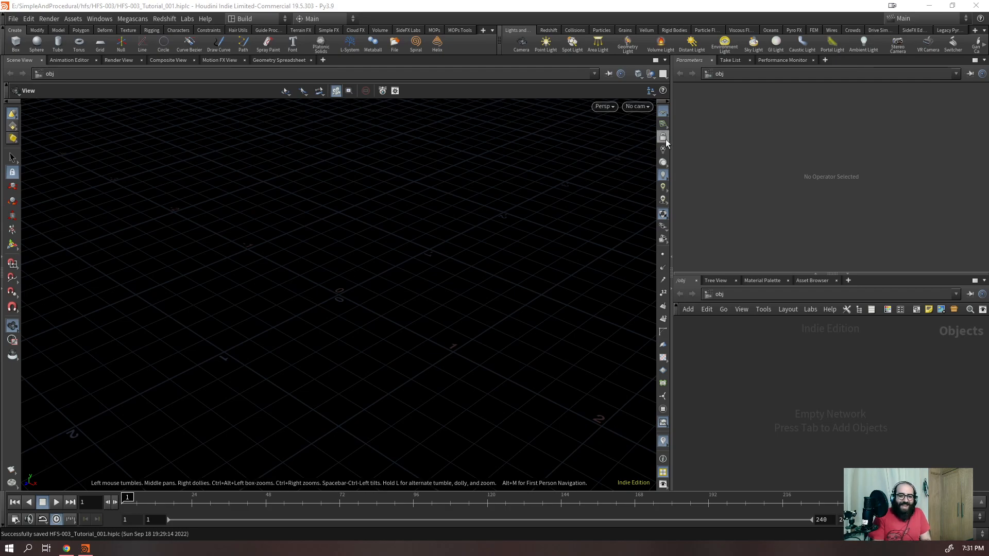
- Resize the scene view, parameter and network panes by moving the dividers between them
left_click_drag(672, 124, 716, 129)
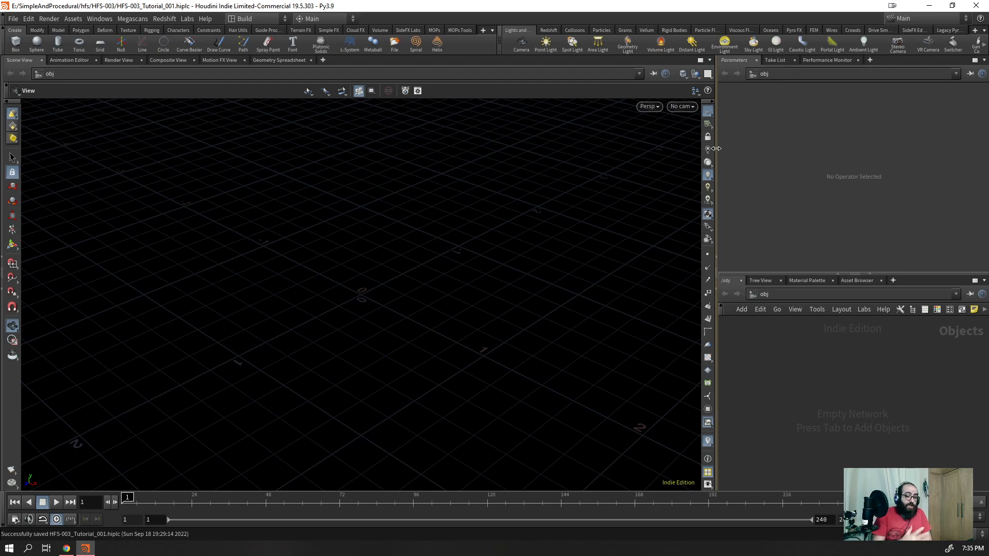
left_click_drag(716, 141, 623, 116)
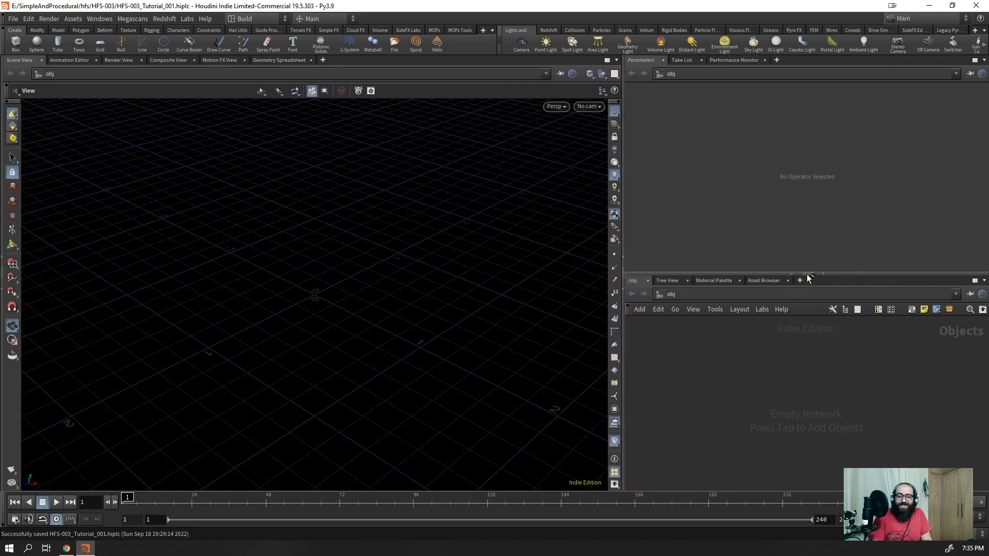
left_click_drag(798, 275, 798, 179)
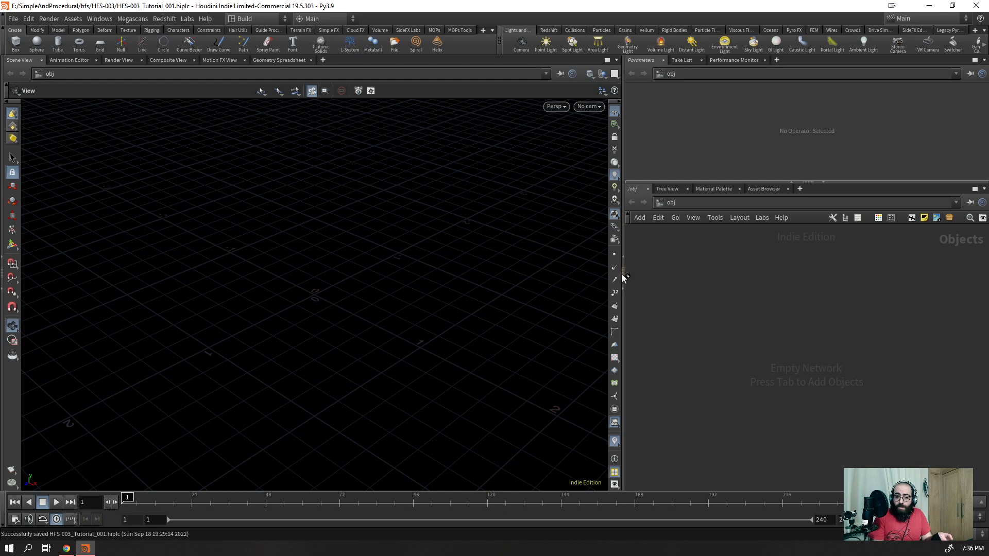
left_click_drag(622, 275, 492, 283)
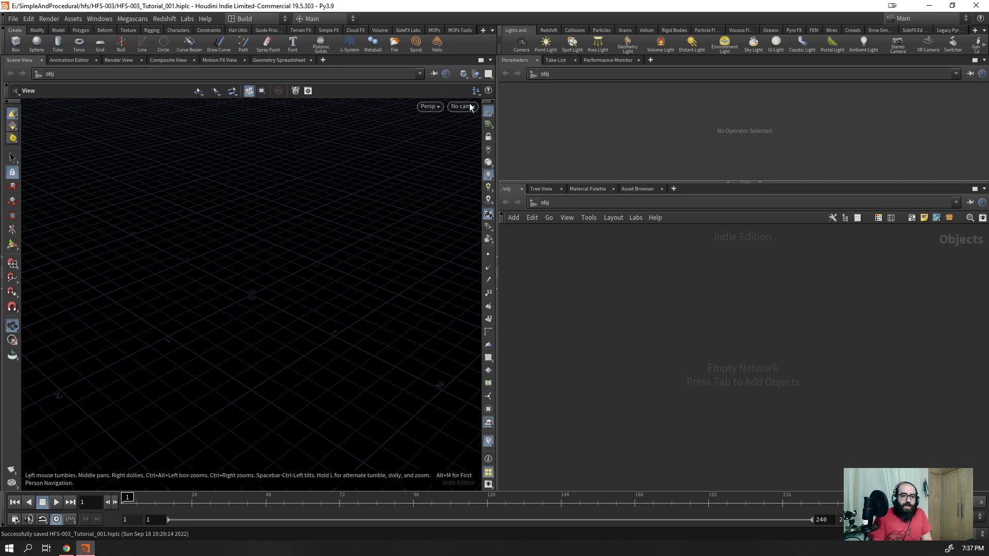
left_click_drag(498, 92, 631, 92)
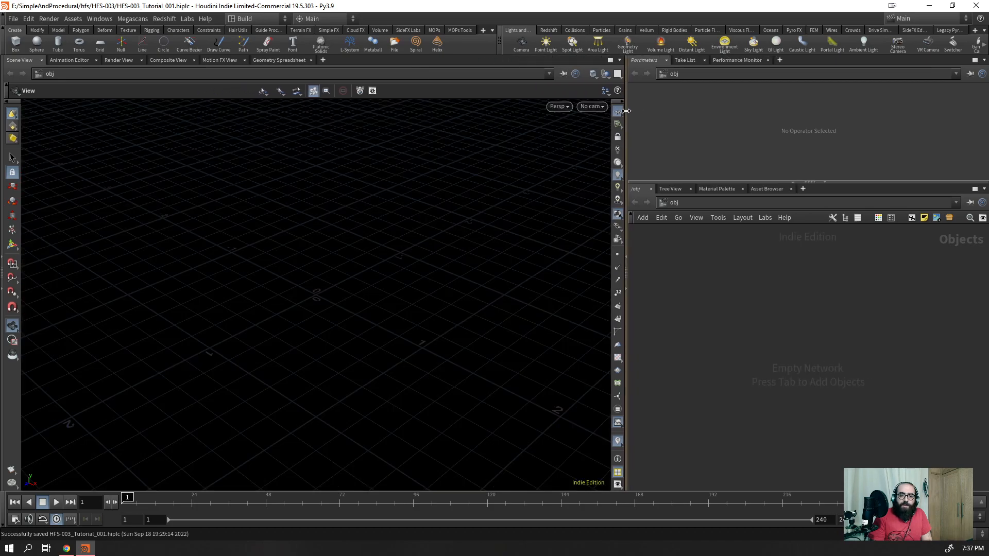
- Close the Parameters, Take List, Performance Monitor, Tree View, Material Palette and Asset Browser panes so only the network editor stays beside the scene view
left_click(665, 60)
left_click(662, 61)
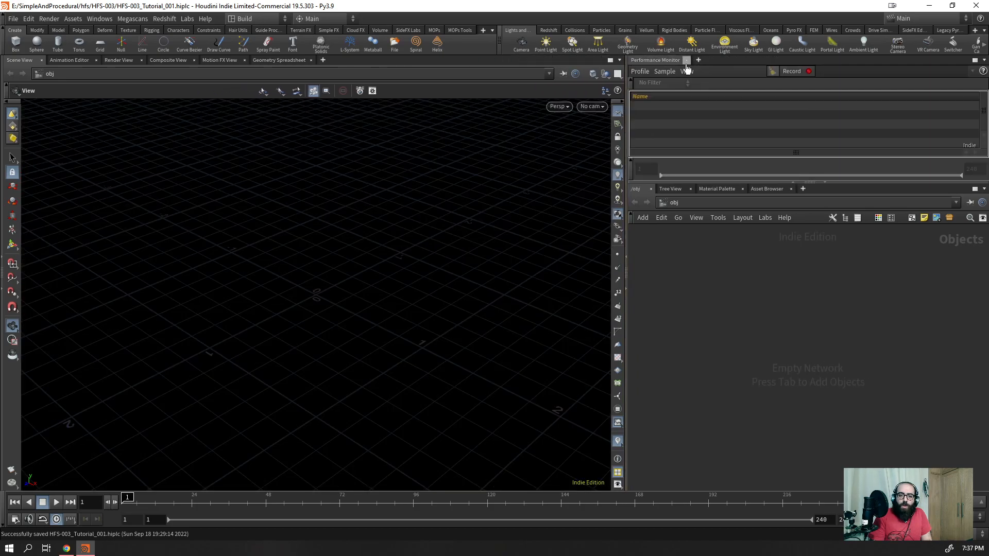
left_click(686, 60)
left_click(619, 60)
left_click(629, 60)
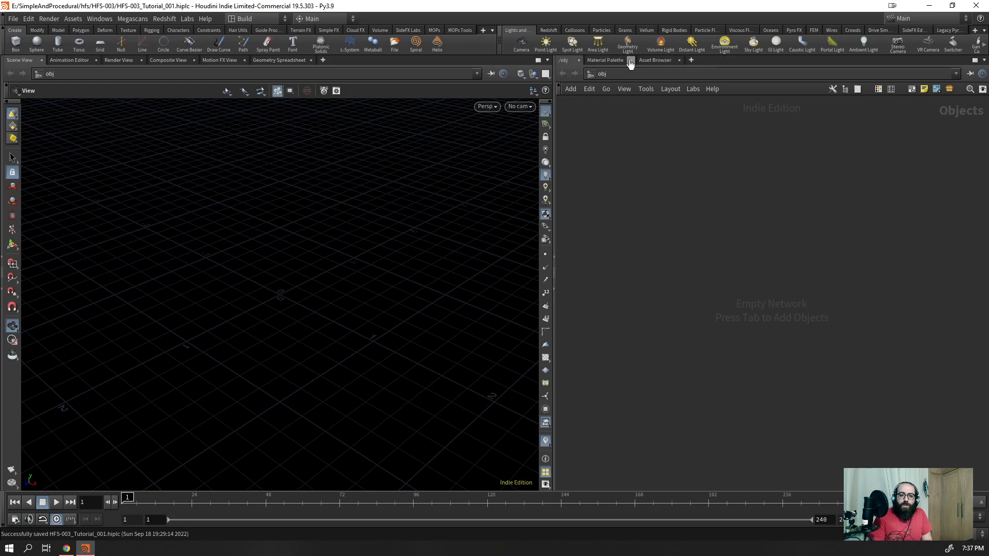
left_click(715, 60)
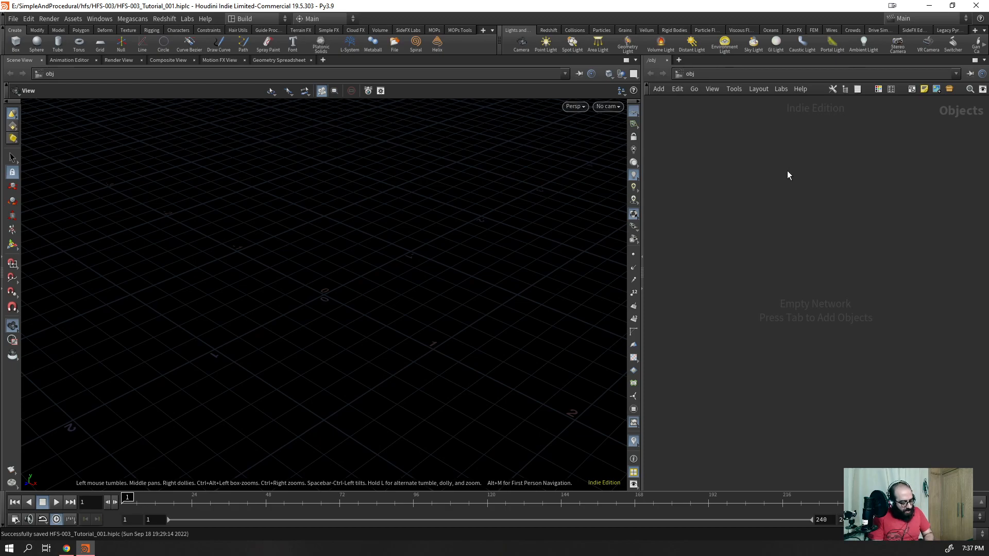
- Show the parameter overlay inside the network editor and add a Geometry object to the object network
key("p")
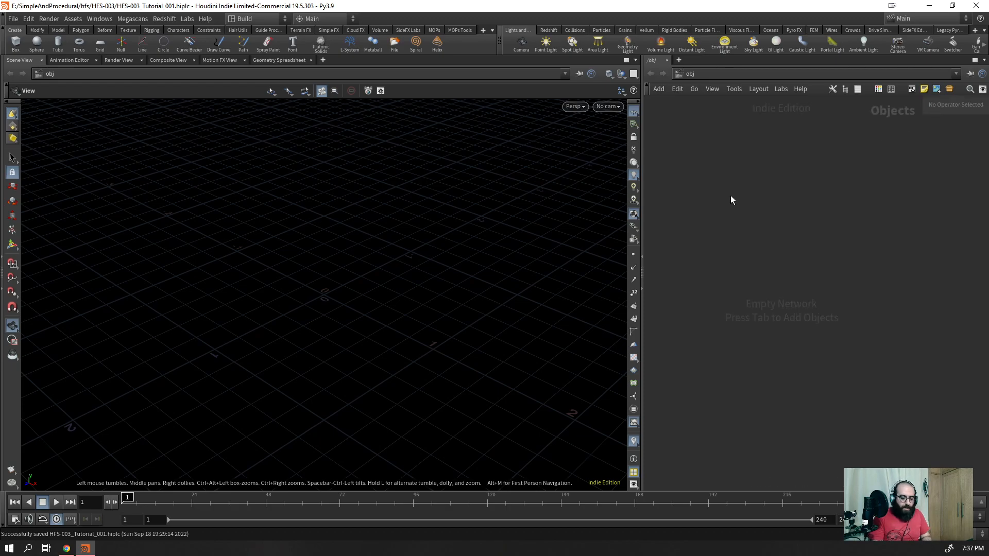
key("Tab")
type("ge")
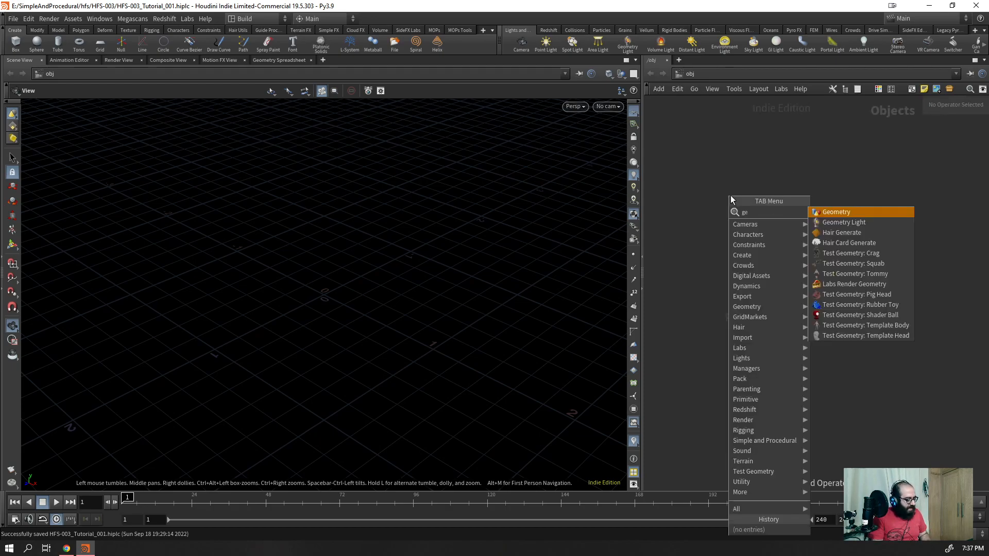
key("Return")
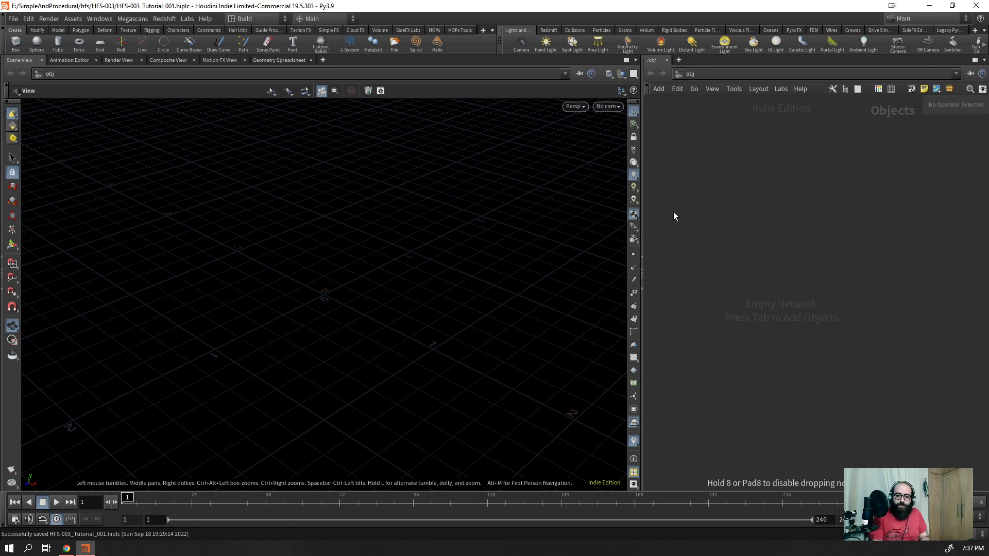
left_click(673, 212)
- Widen the network pane to about half the window and save the layout as a new desktop, using the name Tutorial
left_click_drag(720, 431, 783, 331)
left_click_drag(643, 189, 524, 252)
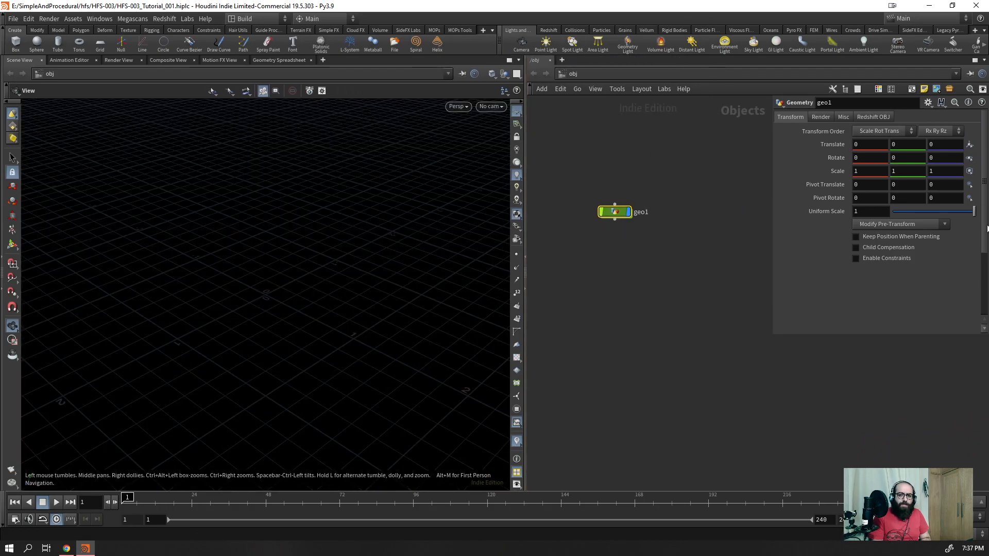
left_click(249, 21)
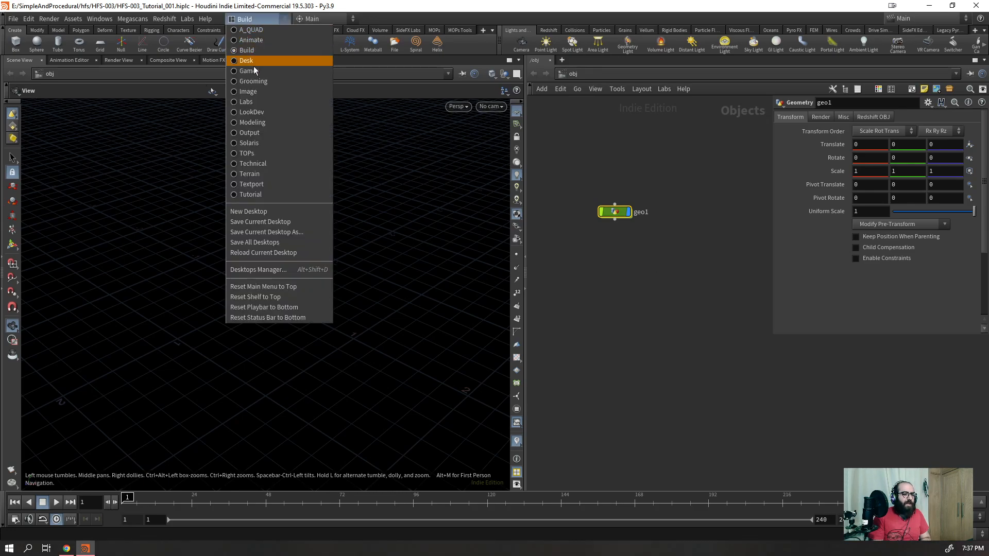
left_click(253, 232)
type("Tutorial")
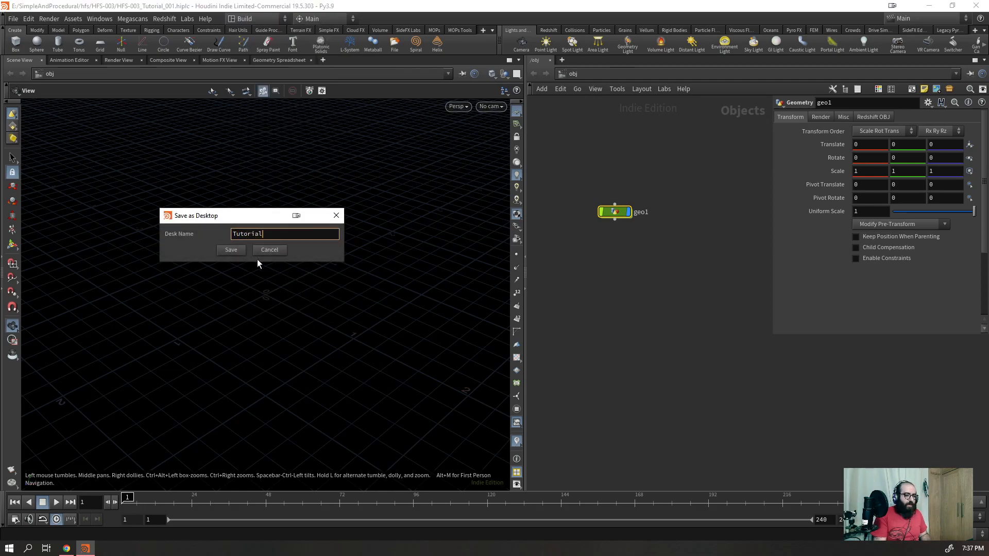
left_click(232, 251)
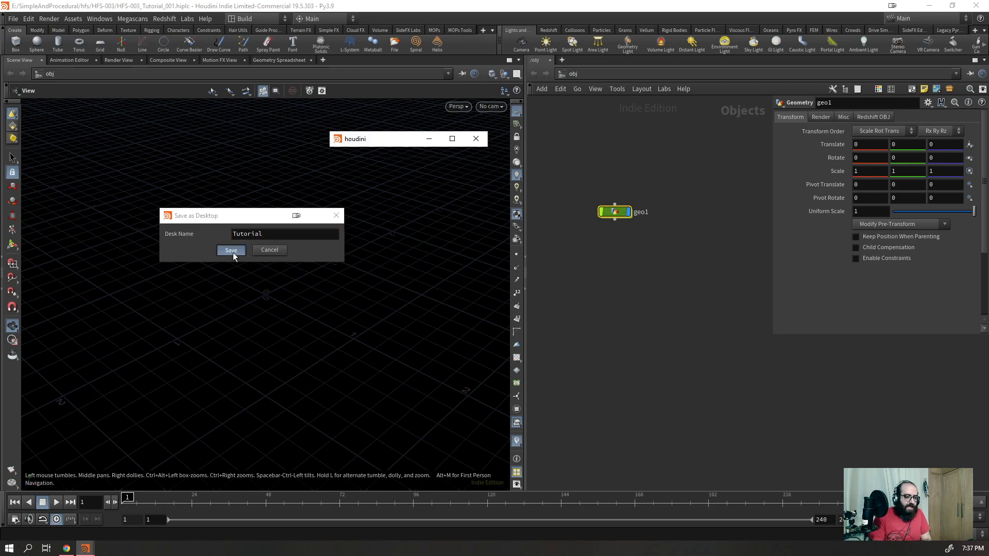
left_click(319, 278)
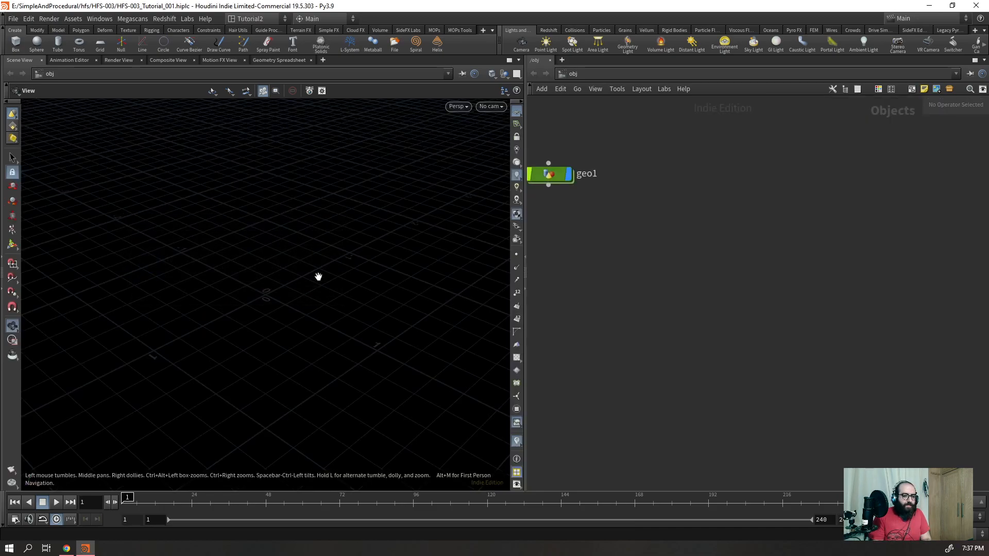
- Switch to the existing Tutorial desktop and widen its scene view to about half the window
left_click(260, 19)
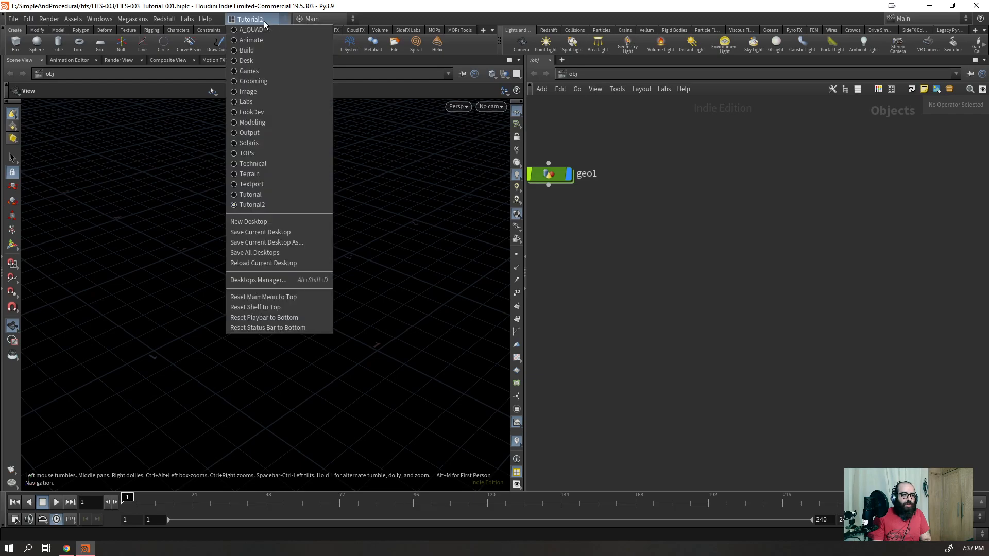
left_click(255, 196)
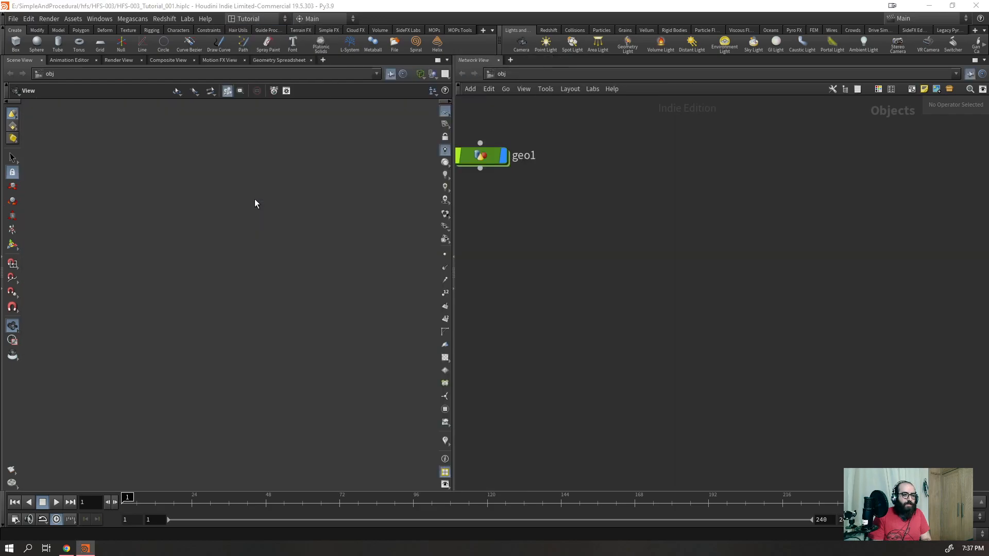
scroll(623, 333, "down", 2)
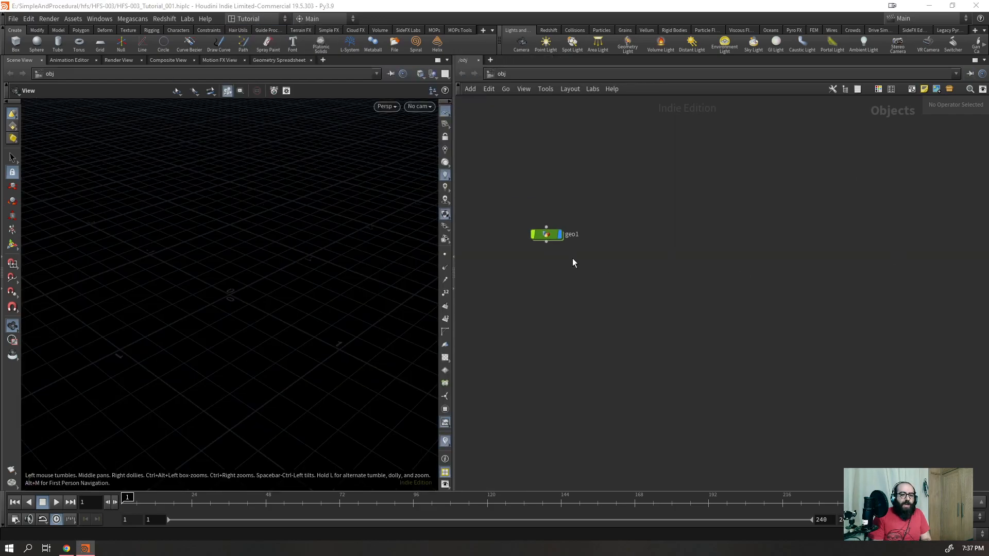
left_click_drag(453, 182, 523, 180)
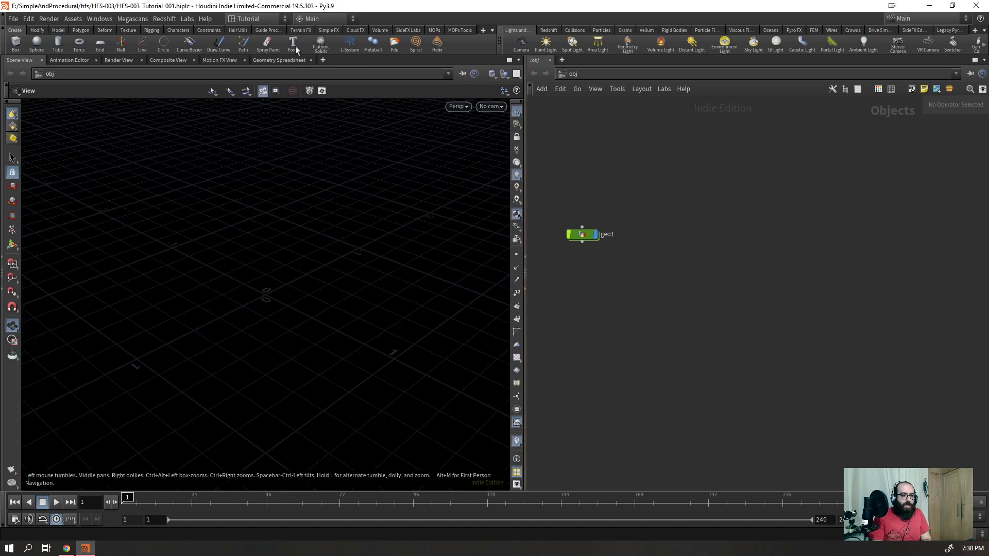
- Review the Startup in Desktop choices in the General User Interface preferences and leave the settings without applying changes
left_click(245, 19)
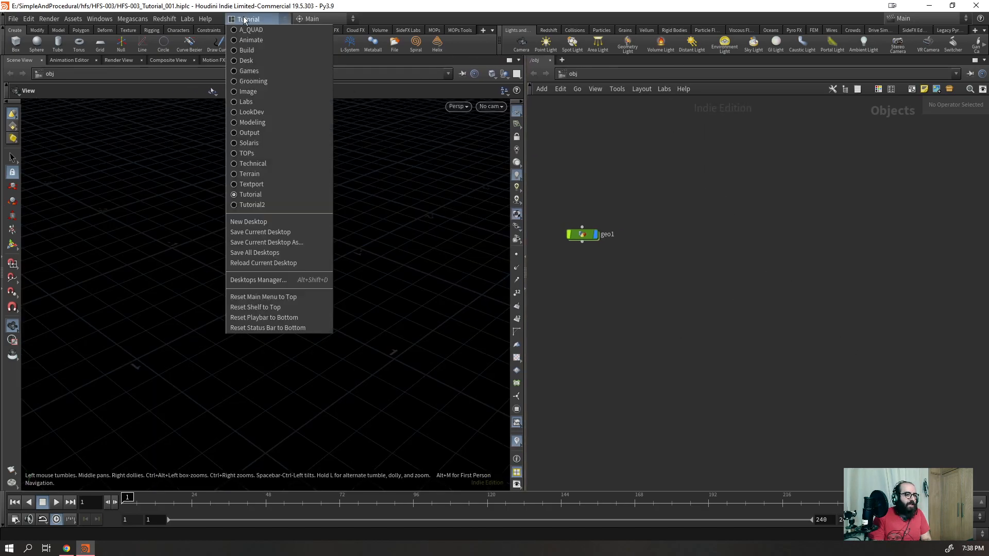
left_click(440, 19)
left_click(28, 20)
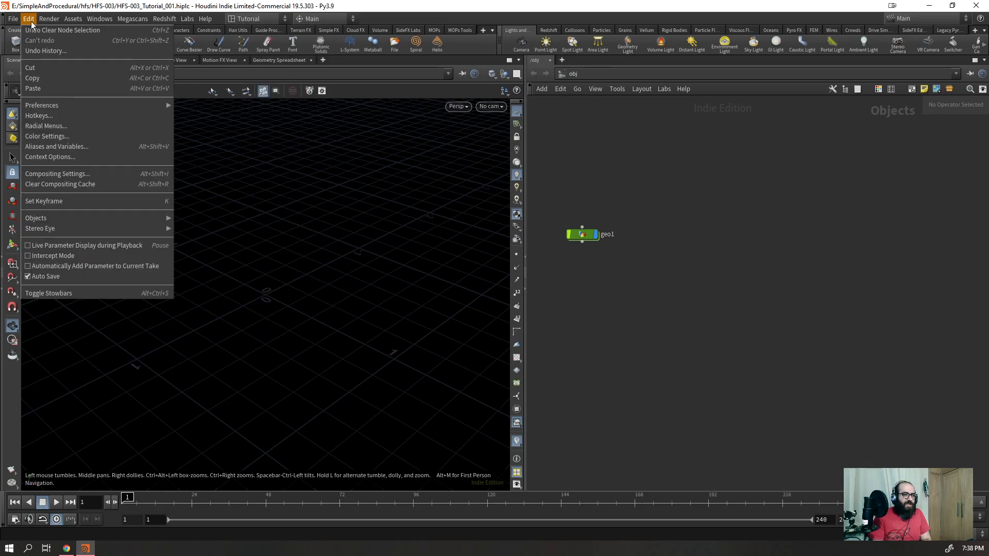
mouse_move(54, 105)
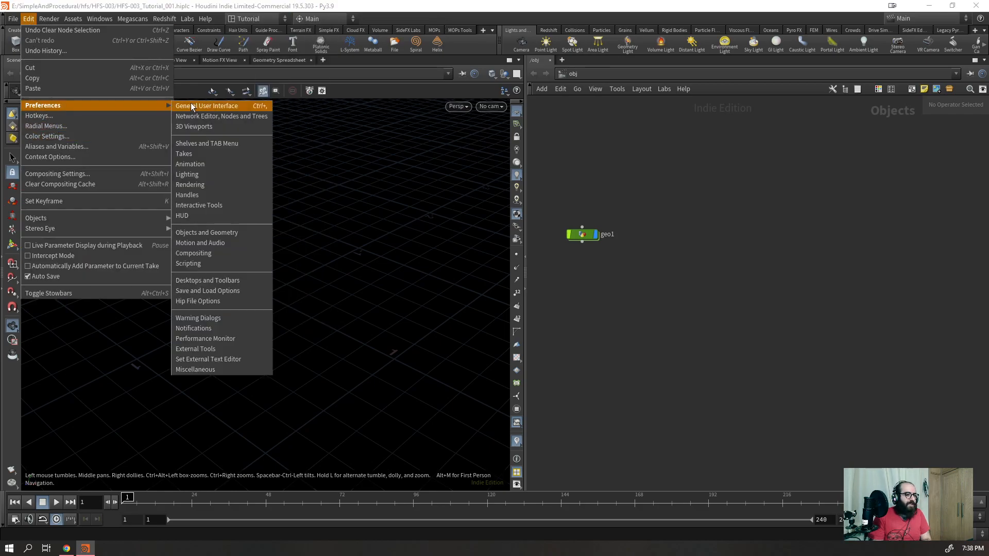
left_click(194, 107)
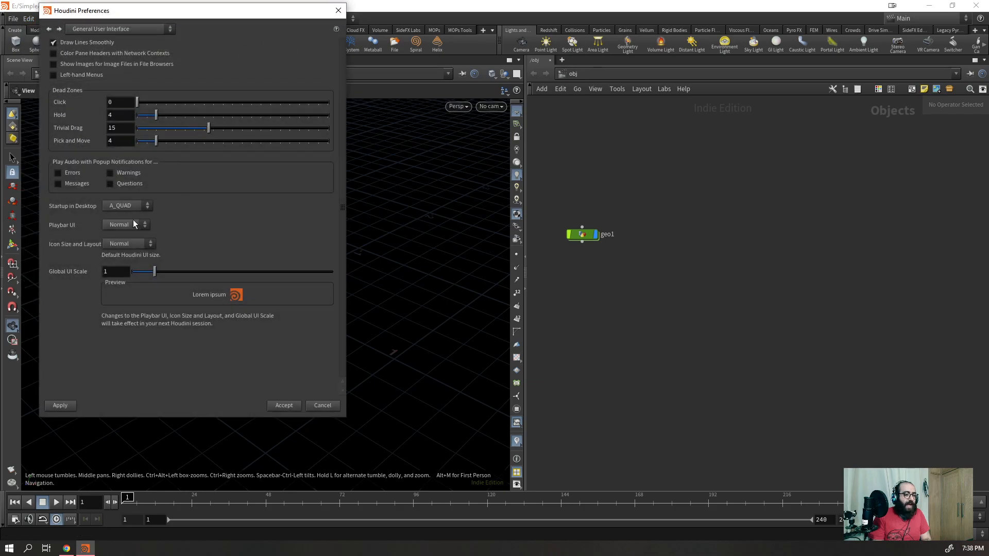
left_click(110, 204)
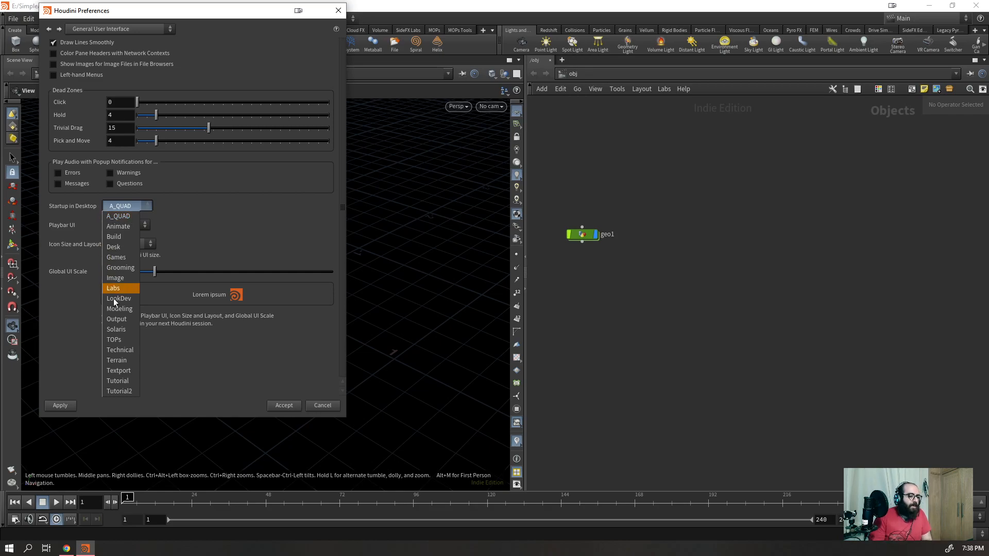
left_click(224, 372)
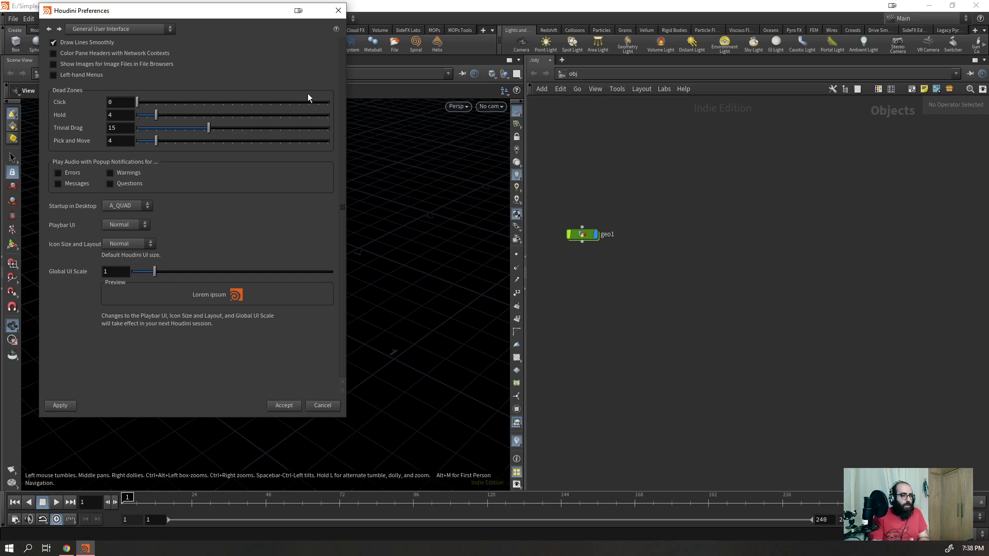
left_click_drag(260, 17, 280, 49)
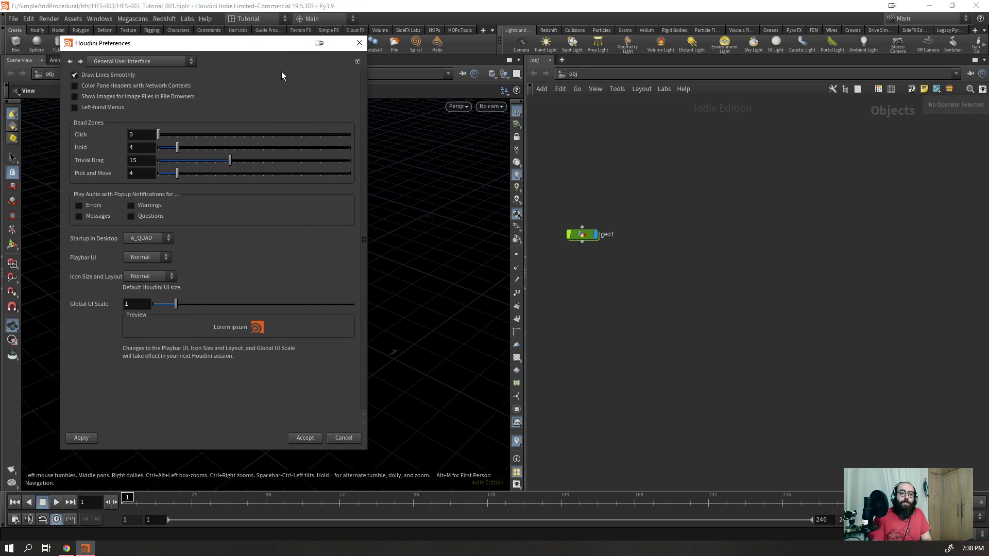
left_click(345, 439)
- Go inside the geo1 object's network and widen the network pane slightly
left_click_drag(589, 241, 598, 201)
double_click(597, 198)
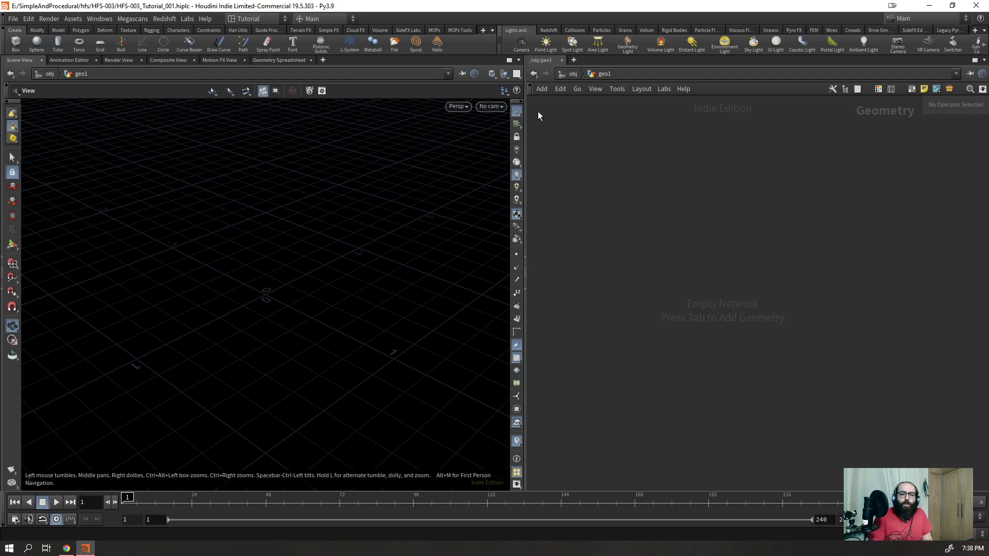
left_click_drag(525, 116, 498, 120)
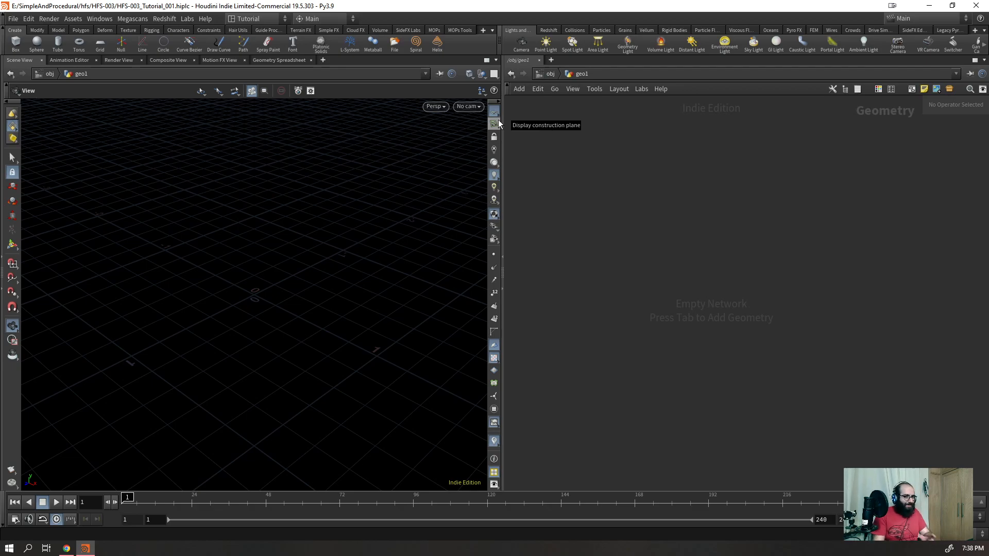
- Add a Sphere primitive node to the geometry network
key("Tab")
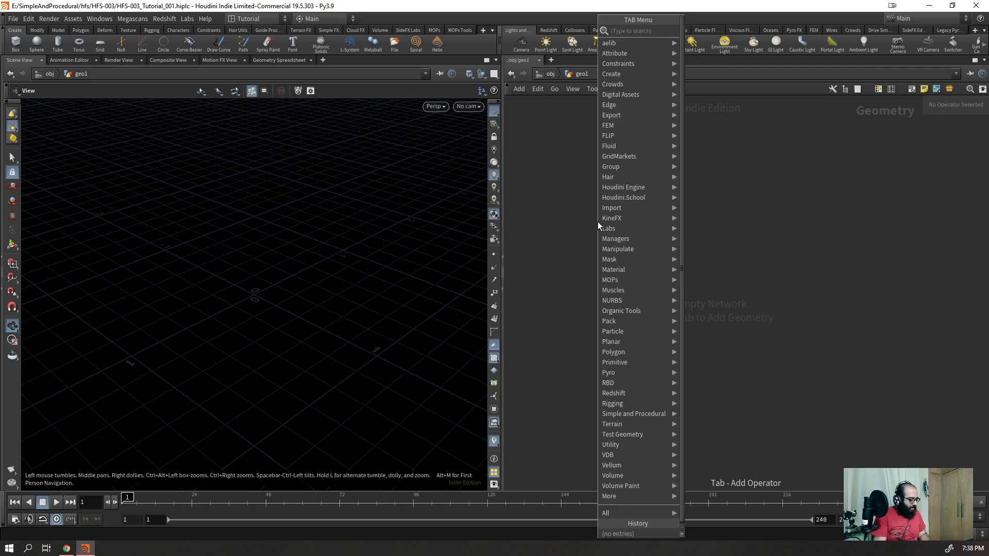
type("sph")
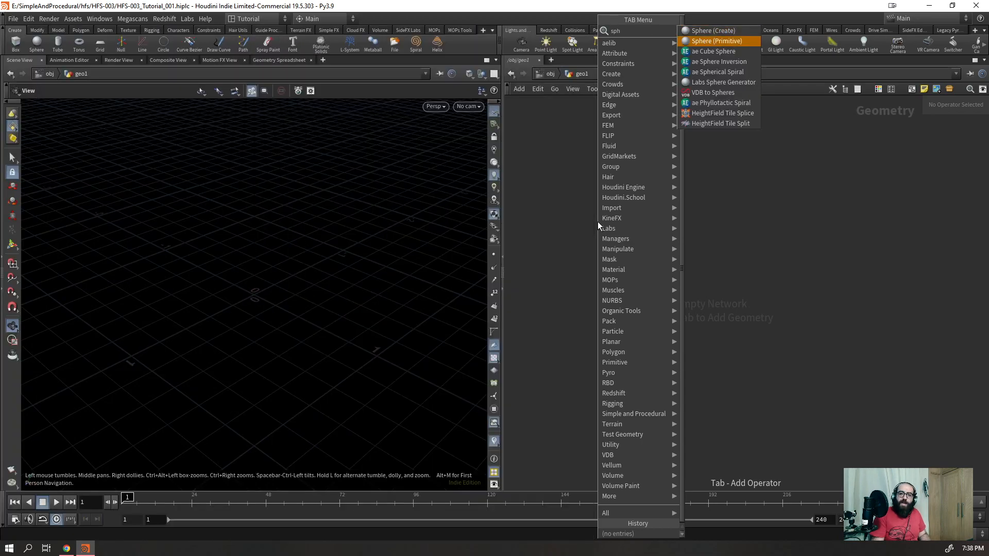
key("Return")
left_click(597, 221)
- Add a Torus node beside the sphere node in the geometry network
key("Tab")
type("tube")
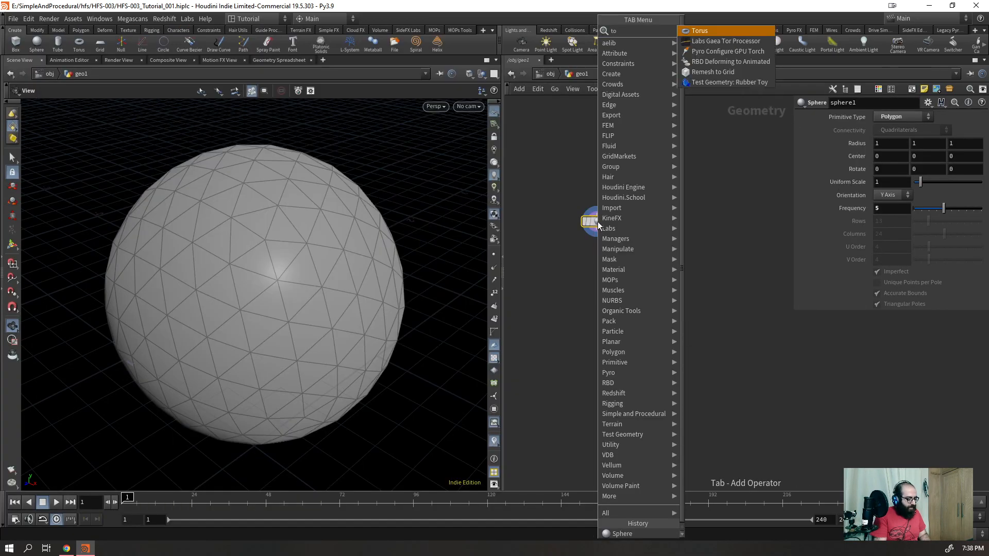
key("Return")
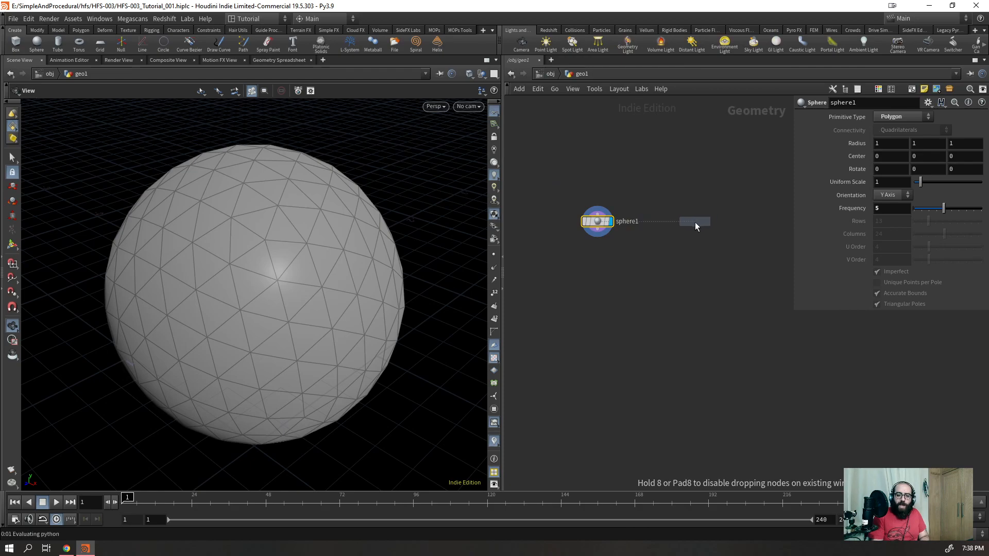
left_click(694, 221)
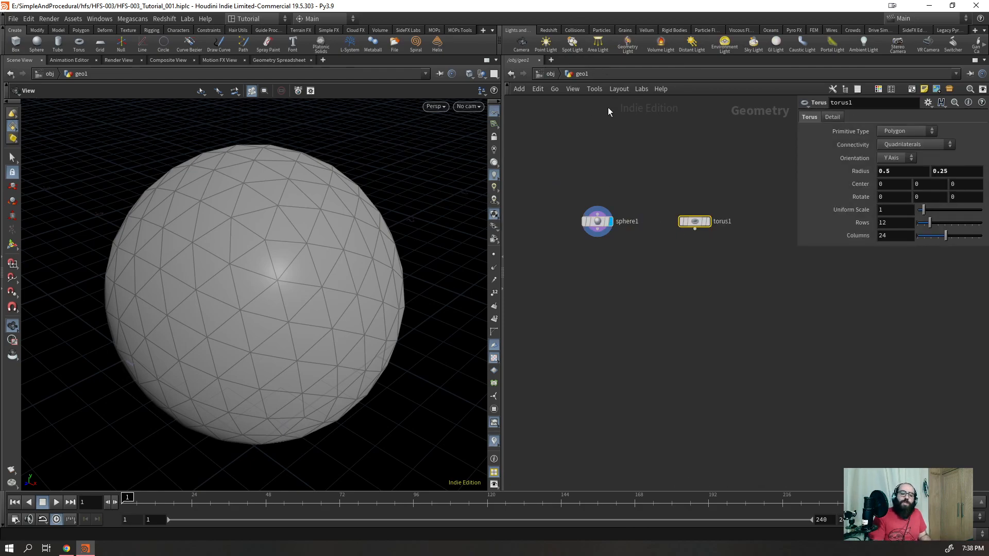
scroll(322, 209, "down", 2)
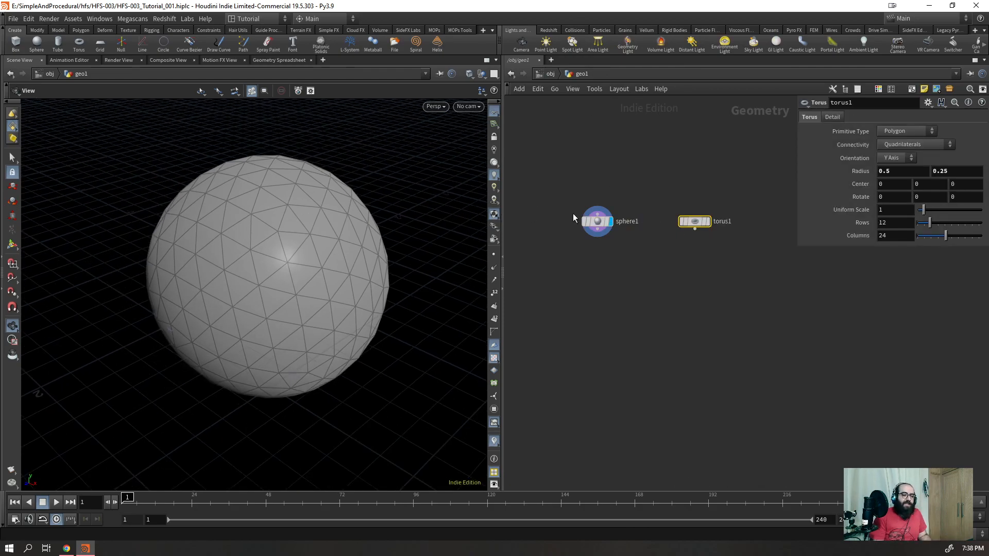
- Display the torus in the viewport, and save the scene with the parameter pane over the network enlarged
left_click(707, 222)
scroll(331, 287, "down", 3)
scroll(360, 254, "up", 5)
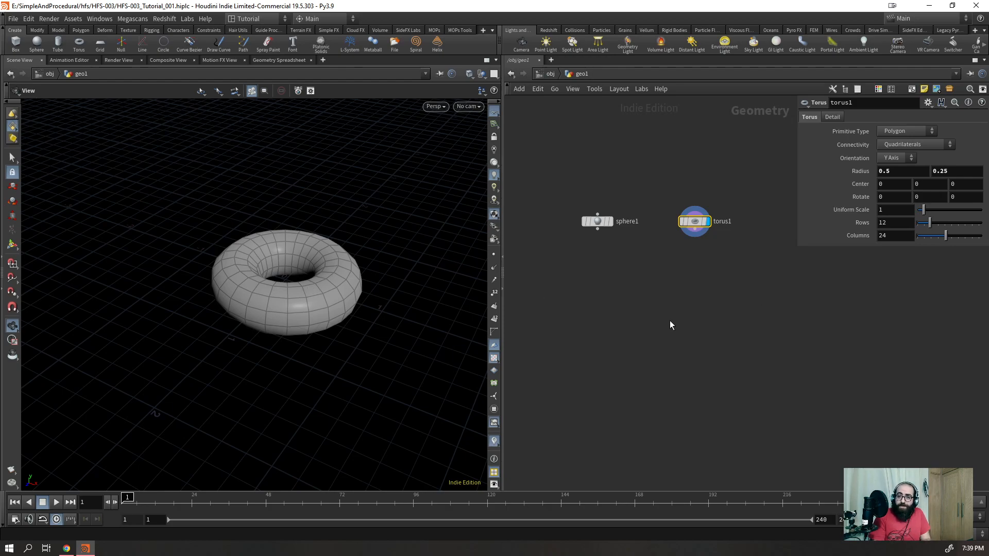
left_click_drag(797, 247, 775, 352)
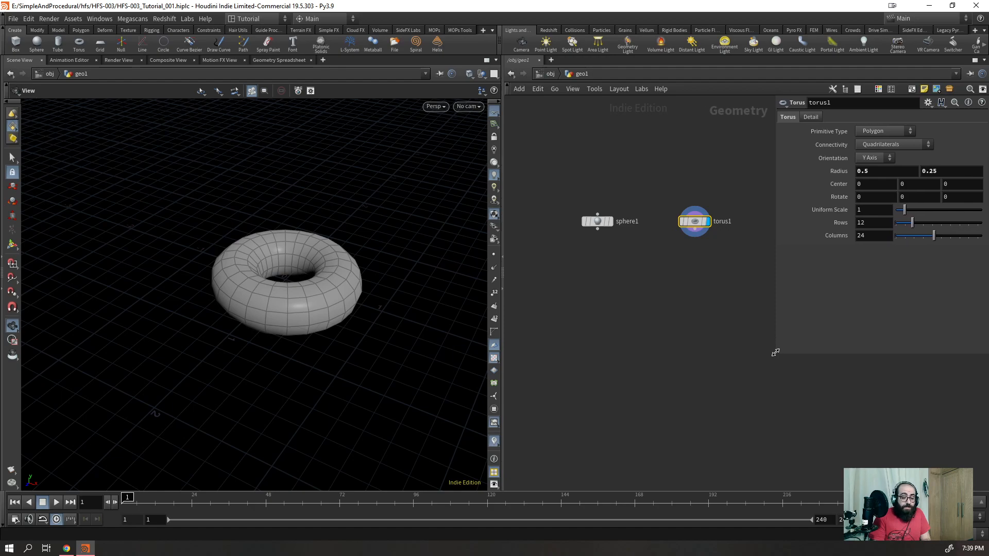
key("ctrl+s")
- Add an Attribute Wrangle node below the torus to view its VEXpression field, and delete the node
key("Tab")
type("aw")
key("Return")
left_click(708, 335)
left_click(791, 183)
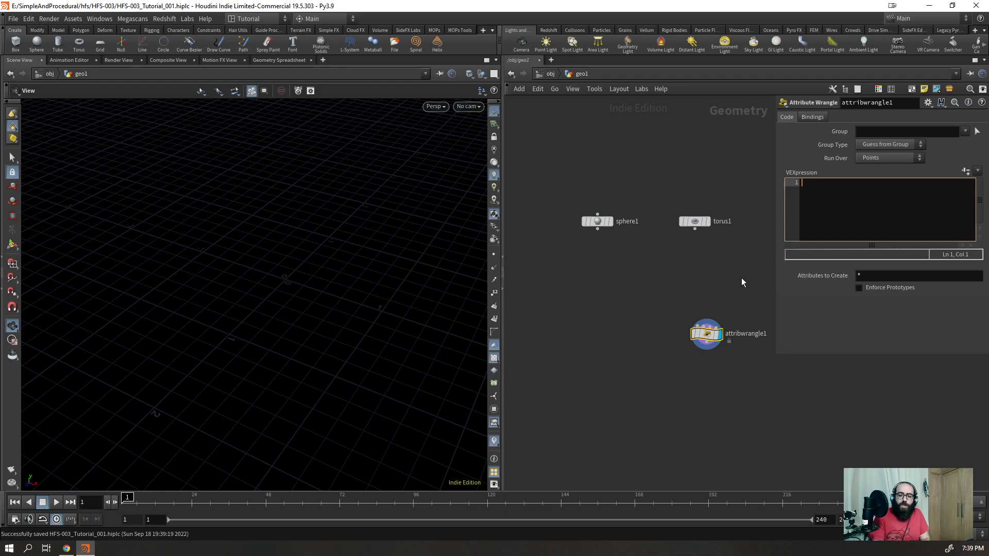
left_click_drag(714, 328, 653, 313)
key("Delete")
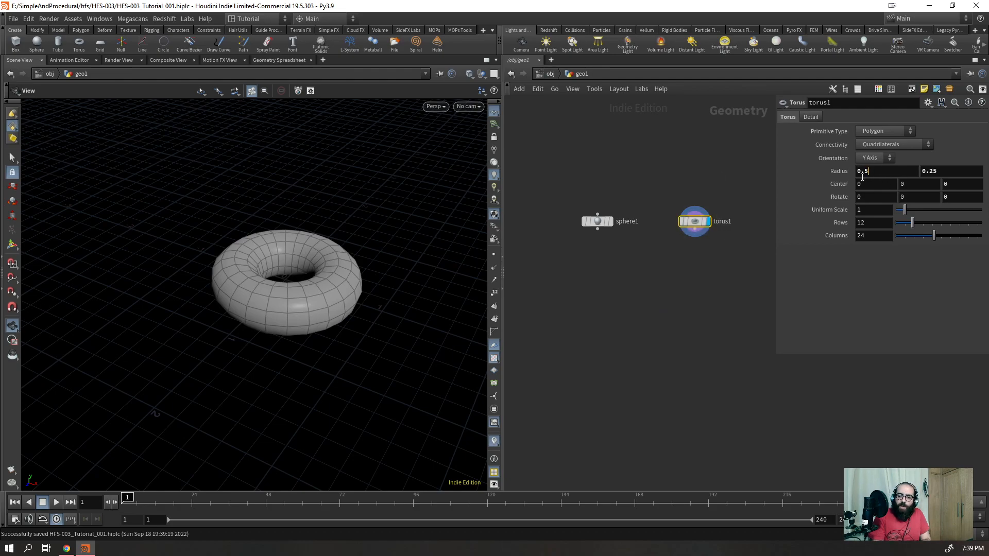
- Inspect the two Radius values of the torus node
double_click(901, 175)
double_click(960, 175)
left_click(959, 176)
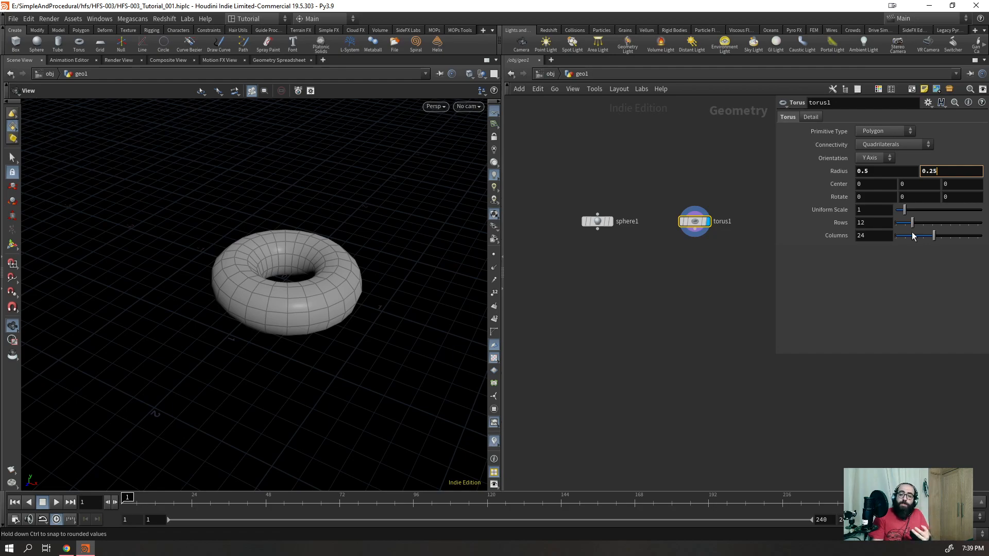
left_click(864, 314)
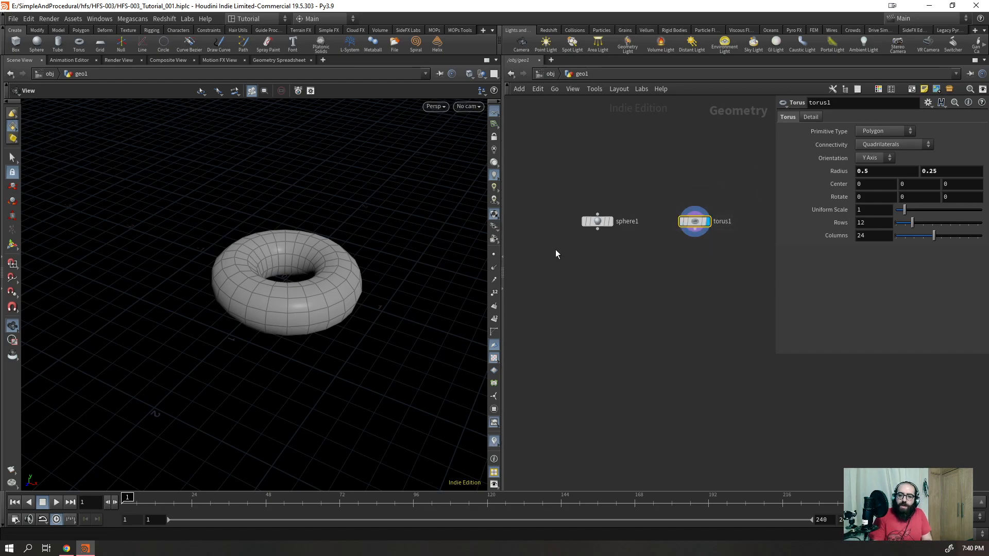
- Compare the sphere and torus shapes by displaying each node in the viewport
left_click(611, 222)
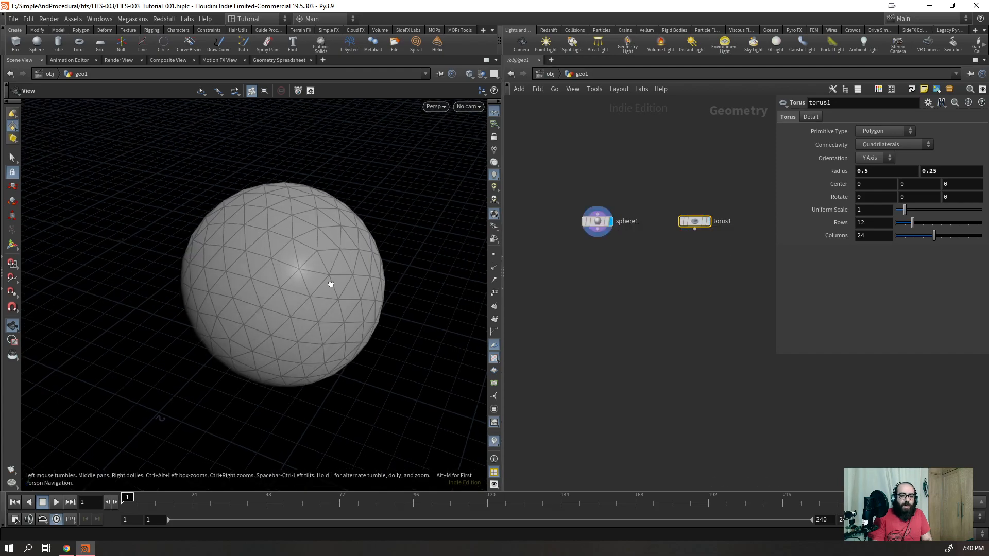
left_click(599, 221)
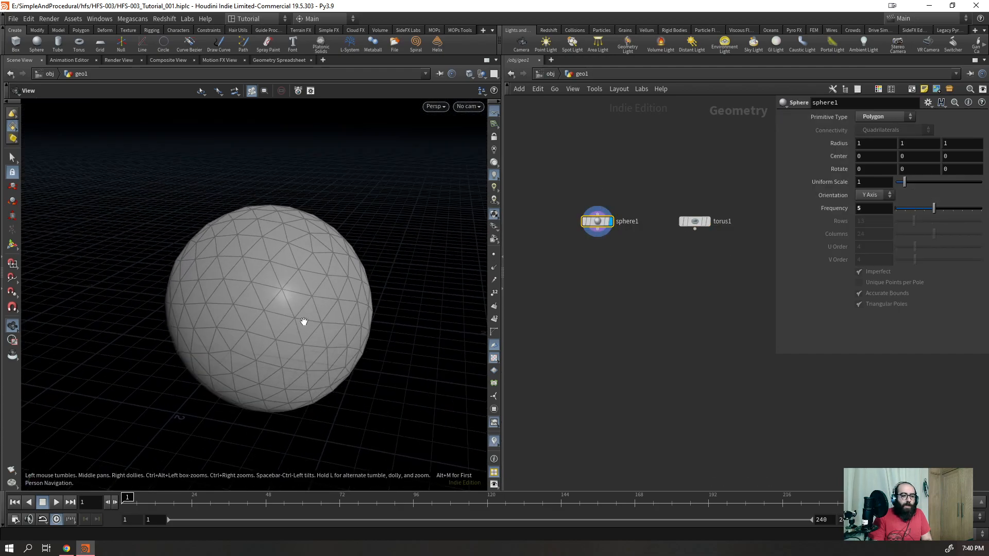
left_click_drag(300, 326, 305, 310)
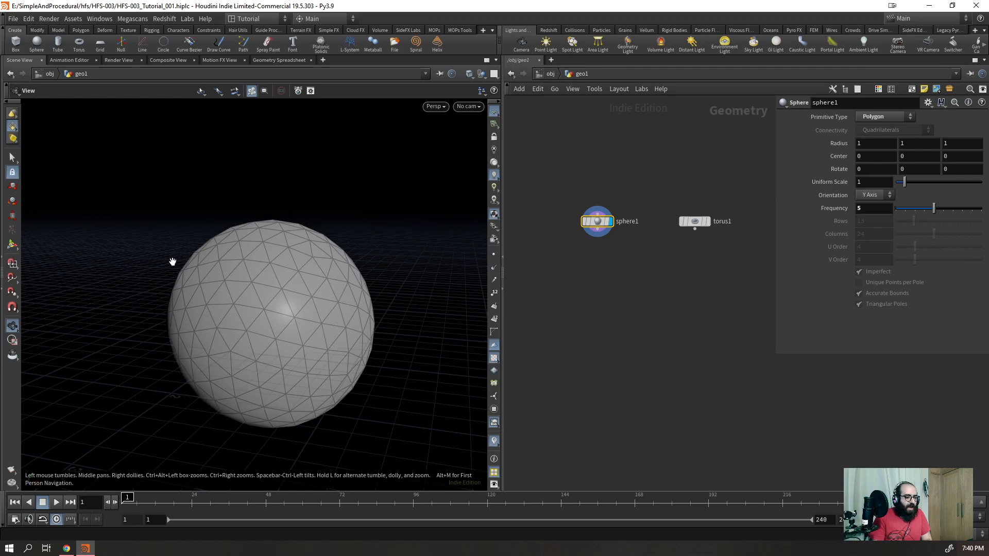
left_click(706, 221)
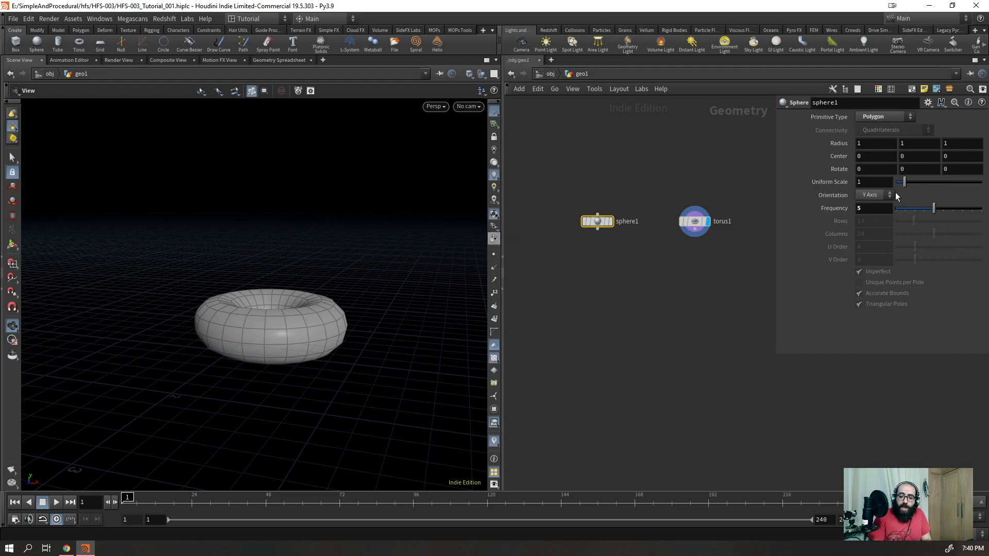
- Try changing the torus node's parameters, undo the change, and display the sphere
left_click(694, 220)
middle_click_drag(877, 179, 922, 184)
key("ctrl+z")
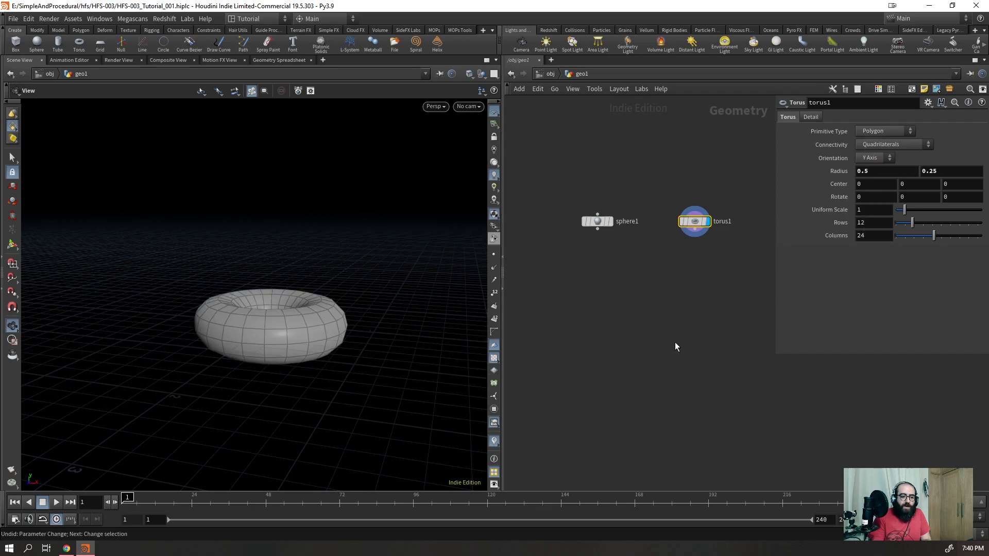
left_click(610, 222)
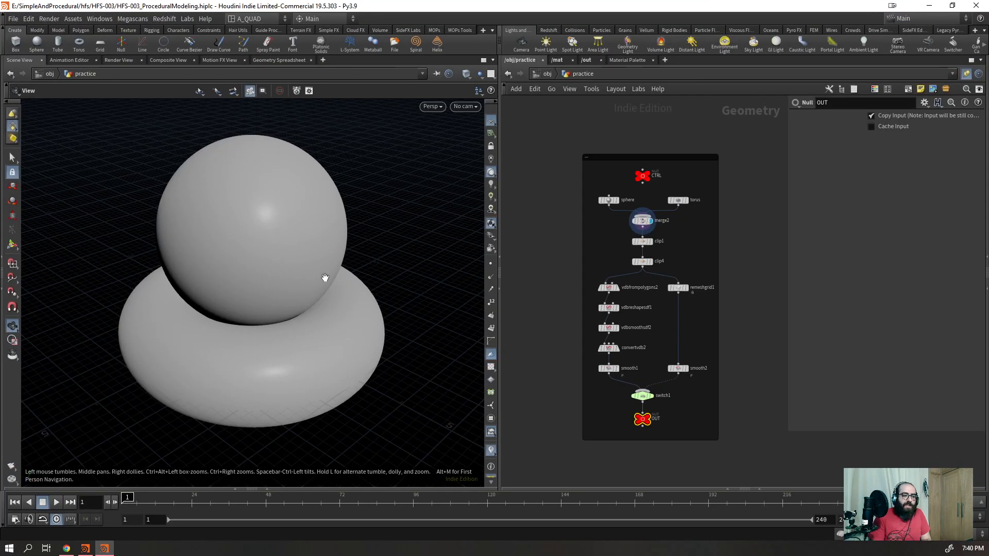
- Examine how the sphere rests on the torus in the finished HFS-003_ProceduralModeling scene
right_click_drag(324, 276, 330, 245)
left_click_drag(330, 245, 243, 356)
right_click_drag(242, 356, 282, 190)
left_click_drag(250, 263, 242, 309)
right_click_drag(242, 309, 172, 418)
- Reduce the second Rad Torus value on the CTRL null to 0.1, checking how the sphere follows the thinner torus
left_click(642, 176)
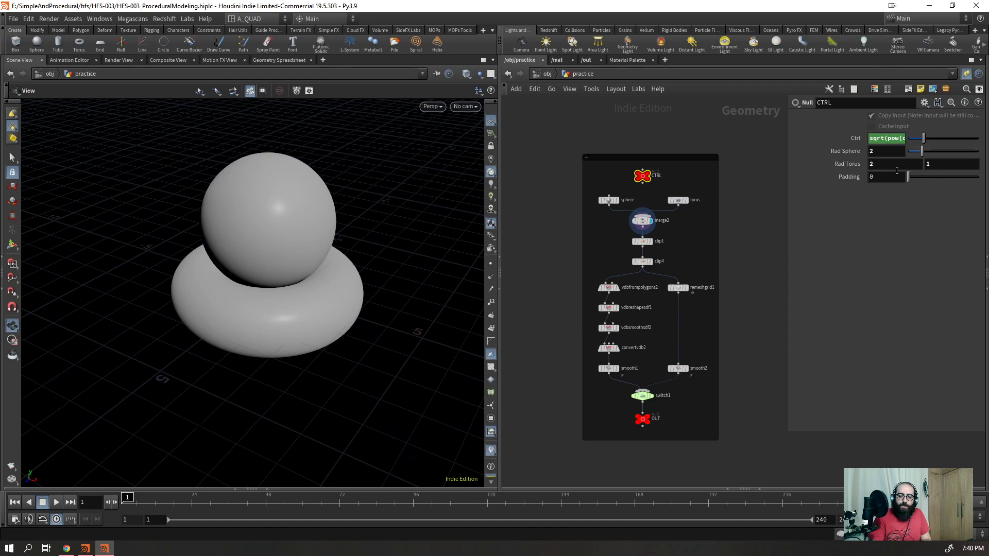
left_click(929, 164)
type(".3")
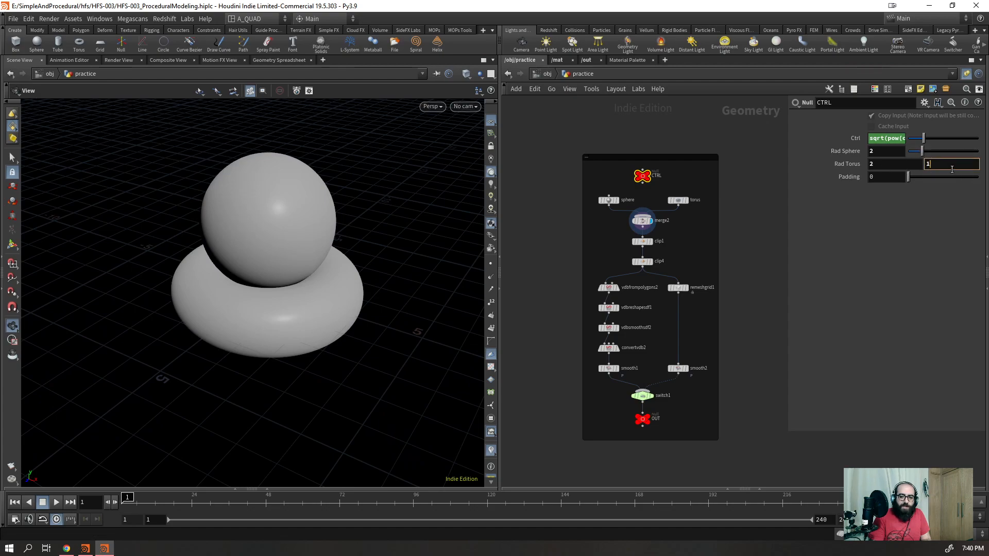
scroll(951, 170, "down", 9)
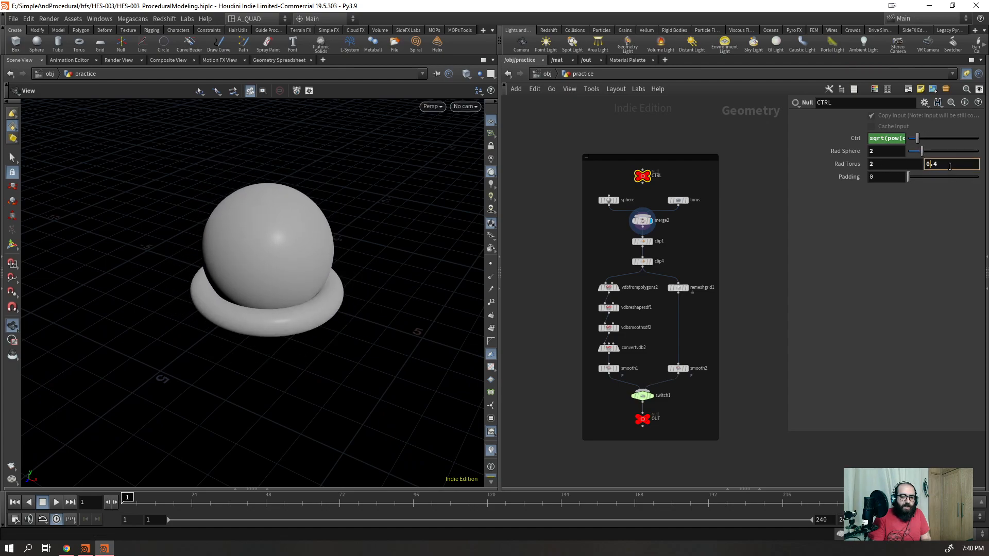
scroll(951, 166, "down", 1)
left_click_drag(366, 291, 210, 303)
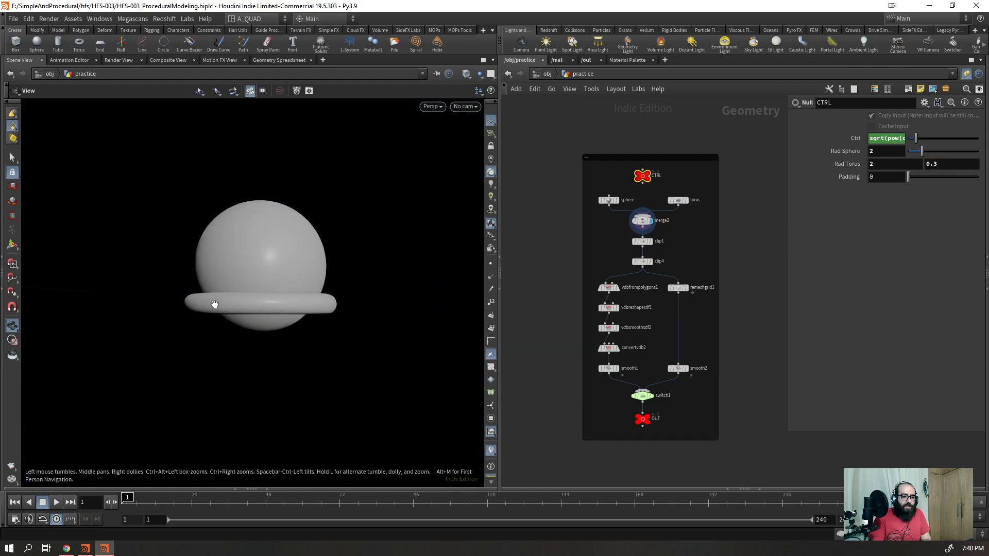
right_click_drag(210, 303, 368, 289)
scroll(954, 163, "down", 3)
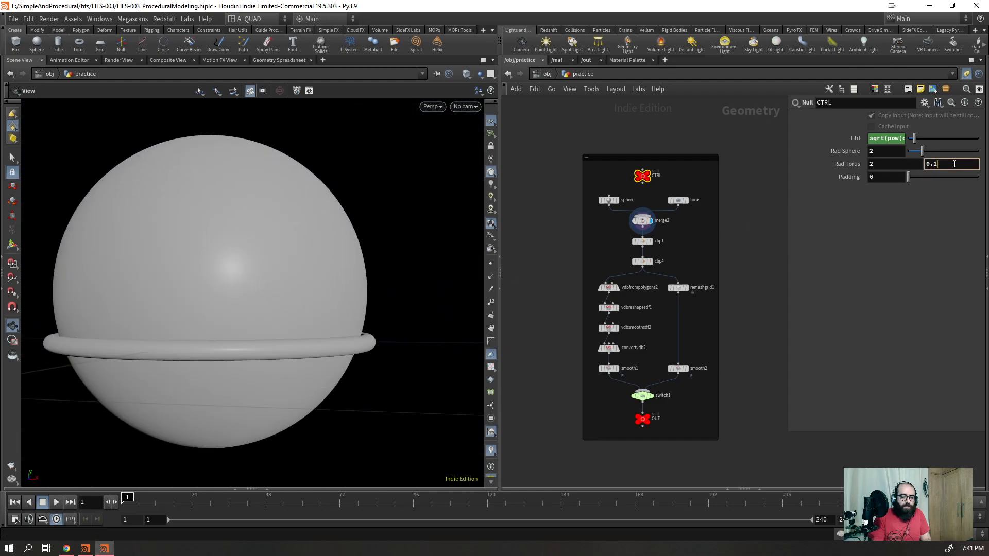
- Raise the CTRL null's second Rad Torus value to 0.9 and widen its first value to 2.767
scroll(957, 165, "up", 1)
scroll(956, 165, "down", 1)
scroll(953, 167, "up", 4)
scroll(951, 169, "up", 5)
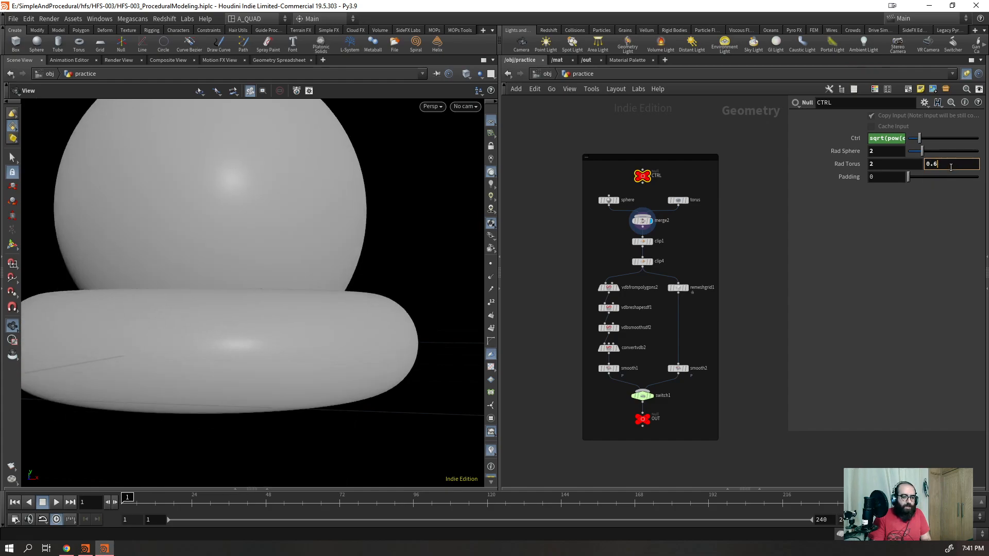
middle_click_drag(894, 164, 970, 200)
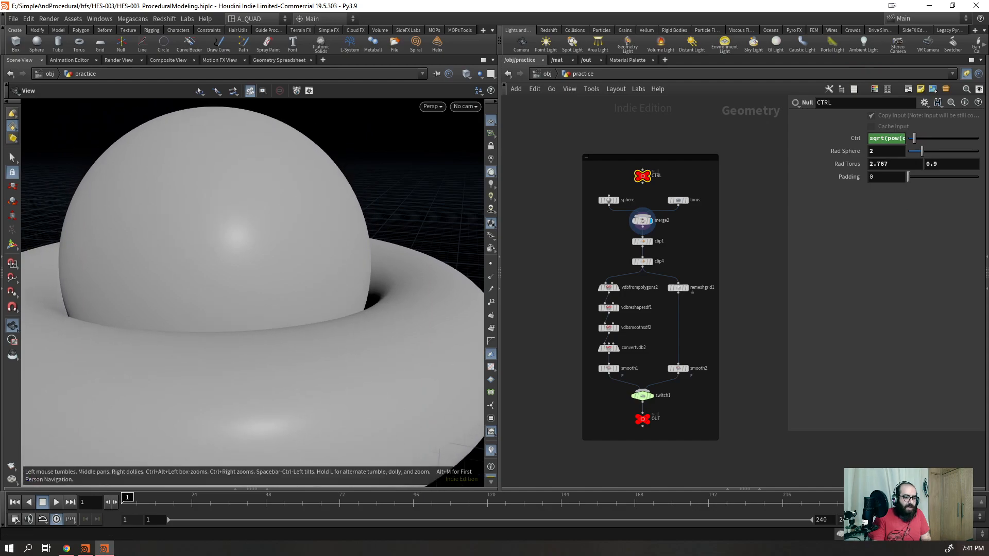
right_click_drag(306, 209, 265, 296)
left_click_drag(265, 295, 309, 291)
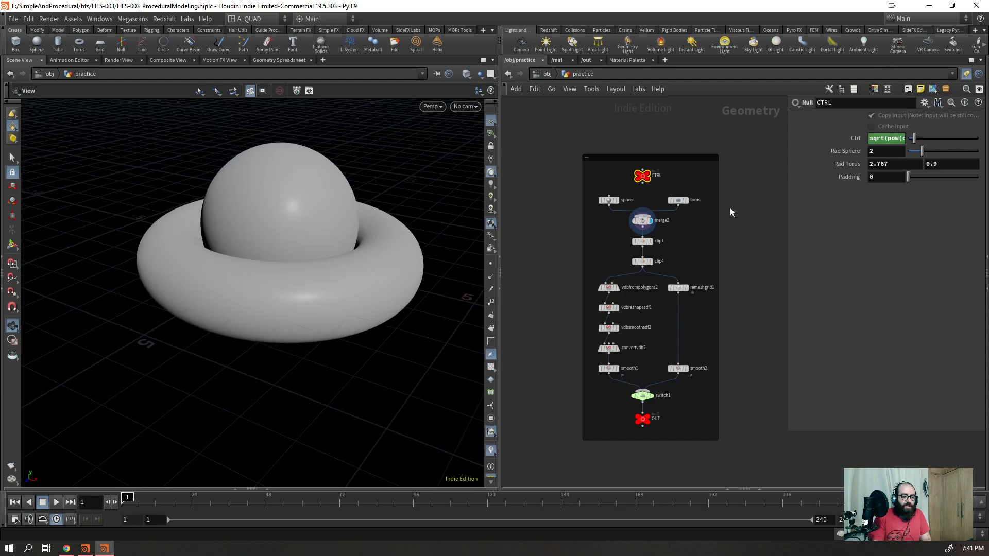
- Undo a further trial of the first torus radius and set Rad Torus on the CTRL null to 2 and 1
middle_click_drag(882, 171, 517, 182)
key("ctrl+z")
double_click(878, 165)
type("2")
key("Return")
double_click(948, 165)
type("1")
key("Return")
- Examine the sphere-and-torus model and the node chain of the practice network from CTRL to OUT
scroll(265, 294, "down", 3)
left_click_drag(265, 293, 314, 261)
left_click_drag(198, 192, 194, 311)
scroll(260, 245, "up", 2)
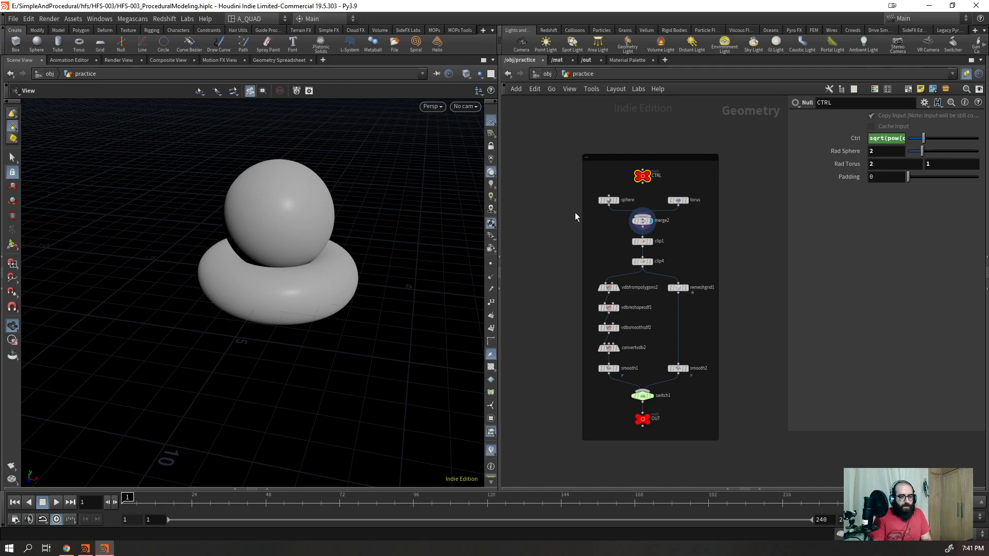
scroll(574, 211, "down", 2)
scroll(618, 303, "up", 2)
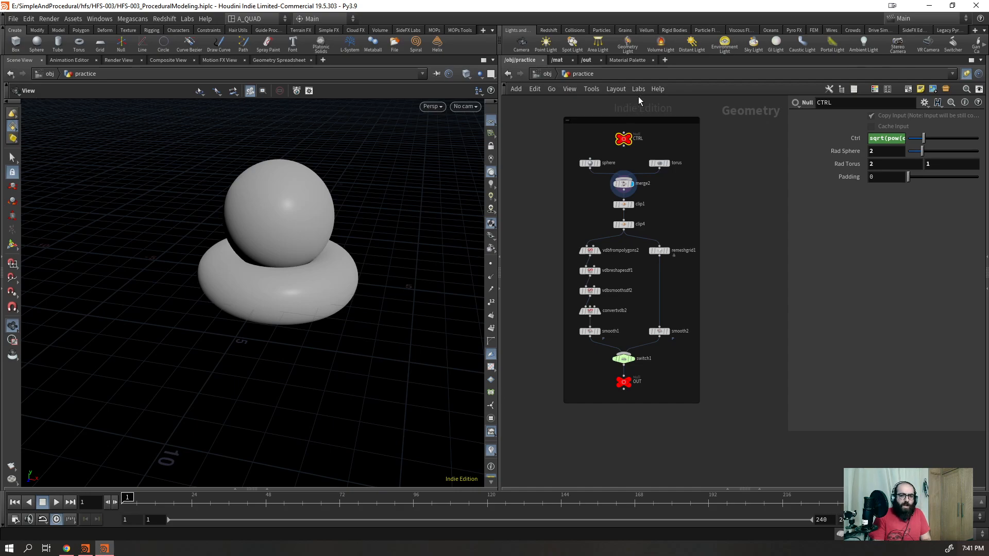
scroll(685, 316, "down", 2)
scroll(707, 281, "up", 2)
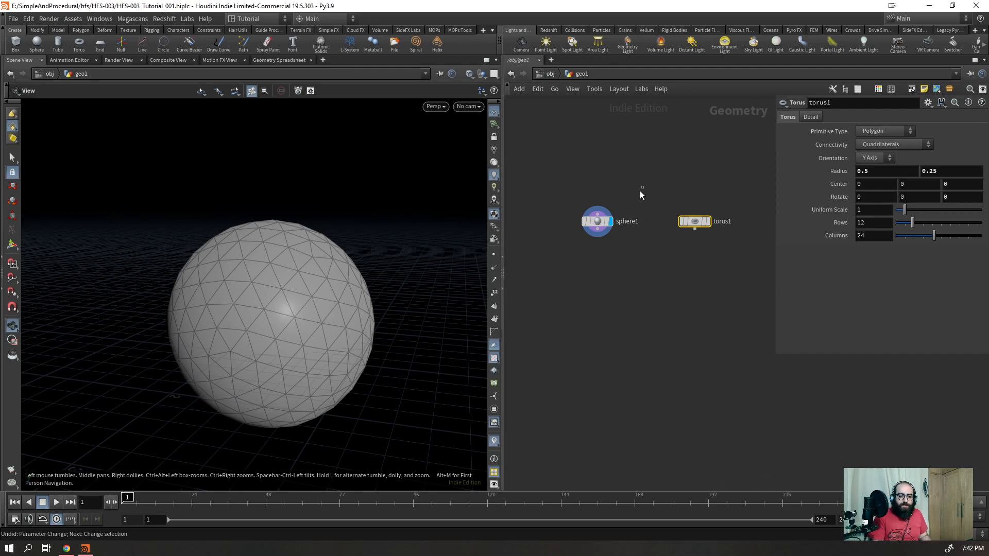
- In the HFS-003_Tutorial_001 scene, add a Null node beside the torus in the geo1 network
left_click(597, 221)
left_click_drag(721, 180, 672, 286)
key("r")
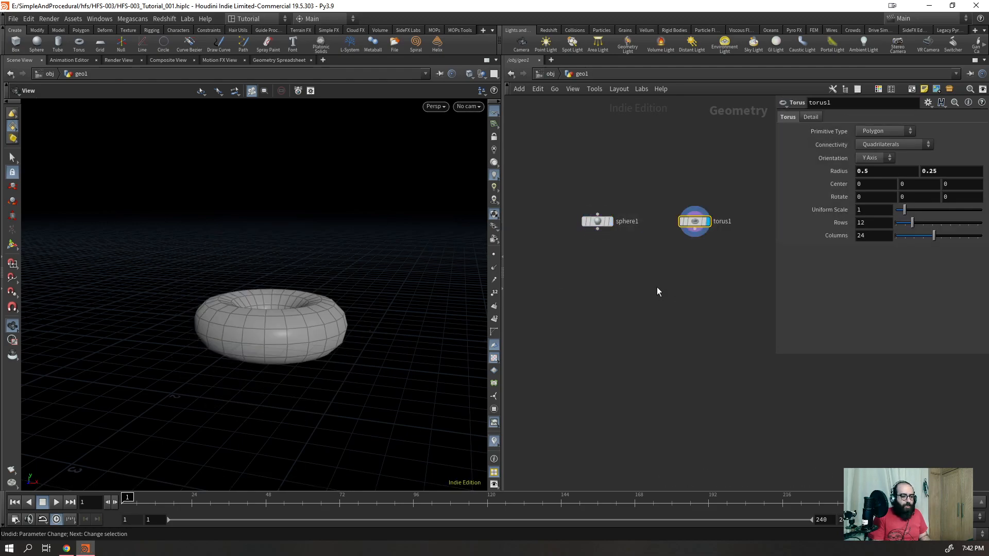
scroll(587, 288, "down", 3)
key("Tab")
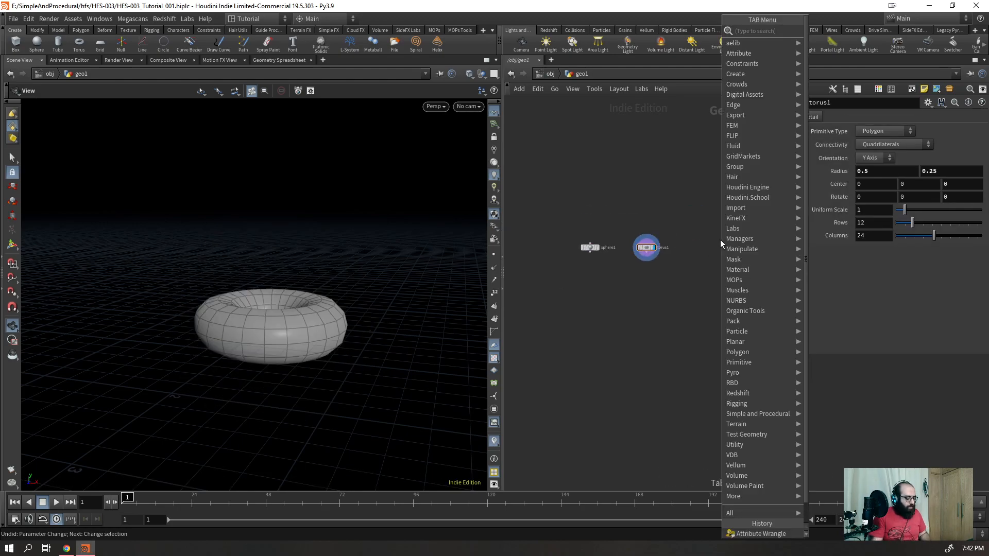
type("nul")
key("Return")
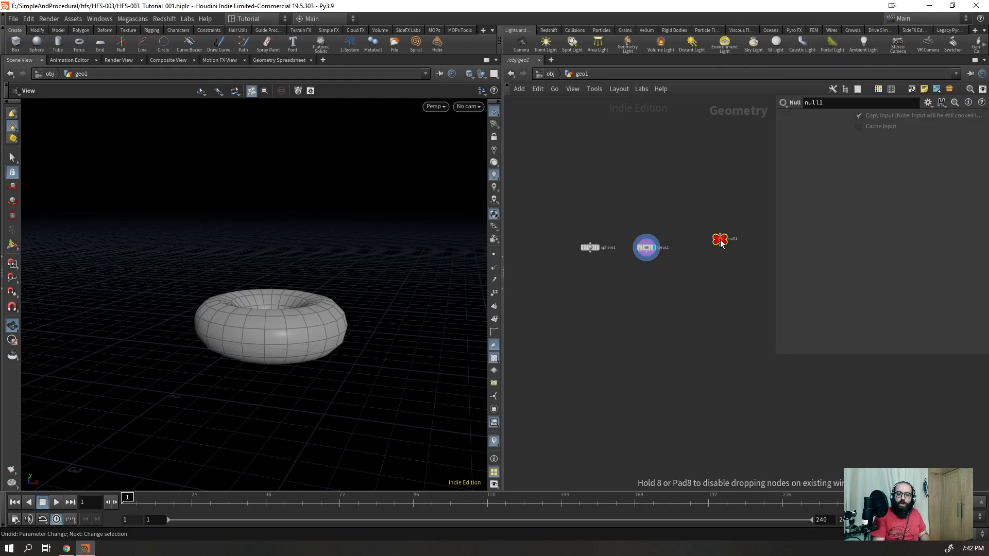
- Place the null above the sphere and torus nodes and rename it CTRL
left_click(722, 238)
key("r")
left_click_drag(721, 239, 628, 218)
scroll(633, 232, "up", 5)
double_click(648, 195)
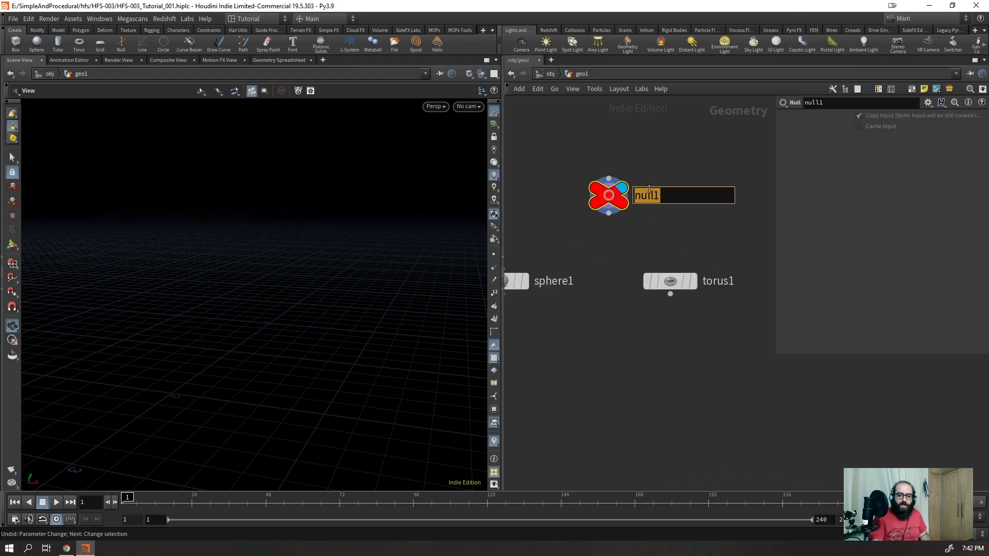
type("CTRL")
key("Return")
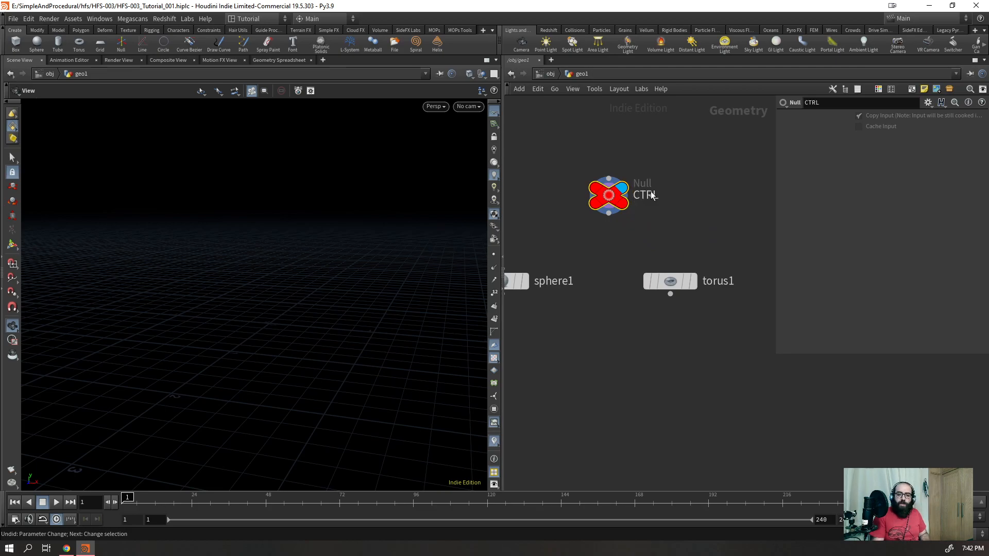
- Review the parameters of the sphere, torus and CTRL nodes in turn
left_click(519, 281)
left_click(684, 283)
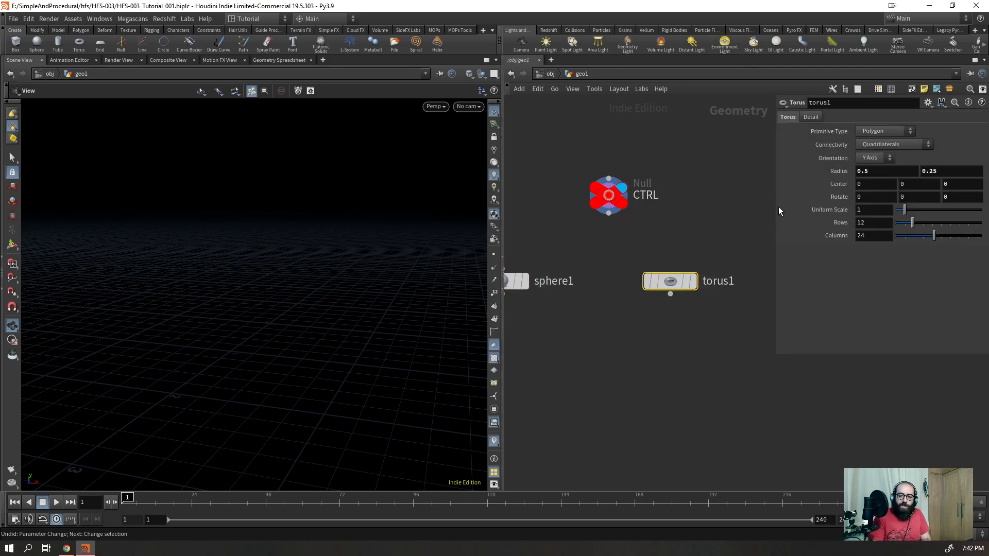
left_click(620, 203)
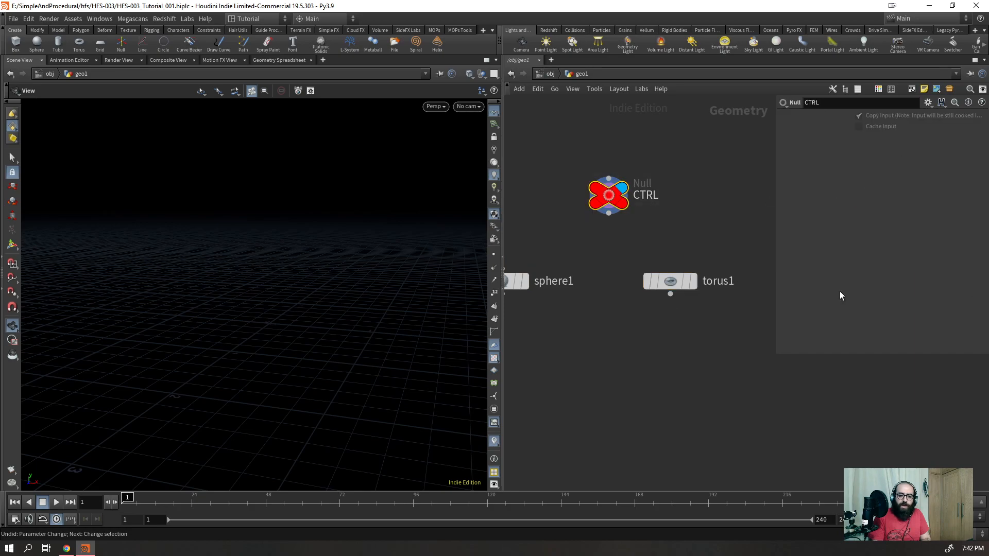
- Arrange the nodes with CTRL roughly centered above the sphere and torus, and the torus closer to the sphere
left_click_drag(617, 199, 597, 216)
scroll(693, 262, "down", 4)
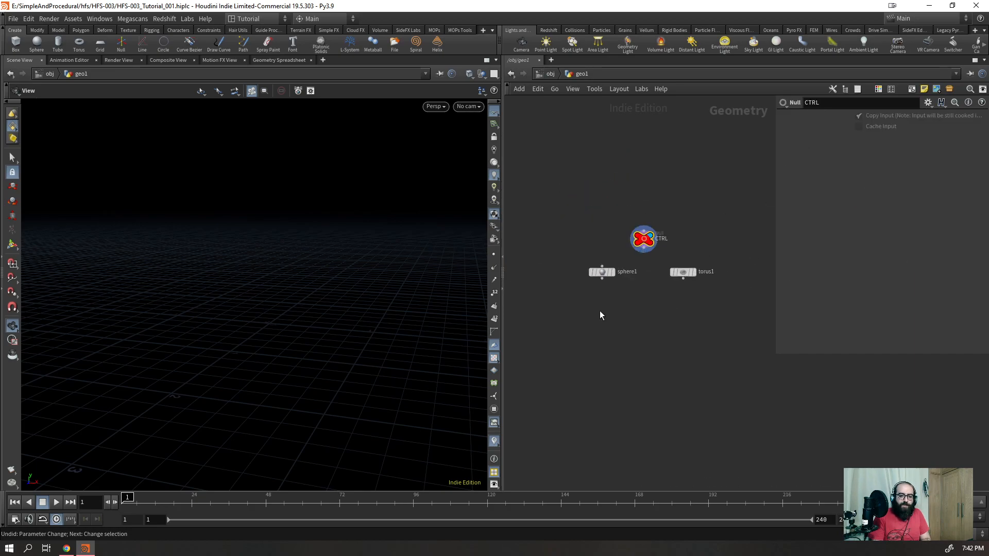
scroll(620, 294, "up", 4)
left_click_drag(743, 250, 720, 247)
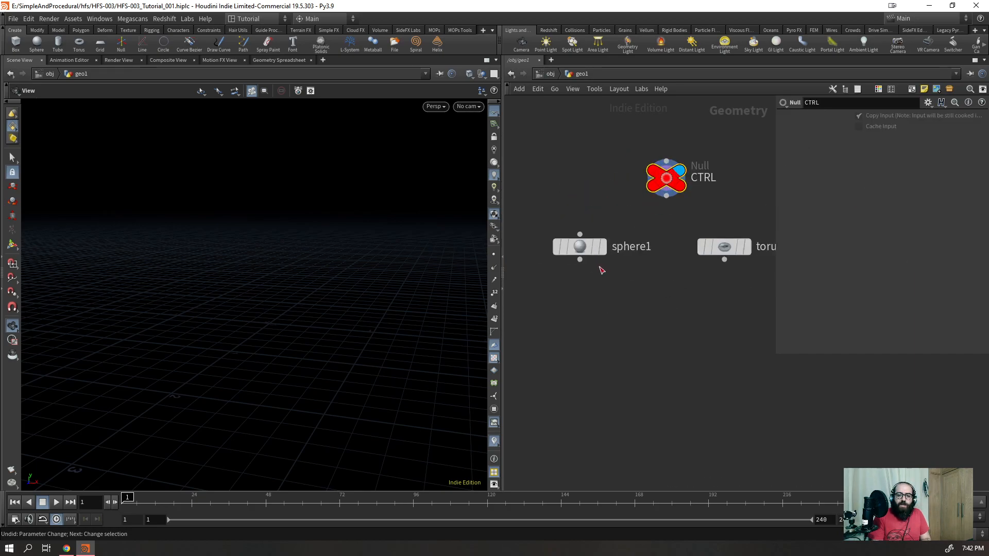
scroll(605, 267, "down", 2)
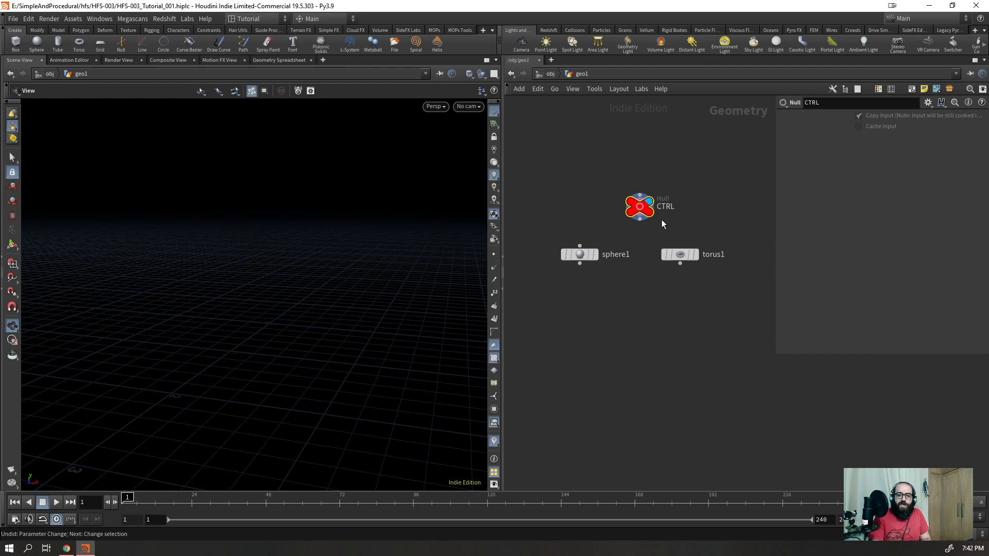
- Display the sphere node and review the copy, paste and reference options available for its Radius parameter
left_click(595, 255)
left_click(575, 240)
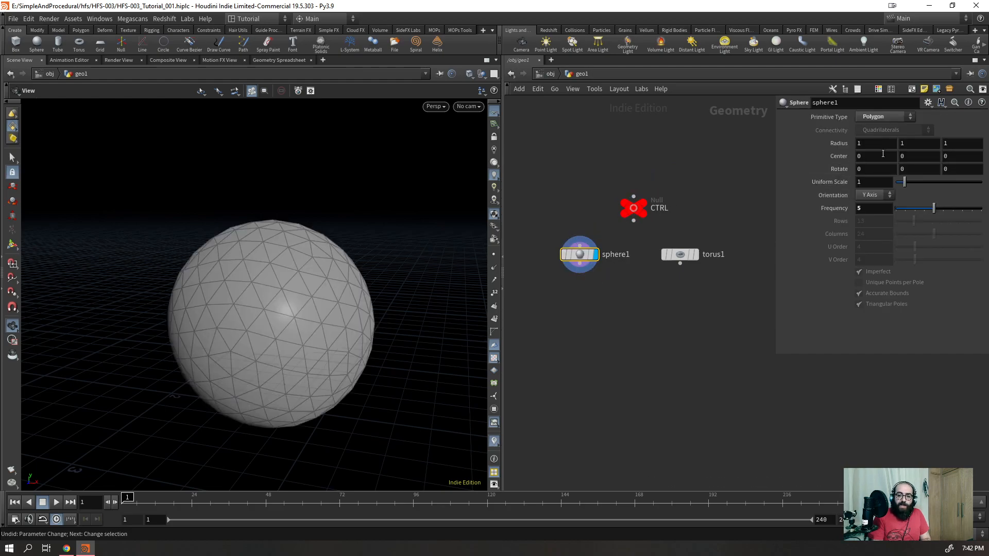
right_click(839, 144)
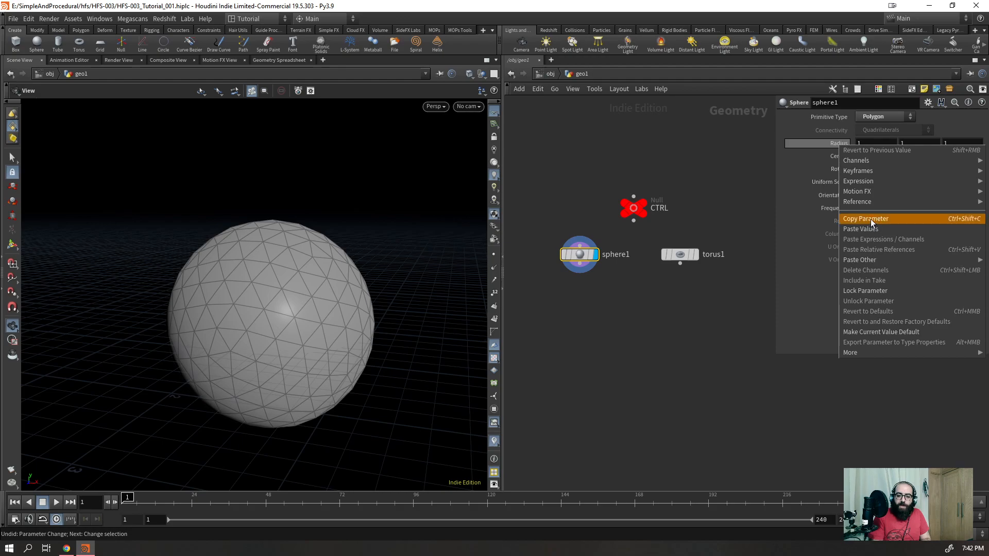
mouse_move(882, 260)
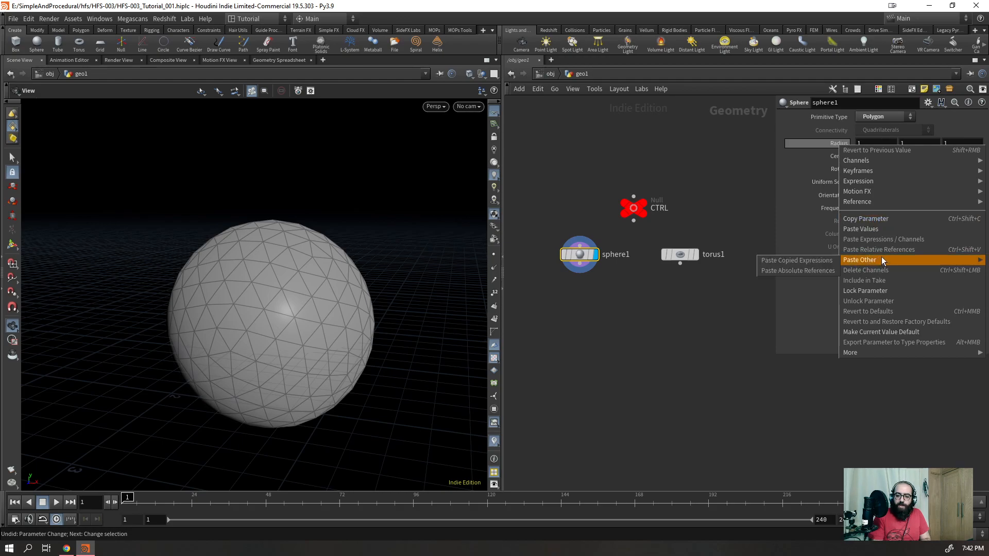
left_click(677, 180)
left_click_drag(684, 180, 575, 280)
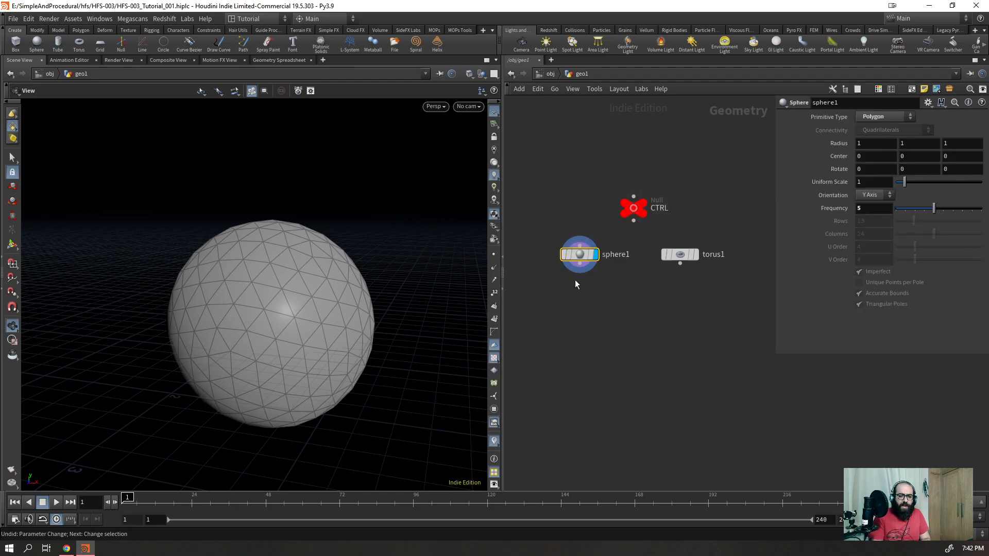
- Copy the sphere's Radius X and paste it as a relative reference into Center X, leaving only the expression ch("radx")
left_click(867, 143)
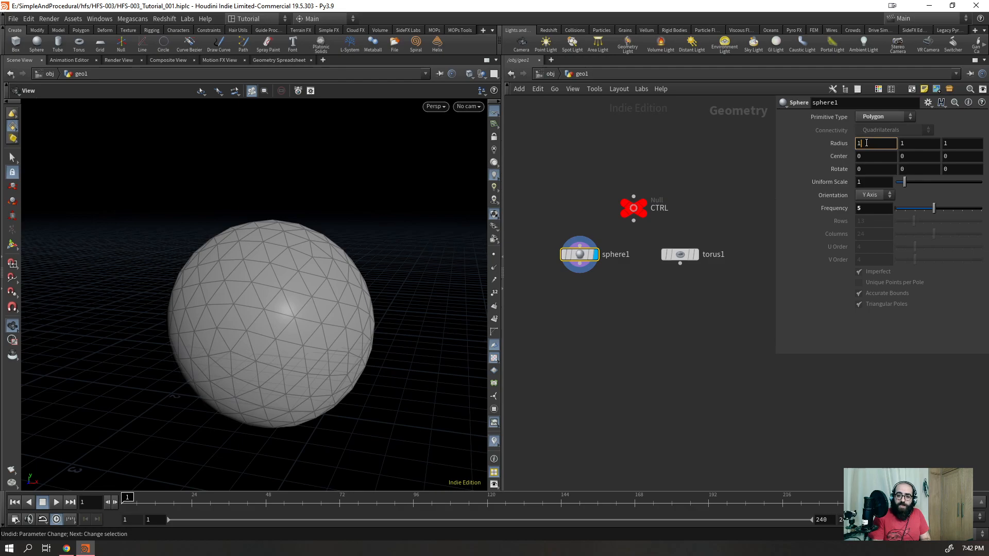
left_click(920, 143)
left_click(964, 142)
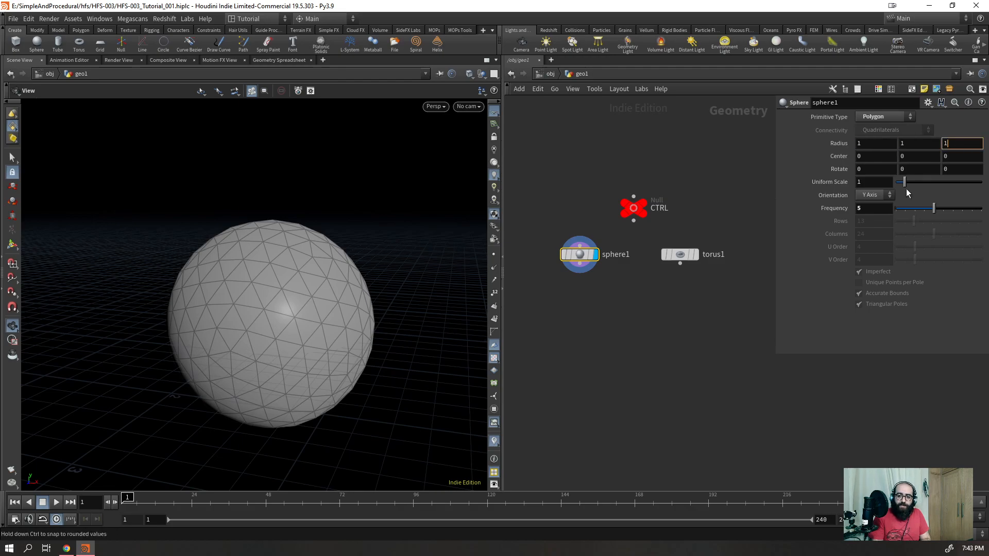
right_click(866, 143)
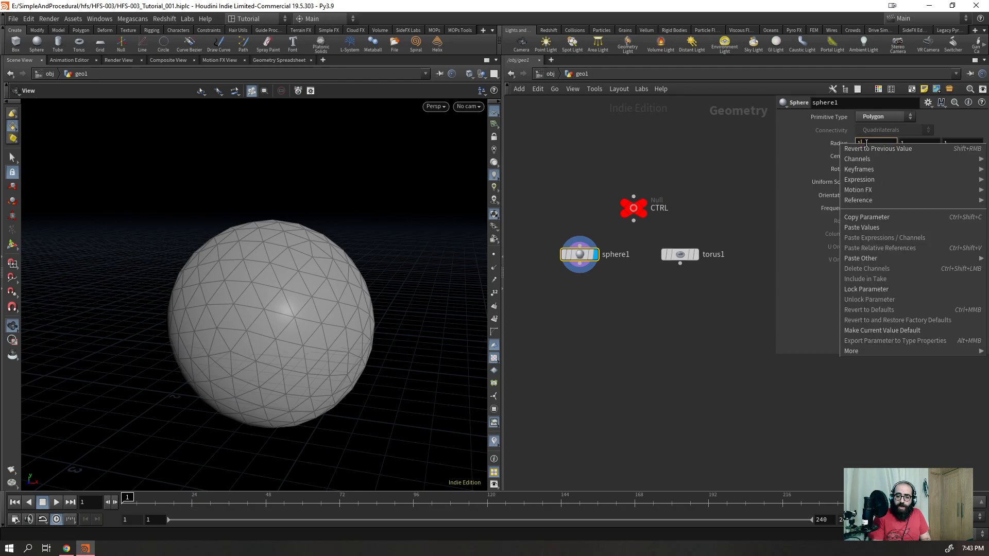
left_click(863, 218)
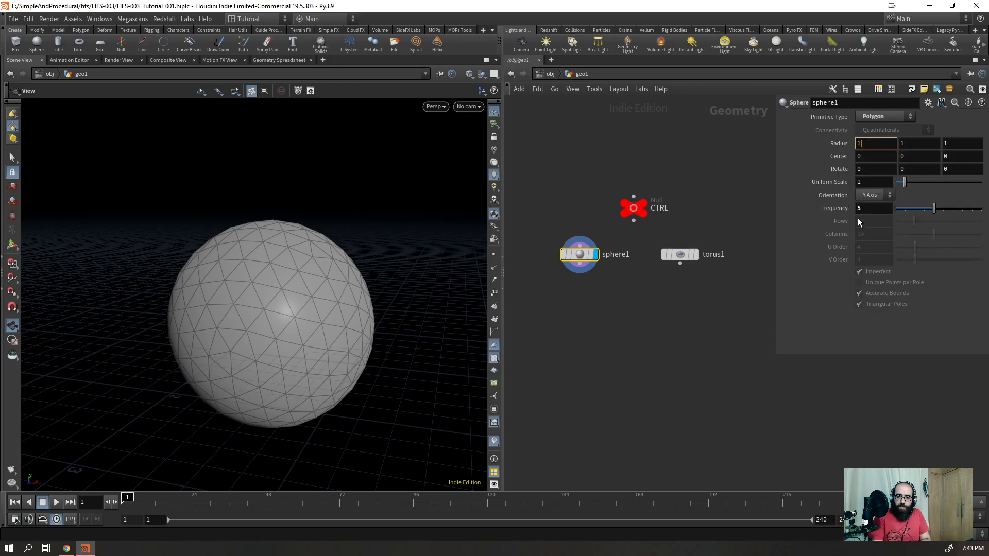
right_click(866, 157)
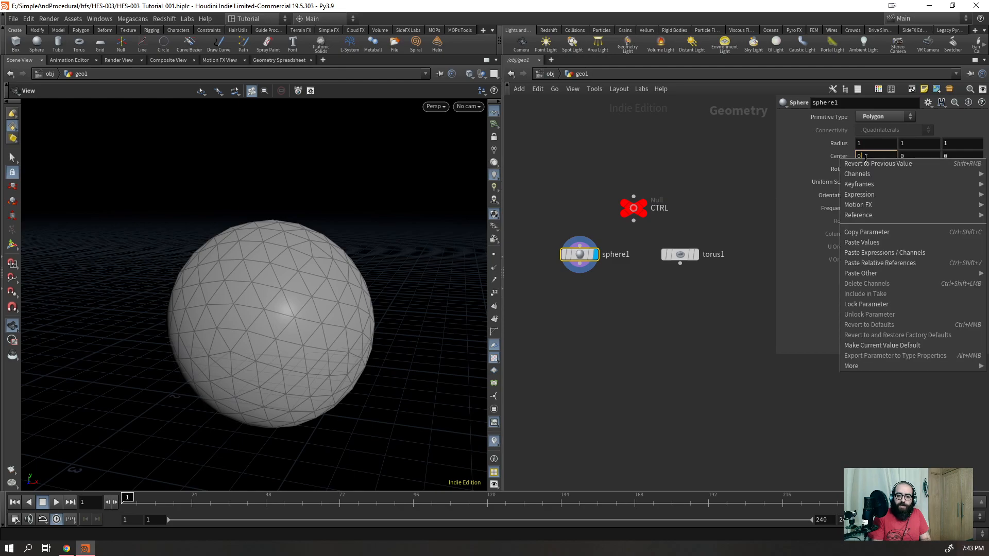
left_click(899, 263)
left_click_drag(775, 219, 670, 218)
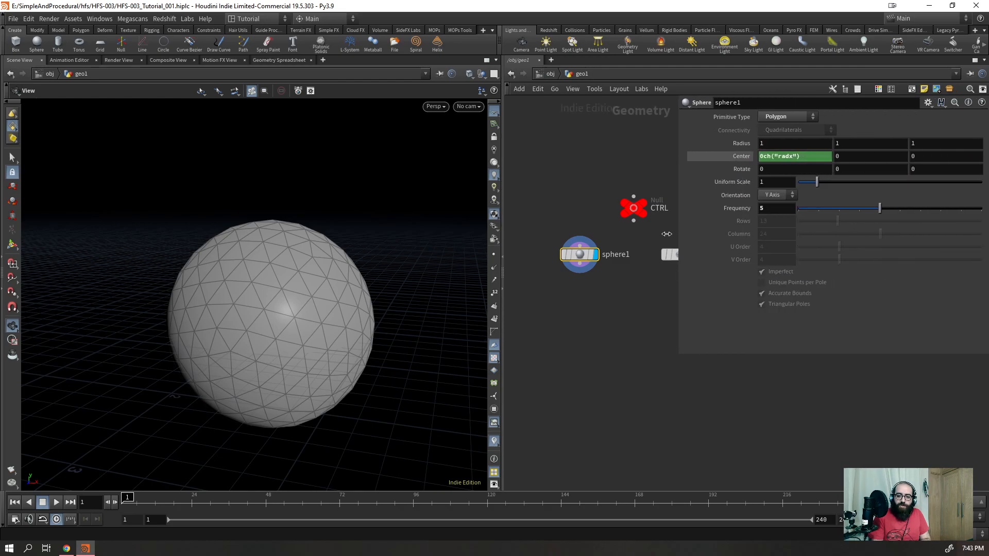
left_click(755, 157)
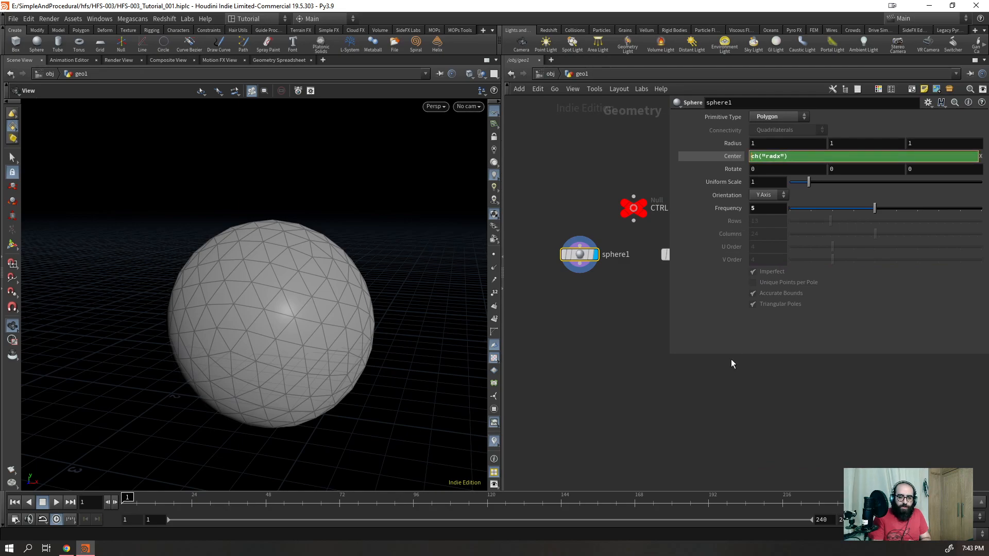
key("Return")
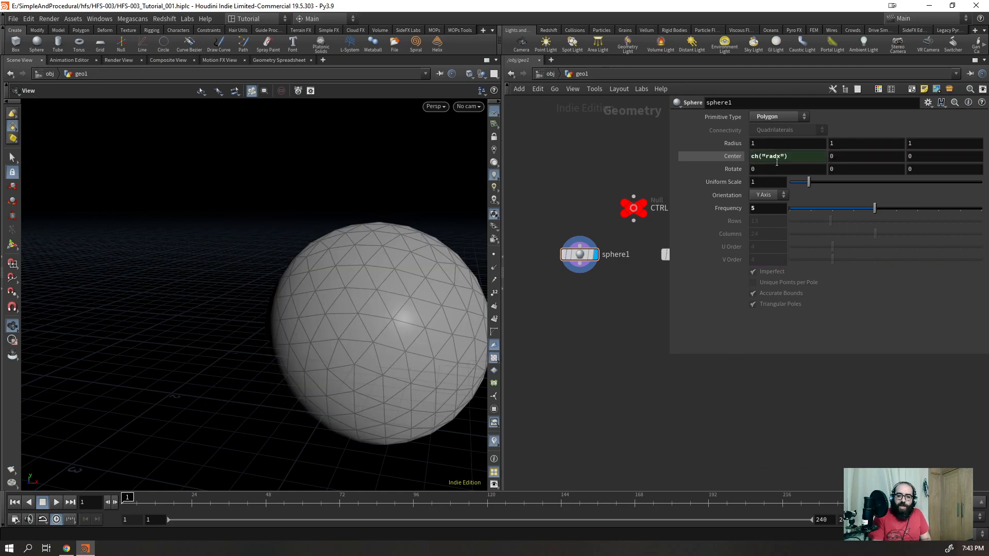
- Test the Center X link by raising the sphere's Radius X through 1.3 and 2.3 up to 2.9
scroll(353, 287, "down", 5)
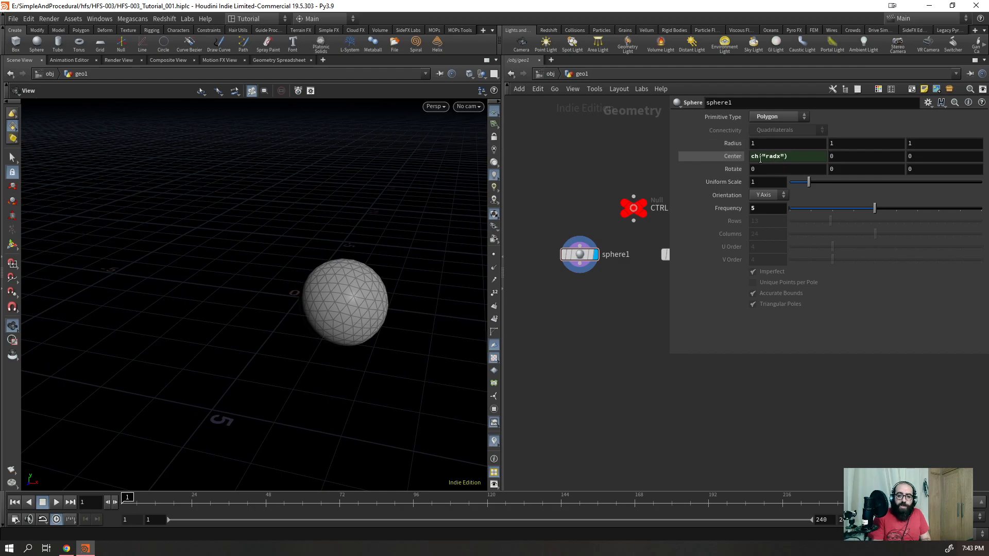
left_click_drag(278, 258, 246, 315)
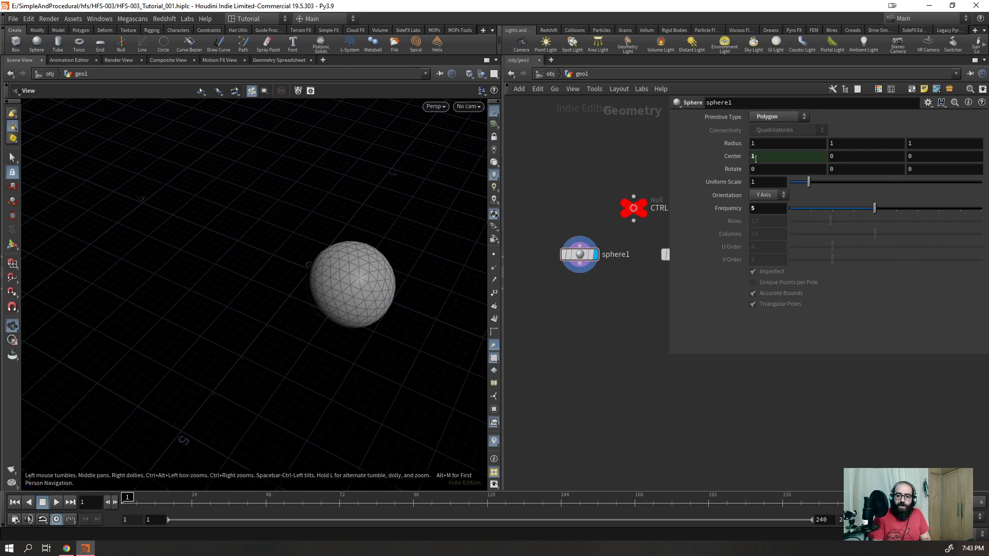
left_click(767, 143)
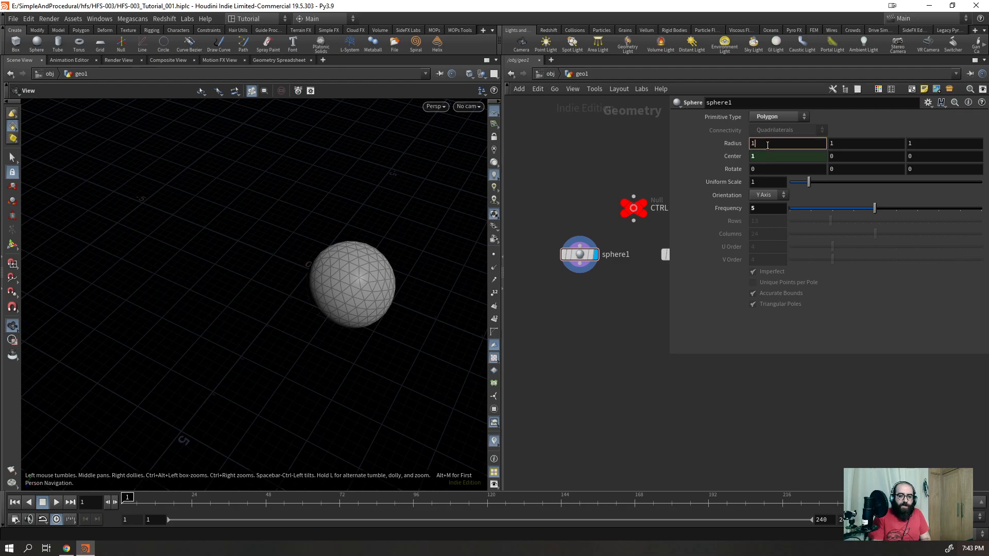
type(".3")
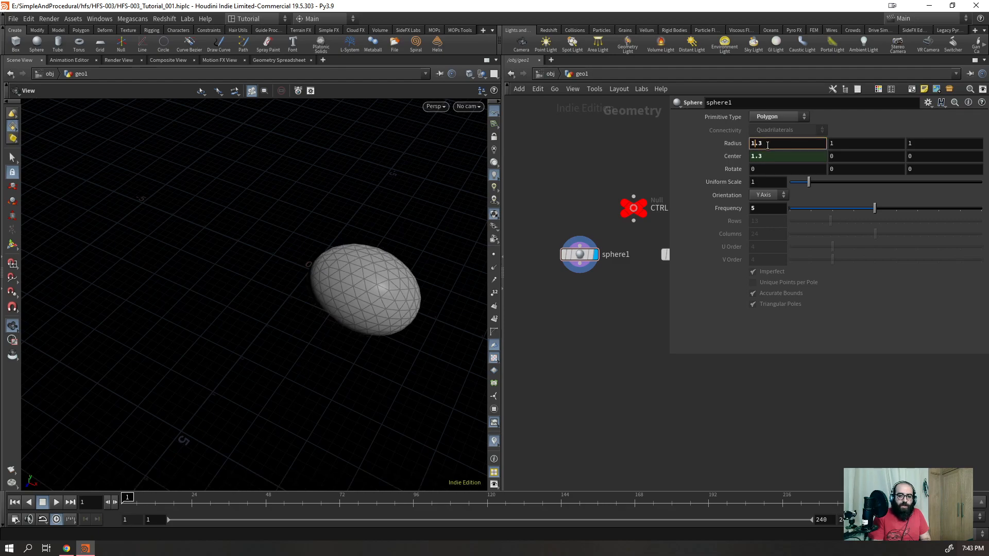
scroll(768, 145, "up", 9)
scroll(771, 147, "down", 7)
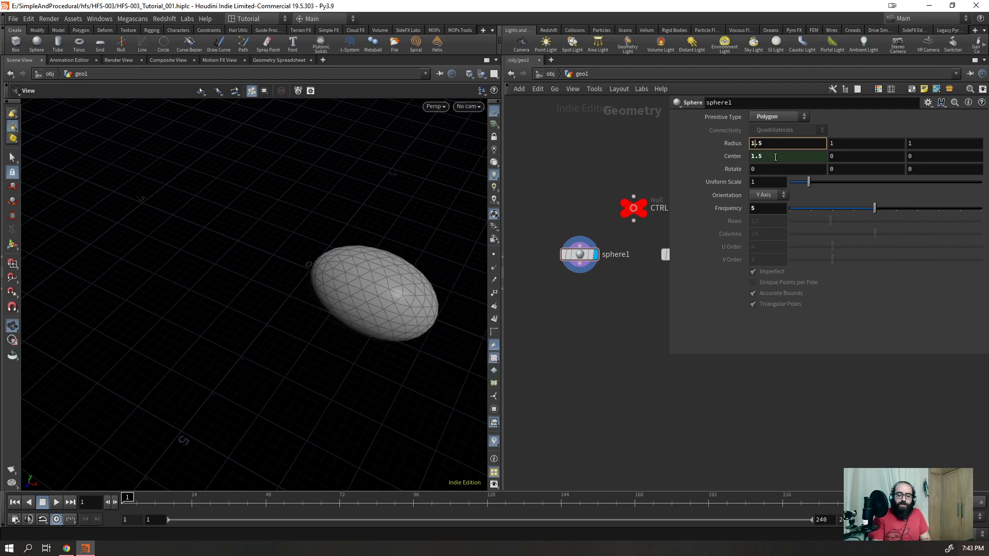
scroll(774, 146, "up", 8)
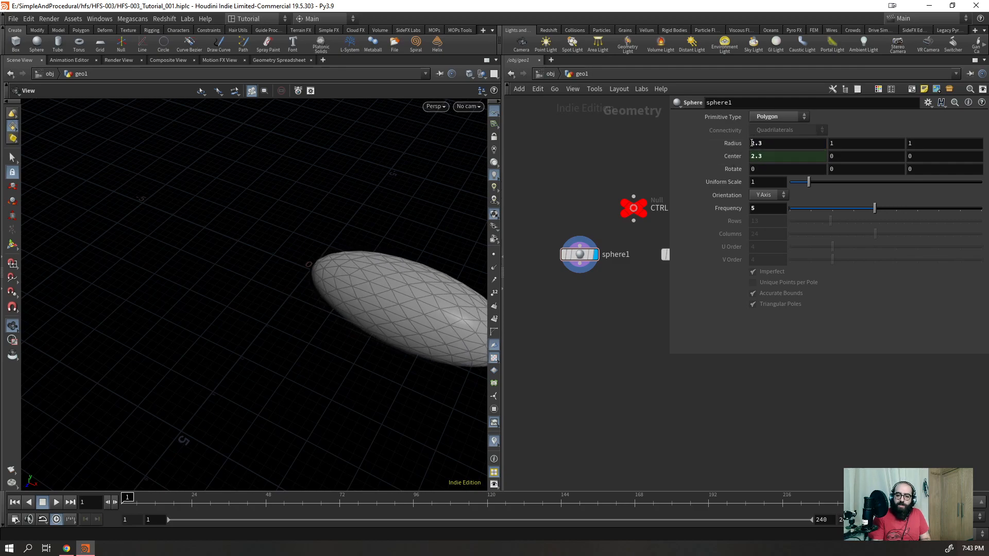
left_click(735, 156)
left_click(735, 158)
left_click(775, 144)
scroll(775, 143, "up", 6)
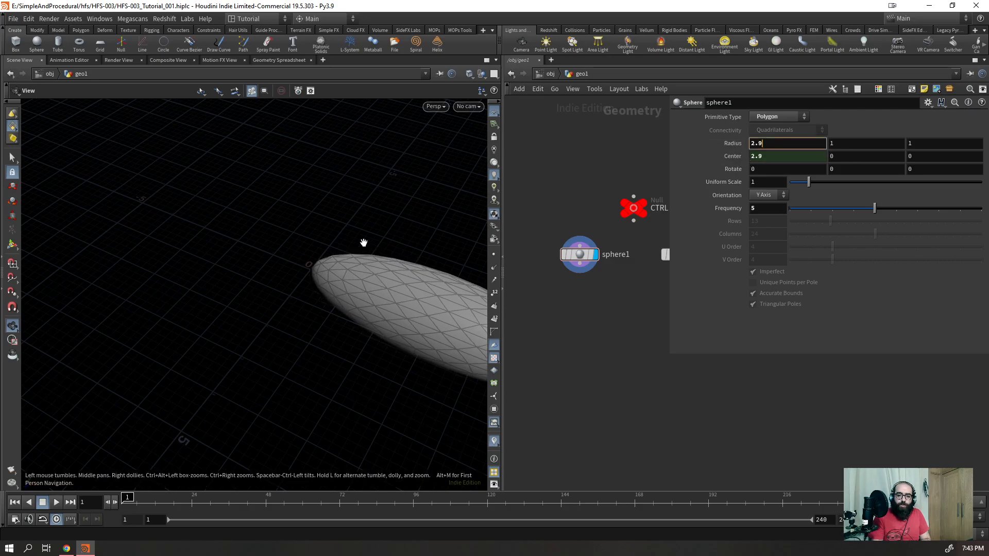
right_click_drag(376, 236, 264, 317)
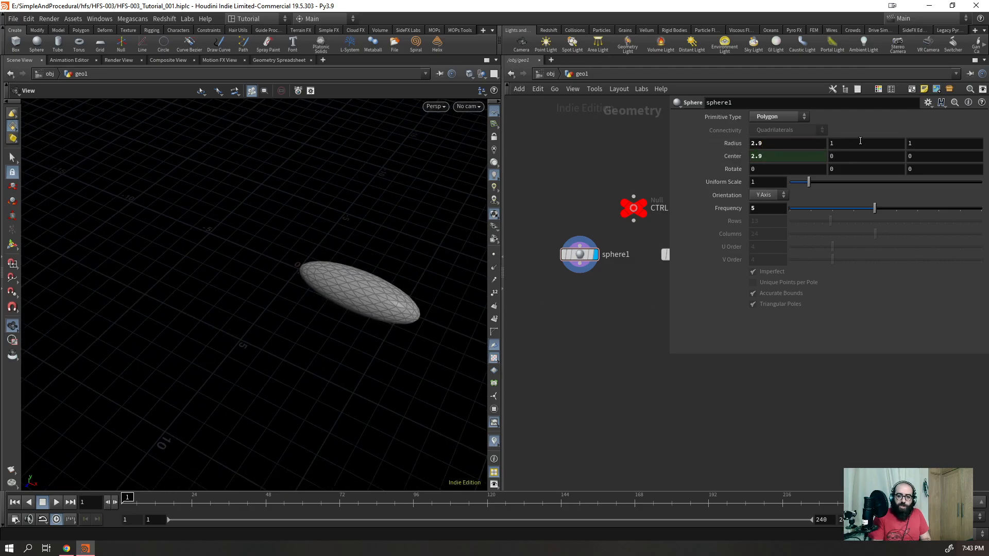
- Copy the sphere's whole Radius parameter and paste it as relative references into all three Center components
right_click(728, 145)
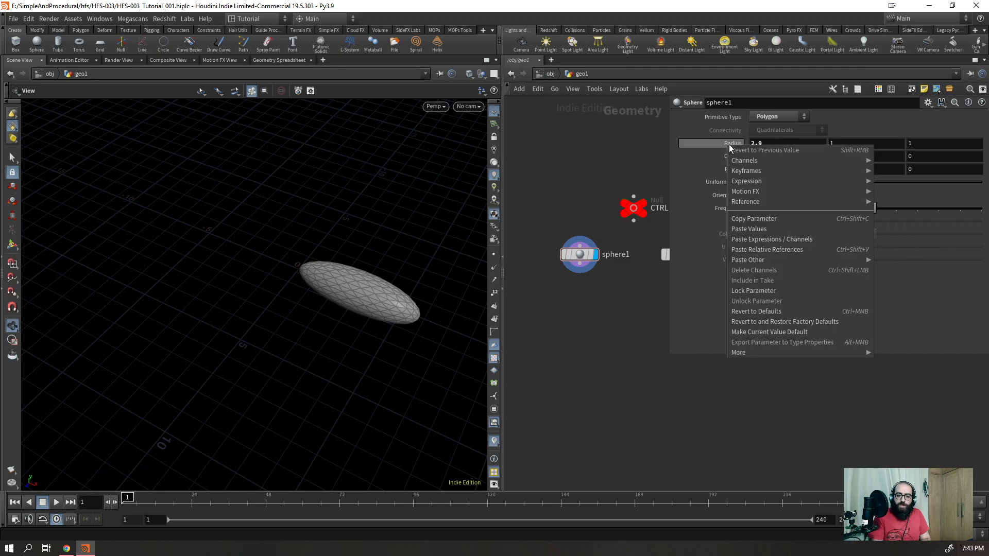
left_click(756, 233)
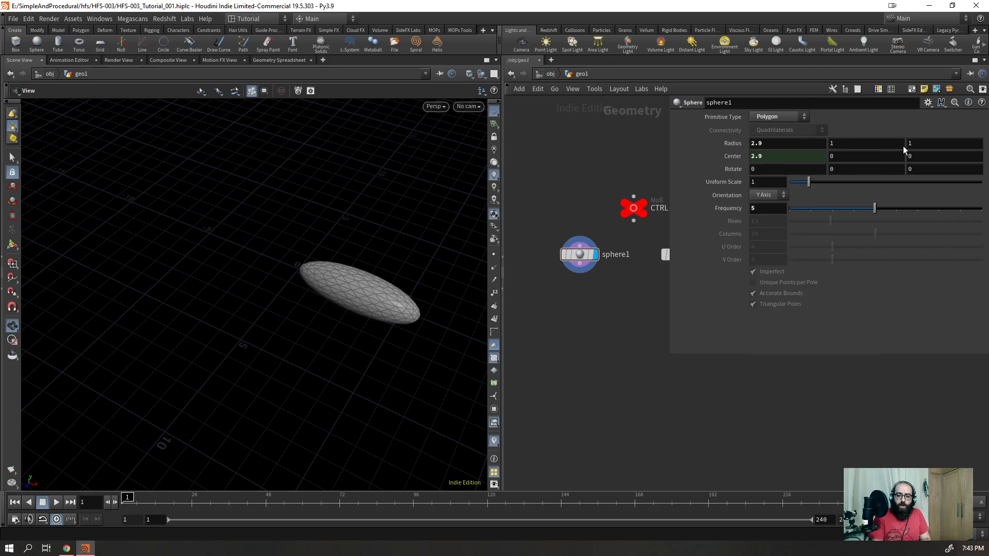
right_click(716, 159)
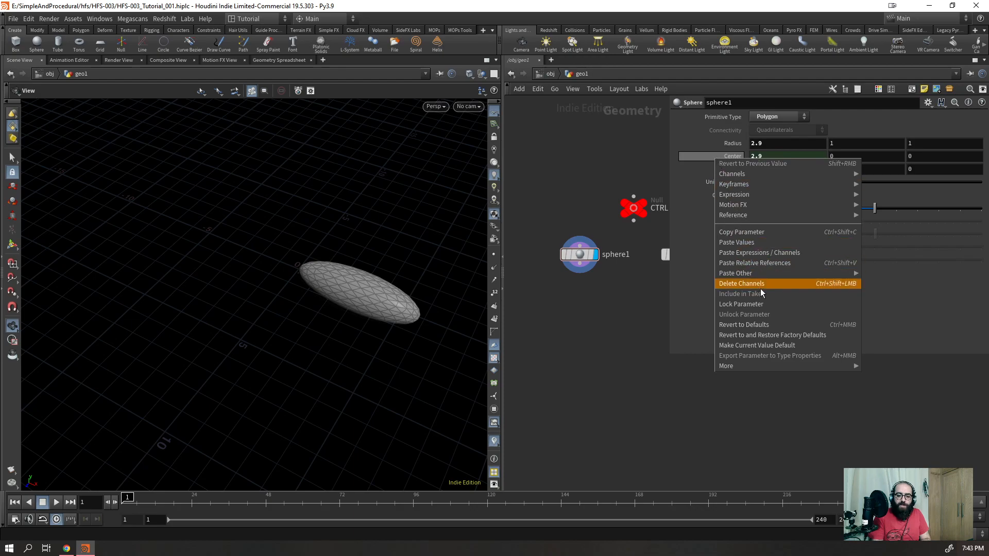
left_click(751, 267)
- Test the linked Center by setting the sphere's Radius X to 3.8 and Radius Y to 3.2
left_click(783, 148)
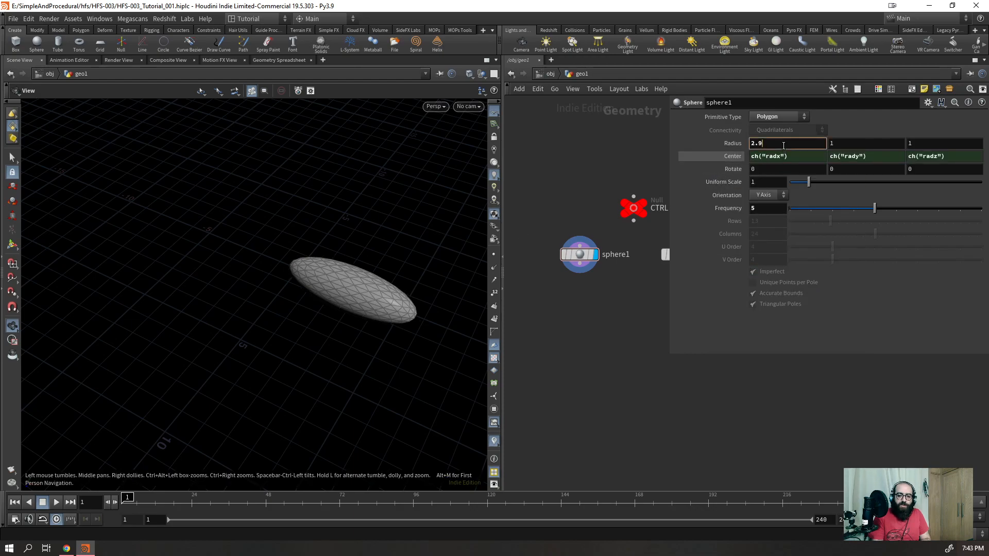
scroll(783, 147, "up", 3)
scroll(782, 148, "up", 6)
left_click(847, 144)
scroll(847, 145, "up", 10)
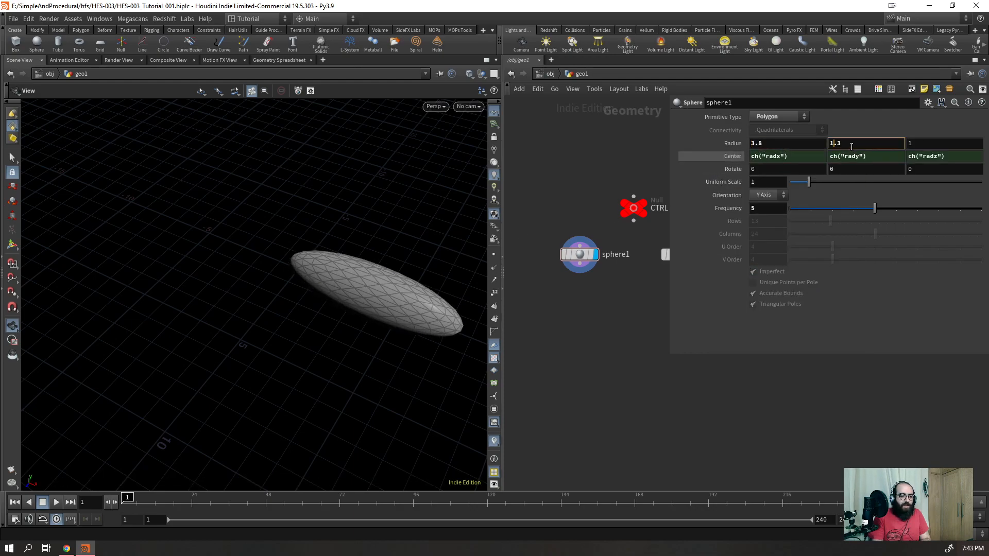
scroll(847, 145, "up", 12)
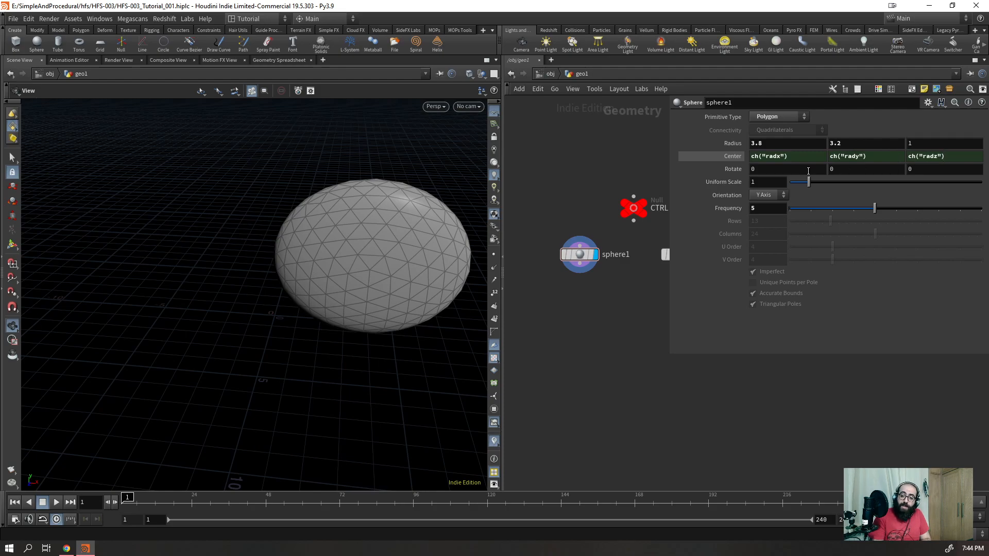
- Delete the channel references from the sphere's Center and set Center X to 1
left_click(722, 159, "ctrl+shift")
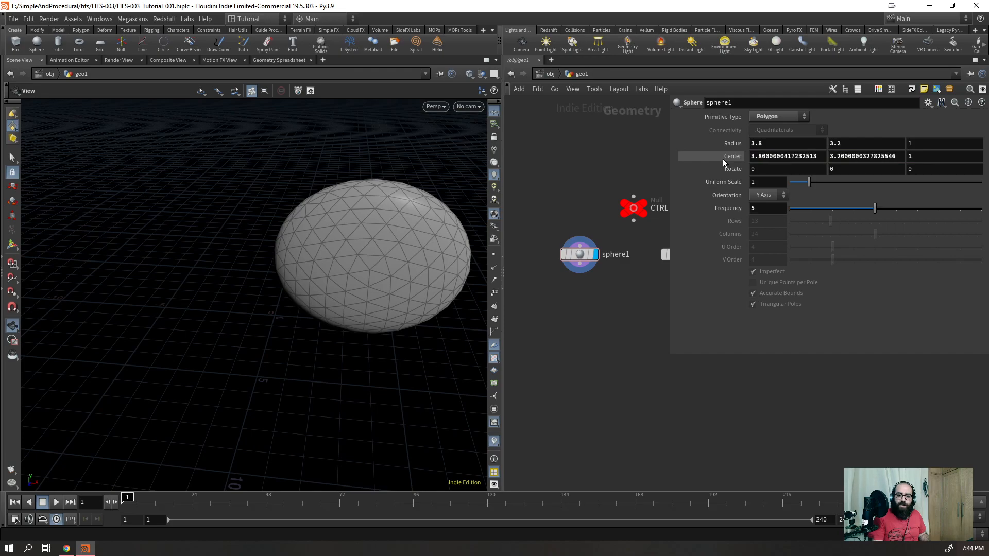
left_click(818, 157)
type("1")
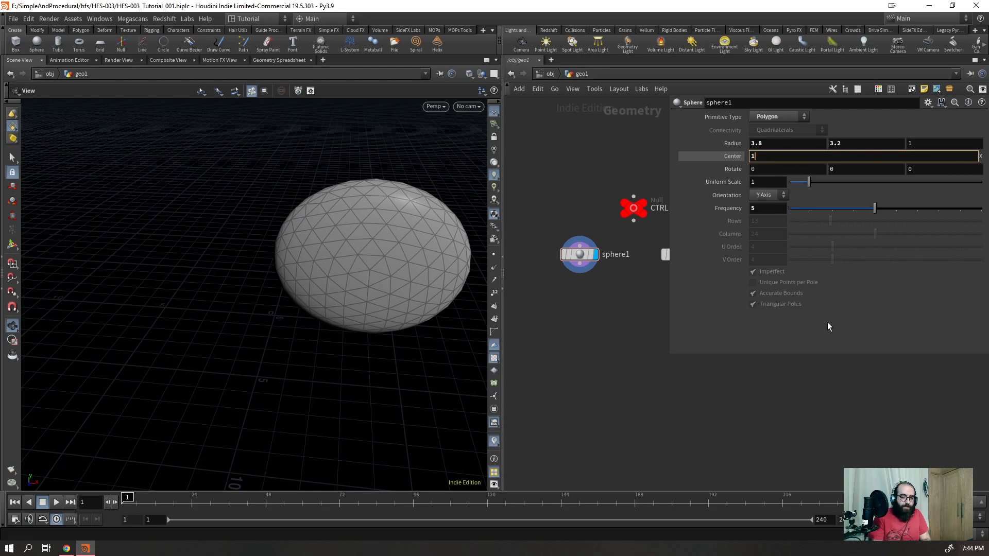
key("Return")
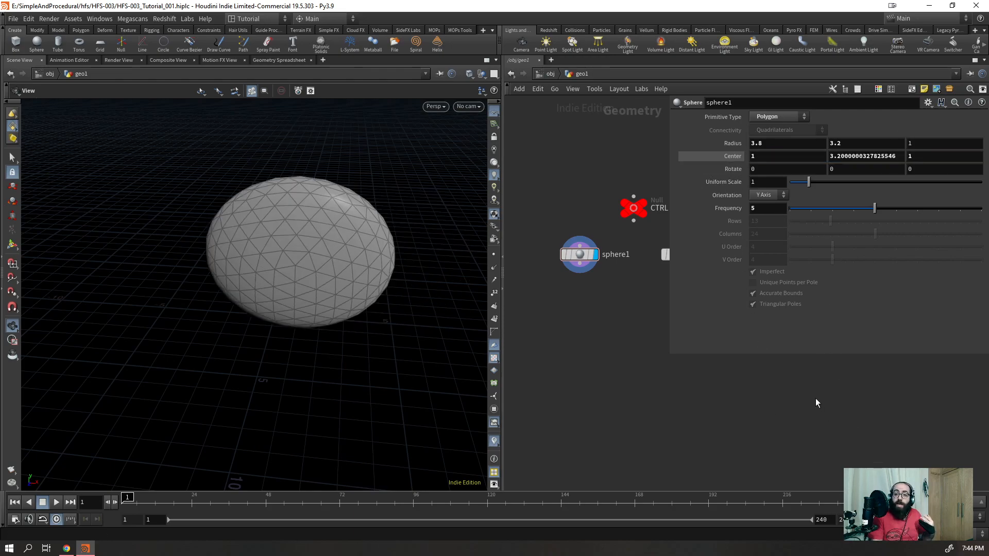
- Revert the sphere's Center and Radius parameters to their defaults
right_click(715, 156)
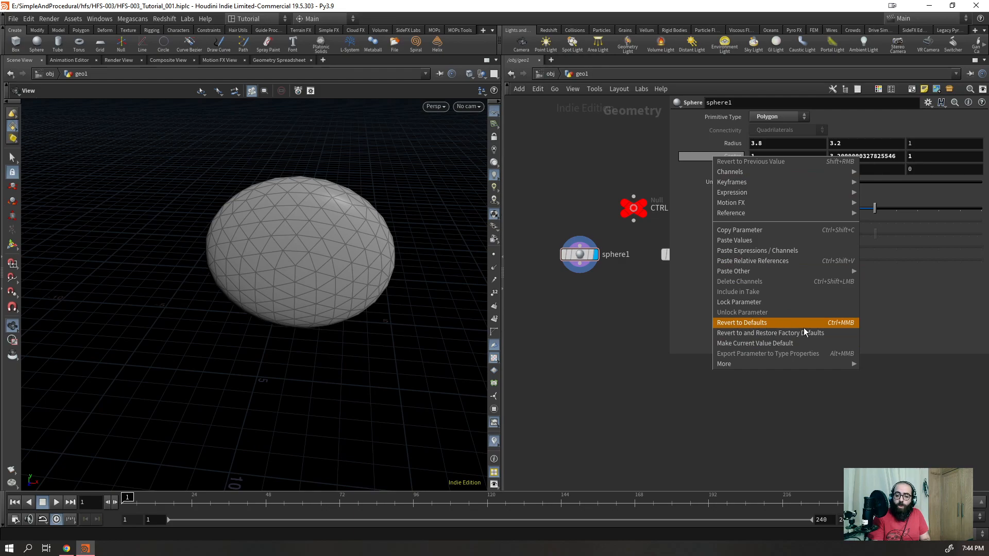
left_click(841, 323)
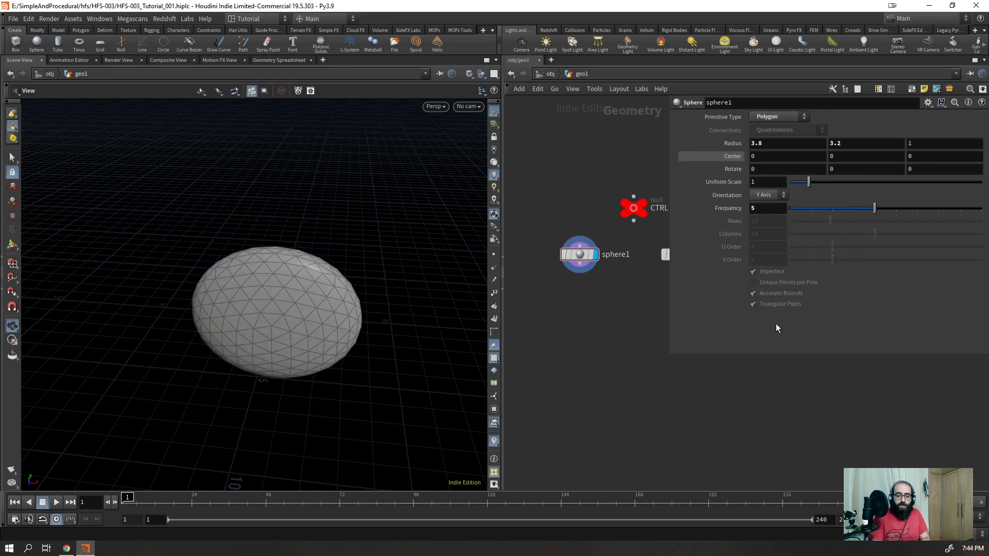
middle_click(733, 141, "ctrl")
left_click_drag(331, 304, 286, 312)
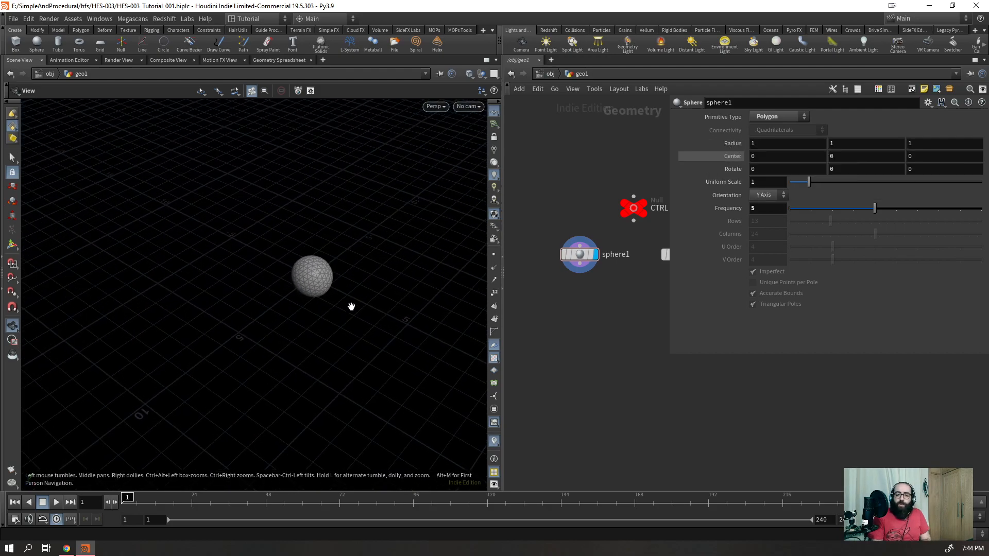
right_click_drag(316, 306, 412, 108)
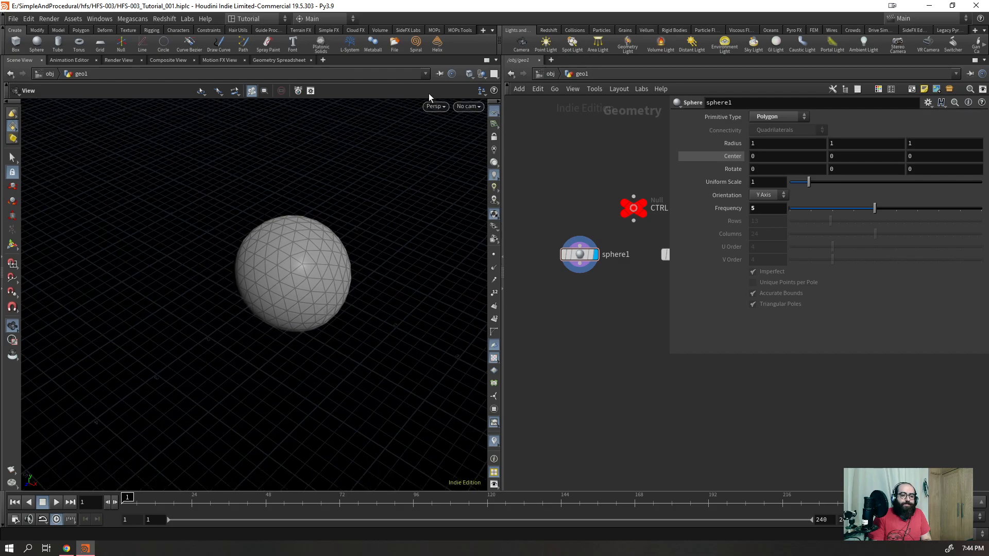
- Widen the network view beside the parameters and set the sphere's Center Y to 1
left_click_drag(669, 187, 760, 191)
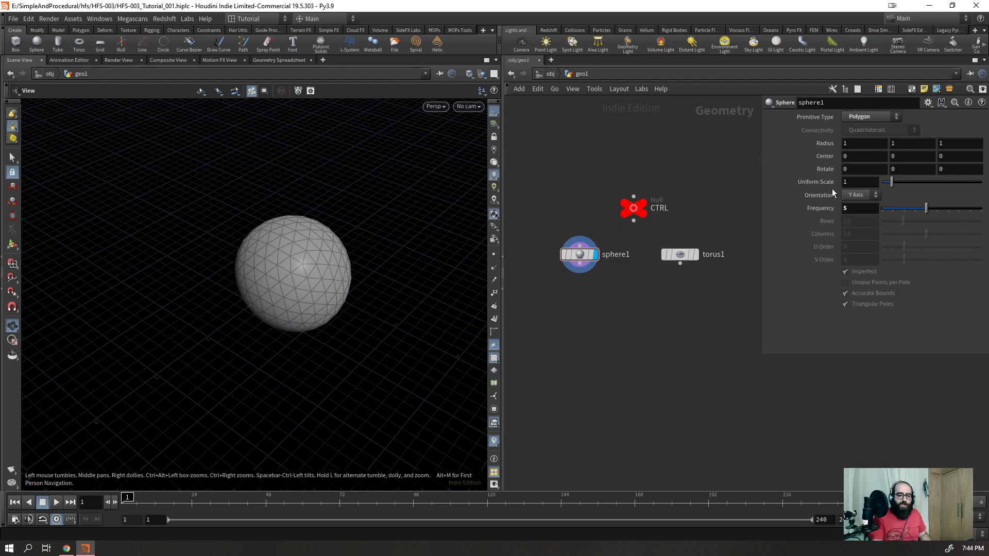
left_click(913, 156)
scroll(909, 159, "up", 6)
scroll(909, 161, "up", 7)
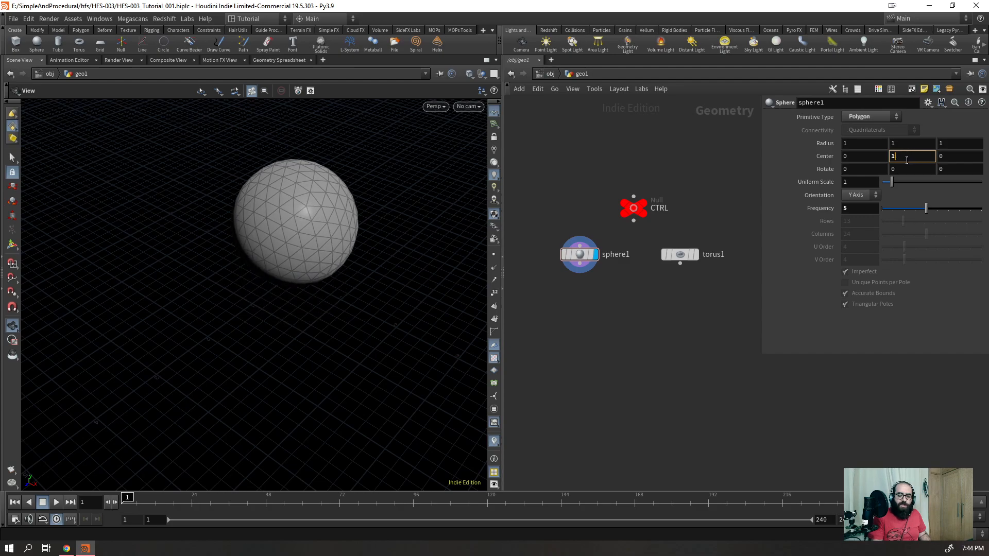
- Lower the sphere's Center Y to 0 and move the sphere along X to a Center X of about -2.92
scroll(911, 158, "down", 8)
scroll(910, 159, "down", 5)
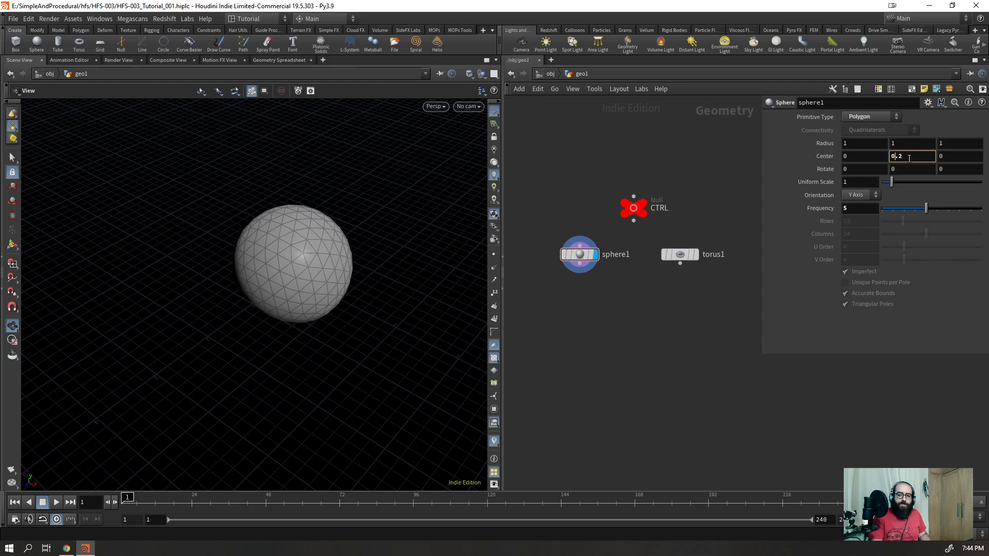
left_click_drag(282, 289, 308, 281)
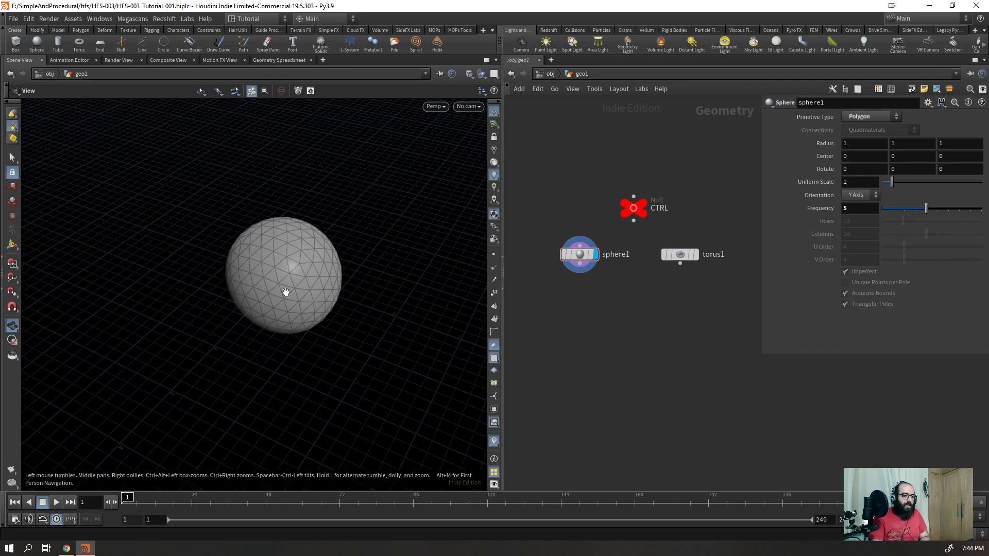
key("Return")
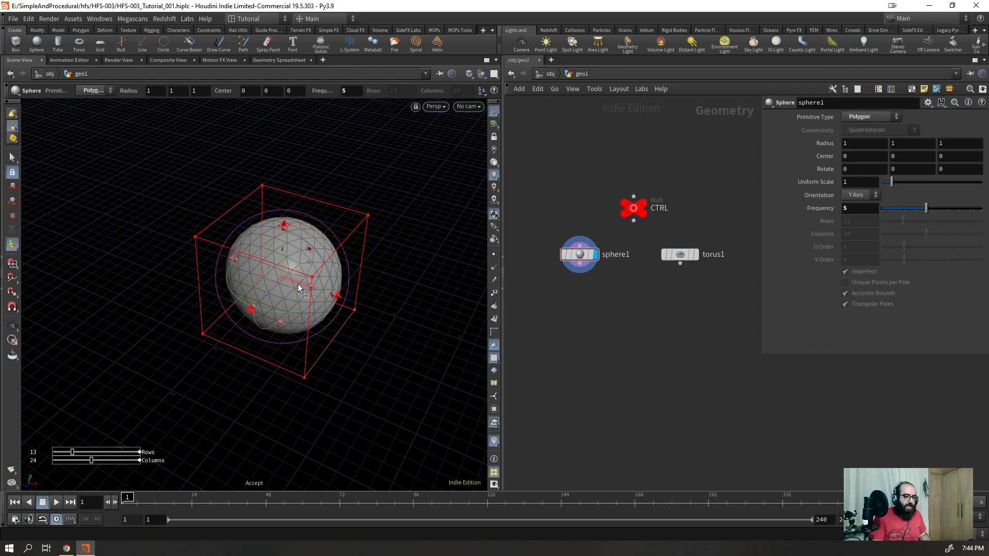
left_click_drag(297, 283, 166, 252)
key("Escape")
- Combine the sphere and torus nodes with a Merge node and display the merged result
left_click_drag(720, 300, 552, 252)
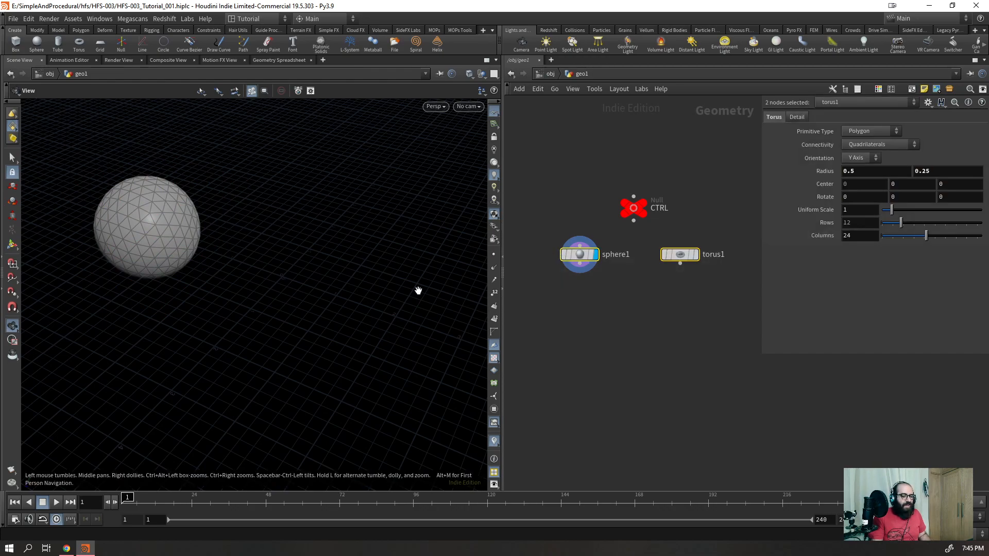
left_click(579, 272)
key("Tab")
type("merg")
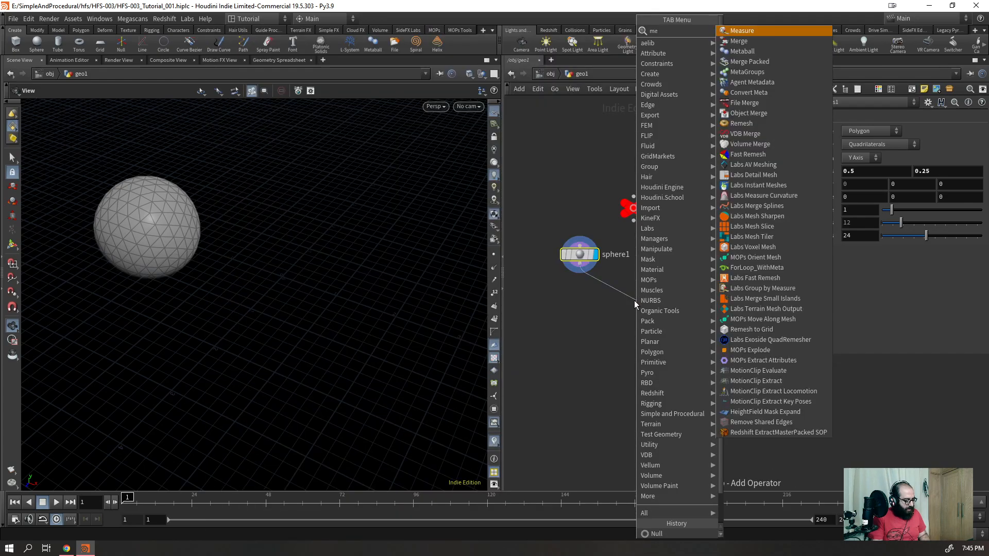
key("Return")
left_click(637, 303)
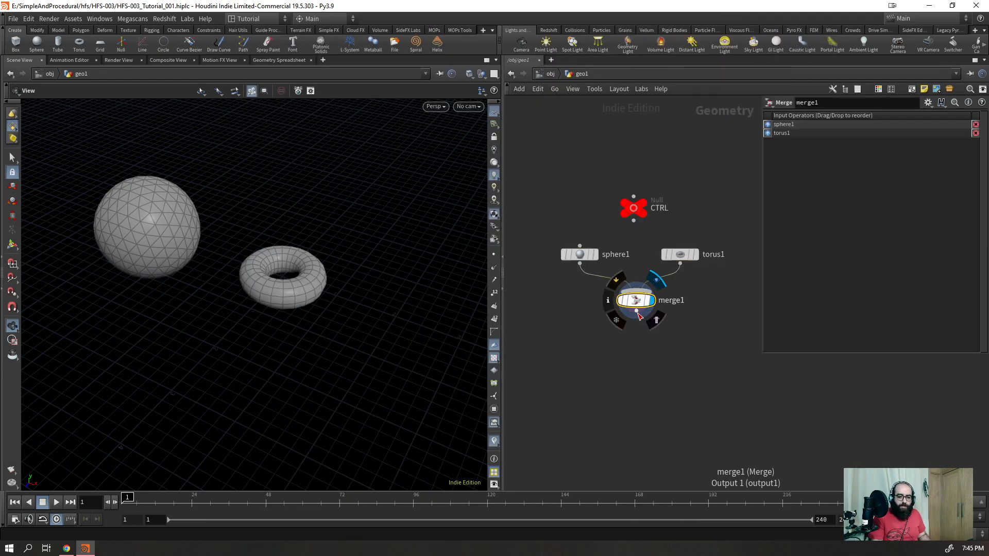
left_click_drag(265, 283, 289, 282)
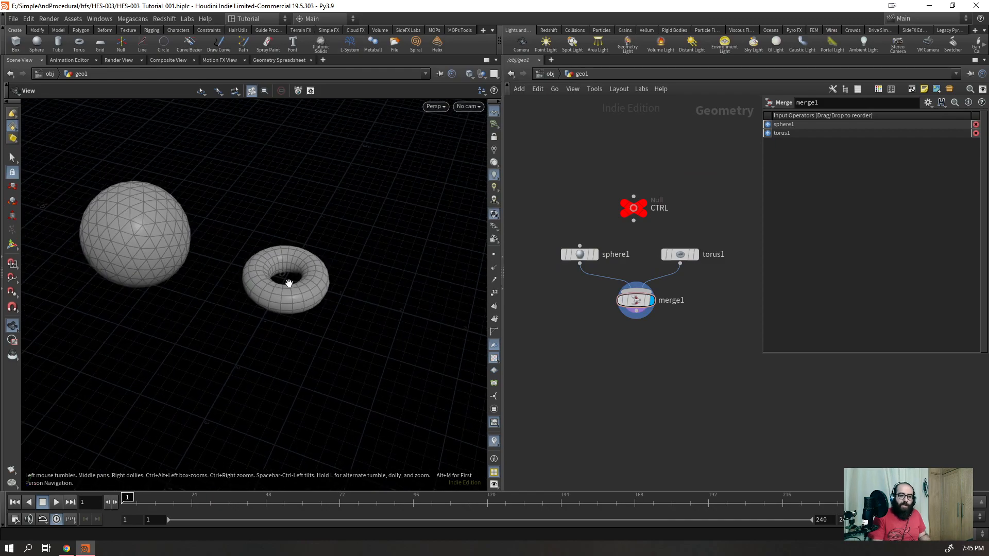
- Copy the sphere's Center Y parameter
left_click_drag(575, 237, 581, 258)
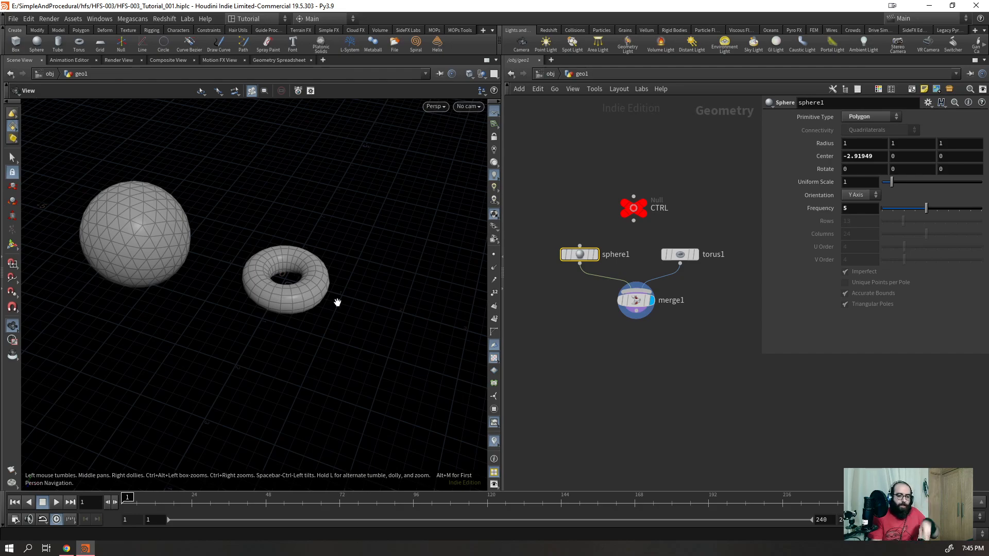
left_click_drag(558, 292, 559, 291)
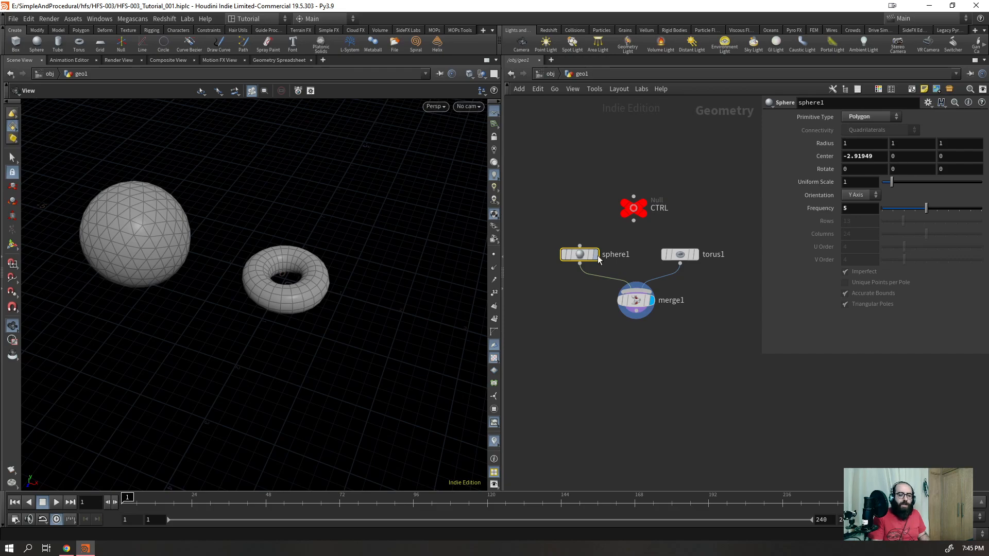
mouse_move(562, 250)
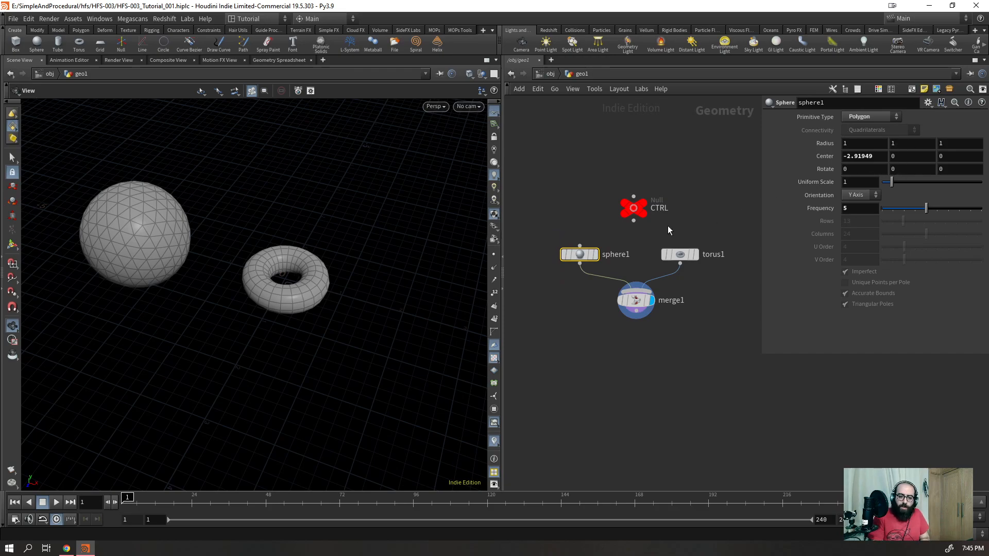
right_click(897, 157)
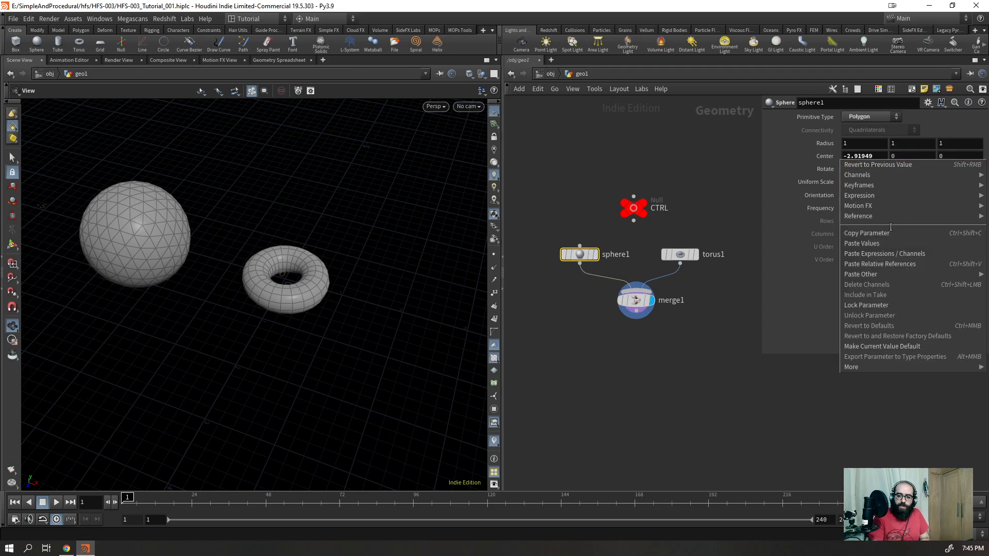
left_click(879, 234)
- Paste the copied sphere parameter as a relative reference into the torus's Center Y
left_click(680, 254)
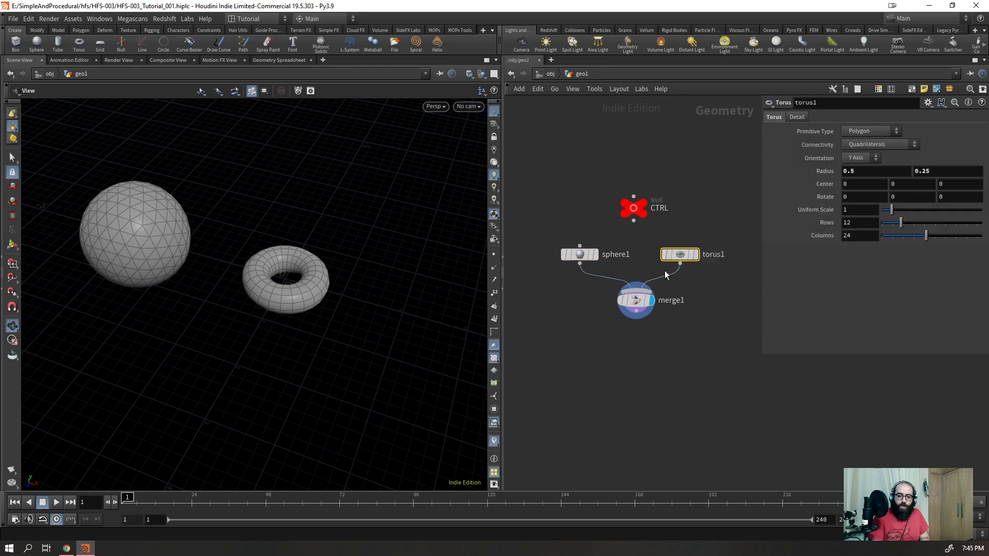
left_click(895, 189)
scroll(897, 186, "up", 5)
scroll(905, 185, "down", 5)
right_click(904, 185)
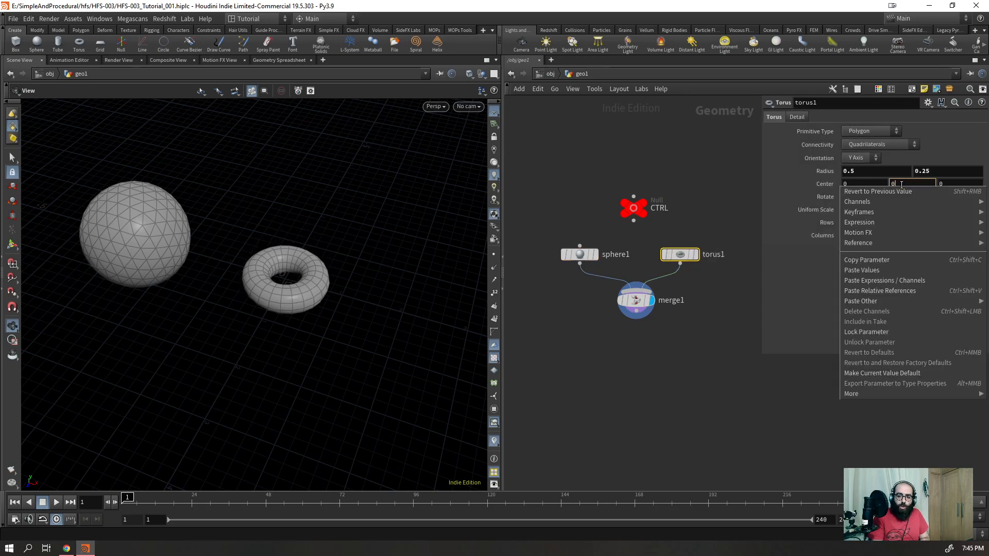
left_click(901, 182)
right_click(901, 183)
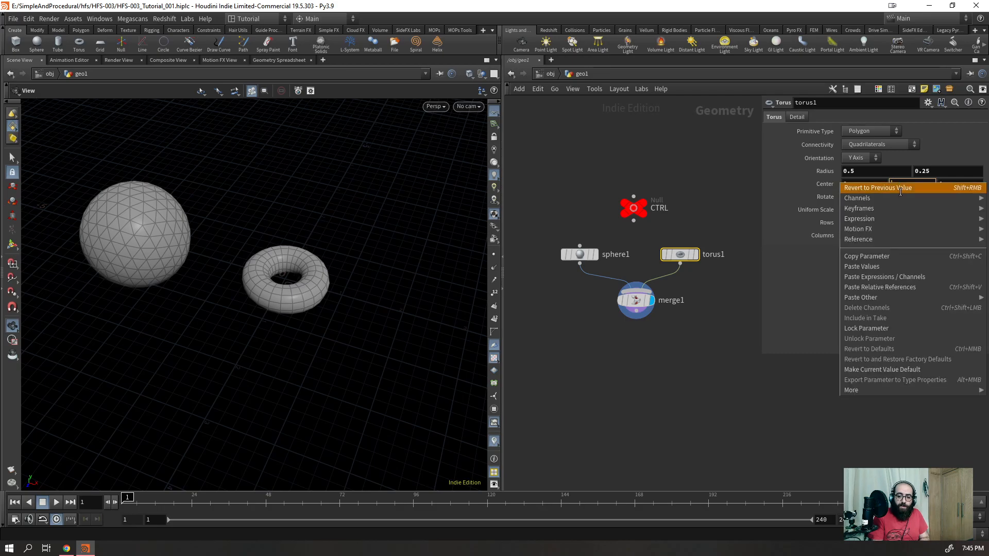
left_click(864, 287)
- Widen the torus parameters and the network area to examine the Center Y reference path alongside the nodes
left_click_drag(762, 201, 588, 200)
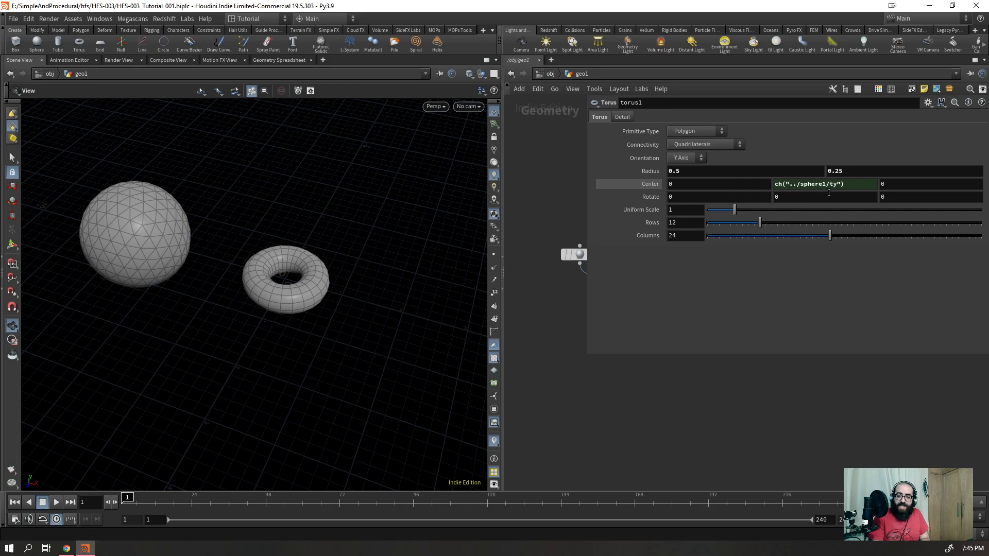
left_click_drag(505, 175, 343, 206)
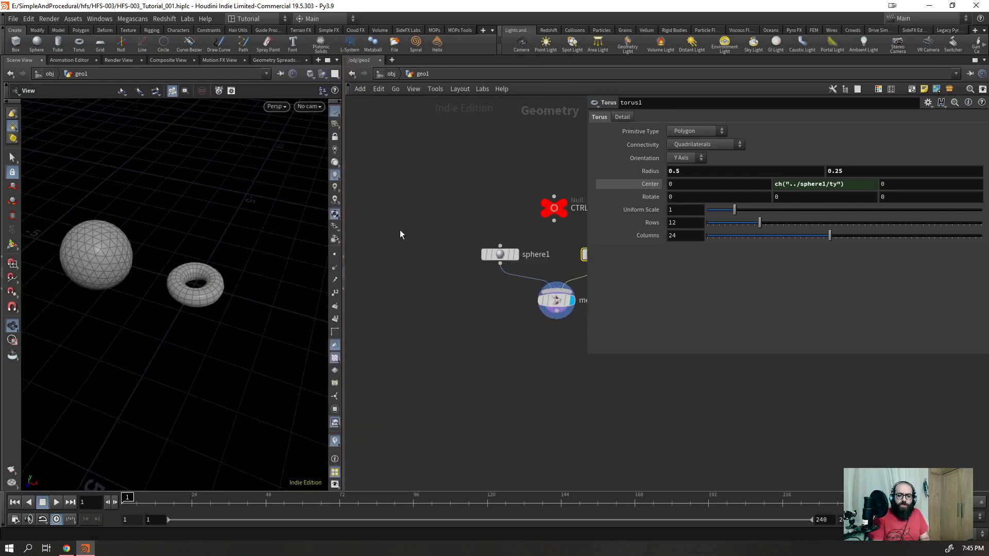
scroll(506, 233, "up", 3)
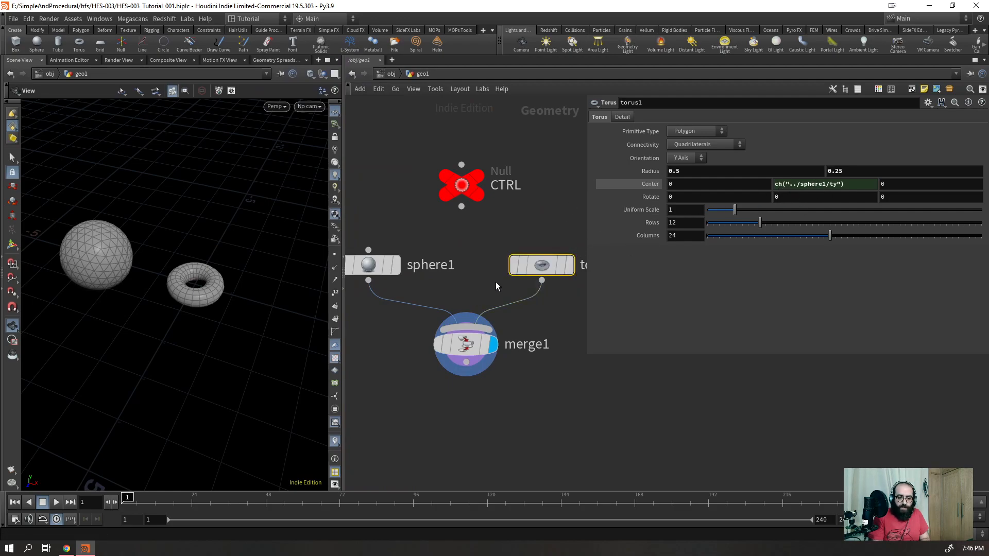
mouse_move(532, 262)
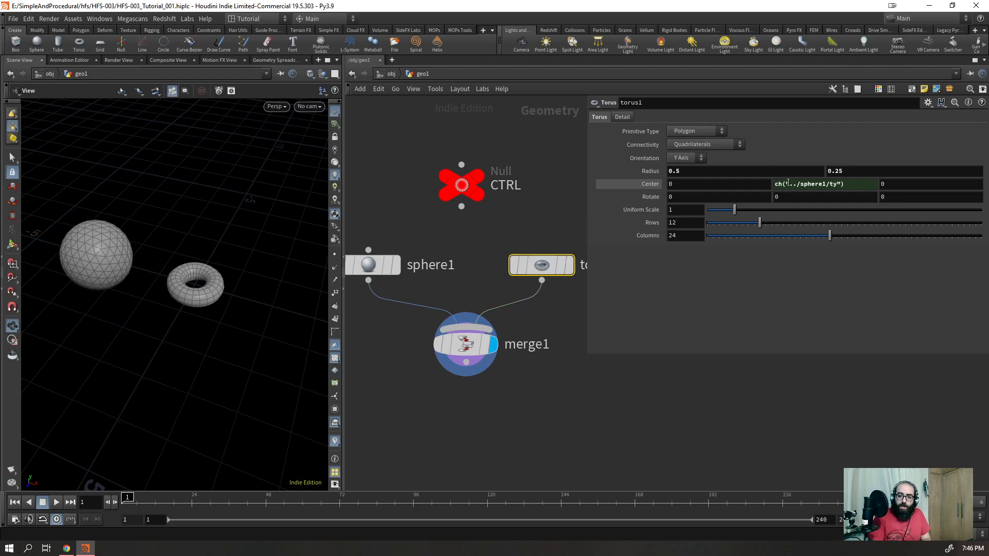
- Reference the torus's own Radius X in its Center X as ch("radx")
right_click(689, 175)
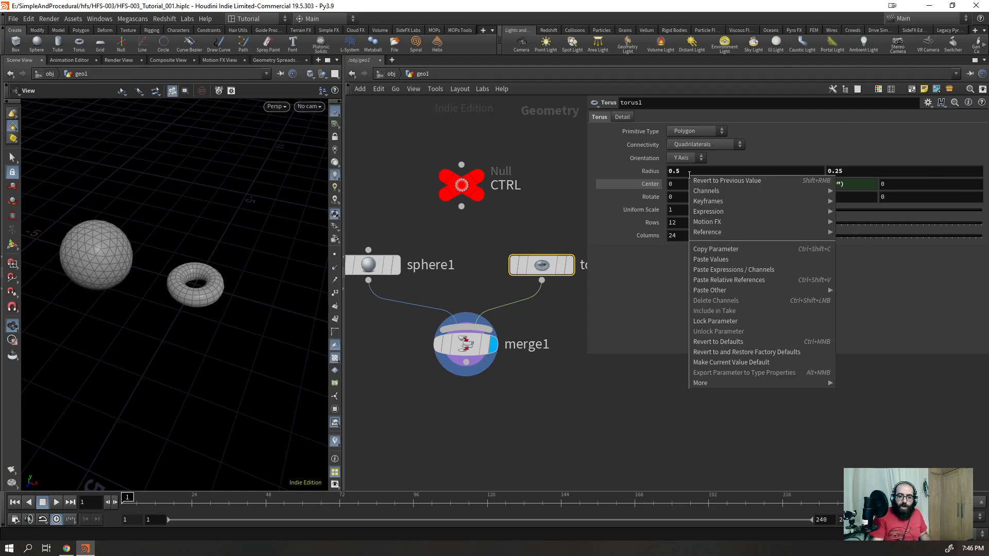
left_click(711, 247)
right_click(685, 183)
mouse_move(731, 300)
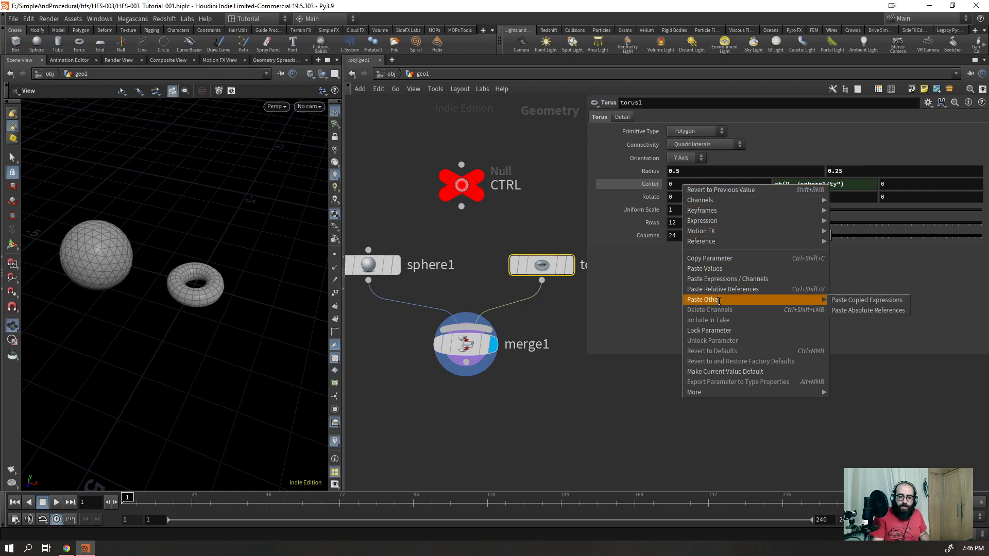
left_click(886, 300)
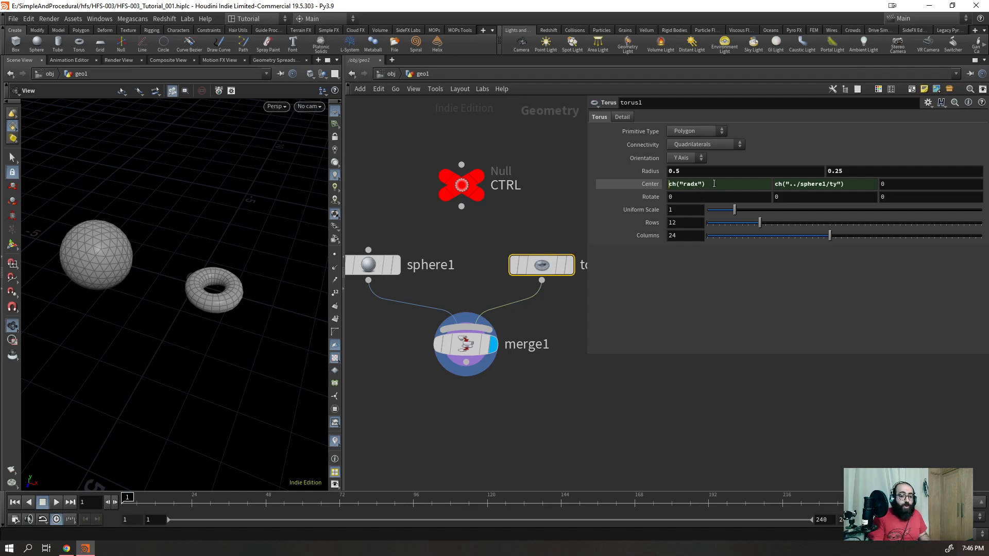
- Remove the radius reference from the torus's Center X and set the value to 0
left_click(714, 184, "ctrl+shift")
left_click_drag(700, 186, 612, 230)
type("0")
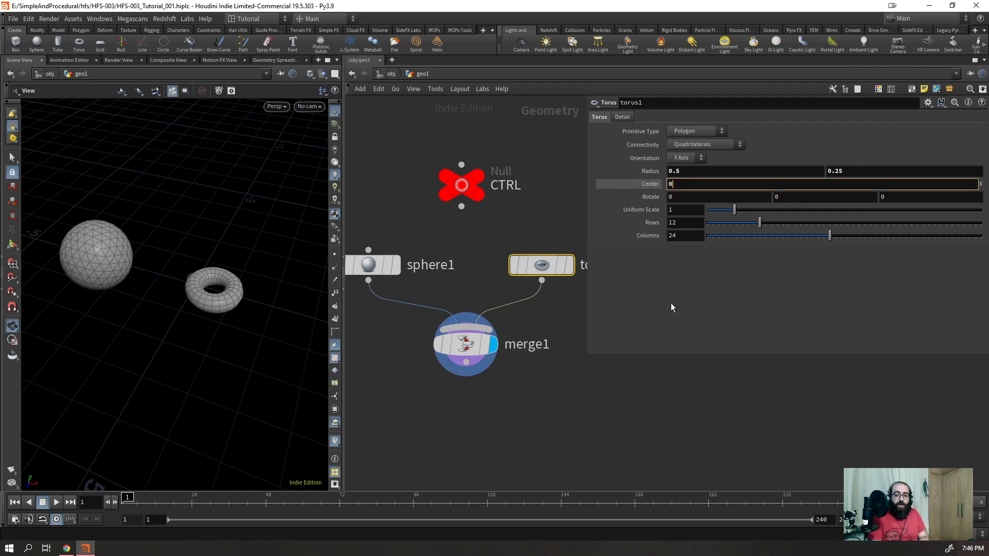
key("Return")
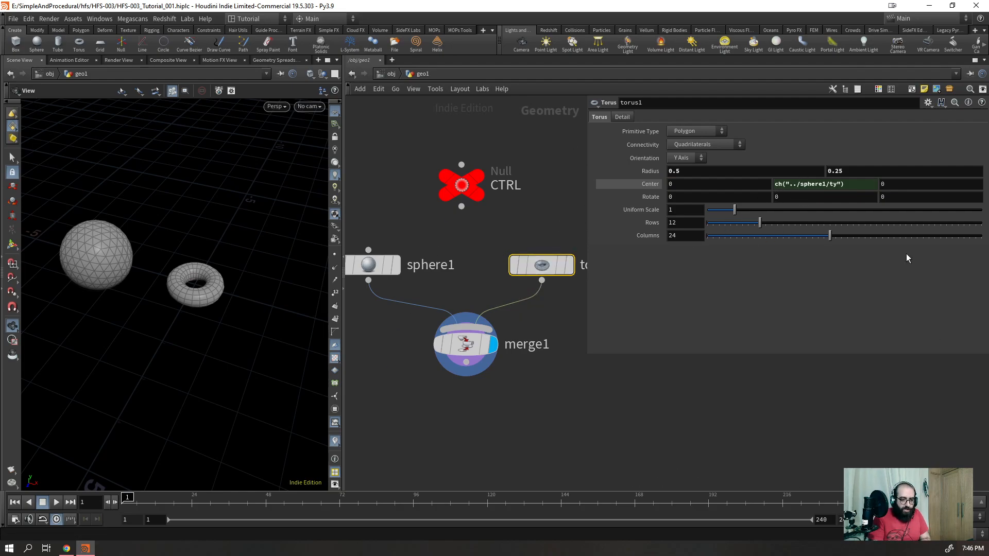
- Go up to the object level to examine the path hierarchy, then return inside geo1
scroll(428, 234, "down", 4)
key("u")
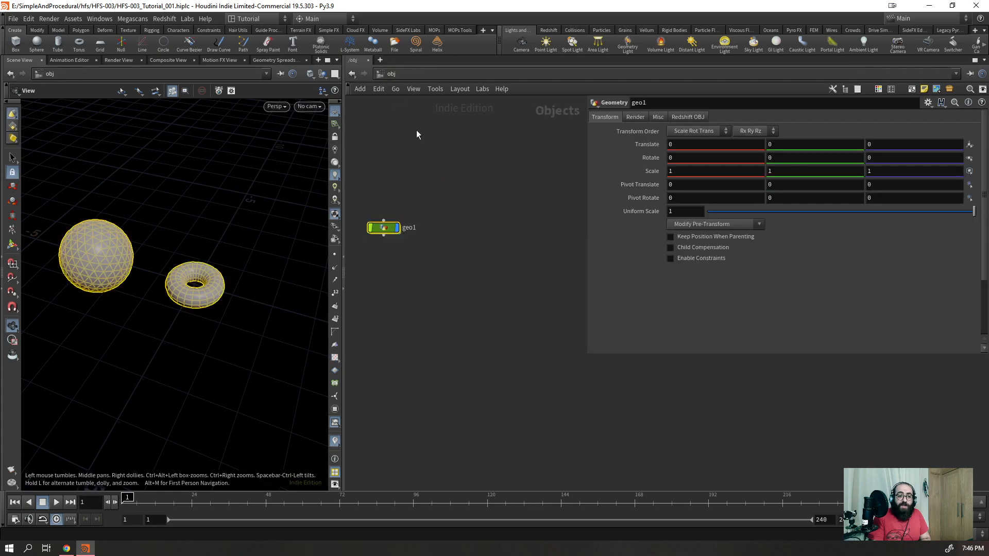
double_click(386, 226)
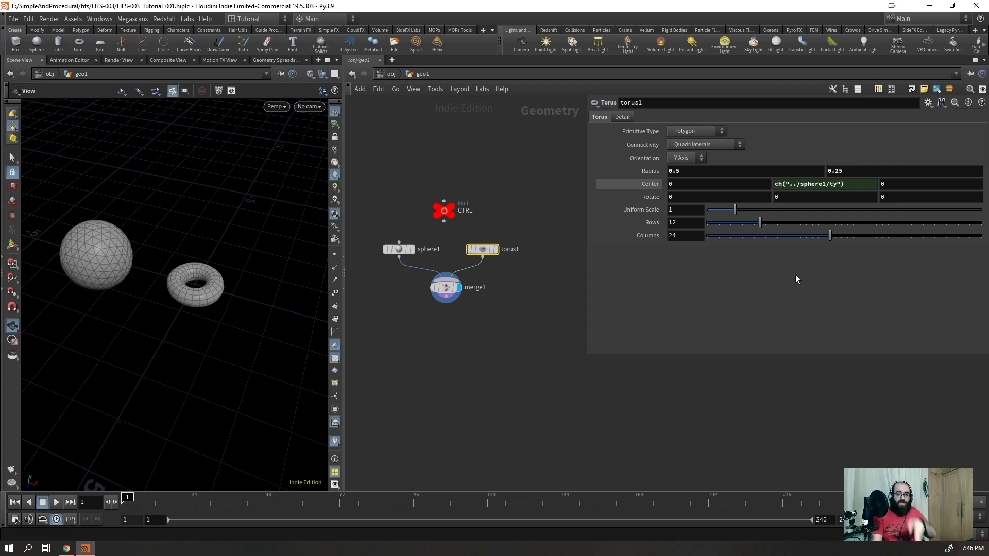
left_click_drag(546, 180, 533, 317)
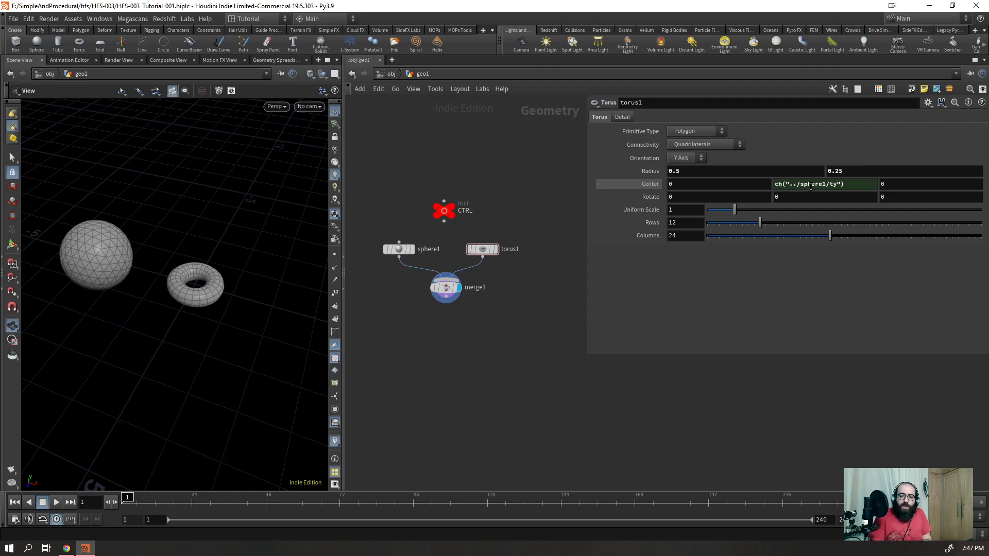
- Rename the sphere node to vchgdzg and check the torus's Center Y reference
left_click(420, 249)
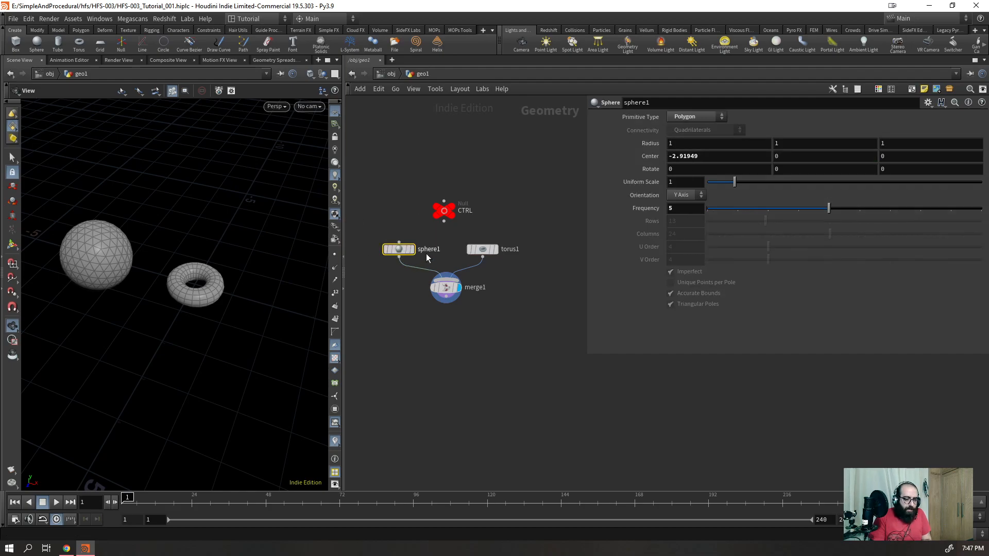
scroll(426, 256, "up", 2)
double_click(425, 251)
type("vchgdzg")
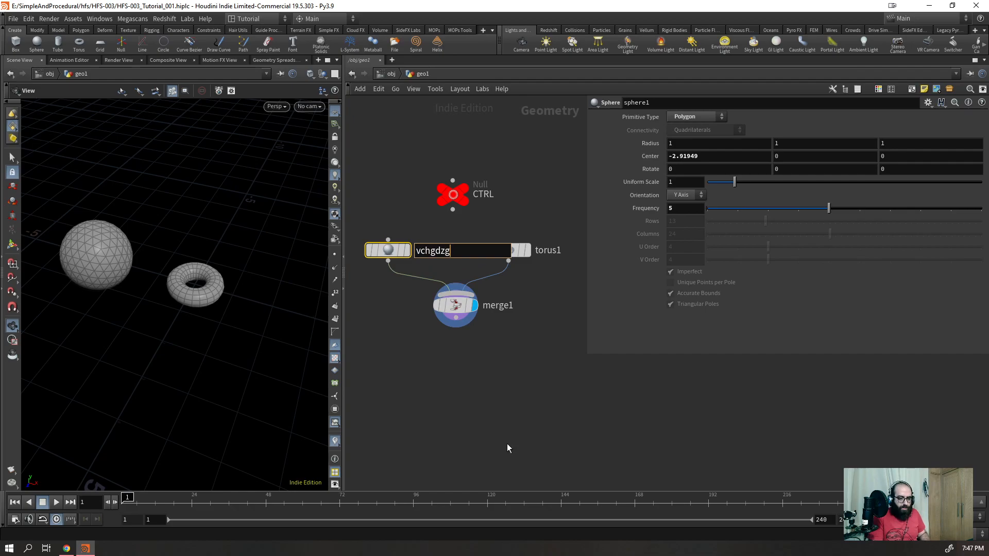
left_click(507, 445)
left_click_drag(537, 212, 495, 304)
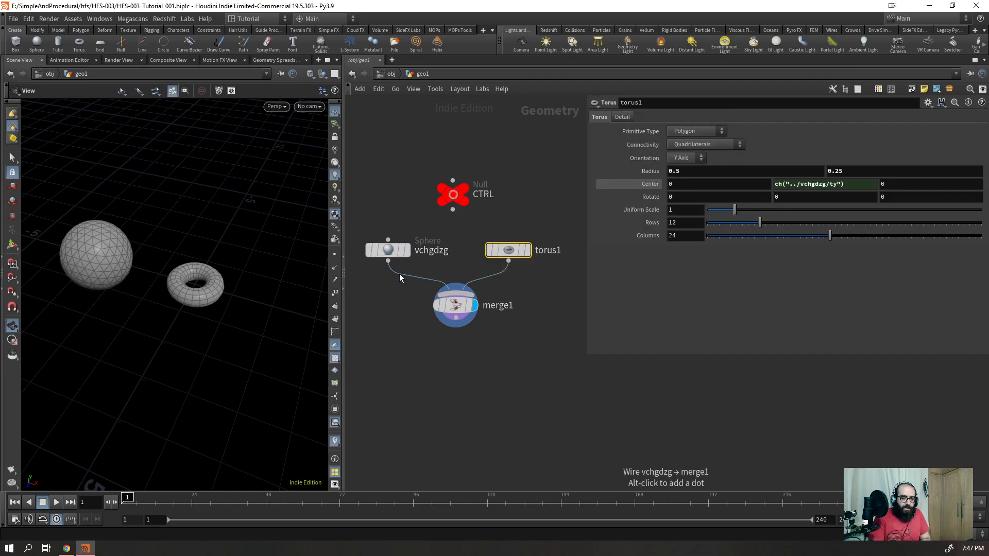
- Undo the sphere node's renaming and select the torus node again
key("ctrl+z")
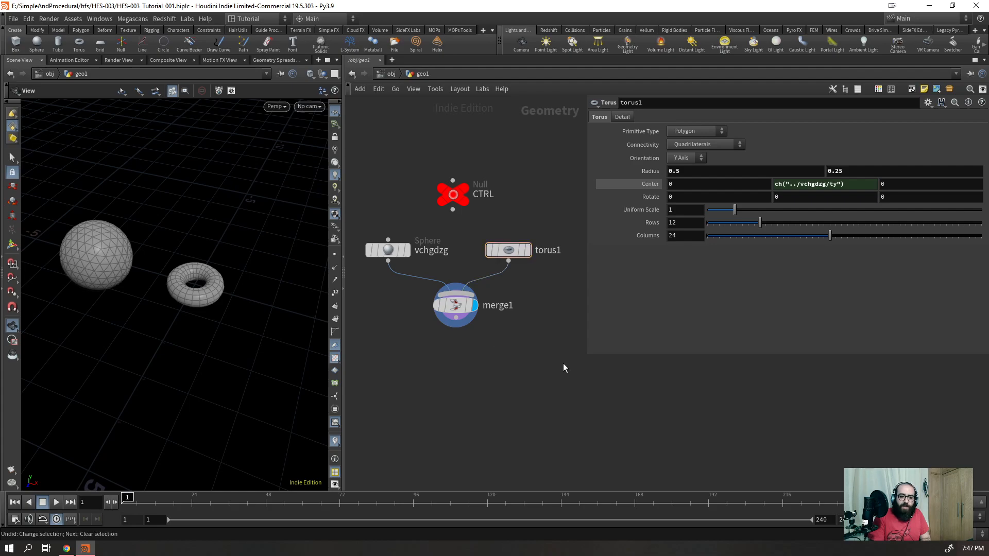
key("ctrl+z")
key("ctrl+z")
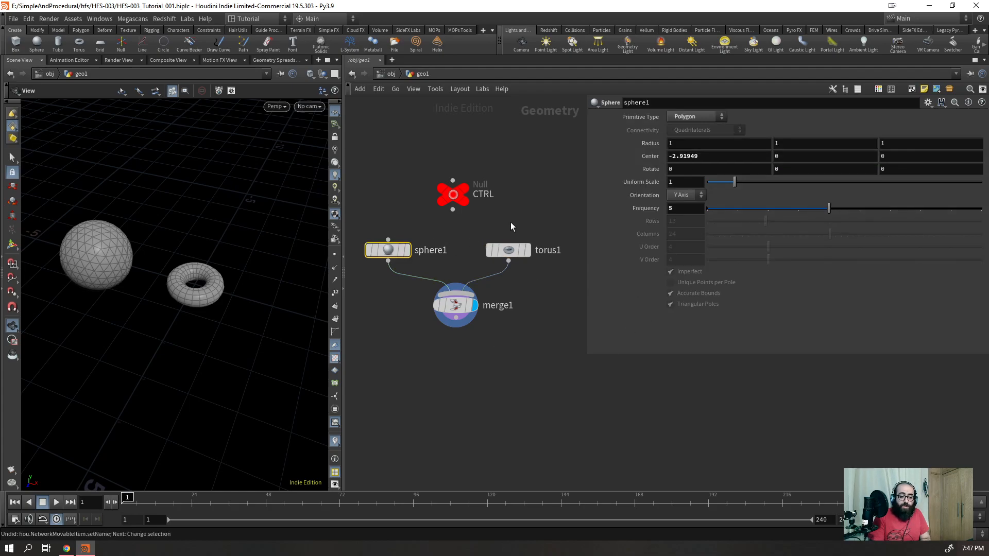
left_click(509, 249)
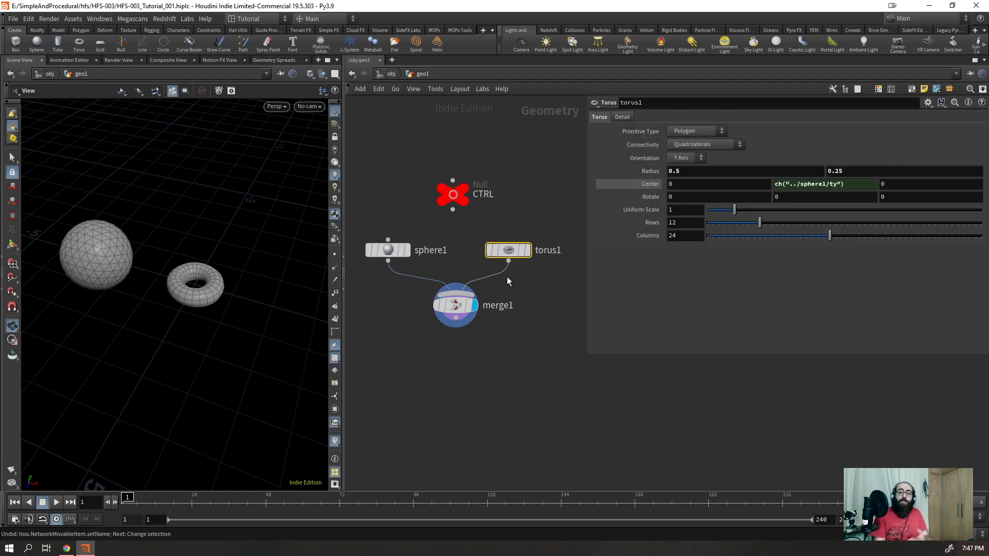
- Resize the torus parameter area so the whole Center Y expression is readable beside the network
left_click_drag(587, 149, 718, 213)
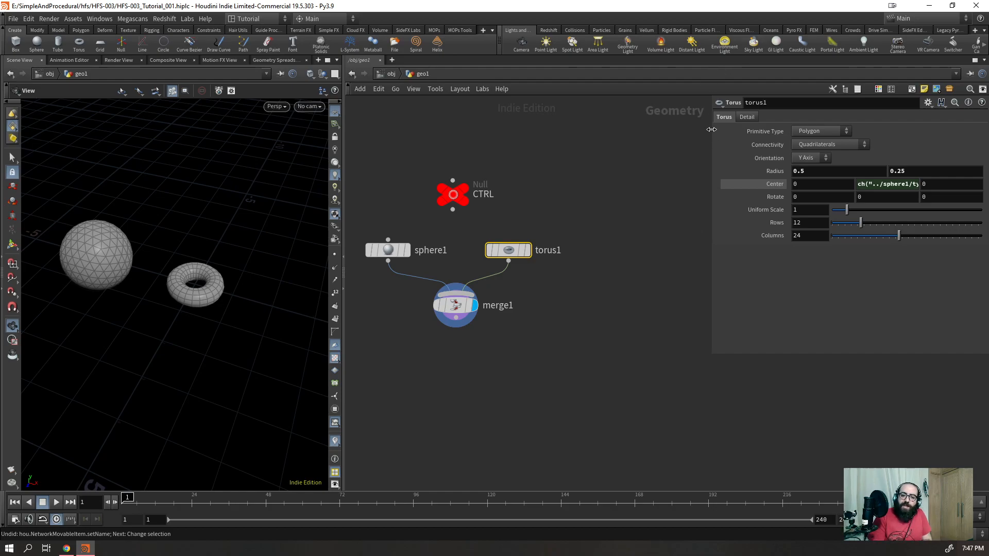
left_click_drag(712, 133, 660, 135)
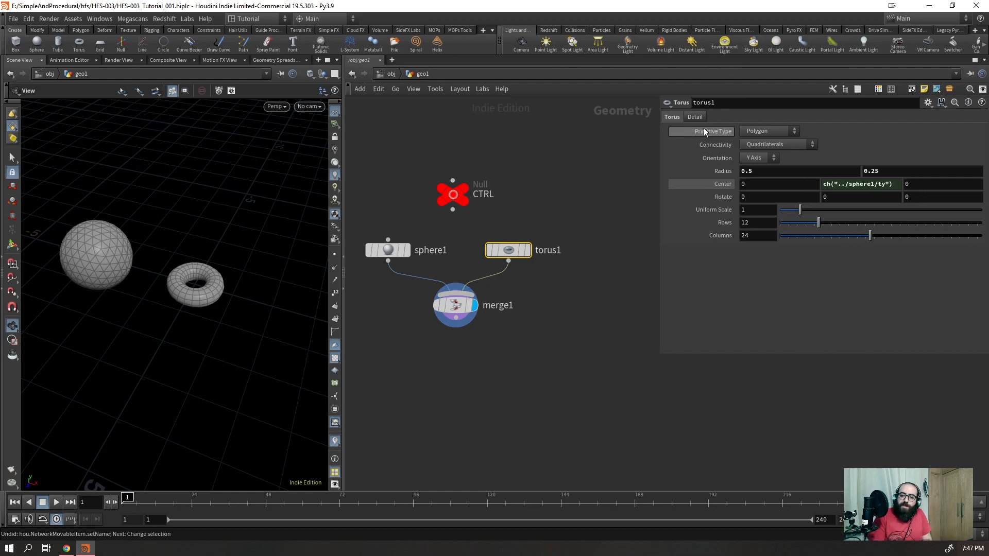
double_click(881, 185)
key("Return")
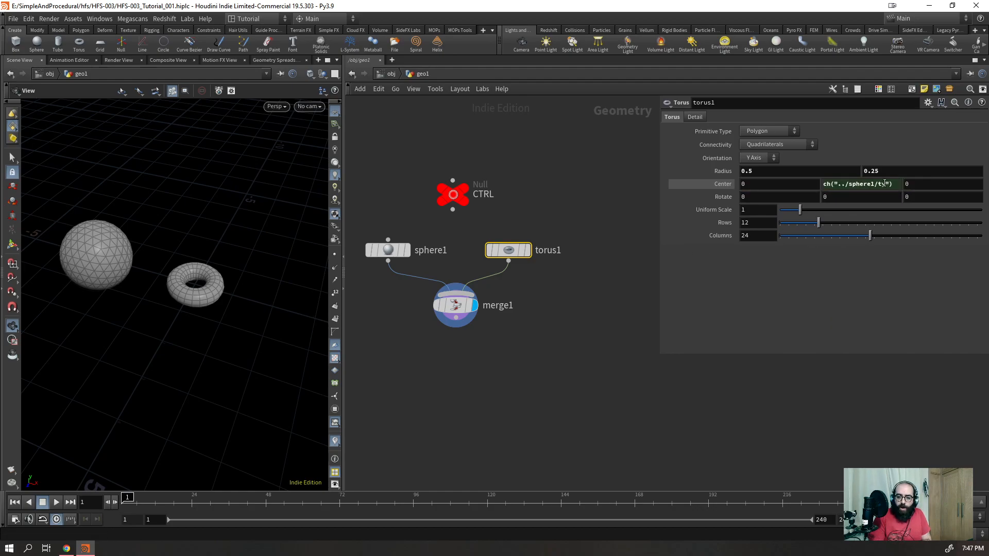
- Add a temporary Box node beside the torus to check its Size parameter names, and delete it again
left_click(387, 250)
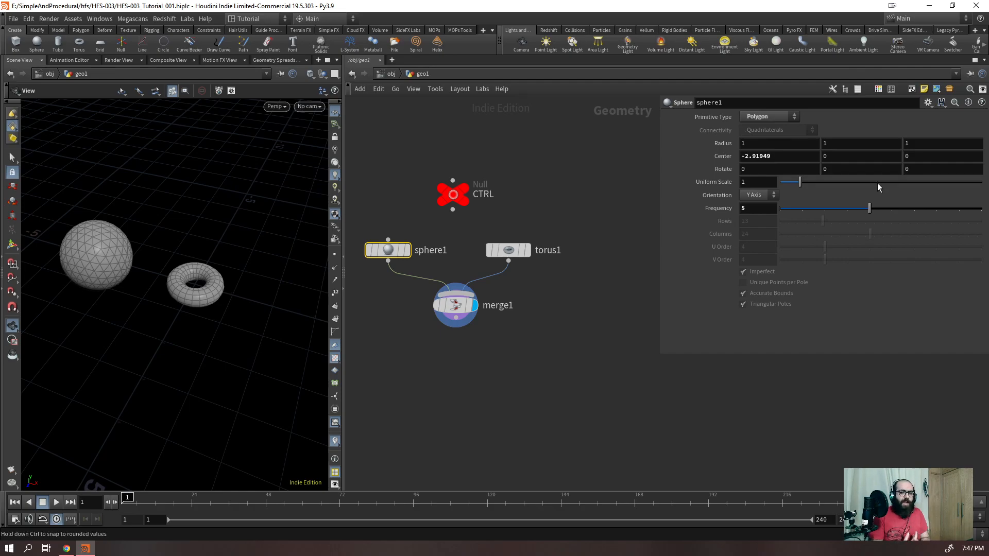
left_click(517, 362)
key("Tab")
type("box")
key("Return")
left_click(596, 274)
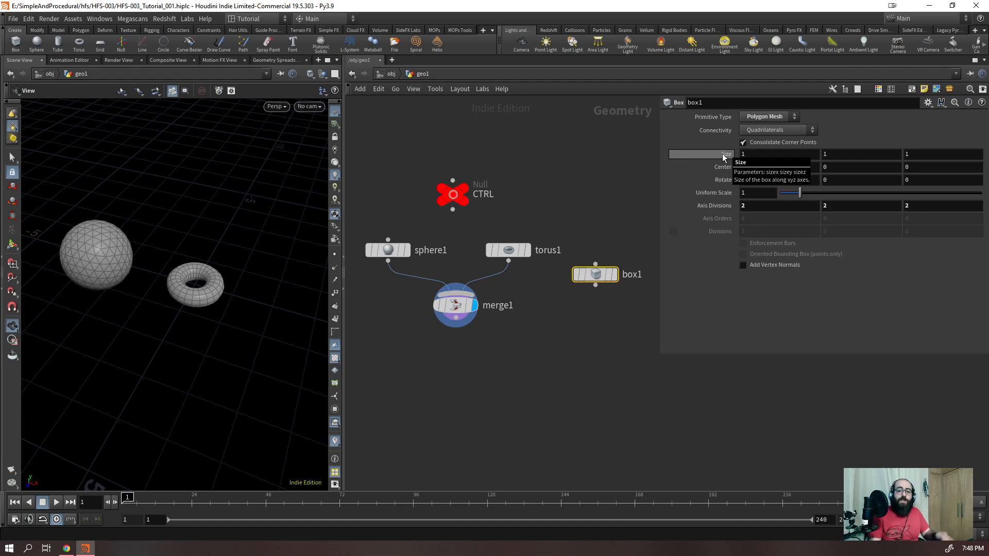
left_click_drag(574, 358, 629, 237)
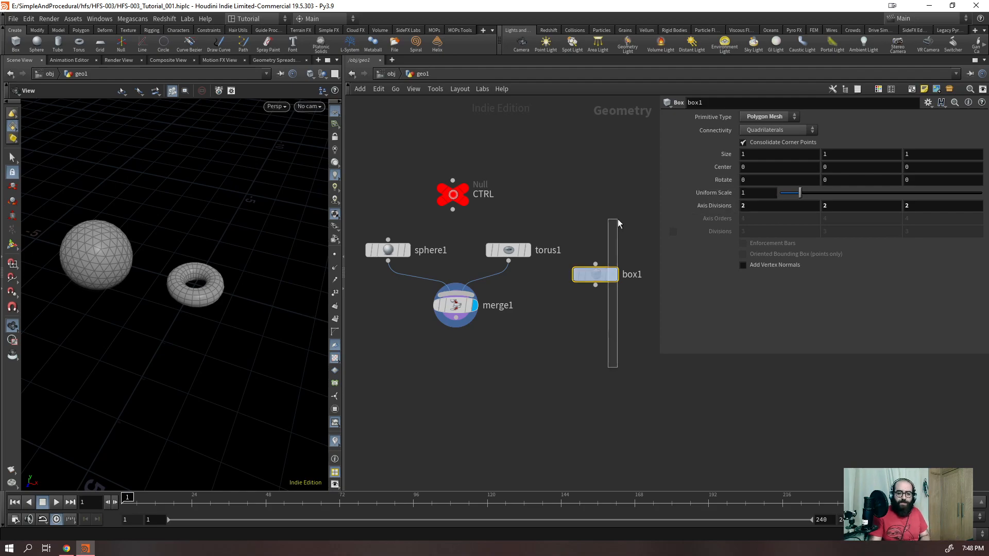
key("Delete")
- Wire a temporary Transform node to the sphere1 output and delete it again
scroll(598, 292, "down", 4)
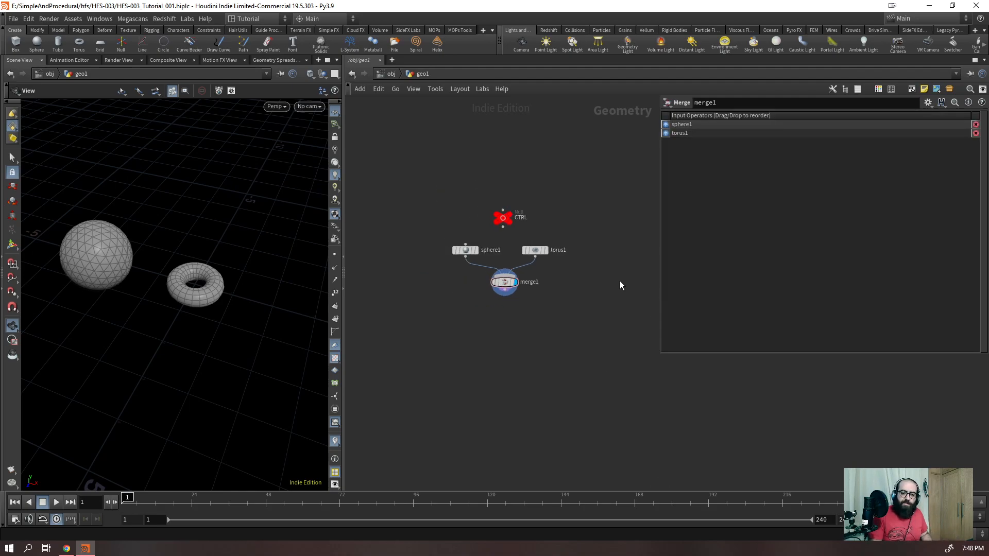
key("Tab")
type("t")
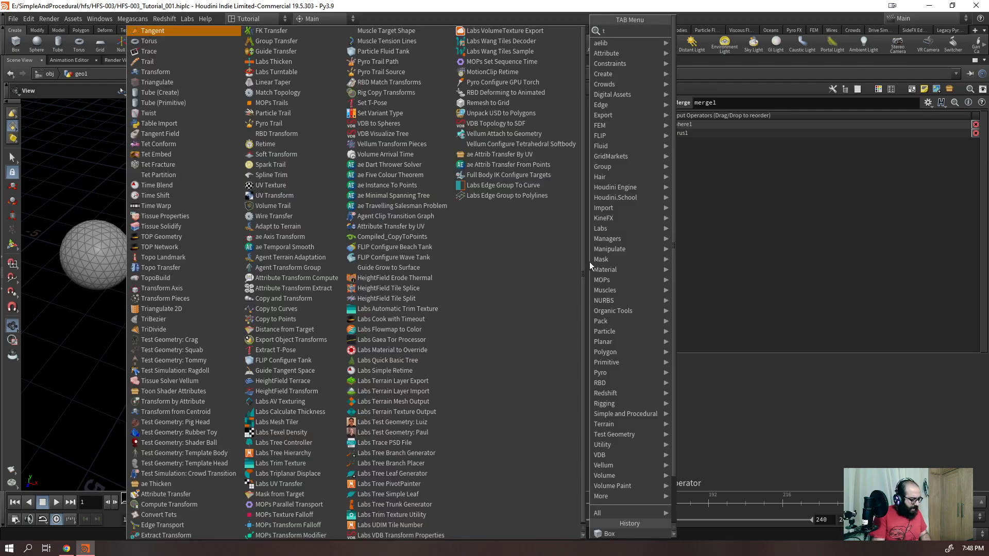
type("ran")
key("Return")
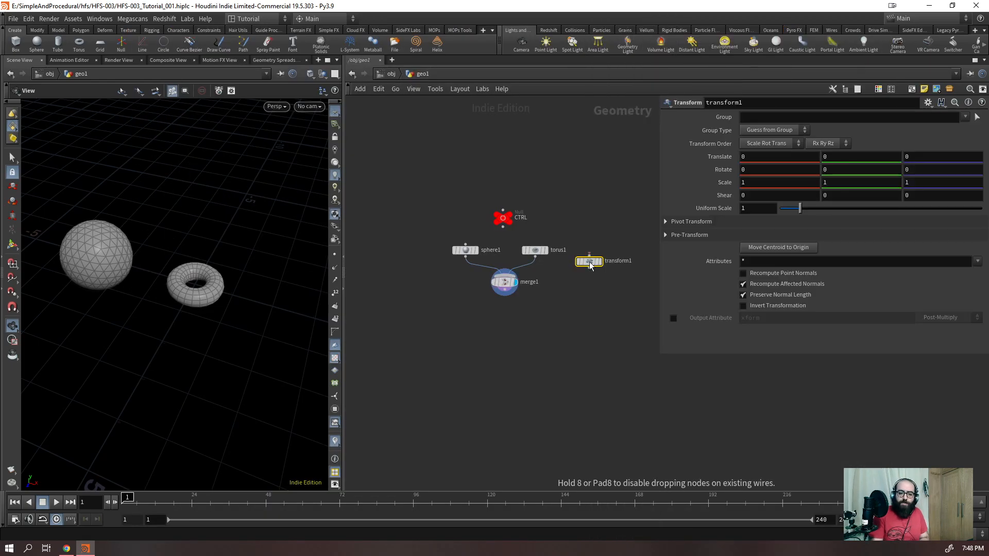
left_click(451, 305)
left_click_drag(465, 255, 449, 295)
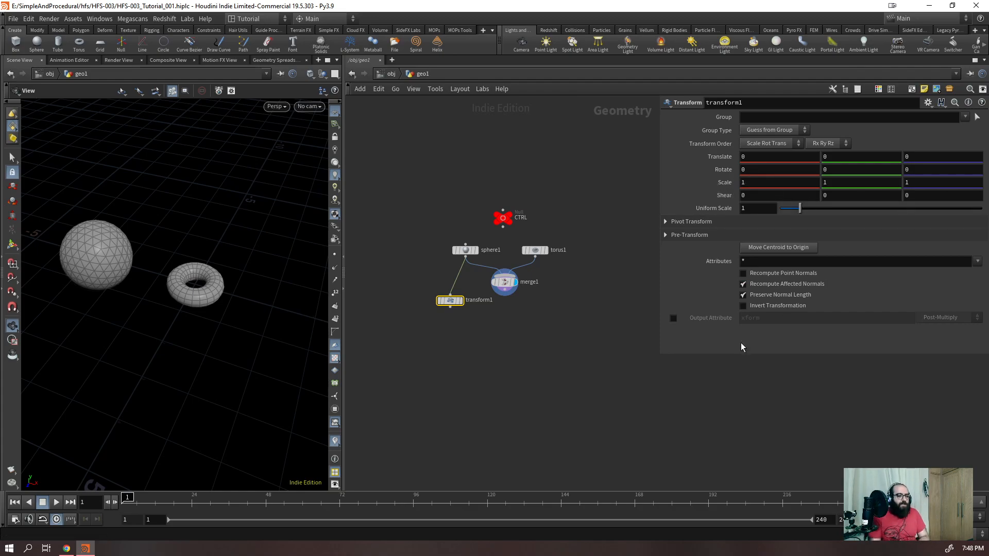
key("Delete")
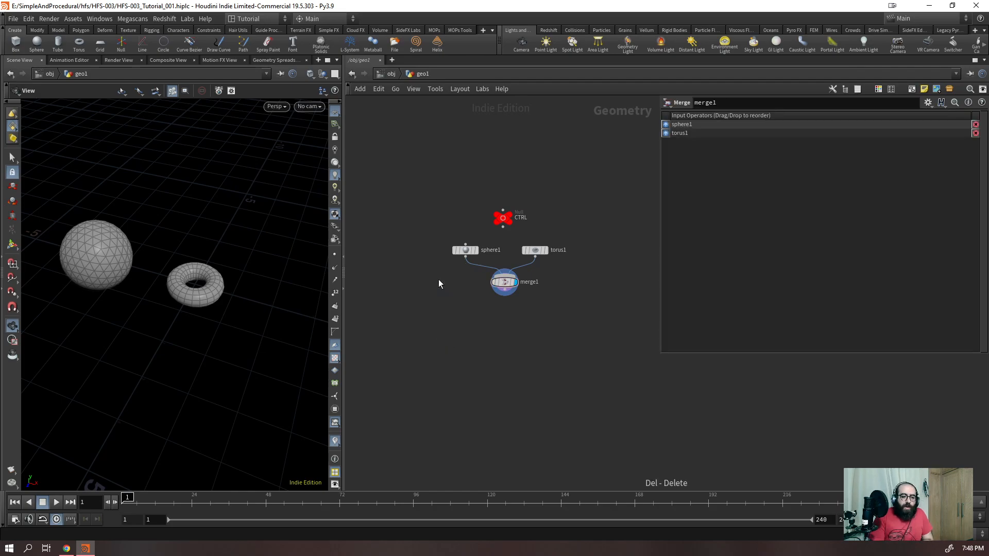
- Compare the sphere's Center parameters with the torus's Center Y reference expression
left_click_drag(407, 227, 469, 272)
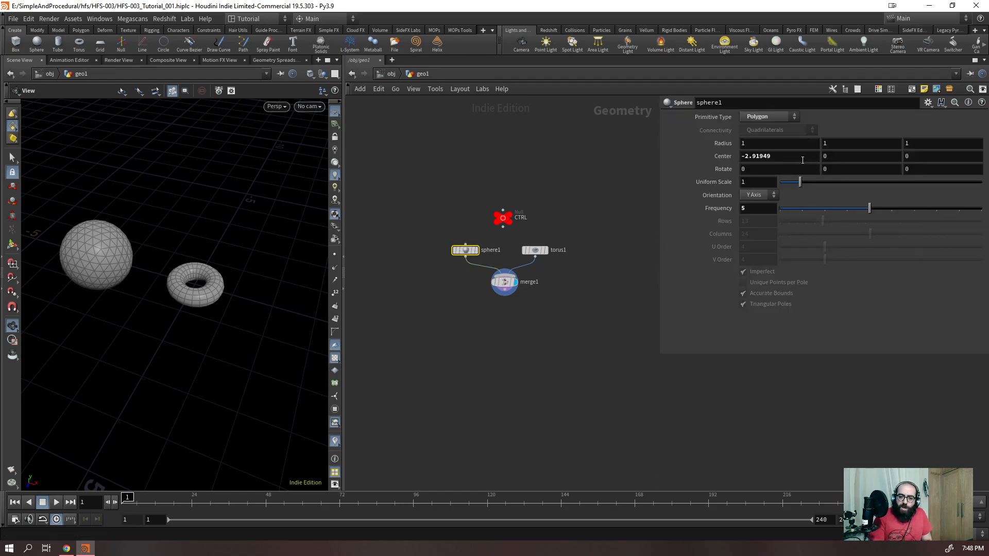
left_click_drag(568, 221, 519, 266)
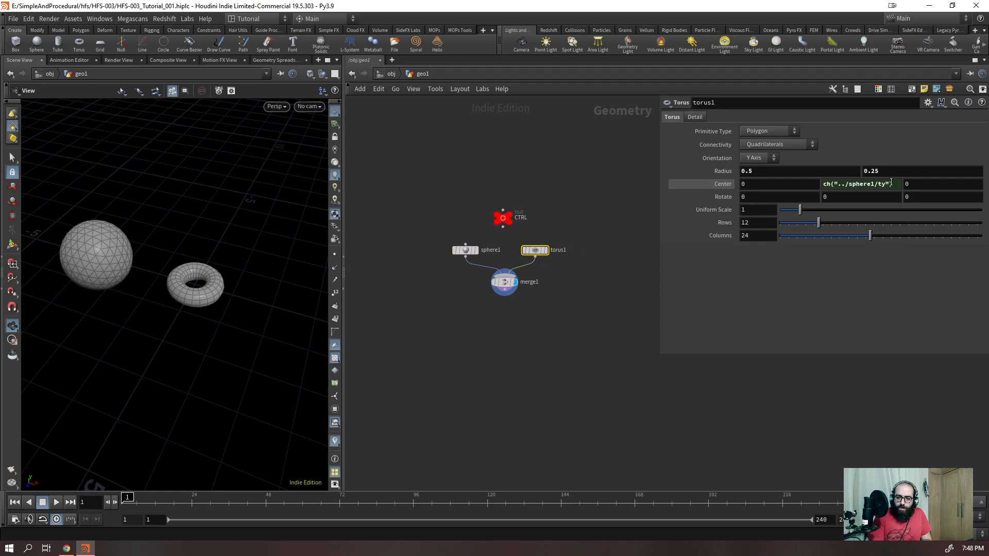
left_click(858, 184)
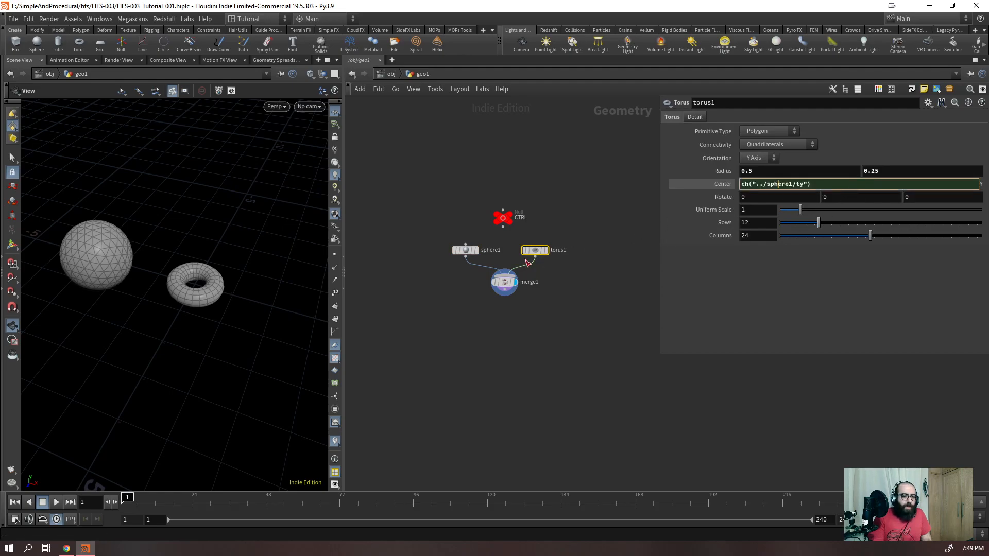
left_click(592, 370)
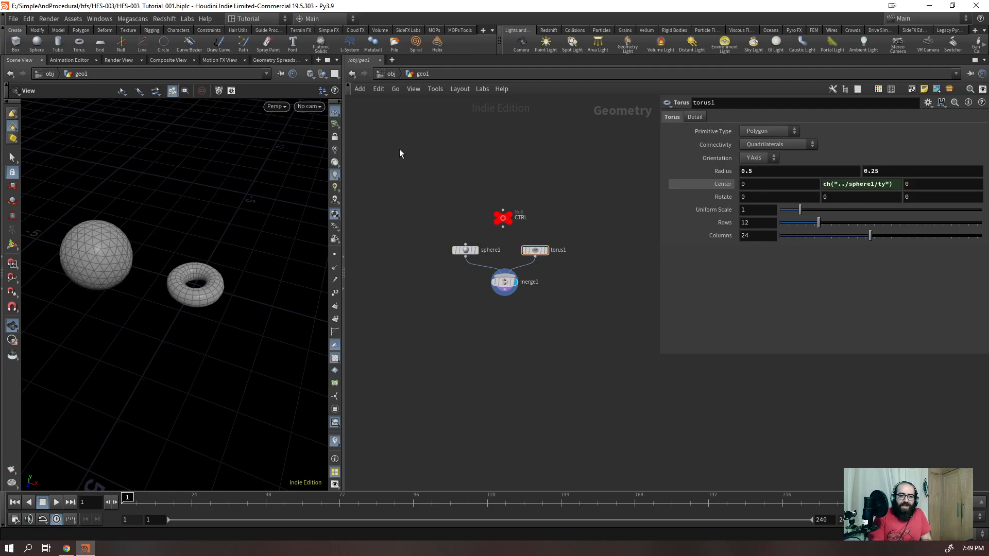
- Show dependency links for selected nodes and move the merge and torus nodes lower to spread out the network
left_click(412, 89)
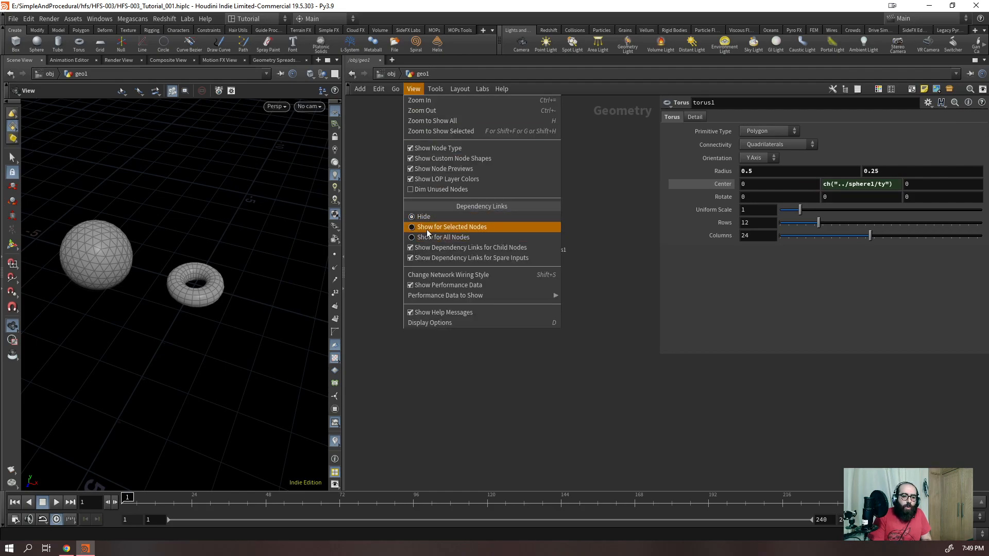
left_click(478, 227)
scroll(556, 204, "up", 3)
left_click_drag(556, 204, 554, 251)
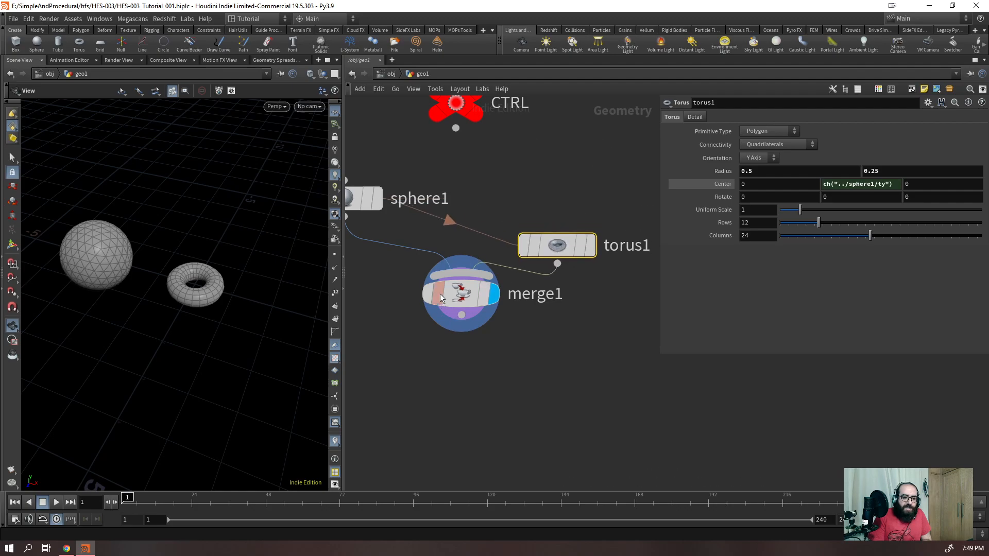
left_click_drag(461, 297, 456, 454)
left_click_drag(547, 258, 537, 313)
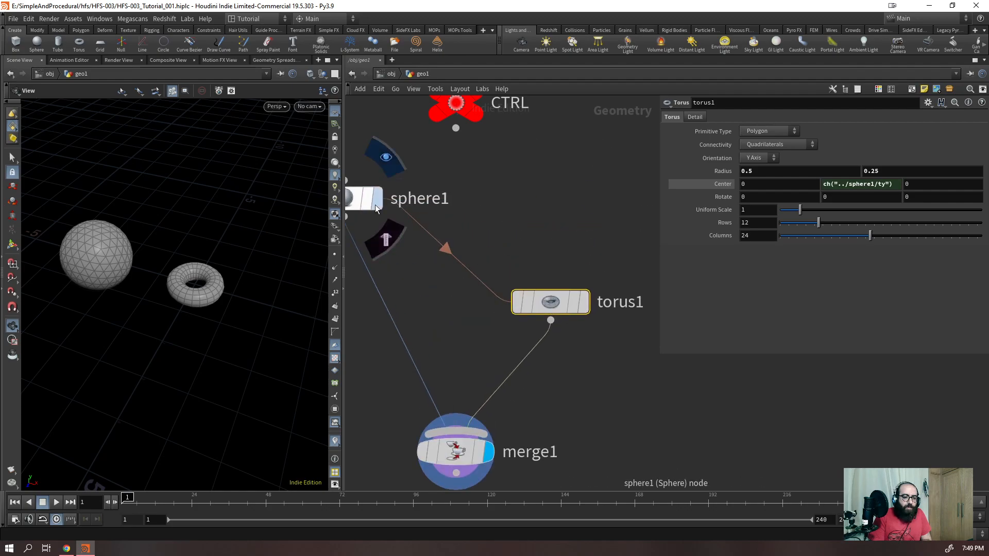
scroll(492, 239, "down", 3)
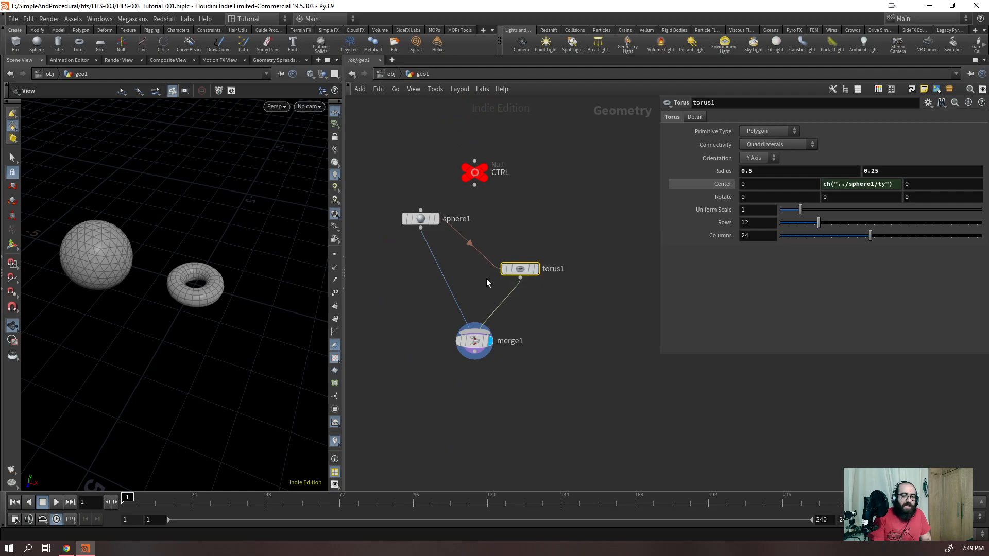
- Examine the sphere-to-torus dependency link with the sphere selected and with nothing selected
mouse_move(512, 271)
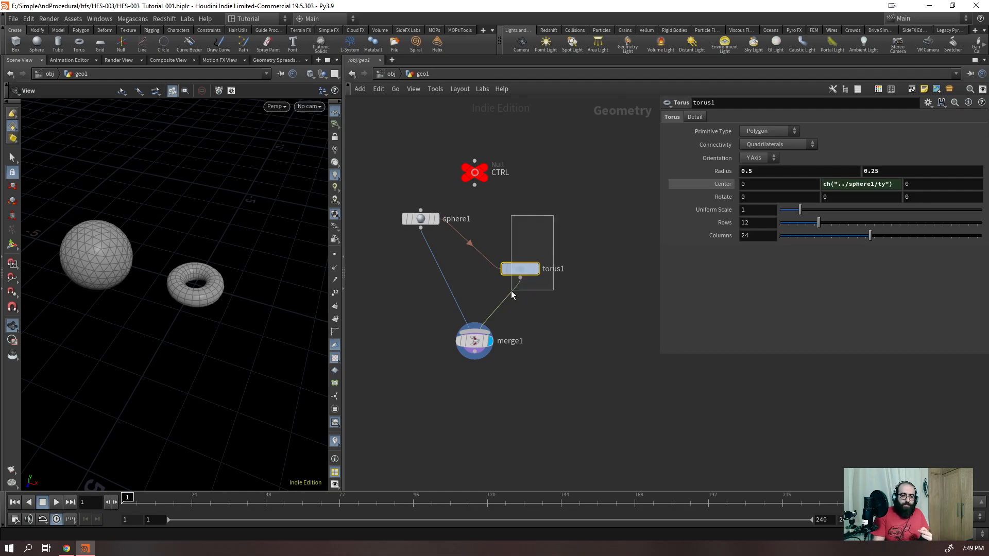
mouse_move(409, 220)
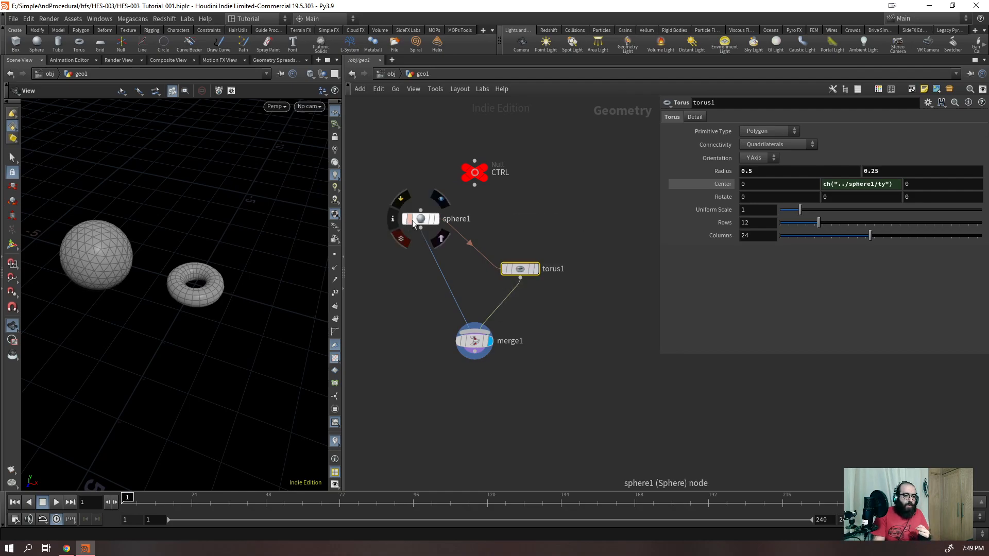
left_click_drag(388, 151, 428, 255)
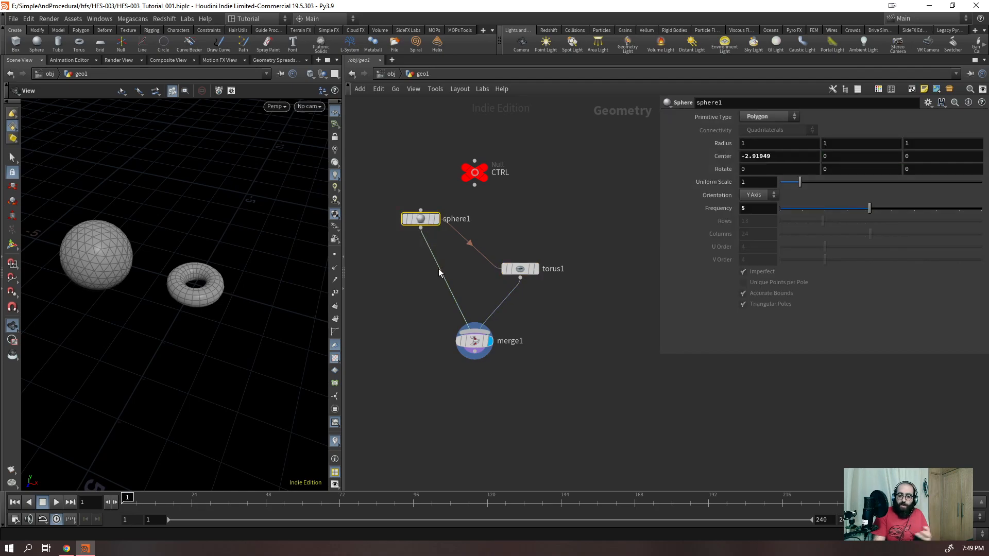
left_click(564, 338)
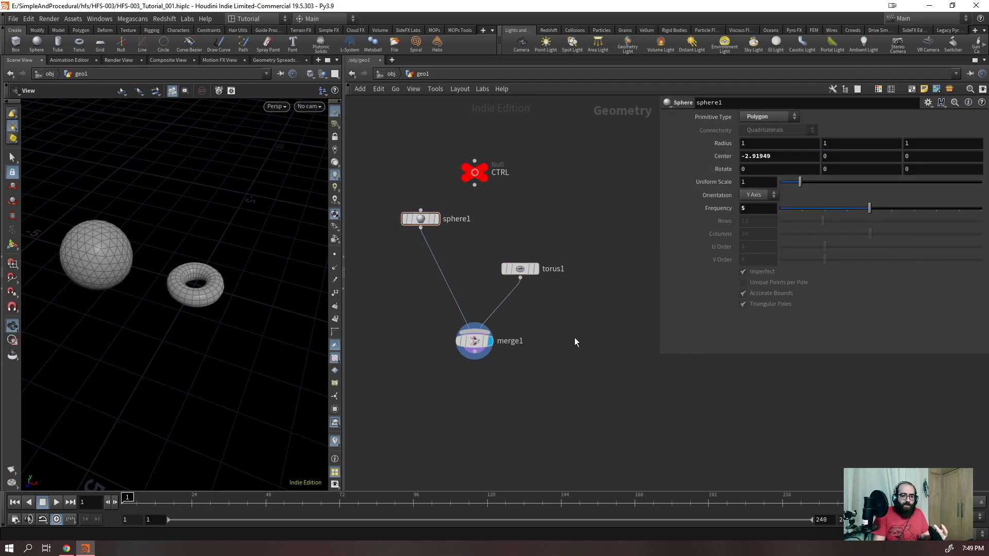
- Save the scene and check the dependency link with the sphere and the torus selected in turn
key("ctrl+s")
left_click_drag(508, 127, 422, 189)
left_click(430, 219)
left_click_drag(565, 230, 504, 311)
left_click(428, 219)
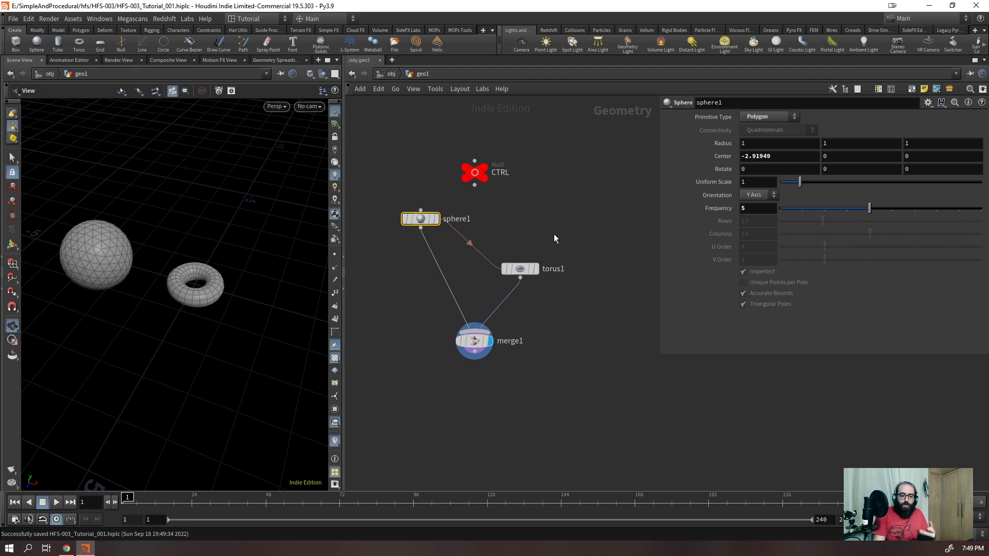
left_click_drag(554, 234, 519, 294)
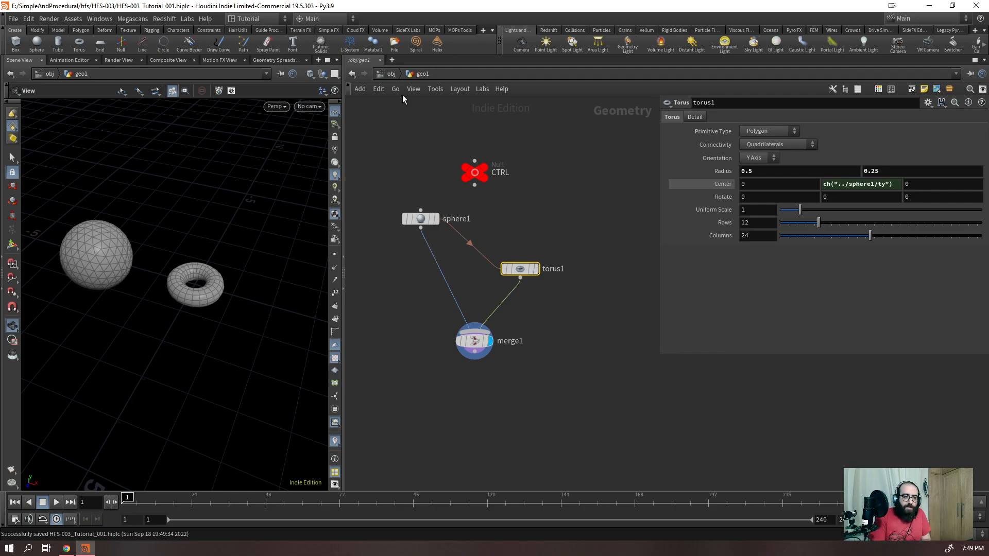
- Show dependency links for all nodes and select the CTRL null
left_click(413, 89)
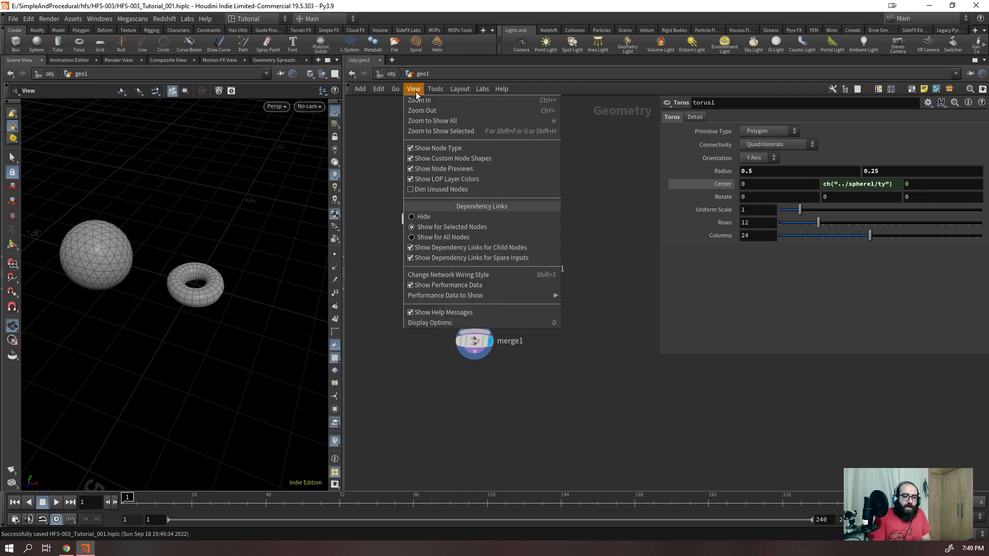
left_click(420, 238)
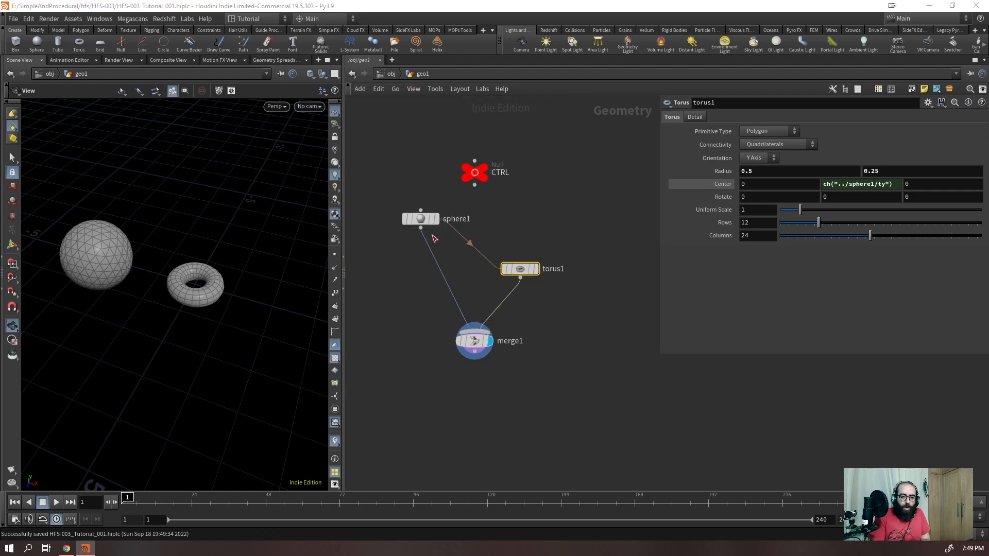
scroll(534, 295, "down", 5)
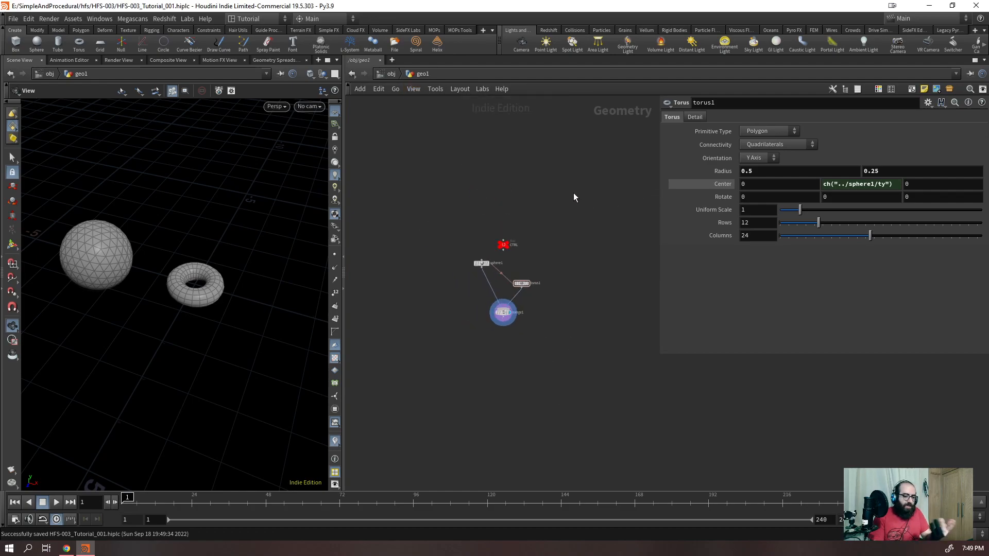
left_click_drag(552, 193, 490, 261)
scroll(490, 262, "up", 3)
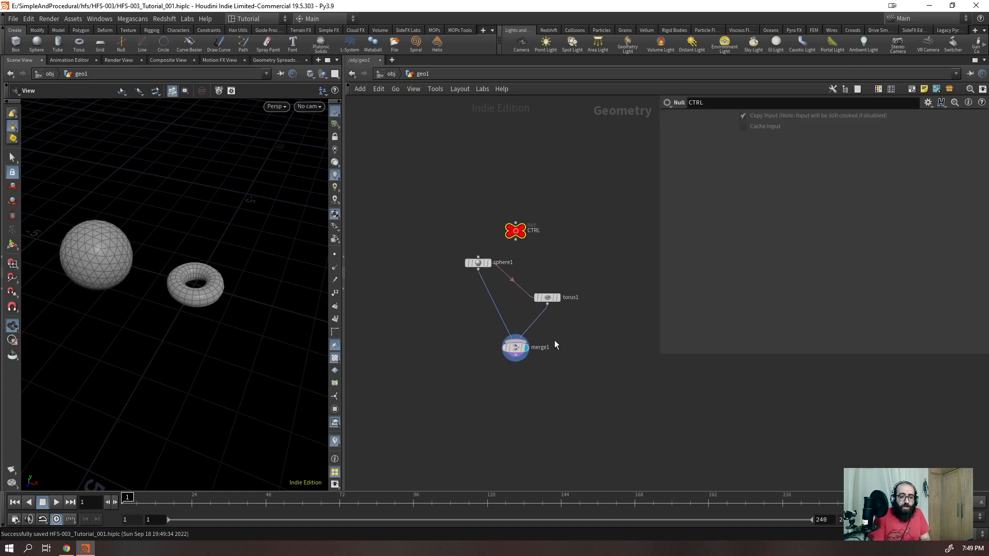
scroll(595, 378, "up", 3)
scroll(561, 311, "down", 3)
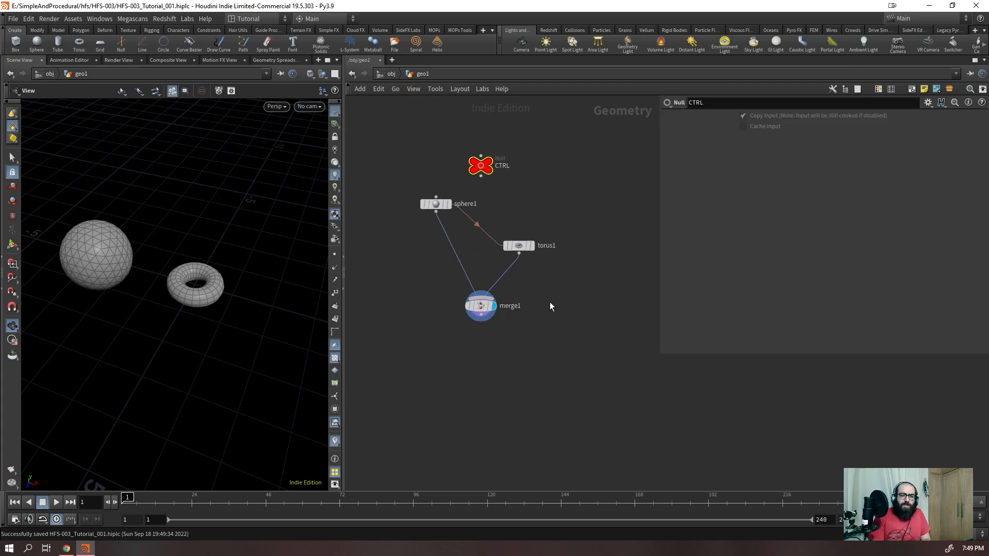
- Widen the network area and add a Stairs Generator node beside the torus and merge nodes
left_click_drag(660, 185, 770, 183)
key("Tab")
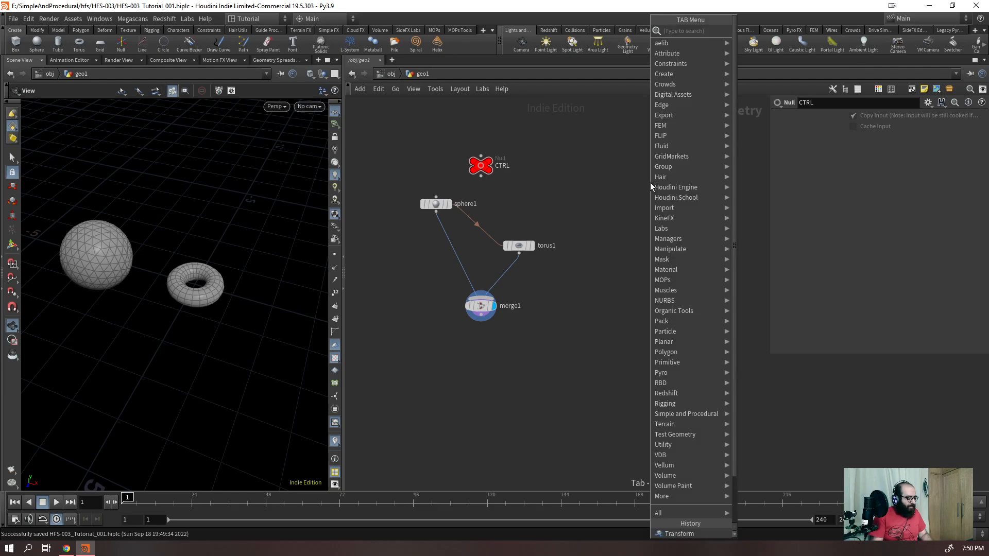
type("star")
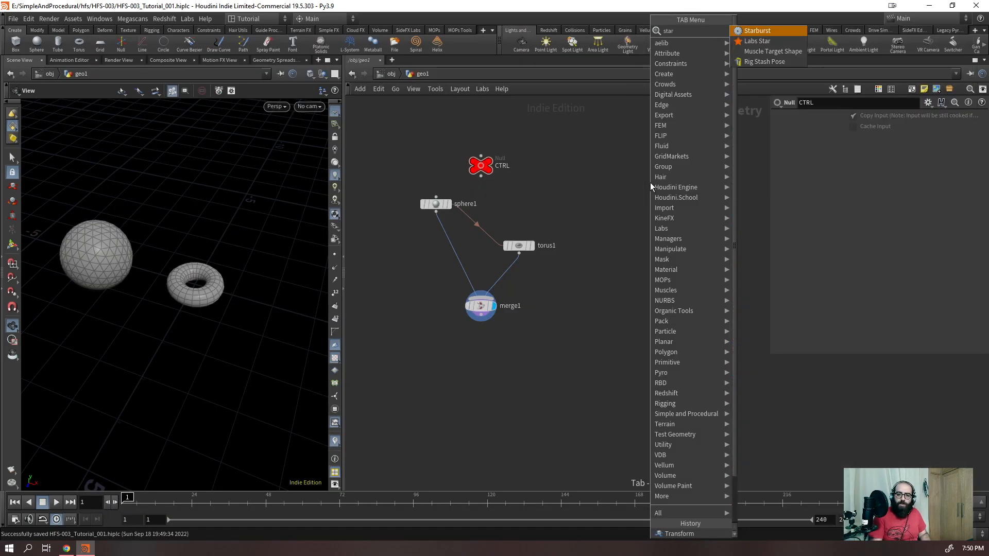
key("BackSpace")
key("Down")
key("Down")
key("Down")
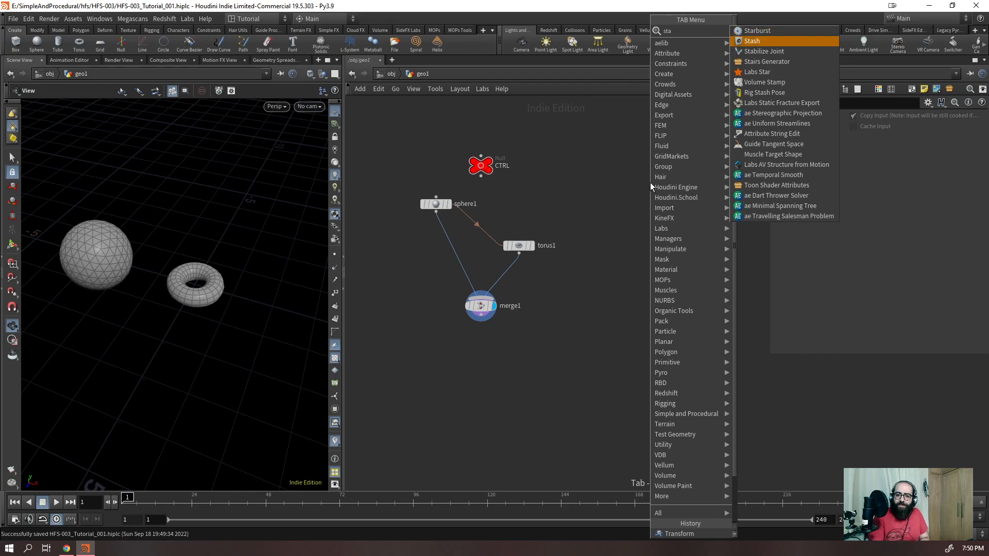
key("Return")
left_click(609, 281)
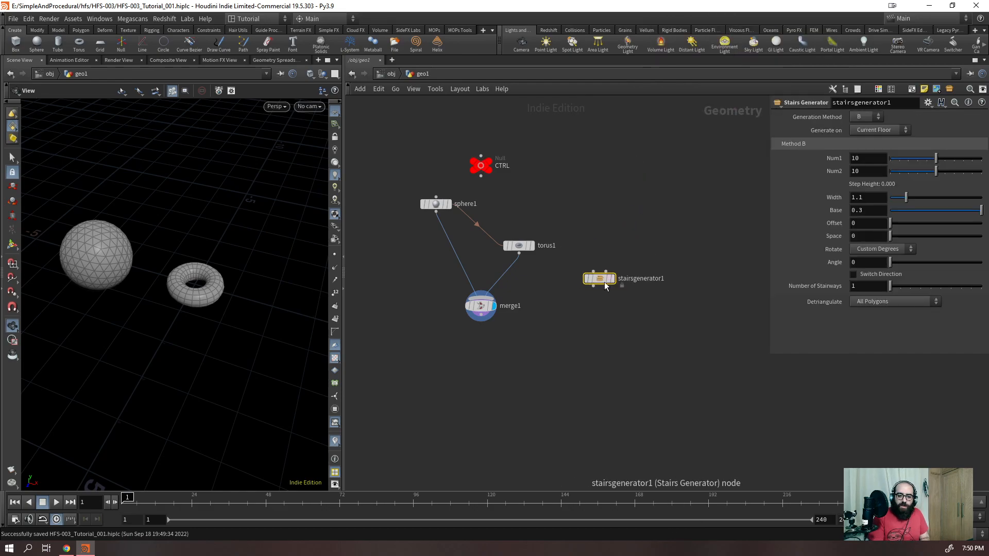
- Go inside the Stairs Generator node and examine the dependency links across its internal network
right_click(601, 278)
left_click(610, 416)
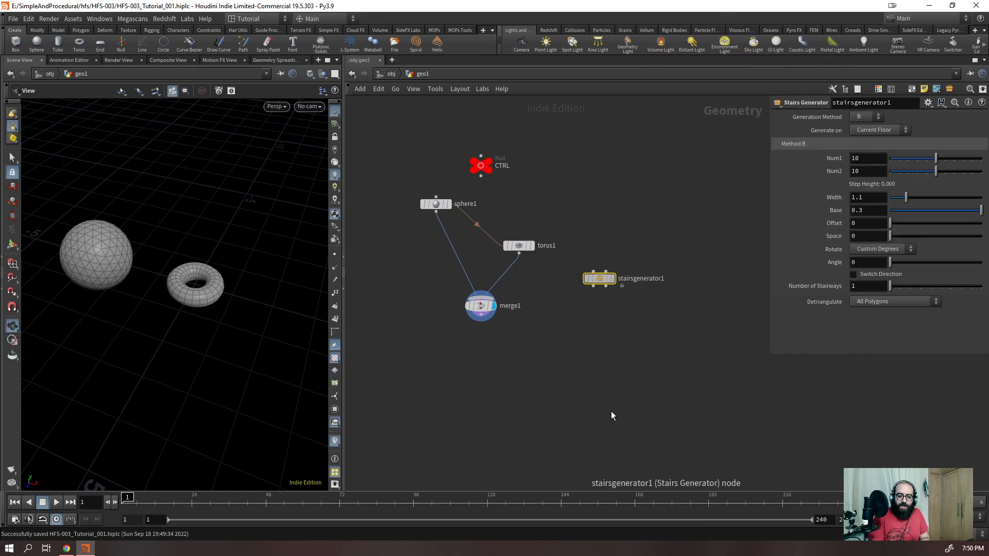
double_click(604, 281)
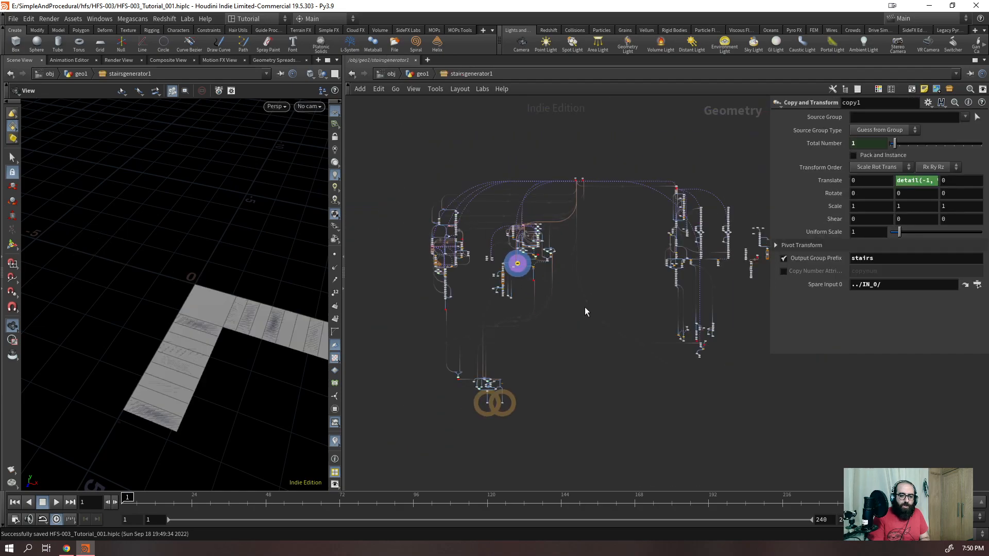
scroll(505, 263, "up", 10)
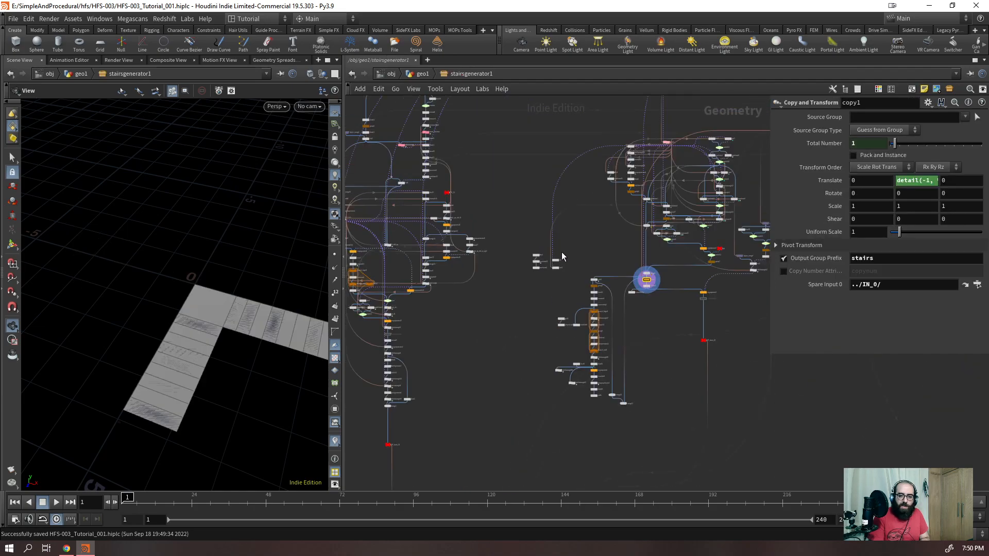
scroll(632, 206, "down", 10)
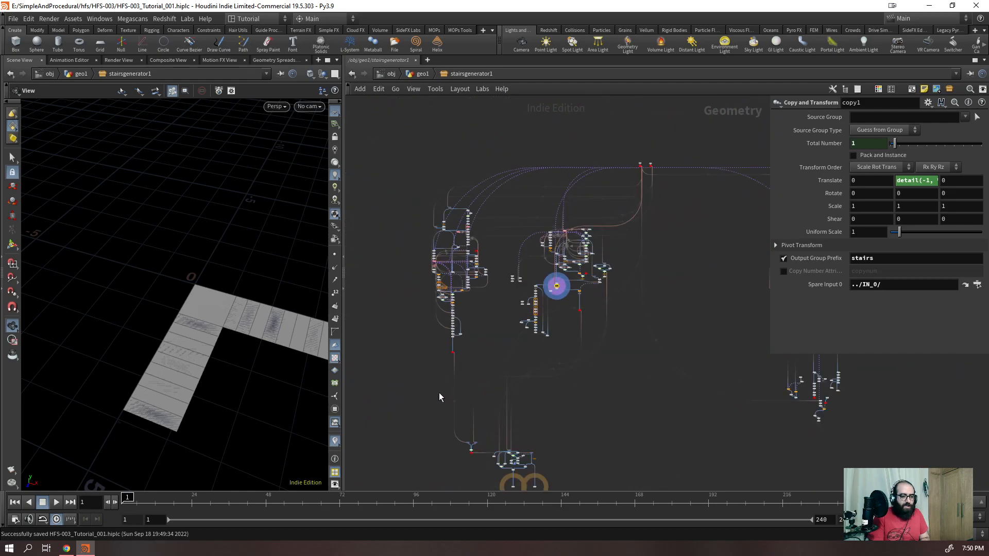
- Examine the Stairs Generator's internal network, framing its middle cluster of nodes to follow the dependency links
scroll(487, 463, "up", 8)
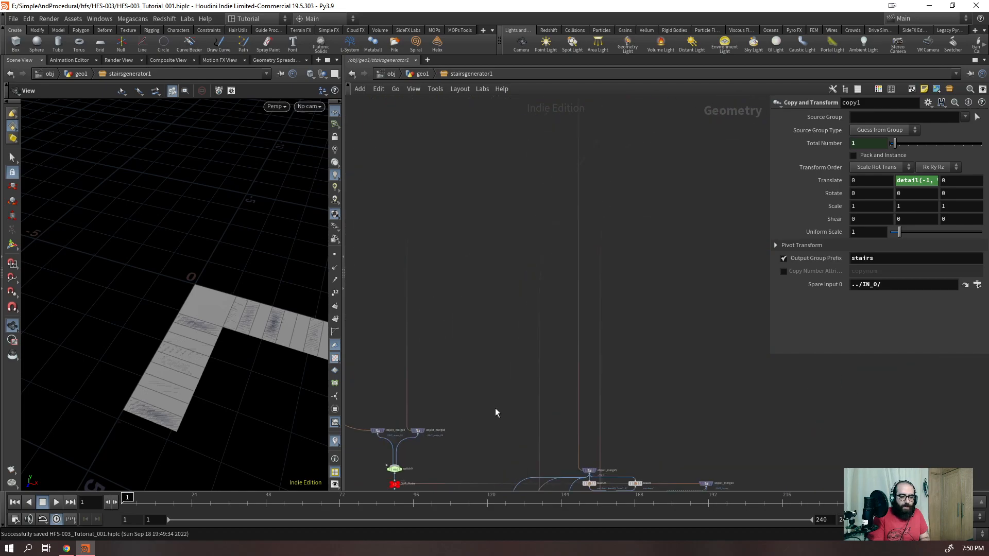
left_click(413, 89)
left_click(436, 227)
scroll(455, 328, "down", 10)
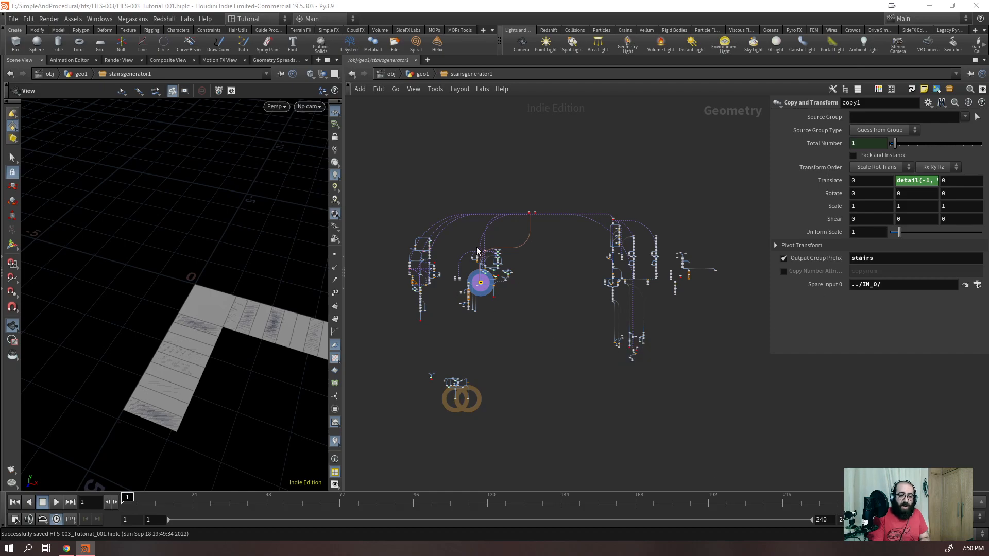
scroll(478, 254, "up", 6)
scroll(484, 303, "down", 5)
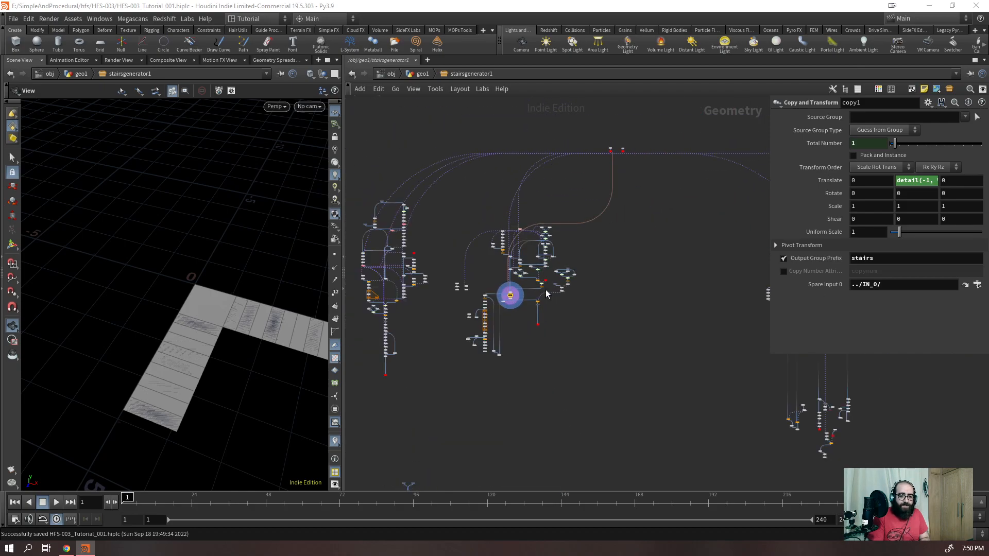
left_click_drag(564, 196, 459, 363)
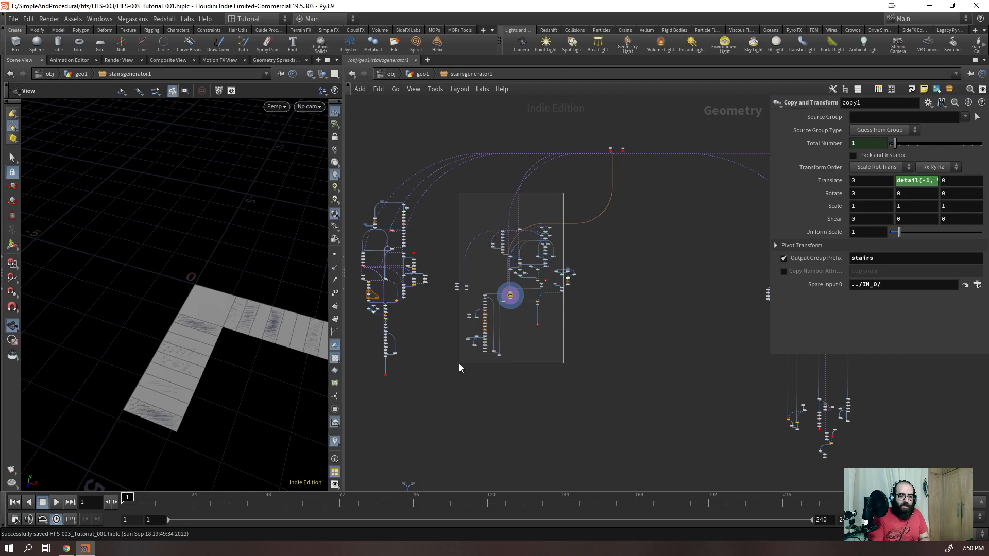
key("f")
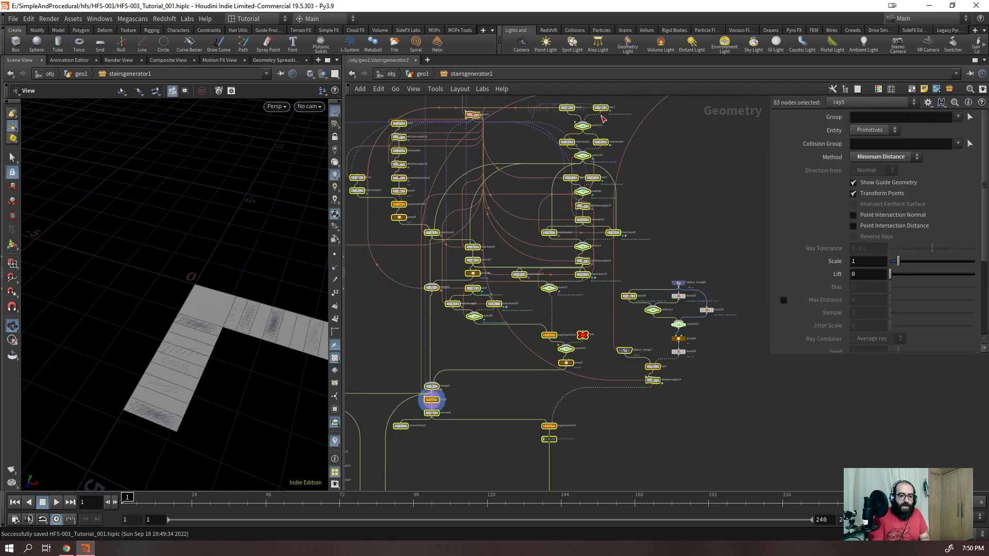
- Return to geo1, delete the Stairs Generator node and align the torus node level with the sphere node
left_click(421, 73)
key("Delete")
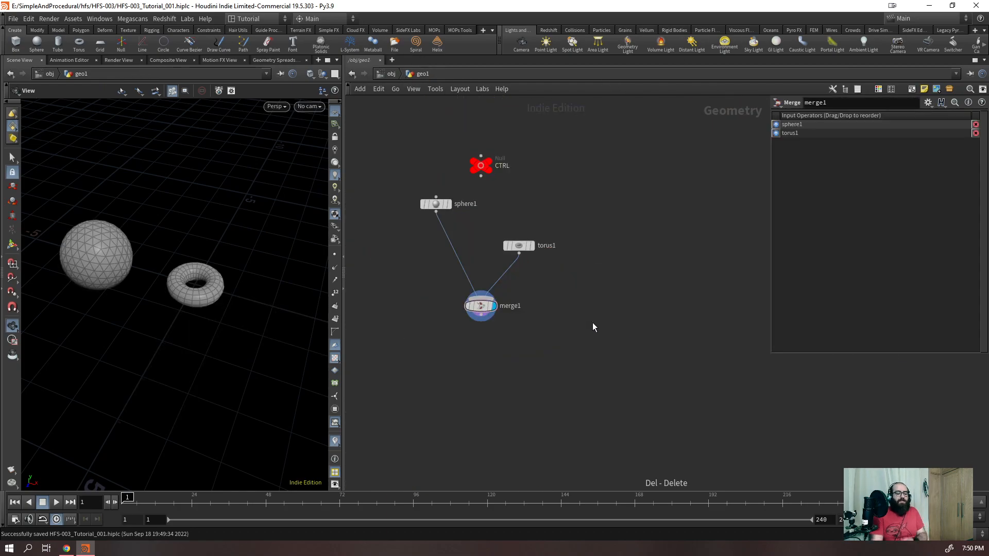
left_click_drag(520, 247, 520, 205)
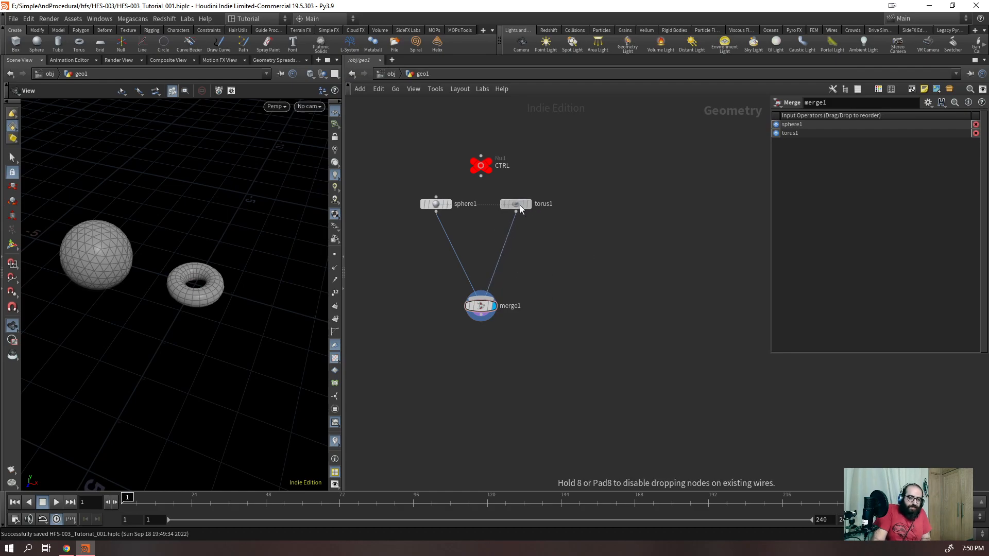
- Widen the parameter area, revert the torus's Center Y reference to its default, and check the sphere and torus nodes for remaining dependency links
left_click(435, 205)
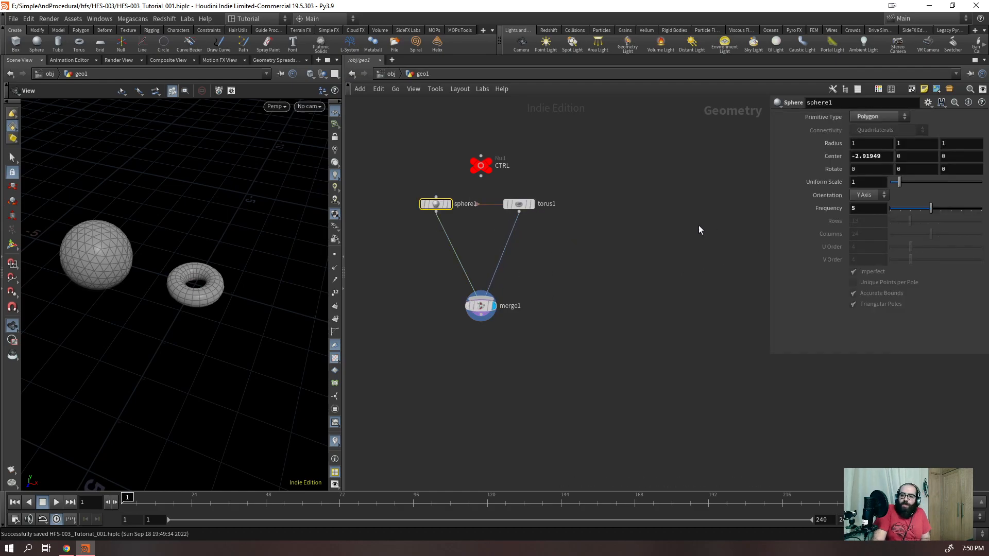
left_click(536, 202)
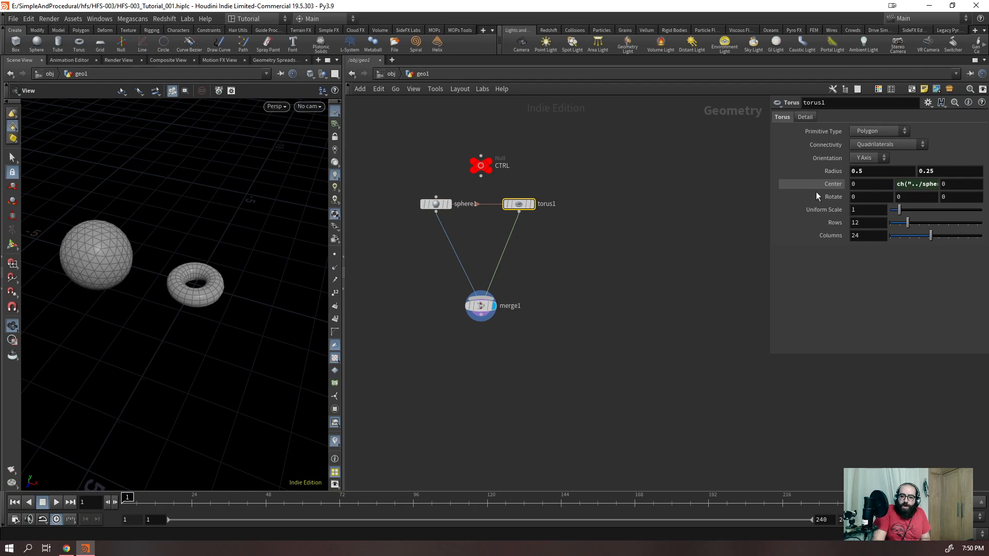
left_click_drag(770, 189, 633, 199)
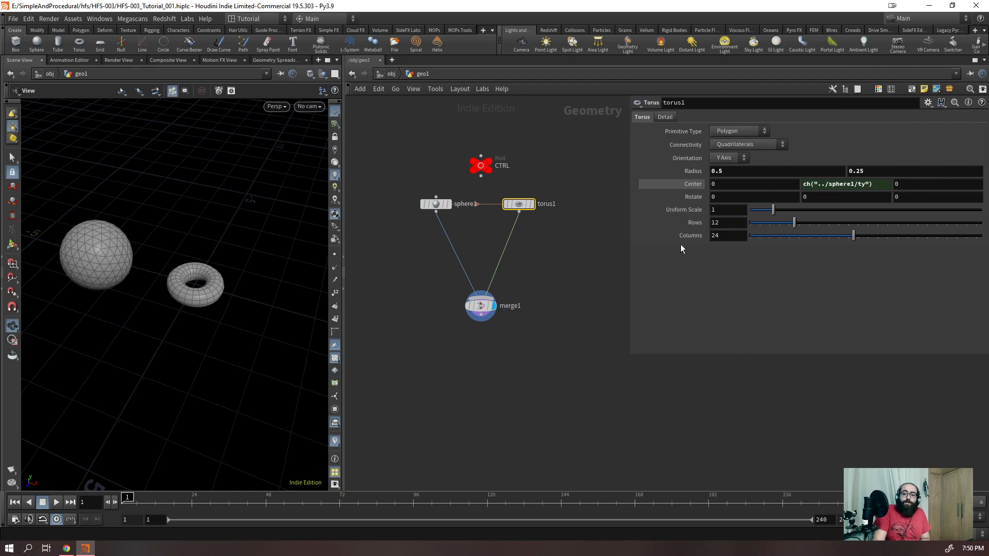
middle_click(851, 185, "ctrl")
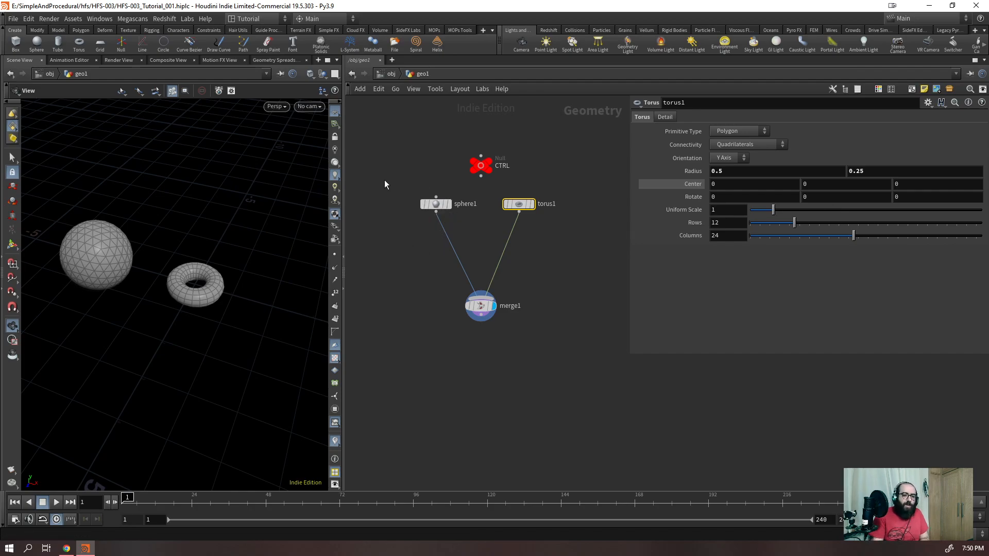
left_click(435, 204)
left_click(518, 204)
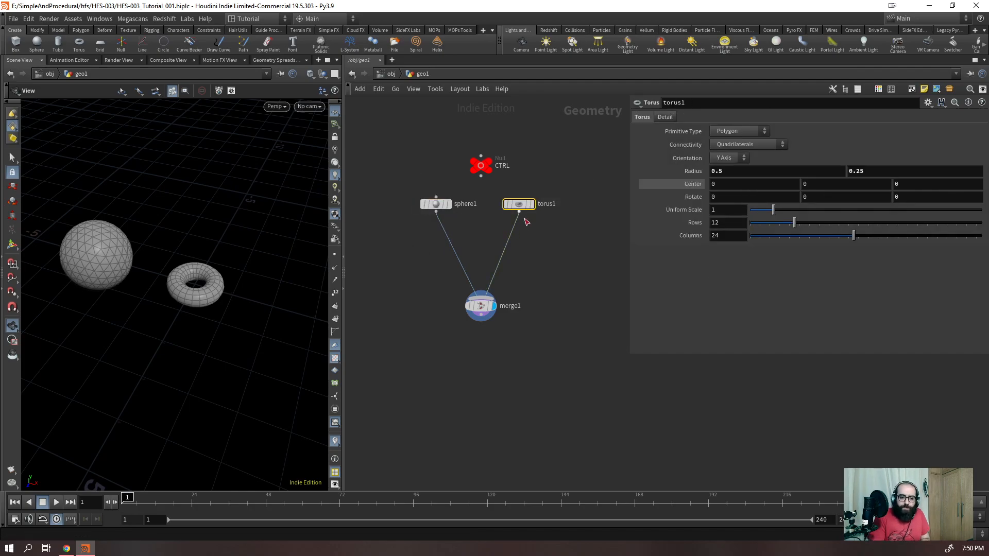
left_click_drag(522, 205, 524, 205)
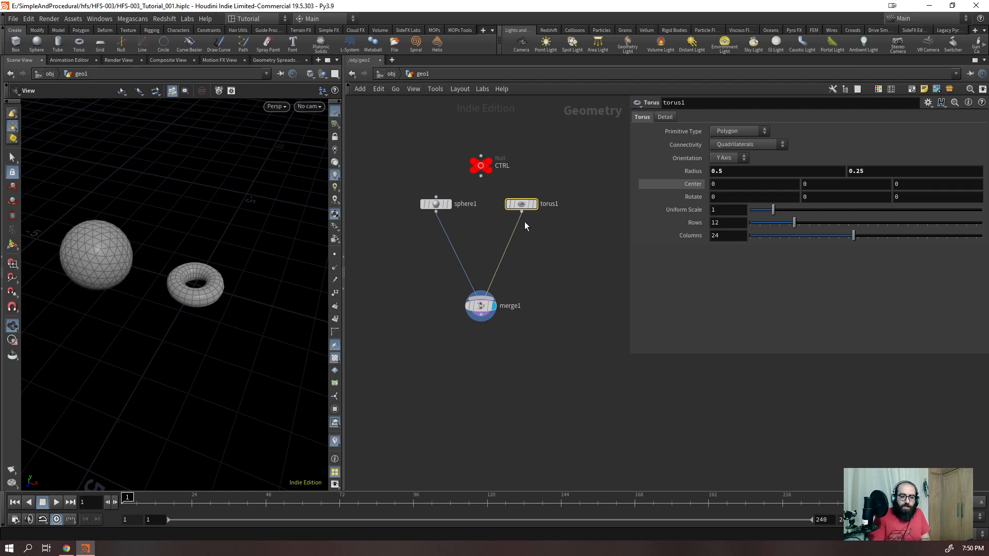
- Set the sphere's Center X to 0 and display the sphere node instead of the merge
left_click(436, 204)
double_click(745, 157)
type("0")
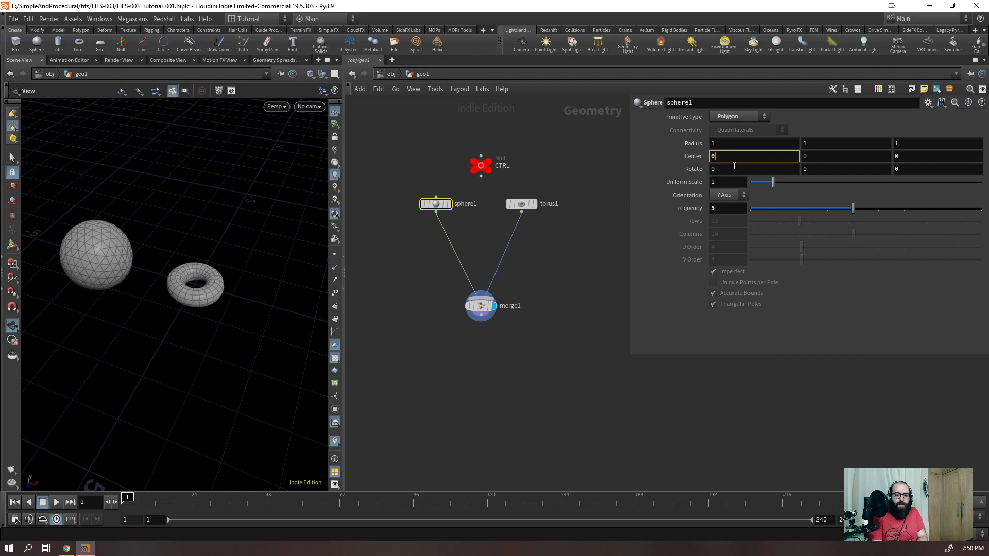
key("Return")
left_click_drag(208, 314, 195, 308)
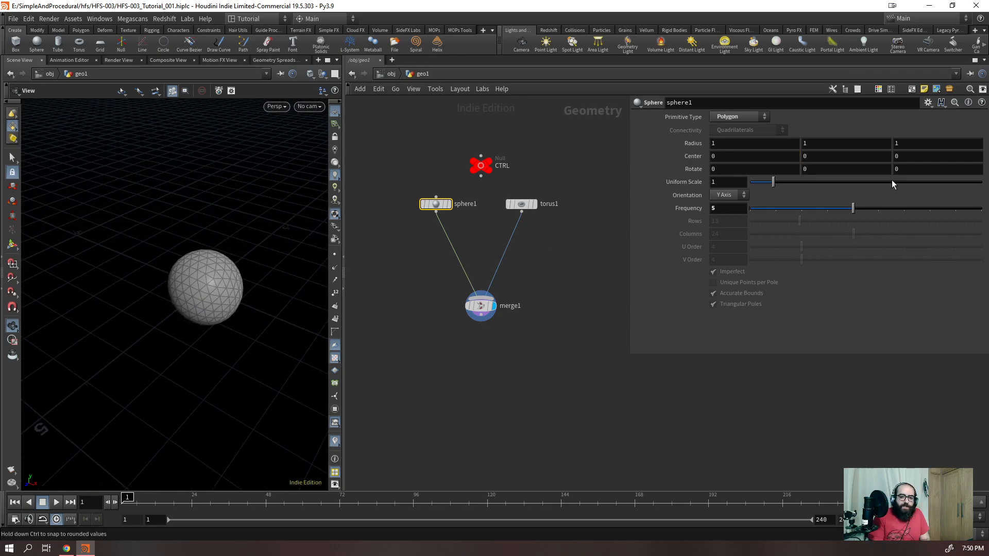
left_click(448, 203)
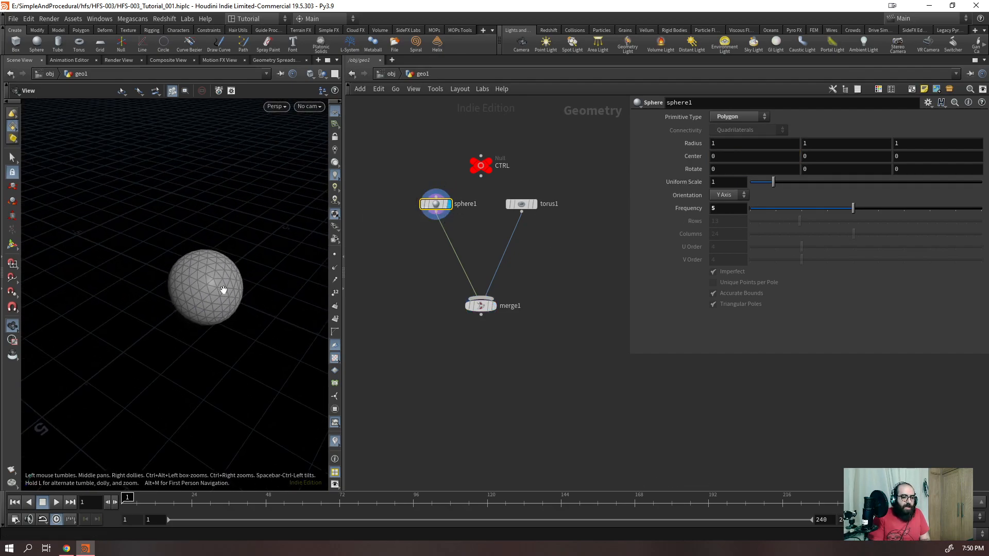
- Move the CTRL null slightly higher, open its parameter interface editor and look through the available parameter types
left_click_drag(501, 138, 487, 153)
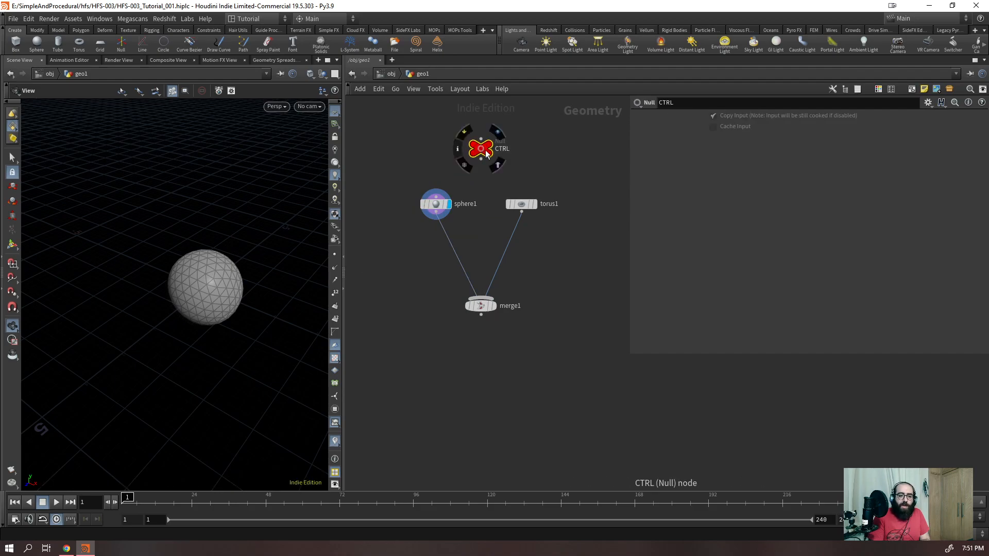
left_click(927, 103)
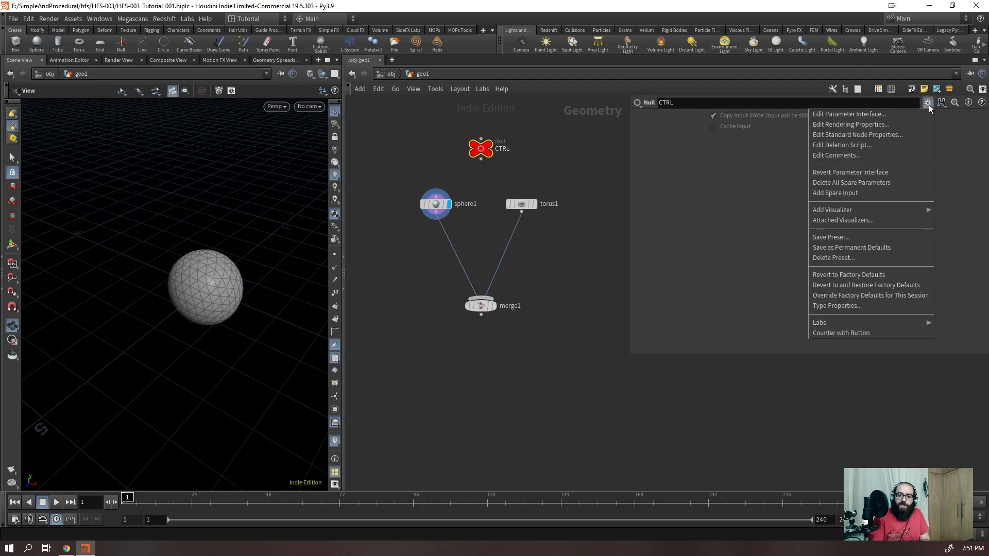
left_click(871, 113)
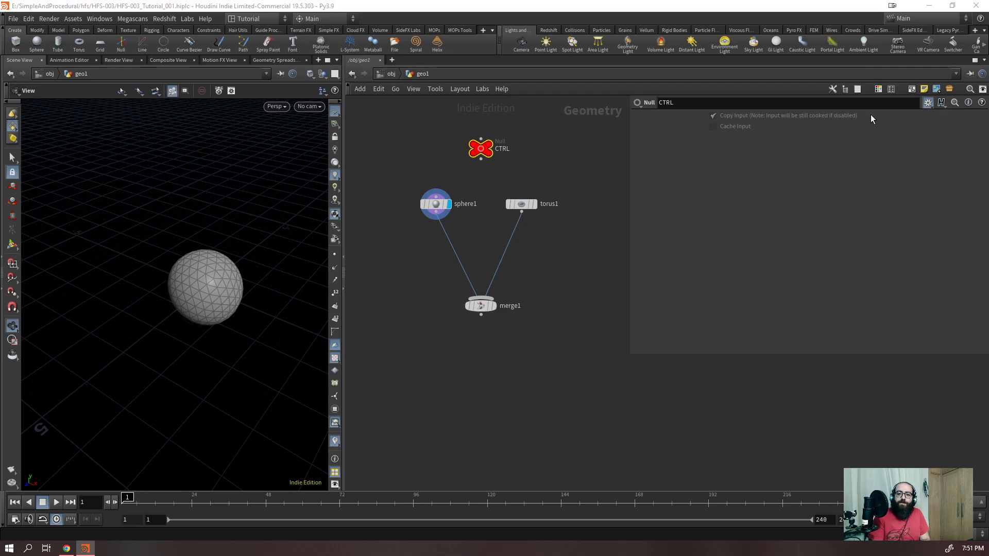
left_click_drag(696, 15, 672, 77)
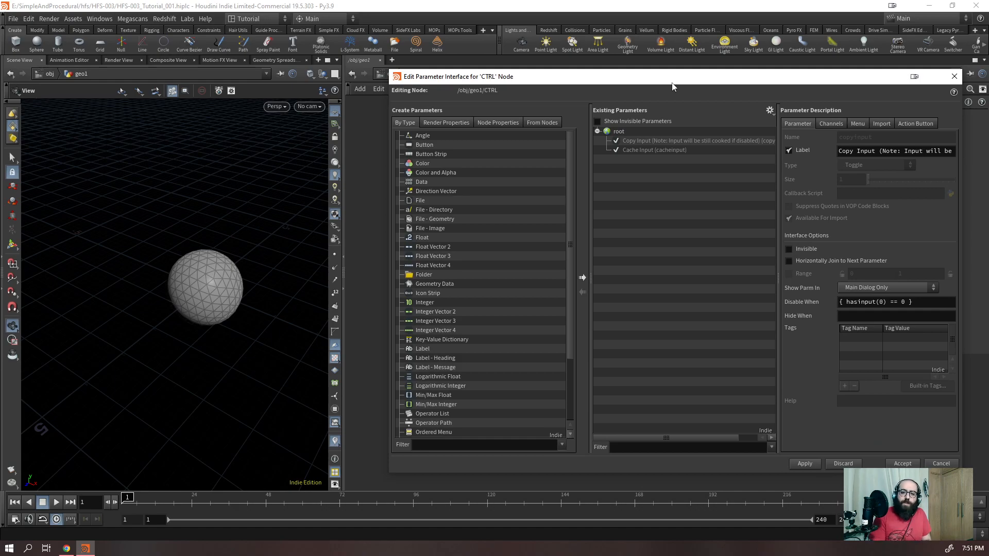
scroll(447, 216, "down", 3)
scroll(441, 328, "up", 3)
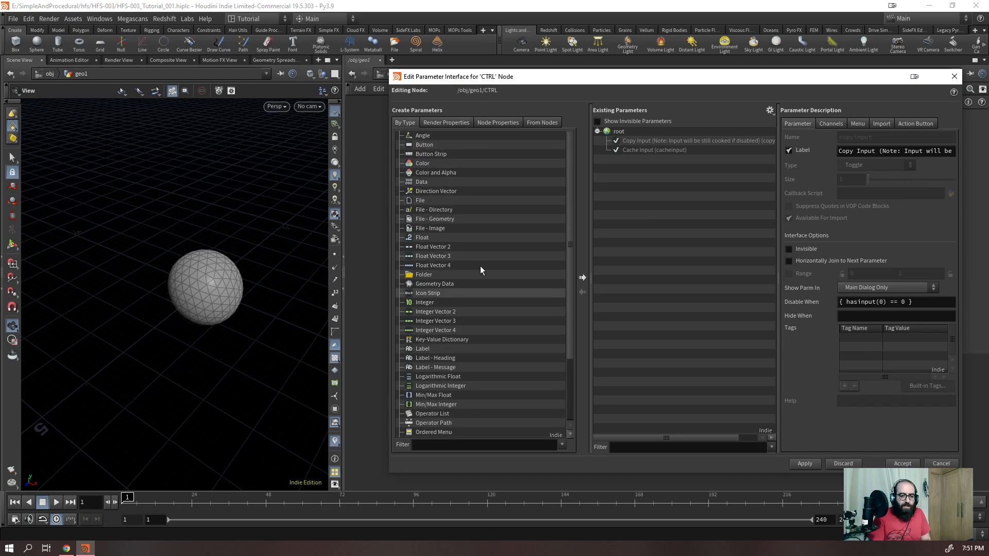
- Uncover the network and examine the sphere's three Radius components
left_click_drag(601, 80, 554, 339)
left_click(437, 204)
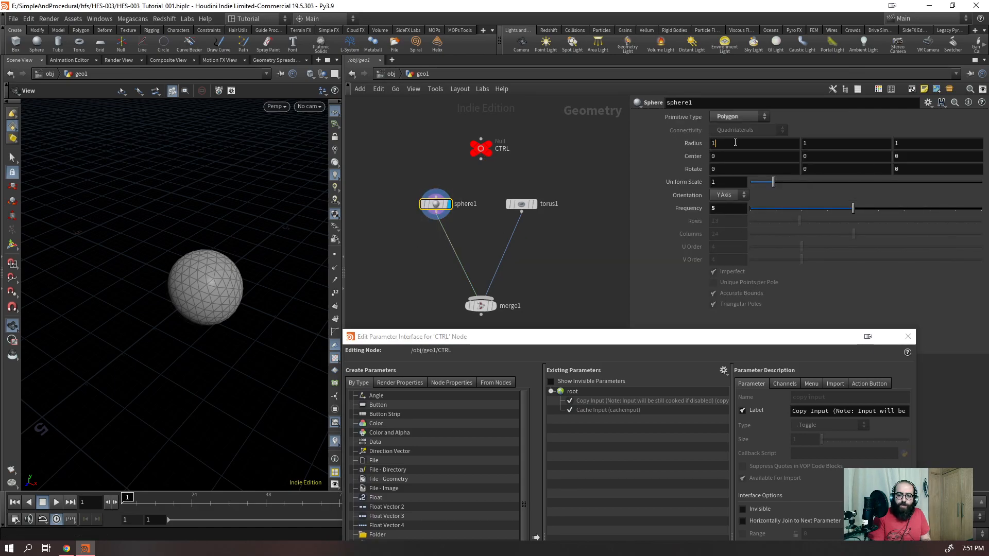
left_click(850, 143)
left_click(917, 147)
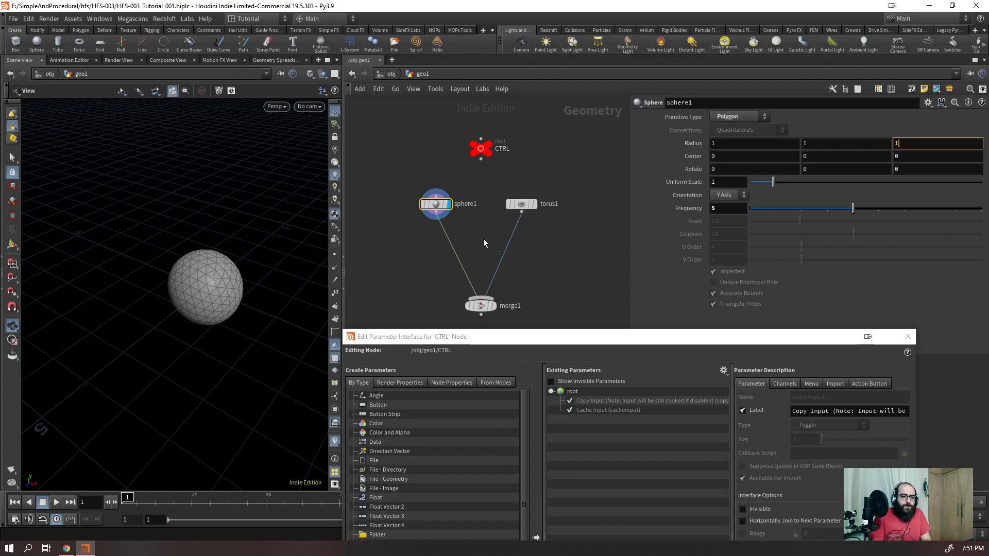
- Add a Float parameter to the CTRL null's existing parameters after comparing the Float, Float Vector 3 and Integer types
left_click_drag(495, 340, 540, 129)
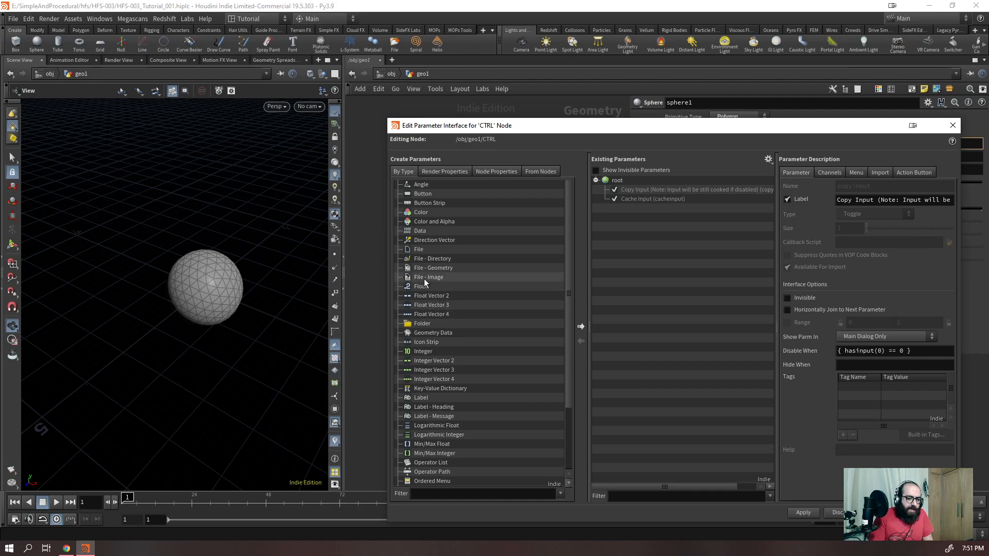
left_click(412, 287)
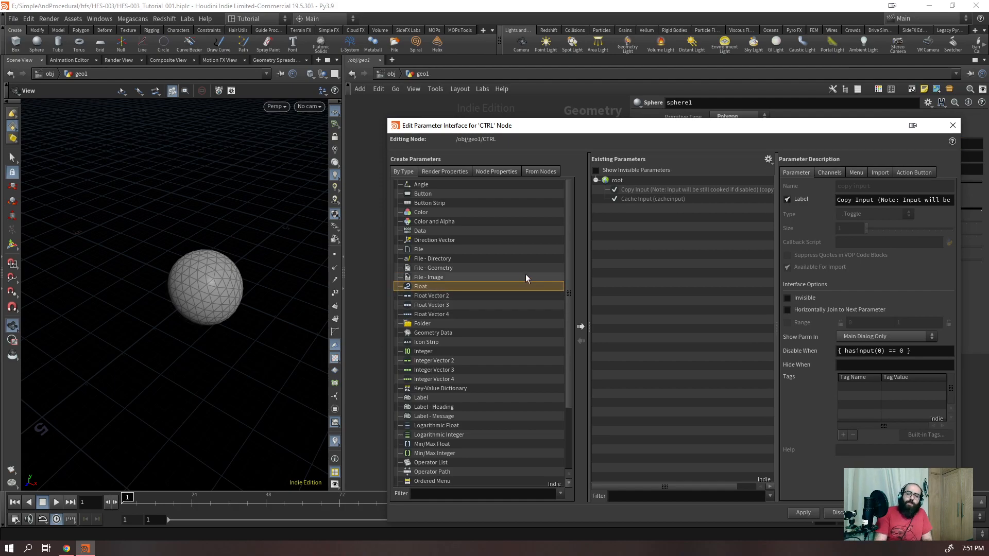
left_click(406, 304)
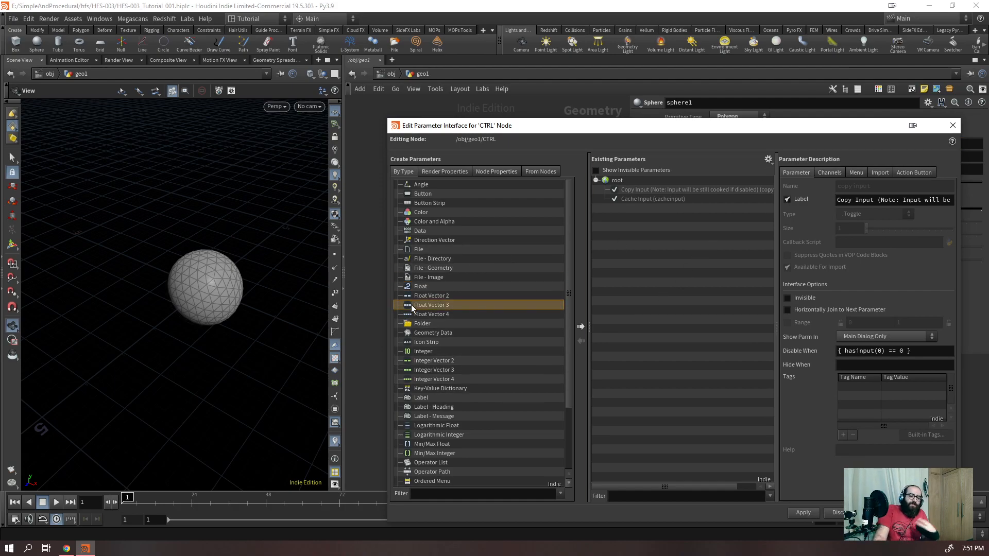
left_click(431, 350)
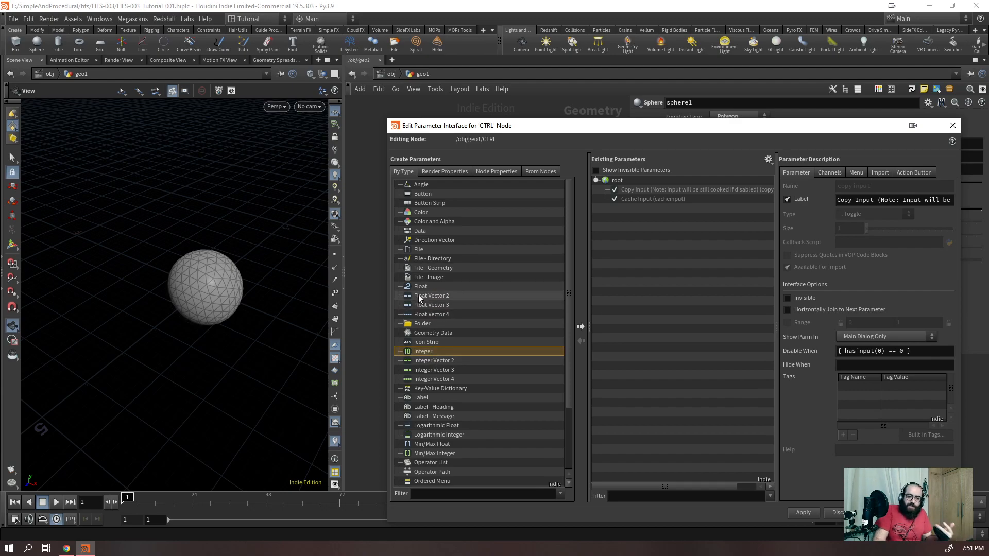
left_click(422, 287)
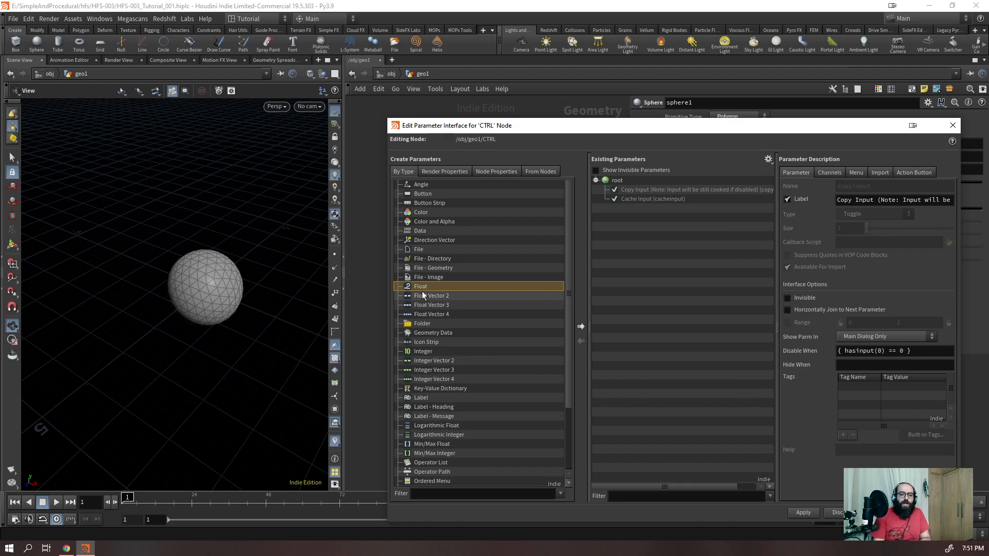
left_click(581, 327)
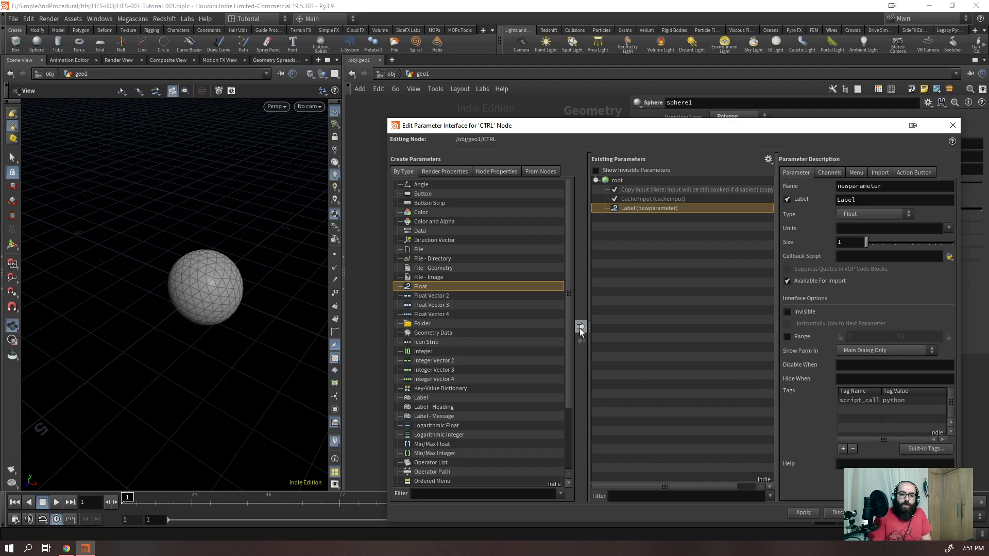
- Open the sphere's parameter interface editor while keeping the CTRL null's editor open
left_click_drag(657, 134, 550, 440)
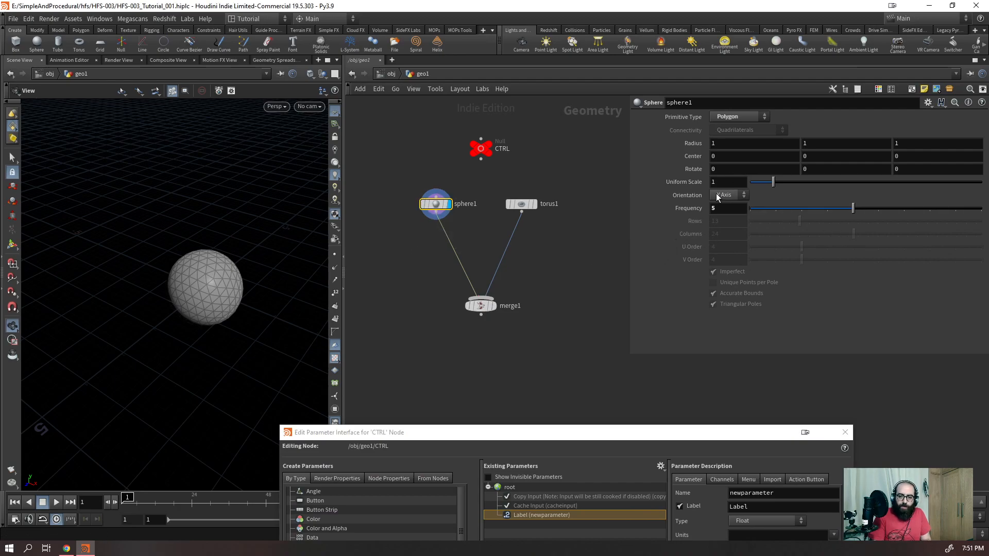
left_click(928, 103)
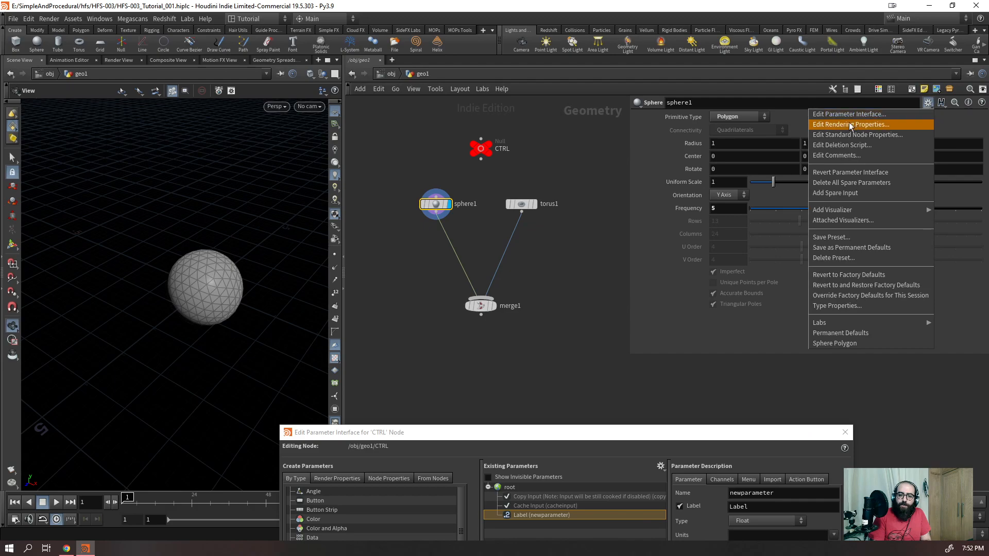
left_click(433, 253)
left_click(927, 103)
left_click(897, 118)
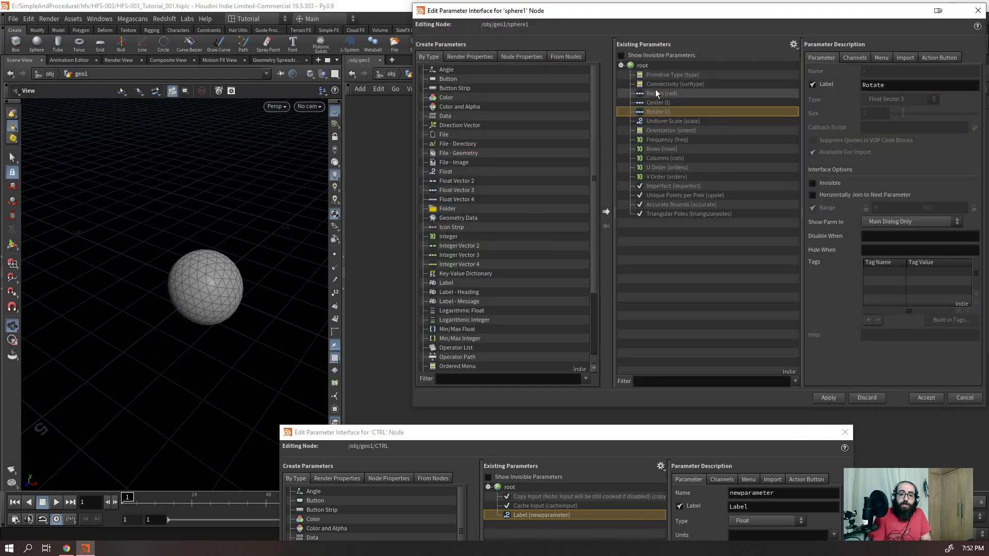
- Inspect the descriptions of the sphere's Radius, Frequency, Accurate Bounds, Primitive Type and Uniform Scale parameters
left_click(656, 93)
left_click(660, 139)
left_click(675, 206)
left_click(658, 76)
left_click(656, 122)
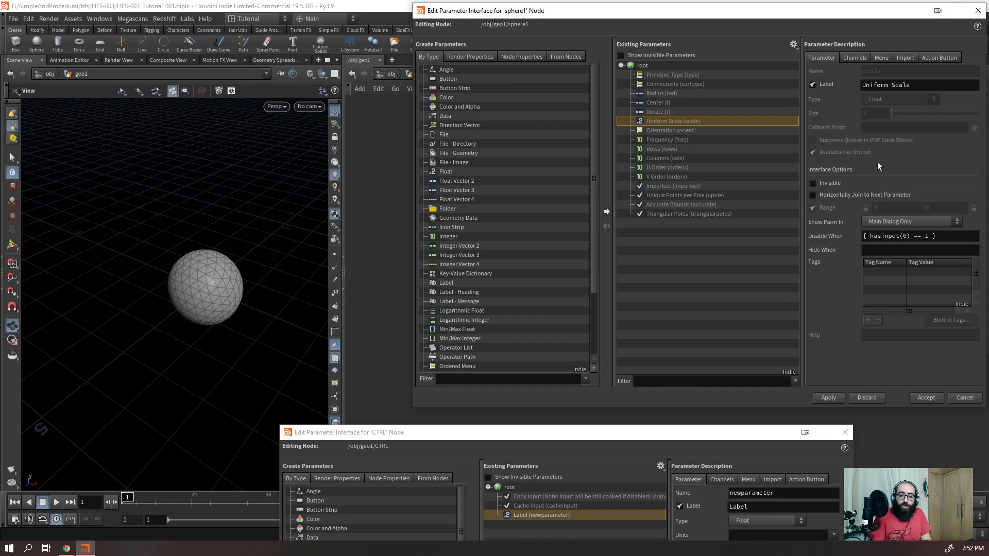
- Add a Float parameter named my_parameter to the sphere's existing parameters
left_click_drag(724, 16, 595, 91)
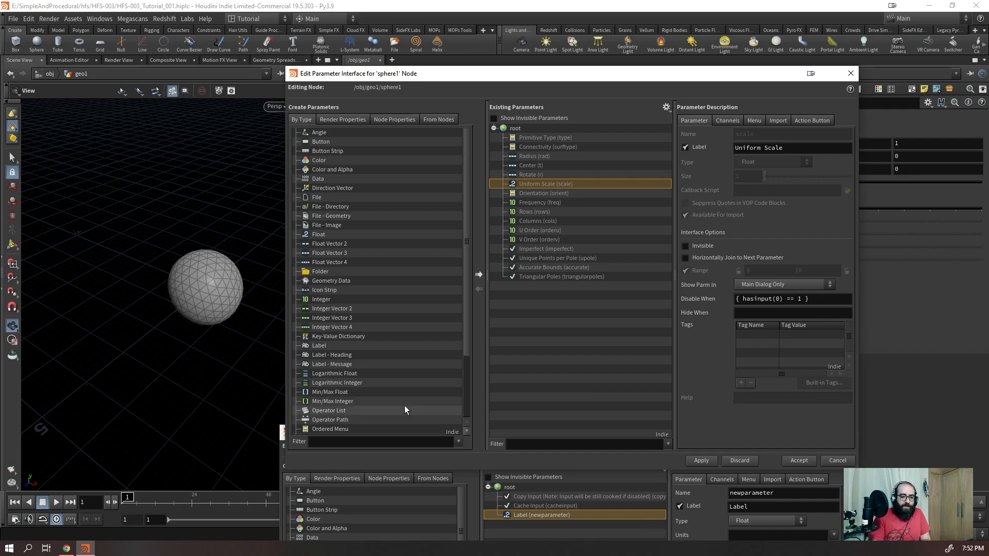
left_click_drag(318, 234, 518, 132)
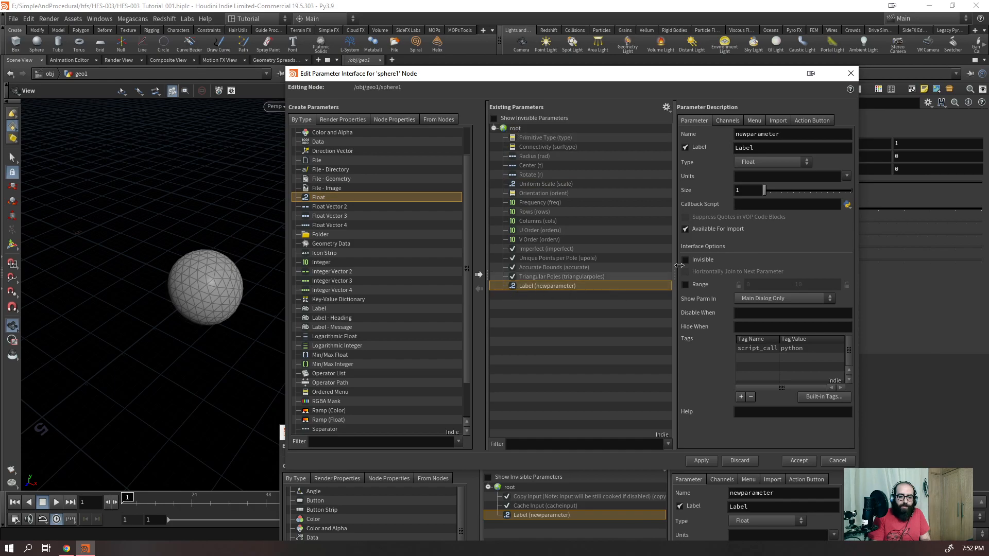
left_click_drag(787, 135, 574, 205)
type("my_par")
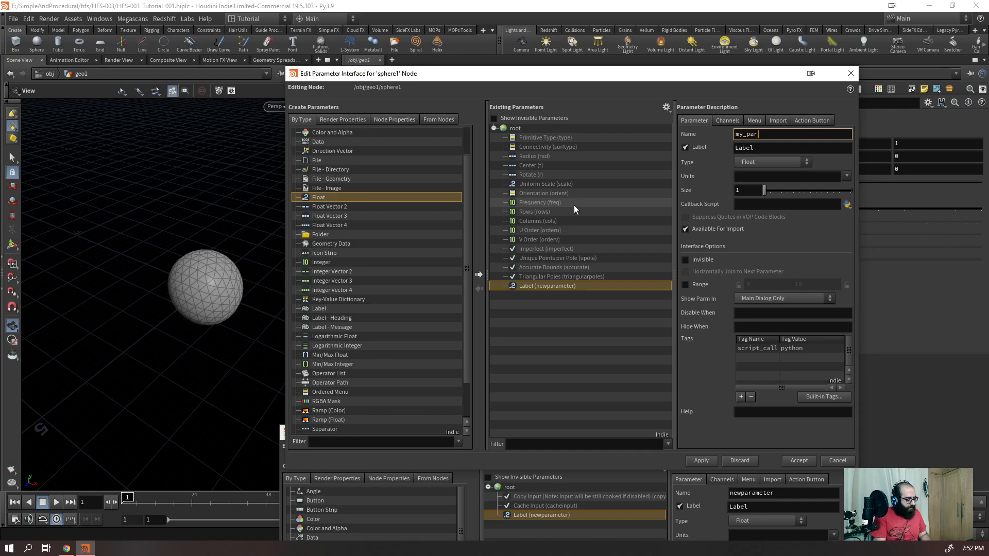
type("ameter")
key("Tab")
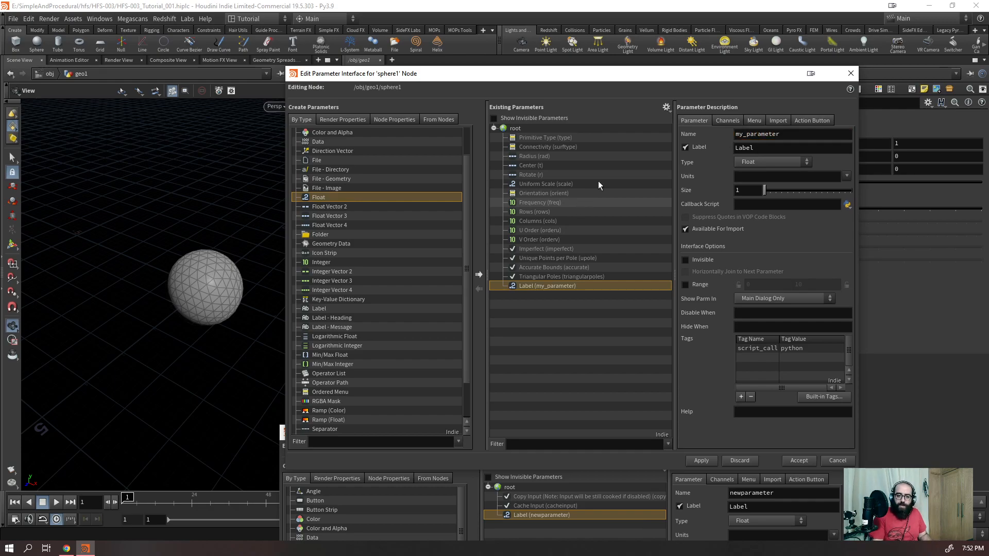
- Label the sphere's custom Float "Parameter", accept the interface changes and try its slider
type("P")
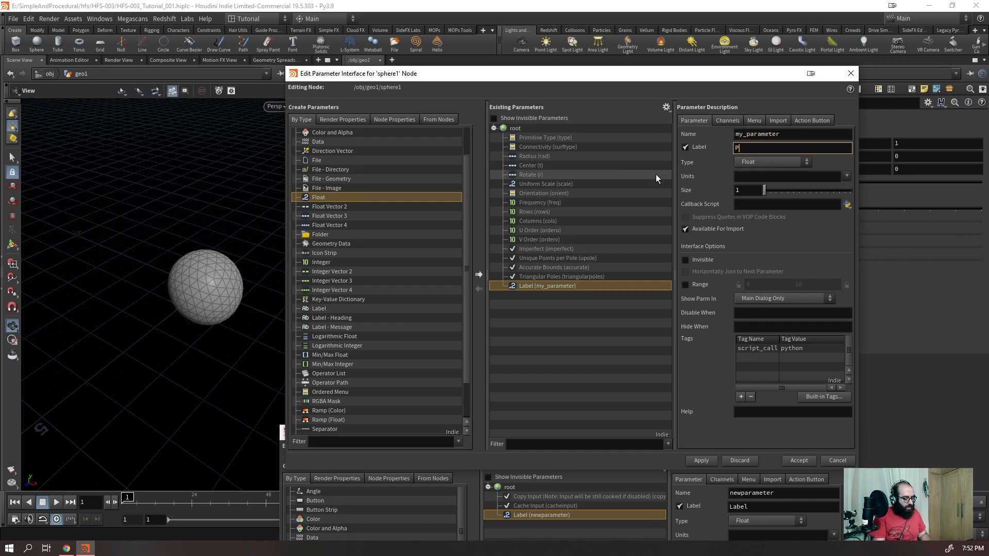
type("arameter")
key("Return")
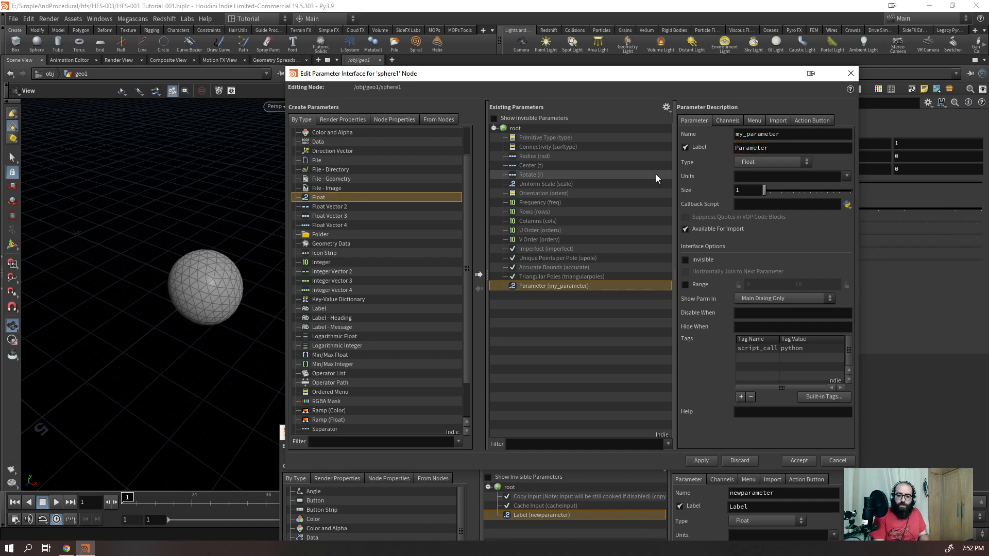
left_click(703, 461)
left_click(807, 460)
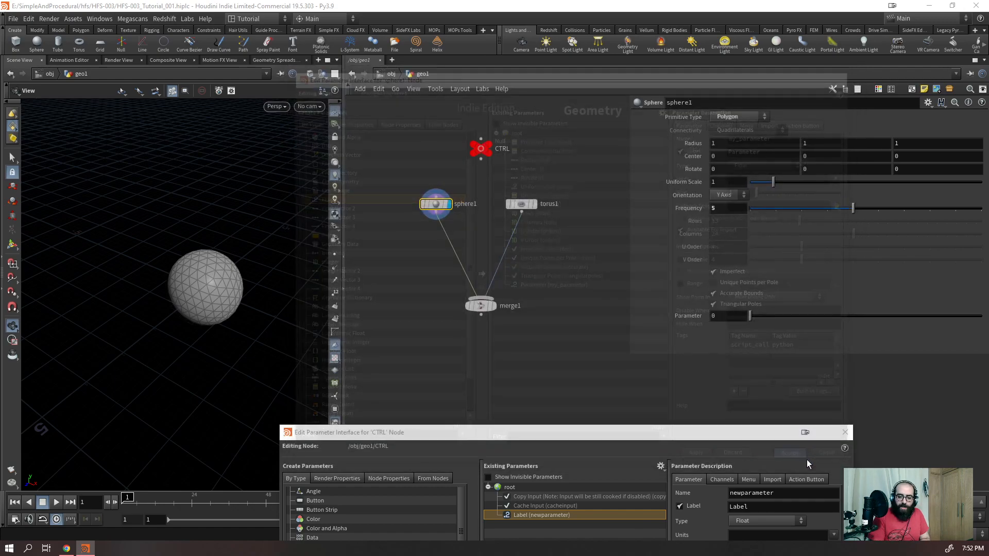
left_click_drag(750, 316, 721, 319)
left_click_drag(389, 253, 435, 202)
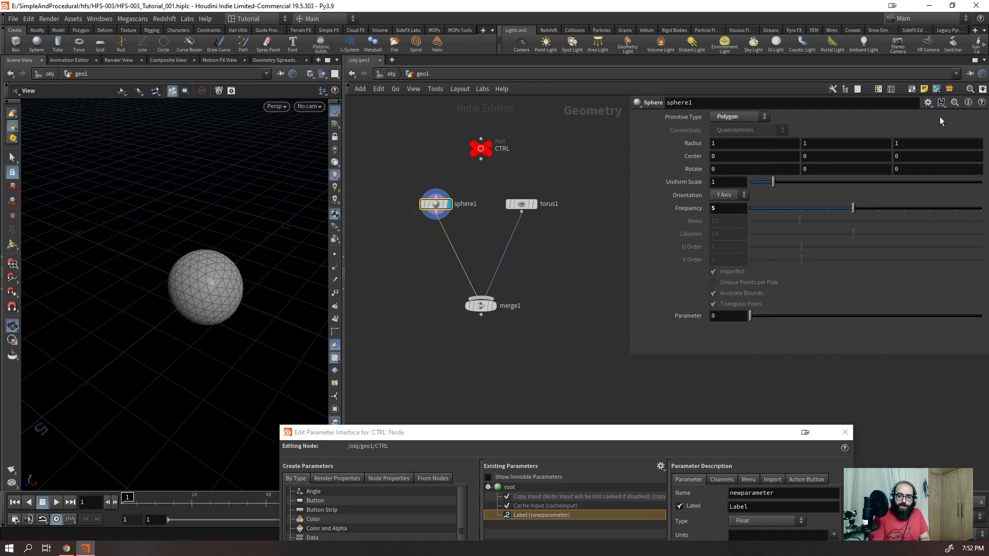
- Delete the custom my_parameter from the sphere's parameter interface and accept the change
left_click(927, 102)
left_click(901, 114)
left_click(506, 288)
left_click(700, 461)
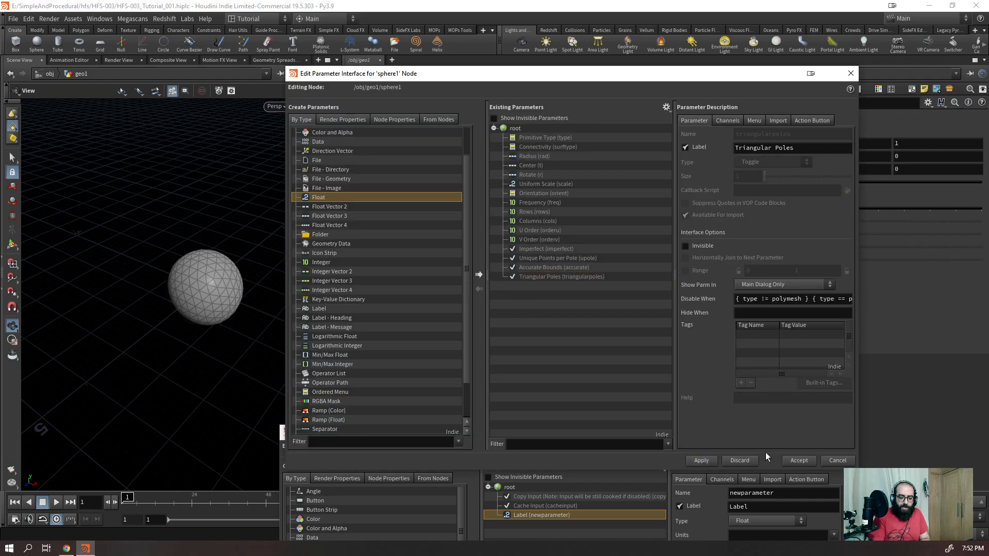
left_click(799, 461)
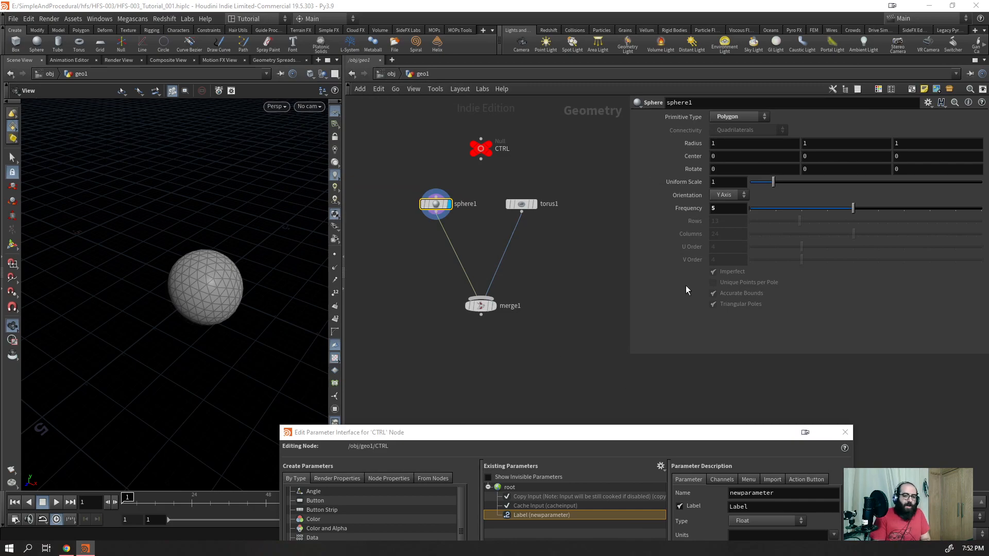
- Make the CTRL null's Copy Input and Cache Input parameters invisible, apply the change and uncover the null's parameters
left_click_drag(508, 124, 477, 159)
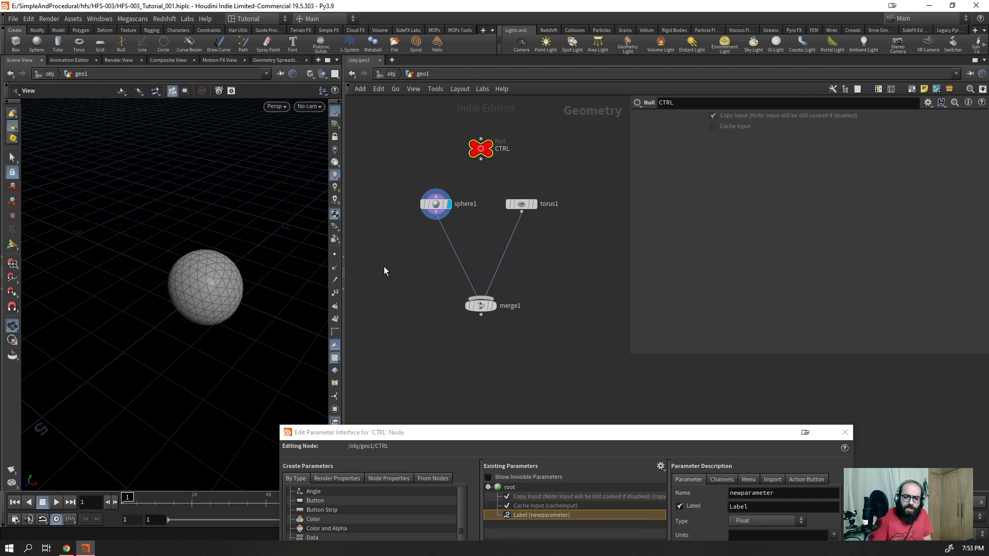
left_click_drag(478, 437, 418, 124)
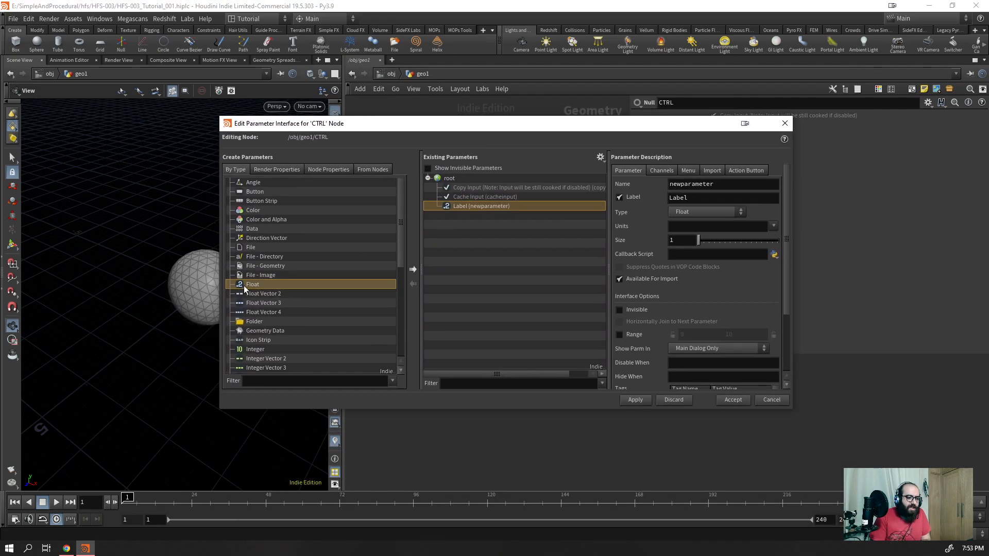
left_click(457, 188)
left_click(456, 197)
left_click(455, 206)
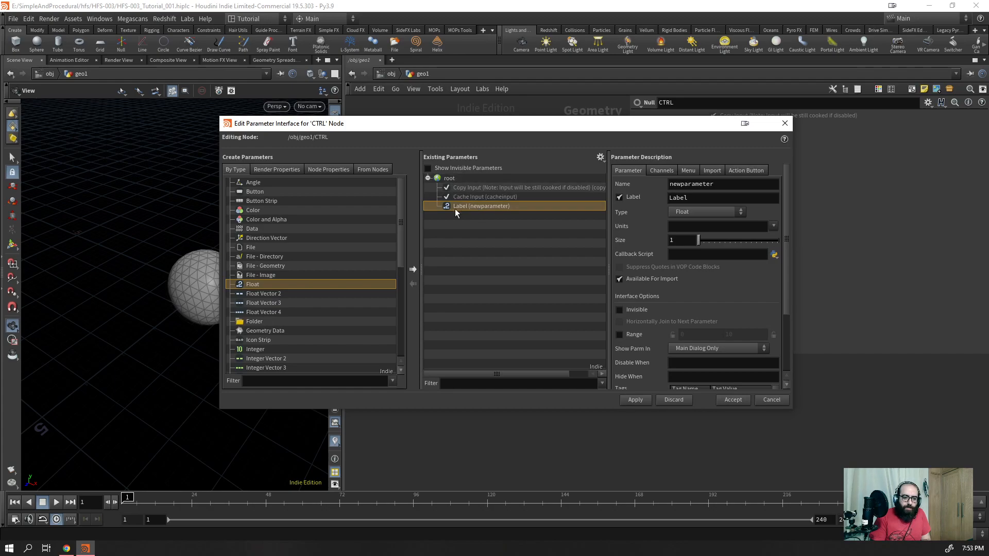
left_click(455, 188)
left_click(459, 197, "shift")
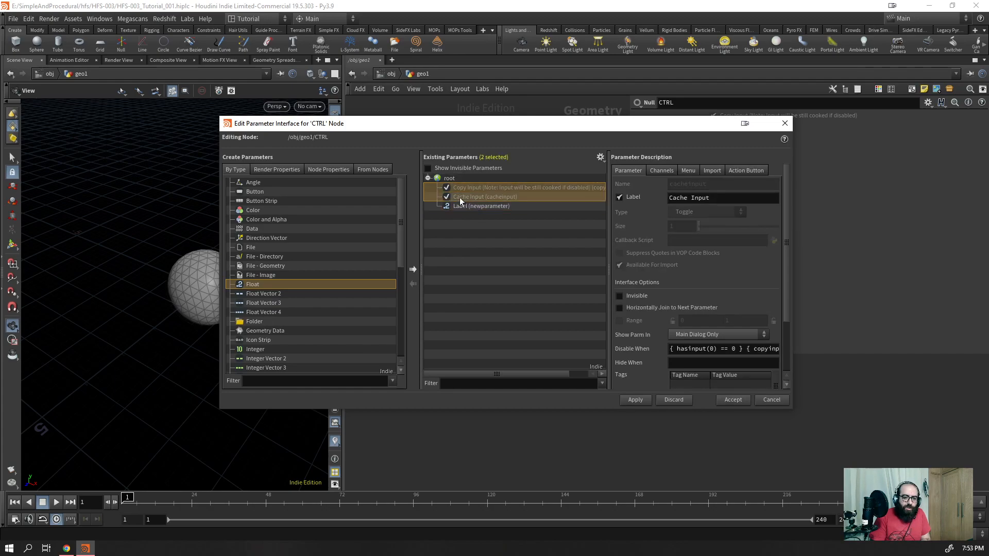
left_click(459, 189)
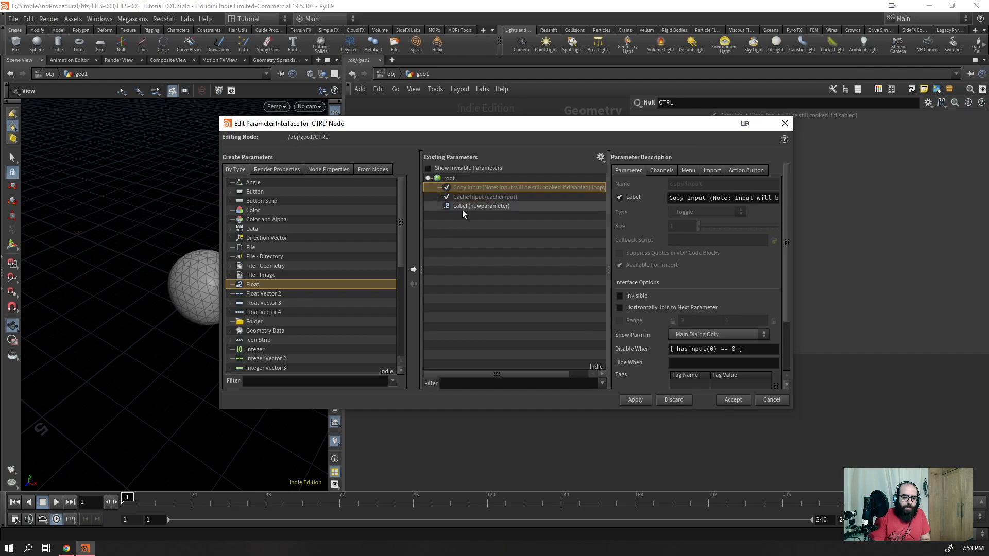
left_click(463, 197, "shift")
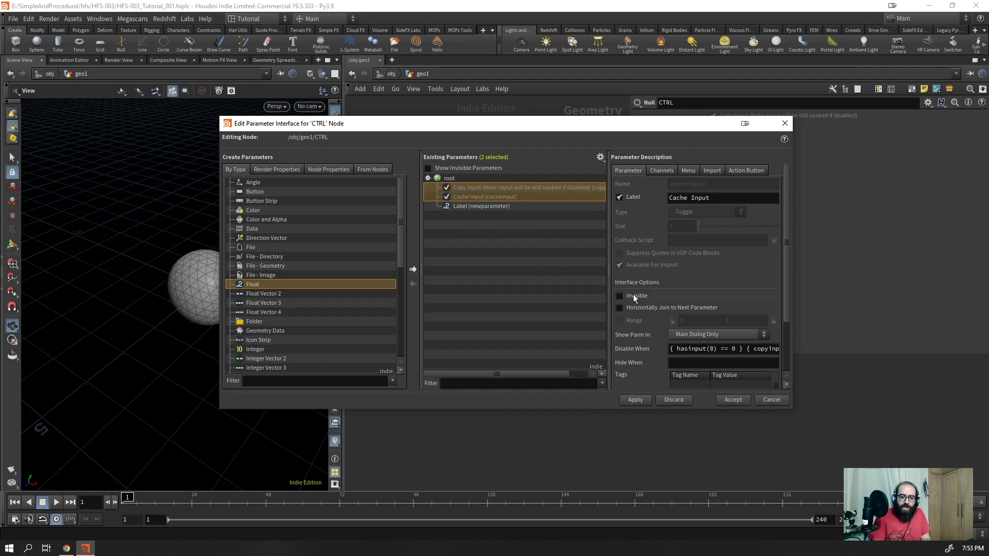
left_click(619, 295)
left_click(635, 400)
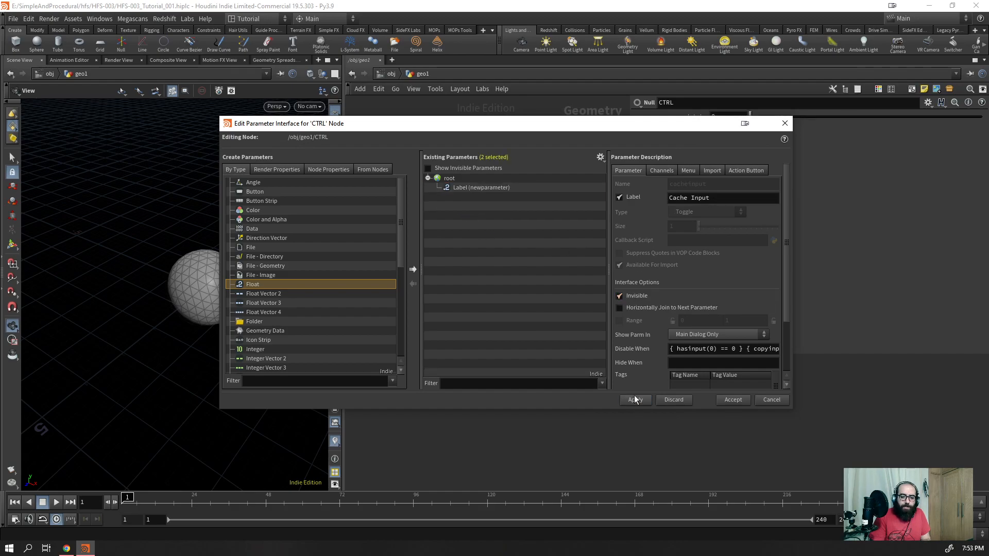
left_click_drag(705, 132, 687, 281)
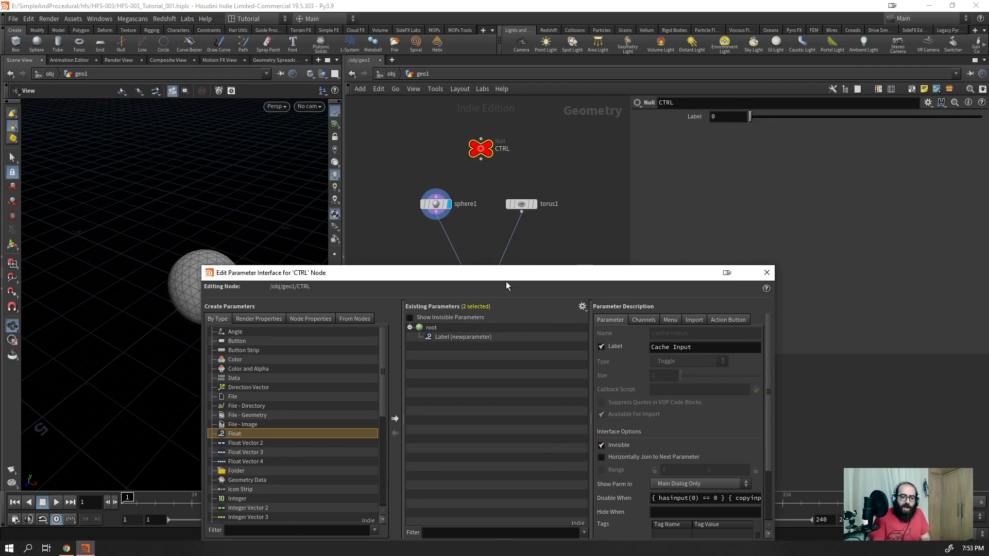
- Reveal the CTRL null's invisible parameters in the interface editor, inspect them, and turn their display off again
left_click_drag(512, 277, 564, 95)
left_click(499, 155)
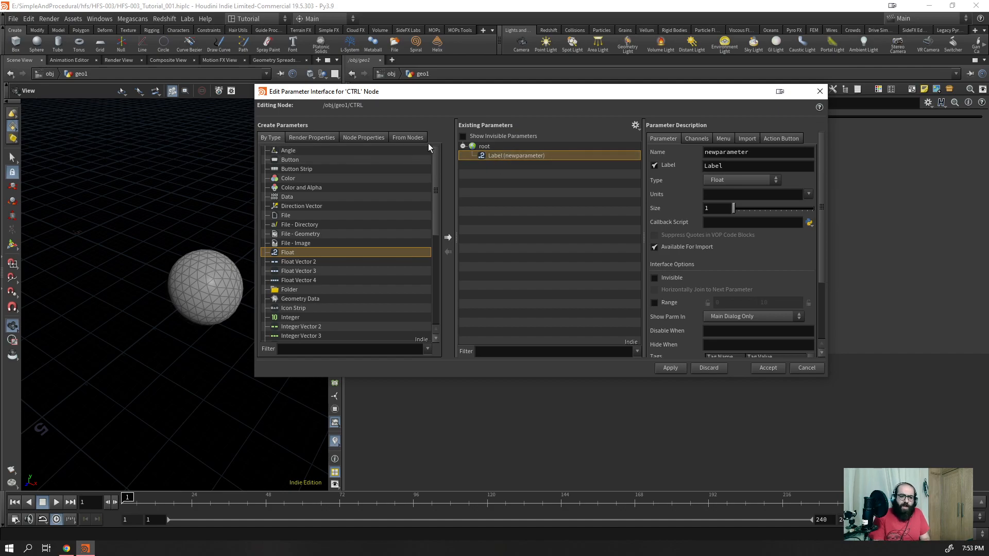
left_click(463, 136)
left_click(492, 155)
left_click(491, 164)
left_click(492, 156)
left_click(464, 137)
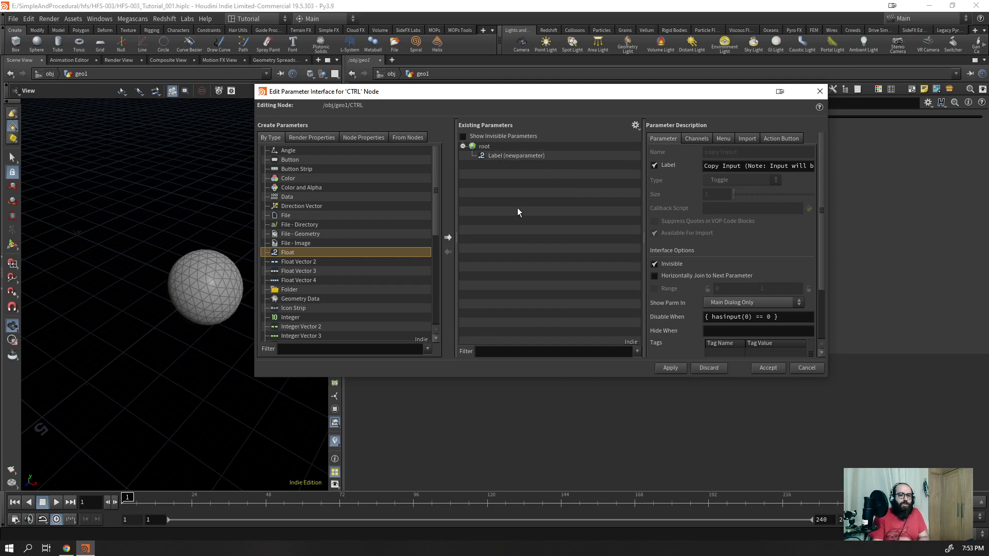
- Name the CTRL null's Float parameter rad_sphere
left_click(487, 156)
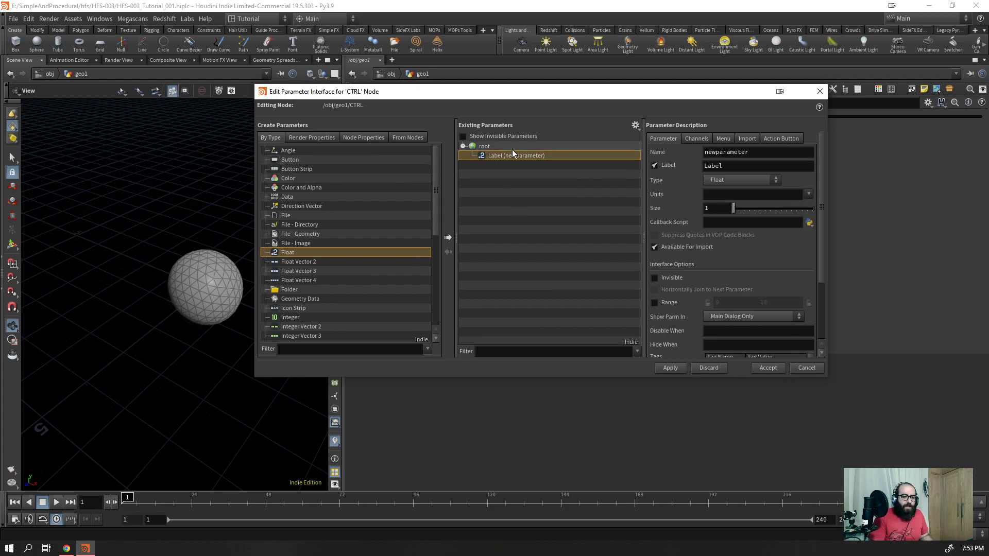
double_click(779, 152)
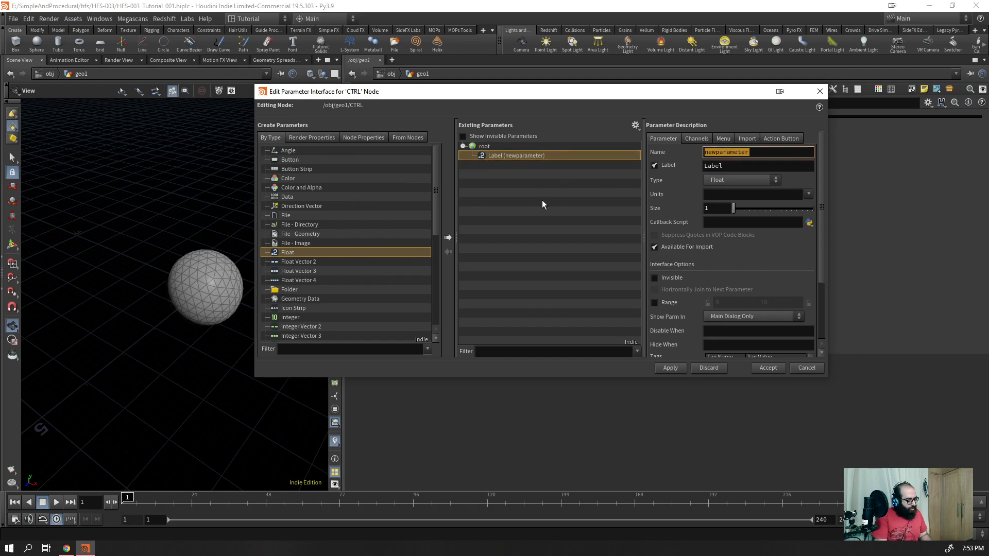
type("radius")
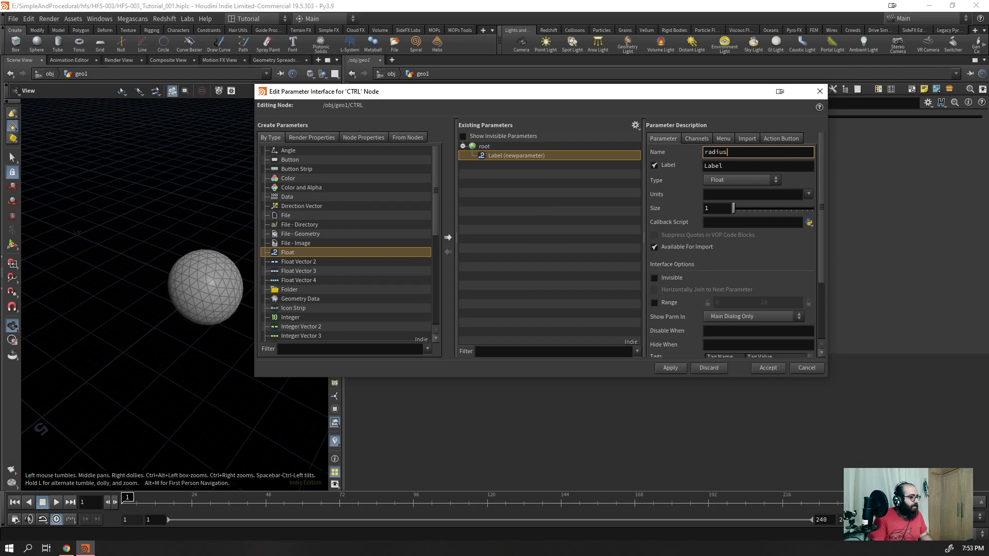
key("Return")
type("rad")
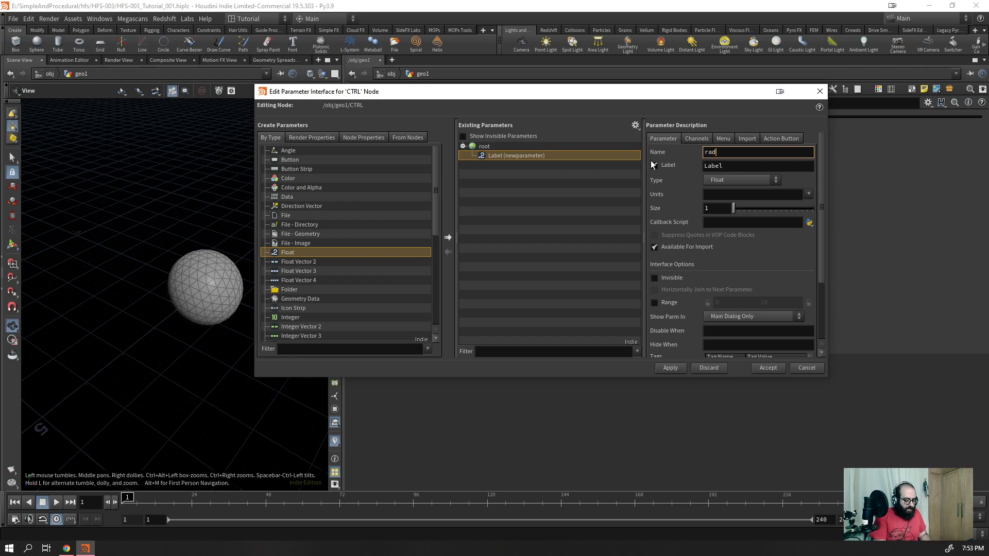
type("_sphere")
key("Tab")
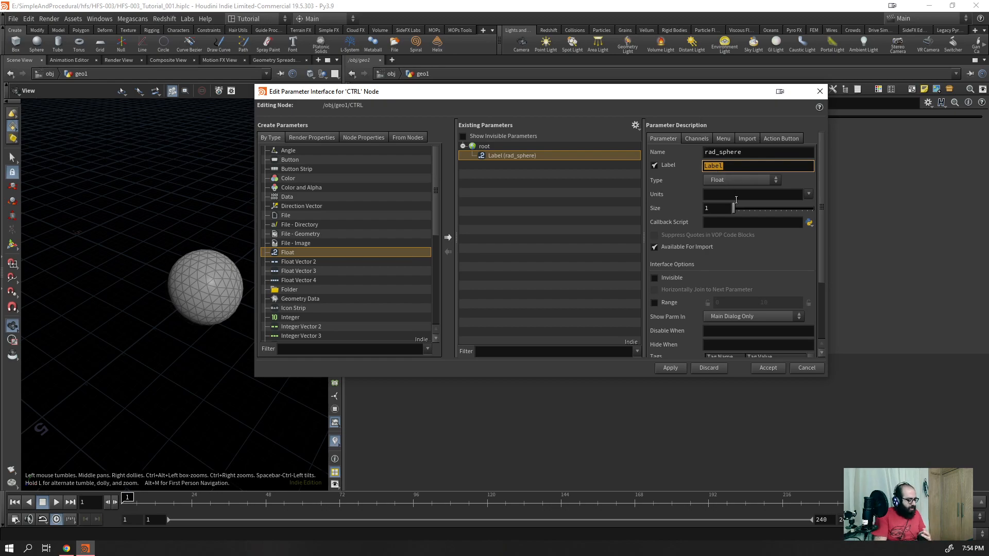
- Label the rad_sphere parameter "Sphere Radius", apply the change and uncover the network and the null's parameters
type("S")
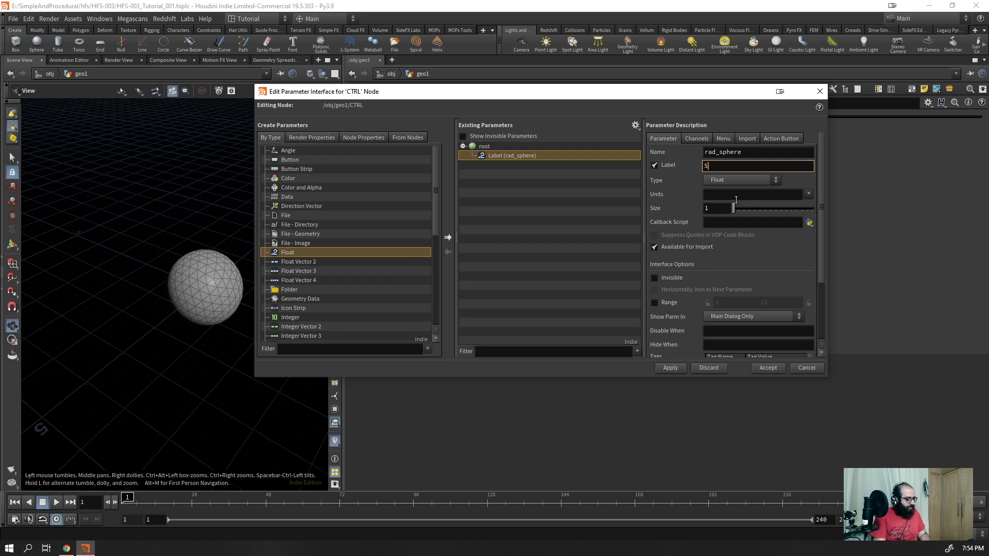
type("phere Radius")
key("Return")
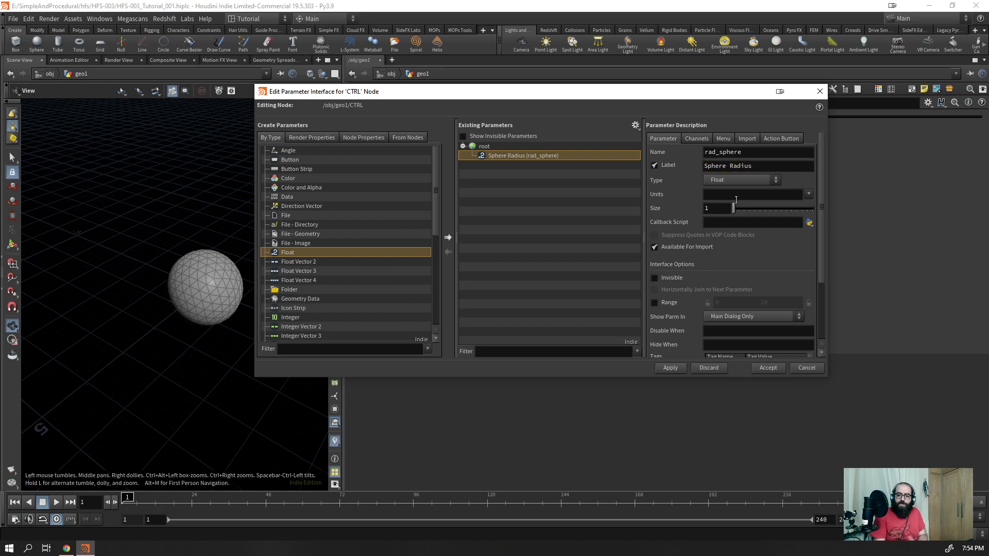
left_click(674, 368)
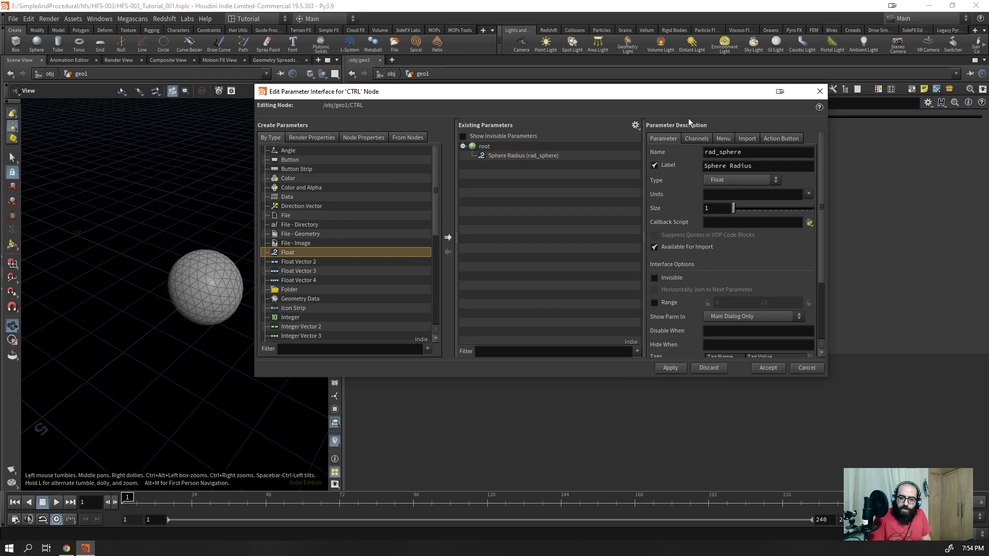
left_click_drag(702, 94, 512, 71)
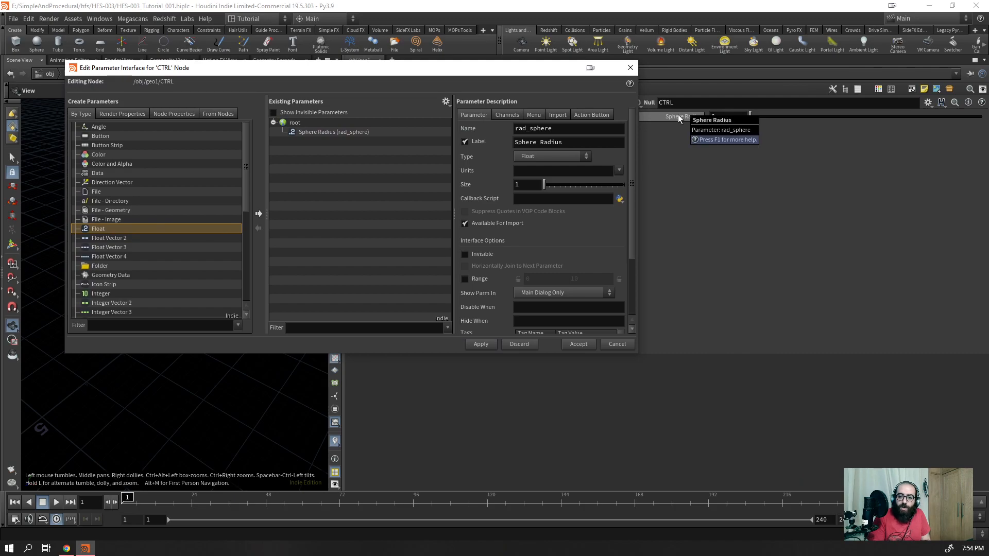
left_click_drag(540, 71, 828, 404)
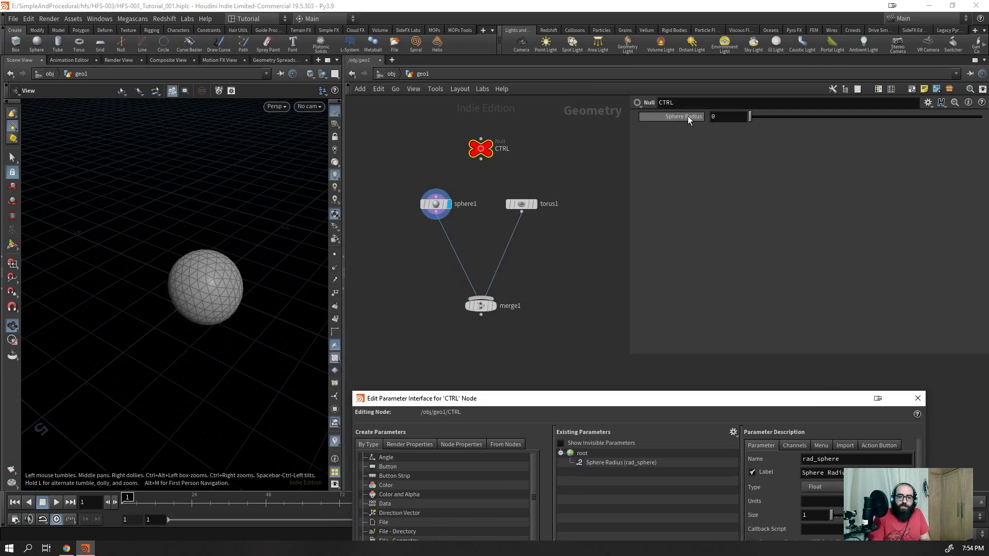
- Copy the CTRL null's Sphere Radius parameter for referencing
left_click(436, 204)
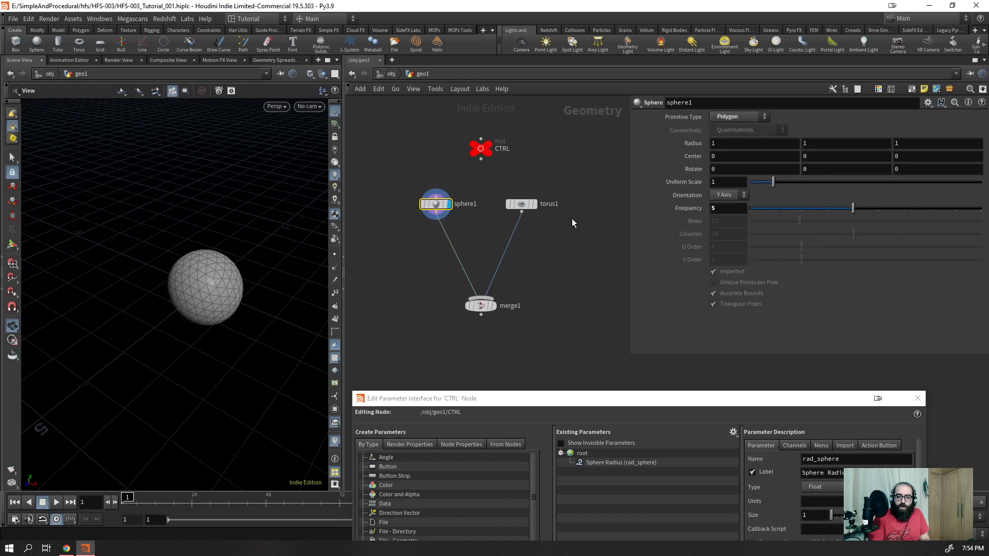
left_click_drag(496, 118, 464, 172)
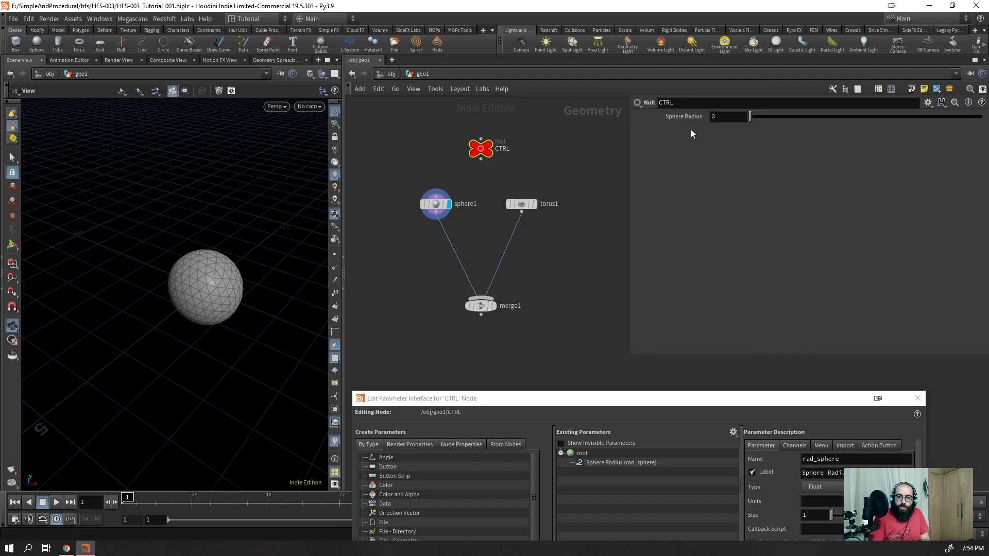
right_click(686, 117)
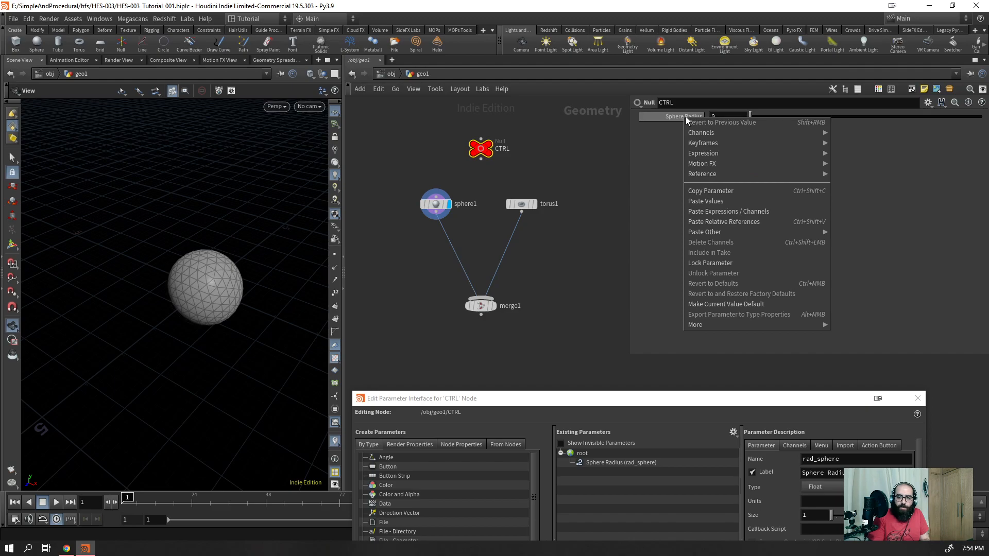
left_click(716, 194)
- Paste the copied Sphere Radius as a relative reference into the first Radius component of sphere1
left_click_drag(440, 167, 429, 237)
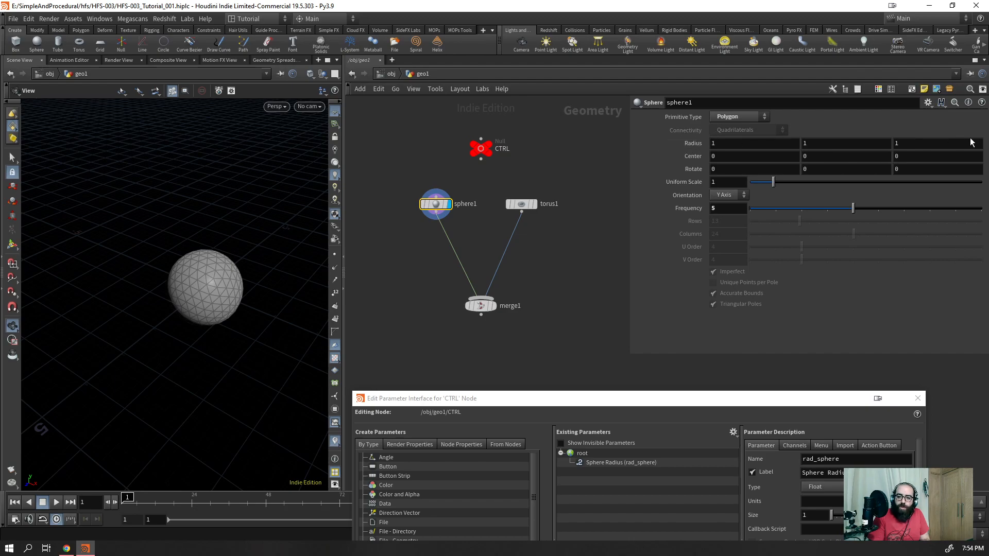
right_click(688, 147)
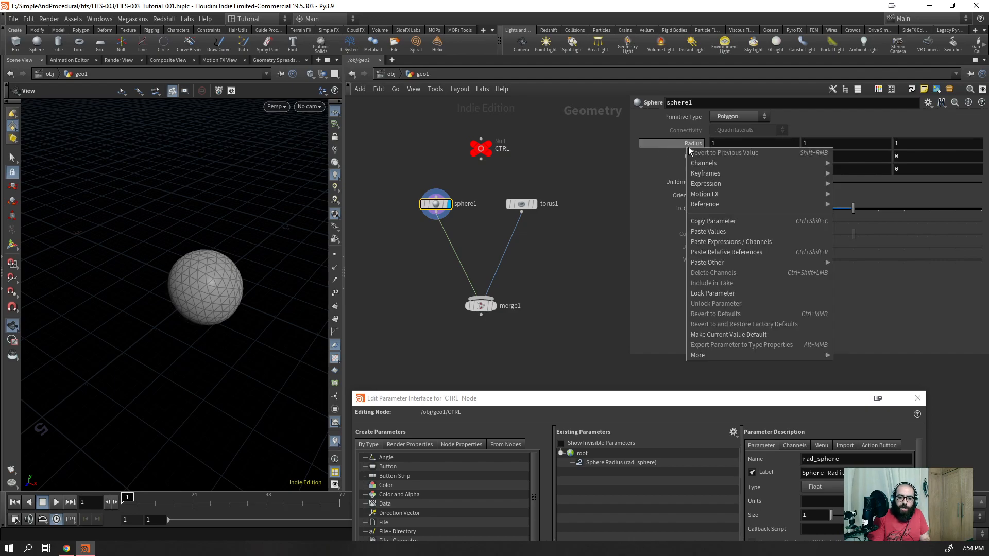
left_click(720, 252)
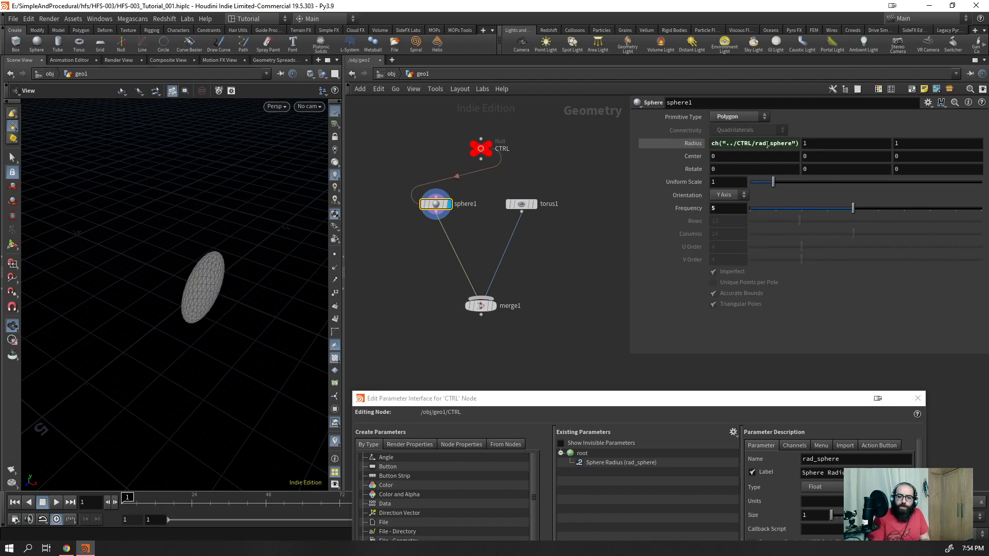
left_click(738, 145)
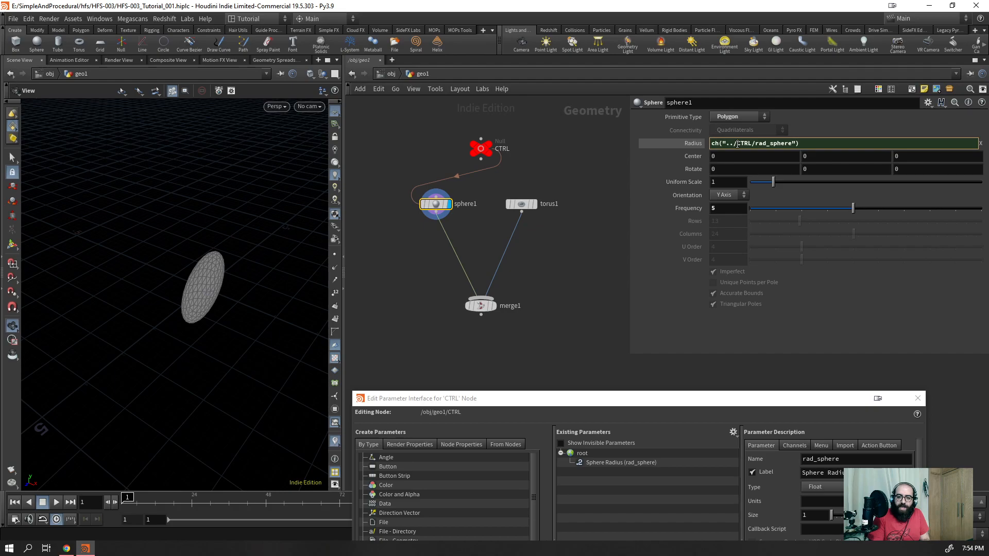
left_click(757, 334)
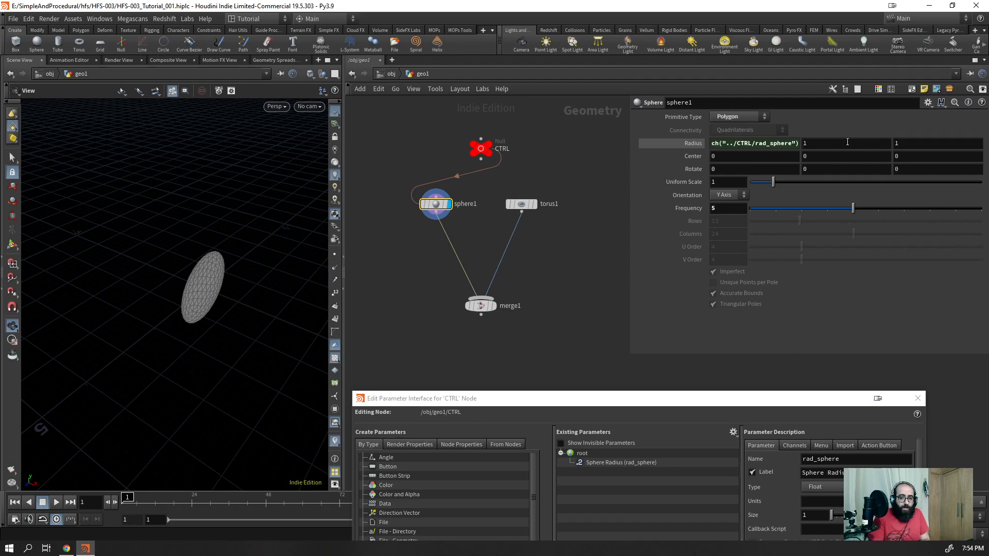
- Paste the same relative reference to CTRL's rad_sphere into the second and third Radius components of sphere1
right_click(805, 142)
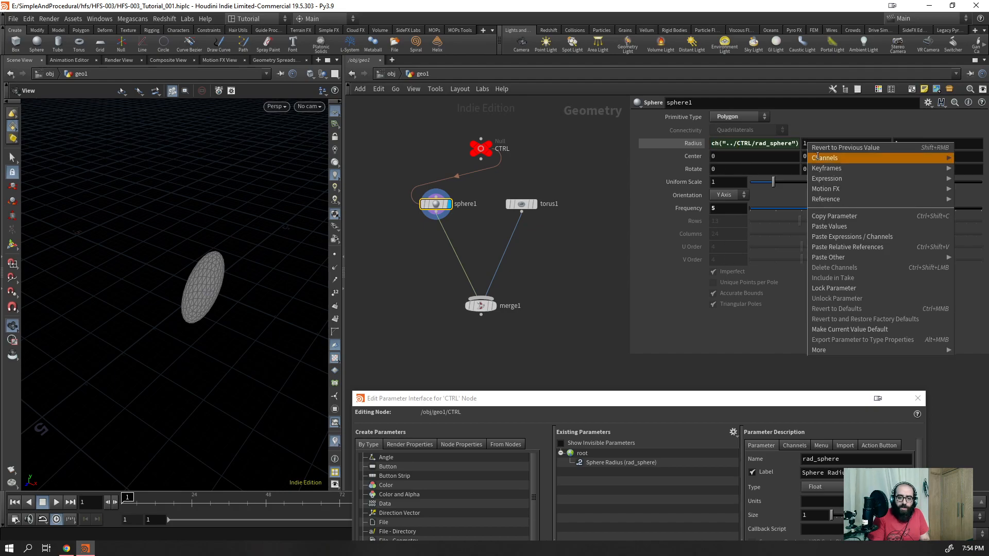
left_click(849, 247)
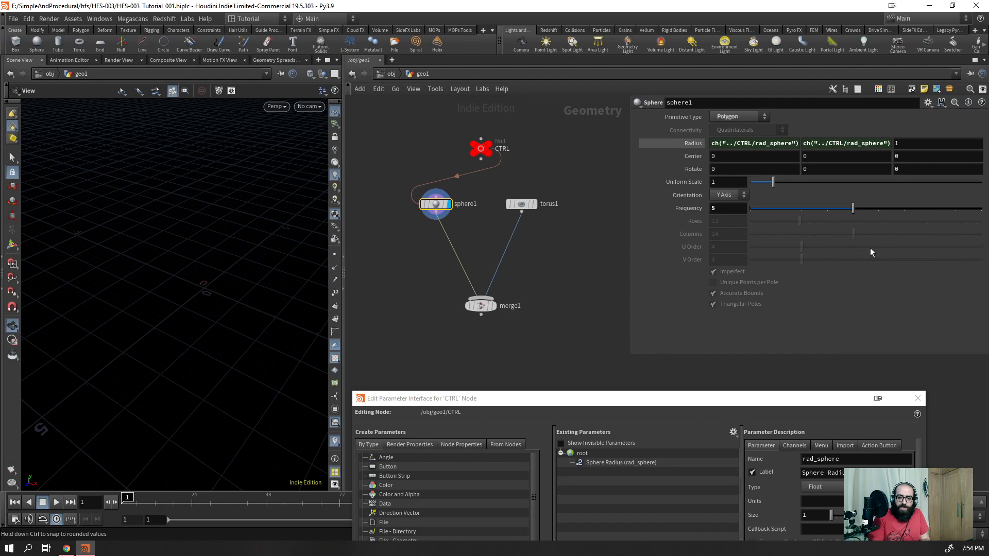
right_click(938, 145)
left_click(934, 253)
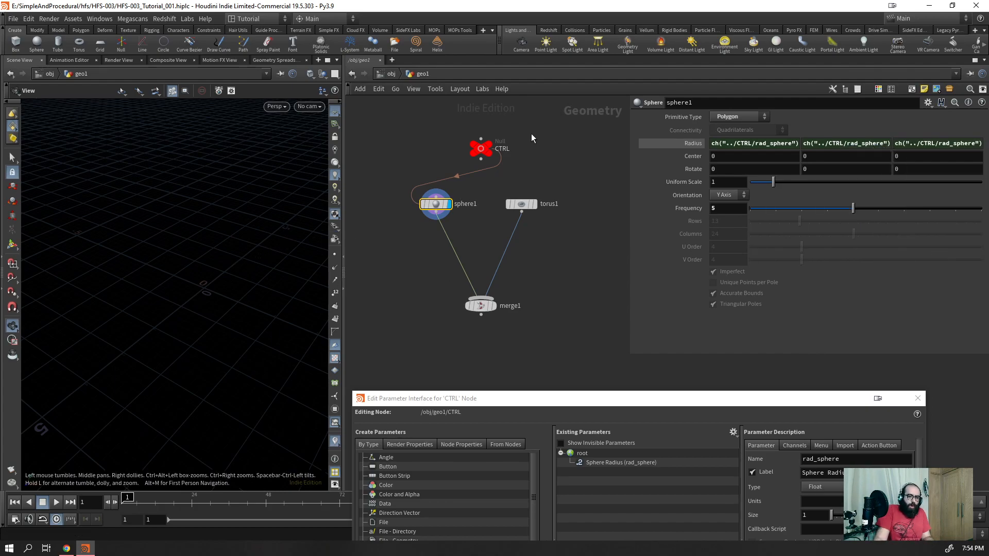
- Test the link between CTRL and sphere1 by varying Sphere Radius, and set it to 0.5
left_click(481, 149)
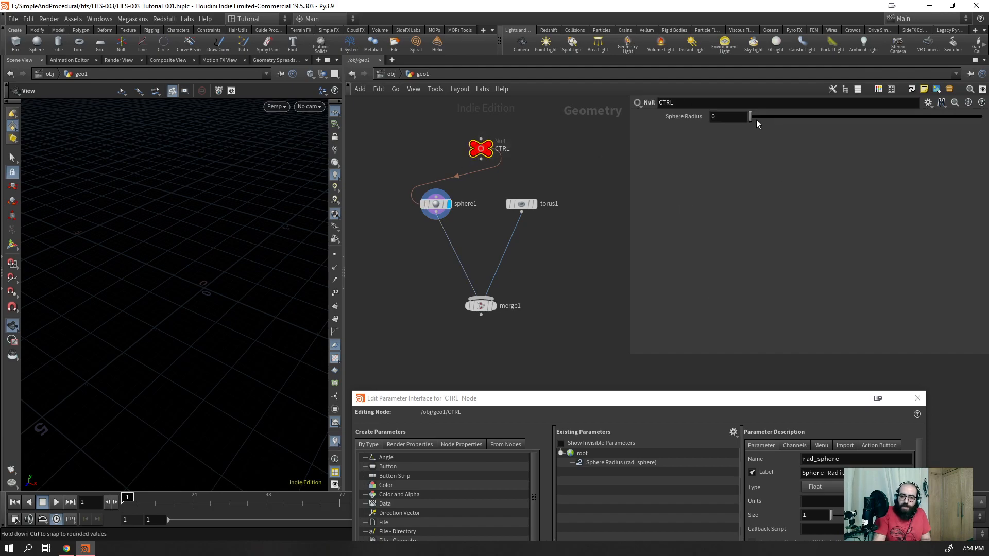
left_click(436, 204)
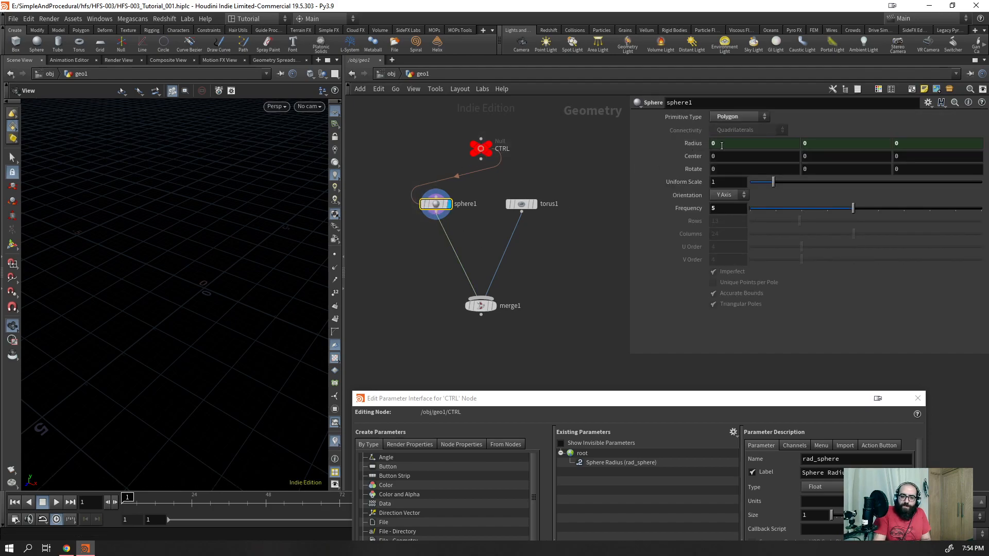
left_click_drag(519, 176, 437, 104)
left_click_drag(751, 116, 765, 152)
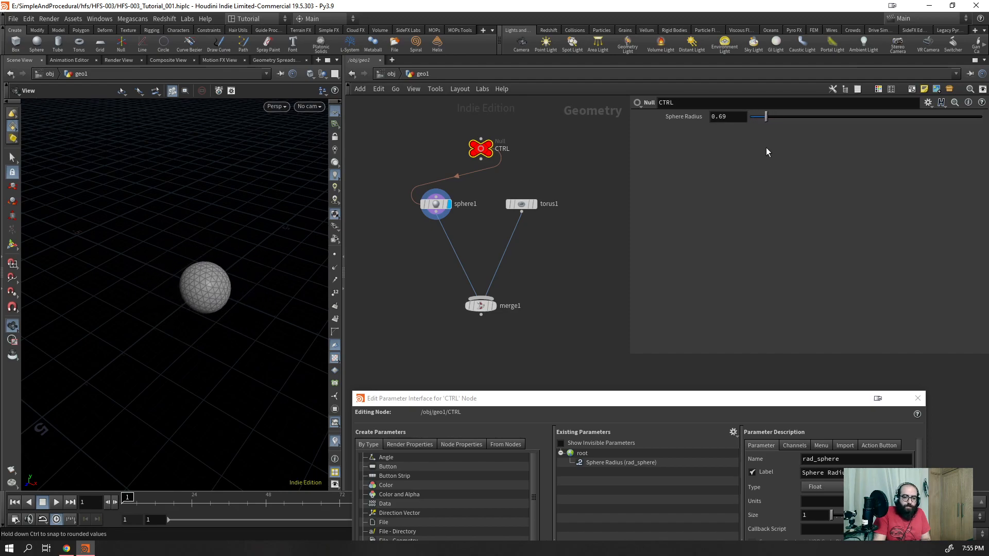
left_click(728, 117)
type("0.5")
key("Return")
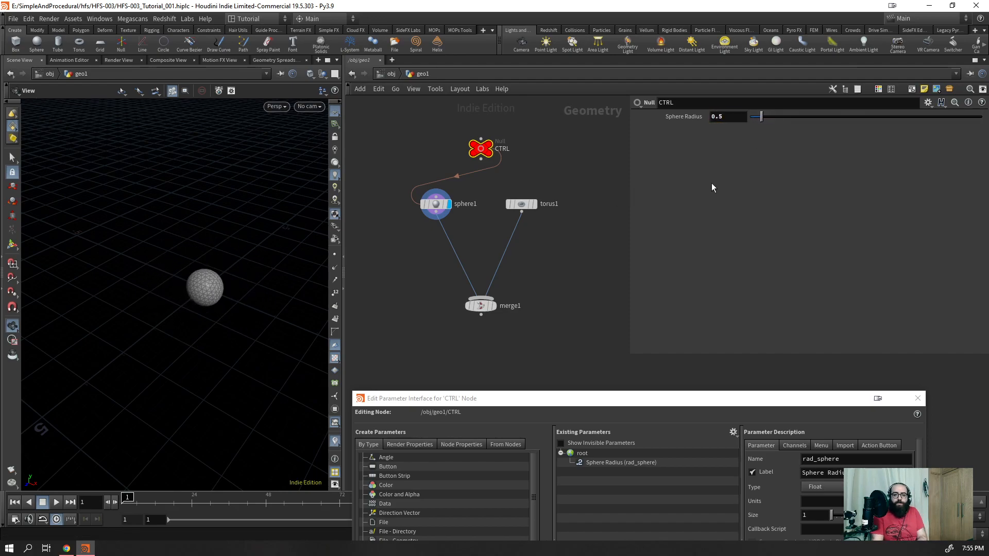
- Enable a range of 0.01 to 2 for the Sphere Radius parameter in the interface editor and apply it
left_click_drag(671, 394, 466, 98)
left_click(413, 167)
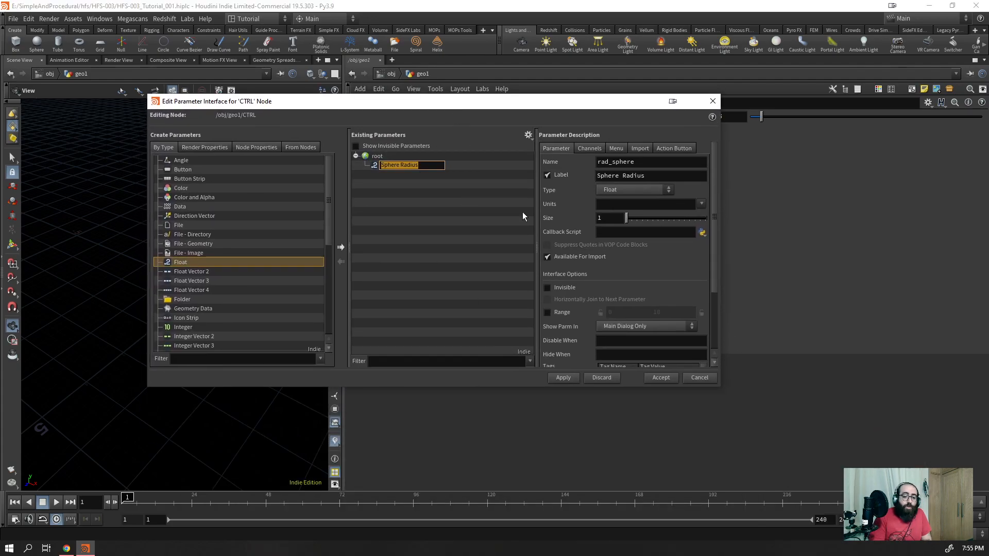
scroll(629, 295, "down", 3)
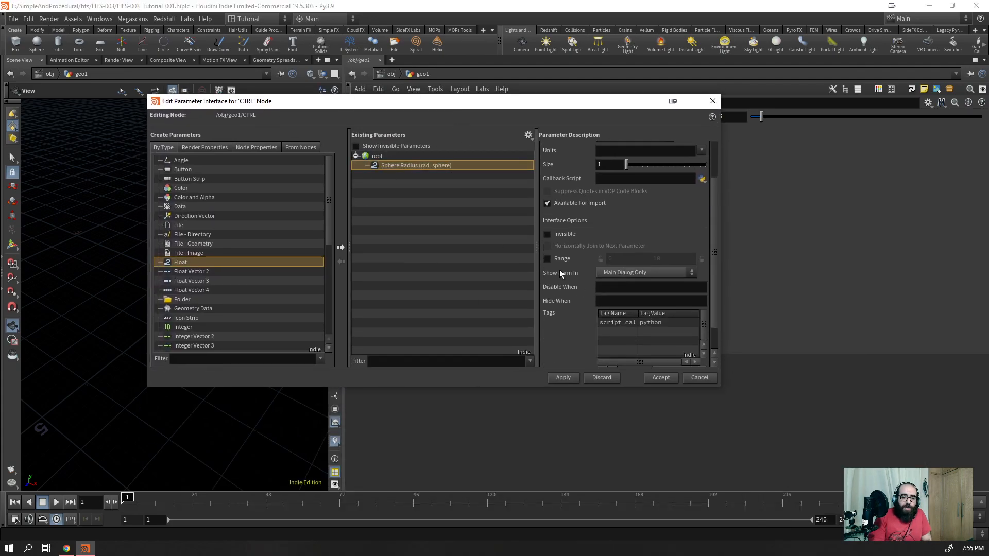
left_click(547, 259)
double_click(676, 259)
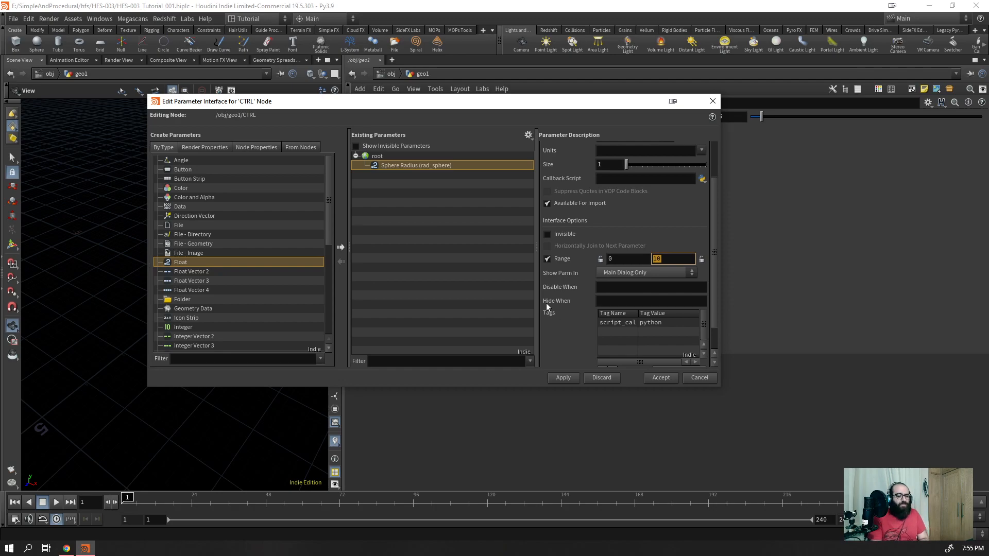
type("2")
key("Return")
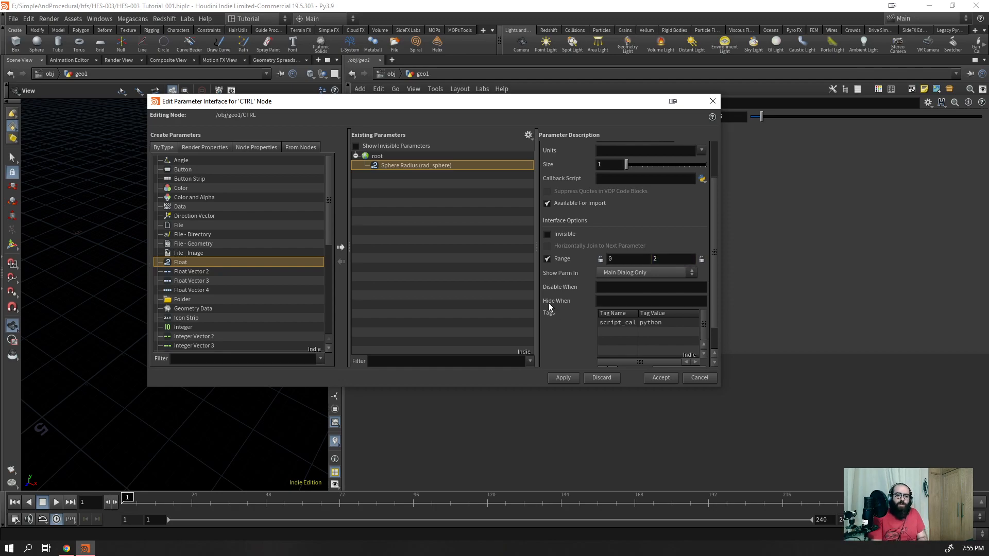
left_click(563, 378)
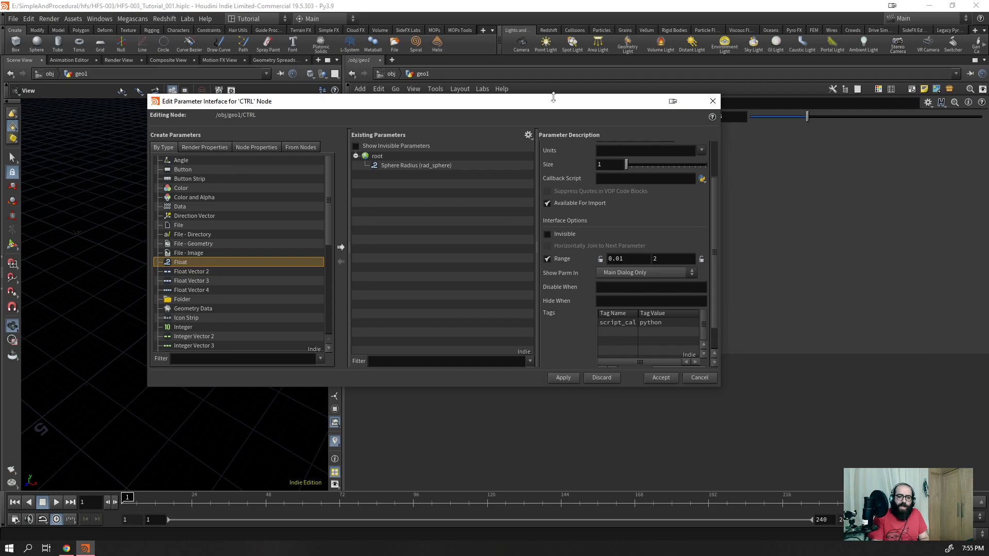
- Try CTRL's Sphere Radius at the 0.01 minimum, inspect the sphere up close, and undo the radius change
left_click_drag(555, 101, 626, 309)
left_click_drag(802, 126, 715, 118)
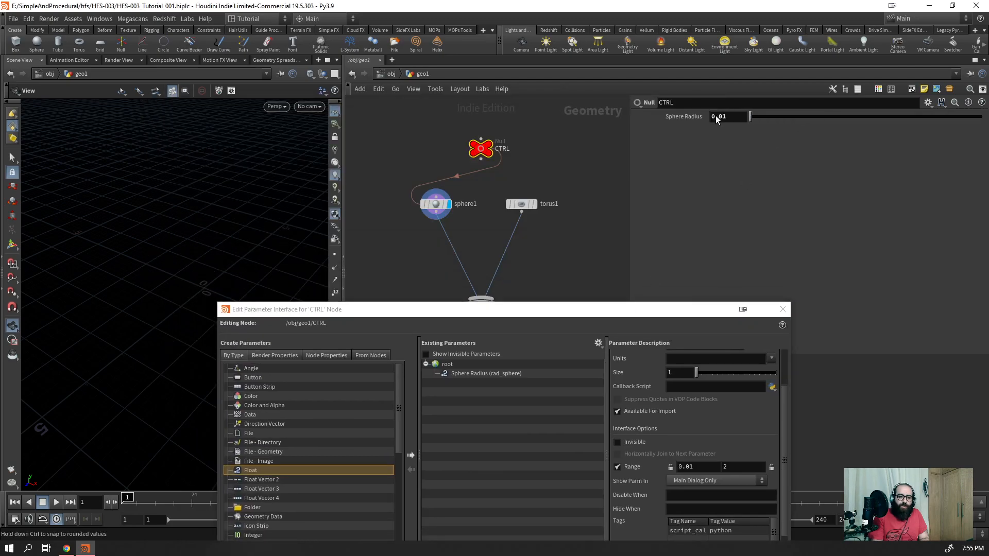
right_click_drag(204, 290, 428, 136)
right_click_drag(195, 256, 427, 124)
key("ctrl+z")
key("ctrl+z")
- Lock both ends of the Sphere Radius range, try a negative radius on CTRL, and apply the interface change
left_click_drag(577, 309, 573, 110)
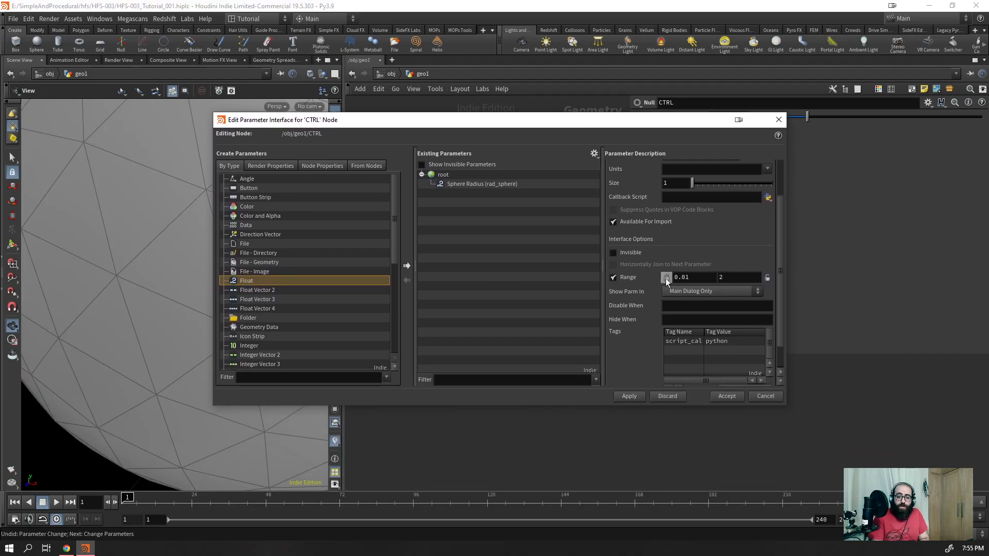
left_click(768, 277)
left_click_drag(682, 121, 730, 262)
left_click_drag(799, 118, 691, 126)
left_click(729, 119)
scroll(732, 119, "down", 3)
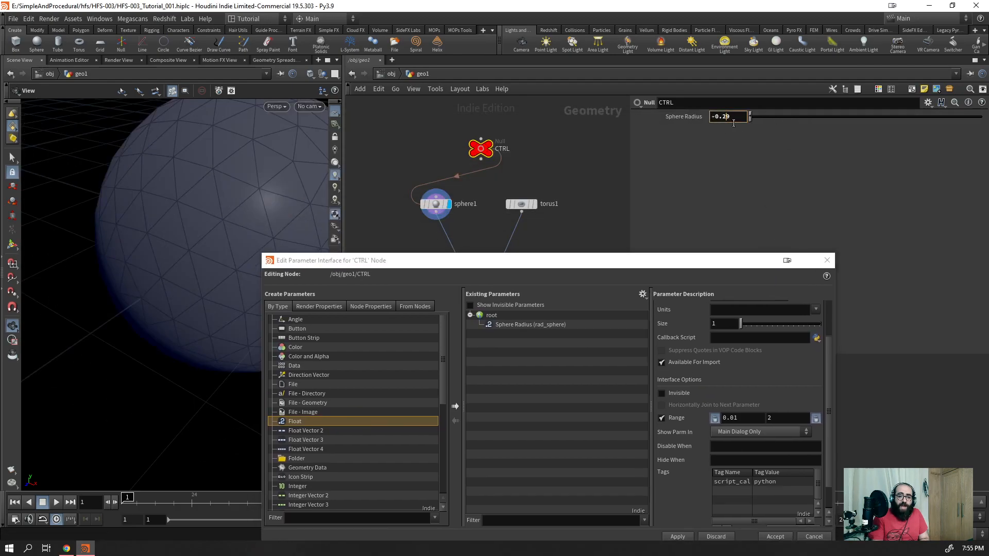
left_click(759, 162)
left_click_drag(717, 256, 684, 261)
left_click(659, 431)
- Test the locked range by lowering Sphere Radius to 0.01, raising it to 2, and entering 5
middle_click_drag(736, 116, 197, 108)
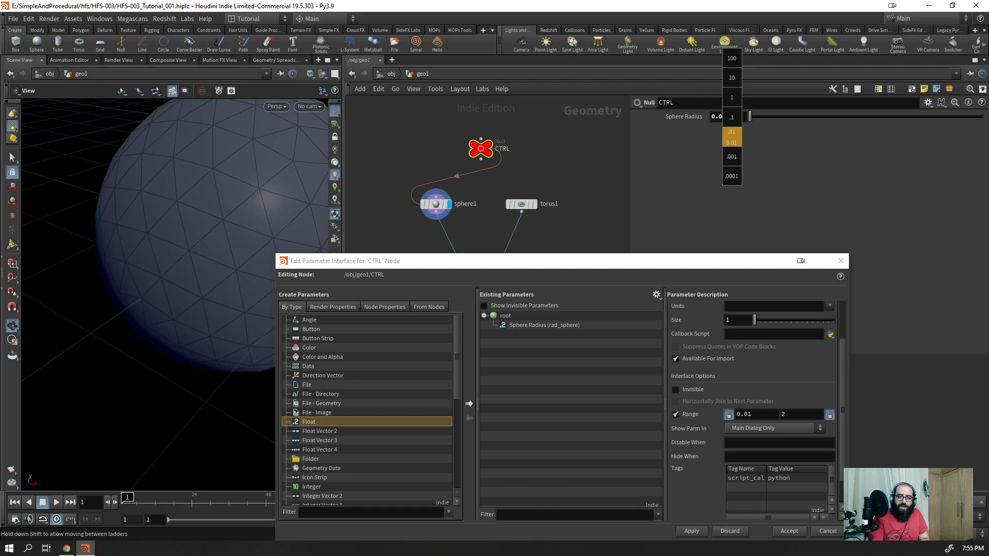
middle_click_drag(732, 137, 732, 136)
left_click(732, 115)
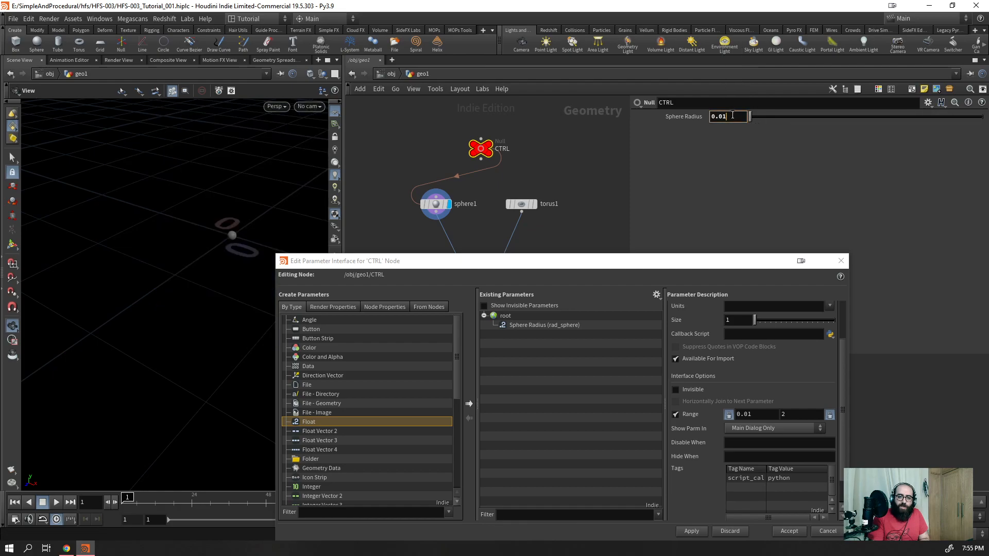
double_click(737, 123)
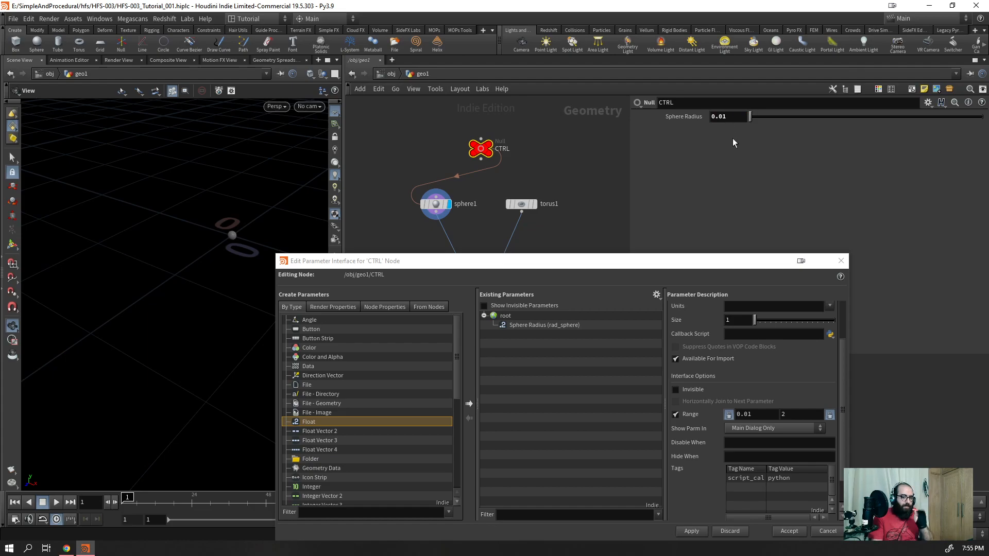
left_click_drag(766, 115, 981, 122)
scroll(149, 186, "down", 10)
scroll(150, 187, "down", 2)
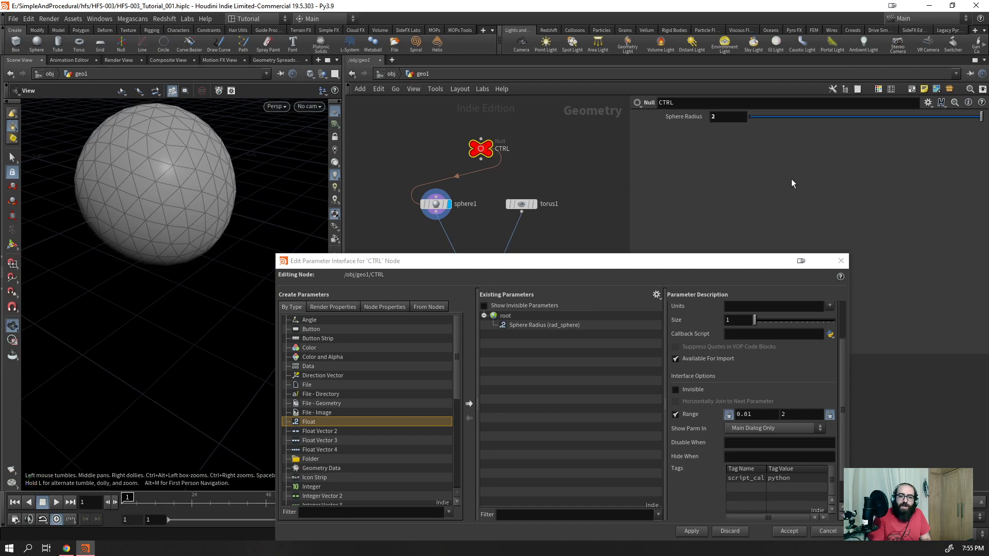
left_click(729, 114)
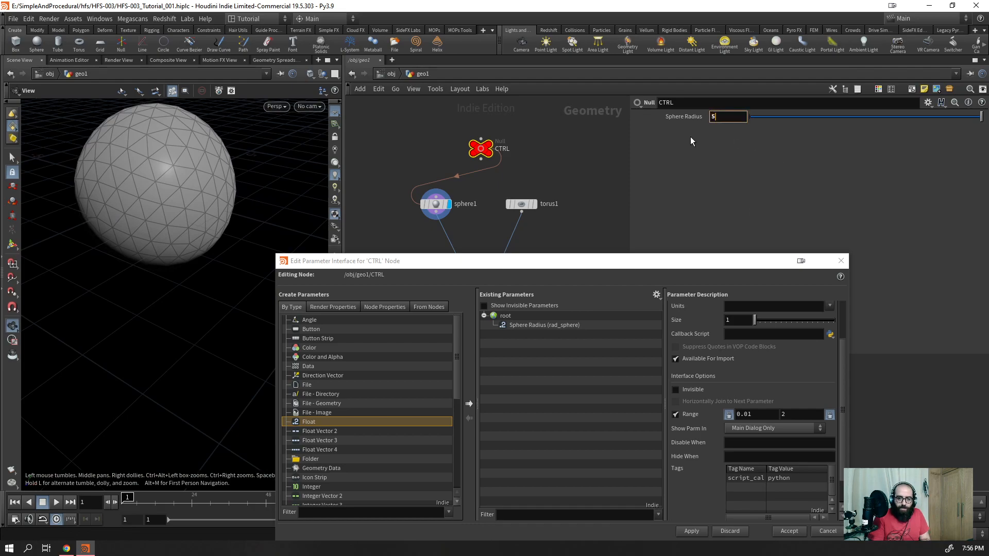
- Unlock both ends of the Sphere Radius range, set its minimum to 0.1, and apply the change
left_click_drag(740, 265, 746, 171)
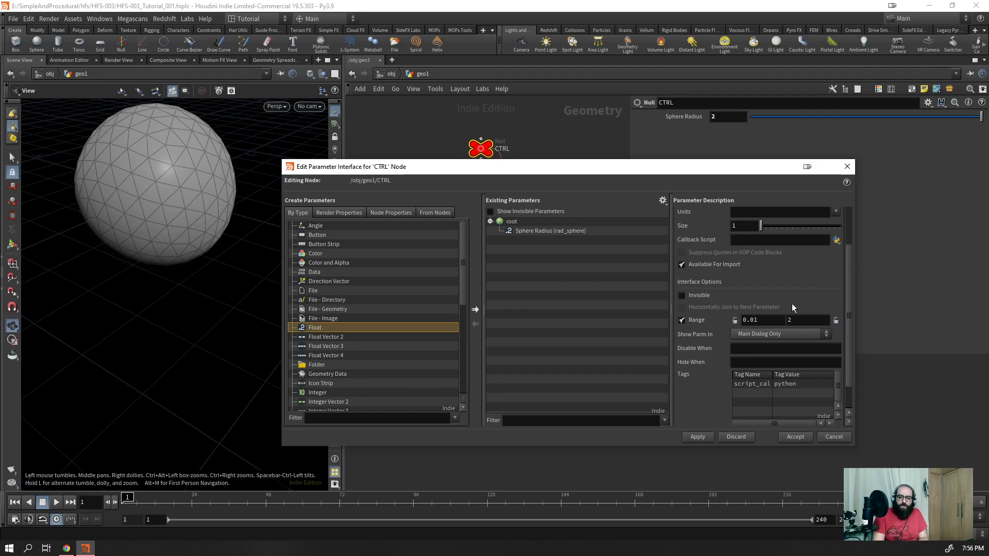
left_click_drag(894, 119, 567, 137)
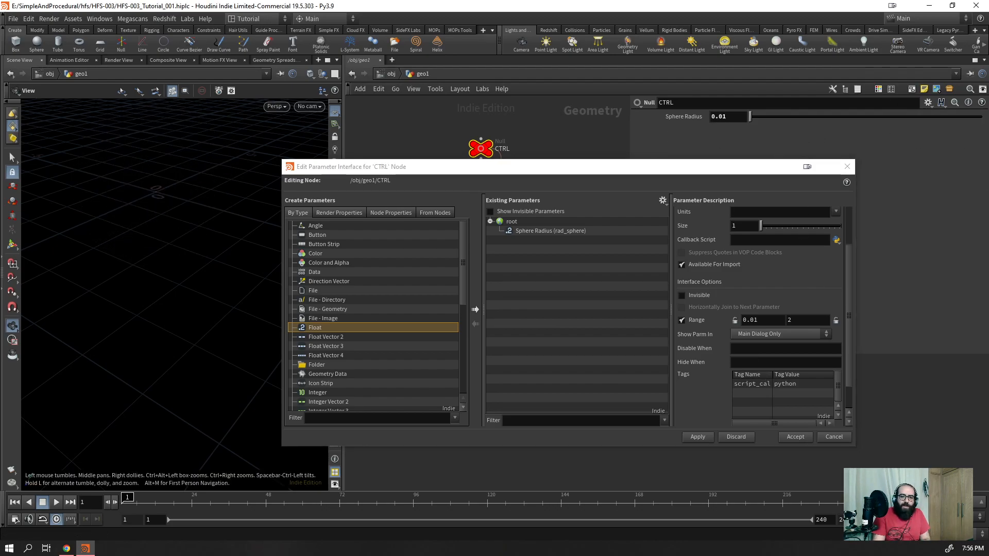
double_click(756, 320)
type("0.1")
key("Return")
left_click(698, 436)
- Try Sphere Radius at the 0.1 minimum and at negative values down to -1.5 while inspecting the sphere
left_click_drag(752, 117, 491, 161)
right_click_drag(180, 192, 272, 148)
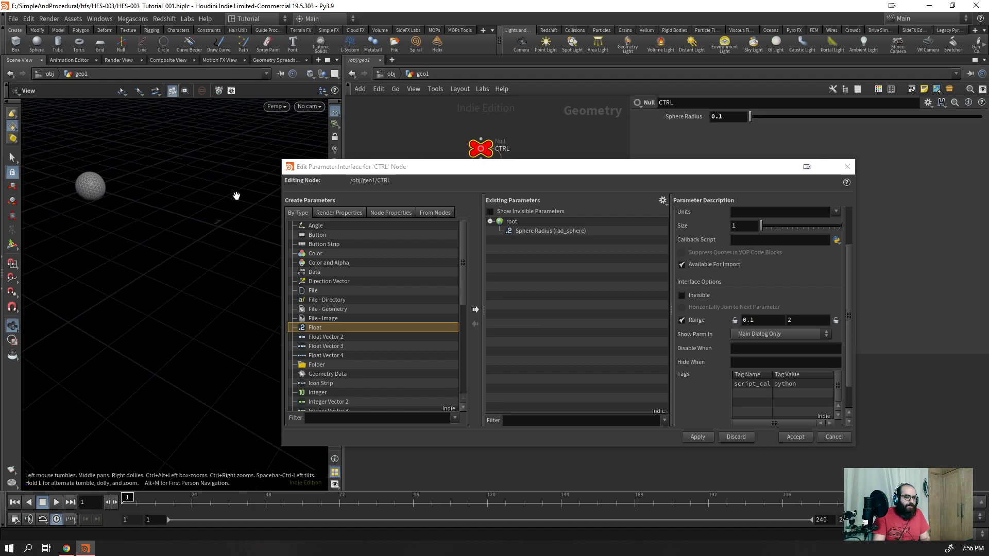
left_click(728, 117)
type("-0.7")
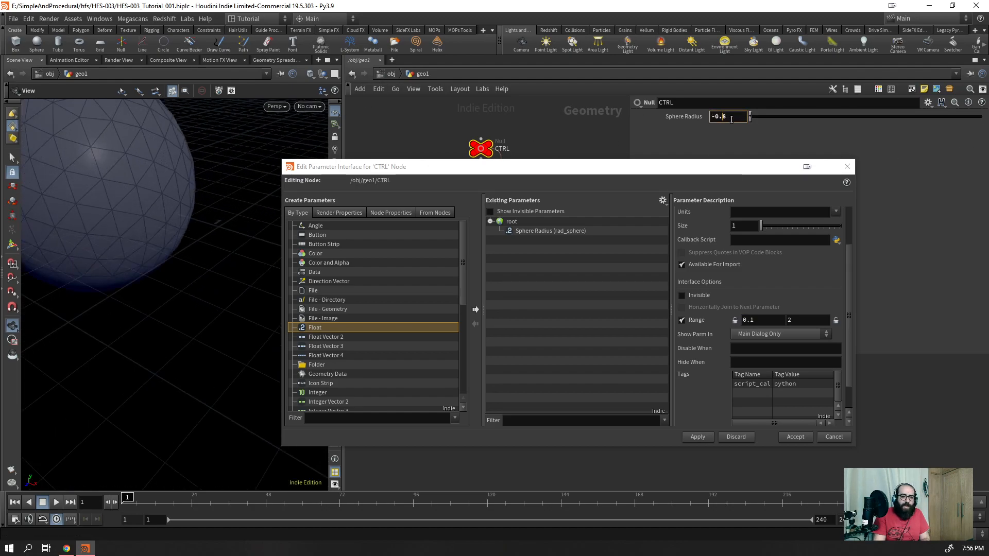
scroll(731, 120, "down", 8)
right_click_drag(206, 226, 95, 381)
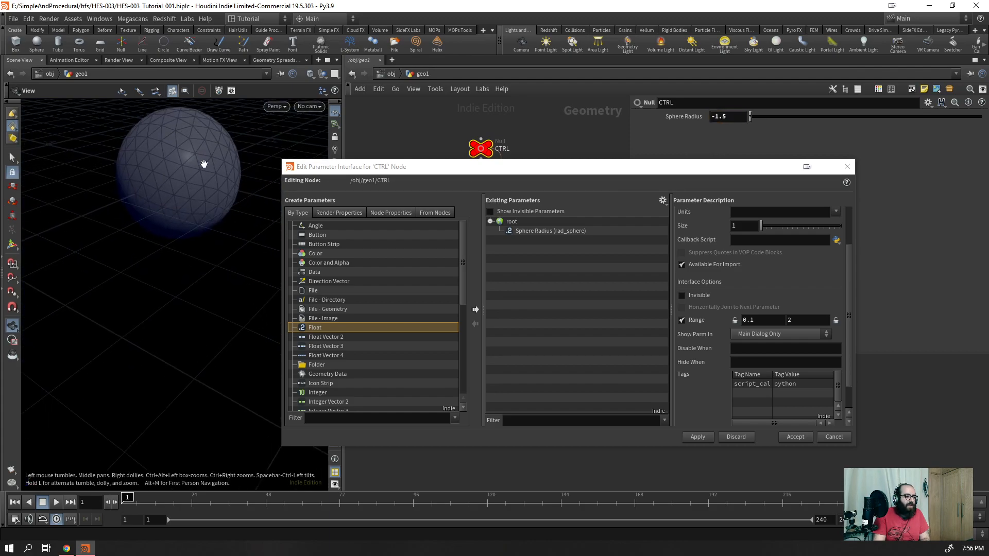
- Revert CTRL's Sphere Radius to its default value
left_click(730, 117)
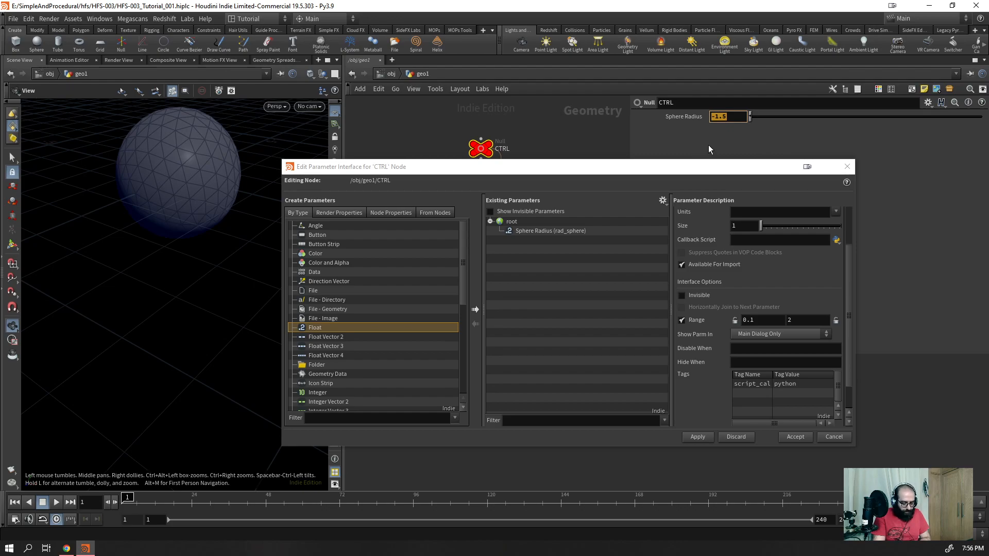
left_click(687, 118)
middle_click(687, 117, "ctrl")
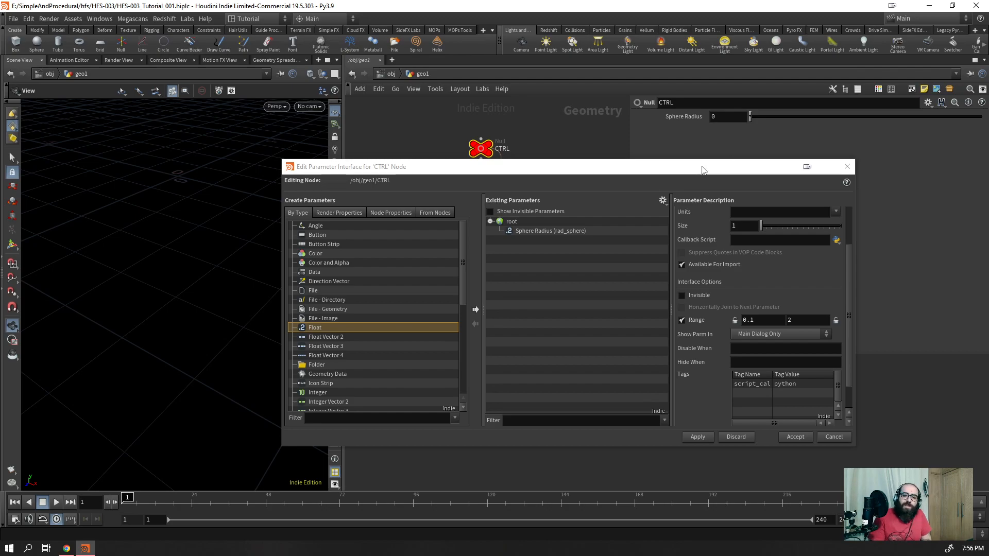
- Set the default value of CTRL's Sphere Radius parameter to 0.5 and apply the change
left_click(507, 233)
scroll(777, 334, "up", 3)
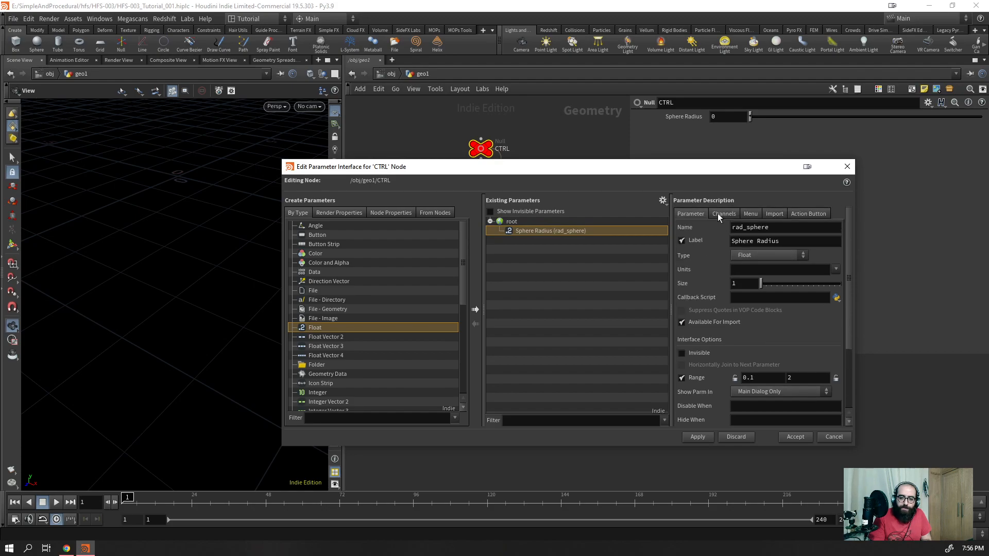
left_click(720, 213)
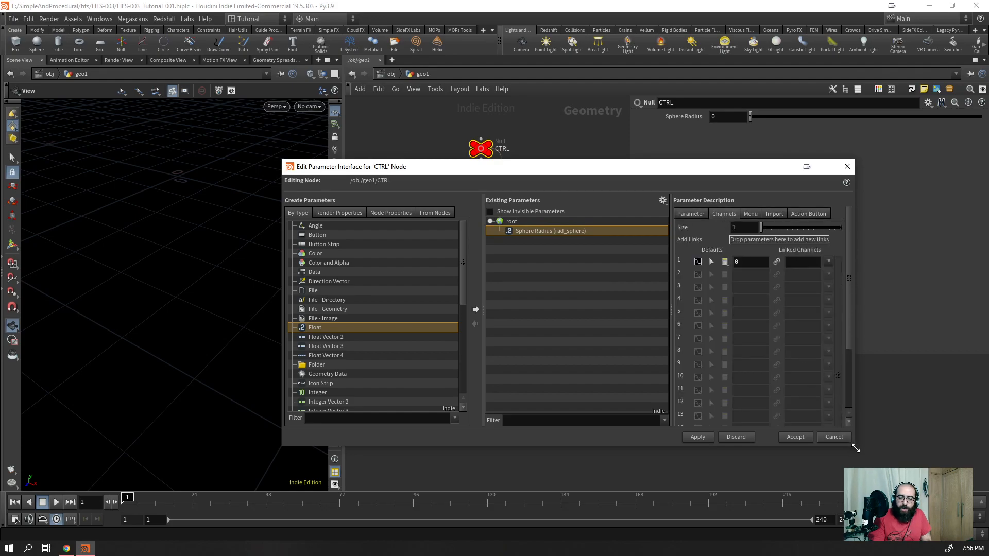
left_click_drag(852, 449, 884, 525)
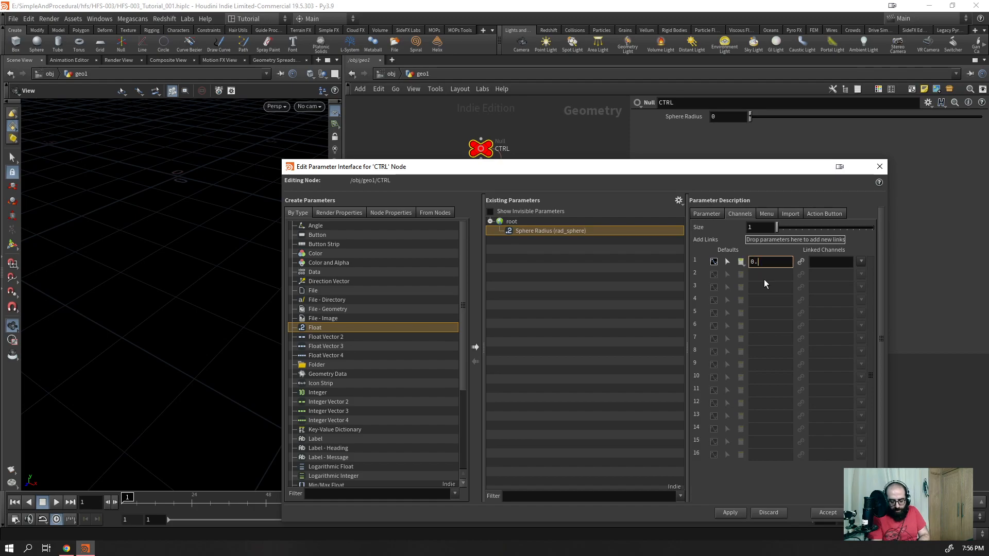
type("5")
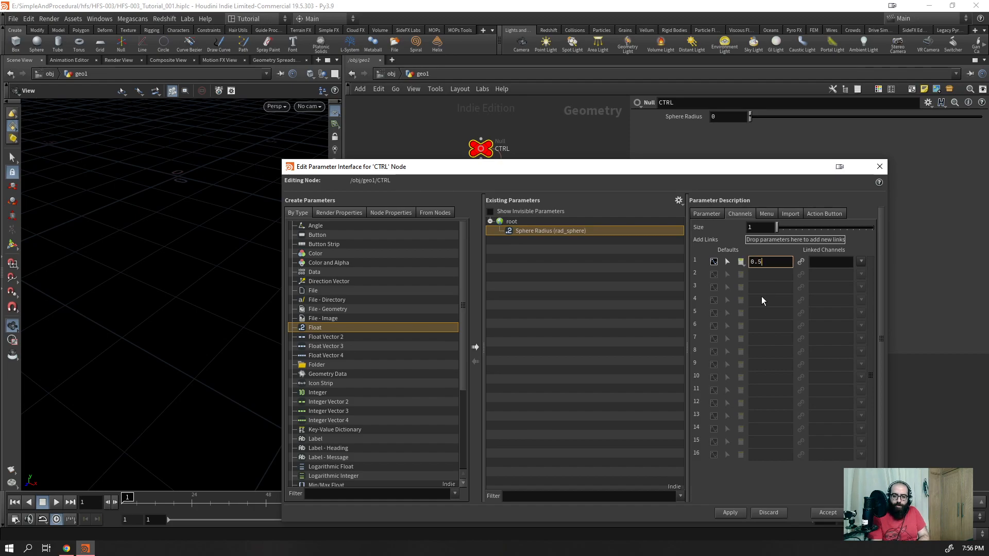
left_click(729, 513)
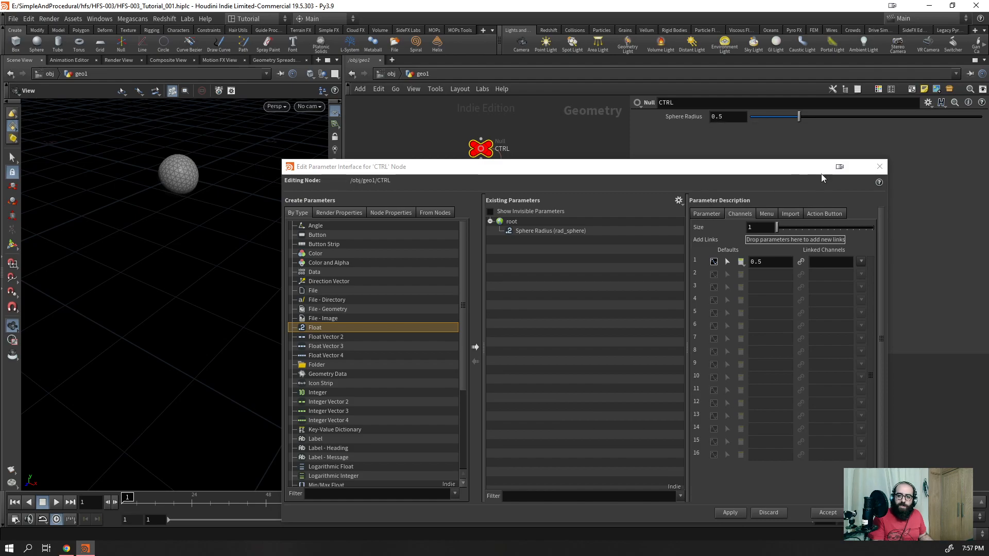
- Try a different Sphere Radius on CTRL and undo the change
left_click_drag(714, 163, 715, 308)
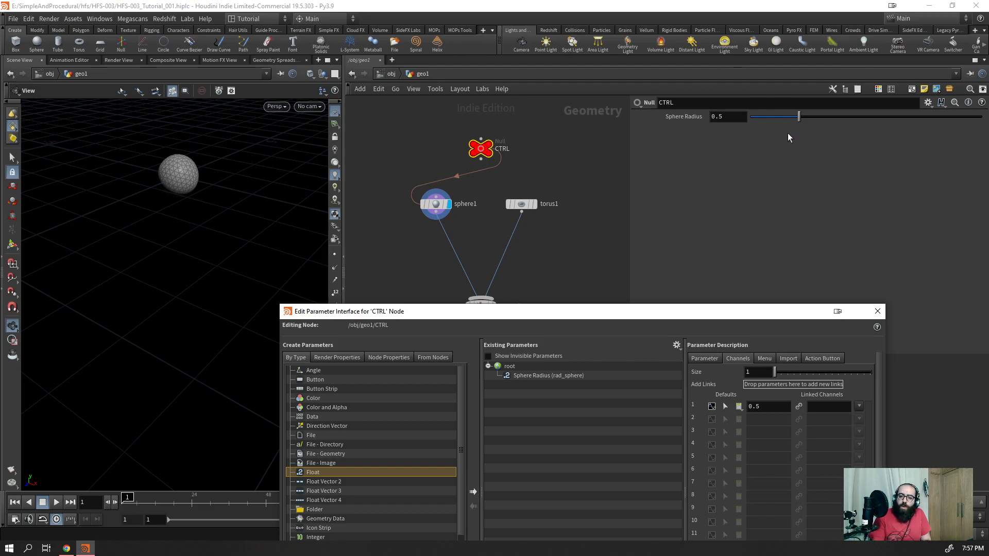
mouse_move(781, 117)
left_mouse_down()
mouse_move(710, 120)
mouse_move(903, 116)
mouse_move(778, 116)
left_mouse_up()
key("ctrl+z")
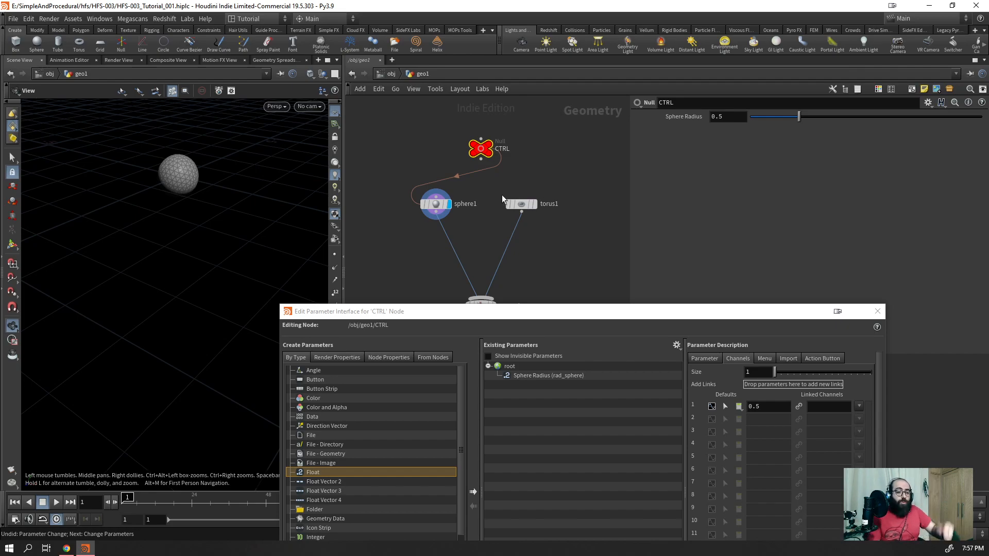
- Check torus1's Radius fields and add a Float Vector 2 parameter under Sphere Radius in CTRL's parameter interface
left_click_drag(567, 184, 526, 221)
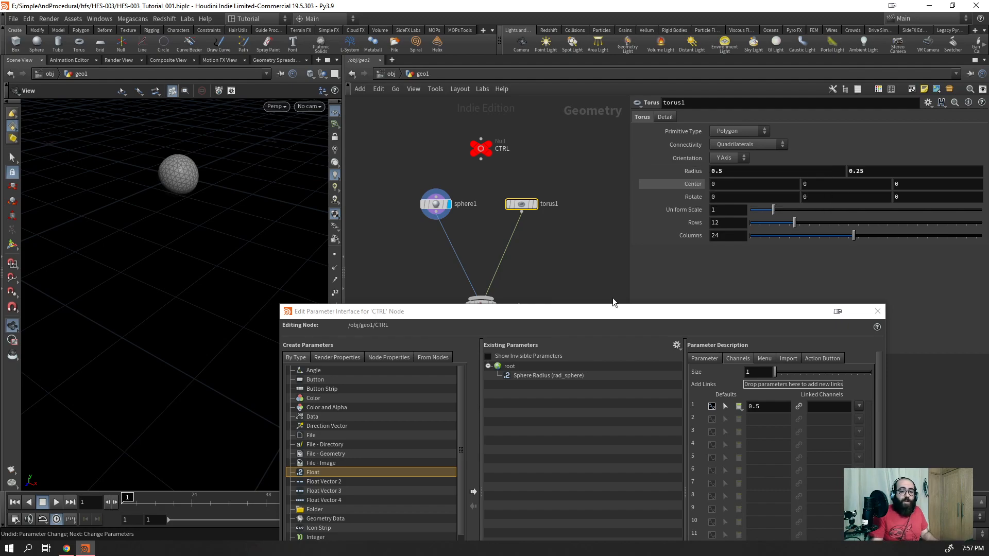
left_click_drag(587, 313, 641, 103)
left_click(826, 176)
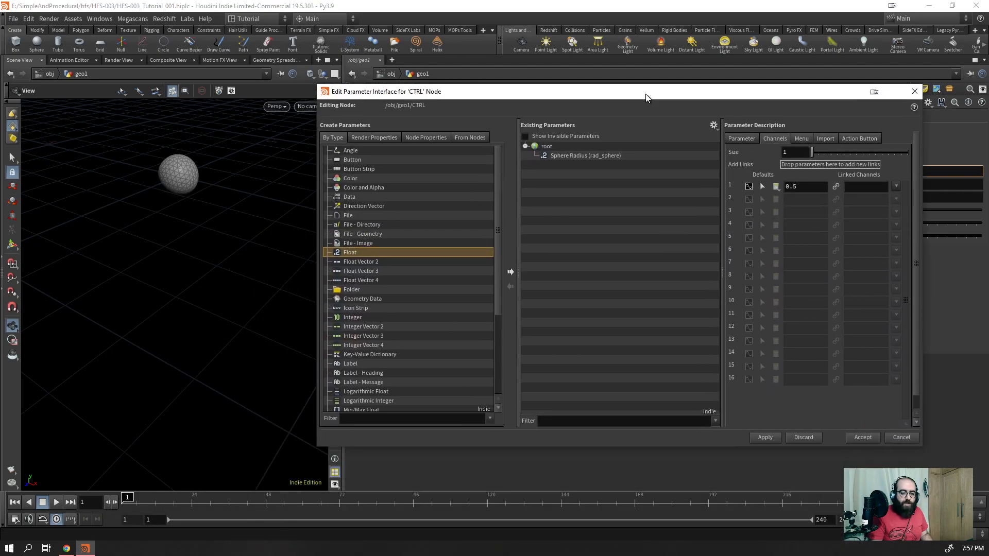
left_click(339, 268)
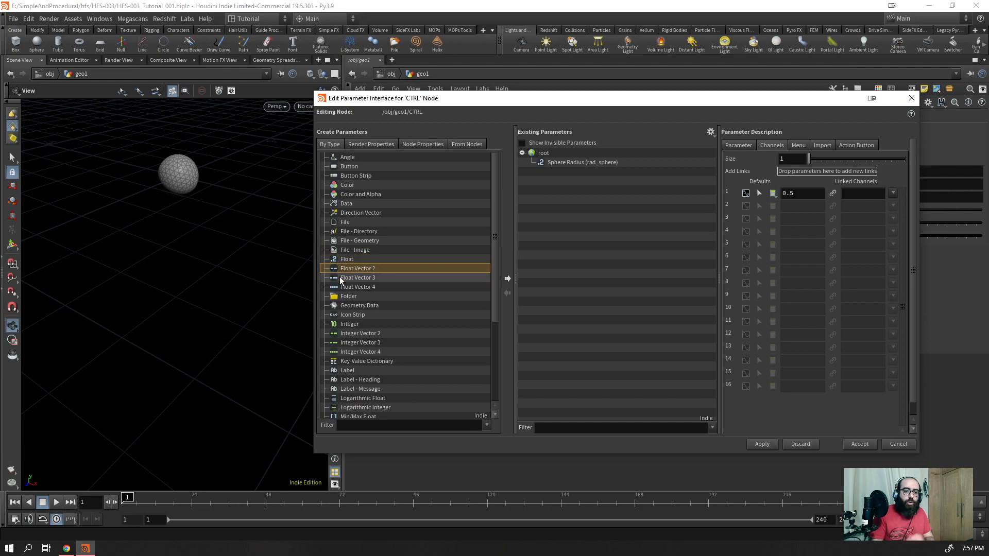
left_click_drag(598, 98, 567, 89)
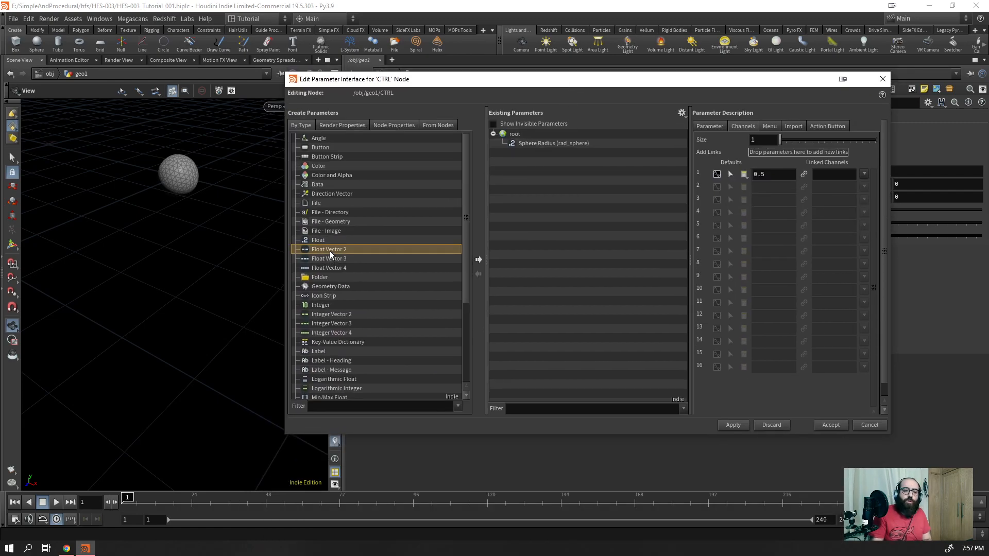
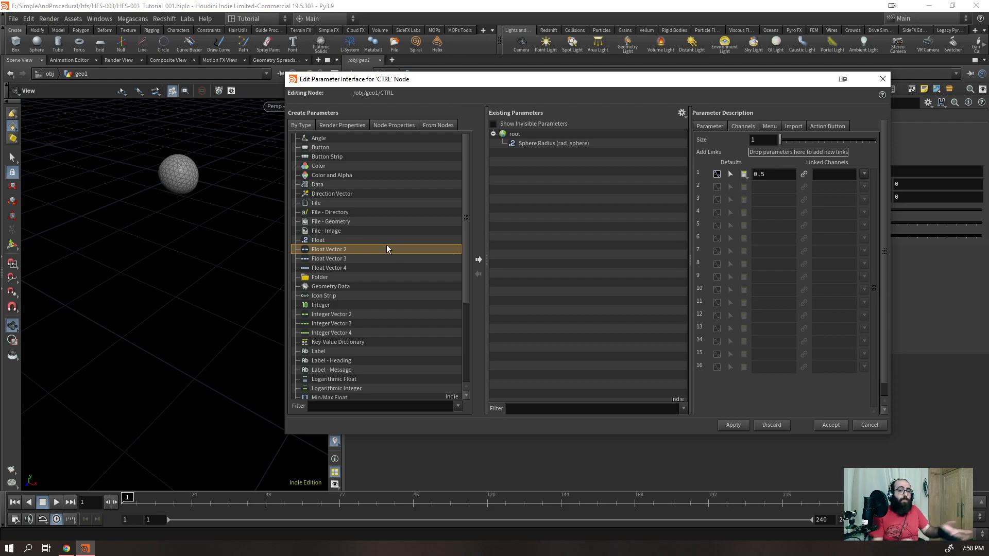
left_click_drag(575, 85, 481, 390)
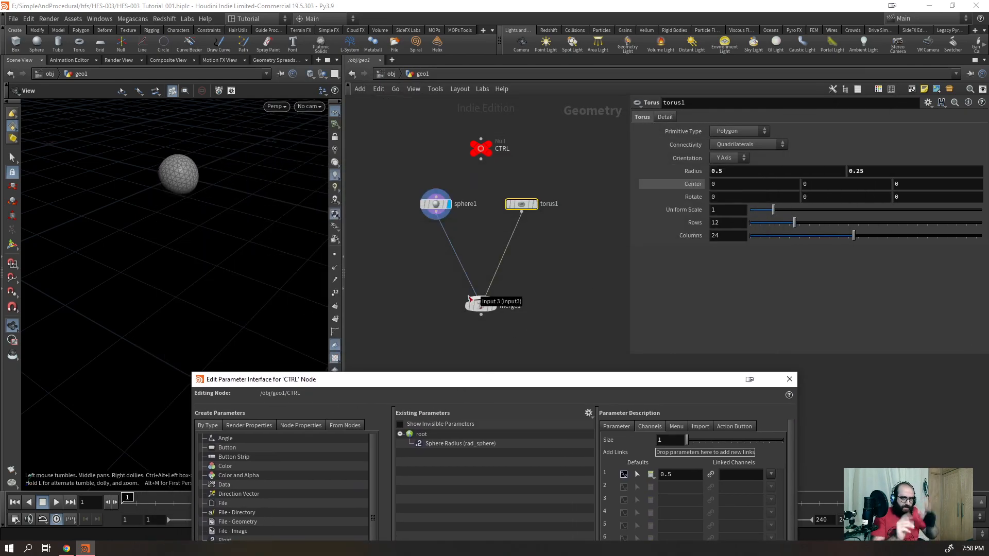
left_click_drag(487, 381, 437, 138)
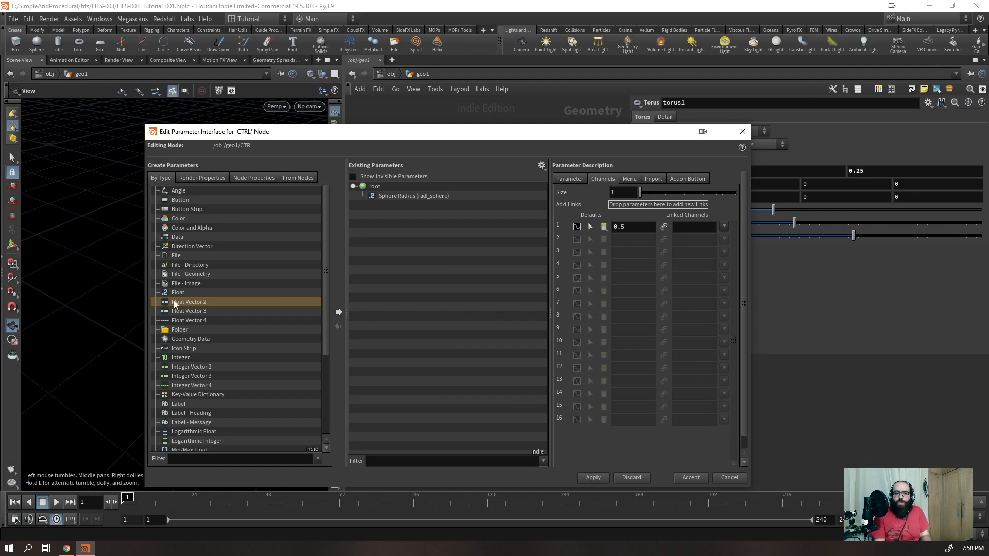
left_click(340, 312)
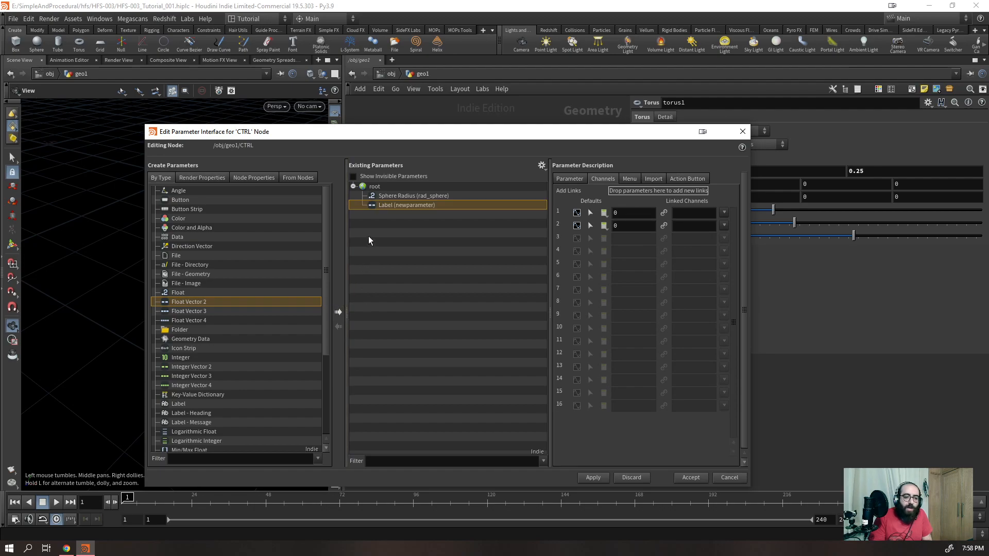
key("Delete")
left_click_drag(196, 305, 405, 241)
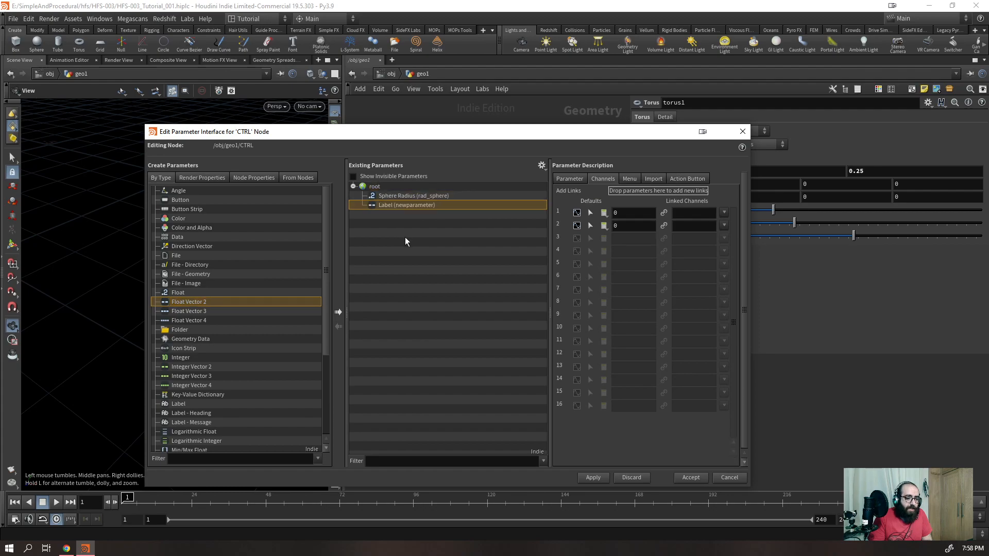
- Name the new Float Vector 2 parameter rad_torus and label it Torus Radius
left_click(569, 179)
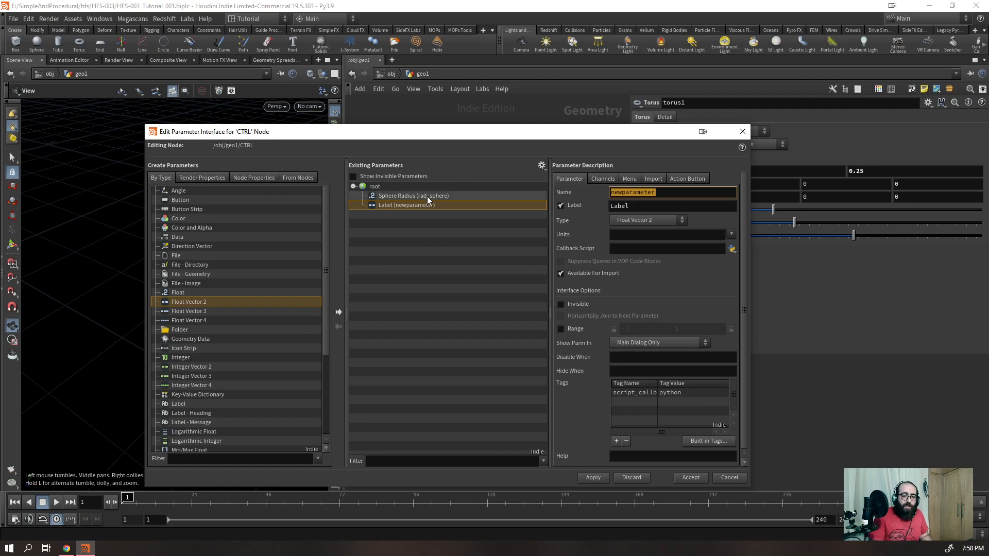
type("rad")
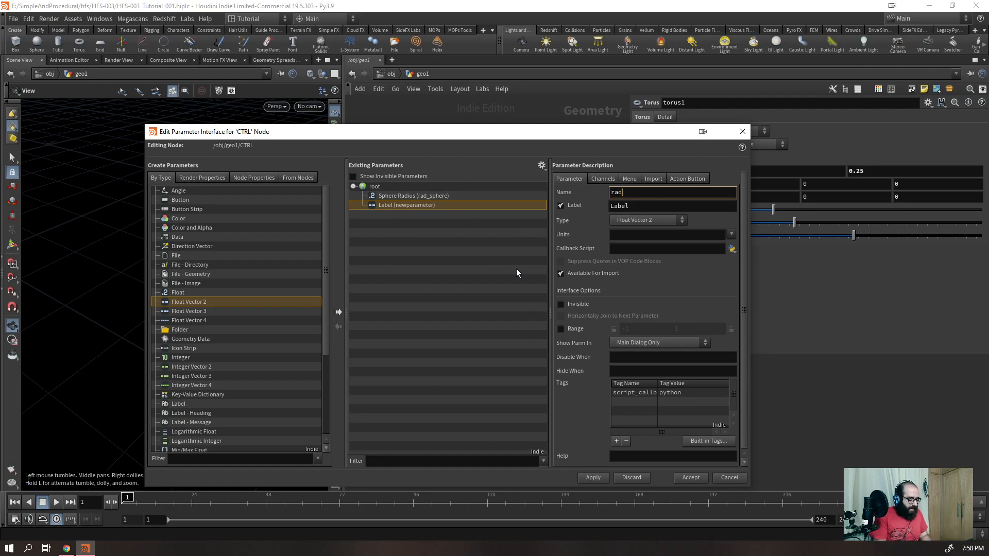
type("_torus")
key("Tab")
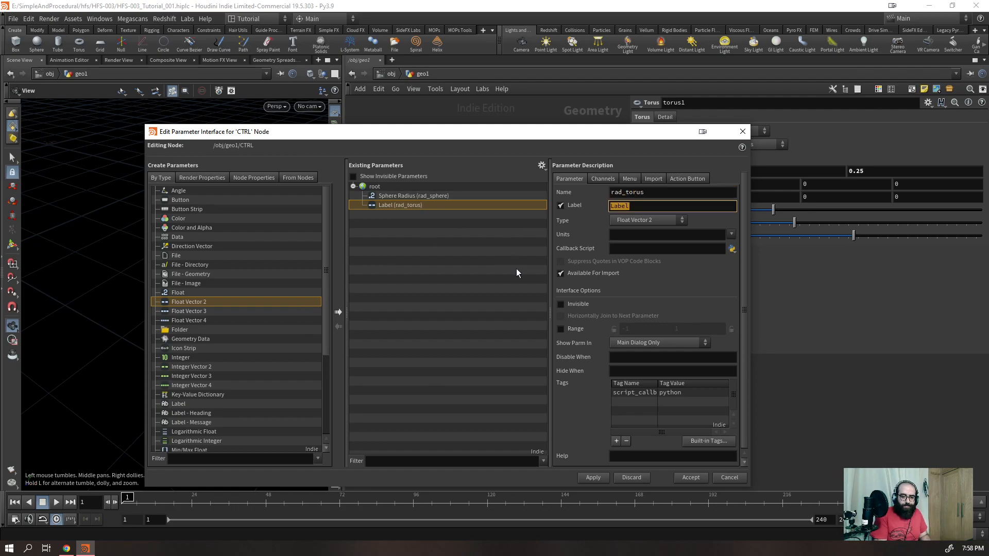
type("T")
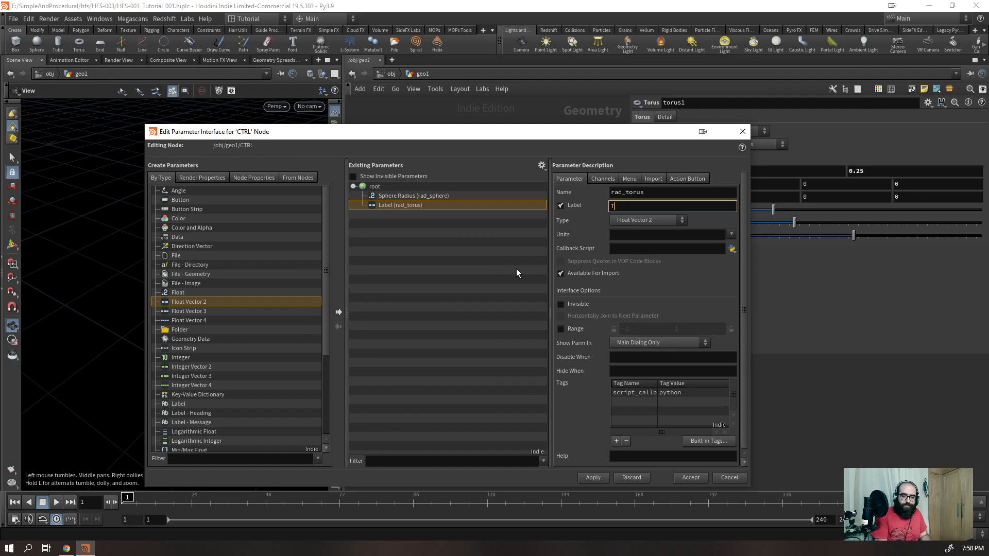
type("orus RT")
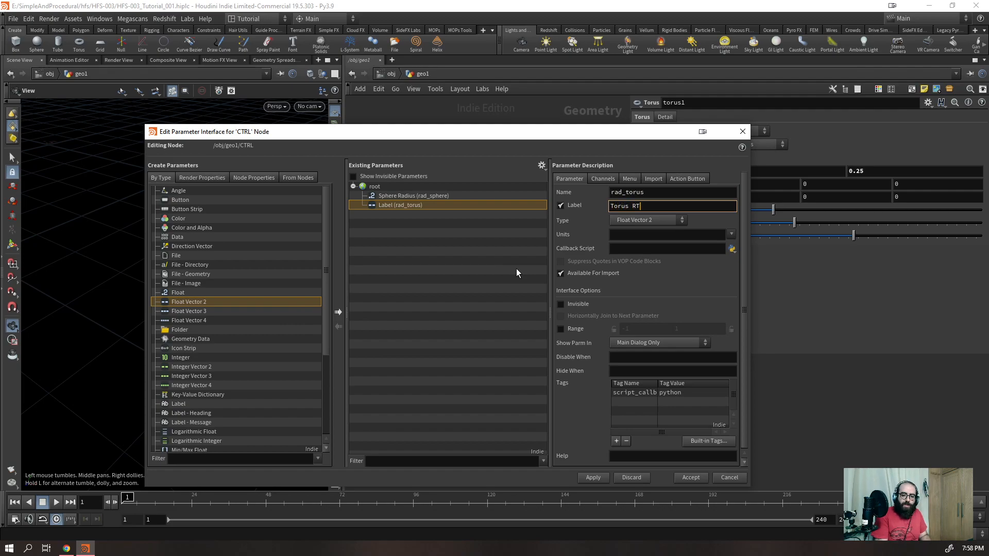
key("BackSpace")
type("ad")
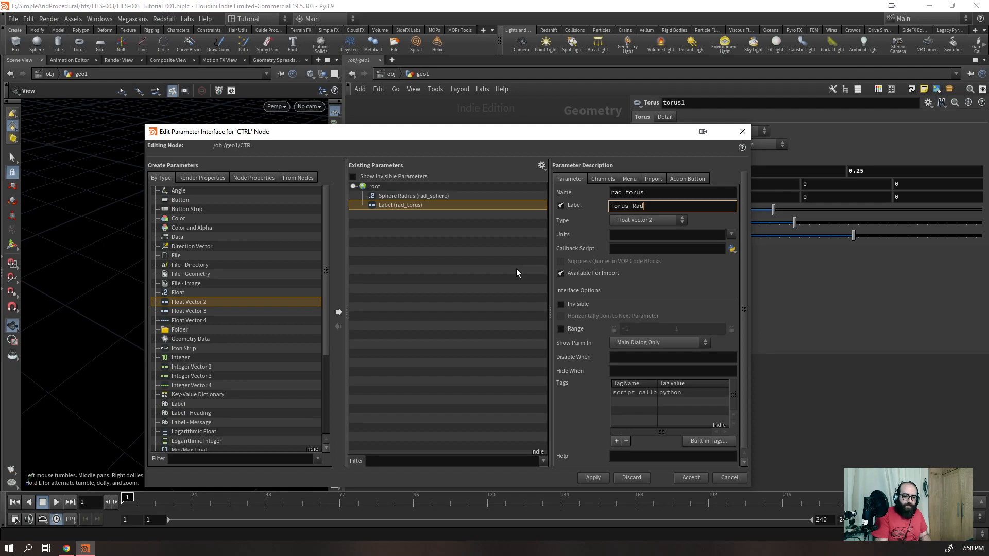
type("ius")
key("Return")
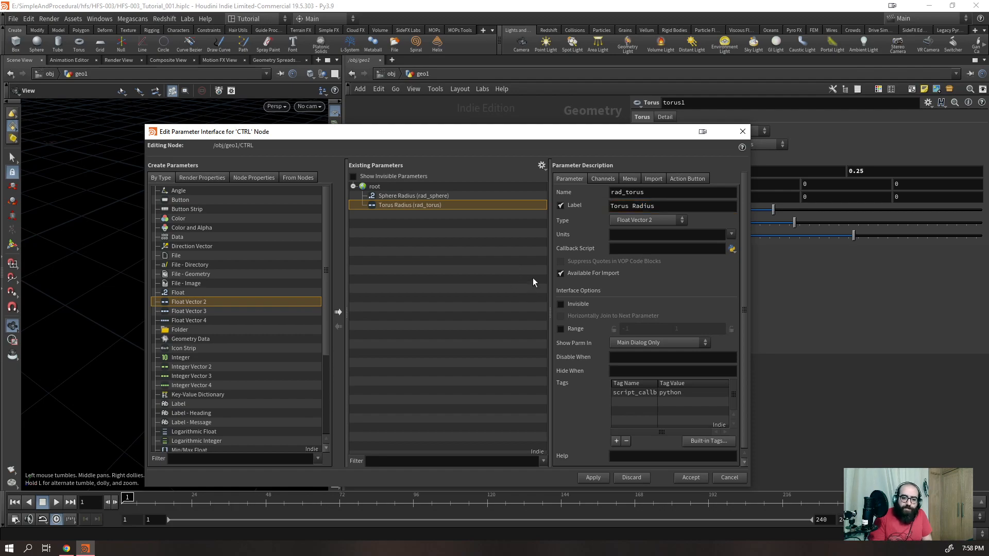
- Set the Torus Radius defaults to 0.5 and 0.25, matching torus1's radii, and apply the change
left_click_drag(361, 131, 259, 106)
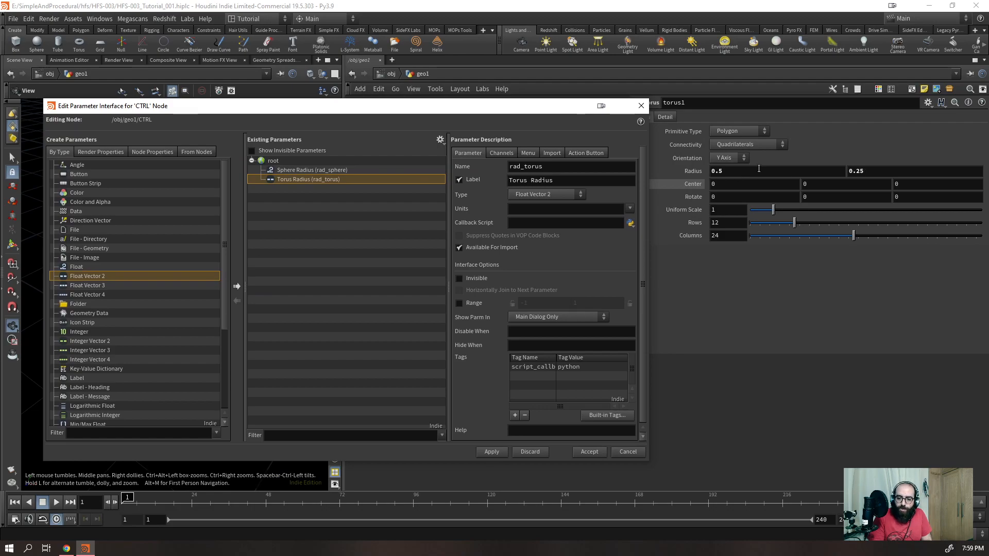
left_click_drag(477, 106, 482, 142)
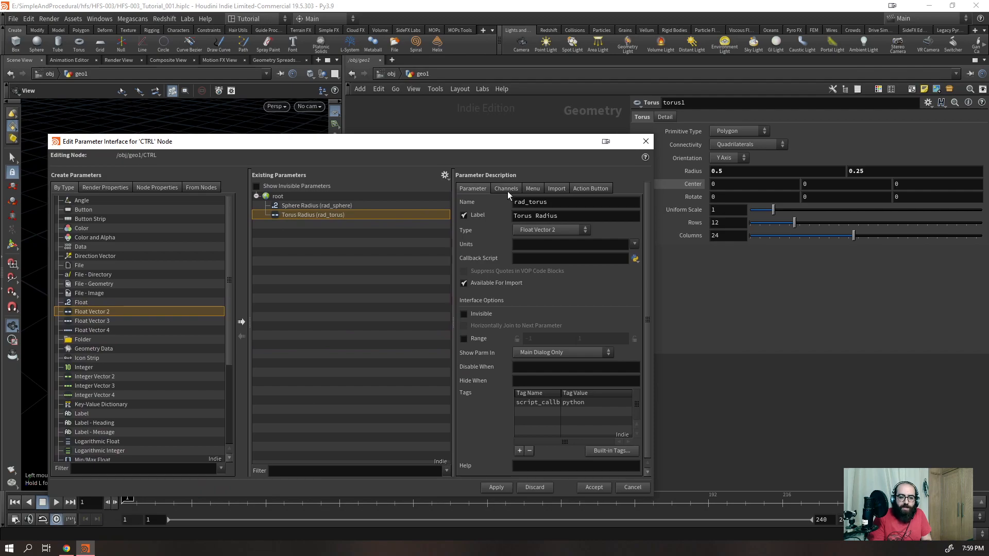
left_click(509, 194)
left_click(531, 222)
type(".5")
key("Tab")
type("0.25")
left_click(489, 487)
- Compare torus1's radii with the CTRL node's new fields and copy CTRL's whole Torus Radius parameter
left_click_drag(478, 149, 492, 457)
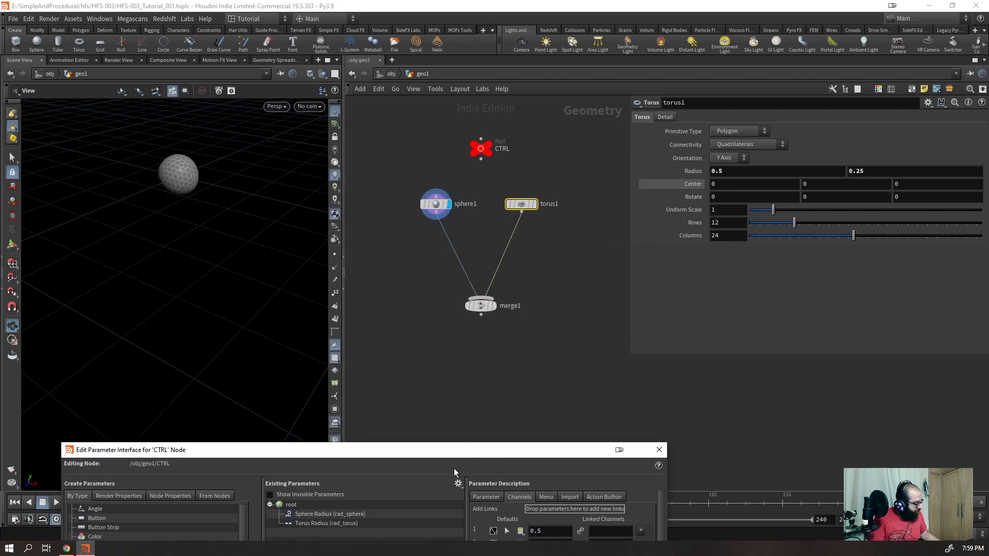
left_click_drag(553, 191, 501, 233)
left_click_drag(532, 125, 449, 172)
left_click_drag(685, 130, 512, 223)
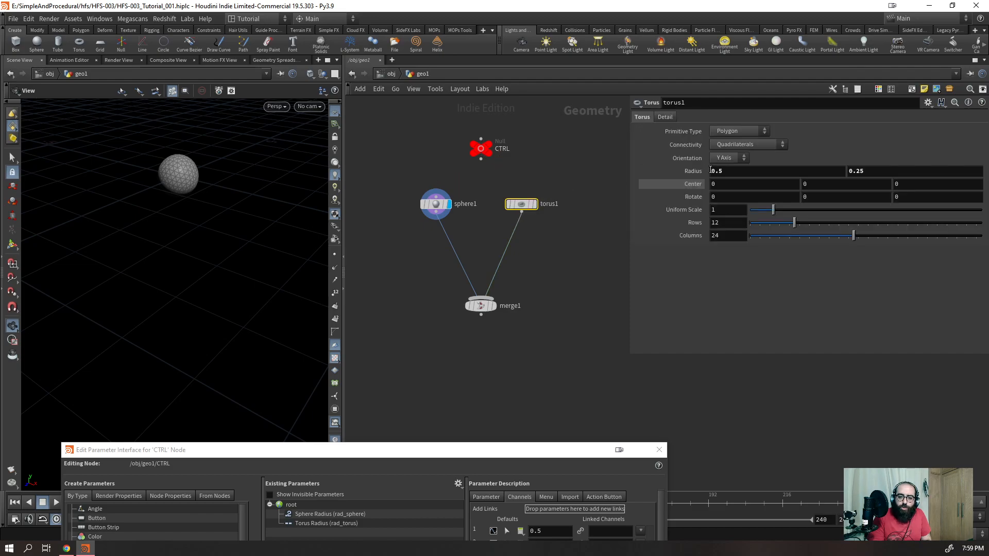
left_click_drag(538, 140, 446, 176)
right_click(689, 132)
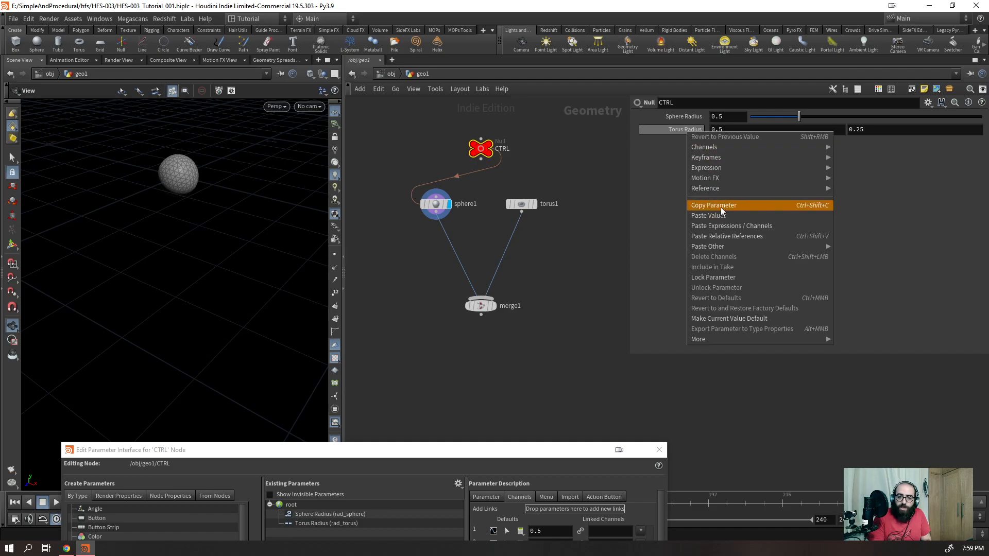
left_click(722, 206)
left_click(741, 131)
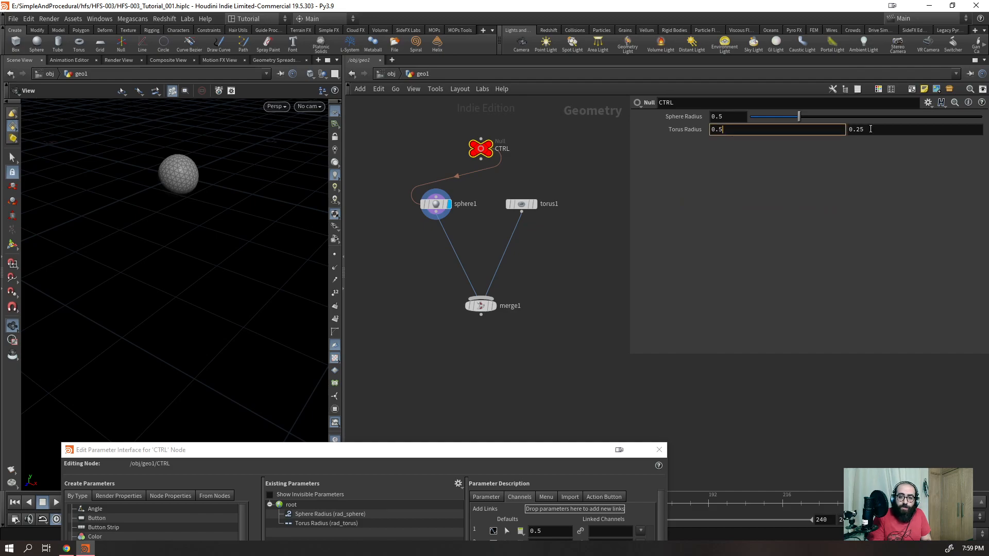
right_click(690, 131)
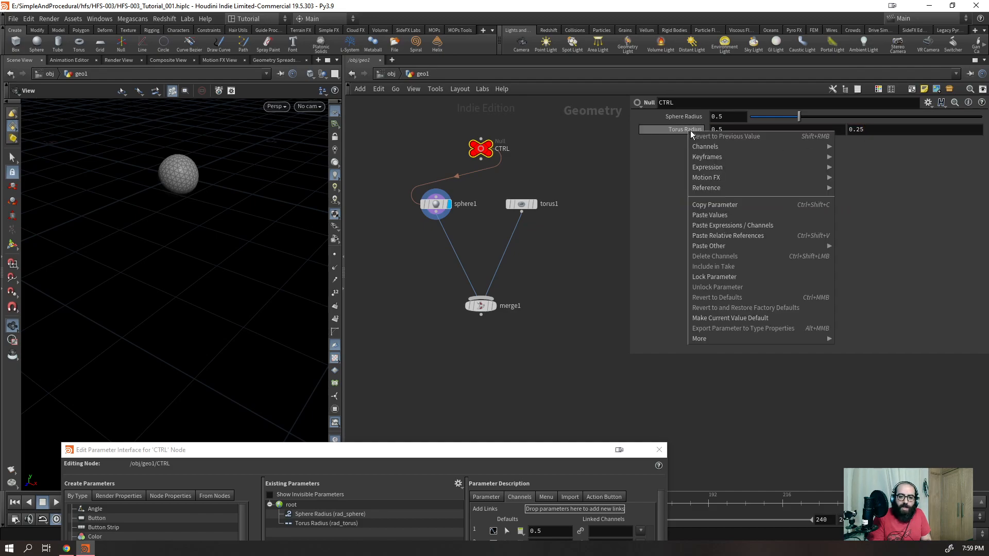
left_click(728, 209)
- Paste the copied Torus Radius as relative references into torus1's Radius
left_click_drag(569, 168, 489, 240)
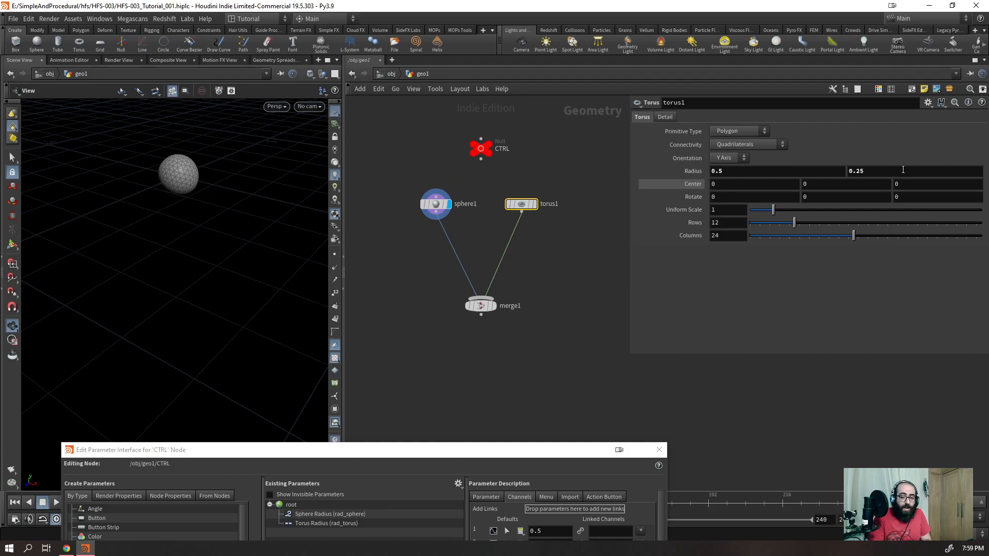
right_click(682, 171)
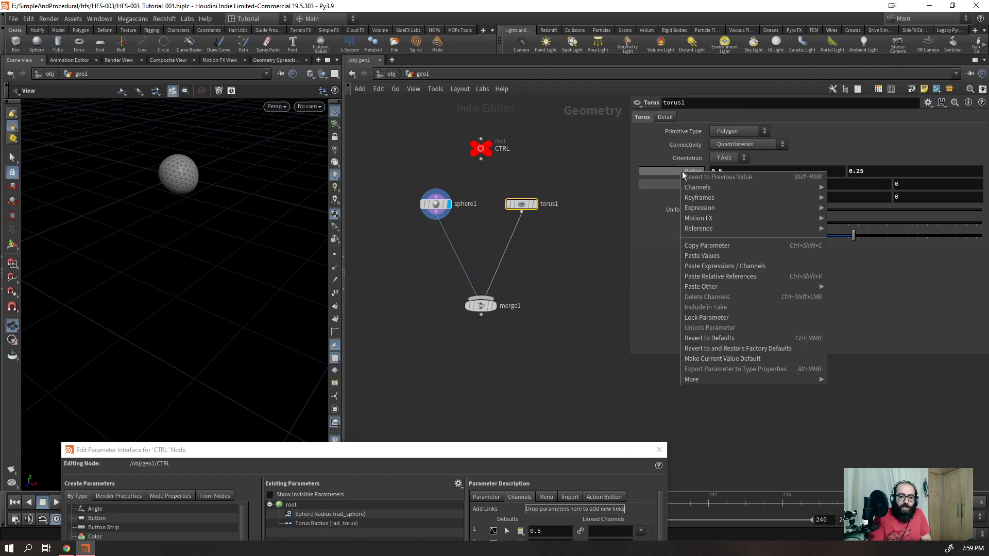
left_click(711, 274)
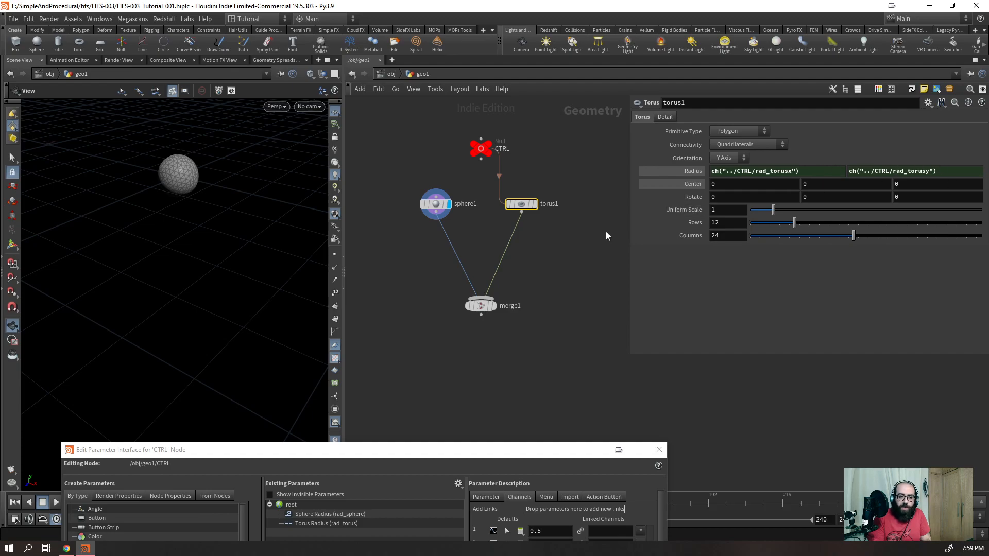
- Check sphere1's linked Radius, select the CTRL node, and save the scene
left_click_drag(454, 152, 407, 230)
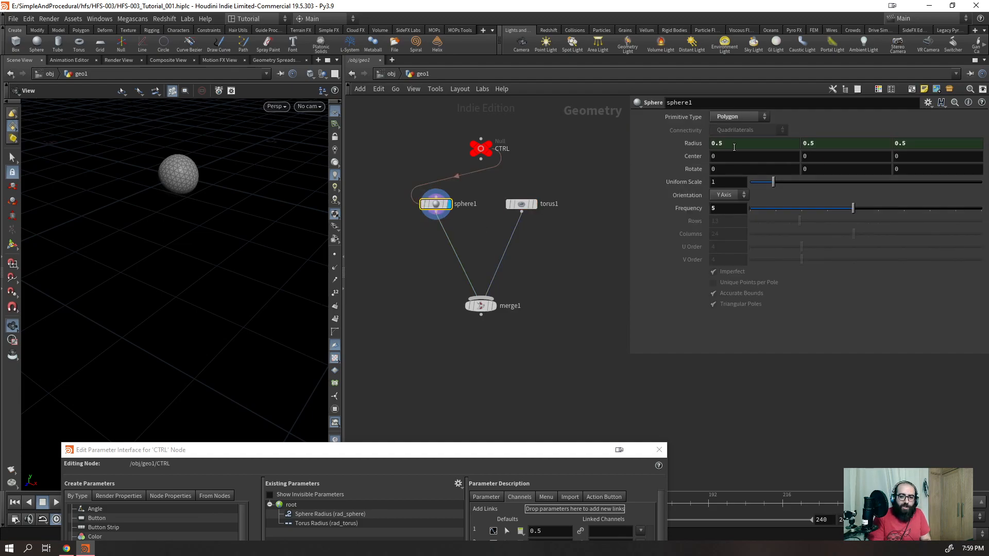
left_click_drag(529, 120, 459, 170)
key("ctrl+s")
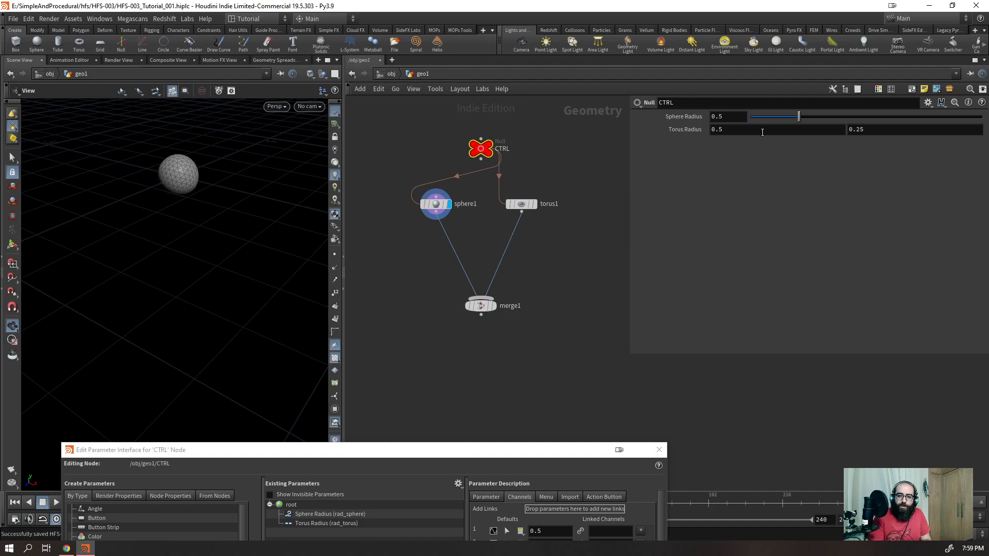
- Review the linked Radius parameters on sphere1 and torus1 against CTRL's radii, toggling torus1's Radius from expressions to values
left_click_drag(395, 155, 451, 224)
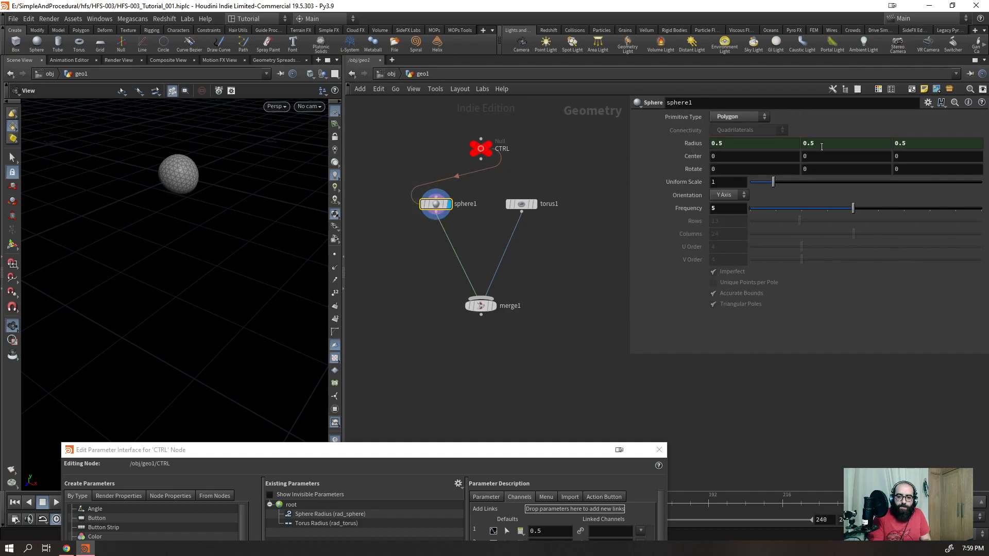
left_click_drag(562, 205, 528, 251)
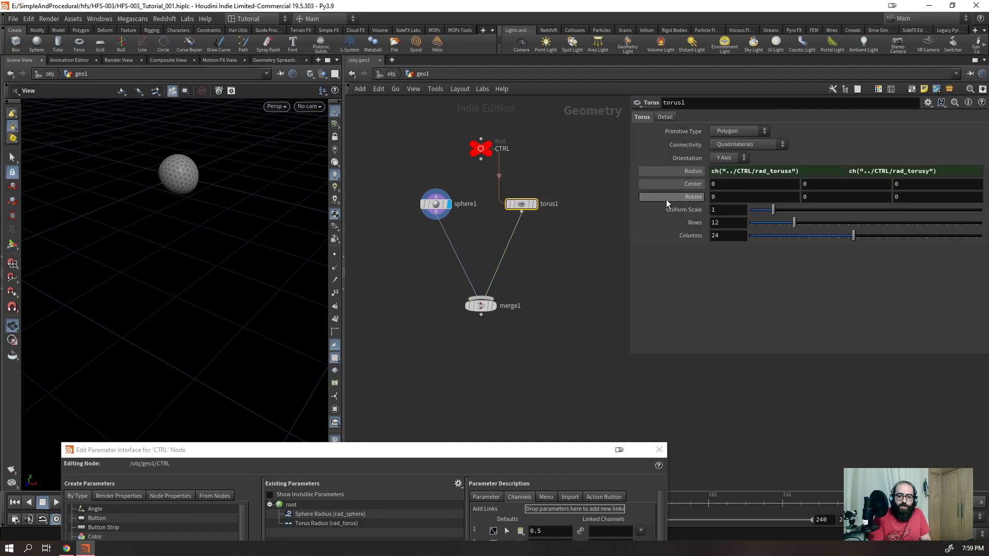
left_click_drag(517, 143, 480, 173)
left_click(726, 131)
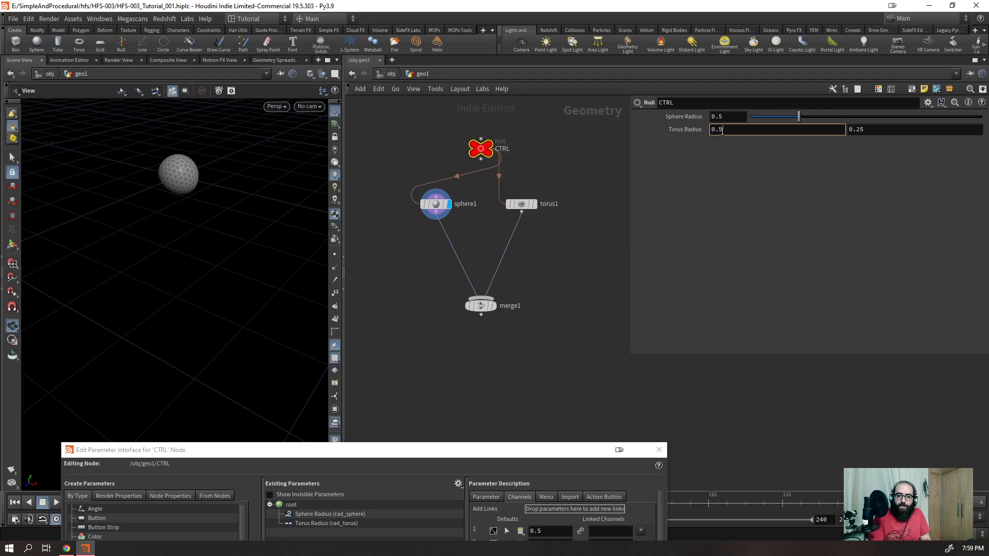
mouse_move(678, 132)
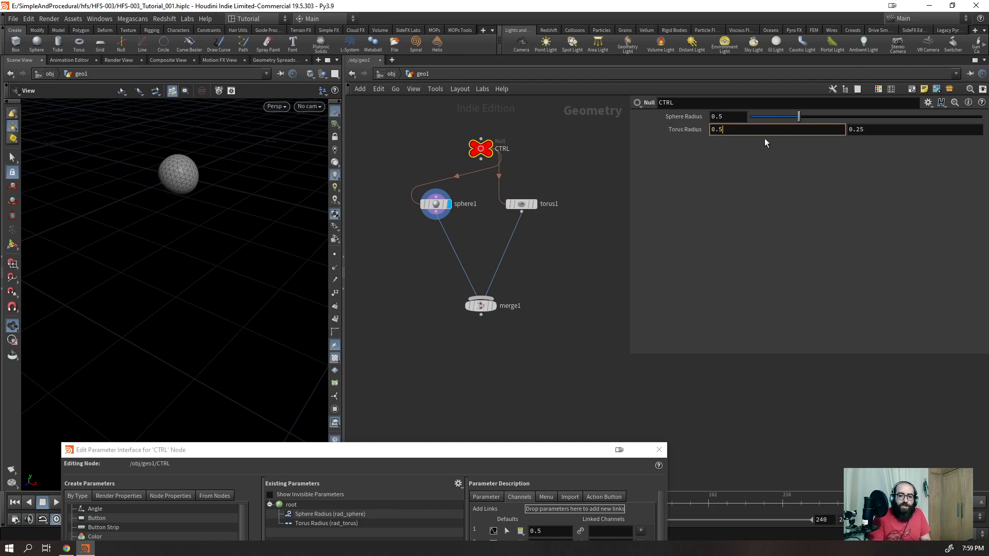
left_click(522, 204)
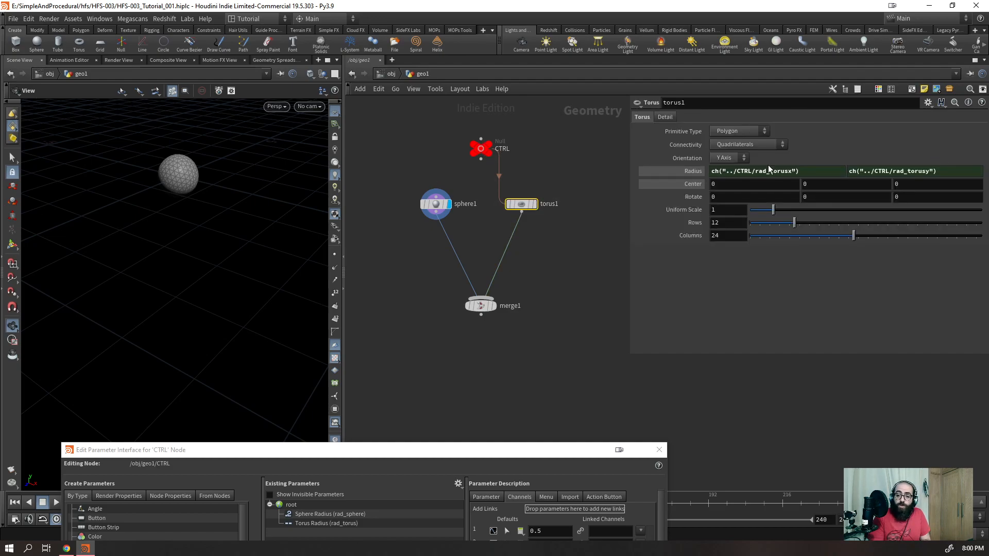
left_click(698, 171)
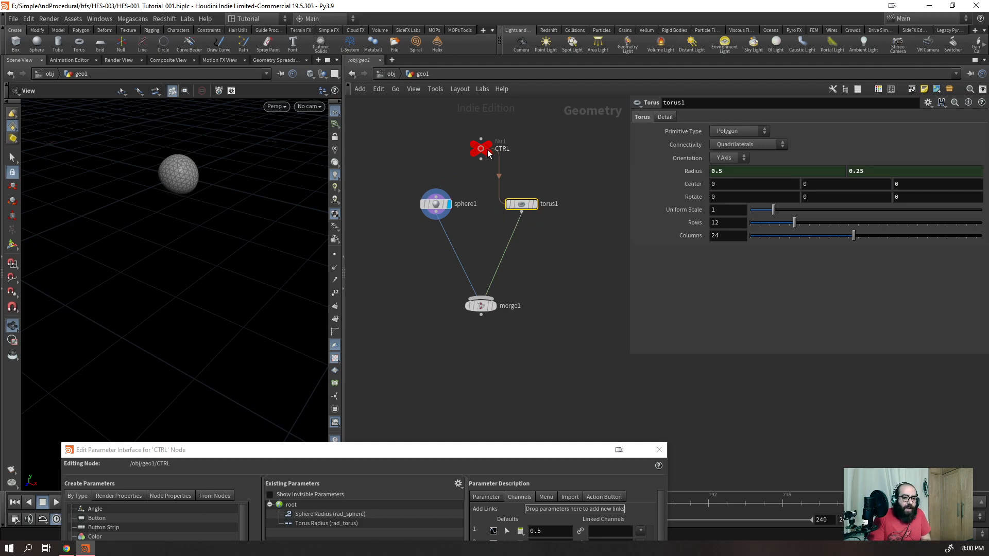
- Display merge1 and test CTRL's controls with Sphere Radius 0.481 and the first Torus Radius value at 0.7
mouse_move(493, 309)
left_click_drag(552, 282, 468, 321)
left_click_drag(547, 108, 447, 171)
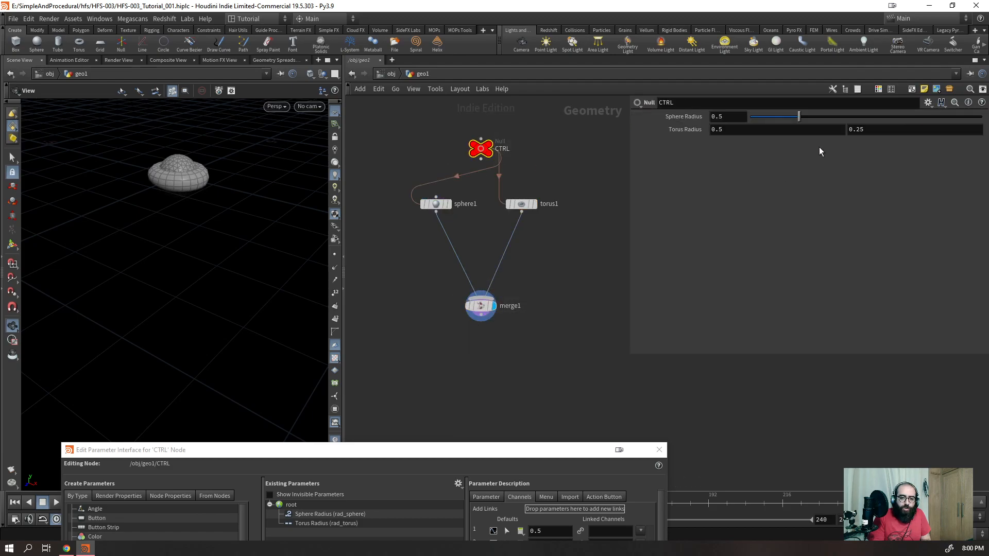
mouse_move(806, 117)
left_mouse_down()
mouse_move(859, 118)
mouse_move(779, 121)
mouse_move(800, 121)
left_mouse_up()
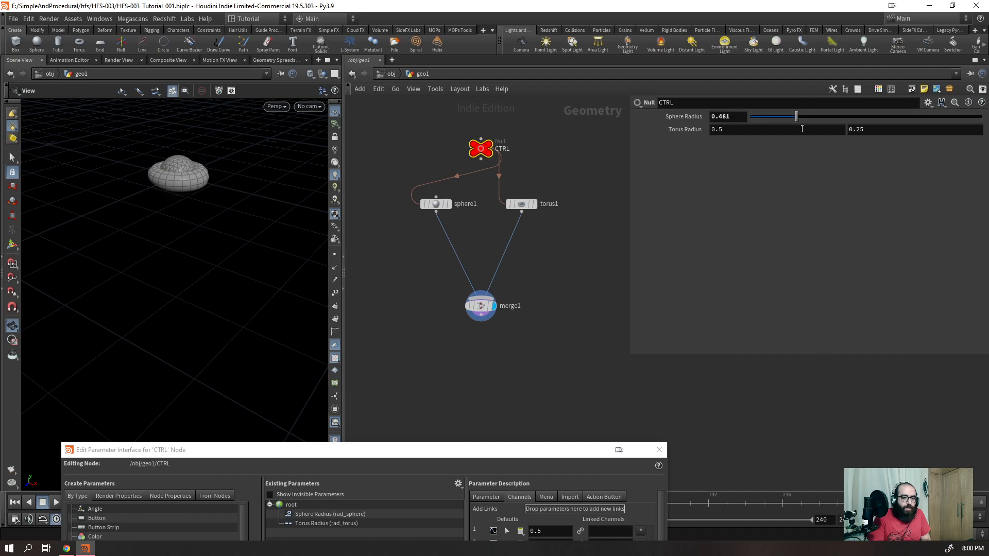
left_click(867, 130)
type("0.05")
scroll(866, 129, "up", 2)
left_click(808, 131)
scroll(806, 131, "up", 8)
scroll(801, 133, "down", 6)
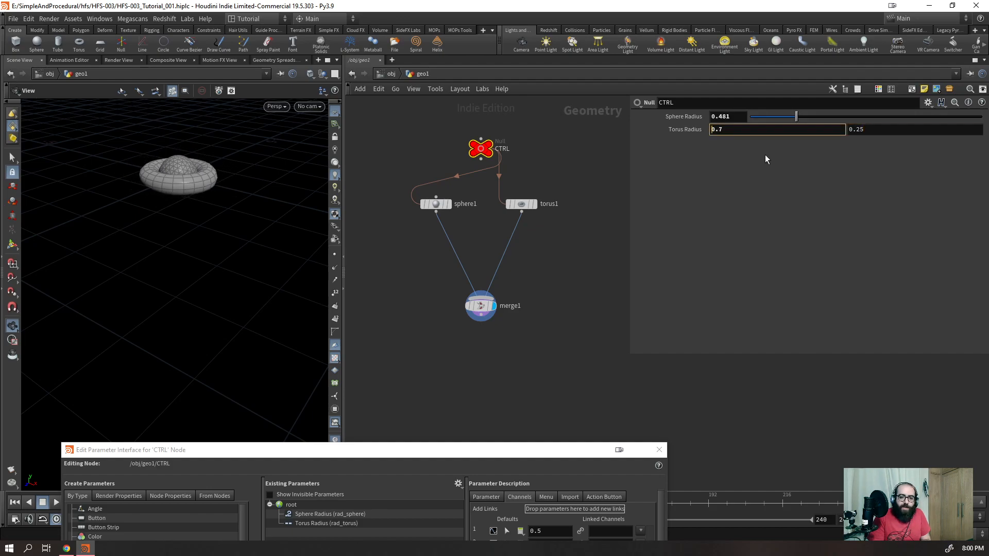
- Reset CTRL's Torus Radius and Sphere Radius to their defaults
middle_click(692, 129, "ctrl")
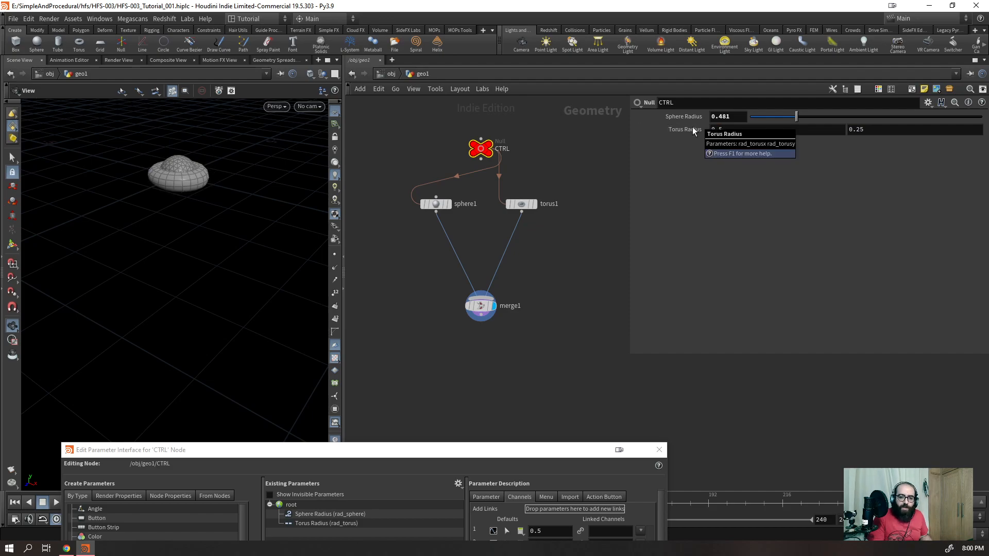
middle_click(692, 116, "ctrl")
right_click_drag(161, 151, 322, 46)
left_click_drag(192, 264, 217, 272)
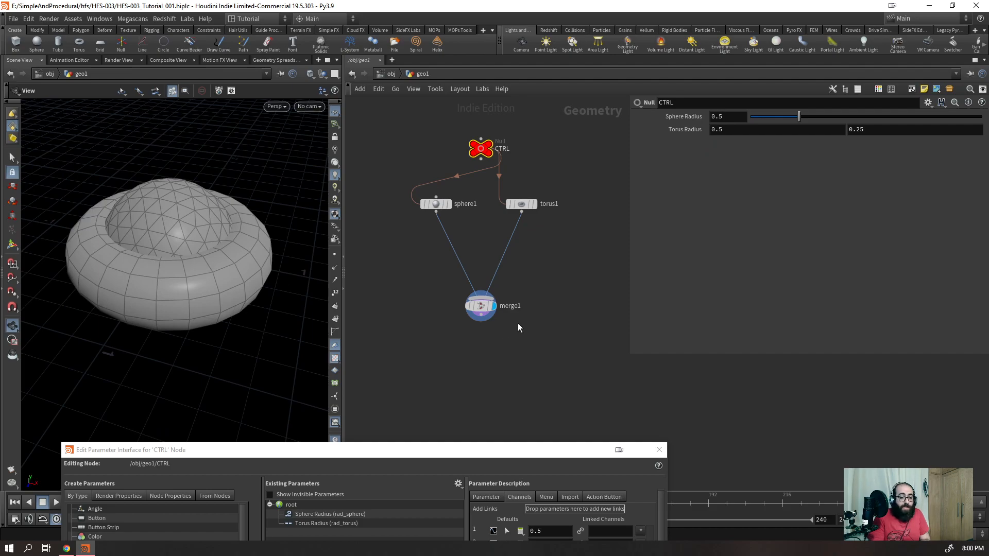
- Move merge1 down and add a displayed Match Size node with sphere1 and torus1 wired into its inputs
left_click_drag(480, 317, 474, 405)
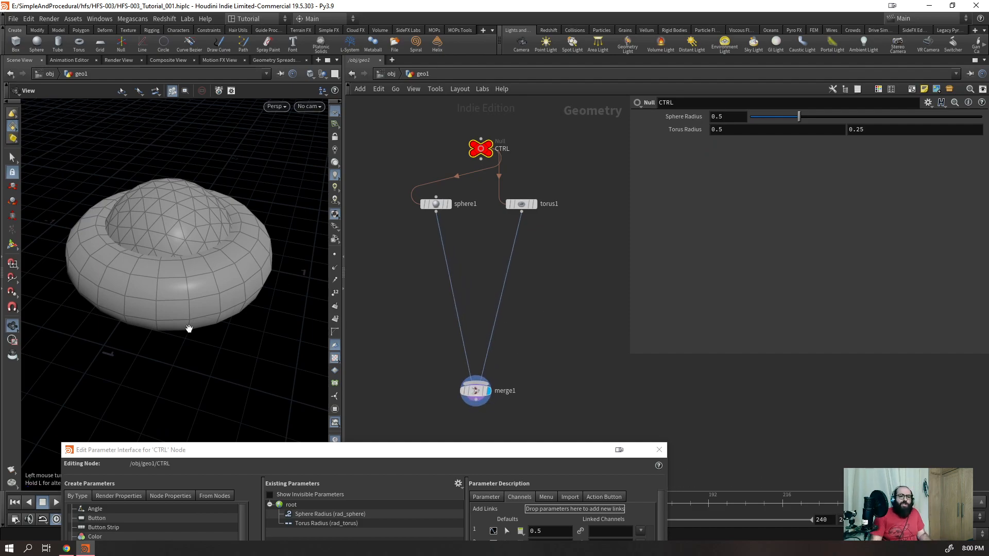
left_click_drag(604, 183, 430, 244)
left_click(436, 213)
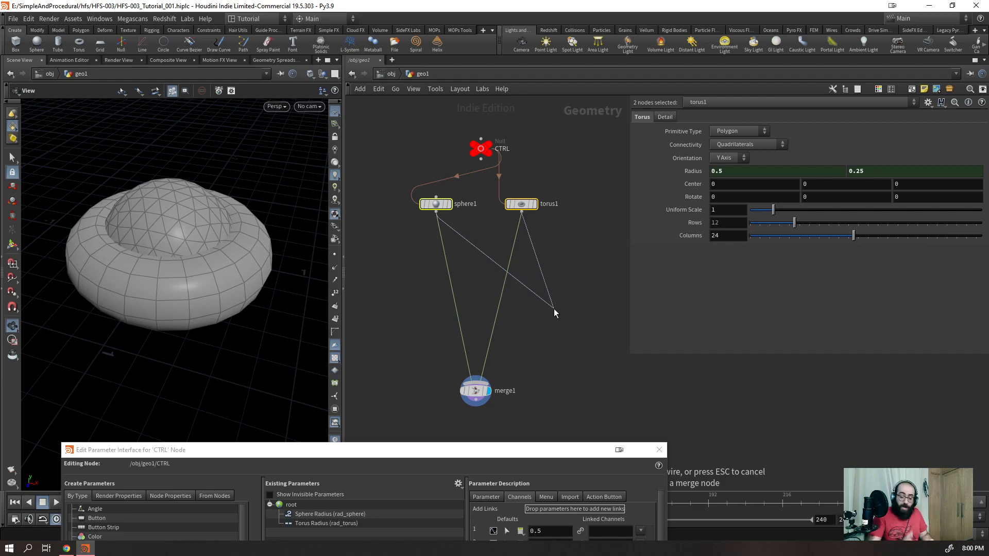
key("Tab")
type("matchsize")
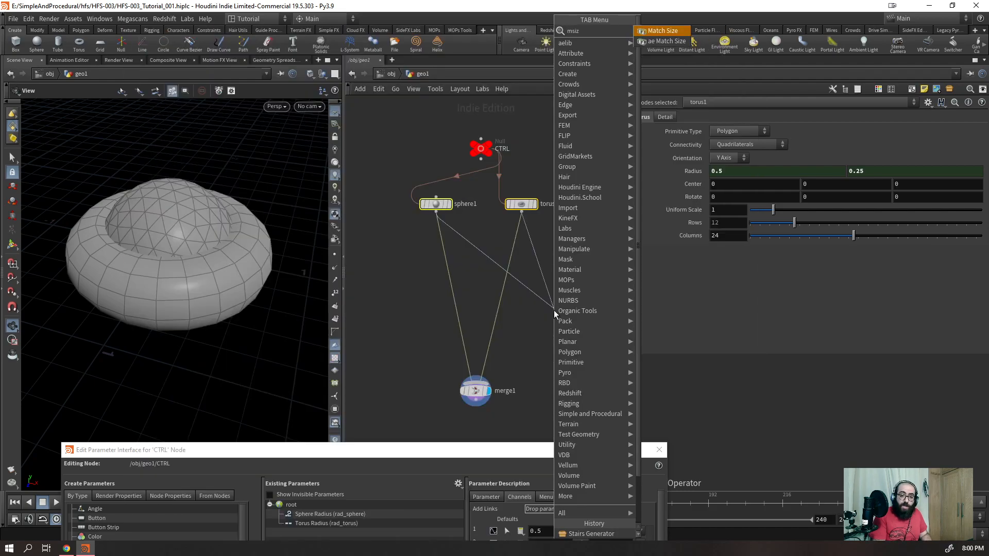
key("Return")
left_click(567, 309)
- Set the Match Size node's Justify Y to Min to Max so the sphere sits on top of the torus
left_click_drag(606, 278, 524, 335)
left_click_drag(250, 283, 208, 245)
left_click(741, 211)
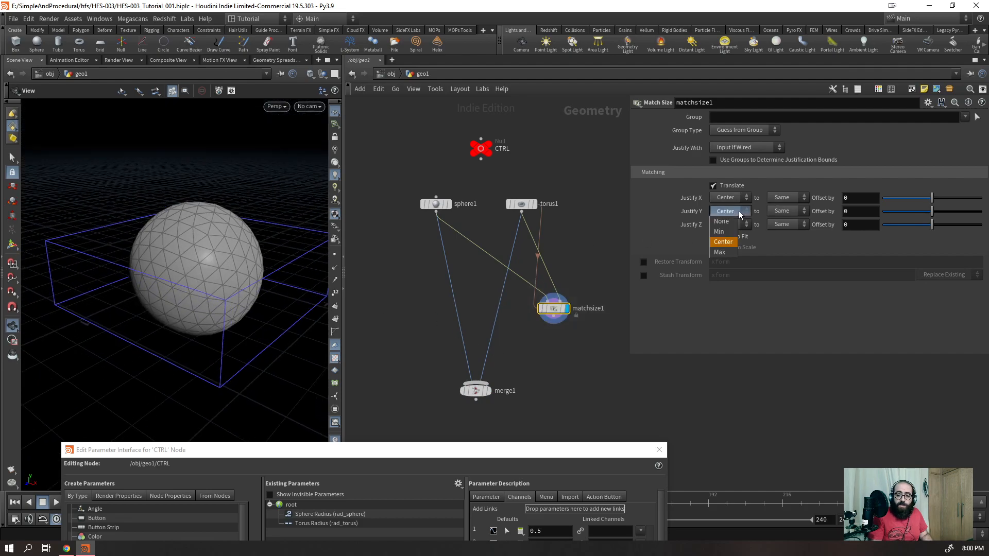
left_click(726, 231)
left_click(781, 211)
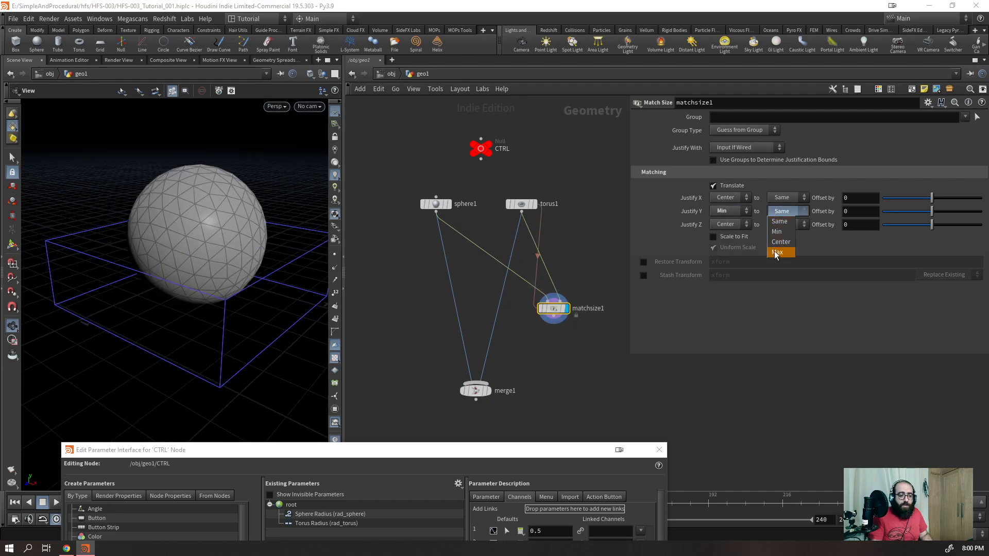
left_click(776, 253)
- Combine torus1 and the Match Size output in a new displayed merge and inspect the gap from the front view
left_click_drag(582, 360, 510, 160)
left_click(554, 316)
left_click(628, 378, "alt")
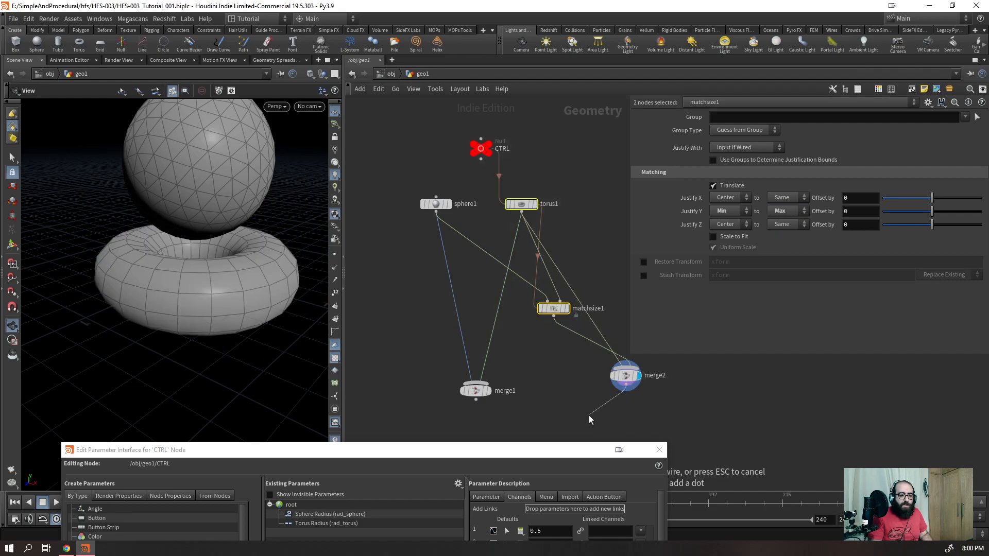
mouse_move(198, 294)
left_mouse_down()
mouse_move(229, 280)
mouse_move(215, 294)
left_mouse_up()
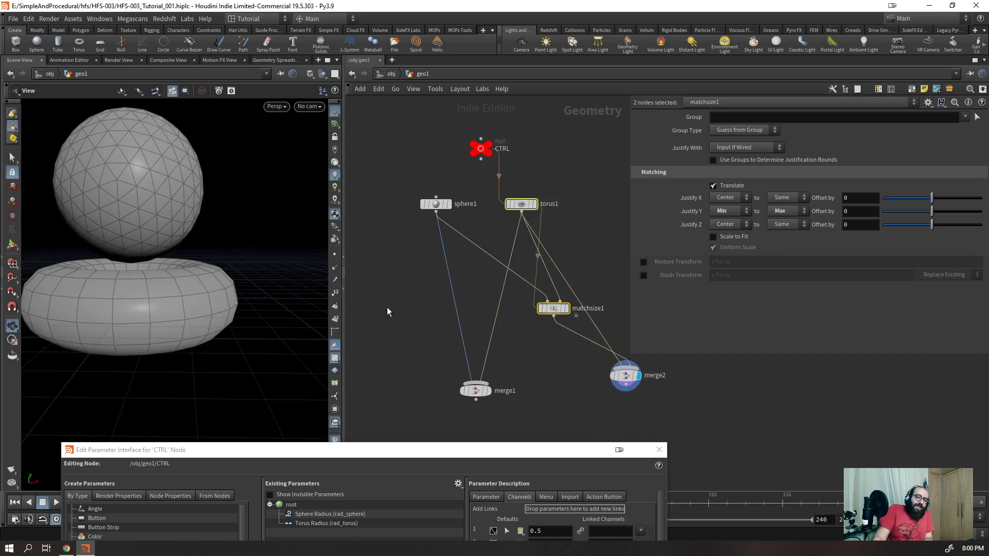
left_click_drag(181, 267, 132, 307)
key("space+3")
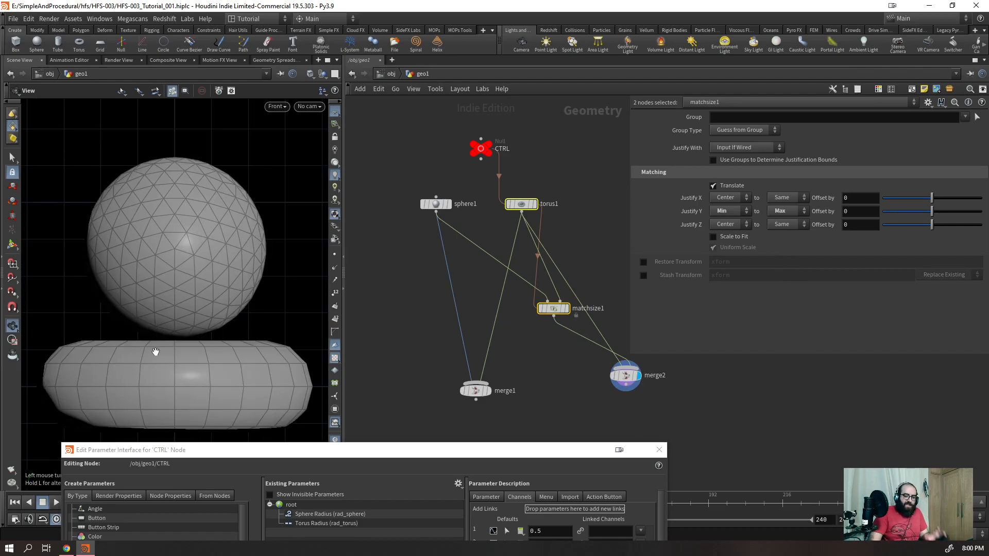
right_click_drag(176, 364, 336, 289)
right_click_drag(265, 286, 2, 309)
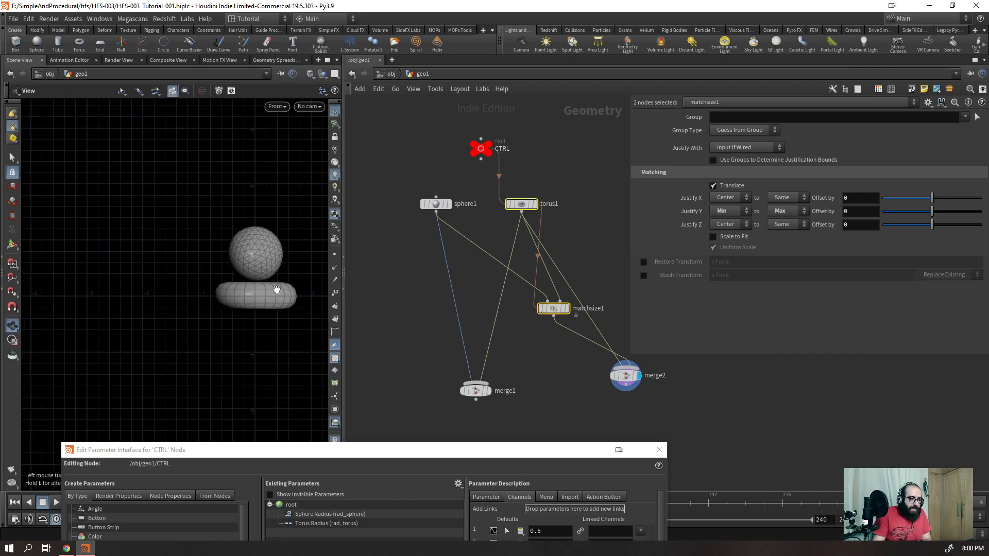
right_click_drag(285, 295, 264, 259)
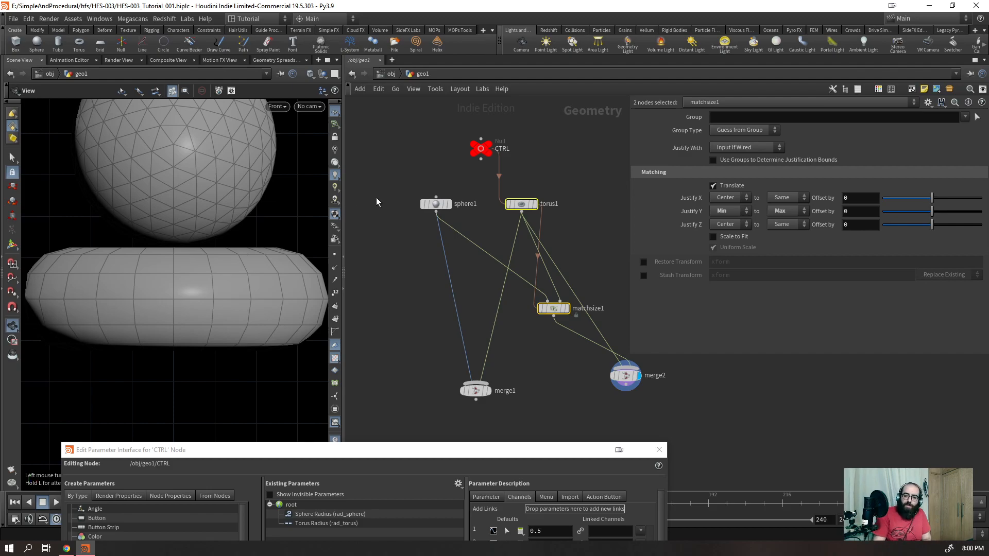
- Set the Match Size node's Justify Y offset to -0.3 to lower the sphere into the torus
left_click(866, 212)
type("-0.3")
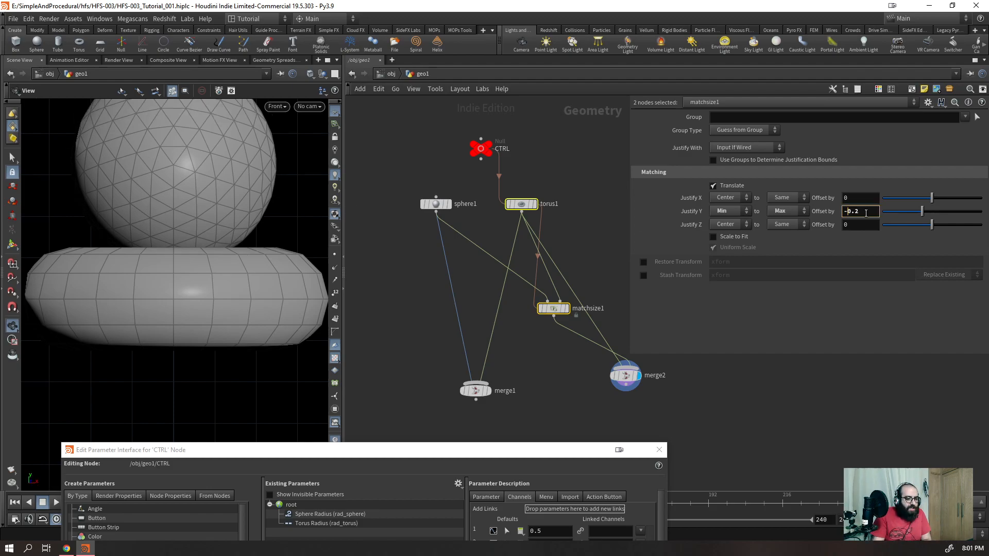
key("Return")
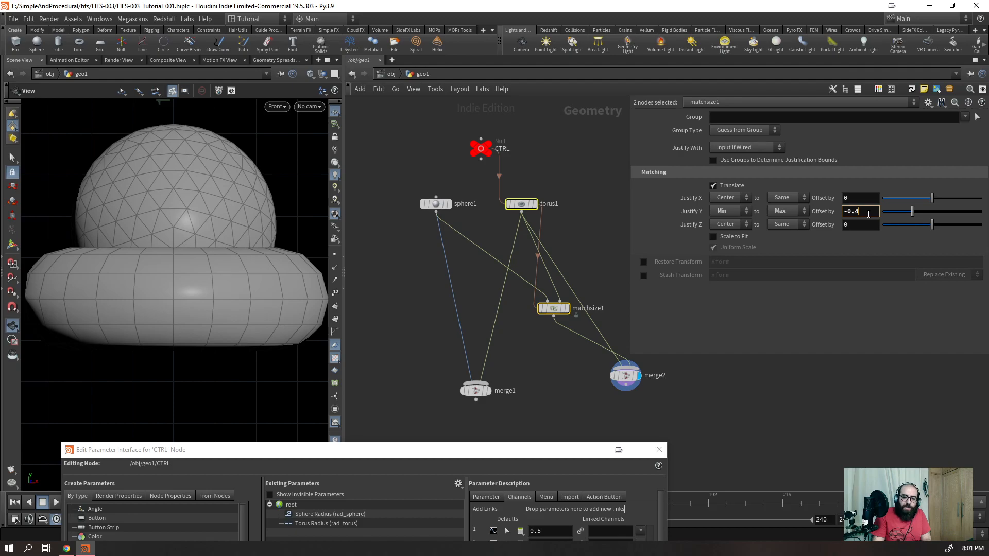
- Test the manual offset with CTRL's Sphere Radius at 1.1, then return the radius to 0.5
left_click_drag(586, 127, 444, 162)
left_click(734, 119)
scroll(734, 121, "up", 6)
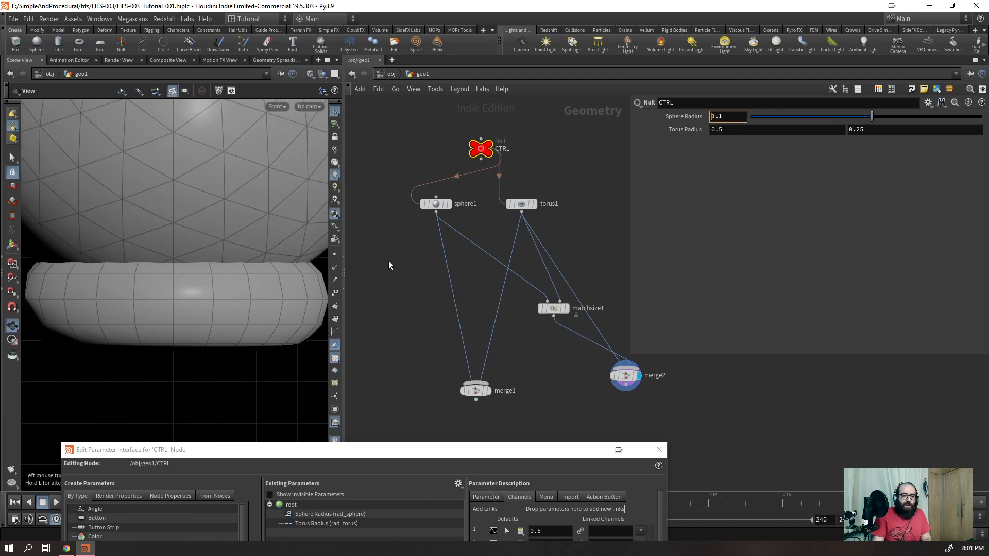
left_click(578, 186)
key("h")
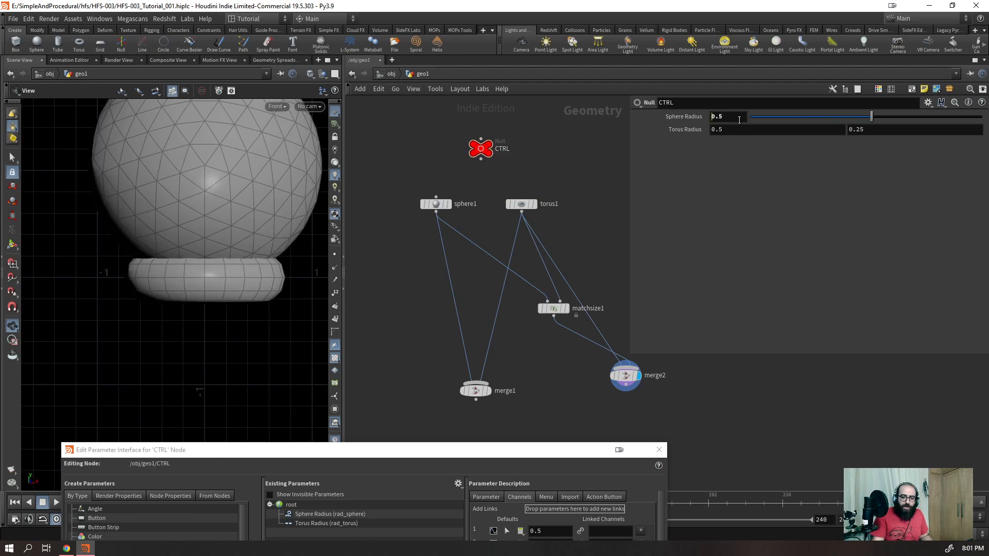
key("Return")
- Delete the Match Size node and the second merge, and move merge1 back up beneath sphere1 and torus1
left_click_drag(548, 348, 543, 304)
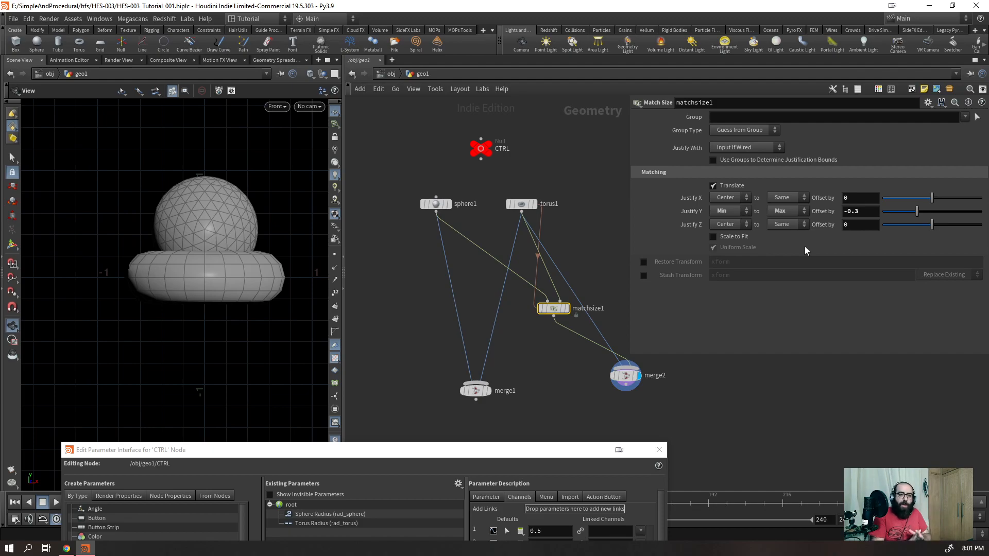
key("Delete")
left_click_drag(576, 425, 626, 368)
key("Delete")
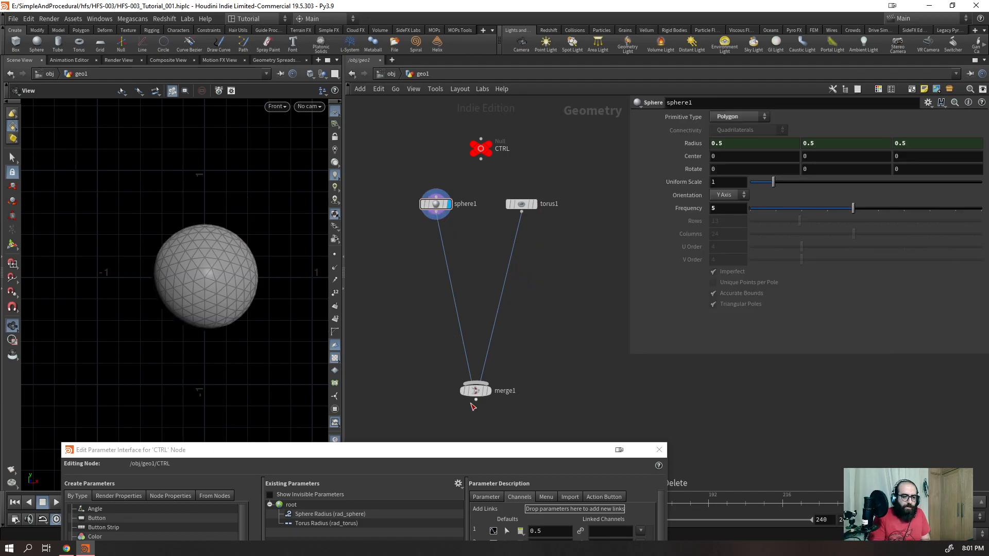
left_click_drag(469, 394, 474, 279)
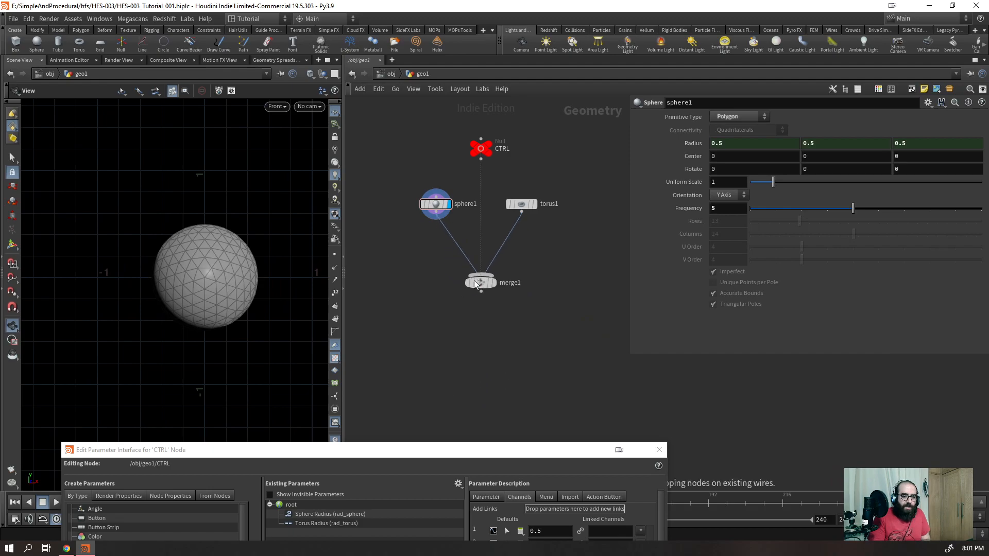
- Select the CTRL node and widen the network editor beside the parameter pane
left_click(486, 150)
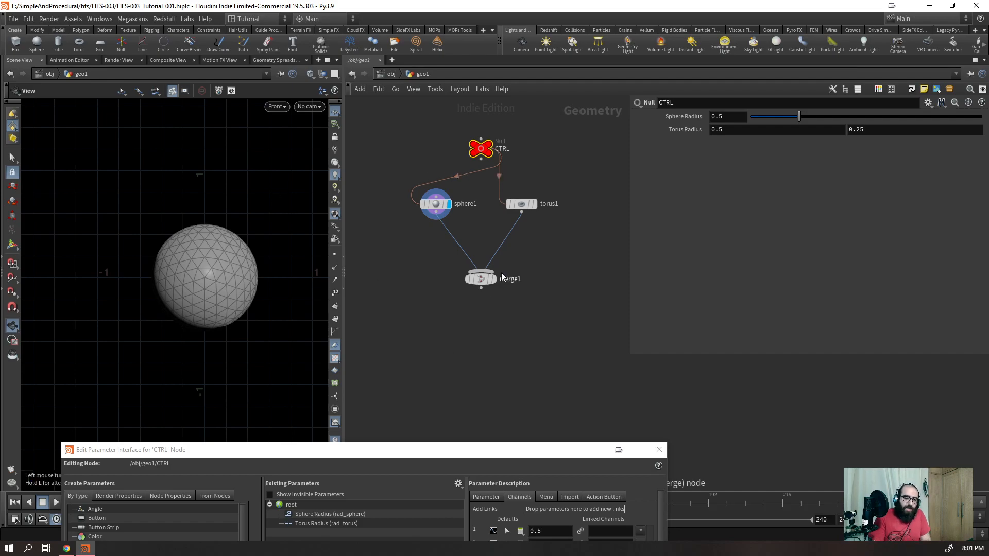
mouse_move(496, 283)
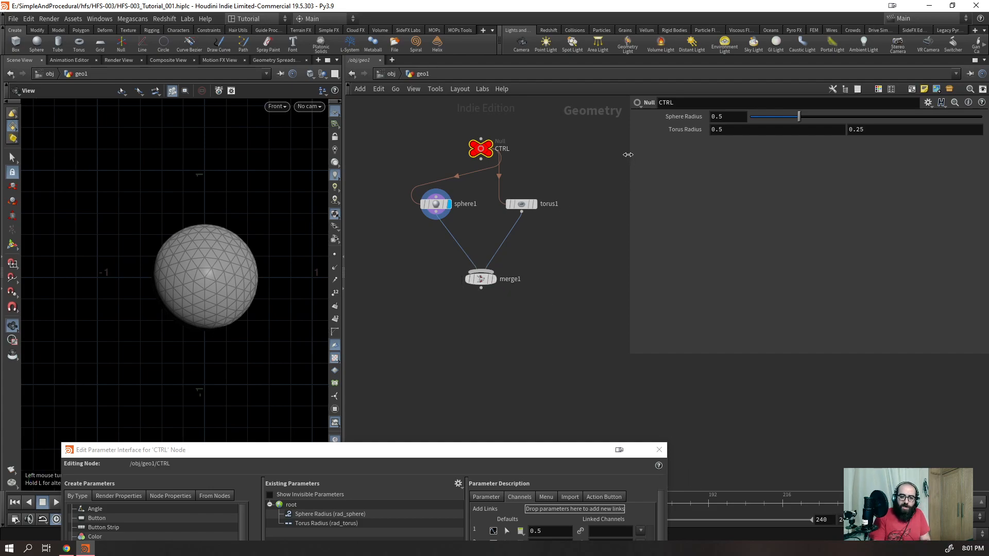
left_click_drag(630, 162, 702, 168)
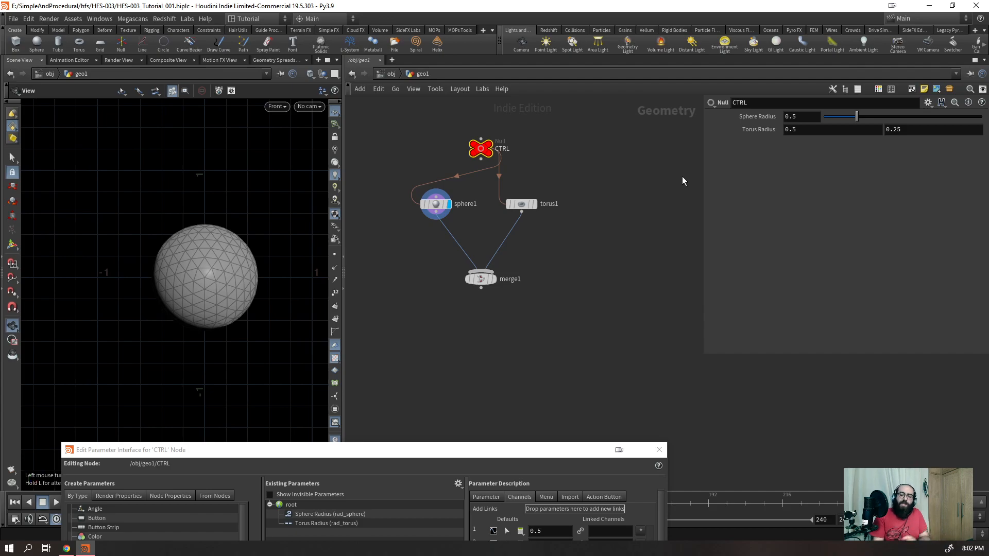
left_click_drag(481, 150, 481, 145)
scroll(479, 135, "up", 3)
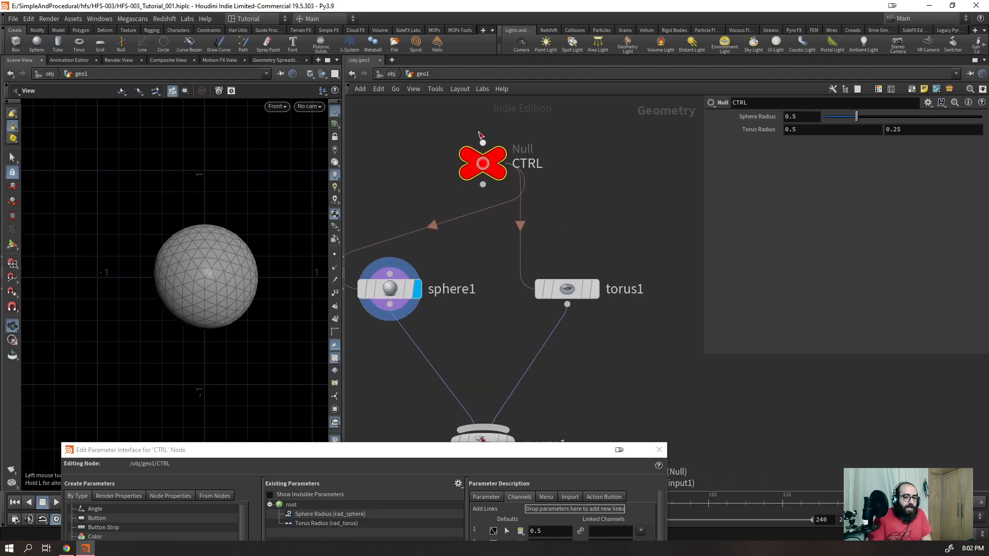
scroll(479, 135, "up", 2)
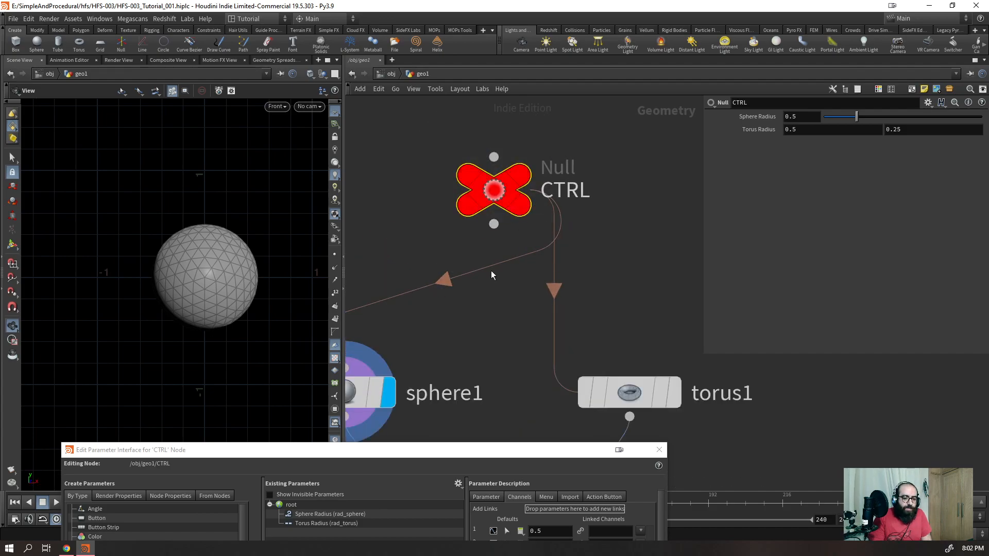
scroll(515, 284, "down", 4)
mouse_move(520, 229)
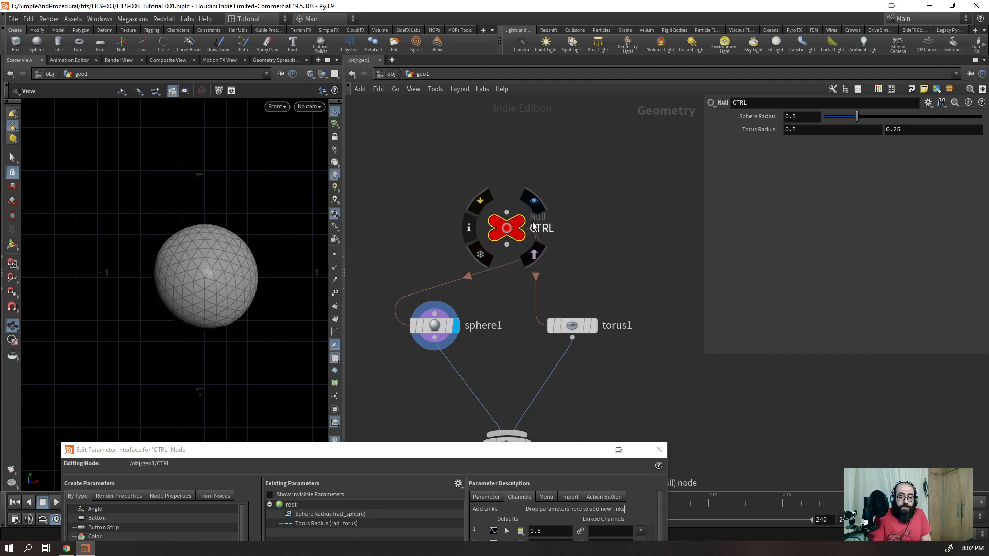
left_click(619, 312)
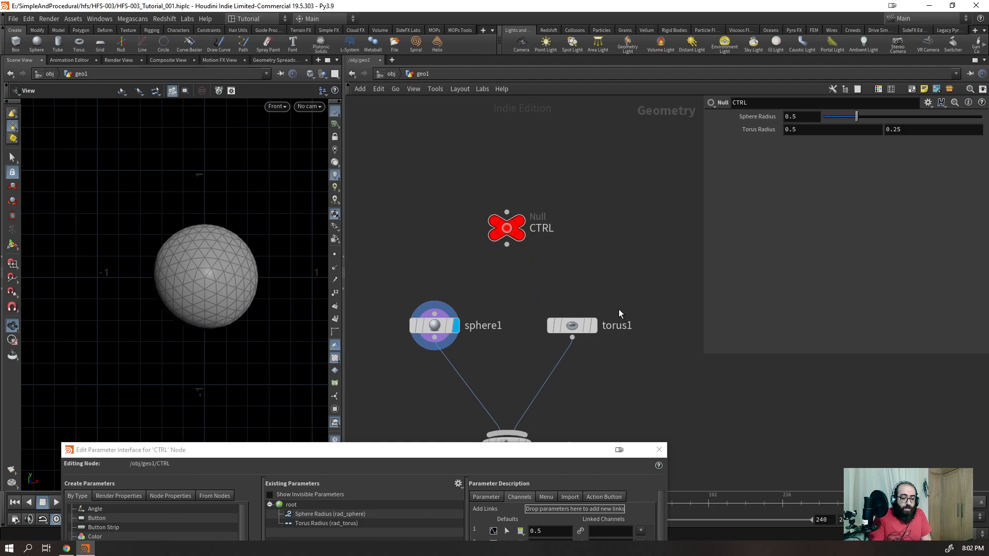
- Select sphere1 and torus1 together to show their links from CTRL, and close the Edit Parameter Interface window
left_click_drag(592, 188, 456, 265)
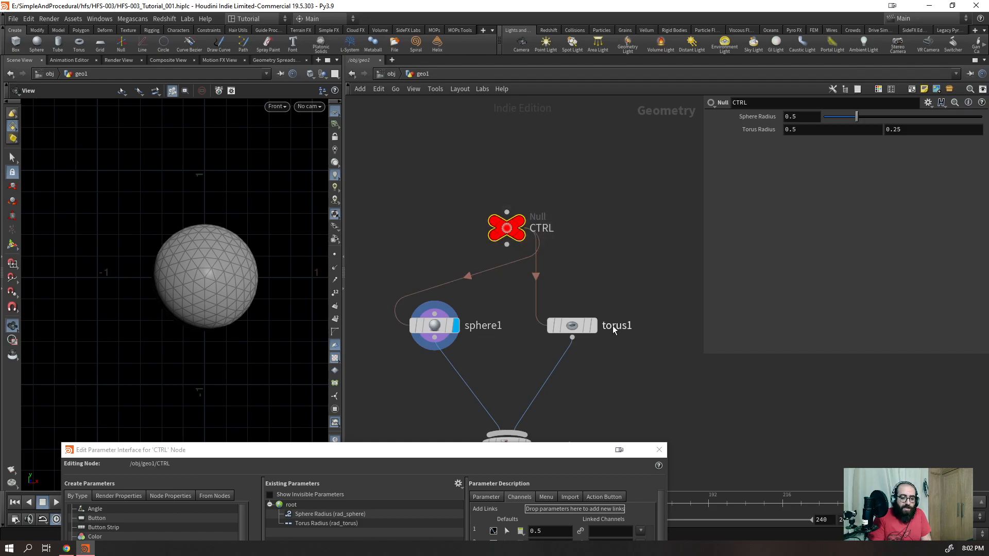
left_click_drag(625, 308, 407, 363)
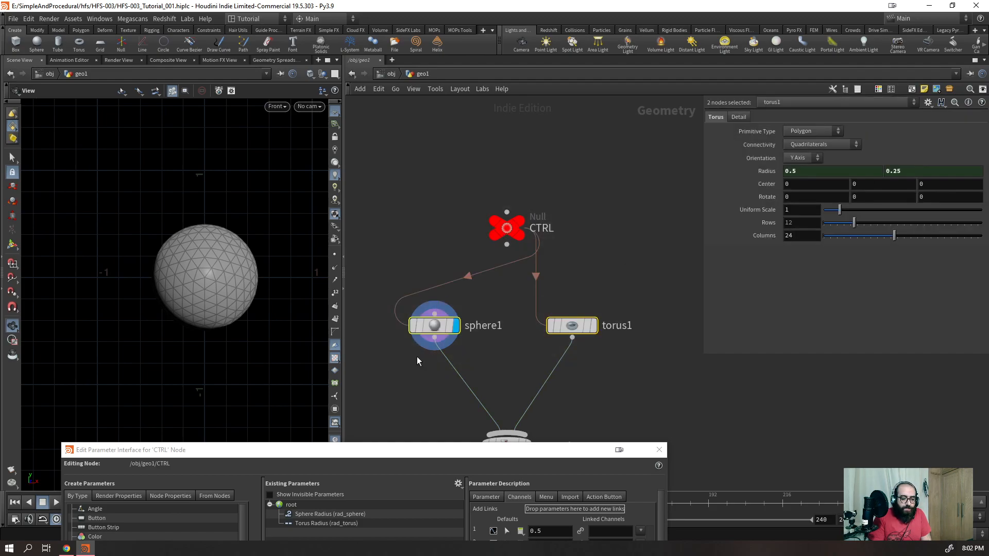
mouse_move(508, 230)
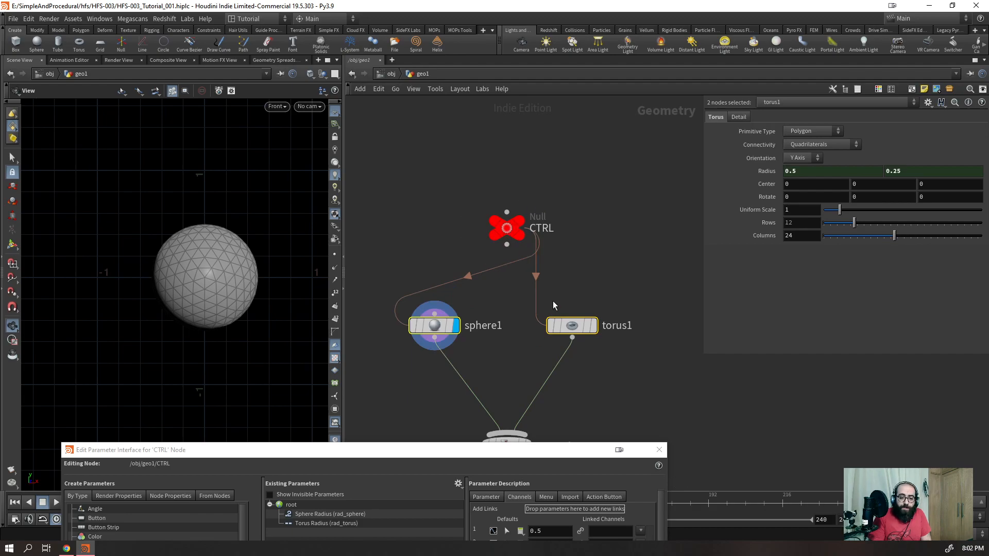
mouse_move(570, 327)
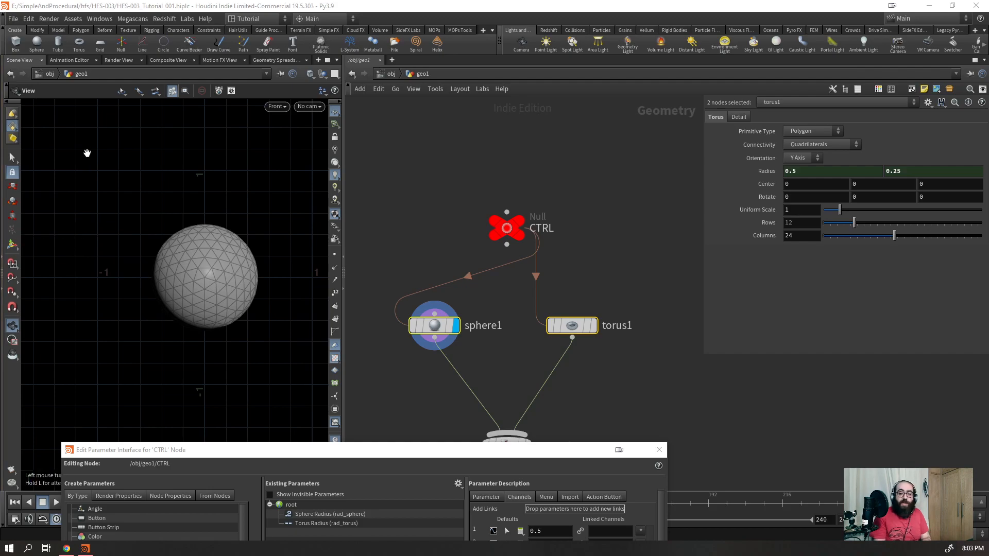
left_click_drag(506, 451, 489, 217)
left_click_drag(490, 255, 524, 484)
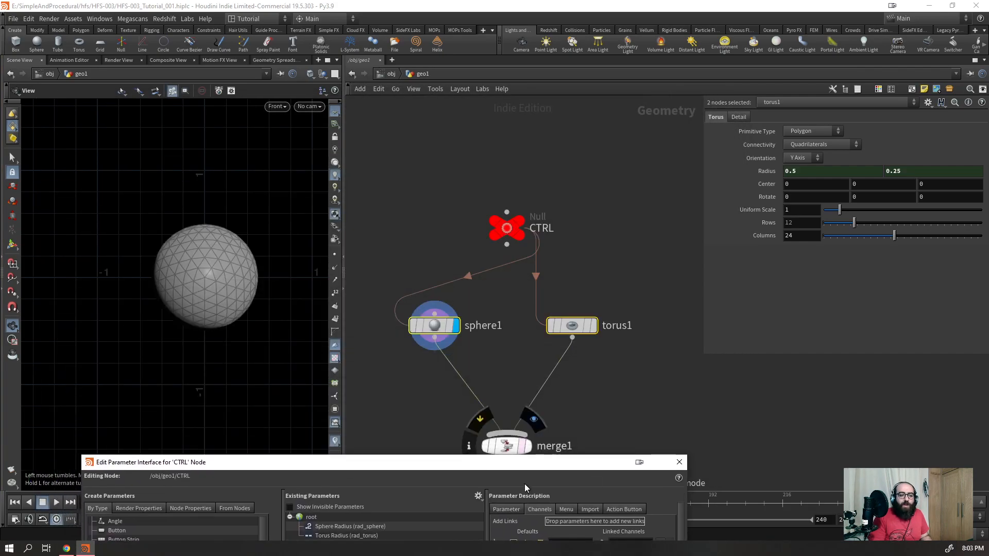
left_click(679, 461)
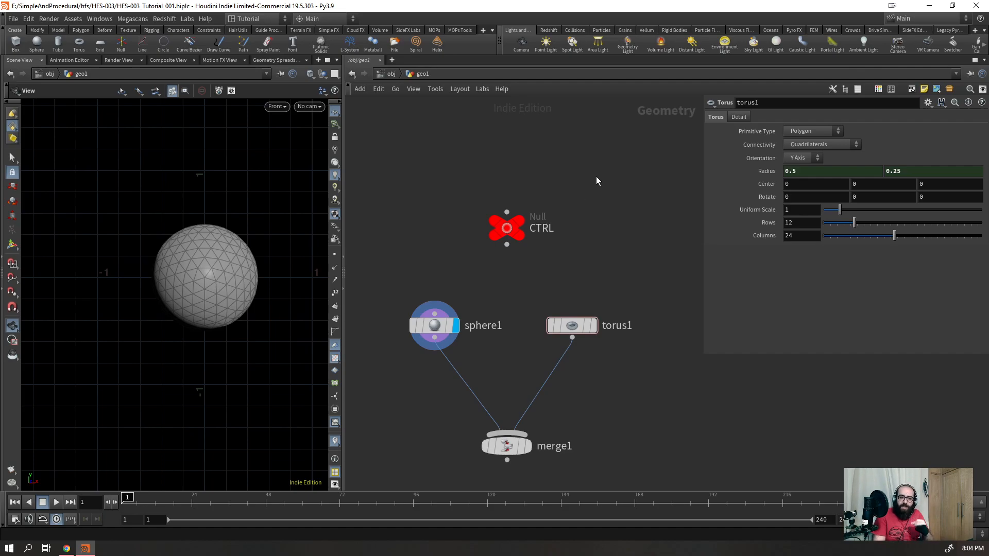
- Add a Float parameter to the CTRL null's parameter interface and place it above Sphere Radius
left_click(434, 326)
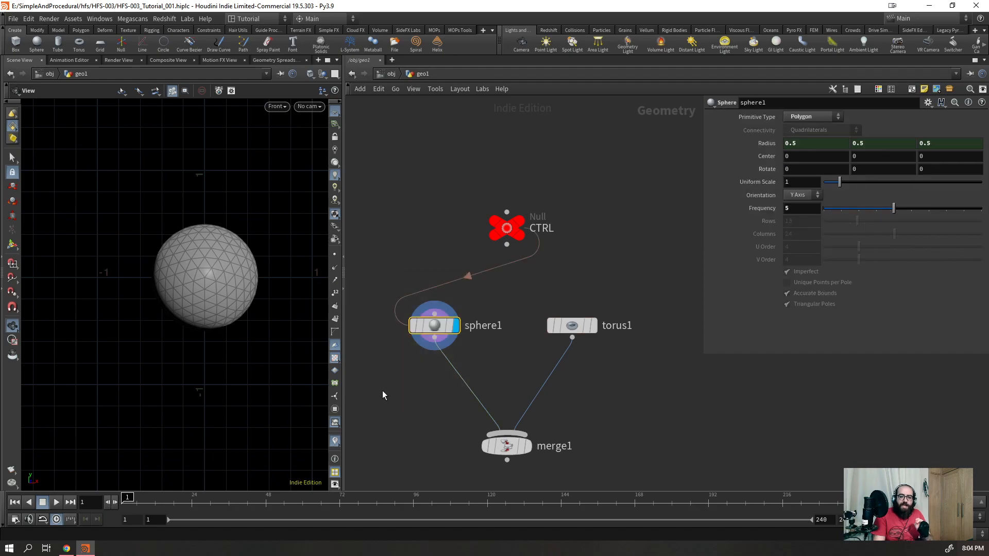
left_click(862, 158)
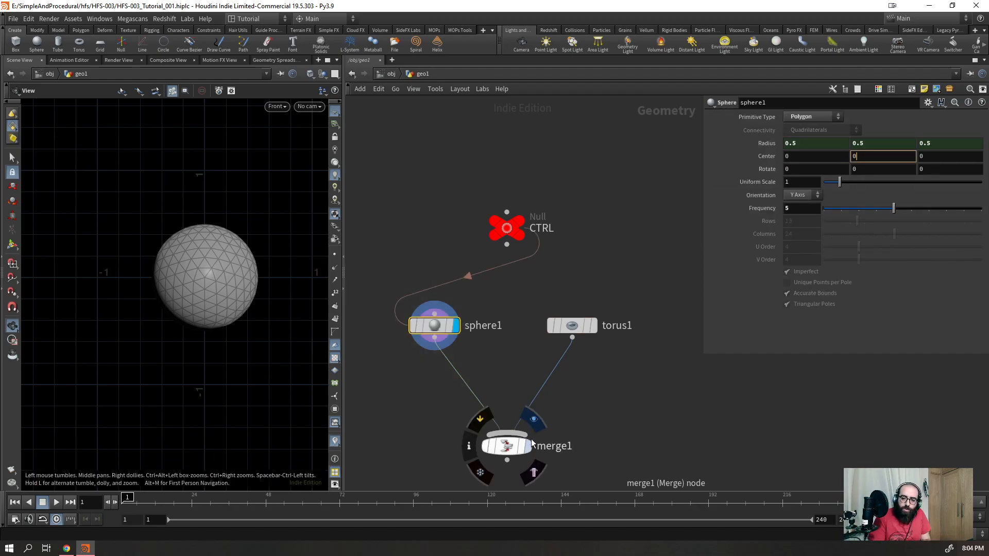
left_click_drag(569, 174, 492, 236)
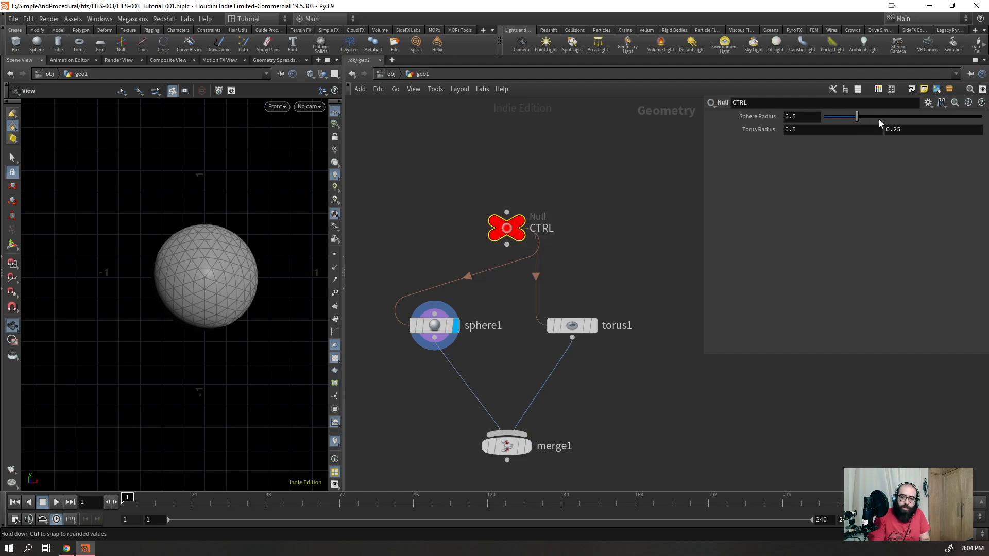
left_click(928, 102)
left_click(849, 114)
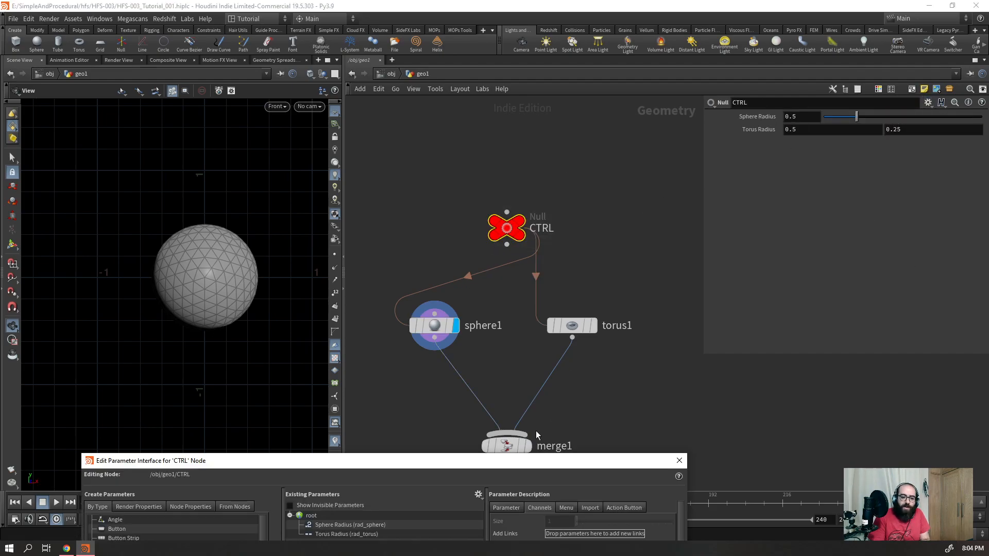
left_click_drag(524, 456, 615, 134)
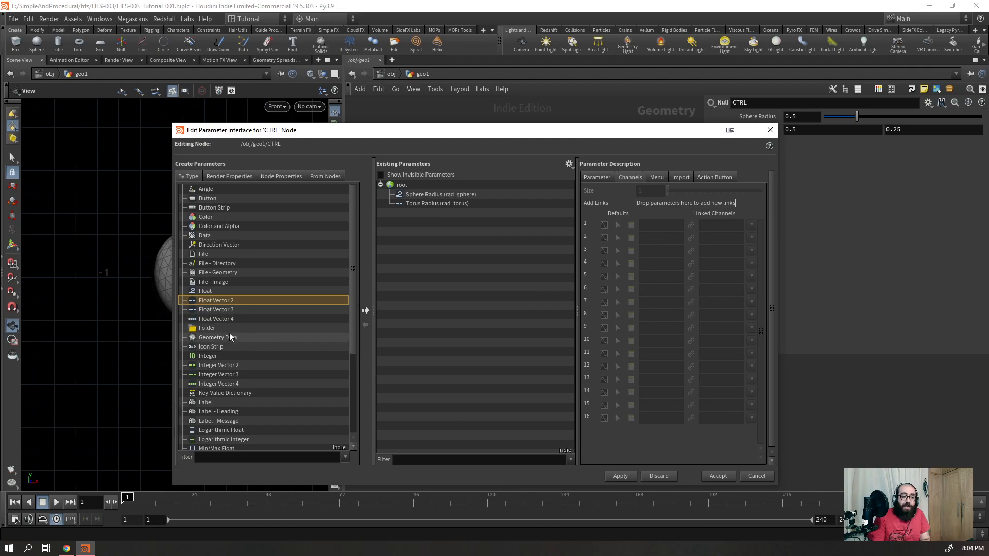
left_click(365, 311)
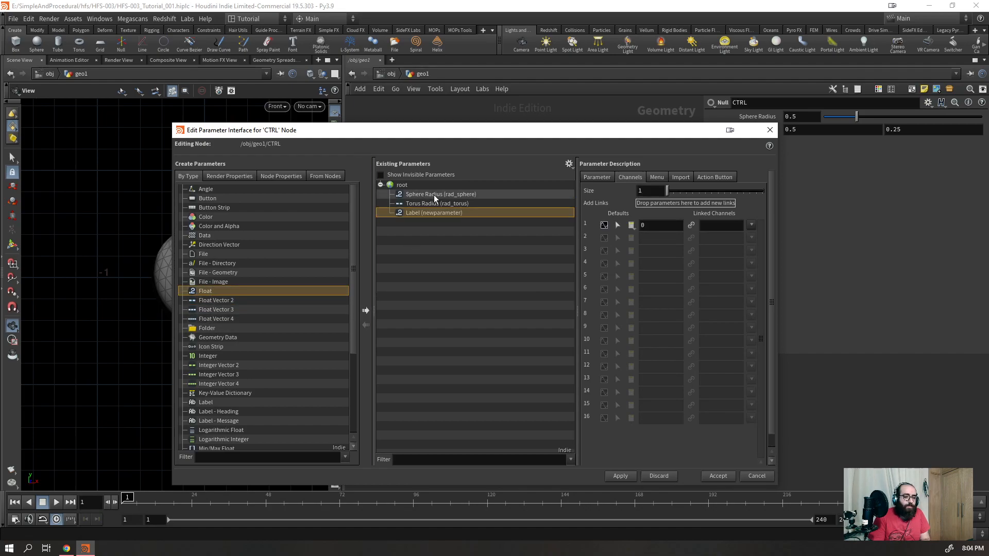
left_click_drag(429, 212, 432, 191)
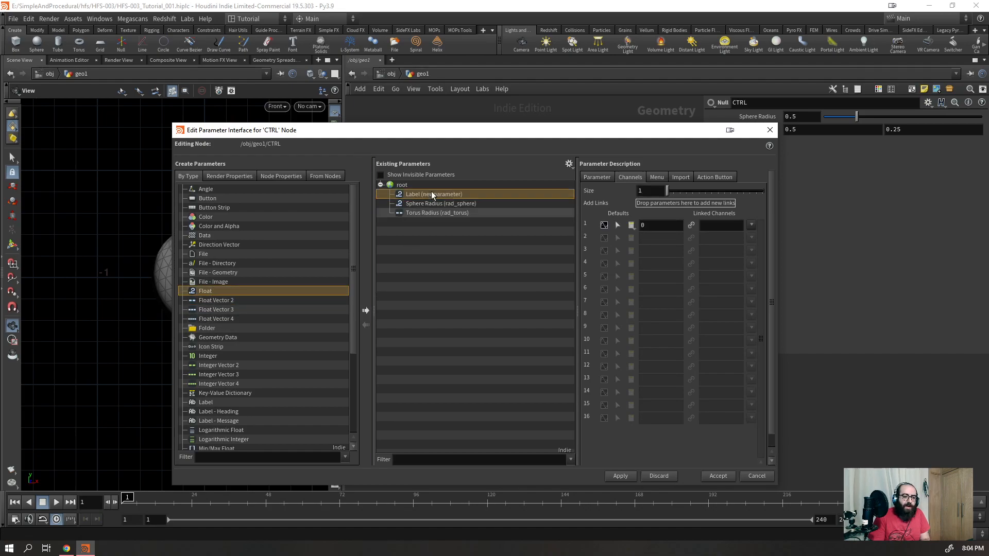
- Name the new float parameter move_up, label it Move Up, and apply the interface change
left_click(597, 176)
type("m")
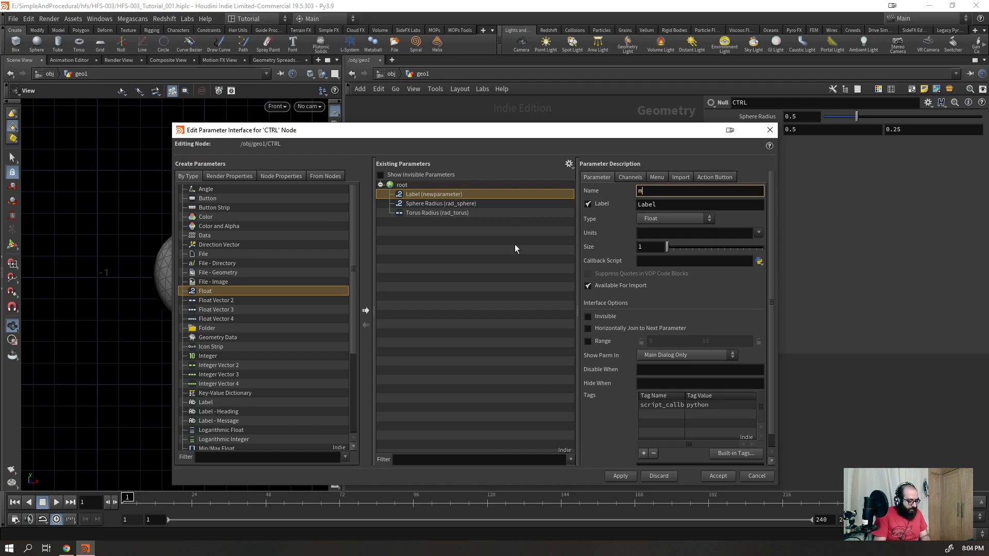
type("ove_up")
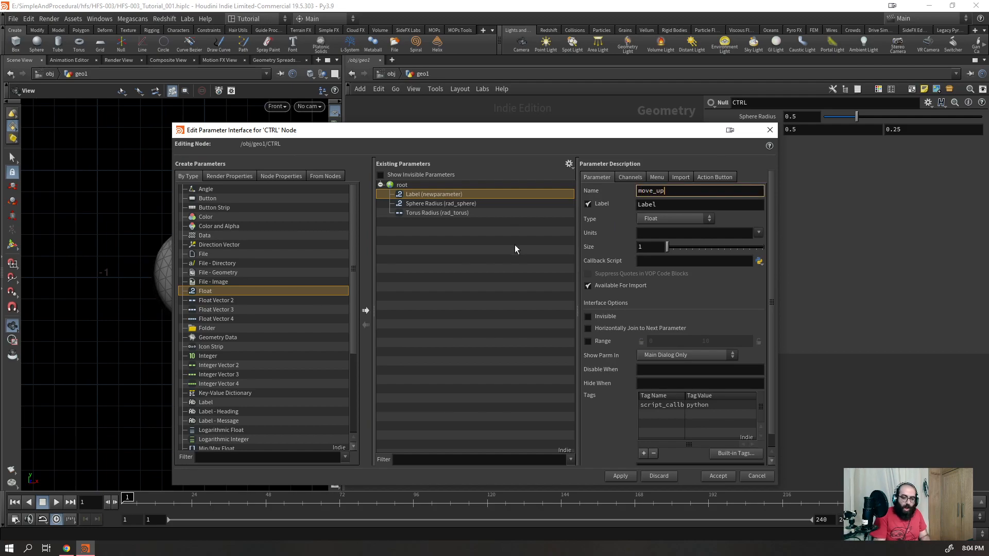
key("Tab")
type("Move Up")
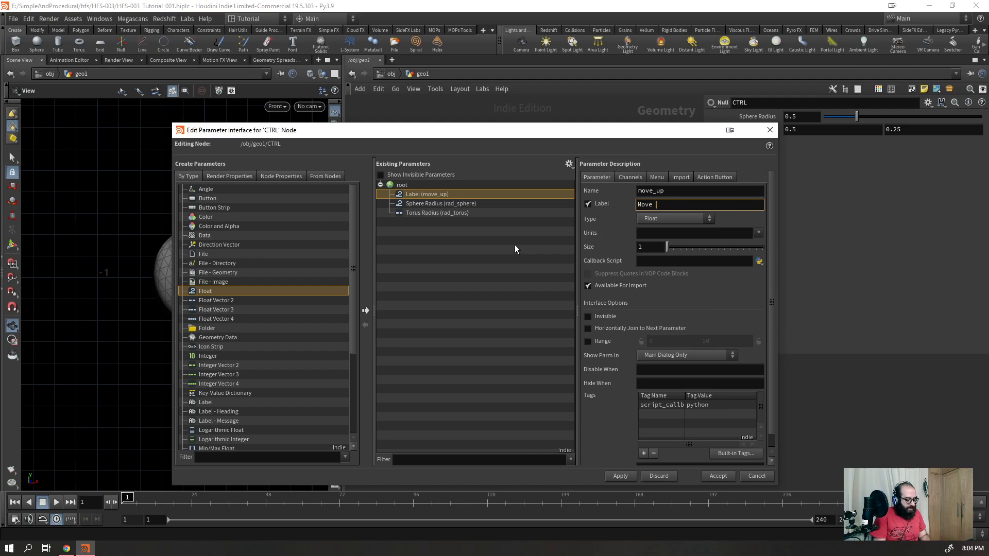
key("Return")
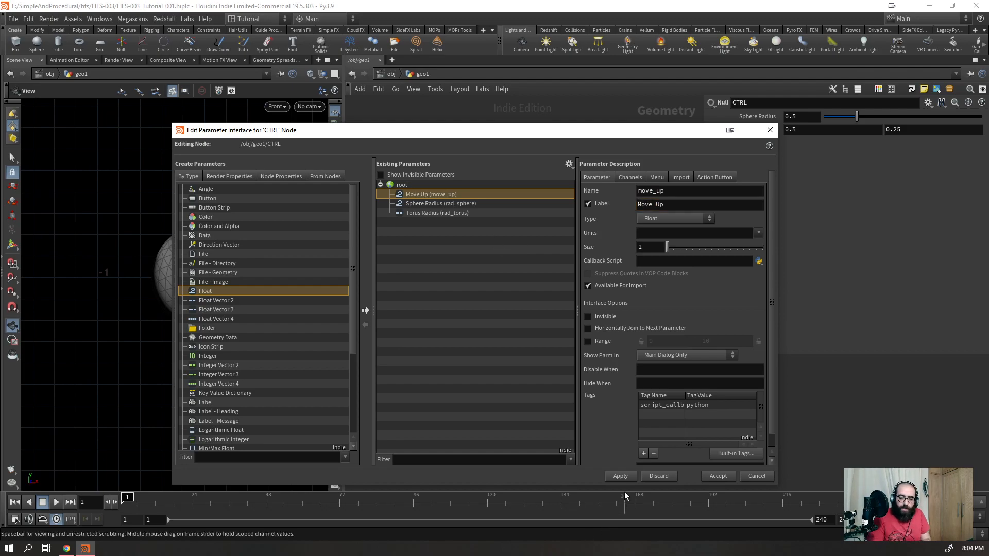
left_click(620, 476)
- Copy CTRL's Move Up parameter and paste it as a relative reference into sphere1's Center Y
left_click_drag(547, 135, 440, 380)
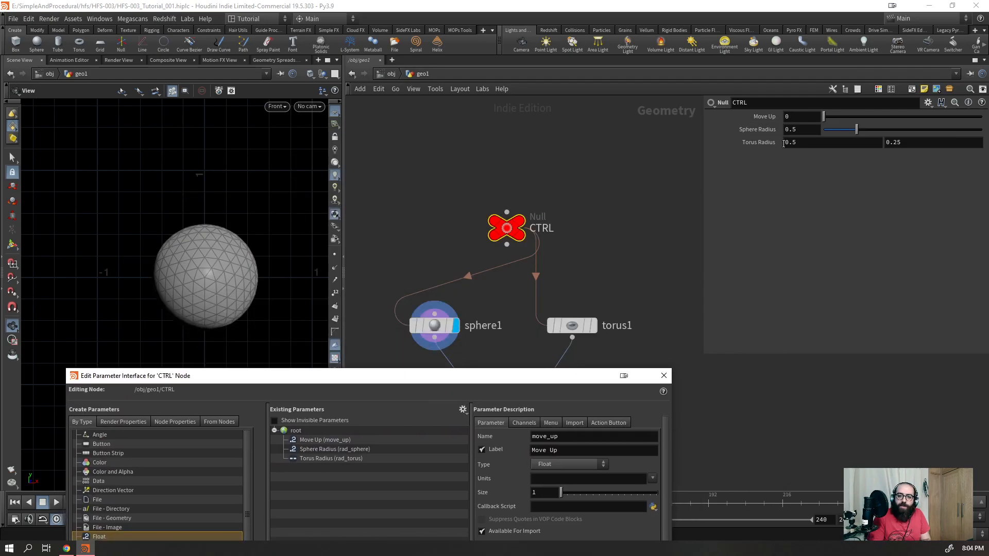
right_click(788, 116)
left_click(806, 189)
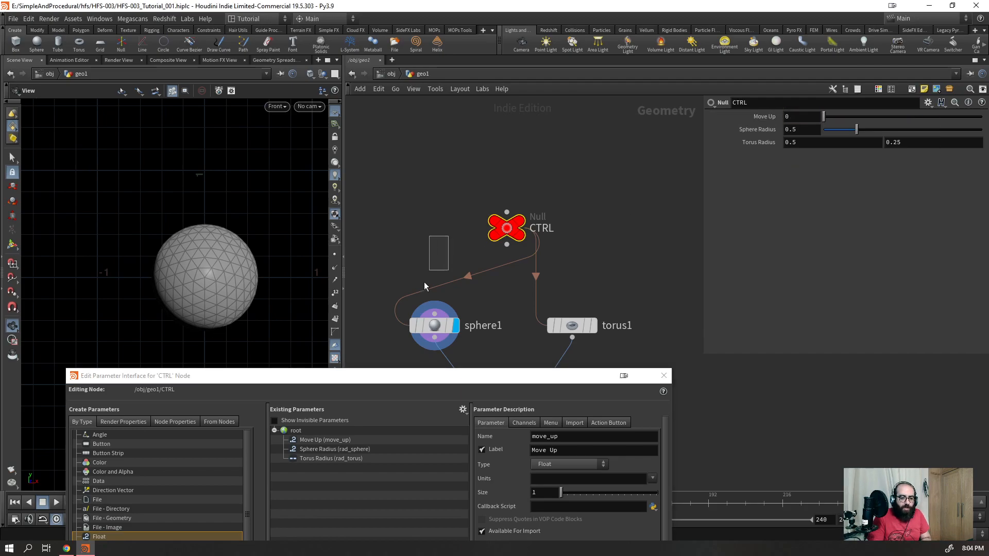
left_click_drag(442, 238, 391, 364)
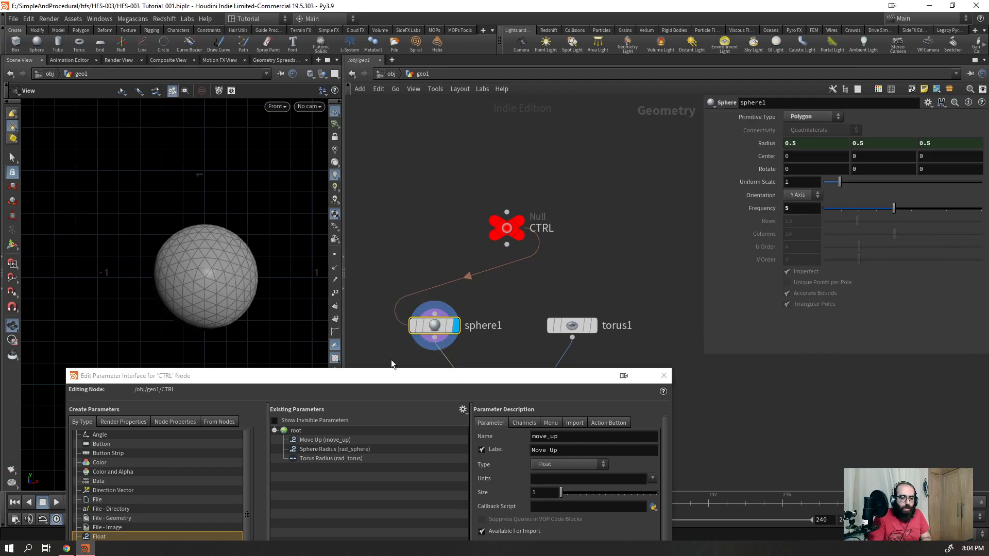
right_click(868, 158)
left_click(896, 262)
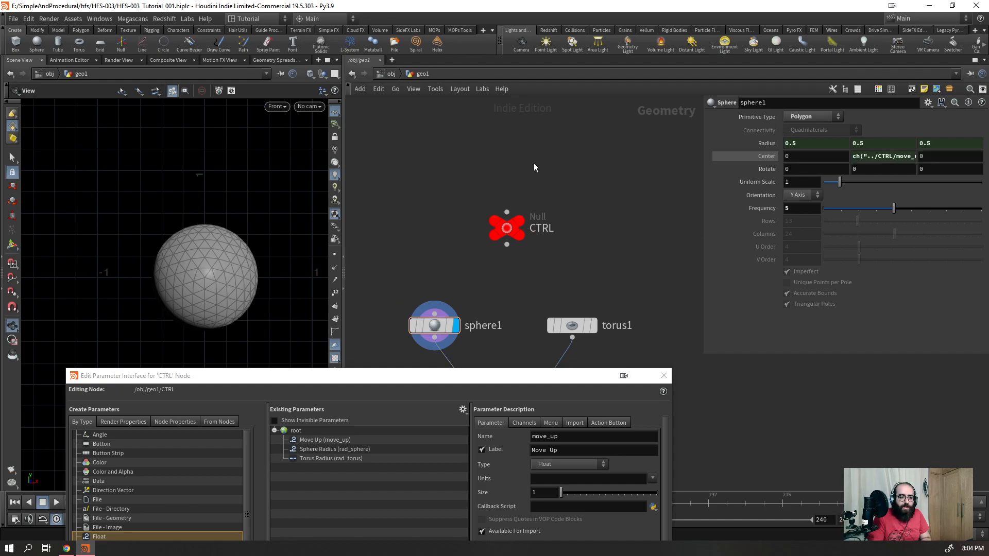
- Close the Edit Parameter Interface window and display the output of merge1
scroll(517, 181, "down", 3)
left_click(662, 377)
left_click(522, 309)
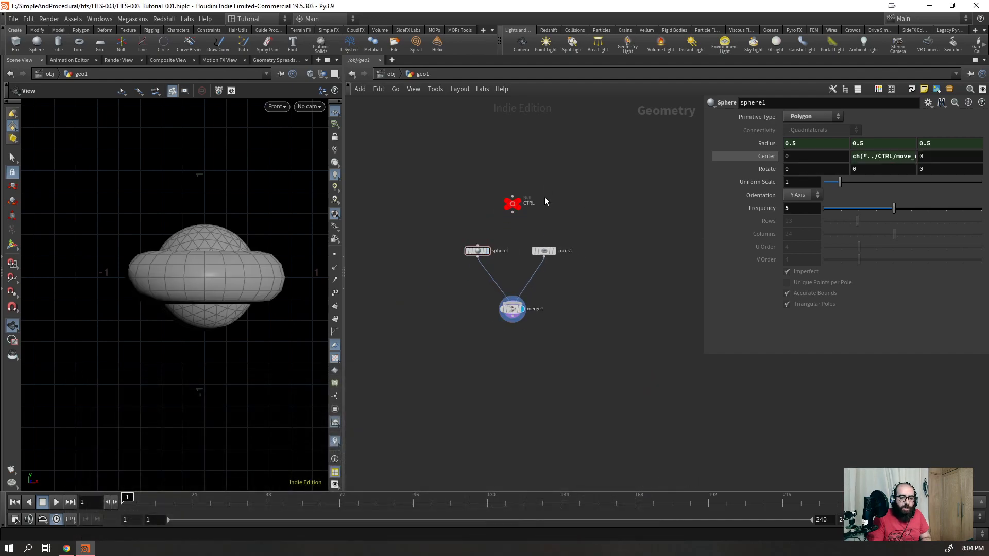
- Test CTRL's Move Up parameter at 0.65 to raise the sphere above the torus
left_click(512, 203)
mouse_move(827, 119)
left_mouse_down()
mouse_move(866, 117)
mouse_move(835, 119)
left_mouse_up()
right_click_drag(102, 260, 209, 164)
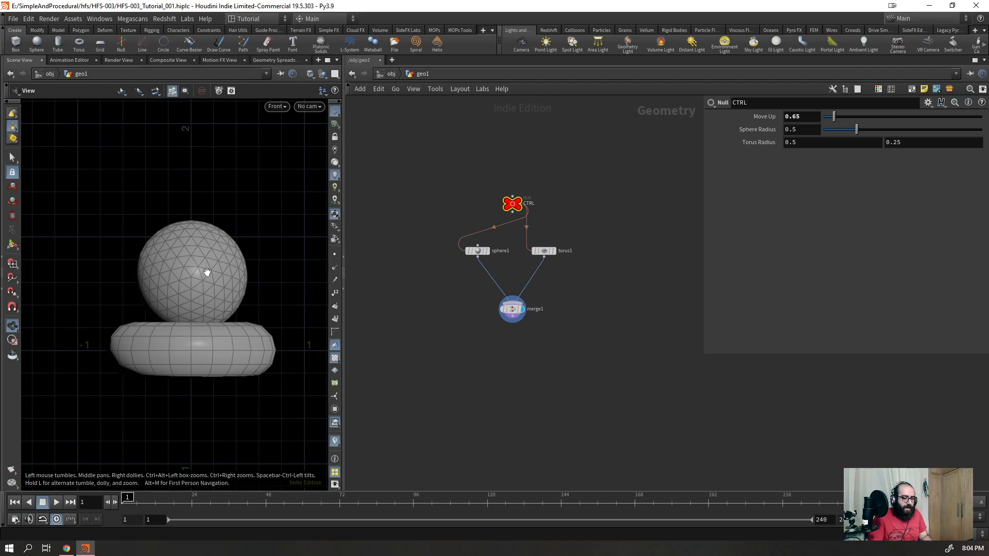
- Switch to the perspective view and set CTRL's Move Up to 0.49 and Sphere Radius to 0.255
key("space+1")
left_click_drag(208, 286, 225, 317)
mouse_move(830, 114)
left_mouse_down()
mouse_move(851, 118)
mouse_move(831, 128)
mouse_move(870, 130)
mouse_move(836, 130)
left_mouse_up()
- Test CTRL's second Torus Radius value at 0.05, then return it to 0.25
left_click(921, 146)
scroll(922, 146, "up", 3)
scroll(921, 144, "down", 5)
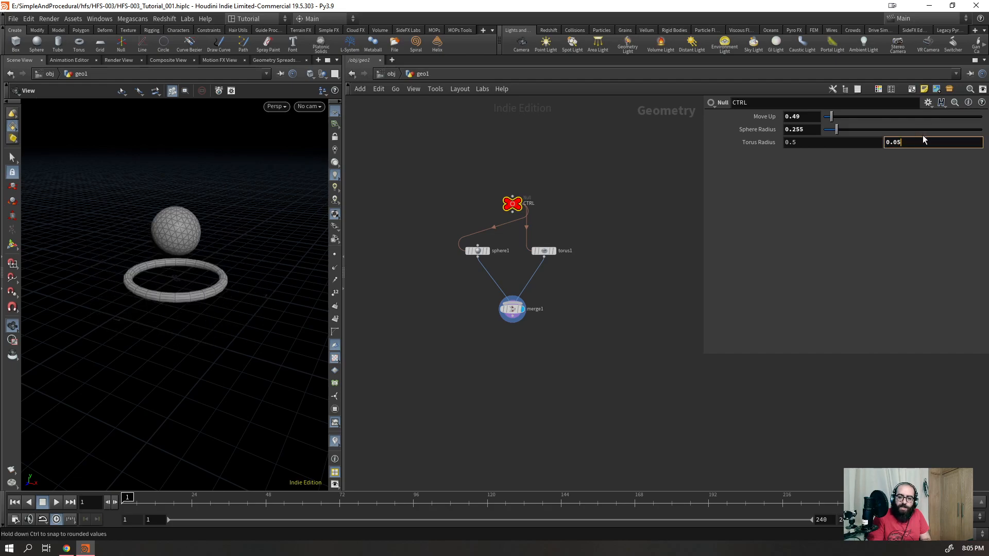
scroll(922, 142, "up", 4)
- Set CTRL's Move Up to 0.39 to lower the sphere toward the torus opening
mouse_move(830, 126)
left_mouse_down()
mouse_move(842, 118)
mouse_move(826, 118)
mouse_move(832, 125)
left_mouse_up()
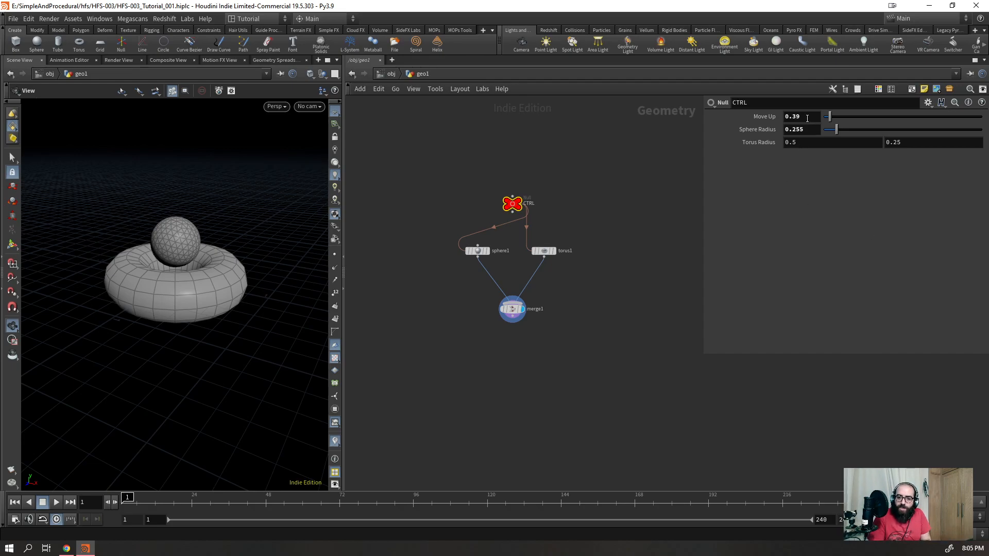
mouse_move(808, 118)
left_mouse_down()
mouse_move(787, 118)
mouse_move(801, 119)
left_mouse_up()
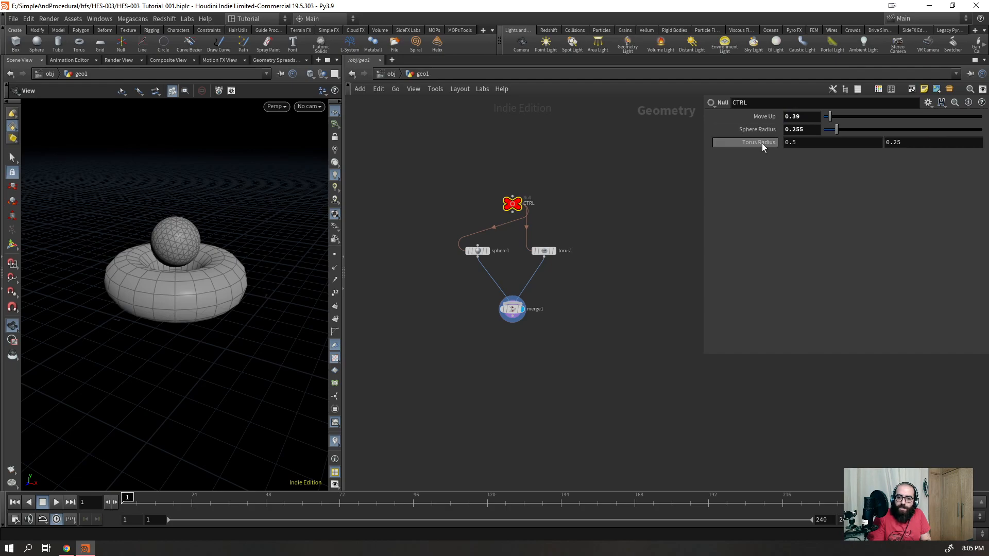
left_click(766, 120)
left_click(766, 120)
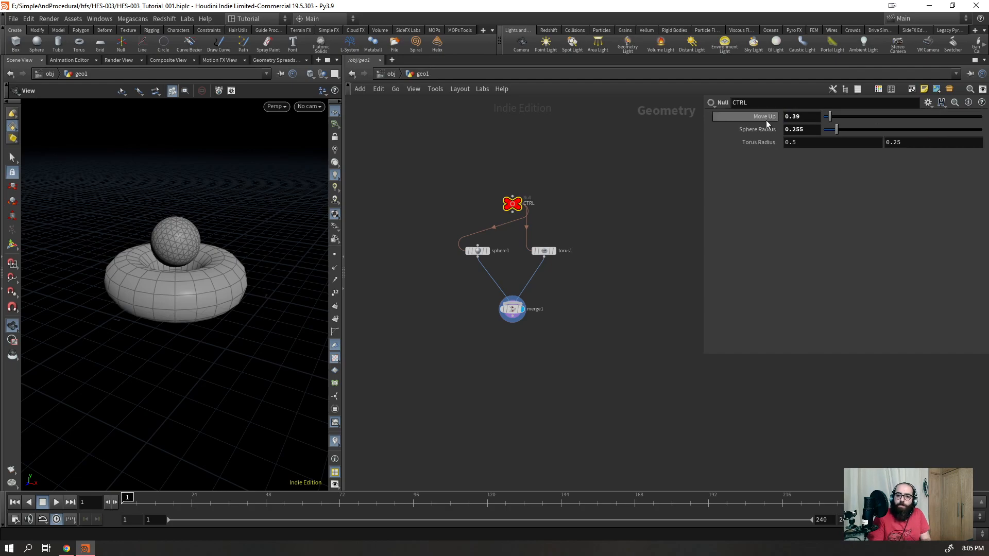
- On the CTRL null, set Sphere Radius to 0.665 and Move Up to 0.78
mouse_move(836, 129)
left_mouse_down()
mouse_move(870, 130)
mouse_move(845, 130)
left_mouse_up()
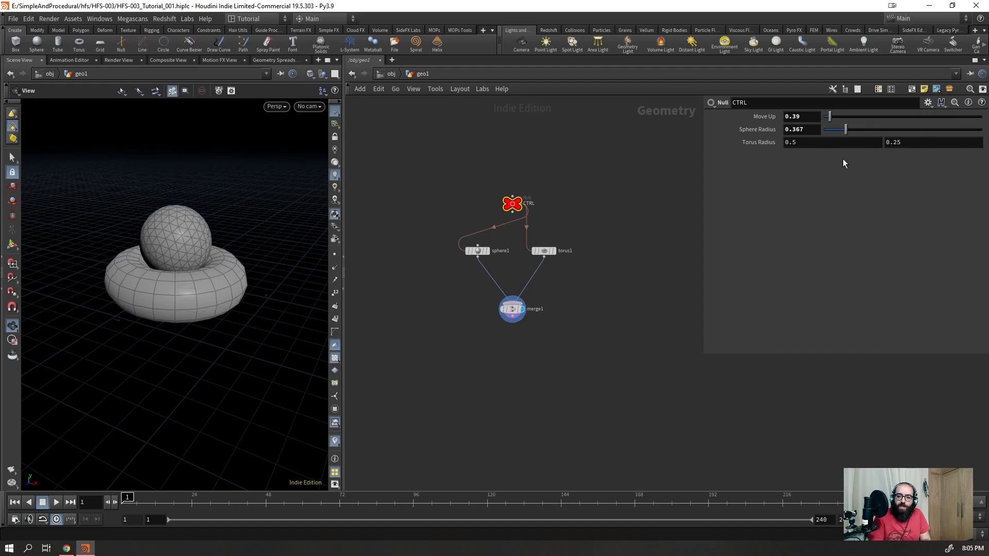
left_click(806, 117)
double_click(805, 117)
left_click_drag(829, 118, 871, 133)
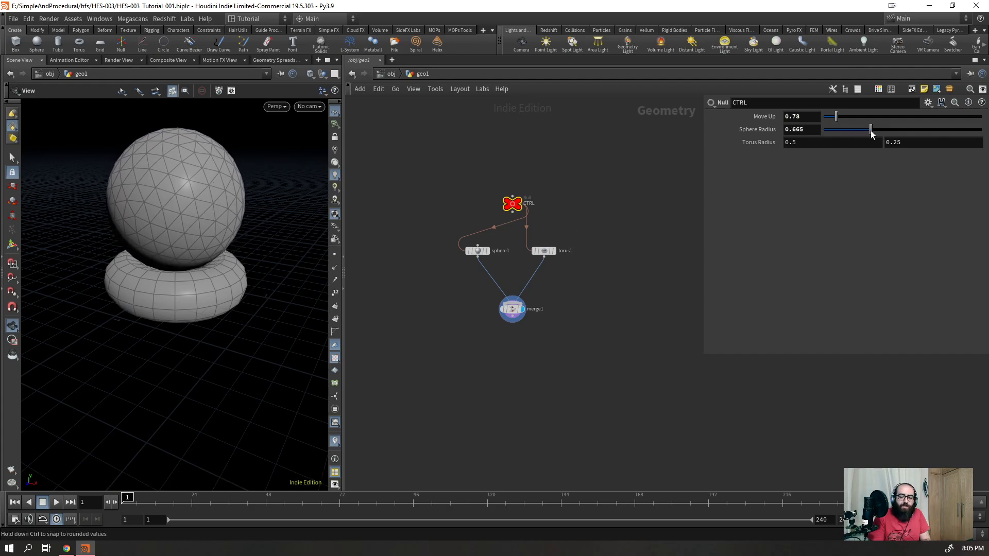
key("Tab")
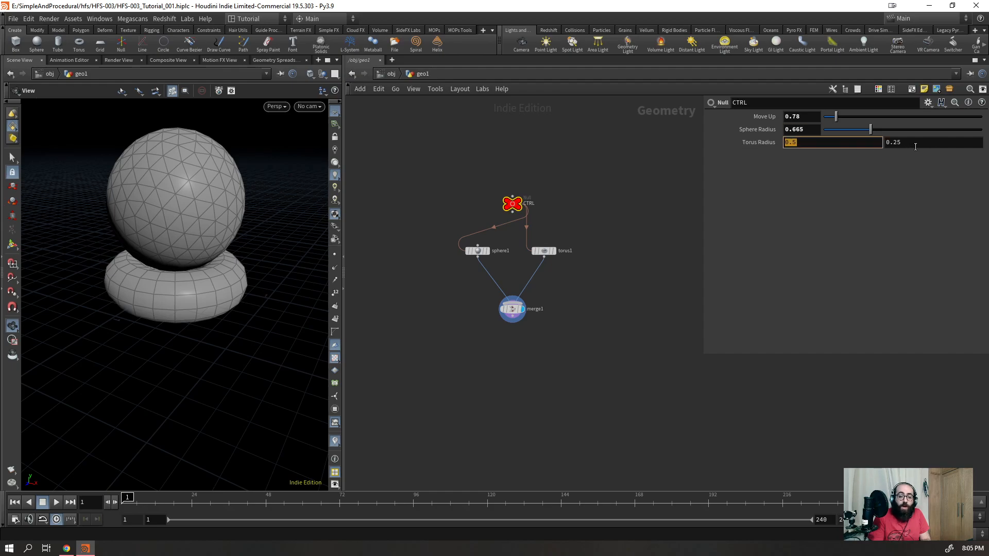
left_click(650, 248)
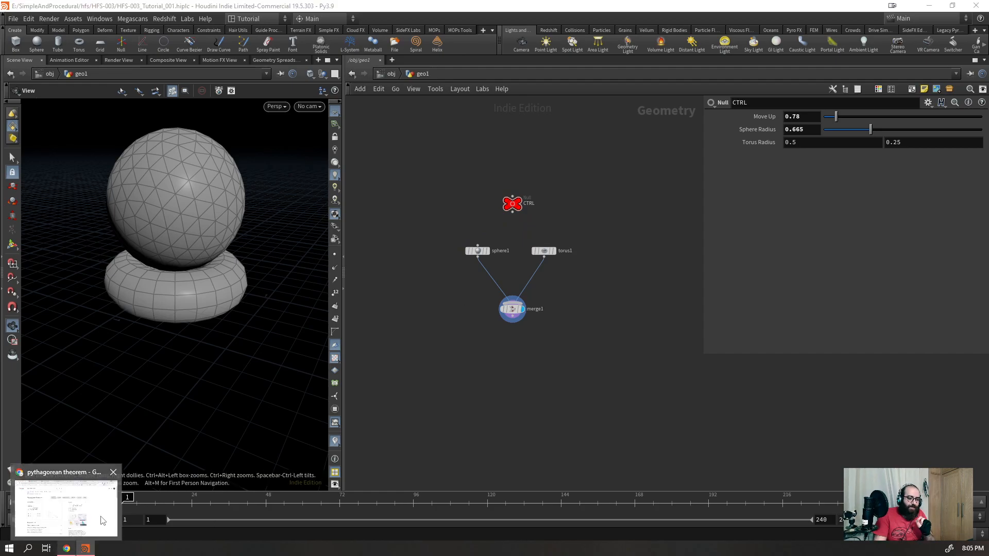
- Switch to Chrome and review the Pythagorean theorem page's title and formula
left_click(65, 508)
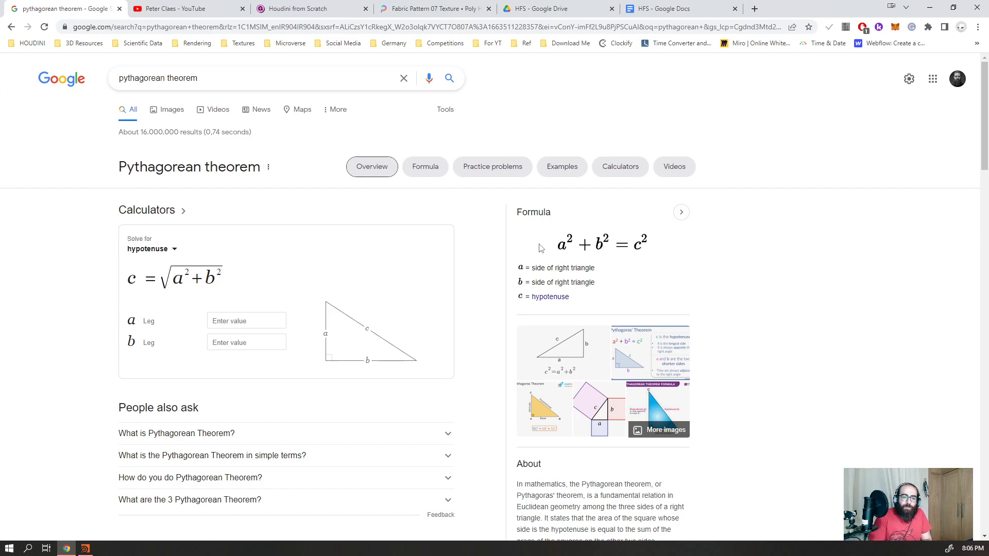
left_click_drag(555, 247, 659, 248)
left_click(803, 256)
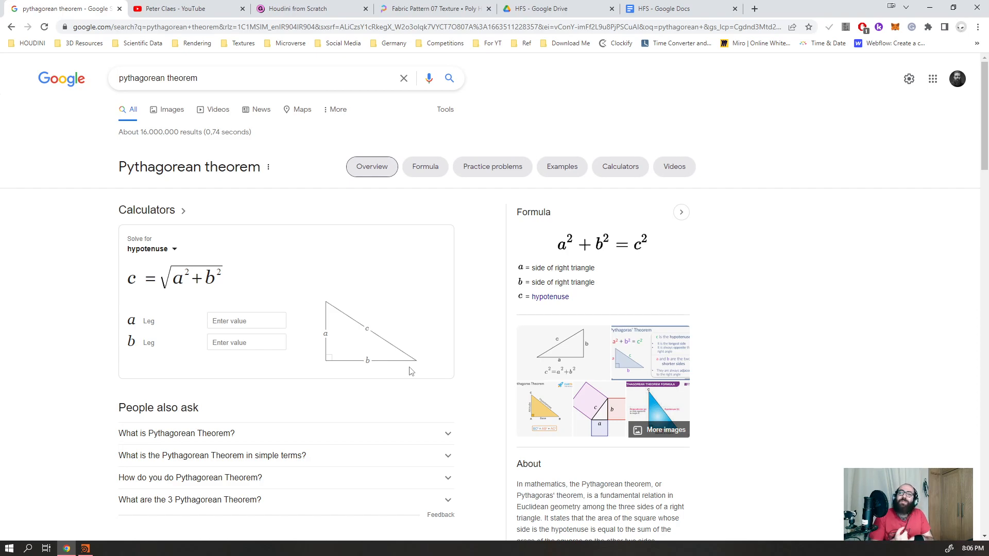
left_click_drag(121, 168, 264, 172)
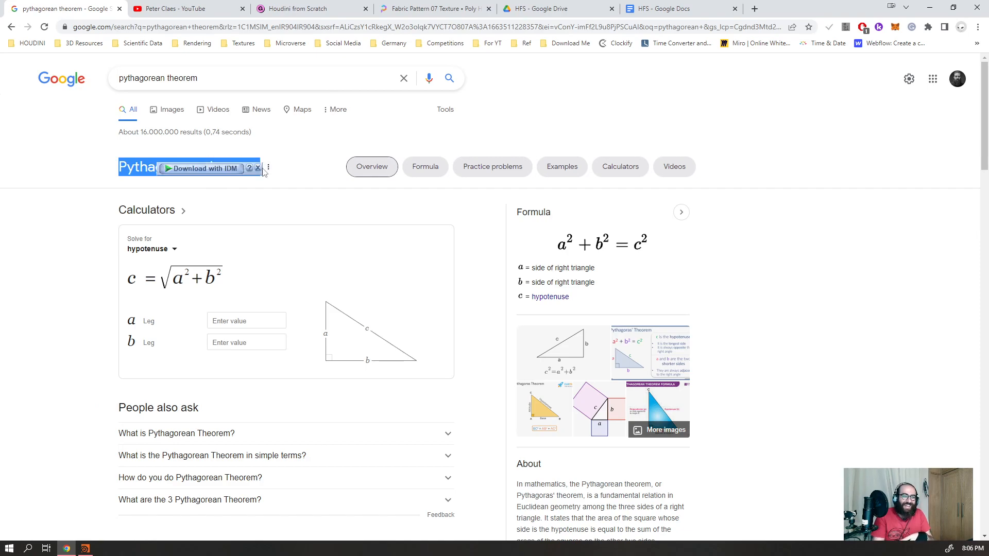
left_click(101, 178)
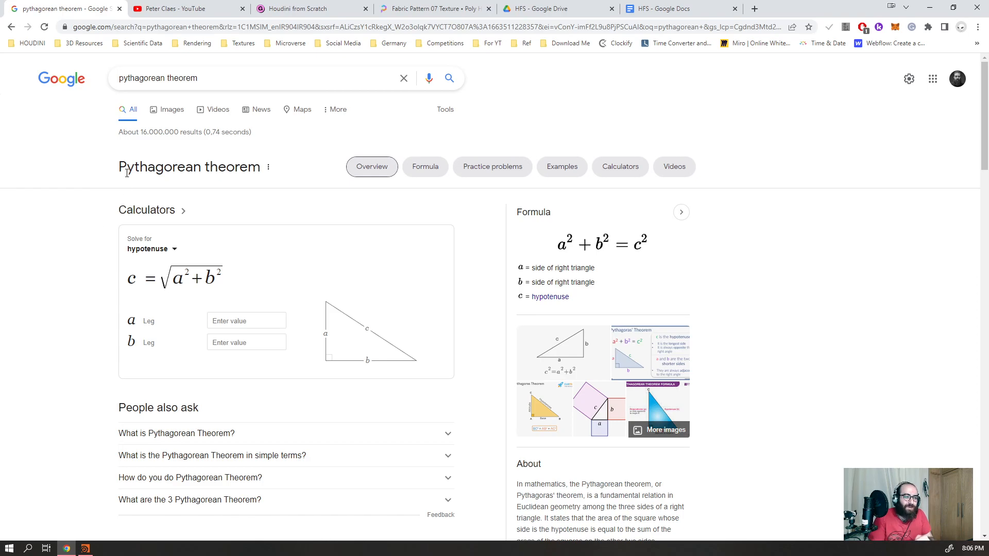
left_click_drag(124, 172, 269, 168)
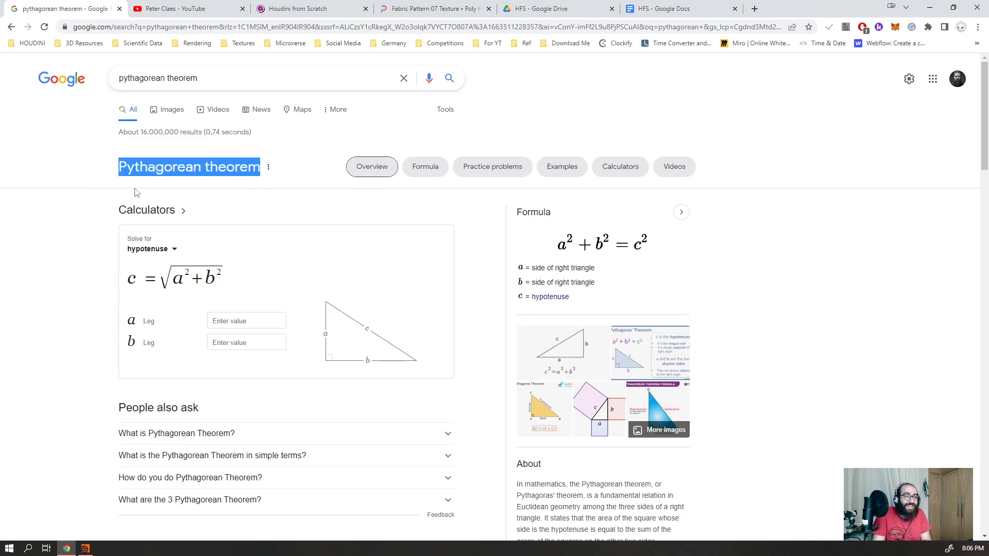
left_click(157, 166)
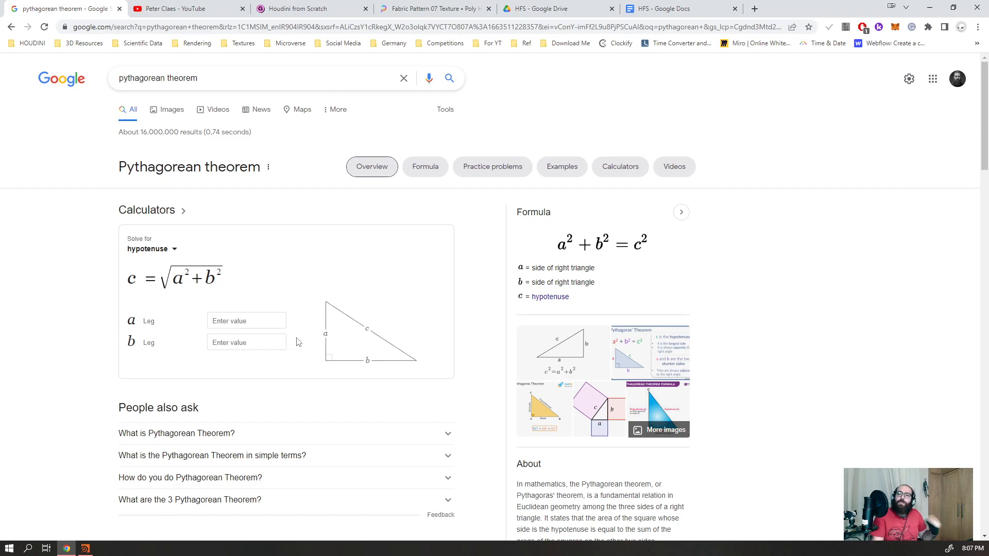
- Calculate the hypotenuse in the theorem calculator with leg a = 3 and leg b = 4, and examine the solution
left_click(259, 322)
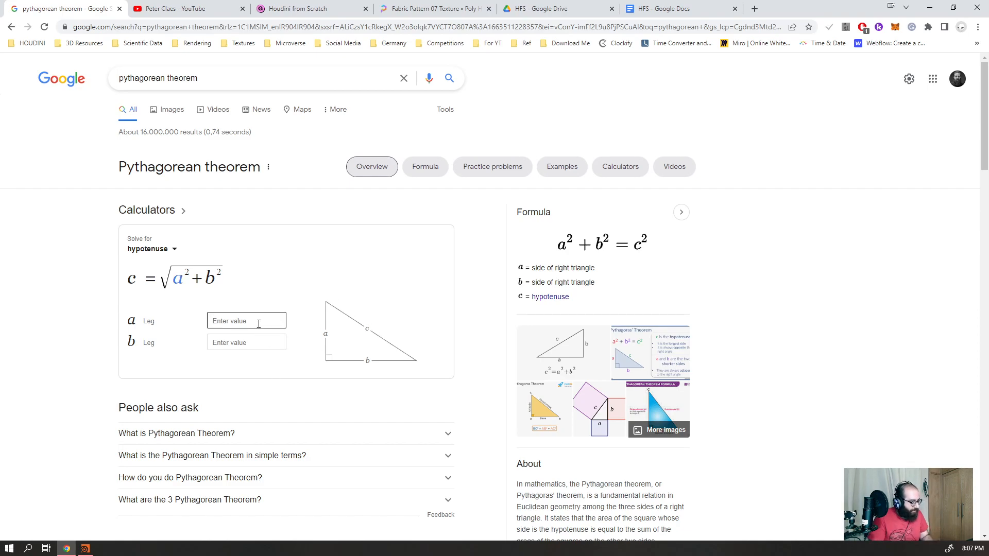
type("3")
left_click(246, 343)
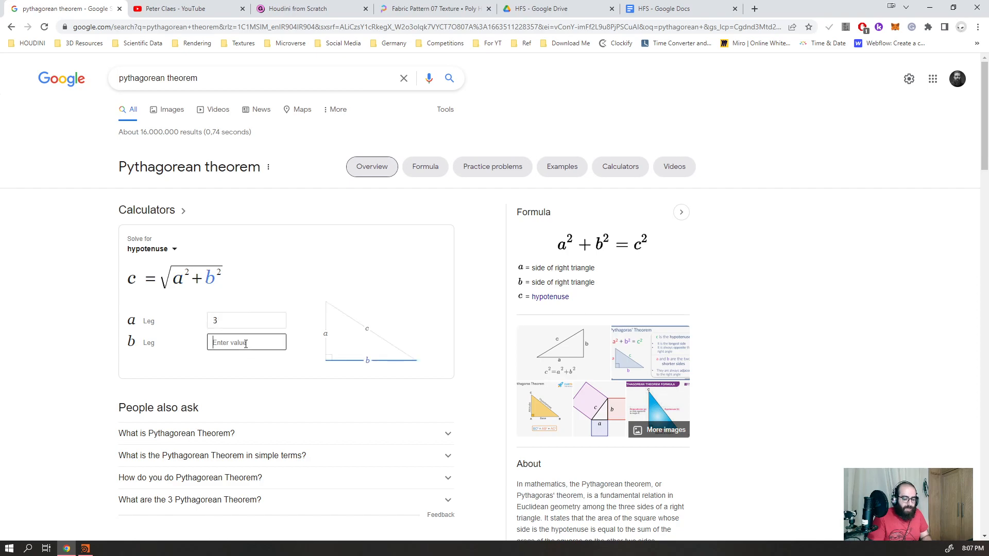
type("4")
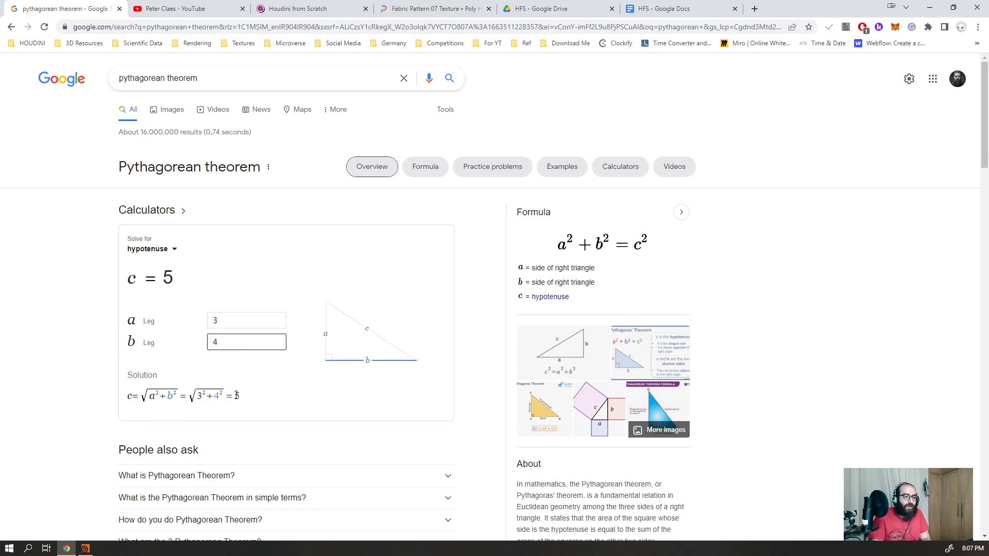
double_click(237, 396)
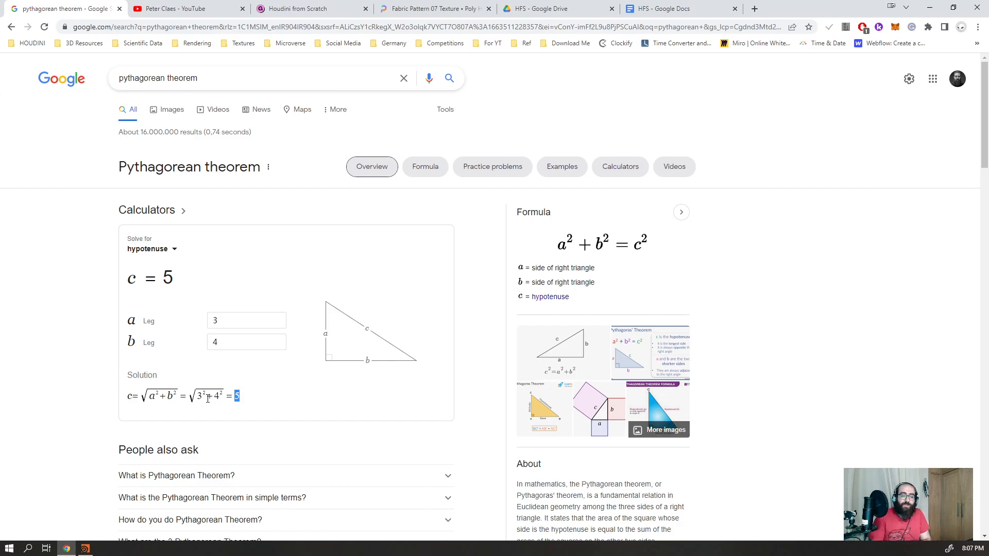
left_click(237, 395)
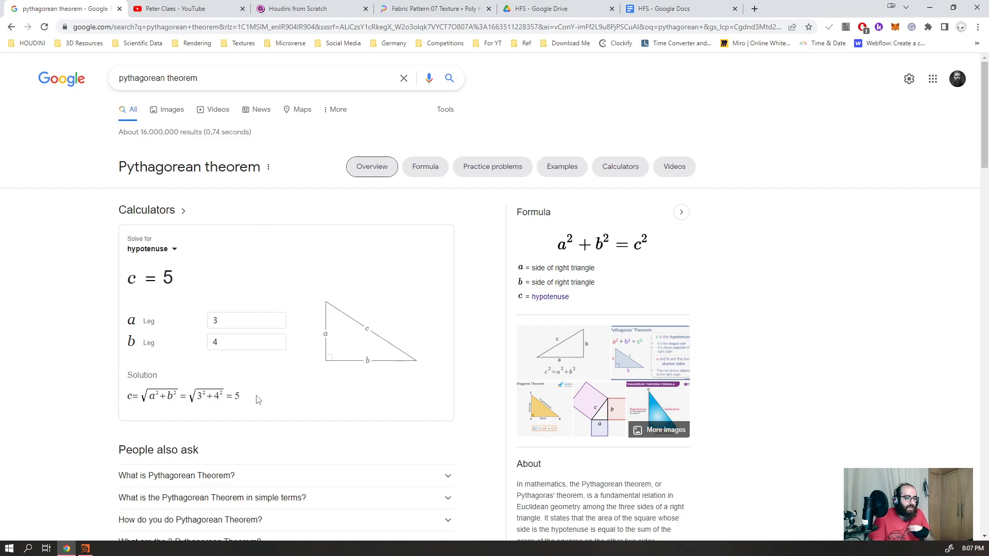
- Set the calculator to solve for leg (a) and clear both input values to show the general formula
left_click(173, 251)
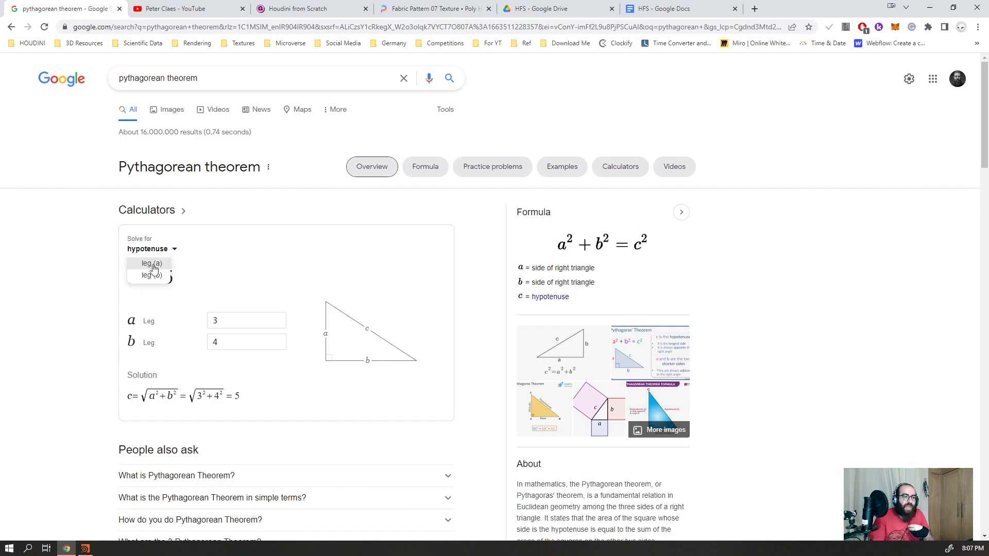
left_click(153, 264)
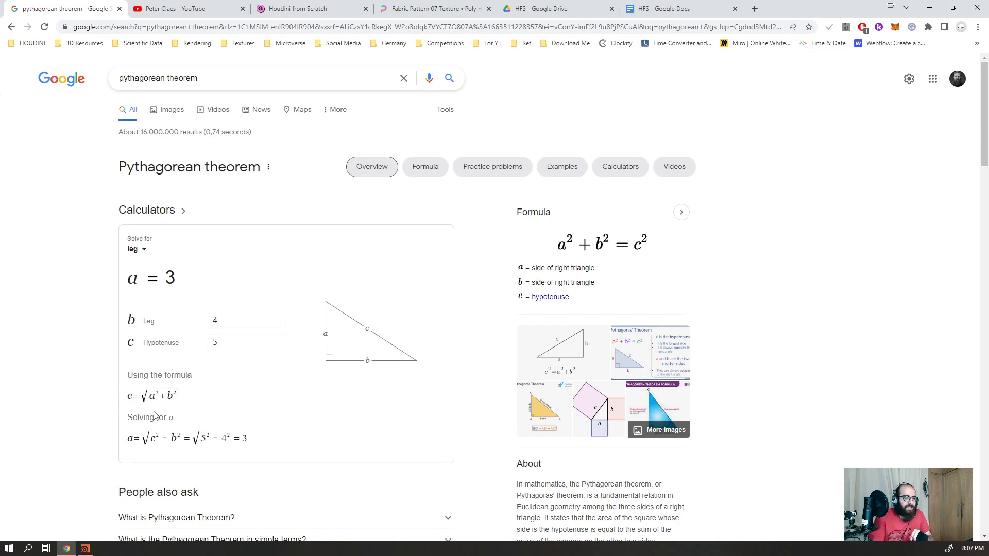
left_click(242, 323)
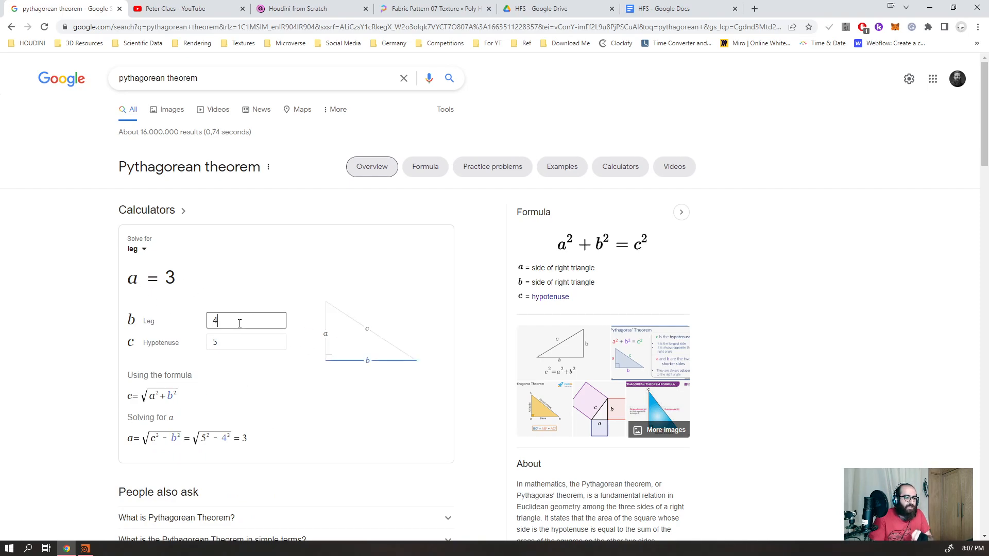
key("BackSpace")
left_click(214, 342)
key("BackSpace")
left_click(45, 357)
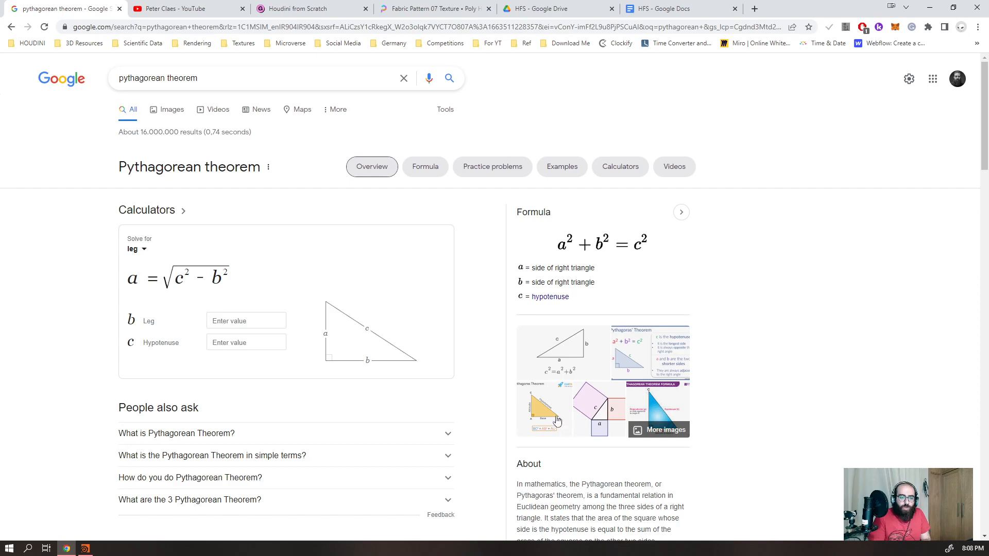
- Look over the theorem's image results, and compare the calculator's formulas for leg (a), leg (b) and the hypotenuse
left_click(170, 110)
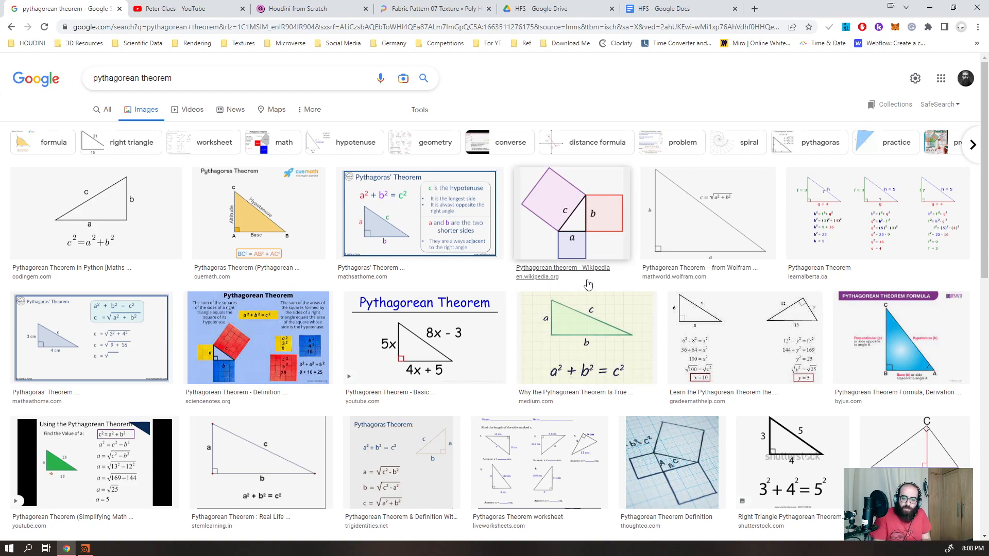
left_click(98, 115)
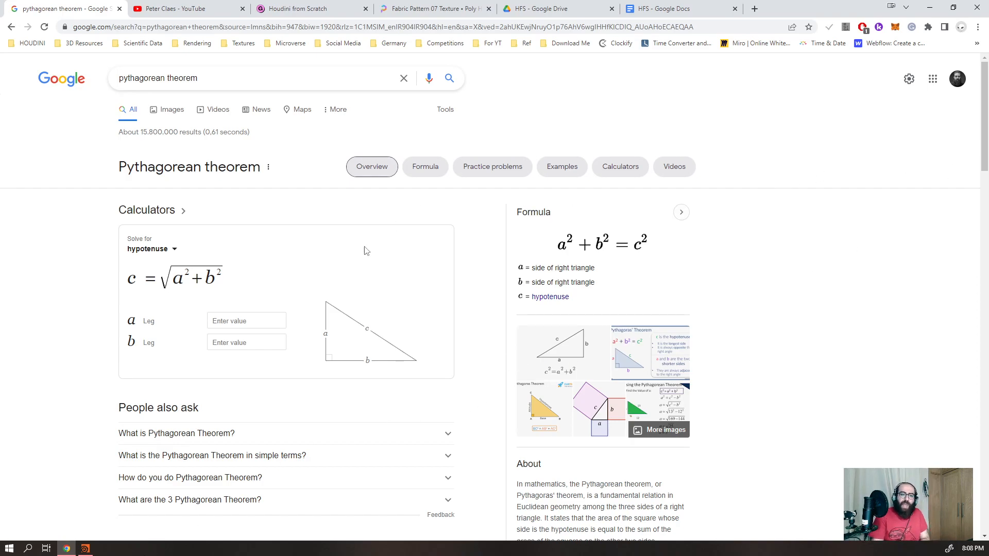
left_click(170, 251)
left_click(214, 252)
left_click(158, 250)
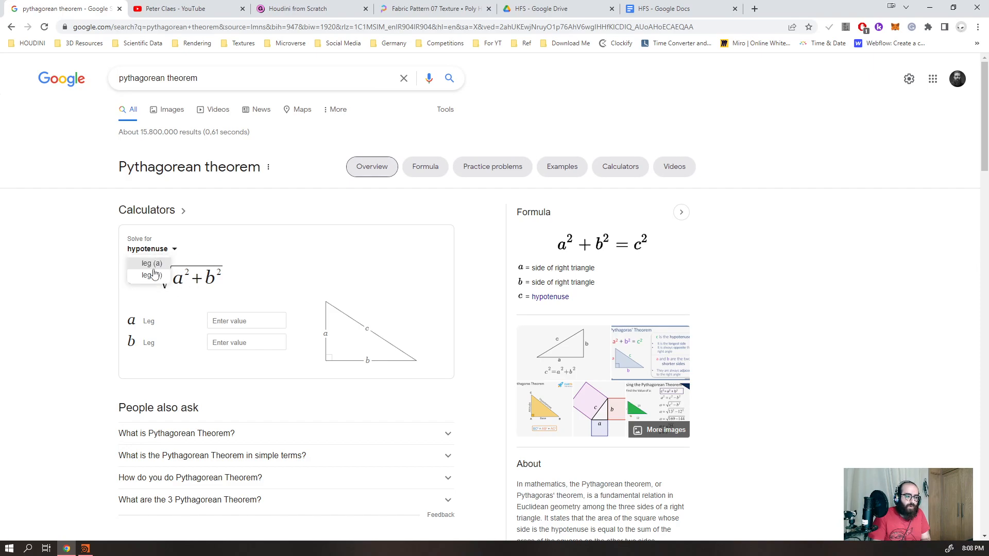
left_click(153, 264)
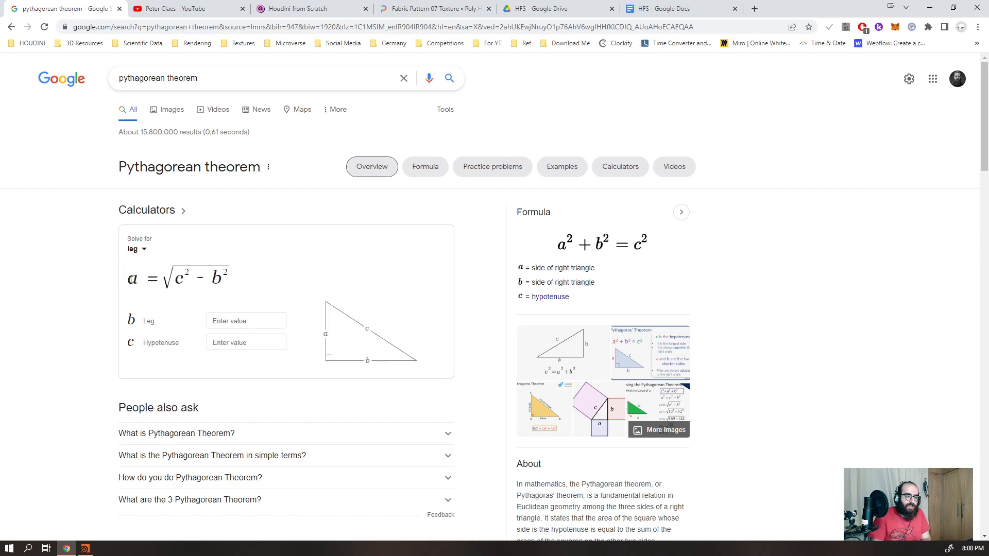
left_click(140, 249)
left_click(155, 275)
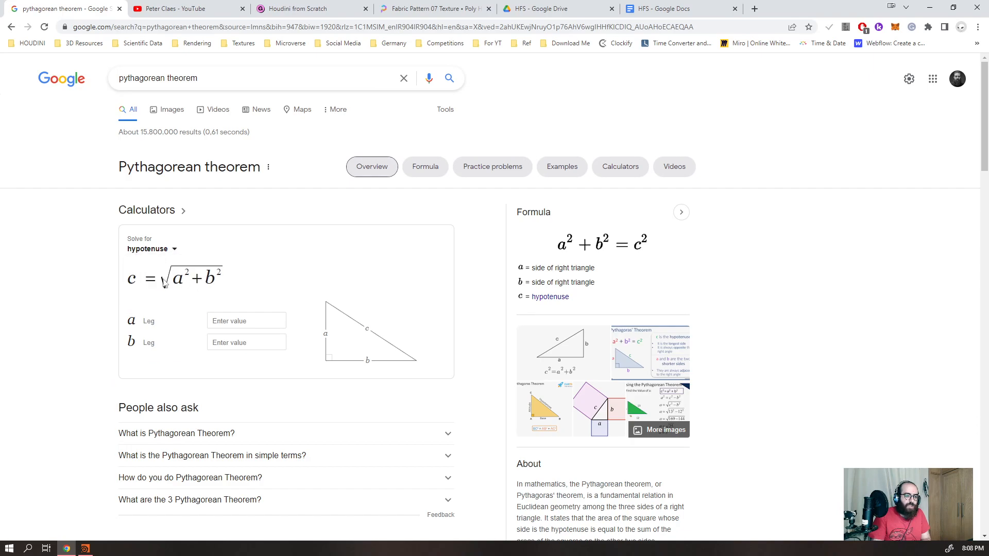
left_click(142, 250)
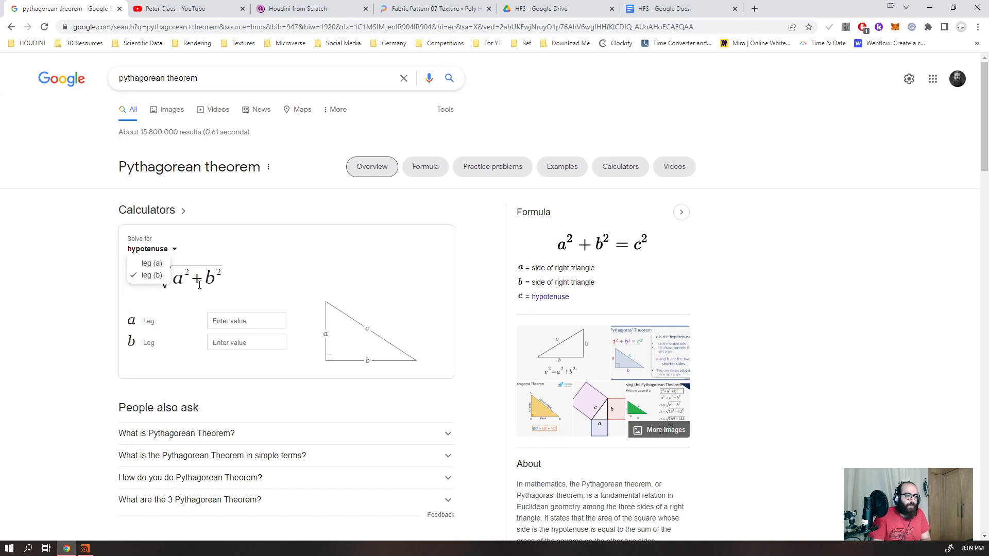
left_click(152, 274)
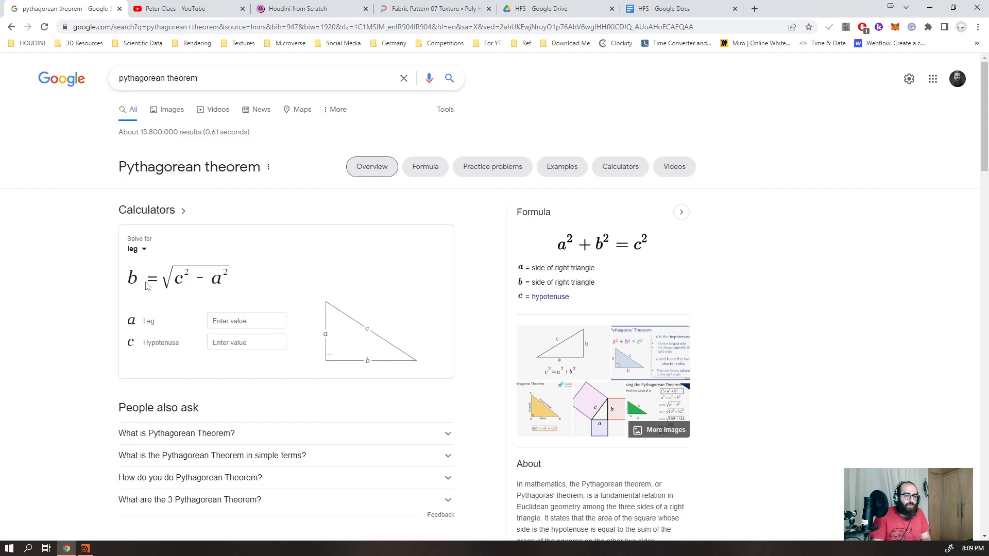
left_click(140, 250)
left_click(156, 276)
- Return to Houdini and add a Clip node after merge1
left_click(930, 8)
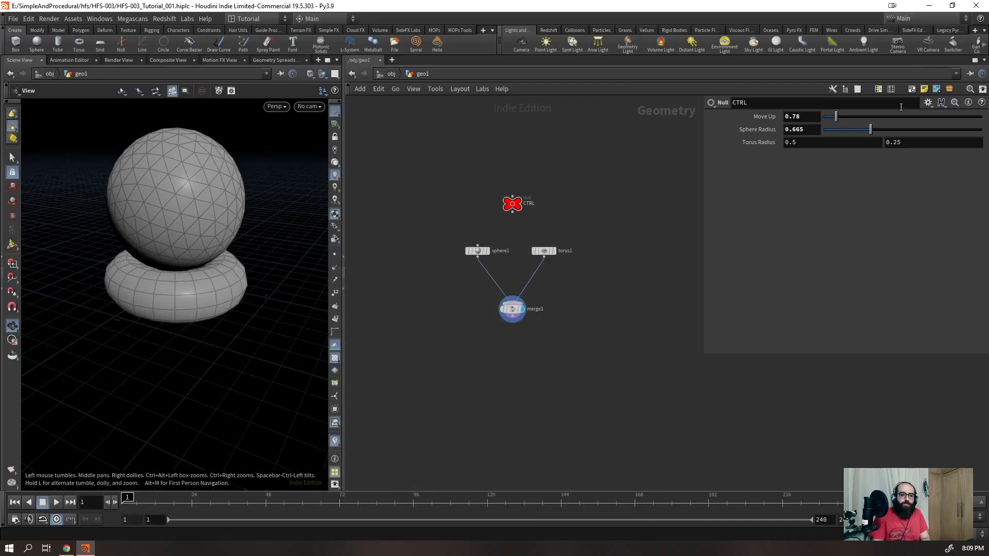
left_click_drag(523, 375, 500, 299)
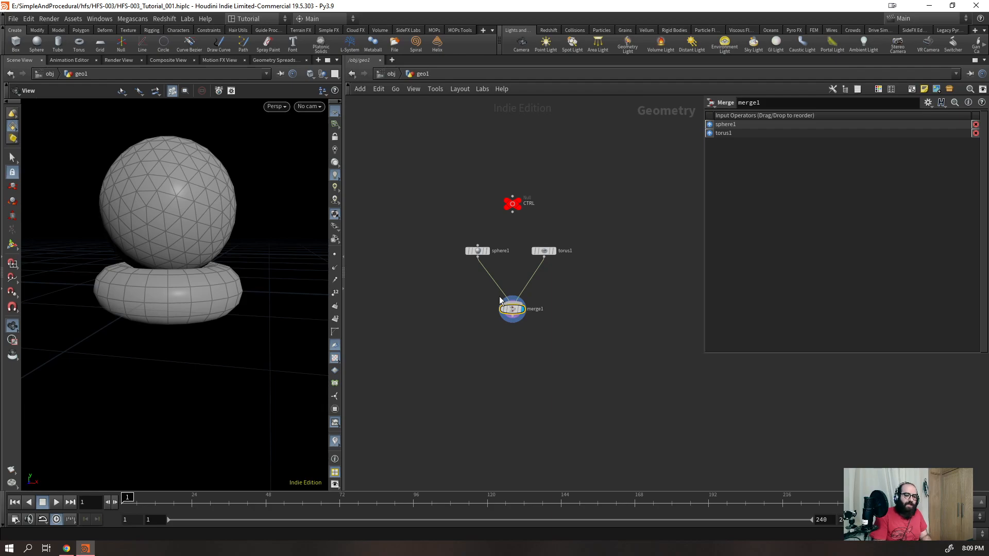
key("Tab")
type("clip")
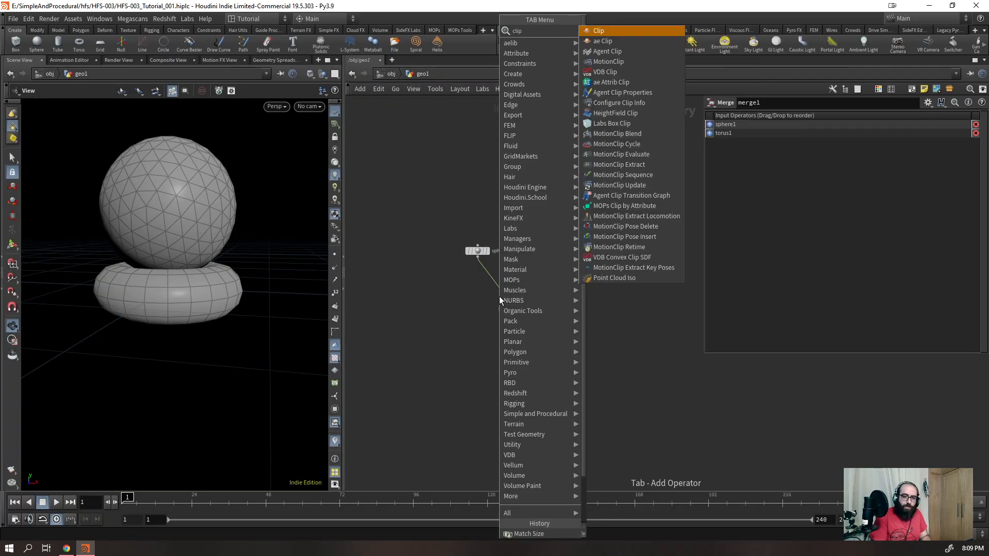
key("Return")
- Try raising the clip plane's origin to about 0.76 in Y, and undo the move
left_click_drag(195, 293, 181, 262)
key("Return")
left_click_drag(177, 329, 148, 258)
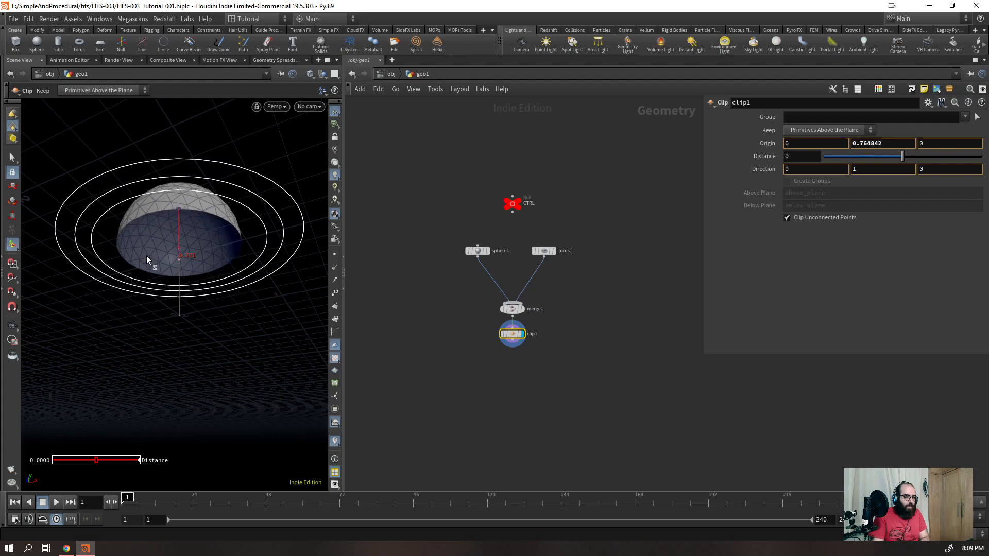
key("ctrl+z")
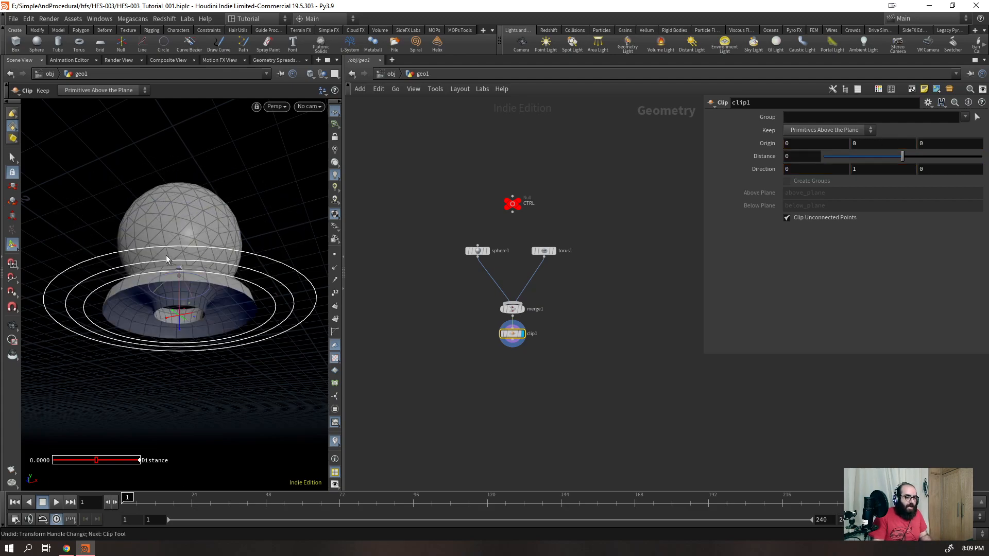
- Rotate the clip plane freehand to a nearly vertical orientation through the sphere and torus
left_click_drag(141, 316, 139, 265, "alt")
left_click_drag(230, 236, 183, 214, "alt")
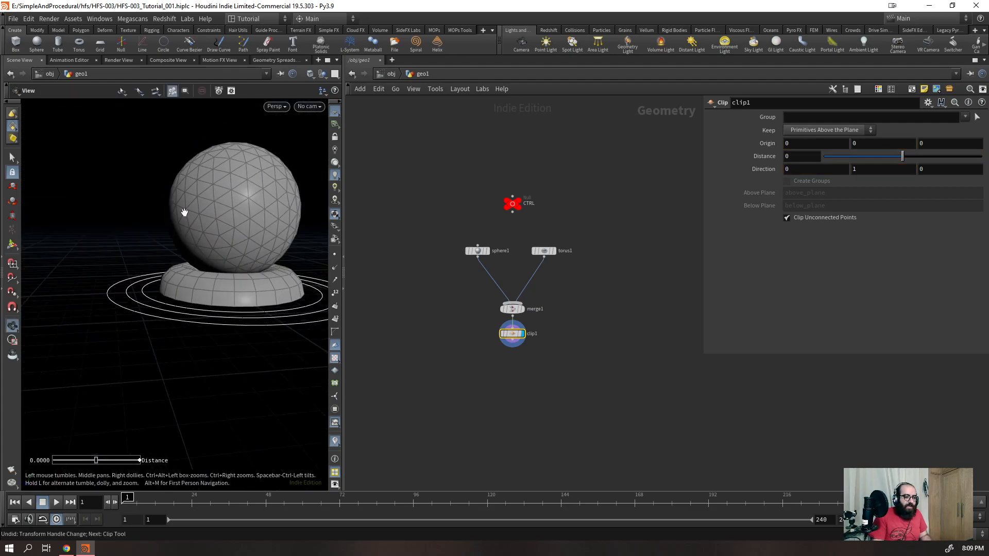
right_click_drag(183, 215, 267, 223, "alt")
left_click_drag(215, 279, 268, 305)
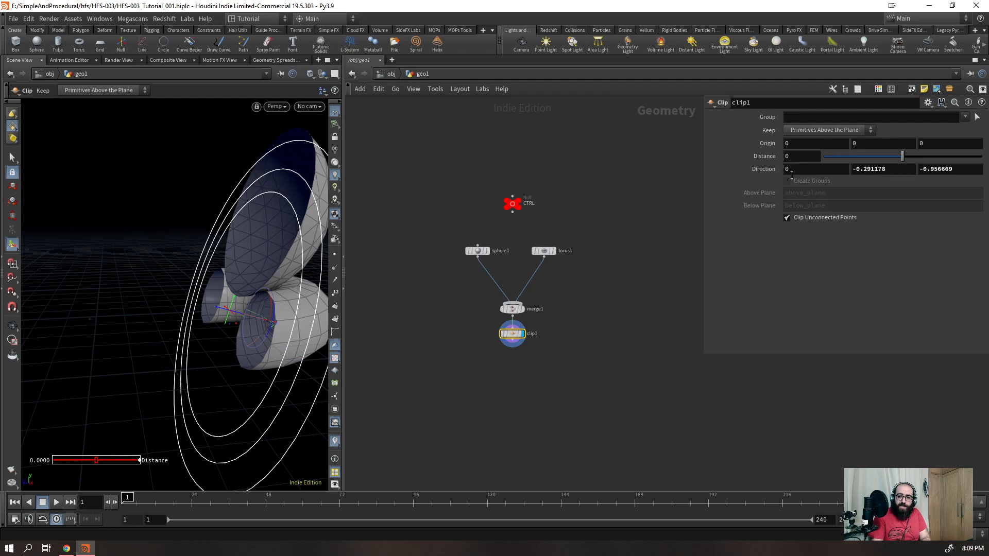
- Set the clip plane's Direction to 0 in Y and -1 in Z for an exactly vertical cut
left_click(899, 171)
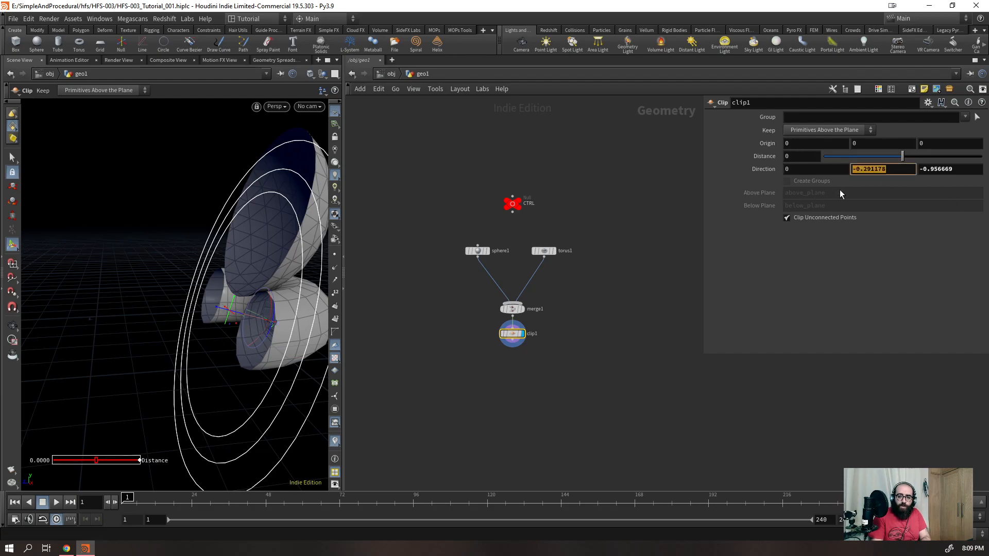
type("0")
key("Return")
double_click(951, 172)
type("-1")
key("Return")
key("Escape")
right_click_drag(177, 269, 235, 280, "alt")
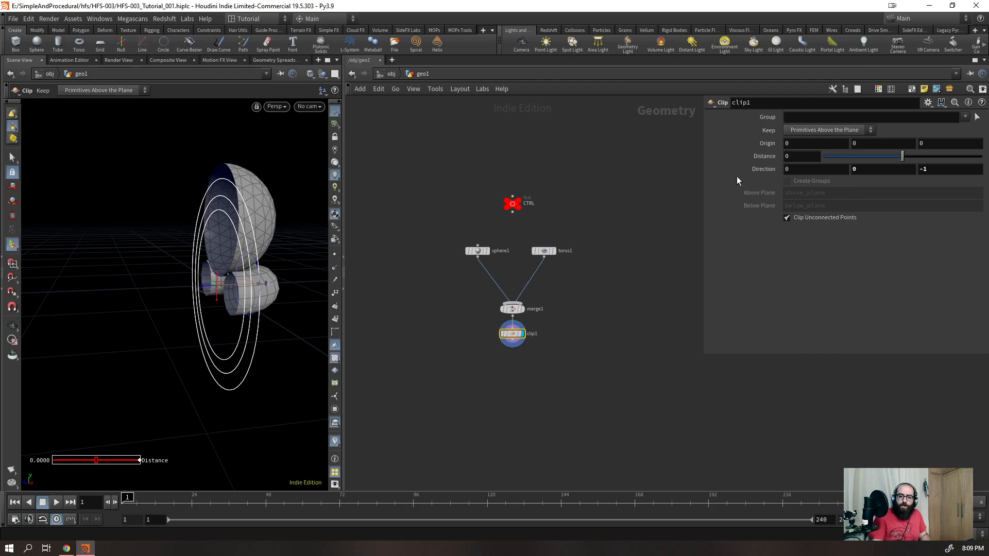
- Try resetting the clip plane's Direction to its default, and undo the reset to restore the vertical cut
middle_click(750, 172, "ctrl")
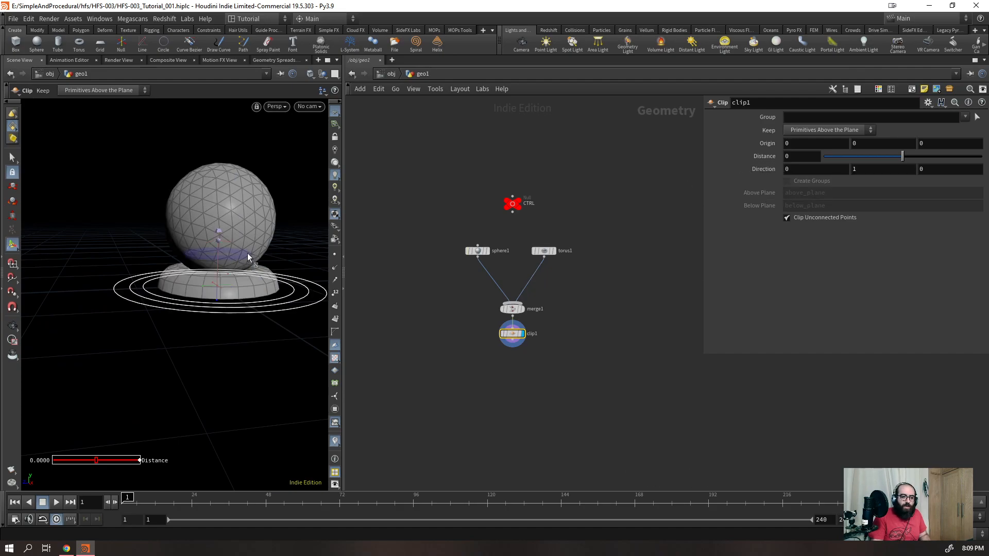
right_click_drag(233, 231, 237, 273, "alt")
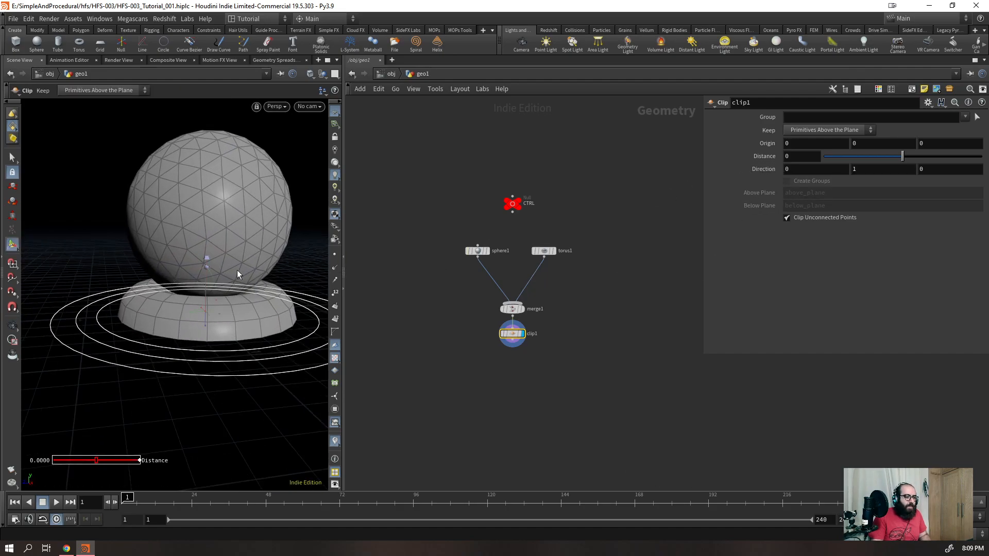
left_click_drag(221, 273, 291, 317)
key("Escape")
left_click_drag(205, 327, 267, 366)
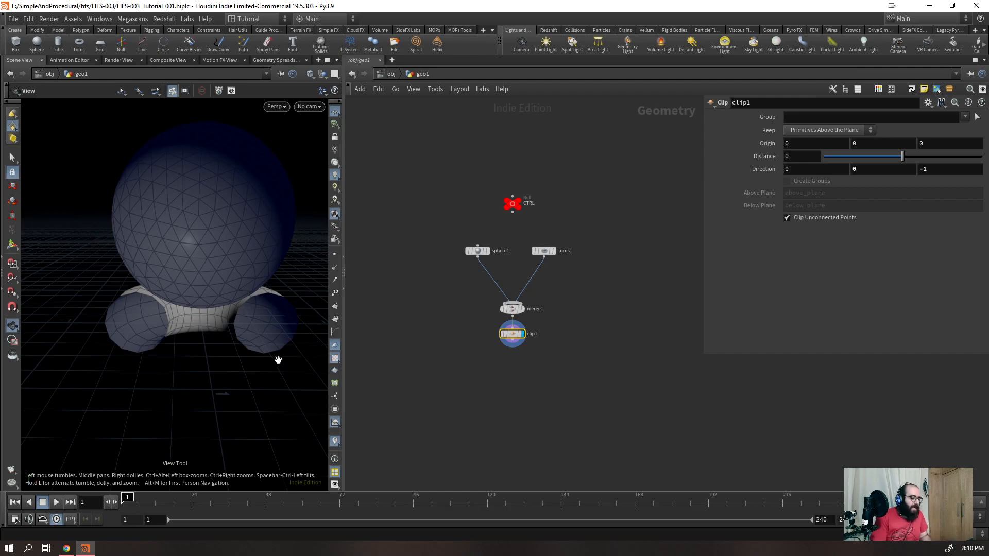
- Switch the viewport to the Front view and save the scene file
key("space+3")
key("ctrl+s")
right_click_drag(214, 335, 256, 301)
right_click(341, 197)
left_click(373, 188)
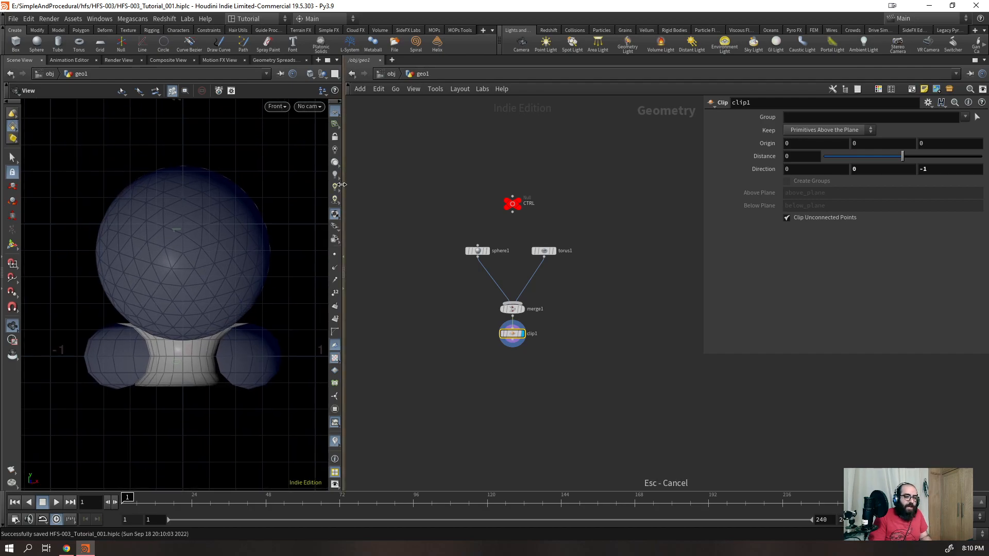
- Widen the viewport and frame the clipped sphere and torus in it
left_click_drag(342, 186, 509, 167)
right_click_drag(327, 205, 337, 158)
scroll(353, 153, "up", 2)
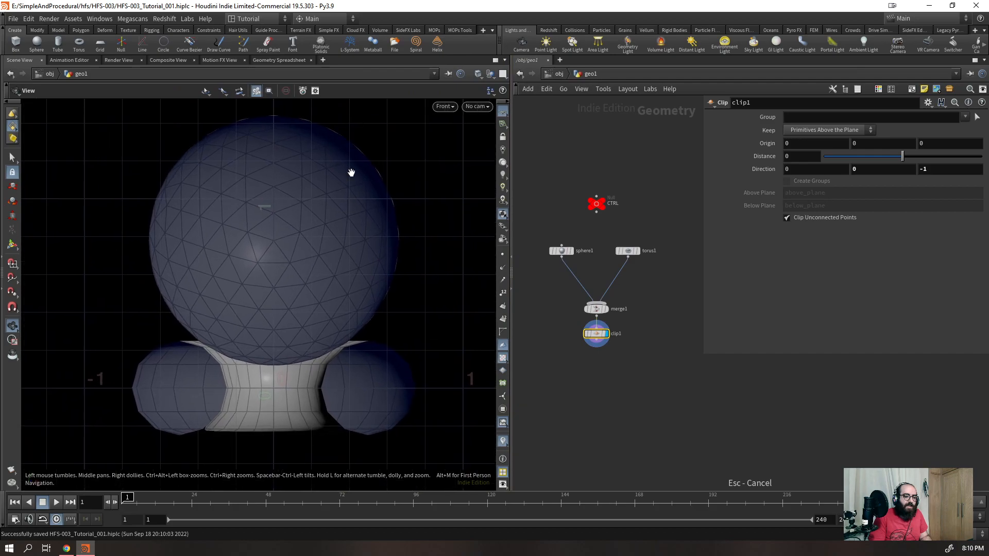
scroll(304, 321, "down", 4)
scroll(344, 261, "up", 2)
middle_click_drag(324, 267, 368, 269)
scroll(296, 285, "up", 2)
- Raise the Frequency of sphere1 to give the sphere a much finer polygon mesh
left_click(562, 251)
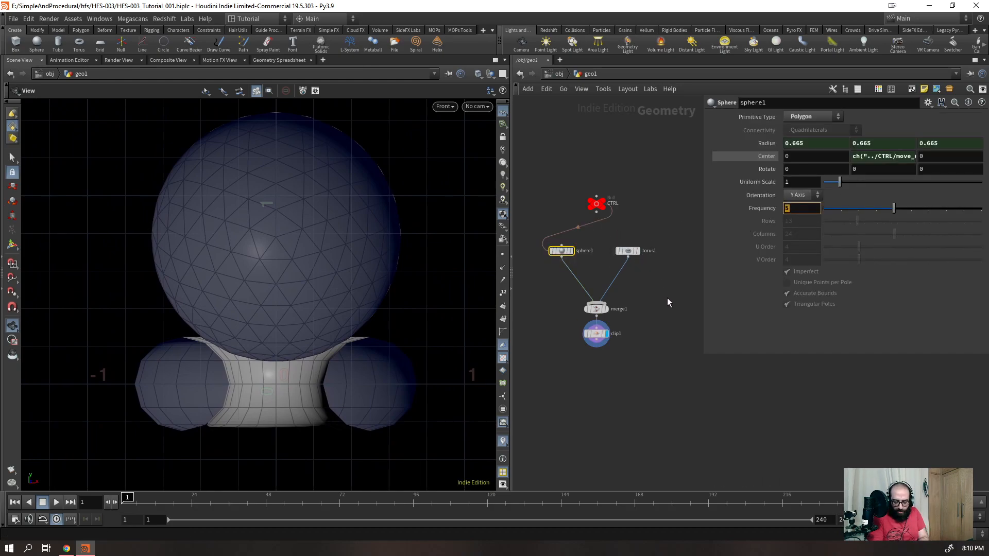
type("6")
key("Return")
- Set torus1 to 32 Rows and 64 Columns
left_click_drag(671, 229, 607, 278)
left_click(810, 225)
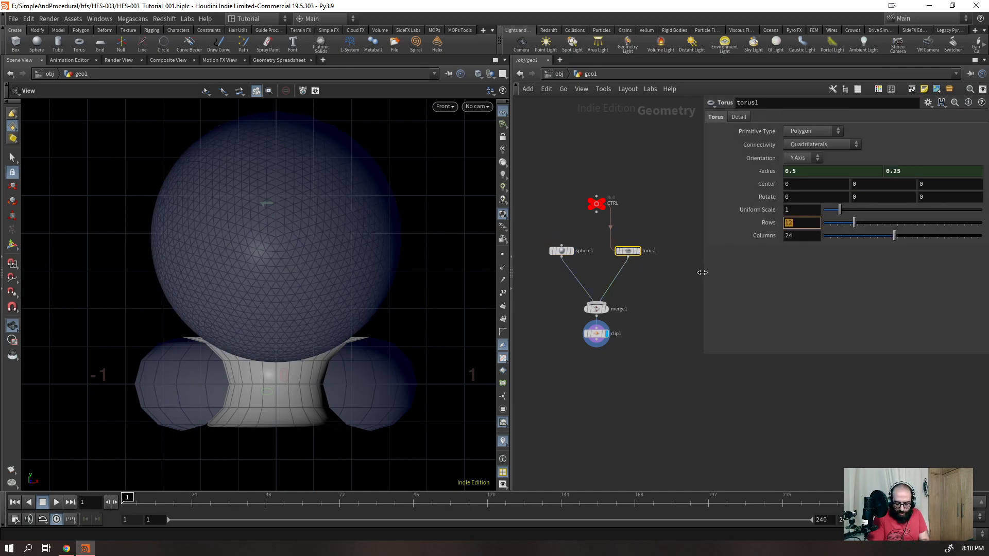
type("32")
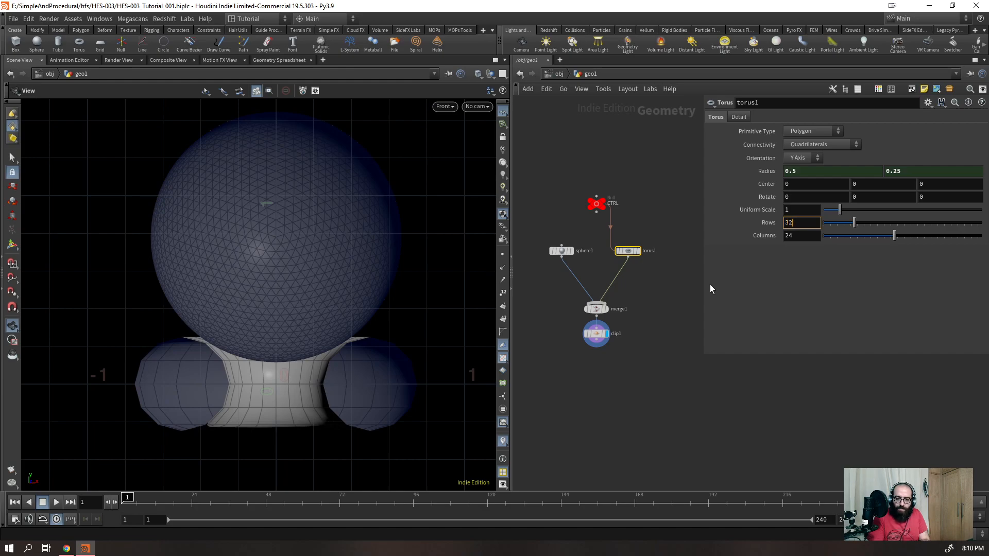
left_click(802, 237)
type("64")
key("Return")
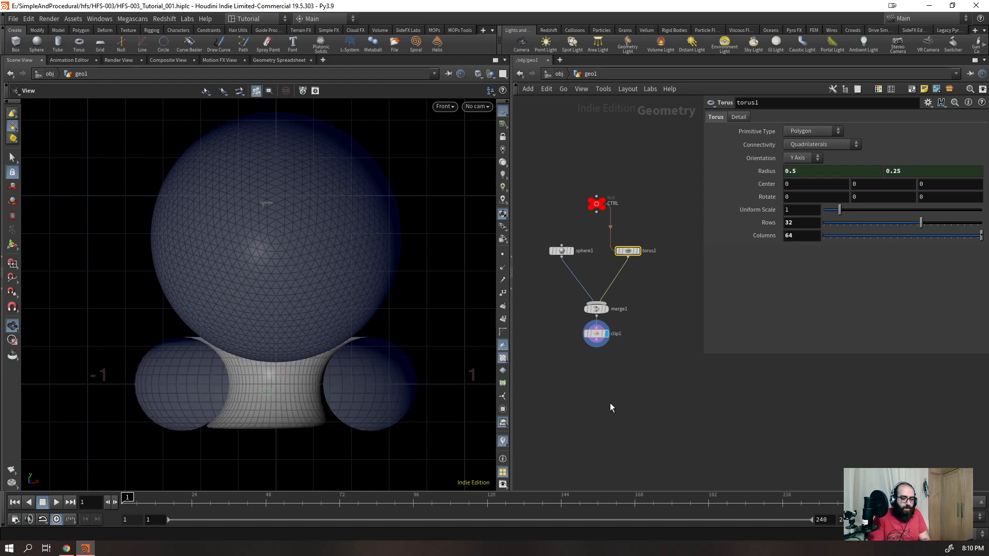
- Try a subdivision count of 128 on the torus, and undo the change
type("128")
key("Return")
key("ctrl+z")
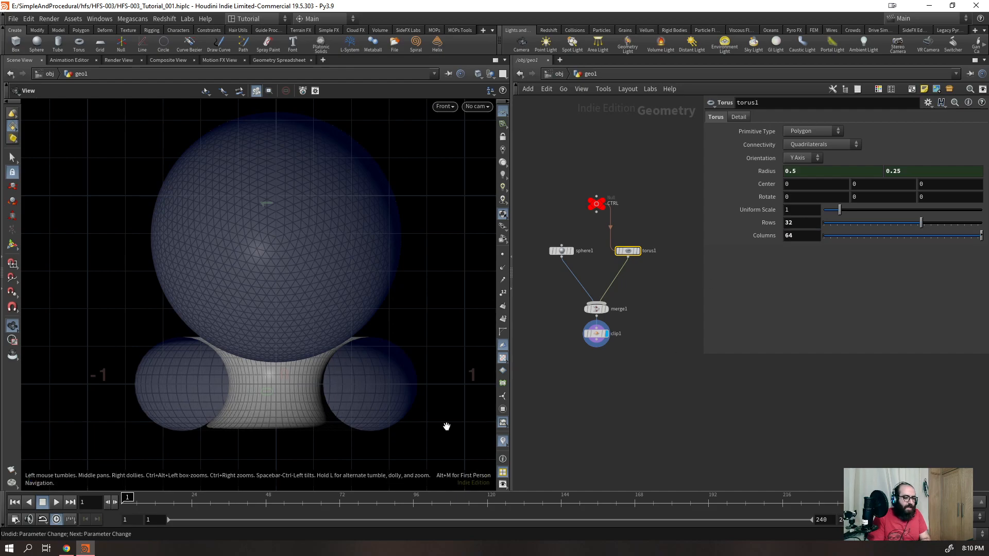
- Narrow the parameter area beside the node network and frame the whole cross-section in the viewport
scroll(309, 360, "down", 4)
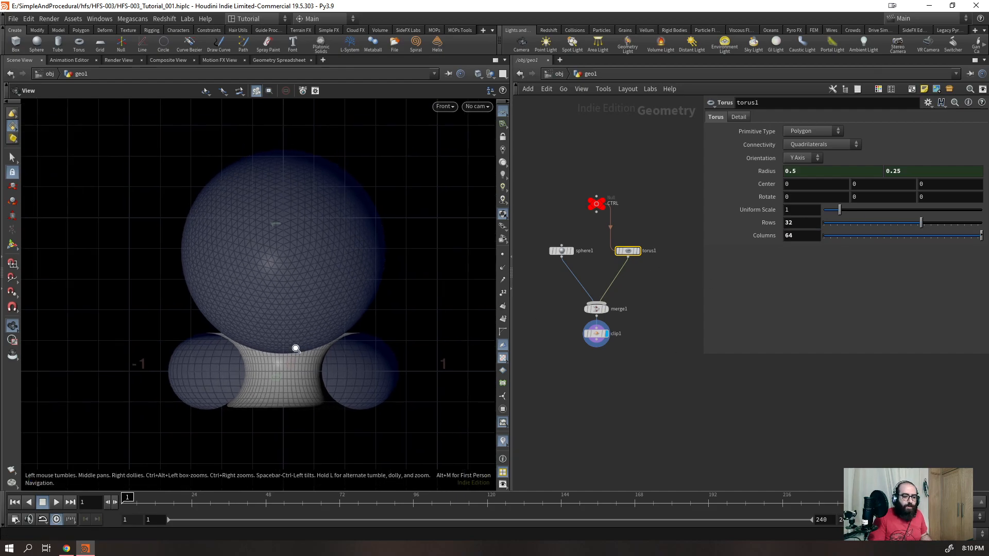
scroll(325, 385, "down", 1)
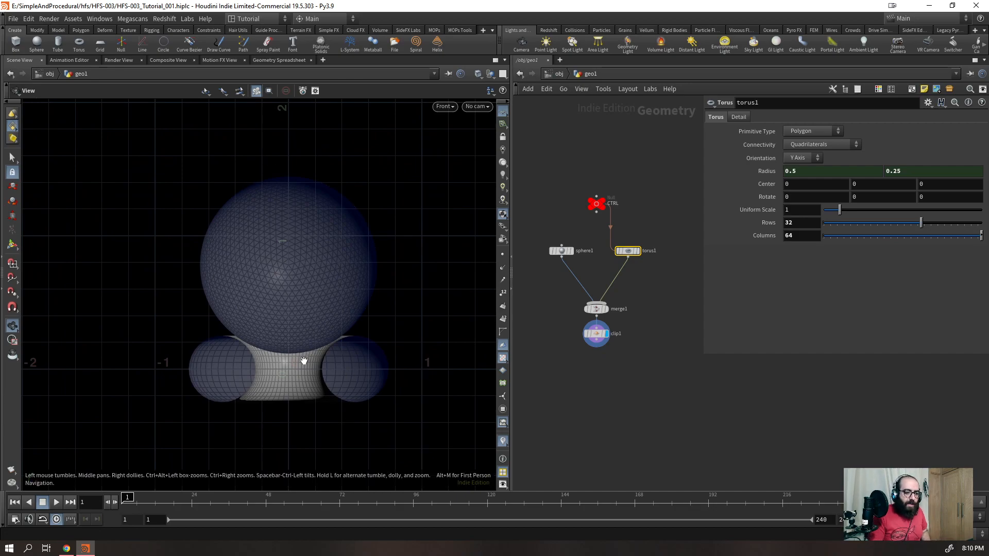
left_click_drag(703, 240, 748, 240)
scroll(322, 311, "up", 3)
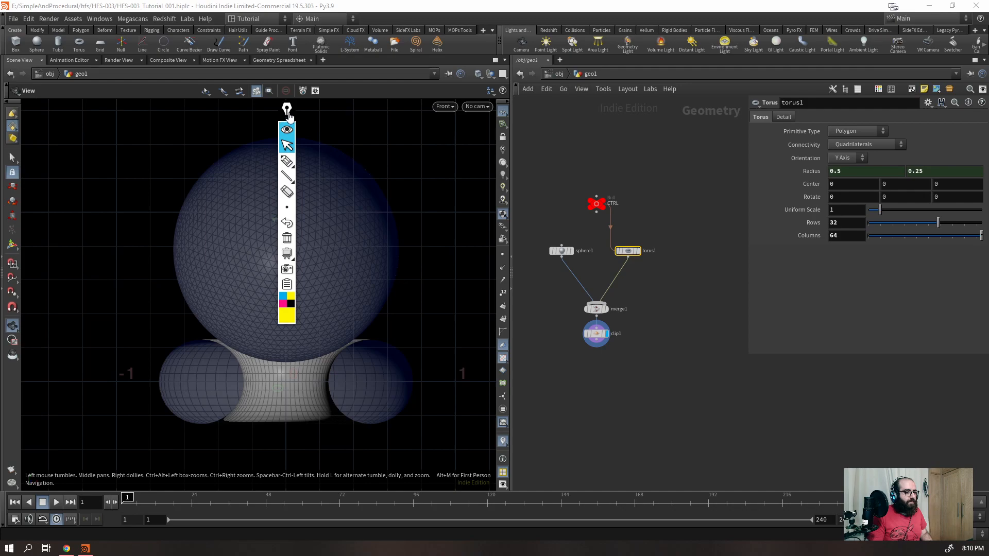
- Open the screen annotation tool at the viewport's edge and mark the sphere's centre with a magenta dot
left_click(288, 114)
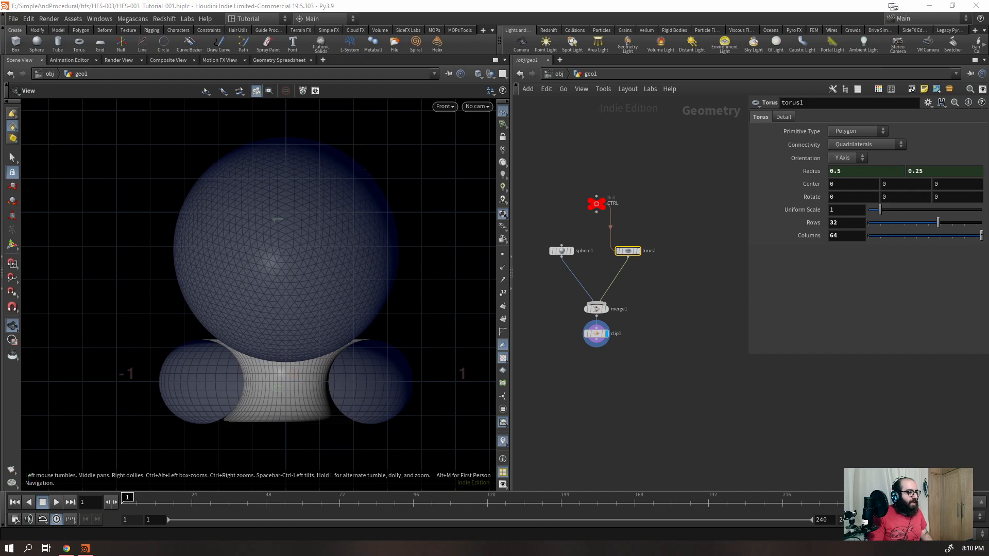
mouse_move(0, 93)
left_mouse_down()
mouse_move(73, 117)
mouse_move(38, 112)
left_mouse_up()
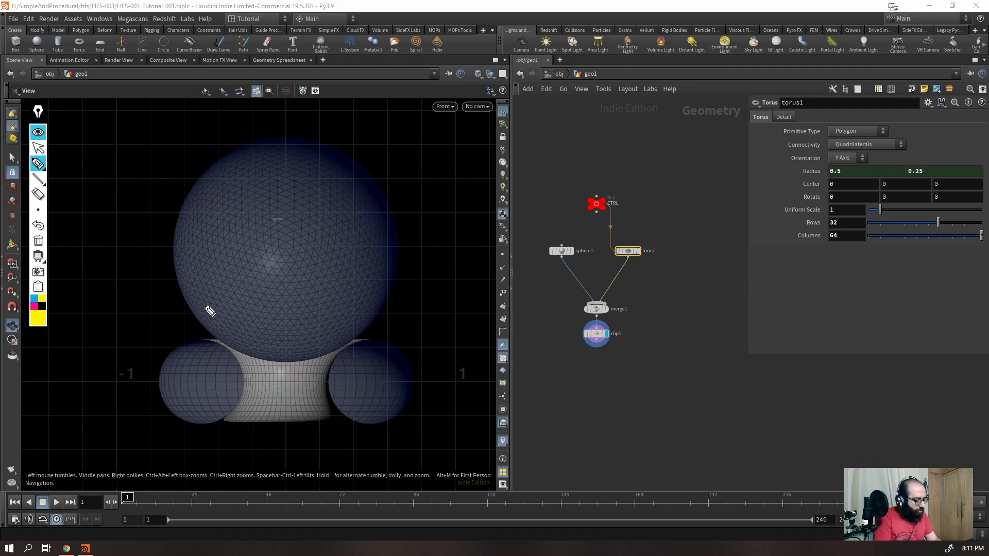
left_click(34, 307)
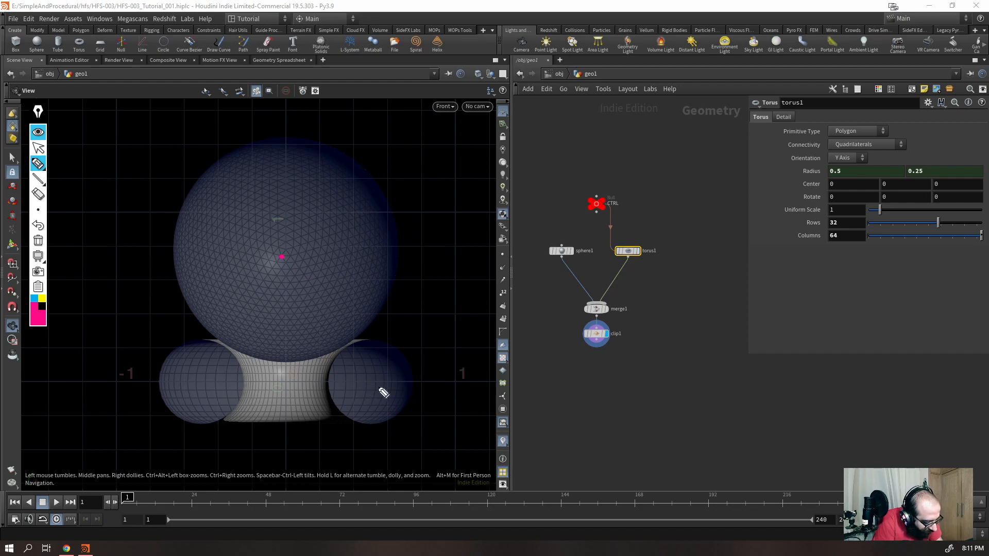
- Try outlining the sphere and one torus tube section freehand in magenta, and undo both outlines
mouse_move(357, 333)
left_mouse_down()
mouse_move(393, 245)
mouse_move(232, 154)
mouse_move(190, 301)
mouse_move(364, 320)
mouse_move(381, 347)
mouse_move(378, 427)
mouse_move(319, 375)
mouse_move(415, 368)
left_mouse_up()
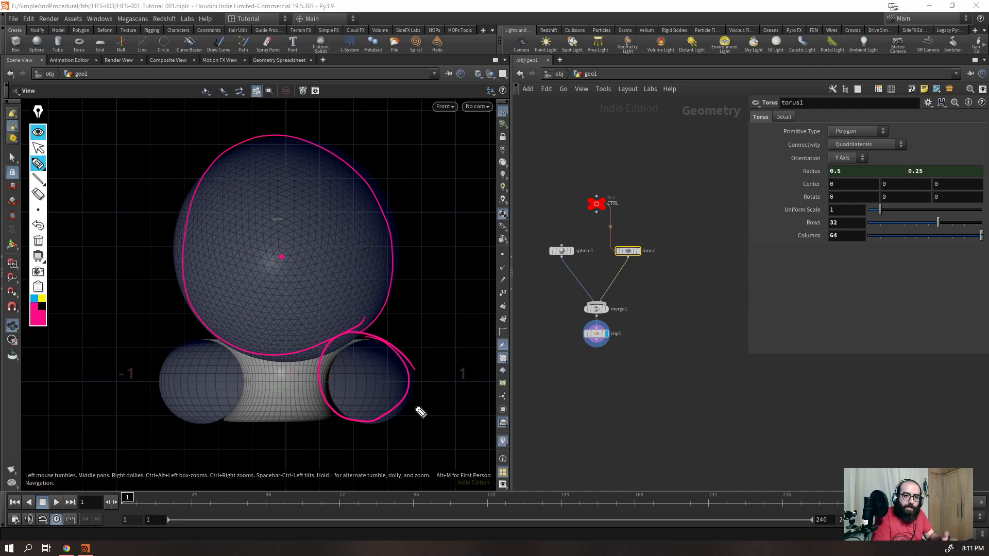
left_click(45, 226)
left_click(45, 227)
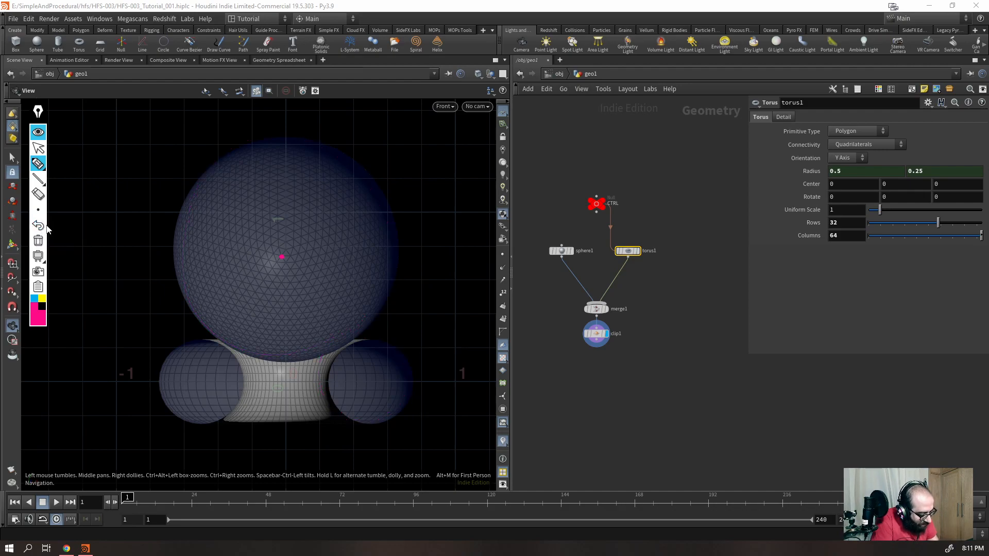
- Mark the centre of one torus tube section and the centre of the torus with magenta dots
left_click(366, 383)
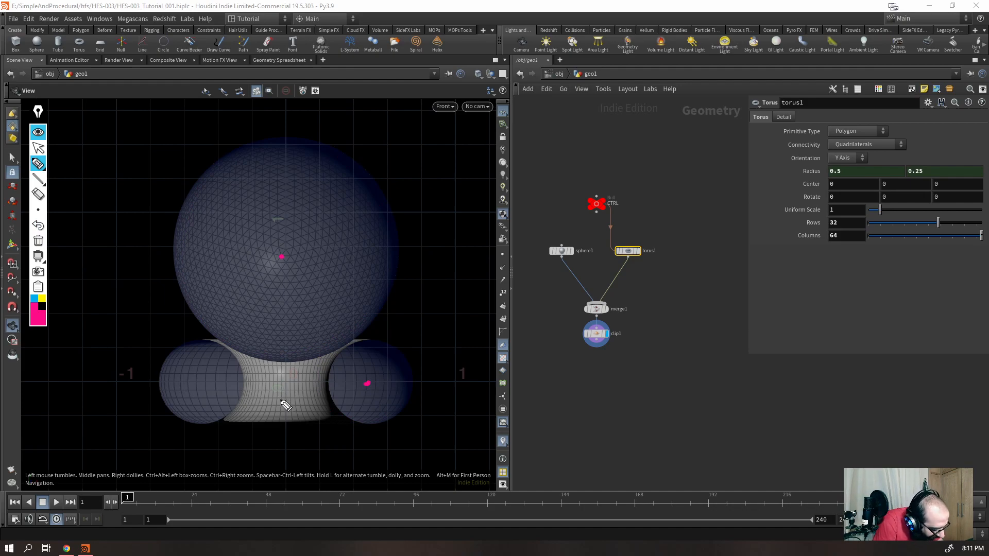
left_click(285, 384)
left_click(284, 384)
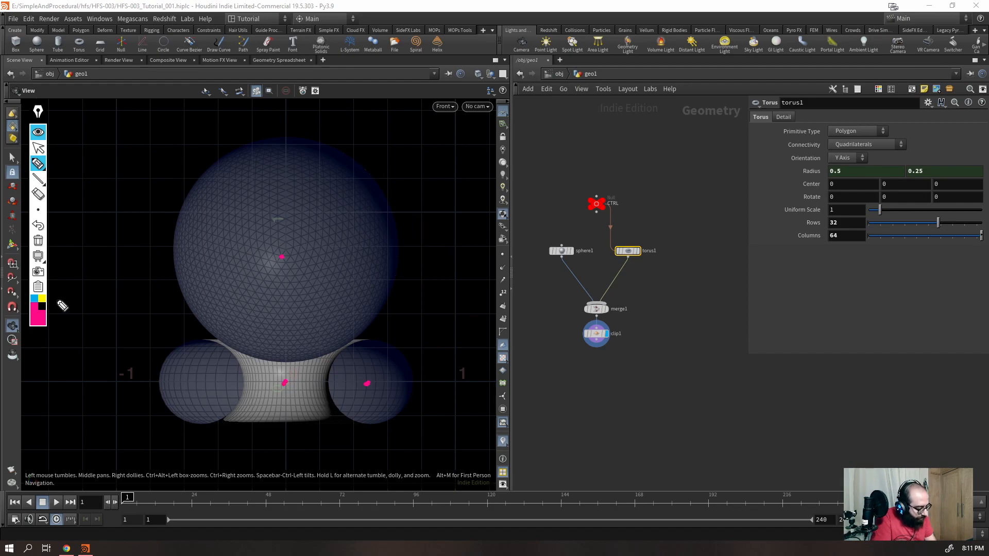
- Draw a yellow triangle joining the three magenta dots, with a right-angle mark at the torus centre, and leave drawing mode
left_click(42, 299)
left_click(367, 383)
mouse_move(367, 384)
left_mouse_down()
mouse_move(276, 256)
mouse_move(285, 383)
left_mouse_up()
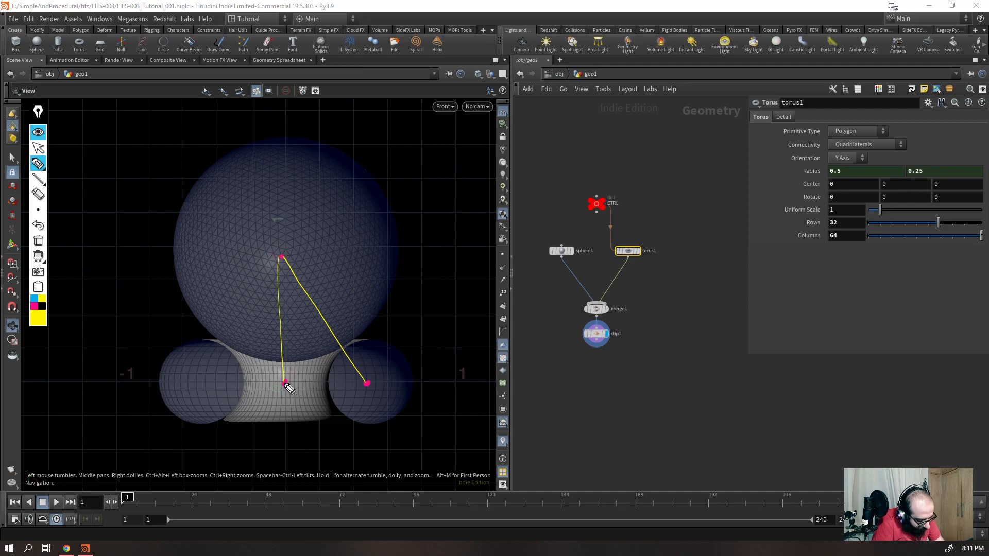
mouse_move(367, 384)
left_mouse_down()
mouse_move(286, 383)
mouse_move(295, 383)
left_mouse_up()
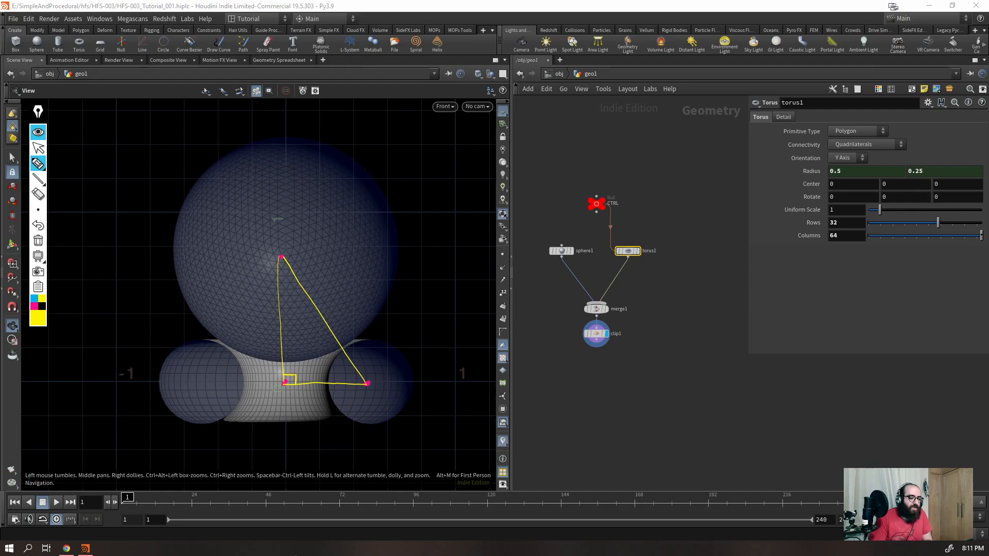
left_click(36, 147)
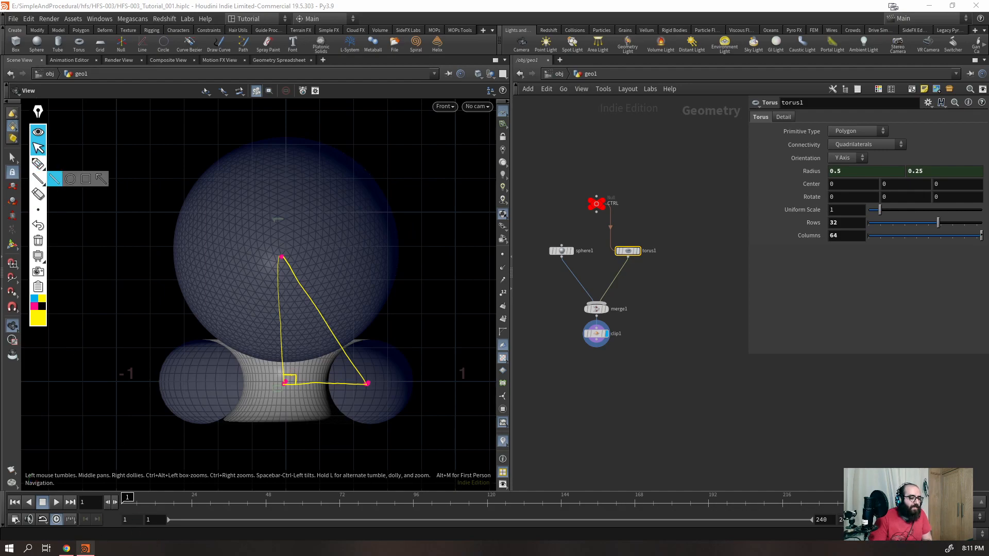
left_click(44, 117)
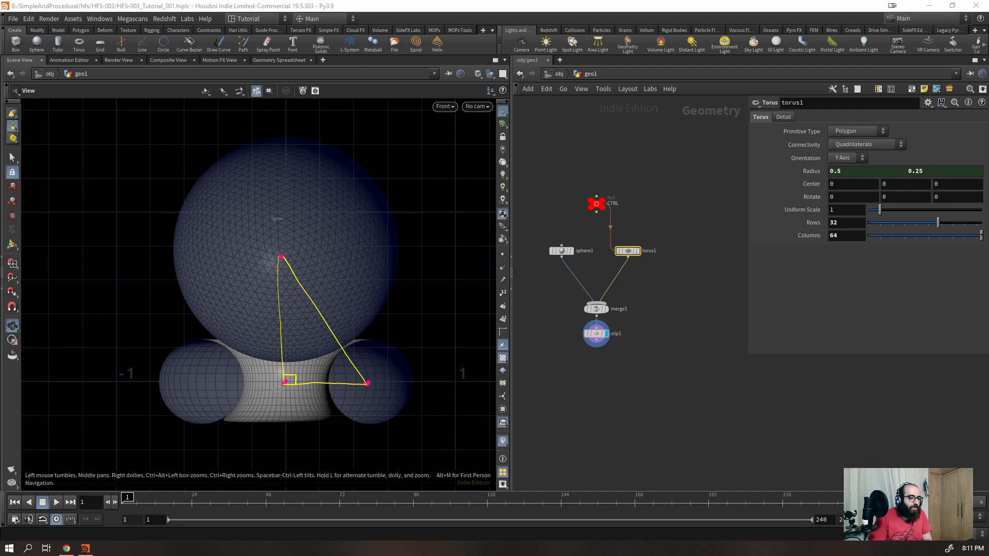
- Switch to Chrome and place the Pythagorean theorem results beside the annotated Houdini viewport
left_click(66, 548)
left_click_drag(788, 14, 988, 77)
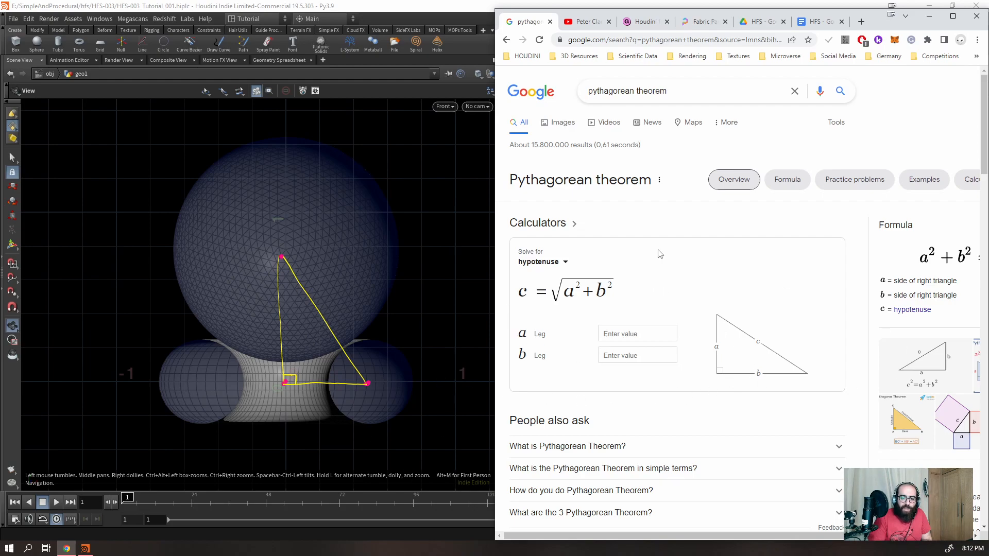
- Return to Houdini and label the triangle's vertical leg a, base b and hypotenuse c in blue
left_click(338, 10)
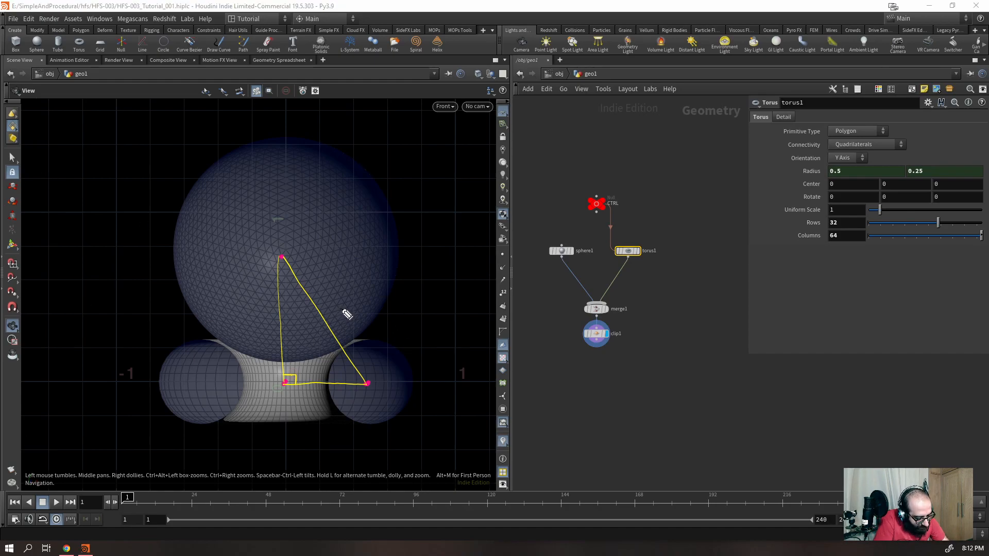
left_click_drag(264, 321, 266, 334)
left_click_drag(335, 391, 336, 408)
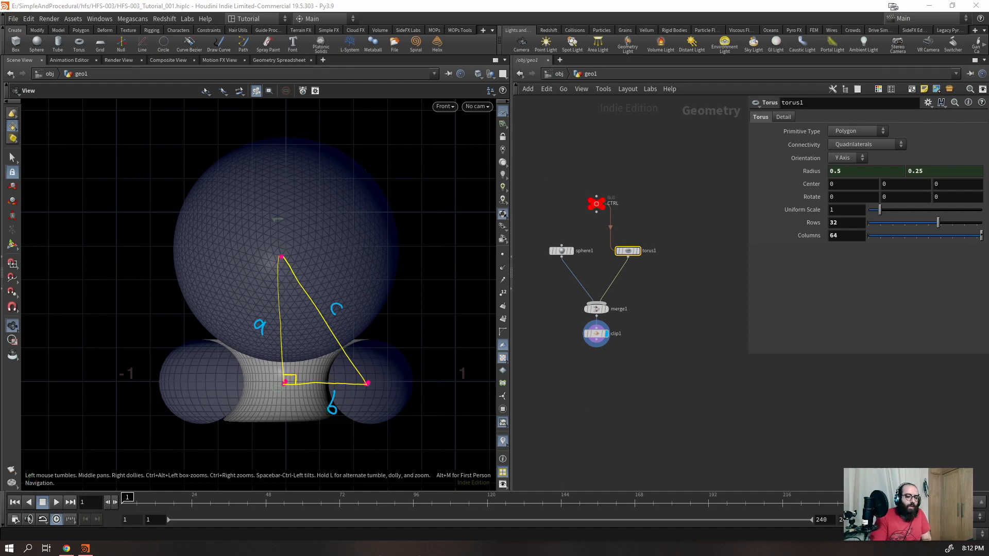
- Switch to Chrome to compare the theorem's formula with the labelled triangle, and return to Houdini
left_click(66, 548)
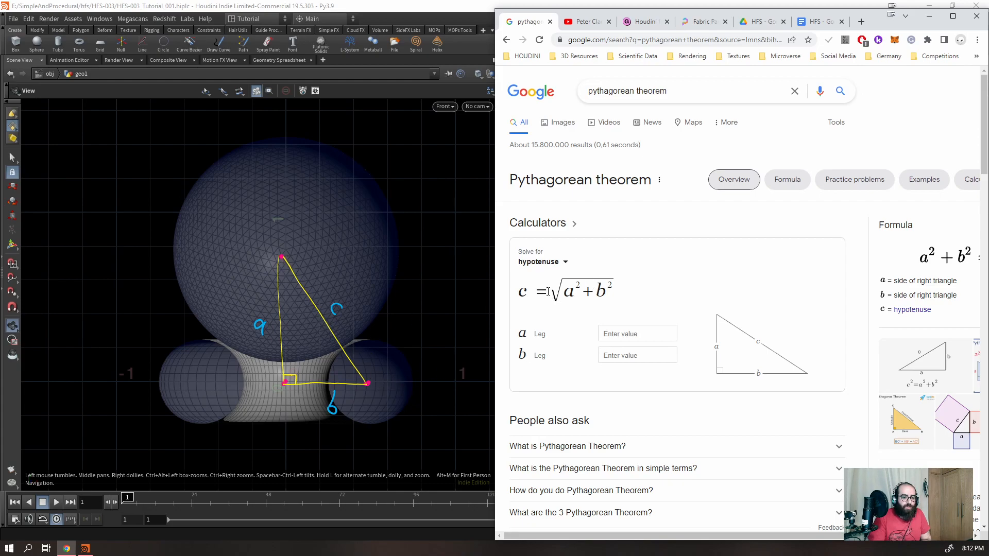
left_click_drag(257, 325, 263, 333)
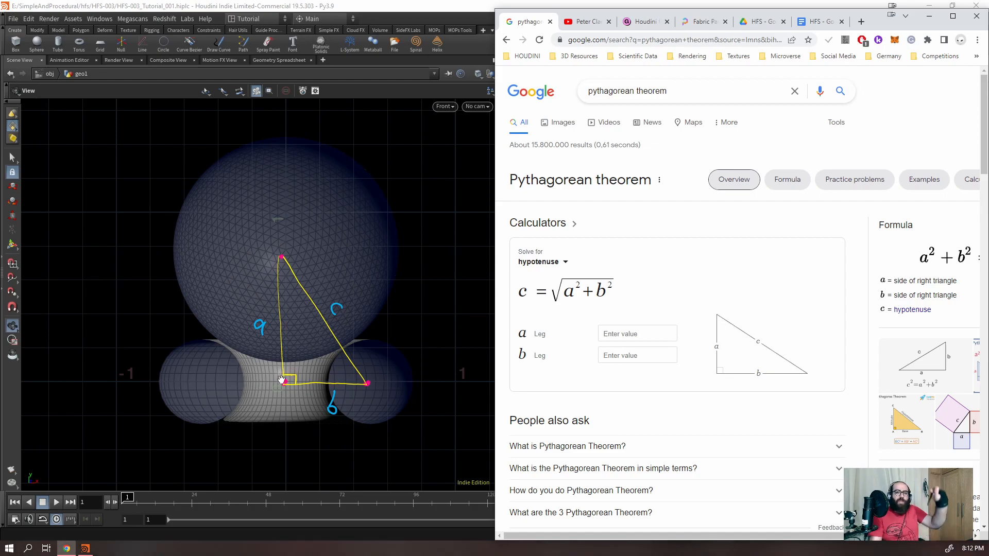
left_click(401, 3)
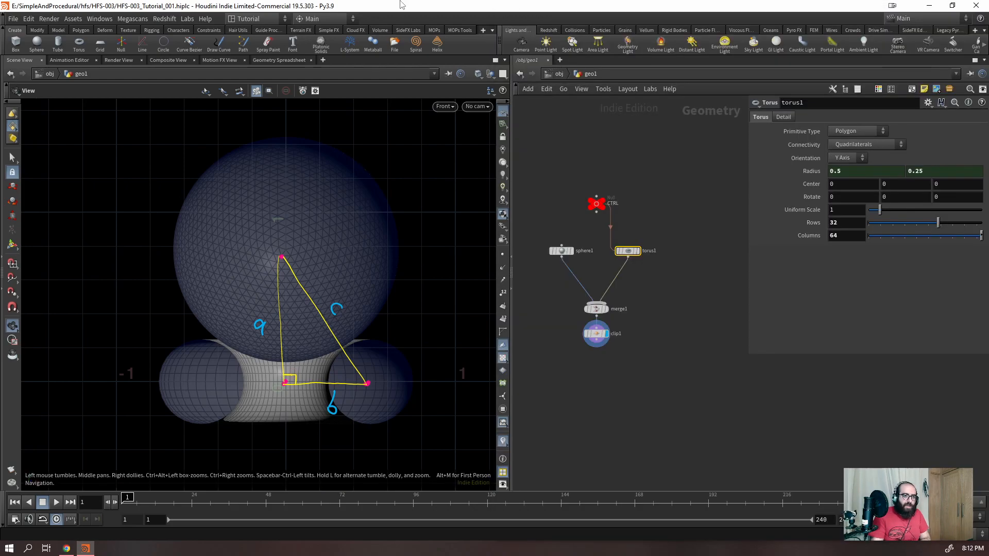
- Try a Move Up of 0.87 on the CTRL node, and restore it to 0.78
left_click(596, 204)
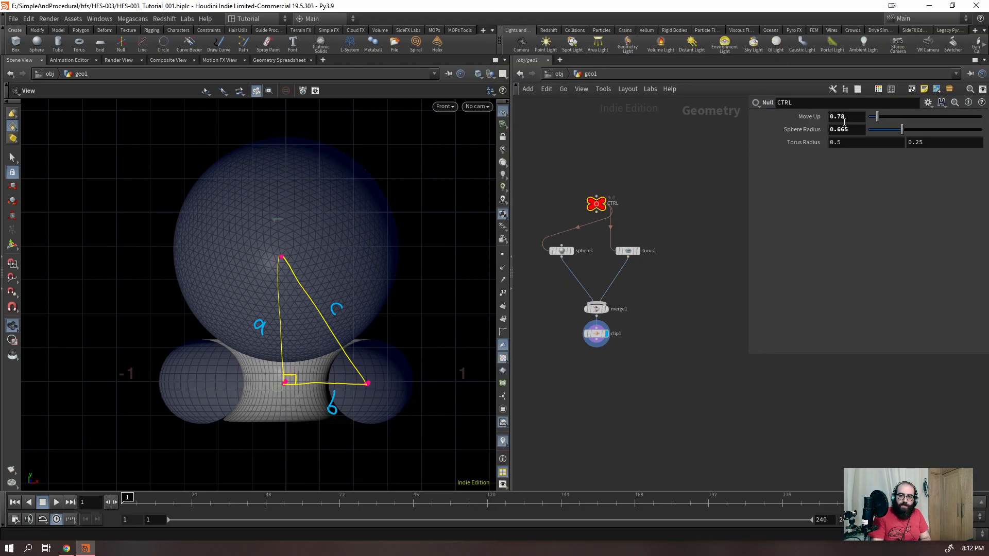
left_click_drag(877, 119, 819, 124)
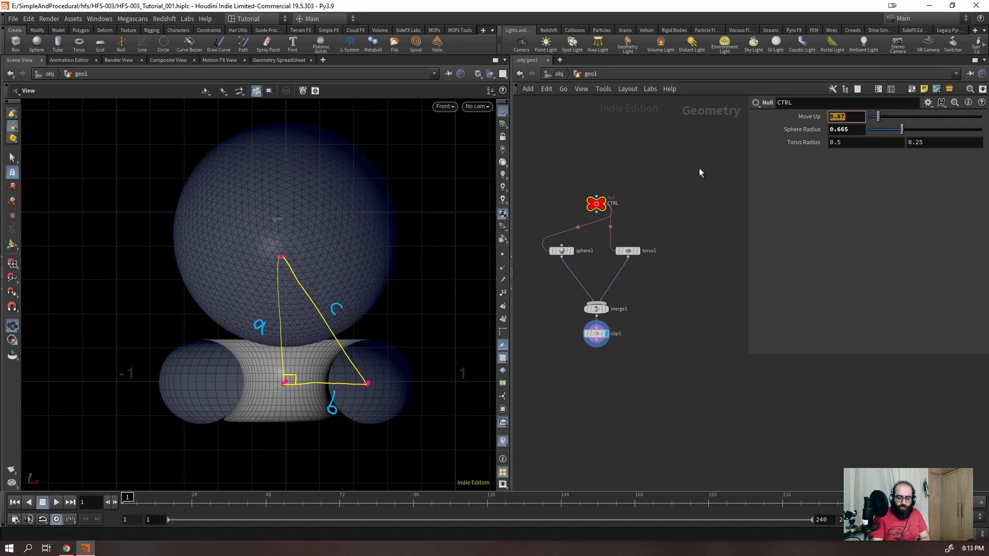
type("0.7")
key("Return")
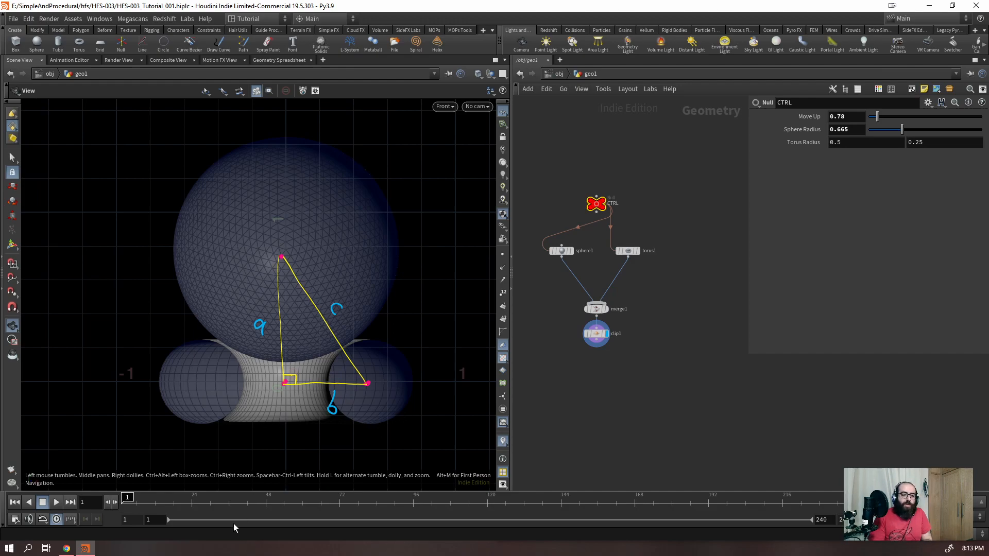
- Switch to Chrome, set the Pythagorean theorem calculator to solve for leg (a), and return to Houdini
left_click(67, 548)
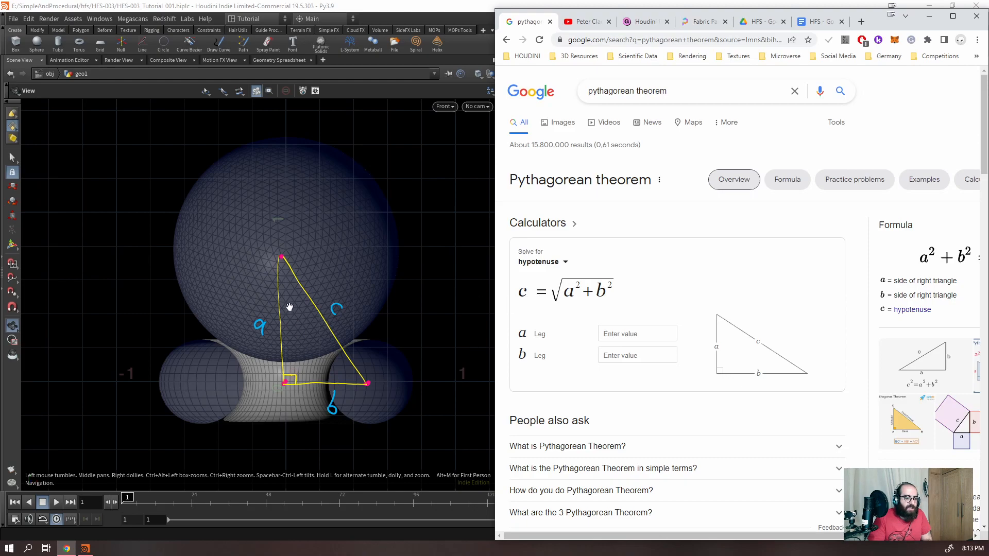
left_click(543, 263)
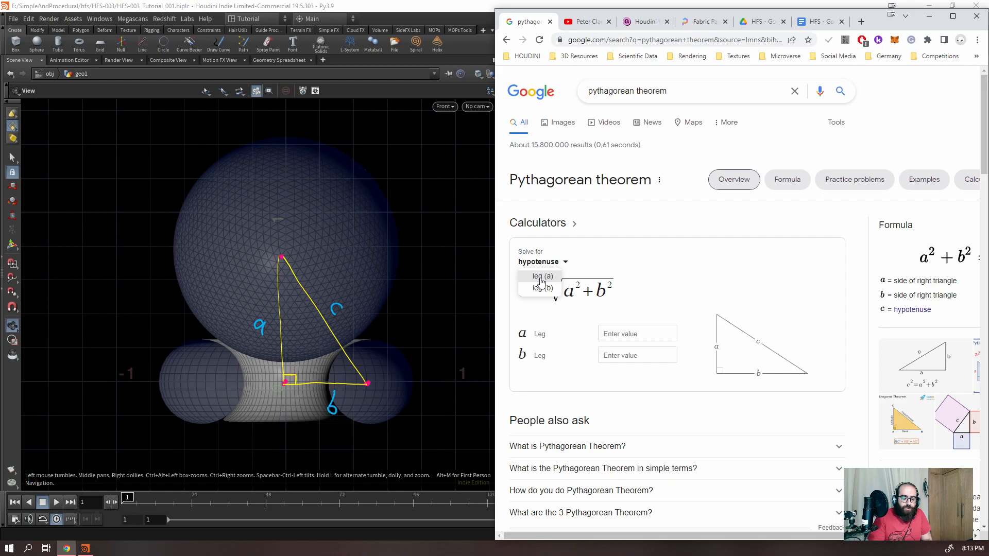
left_click(542, 276)
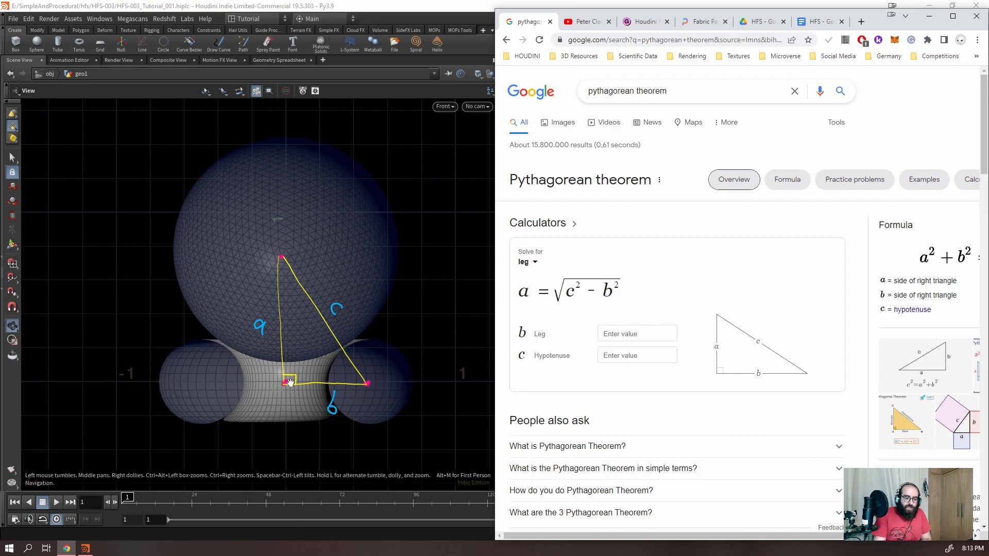
left_click(461, 19)
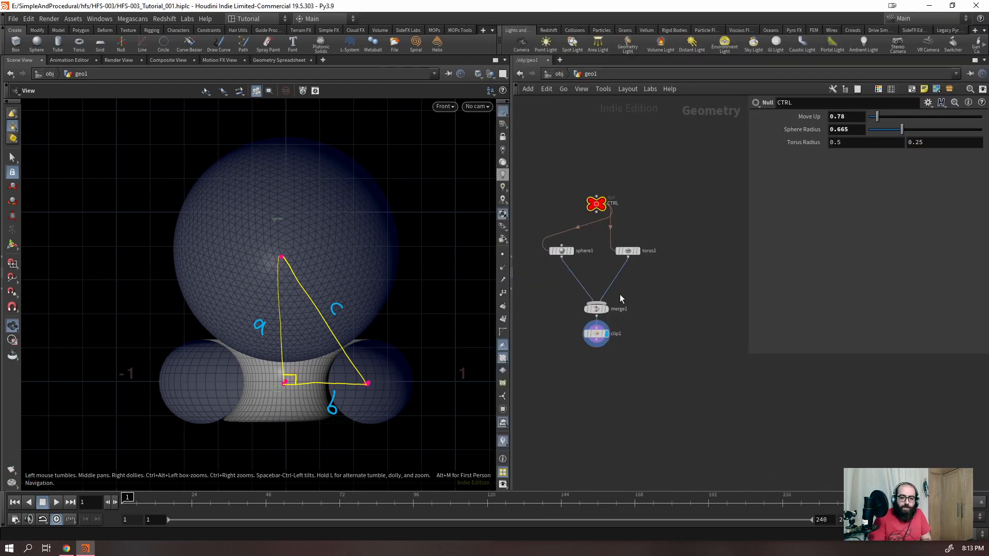
- Review the parameters of the sphere1 and torus1 nodes, and reselect the CTRL null
left_click(562, 251)
left_click_drag(663, 221, 625, 287)
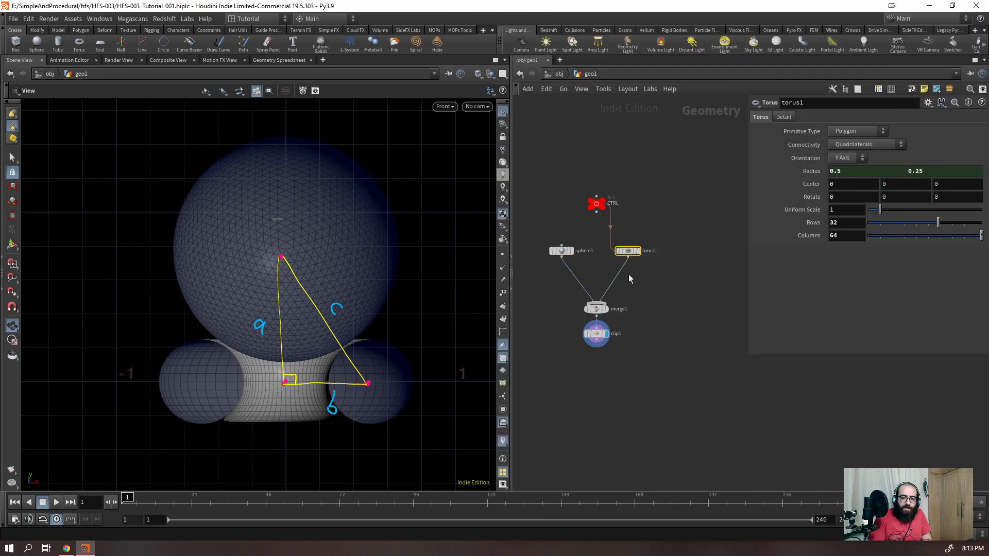
left_click(596, 203)
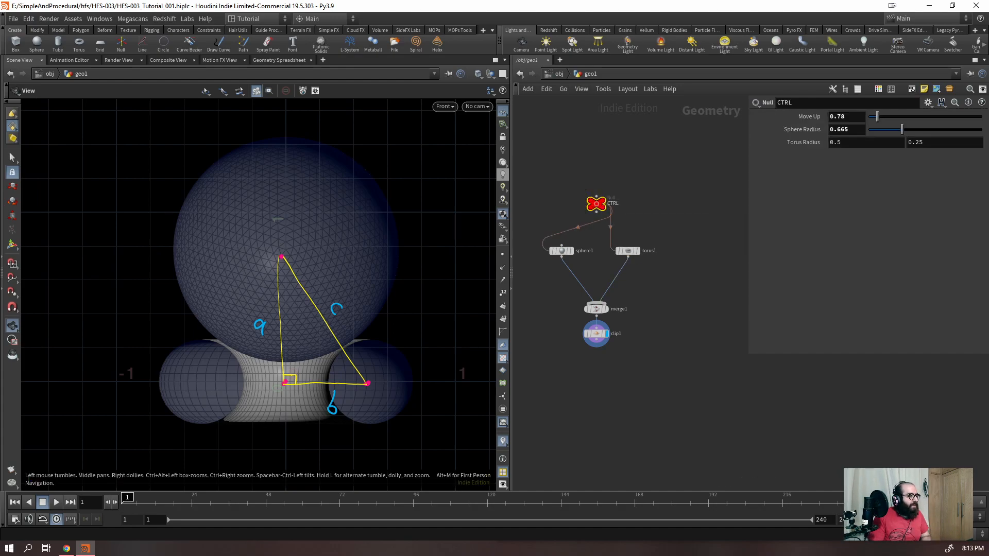
- Erase the blue a, b and c labels around the yellow triangle
left_click_drag(0, 106, 57, 100)
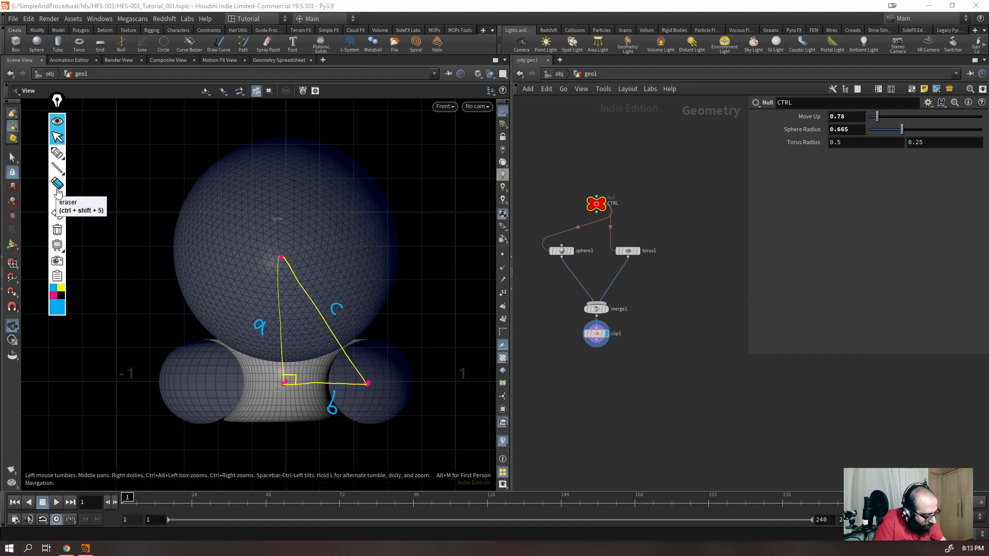
left_click(57, 184)
left_click(337, 308)
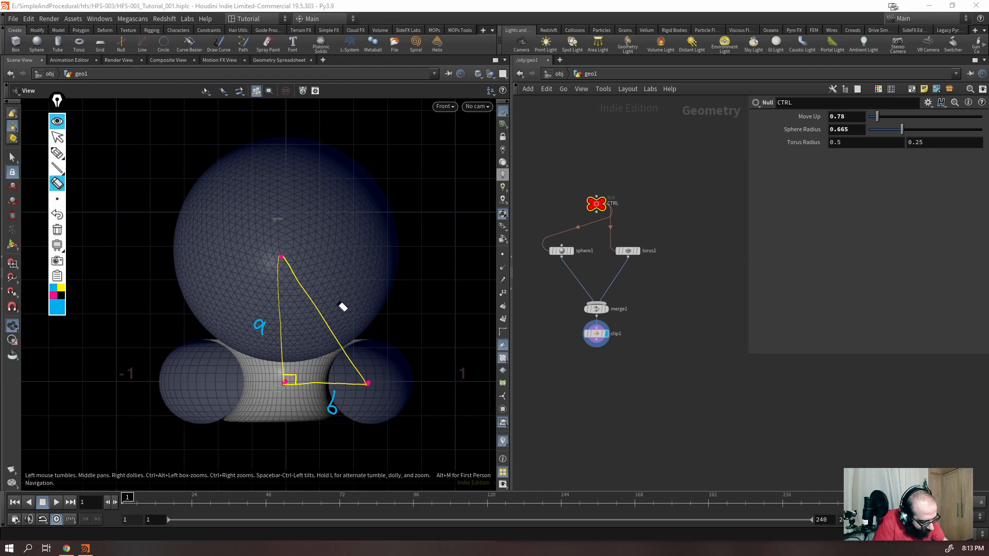
left_click(260, 326)
left_click(332, 408)
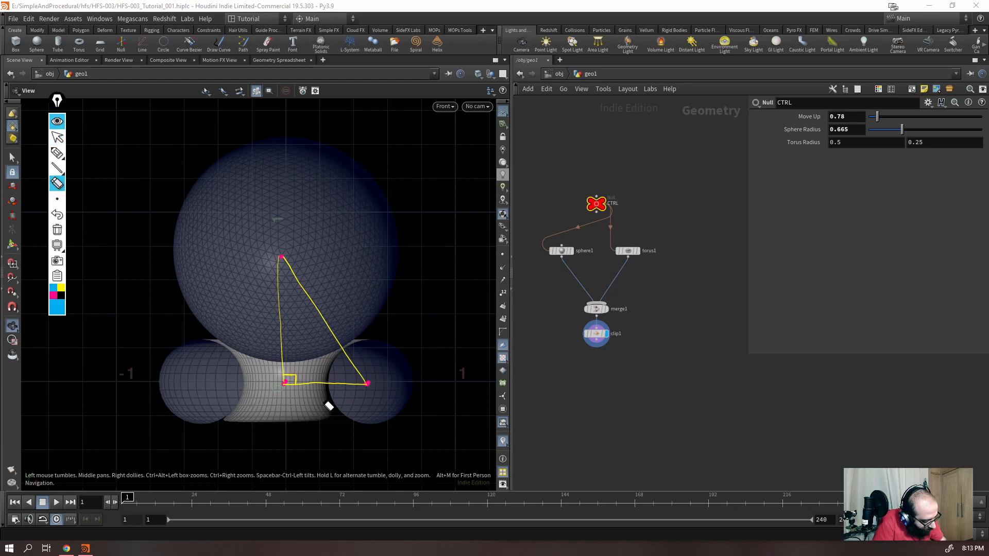
- Relabel the triangle's vertical leg a, base b and hypotenuse c in magenta, and draw a box around the a
left_click(52, 295)
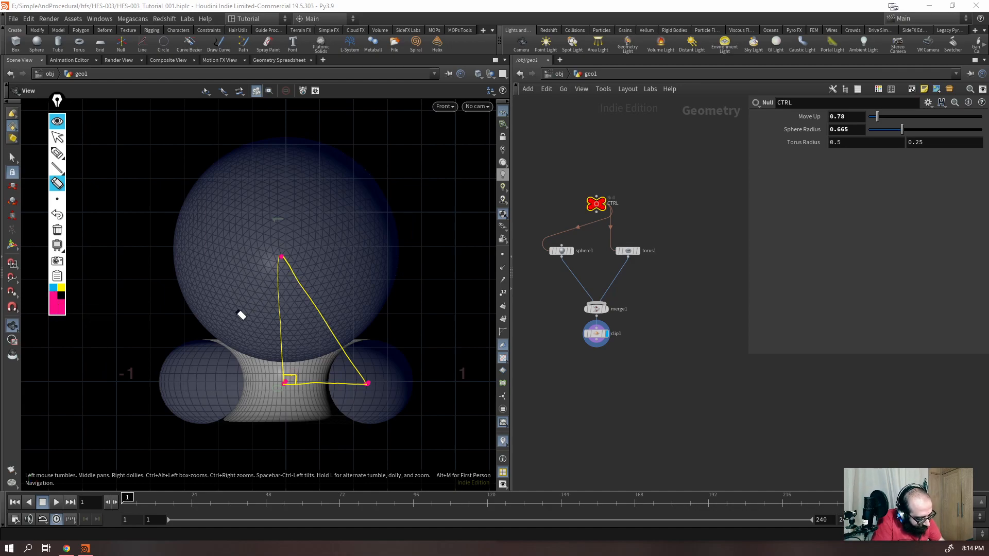
left_click(58, 155)
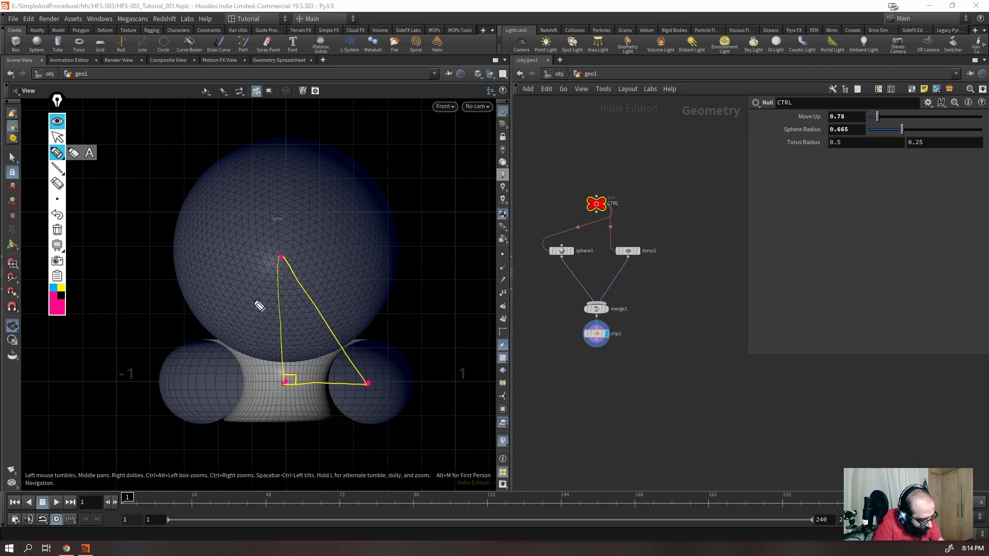
left_click_drag(255, 307, 260, 309)
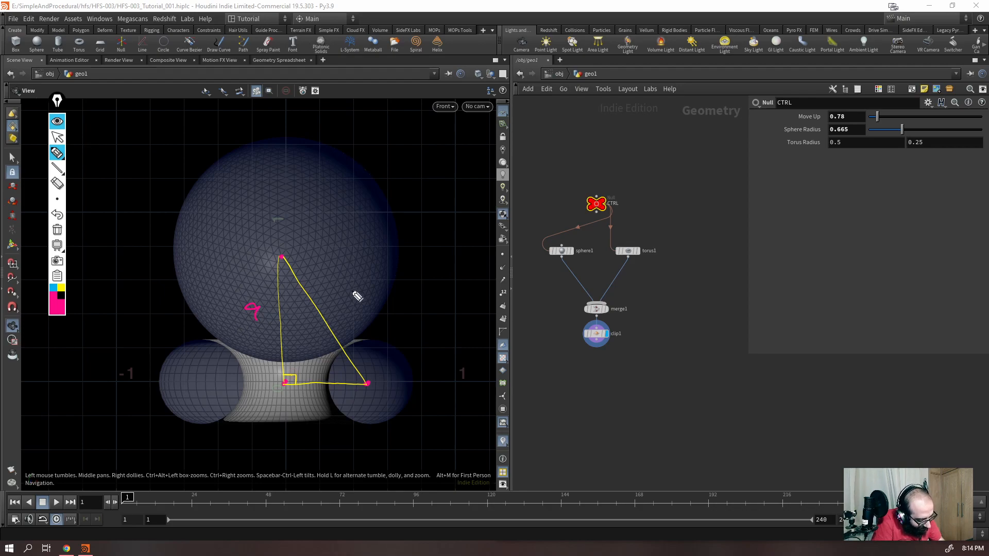
left_click_drag(380, 291, 375, 301)
left_click_drag(324, 413, 327, 443)
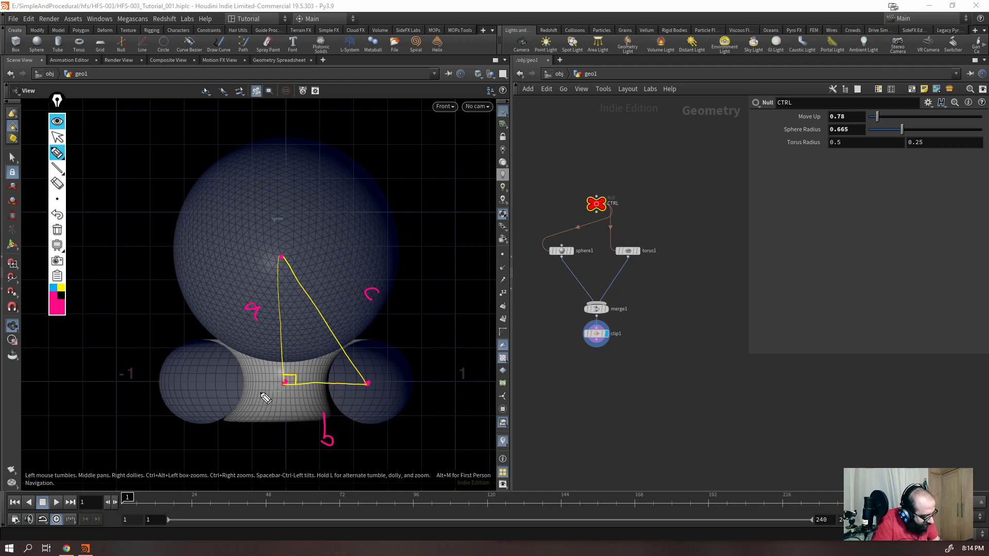
left_click_drag(317, 393, 319, 419)
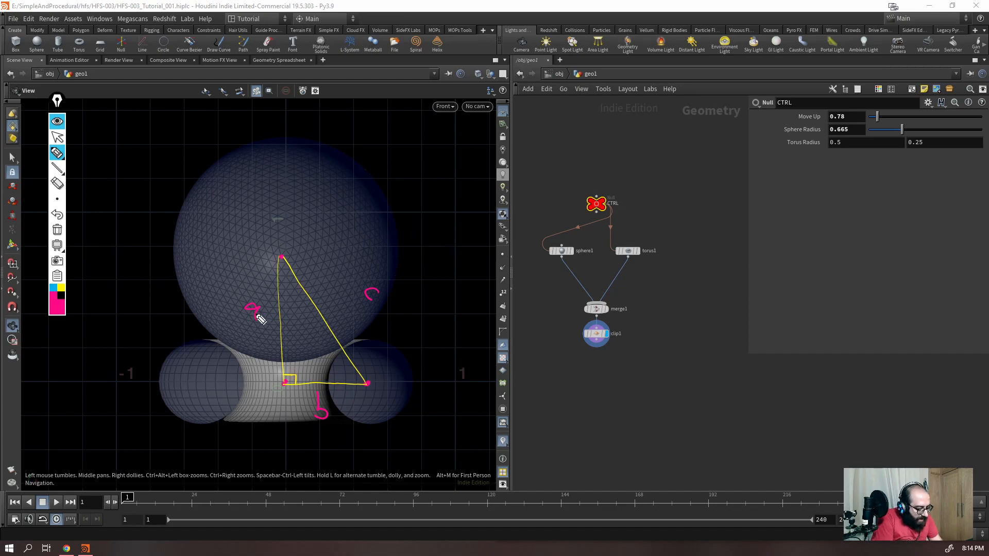
mouse_move(269, 308)
left_mouse_down()
mouse_move(235, 314)
mouse_move(274, 313)
left_mouse_up()
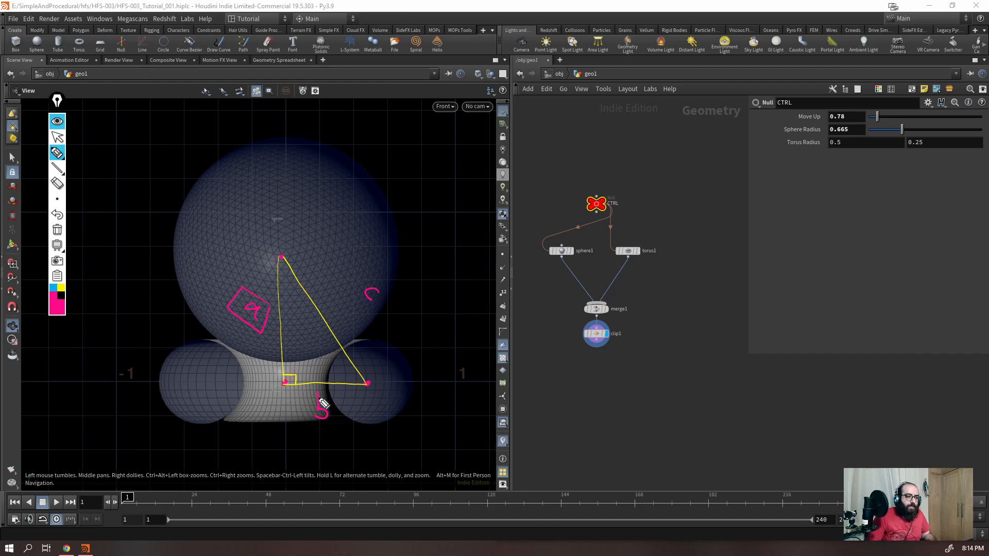
- Hide the annotations and set the first Torus Radius value on the CTRL node to 0.6
mouse_move(62, 155)
left_click(57, 121)
left_click_drag(660, 252, 578, 173)
left_click(849, 143)
key("BackSpace")
type("6")
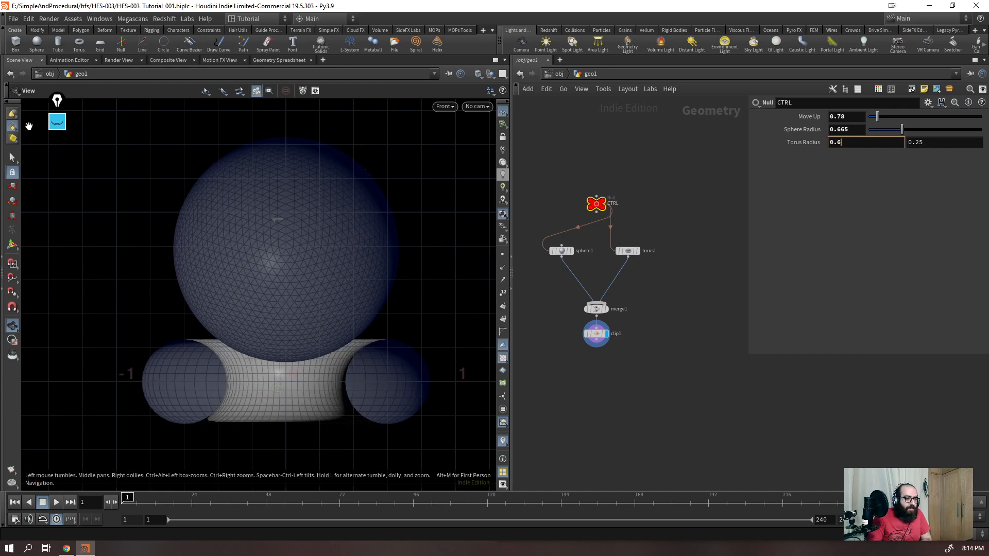
- Show the annotations again and vary the first Torus Radius value between 0.2 and 1.2, ending at 0.9
left_click(57, 122)
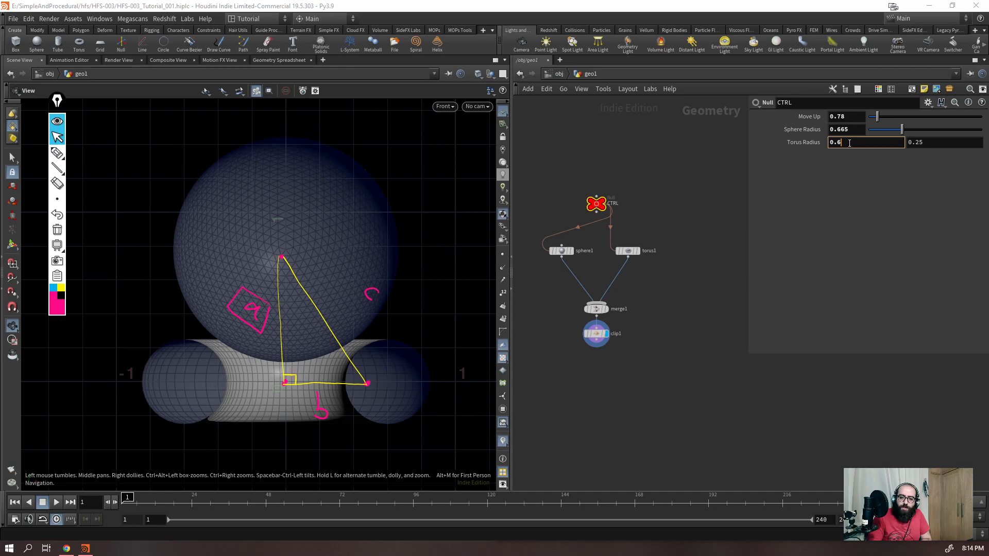
key("BackSpace")
type("7")
scroll(853, 146, "up", 3)
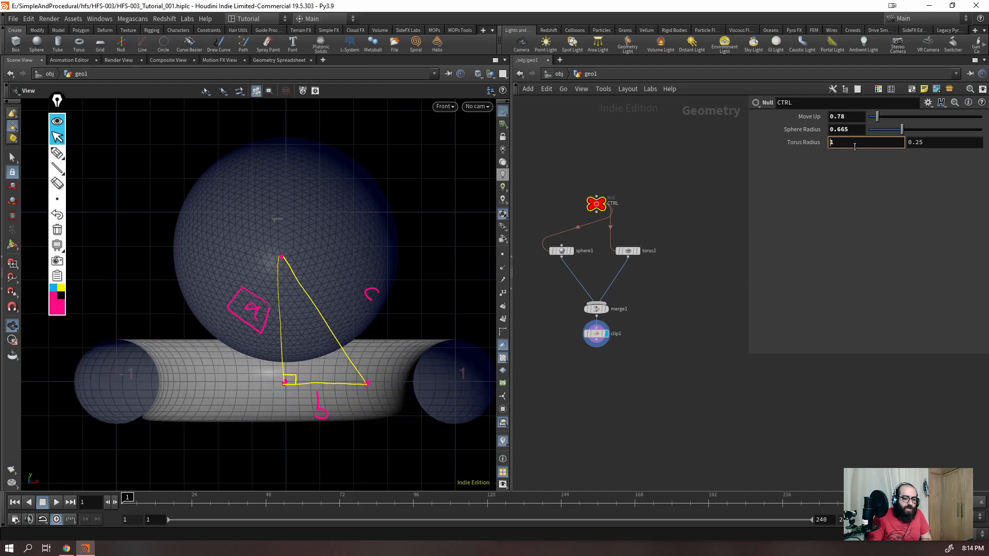
scroll(856, 146, "down", 6)
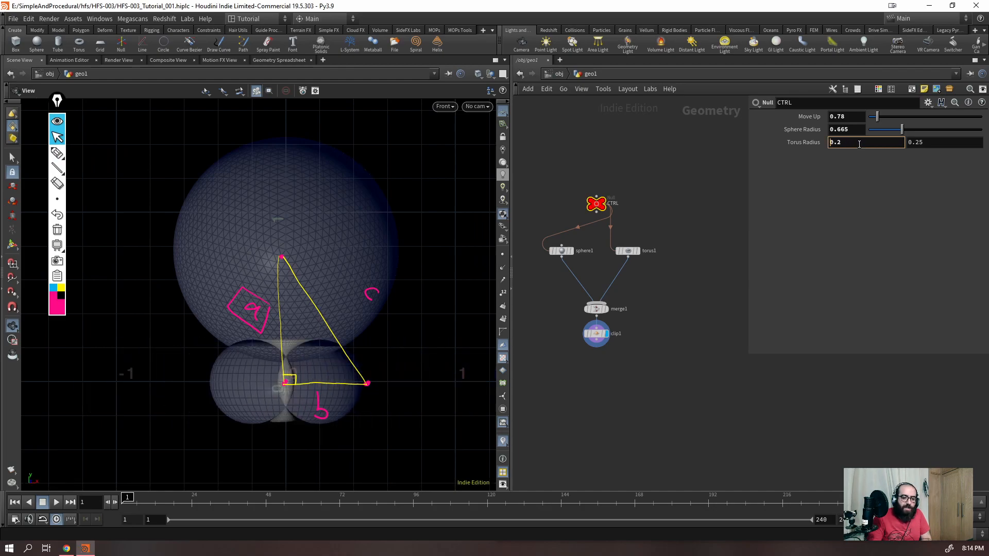
scroll(859, 144, "up", 8)
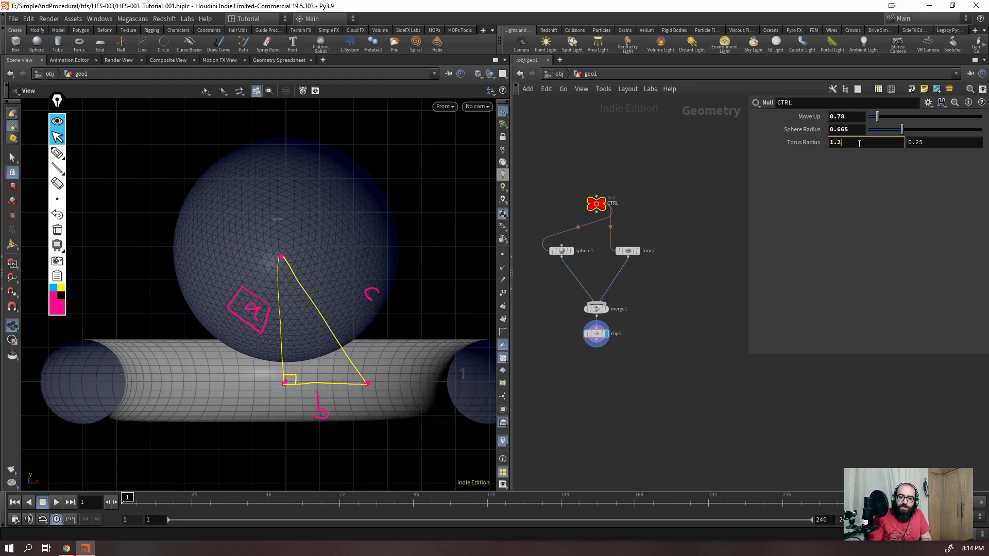
scroll(859, 143, "up", 2)
scroll(858, 142, "down", 8)
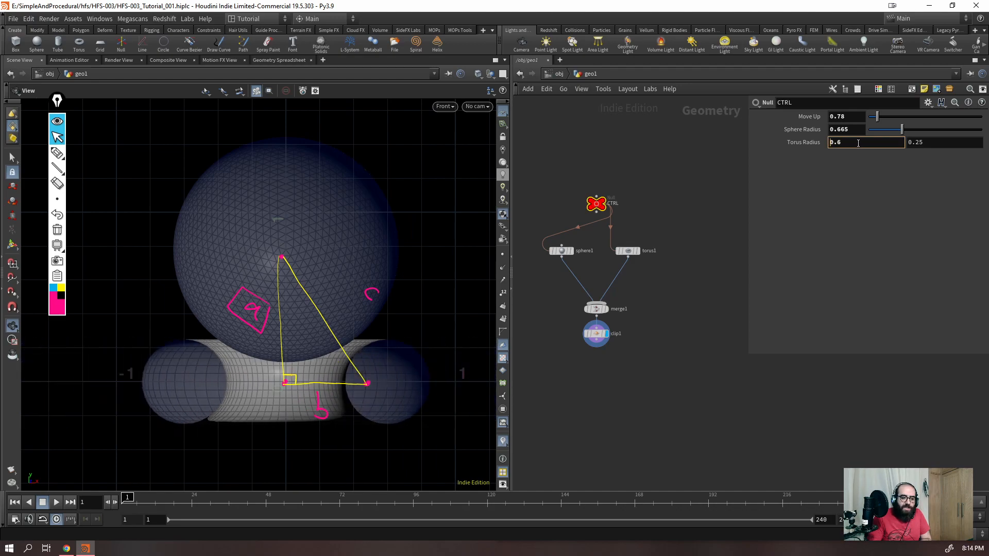
scroll(858, 143, "down", 3)
scroll(858, 143, "up", 6)
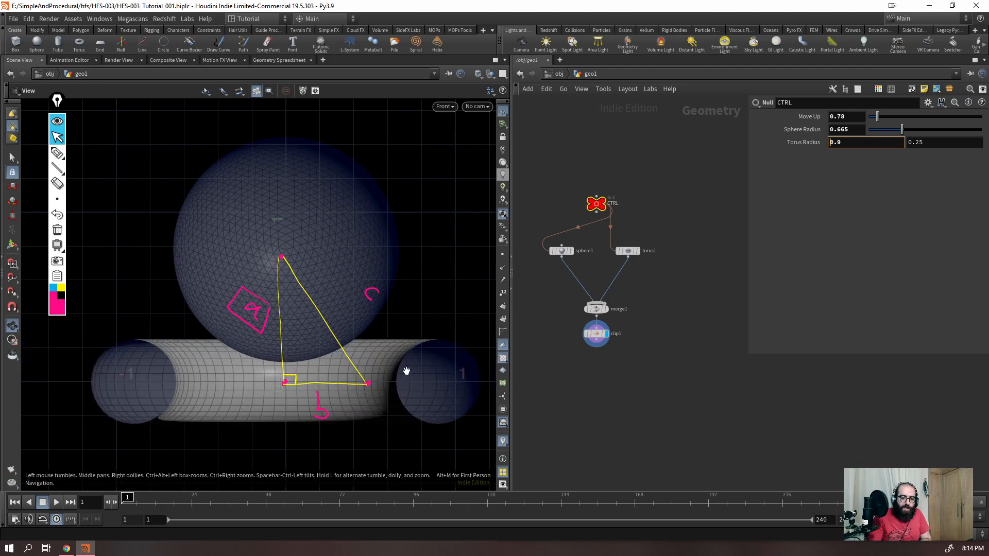
left_click(853, 142)
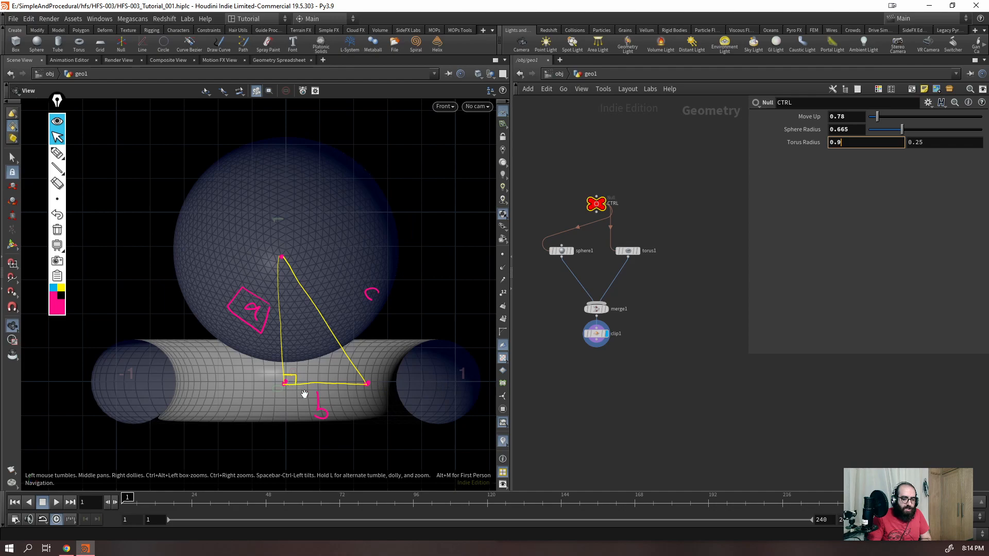
- Try a blue line from the torus centre to the centre of its enlarged tube section, and undo it
left_click(54, 289)
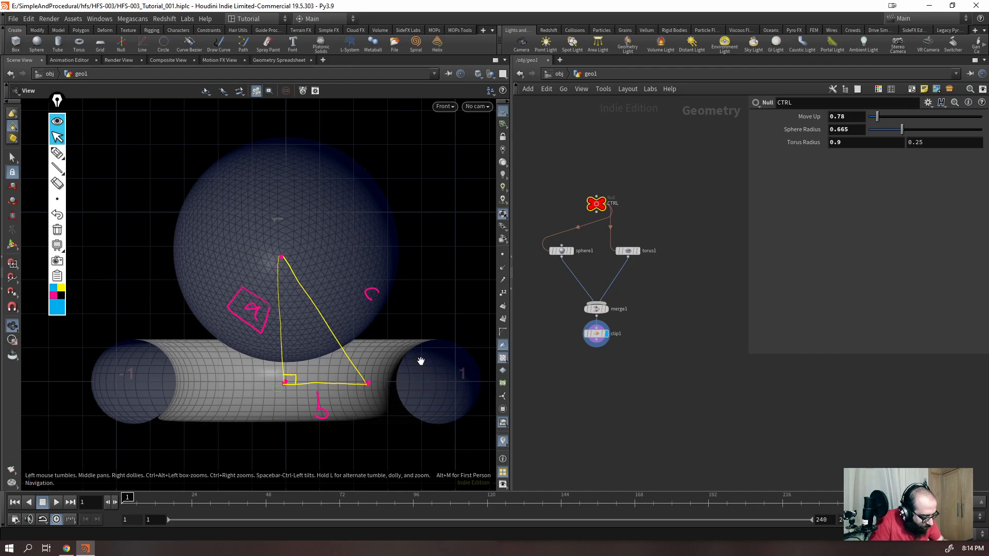
left_click(57, 153)
left_click_drag(284, 384, 437, 380)
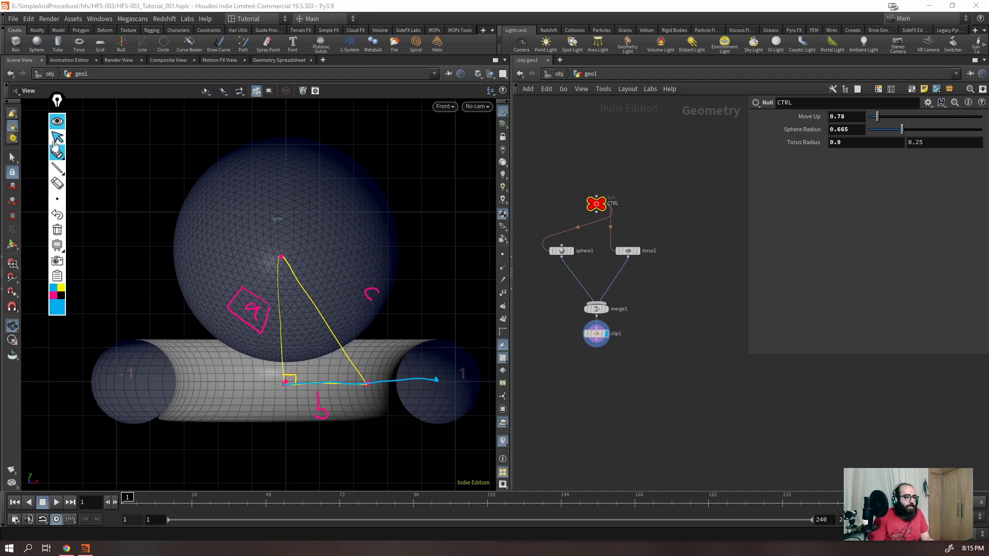
left_click(57, 216)
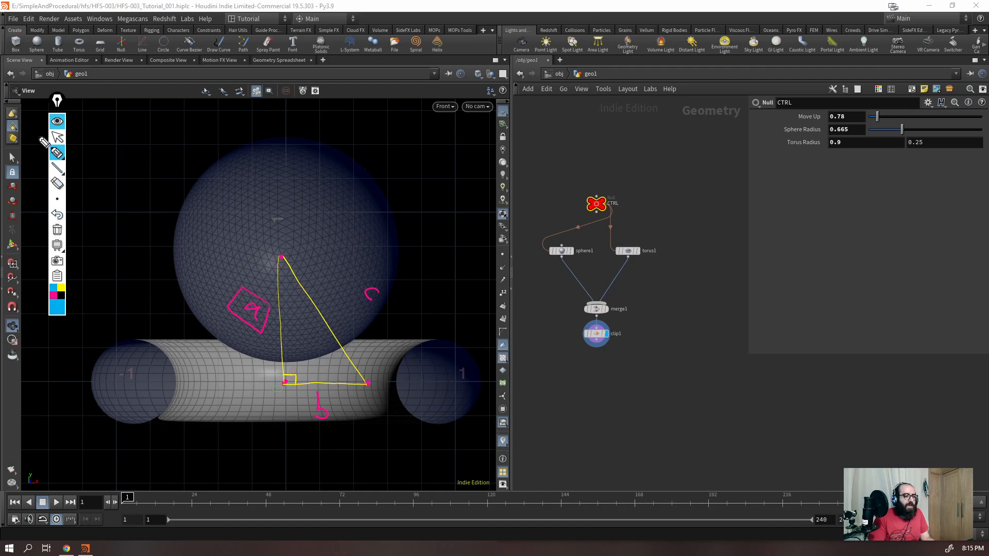
left_click(58, 137)
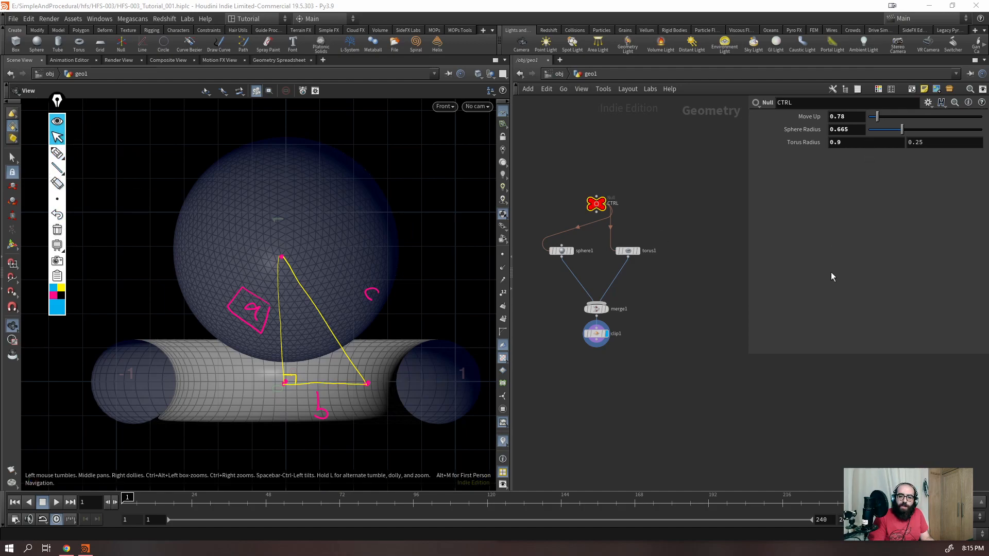
- Restore the first Torus Radius value to 0.5 and check the internal names of the two radius parameters
left_click(850, 142)
type("0.5")
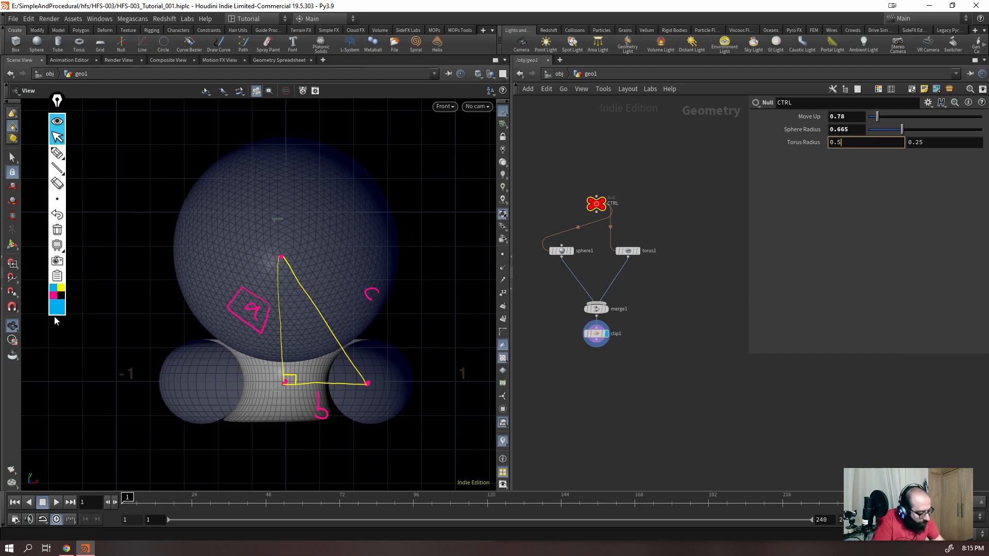
left_click(58, 153)
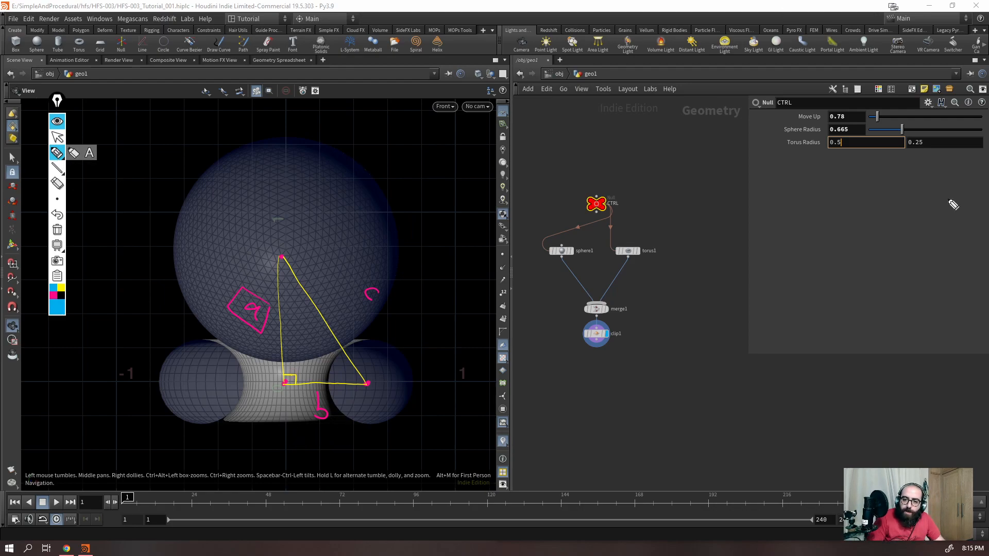
left_click(57, 137)
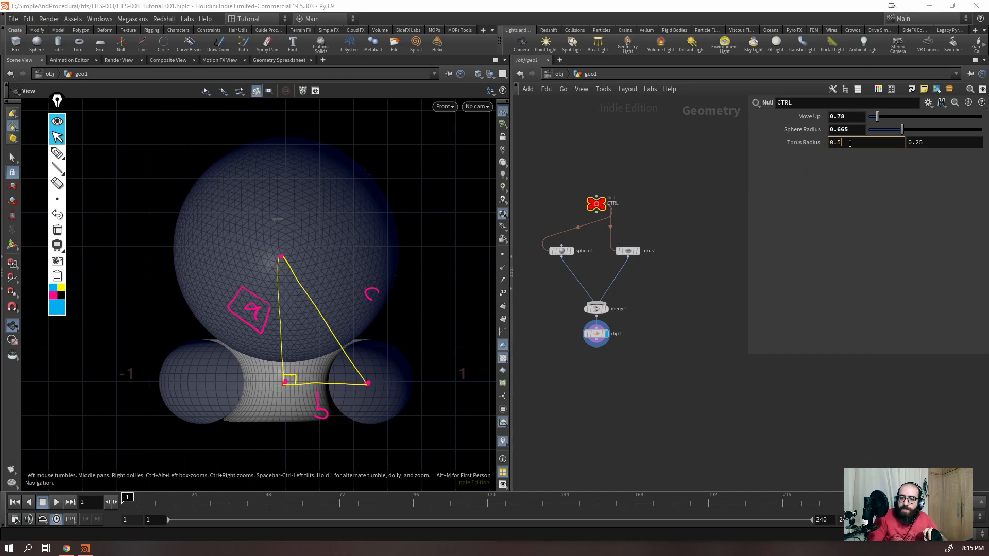
left_click(943, 141)
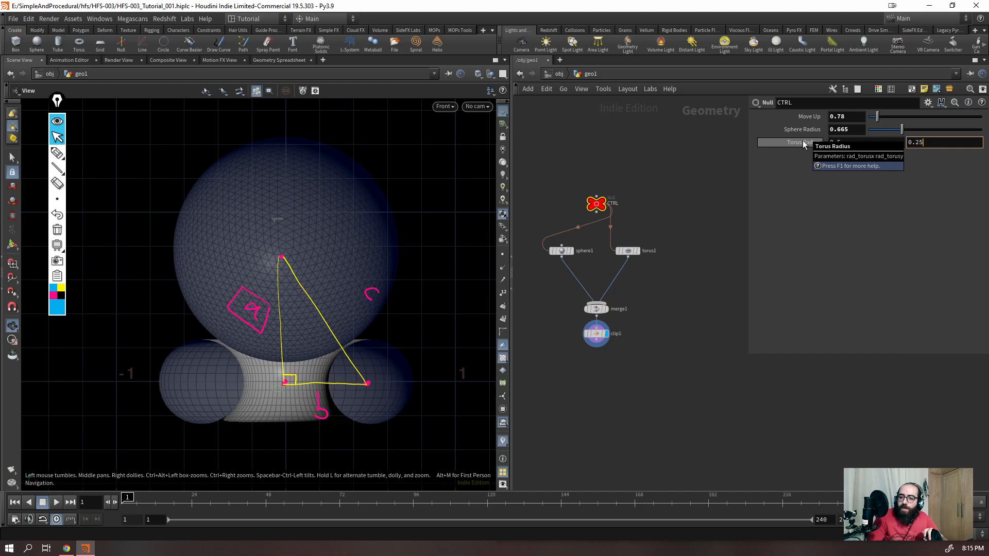
left_click(840, 143)
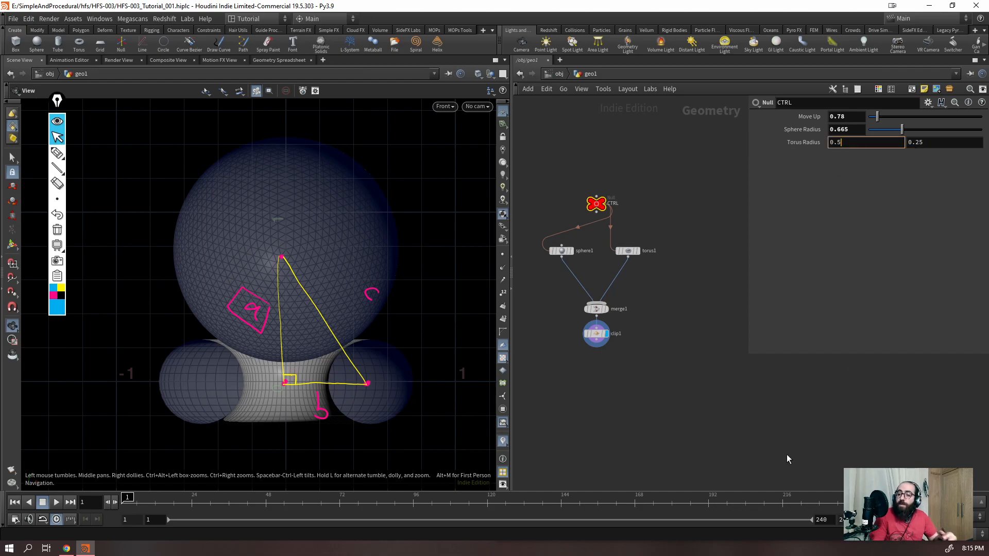
- Write rad_torusx in blue beneath base b, and mark the hypotenuse where the sphere meets the torus tube
left_click(57, 153)
mouse_move(269, 434)
left_mouse_down()
mouse_move(302, 447)
mouse_move(321, 434)
mouse_move(311, 449)
mouse_move(352, 461)
mouse_move(359, 451)
mouse_move(384, 466)
mouse_move(392, 456)
mouse_move(392, 470)
mouse_move(419, 479)
mouse_move(403, 484)
left_mouse_up()
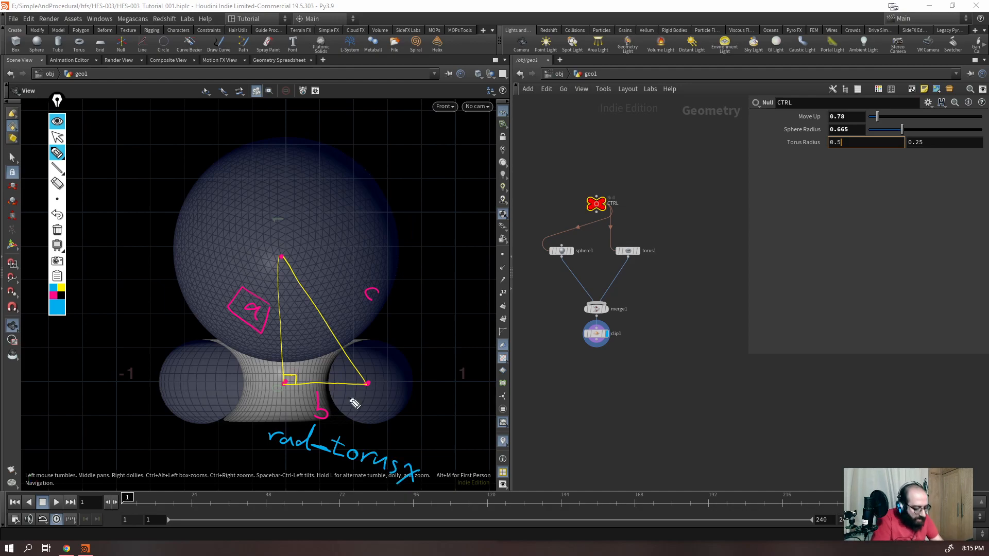
left_click_drag(322, 381, 319, 391)
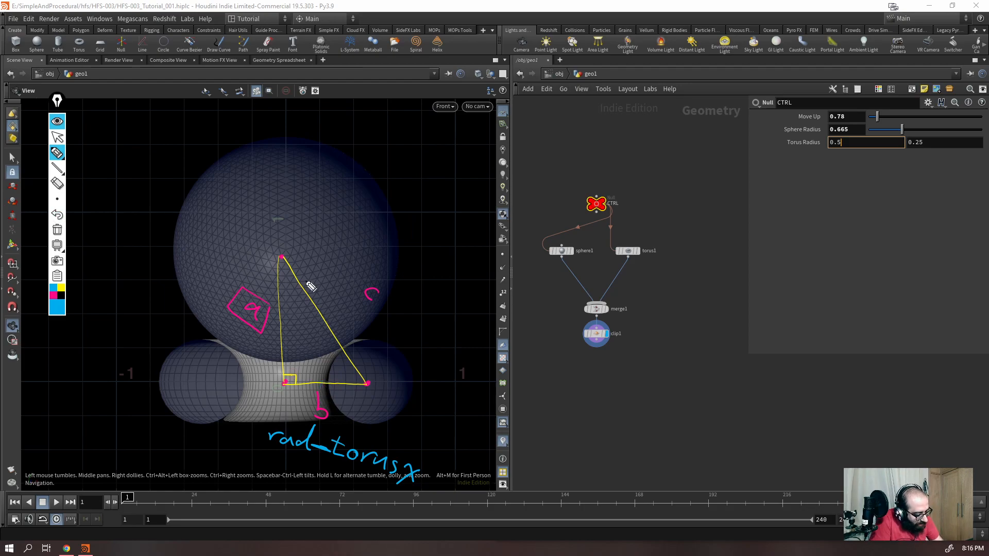
mouse_move(352, 342)
left_mouse_down()
mouse_move(334, 353)
mouse_move(345, 350)
left_mouse_up()
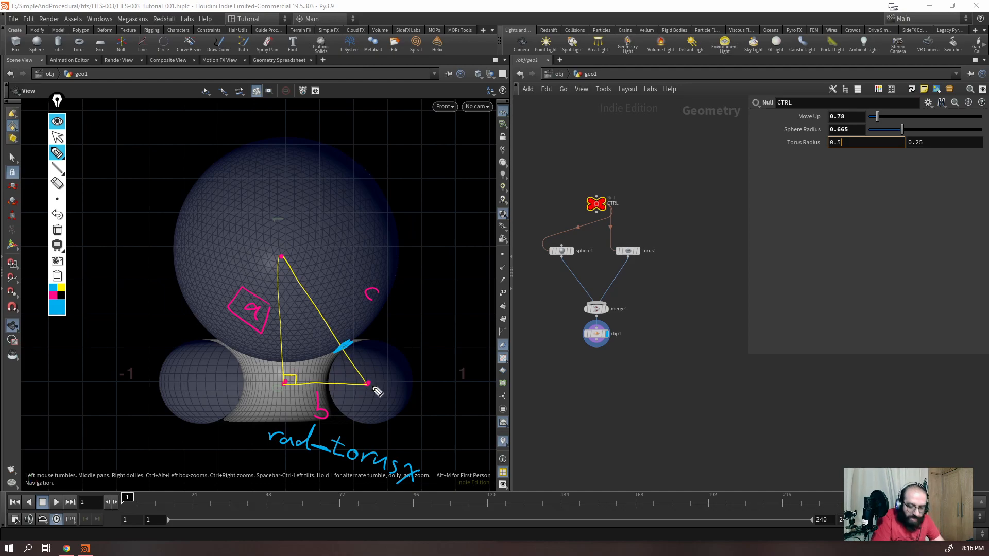
- Vary the second Torus Radius value to 0.45 and 0.15, and restore it to 0.25
left_click(57, 137)
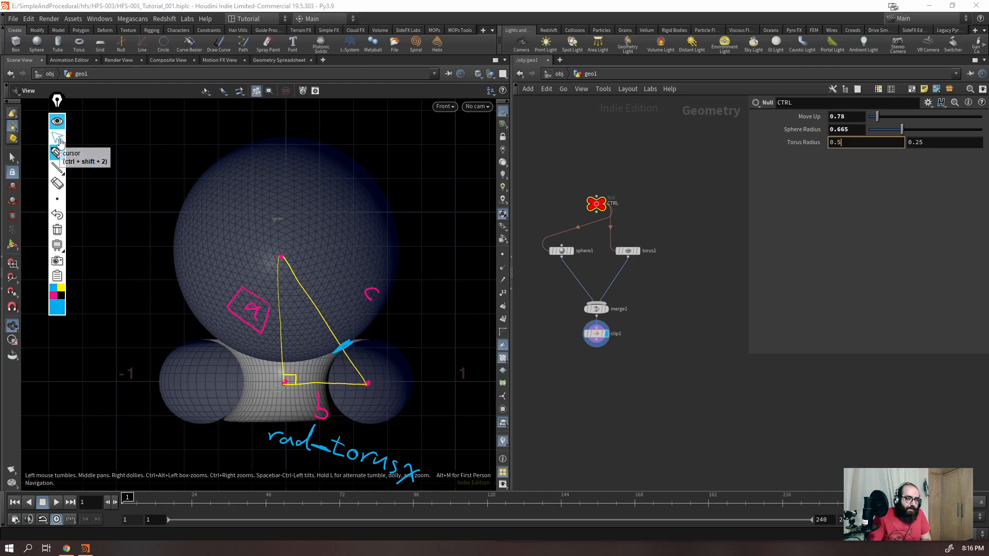
key("Tab")
type("0.35")
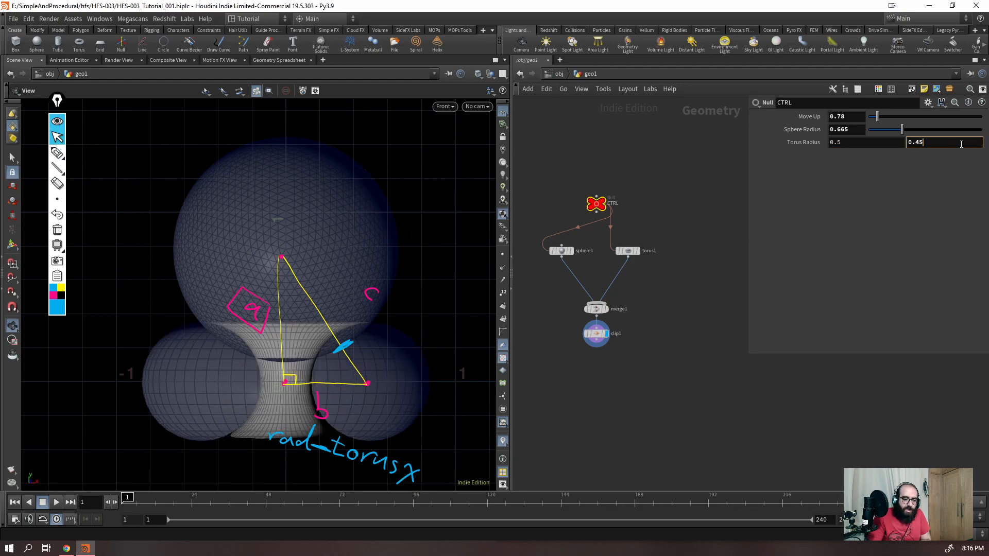
key("BackSpace")
key("BackSpace")
type("15")
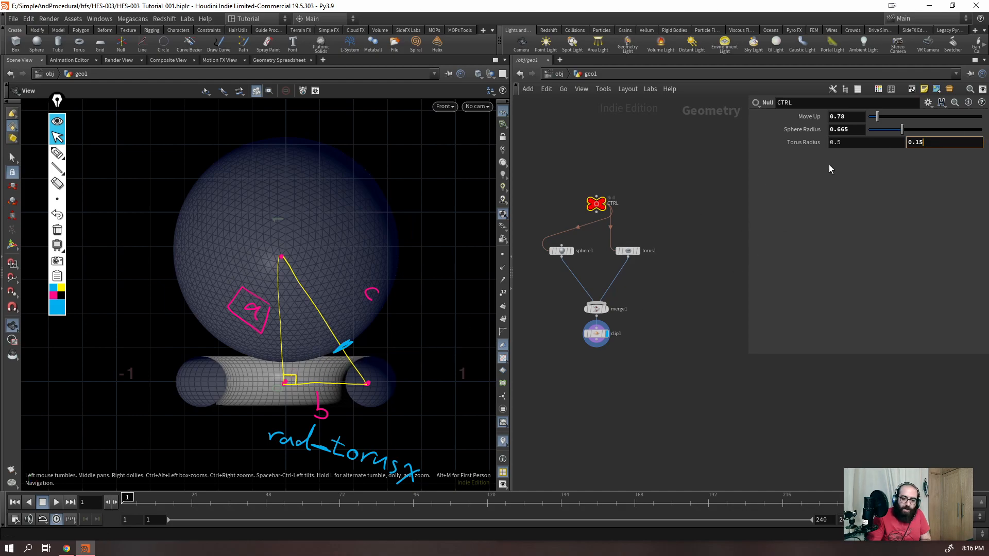
key("BackSpace")
key("BackSpace")
type("25")
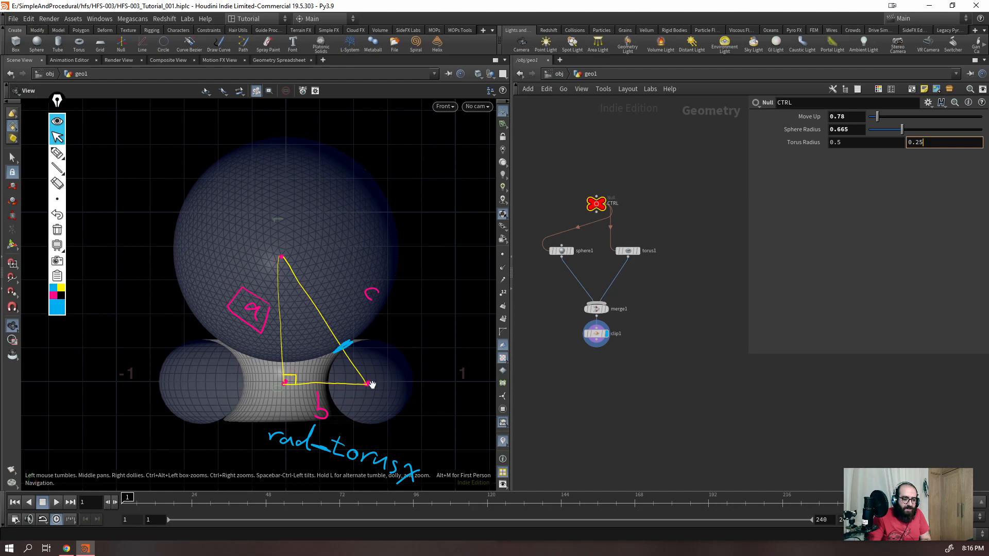
- Try a Sphere Radius of 0.765 and restore it to 0.665
left_click(852, 131)
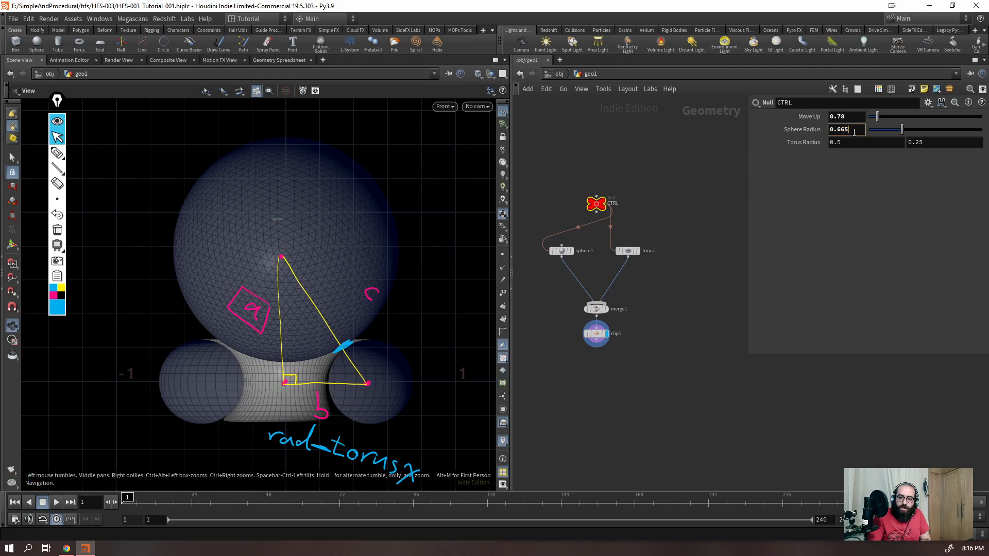
scroll(864, 132, "up", 3)
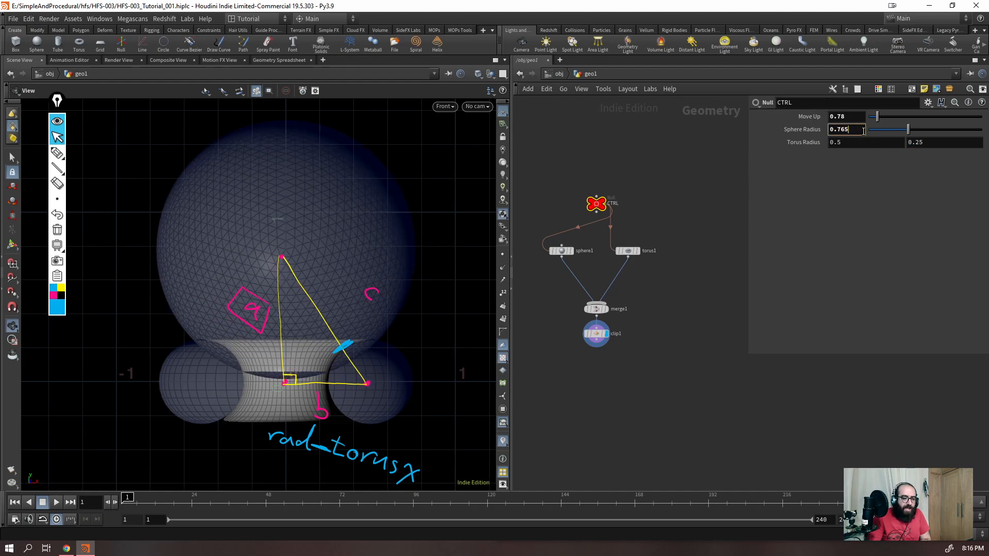
scroll(863, 134, "down", 3)
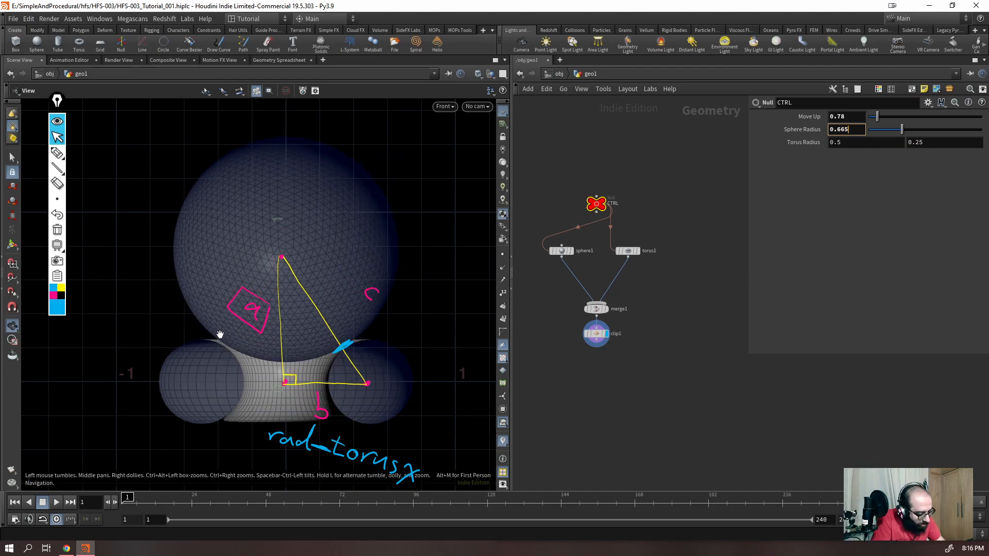
- Write rad_torusy in blue along the hypotenuse's torus portion and rad_sphere along its sphere portion
left_click(58, 153)
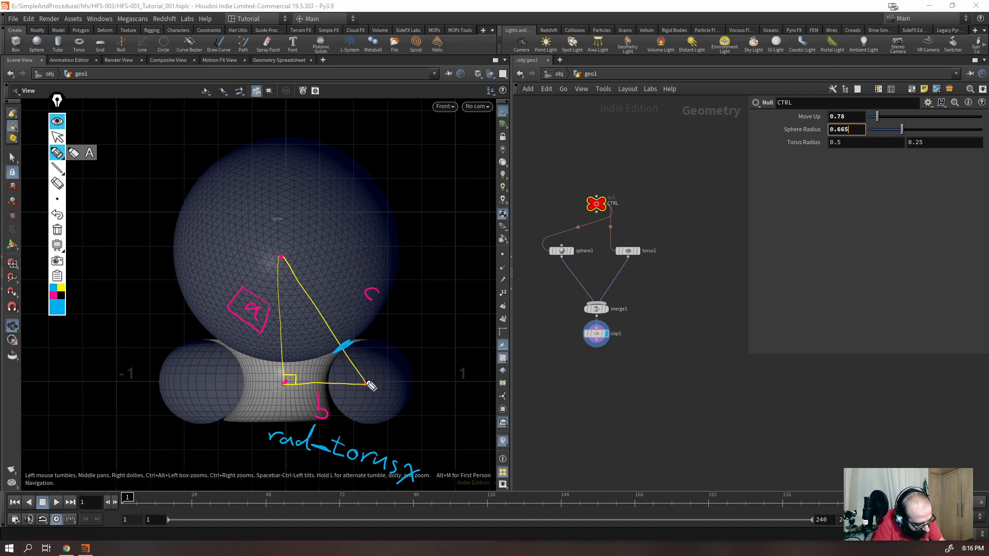
mouse_move(369, 355)
left_mouse_down()
mouse_move(406, 367)
mouse_move(415, 397)
mouse_move(427, 387)
left_mouse_up()
mouse_move(423, 399)
left_mouse_down()
mouse_move(470, 448)
mouse_move(437, 440)
left_mouse_up()
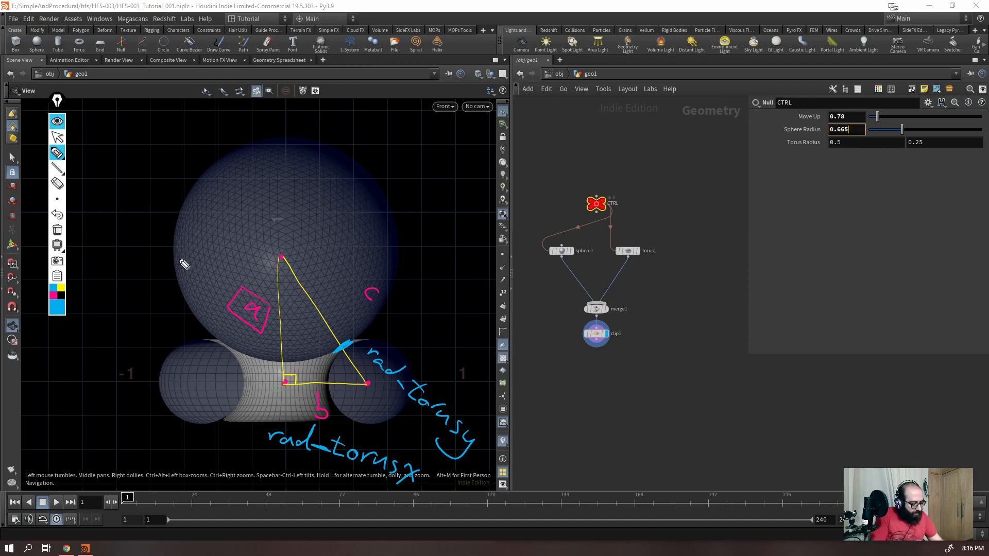
mouse_move(290, 242)
left_mouse_down()
mouse_move(302, 241)
mouse_move(305, 257)
mouse_move(315, 250)
mouse_move(326, 288)
mouse_move(369, 324)
left_mouse_up()
left_click_drag(370, 330, 377, 339)
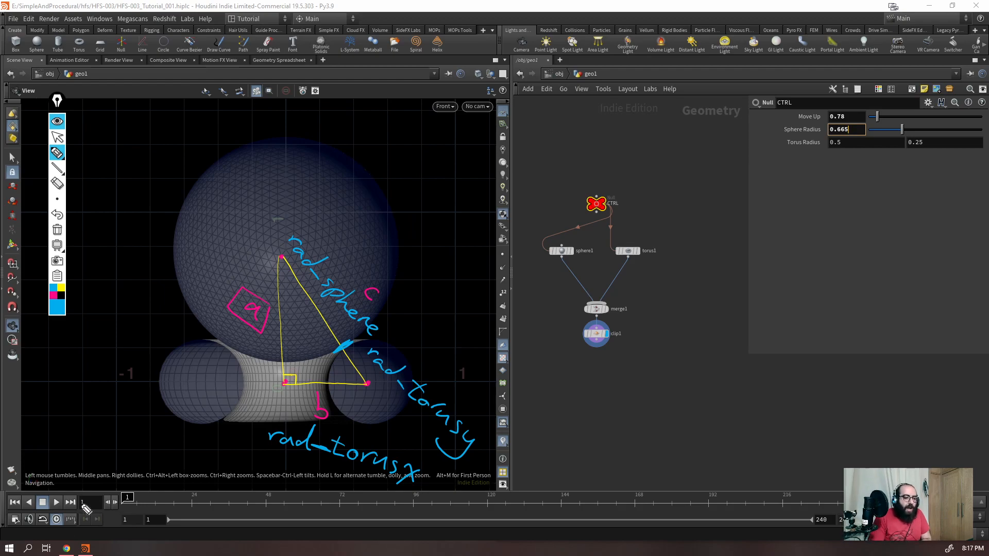
- Switch to the browser to read the Pythagorean formula for leg a, and return to Houdini
left_click(56, 137)
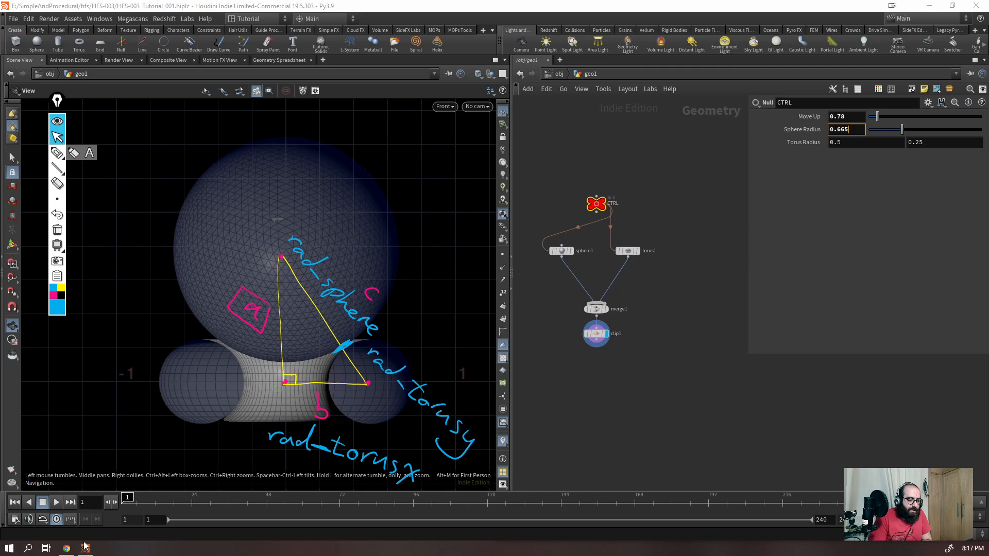
left_click(66, 547)
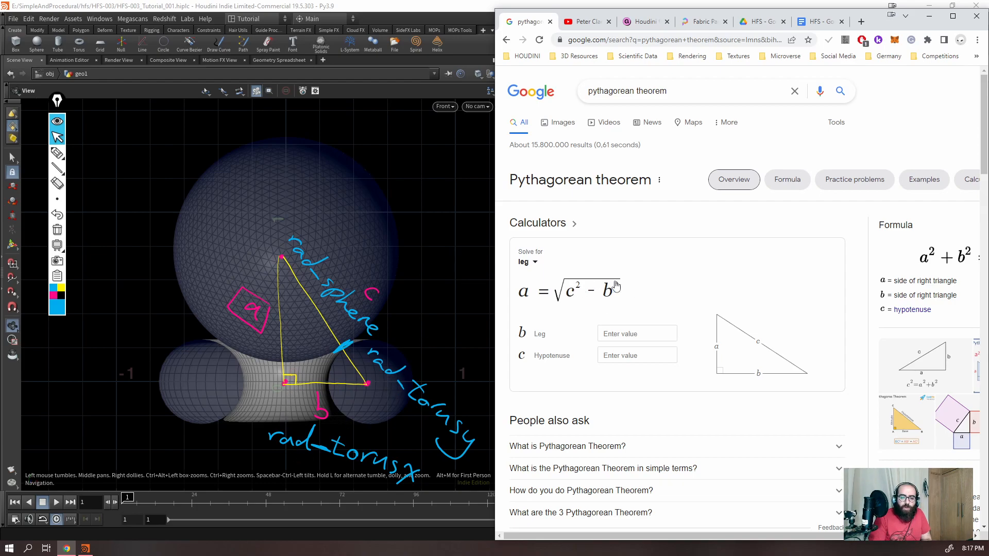
left_click(443, 19)
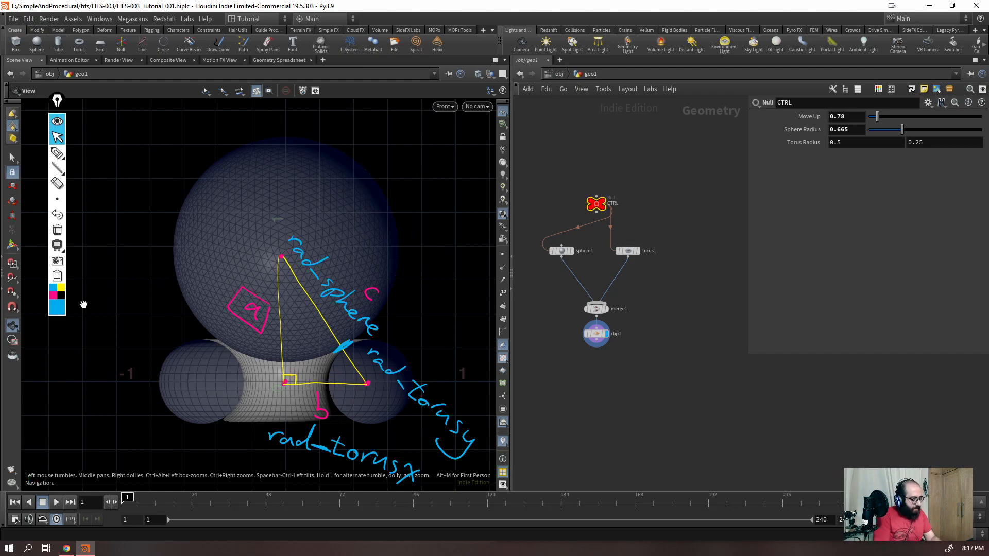
- Start the blue equation a = √ above the sphere, with a long radical bar reaching across the CTRL parameters
left_click(57, 152)
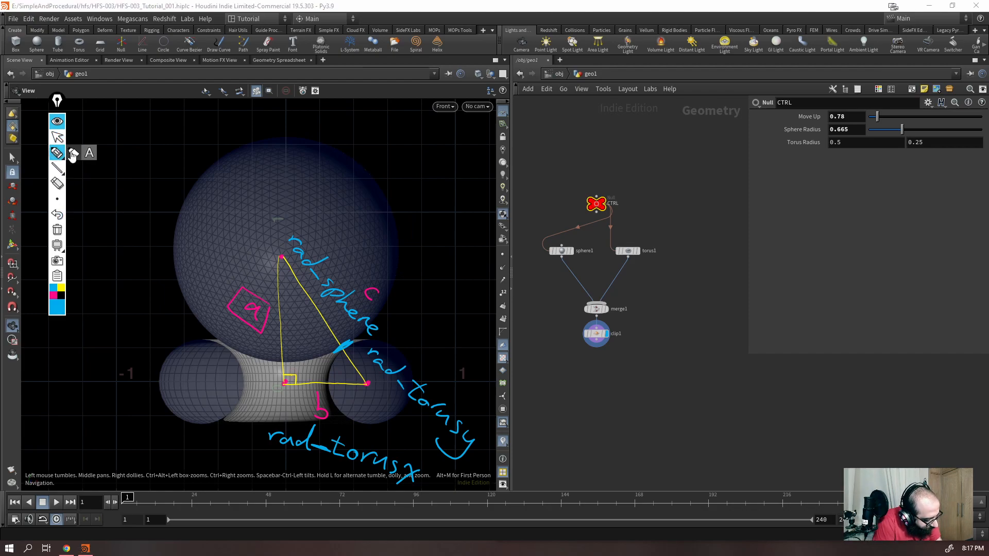
left_click(73, 153)
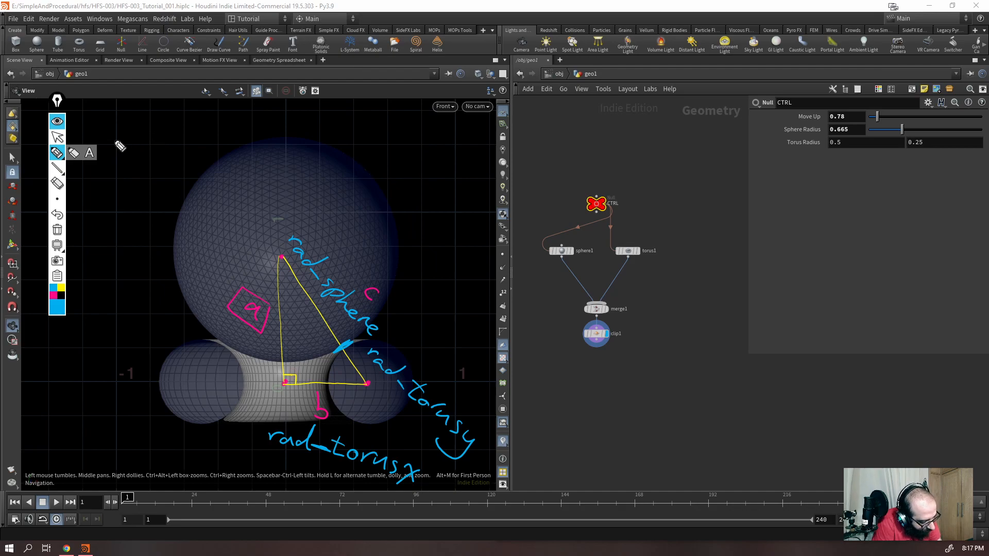
mouse_move(118, 139)
left_mouse_down()
mouse_move(106, 134)
mouse_move(127, 136)
mouse_move(122, 144)
mouse_move(144, 135)
mouse_move(164, 169)
mouse_move(165, 108)
left_mouse_up()
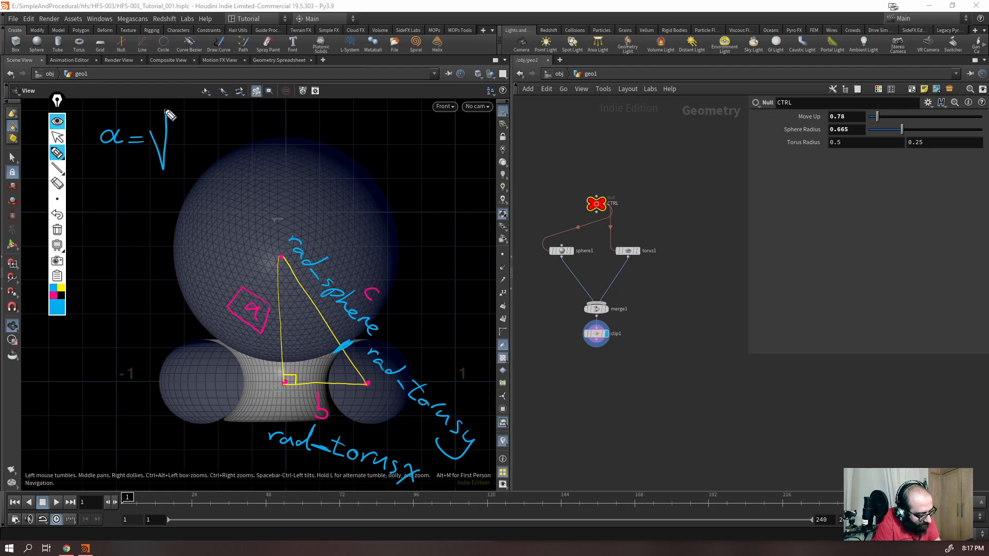
left_click_drag(185, 111, 970, 130)
- Write the reference formula a = √(c² − b²) in blue above the started equation
left_click_drag(123, 48, 134, 65)
mouse_move(140, 57)
left_mouse_down()
mouse_move(181, 77)
mouse_move(216, 31)
mouse_move(314, 32)
left_mouse_up()
mouse_move(199, 66)
left_mouse_down()
mouse_move(224, 48)
mouse_move(260, 77)
left_mouse_up()
left_click_drag(277, 41, 286, 48)
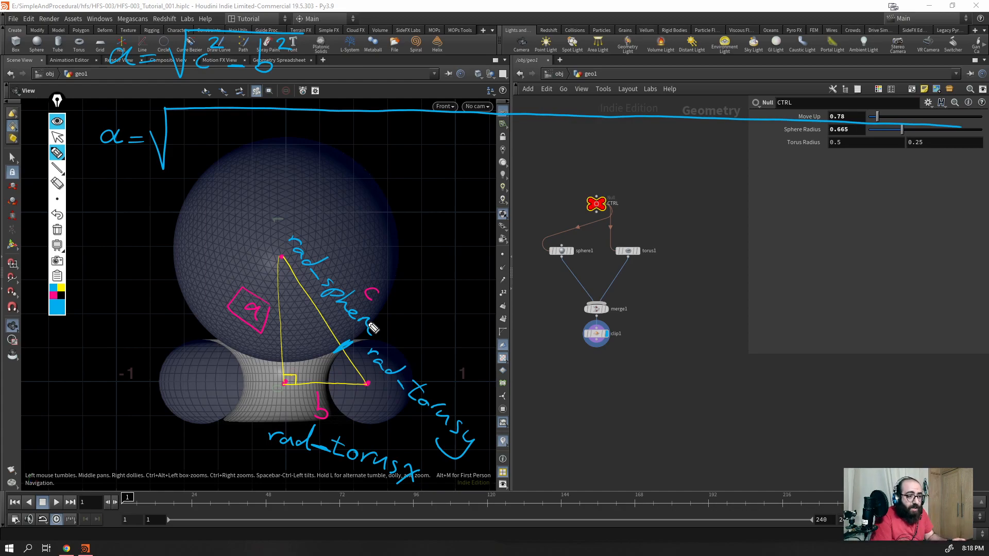
- Write (rad_sphere + rad_torusy)² under the long radical as the hypotenuse term
mouse_move(184, 127)
left_mouse_down()
mouse_move(180, 160)
mouse_move(190, 147)
mouse_move(274, 141)
mouse_move(408, 155)
mouse_move(420, 126)
mouse_move(425, 155)
mouse_move(467, 150)
left_mouse_up()
mouse_move(475, 157)
left_mouse_down()
mouse_move(522, 153)
mouse_move(499, 174)
left_mouse_up()
left_click_drag(523, 130, 516, 197)
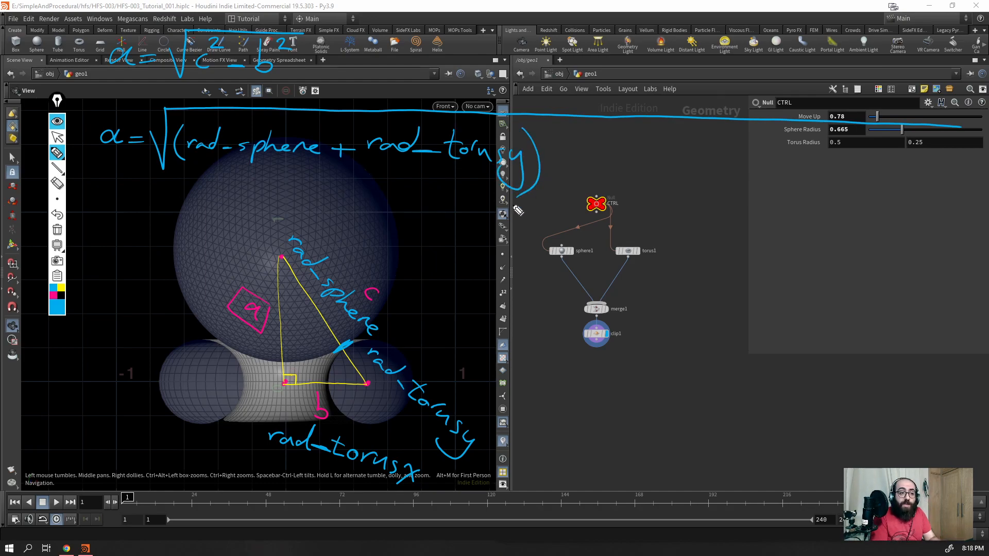
left_click_drag(537, 125, 544, 132)
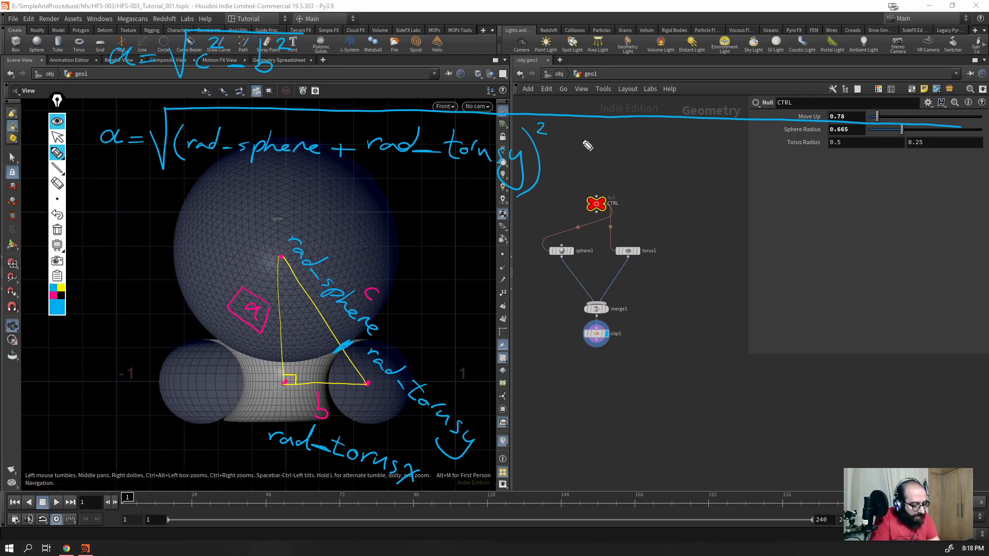
- Complete the expression under the radical with − (rad_torus)² as the base term
left_click_drag(557, 165, 565, 167)
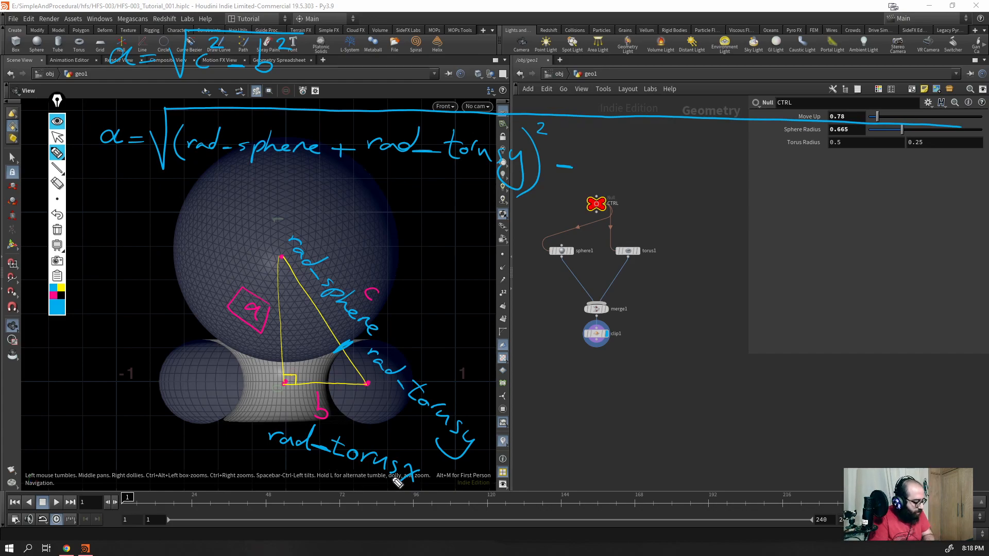
mouse_move(592, 159)
left_mouse_down()
mouse_move(670, 177)
mouse_move(653, 171)
mouse_move(692, 168)
mouse_move(711, 181)
mouse_move(744, 172)
mouse_move(742, 195)
left_mouse_up()
left_click_drag(591, 151, 585, 180)
left_click_drag(752, 150, 760, 195)
mouse_move(775, 131)
left_mouse_down()
mouse_move(774, 151)
mouse_move(801, 158)
left_mouse_up()
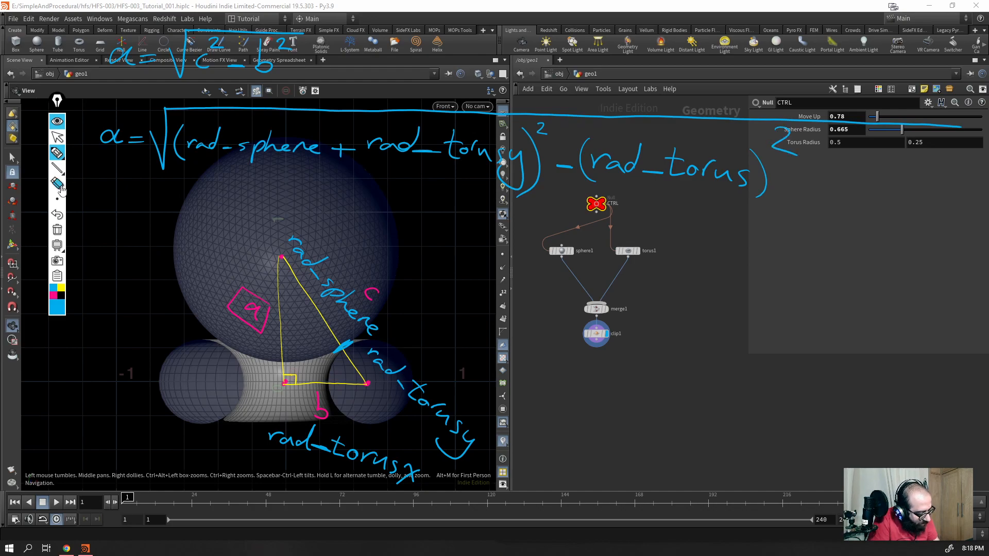
- Try erasing the long radical from the lower equation, and undo the erasure
left_click(58, 184)
left_click_drag(947, 142, 947, 133)
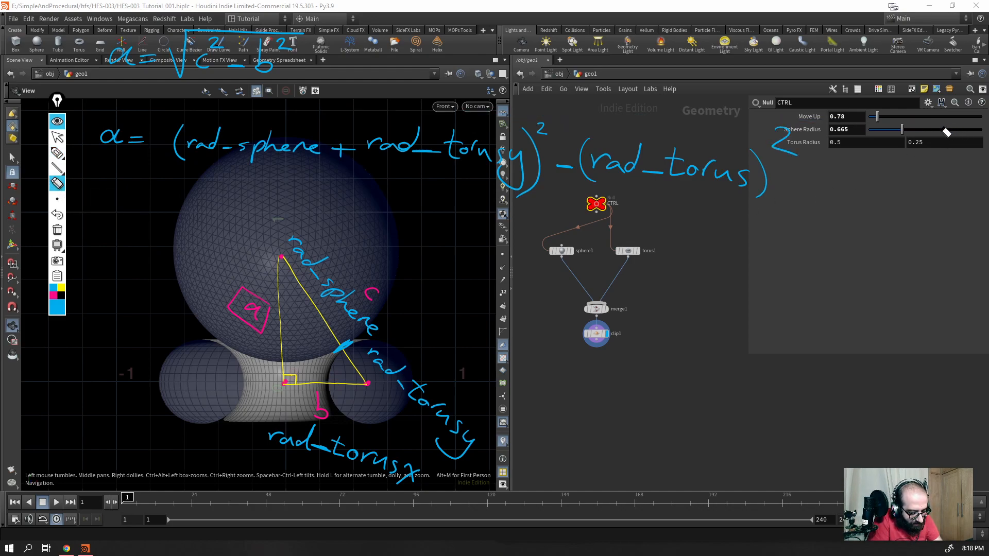
left_click(57, 216)
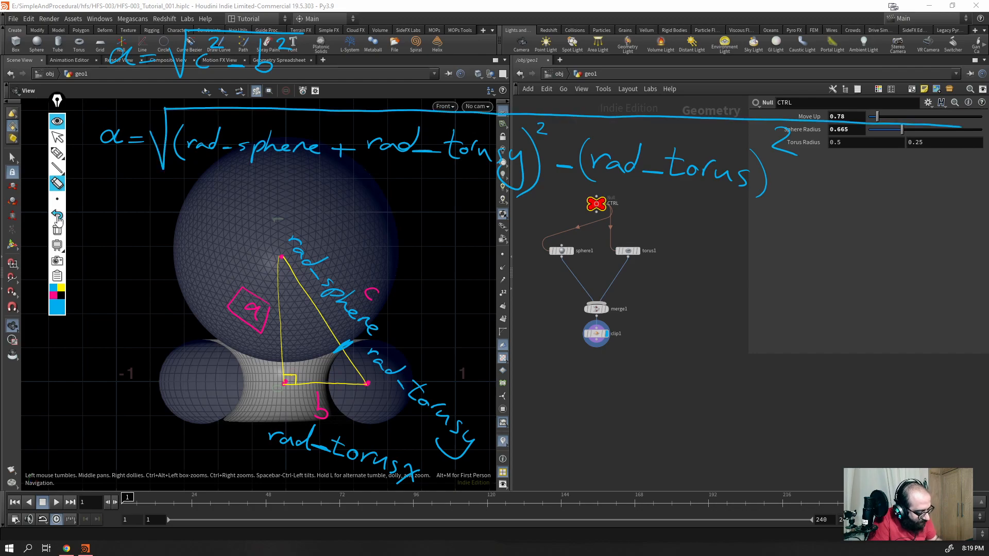
left_click(61, 153)
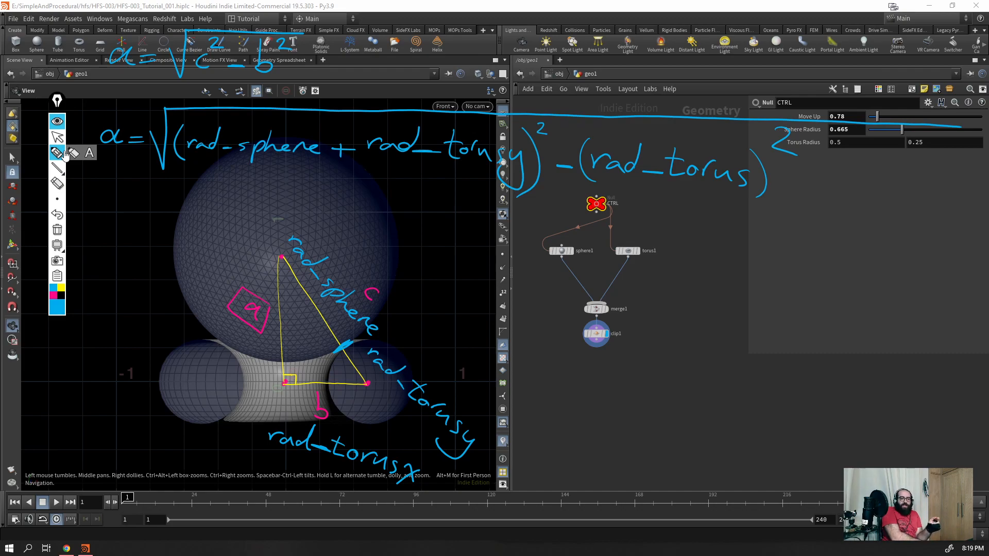
- Erase the long radical and redraw it in blue with a shorter bar ending above the last squared term
left_click(57, 184)
left_click(845, 124)
left_click(57, 152)
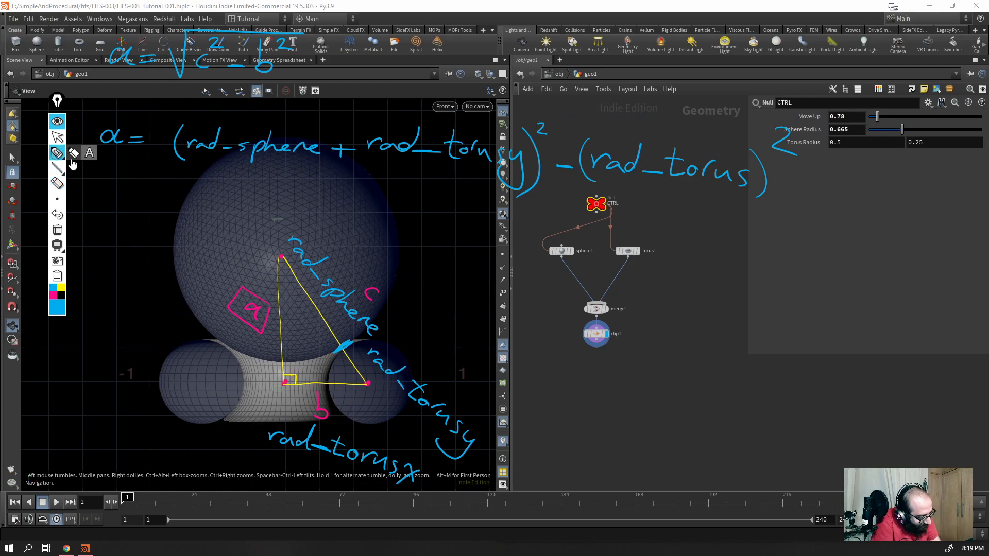
mouse_move(155, 148)
left_mouse_down()
mouse_move(176, 118)
mouse_move(223, 109)
mouse_move(793, 116)
left_mouse_up()
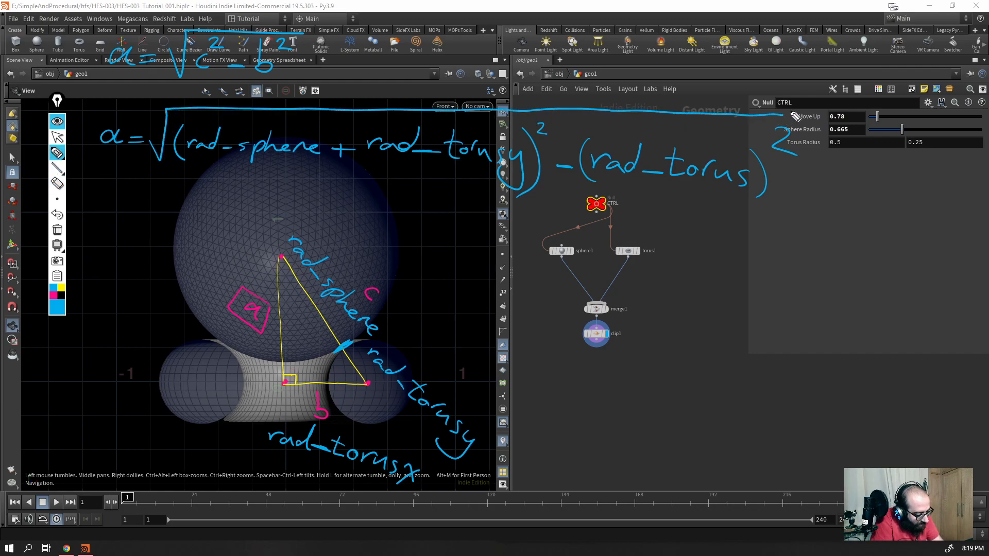
left_click(57, 199)
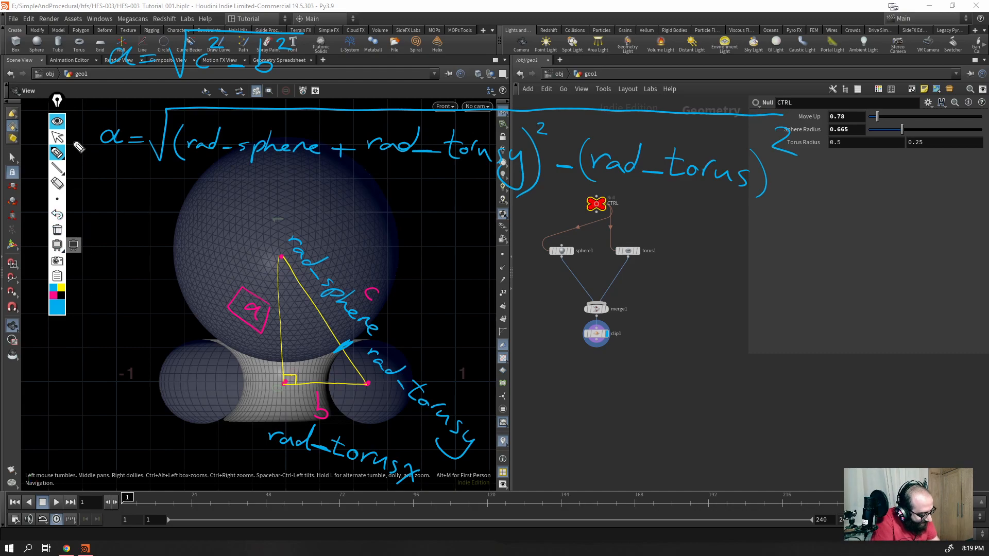
left_click(57, 138)
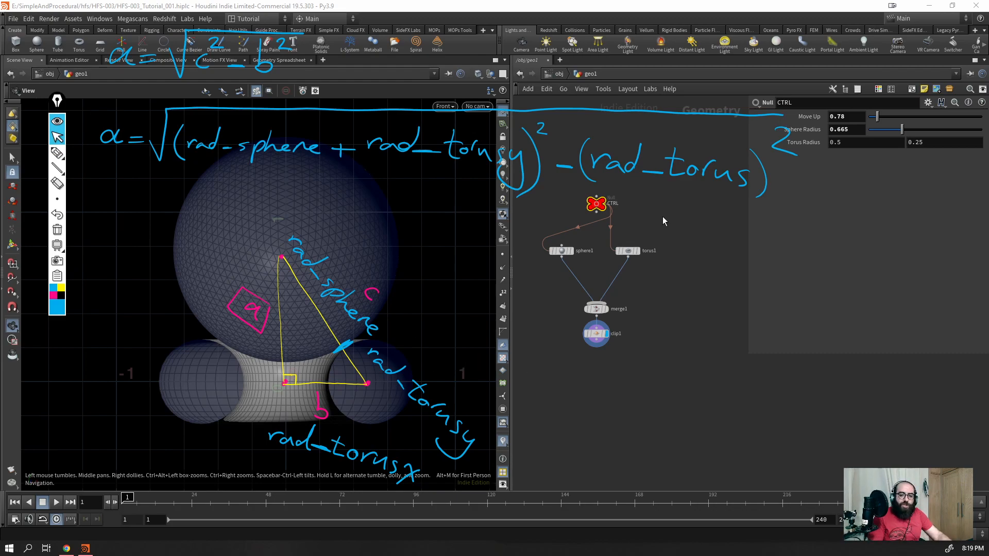
- Try shifting the Move Up value on the CTRL node, and undo the change
mouse_move(621, 251)
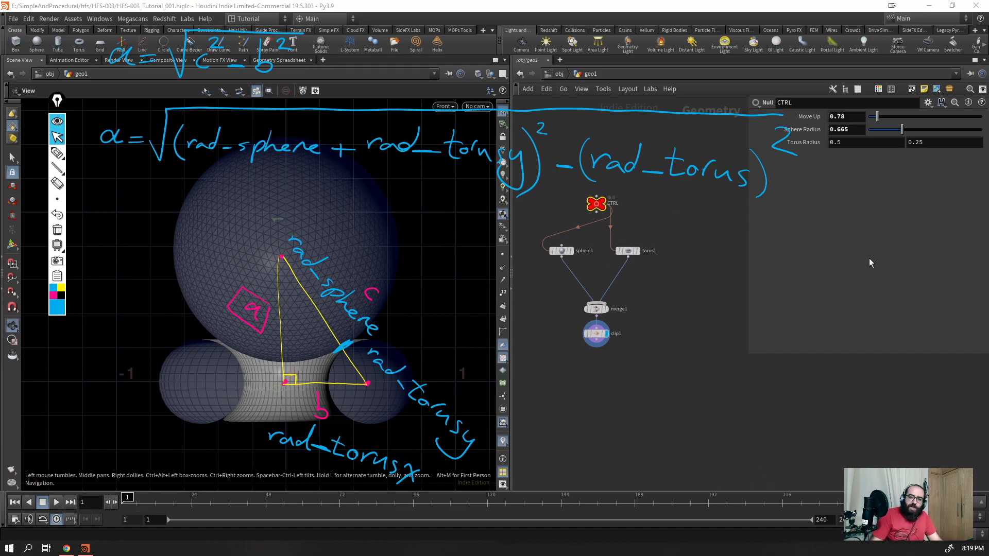
mouse_move(876, 119)
left_mouse_down()
mouse_move(893, 123)
mouse_move(872, 131)
mouse_move(883, 129)
left_mouse_up()
key("ctrl+z")
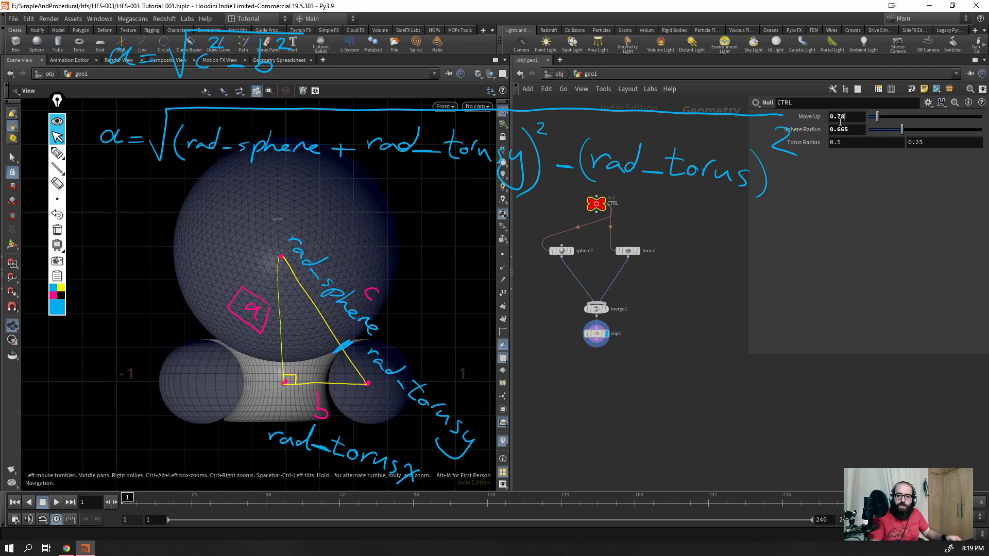
left_click_drag(847, 119, 789, 148)
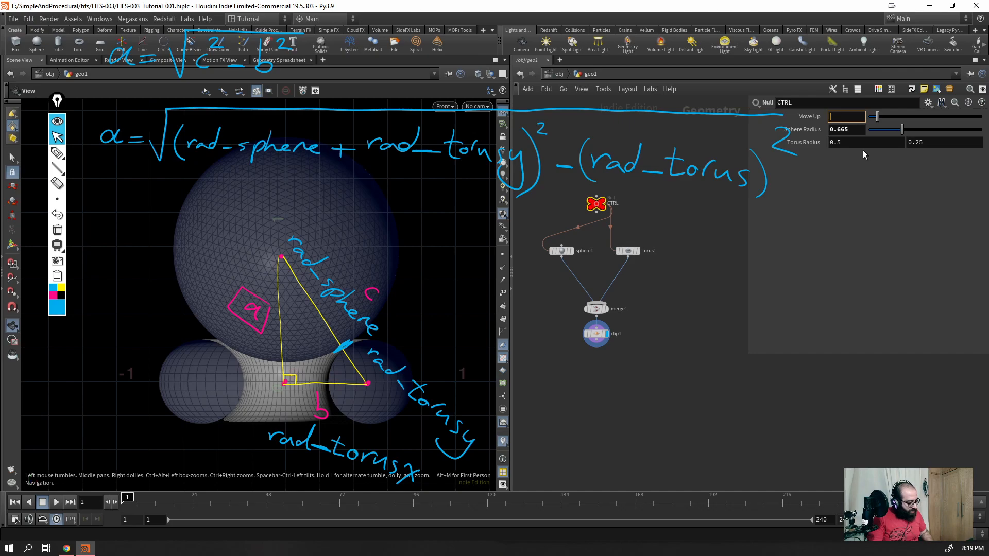
key("alt+e")
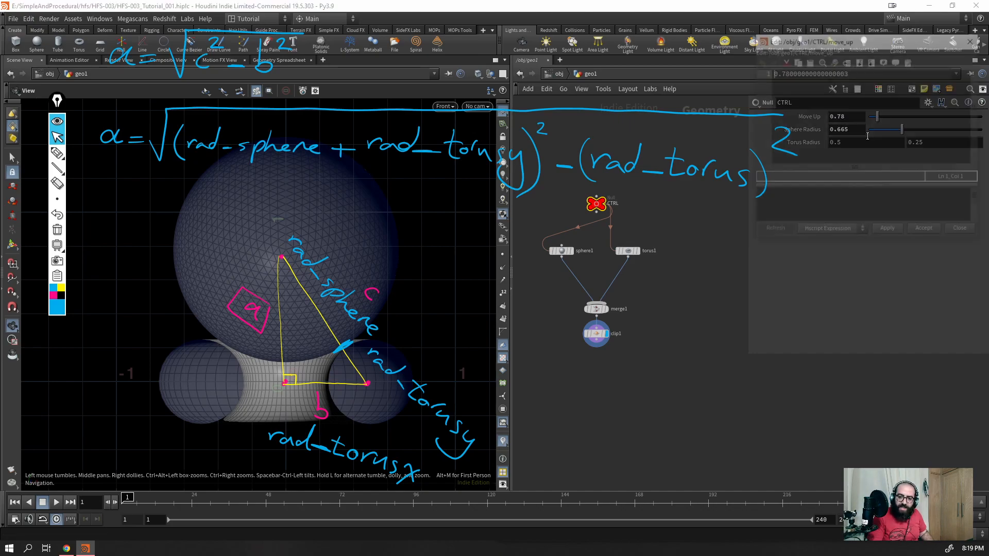
left_click_drag(830, 44, 548, 212)
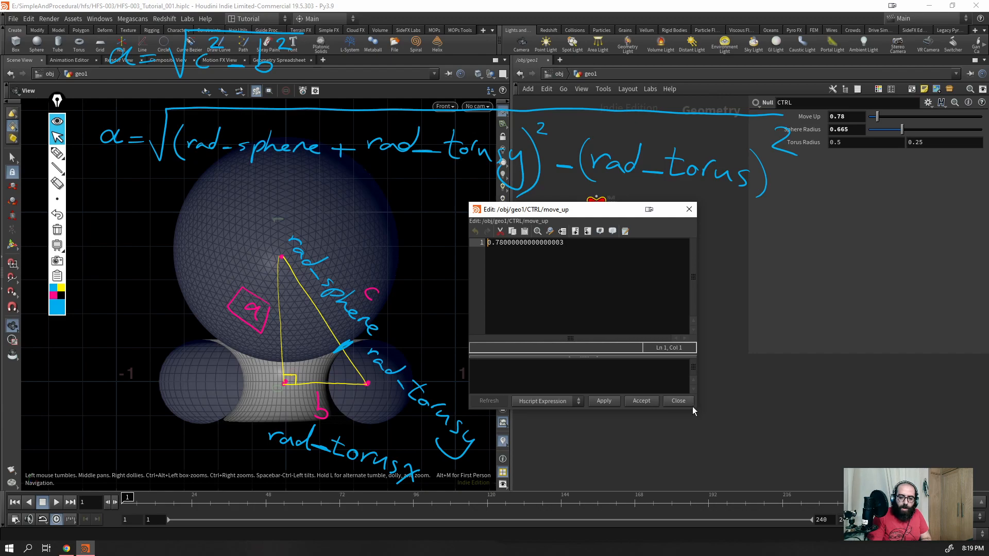
left_click_drag(696, 411, 877, 467)
left_click_drag(593, 250, 477, 251)
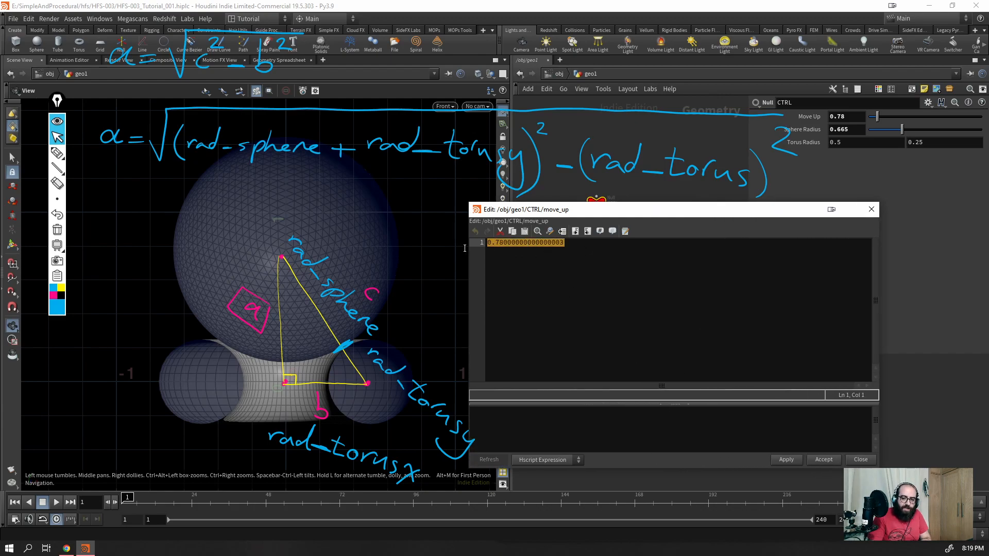
left_click(866, 211)
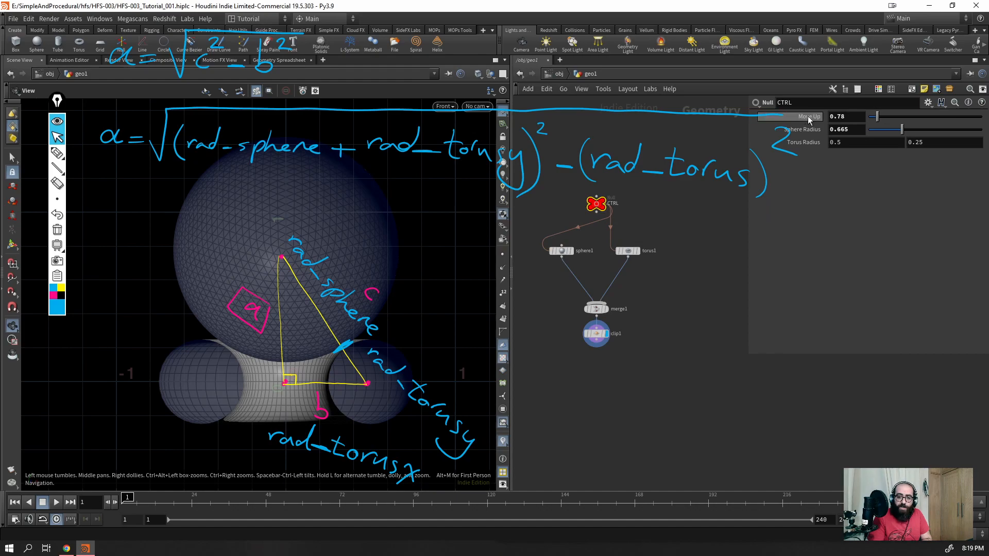
- Try widening the parameter pane, restore its width, and open the CTRL node's parameters in a separate floating window
left_click_drag(744, 138, 513, 196)
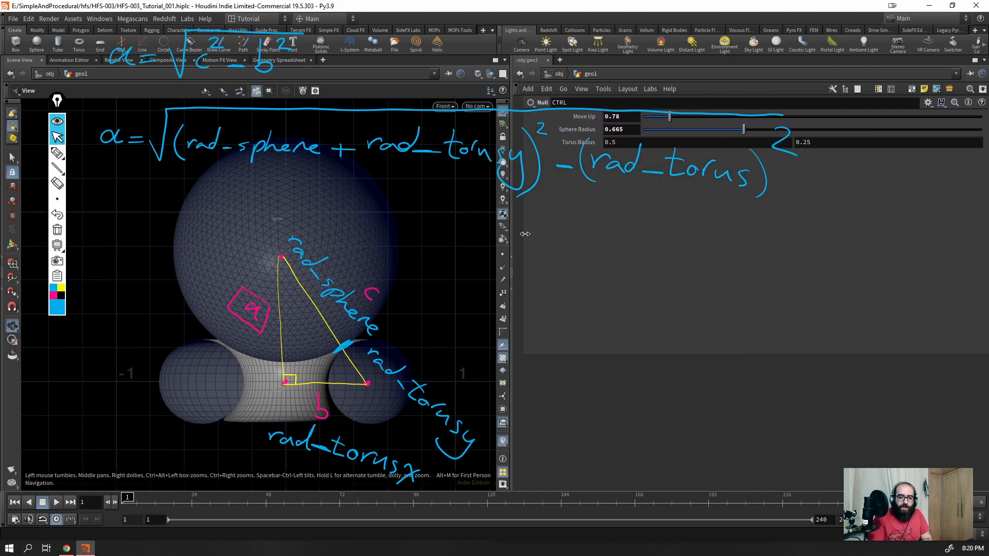
left_click_drag(522, 234, 755, 232)
right_click(593, 205)
mouse_move(616, 221)
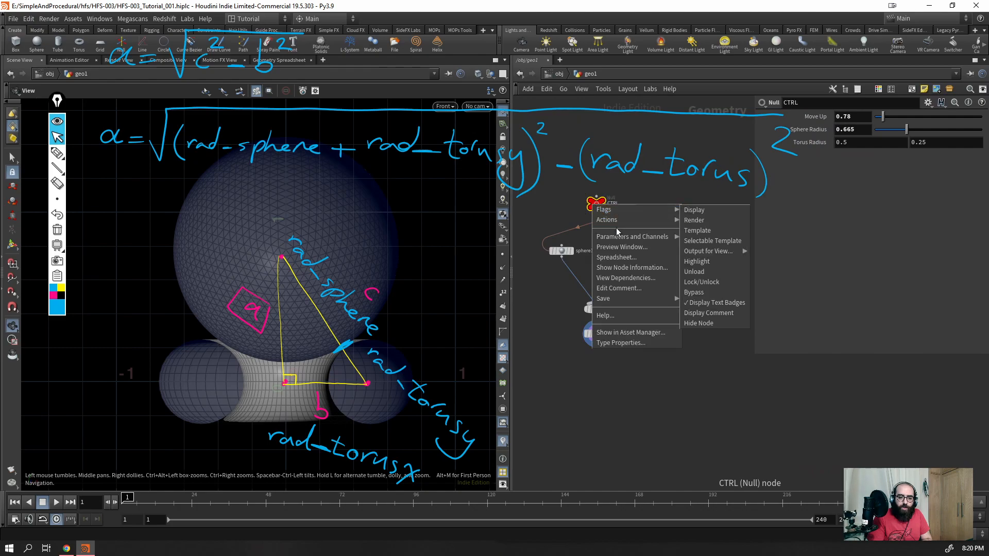
mouse_move(627, 241)
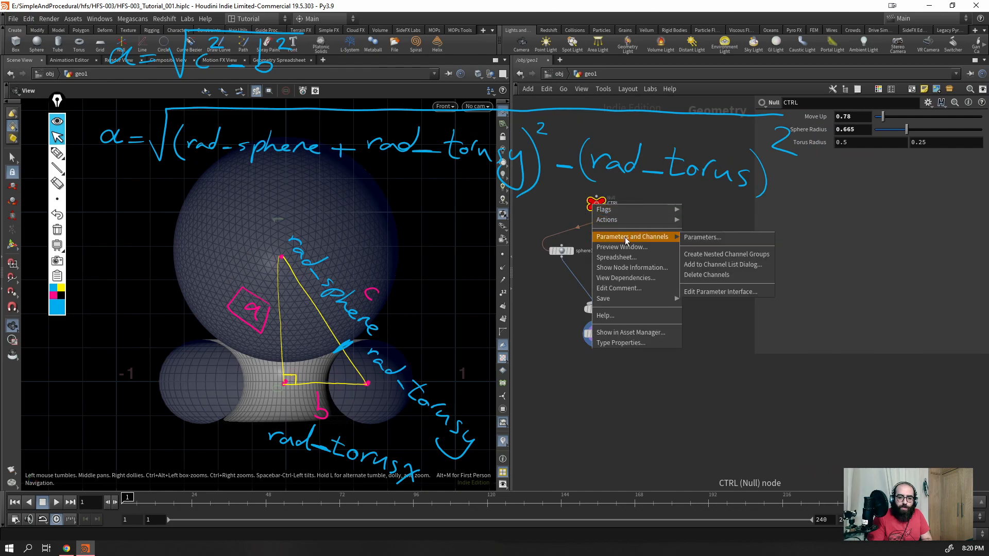
left_click(719, 238)
- Widen the floating CTRL parameter window and move it clear of the node network
left_click_drag(759, 68, 641, 149)
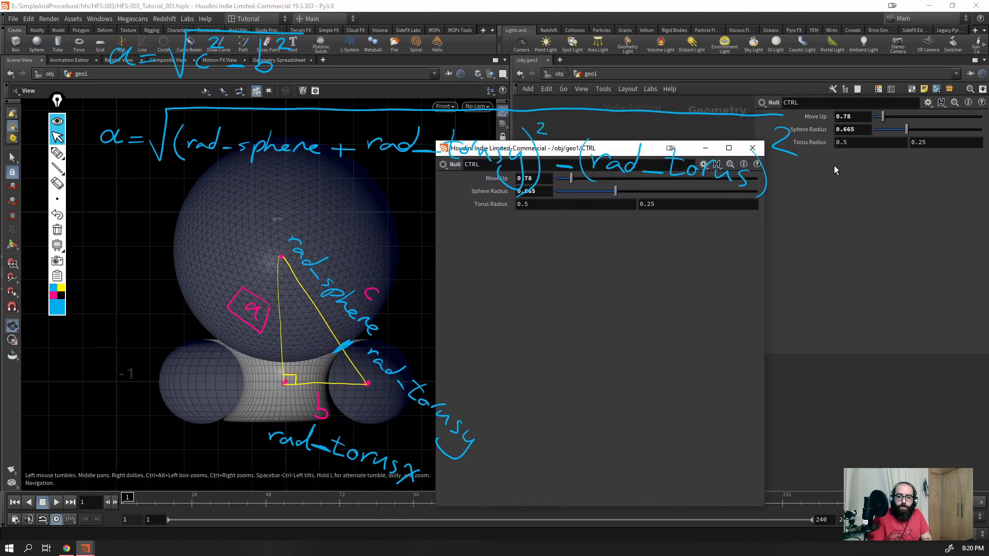
left_click_drag(434, 142, 435, 242)
left_click_drag(542, 251, 615, 205)
left_click_drag(841, 227, 966, 227)
key("ctrl+s")
left_click_drag(743, 461, 741, 479)
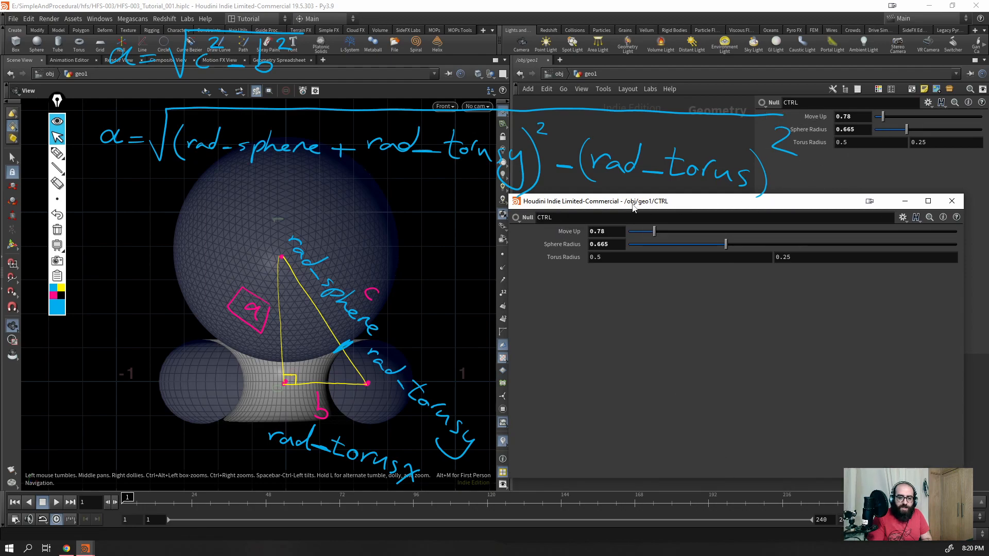
left_click_drag(575, 204, 517, 269)
left_click_drag(681, 275, 662, 281)
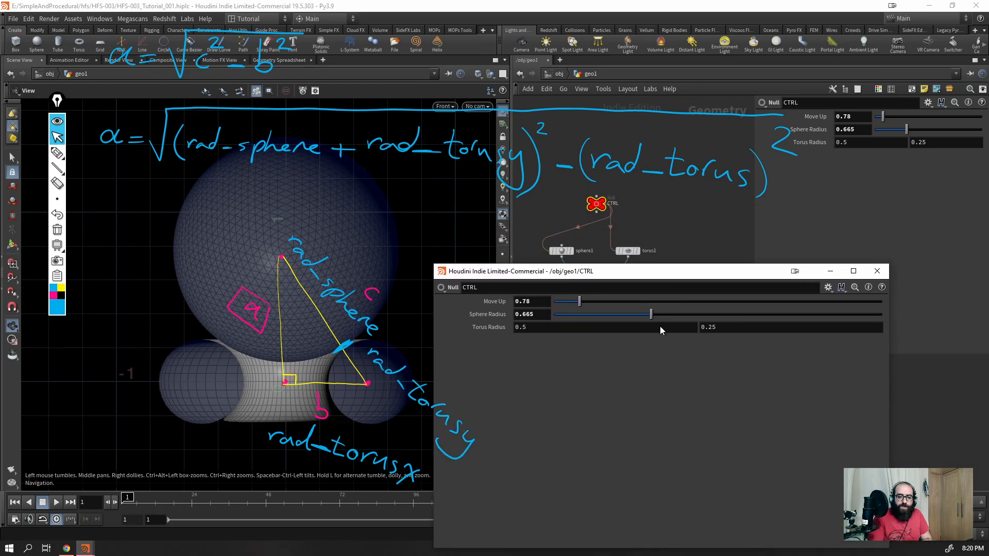
left_click_drag(728, 278, 319, 260)
left_click_drag(636, 299, 567, 324)
- Select torus1 to compare the parameter pane with the floating CTRL window, and reselect CTRL
left_click(628, 251)
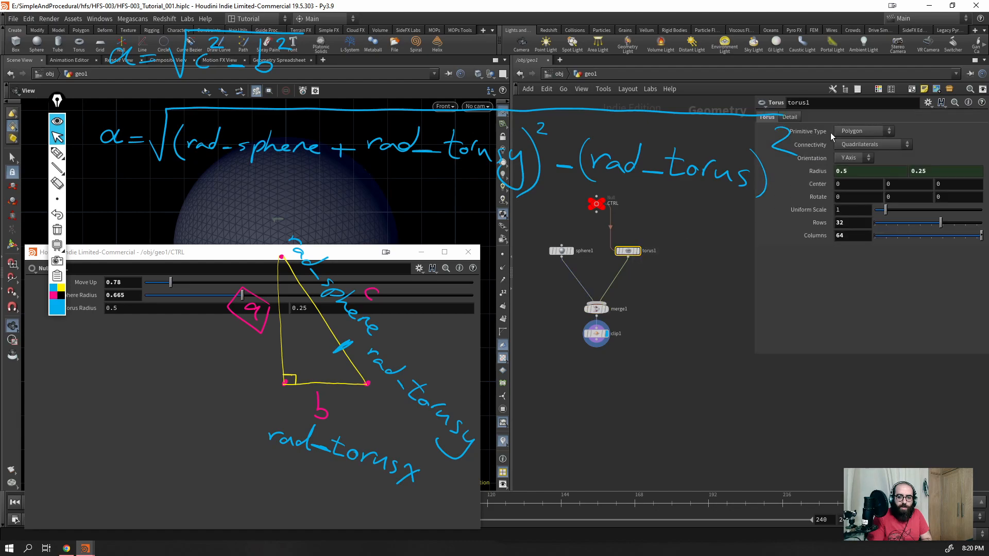
left_click_drag(355, 253, 653, 199)
left_click_drag(371, 207, 401, 272)
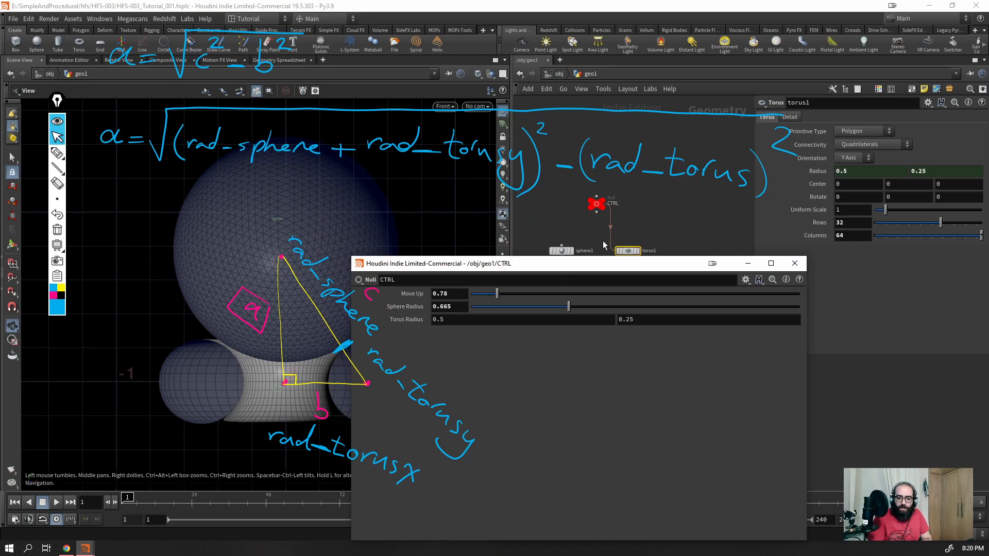
left_click(596, 204)
left_click_drag(586, 266, 747, 225)
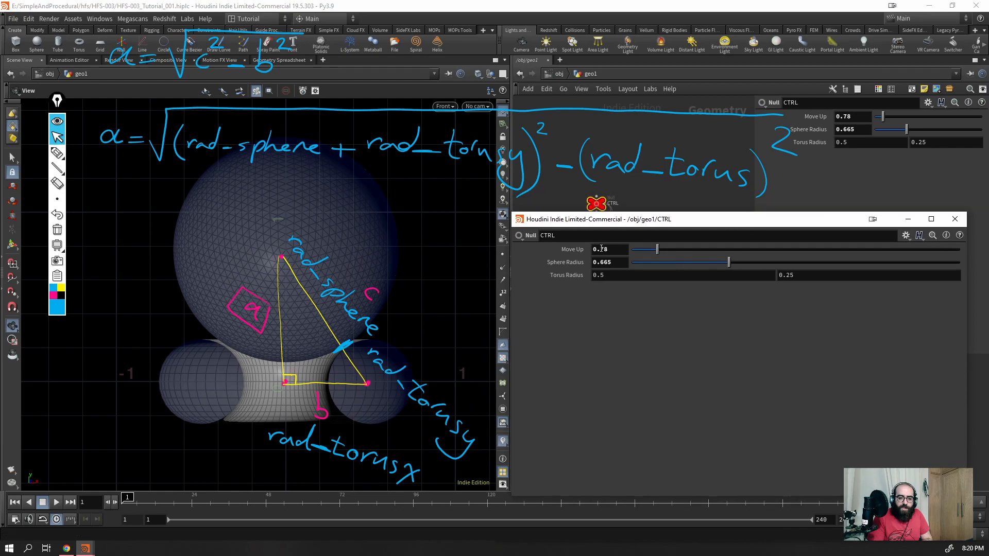
- Toggle Move Up in the floating CTRL window between its value and expression display, and select its value text
left_click(558, 249)
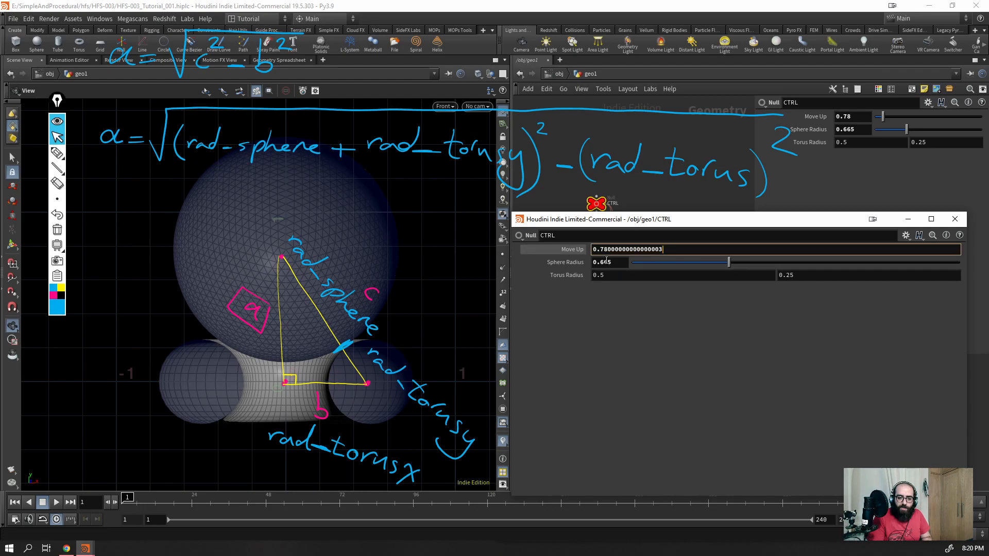
left_click(575, 250)
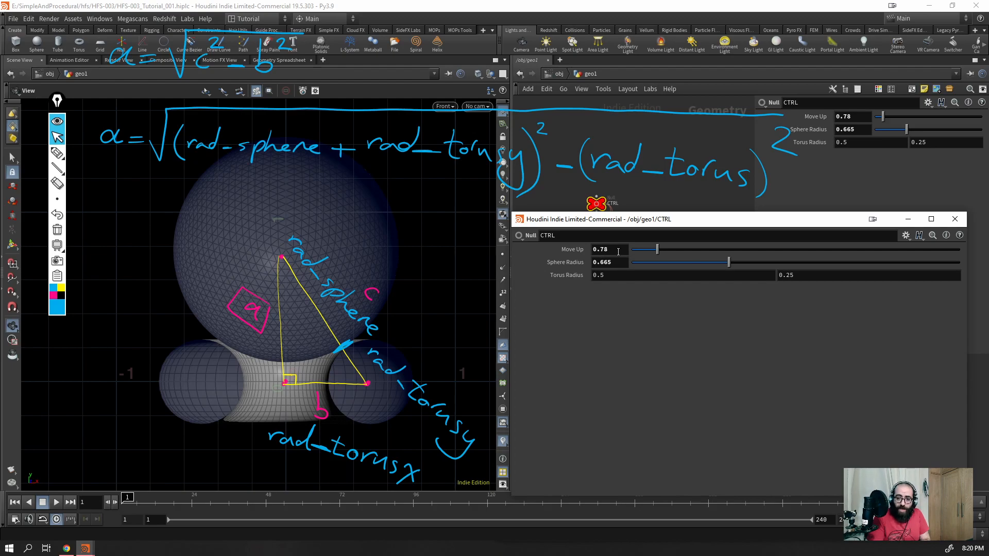
left_click(577, 250)
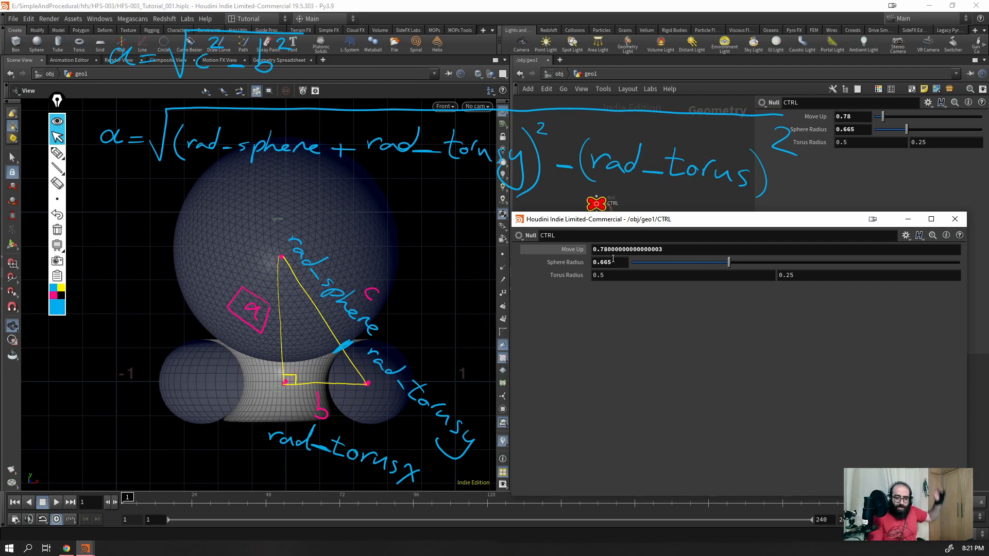
middle_click_drag(574, 252, 574, 253)
left_click_drag(614, 249, 582, 261)
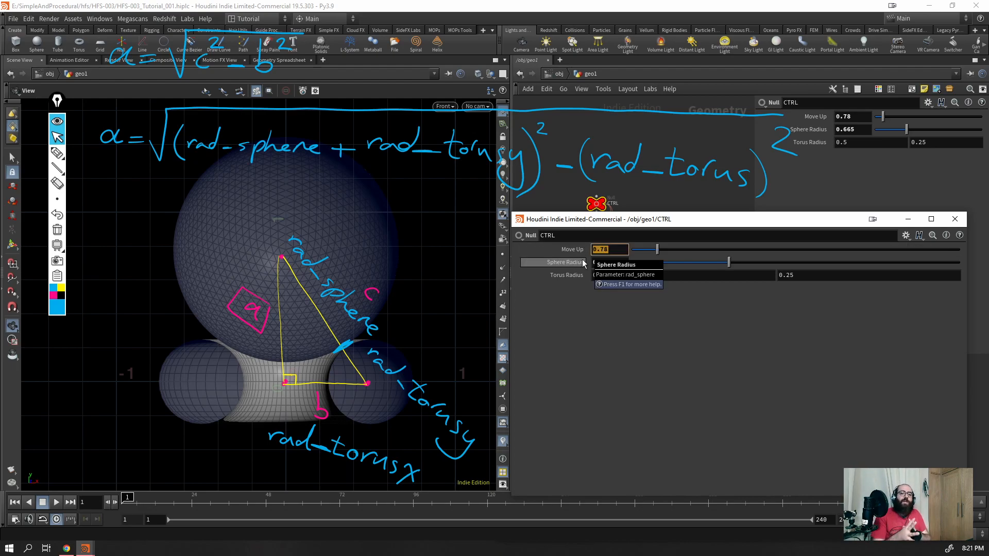
- Examine the expression language choices for the CTRL node, Hscript Expression Language and Python, without changing the setting
left_click(918, 237)
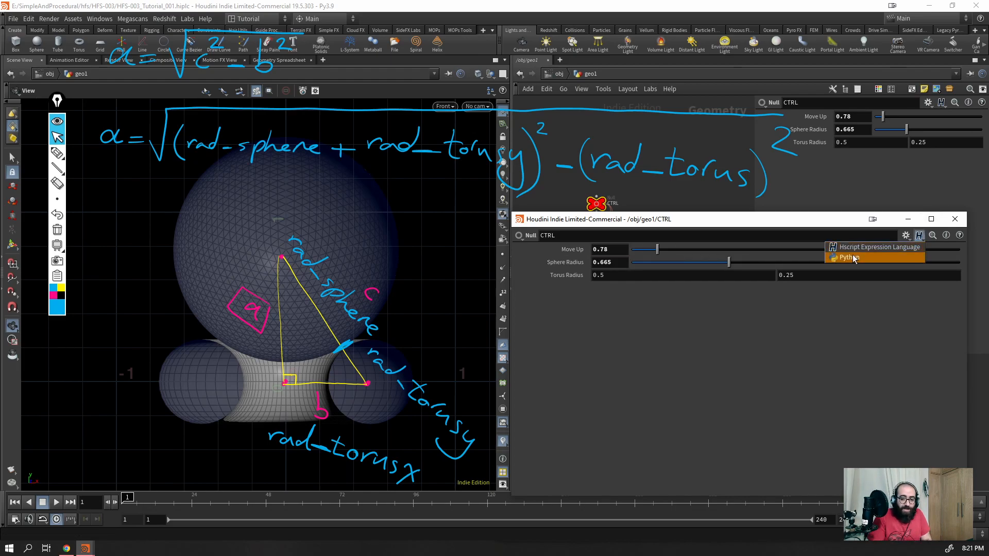
left_click(824, 344)
left_click(918, 236)
left_click(827, 222)
left_click(918, 236)
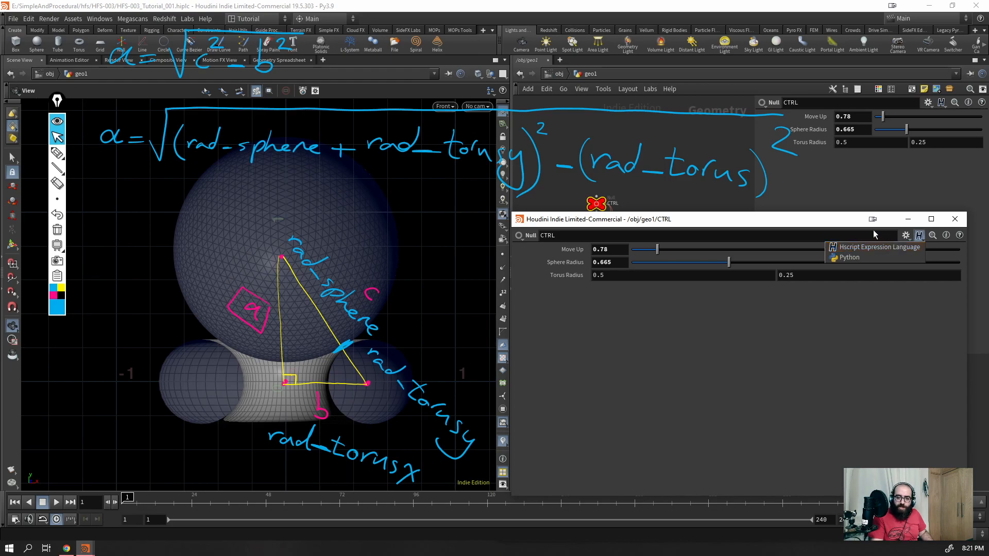
left_click(837, 226)
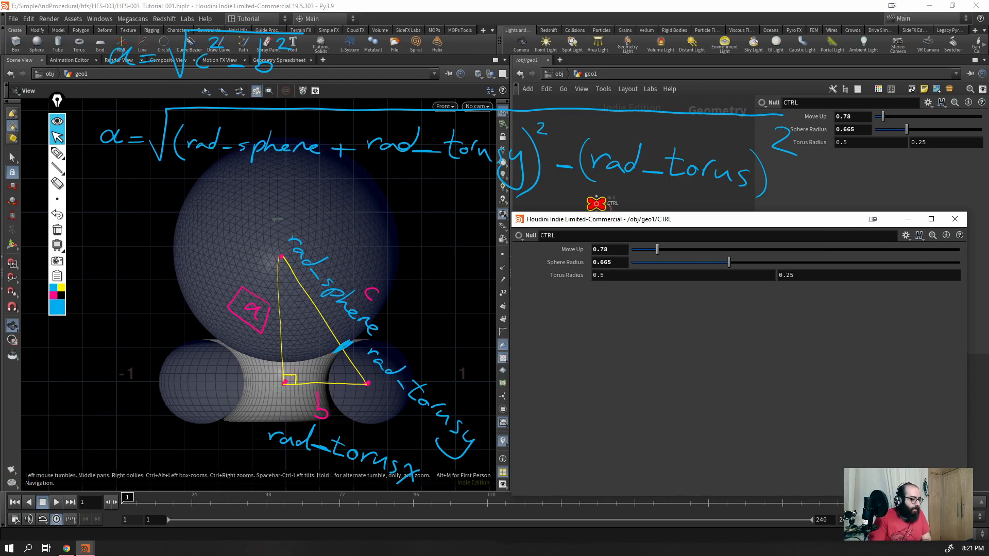
- Switch to Chrome, search the web for "hscript houdini", and open SideFX's HScript commands page in a maximized window
left_click(67, 548)
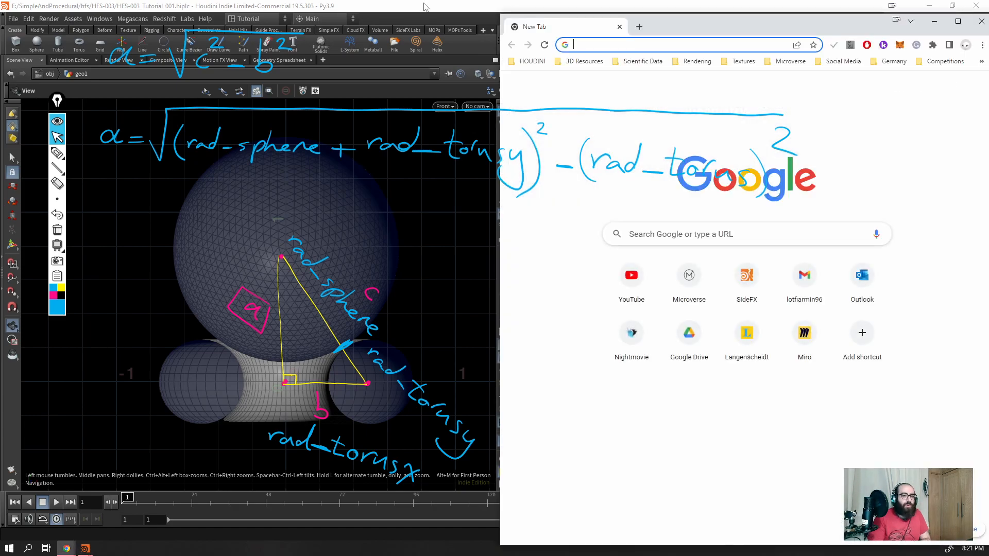
left_click(713, 45)
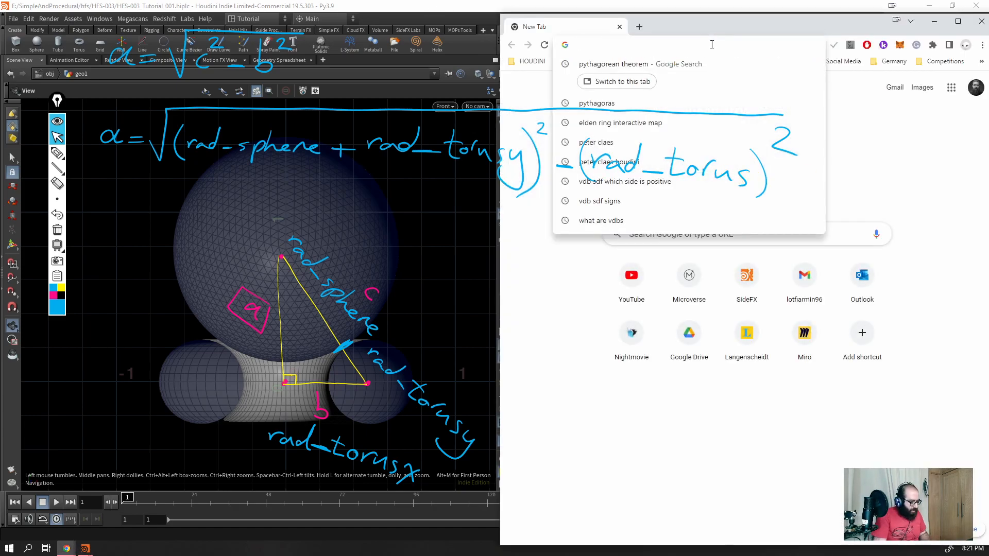
type("Hscript")
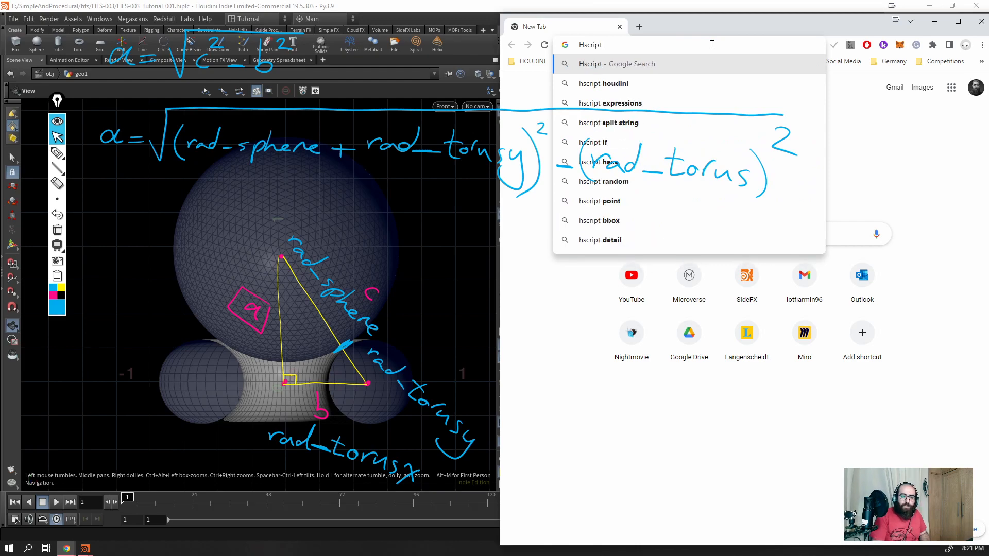
key("Down")
key("Return")
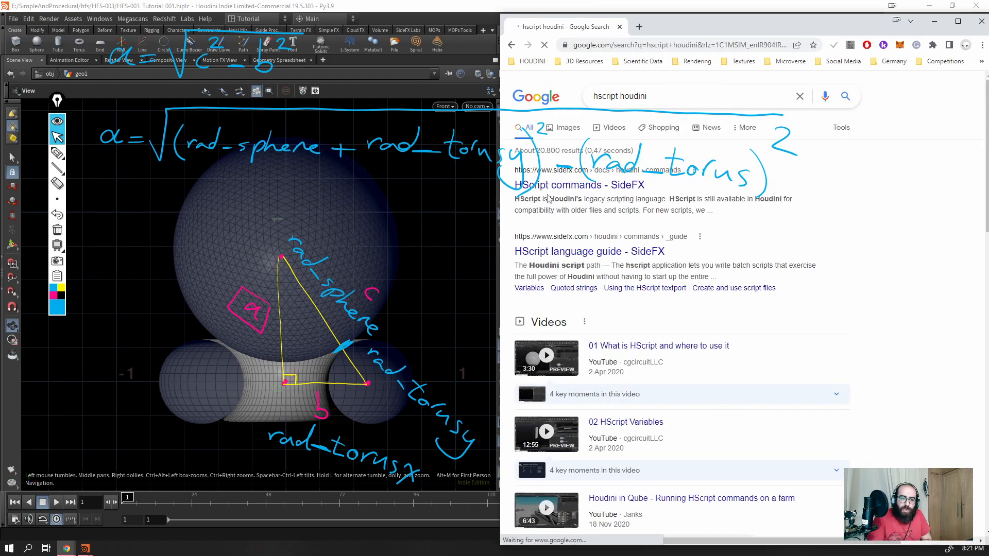
left_click(575, 186)
key("super+Up")
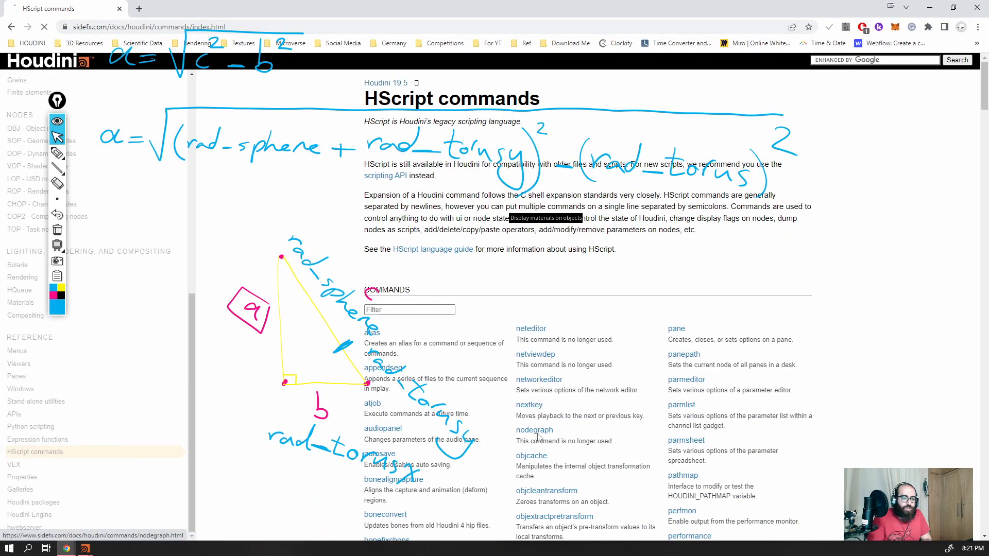
- Browse the HScript commands list in a smaller browser window over Houdini, and minimize the browser
scroll(536, 437, "down", 4)
left_click_drag(515, 7, 426, 155)
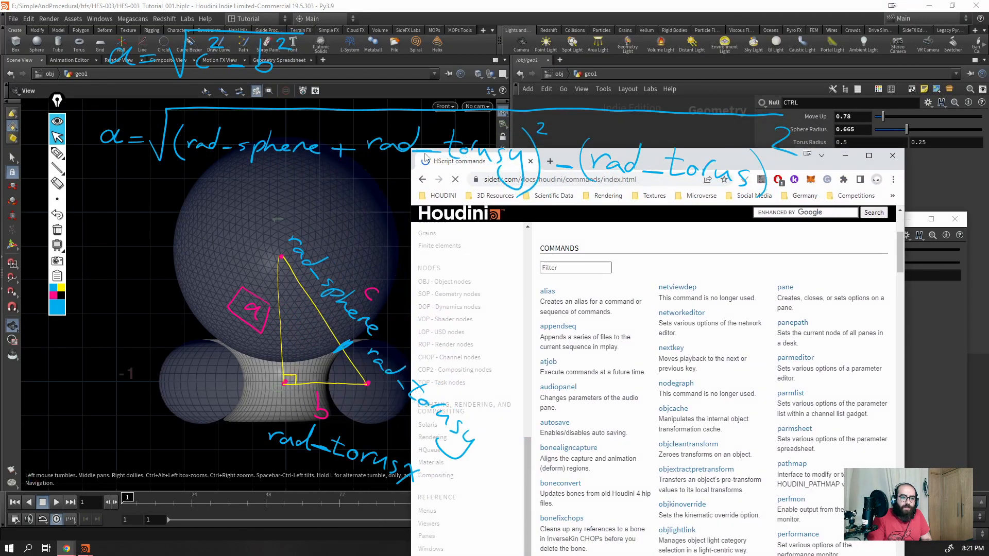
left_click_drag(642, 167, 657, 188)
scroll(792, 378, "down", 8)
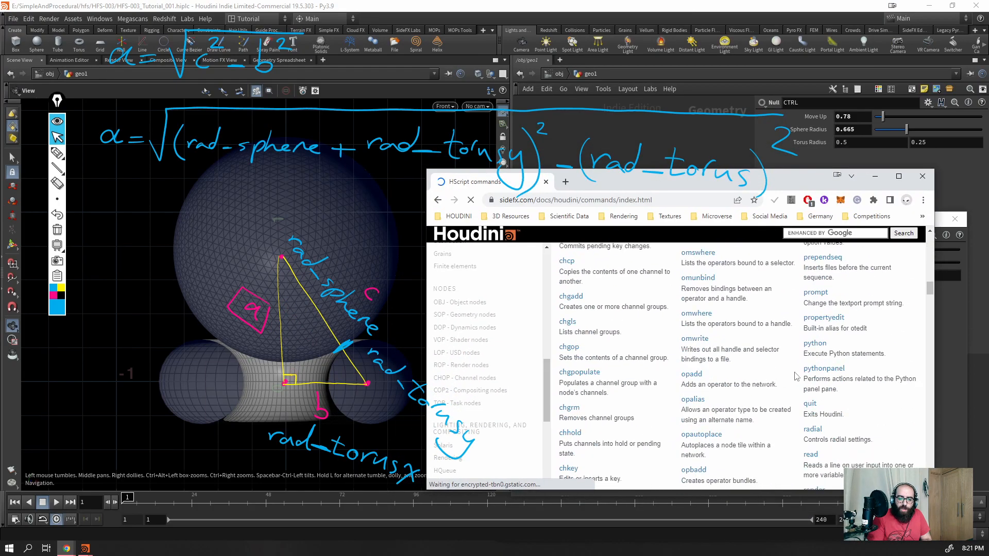
scroll(791, 378, "down", 5)
scroll(928, 416, "down", 5)
left_click_drag(929, 416, 937, 351)
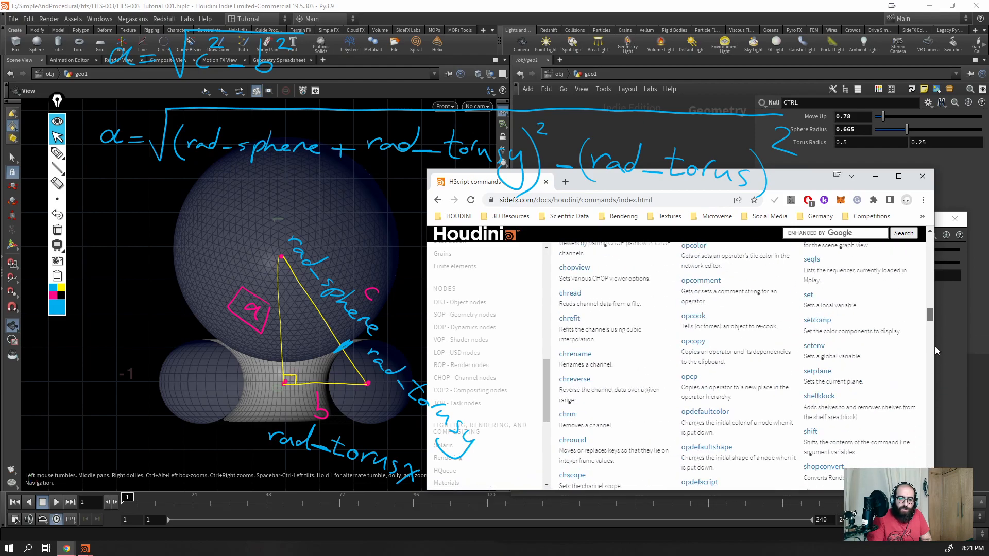
scroll(896, 294, "up", 1)
left_click(875, 176)
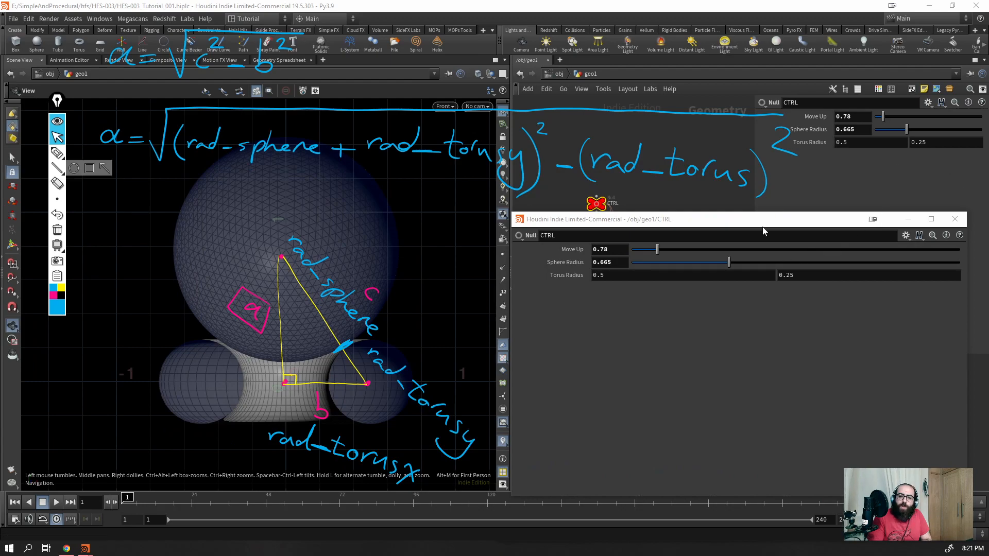
- Bring the HScript commands page back in a maximized Chrome window and hide the on-screen drawings
left_click_drag(739, 223, 746, 220)
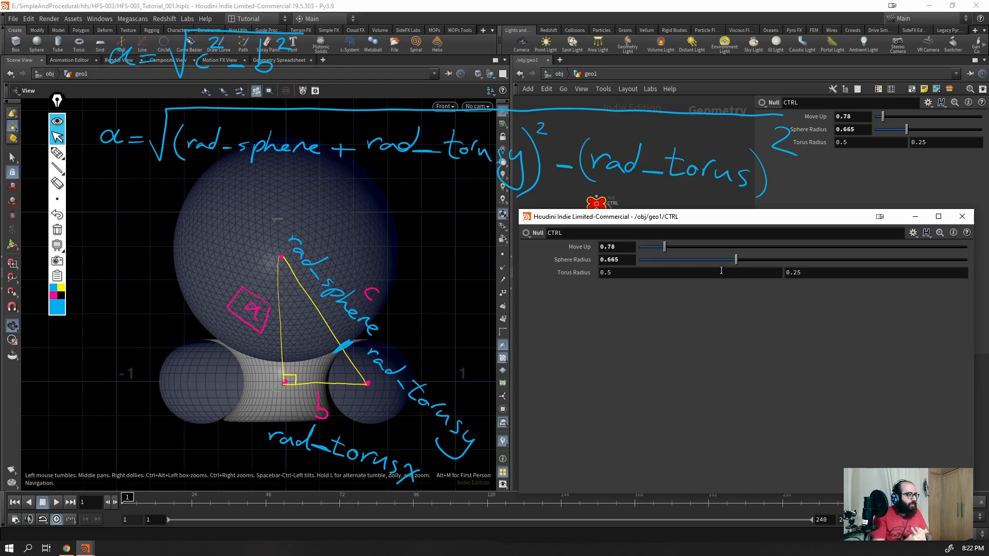
left_click_drag(0, 188, 621, 195)
key("ctrl+f")
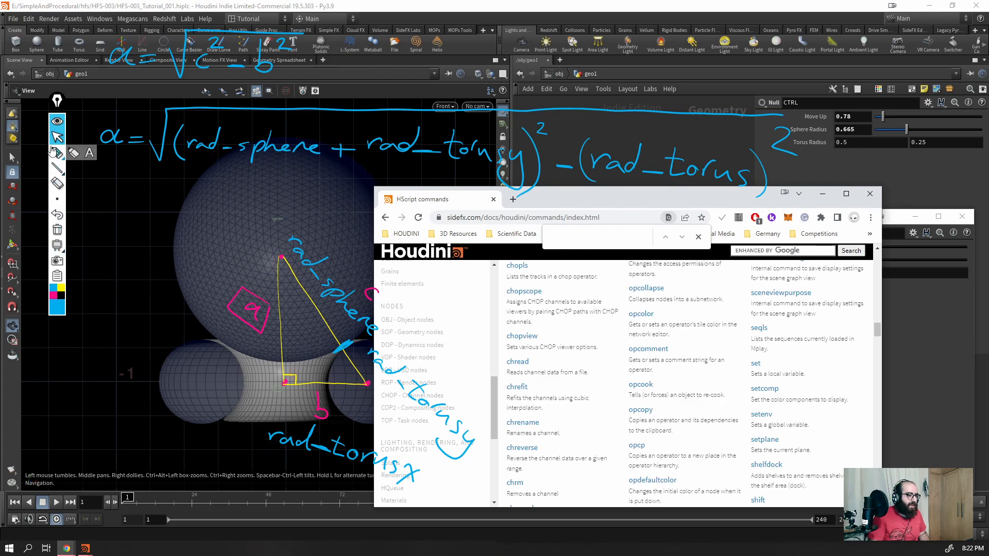
left_click(57, 120)
left_click(846, 195)
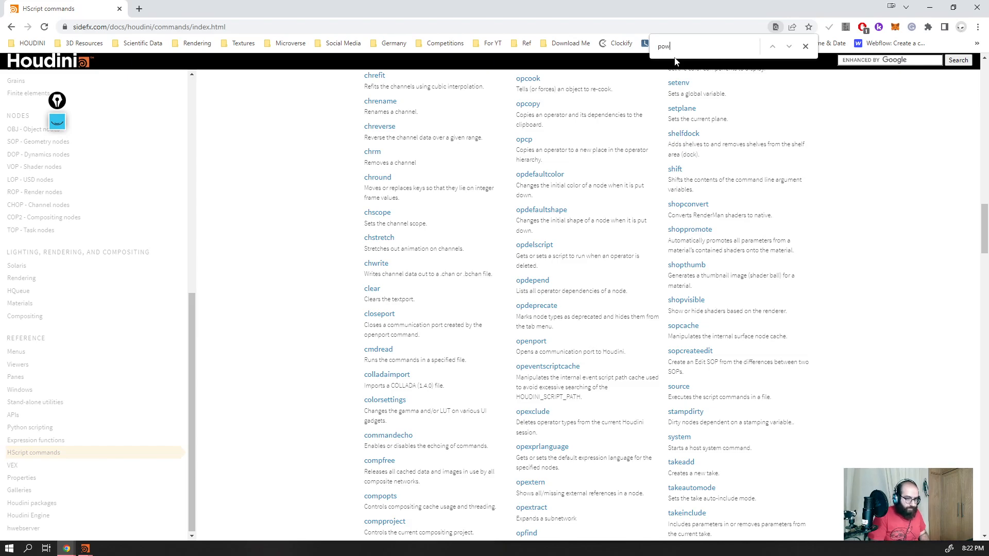
- Search the HScript commands page for "pow" from the start of its list
key("ctrl+a")
key("BackSpace")
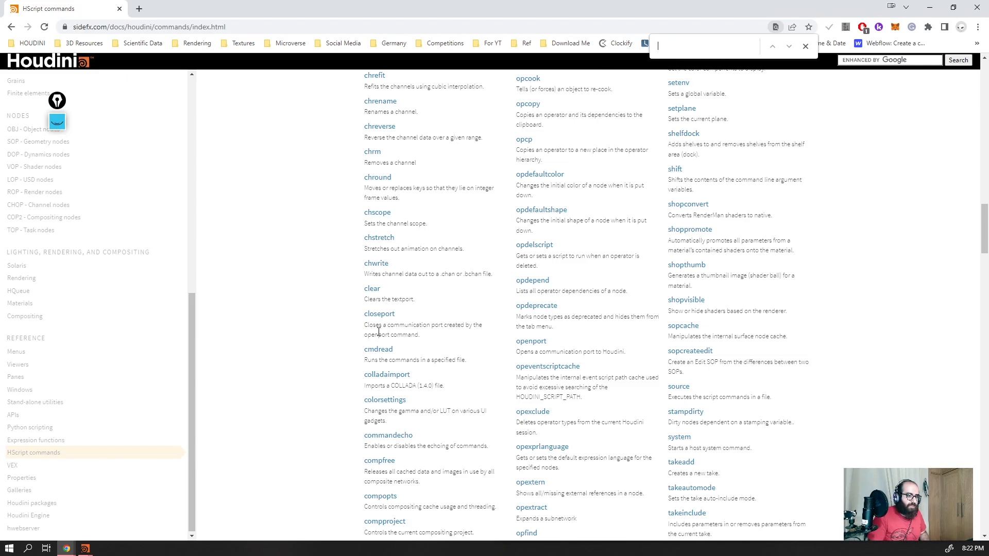
scroll(342, 326, "up", 15)
scroll(323, 380, "up", 4)
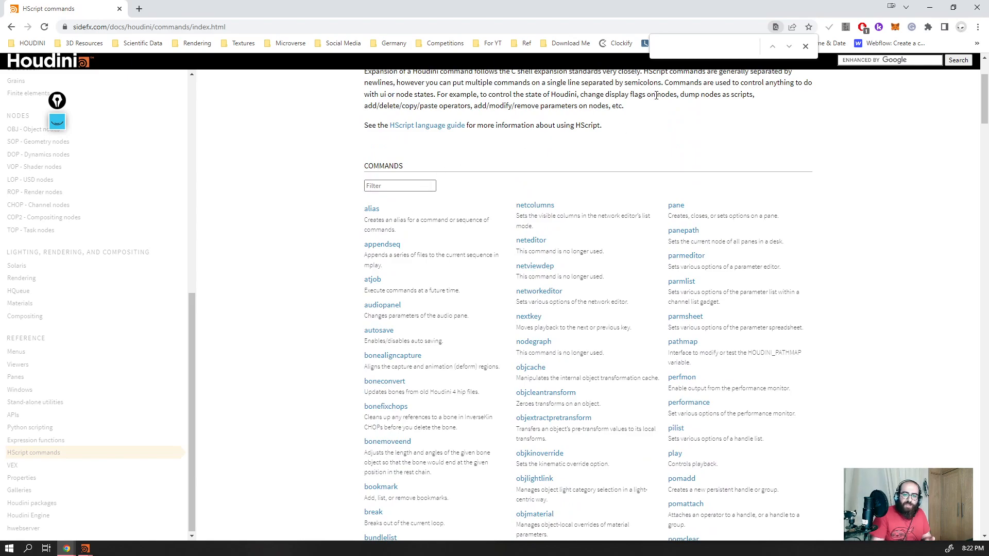
type("power")
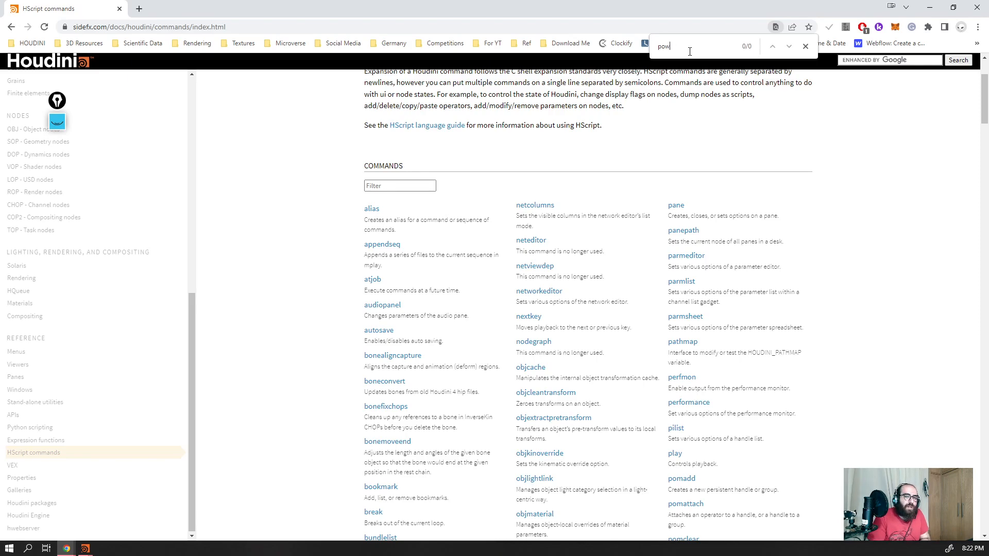
- Look through the documentation's section list beside the HScript commands, and open a new browser tab
left_click(806, 47)
scroll(523, 209, "up", 3)
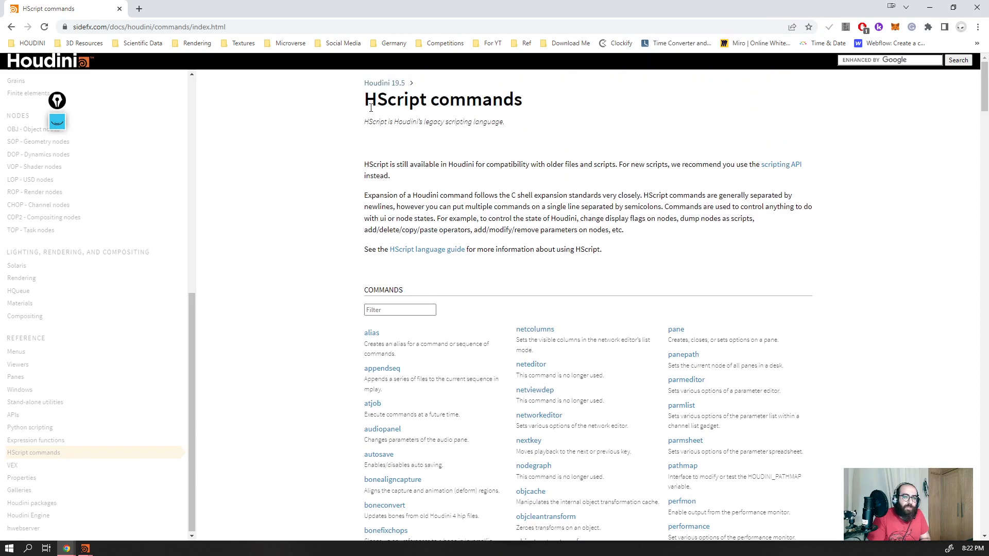
scroll(113, 334, "up", 2)
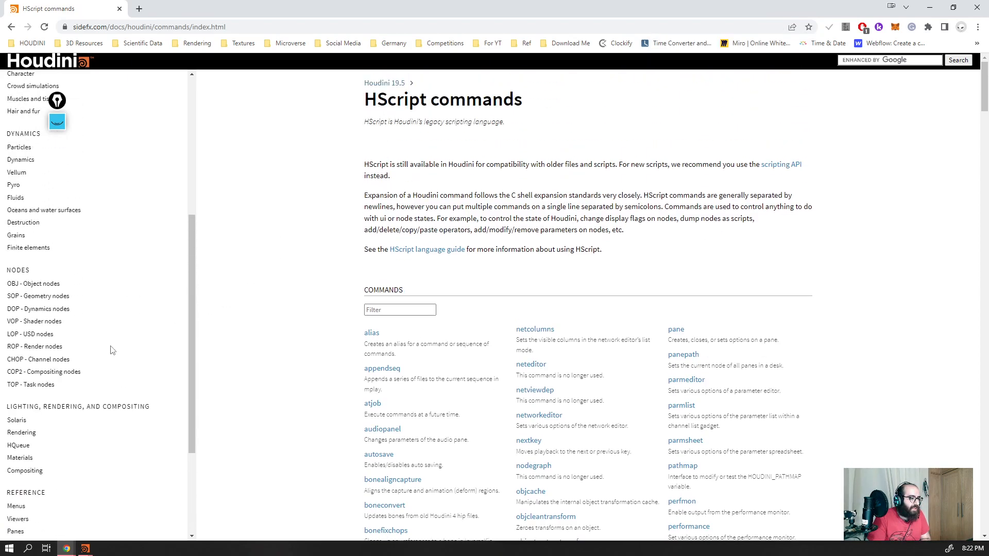
scroll(110, 346, "down", 2)
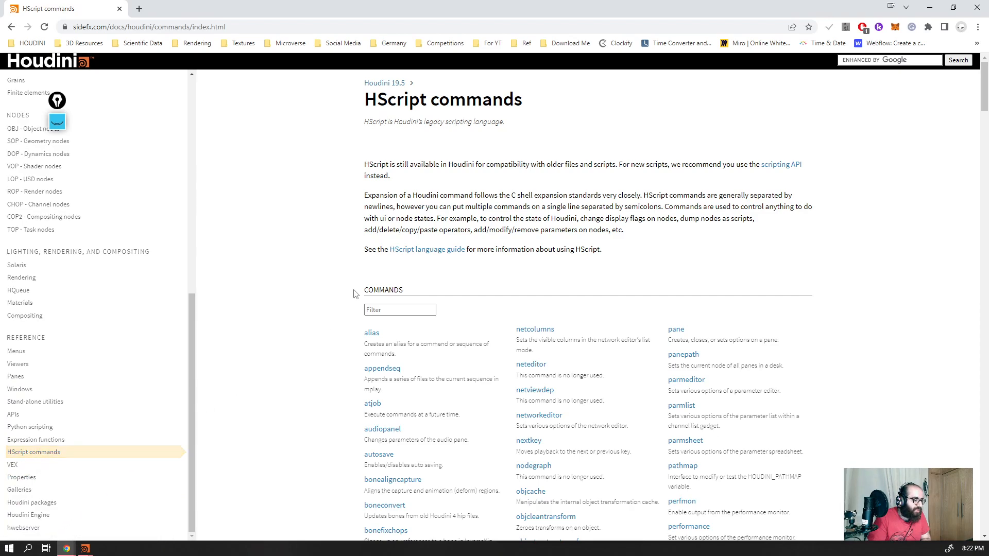
left_click(140, 10)
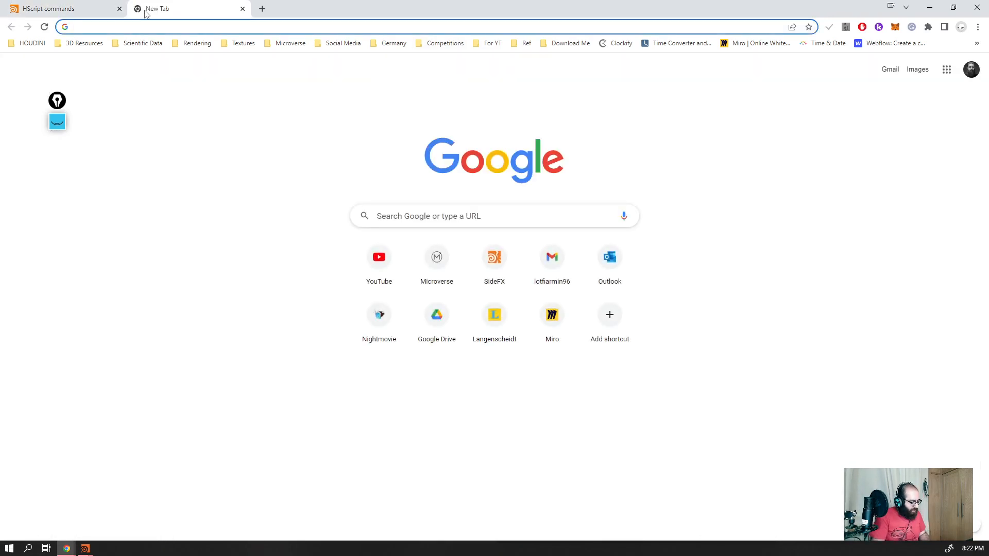
- Search Google for "houdini hscript expression" using the suggested query
type("Hscript")
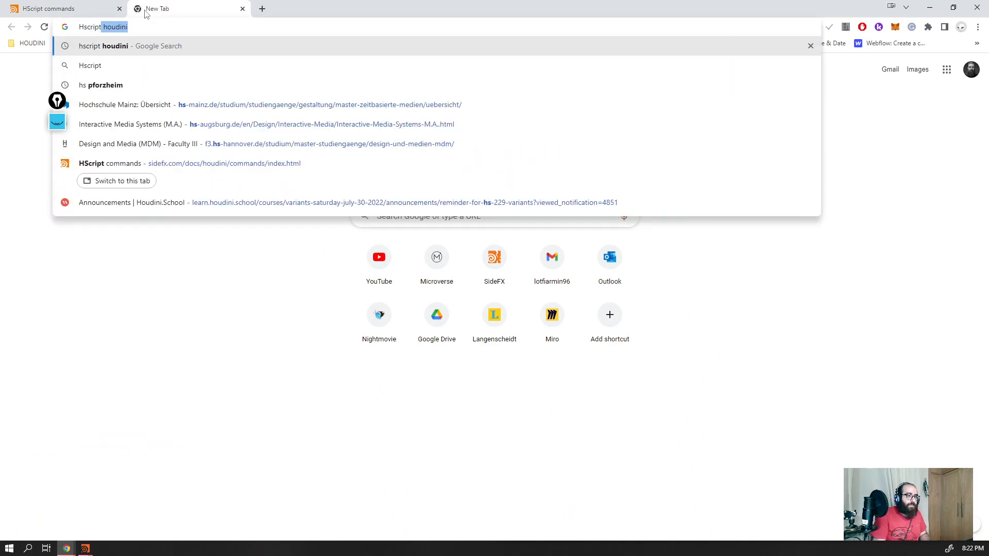
type(" Houdini R")
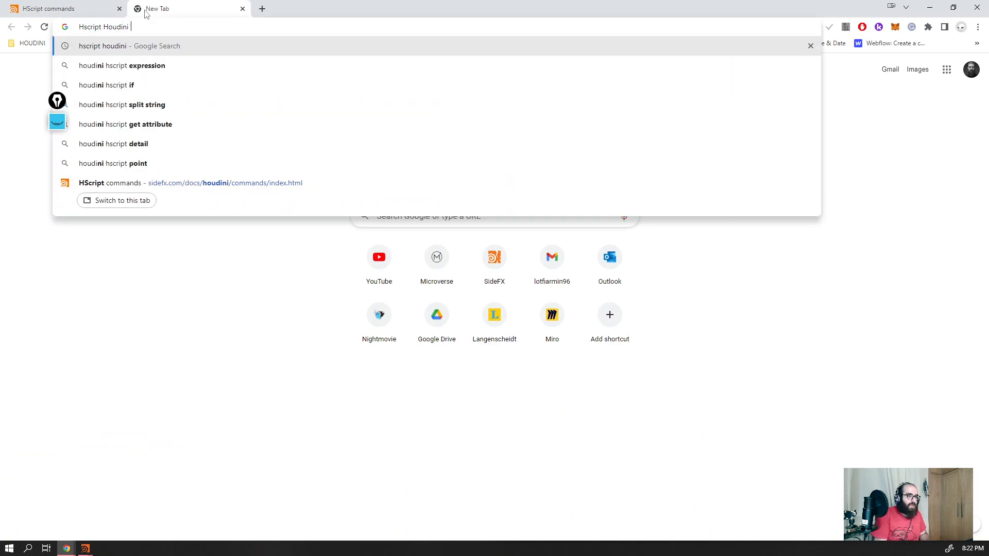
key("BackSpace")
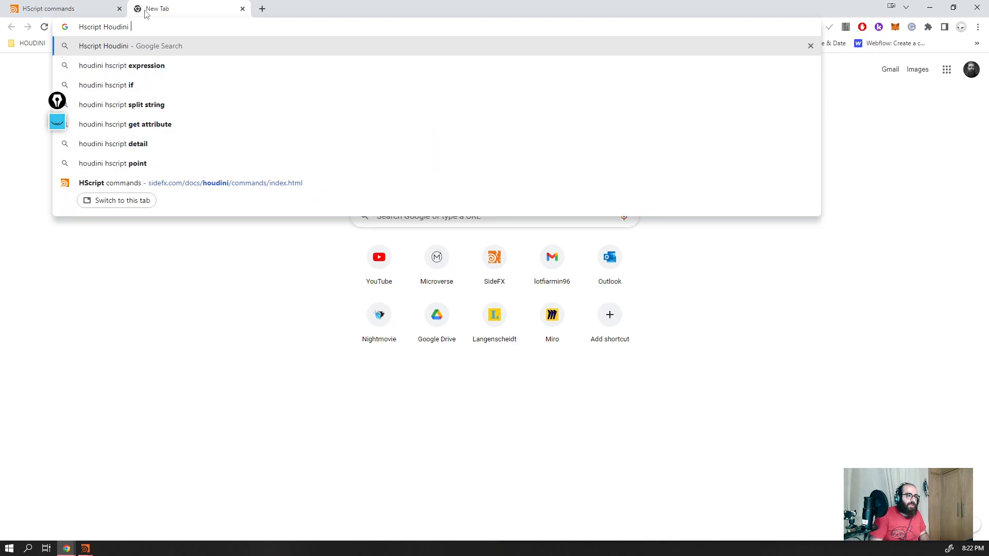
key("Down")
key("Return")
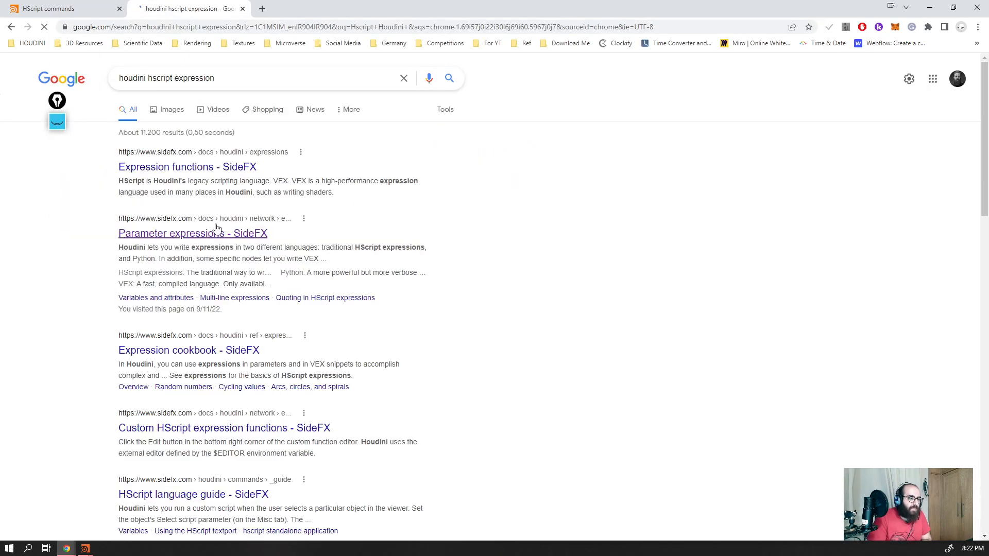
- Open the SideFX Expression functions result in its own tab and Parameter expressions in the results tab, and return to Expression functions
right_click(195, 169)
left_click(212, 177)
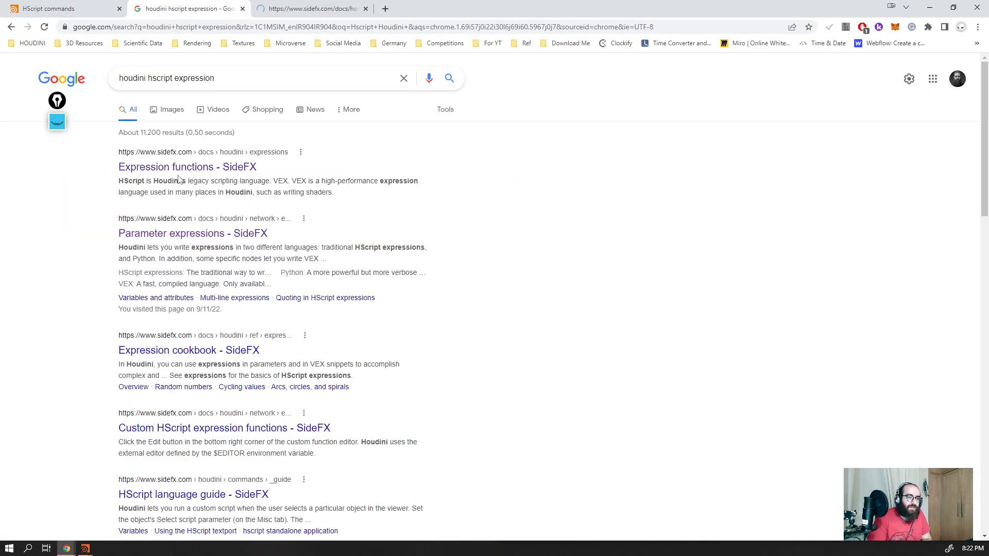
key("ctrl+Tab")
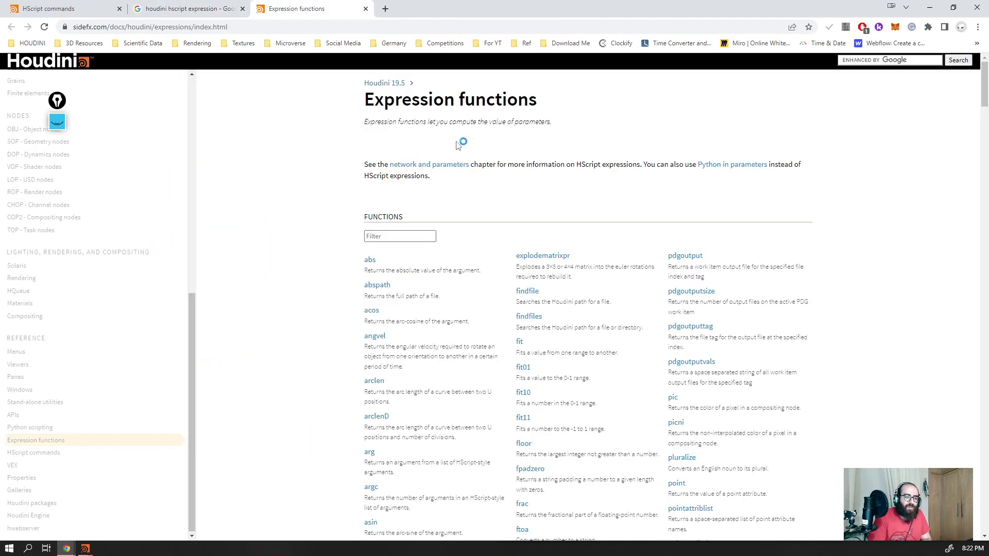
left_click(186, 6)
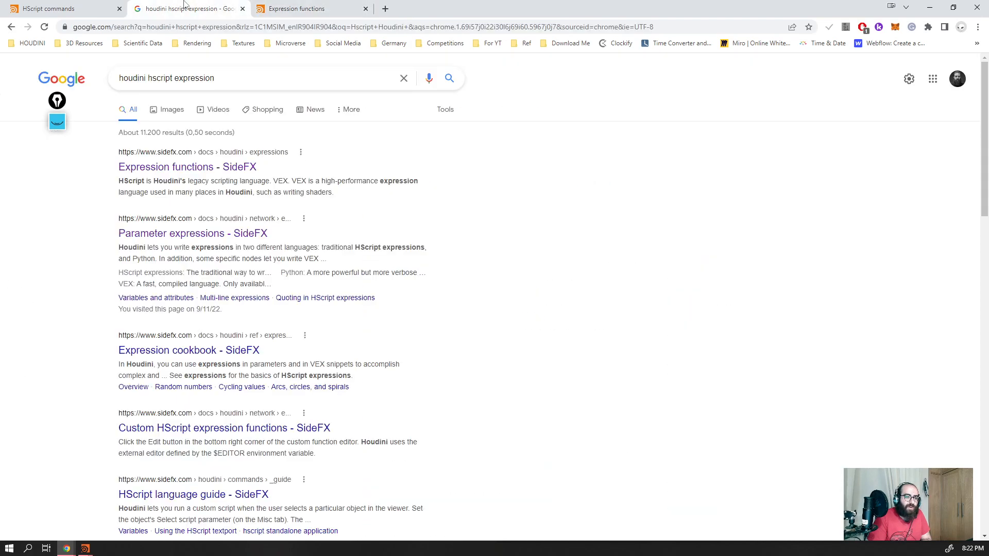
left_click(219, 235)
left_click(268, 5)
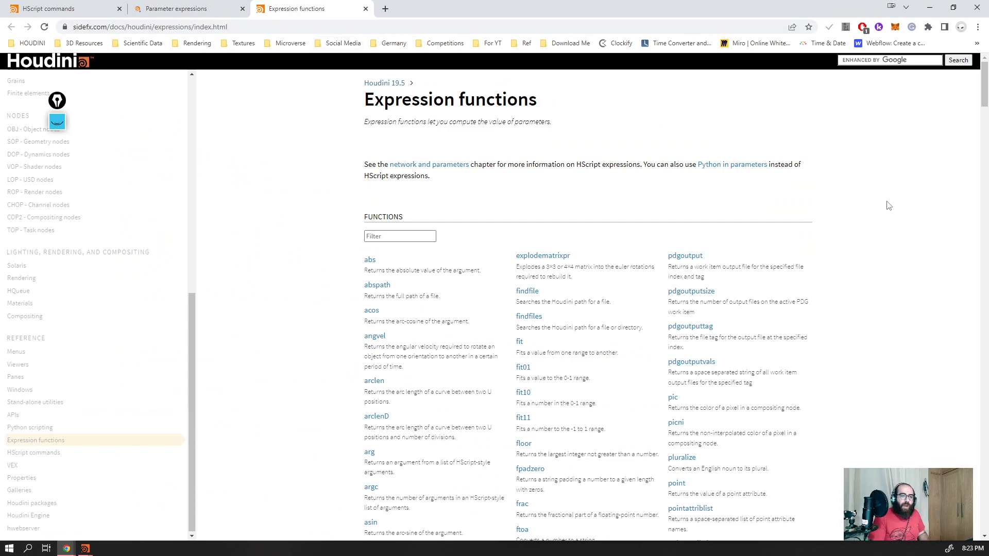
- Find "pow" in the expression functions list, open its documentation in a new tab, and examine its syntax and example
key("ctrl+f")
type("pow")
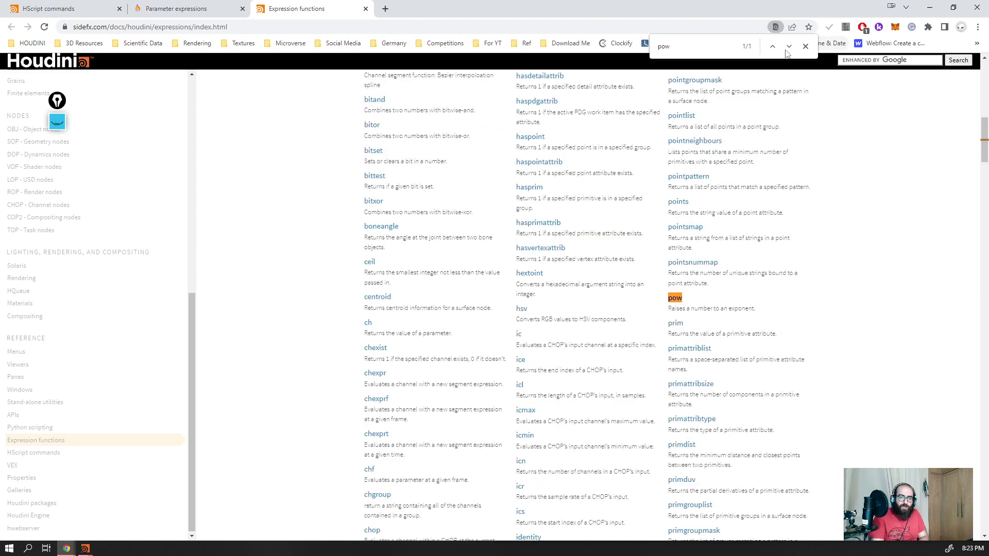
right_click(675, 300)
left_click(695, 306)
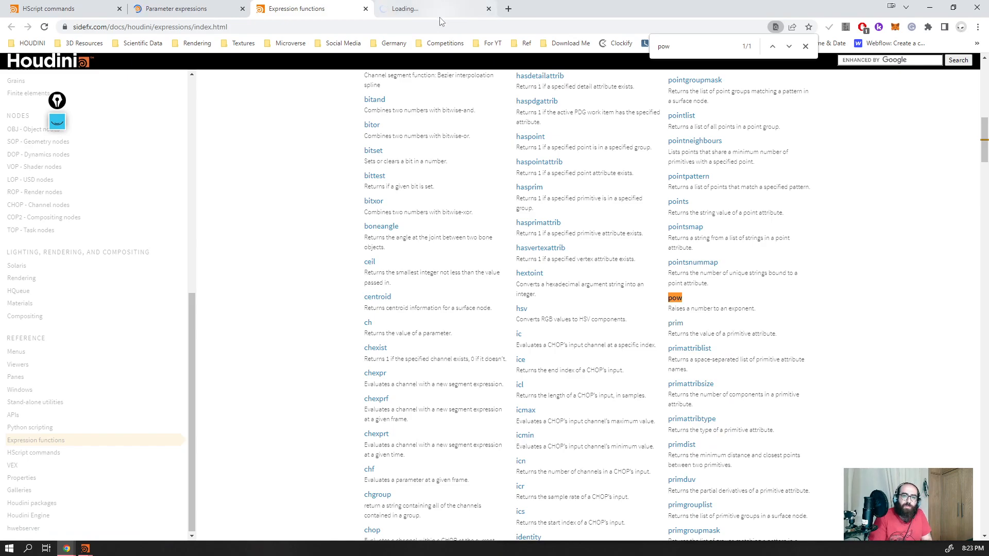
left_click(417, 9)
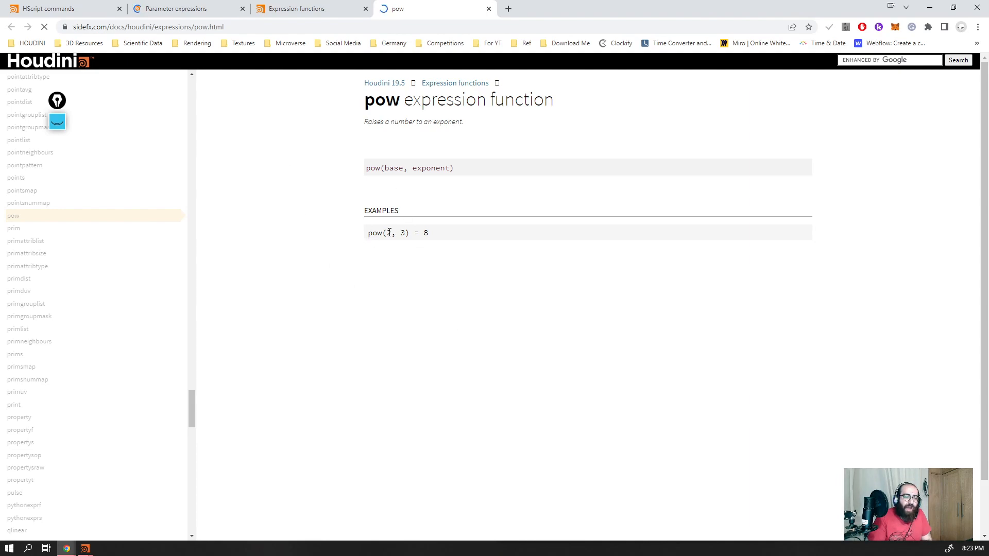
mouse_move(368, 233)
left_mouse_down()
mouse_move(437, 233)
mouse_move(362, 240)
left_mouse_up()
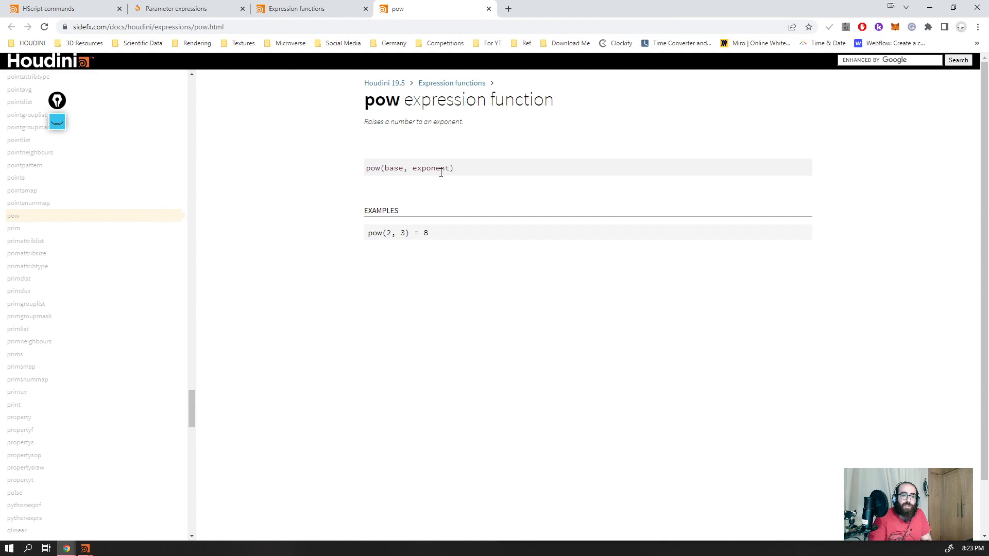
left_click_drag(385, 234, 421, 236)
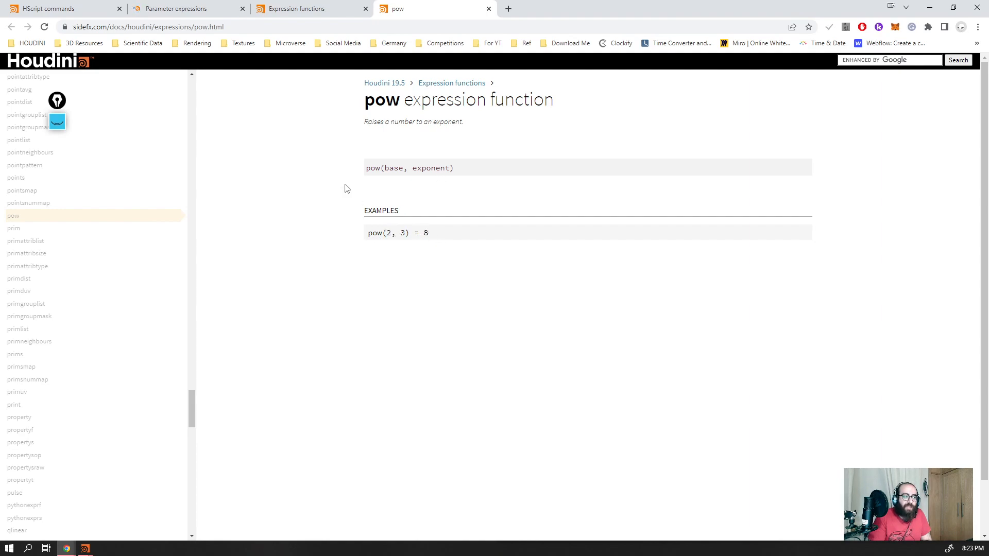
- Search Google for "2 to the power of 3" in a new tab
left_click(508, 8)
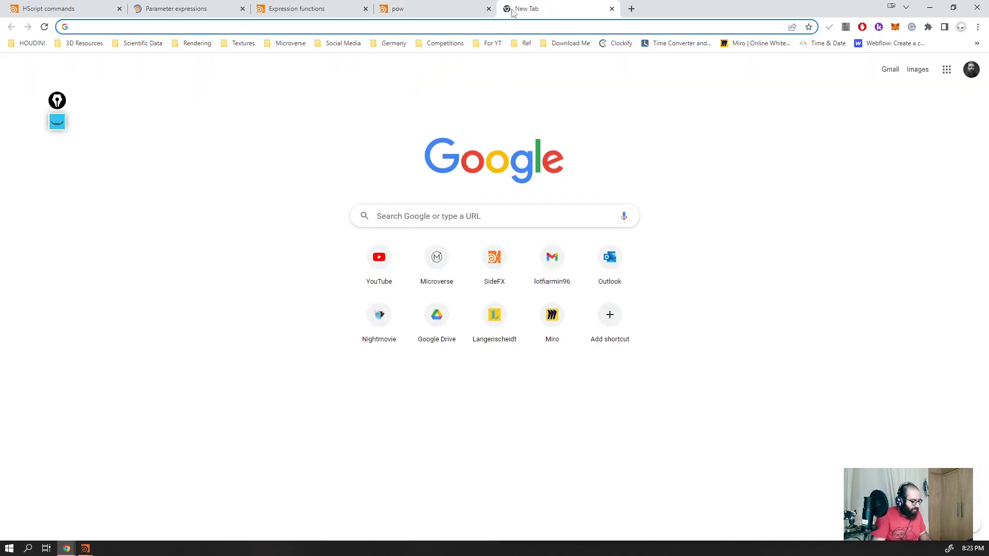
type("2 to t")
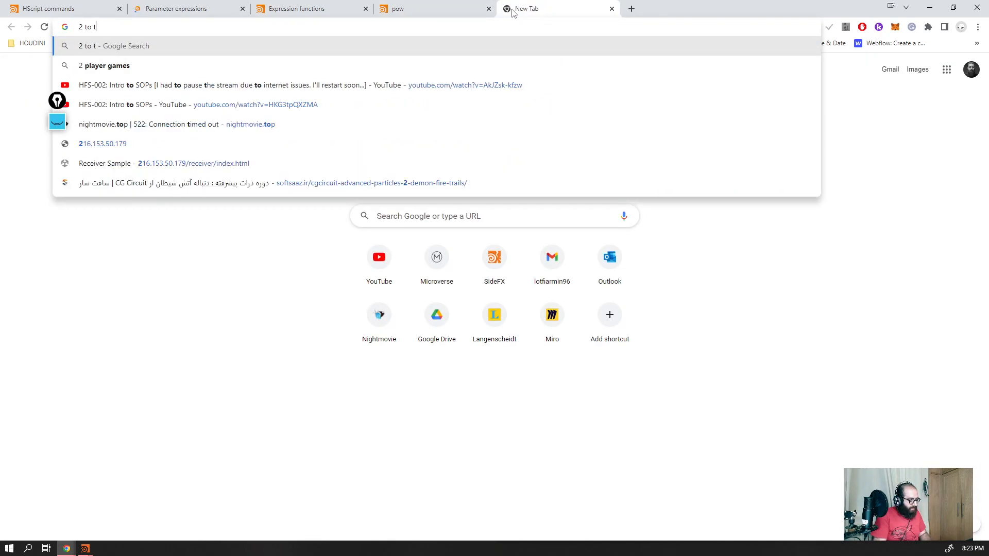
type("he oiwer")
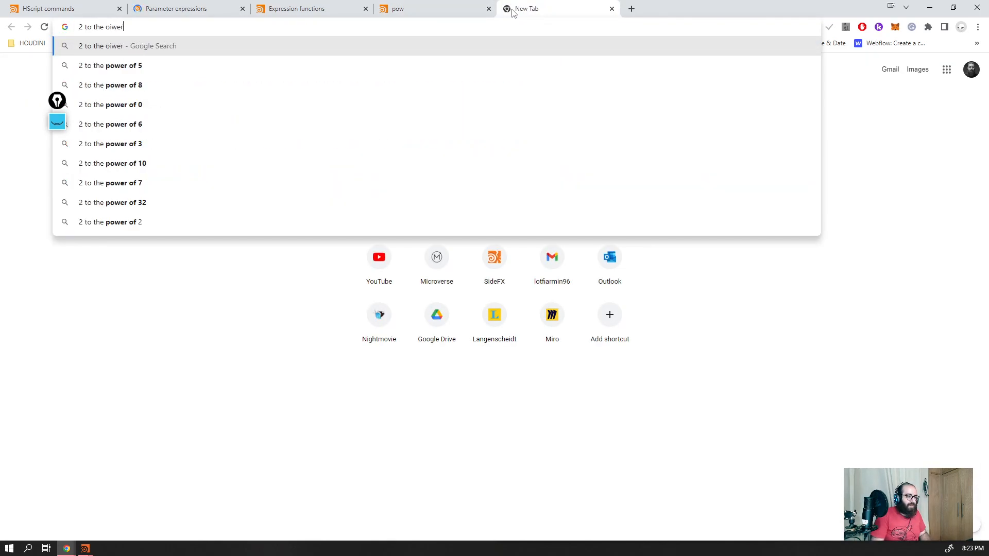
key("Down")
key("Down")
key("Down")
key("Down")
key("Down")
key("Return")
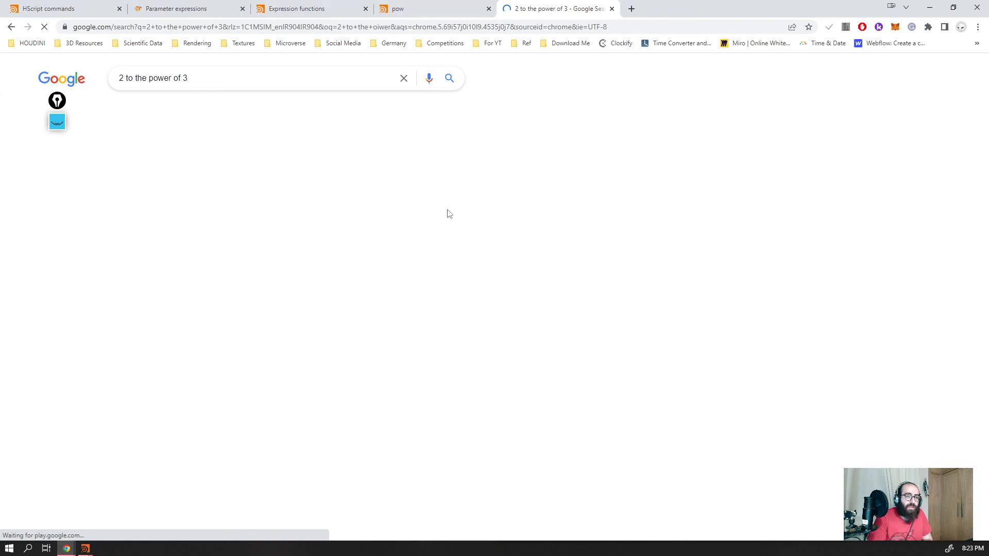
- Move the on-screen drawing icons beside the Google logo, and check the calculator's answer against the pow documentation example
left_click_drag(58, 103, 25, 81)
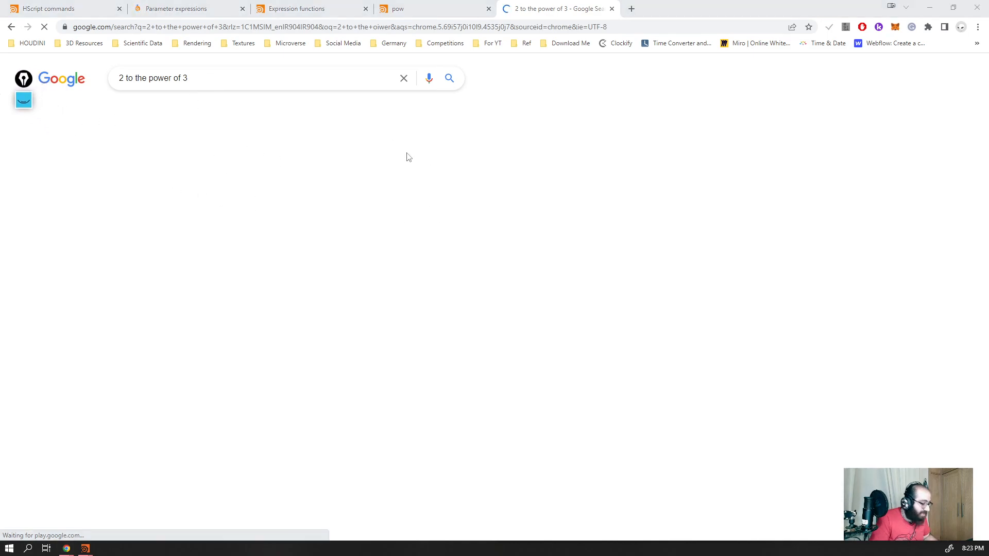
left_click(724, 239)
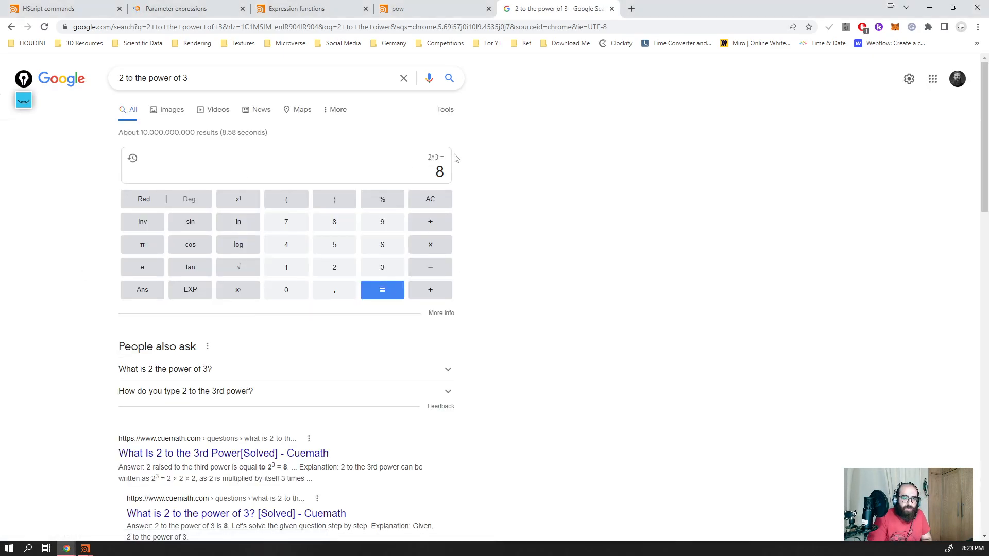
scroll(611, 380, "down", 3)
scroll(613, 378, "up", 3)
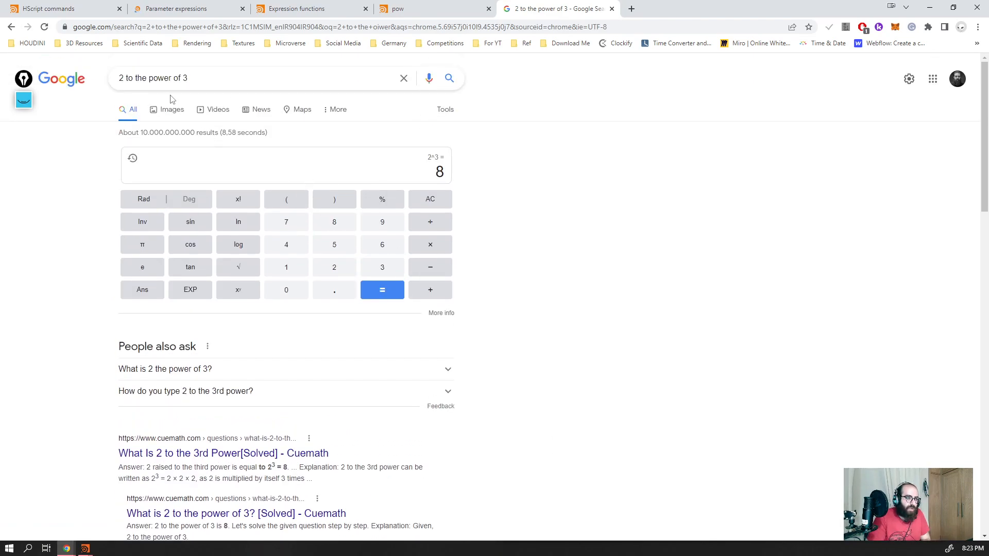
left_click(417, 9)
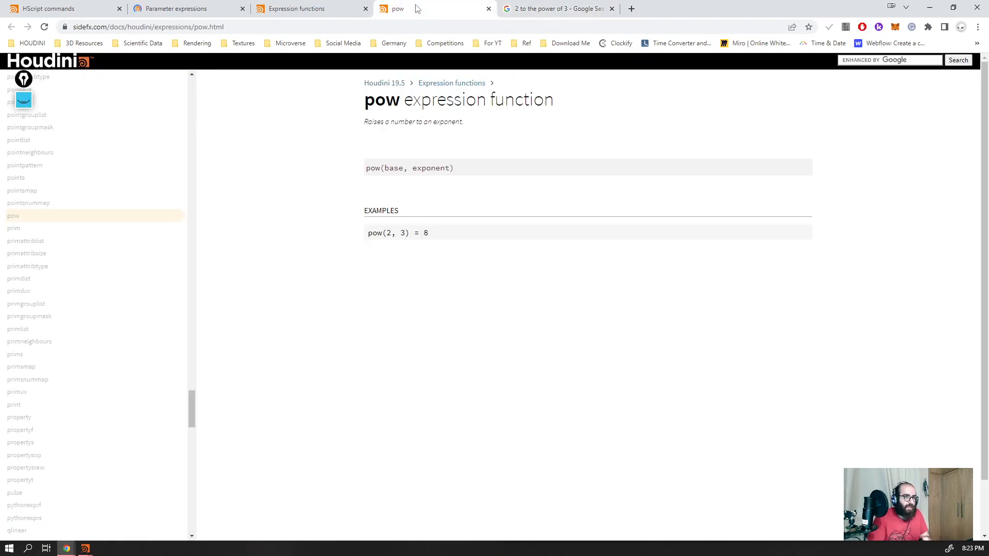
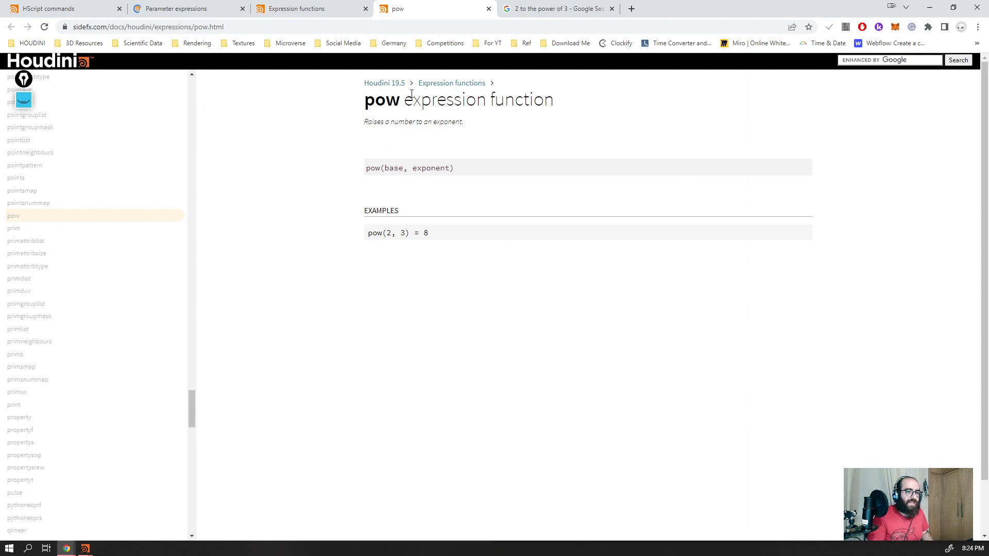
- Find "sqrt" in the Expression functions list and open its documentation in a new tab
left_click(295, 11)
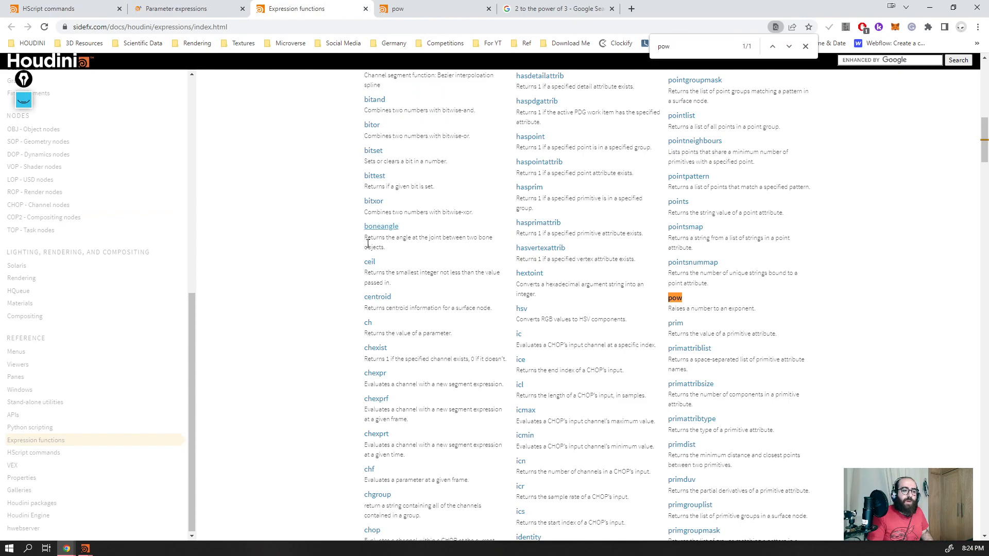
key("ctrl+f")
type("sq")
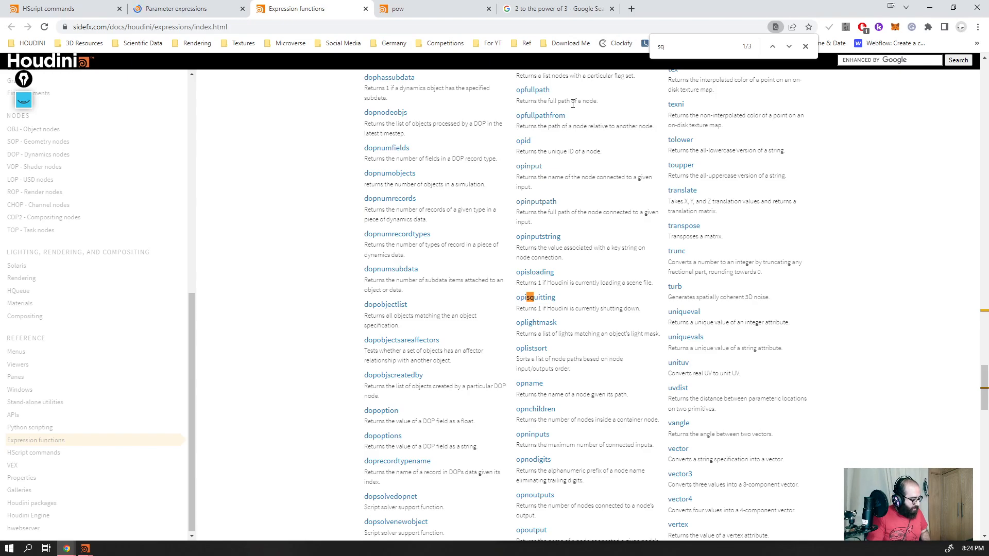
type("r")
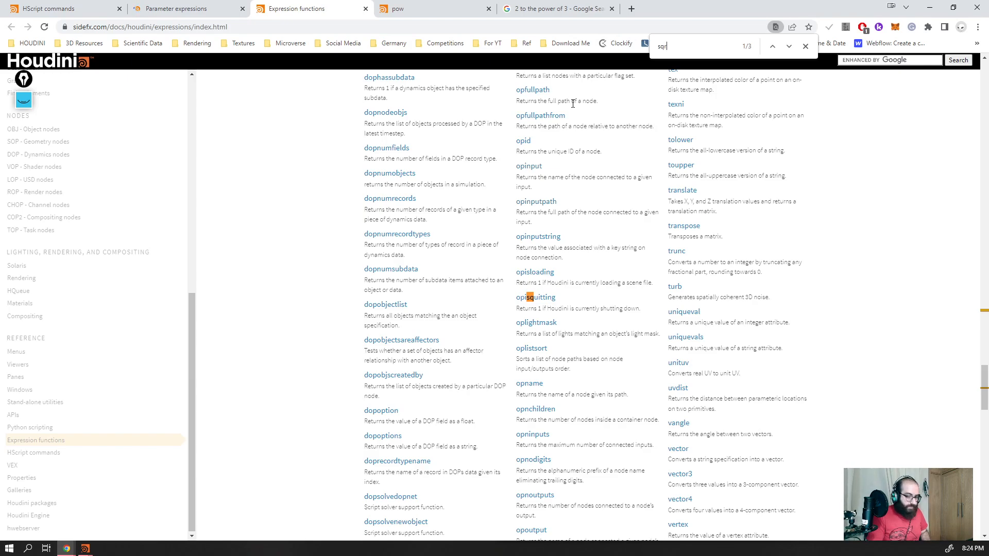
type("t")
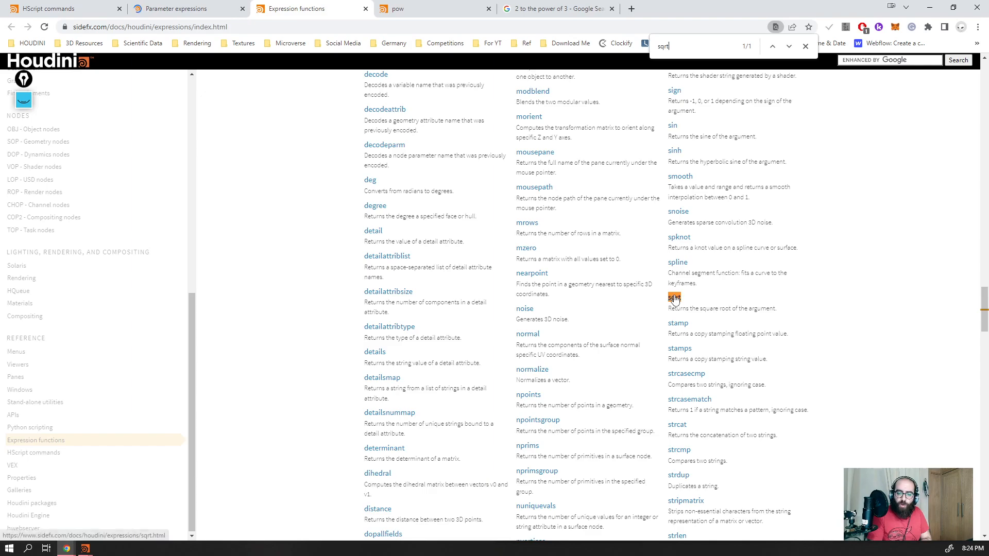
right_click(672, 297)
left_click(687, 304)
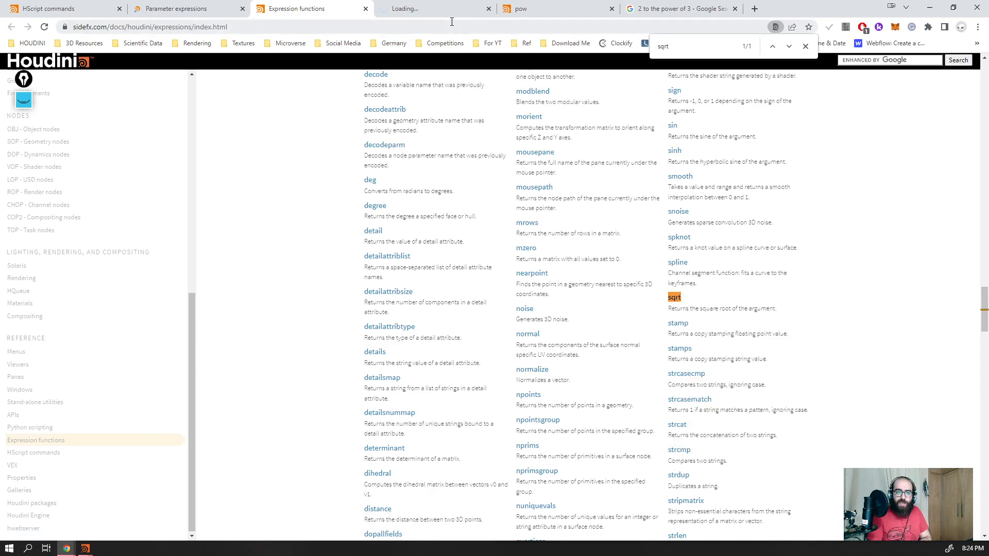
left_click(425, 8)
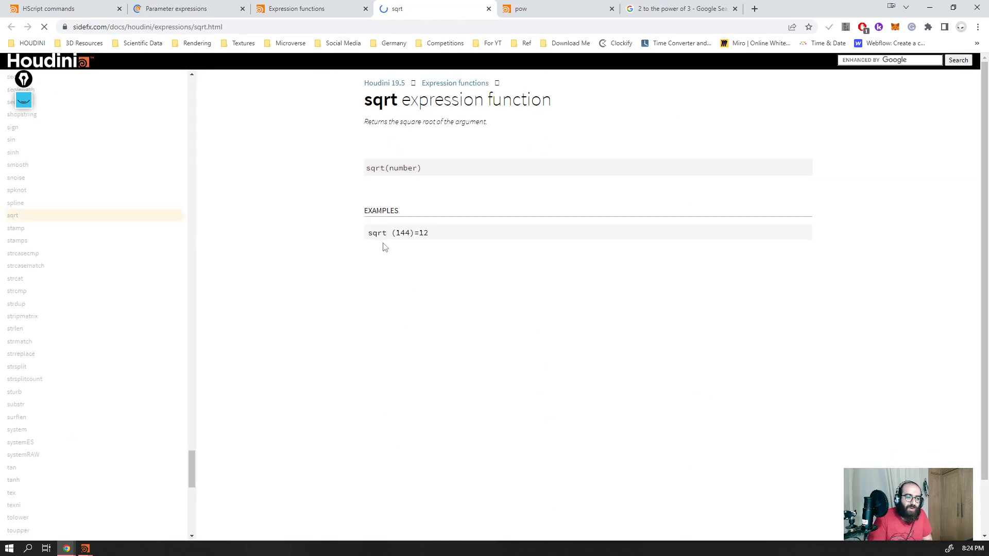
- Examine the argument and result in the sqrt example, and glance at the Houdini scene behind the browser
left_click_drag(396, 233, 412, 234)
left_click(432, 271)
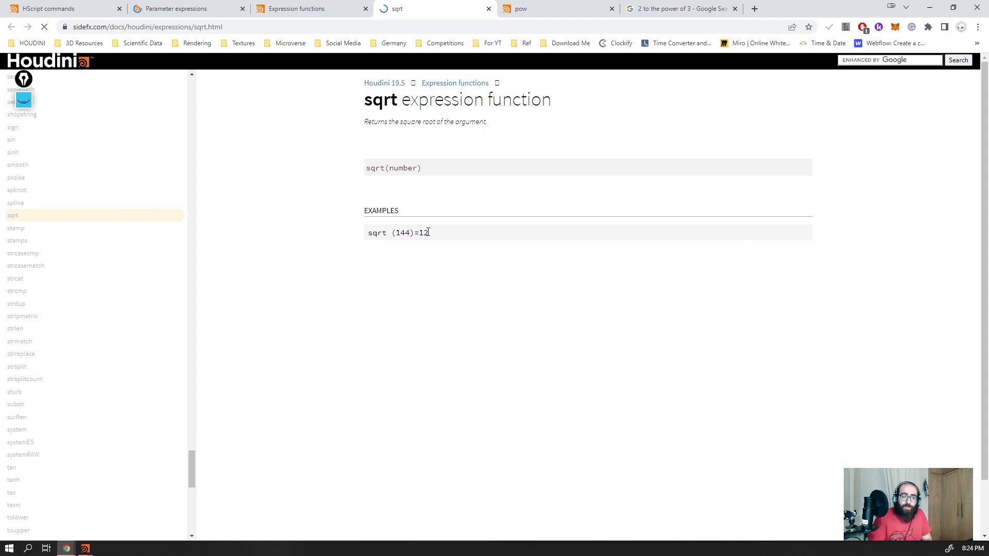
left_click_drag(396, 233, 412, 233)
left_click(442, 242)
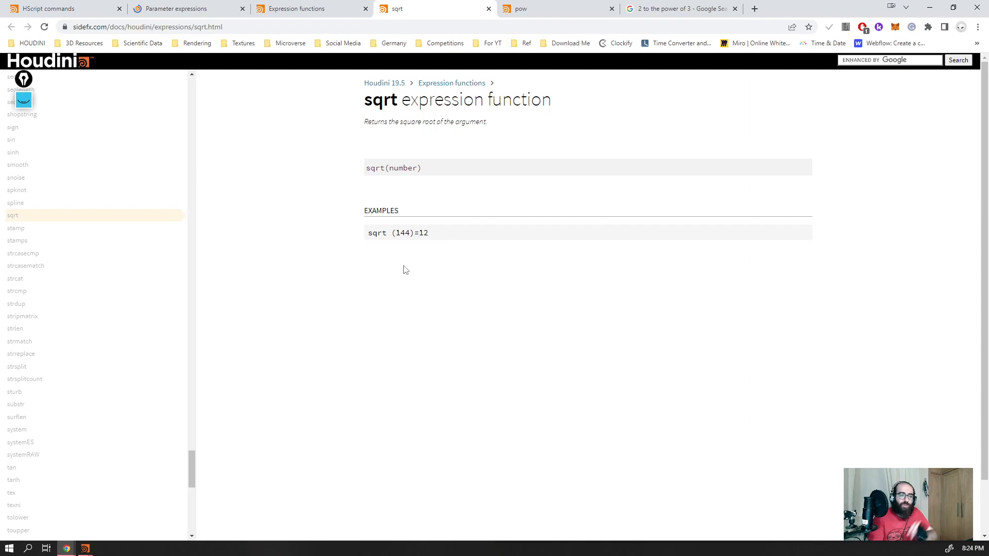
left_click(929, 5)
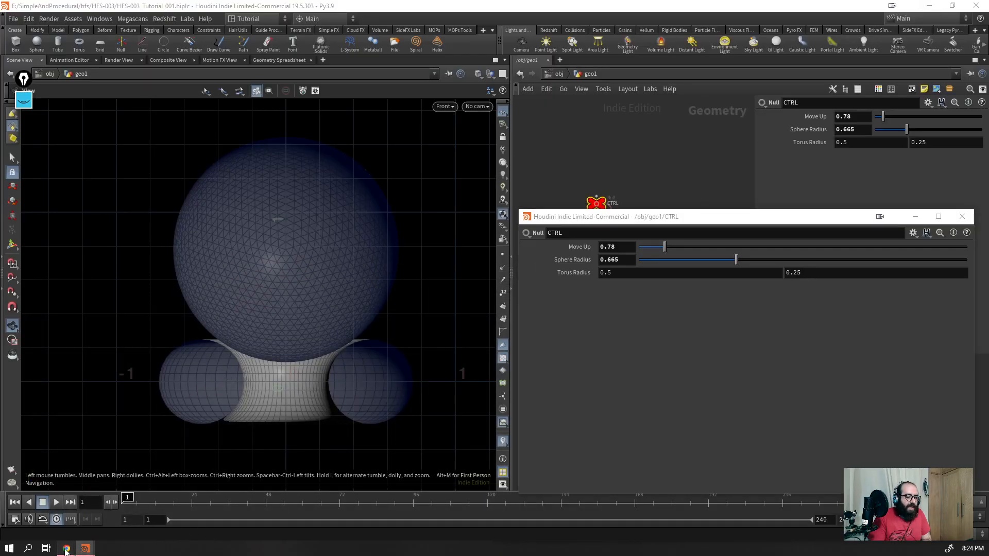
left_click(116, 525)
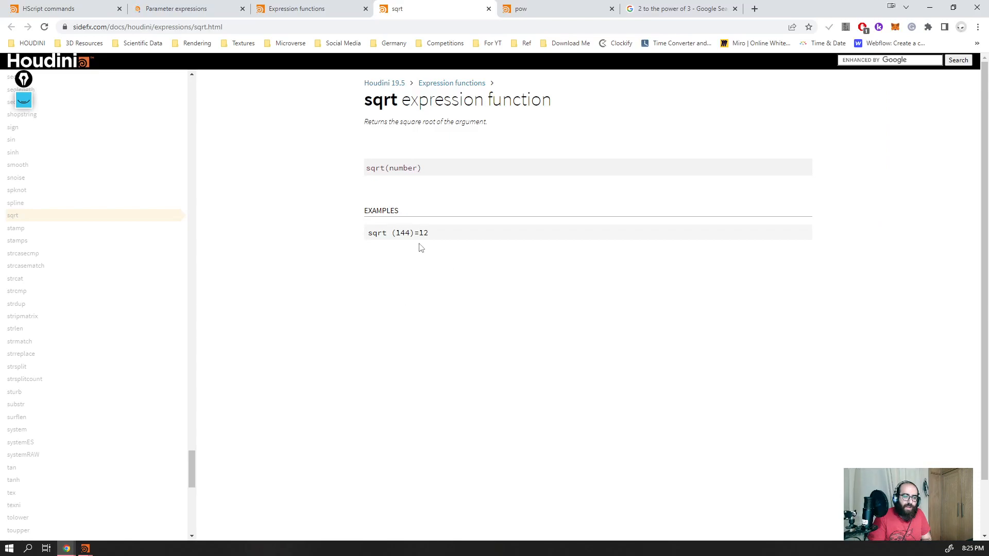
- Review the sqrt function's syntax and its number argument, and return to the pow documentation page
left_click_drag(366, 172, 418, 168)
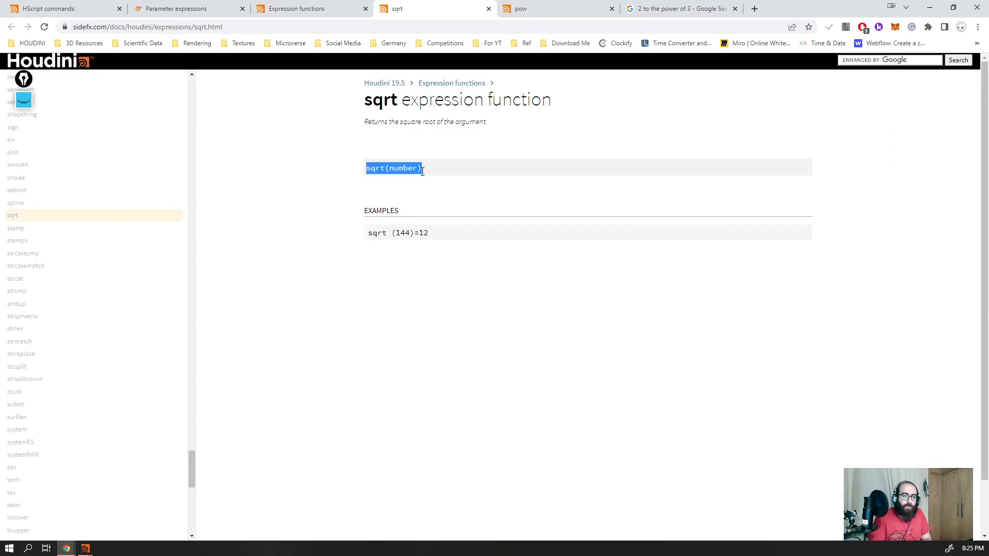
left_click(435, 188)
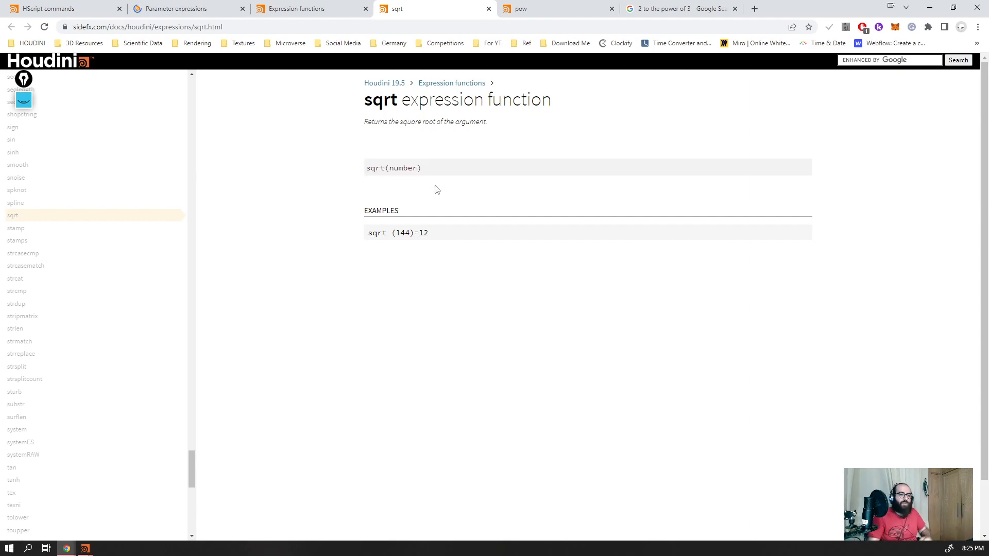
left_click_drag(391, 172, 419, 168)
left_click(582, 219)
left_click(522, 8)
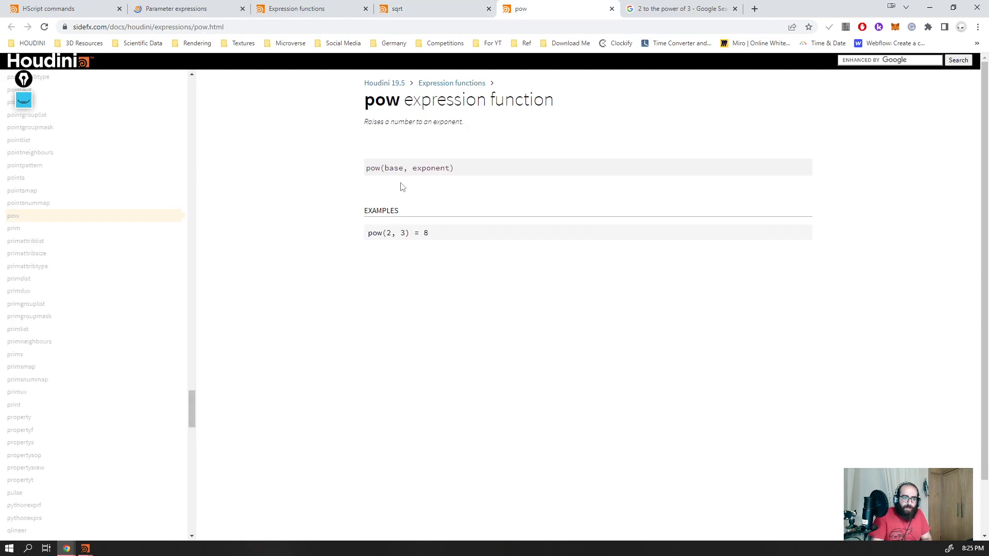
- Switch back to Houdini and show the handwritten Pythagorean formula and triangle over the scene
left_click(930, 8)
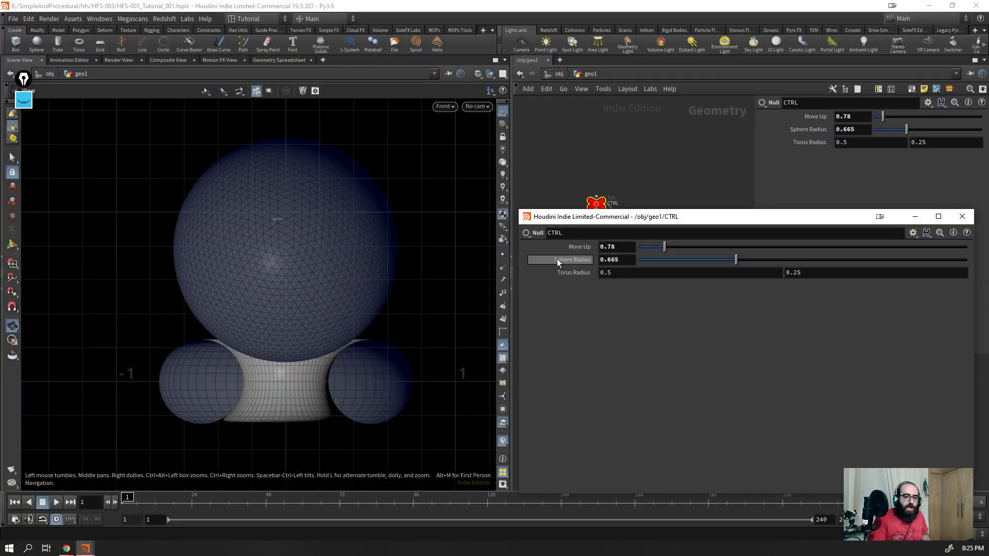
left_click(23, 100)
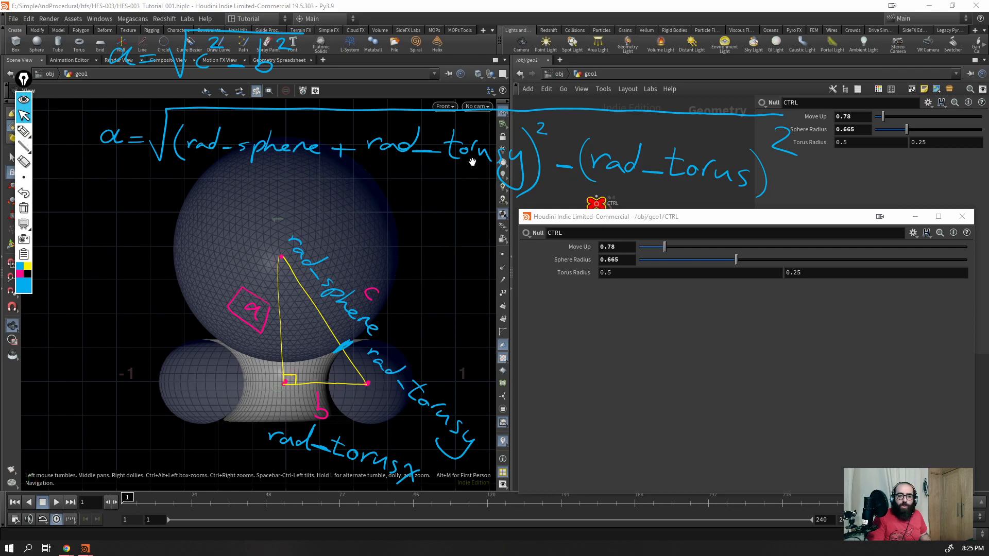
- Try to replace CTRL's Move Up value with the handwritten channel reference ch("sphere_rad)
left_click(625, 246)
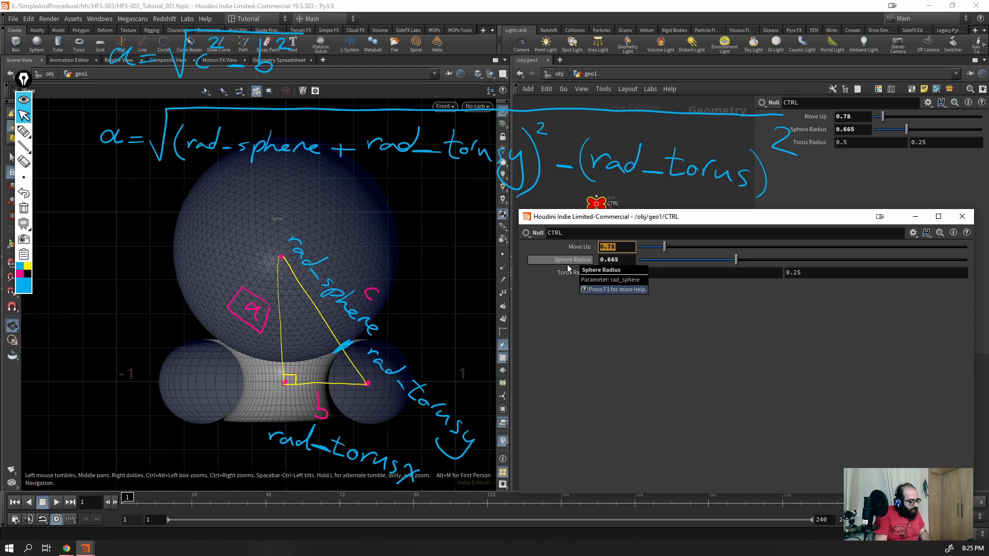
type("ch(")
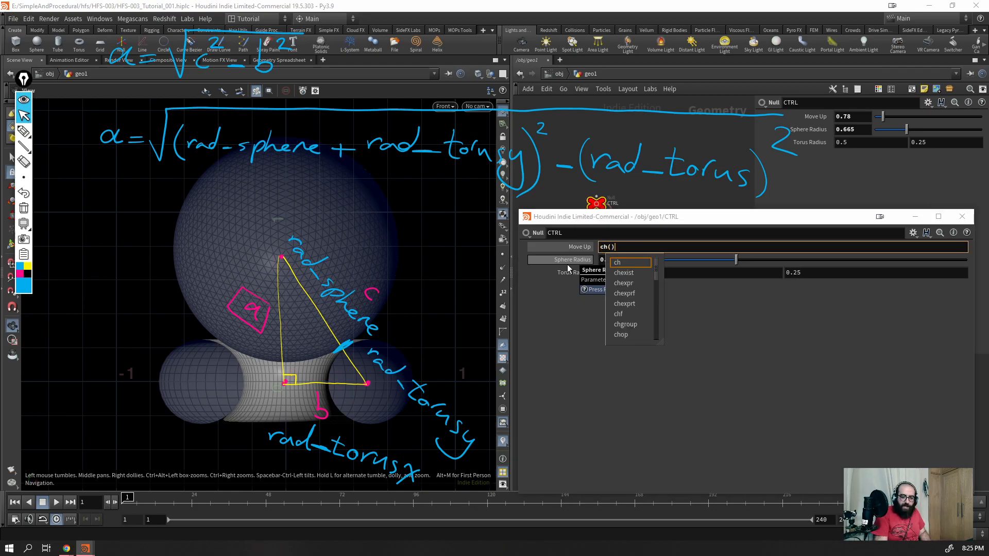
key("Left")
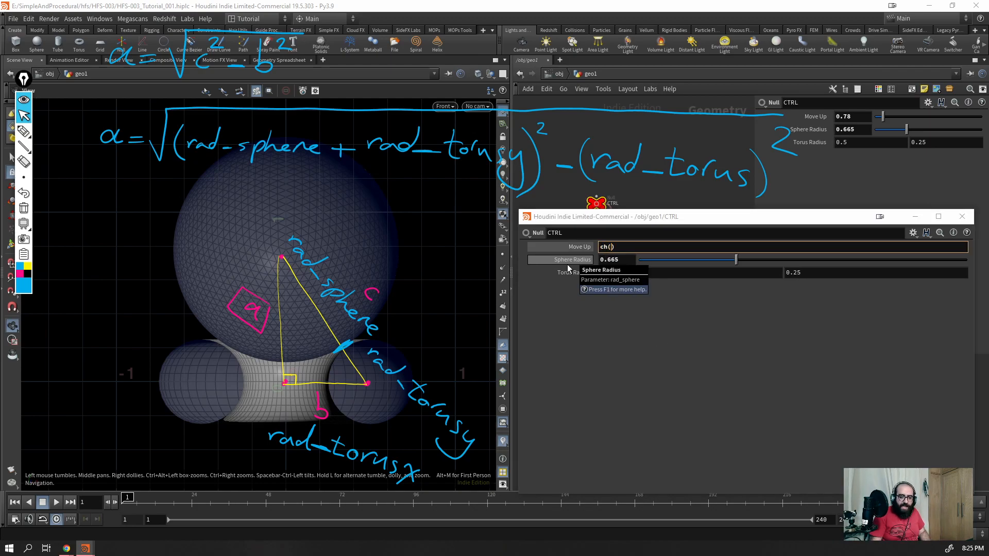
type("\"")
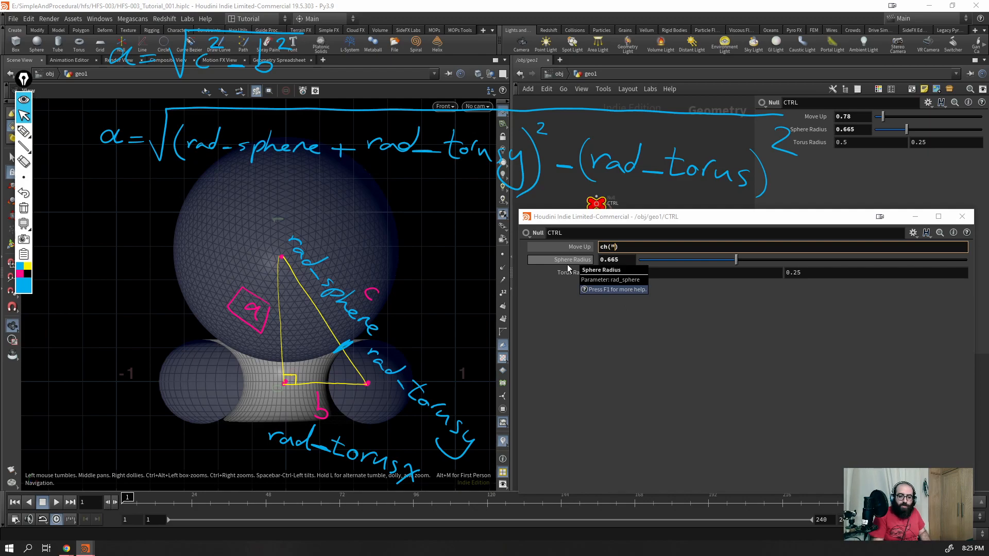
type("sphere_")
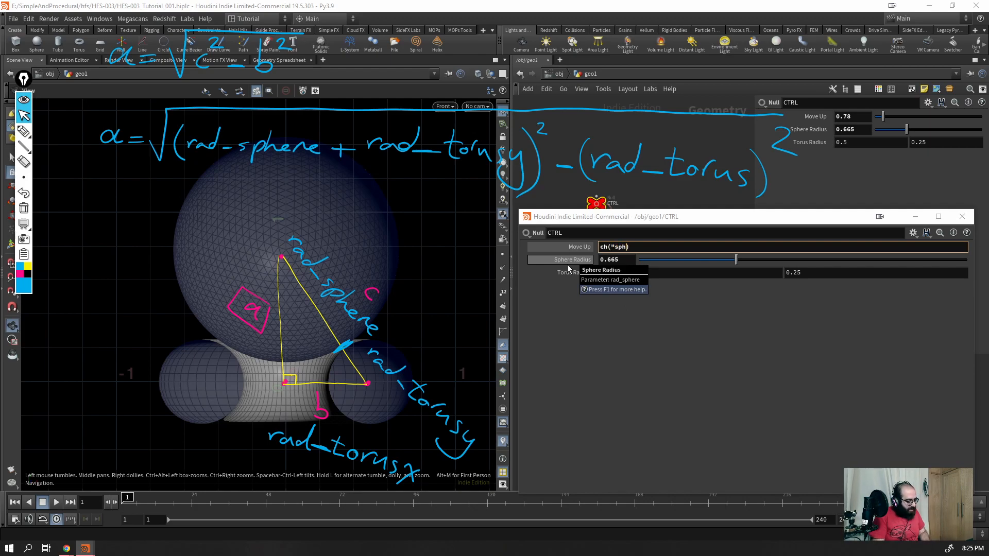
type("rad")
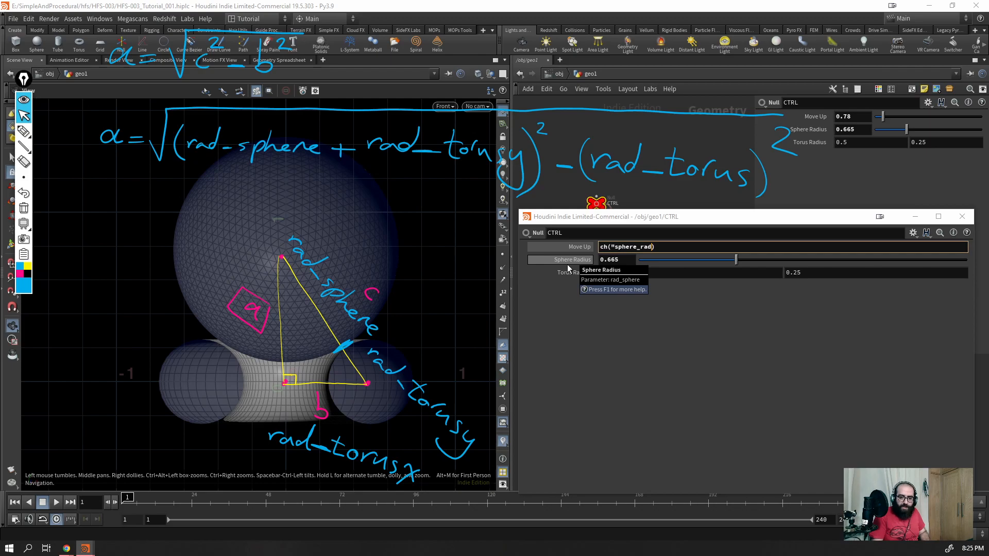
key("Return")
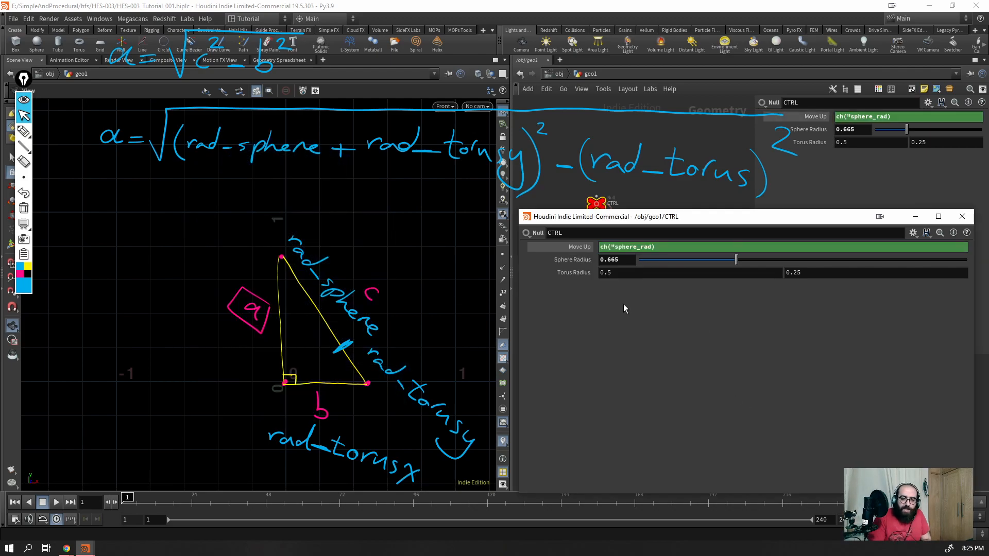
- Check the Sphere Radius parameter's name and correct the Move Up expression to ch("rad_sphere")
middle_click(577, 248, "ctrl")
key("ctrl+z")
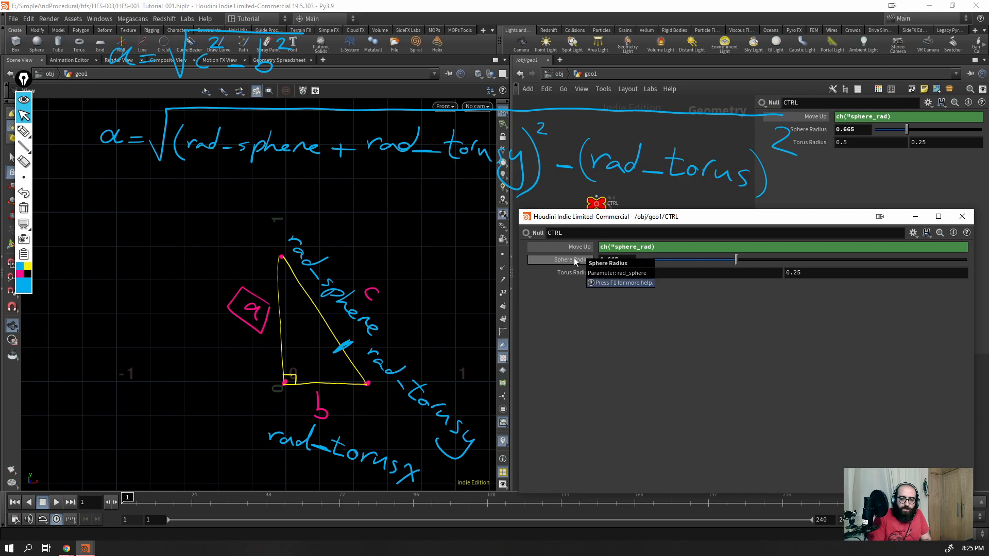
left_click_drag(618, 246, 641, 247)
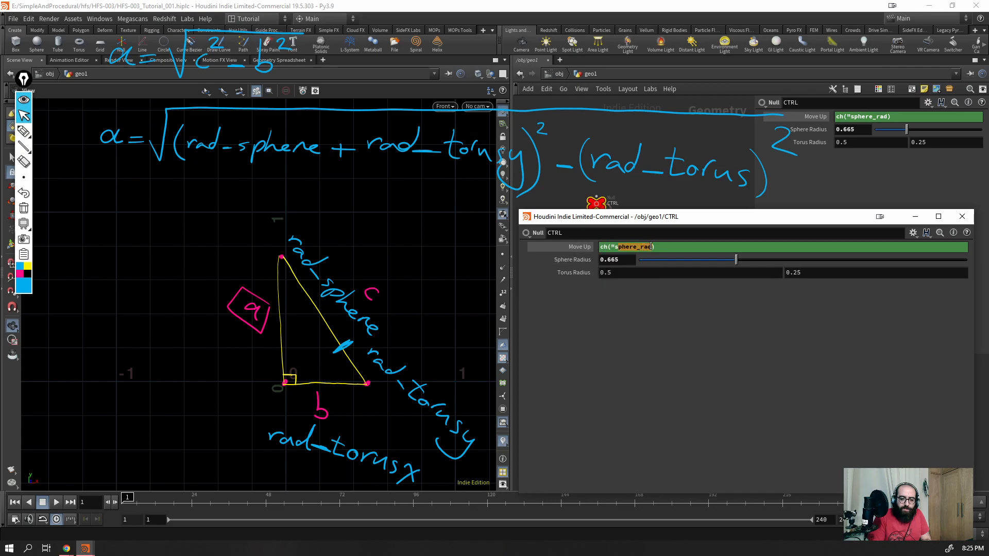
key("BackSpace")
key("BackSpace")
type("ra")
type("d_sphe")
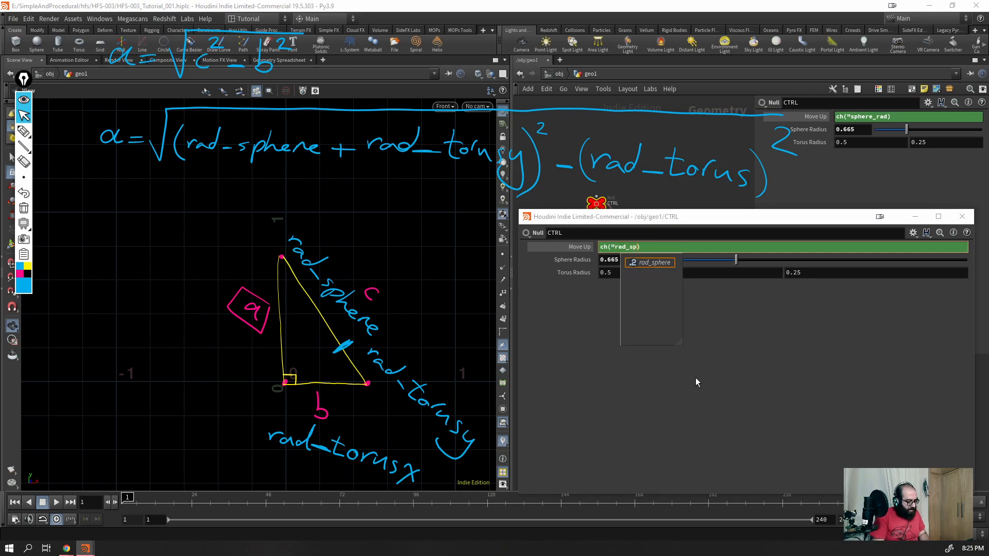
type("re\"")
key("Return")
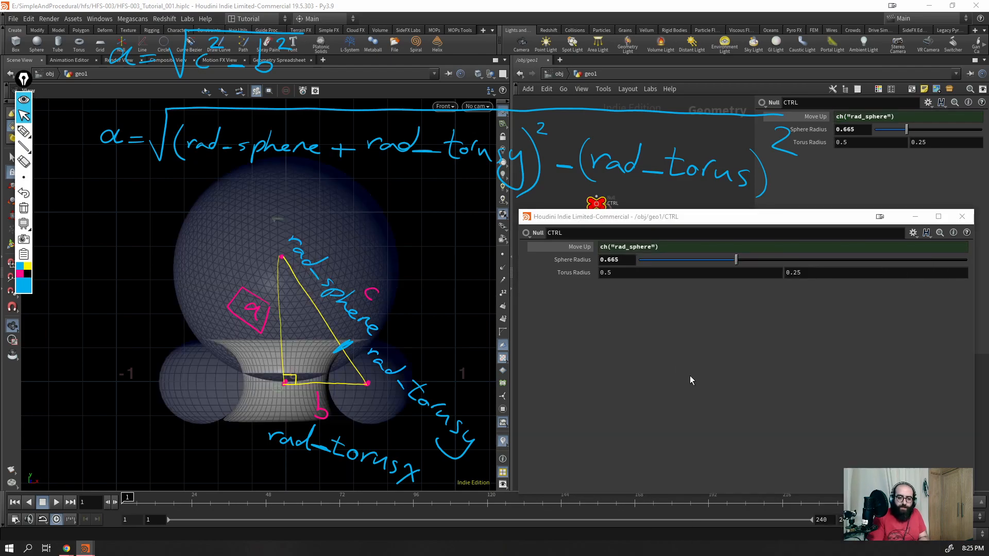
- Toggle Move Up between its value and its expression, and delete the channel from Move Up
left_click(576, 247)
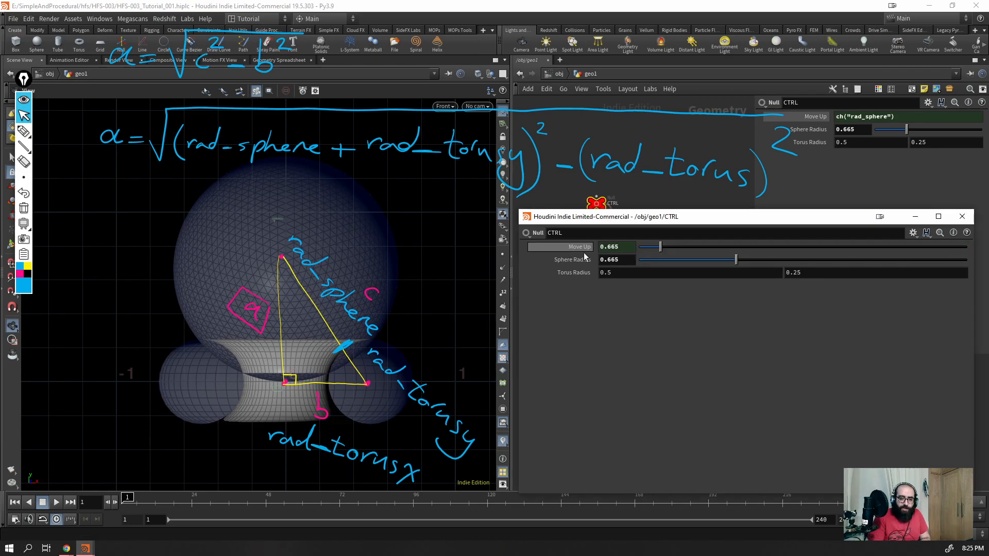
left_click(575, 247)
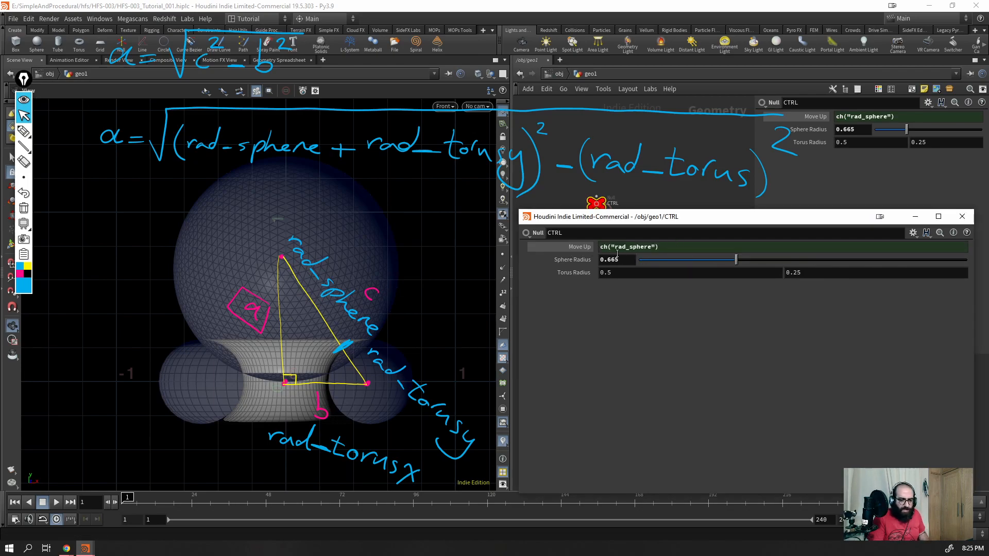
left_click(566, 249, "ctrl+shift")
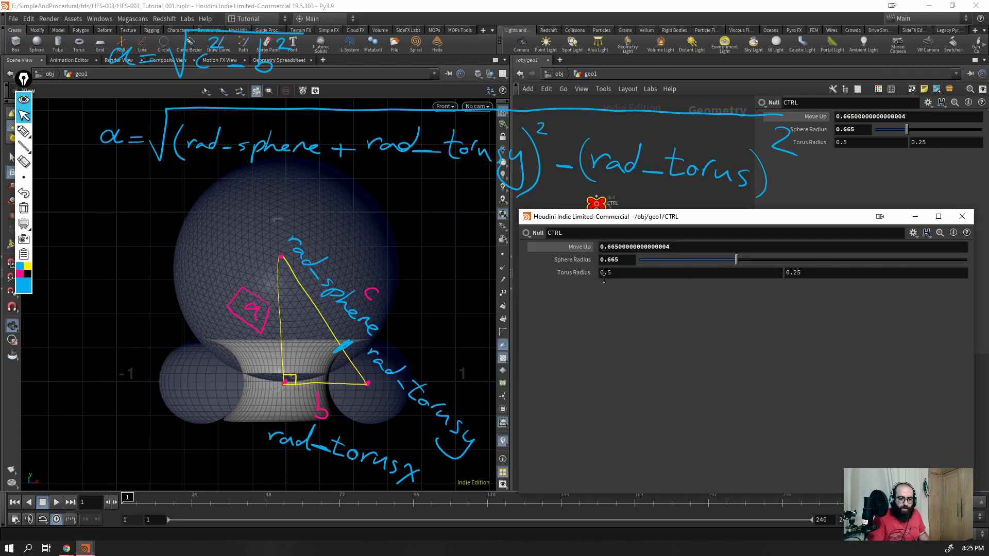
- Copy the Sphere Radius parameter and paste it into Move Up as a relative reference, ch("rad_sphere")
right_click(567, 261)
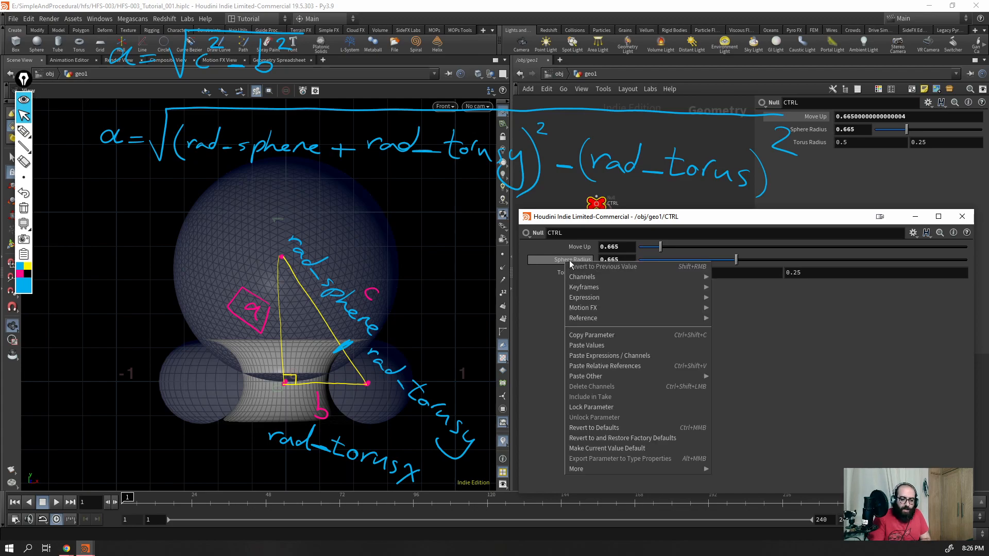
left_click(587, 335)
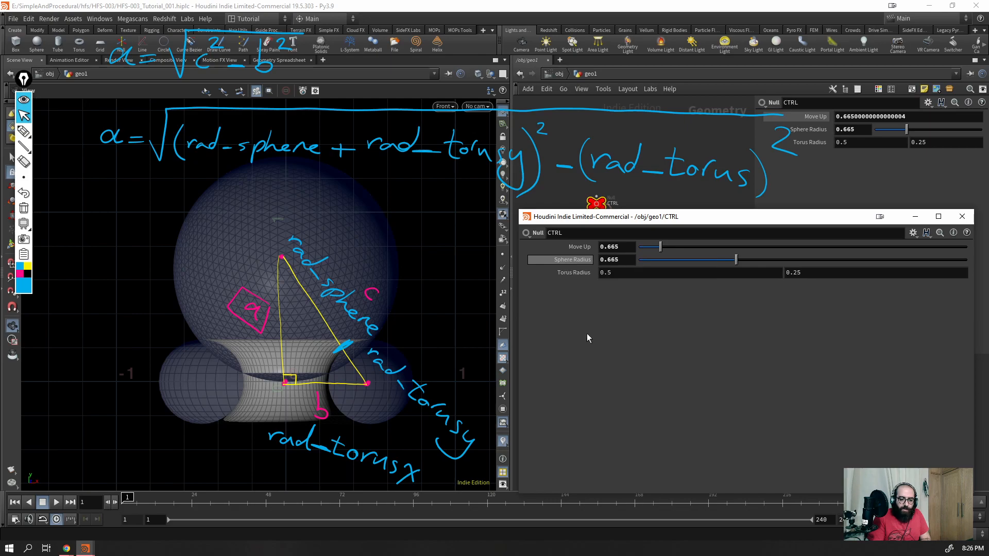
right_click(578, 247)
left_click(610, 351)
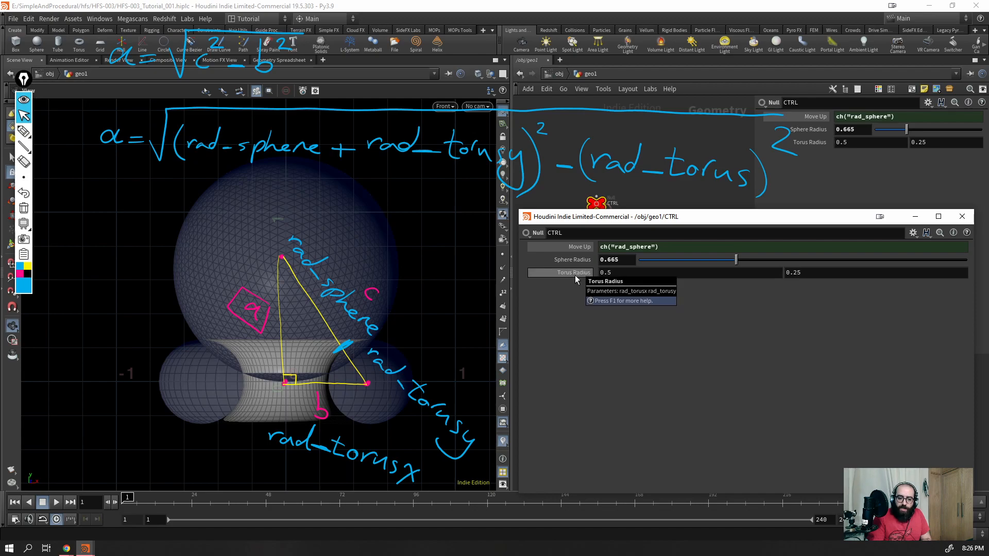
left_click(611, 248)
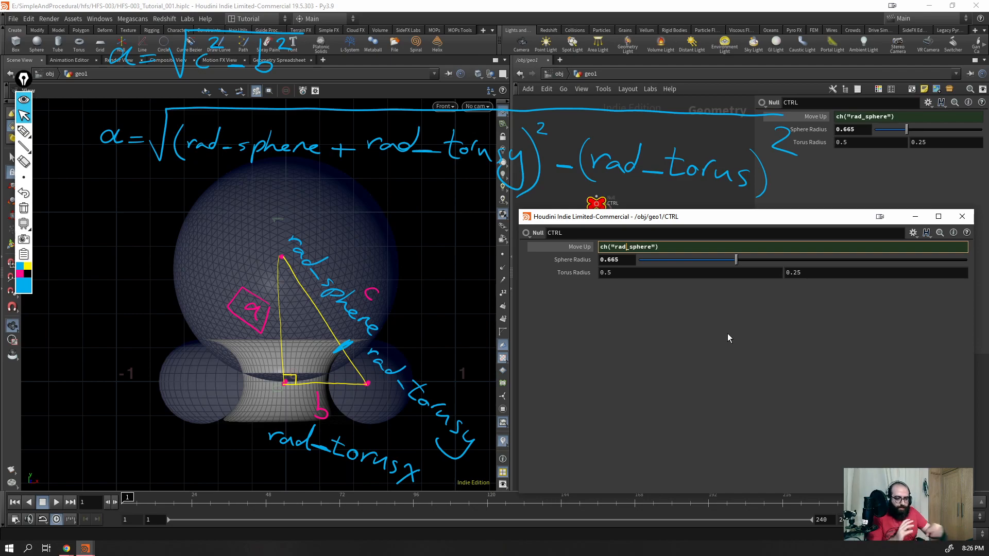
left_click(716, 317)
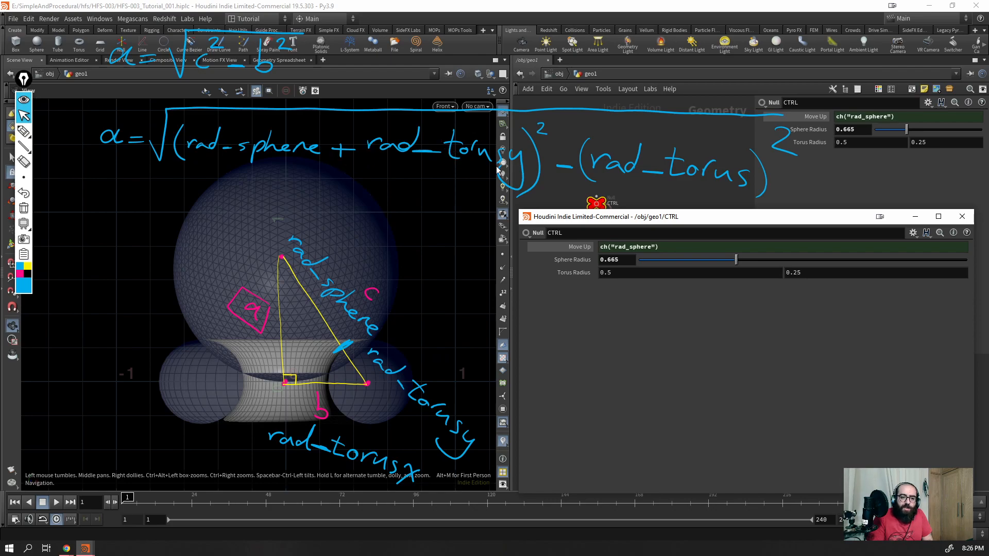
- Add a relative reference to the second Torus Radius value, making Move Up ch("rad_sphere") + ch("rad_torusy")
left_click(803, 272)
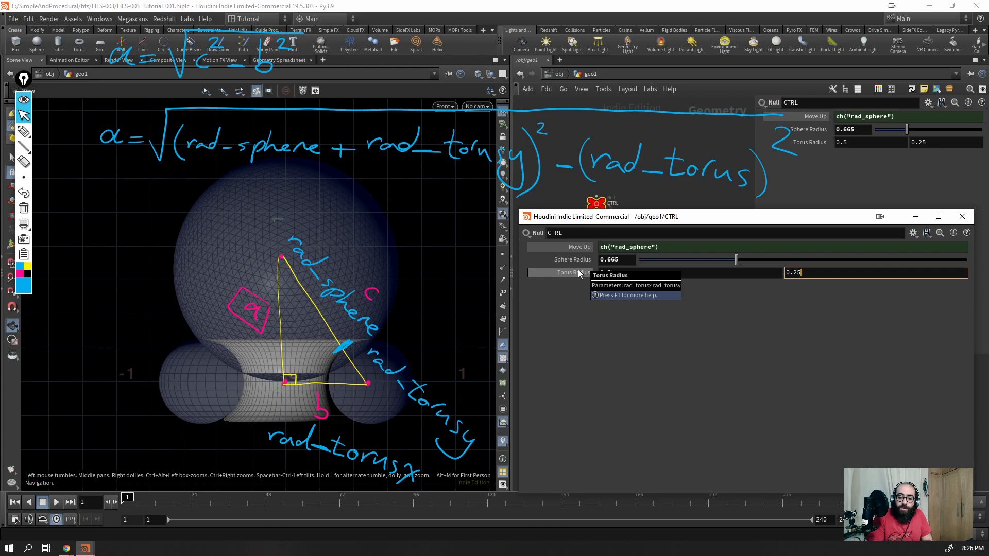
right_click(813, 272)
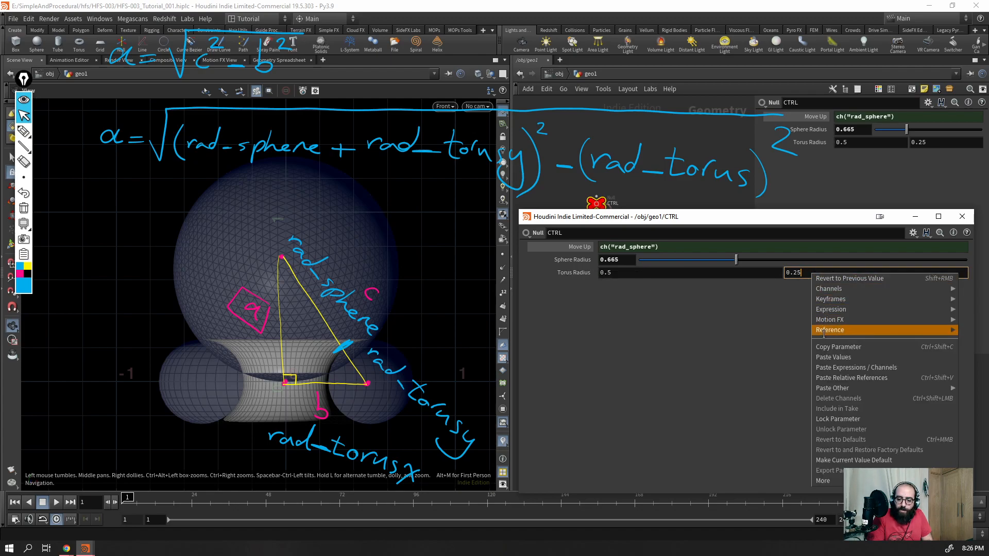
left_click(662, 246)
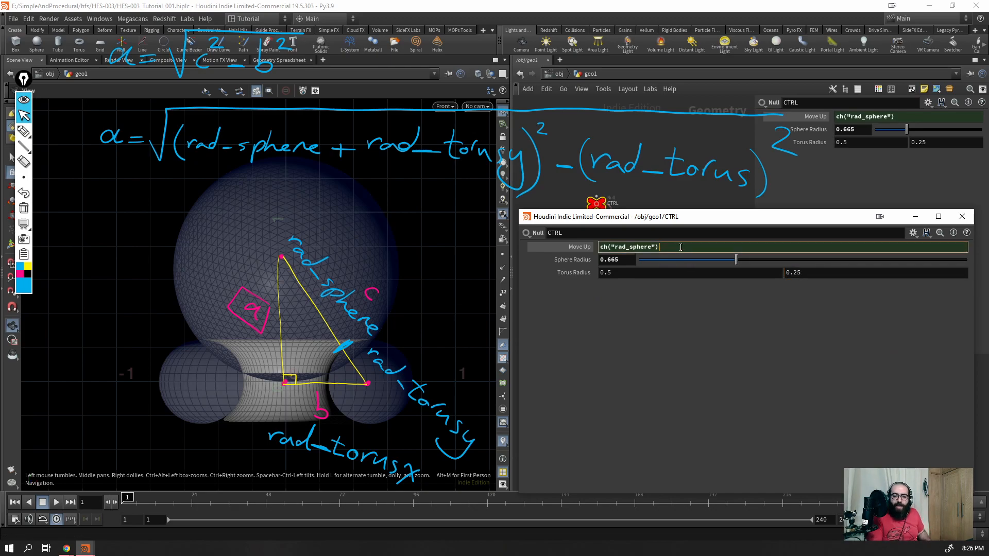
type("+")
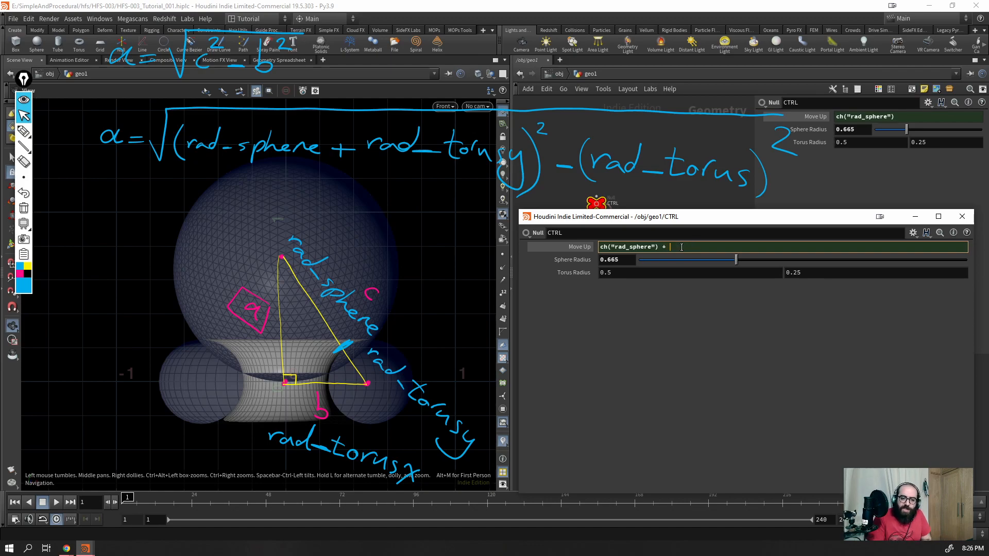
right_click(681, 247)
left_click(724, 358)
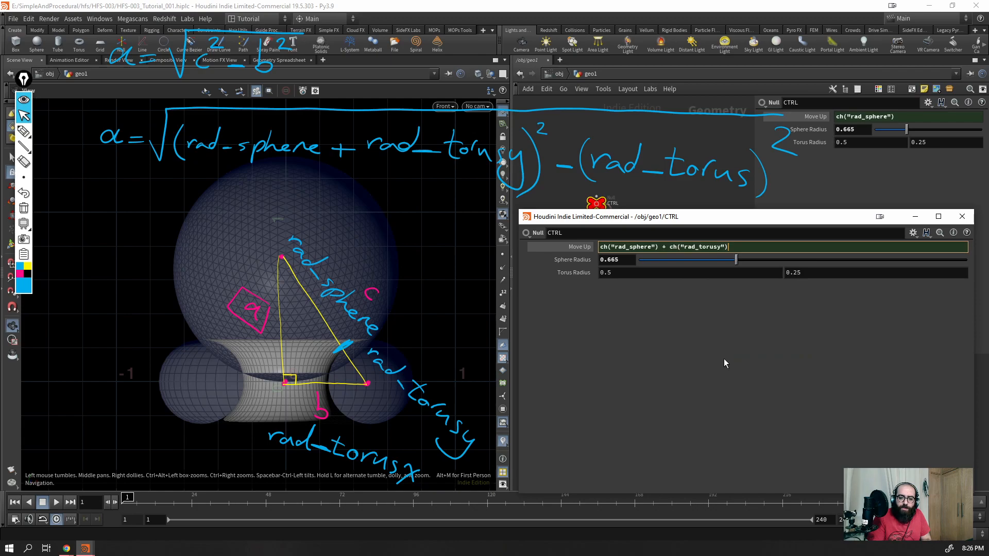
key("Return")
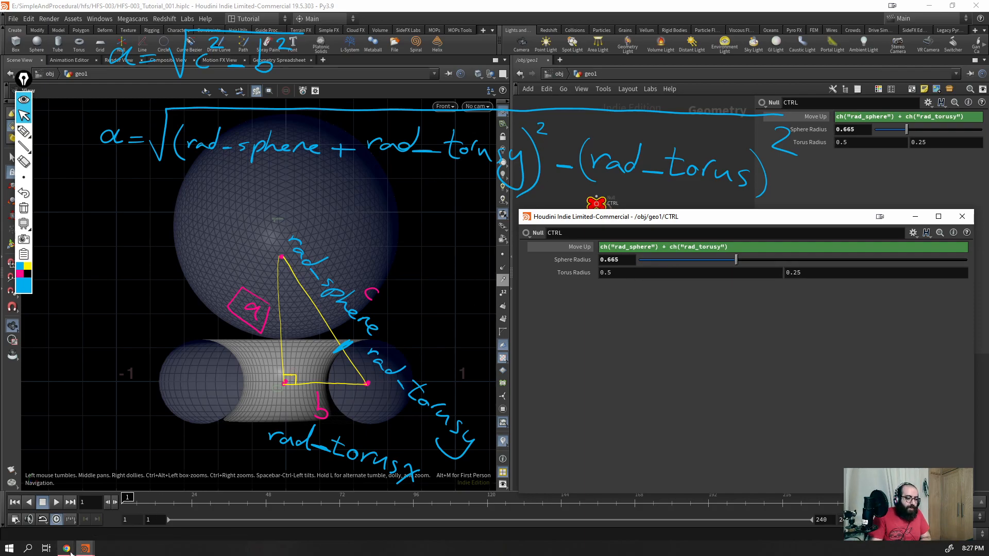
- Consult the pow documentation in the browser and square the Move Up sum in Houdini with pow(ch("rad_sphere") + ch("rad_torusy"), 2)
left_click(66, 548)
left_click(115, 508)
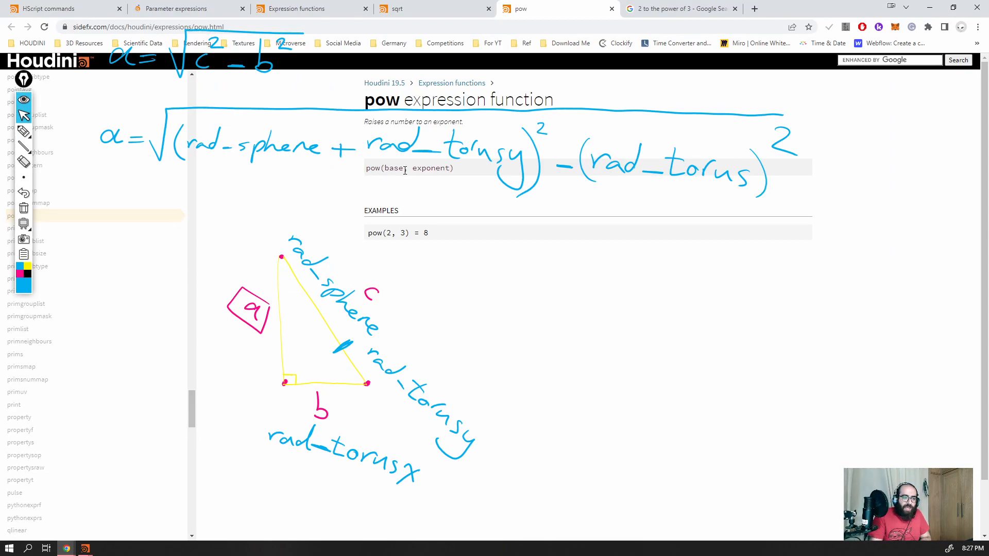
left_click(930, 9)
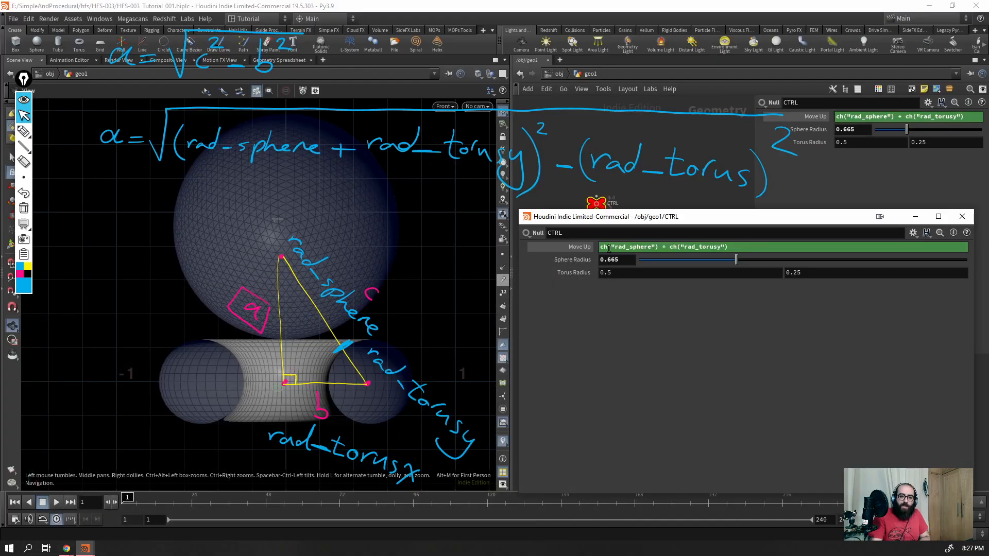
left_click_drag(602, 246, 763, 248)
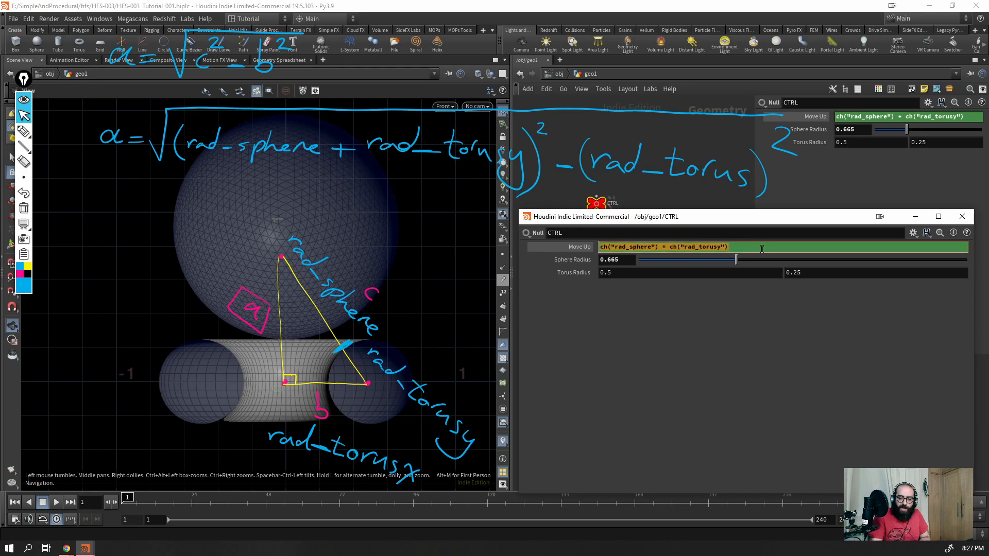
left_click(744, 246)
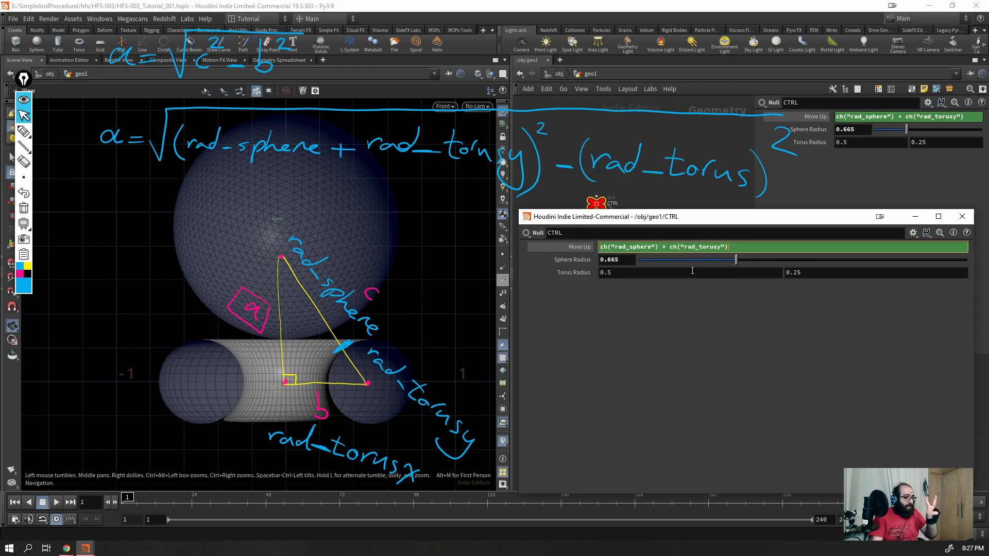
key("Home")
type("pow")
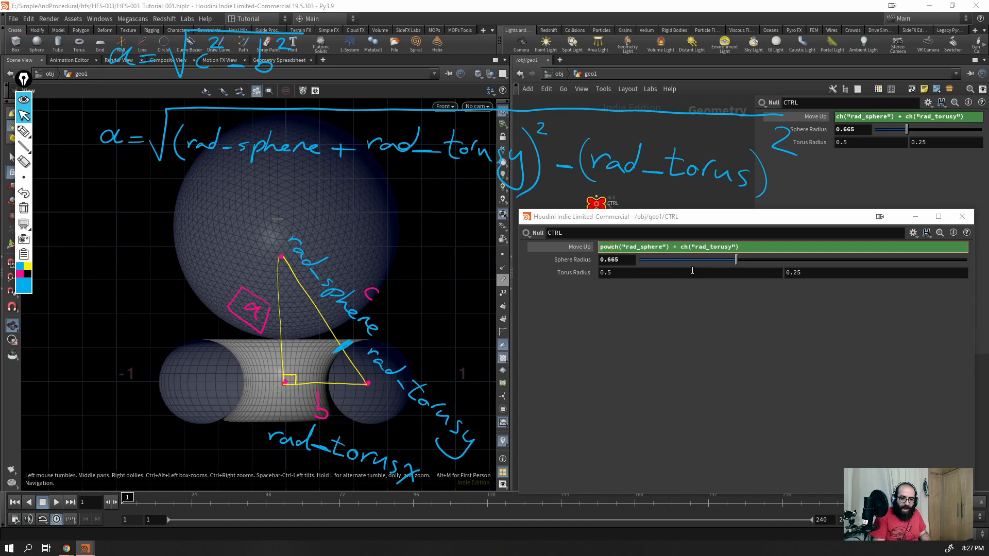
type("(")
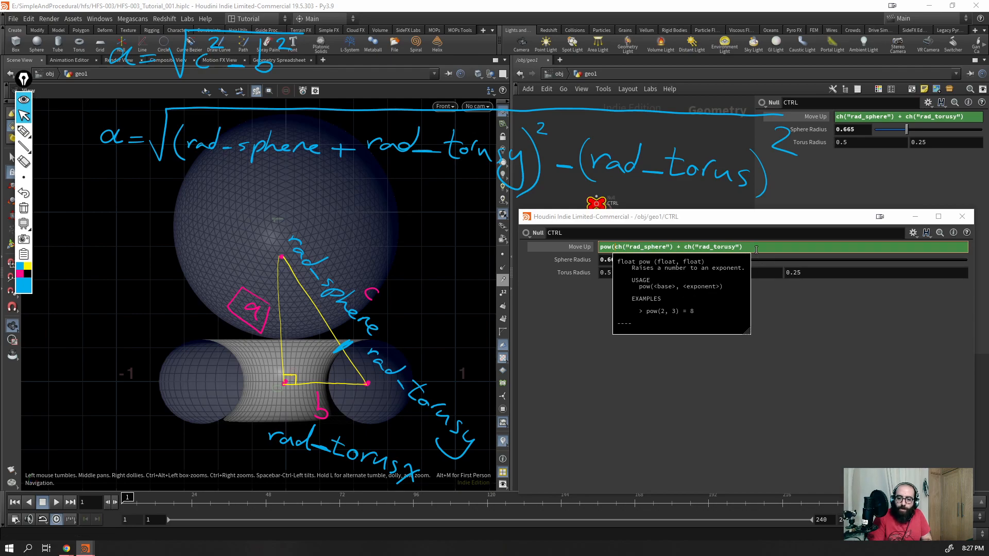
left_click(755, 247)
type(", 2")
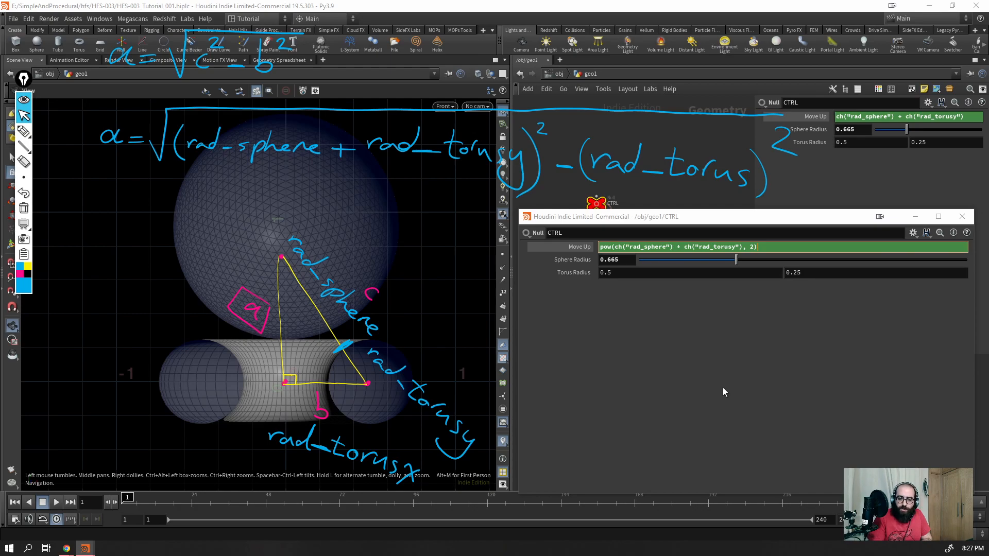
key("Return")
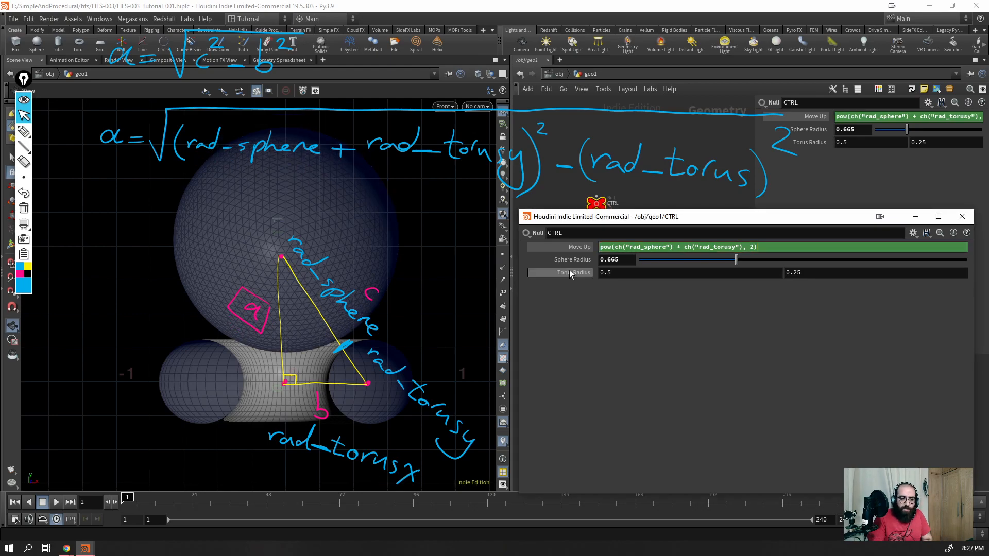
- Subtract a relative reference to the first Torus Radius value, ch("rad_torusx"), at the end of the Move Up expression
left_click(580, 247)
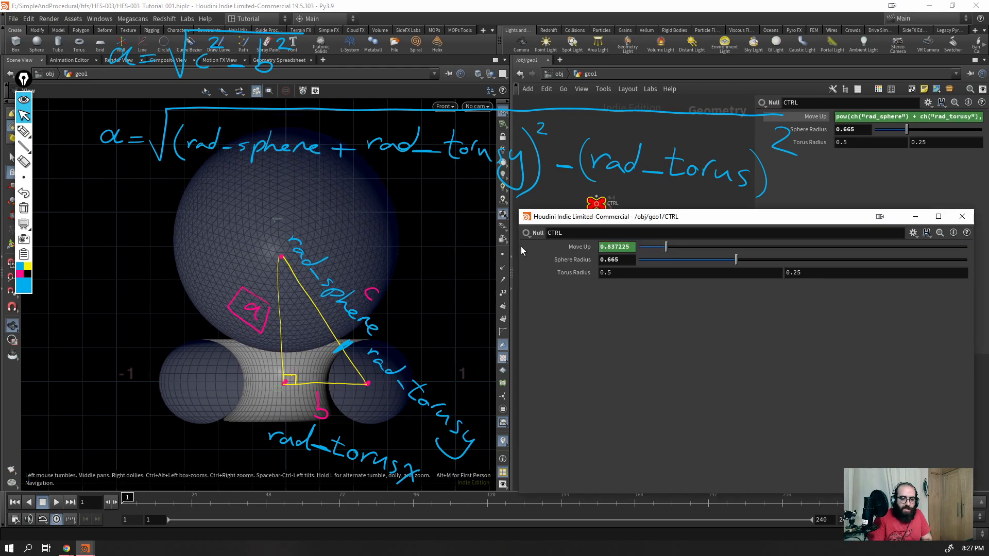
left_click(580, 248)
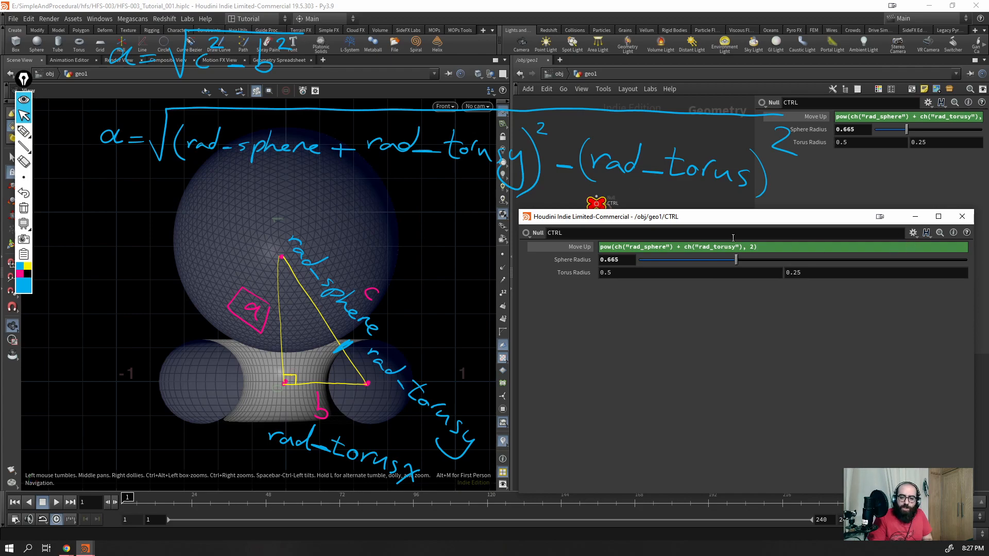
left_click(765, 251)
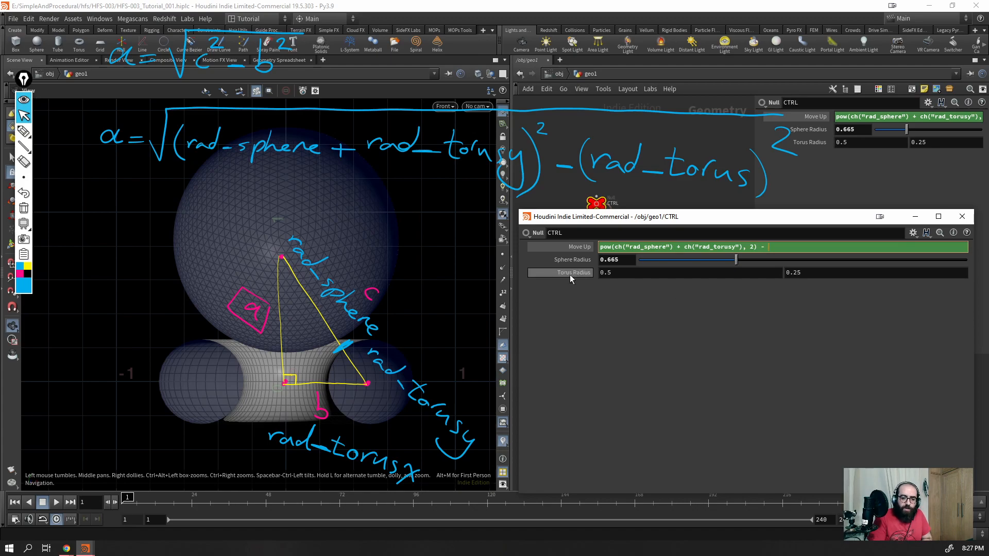
mouse_move(570, 278)
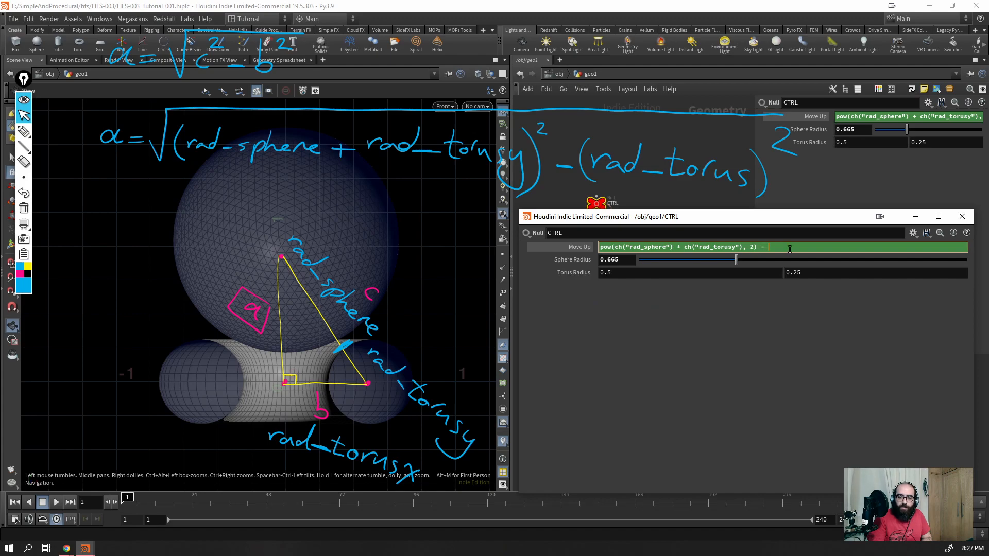
right_click(611, 276)
left_click(775, 298)
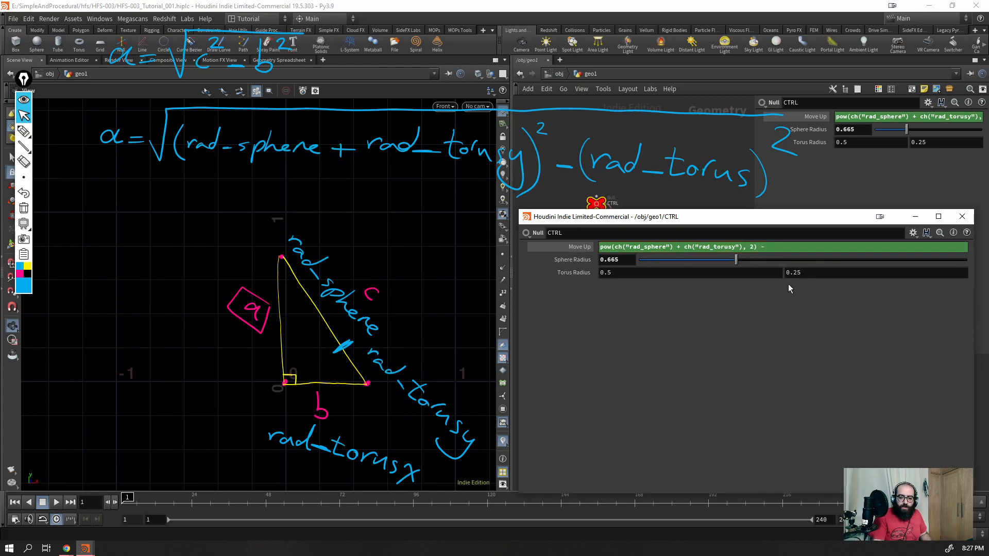
left_click(800, 249)
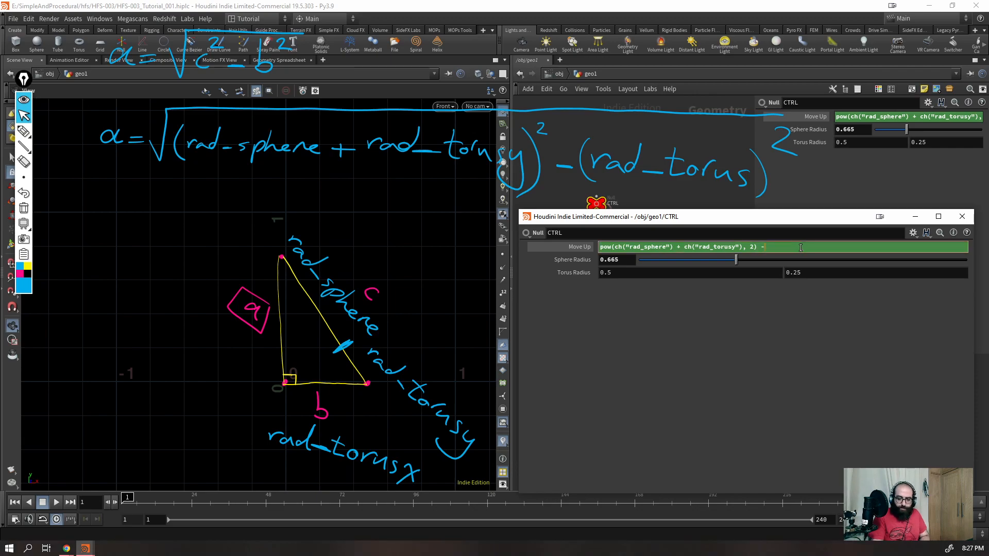
right_click(801, 247)
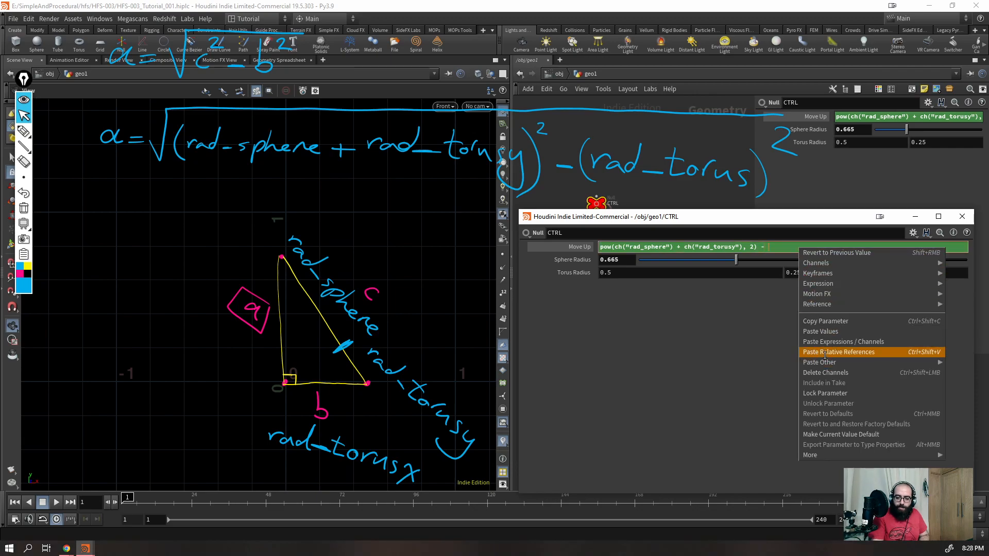
left_click(824, 359)
left_click(781, 394)
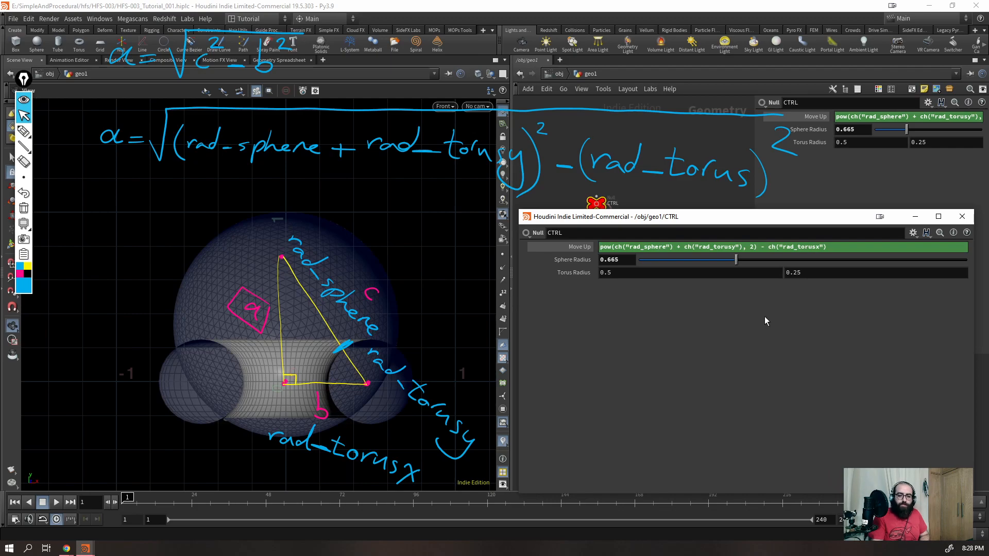
- Square the subtracted torus radius in Move Up with pow(ch("rad_torusx") , 2)
left_click(767, 248)
type("pow(")
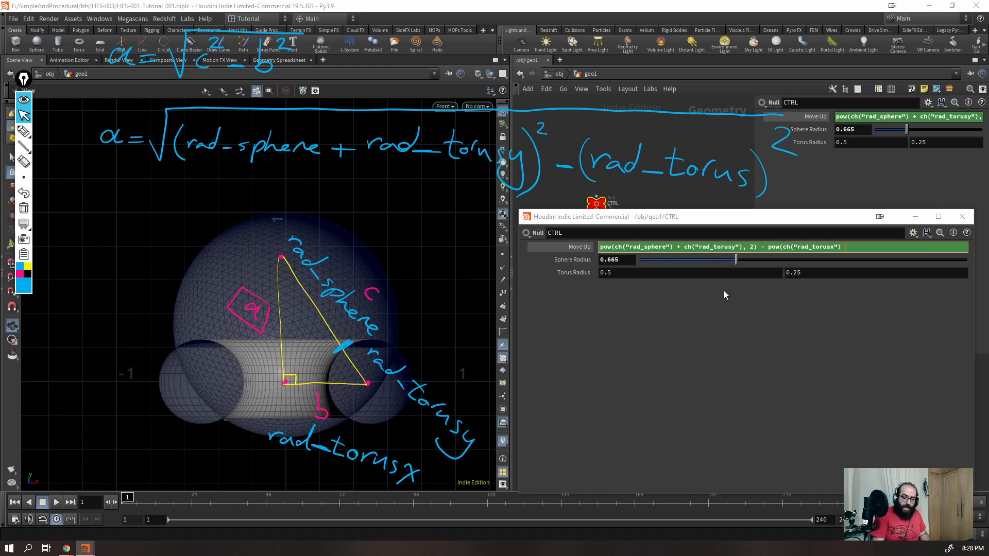
key("End")
type(", 2")
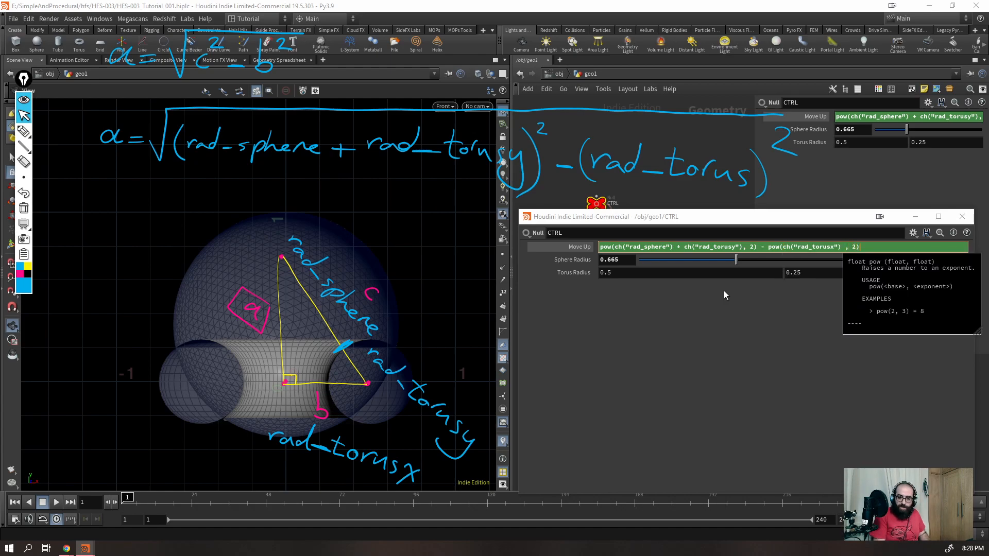
type(")")
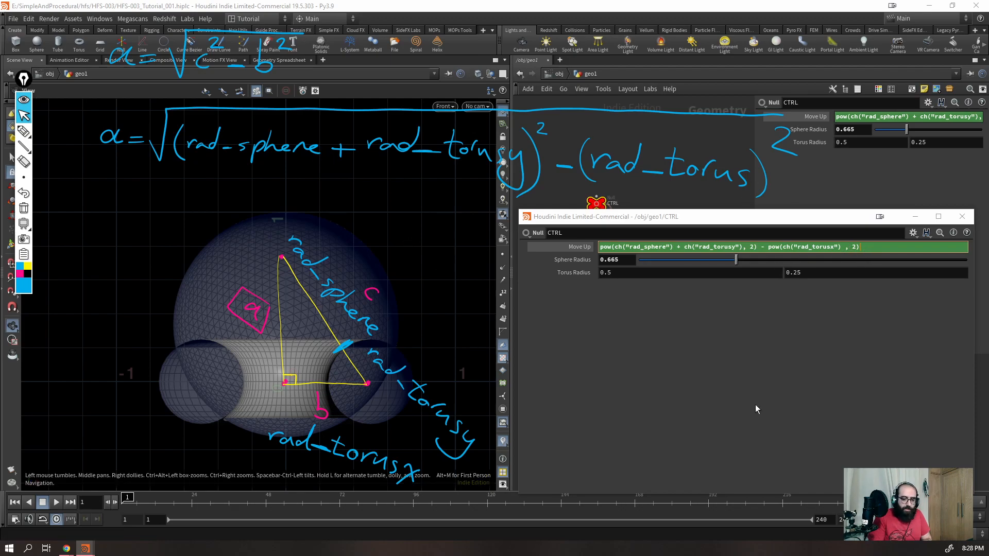
key("Return")
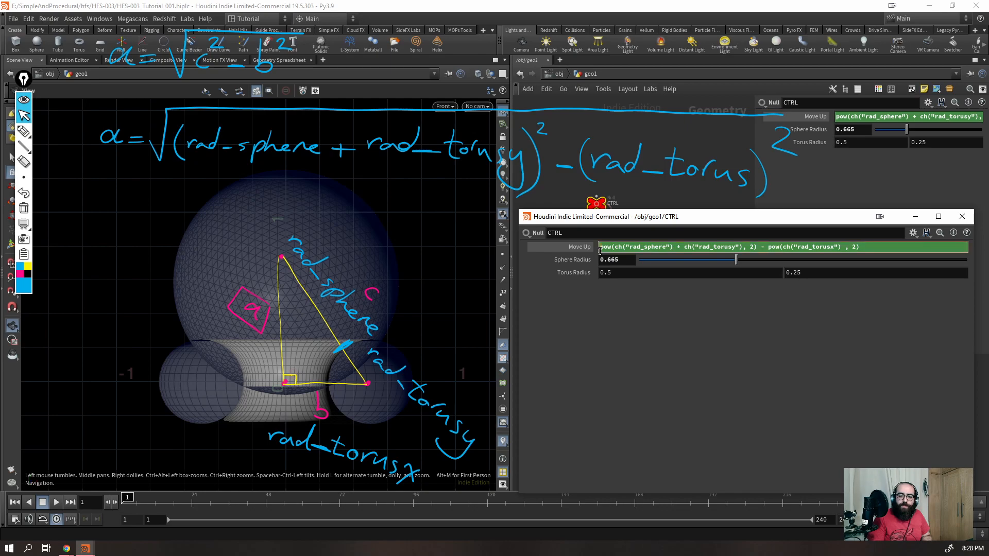
- Wrap the entire Move Up expression in sqrt( ) to complete the Pythagorean formula
type("sqr")
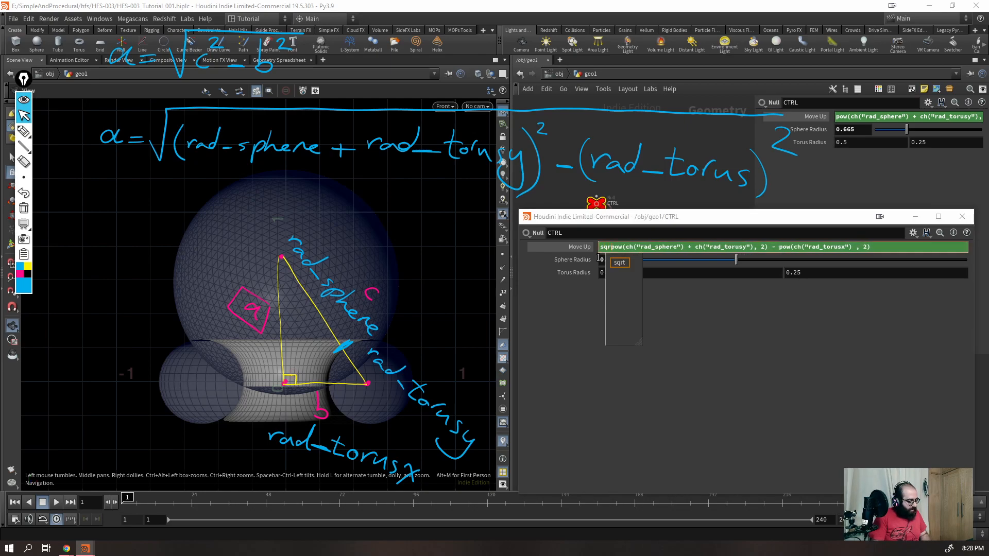
type("t")
key("BackSpace")
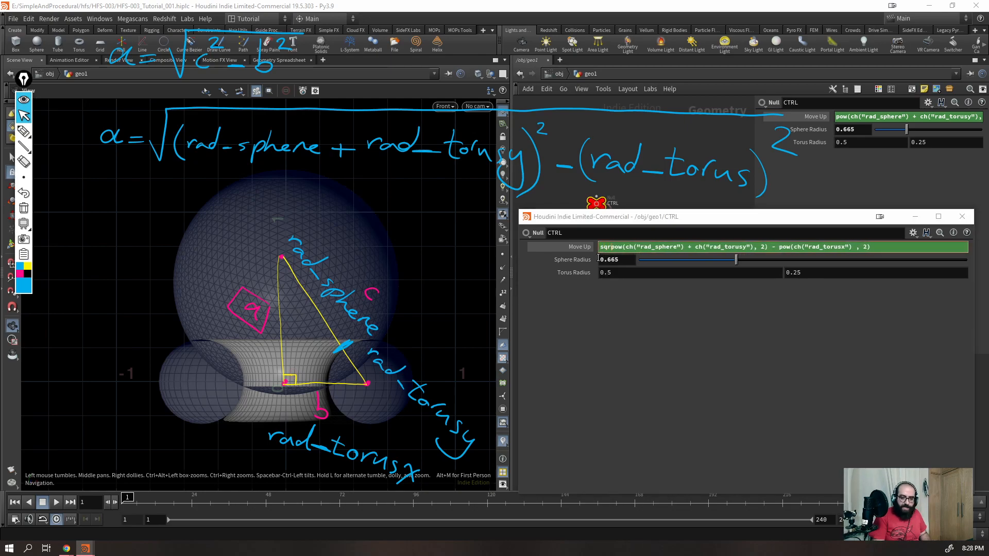
key("Down")
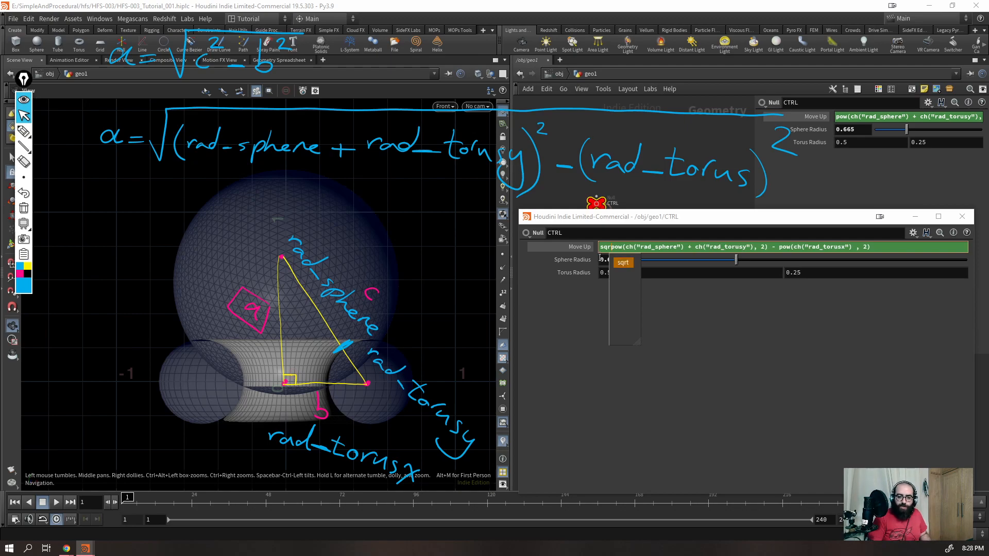
key("Return")
type("(")
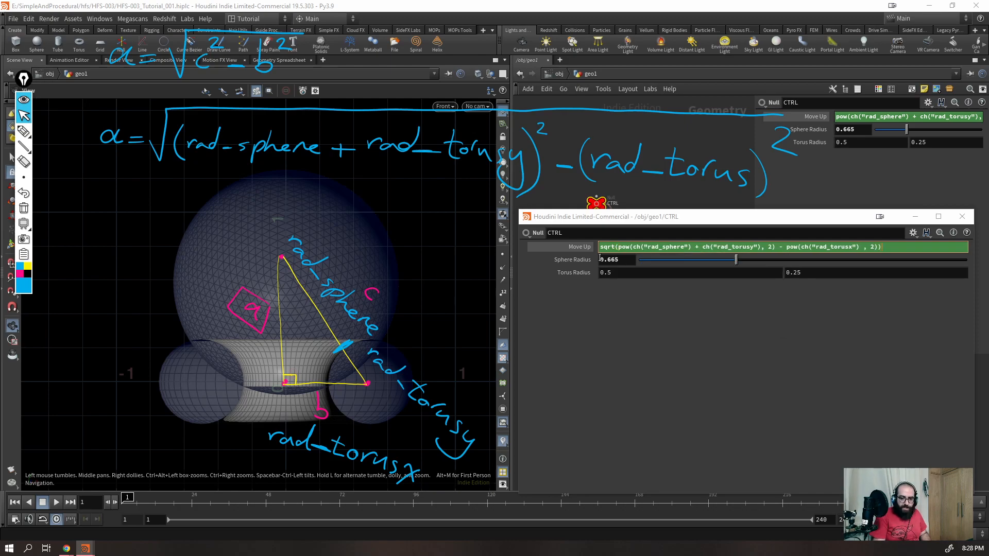
key("Return")
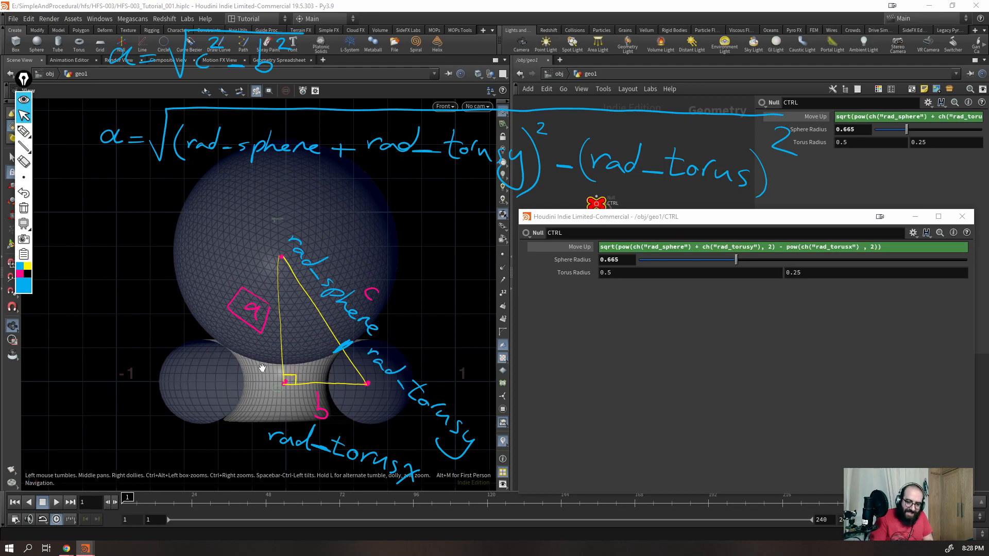
- Undo and redo the sqrt change to compare the sphere's position on the torus
scroll(203, 325, "down", 3)
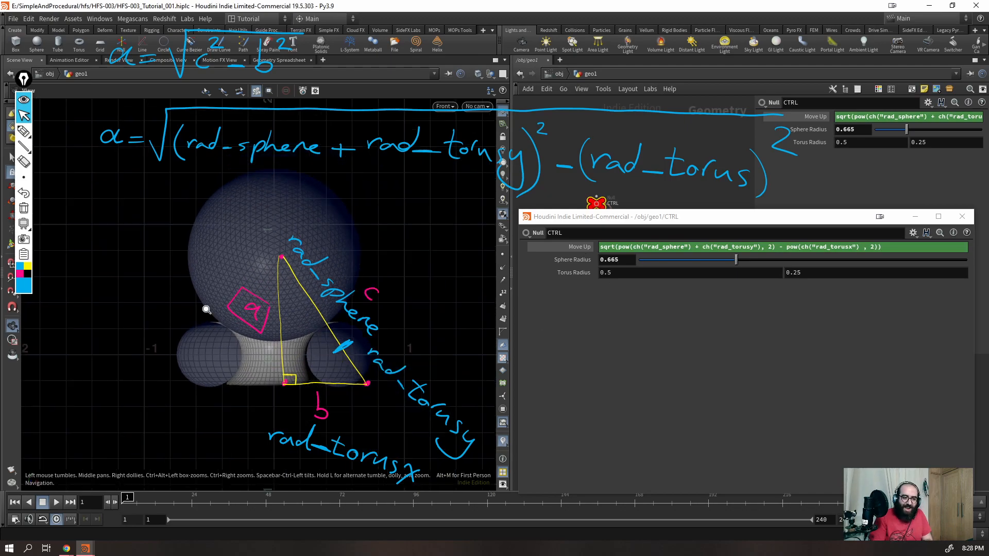
key("ctrl+z")
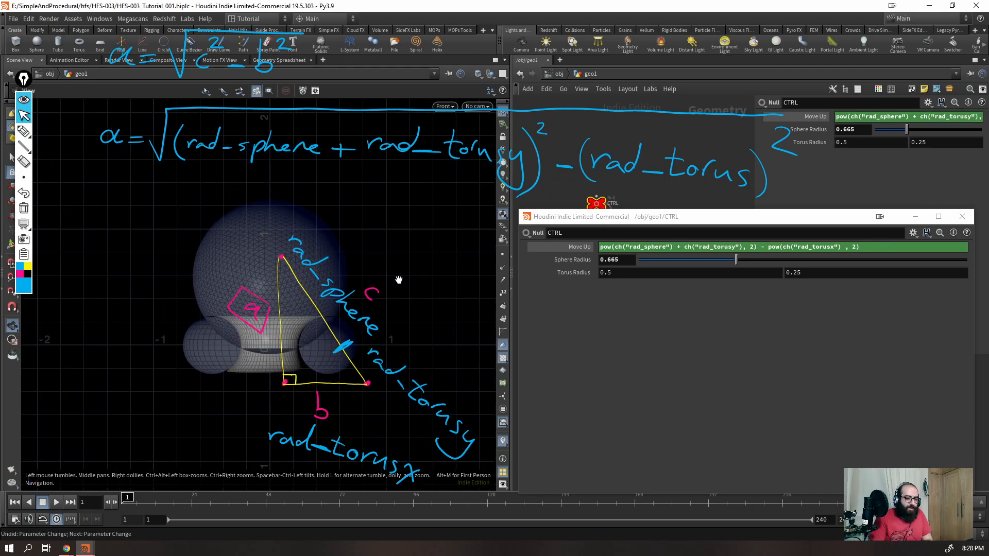
middle_click_drag(396, 278, 322, 315)
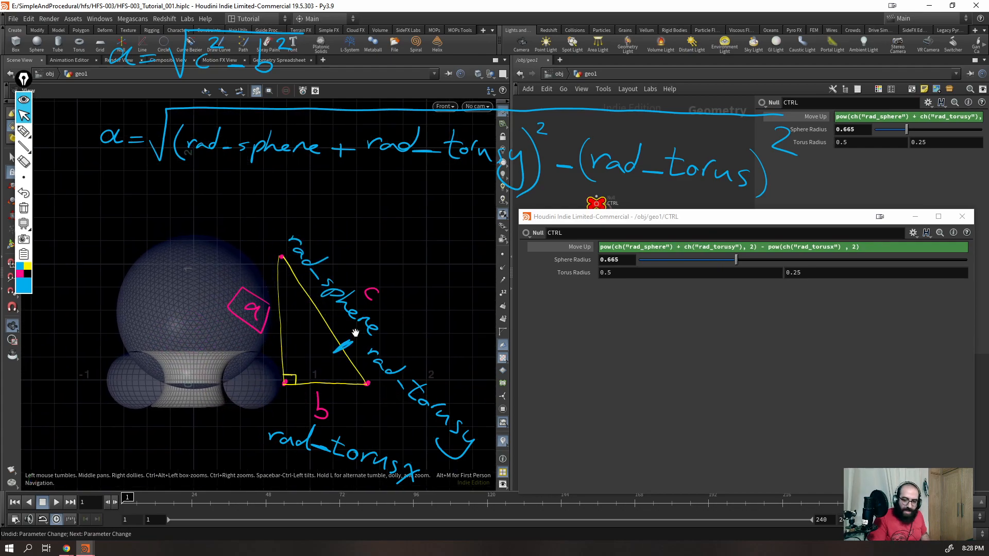
key("ctrl+y")
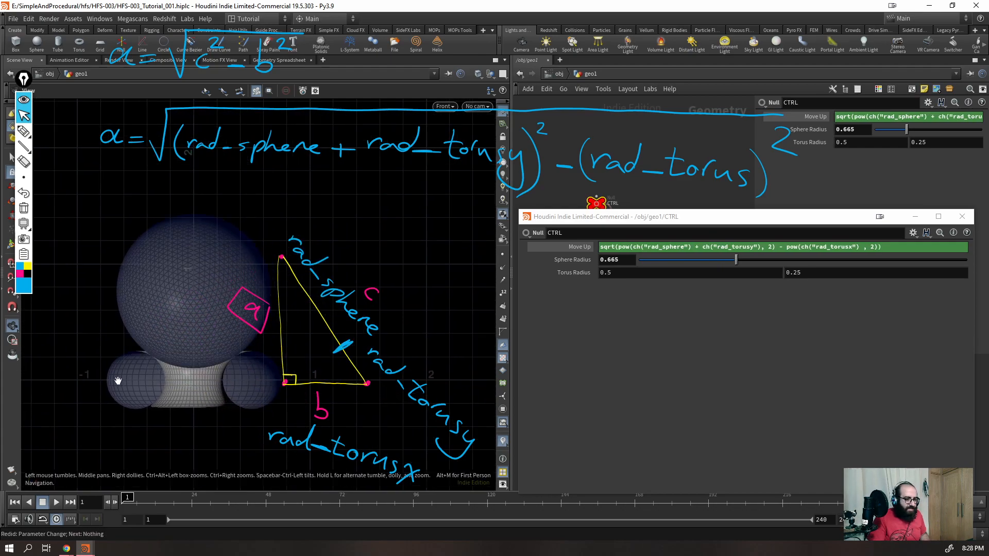
scroll(201, 361, "up", 3)
mouse_move(201, 354)
middle_mouse_down()
mouse_move(292, 350)
mouse_move(311, 339)
mouse_move(306, 357)
middle_mouse_up()
mouse_move(308, 344)
right_mouse_down()
mouse_move(324, 327)
mouse_move(319, 320)
right_mouse_up()
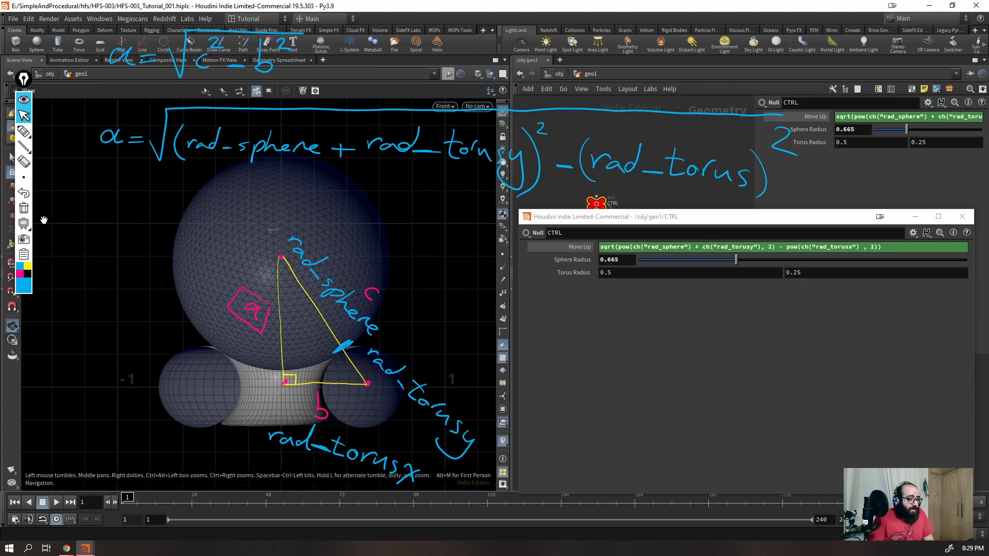
- Clear the on-screen formula drawings, close the floating CTRL parameter window and enlarge the docked parameter area
left_click(23, 211)
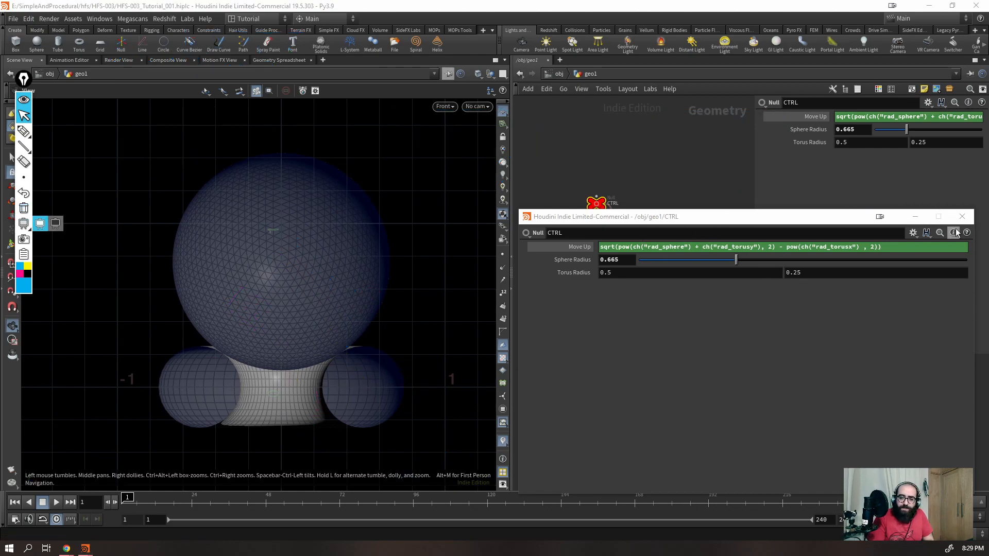
left_click(962, 217)
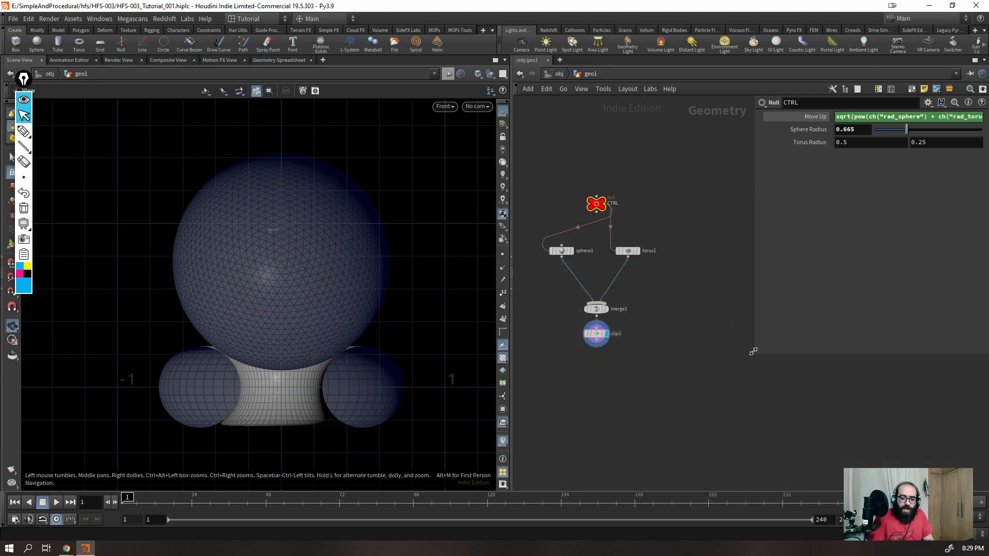
left_click_drag(753, 351, 709, 405)
- Test the height expression in perspective view by changing Sphere Radius to 0.27 and to 0.618
left_click_drag(332, 360, 260, 309)
left_click_drag(888, 129, 860, 144)
left_click_drag(276, 292, 292, 294)
scroll(291, 293, "up", 5)
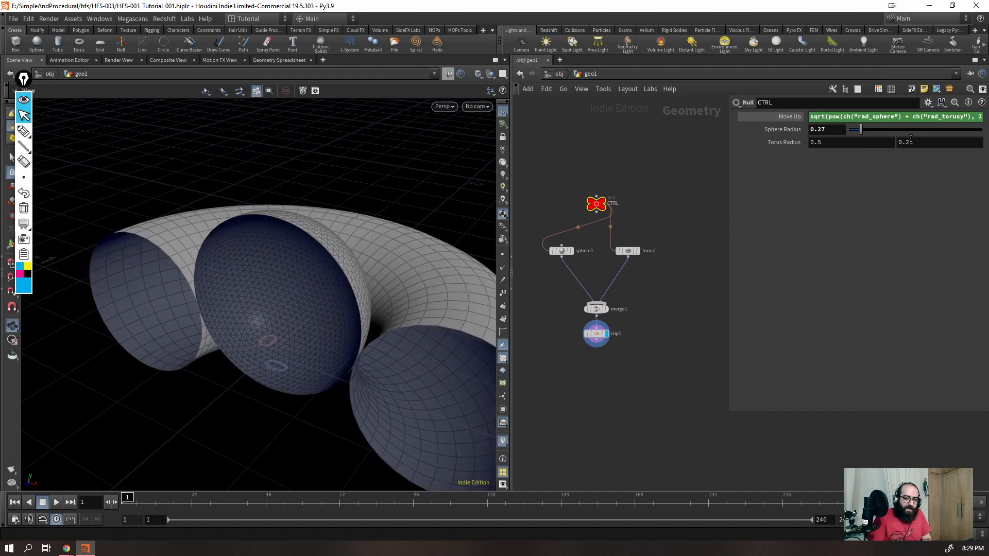
mouse_move(867, 138)
left_mouse_down()
mouse_move(857, 135)
mouse_move(886, 143)
mouse_move(878, 154)
left_mouse_up()
- Test the expression with first Torus Radius values of 0.8, 1 and 0.7
left_click(839, 142)
type("18")
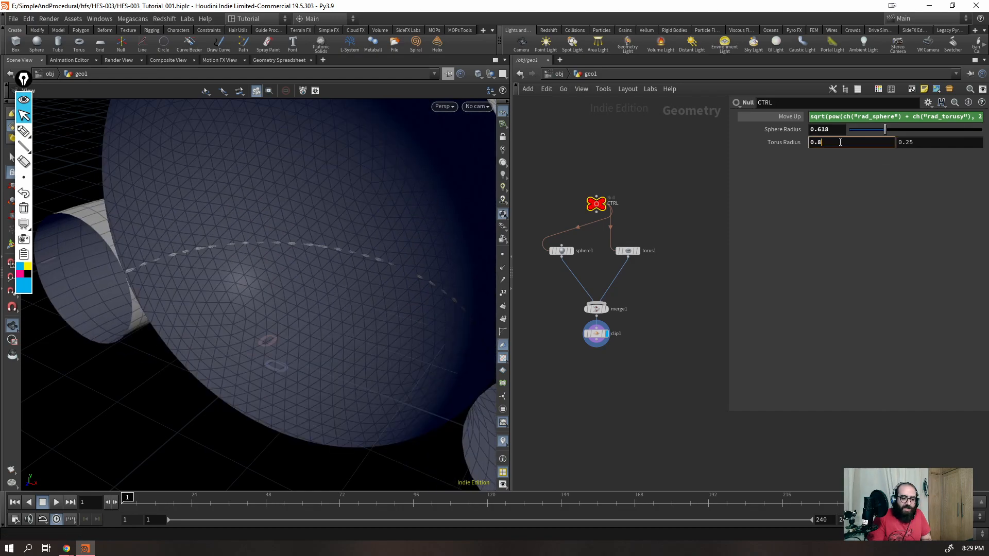
right_click_drag(298, 299, 132, 346)
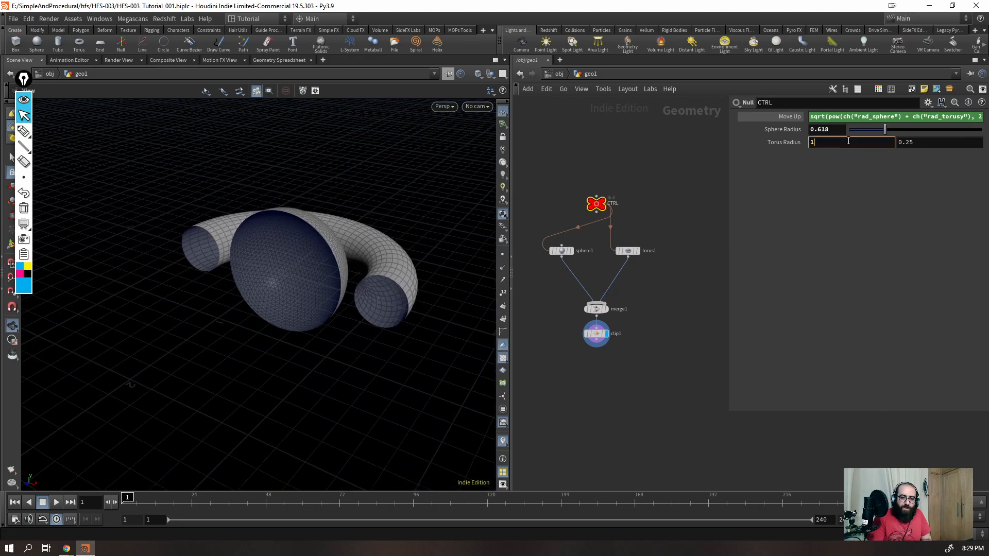
key("BackSpace")
type("0.7")
- Try second Torus Radius values of 0.45 and 0.35, and first Torus Radius values of 0.8 and 0.5
left_click(920, 144)
scroll(919, 144, "up", 5)
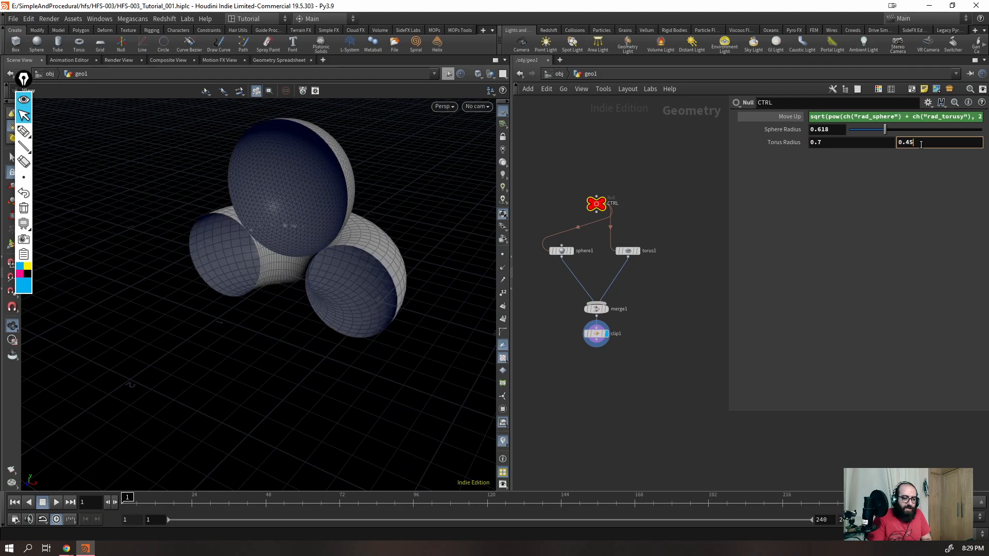
scroll(920, 144, "down", 4)
left_click(849, 143)
scroll(849, 143, "down", 2)
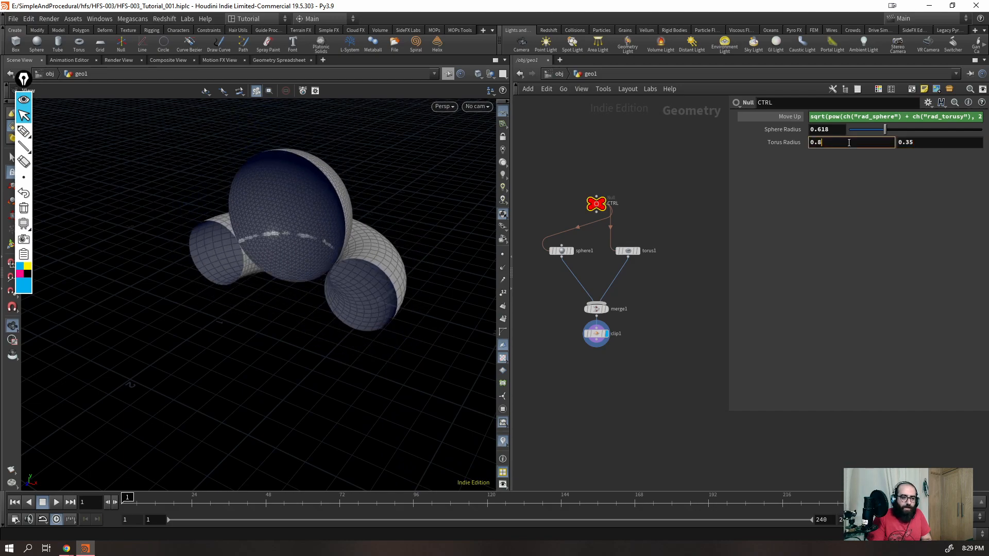
- Set the Sphere Radius to 1 to test the expression with a larger sphere
left_click(841, 131)
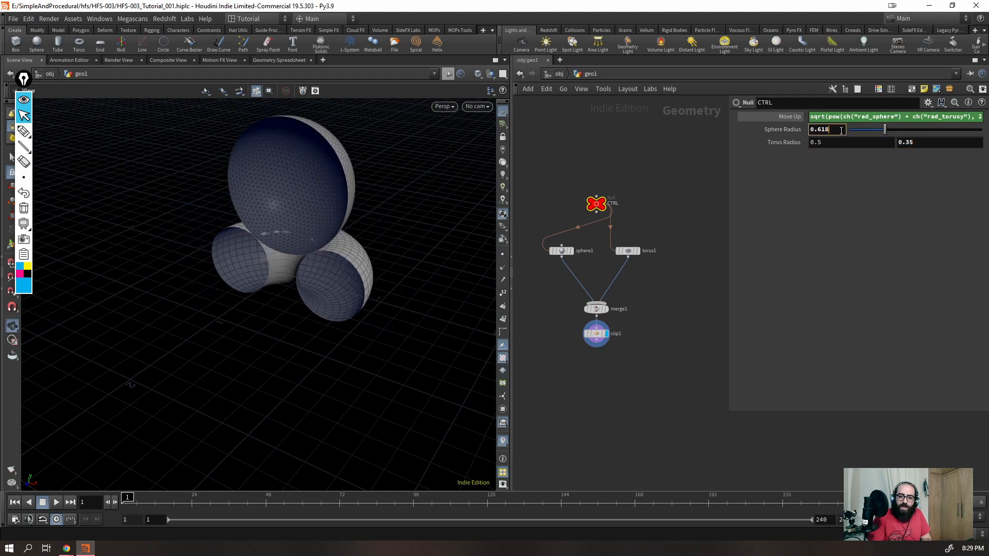
key("Delete")
key("Delete")
key("Delete")
key("Delete")
key("Delete")
type("1")
key("Return")
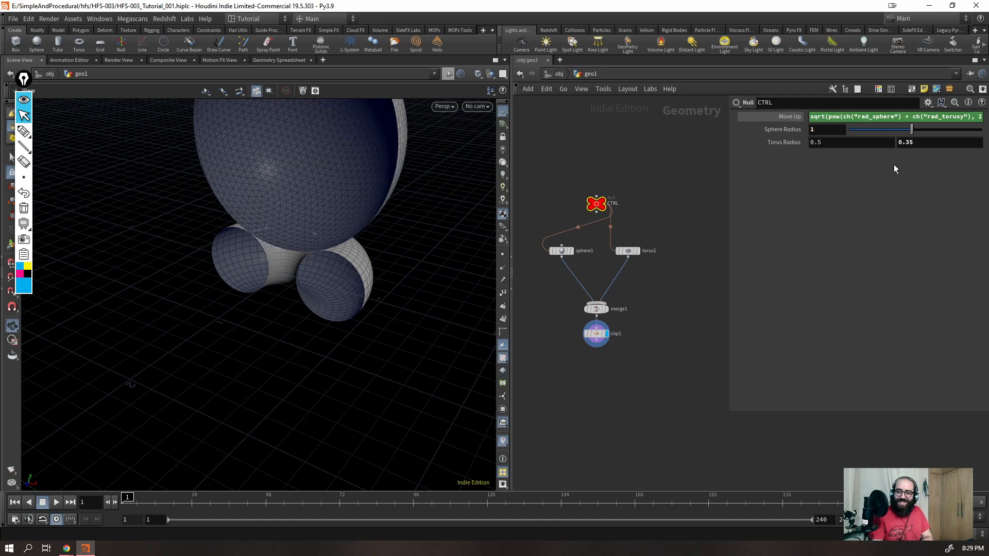
- Set the Sphere Radius to 0.5 and the second Torus Radius value to 0.25
left_click_drag(402, 223, 344, 265)
left_click_drag(817, 130, 786, 156)
type("0.5")
key("Return")
key("Tab")
key("Tab")
type("0.25")
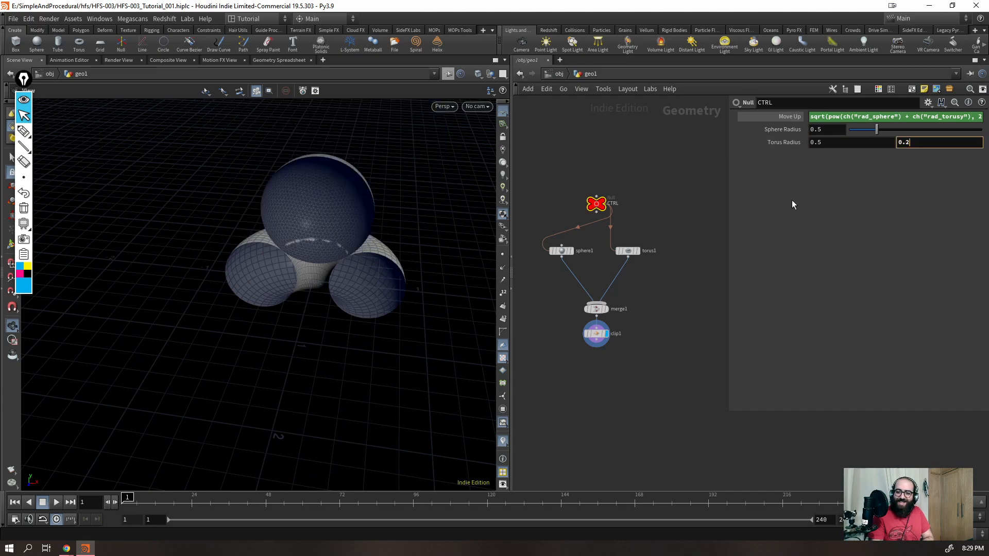
key("Return")
- Inspect the sphere's contact with the torus and widen the CTRL parameter area to fit the whole Move Up expression
left_click_drag(320, 272, 289, 283)
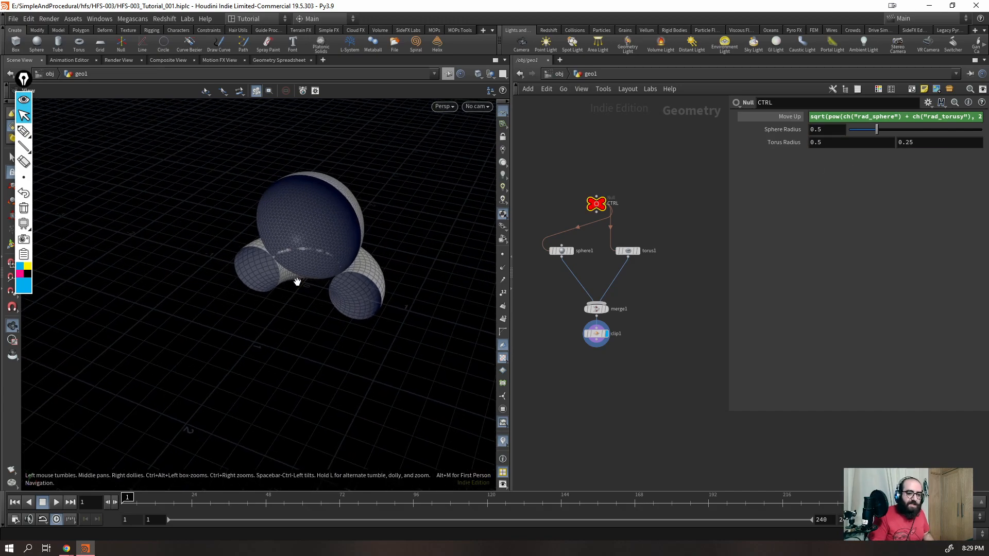
right_click_drag(294, 260, 186, 311)
left_click_drag(186, 312, 280, 262)
mouse_move(280, 262)
right_mouse_down()
mouse_move(319, 224)
mouse_move(263, 259)
right_mouse_up()
mouse_move(279, 256)
left_mouse_down()
mouse_move(307, 234)
mouse_move(314, 195)
mouse_move(271, 251)
left_mouse_up()
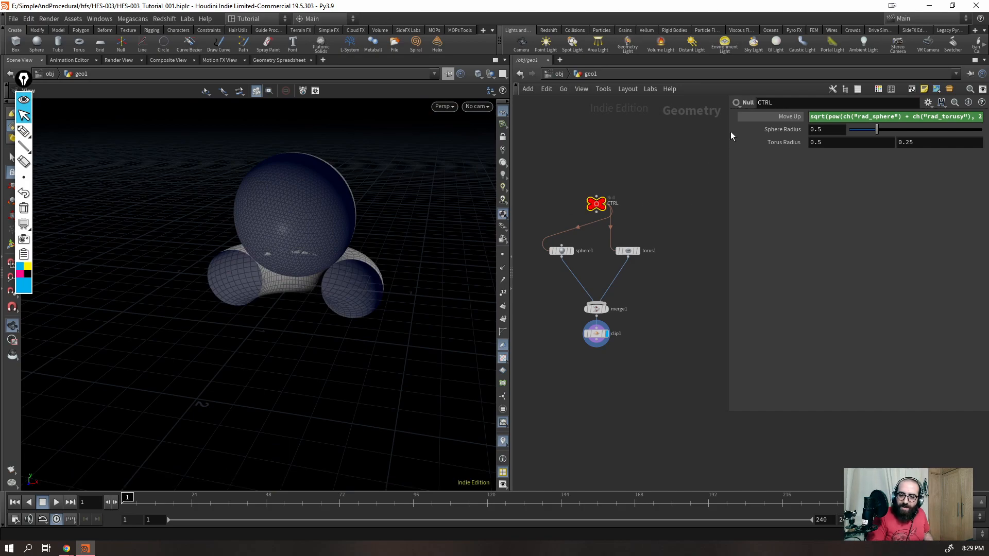
left_click_drag(730, 139, 593, 191)
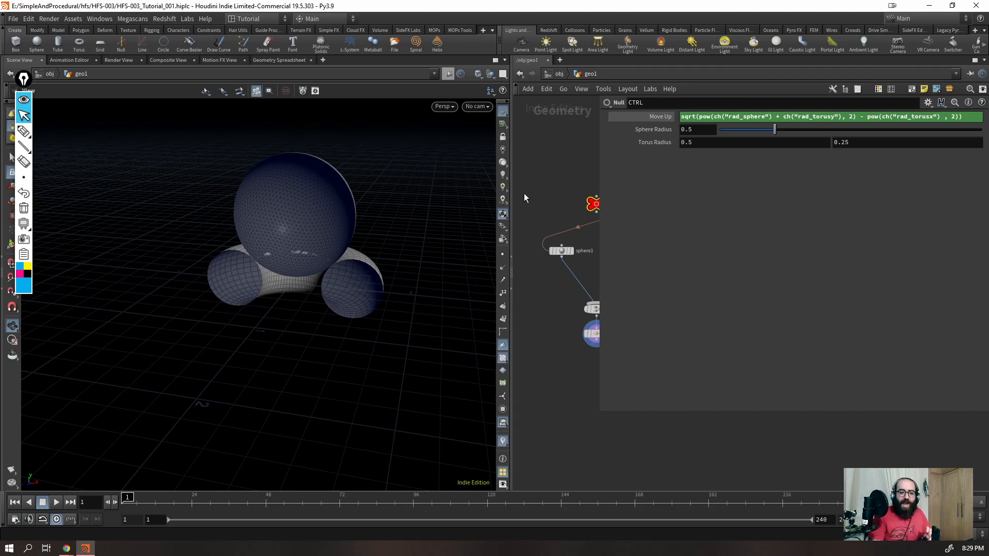
- Add a float parameter named padding with the label Padding to the CTRL node's parameter interface
left_click_drag(512, 193, 384, 211)
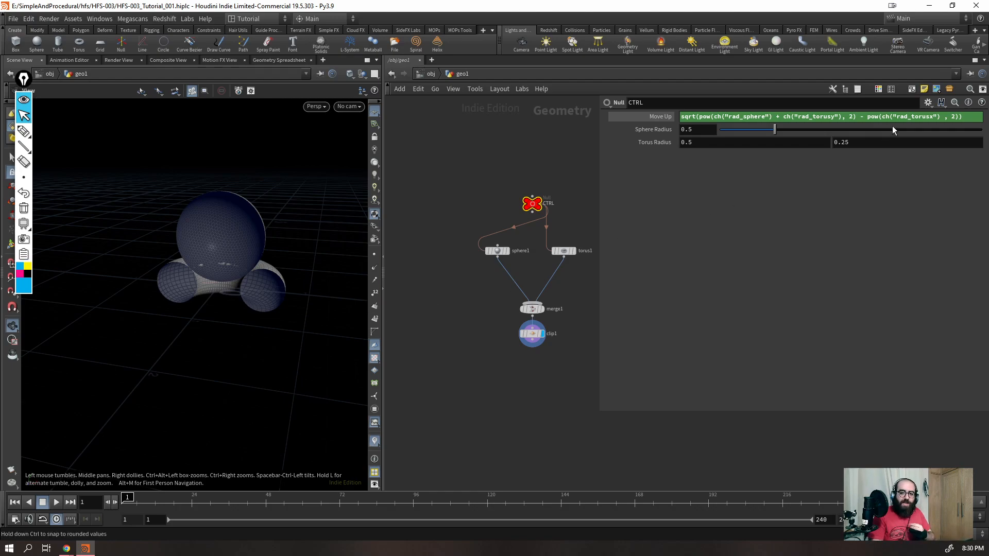
left_click(928, 103)
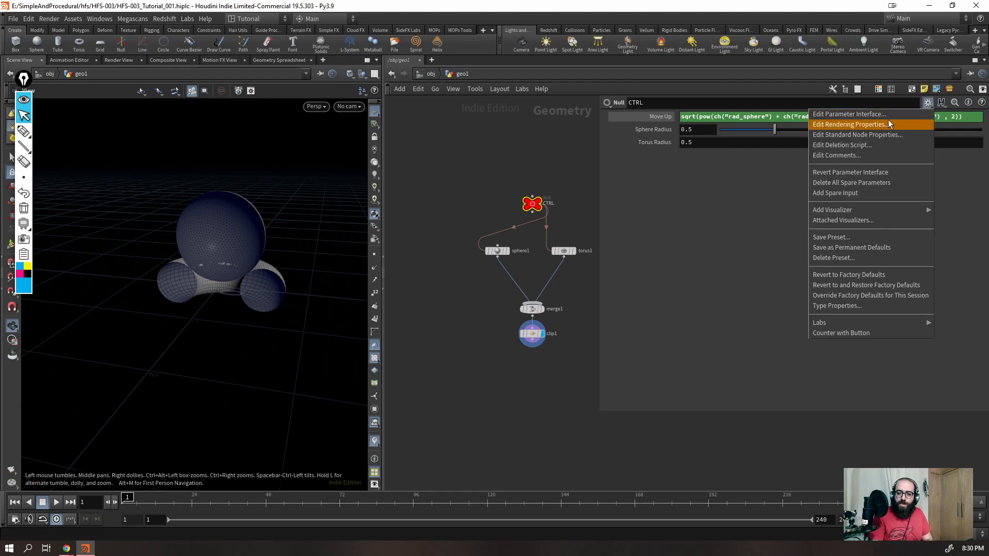
left_click(875, 112)
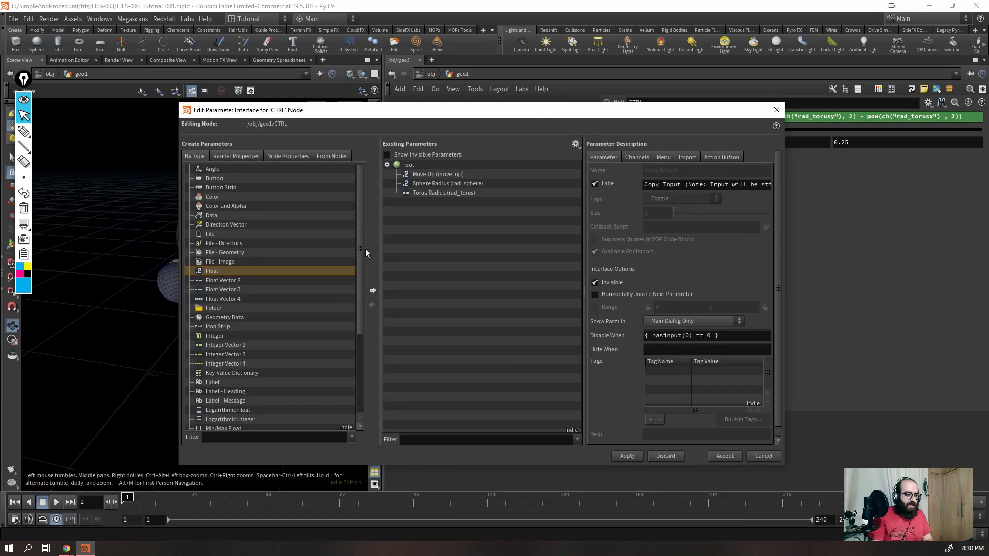
left_click(372, 290)
double_click(734, 172)
type("padding")
key("Tab")
type("Padding")
key("Return")
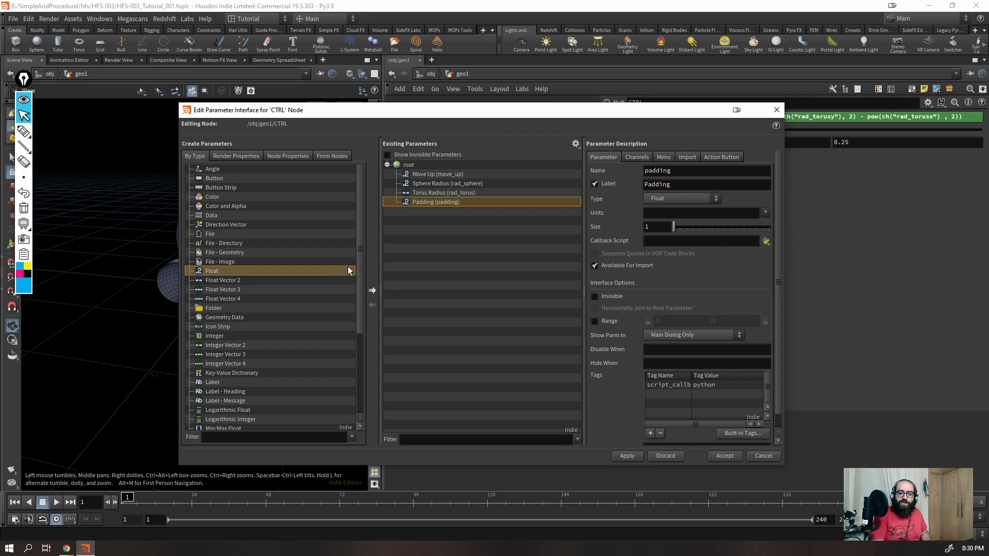
- Give the Padding parameter a range of 0 to 0.1 and accept the parameter interface changes
left_click(596, 322)
left_click(725, 325)
key("Return")
left_click(624, 456)
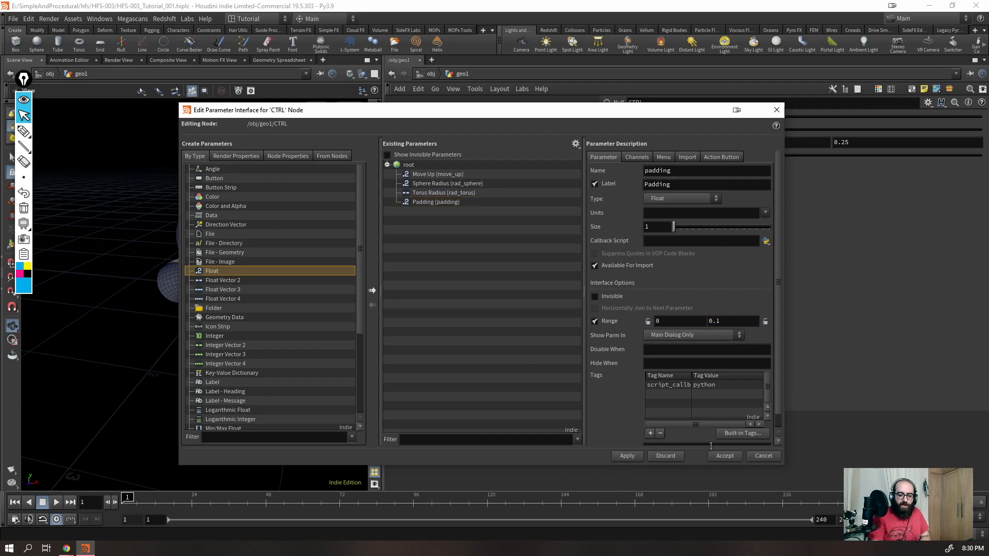
left_click(725, 456)
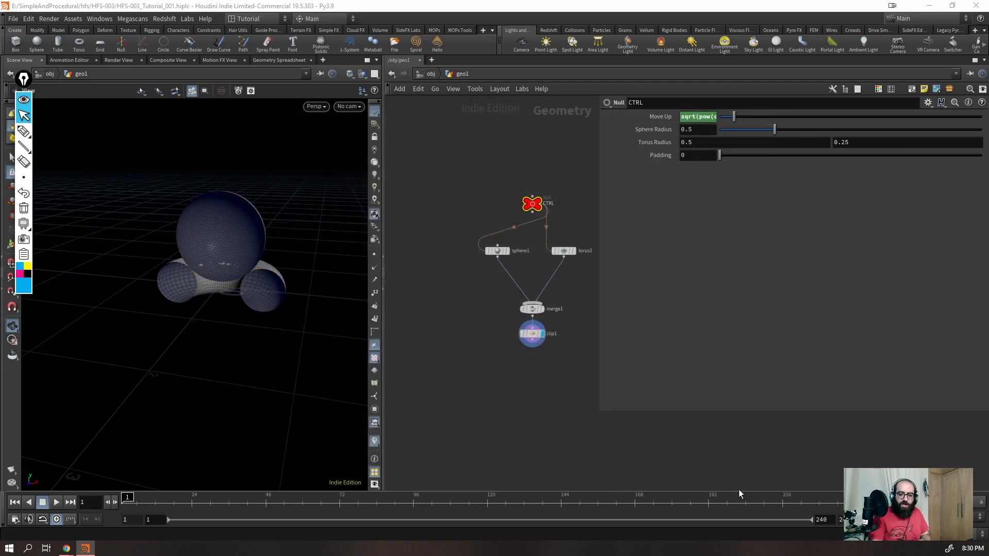
- Reference the Padding parameter at the end of CTRL's Move Up expression by appending + ch("padding")
right_click(704, 157)
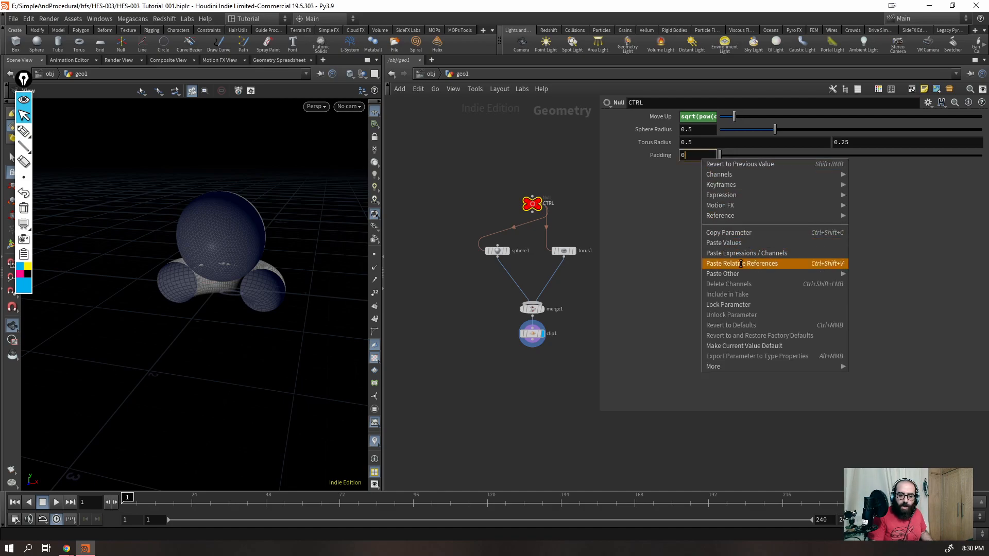
left_click(735, 243)
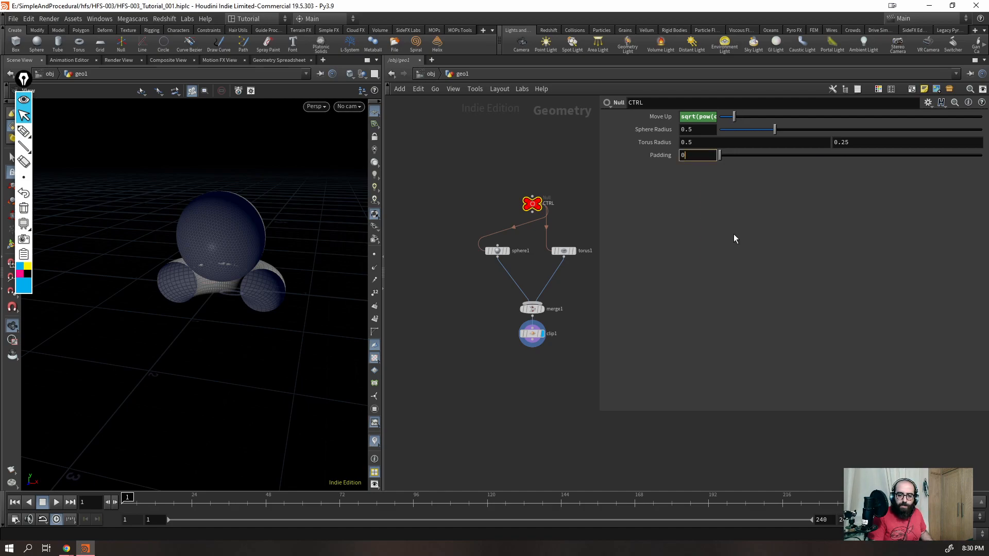
left_click(662, 117)
left_click(974, 119)
type("+")
right_click(974, 118)
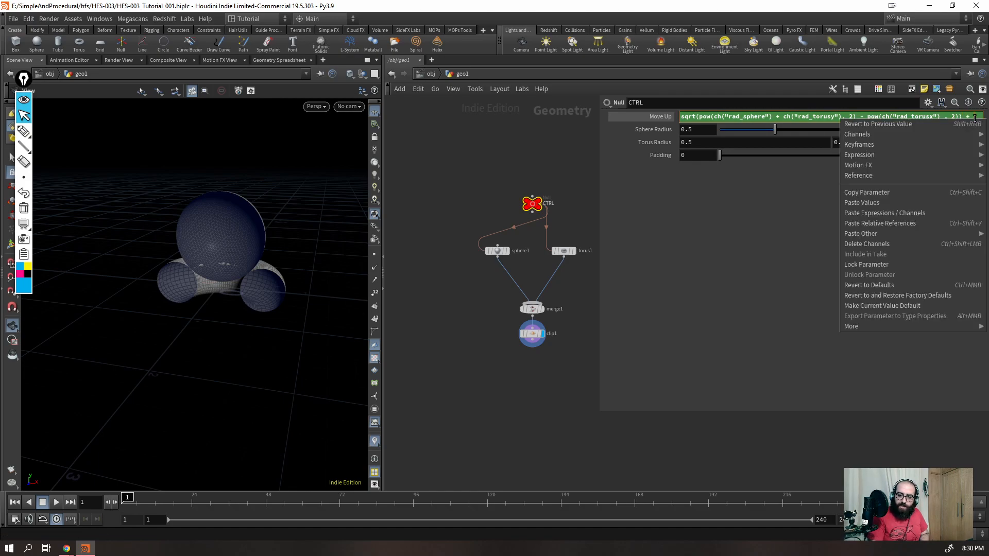
left_click(892, 223)
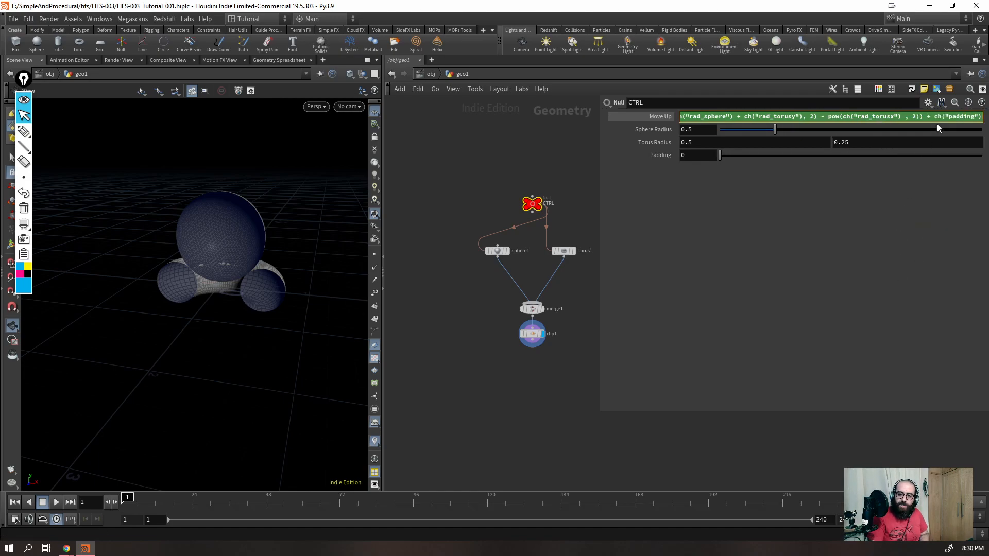
left_click(853, 287)
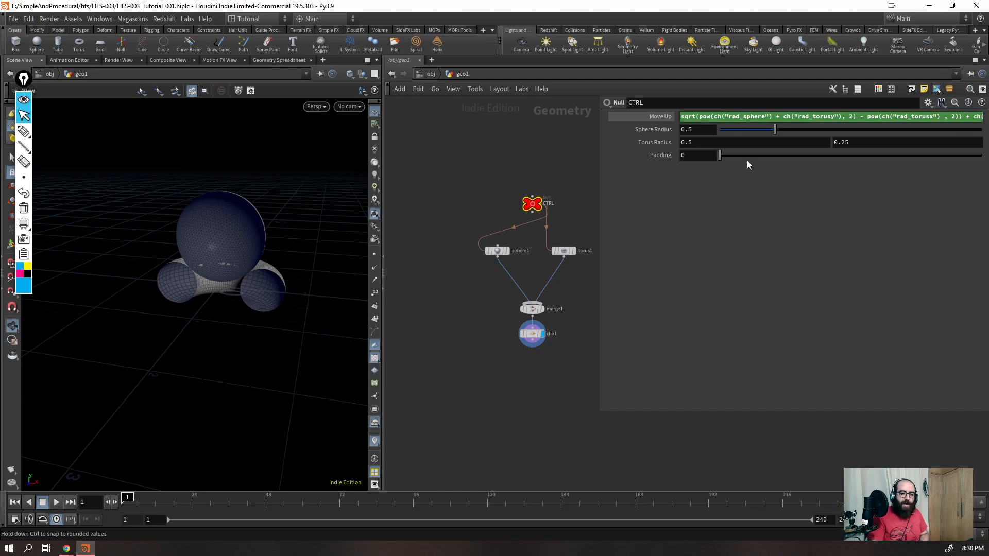
- Try Padding values of about 0.009 and 0.023 while inspecting the gap between sphere and torus
left_click_drag(718, 155, 742, 157)
scroll(64, 300, "up", 5)
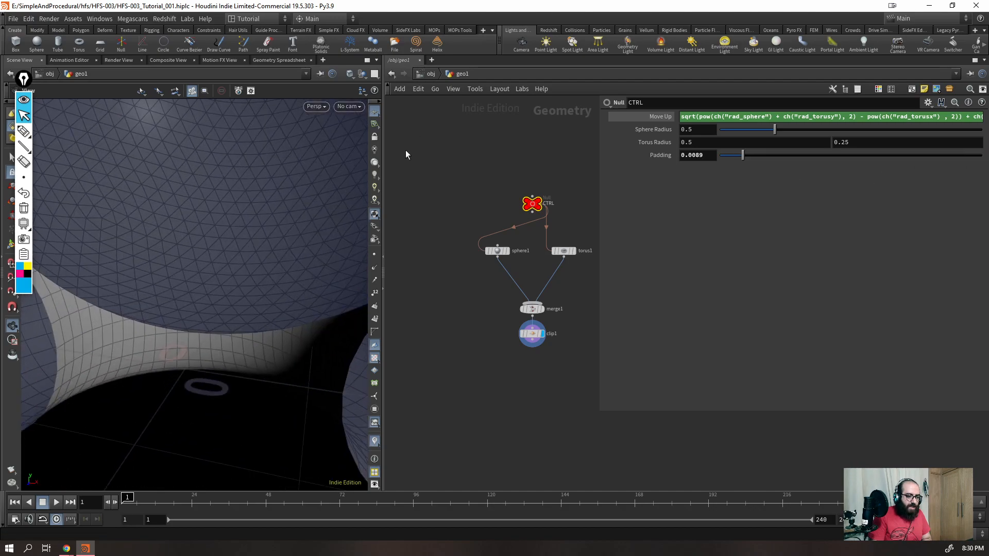
scroll(195, 265, "down", 4)
left_click_drag(742, 155, 777, 196)
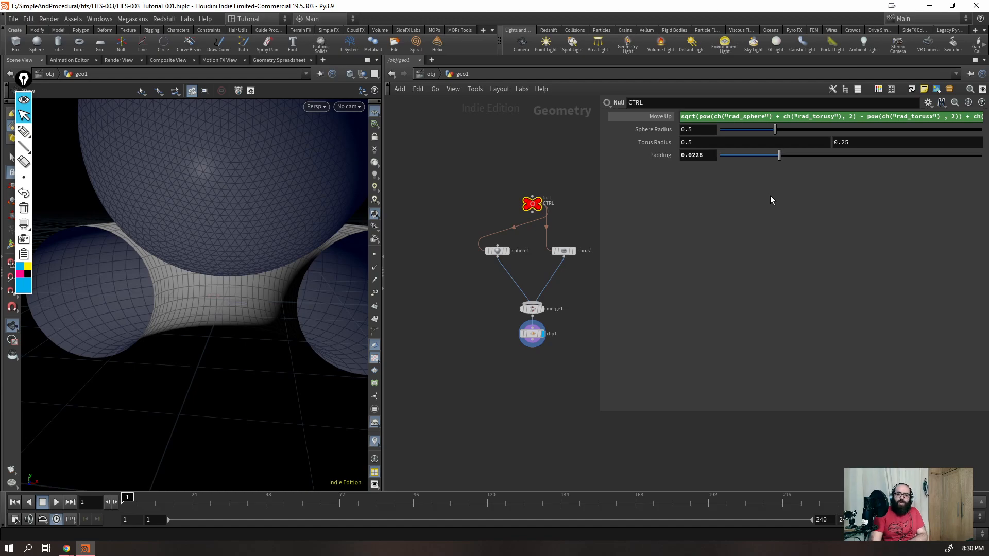
scroll(168, 340, "down", 5)
left_click_drag(168, 340, 222, 261)
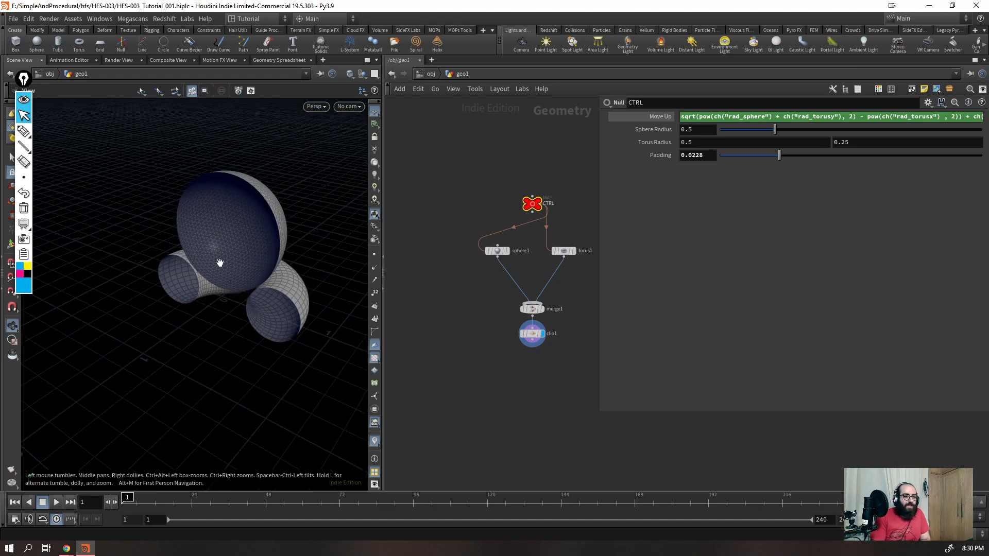
- Set CTRL's Padding to 0.02
scroll(212, 266, "up", 5)
left_click_drag(779, 155, 744, 162)
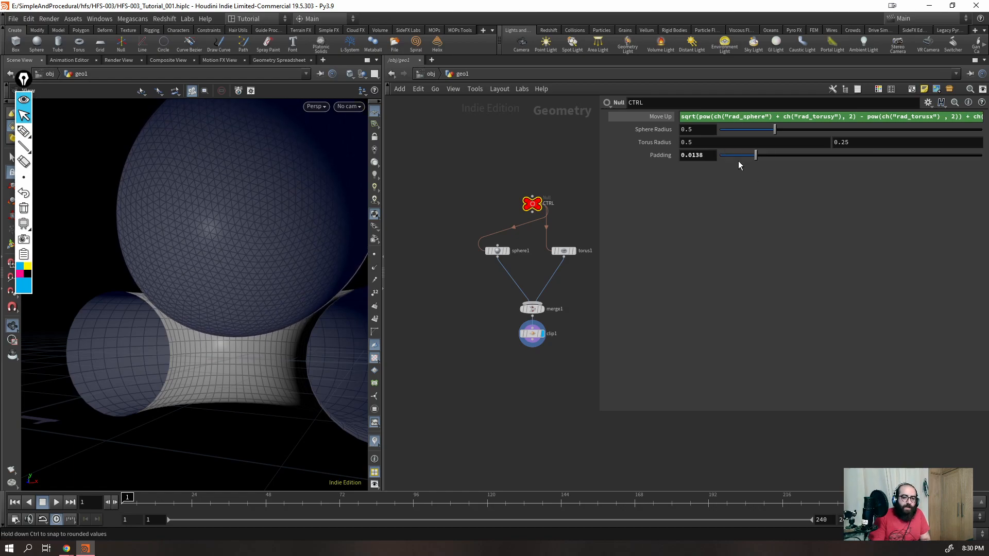
type("0.02")
key("Return")
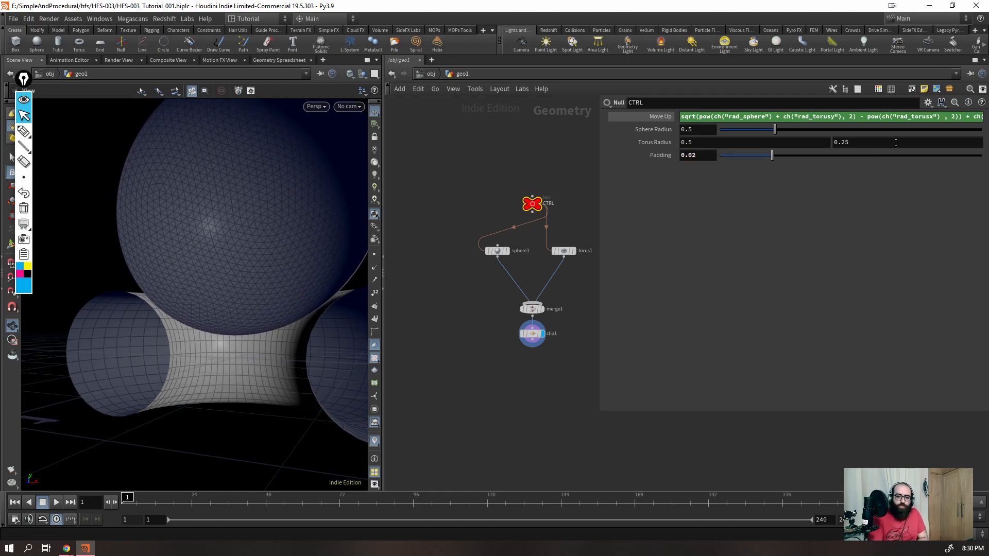
- Make 0.02 the default value of CTRL's Padding parameter and accept the parameter interface changes
left_click(927, 102)
left_click(819, 112)
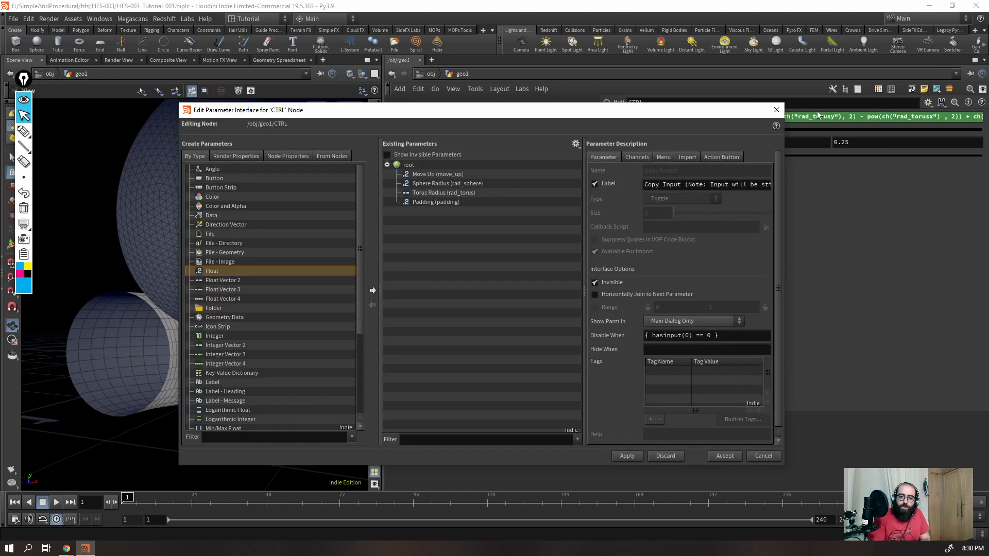
left_click(432, 202)
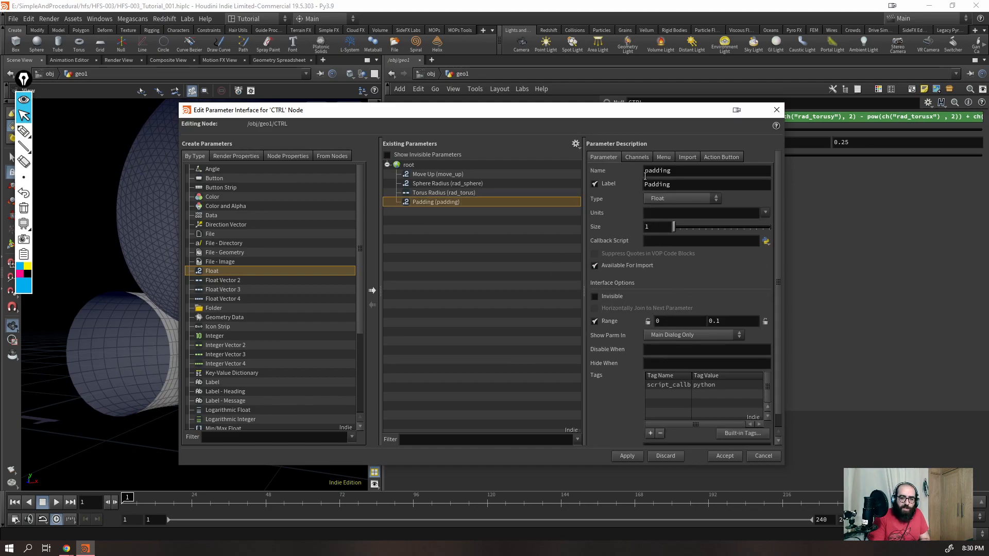
left_click(638, 158)
double_click(662, 205)
type("0.02")
key("Return")
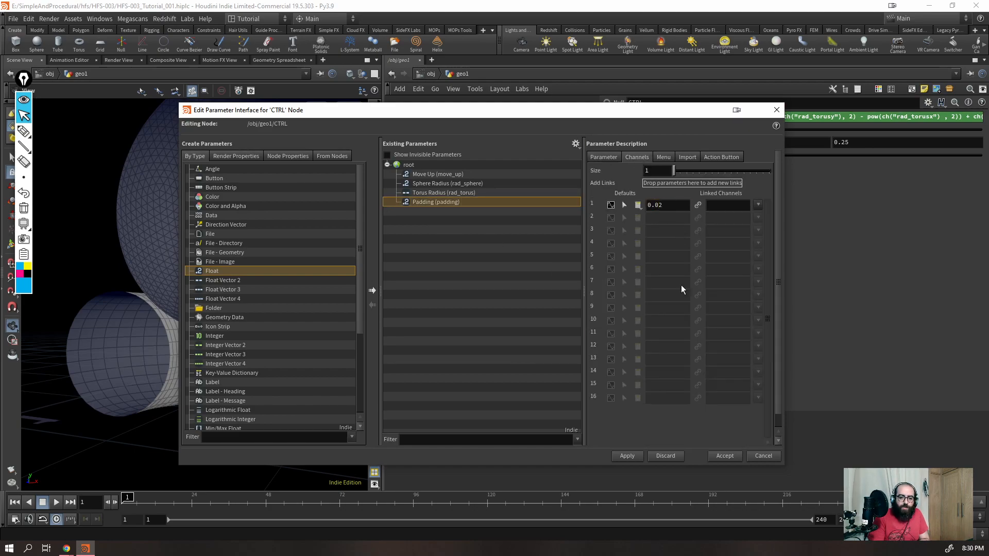
left_click(625, 457)
left_click(725, 456)
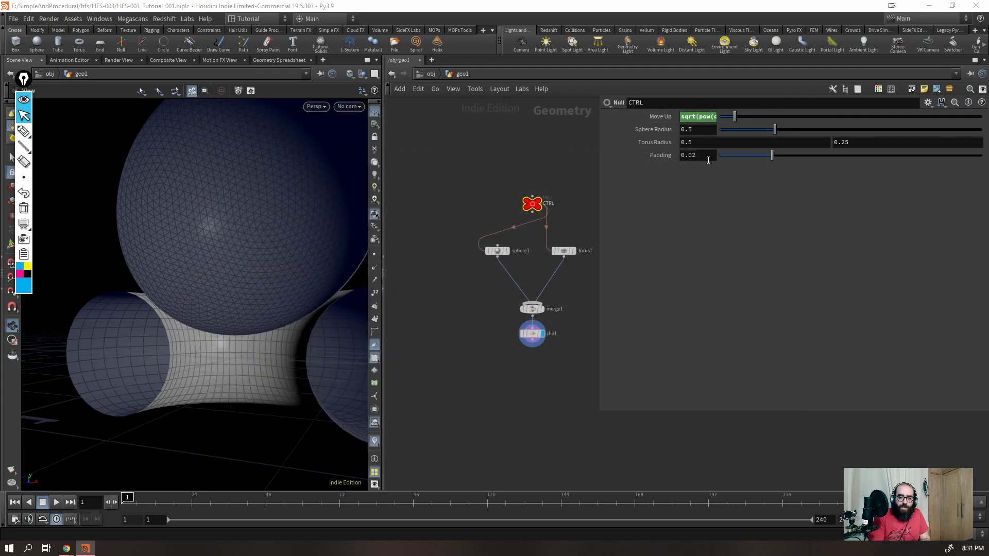
- Try a lower Padding value, undo the change, and inspect the clipped sphere and torus
left_click_drag(771, 155, 750, 163)
key("ctrl+z")
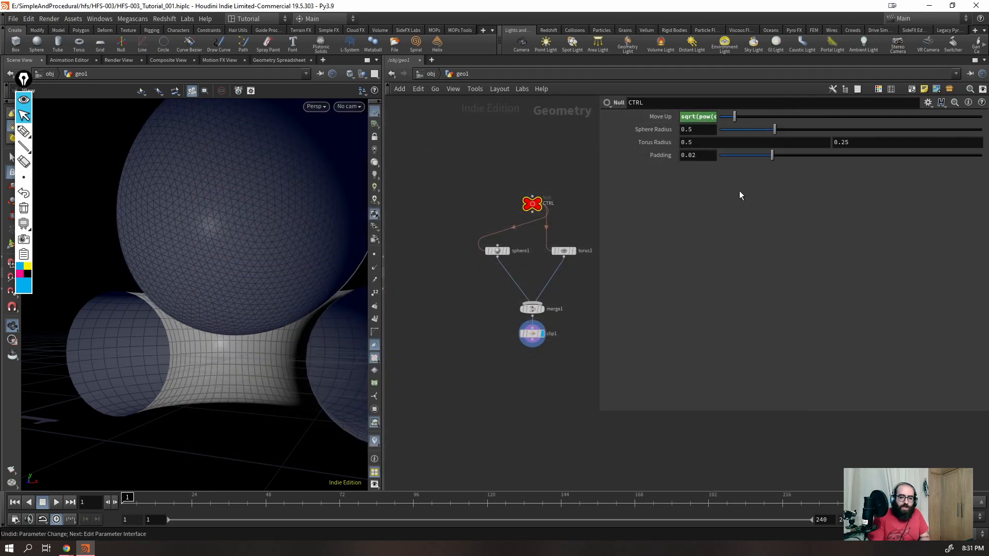
scroll(210, 312, "down", 3)
left_click_drag(210, 312, 220, 340)
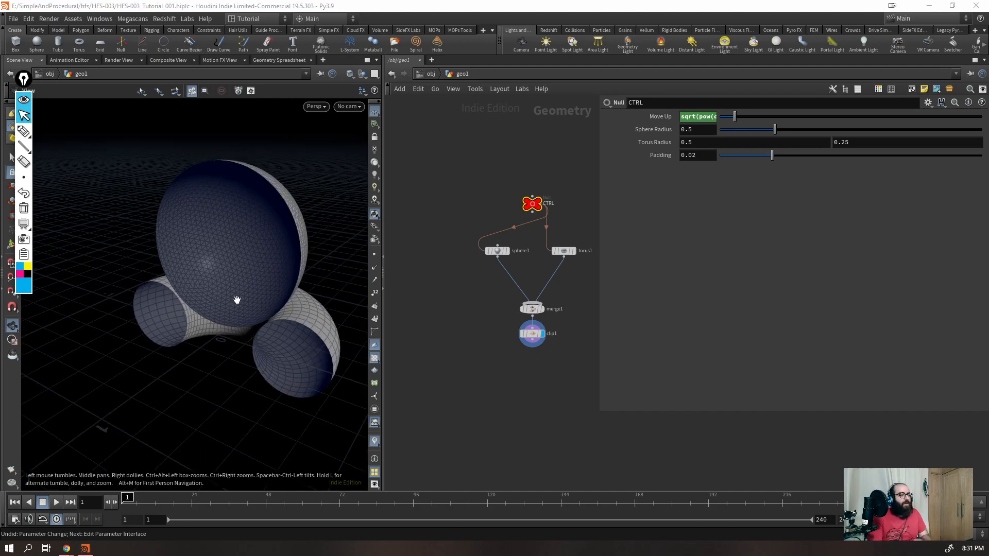
left_click_drag(221, 274, 205, 283)
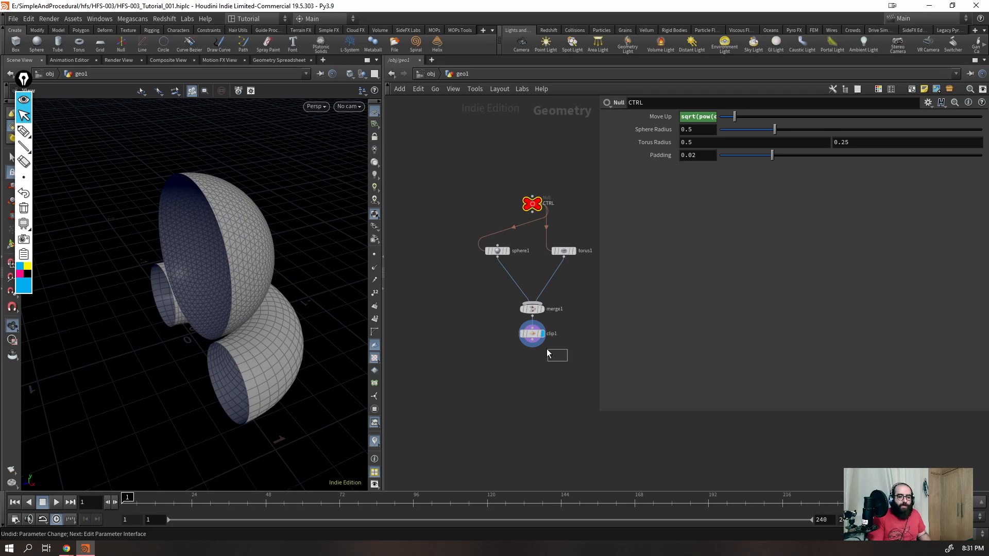
- Append a second Clip node after clip1
left_click_drag(554, 357, 500, 328)
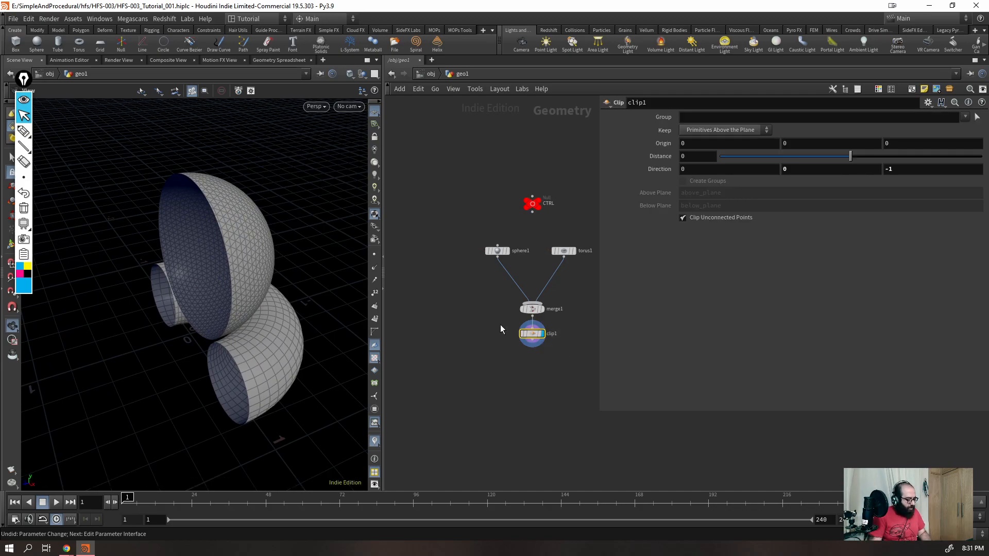
key("Tab")
type("cli")
key("Return")
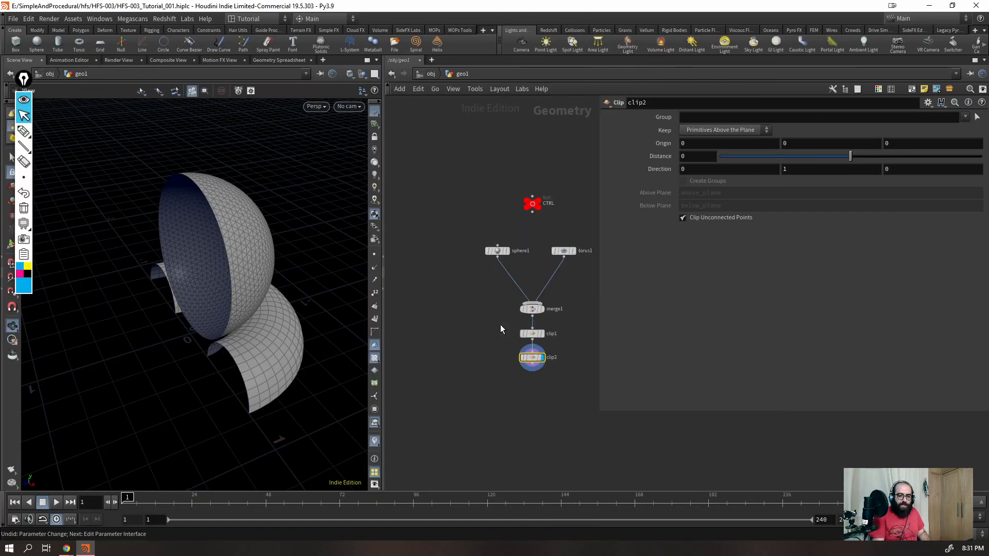
- Orient clip2's plane to direction 0, 0, 1, move its origin to about -0.347 in Z, and hide the wireframe
key("Return")
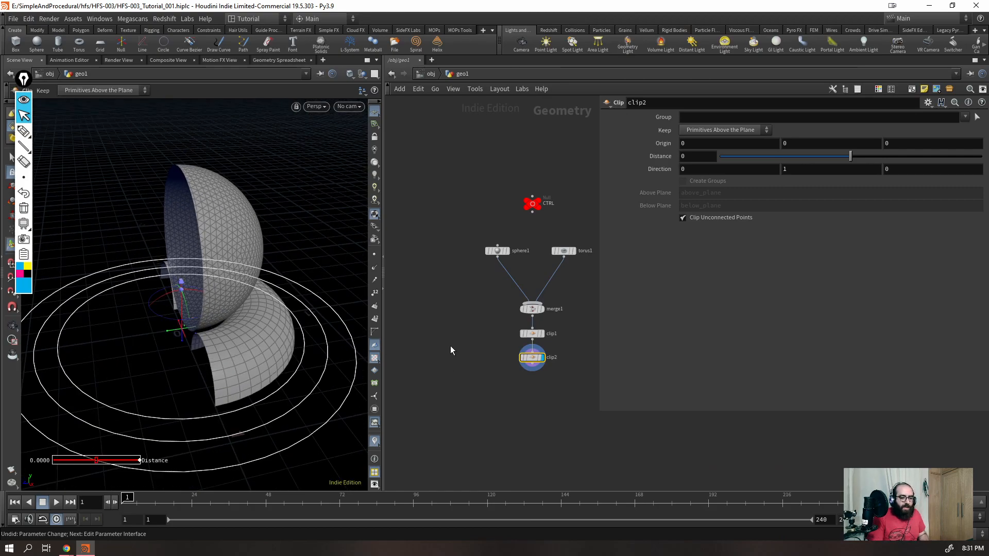
left_click_drag(196, 292, 103, 322)
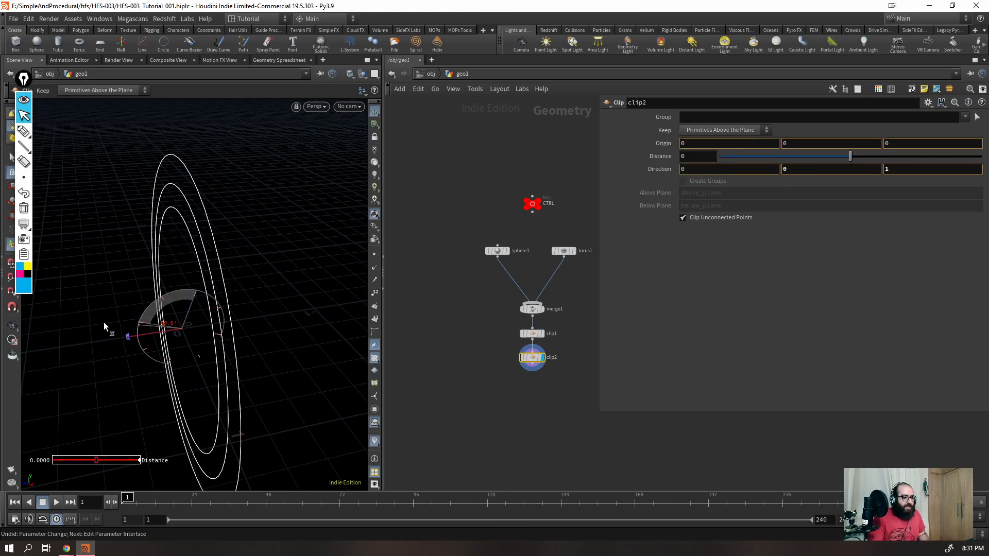
mouse_move(195, 329)
left_mouse_down()
mouse_move(267, 317)
mouse_move(243, 326)
mouse_move(205, 285)
mouse_move(146, 260)
mouse_move(268, 267)
mouse_move(199, 356)
mouse_move(269, 313)
left_mouse_up()
key("Escape")
key("shift+w")
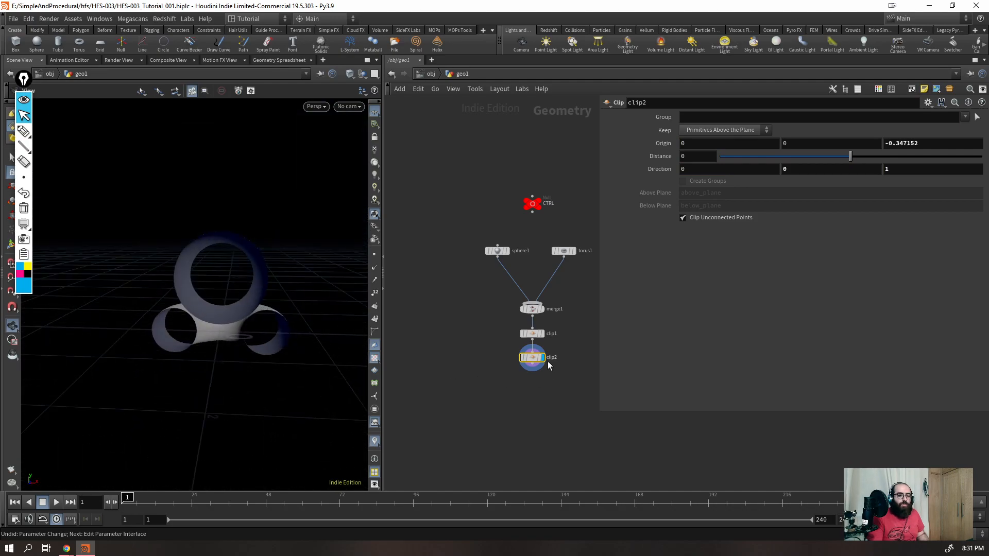
- Make more room for the node network and append a PolyExtrude node after clip2
left_click_drag(598, 328, 754, 328)
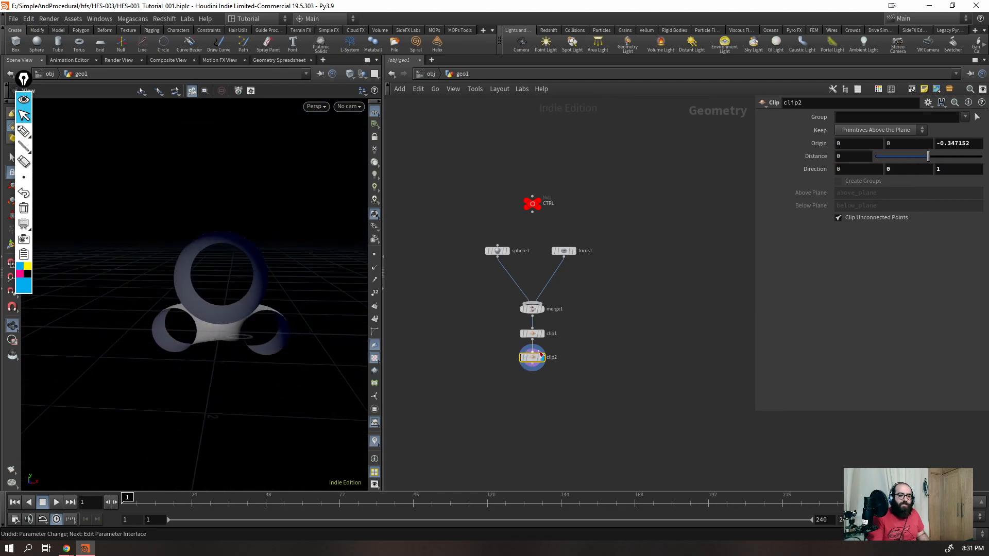
key("Tab")
type("poly")
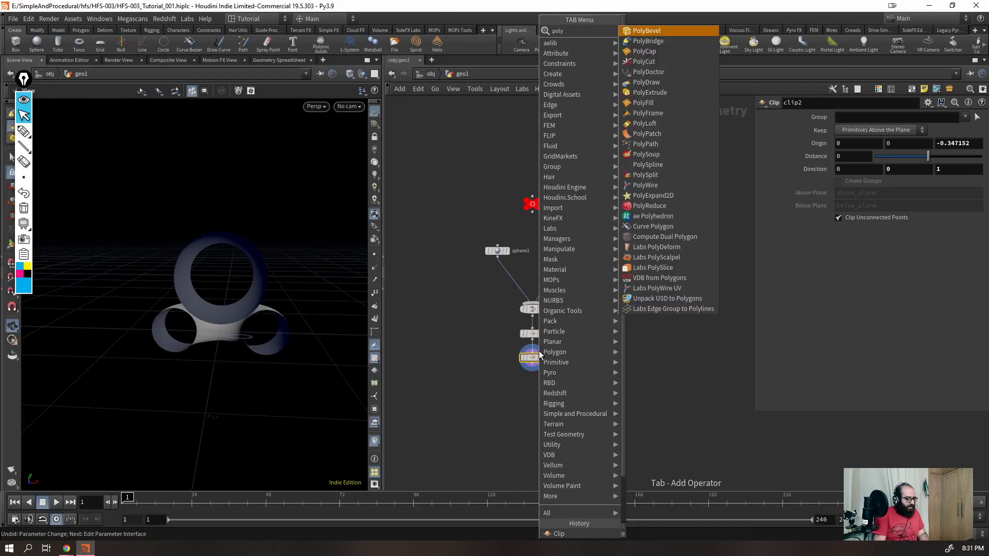
type("ext")
key("Return")
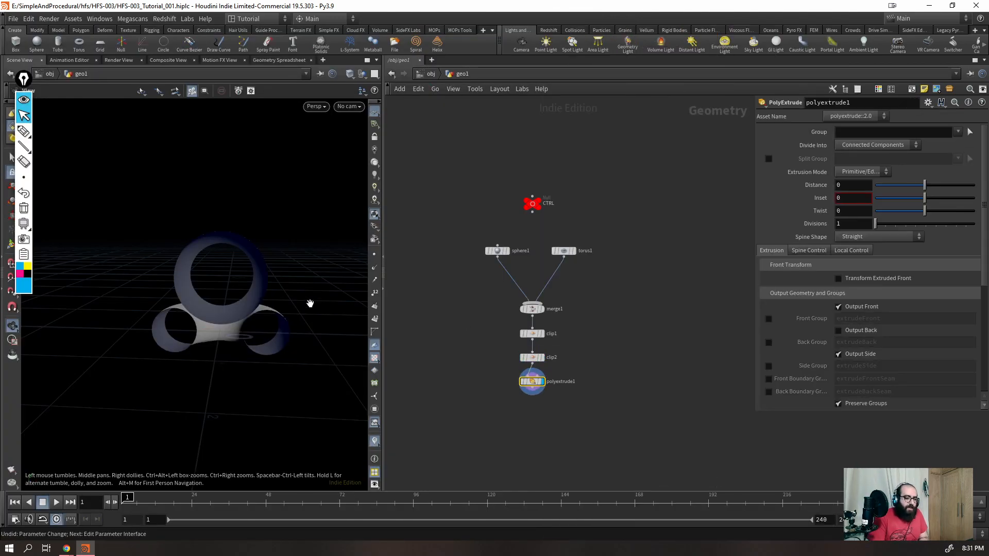
- Thicken the clipped surfaces with a PolyExtrude distance of about -0.062 and Output Back enabled
key("Return")
left_click_drag(232, 315, 238, 316)
right_click_drag(232, 319, 362, 237, "alt")
left_click_drag(265, 303, 227, 310, "alt")
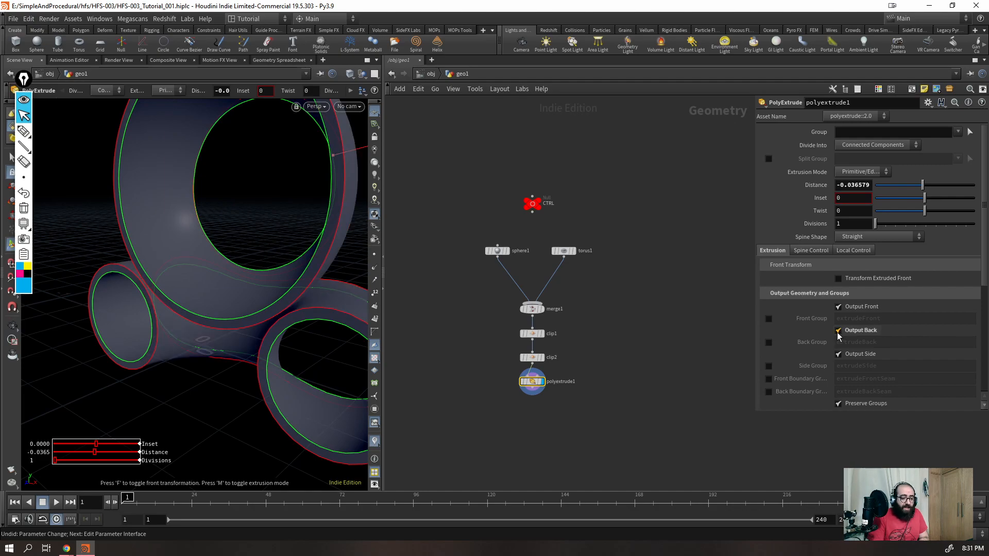
left_click_drag(194, 292, 255, 291, "alt")
mouse_move(255, 289)
middle_mouse_down()
mouse_move(240, 313)
mouse_move(269, 265)
mouse_move(264, 301)
middle_mouse_up()
left_click_drag(265, 304, 228, 302, "alt")
mouse_move(226, 298)
middle_mouse_down()
mouse_move(235, 289)
mouse_move(221, 317)
middle_mouse_up()
left_click_drag(221, 316, 221, 295, "alt")
middle_click_drag(227, 286, 220, 304)
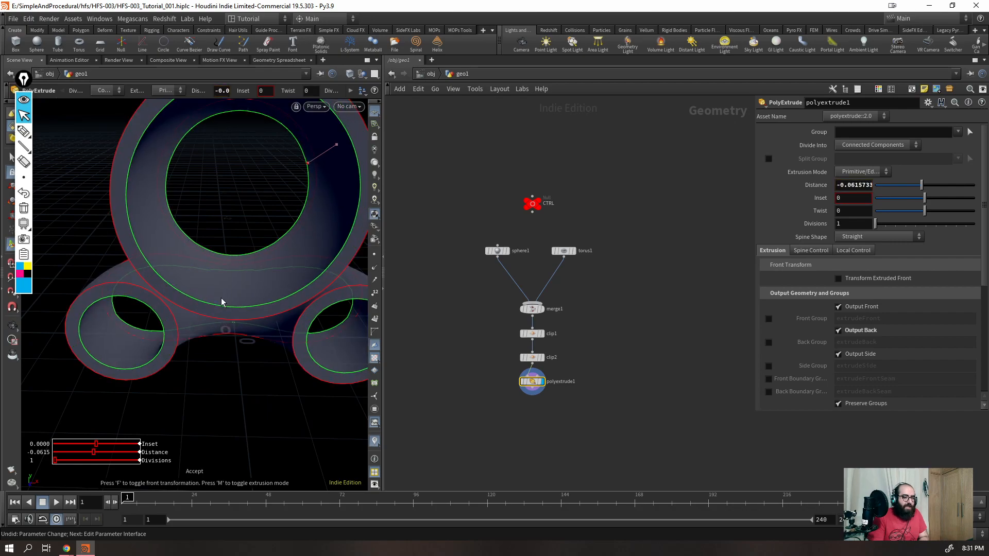
key("Escape")
- Append a Reverse node after polyextrude1 to flip the thickened geometry's faces
left_click_drag(221, 280, 203, 257, "alt")
left_click_drag(542, 426, 517, 373)
key("Tab")
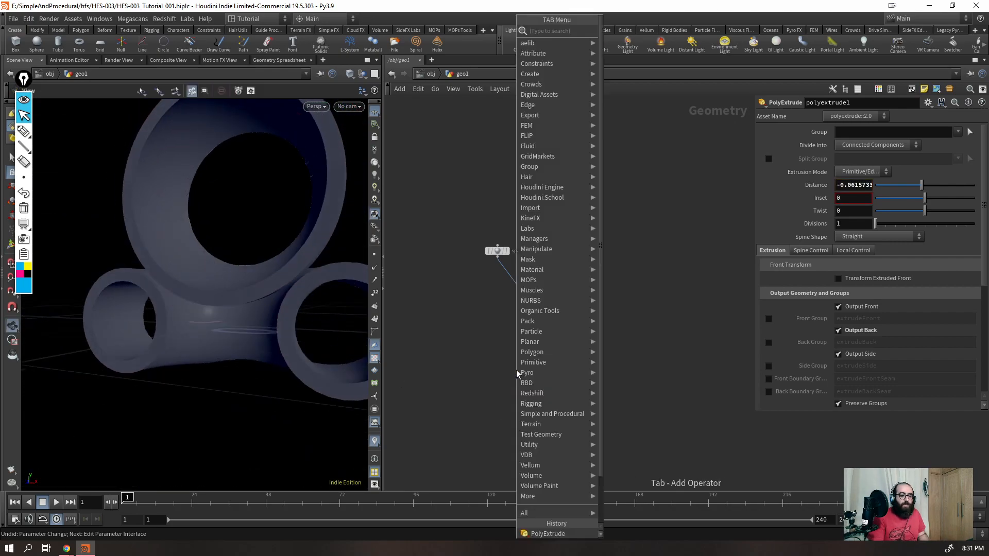
type("reverse")
key("Return")
left_click_drag(286, 282, 285, 292, "alt")
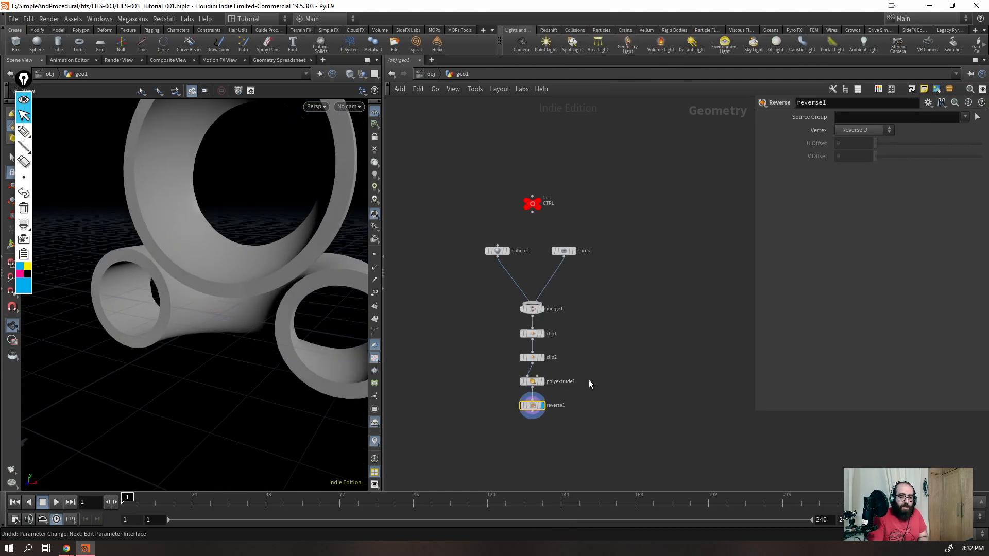
- Reduce polyextrude1's shell thickness by setting its Distance to about -0.035
left_click(520, 383)
key("Return")
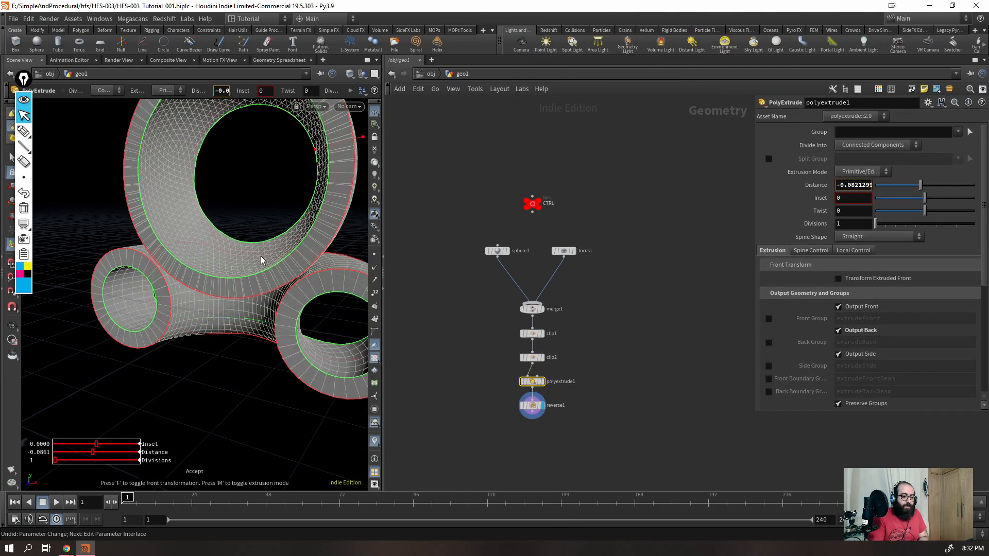
left_click_drag(281, 263, 273, 274)
key("Escape")
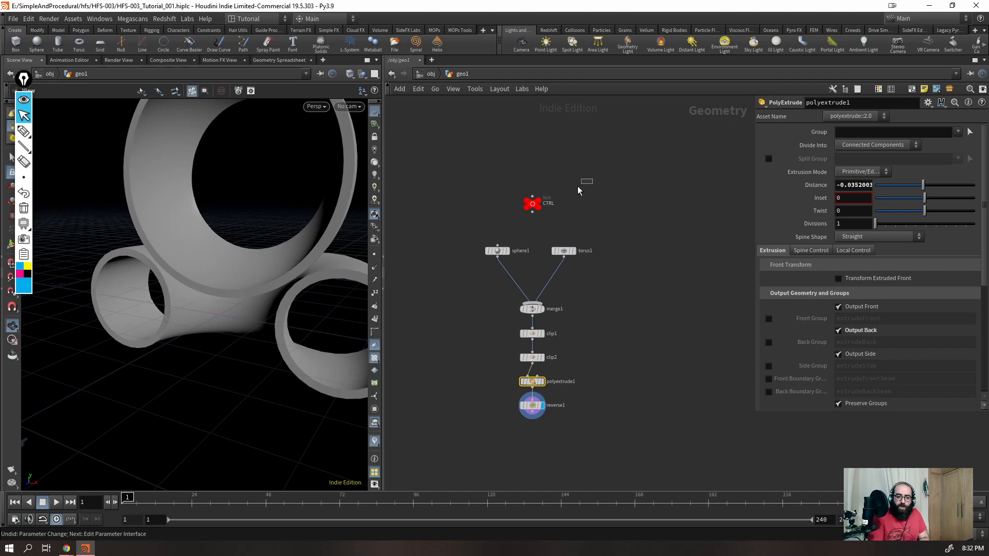
left_click(532, 204)
left_click_drag(610, 375, 512, 383)
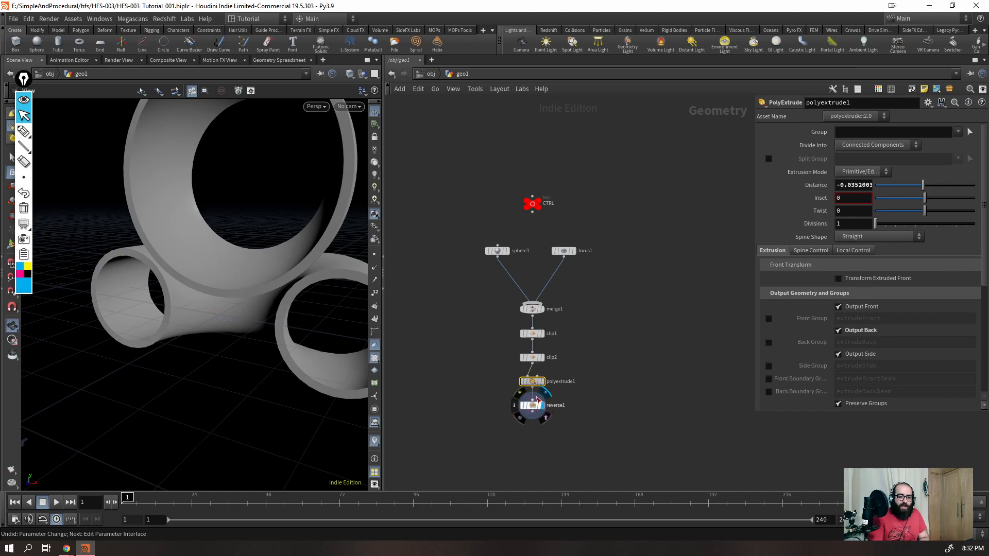
- Reorder the chain so reverse1 sits between clip2 and polyextrude1, and display polyextrude1's output
scroll(528, 403, "up", 5)
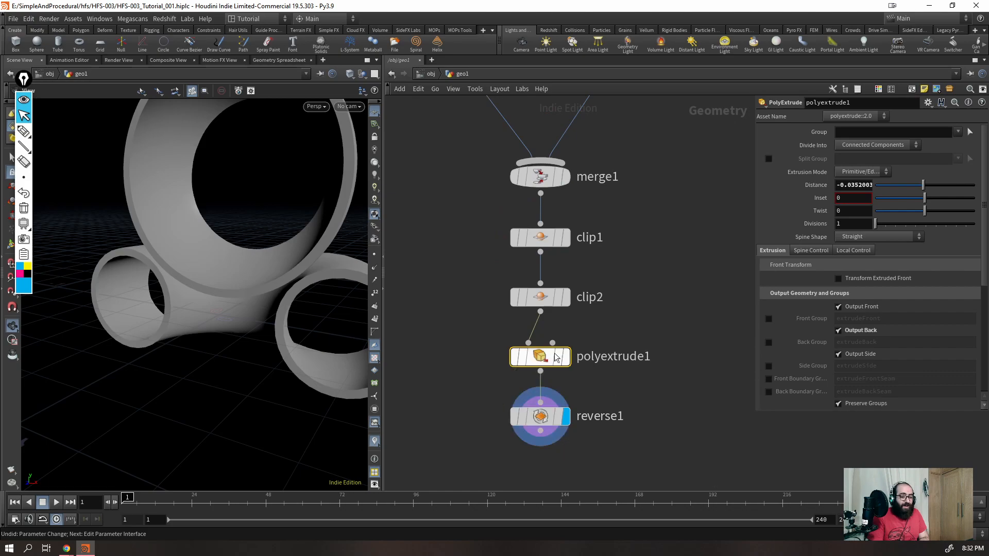
left_click(566, 297)
left_click(605, 294)
left_click_drag(567, 417, 573, 359)
left_click(573, 360)
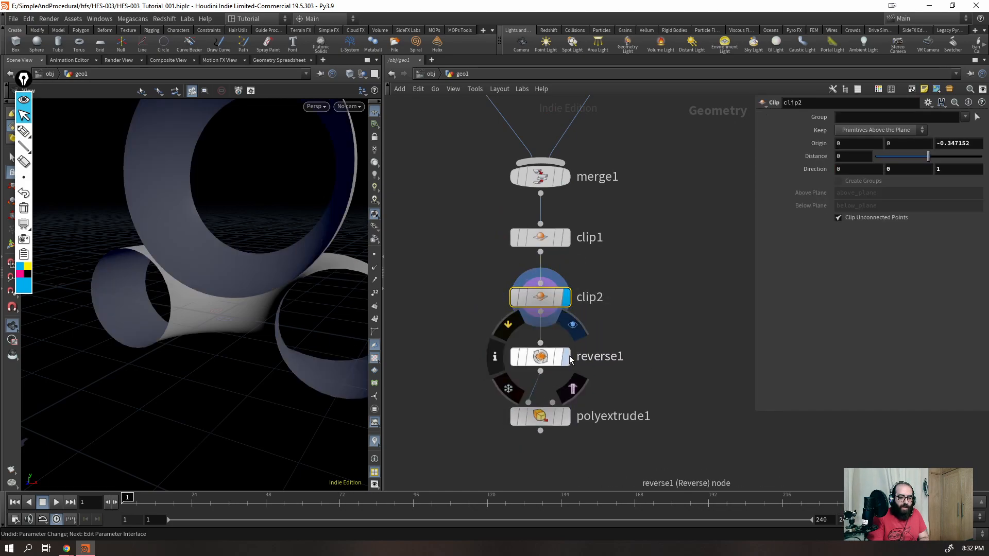
left_click_drag(604, 380, 546, 448)
left_click(566, 417)
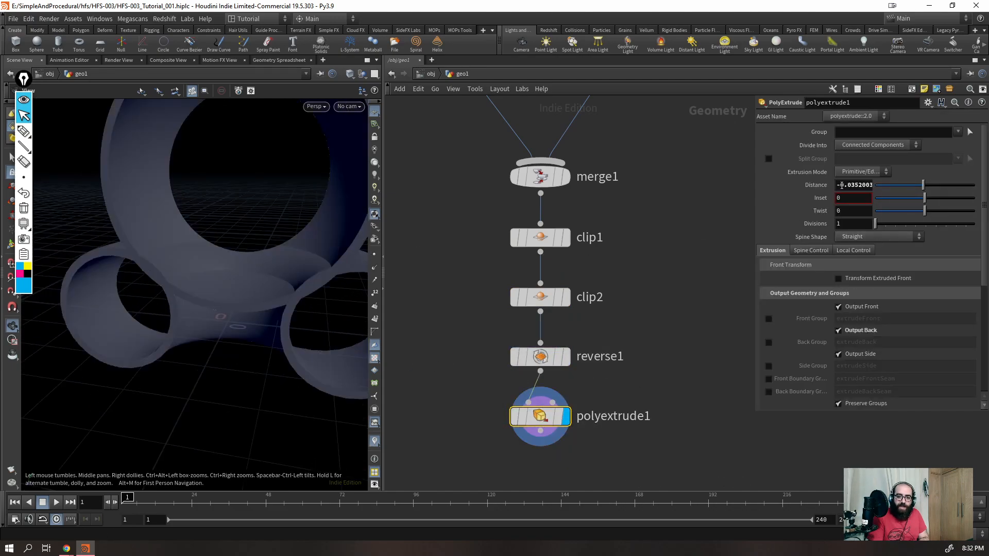
- Make polyextrude1's Distance positive at 0.0352003 and check the shells from a closer angle
left_click_drag(839, 186, 800, 200)
key("BackSpace")
key("Return")
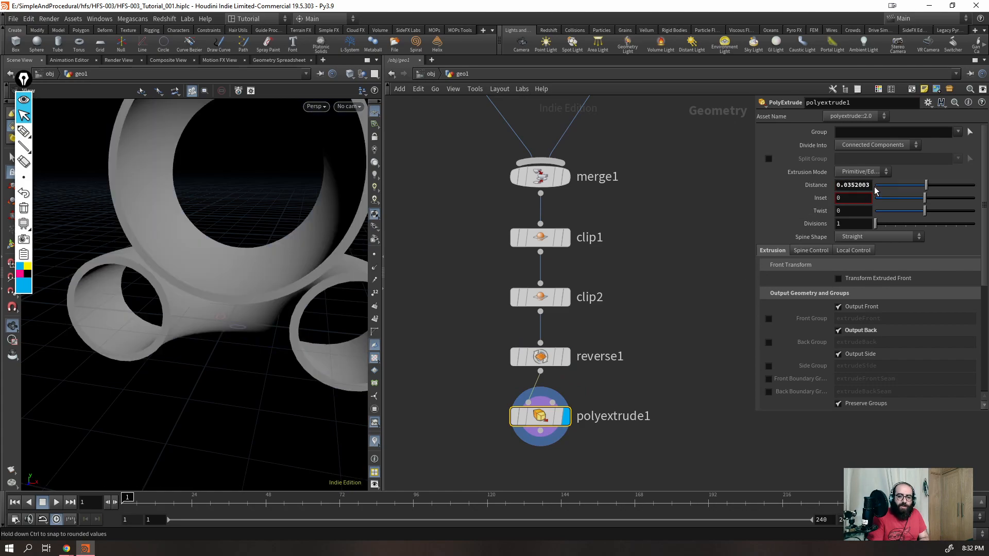
scroll(176, 281, "down", 5)
left_click_drag(219, 292, 192, 316)
scroll(192, 315, "up", 5)
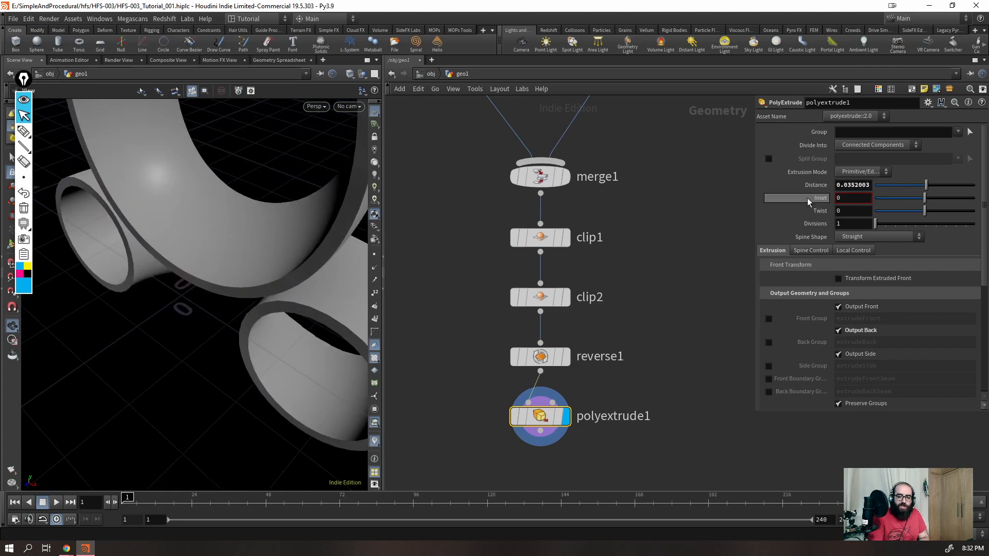
- Compare clip2's output and the extrusion with reverse1 bypassed, and re-enable reverse1
left_click(546, 356)
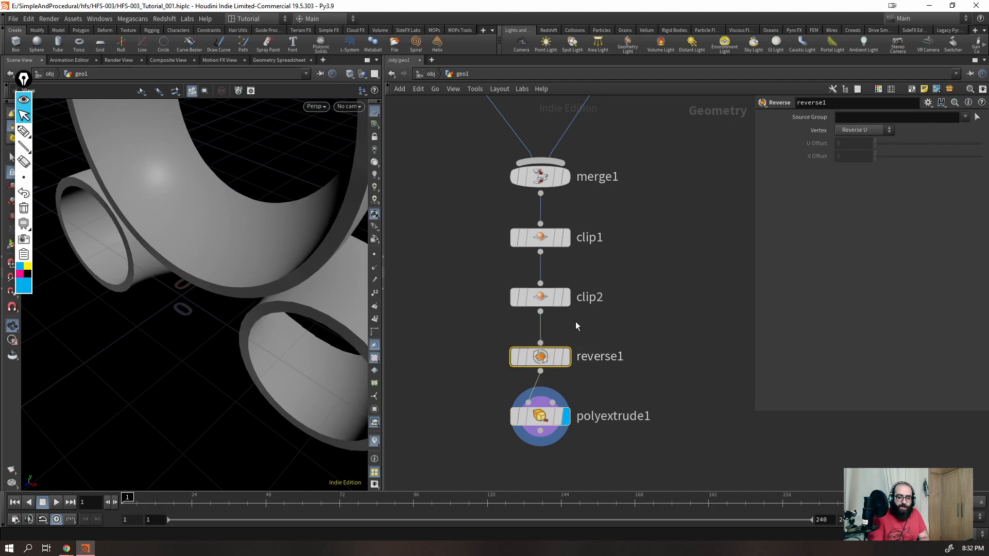
left_click(568, 299)
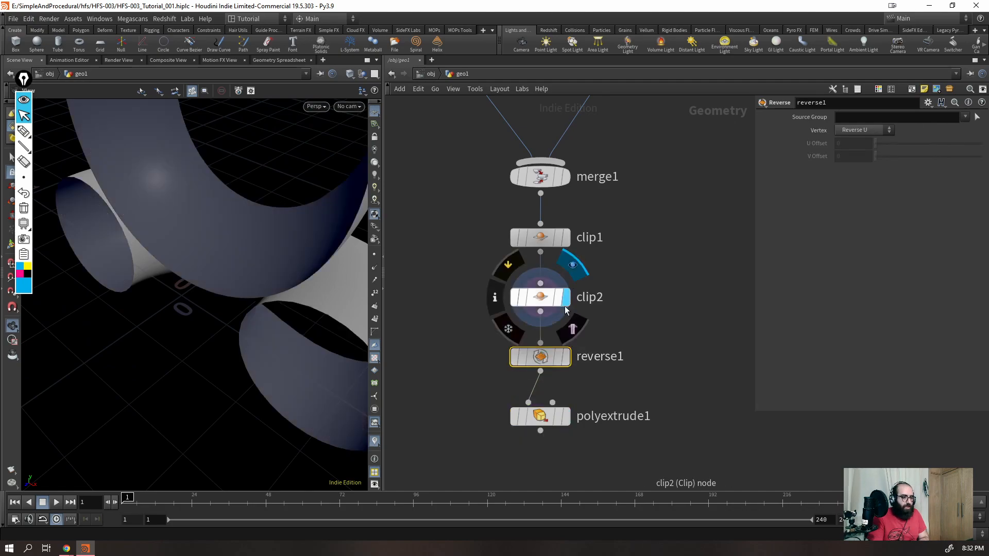
double_click(592, 297)
left_click(539, 297)
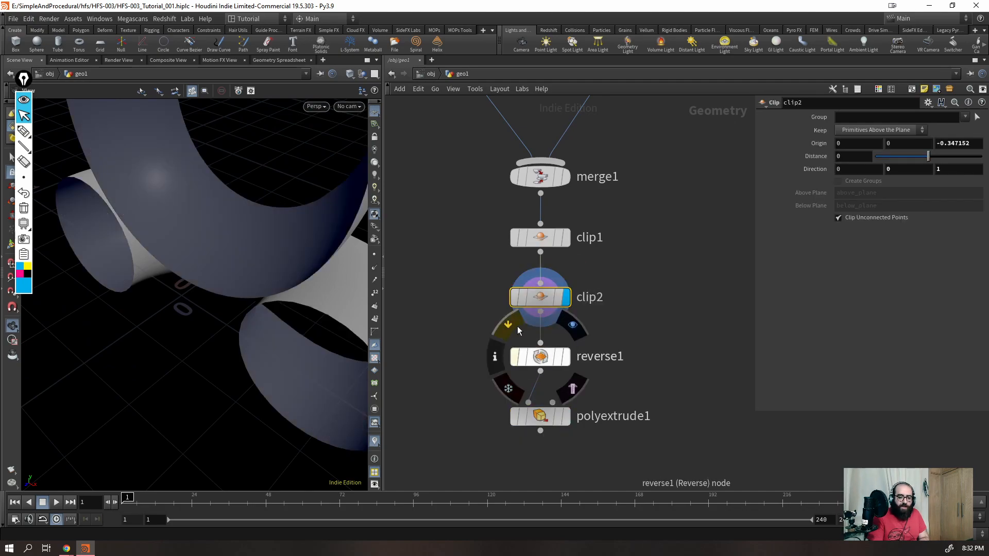
left_click(515, 356)
left_click(565, 416)
left_click(540, 416)
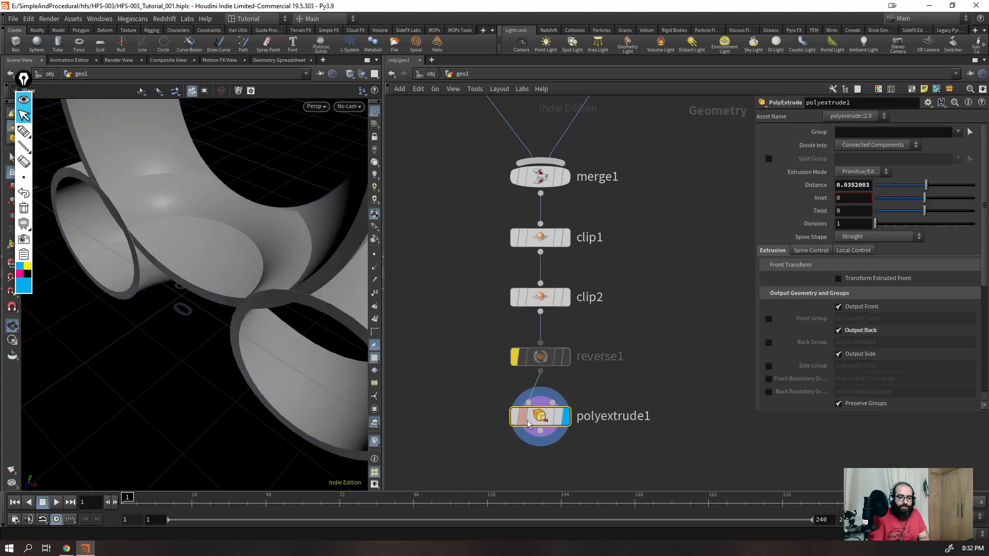
mouse_move(540, 356)
left_click(505, 334)
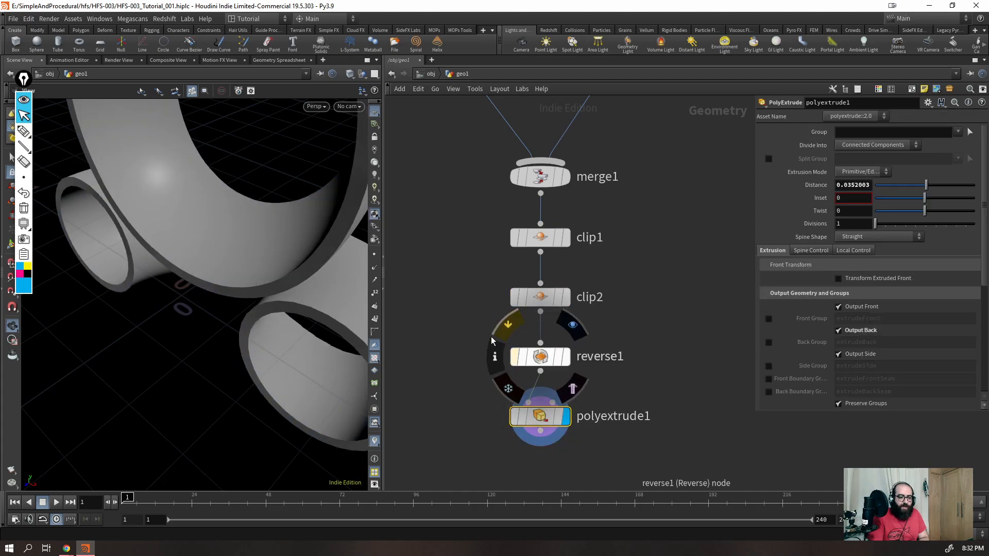
- Open the CTRL node's parameter interface for editing and add a Float parameter after Padding
left_click_drag(191, 327, 228, 293)
right_click_drag(228, 292, 141, 366)
left_click_drag(141, 366, 201, 279)
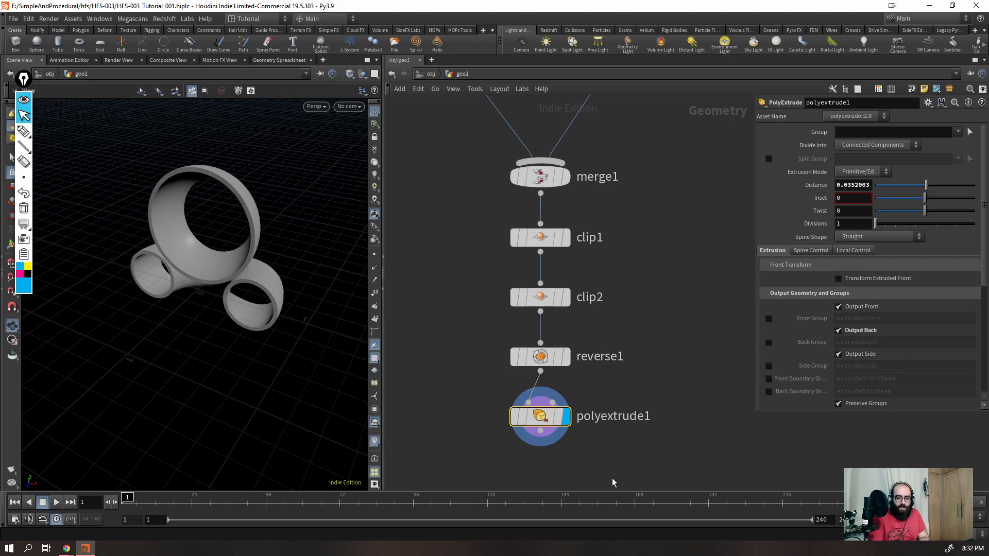
scroll(633, 250, "down", 5)
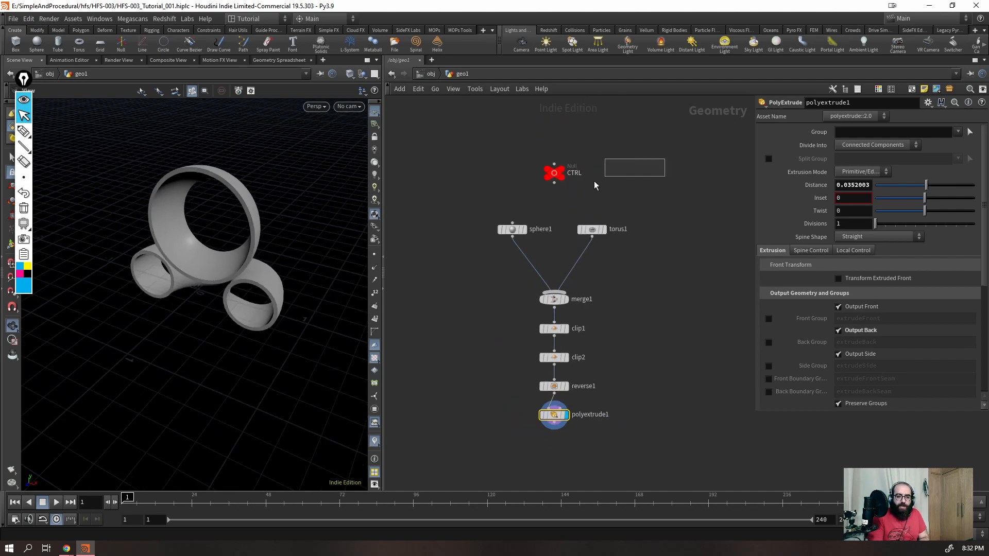
left_click(553, 172)
left_click(927, 106)
left_click(894, 114)
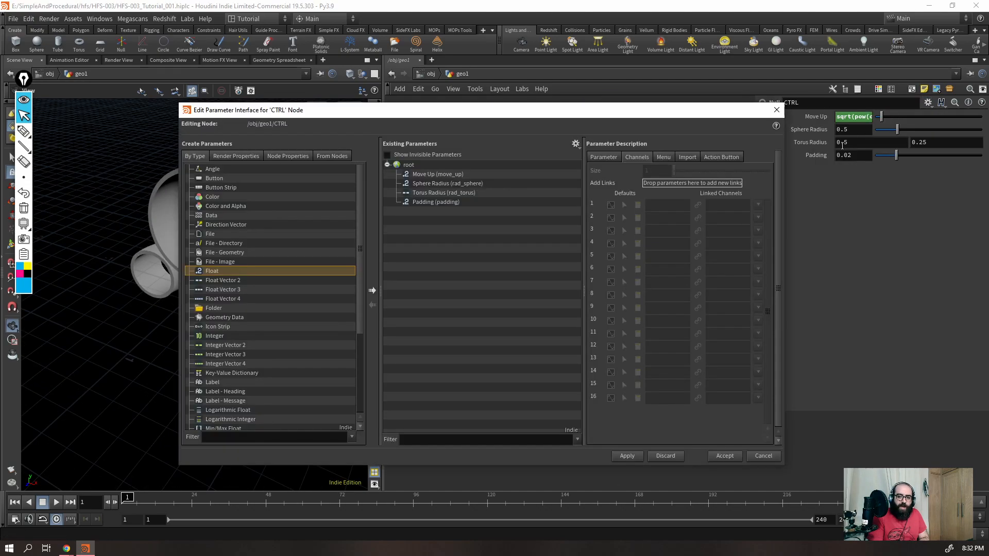
left_click(372, 290)
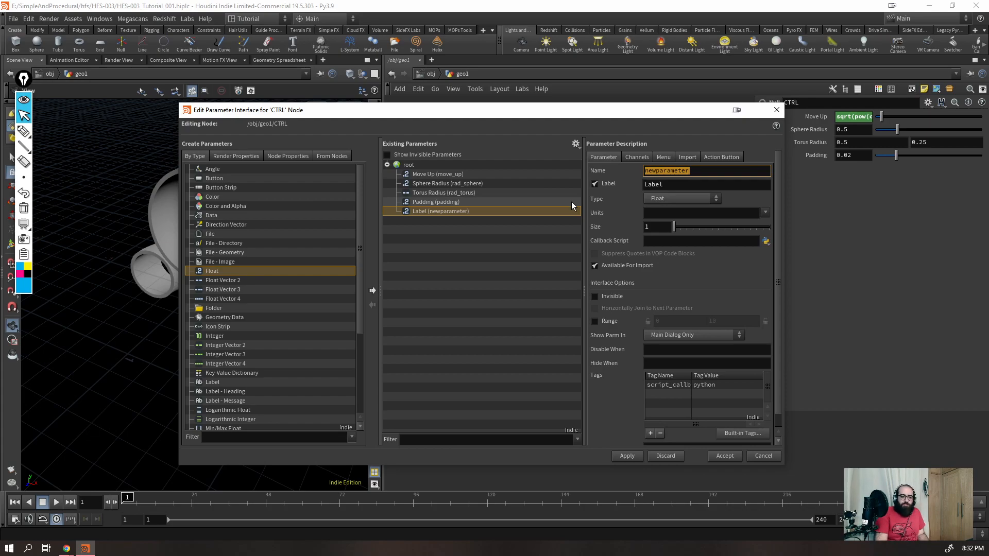
- Name the new CTRL parameter extrude, label it Extrude, and accept the interface changes
type("extrude")
key("Tab")
type("Extrude")
key("Return")
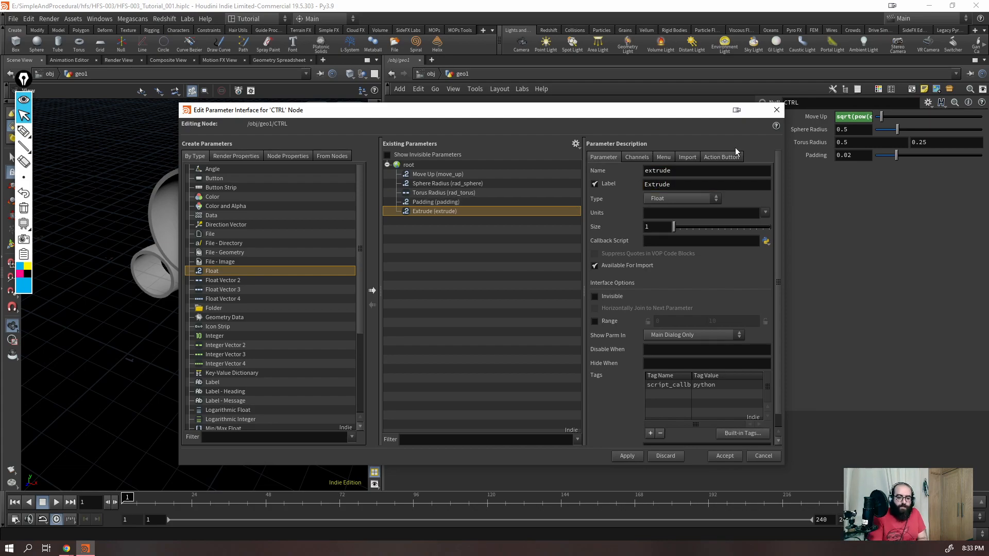
left_click(624, 457)
left_click(727, 457)
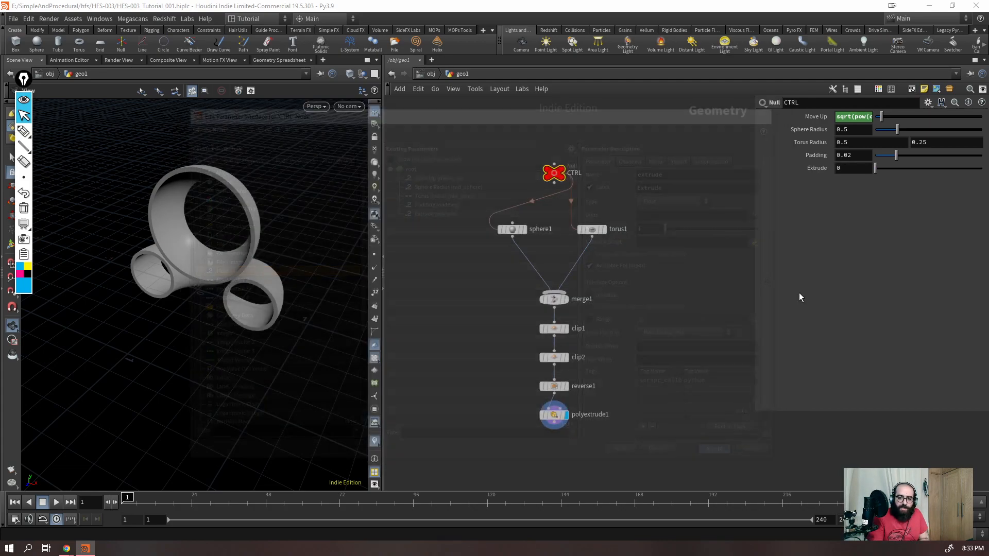
- Link polyextrude1's Distance to CTRL's Extrude parameter with a relative reference
right_click(840, 168)
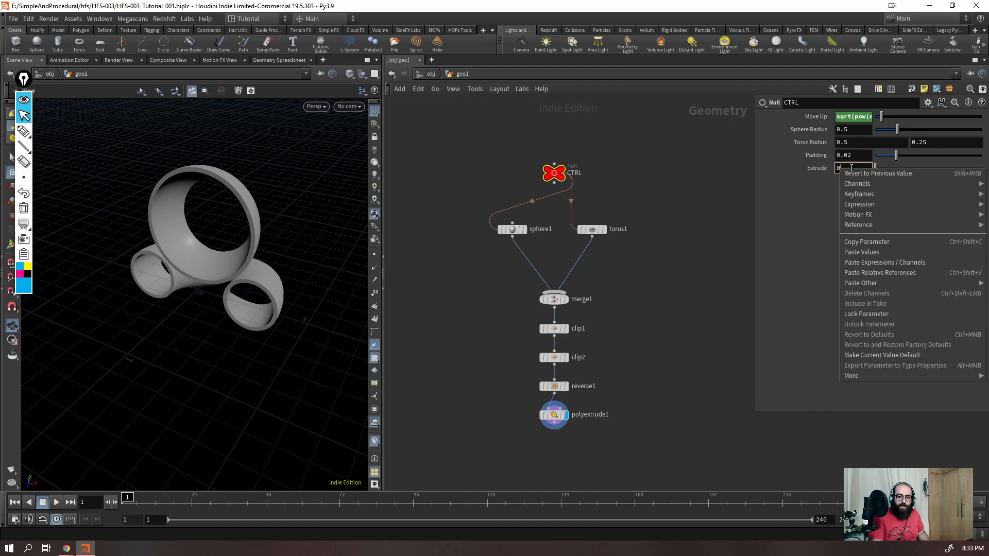
left_click(851, 252)
left_click_drag(670, 406, 500, 446)
right_click(802, 190)
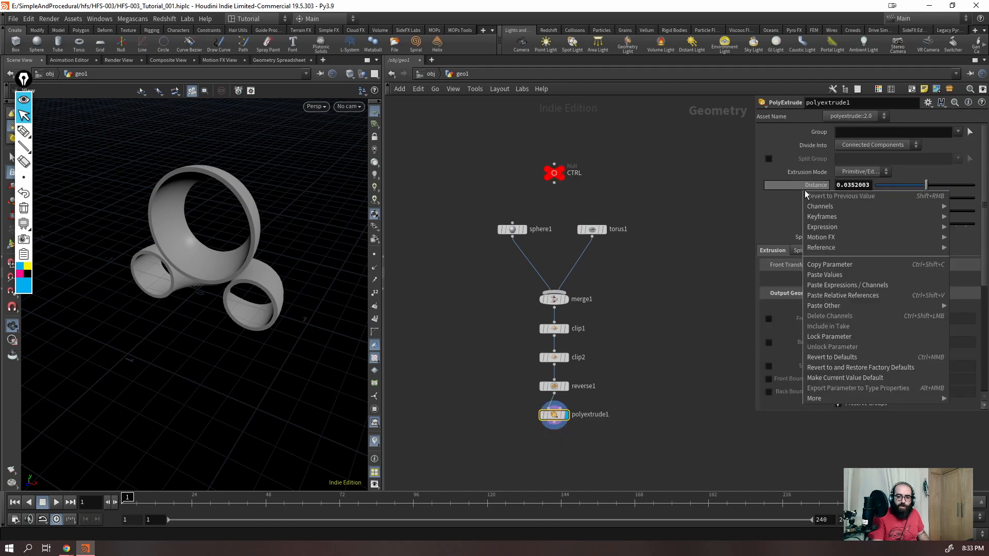
left_click(840, 296)
- Give CTRL's Extrude parameter a range maximum of 0.1 and a default of 0.1, and apply
left_click(554, 172)
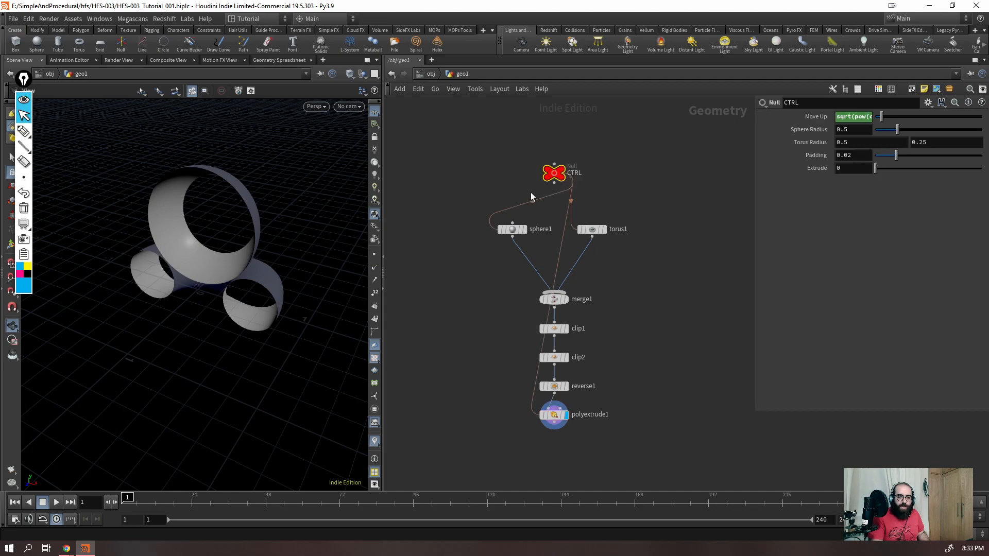
left_click_drag(892, 168, 985, 164)
left_click(927, 102)
left_click(912, 113)
left_click(409, 213)
type("0.1")
left_click_drag(700, 330, 593, 342)
key("Return")
type("0.01")
key("Return")
left_click(635, 157)
left_click(668, 206)
key("Return")
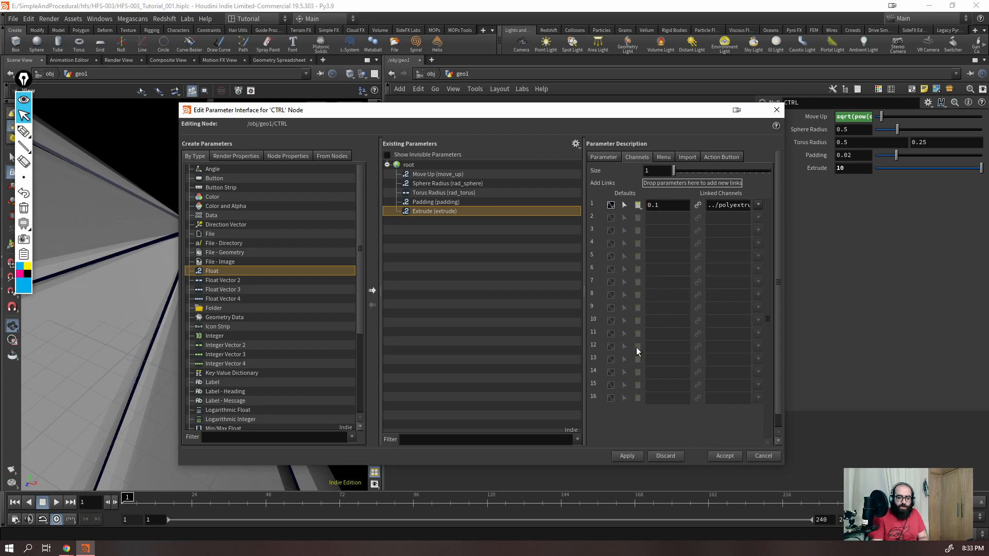
left_click(626, 456)
- Set CTRL's Extrude value and its default to 0.05, and accept the parameter interface
left_click_drag(540, 124, 612, 414)
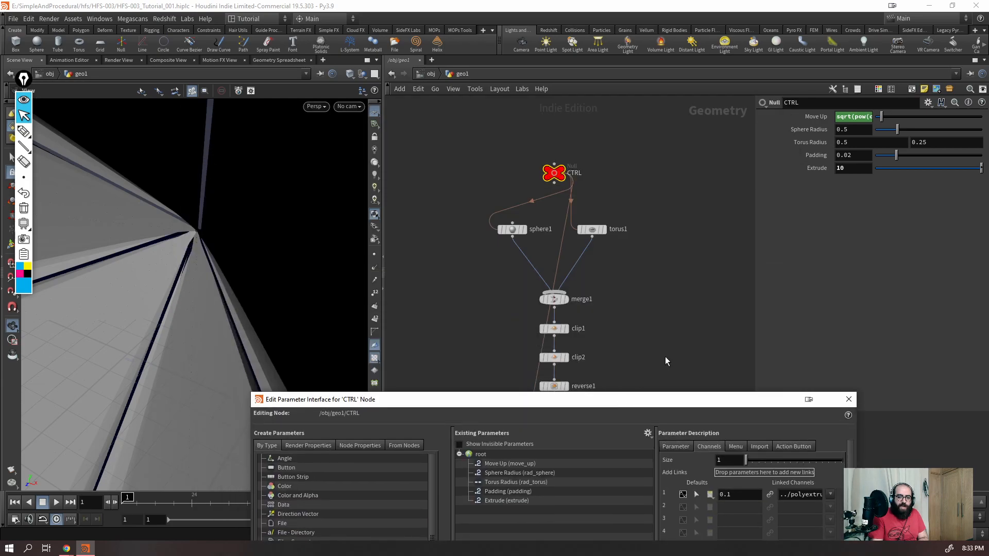
left_click(695, 493)
left_click_drag(988, 174, 758, 192)
type("0.05")
key("Return")
left_click_drag(688, 399, 608, 156)
double_click(654, 253)
type("0.05")
key("Return")
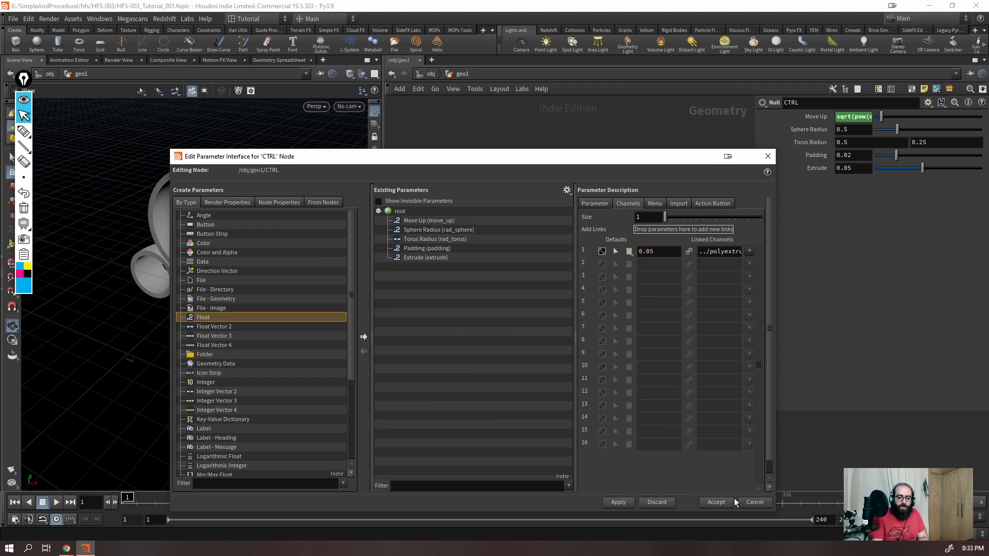
left_click(731, 502)
- Turn on the wireframe overlay for the shaded shells in the viewport
left_click_drag(309, 222, 296, 248)
right_click_drag(211, 297, 329, 205)
mouse_move(329, 205)
left_mouse_down()
mouse_move(209, 256)
mouse_move(221, 221)
left_mouse_up()
key("shift+w")
right_click_drag(220, 222, 148, 389)
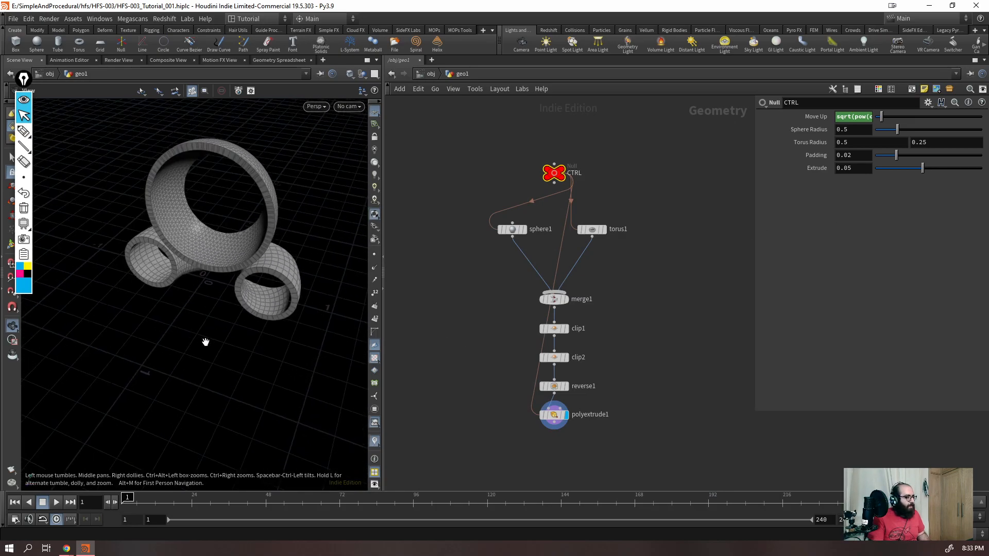
- Examine the thickened shells' walls and mesh from the front and from above
scroll(603, 325, "down", 3)
scroll(595, 364, "up", 4)
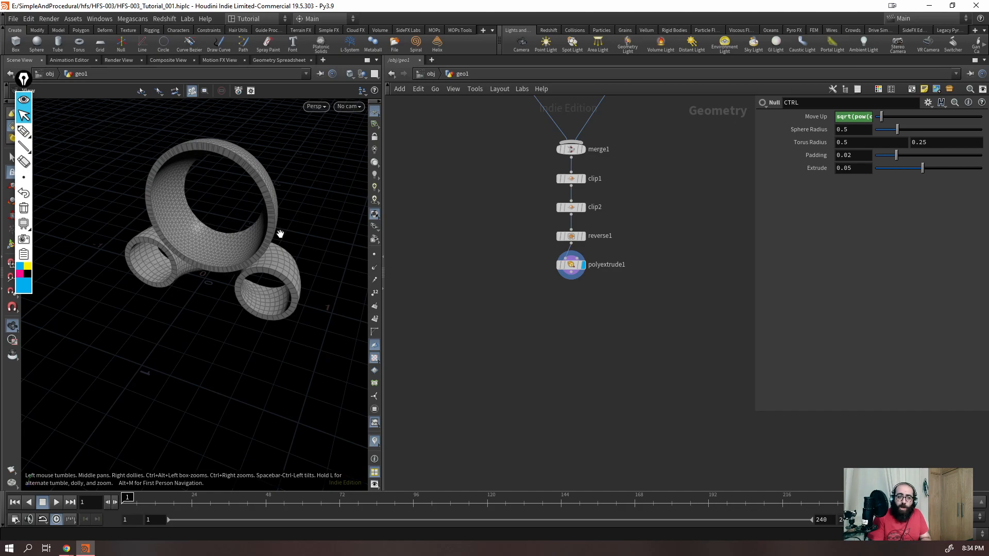
left_click_drag(215, 243, 235, 234)
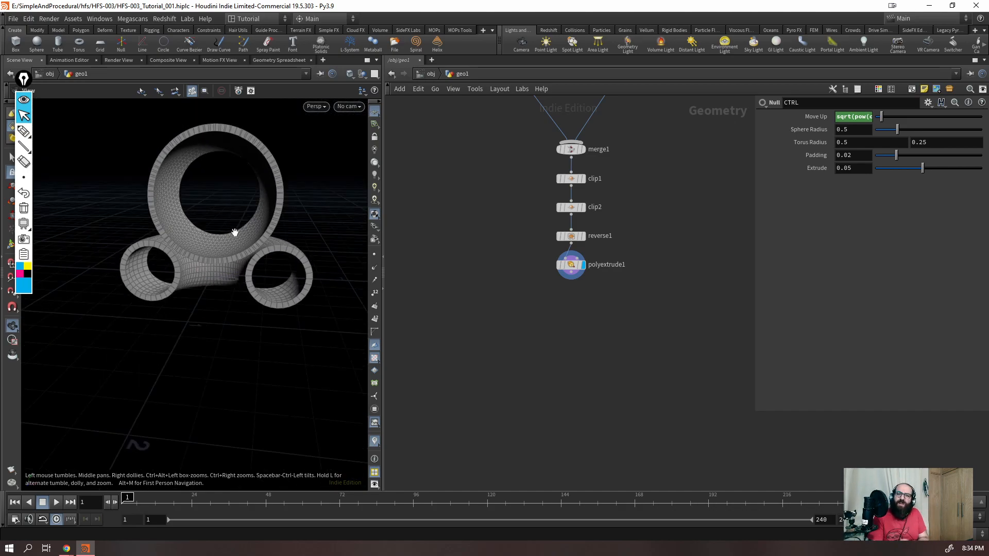
right_click_drag(235, 234, 214, 269)
left_click_drag(214, 269, 232, 190)
right_click_drag(232, 190, 230, 278)
left_click_drag(230, 278, 225, 277)
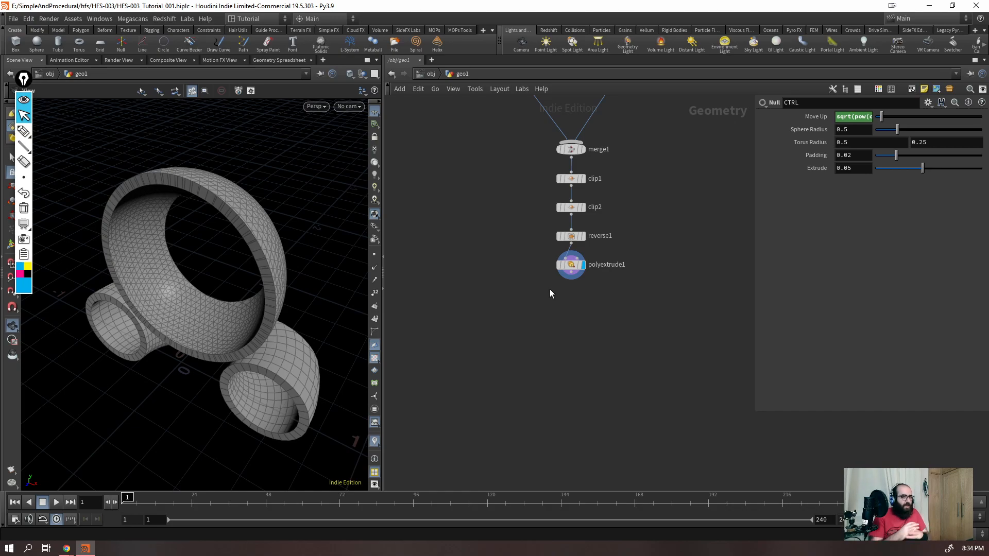
- Switch to Chrome, browse the uploaded videos on the open Houdini instructor's YouTube channel, and return to Houdini
left_click(65, 548)
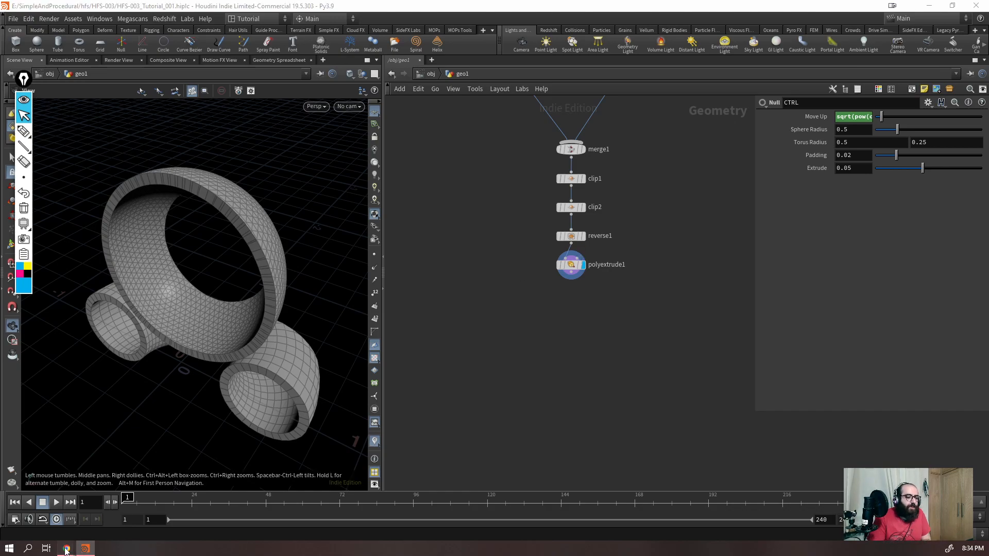
left_click(22, 516)
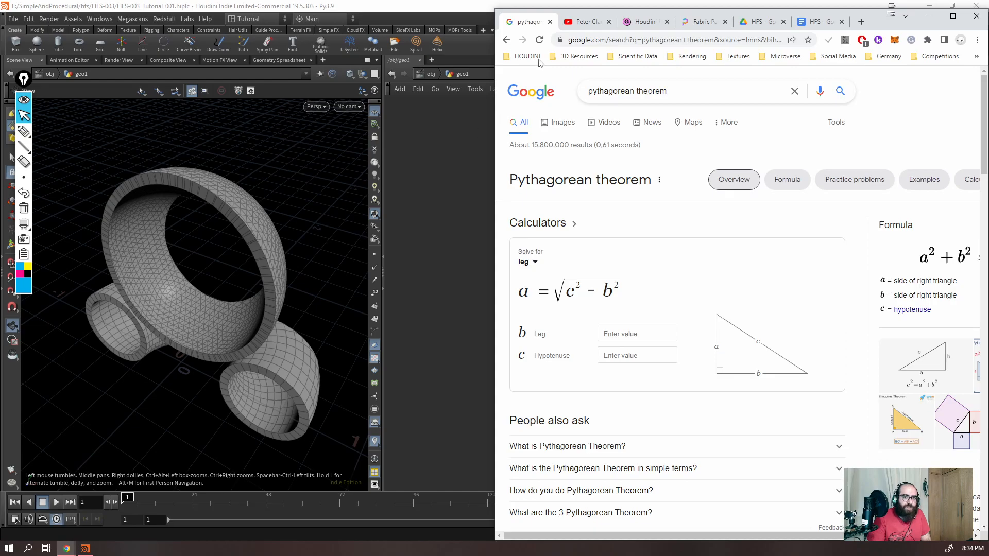
left_click(952, 16)
left_click(170, 9)
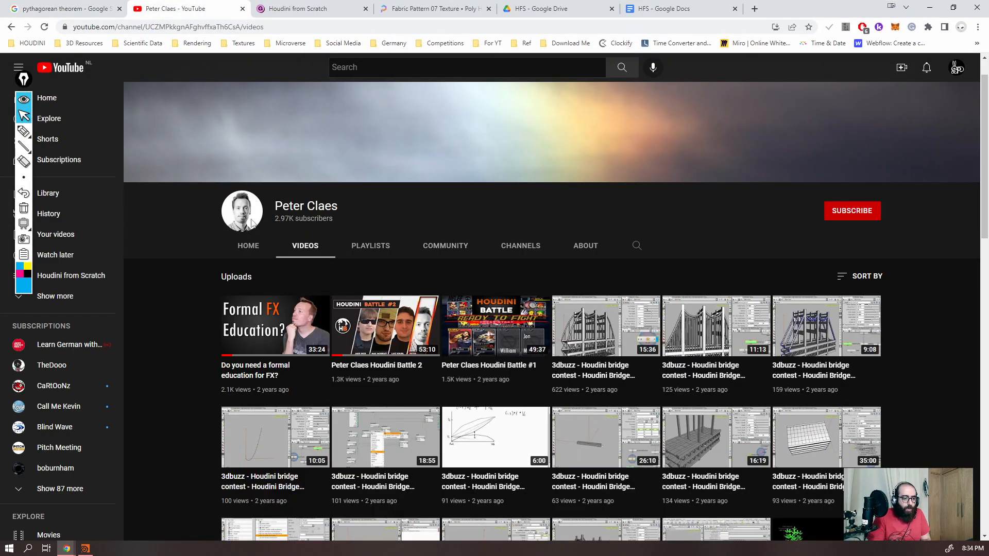
scroll(391, 216, "down", 2)
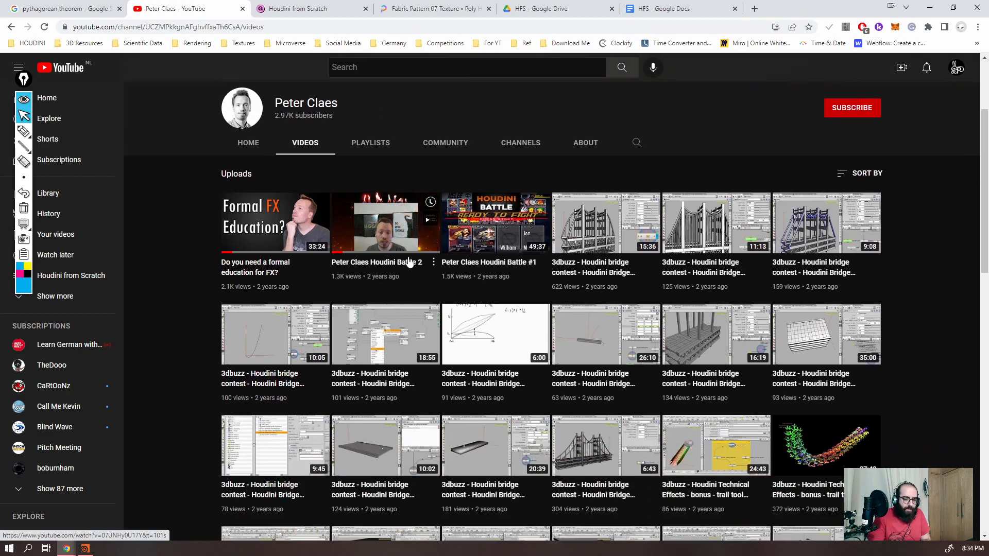
scroll(409, 263, "down", 15)
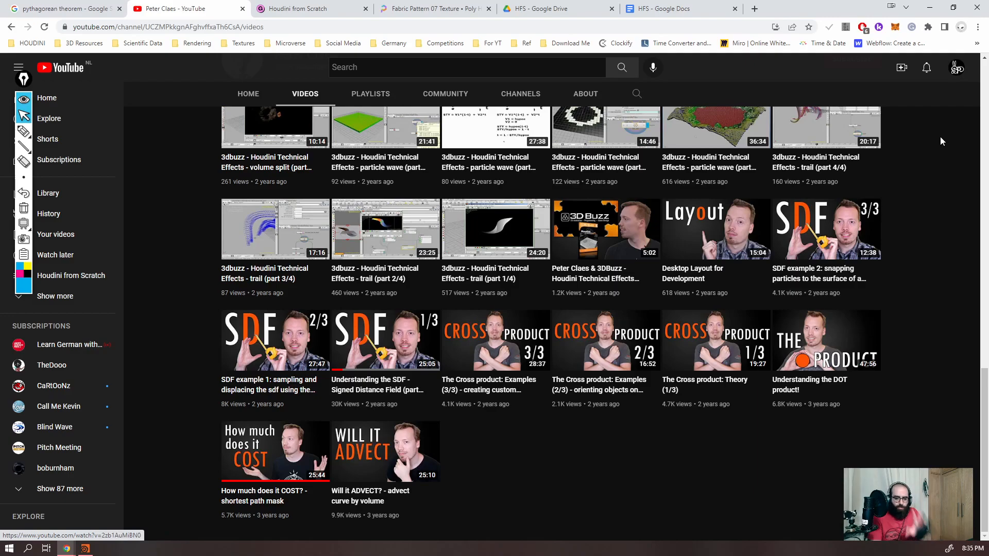
left_click(930, 7)
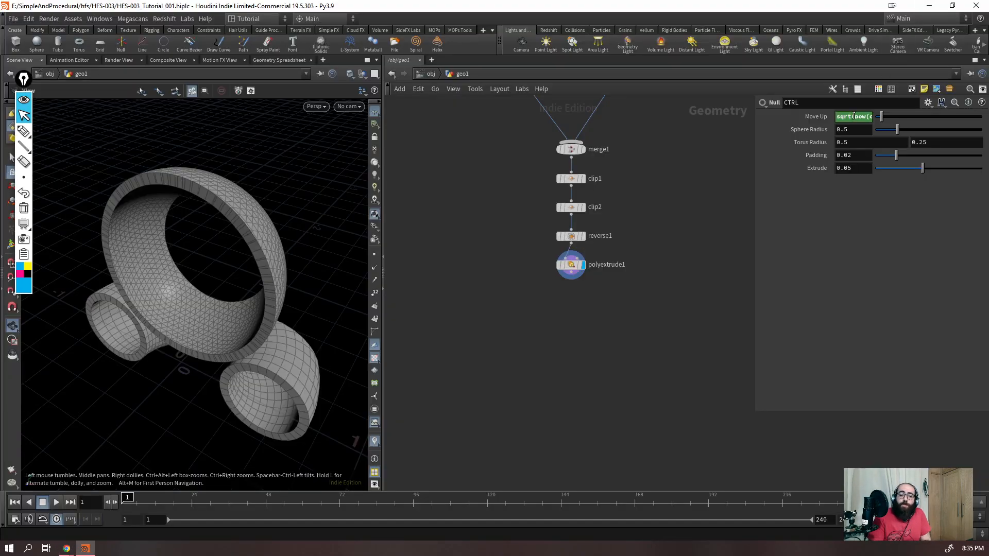
- Add a VDB from Polygons node to the network just below polyextrude1
left_click_drag(610, 327, 549, 254)
left_click(529, 309)
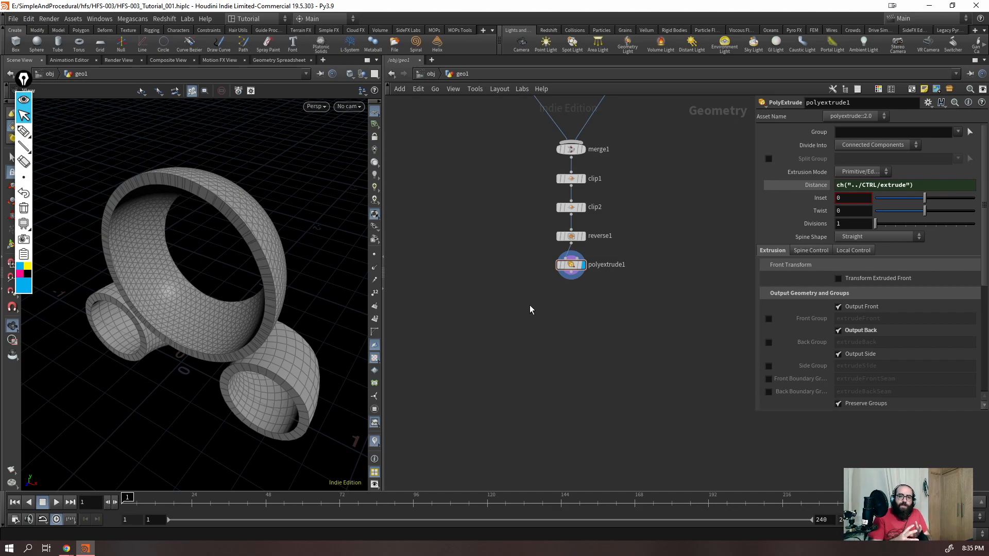
left_click_drag(328, 188, 285, 294)
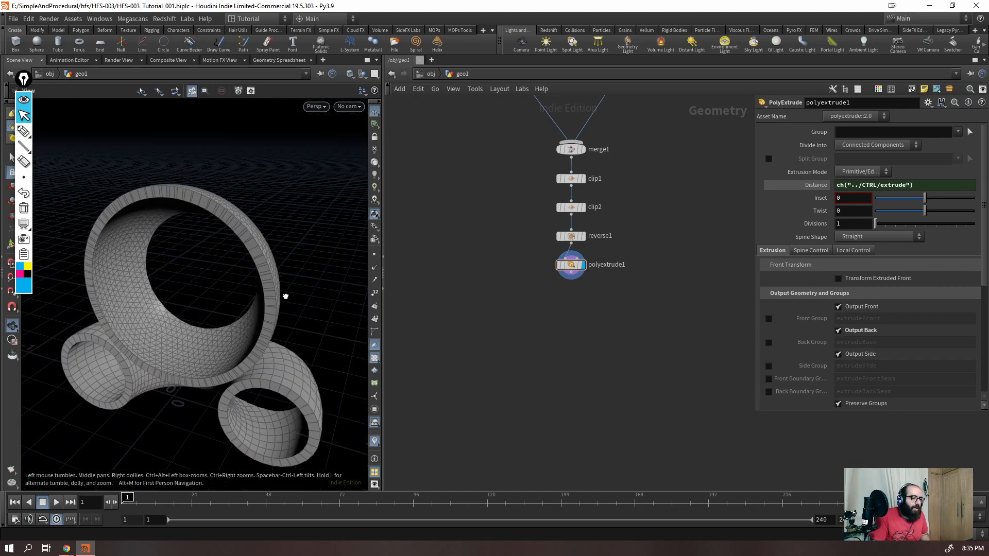
left_click(565, 268)
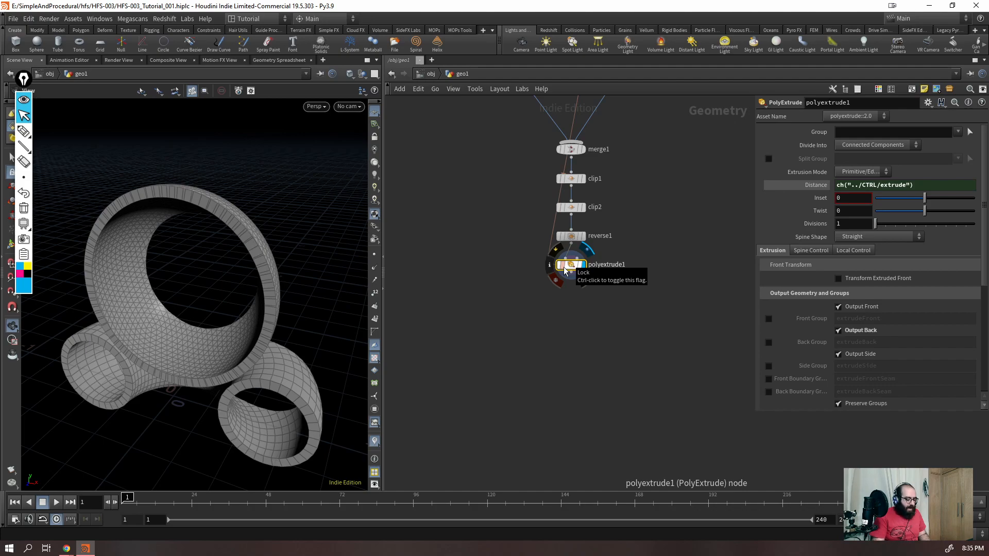
key("Tab")
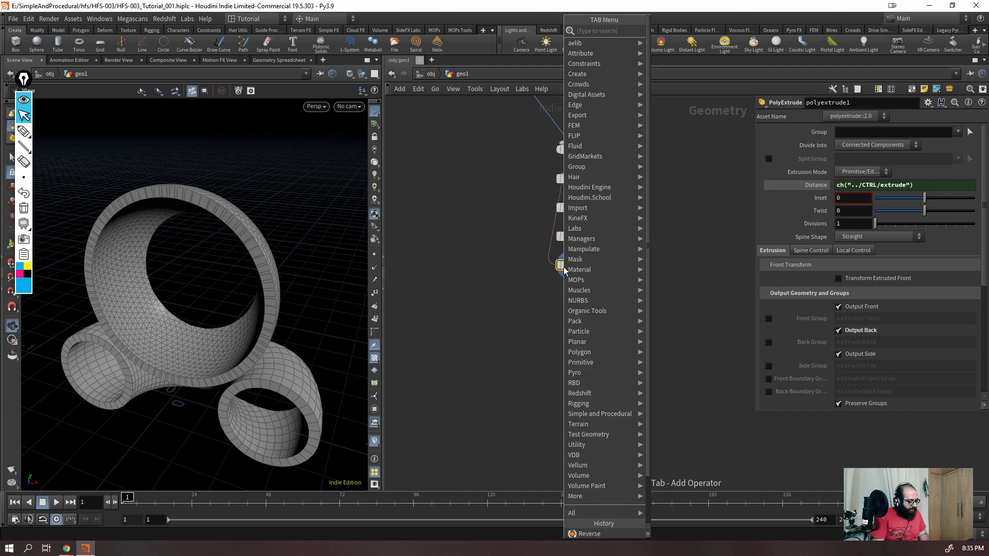
type("vdb")
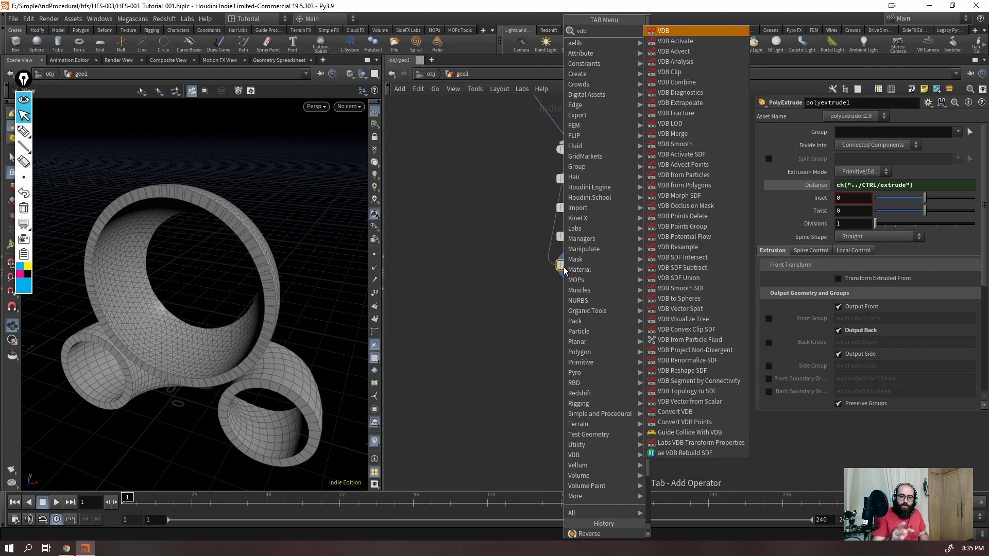
scroll(693, 137, "down", 1)
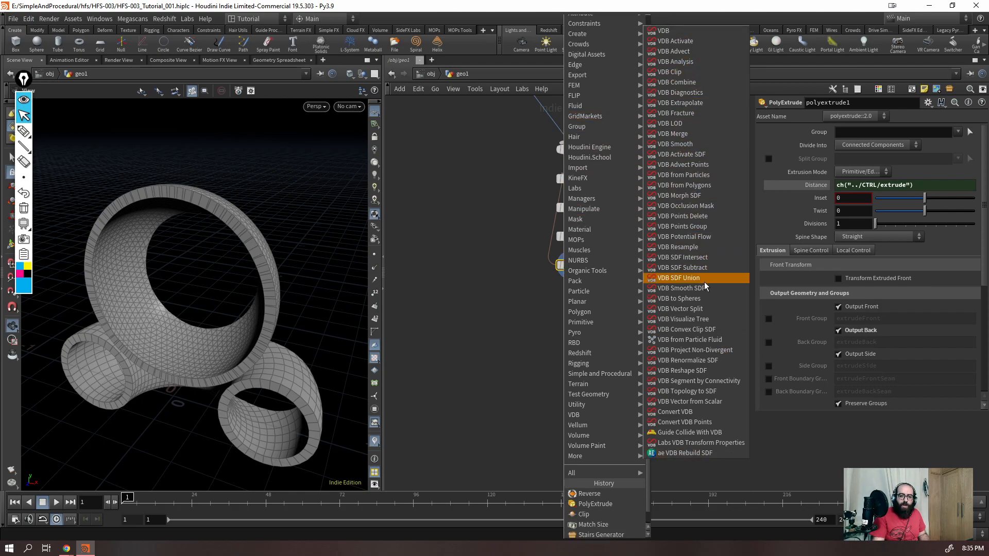
left_click(684, 185)
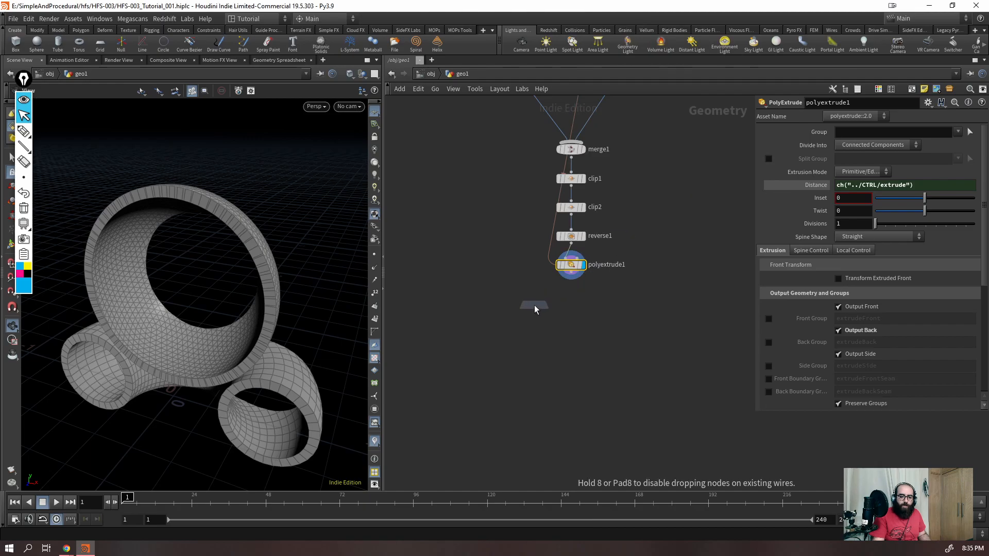
left_click(534, 304)
- Connect polyextrude1's output to the VDB node's polygons input and display the VDB node
scroll(533, 305, "up", 3)
left_click_drag(602, 234, 519, 281)
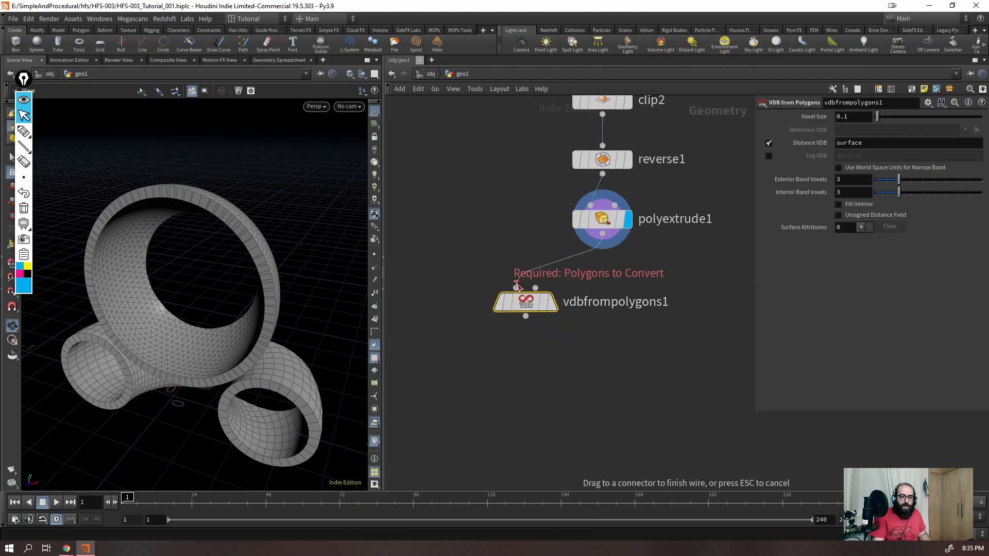
left_click(516, 287)
left_click(553, 303)
- Examine the converted VDB surface from several angles and close up, at its default voxel size
left_click_drag(244, 329, 130, 342)
scroll(198, 278, "up", 5)
left_click_drag(206, 288, 338, 276)
right_click_drag(338, 276, 83, 397)
left_click_drag(84, 397, 191, 295)
right_click_drag(205, 250, 204, 289)
left_click_drag(204, 289, 254, 248)
right_click_drag(254, 248, 240, 272)
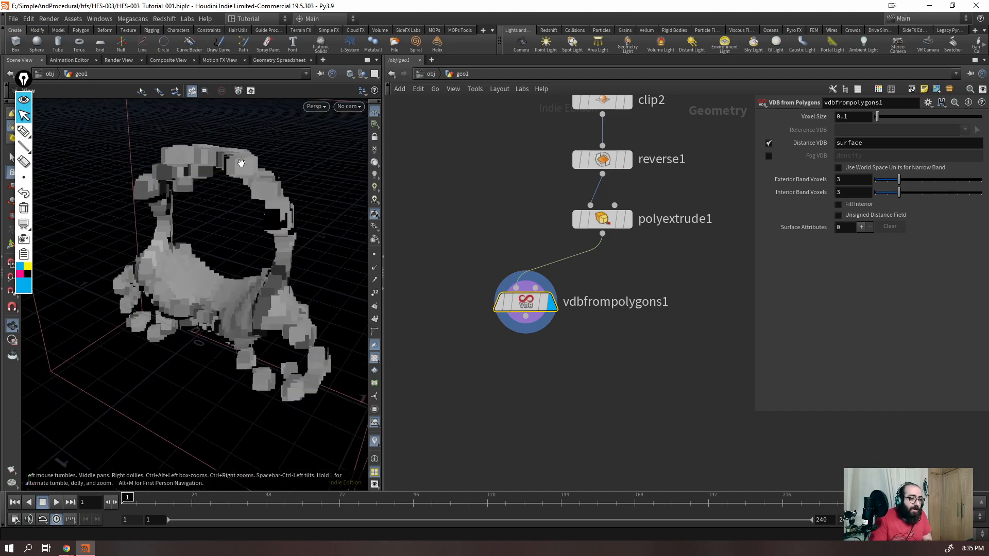
right_click_drag(249, 152, 266, 241)
left_click_drag(277, 247, 292, 253)
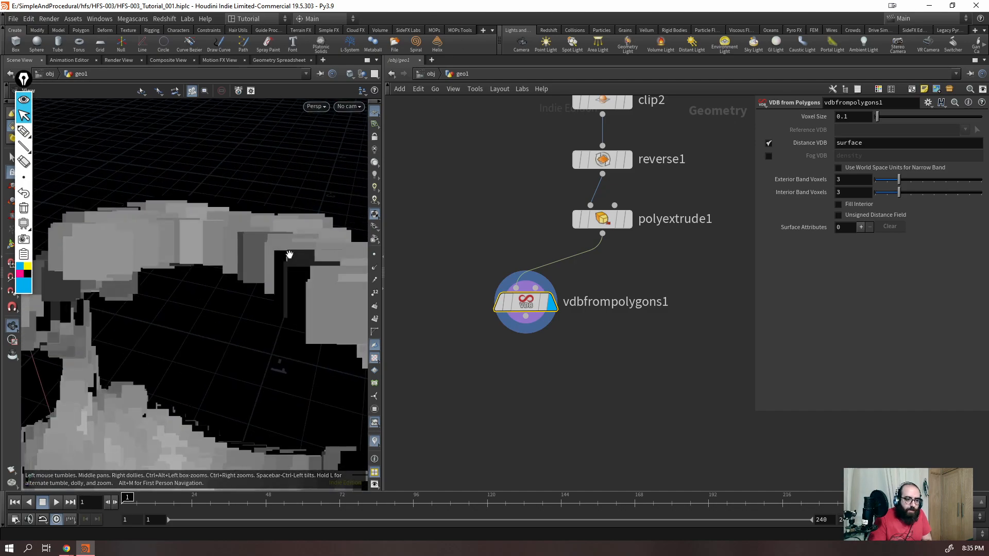
left_click_drag(331, 300, 311, 294)
scroll(317, 278, "up", 5)
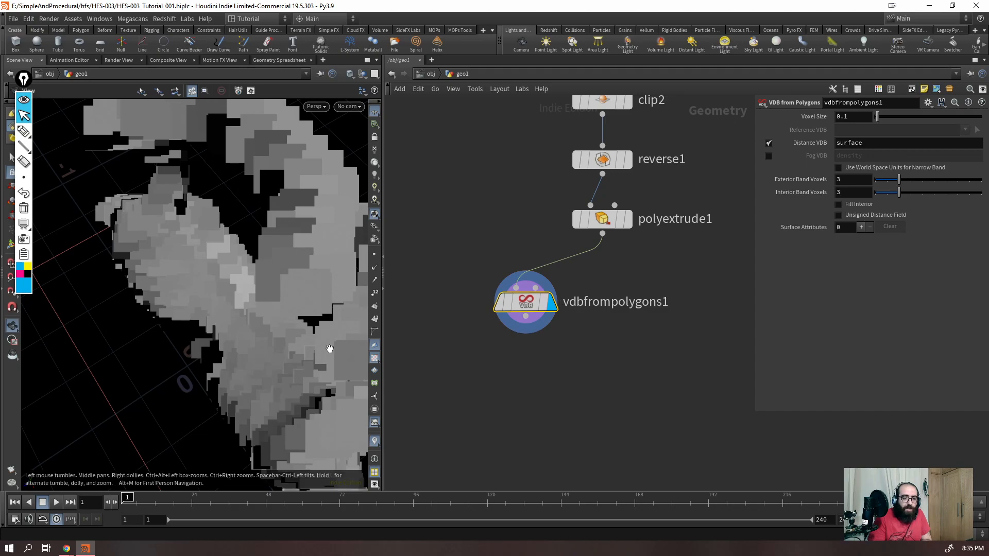
left_click_drag(335, 354, 282, 280)
scroll(282, 281, "down", 5)
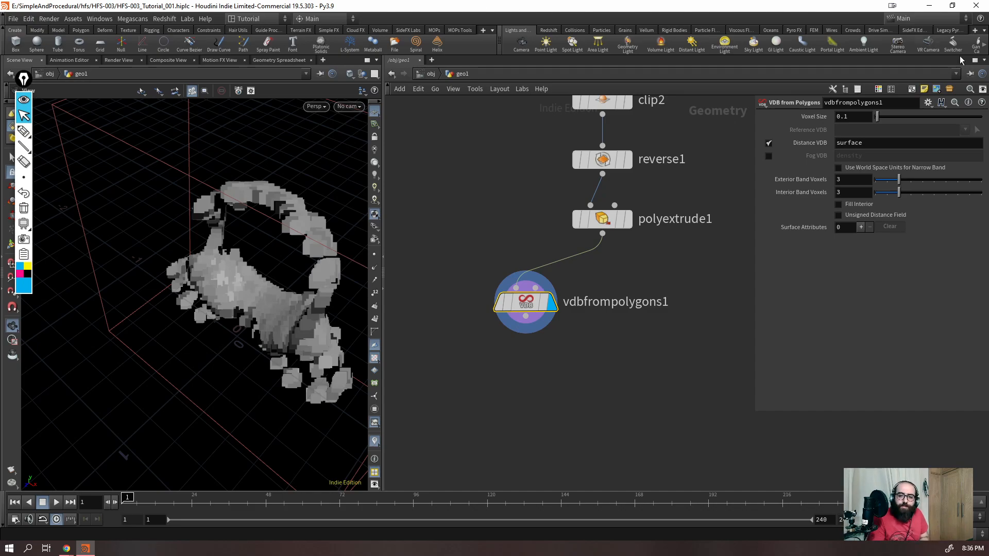
- Set the VDB node's Voxel Size to 0.01, inspect the surface, and undo a further trial change of the value
left_click(869, 115)
type("0.01")
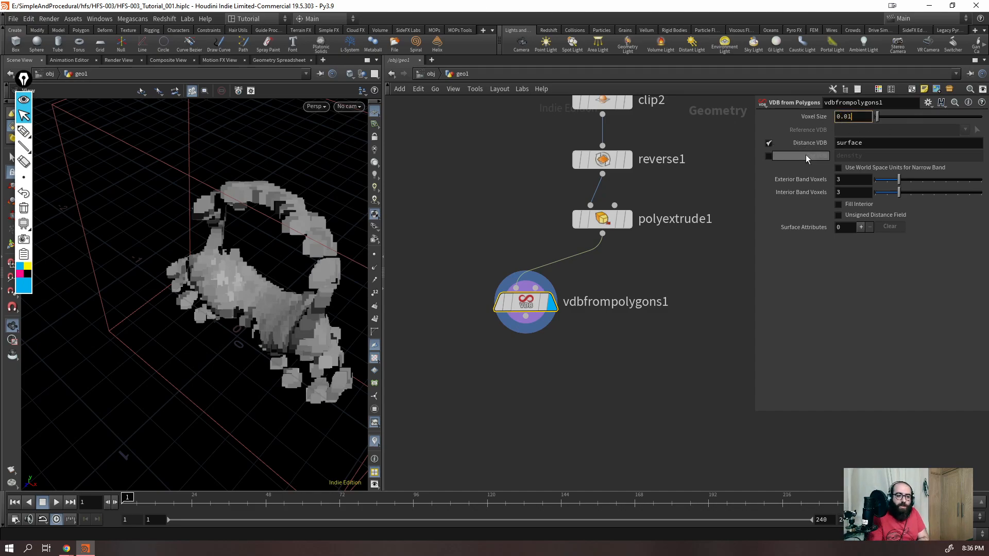
key("Return")
scroll(334, 227, "up", 8)
right_click_drag(240, 276, 270, 401)
right_click_drag(331, 228, 155, 333)
left_click_drag(155, 333, 234, 328)
middle_click_drag(858, 114, 968, 150)
key("ctrl+z")
left_click_drag(288, 361, 327, 362)
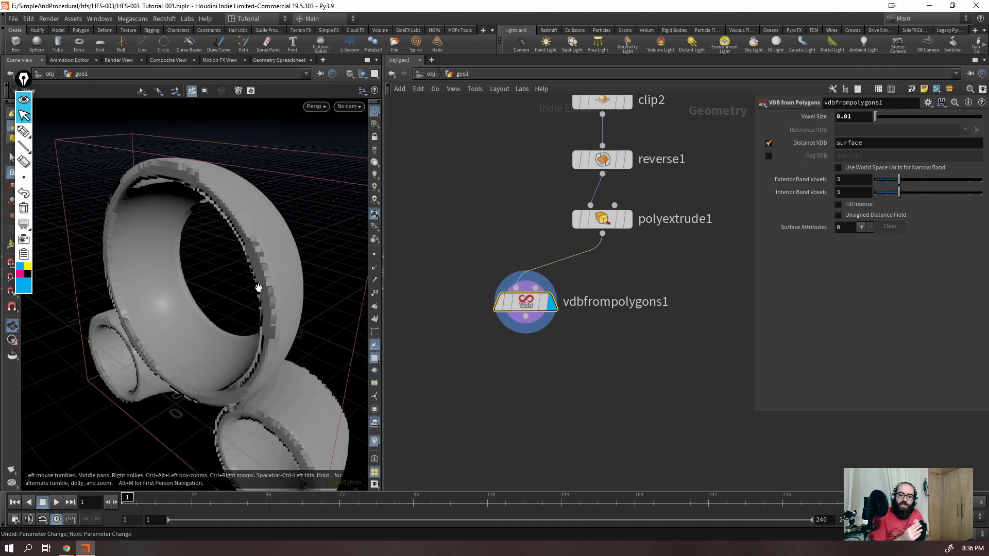
- Try a Voxel Size of 0.005 on the VDB node and inspect the area where sphere and torus meet
left_click(854, 117)
type("0.005")
key("Return")
right_click_drag(223, 267, 185, 318)
left_click_drag(185, 318, 125, 265)
right_click_drag(125, 264, 302, 285)
left_click_drag(302, 285, 348, 298)
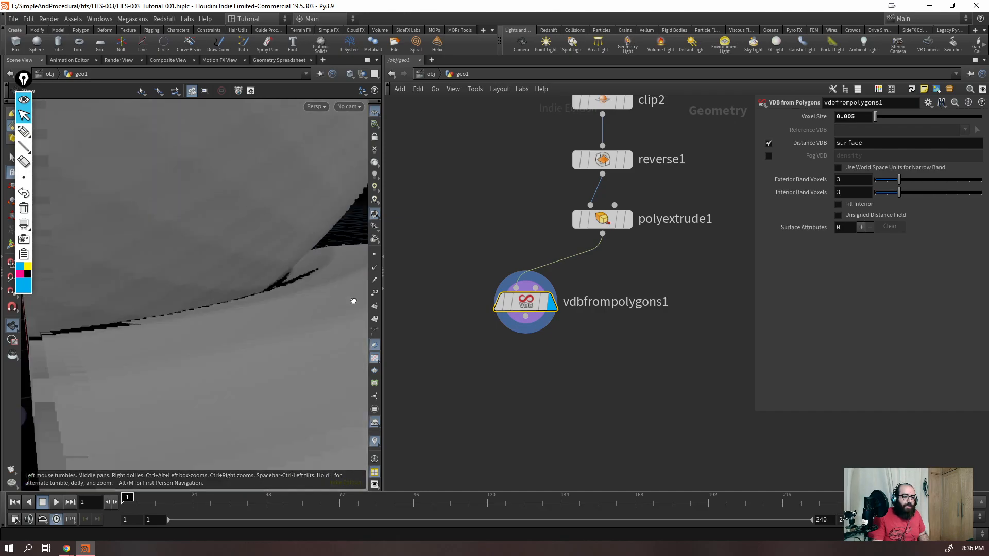
right_click_drag(348, 298, 165, 409)
left_click_drag(165, 408, 409, 342)
right_click_drag(321, 330, 218, 389)
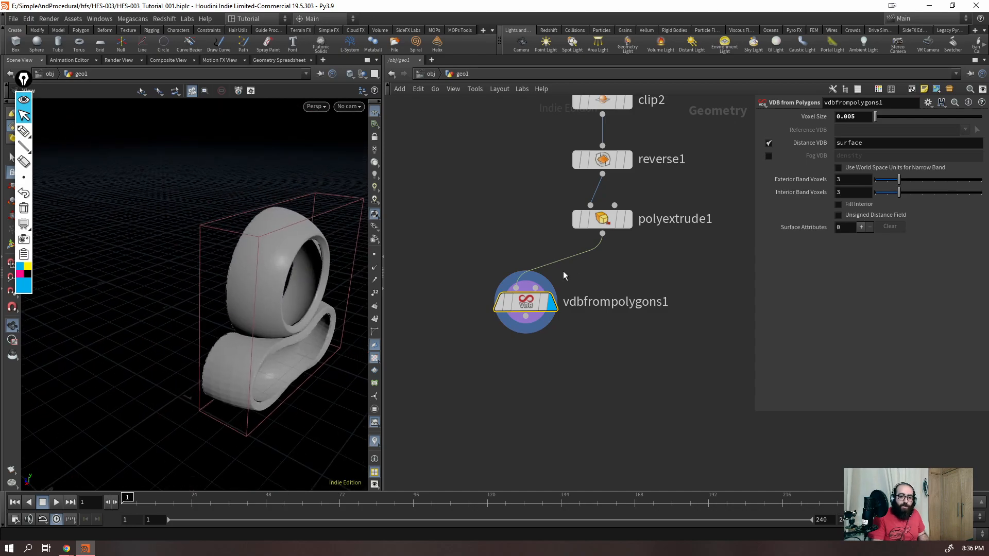
- Compare polyextrude1's polygon shells with the VDB version by displaying each node in turn
left_click(628, 219)
right_click_drag(293, 293, 282, 400)
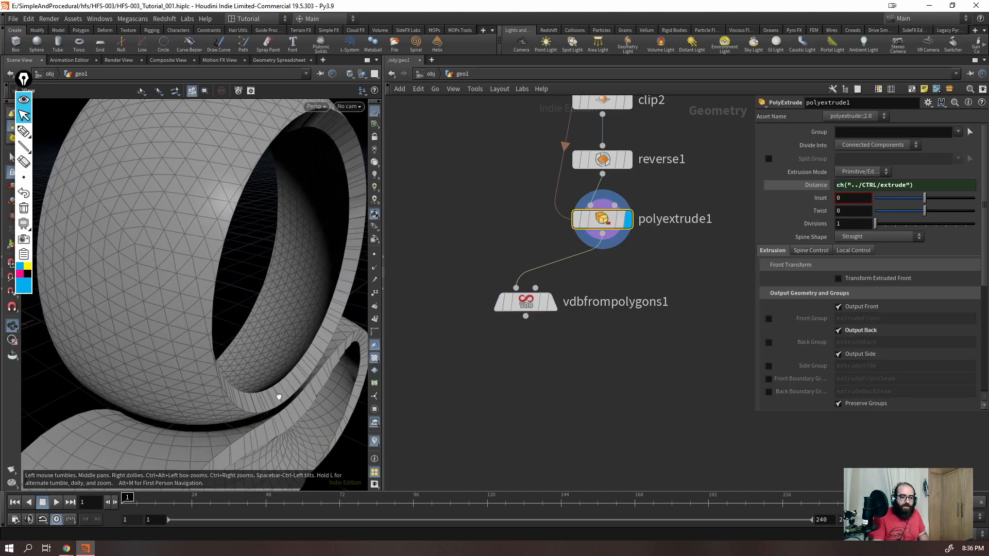
left_click_drag(282, 399, 256, 386)
right_click_drag(256, 386, 222, 386)
left_click_drag(222, 386, 106, 382)
left_click(553, 303)
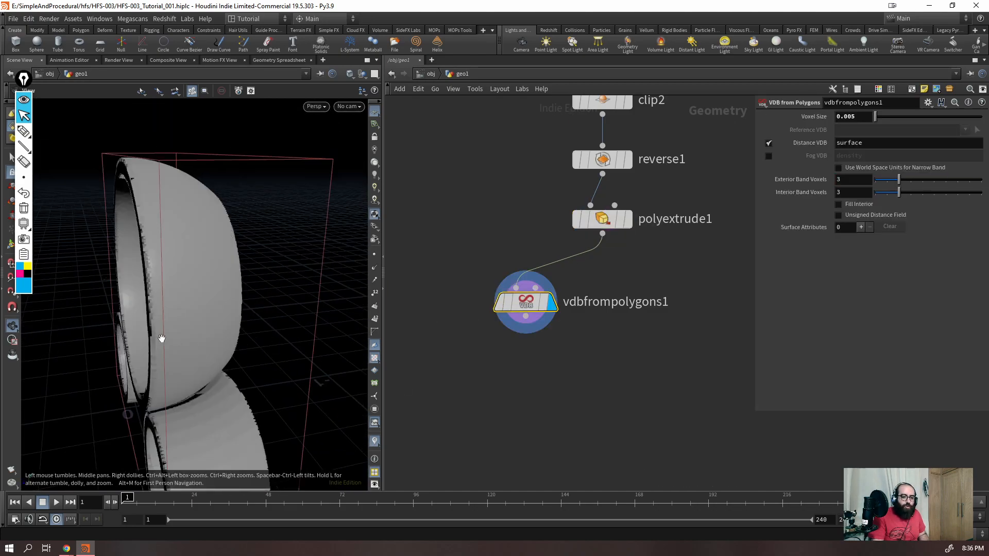
left_click_drag(113, 336, 172, 329)
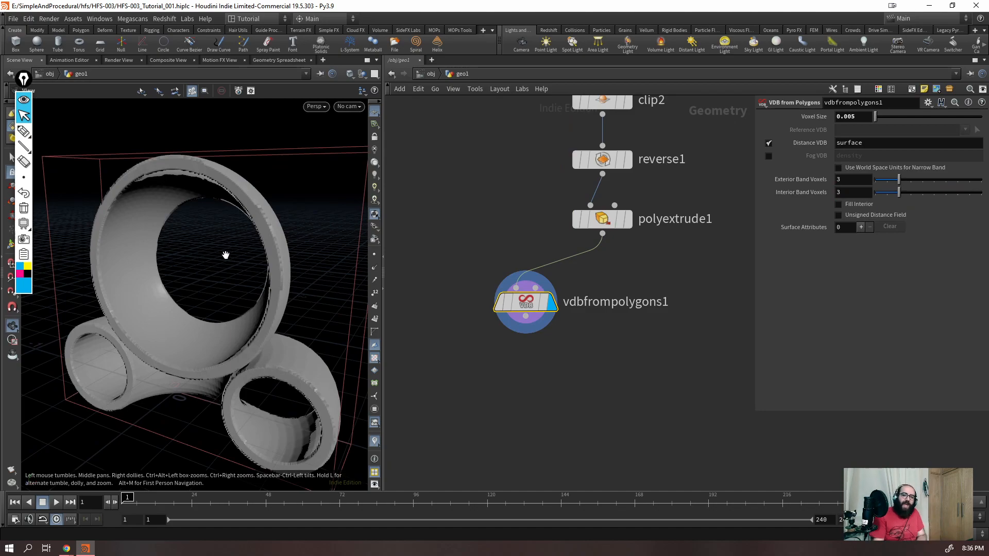
- Return the VDB node's Voxel Size to 0.01 and check the shells
left_click_drag(858, 117, 848, 123)
type("1")
key("Return")
left_click_drag(282, 379, 269, 372)
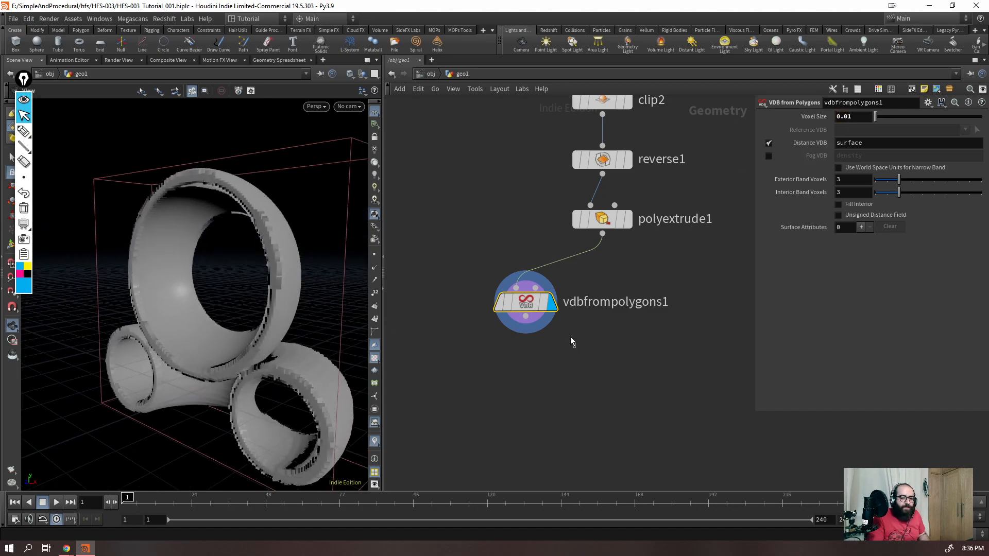
- Add a VDB Smooth SDF node below vdbfrompolygons1
key("Tab")
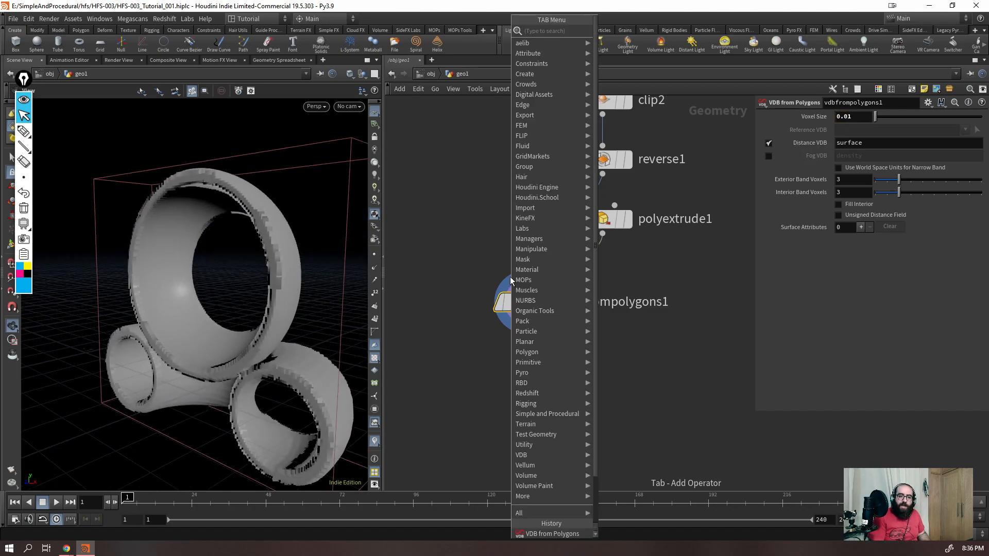
type("smooth")
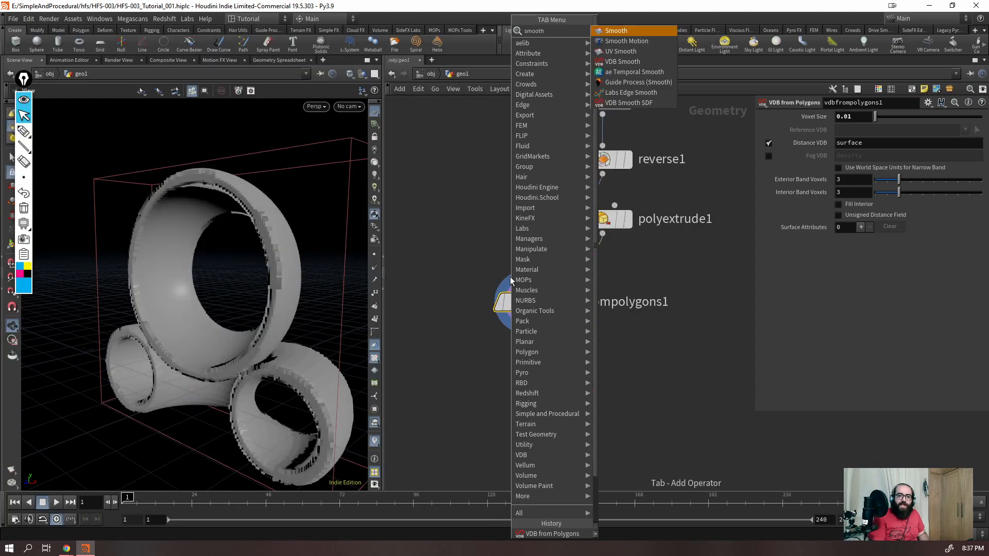
key("Down")
key("Down")
key("Down")
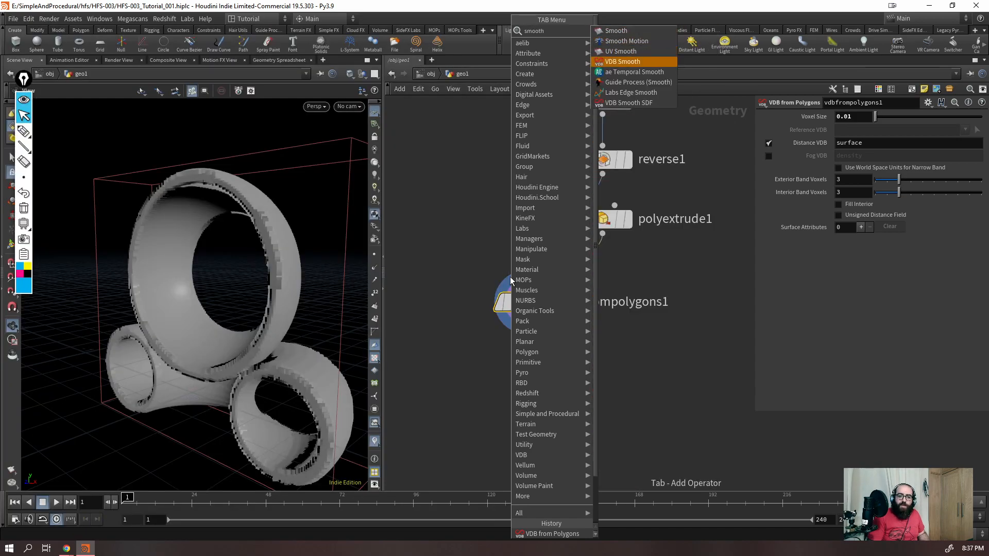
key("Down")
key("Down")
key("Down")
key("Down")
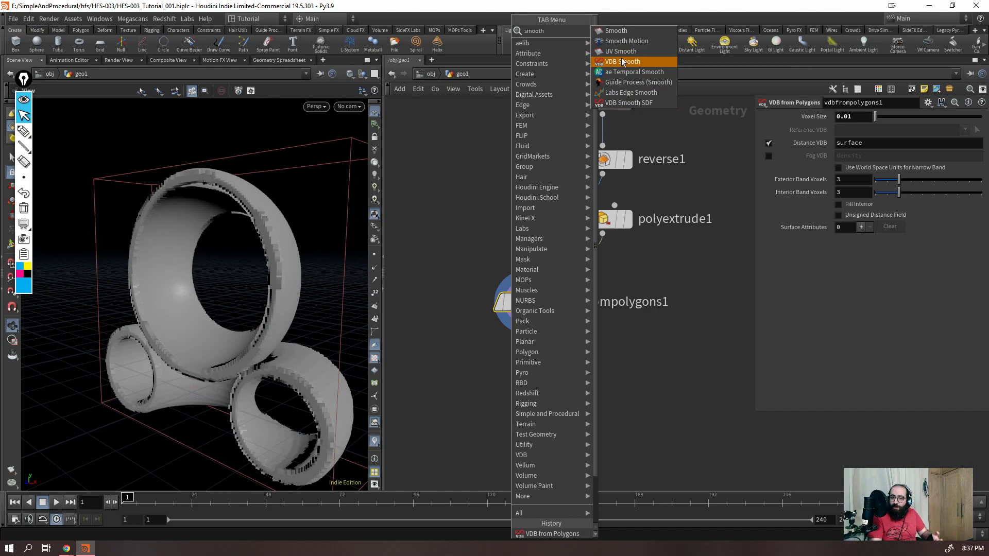
left_click(617, 105)
left_click(521, 372)
- Feed vdbfrompolygons1 into the first input of vdbsmoothsdf1, display the smoothed result, and align the two nodes vertically
left_click_drag(526, 316, 508, 358)
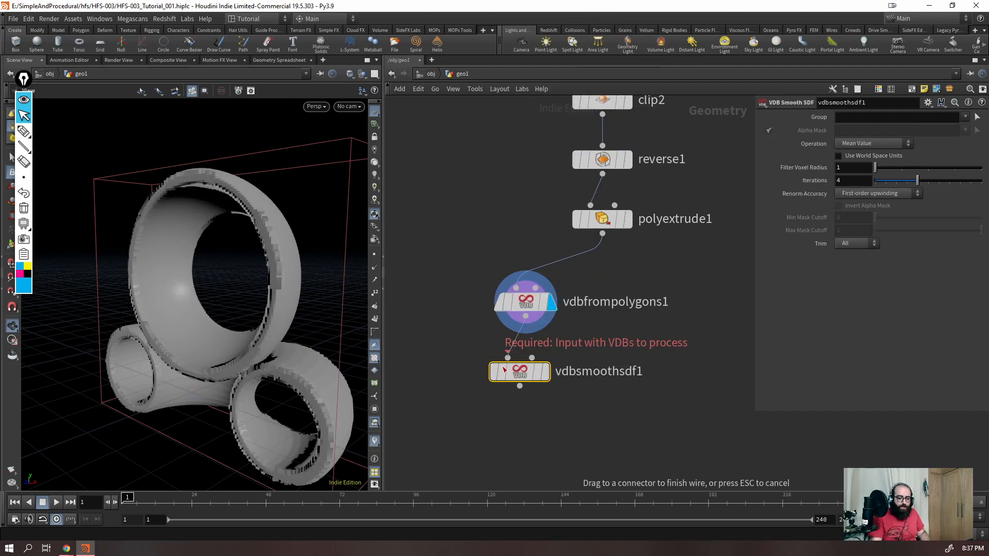
left_click(545, 372)
left_click_drag(583, 426, 503, 277)
key("a")
left_click_drag(518, 316, 518, 350)
mouse_move(222, 350)
left_mouse_down()
mouse_move(242, 375)
mouse_move(279, 342)
left_mouse_up()
key("shift+w")
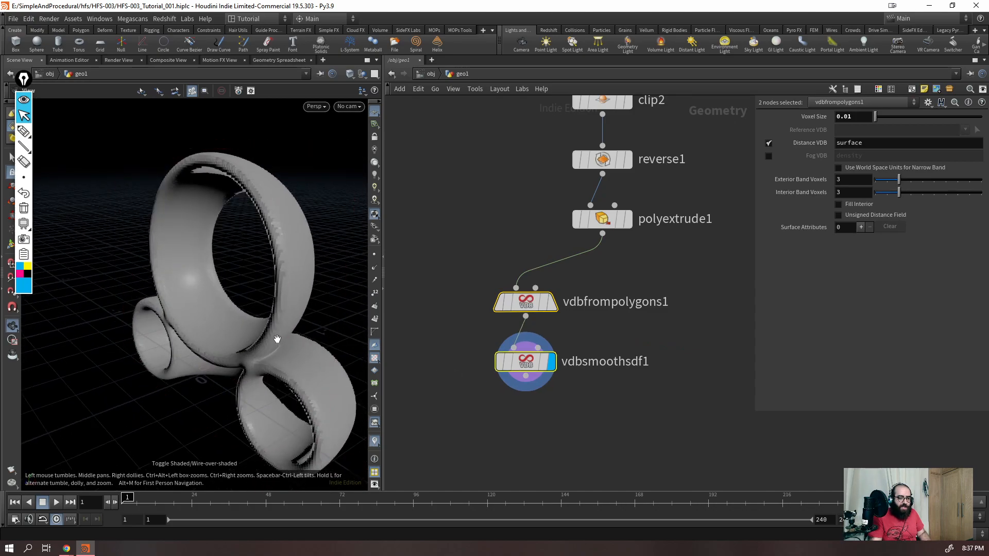
- Append a Convert VDB node to vdbsmoothsdf1 with Convert To set to Polygons, and show the mesh with wireframe over shading
left_click(521, 363)
key("Tab")
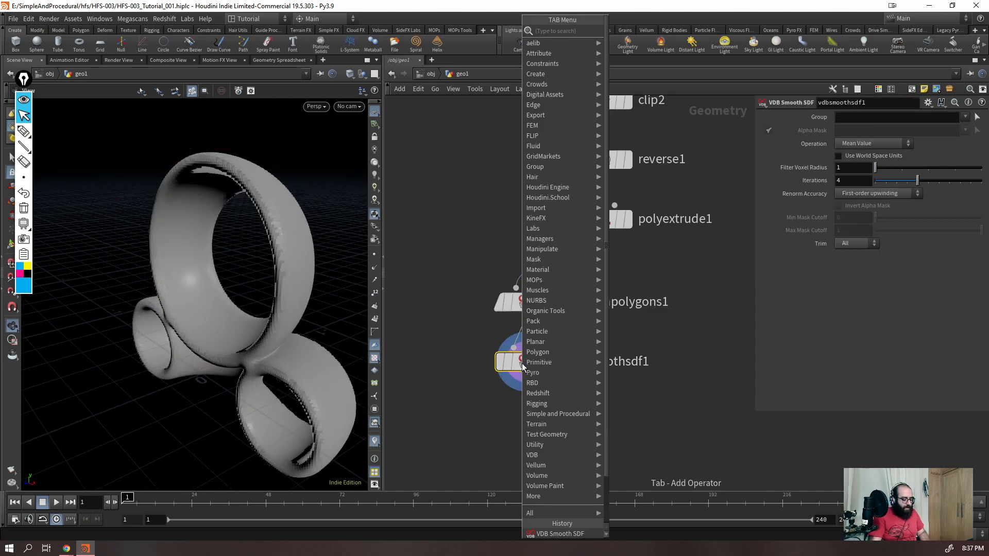
type("convd")
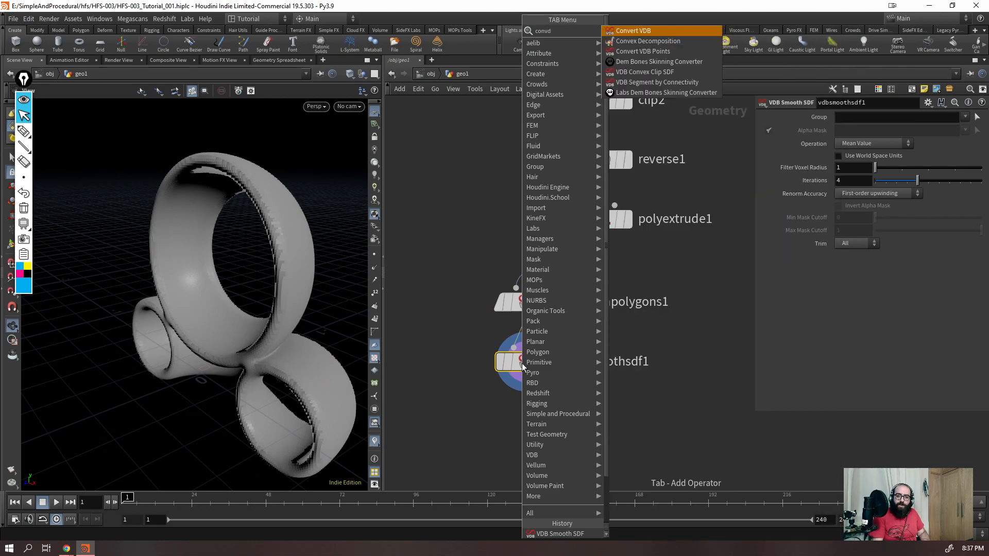
key("Return")
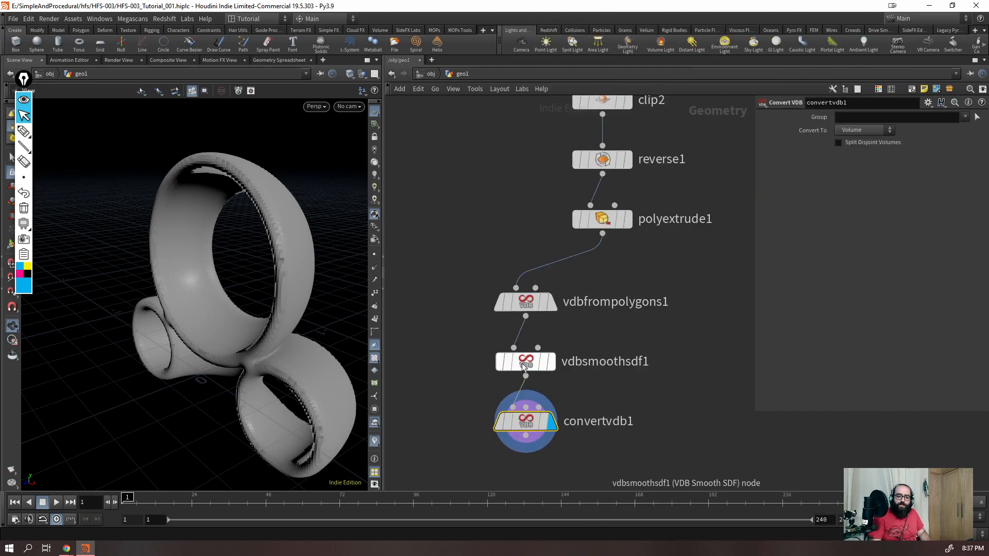
left_click(861, 131)
left_click(849, 161)
mouse_move(219, 379)
left_mouse_down()
mouse_move(223, 346)
mouse_move(207, 339)
left_mouse_up()
key("shift+w")
- Try a different Sphere Radius on the CTRL node and undo the change
scroll(220, 366, "down", 5)
scroll(631, 326, "down", 5)
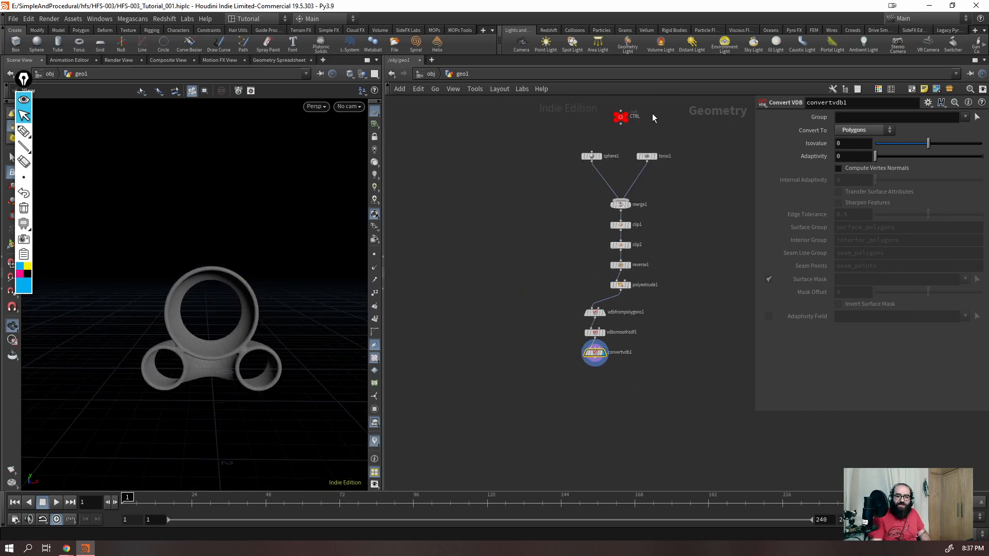
left_click(621, 117)
scroll(214, 353, "up", 3)
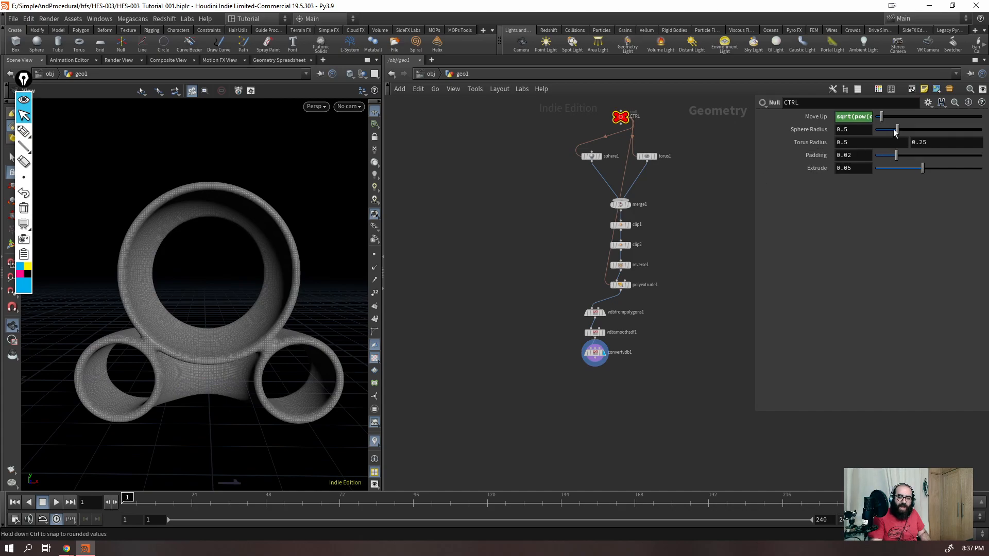
mouse_move(895, 133)
left_mouse_down()
mouse_move(908, 133)
mouse_move(881, 138)
mouse_move(909, 138)
mouse_move(899, 141)
left_mouse_up()
key("ctrl+z")
- Hide the wireframe overlay and examine the converted mesh's smooth surface and the joins between the rings from several angles
mouse_move(206, 381)
left_mouse_down()
mouse_move(253, 306)
mouse_move(227, 401)
mouse_move(297, 400)
mouse_move(249, 335)
mouse_move(161, 400)
mouse_move(303, 336)
mouse_move(248, 318)
mouse_move(181, 346)
mouse_move(254, 364)
mouse_move(173, 329)
left_mouse_up()
key("shift+w")
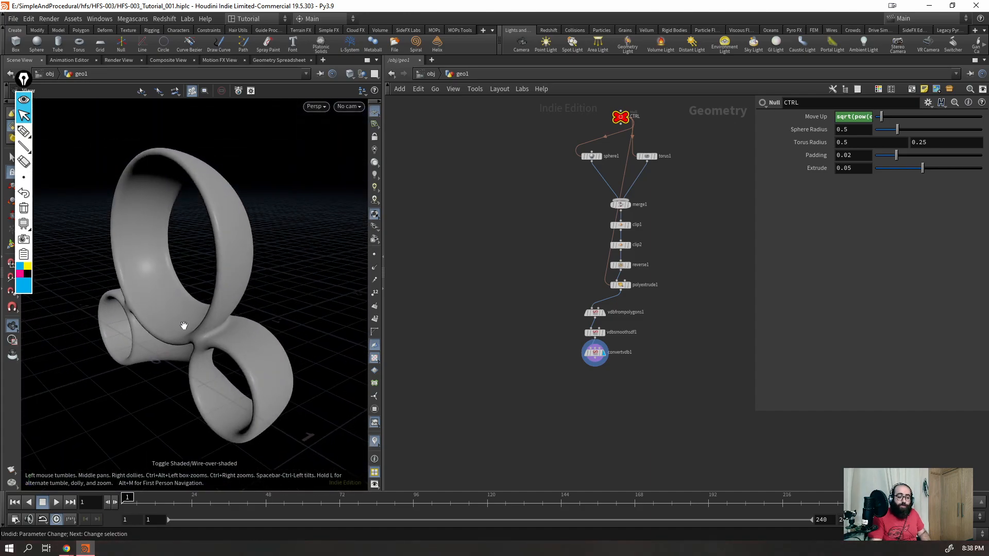
right_click_drag(200, 327, 187, 342)
left_click_drag(188, 342, 108, 345)
right_click_drag(108, 344, 203, 344)
left_click_drag(203, 345, 209, 346)
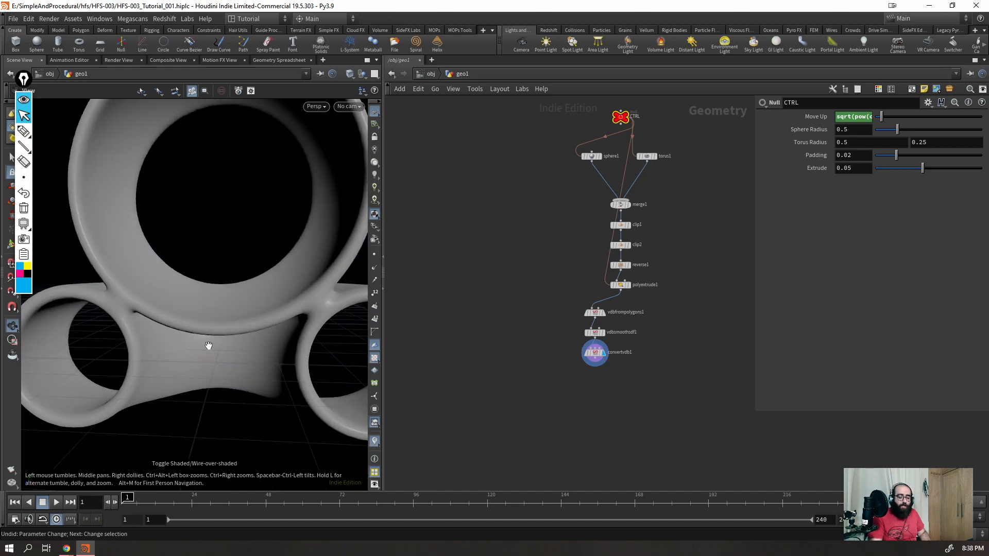
right_click_drag(197, 355, 199, 360)
mouse_move(199, 360)
left_mouse_down()
mouse_move(209, 345)
mouse_move(192, 366)
mouse_move(194, 344)
left_mouse_up()
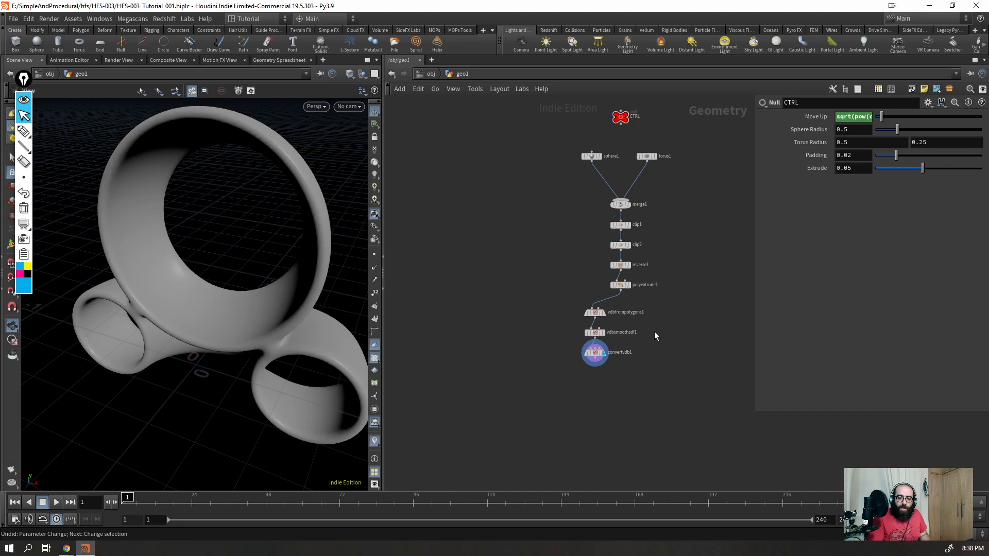
- Insert a VDB Reshape SDF node on the connection between vdbfrompolygons1 and vdbsmoothsdf1
scroll(637, 340, "up", 5)
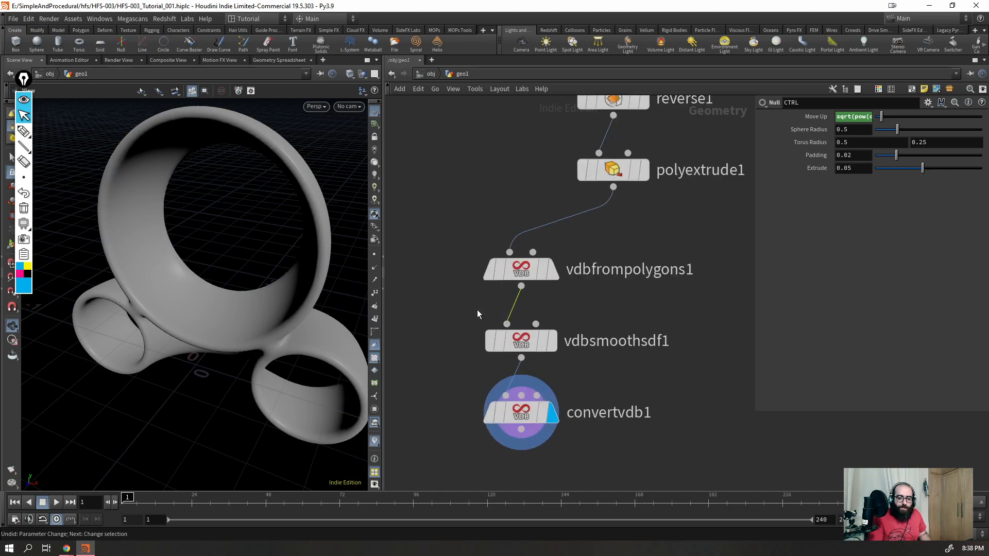
key("Tab")
type("vdbres")
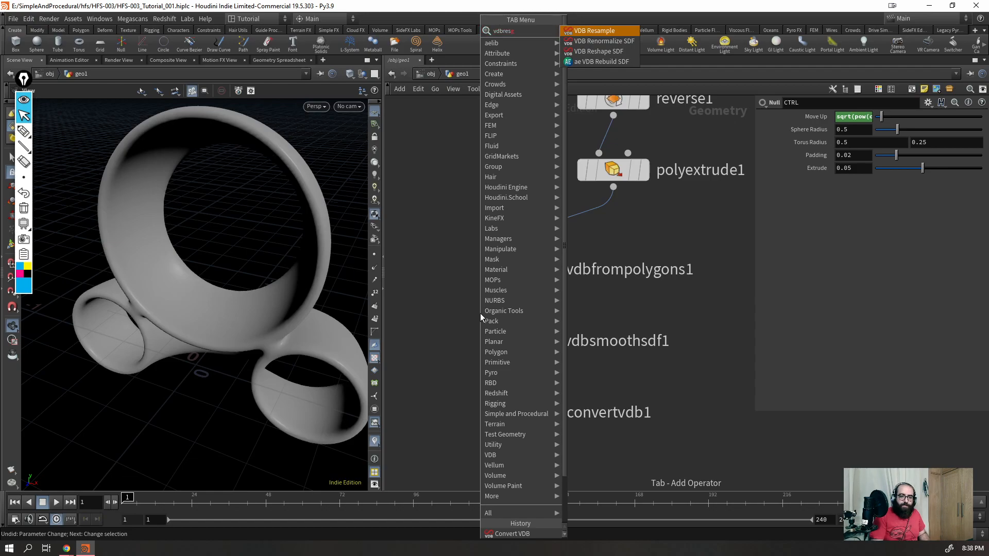
key("Down")
key("Down")
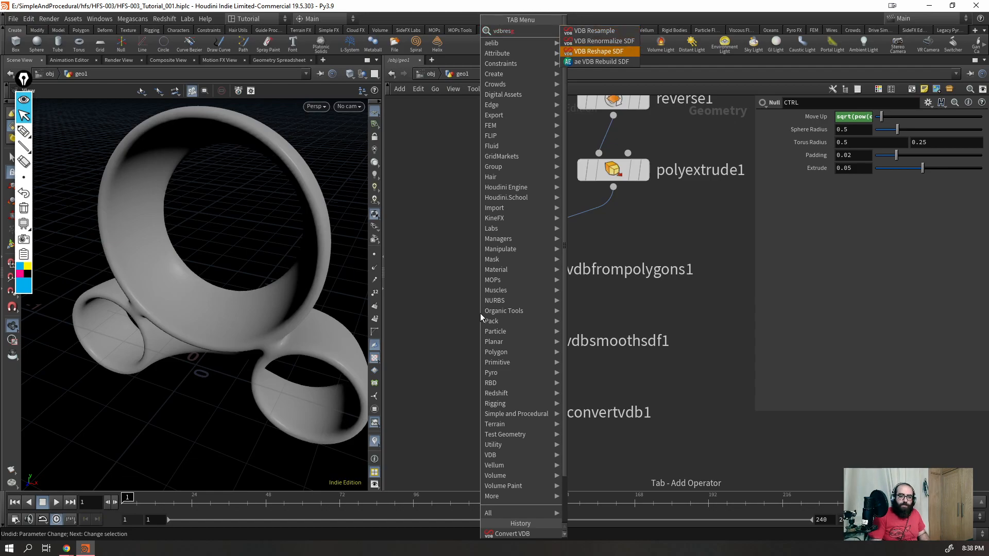
key("Return")
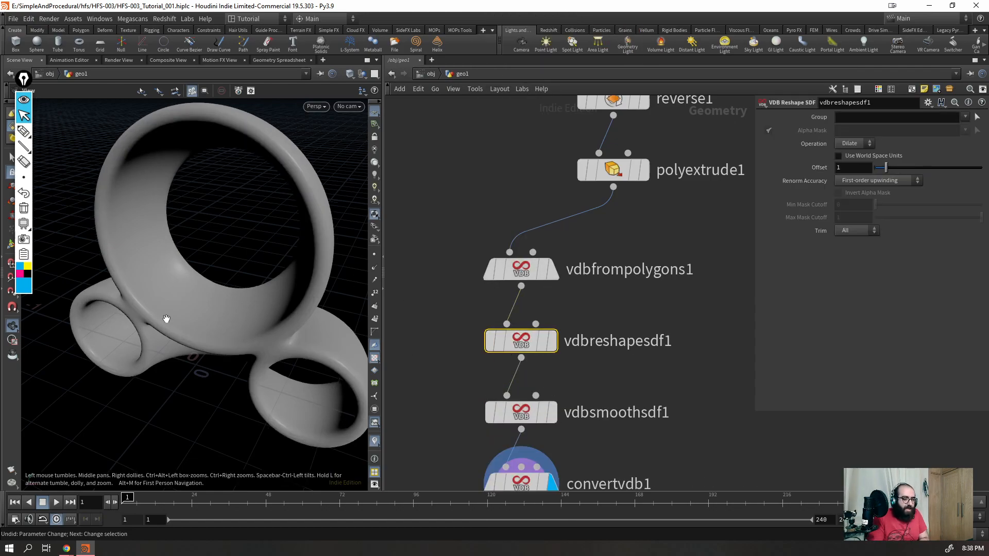
- Compare the displayed output of vdbfrompolygons1 with that of vdbreshapesdf1 to see the effect of the dilation
left_click_drag(163, 325, 329, 348)
mouse_move(508, 341)
left_click(481, 309)
left_click(481, 306)
left_click(481, 306)
left_click(482, 306)
left_click(552, 274)
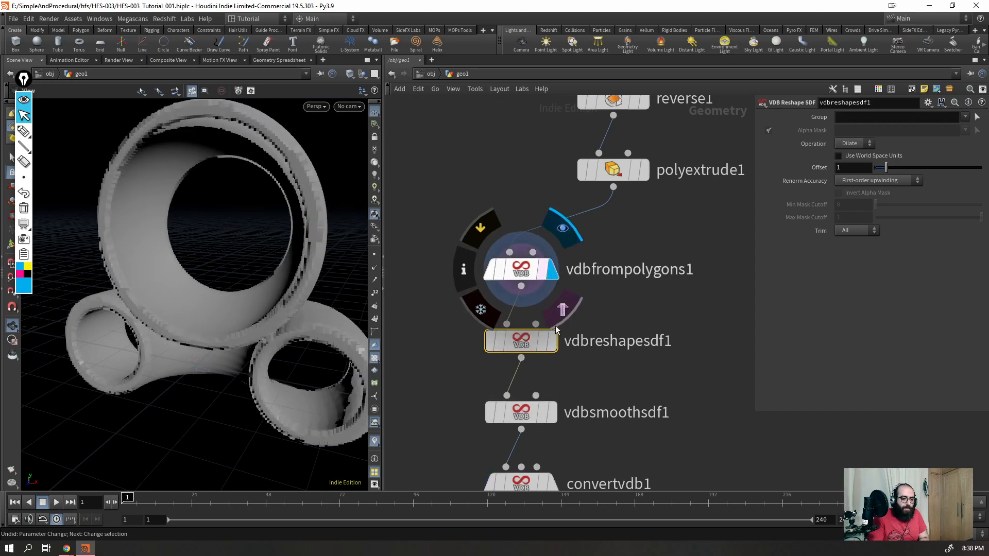
left_click(554, 347)
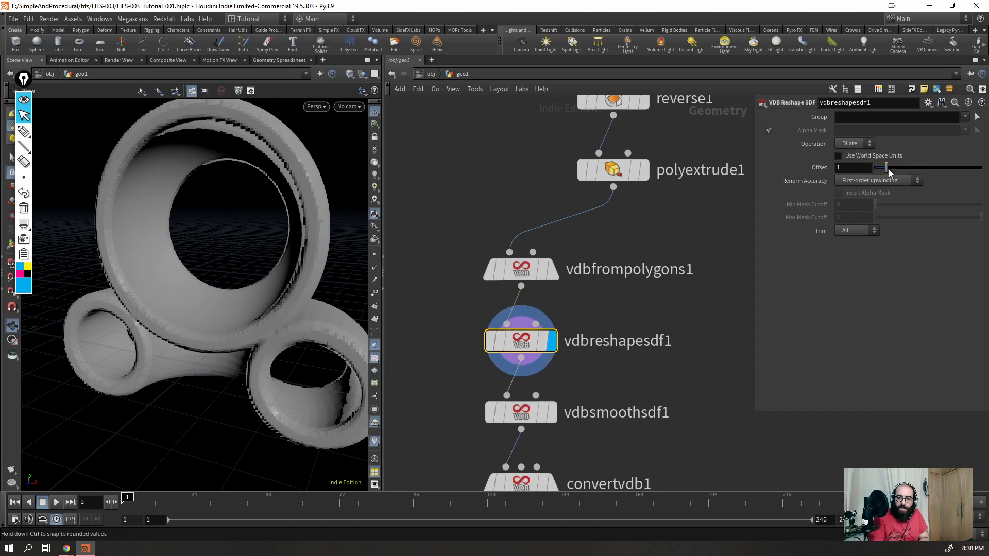
- Try an Offset of 0 and the Erode operation on vdbreshapesdf1, and restore Dilate with an Offset of 1
mouse_move(889, 172)
left_mouse_down()
mouse_move(925, 166)
mouse_move(870, 166)
left_mouse_up()
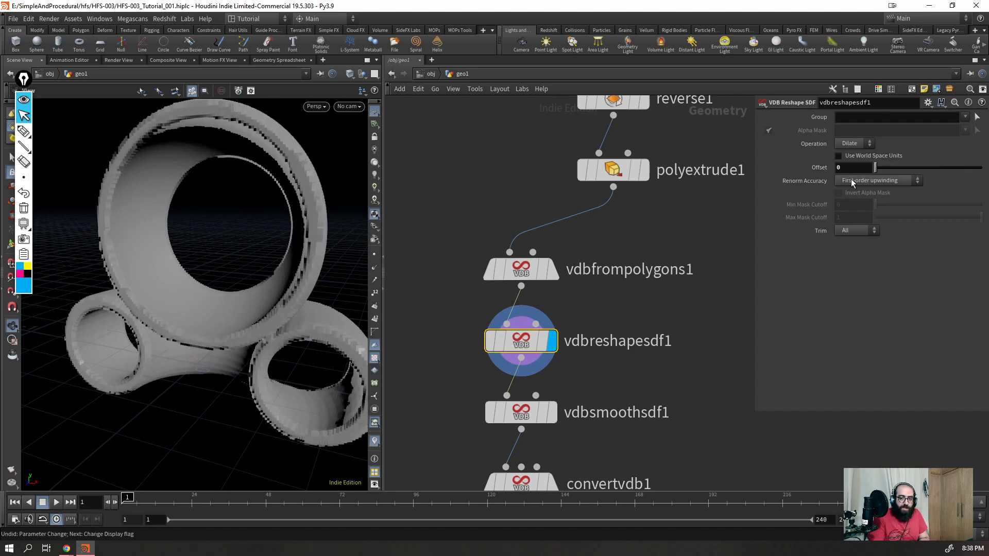
key("ctrl+z")
left_click(853, 144)
left_click(850, 156)
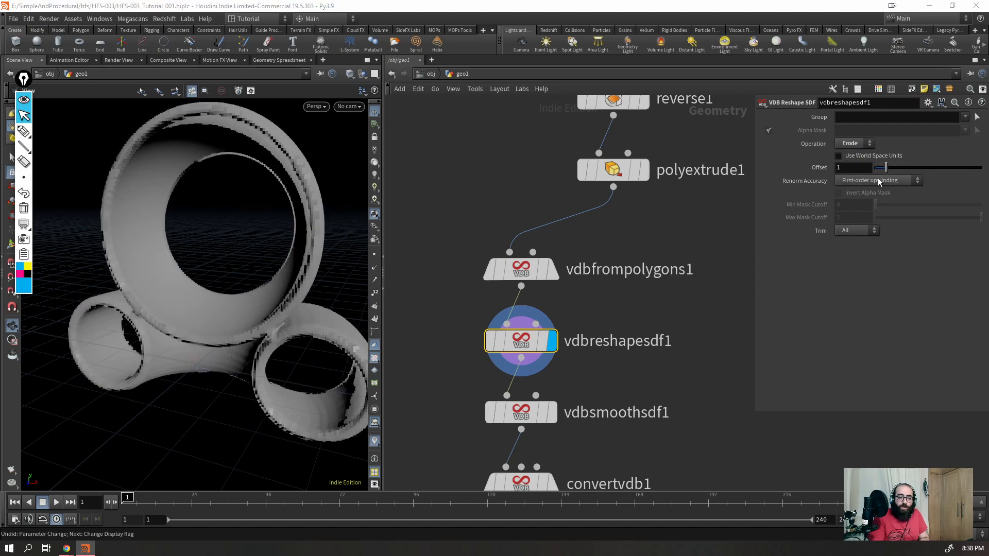
mouse_move(886, 167)
left_mouse_down()
mouse_move(911, 167)
mouse_move(876, 168)
left_mouse_up()
key("ctrl+z")
left_click(852, 143)
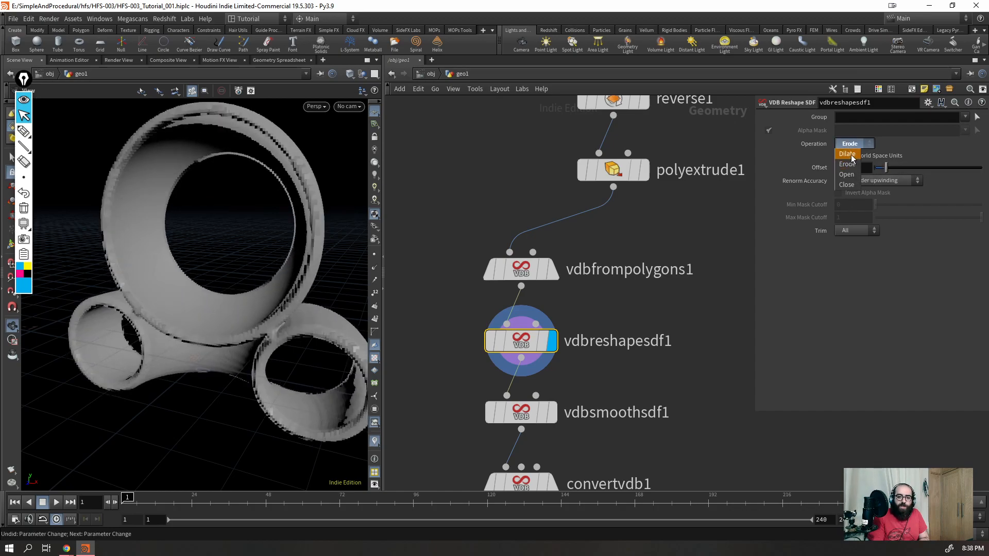
left_click(847, 153)
- Display vdbfrompolygons1, vdbreshapesdf1, vdbsmoothsdf1 and convertvdb1 in turn to compare the shape at each stage
left_click(552, 269)
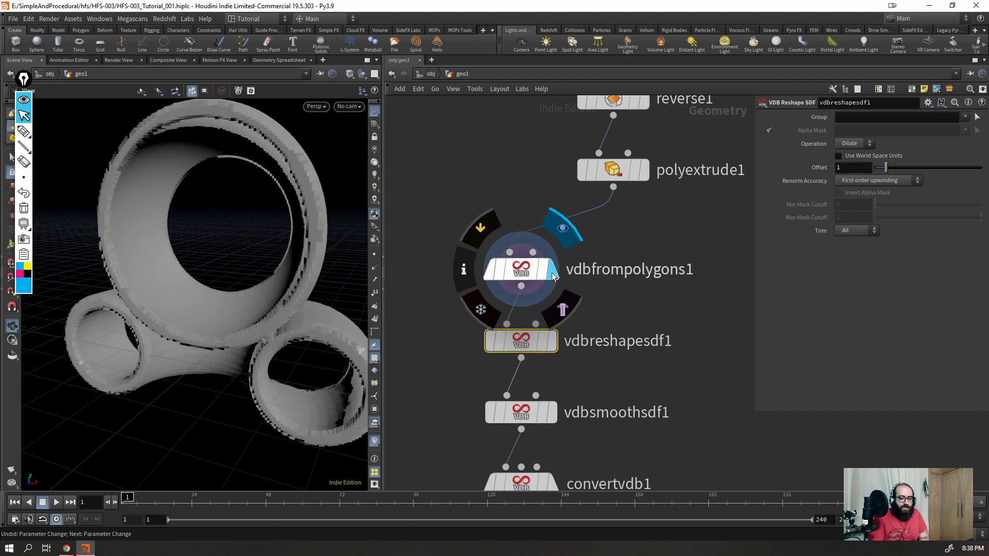
left_click(553, 340)
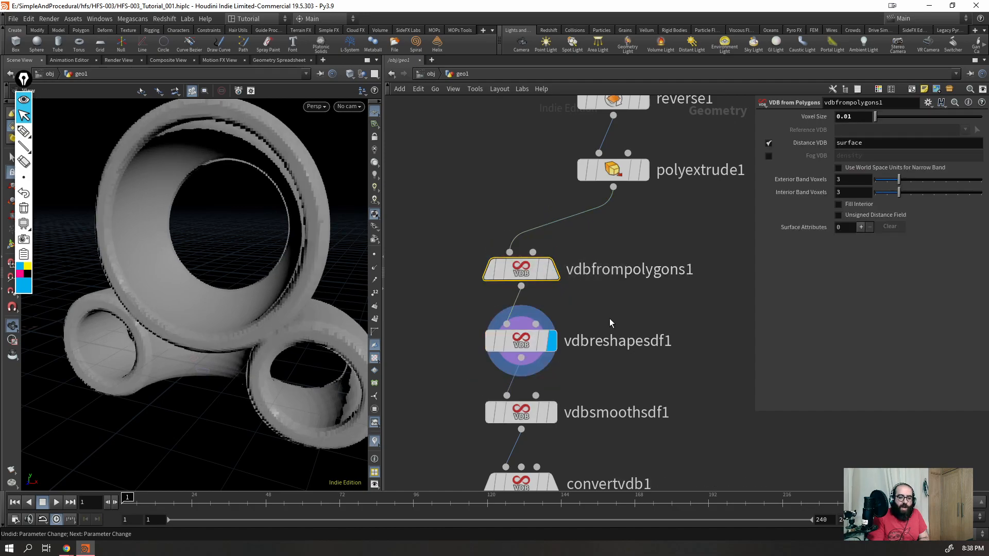
mouse_move(486, 352)
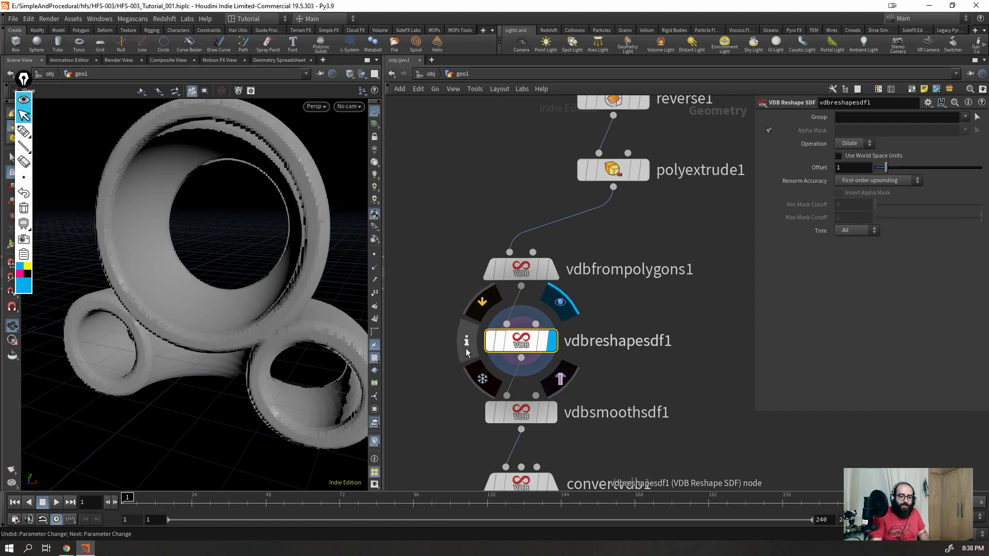
left_click(511, 414)
scroll(507, 446, "down", 5)
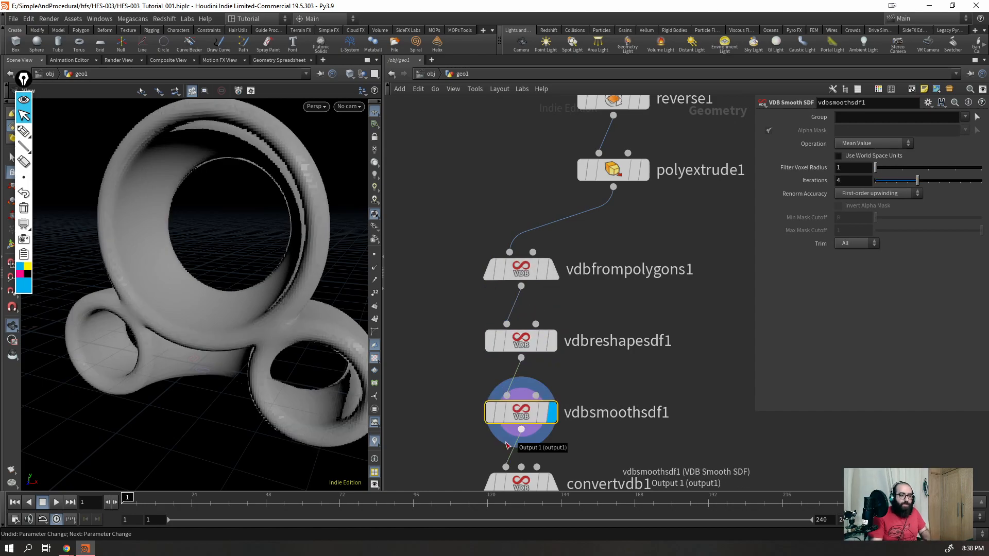
left_click(510, 359)
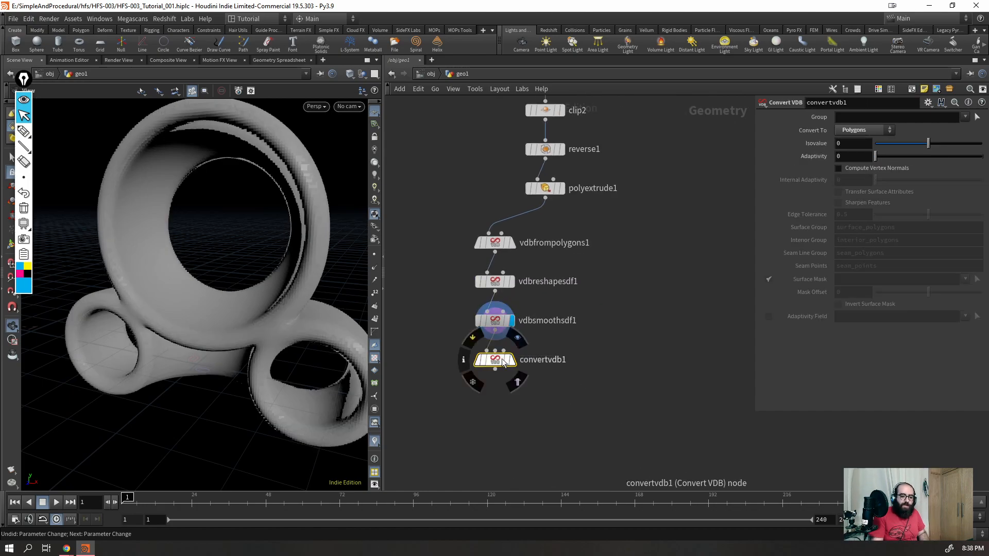
left_click_drag(354, 353, 244, 331)
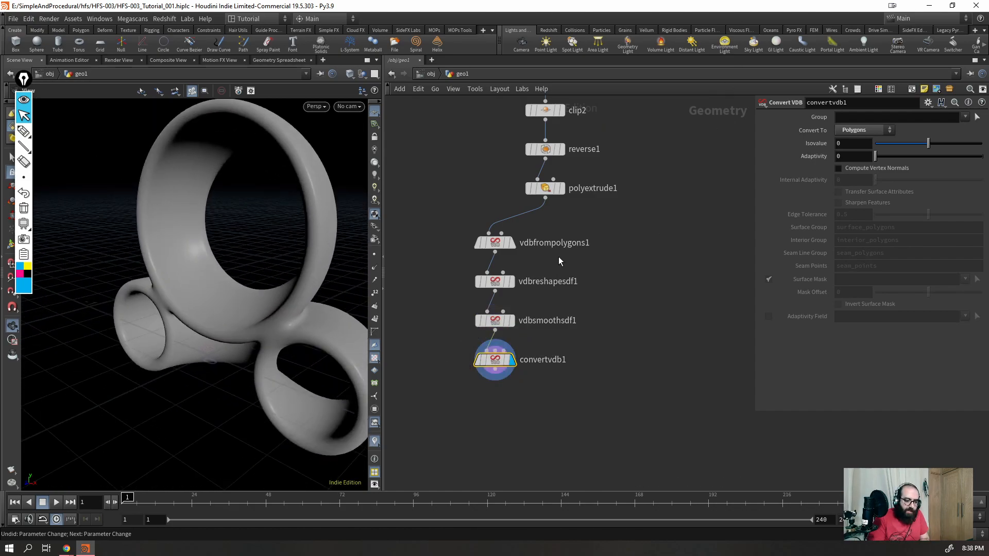
- Compare the converted mesh against a polyextrude1 template overlay with vdbreshapesdf1 bypassed, and restore both nodes' flags
mouse_move(481, 259)
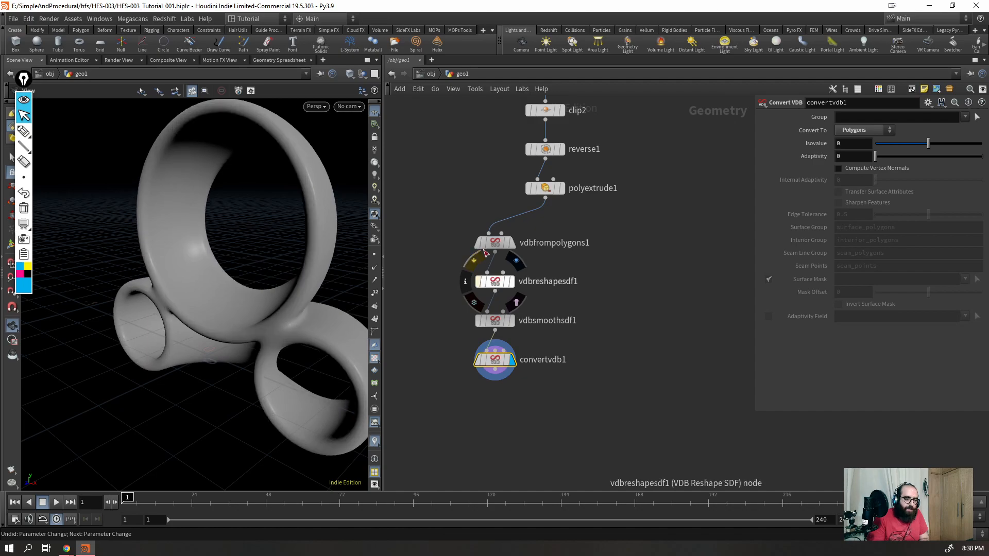
left_click(567, 210)
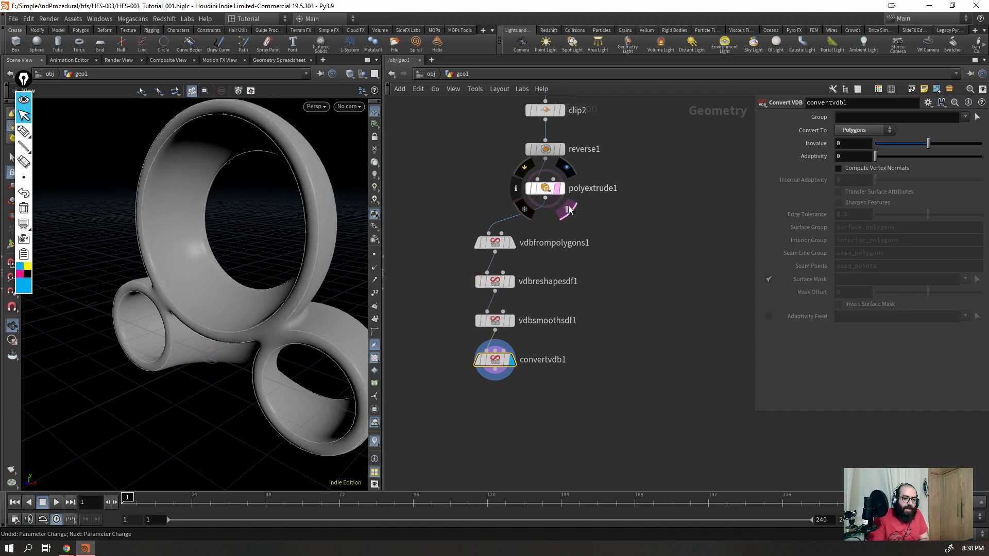
left_click(474, 261)
scroll(246, 248, "up", 5)
scroll(246, 247, "down", 5)
left_click_drag(246, 247, 336, 219)
scroll(278, 208, "up", 5)
left_click_drag(278, 207, 299, 247)
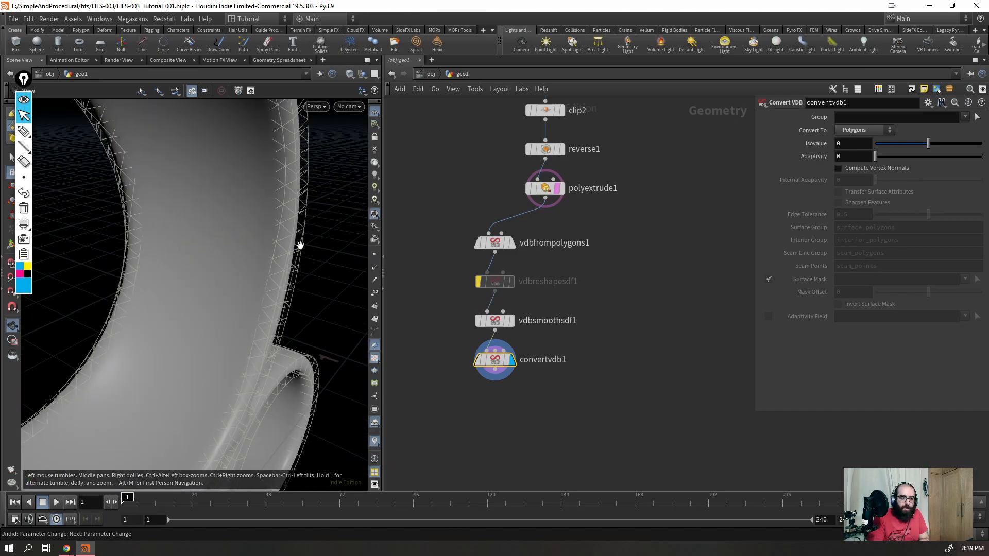
left_click(560, 190)
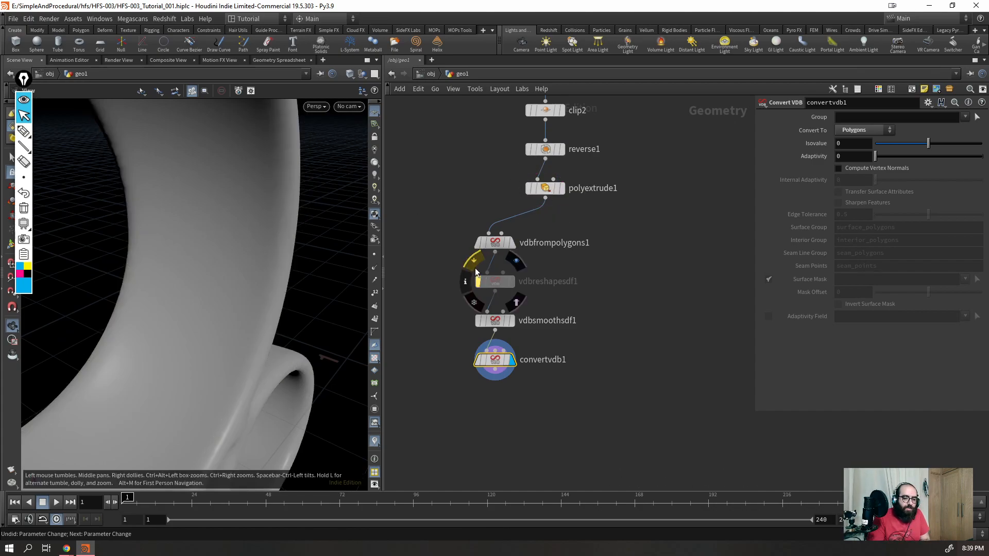
left_click(474, 261)
- Temporarily bypass polyextrude1 to check its effect on the converted mesh, and re-enable it
left_click(530, 185)
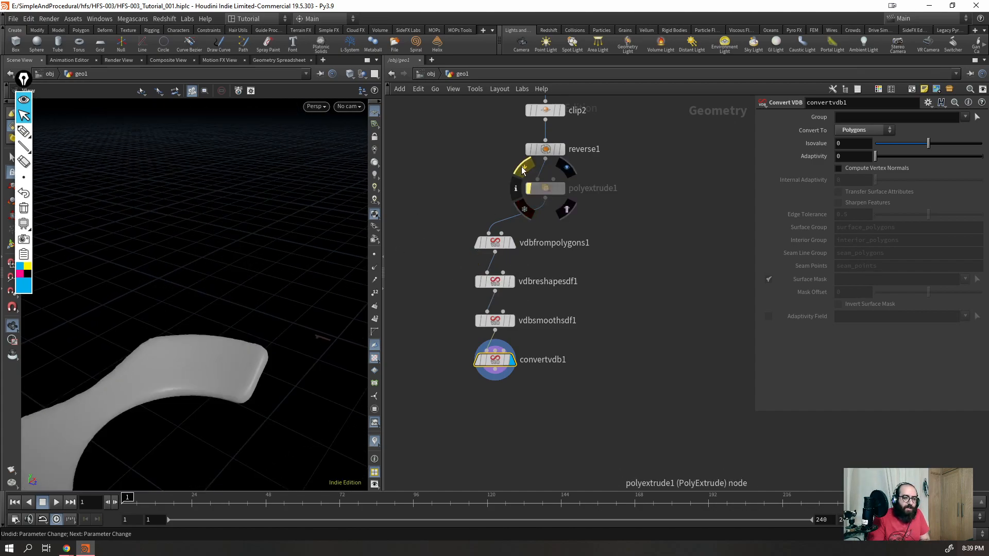
left_click(529, 187)
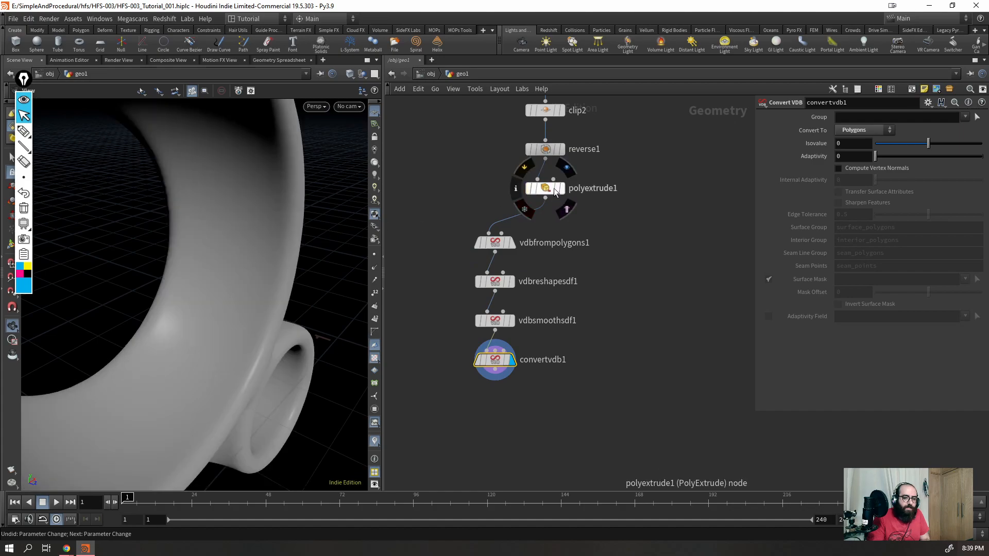
- Try 11 Iterations on vdbsmoothsdf1 against a temporary polyextrude1 template overlay, and turn the overlay off
left_click(566, 211)
left_click_drag(270, 241, 342, 184)
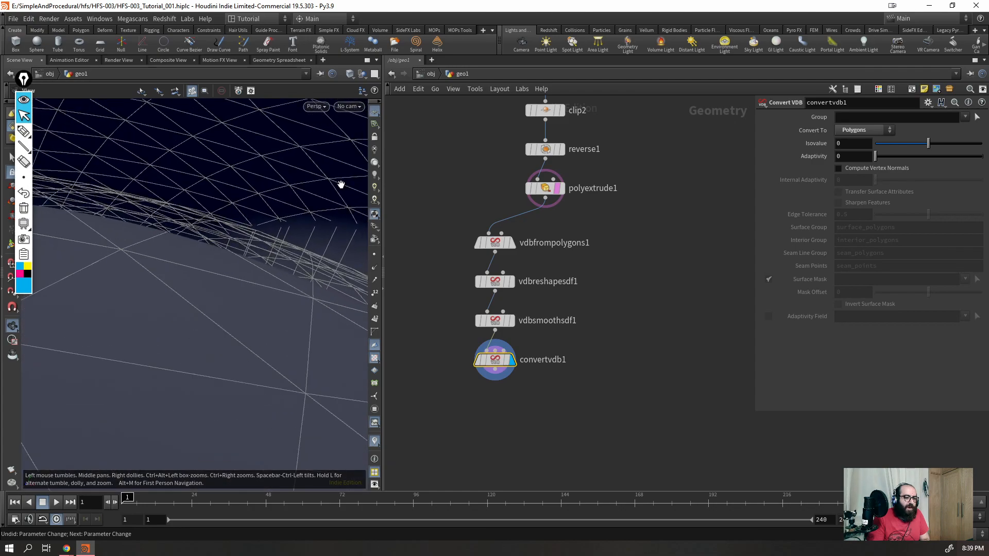
left_click(516, 320)
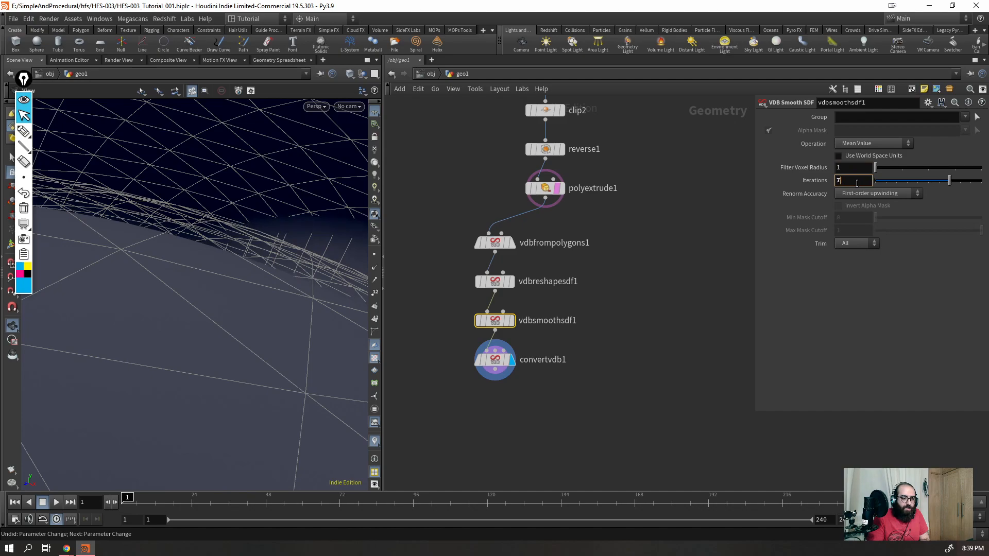
left_click_drag(268, 288, 302, 304)
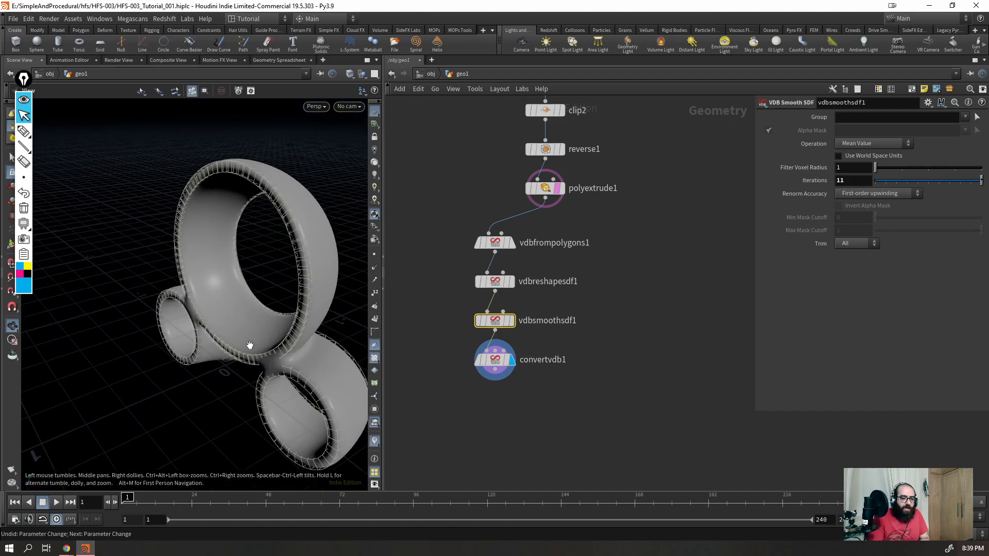
left_click_drag(249, 348, 296, 304)
left_click(559, 189)
left_click_drag(231, 256, 285, 286)
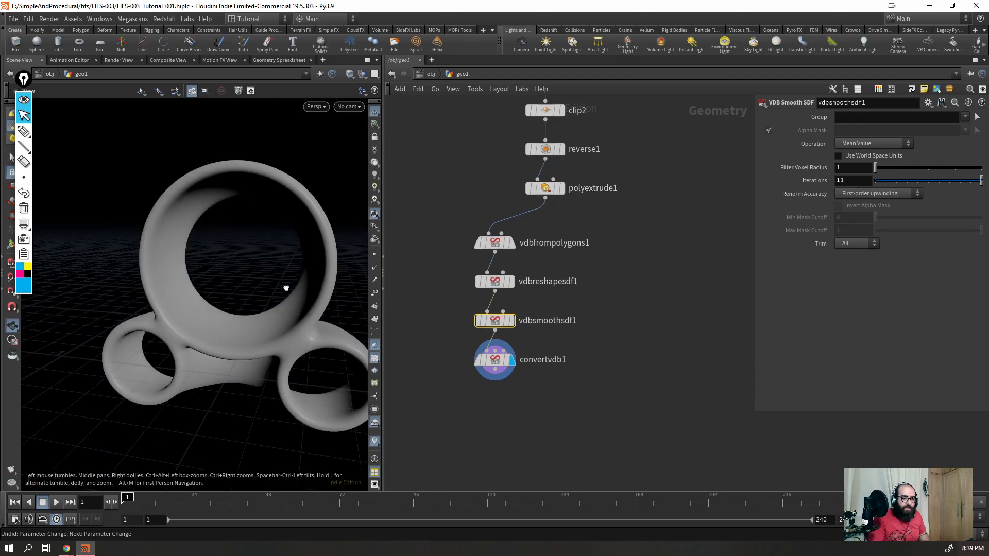
- Try 5 Iterations on vdbsmoothsdf1 and settle on 4
type("5")
key("Return")
type("4")
key("Return")
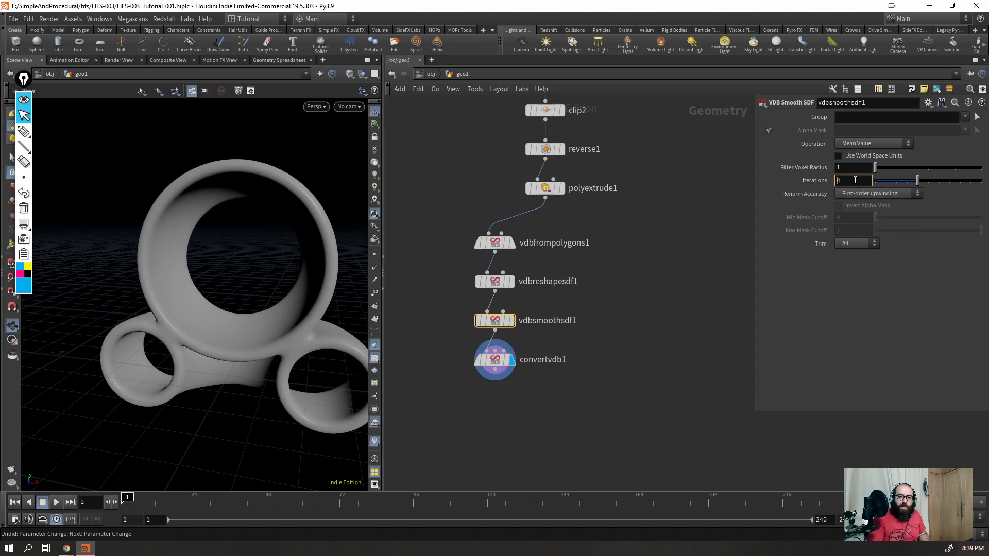
mouse_move(201, 332)
left_mouse_down()
mouse_move(194, 340)
mouse_move(219, 327)
left_mouse_up()
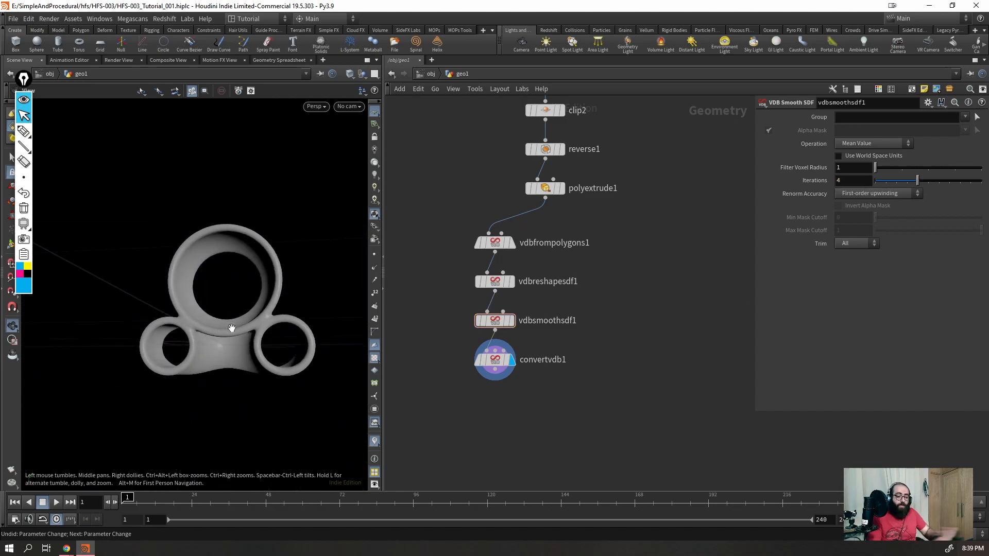
- Show the wireframe over the shaded mesh and check the node information of convertvdb1 and polyextrude1
left_click_drag(227, 342, 199, 388)
key("w")
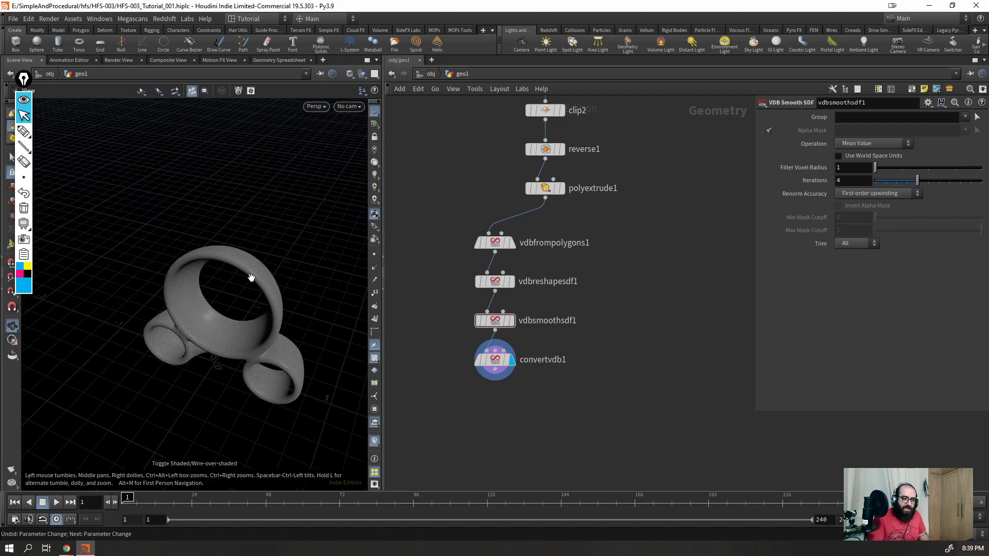
scroll(255, 247, "up", 5)
right_click_drag(211, 226, 162, 338)
left_click_drag(161, 338, 115, 292)
left_click(467, 359)
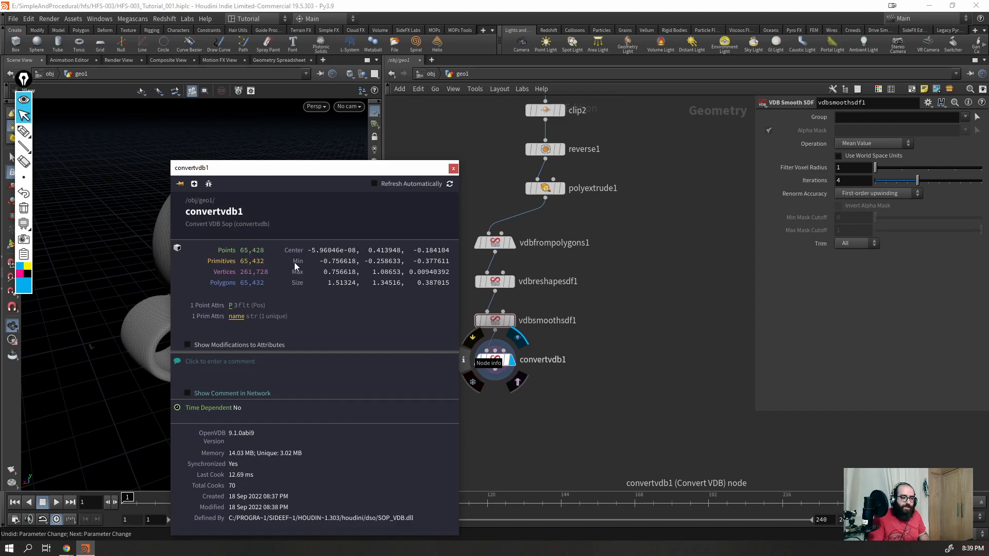
left_click(586, 182)
left_click(514, 187)
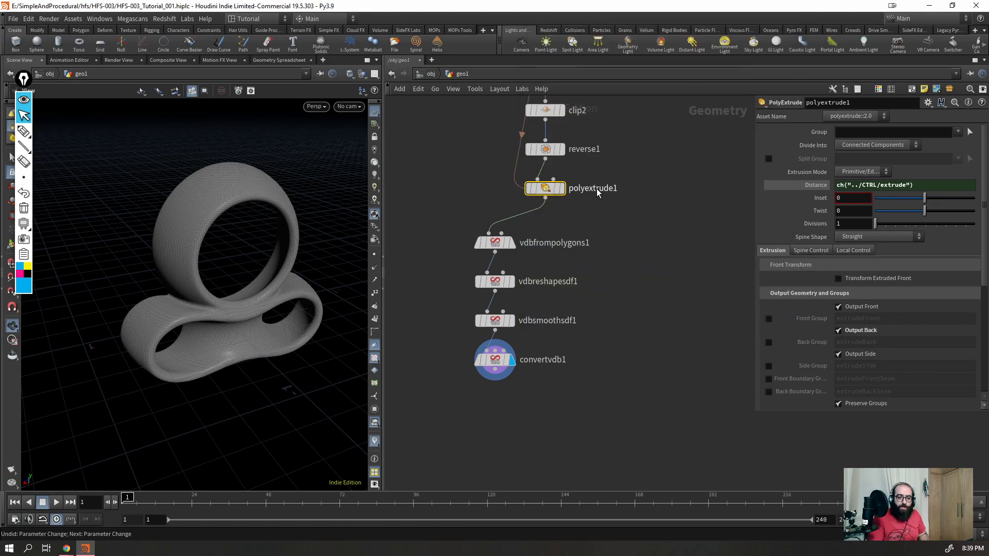
- Display polyextrude1 and convertvdb1 in turn to compare their topology, toggling the wireframe off and on for the converted mesh
left_click(561, 188)
left_click_drag(301, 268, 267, 256)
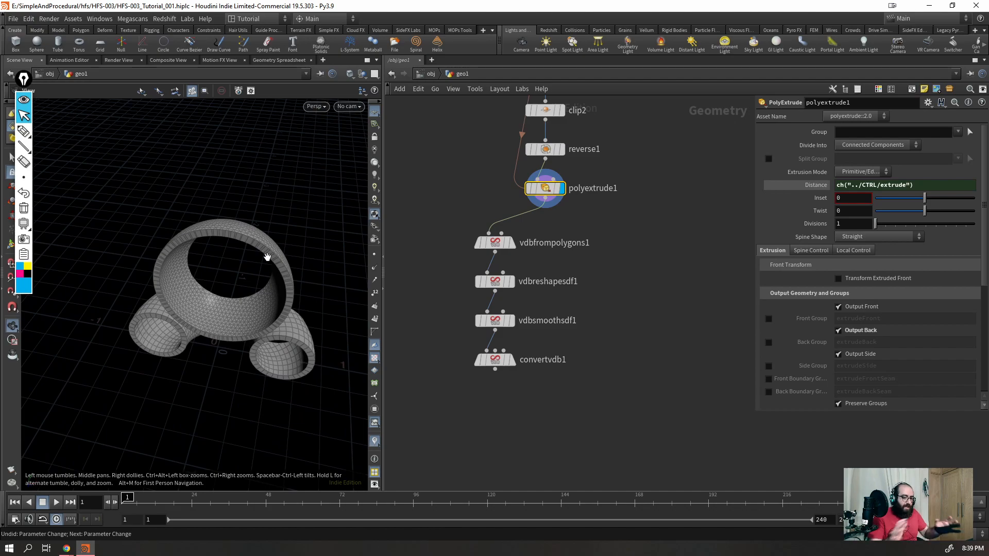
left_click_drag(489, 369, 489, 366)
left_click_drag(516, 410, 491, 364)
key("r")
left_click_drag(265, 367, 285, 306)
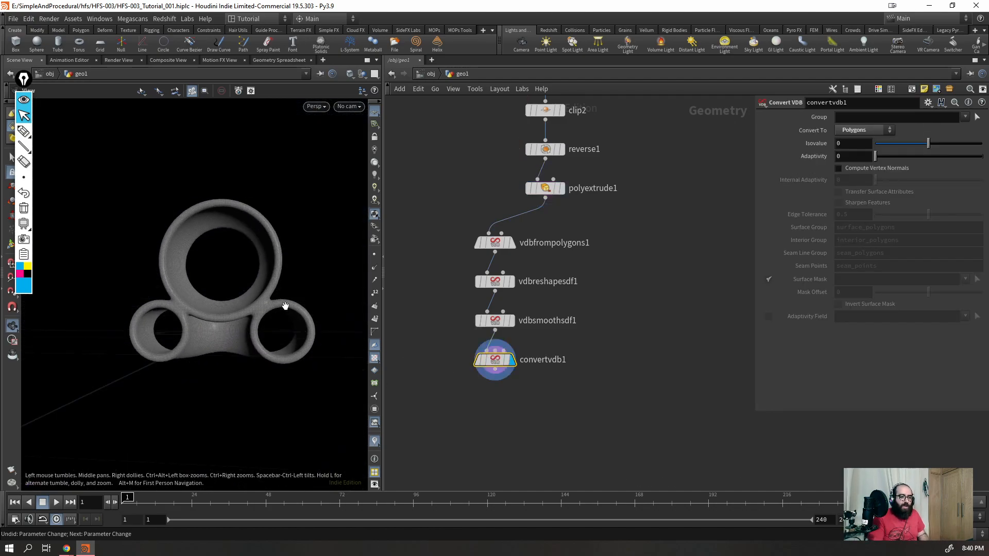
key("shift+w")
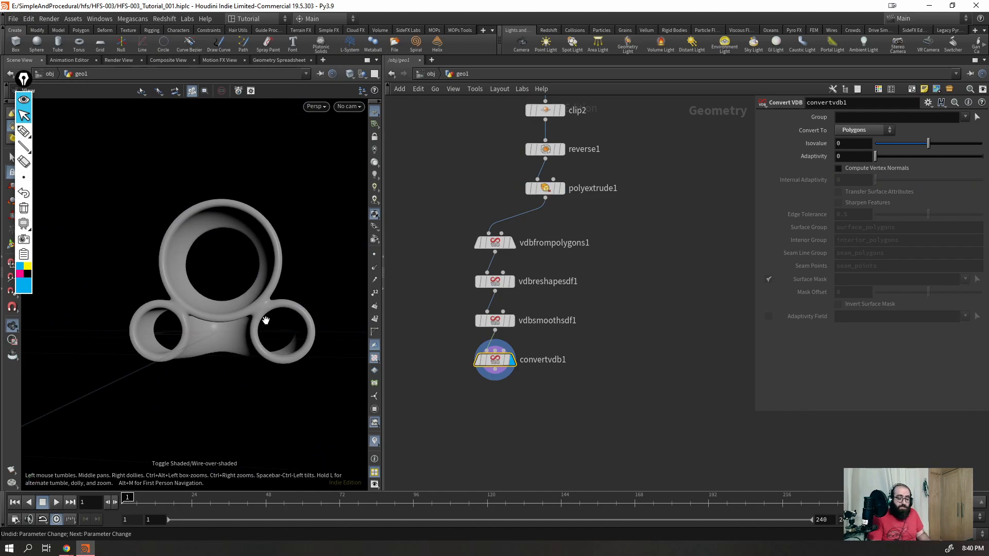
left_click_drag(266, 318, 244, 310)
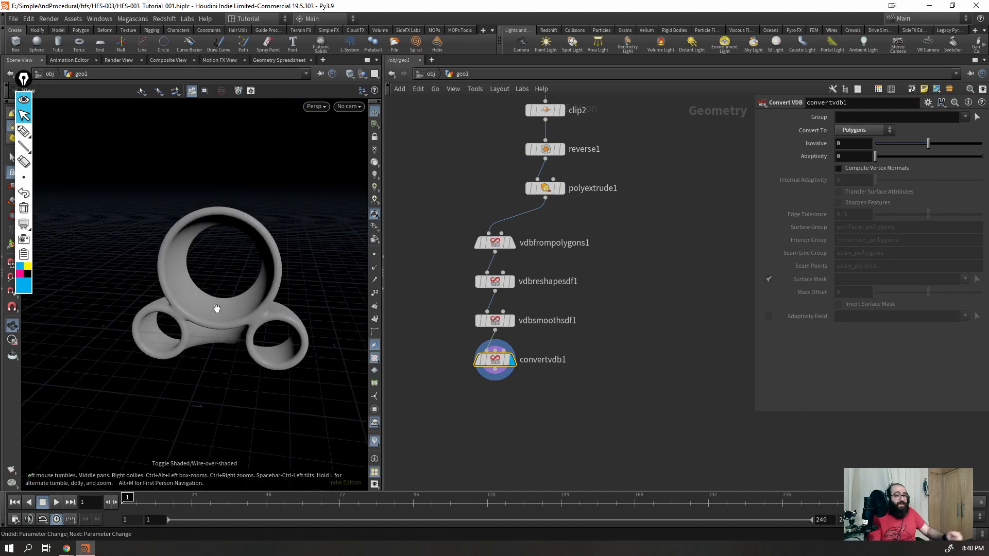
left_click_drag(234, 221, 237, 245)
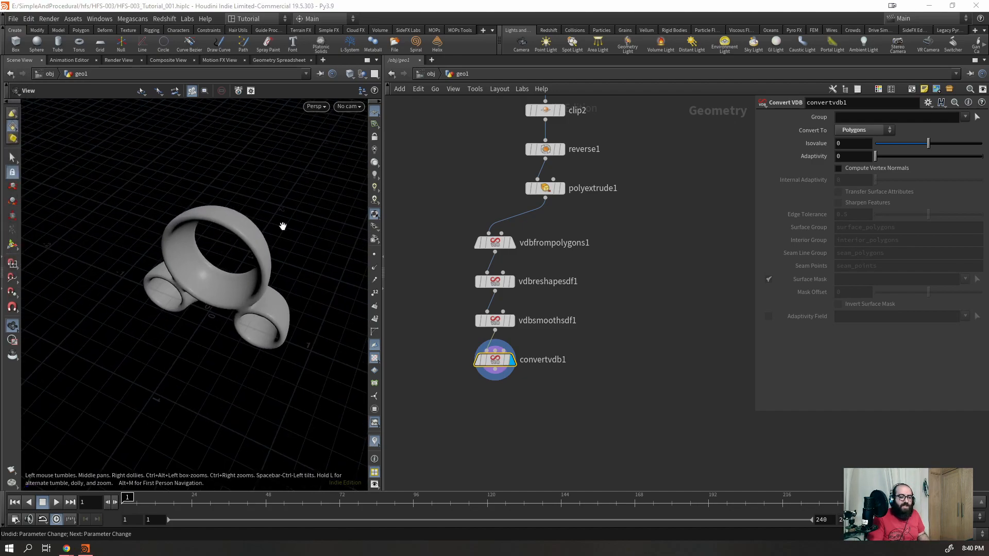
mouse_move(260, 289)
left_mouse_down()
mouse_move(264, 261)
mouse_move(258, 282)
left_mouse_up()
key("shift+w")
- Add a Remesh to Grid node fed by polyextrude1, beside the VDB chain, and display its result
left_click(546, 200)
key("Tab")
type("remesh")
key("Down")
key("Return")
left_click(645, 293)
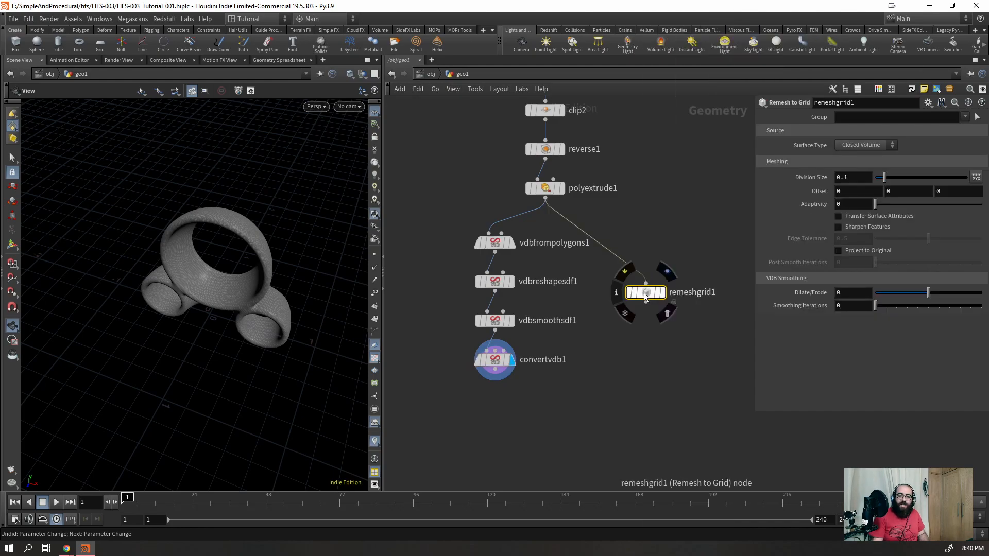
left_click(668, 272)
scroll(285, 240, "up", 5)
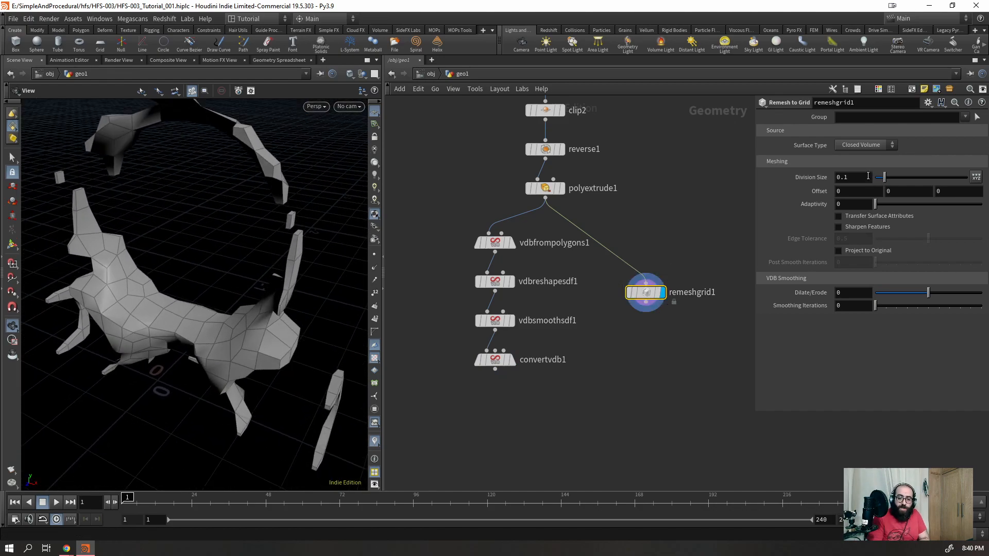
- Set the Division Size of remeshgrid1 to 0.01 and its Dilate/Erode to 0.01
type("0.01")
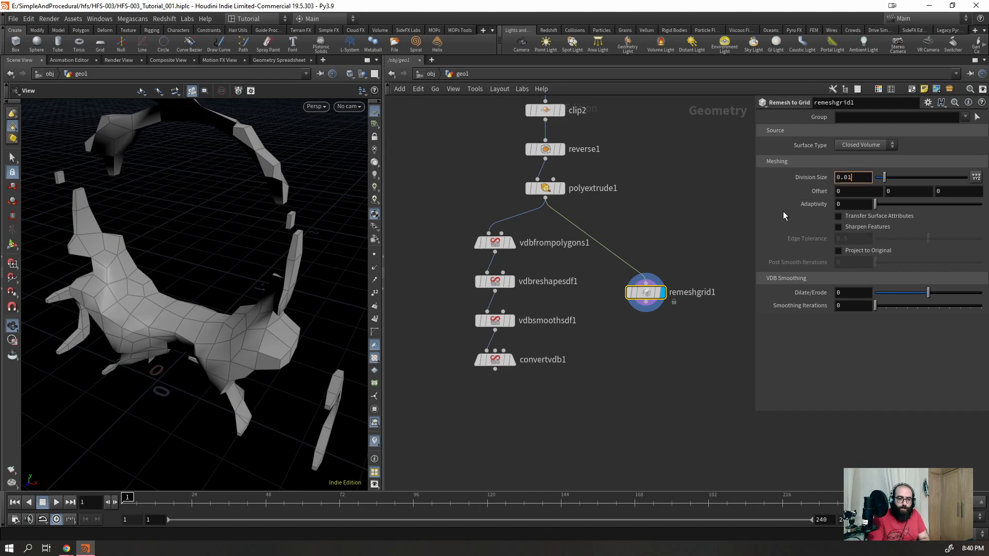
key("Return")
scroll(218, 261, "down", 5)
left_click_drag(218, 262, 245, 280)
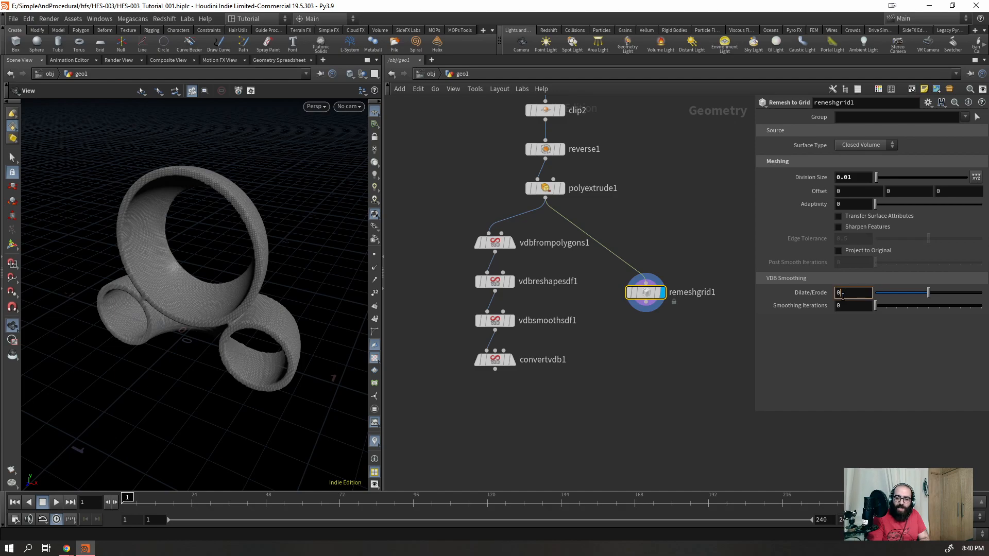
type("0.01")
key("Return")
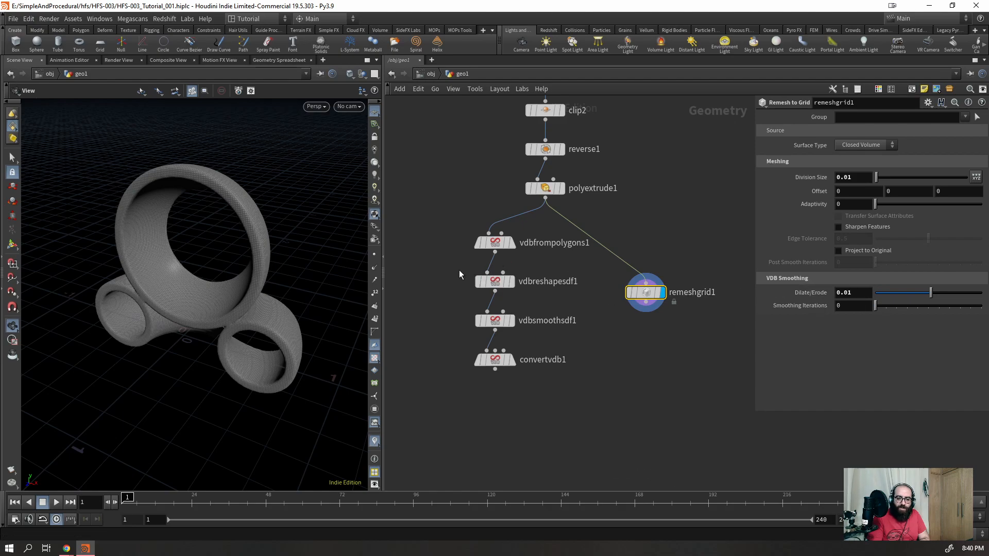
- Move remeshgrid1 level with vdbreshapesdf1 and review the Operation options of vdbreshapesdf1
left_click(495, 281)
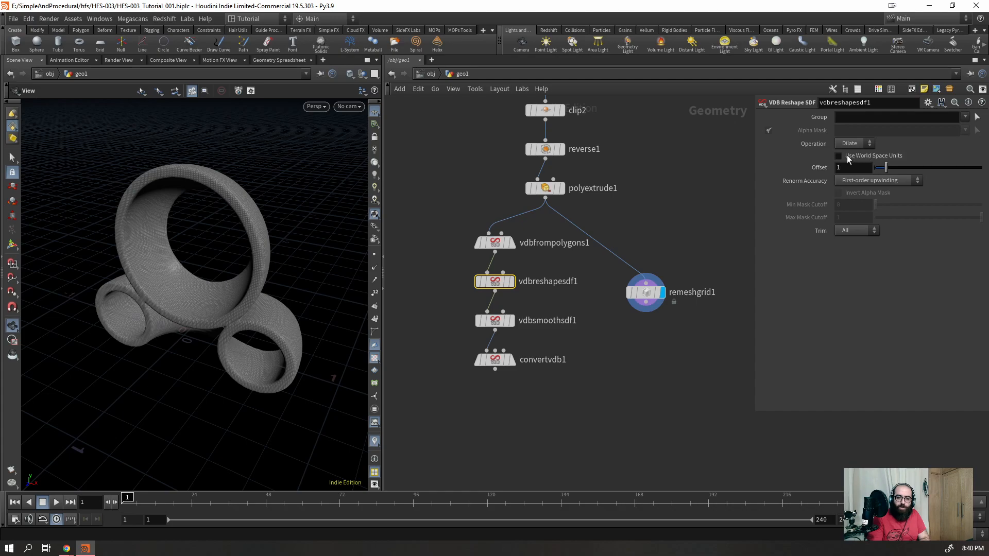
mouse_move(492, 298)
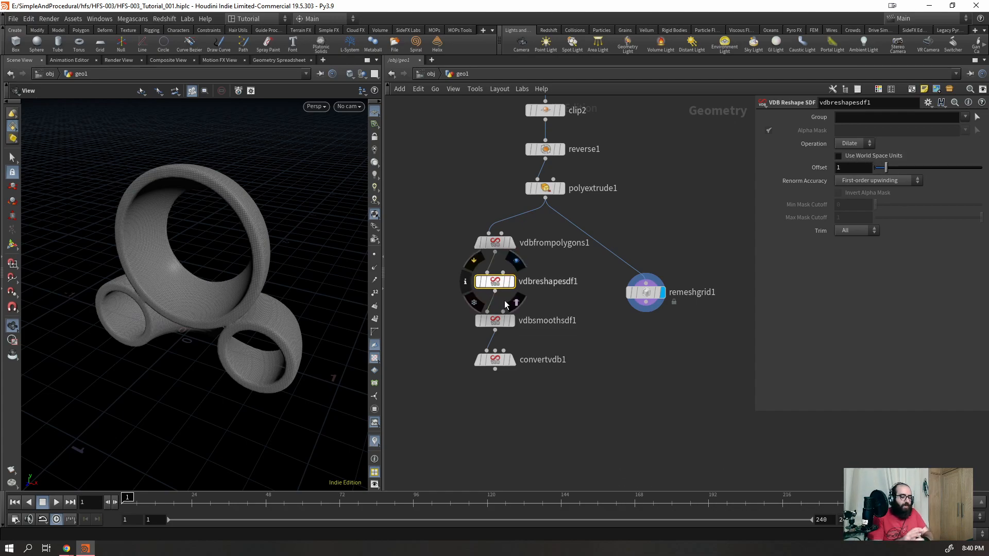
left_click_drag(461, 241, 503, 286)
left_click_drag(634, 324, 643, 286)
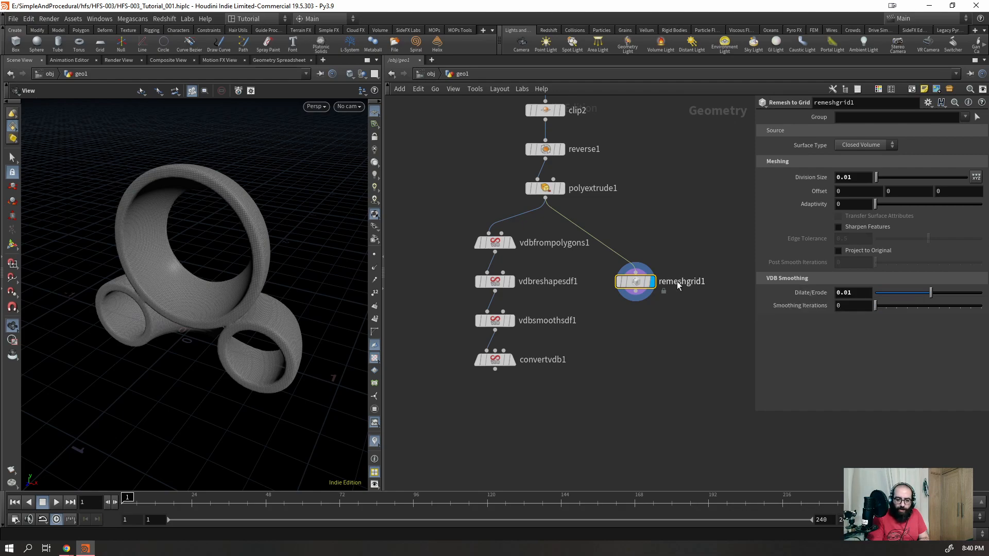
left_click(494, 282)
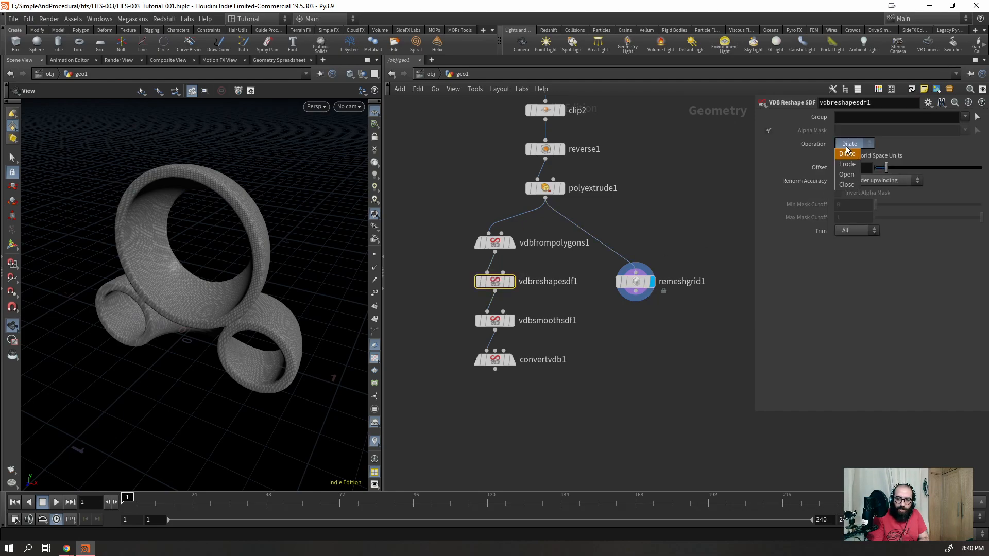
left_click(847, 165)
- Try a Dilate/Erode value of 0.02 on remeshgrid1 and inspect the thickened mesh
left_click(635, 281)
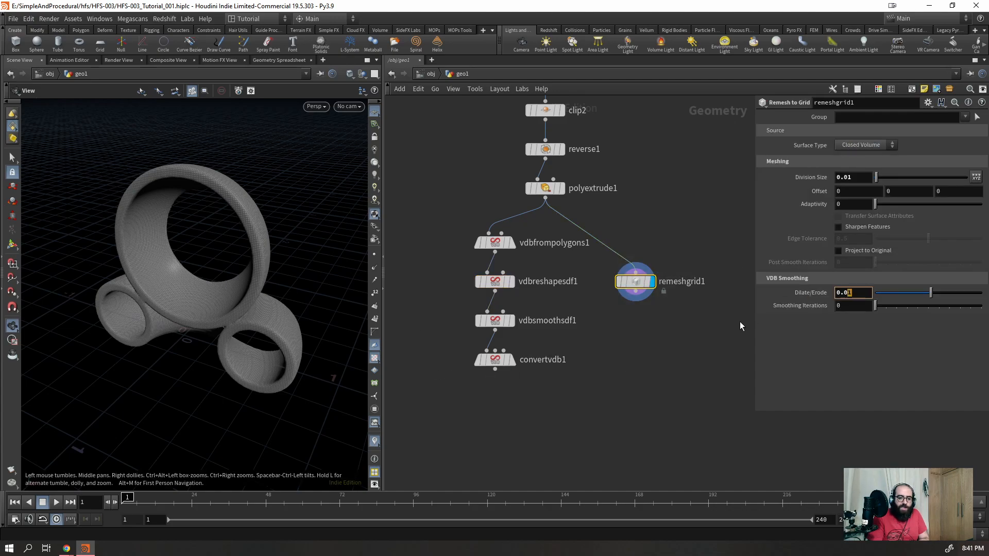
key("Return")
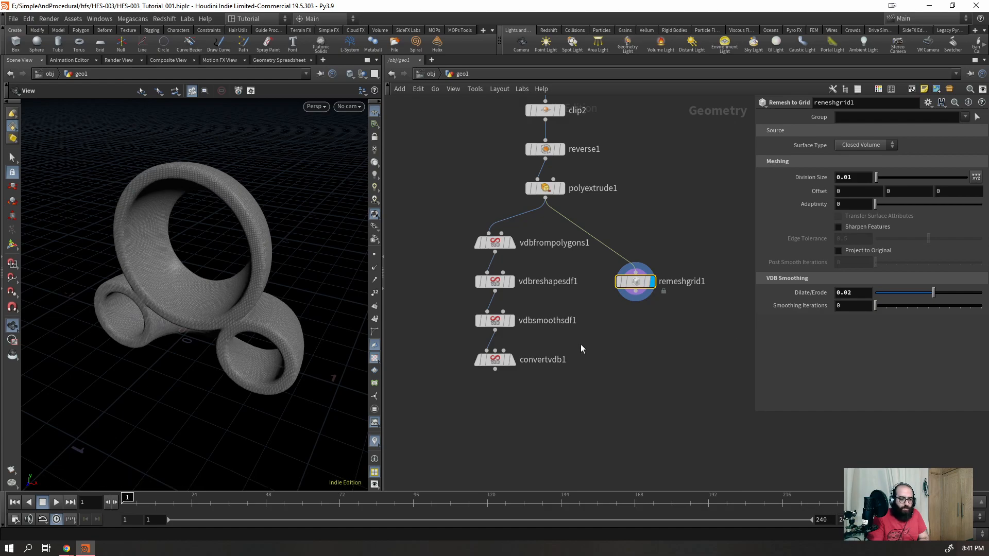
scroll(276, 312, "up", 4)
left_click_drag(276, 311, 307, 289)
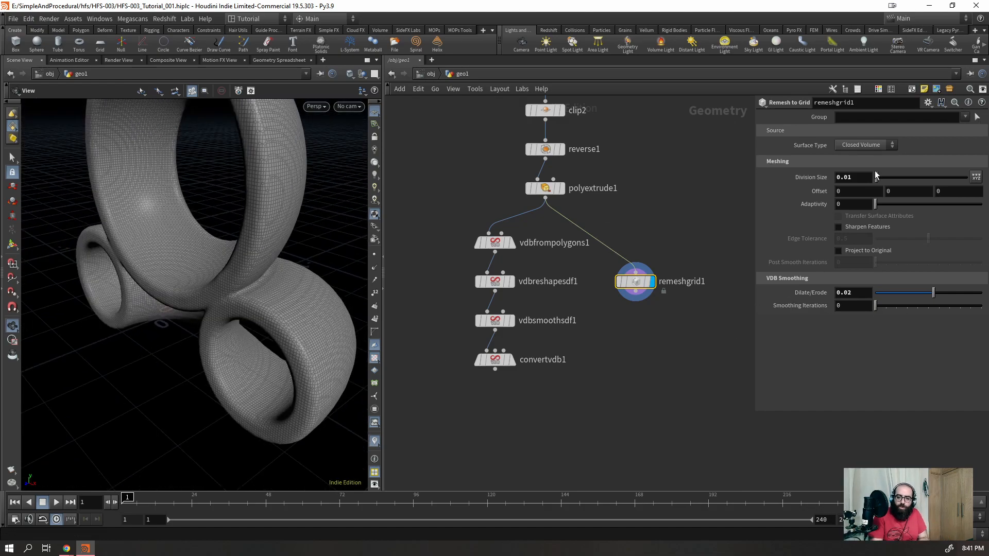
- Review the vdbfrompolygons1 settings, try 3 Smoothing Iterations on remeshgrid1, and display convertvdb1 to compare
left_click_drag(545, 221, 513, 249)
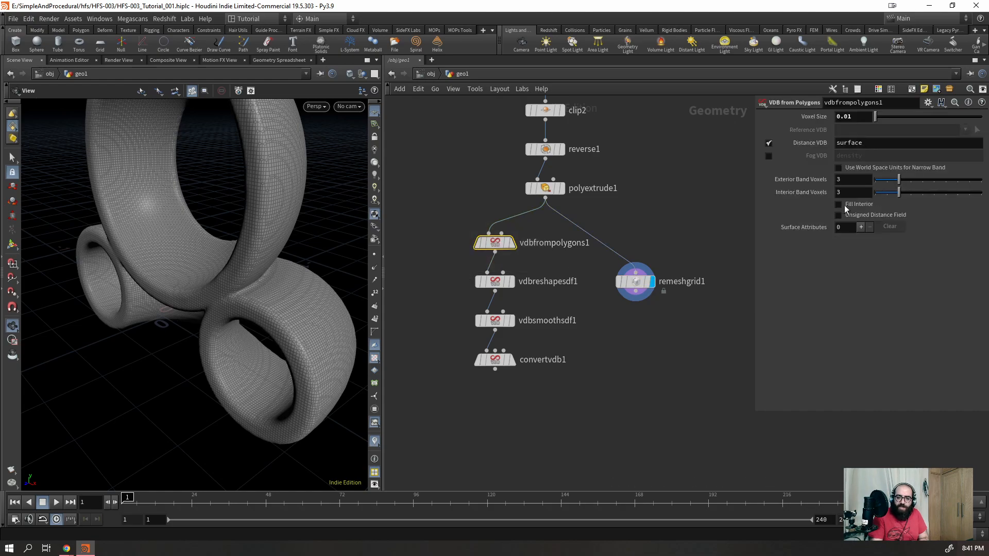
left_click(635, 281)
left_click(850, 306)
key("BackSpace")
type("3")
key("Return")
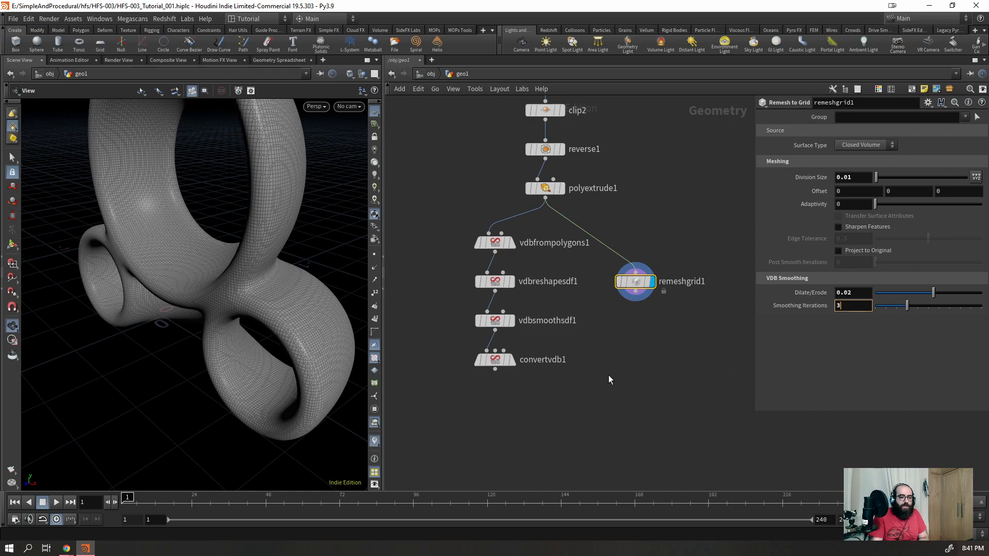
left_click(512, 360)
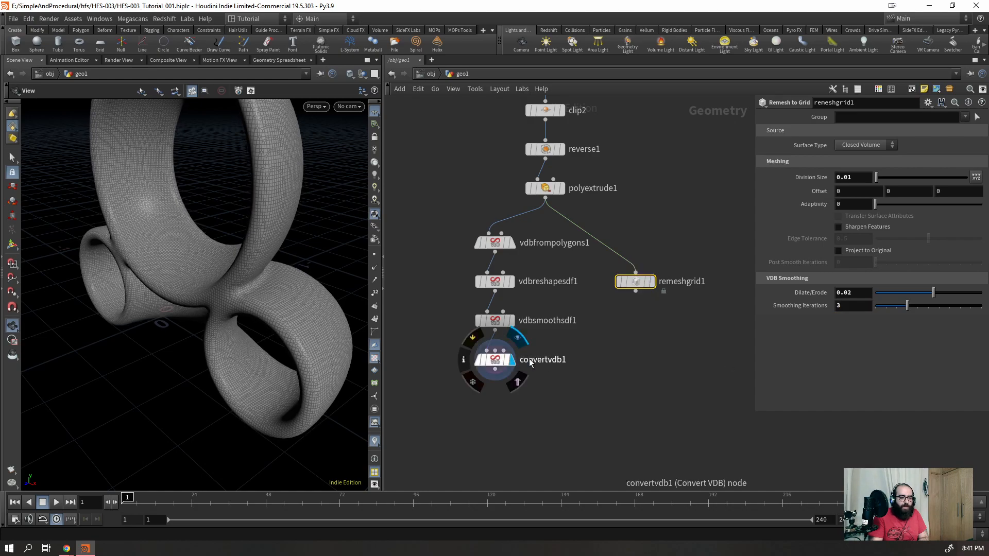
- Set the Smoothing Iterations of remeshgrid1 to 4 and switch the display between convertvdb1 and remeshgrid1 to compare
left_click(651, 282)
left_click(854, 306)
key("BackSpace")
type("4")
key("Return")
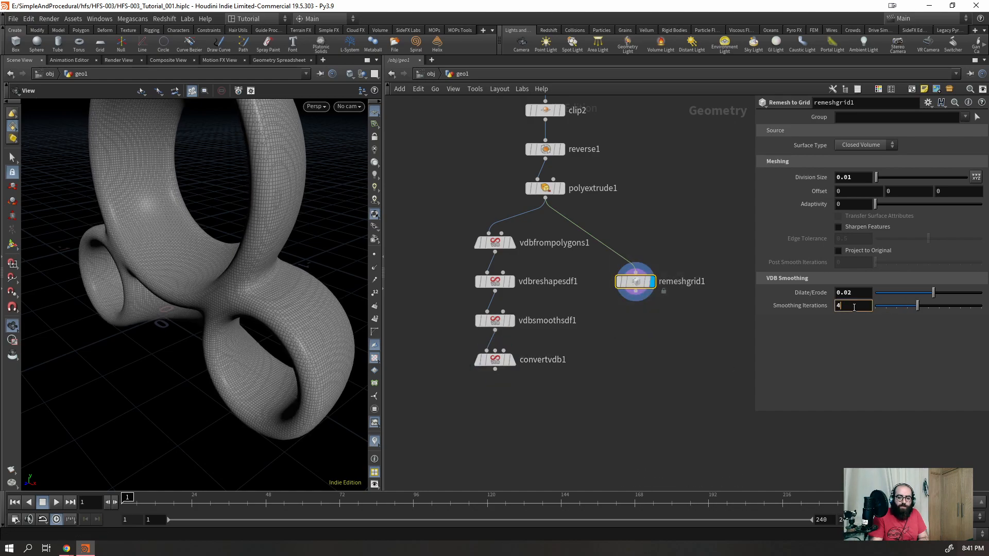
left_click(511, 360)
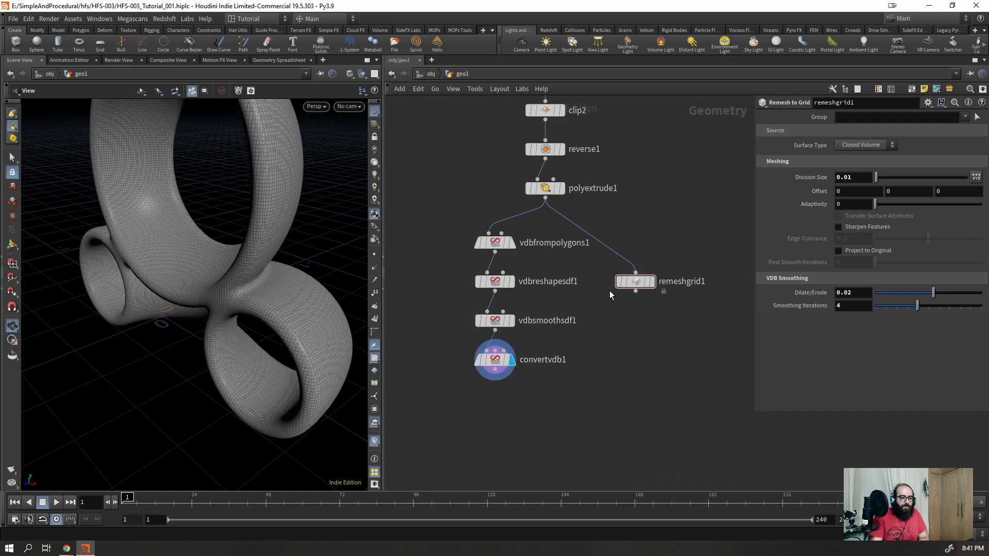
left_click(651, 281)
left_click(630, 282)
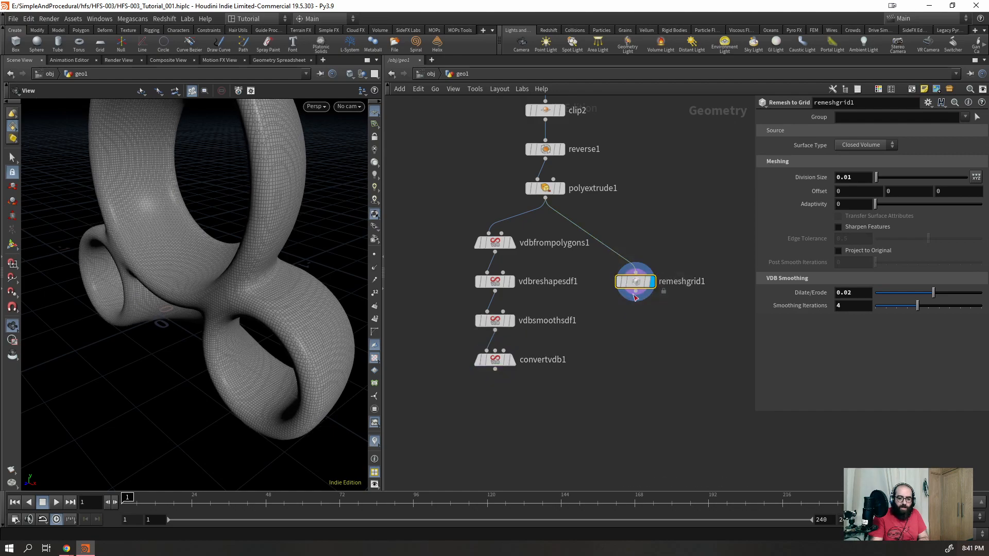
- Try a Dilate/Erode of 0.015 on remeshgrid1, set it to 0.01, and display convertvdb1 to compare
left_click_drag(862, 293, 713, 363)
type("0.015")
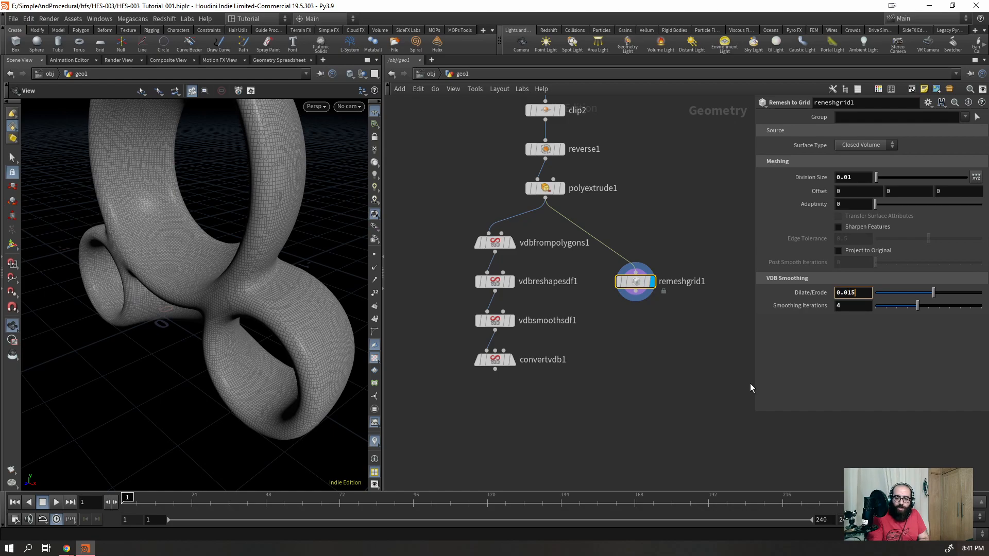
key("Return")
left_click_drag(268, 304, 302, 303)
left_click_drag(865, 292, 767, 321)
type("0.01")
key("Return")
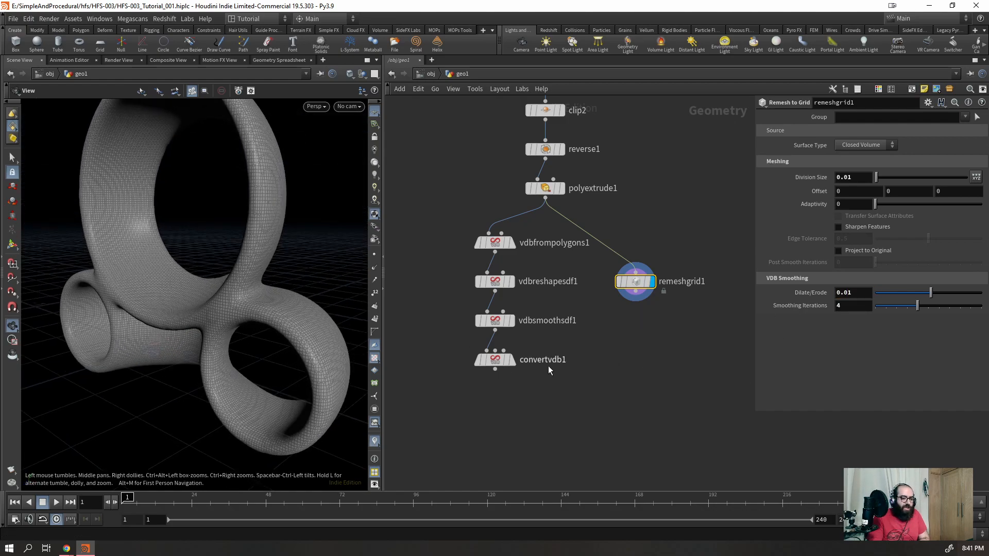
left_click(512, 366)
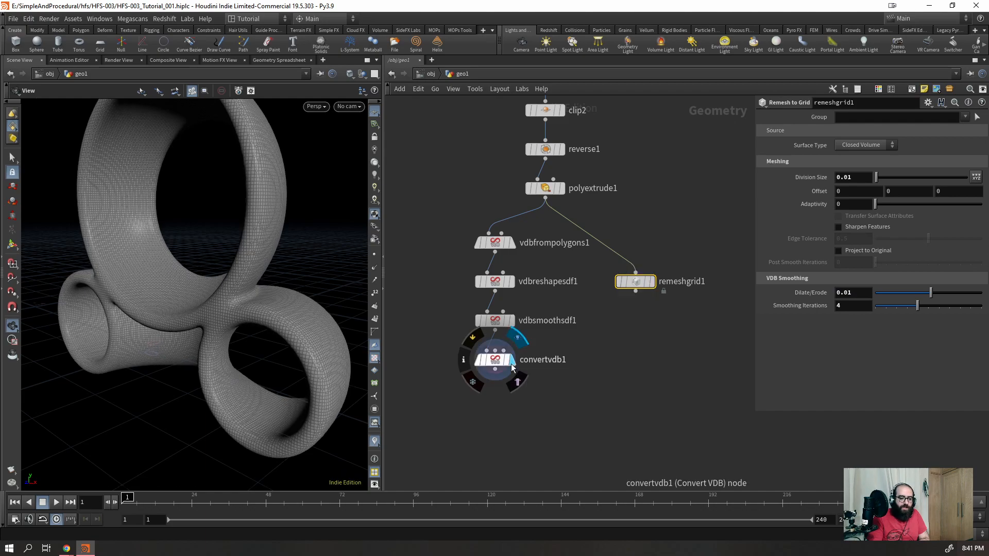
- Display remeshgrid1, allow editing of its contents, and dive into its internal network
left_click(652, 282)
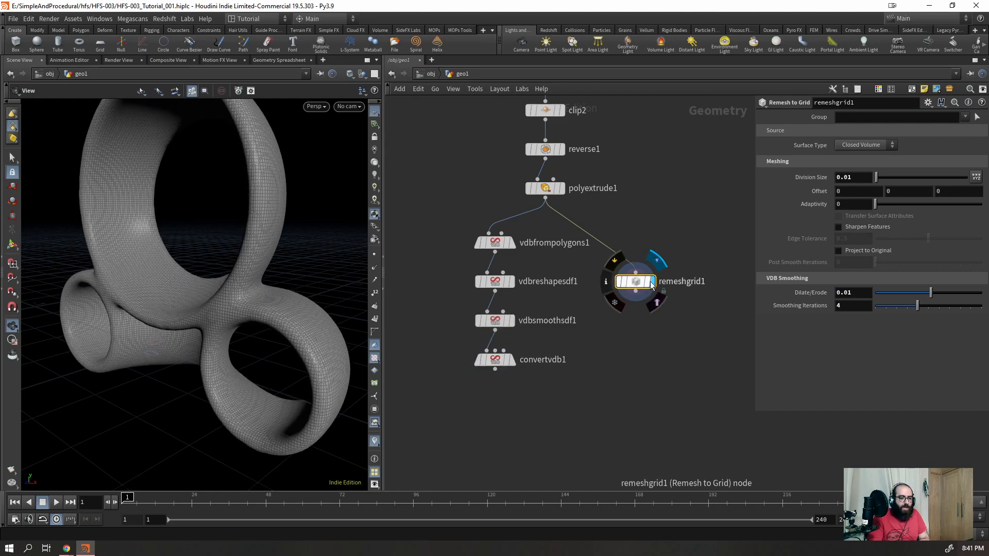
right_click(639, 281)
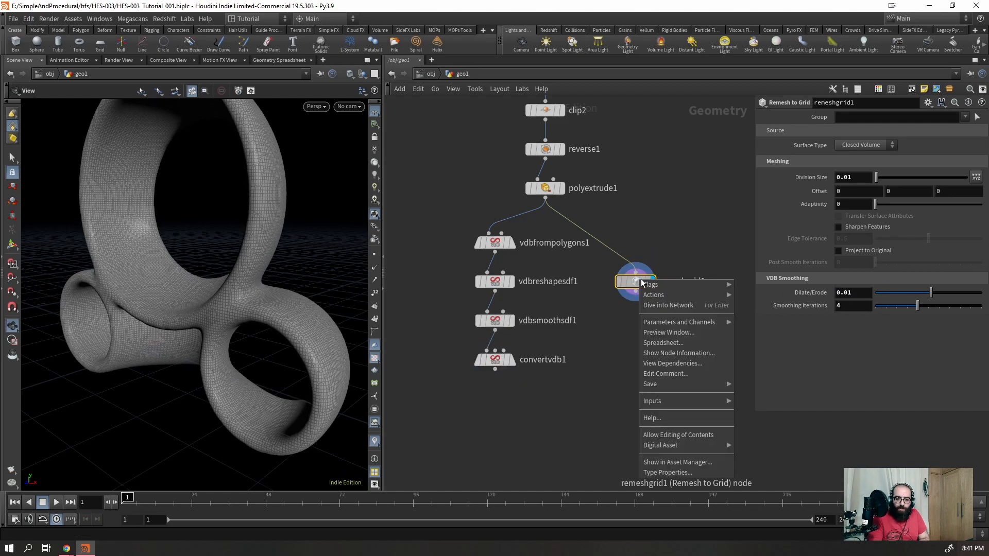
left_click(671, 436)
left_click_drag(663, 227, 638, 307)
key("Return")
- Examine the upper part of the Remesh to Grid network, including the vdb1 and VDB from Polygons nodes
scroll(710, 178, "up", 4)
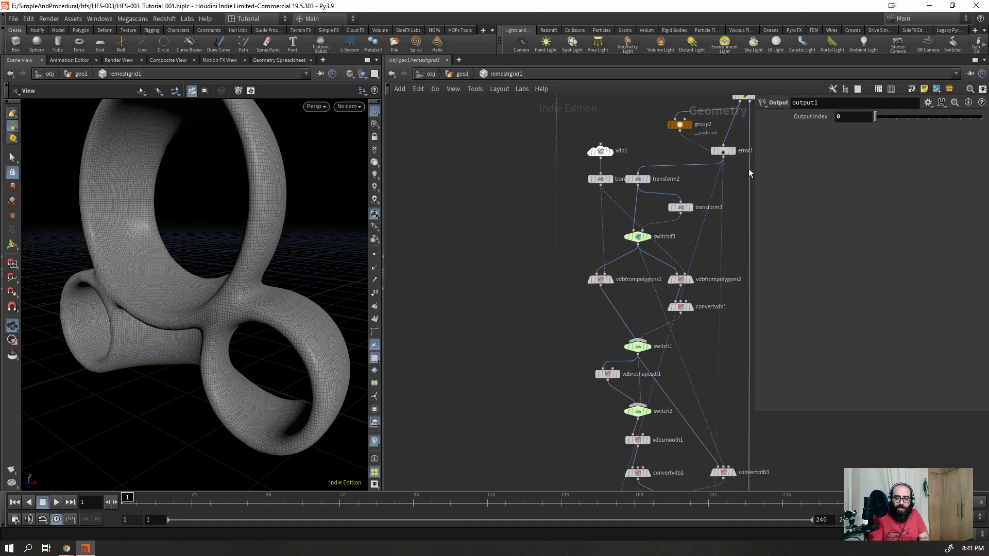
scroll(586, 138, "up", 3)
left_click_drag(575, 117, 631, 168)
scroll(542, 181, "down", 4)
scroll(691, 327, "up", 3)
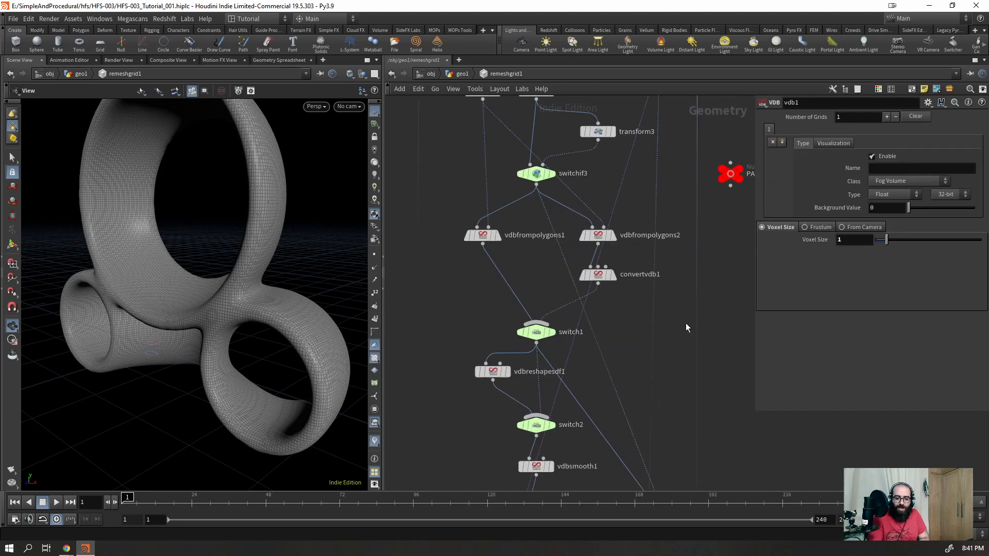
scroll(646, 302, "up", 1)
left_click(599, 227)
- Examine the vdbsmooth1 settings inside the Remesh to Grid network and follow the chain down to the output node
scroll(604, 243, "down", 3)
scroll(570, 307, "up", 2)
scroll(461, 285, "up", 3)
left_click_drag(461, 285, 629, 206)
scroll(508, 212, "down", 3)
scroll(512, 248, "up", 3)
scroll(614, 224, "down", 3)
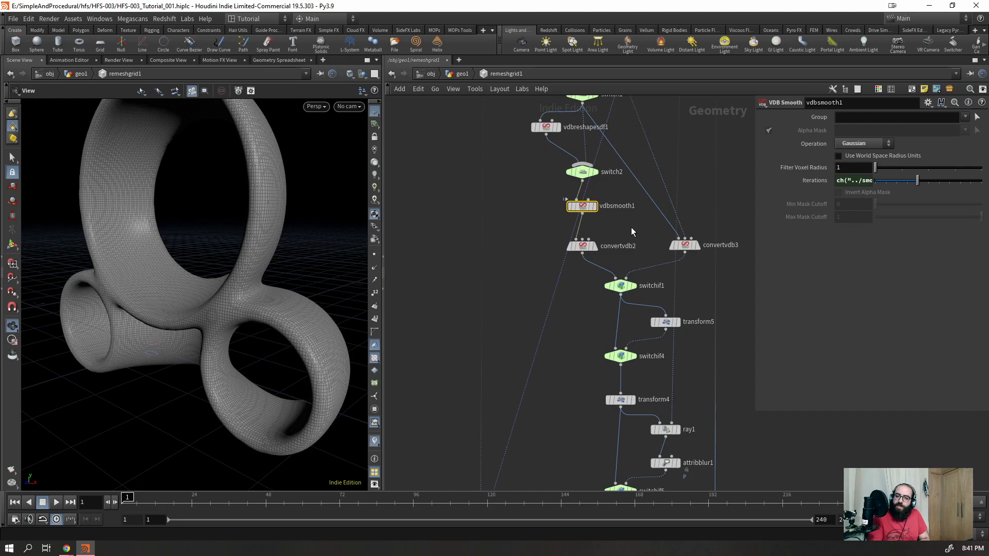
scroll(632, 228, "down", 4)
scroll(634, 412, "up", 2)
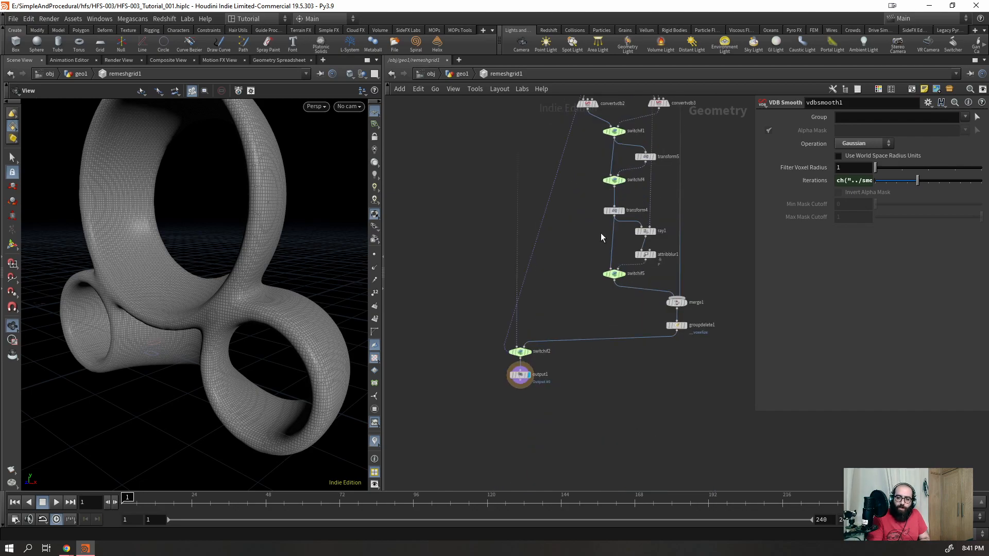
- Return to geo1, match remeshgrid1 to its current definition, and move the node level with convertvdb1
left_click(462, 74)
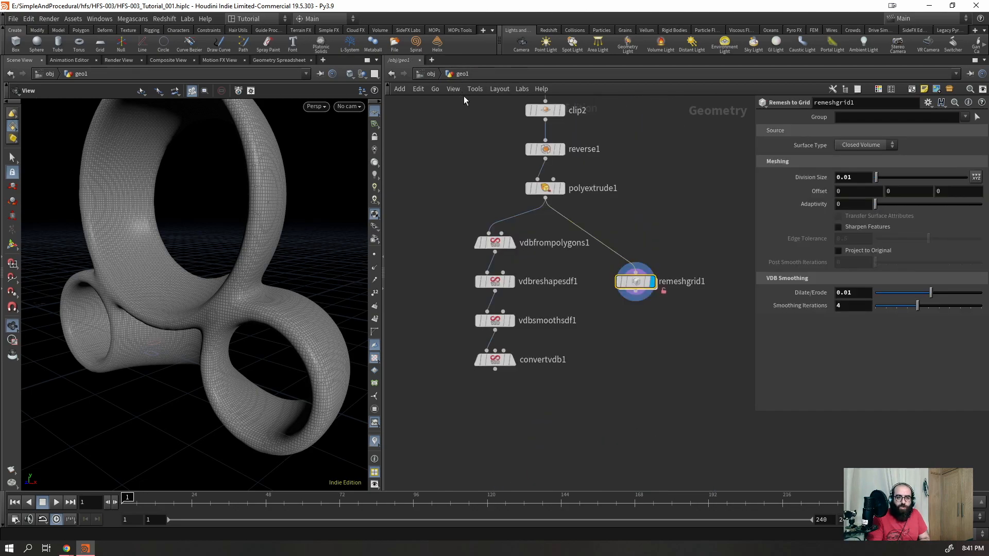
right_click(637, 284)
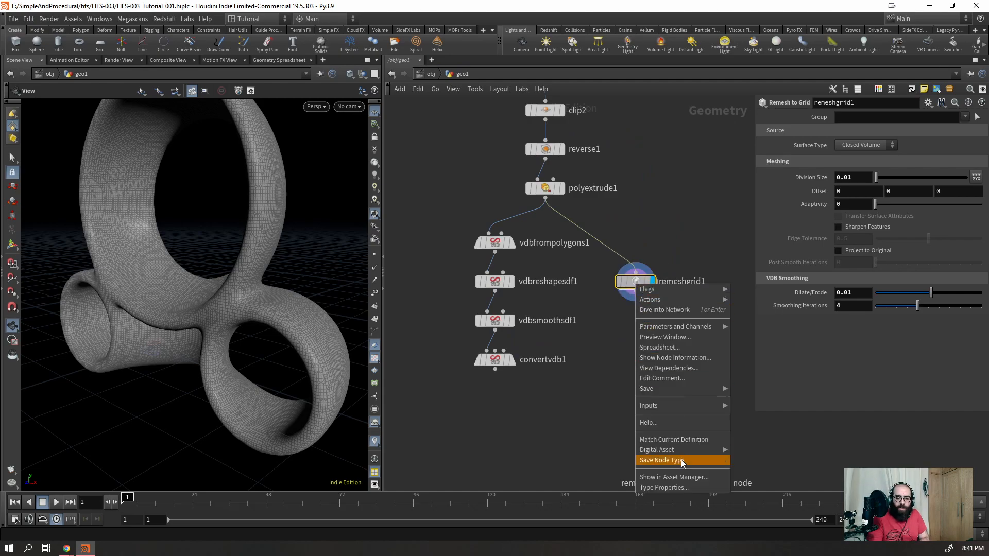
left_click(682, 440)
left_click_drag(639, 283, 633, 362)
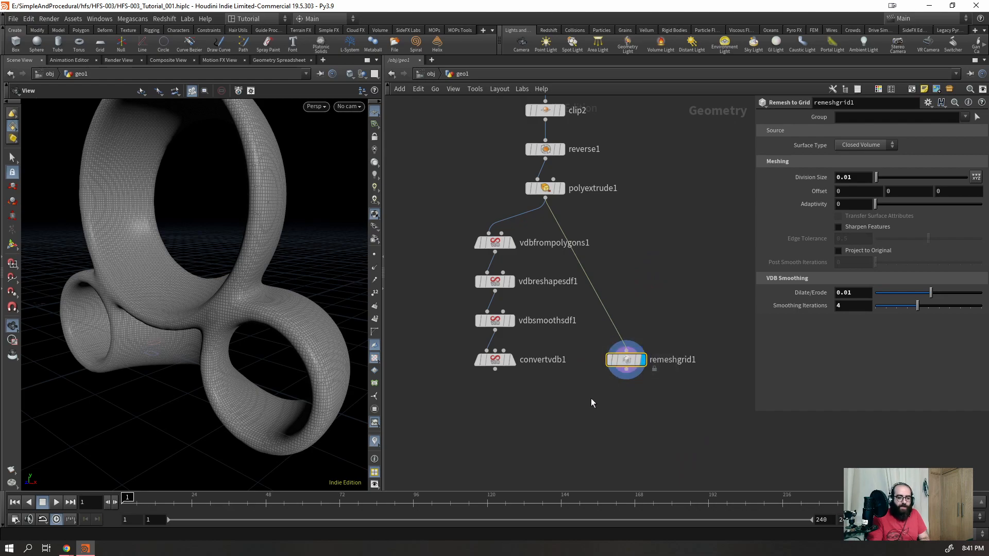
- Hide the wireframe overlay and review the remeshed rings and the complete node network
right_click_drag(173, 266, 121, 399)
left_click_drag(144, 288, 250, 316)
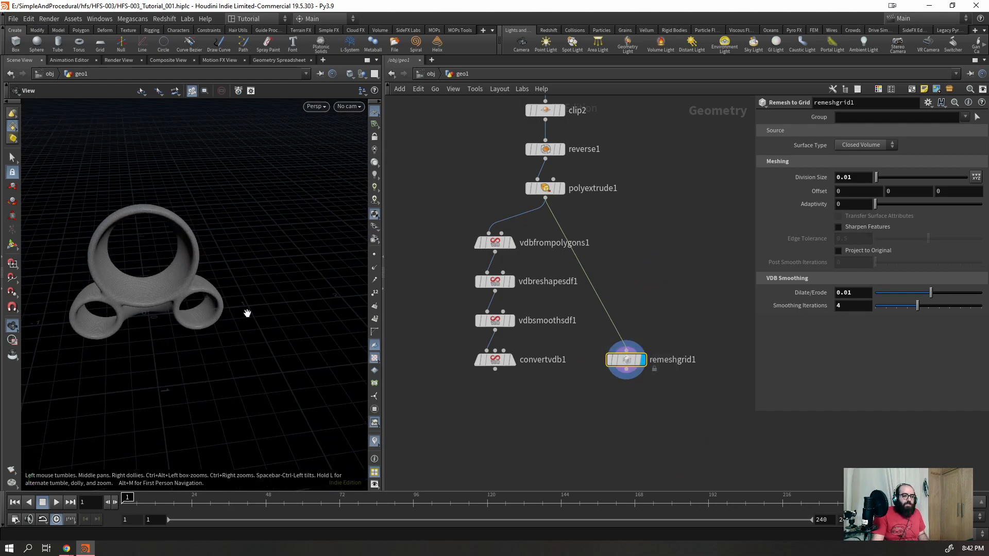
key("shift+w")
key("shift+w")
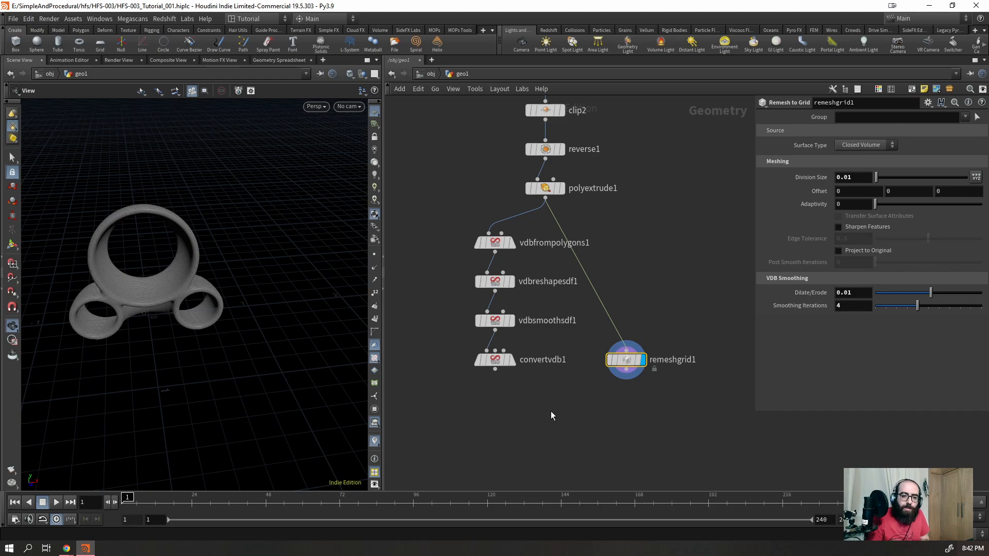
left_click_drag(249, 309, 156, 265)
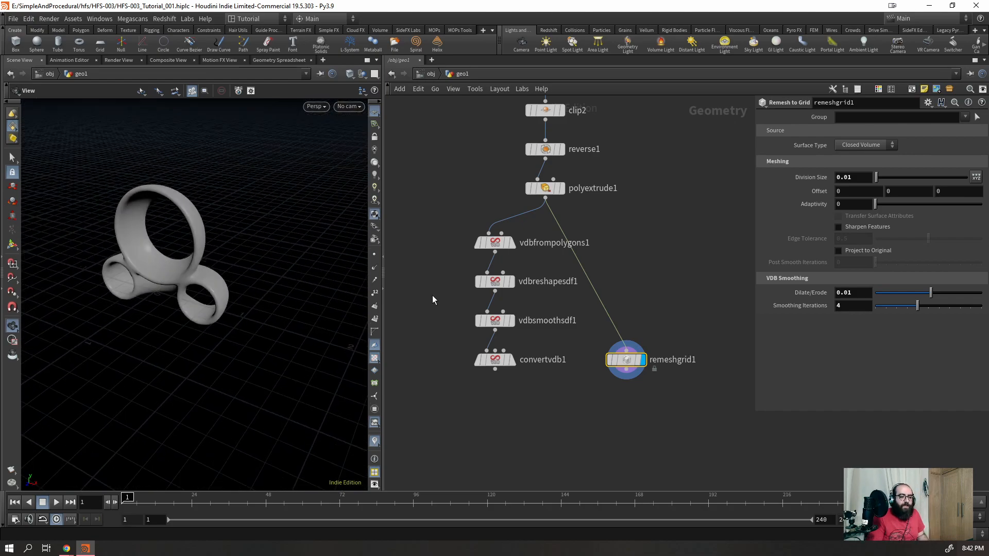
scroll(471, 294, "down", 4)
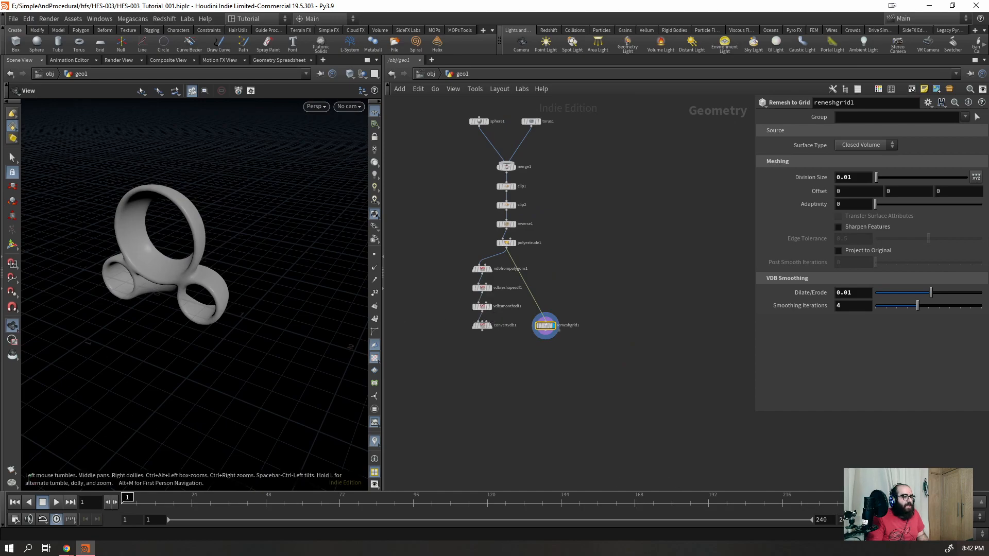
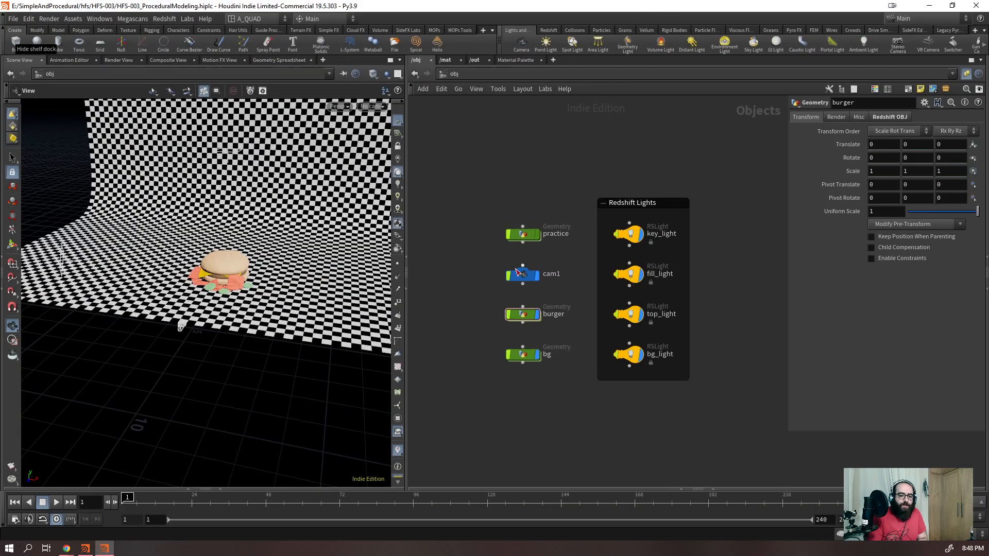
- Inspect the burger model and its checkered backdrop in the HFS-003_ProceduralModeling scene from far and near
left_click_drag(245, 294, 211, 295)
right_click_drag(245, 293, 206, 309)
left_click_drag(237, 299, 217, 257)
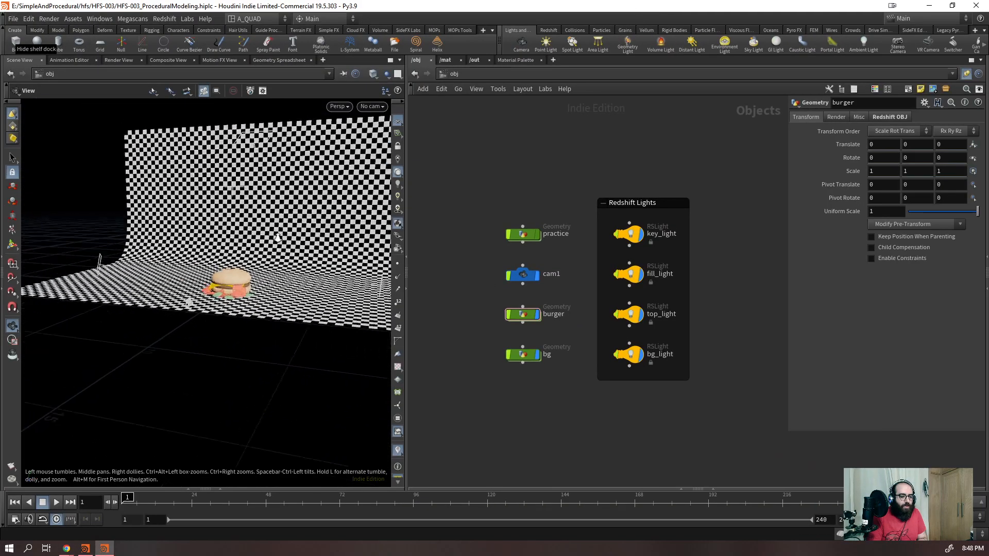
right_click_drag(258, 248, 358, 166)
right_click_drag(251, 323, 252, 250)
mouse_move(256, 267)
left_mouse_down()
mouse_move(254, 304)
mouse_move(250, 266)
left_mouse_up()
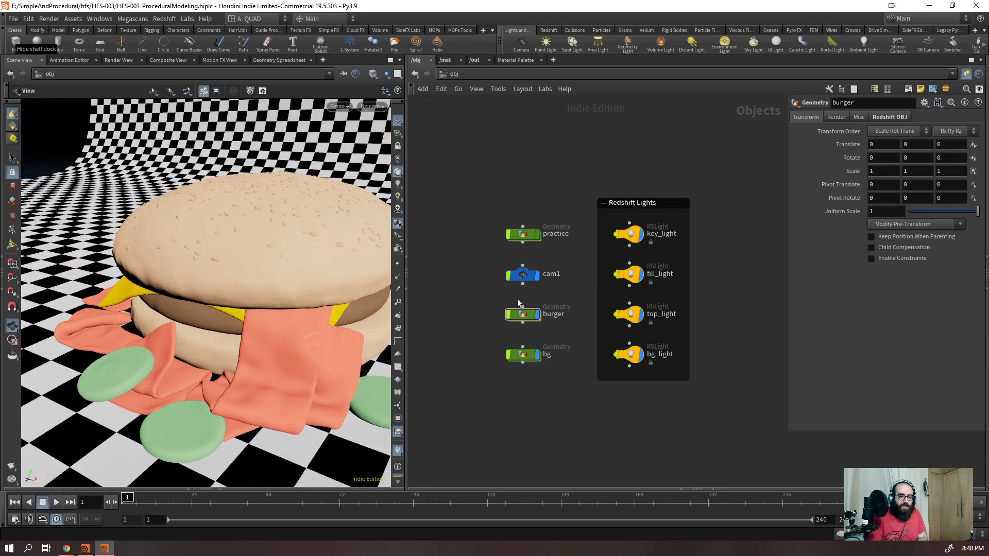
- Go inside the burger object and examine the overall layout of its ingredient branches
left_click_drag(570, 334, 475, 297)
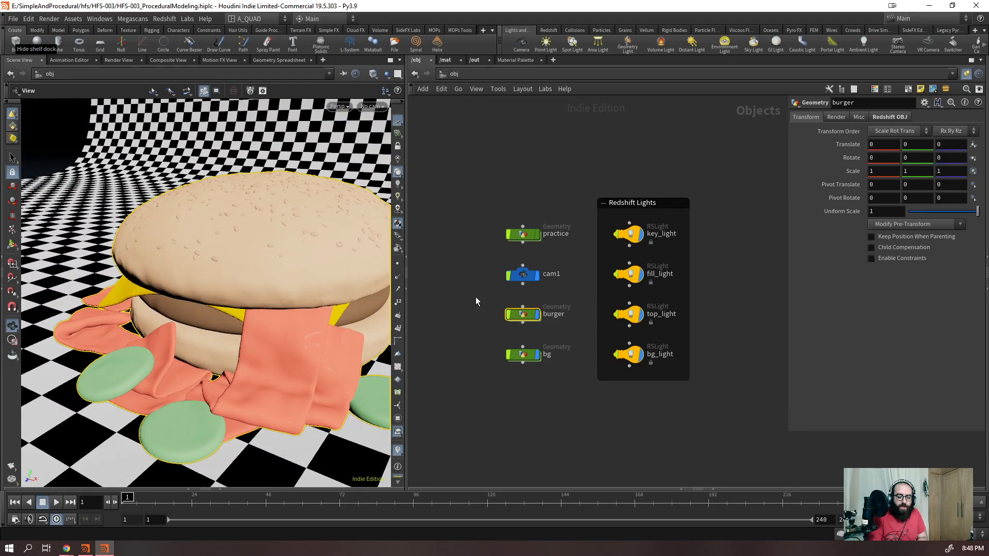
key("Return")
scroll(475, 317, "down", 5)
scroll(526, 294, "up", 2)
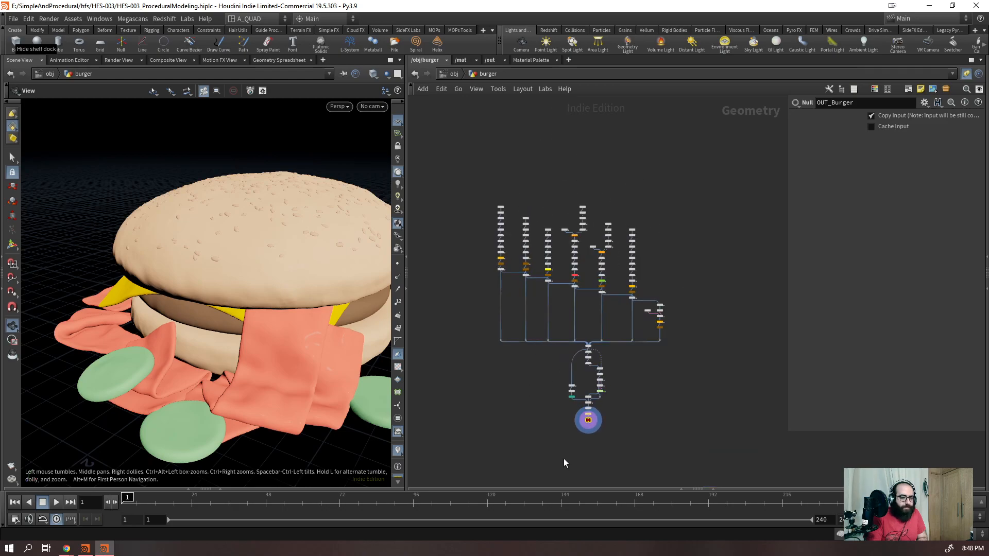
scroll(550, 373, "up", 2)
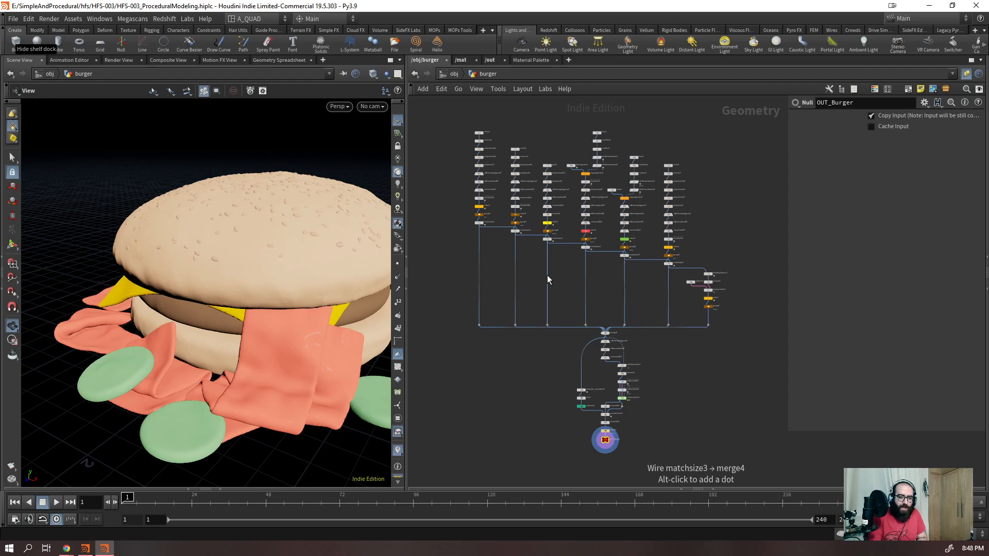
scroll(497, 133, "up", 5)
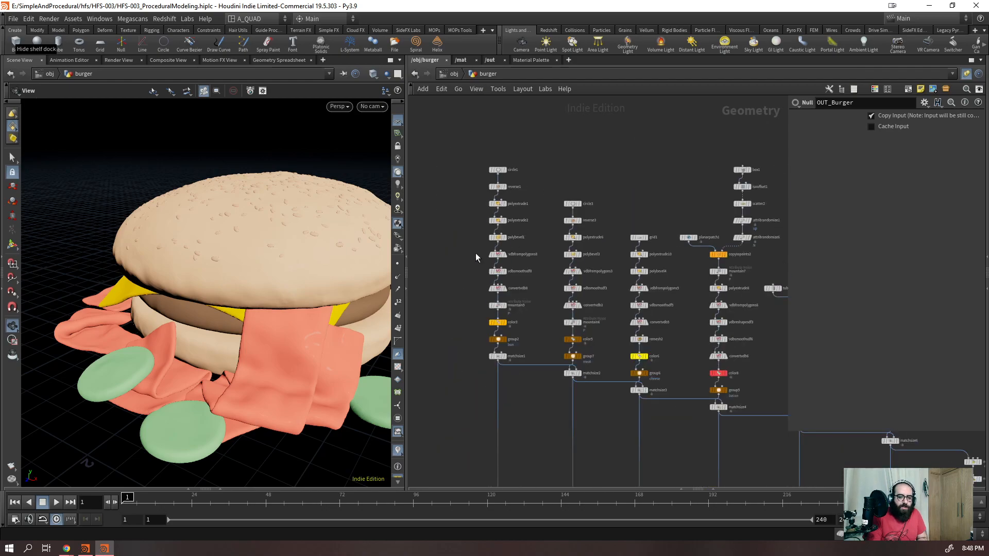
scroll(556, 273, "down", 6)
scroll(551, 264, "up", 3)
scroll(551, 265, "up", 4)
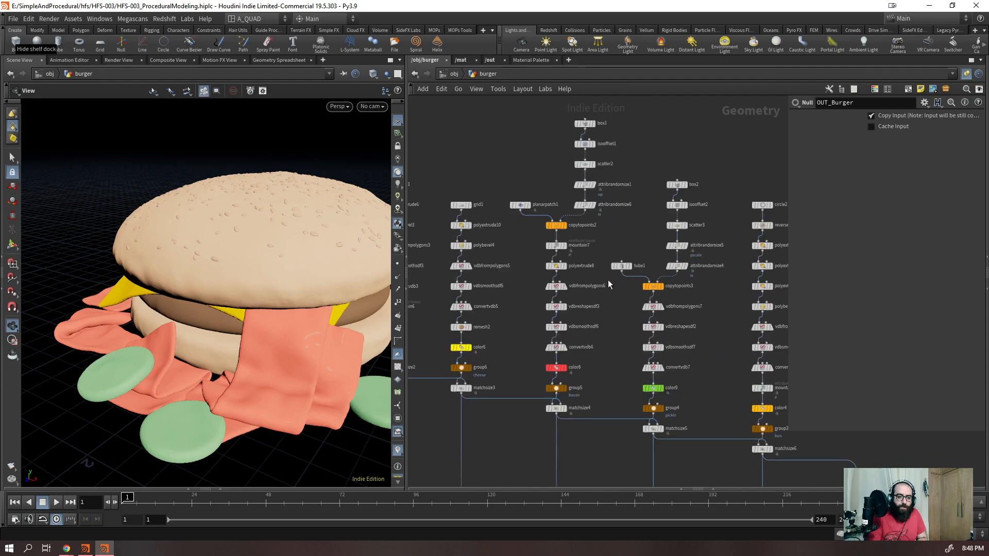
- Examine the VDB conversion and smoothing nodes in the bun, meat, cheese, bacon and pickle branches
middle_click_drag(617, 247, 882, 305)
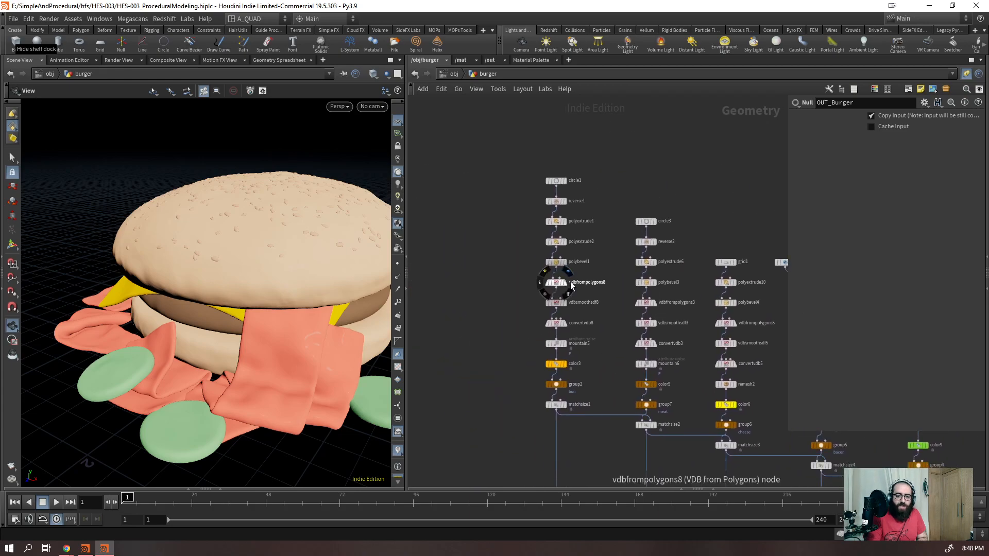
scroll(547, 286, "up", 4)
scroll(551, 165, "down", 3)
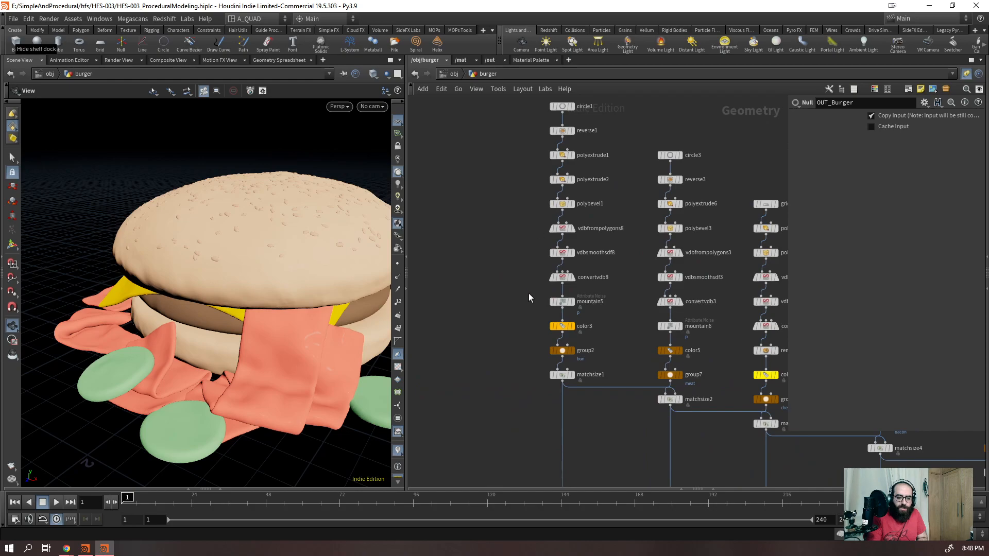
scroll(530, 294, "down", 1)
middle_click_drag(507, 313, 372, 316)
middle_click_drag(607, 179, 334, 131)
middle_click_drag(709, 292, 891, 335)
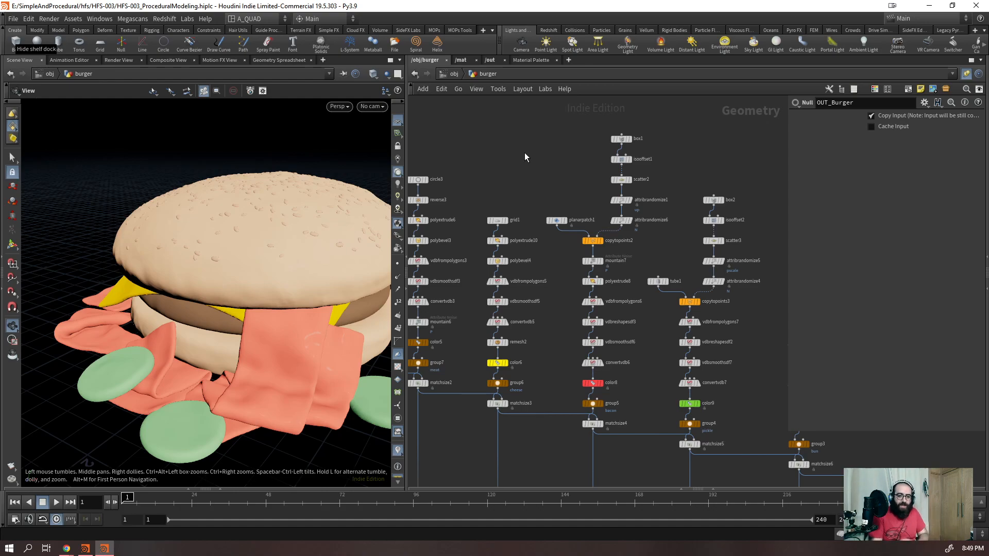
- Locate the sesame branch in the burger network and review the copyvariants1 settings
key("h")
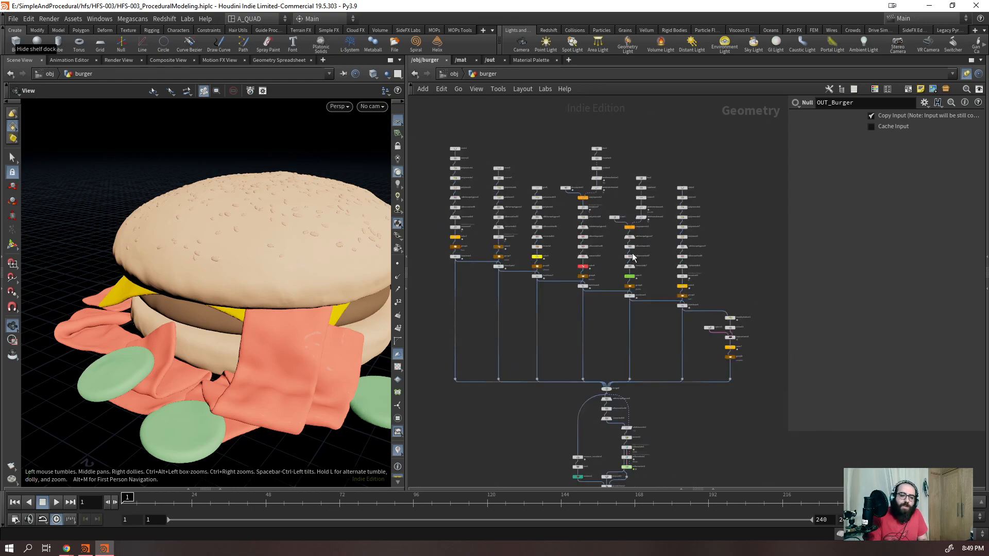
scroll(715, 369, "up", 5)
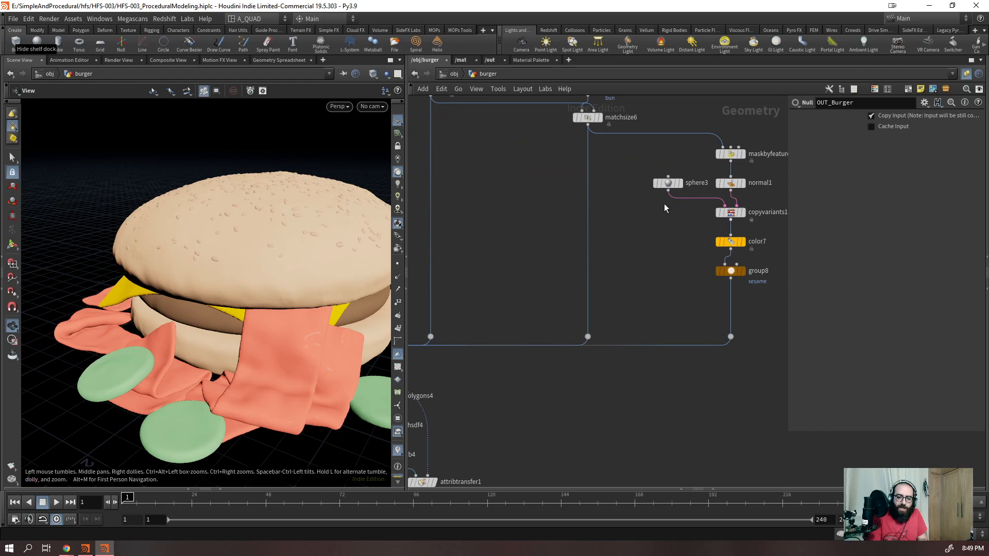
scroll(721, 221, "up", 3)
left_click_drag(722, 196, 598, 238)
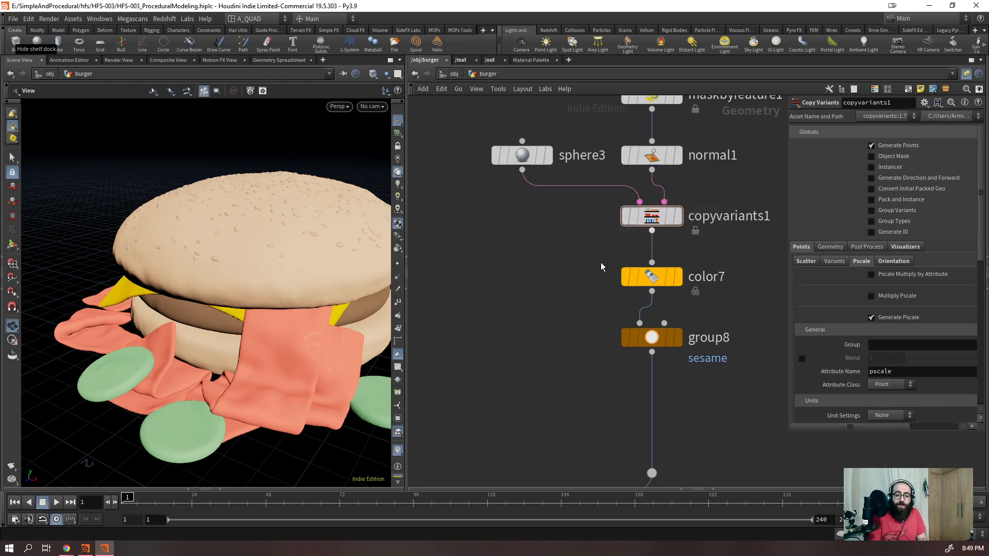
scroll(561, 252, "down", 3)
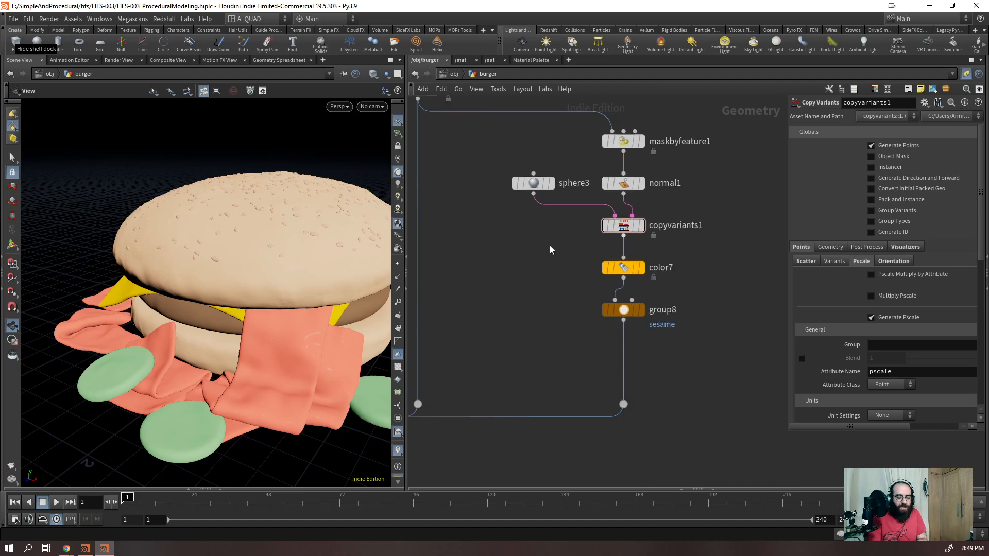
- Review the sphere3 settings that shape the sesame seed source
scroll(536, 341, "down", 6)
scroll(621, 338, "down", 3)
scroll(588, 342, "up", 8)
left_click_drag(663, 236, 534, 389)
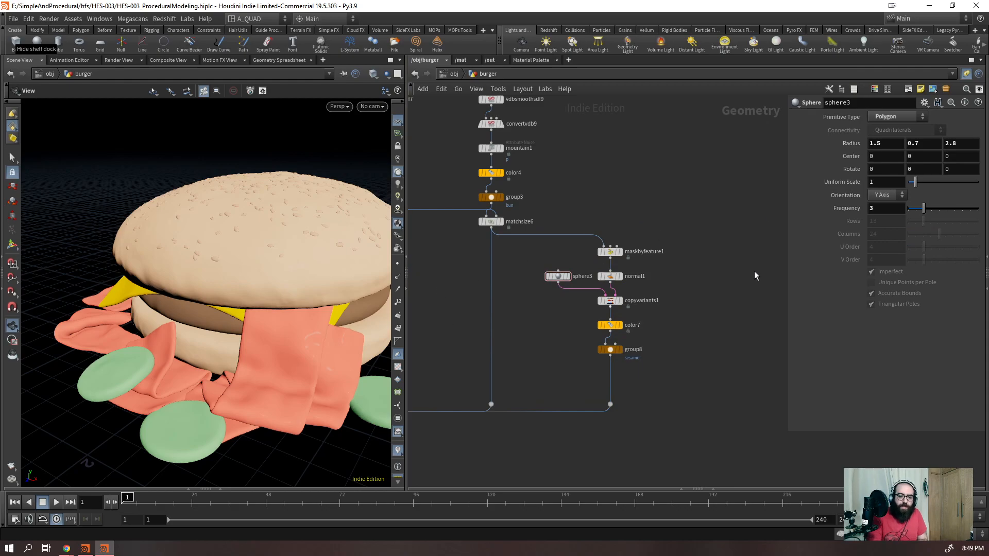
- Examine the pickle and bun branches, then the Vellum cloth, struts and solver nodes below the merge
scroll(750, 274, "down", 8)
scroll(669, 234, "up", 6)
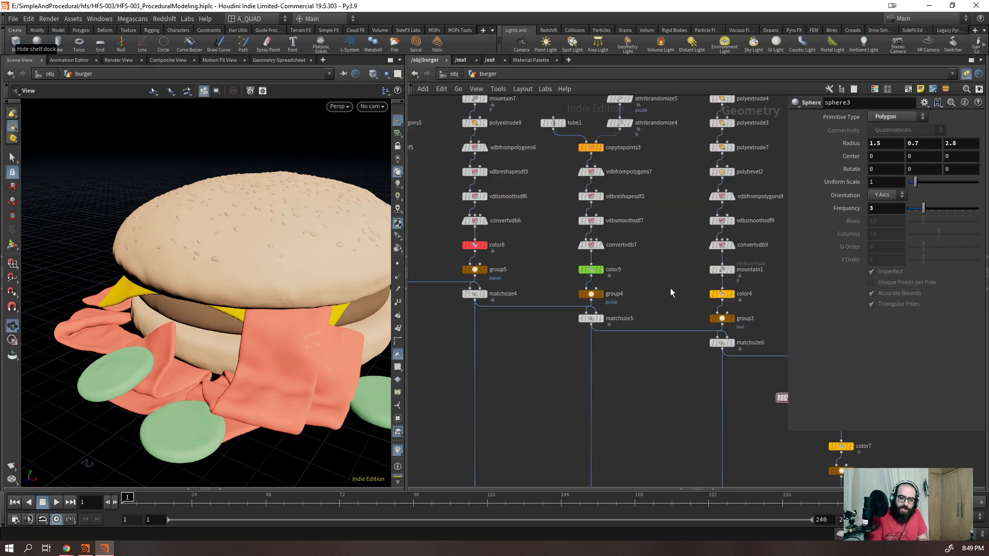
scroll(669, 286, "down", 8)
scroll(613, 437, "up", 8)
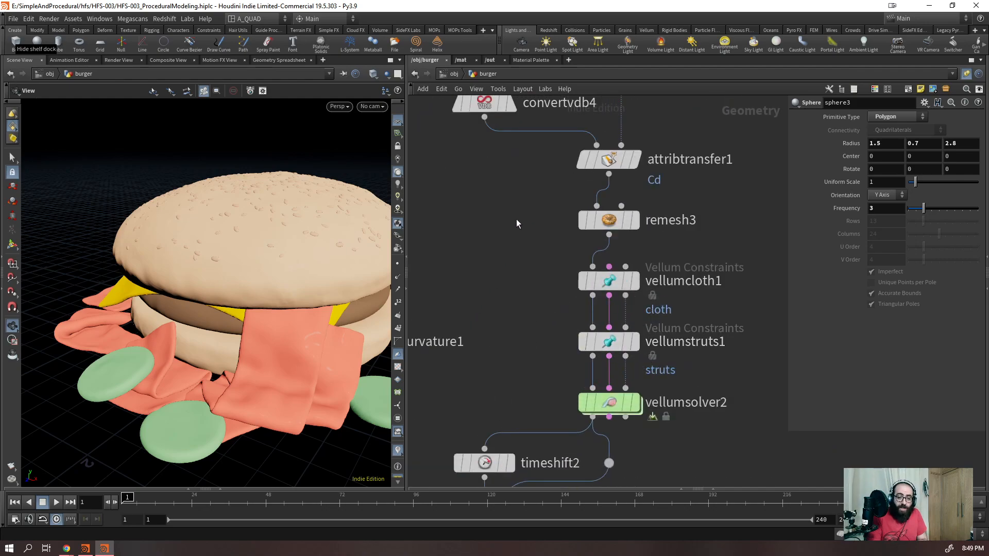
scroll(500, 304, "down", 5)
scroll(503, 307, "down", 3)
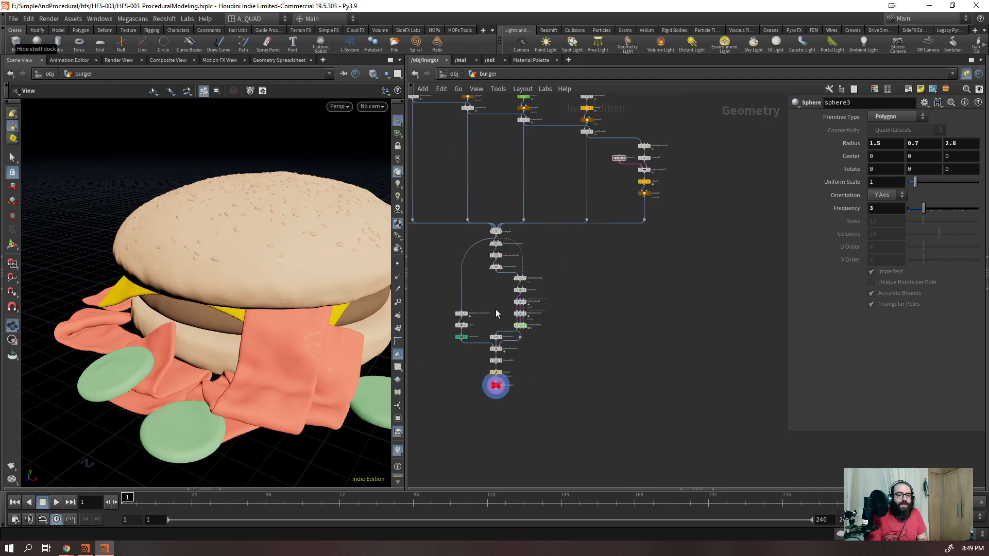
scroll(496, 312, "down", 2)
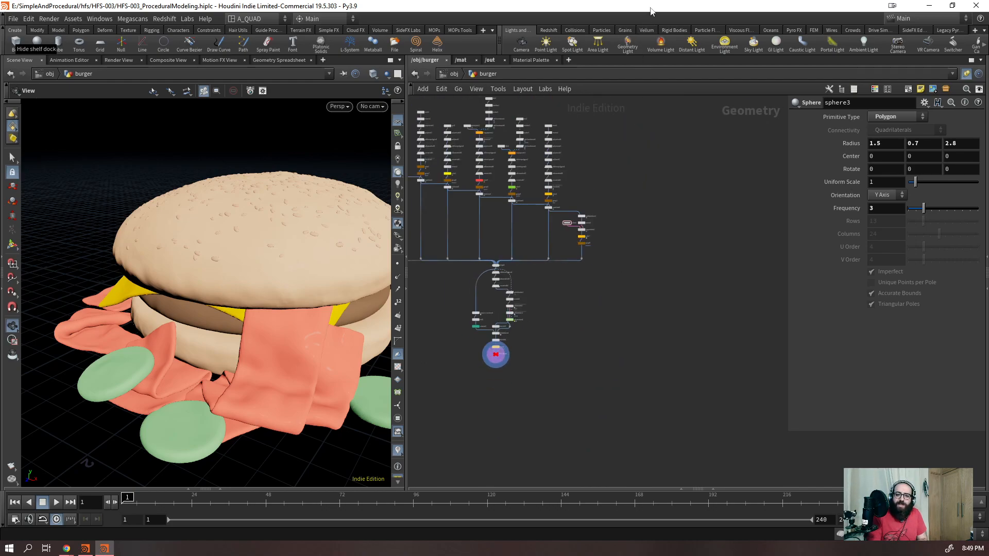
- View the finished burger from above and look over the ingredient branches once more
left_click_drag(241, 292, 239, 161)
scroll(277, 273, "down", 5)
scroll(238, 161, "up", 3)
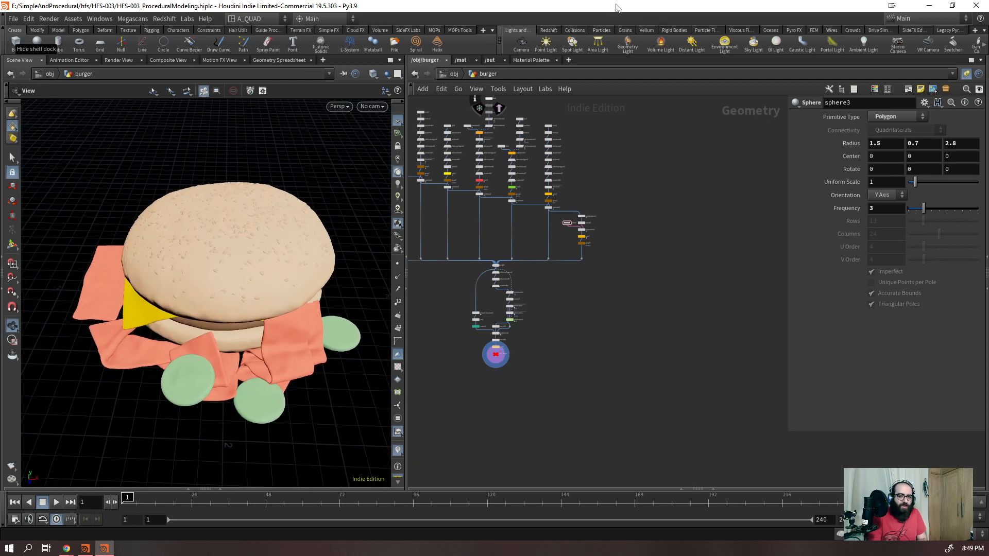
scroll(712, 242, "down", 3)
scroll(580, 190, "up", 8)
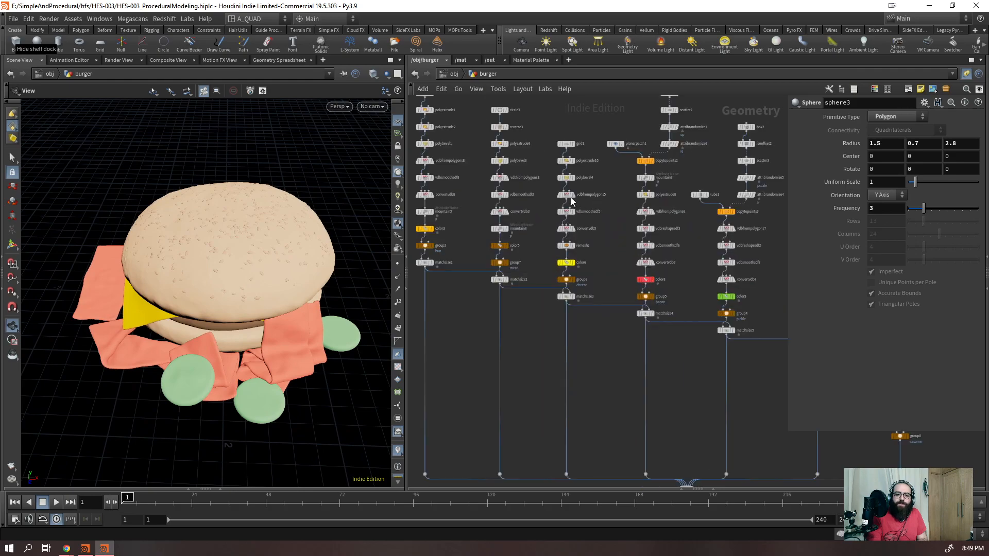
- Review the grid1 settings that start the cheese branch and look over the tops of the neighbouring ingredient branches
left_click_drag(569, 141, 570, 142)
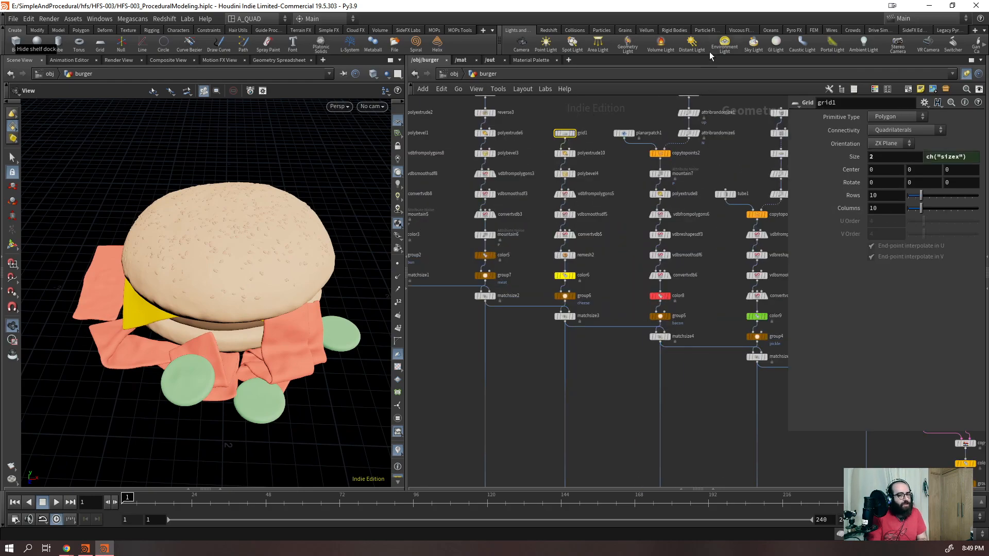
mouse_move(967, 162)
left_mouse_down()
mouse_move(926, 160)
mouse_move(968, 161)
left_mouse_up()
left_click(917, 327)
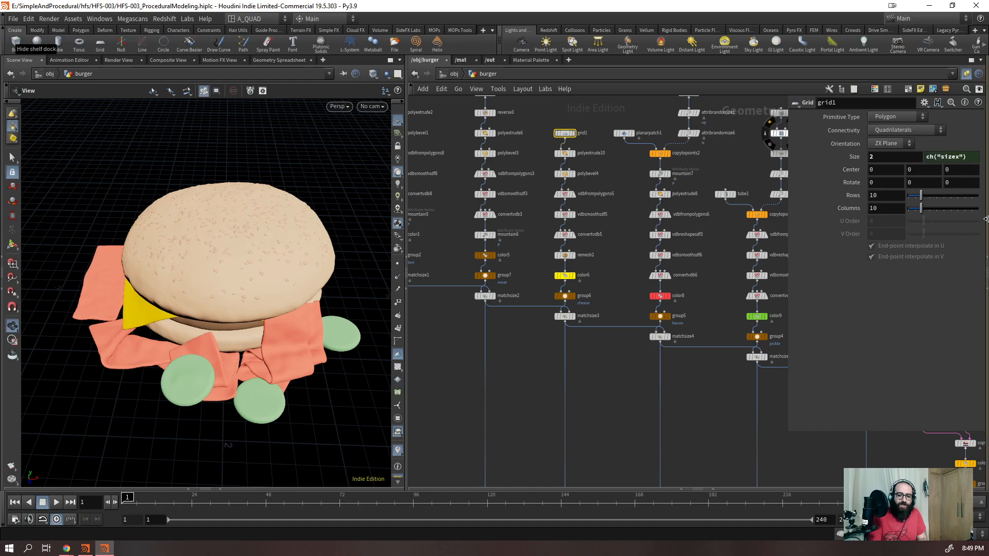
key("h")
scroll(547, 257, "up", 4)
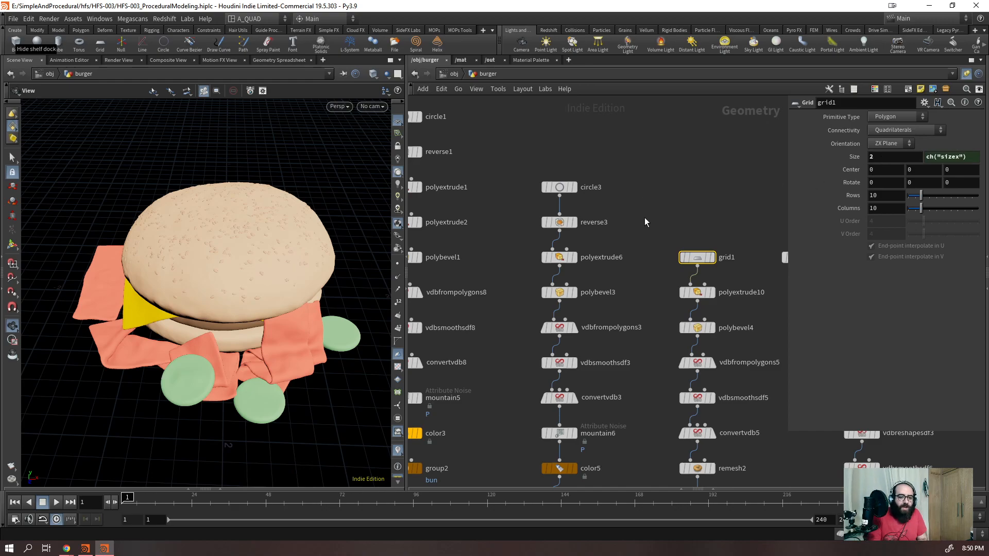
scroll(644, 222, "down", 2)
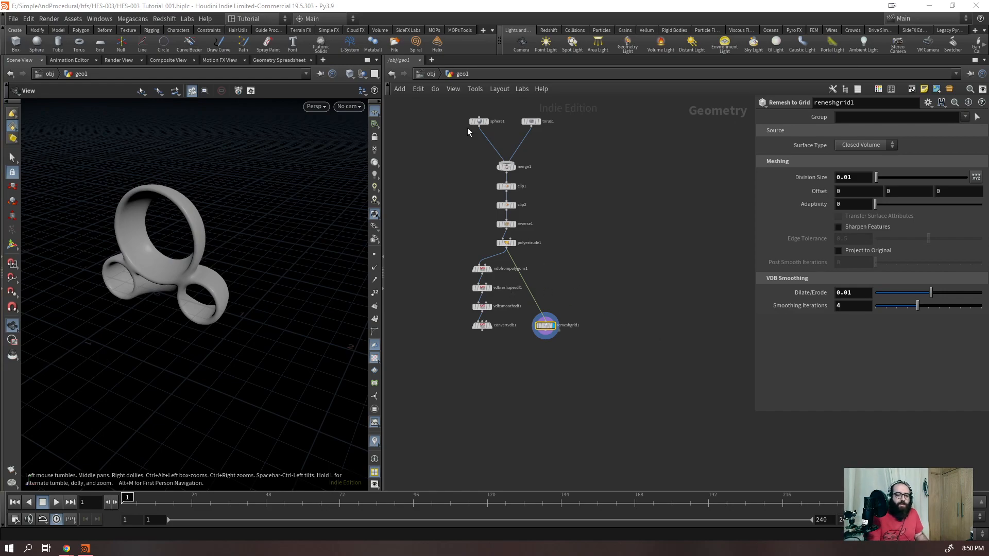
- In the tutorial scene, add a new Geometry object at object level and name it burger
left_click(433, 77)
left_click_drag(424, 232, 449, 144)
left_click(459, 142)
key("Tab")
type("geo")
key("Return")
left_click(468, 227)
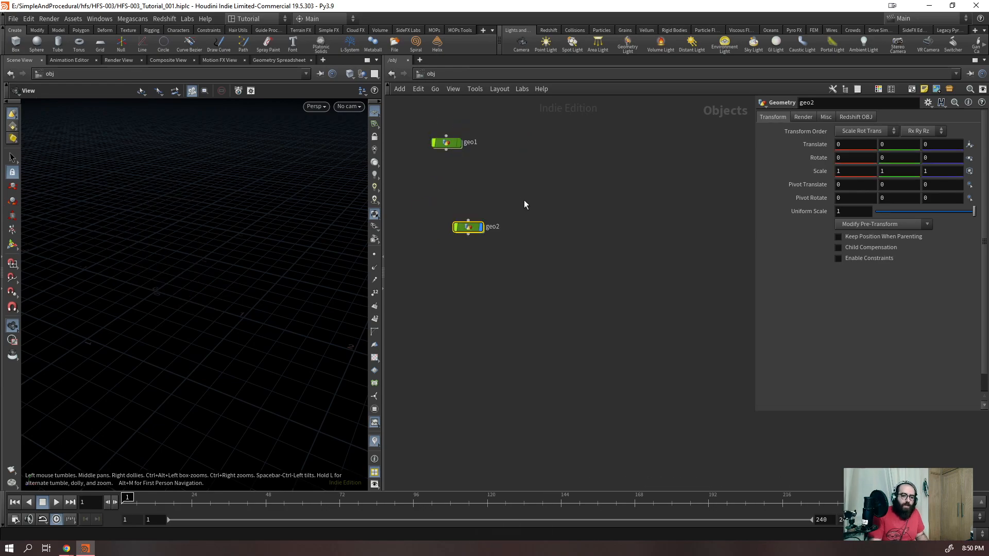
double_click(493, 229)
type("burger")
key("Return")
- Line up the geo1 and burger objects in one vertical column
left_click_drag(547, 119, 418, 309)
left_click_drag(520, 127, 425, 260)
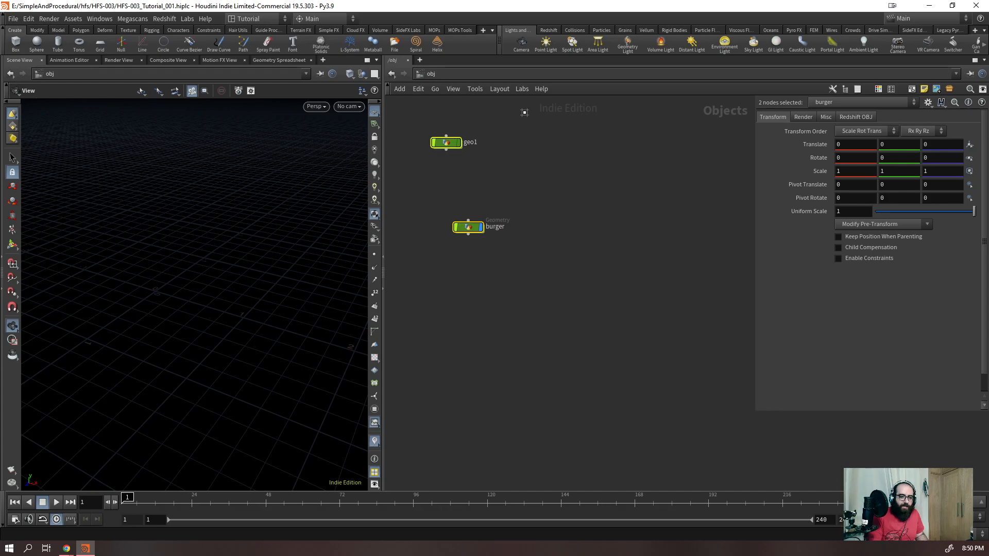
key("l")
scroll(593, 146, "up", 3)
scroll(535, 180, "up", 3)
scroll(598, 179, "down", 3)
- Inside the burger object, add a Circle node and set its divisions to 128
left_click(513, 247)
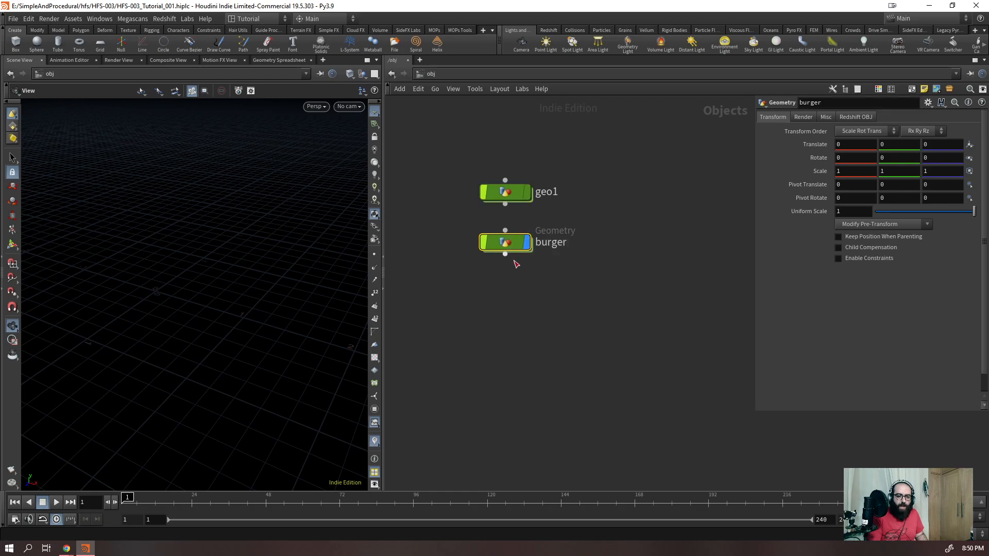
key("Return")
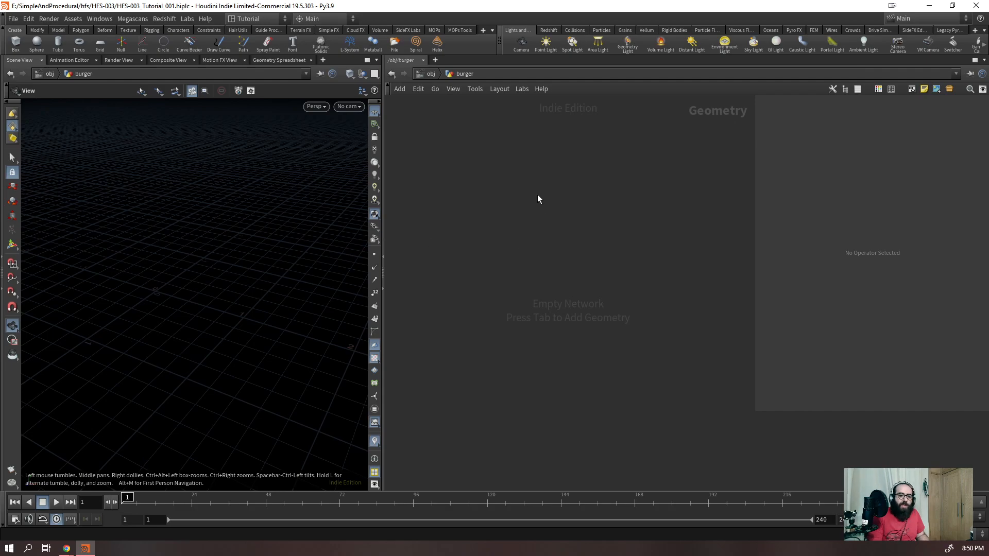
left_click(542, 163)
key("Tab")
type("circ")
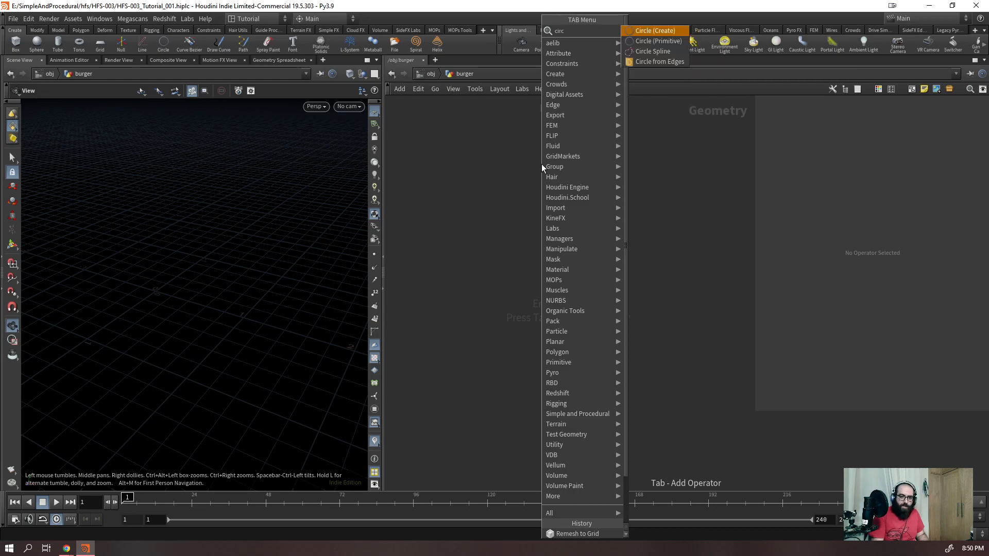
key("Return")
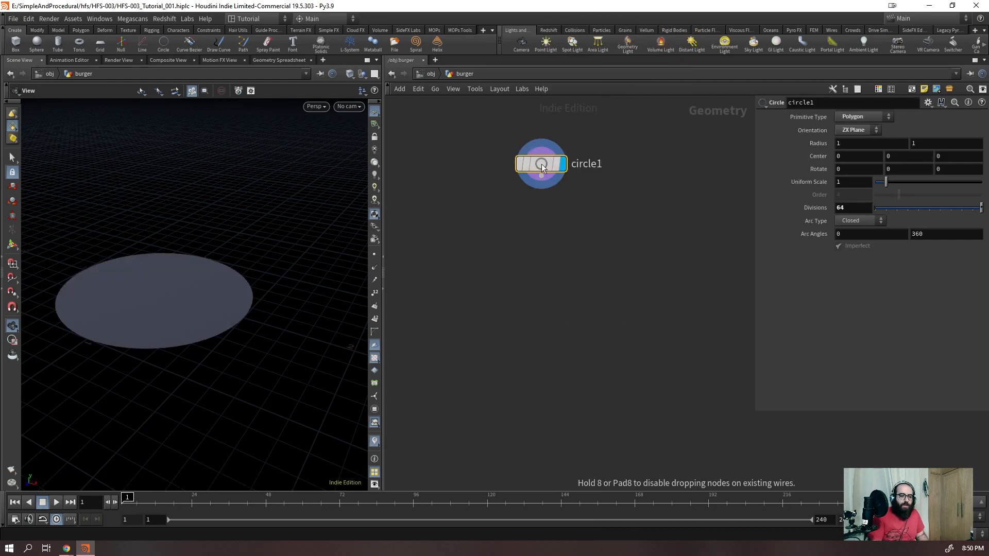
left_click(542, 164)
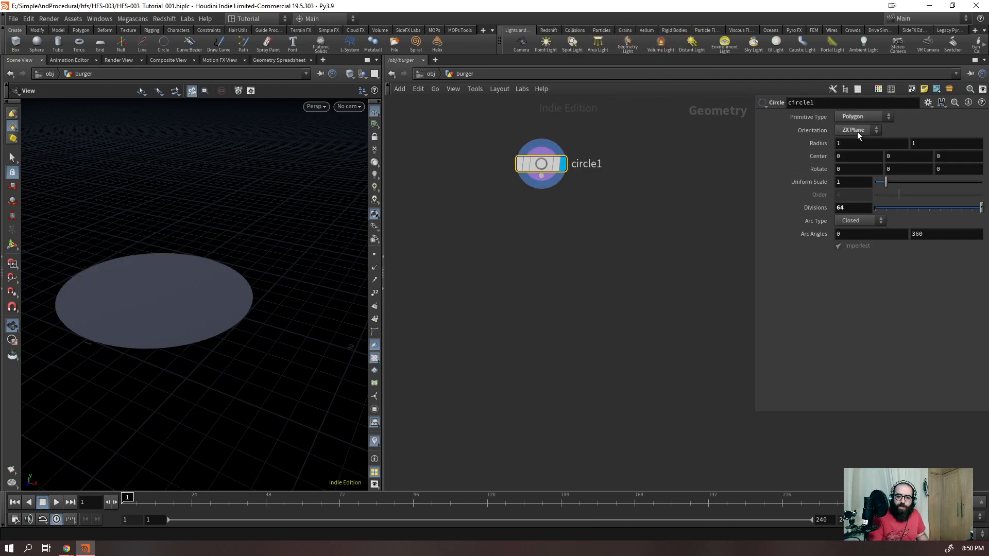
double_click(863, 209)
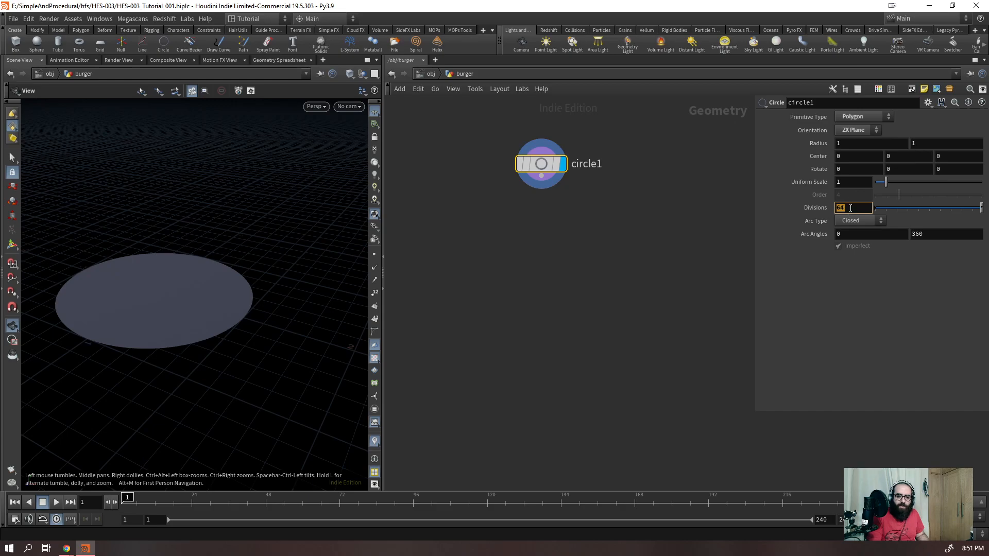
type("128")
key("Return")
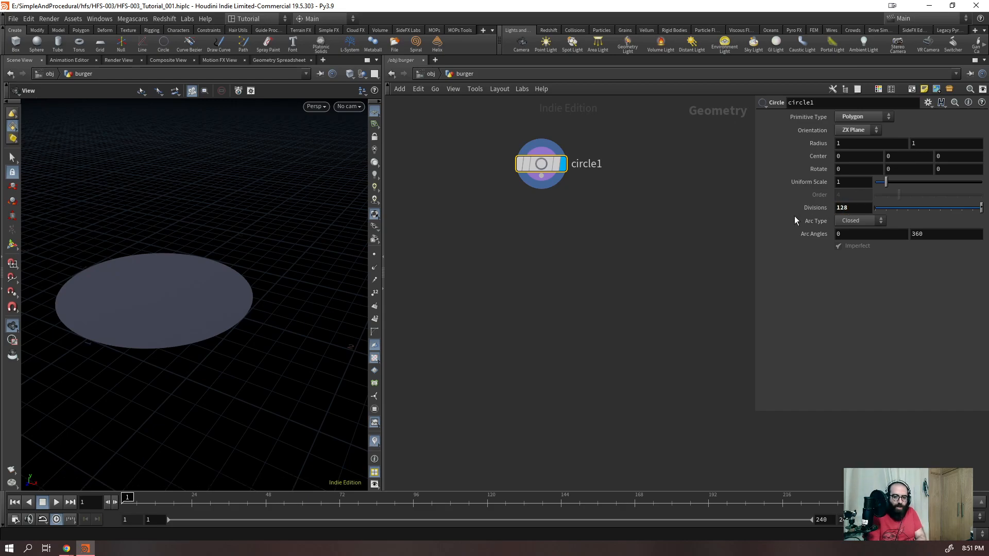
- Append a Reverse node and a PolyExtrude node below the circle, and save the scene
key("Tab")
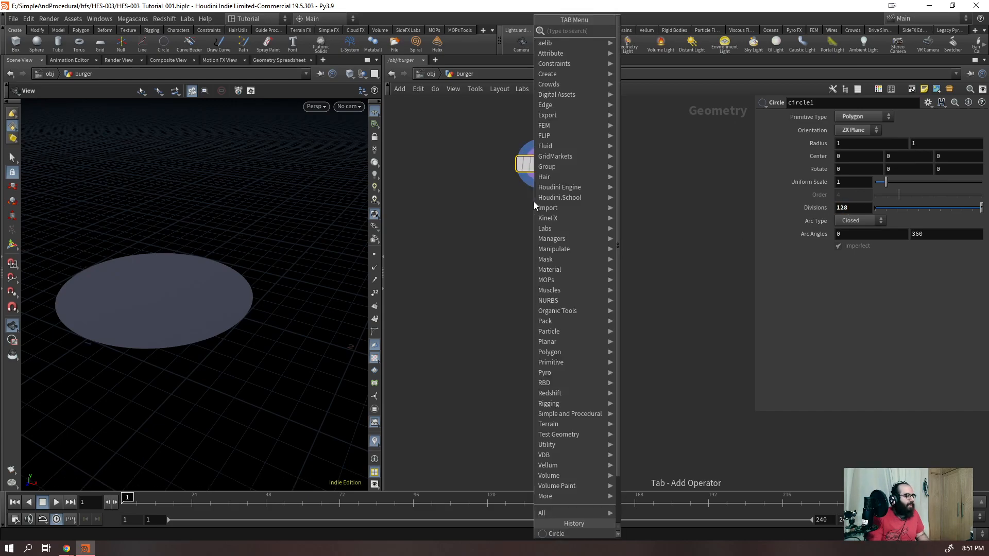
type("reverse")
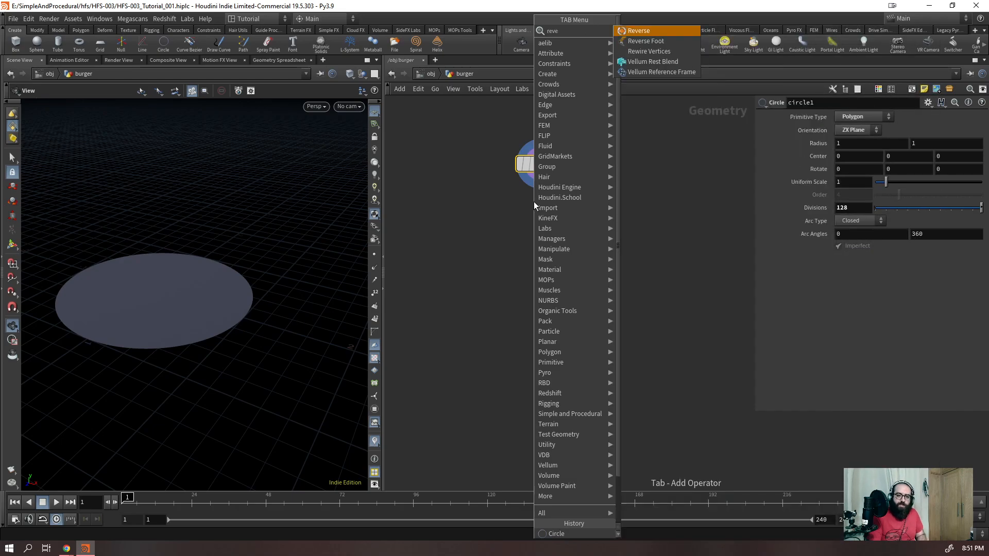
key("Return")
left_click_drag(150, 283, 366, 259)
key("Tab")
type("polyextrude")
key("Return")
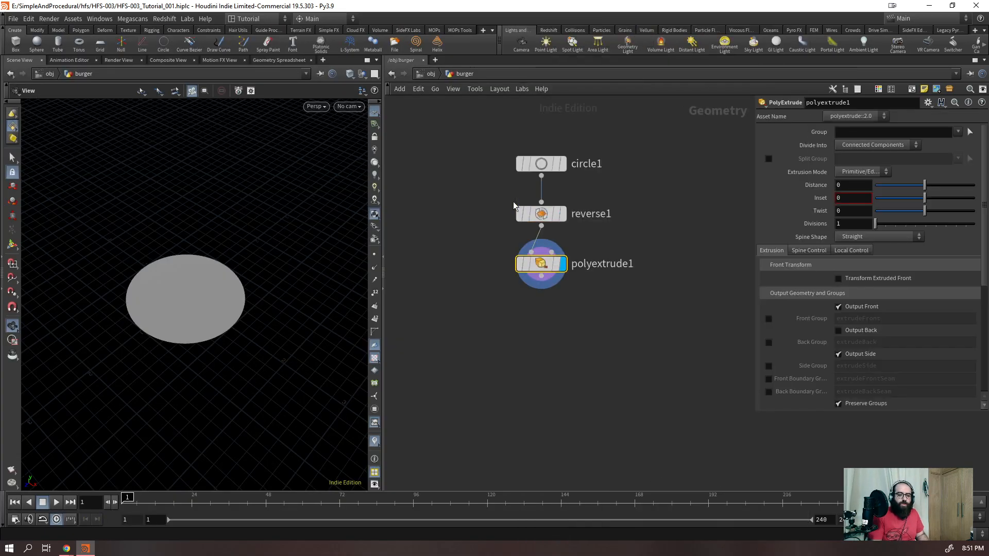
key("Return")
key("ctrl+s")
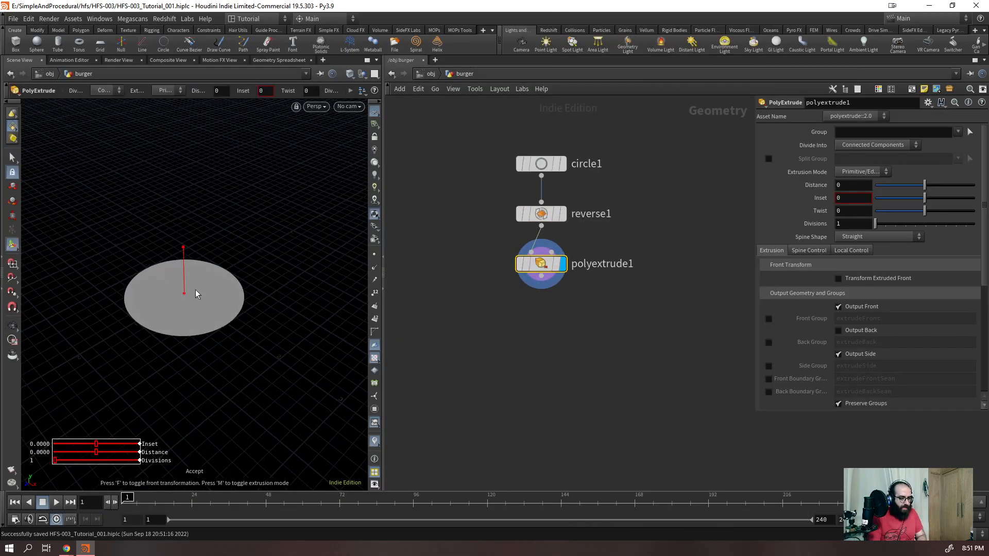
- Extrude the disc upward and set the first PolyExtrude's distance to 0.15
mouse_move(201, 305)
middle_mouse_down()
mouse_move(199, 271)
mouse_move(208, 297)
middle_mouse_up()
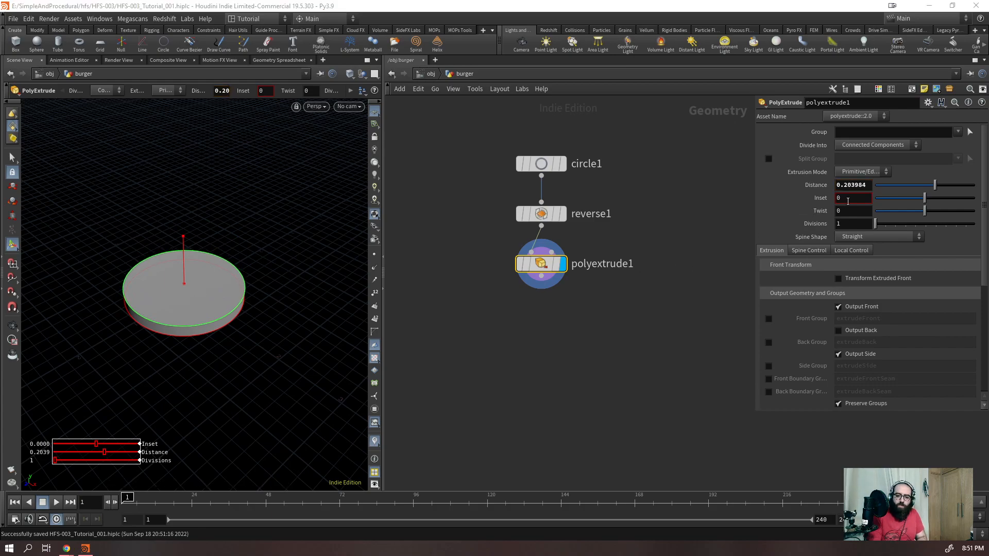
left_click(867, 186)
type("0.15")
key("Return")
key("Escape")
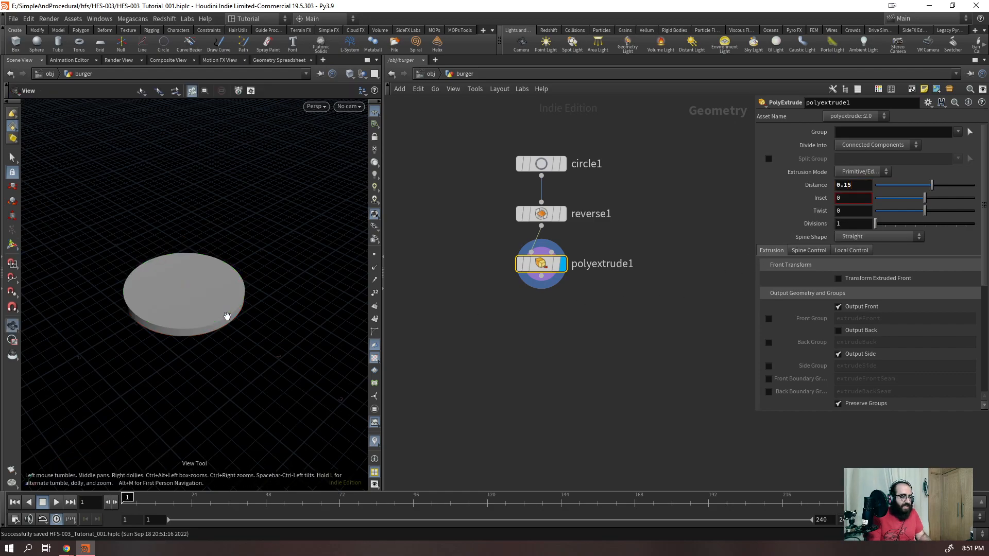
- Close the open underside of the disc by enabling Output Back on the first PolyExtrude
left_click_drag(225, 318, 215, 281)
scroll(195, 294, "up", 3)
left_click_drag(199, 340, 210, 281)
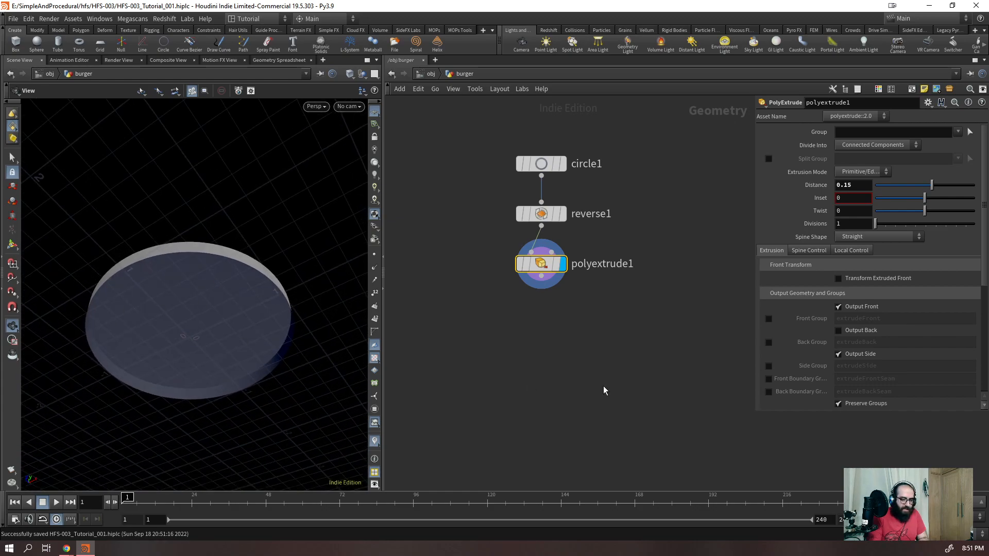
left_click(838, 331)
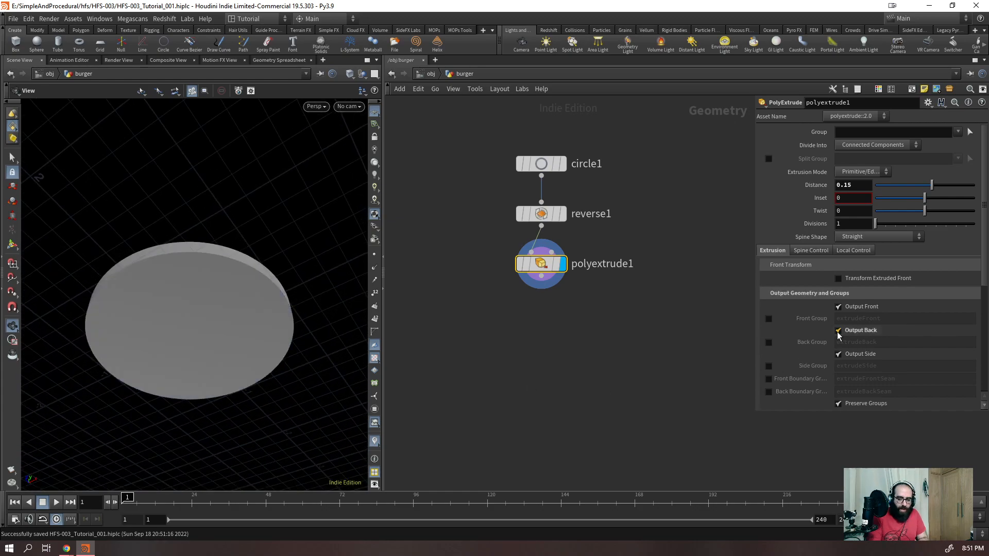
left_click_drag(260, 319, 265, 376)
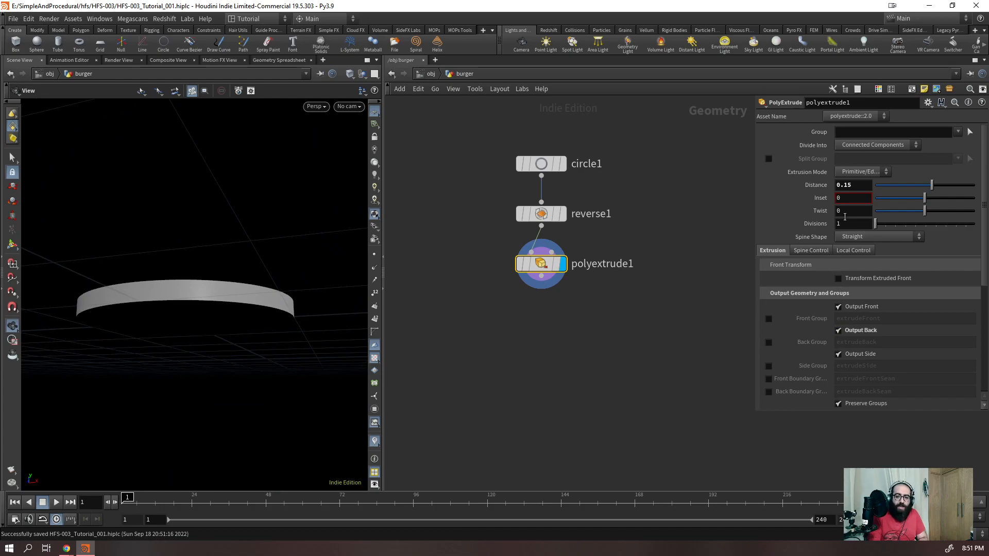
left_click_drag(198, 232, 191, 327)
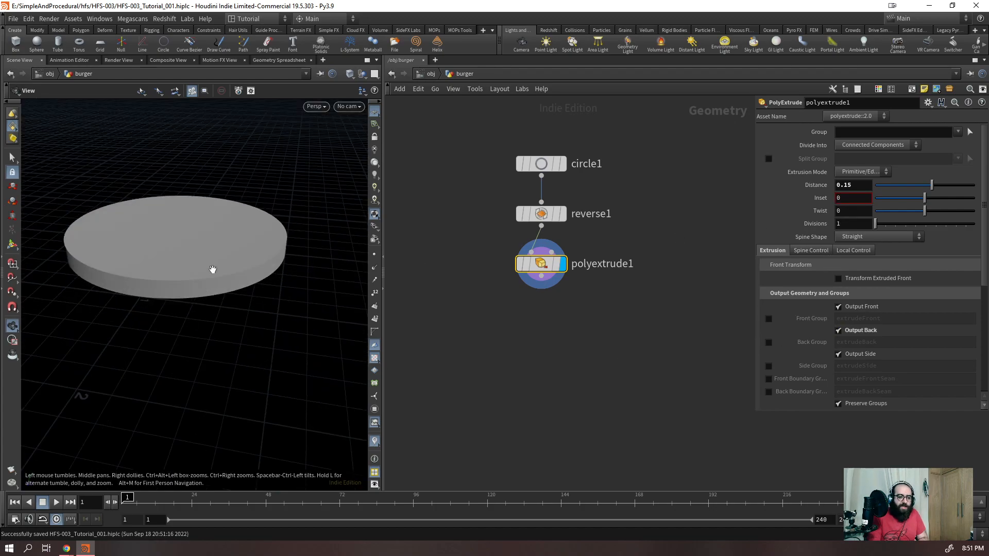
- Try a negative inset such as -0.2 on the first PolyExtrude and undo the changes
key("Return")
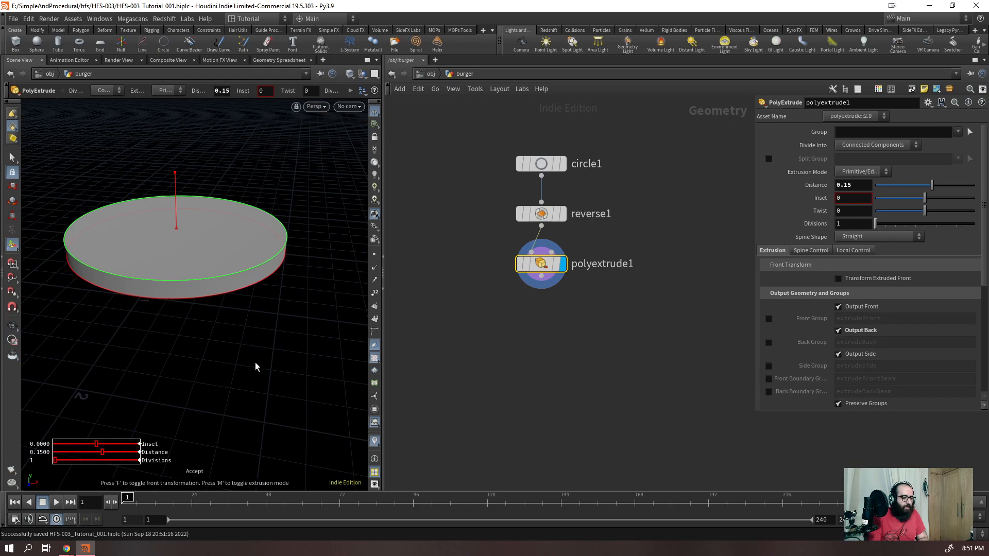
scroll(208, 256, "up", 6)
scroll(206, 255, "down", 5)
scroll(207, 259, "down", 1)
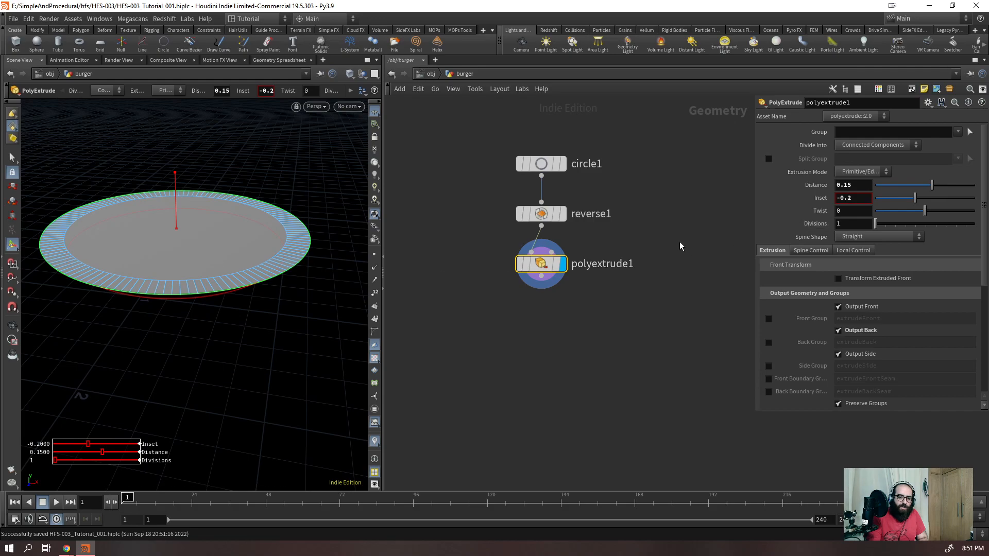
scroll(201, 260, "up", 3)
scroll(195, 265, "down", 4)
left_click_drag(202, 272, 181, 214)
key("ctrl+z")
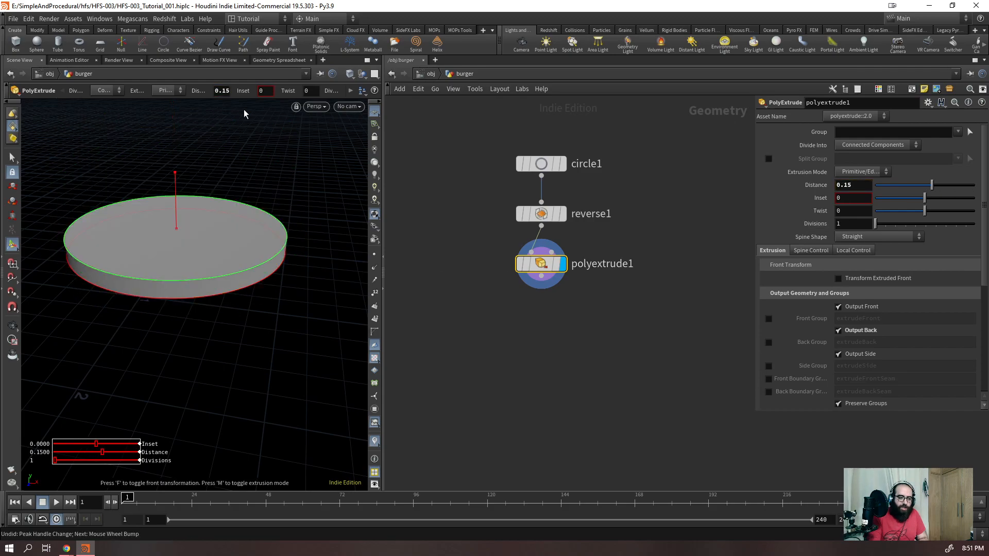
- Flare the disc outward by trying insets of -0.1 and -0.15 on the first PolyExtrude and settling on -0.12
type("-0.1")
key("Return")
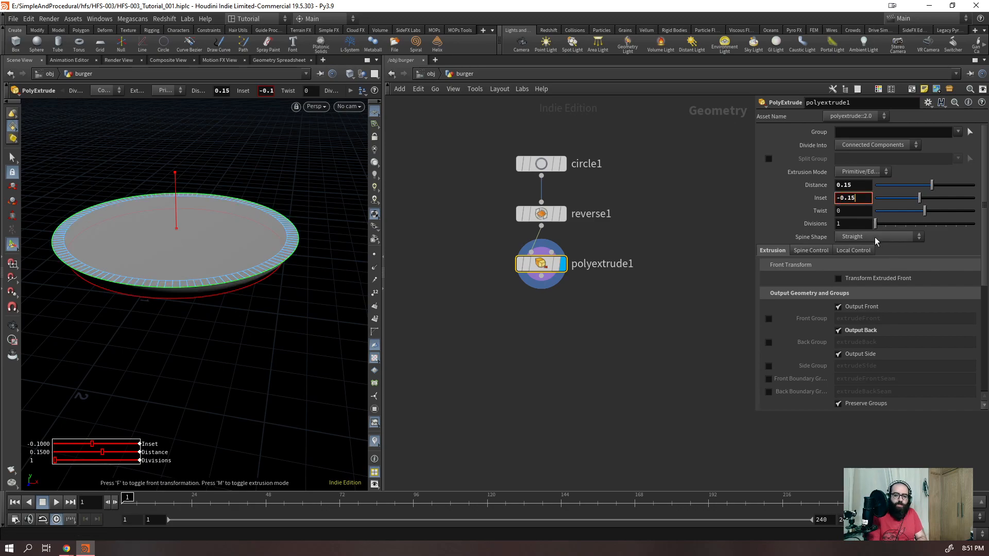
type("5")
key("Return")
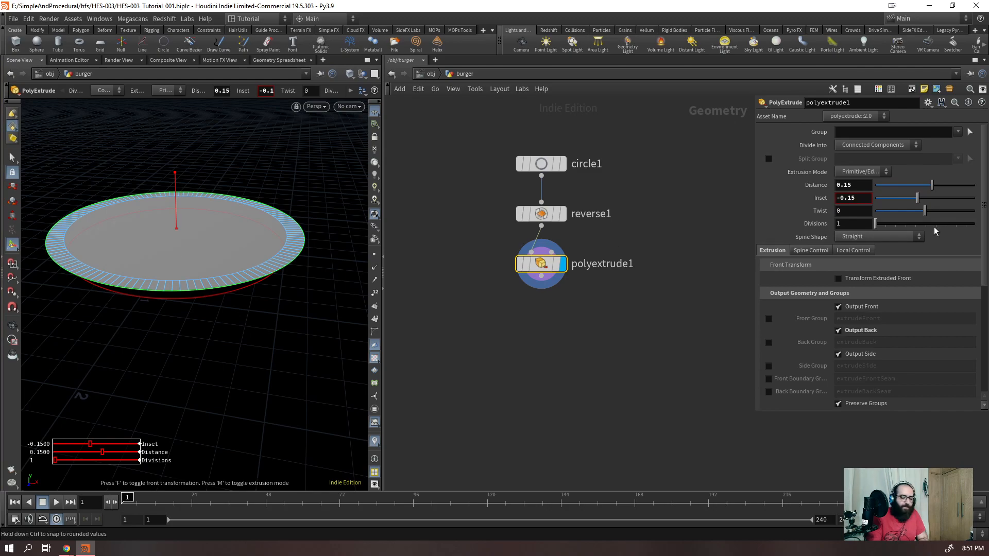
key("BackSpace")
type("2")
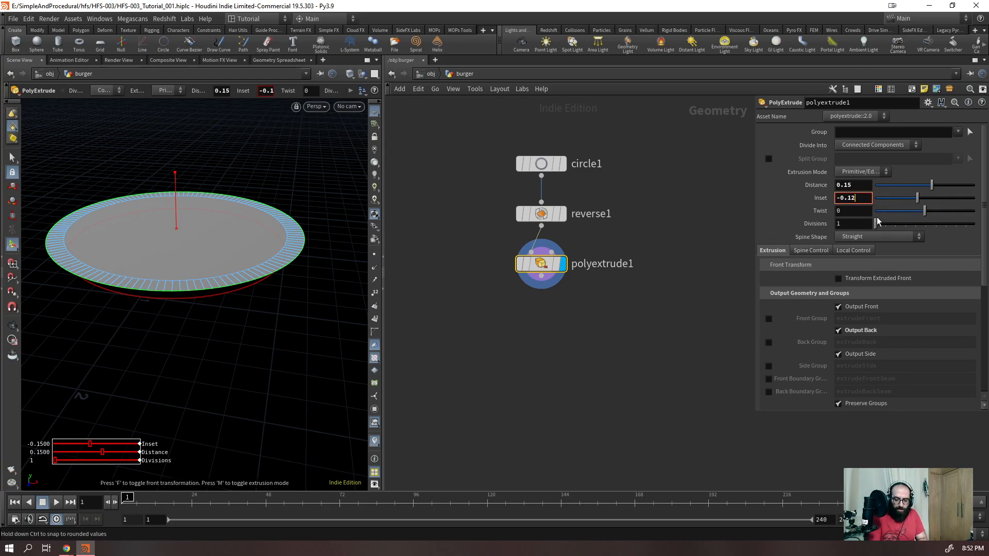
key("Return")
key("Escape")
left_click_drag(210, 297, 213, 243)
key("shift+w")
mouse_move(214, 287)
left_mouse_down()
mouse_move(216, 353)
mouse_move(217, 336)
left_mouse_up()
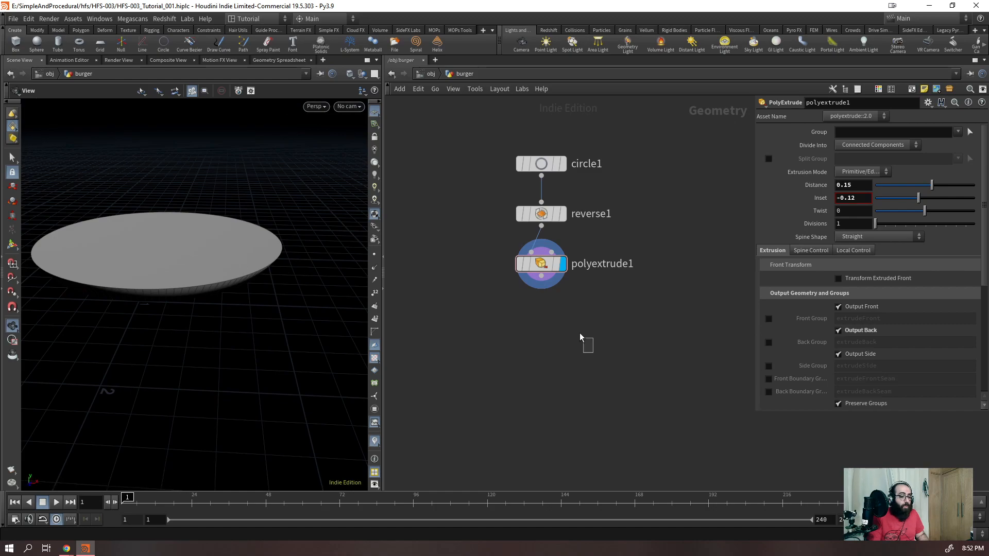
- Append a second PolyExtrude below the first and limit its group to the disc's top face
key("Tab")
type("polyex")
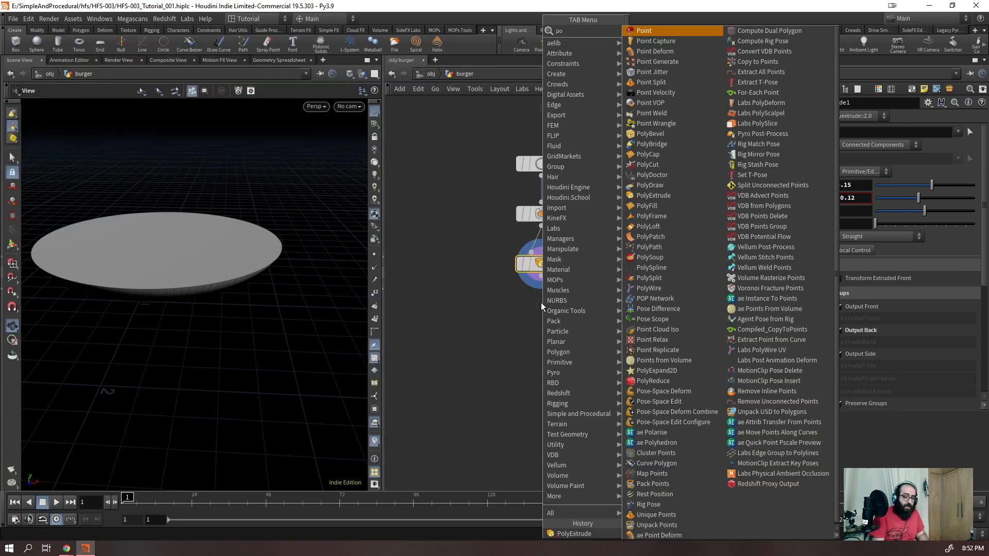
key("Return")
key("Return")
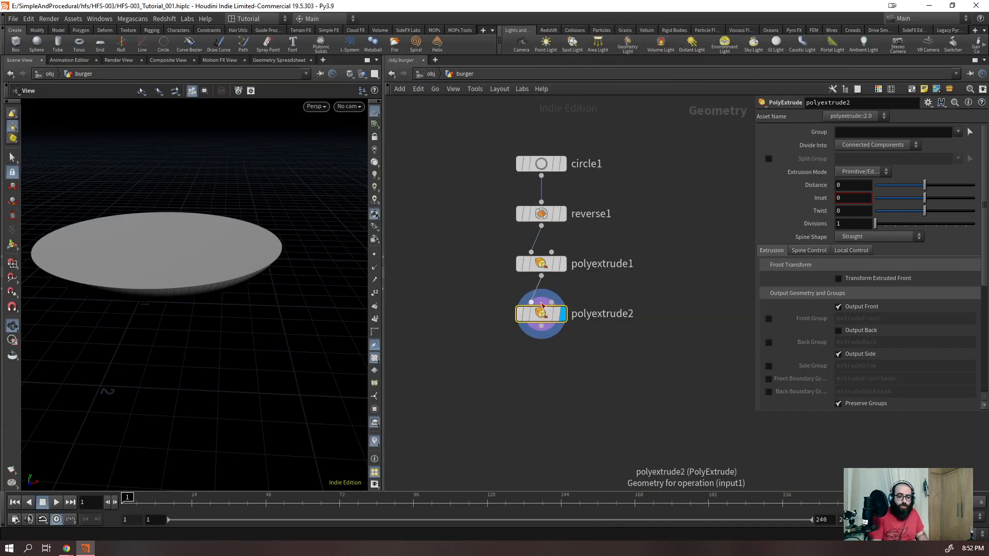
left_click(970, 132)
left_click(210, 248)
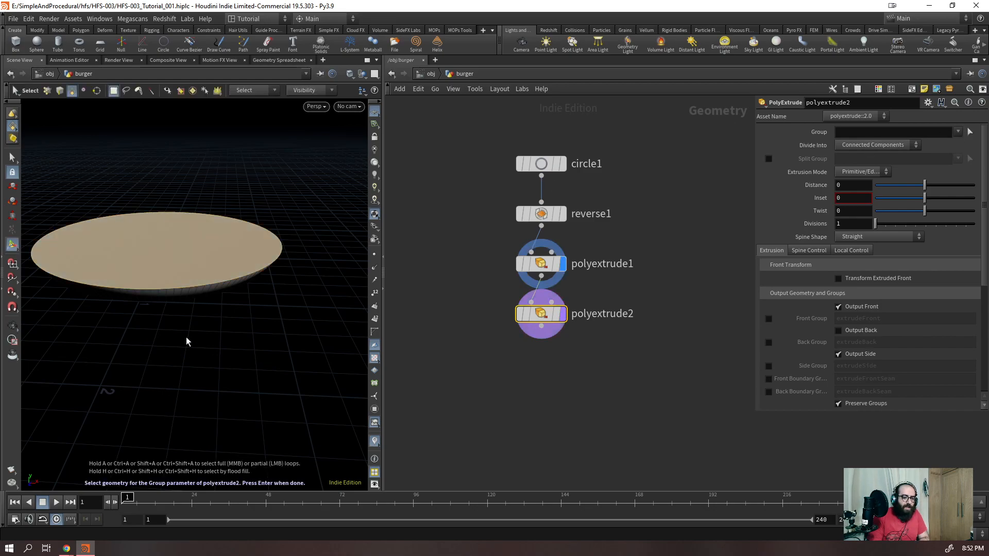
key("Return")
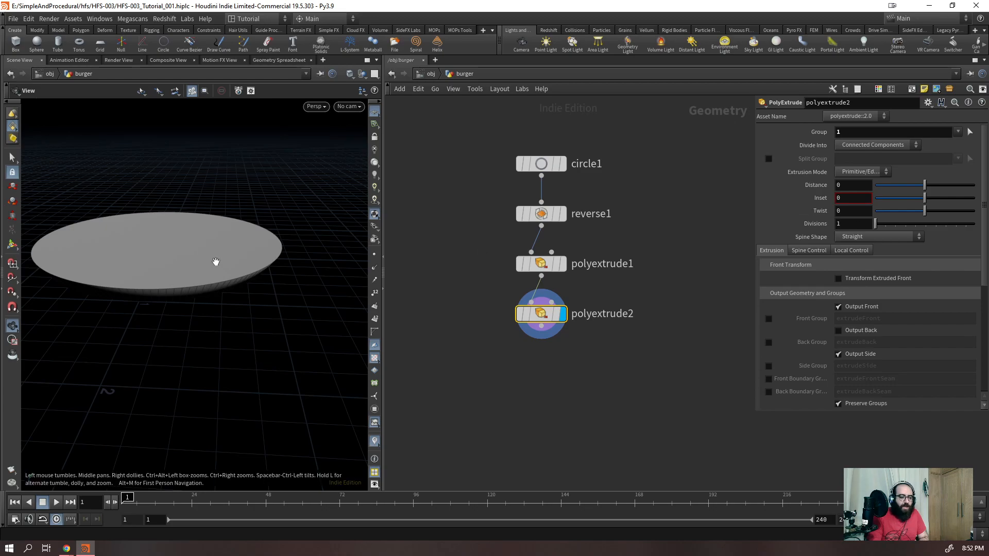
- Extrude the top face upward by about 0.27 with the second PolyExtrude
key("Return")
mouse_move(216, 262)
left_mouse_down()
mouse_move(215, 217)
mouse_move(214, 245)
mouse_move(236, 236)
mouse_move(240, 215)
mouse_move(218, 271)
left_mouse_up()
key("Escape")
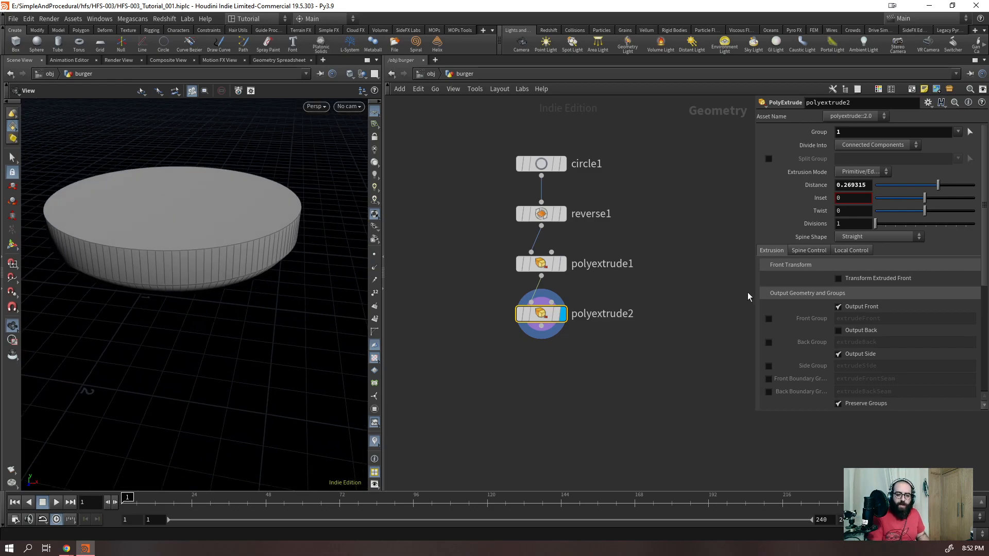
- Display the first PolyExtrude, then clear the second PolyExtrude's group and reset its distance to 0
left_click_drag(694, 258, 484, 264)
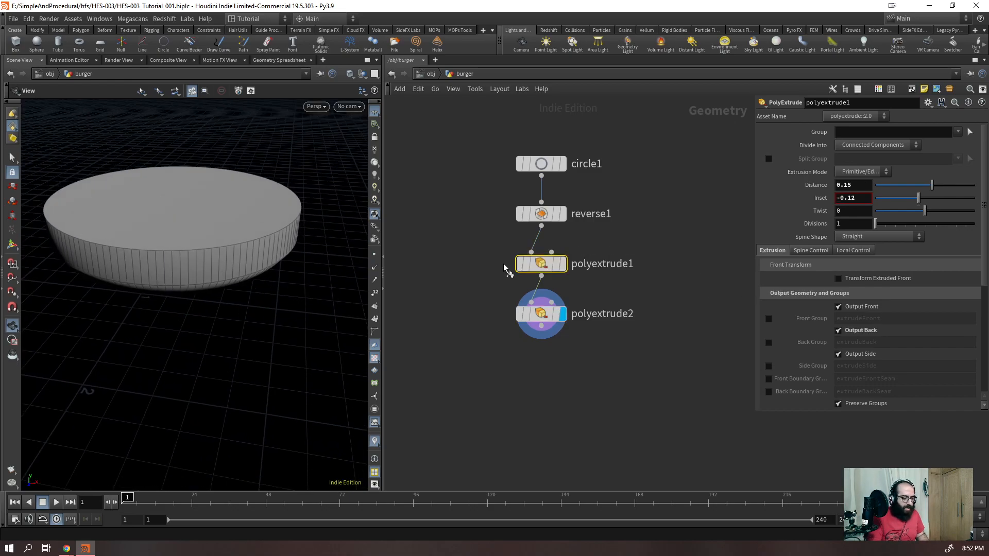
left_click(563, 263)
scroll(905, 340, "down", 3)
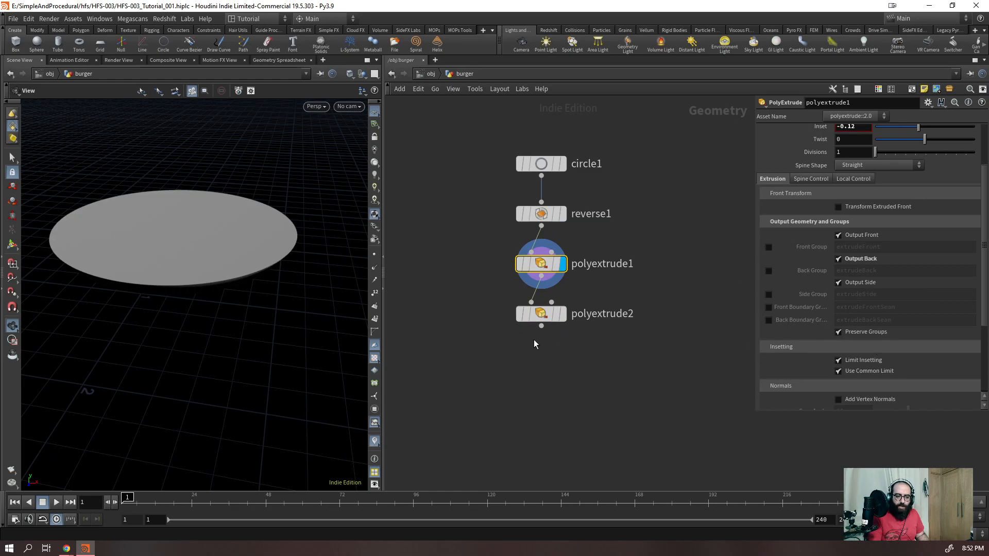
left_click_drag(256, 249, 252, 203)
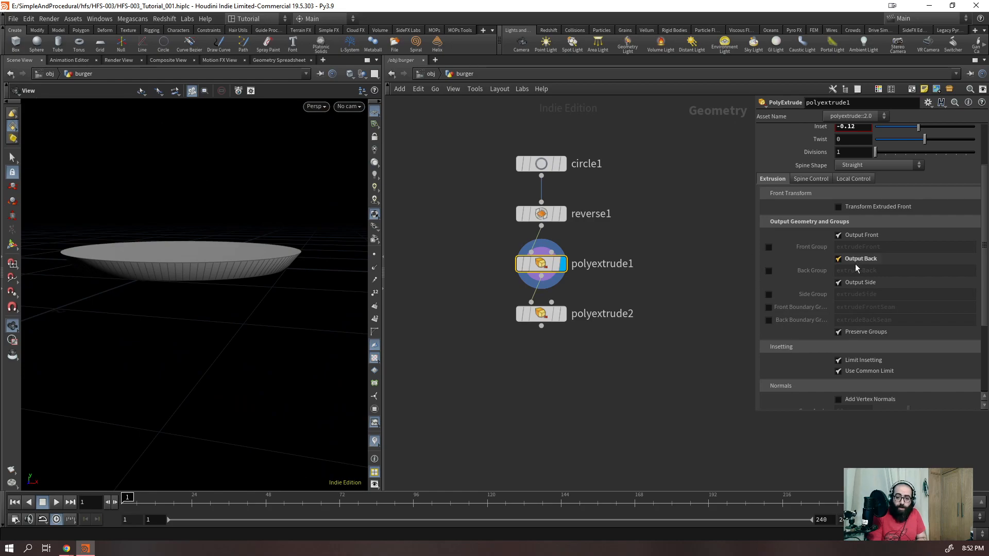
left_click(602, 313)
left_click_drag(893, 133, 788, 154)
key("BackSpace")
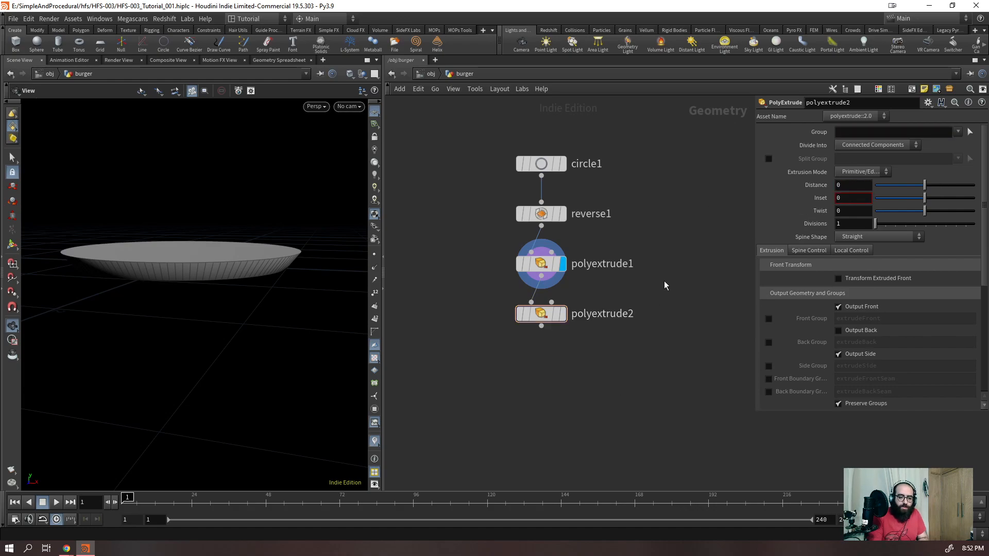
- Turn on the group list overlay in the viewport for the first PolyExtrude
left_click(596, 271)
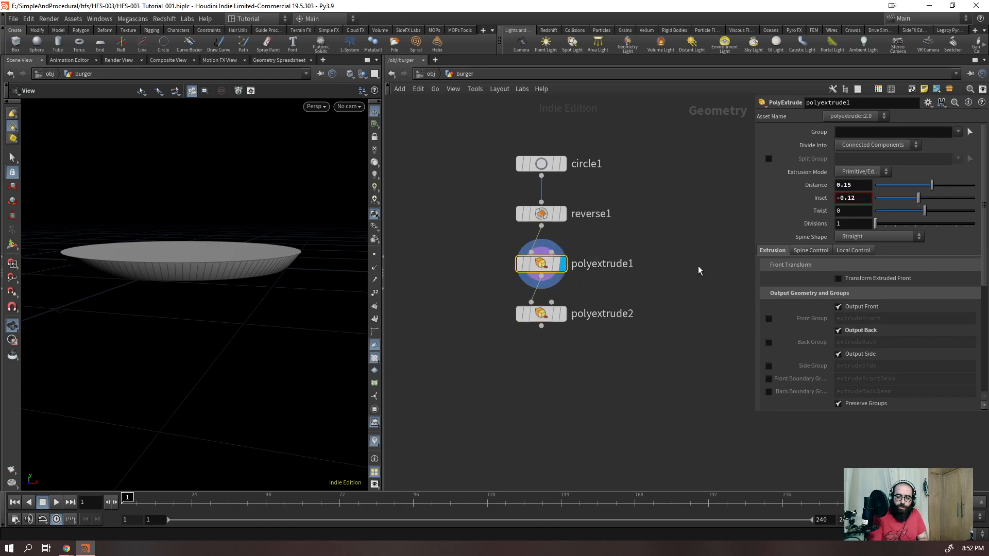
scroll(817, 332, "down", 2)
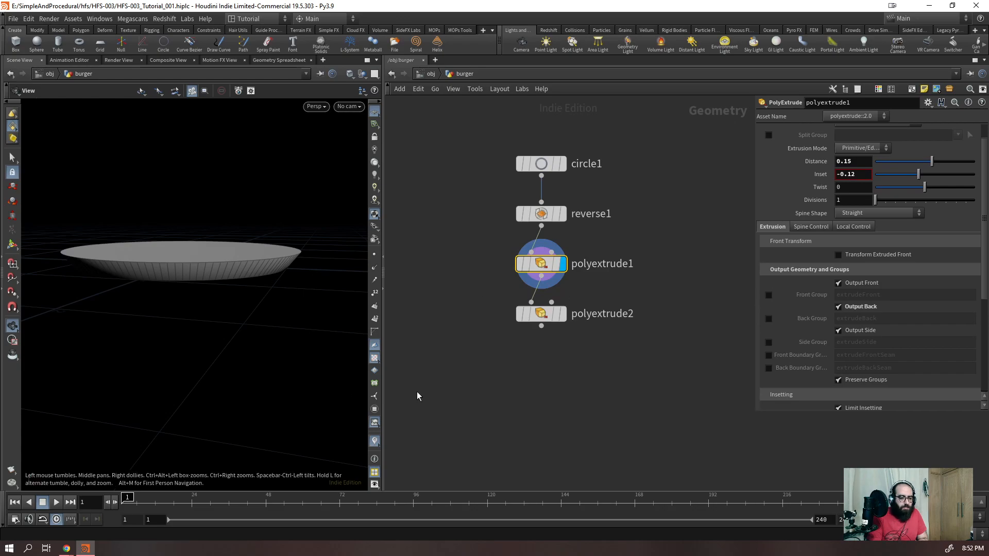
left_click(374, 416)
left_click_drag(278, 242, 252, 234)
right_click_drag(221, 220, 31, 403)
right_click_drag(188, 268, 248, 134)
middle_click_drag(150, 269, 174, 344)
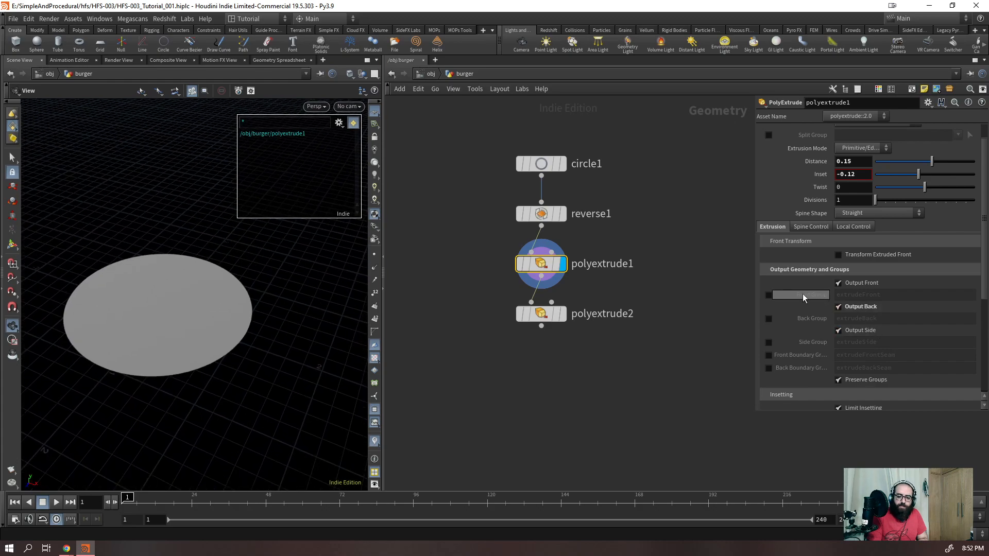
- Output the extrudeFront, extrudeBack and extrudeSide groups from the first PolyExtrude and examine which faces each one covers
left_click(768, 295)
left_click(768, 319)
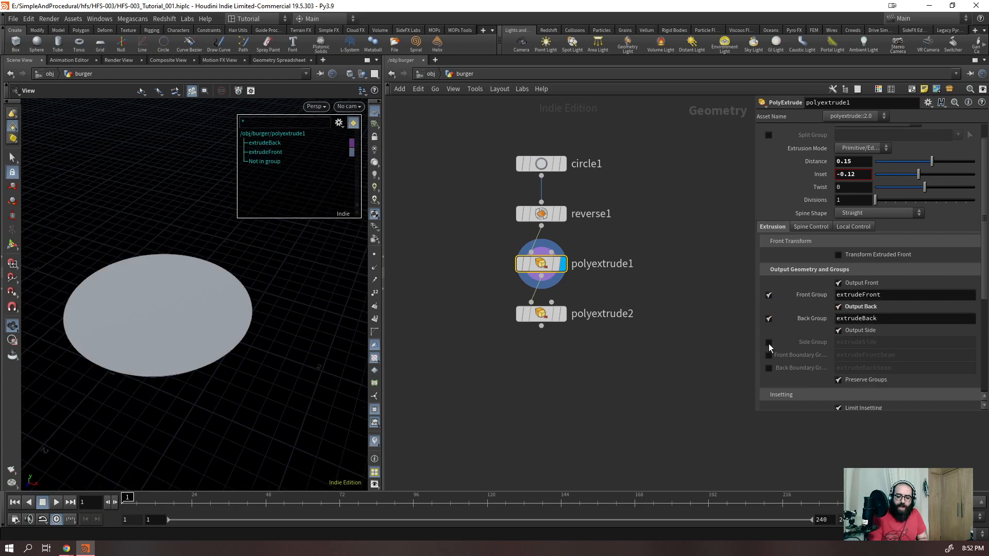
left_click(769, 343)
left_click_drag(167, 350, 188, 260)
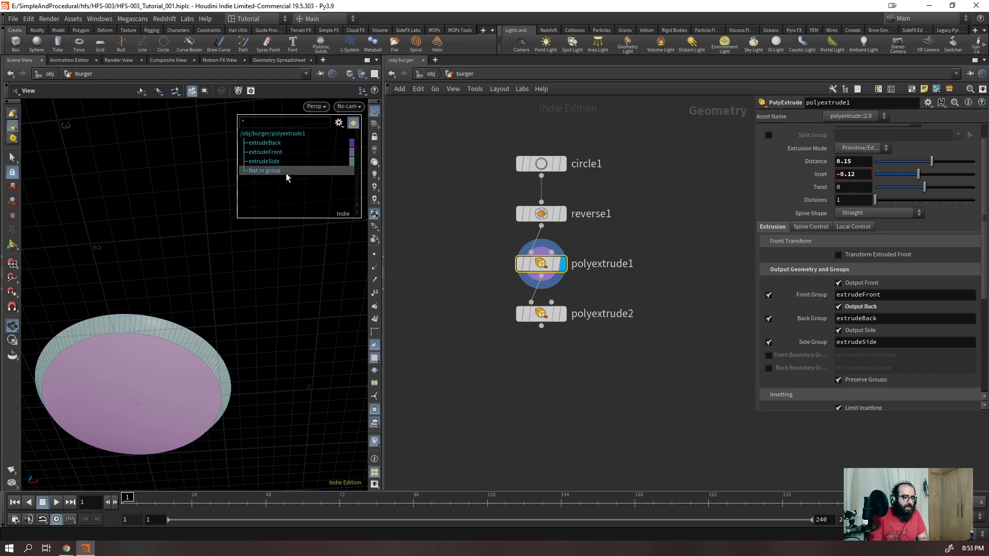
left_click_drag(186, 330, 189, 299)
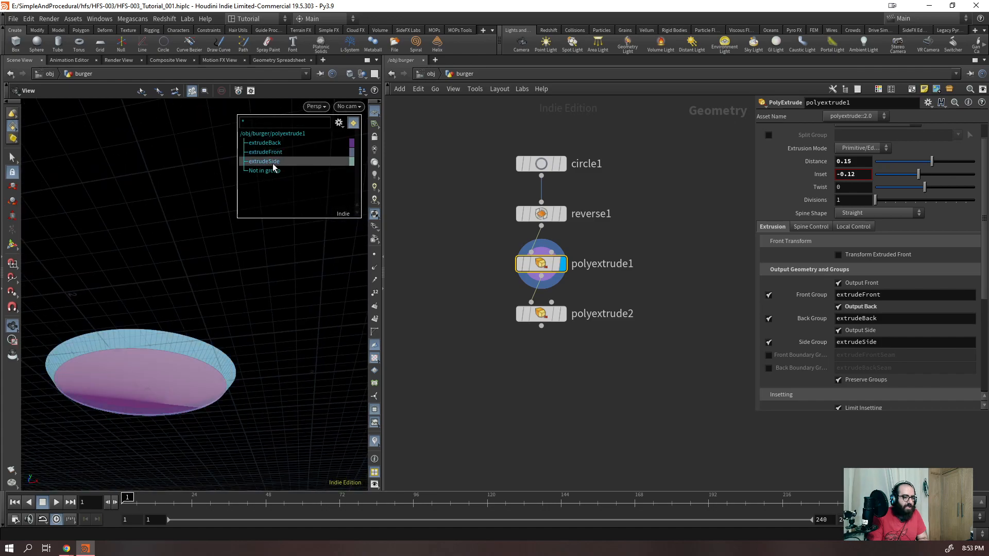
left_click_drag(122, 459, 121, 431)
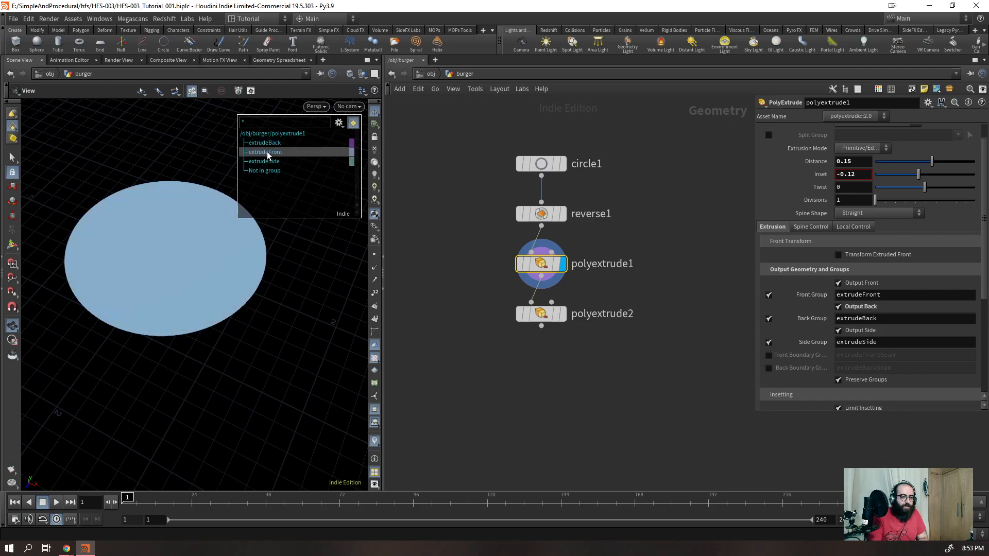
left_click_drag(183, 199, 375, 236)
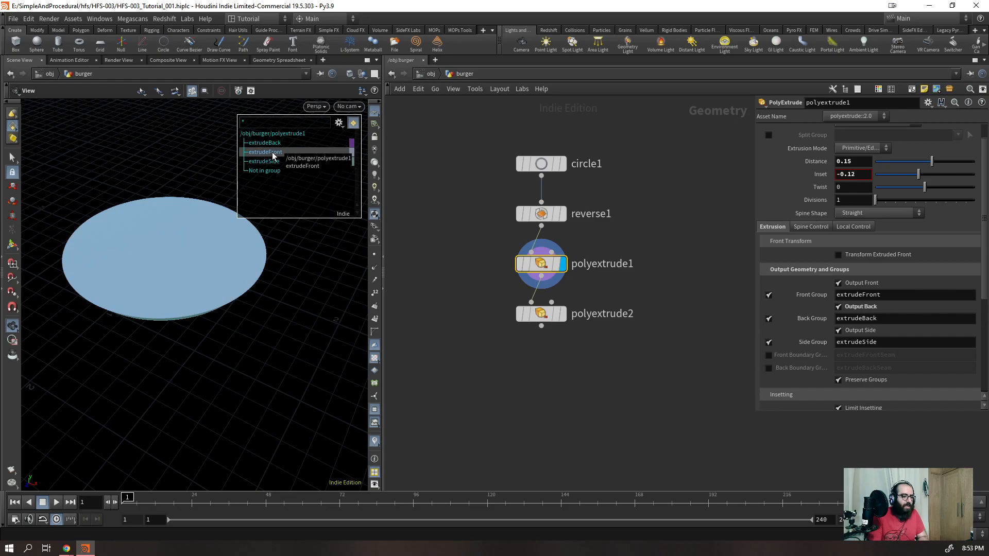
left_click_drag(187, 307, 149, 266)
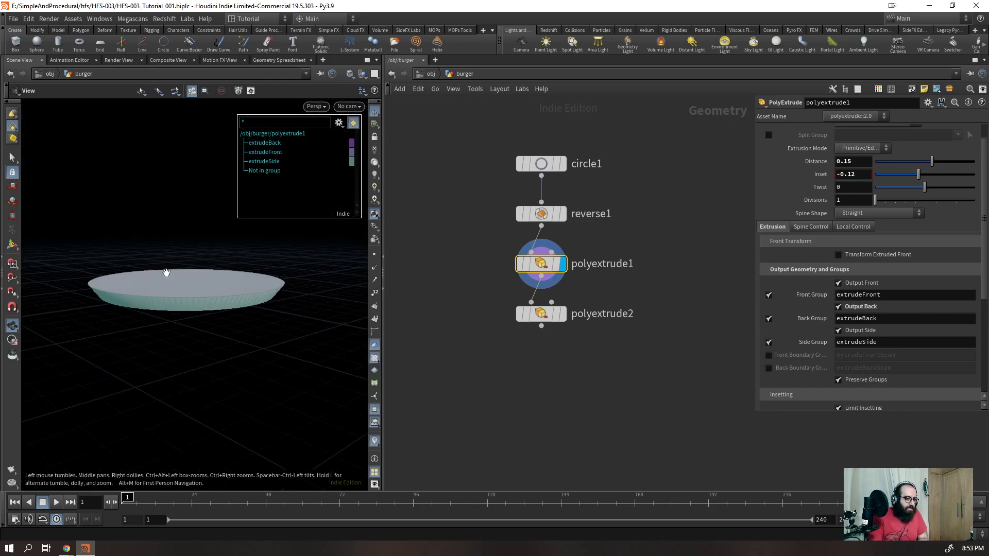
- Keep only the extrudeFront output group on the first PolyExtrude, with the back and side groups off
left_click(769, 295)
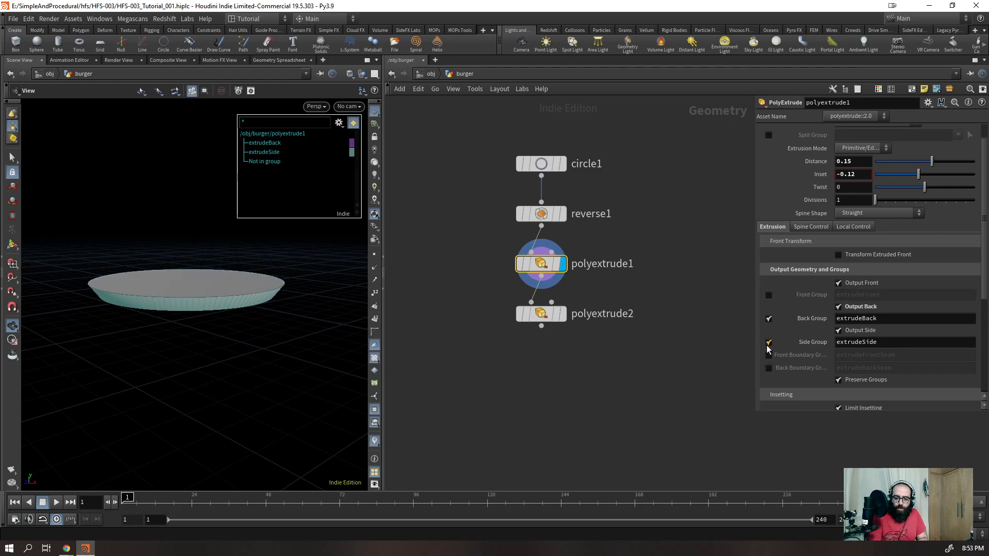
left_click(769, 342)
left_click(769, 319)
left_click(769, 295)
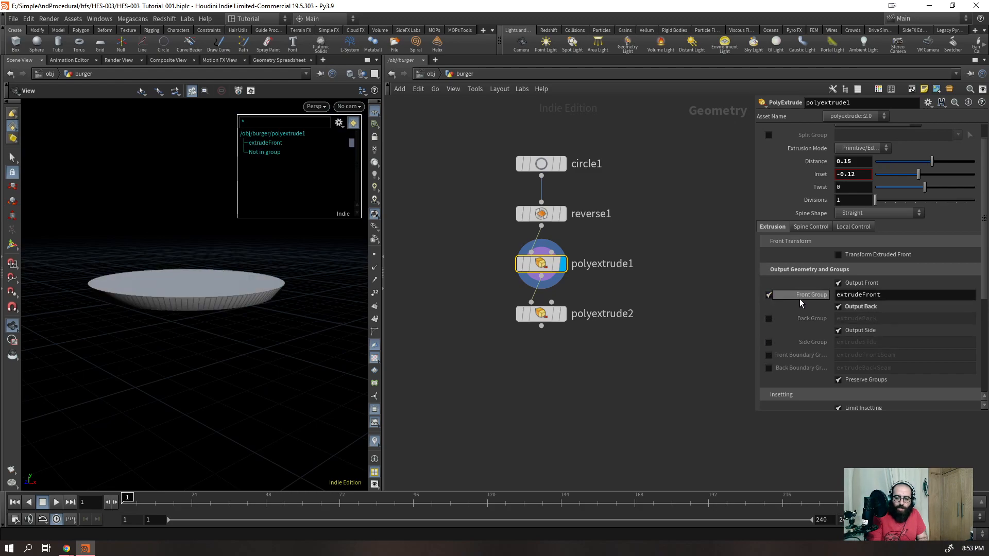
- Limit the second PolyExtrude to the extrudeFront group and set its distance to 0.2
left_click(541, 314)
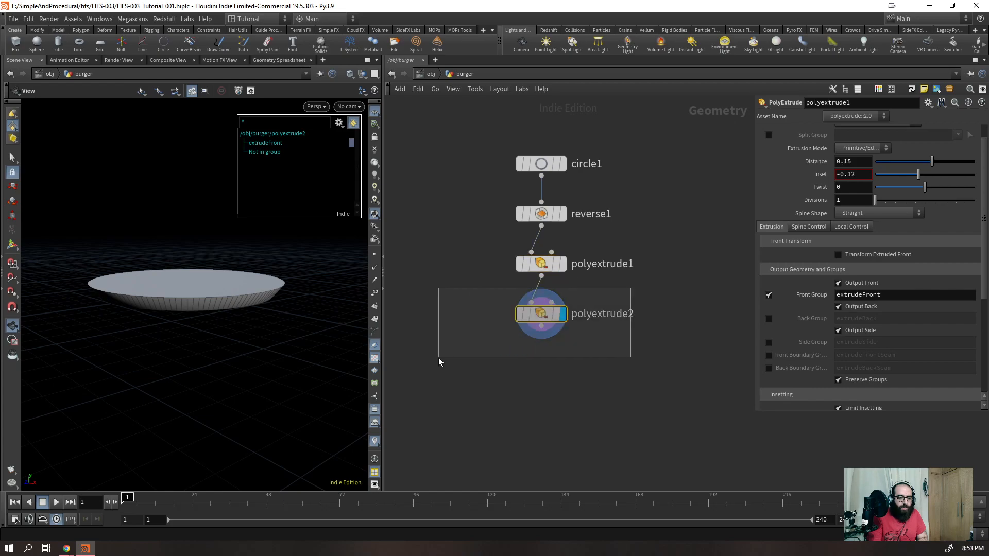
scroll(824, 155, "up", 1)
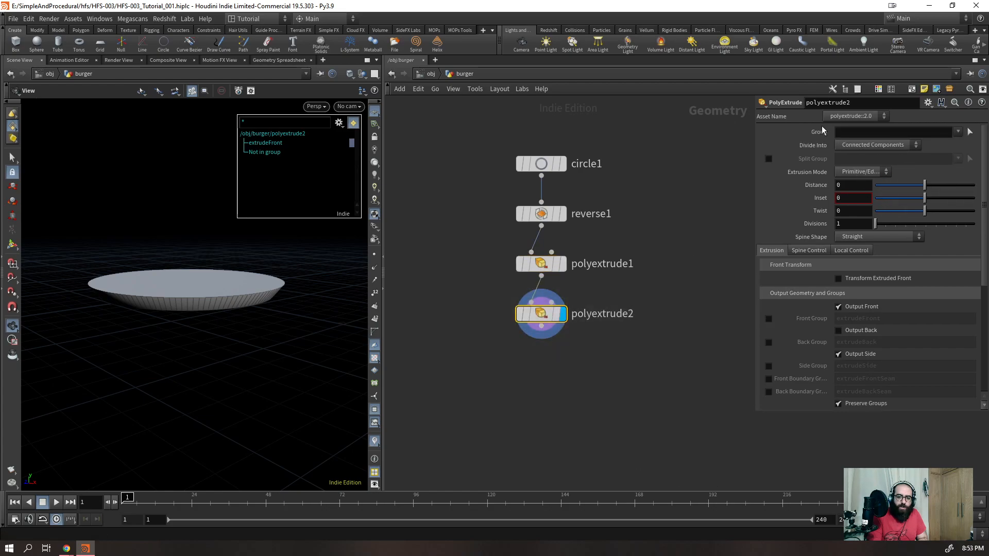
left_click(957, 132)
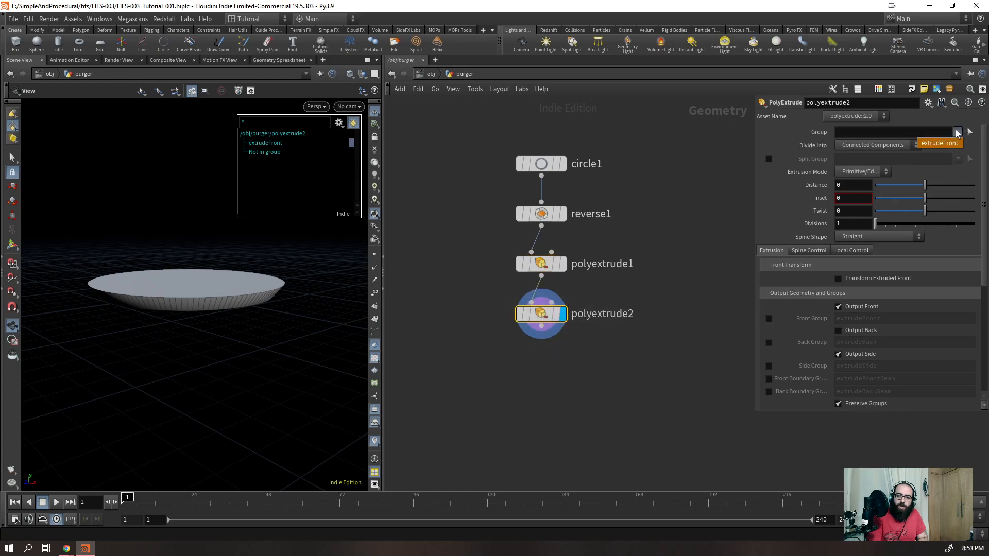
left_click(938, 145)
left_click_drag(925, 184, 937, 186)
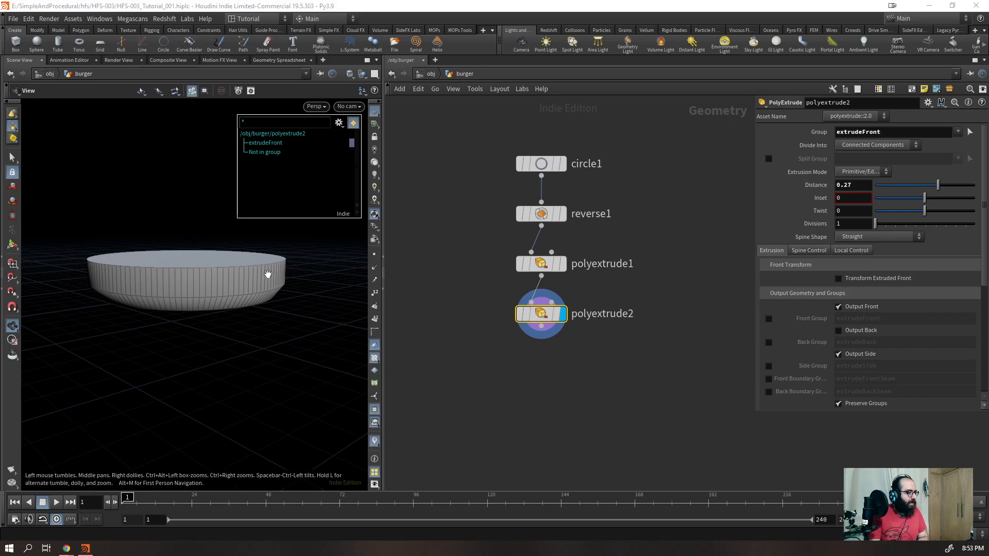
left_click_drag(855, 186, 788, 210)
type("0.2")
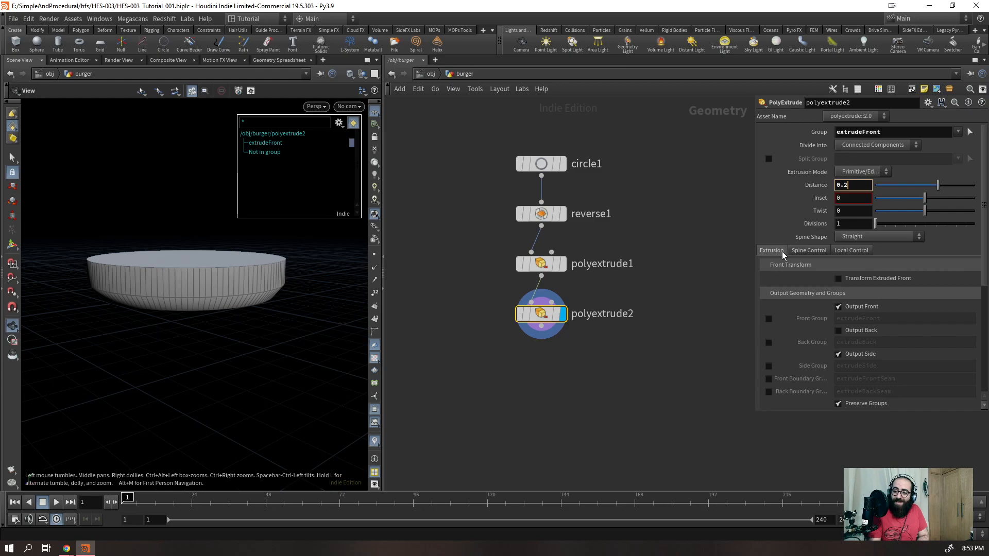
key("Return")
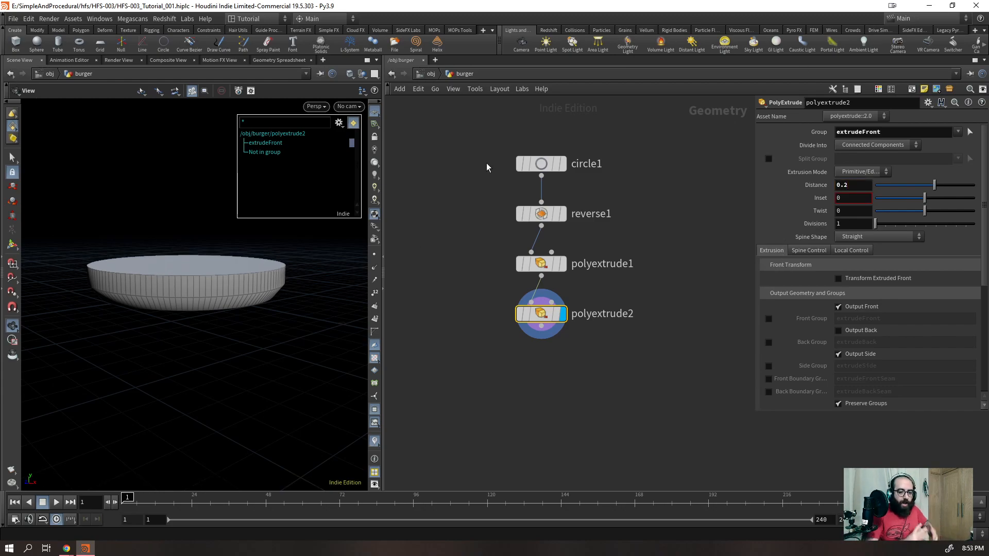
- Try a new Sphere as the first PolyExtrude's input, with the extrusion divided into Individual Elements
key("Tab")
type("sp")
key("Return")
left_click(646, 147)
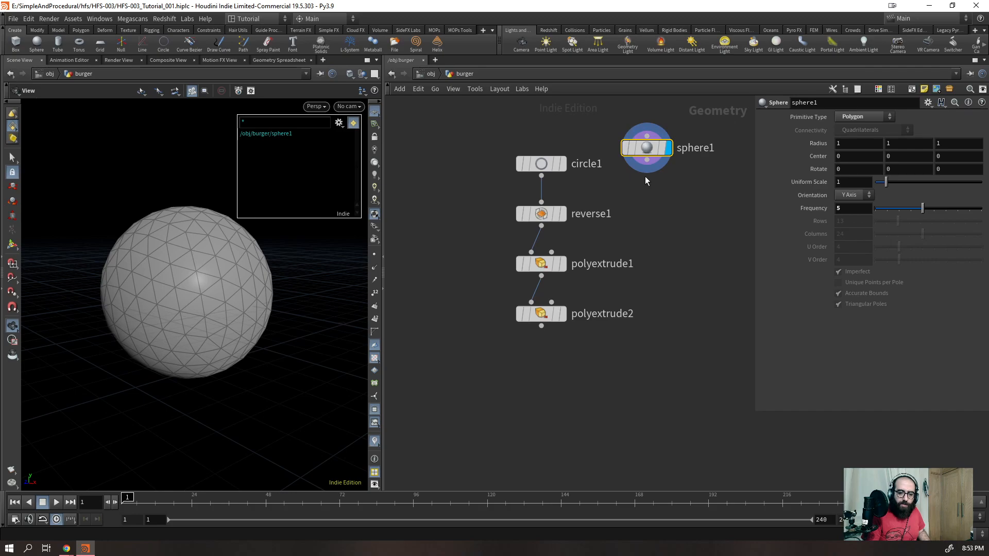
left_click_drag(595, 228, 541, 260)
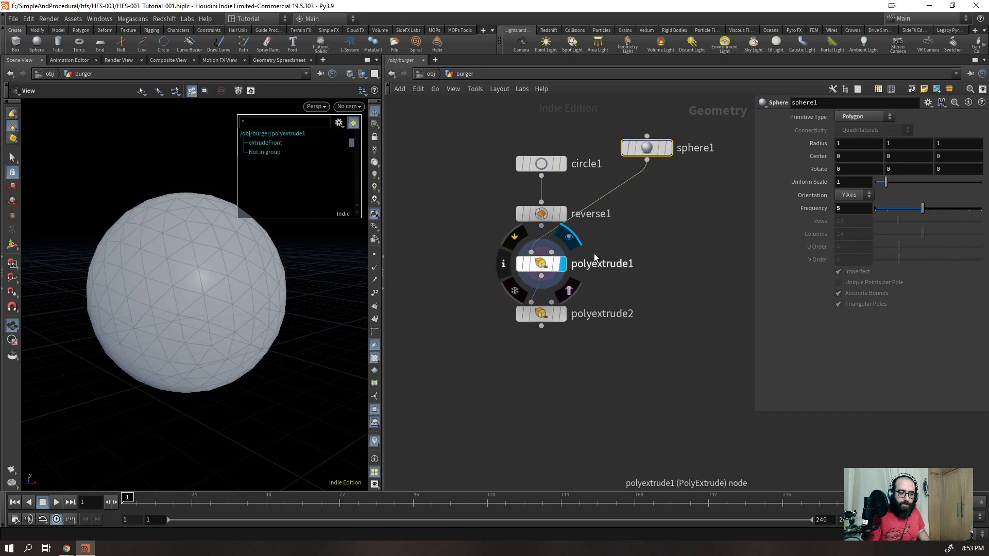
left_click(531, 269)
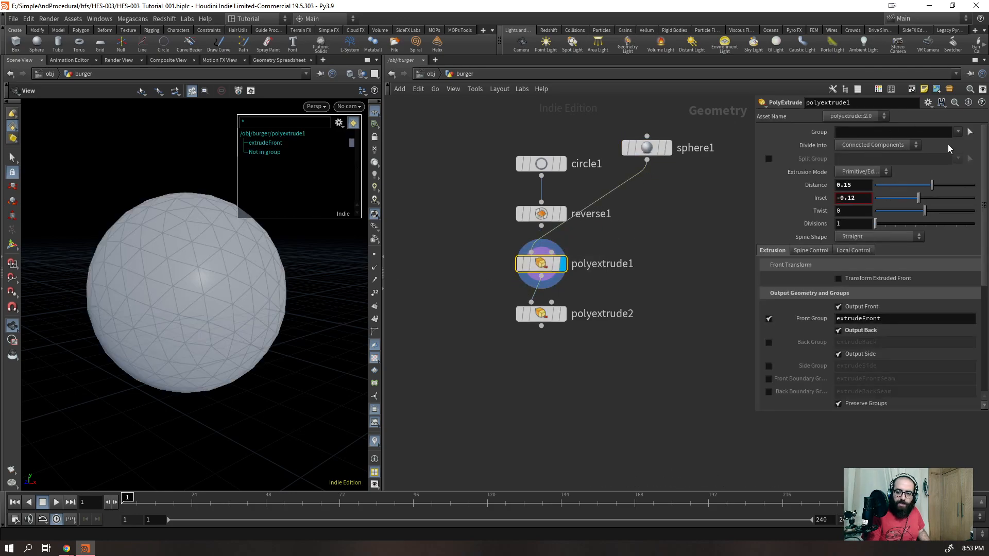
left_click(866, 145)
left_click(868, 156)
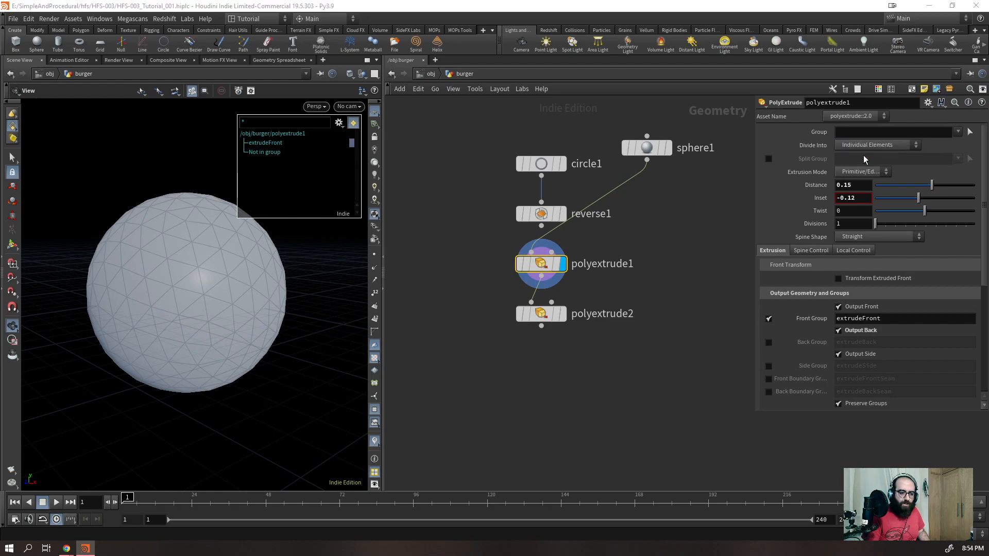
- Lower the test sphere's frequency to 2 and adjust the first PolyExtrude's inset
scroll(218, 258, "up", 10)
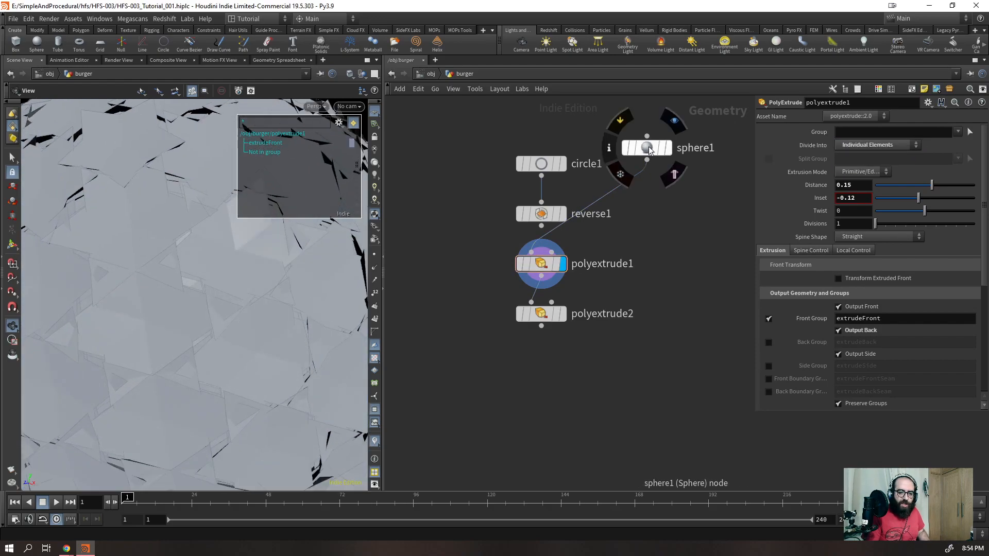
left_click_drag(649, 149, 656, 203)
left_click(674, 200)
left_click_drag(897, 205, 891, 209)
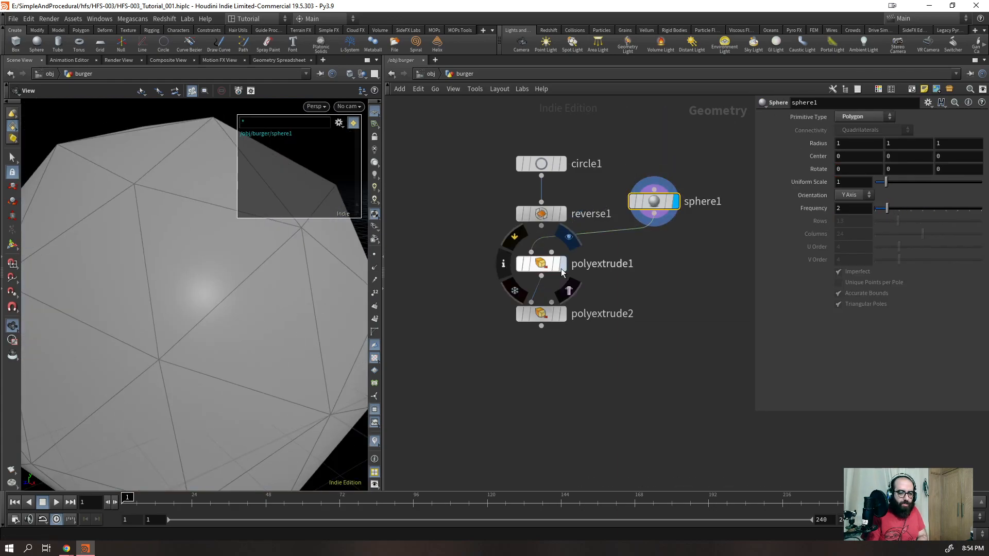
left_click(562, 269)
scroll(240, 267, "down", 5)
left_click_drag(240, 278, 258, 293)
left_click_drag(645, 287, 542, 252)
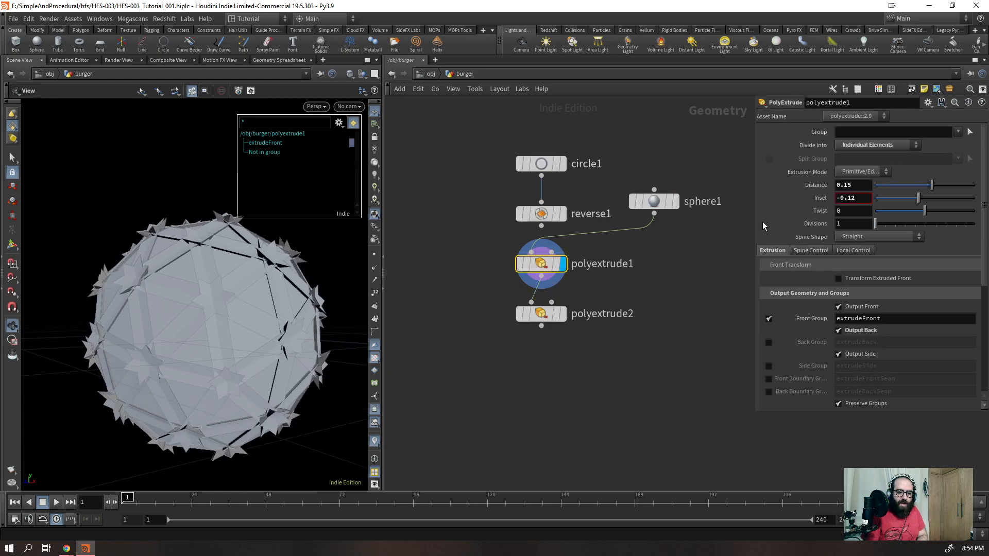
mouse_move(918, 201)
left_mouse_down()
mouse_move(932, 201)
mouse_move(918, 203)
left_mouse_up()
- Display the second PolyExtrude on the test sphere and increase its distance to push the front faces outward
left_click(540, 320)
key("r")
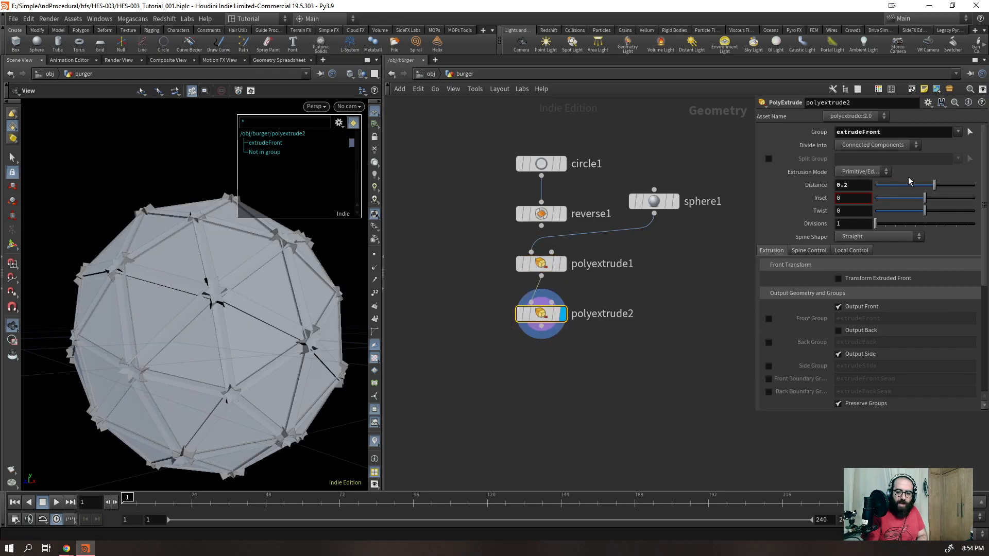
left_click_drag(933, 185, 973, 191)
right_click_drag(155, 377, 178, 335)
left_click_drag(219, 273, 298, 367)
- Undo the sphere test and remove the Sphere node so the circle chain feeds the extrusions again
key("ctrl+z")
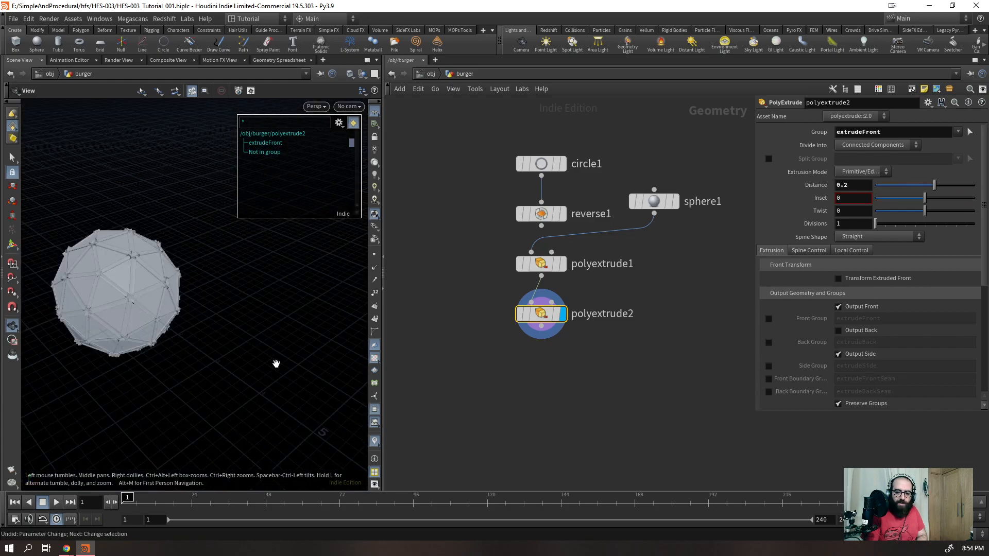
key("ctrl+z")
key("ctrl+z")
key("ctrl+z")
key("ctrl+z")
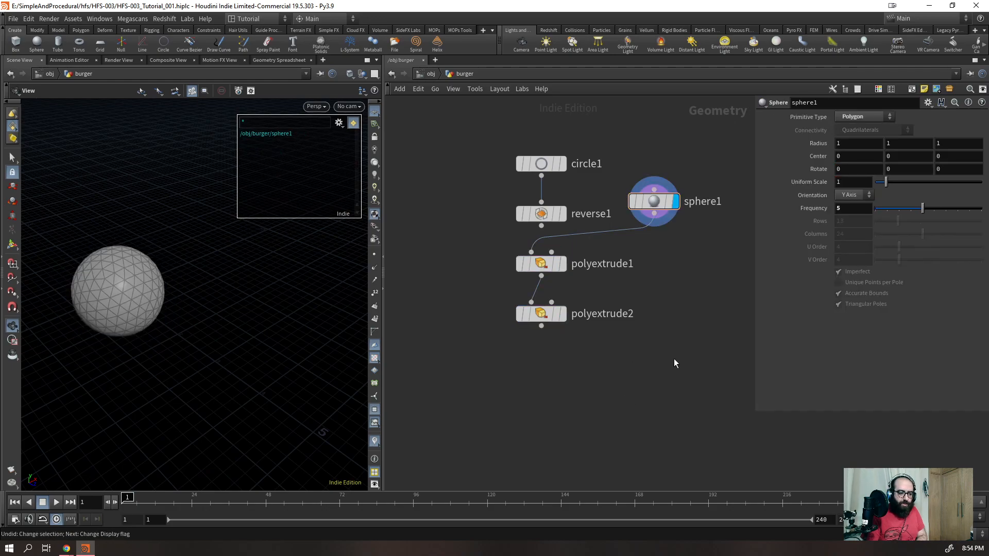
key("ctrl+z")
key("ctrl+z")
key("ctrl+z")
key("ctrl+z")
key("ctrl+z")
key("ctrl+z")
key("ctrl+z")
key("Delete")
- Hide the wireframe overlay and examine the bun's smooth shading from above and below
left_click_drag(149, 338, 95, 288)
right_click_drag(148, 298, 270, 209)
left_click_drag(270, 209, 183, 312)
key("shift+w")
right_click_drag(195, 262, 174, 289)
mouse_move(174, 289)
left_mouse_down()
mouse_move(191, 188)
mouse_move(247, 257)
left_mouse_up()
- Append a PolyBevel after the second PolyExtrude and set its distance to 0.03
key("Tab")
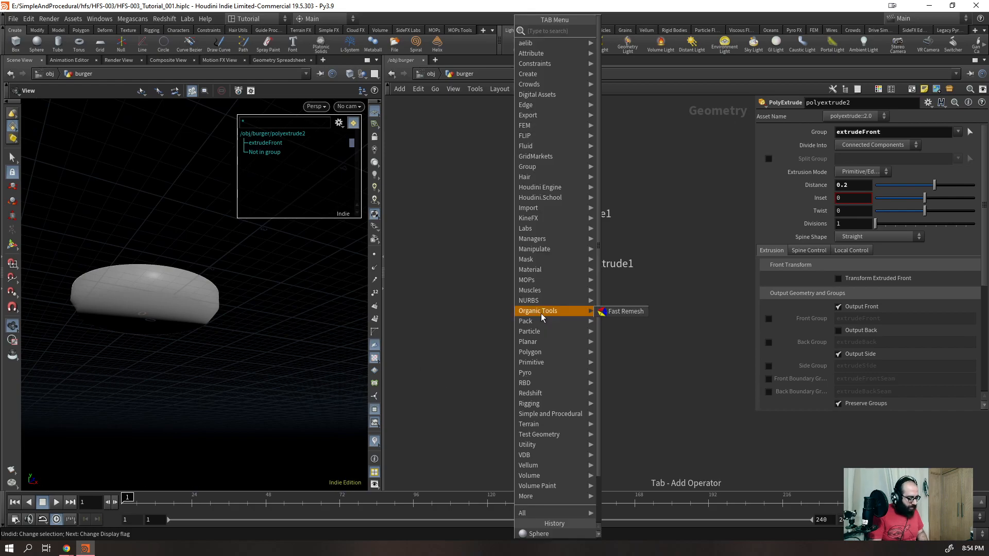
type("pbev")
key("Return")
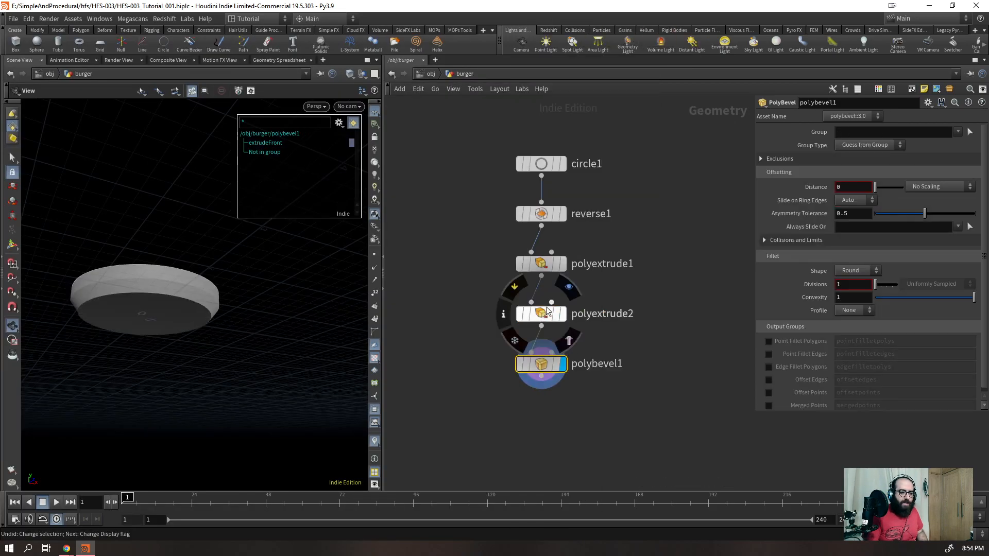
scroll(275, 229, "up", 3)
right_click_drag(274, 229, 277, 231)
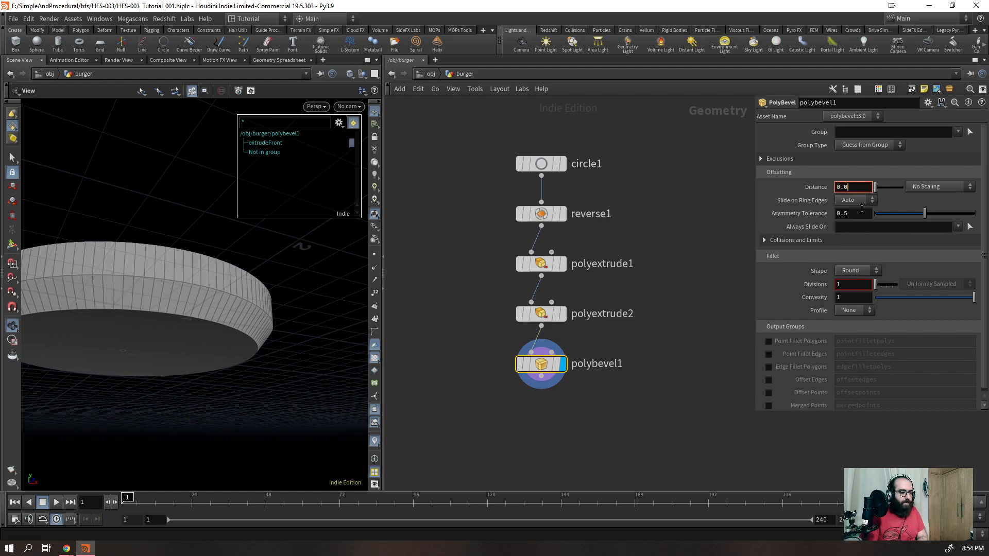
key("Return")
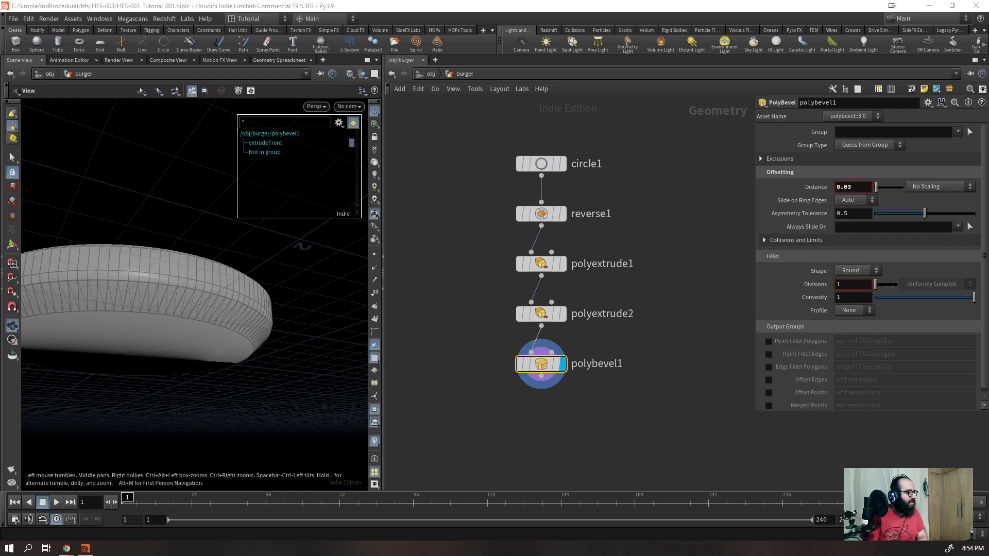
- Set the PolyBevel's distance to 0.075 and its fillet divisions to 3
left_click_drag(852, 191, 847, 190)
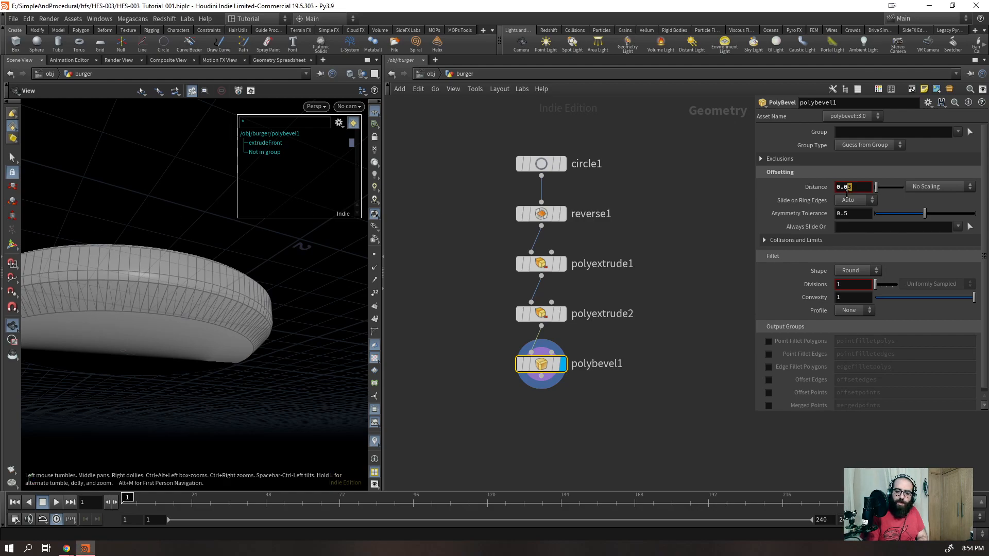
key("Return")
left_click_drag(227, 278, 265, 309)
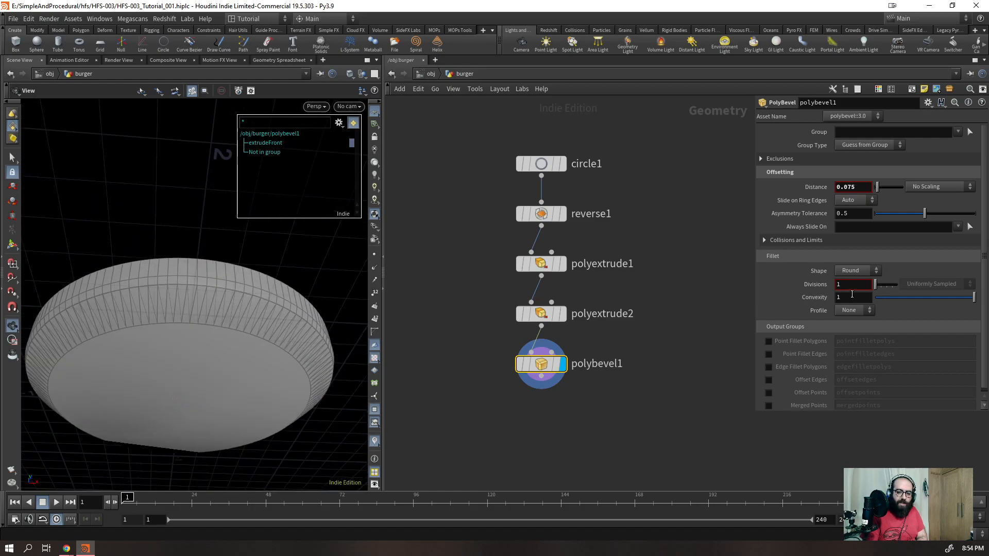
left_click(852, 284)
key("BackSpace")
type("2")
key("Return")
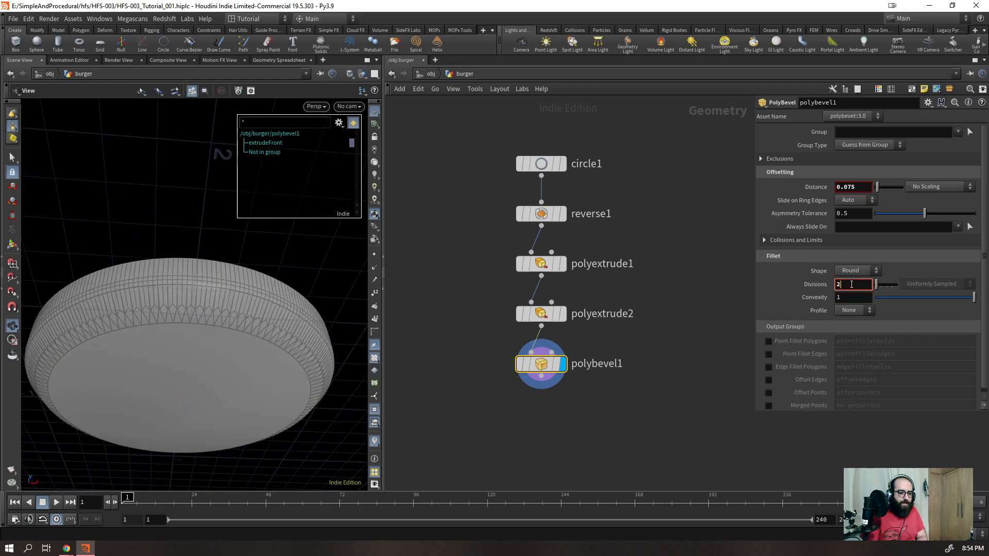
scroll(850, 283, "up", 1)
left_click_drag(191, 294, 199, 334)
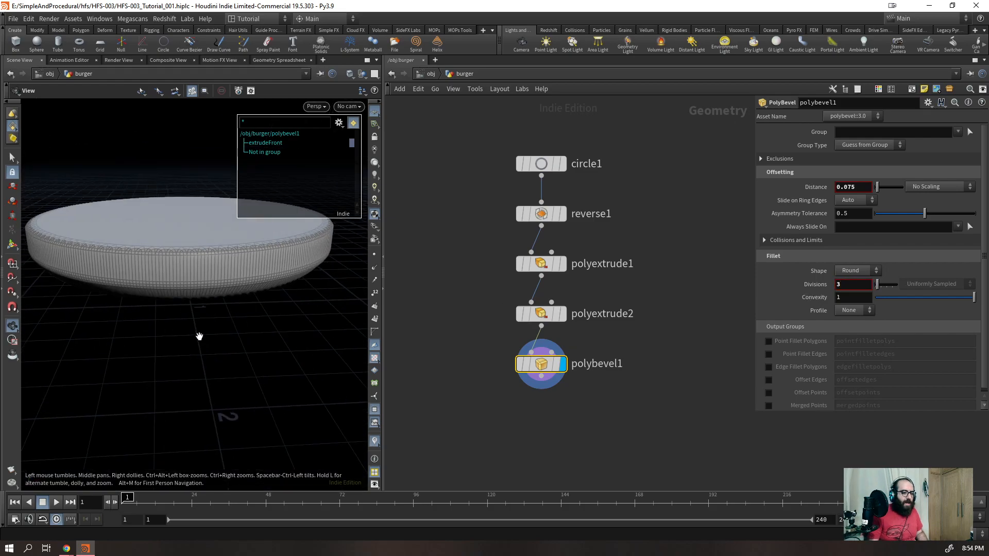
- Exclude flat edges from the PolyBevel with a maximum normal angle of 5
left_click(798, 162)
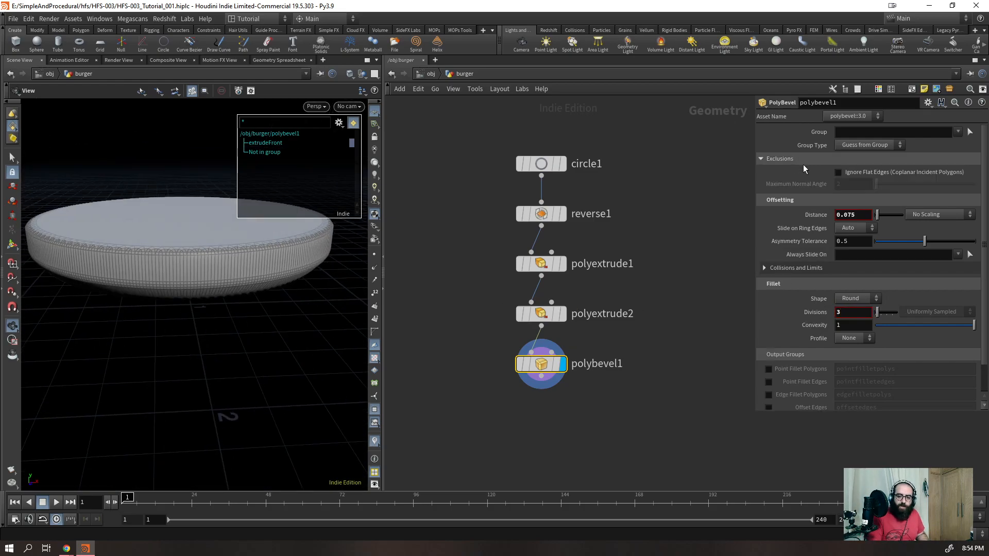
left_click(838, 173)
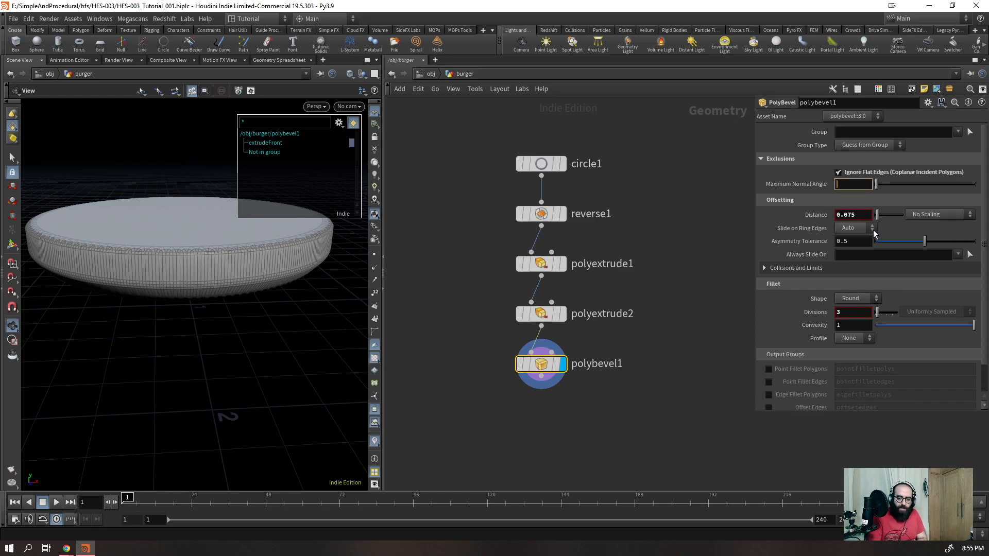
key("BackSpace")
type("5")
key("Return")
left_click_drag(139, 291, 296, 311)
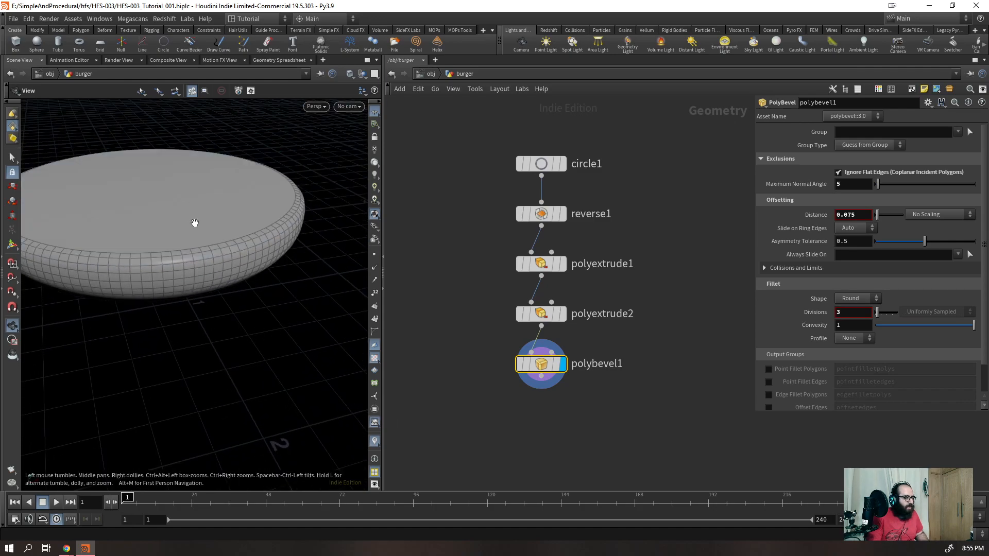
- Append a Remesh to Grid node after the PolyBevel
scroll(505, 156, "down", 4)
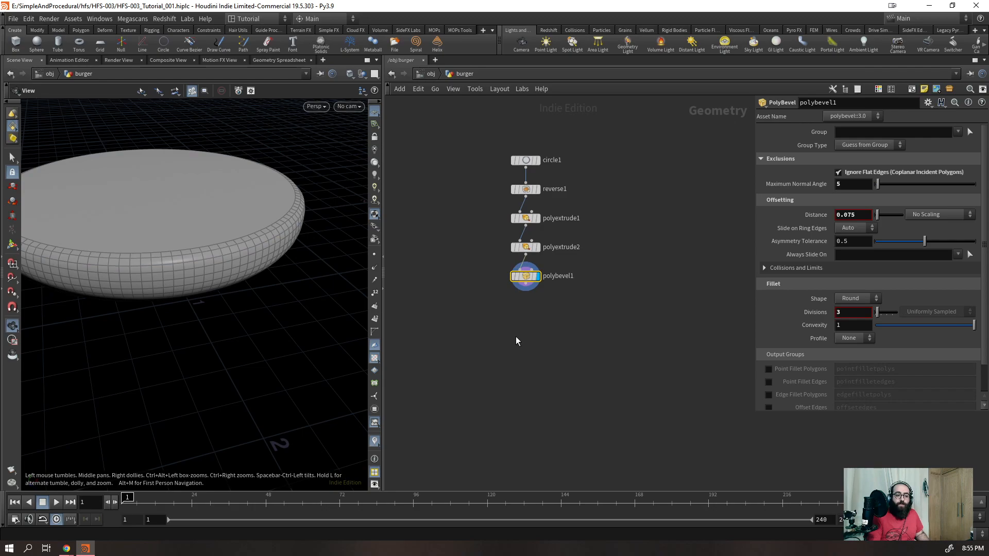
scroll(278, 254, "down", 2)
mouse_move(515, 280)
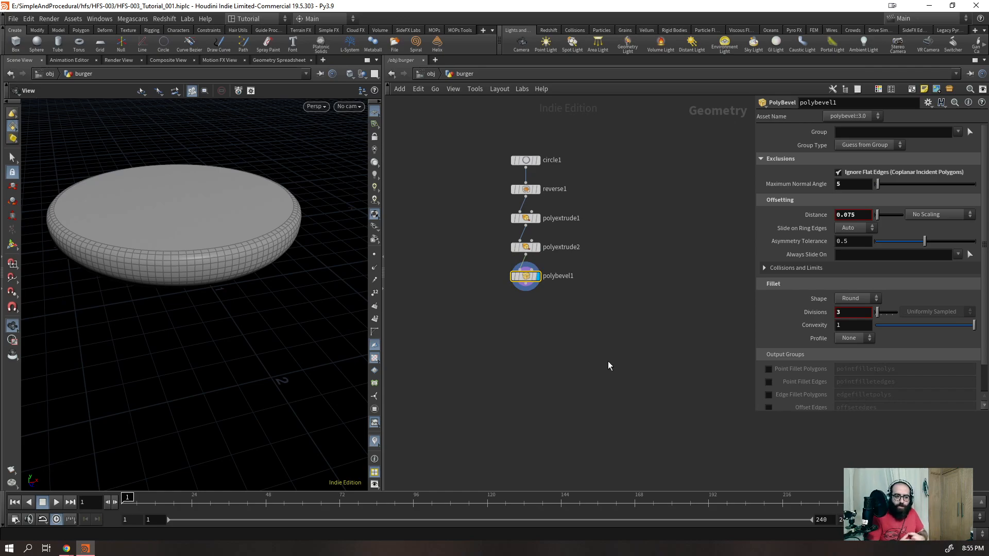
key("Tab")
type("re")
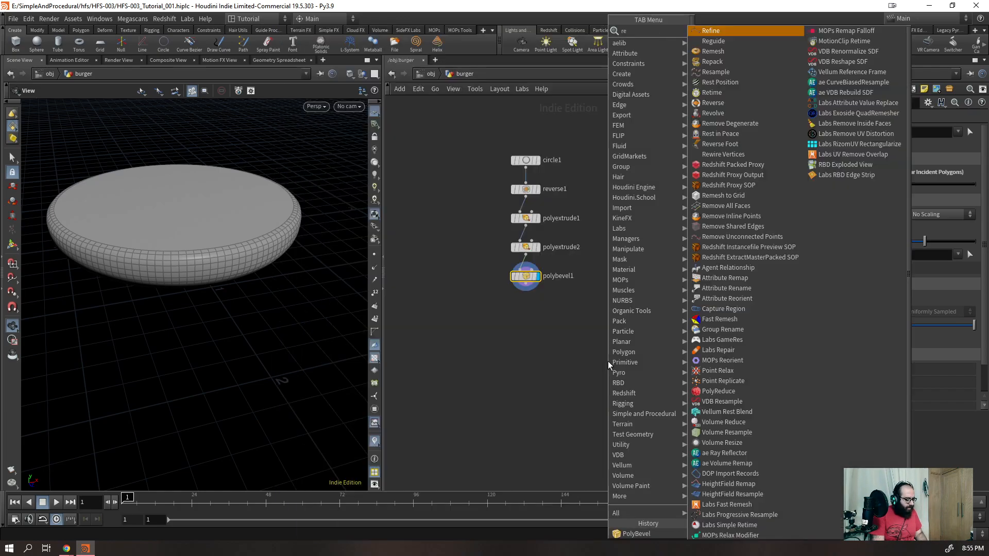
type("mesh")
key("Down")
key("Return")
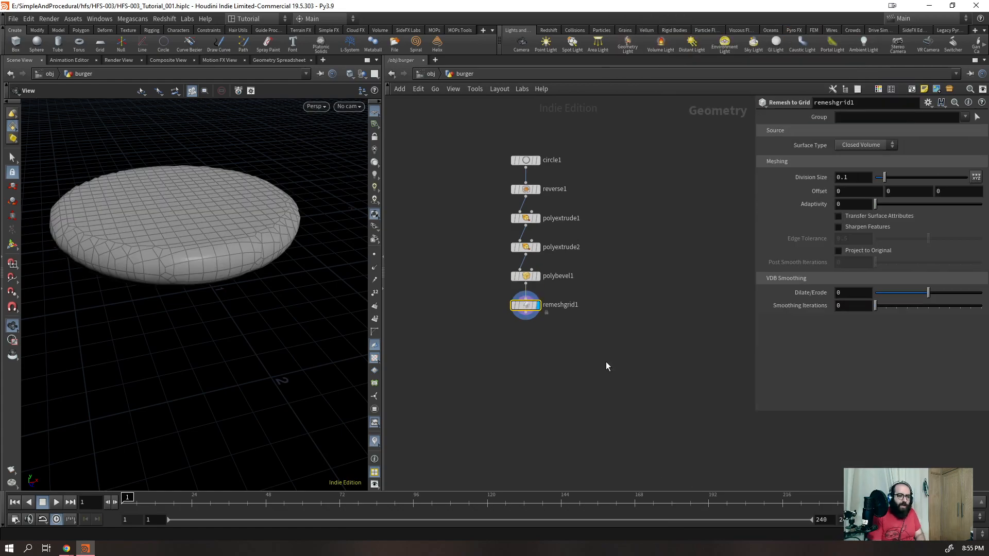
- Try division sizes of 0.01 and 0.02 on the Remesh to Grid and inspect the mesh density
left_click(855, 176)
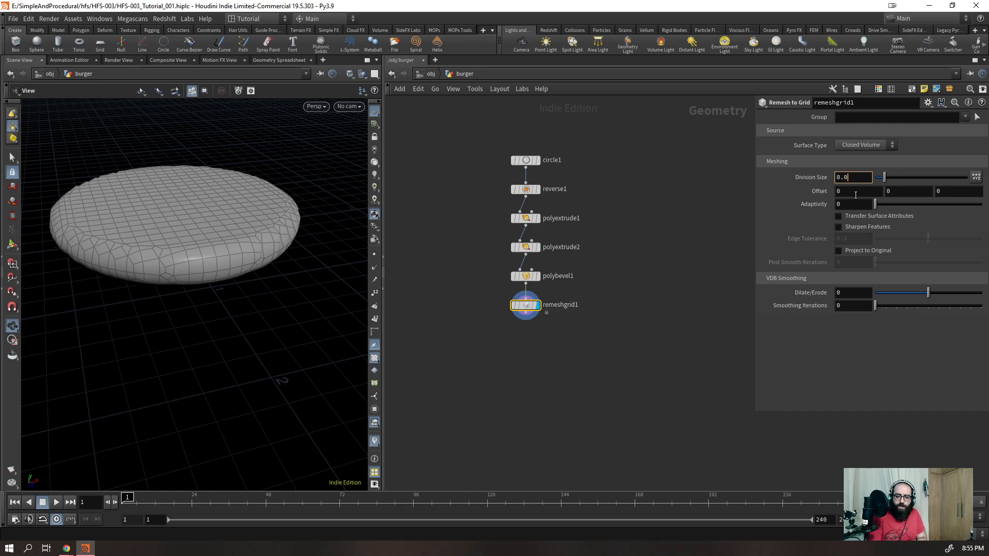
key("Return")
left_click_drag(261, 264, 254, 289)
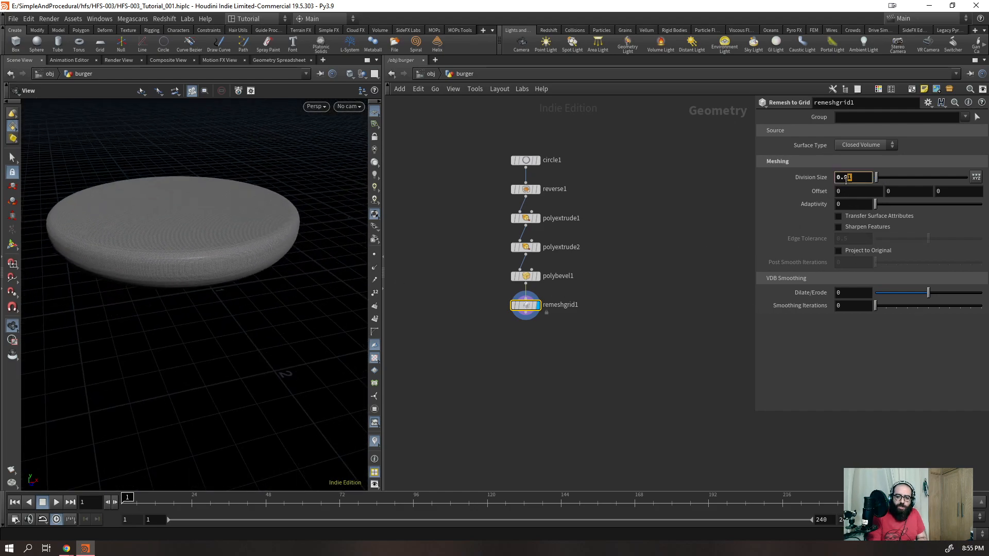
type("2")
key("Return")
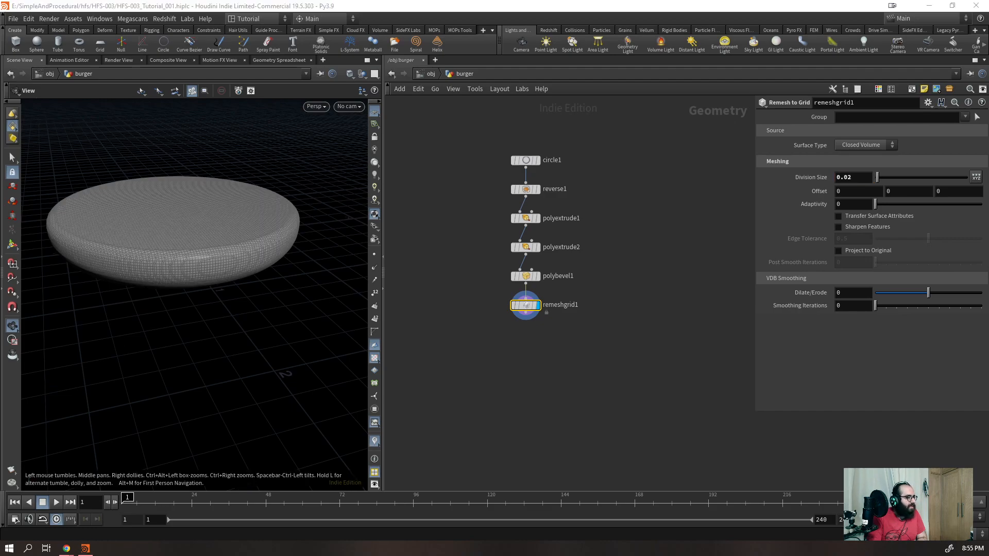
left_click_drag(236, 266, 250, 248)
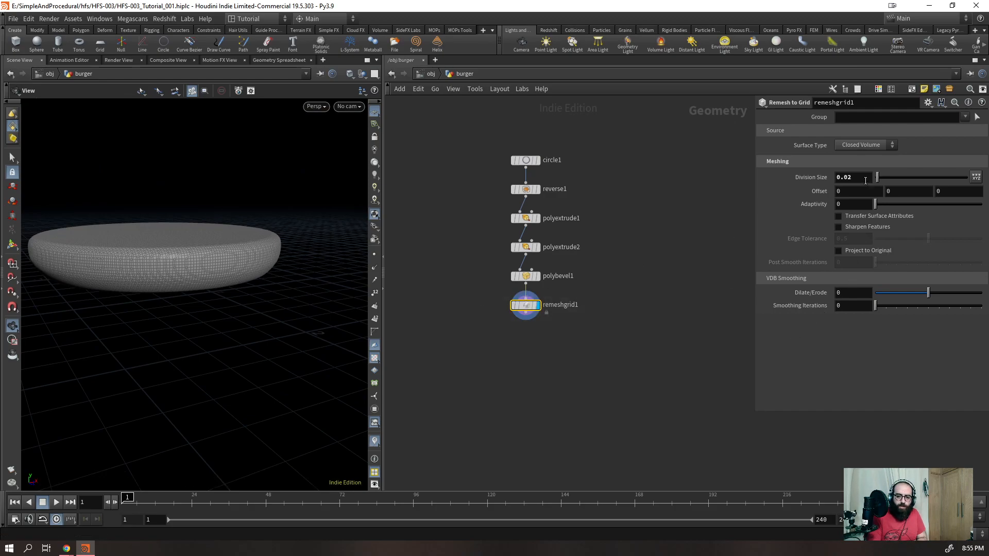
- Try 3 smoothing iterations with a division size of 0.01 on the remesh and inspect the shaded bun without wireframe
scroll(847, 305, "up", 3)
left_click_drag(863, 181, 804, 197)
type("0.01")
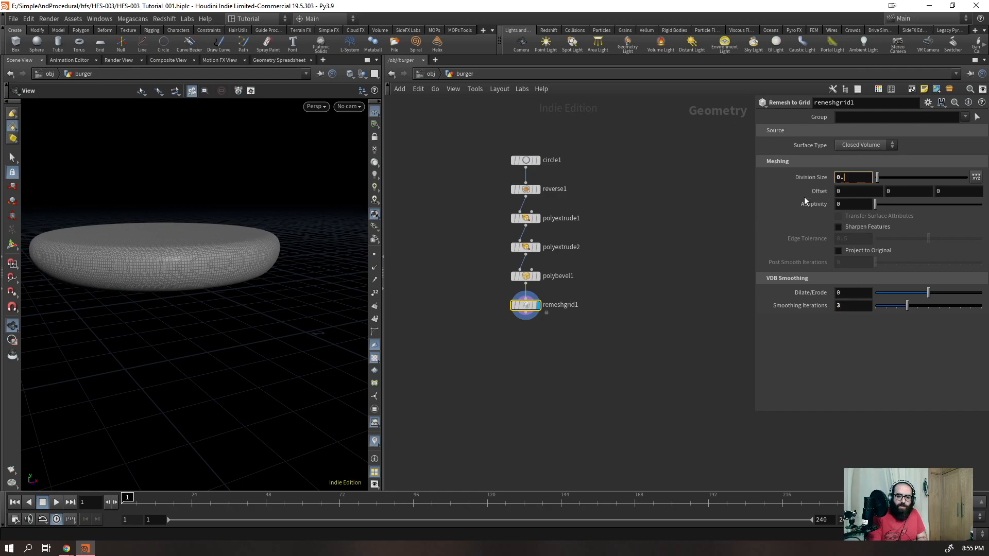
key("Return")
left_click_drag(251, 315, 225, 210)
key("shift+w")
mouse_move(221, 247)
left_mouse_down()
mouse_move(243, 242)
mouse_move(181, 297)
mouse_move(192, 267)
left_mouse_up()
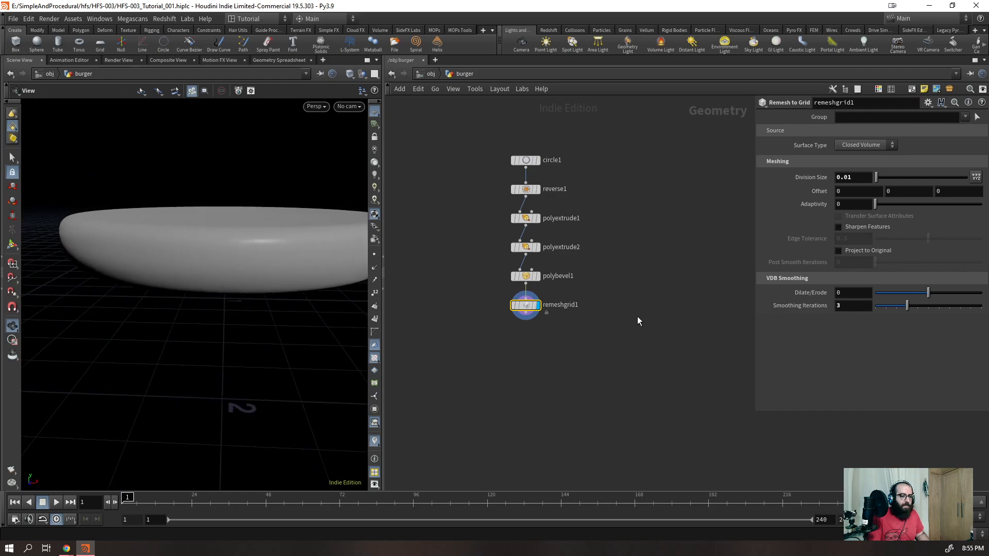
- Set the remesh to 4 smoothing iterations and a division size of 0.015, and show the wireframe overlay
left_click(844, 306)
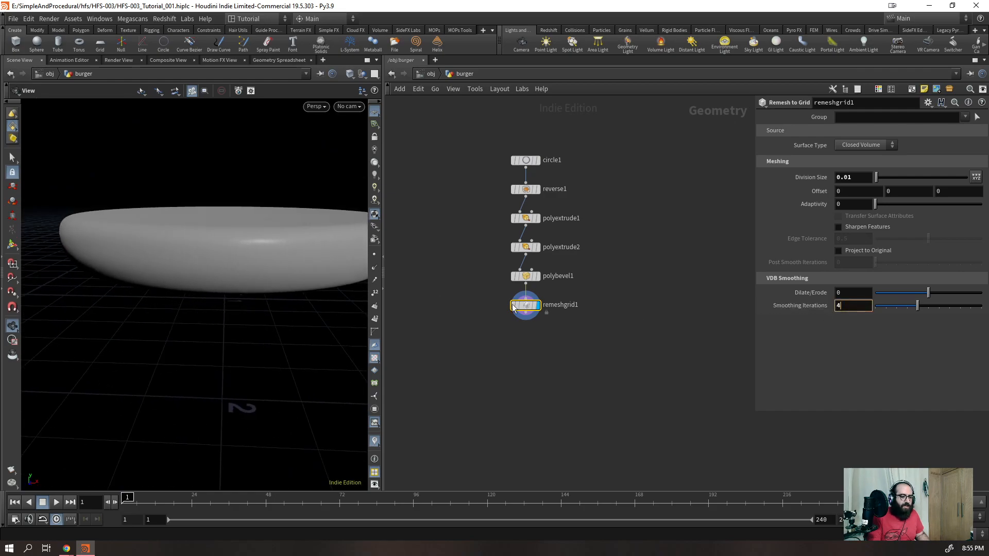
left_click_drag(223, 282, 288, 242)
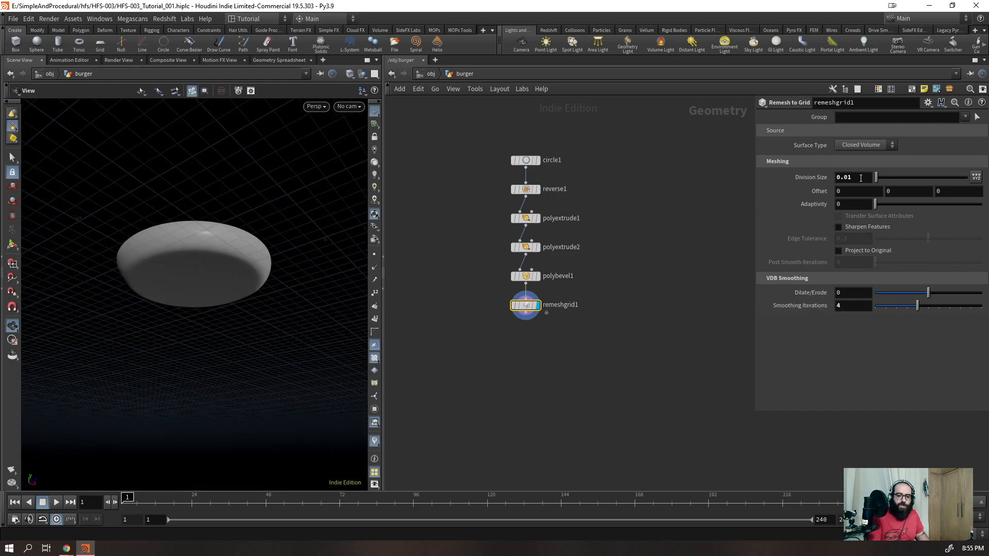
type("0.015")
key("Return")
left_click_drag(254, 294, 192, 215)
scroll(249, 183, "up", 3)
key("shift+w")
mouse_move(217, 258)
left_mouse_down()
mouse_move(223, 223)
mouse_move(218, 276)
left_mouse_up()
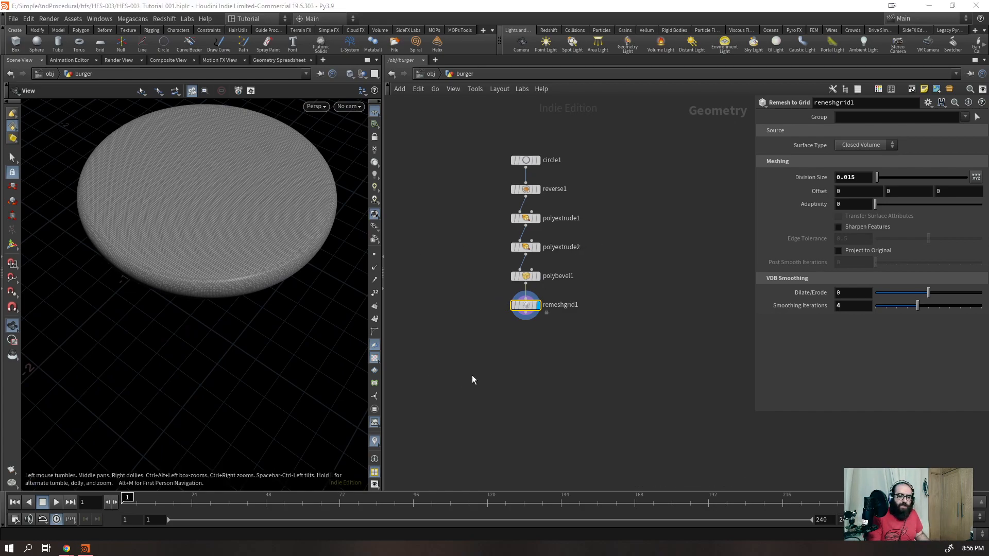
- Append a Mountain node after the Remesh to Grid and set its noise amplitude to 0.025
key("Tab")
type("moun")
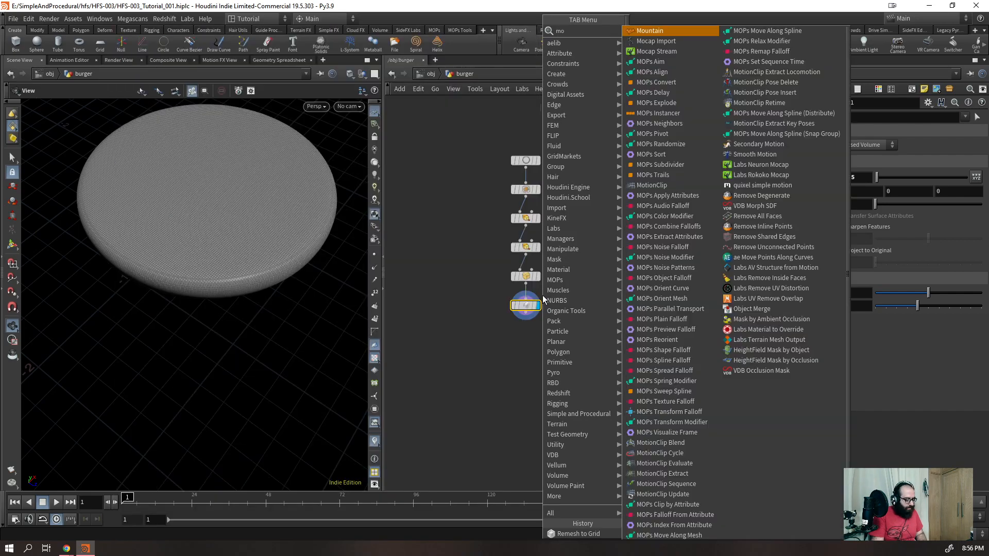
key("Return")
left_click_drag(315, 150, 269, 201)
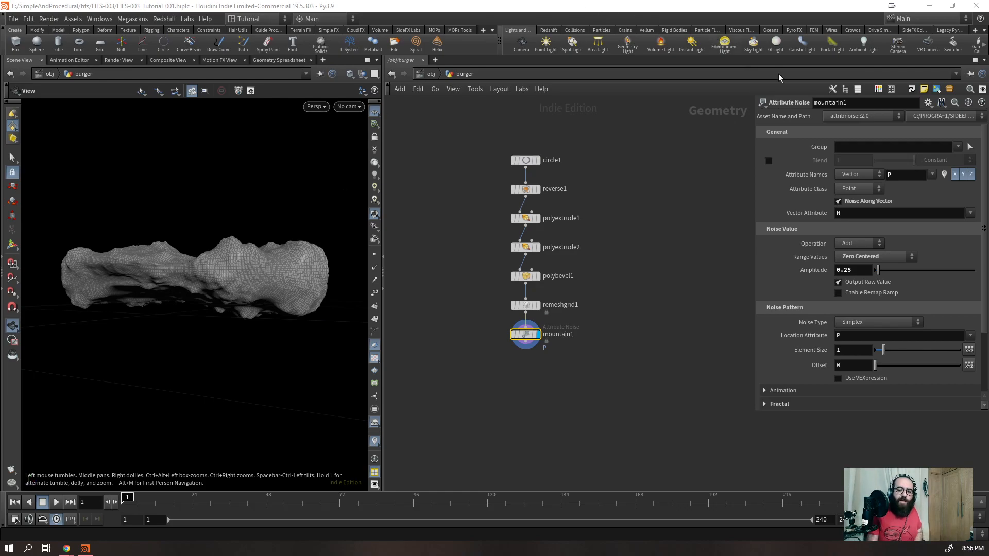
double_click(861, 269)
type("0.025")
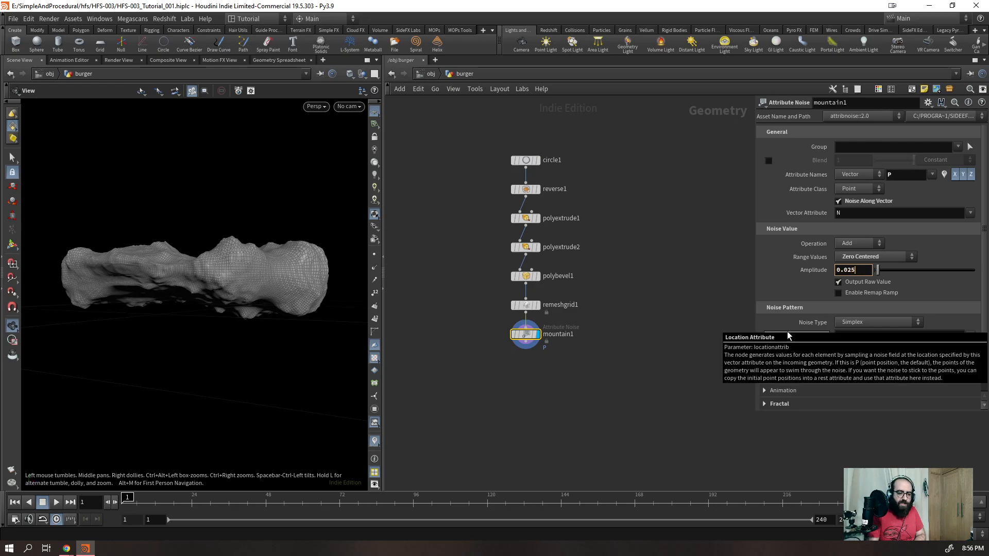
key("Return")
left_click_drag(229, 283, 225, 312)
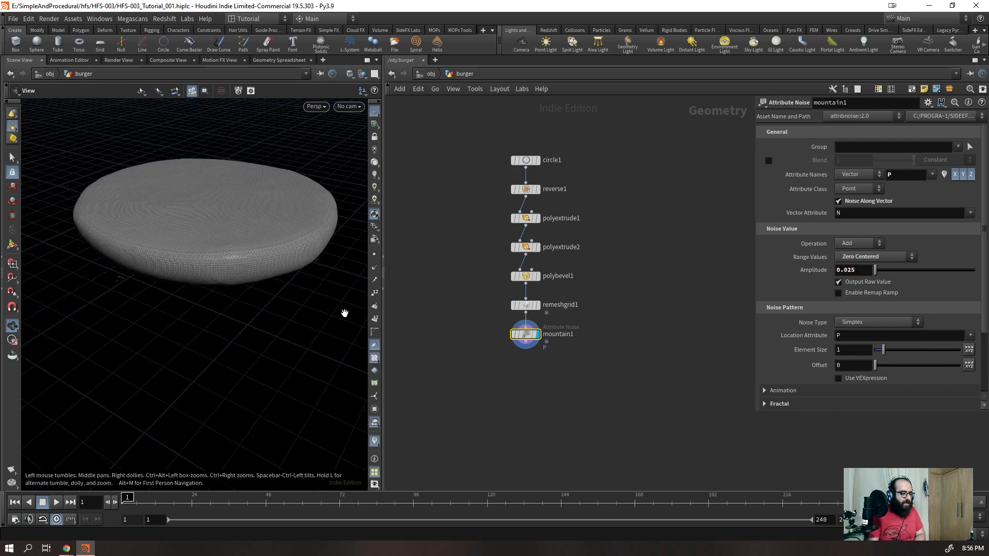
- Set the Mountain noise's element size to 0.75 and hide the wireframe to inspect the bun's surface
left_click_drag(883, 350, 810, 368)
type("0.75")
key("Return")
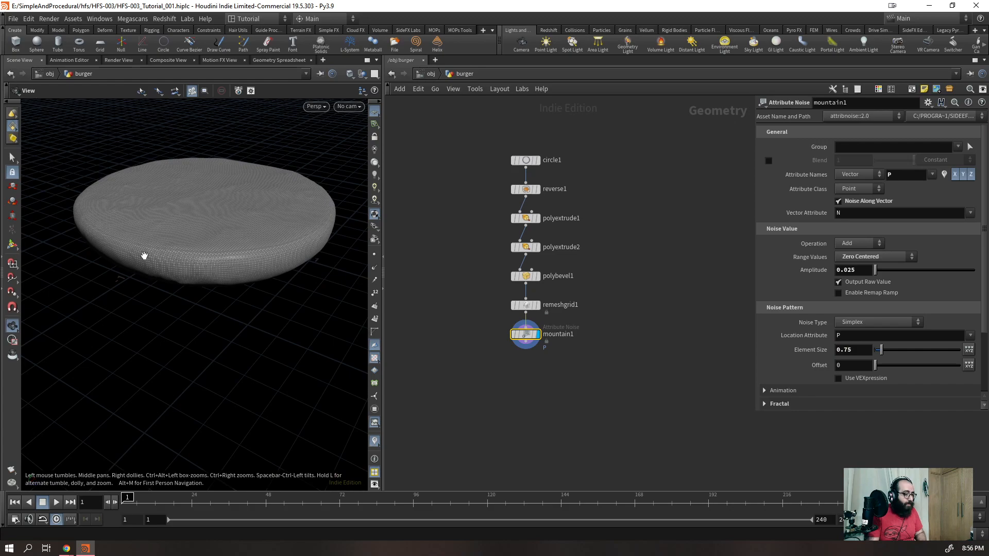
left_click_drag(144, 260, 161, 221)
key("shift+w")
left_click_drag(192, 330, 221, 249)
scroll(249, 224, "up", 5)
- Append a Color node after the Mountain node
left_click_drag(612, 381, 515, 331)
key("Tab")
mouse_move(523, 332)
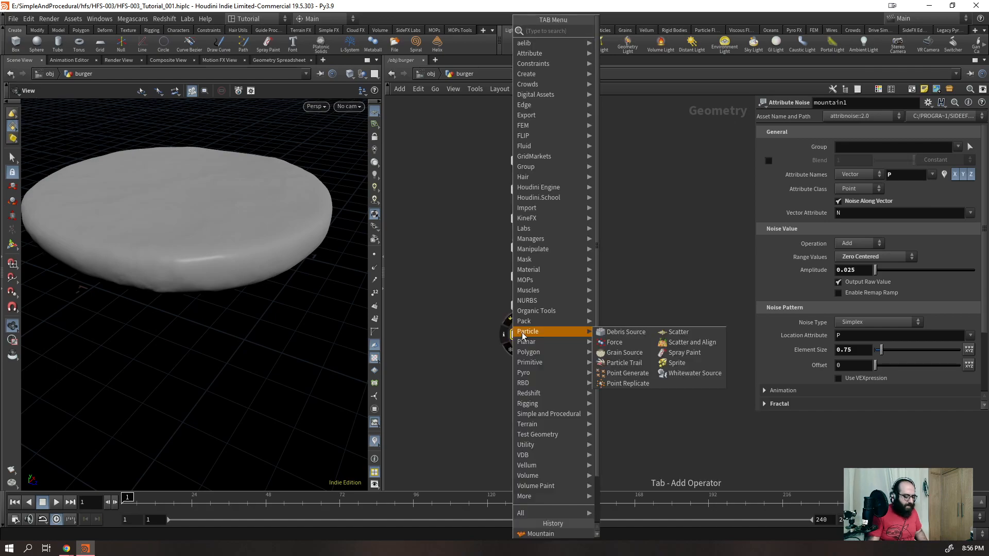
type("color")
key("Return")
key("Return")
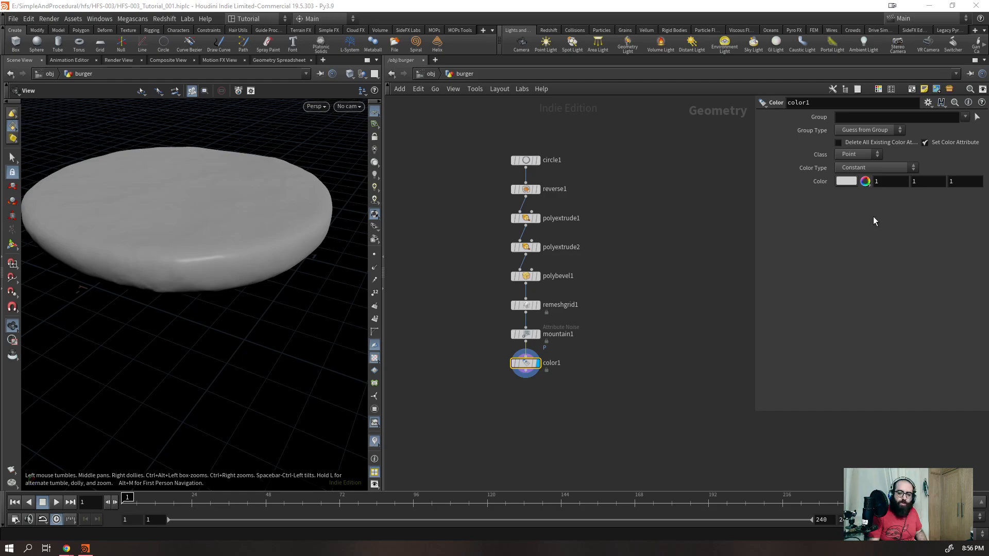
- Set the Color node's color to hex FFB871 in the color editor and close the editor
left_click(845, 181)
left_click_drag(768, 200, 684, 212)
type("FFB871")
key("Return")
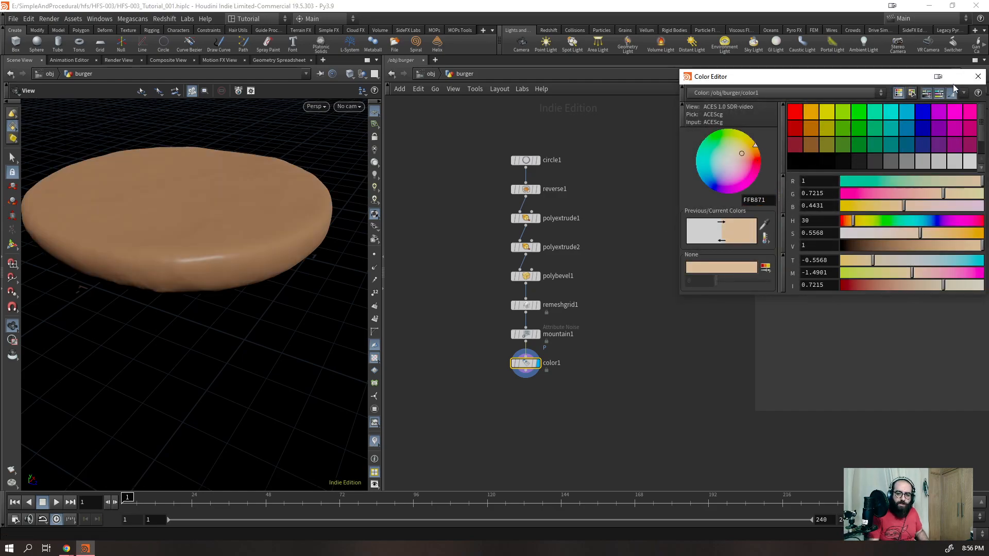
left_click(977, 76)
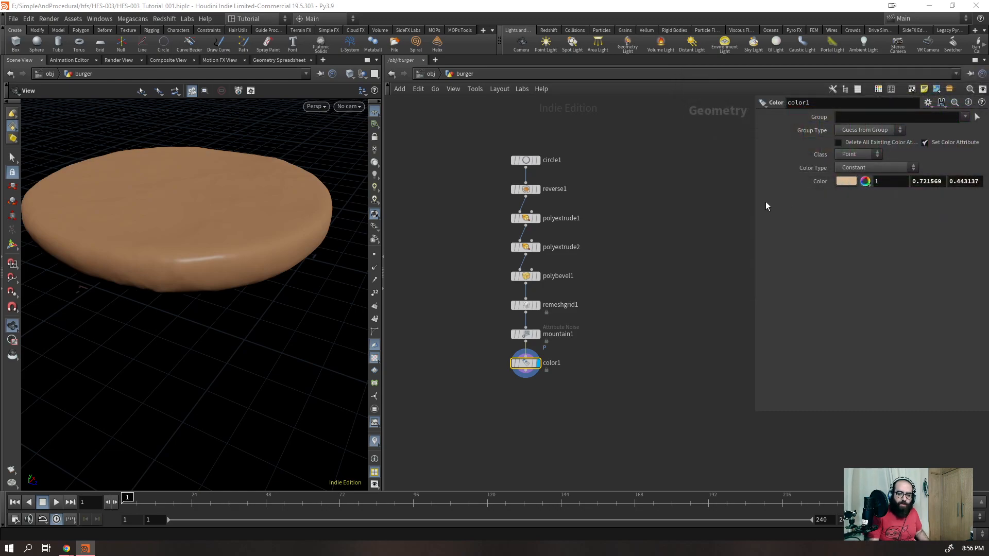
left_click_drag(754, 192, 674, 191)
key("ctrl+a")
type("0.072")
left_click(948, 181)
key("ctrl+a")
key("Return")
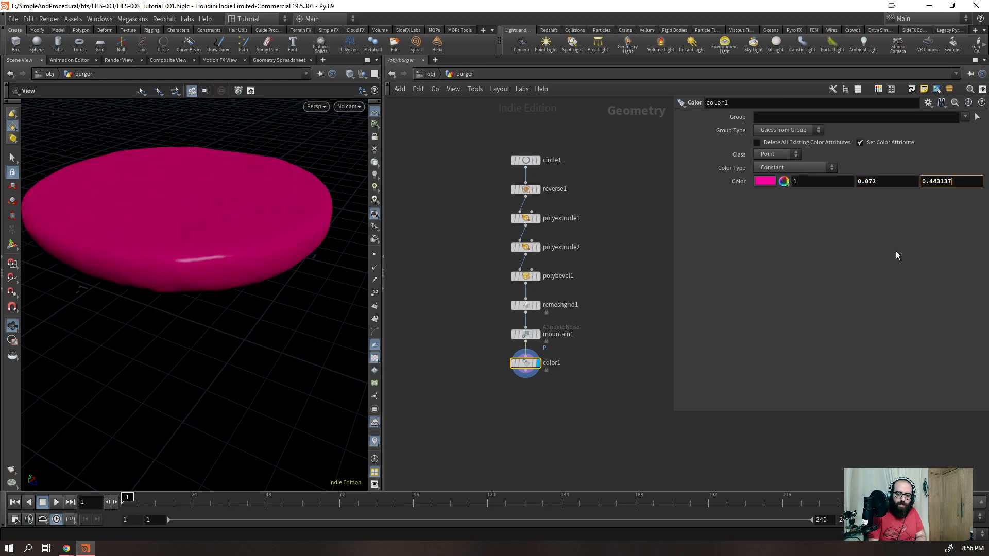
key("ctrl+z")
- Refine the bun color by setting its green value to 0.75 and its blue value to 0.45
left_click(907, 183)
type("0.")
key("Return")
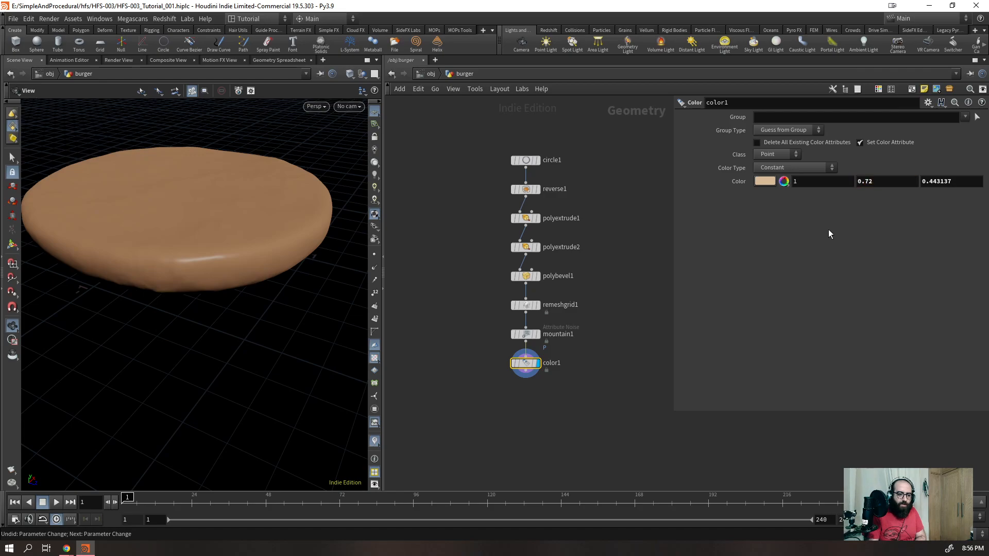
left_click(964, 183)
type("0.45")
key("Return")
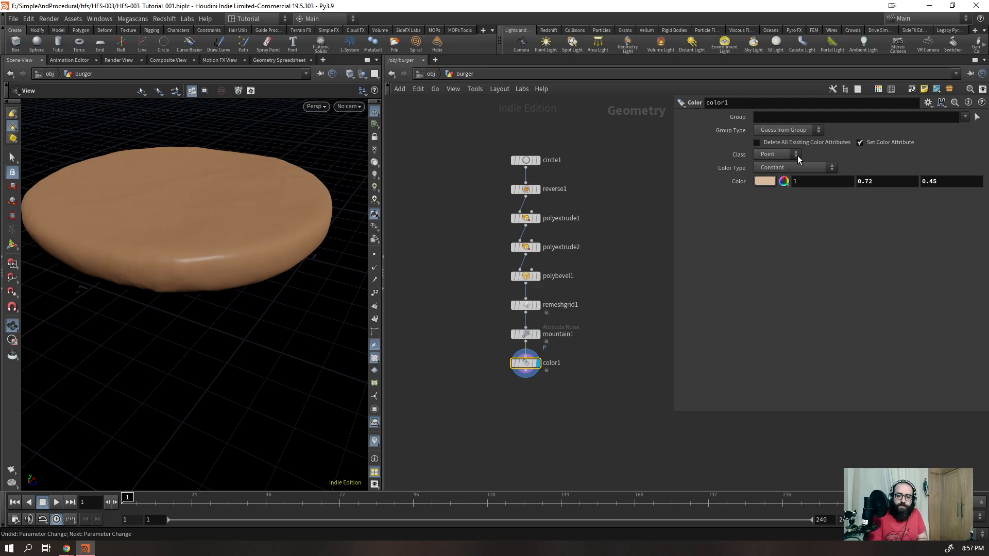
left_click(879, 182)
type("0.7")
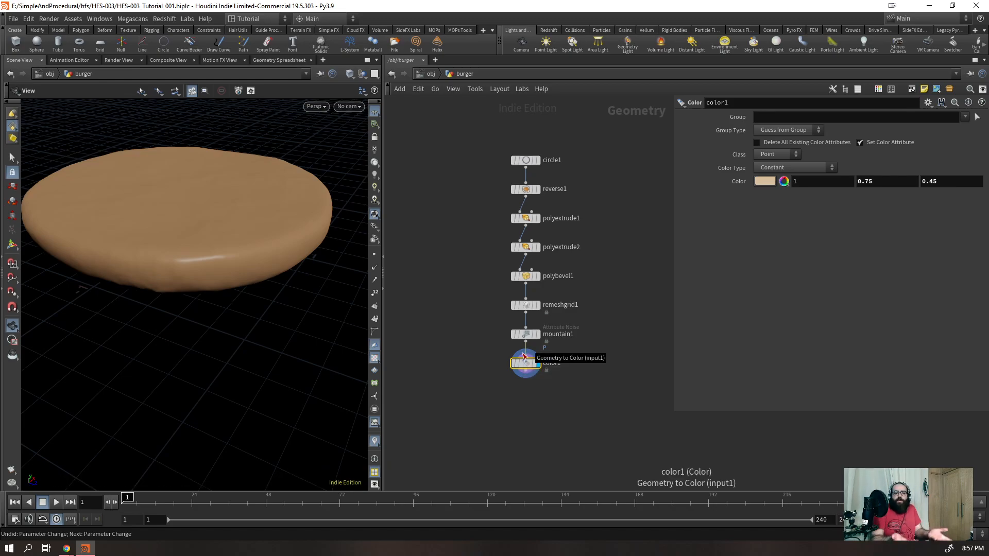
- Append a Group Create node after the Color node
key("Tab")
type("g")
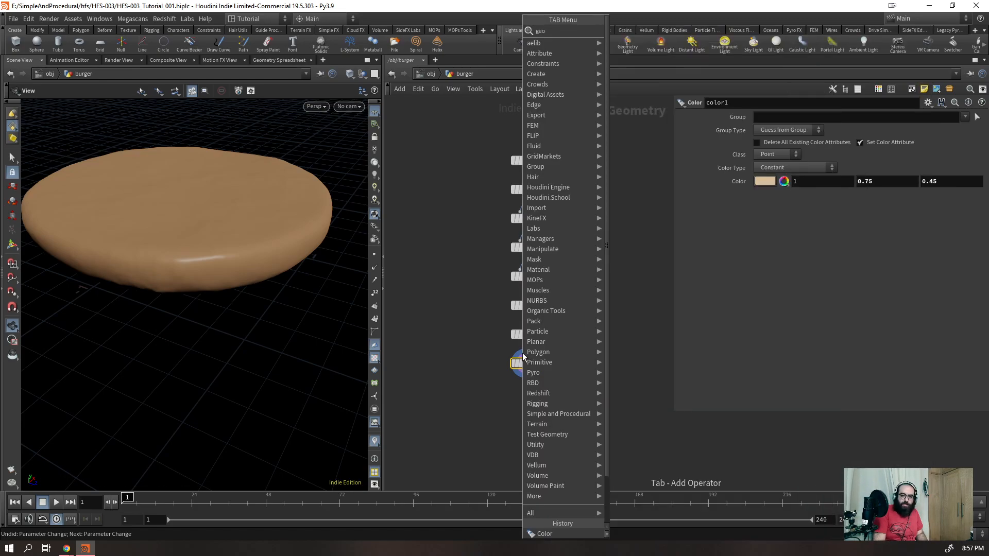
type("r")
key("Down")
key("Return")
key("Return")
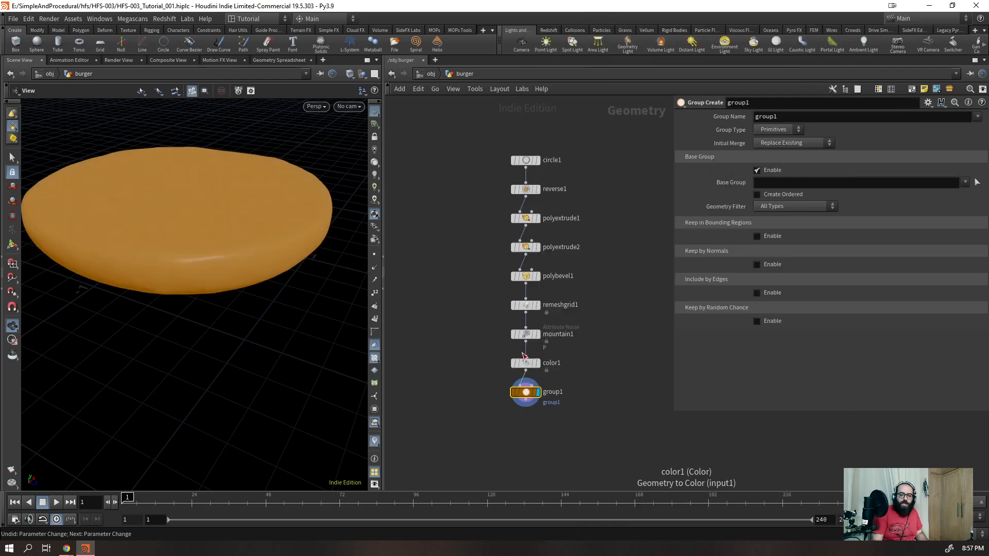
- Name the new primitive group bun in the Group Create node
left_click_drag(245, 291, 225, 232)
left_click(794, 118)
type("bun")
key("Return")
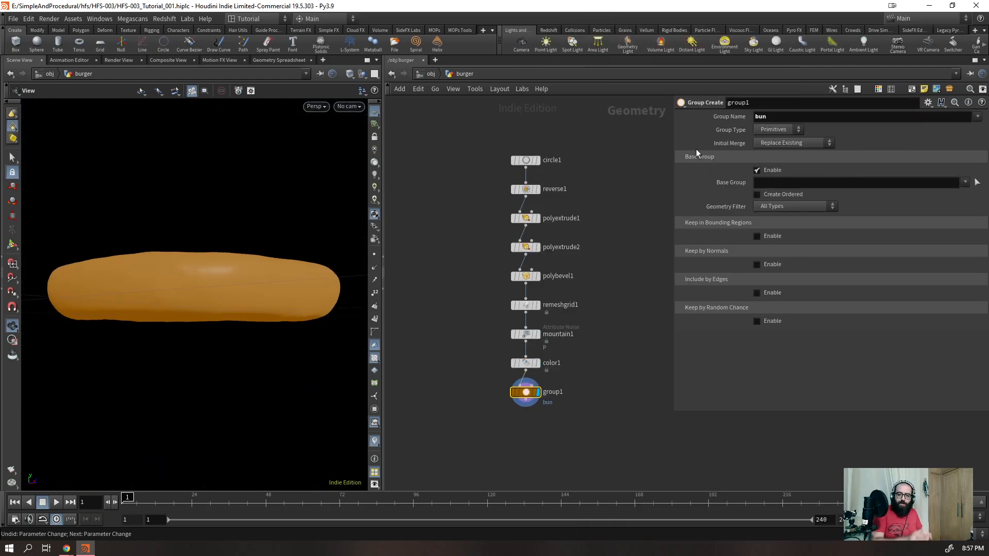
- Move the whole bun node chain aside in the network and narrow the parameter area to free up working space
scroll(452, 218, "down", 3)
left_click_drag(529, 155, 455, 376)
left_click_drag(488, 191, 433, 189)
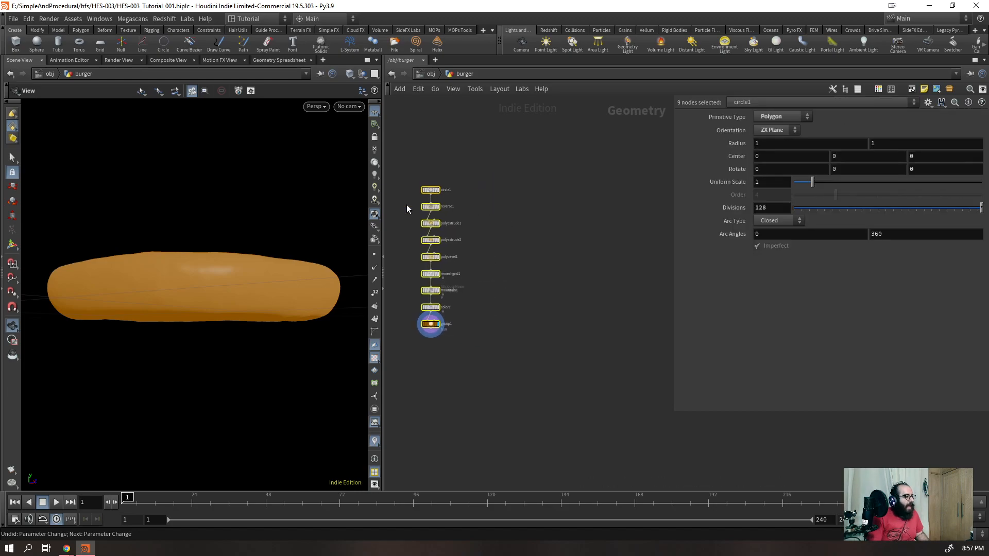
left_click(590, 221)
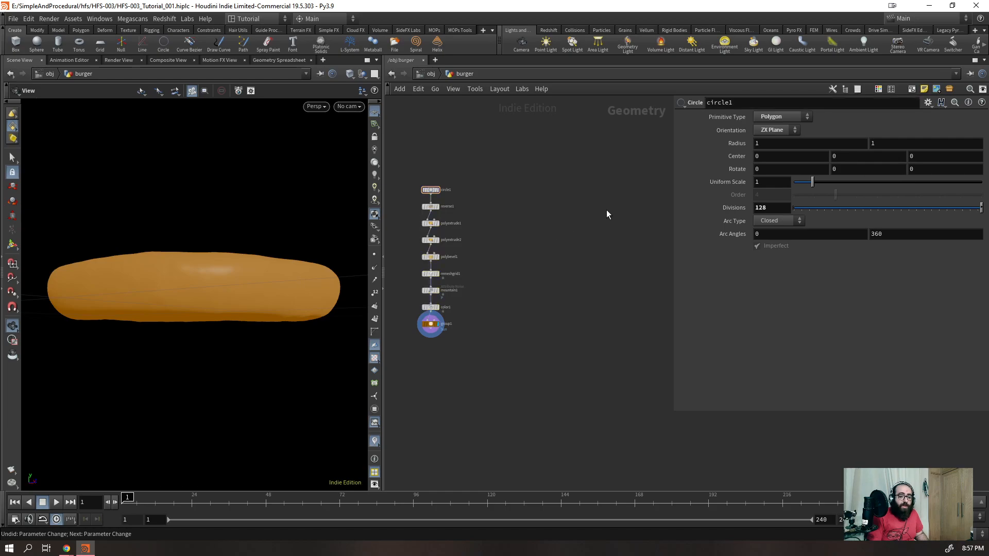
left_click_drag(673, 175, 749, 173)
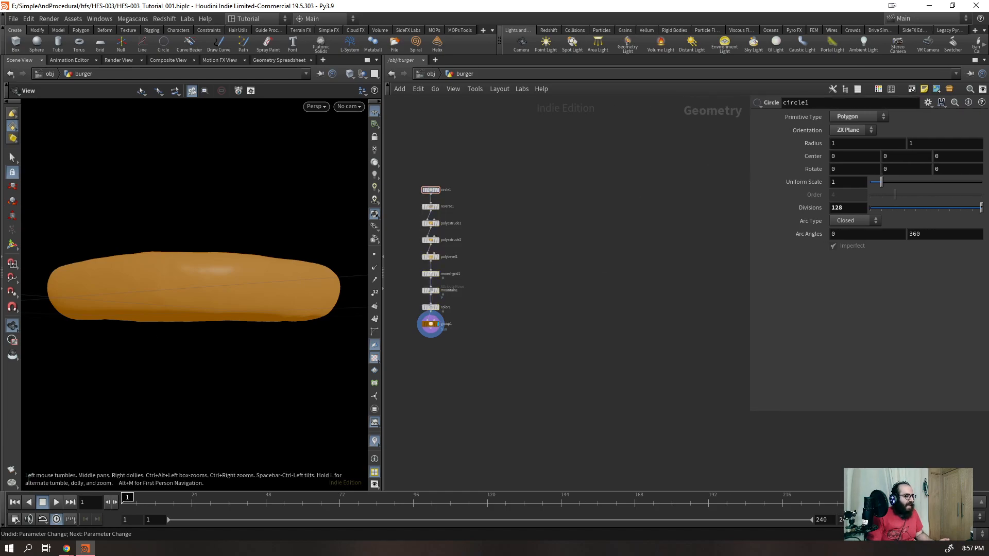
scroll(399, 255, "up", 5)
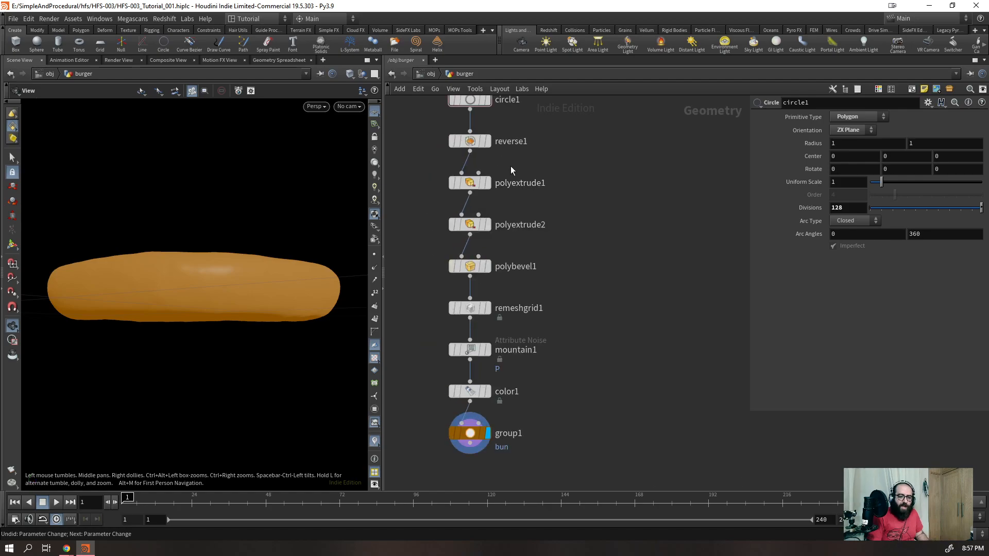
- Display polyextrude2's output, and duplicate the whole nine-node bun chain beside the original
left_click_drag(509, 166, 444, 200)
key("r")
left_click_drag(242, 275, 273, 320)
left_click_drag(542, 207, 429, 246)
key("r")
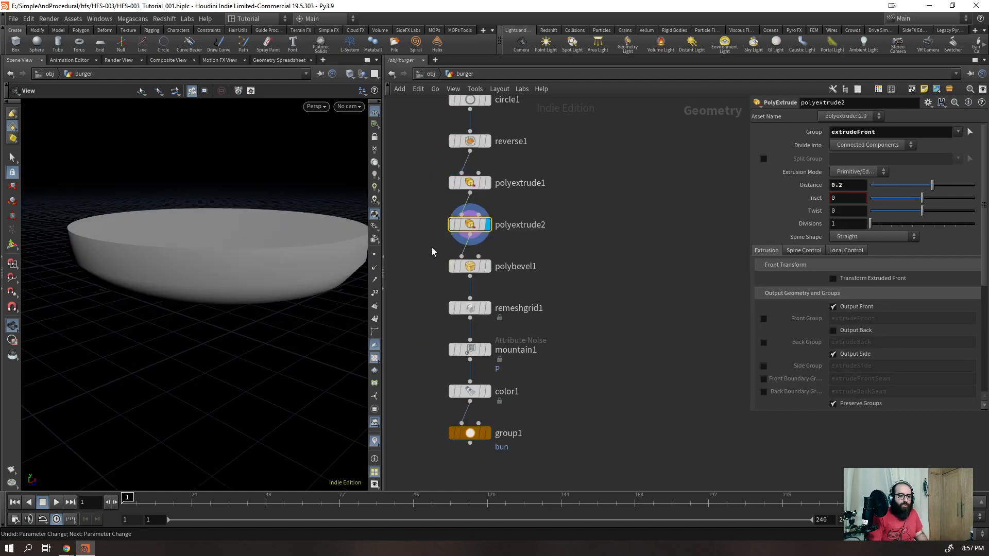
scroll(429, 251, "down", 3)
left_click_drag(536, 151, 490, 401)
left_click_drag(499, 188, 600, 186, "alt")
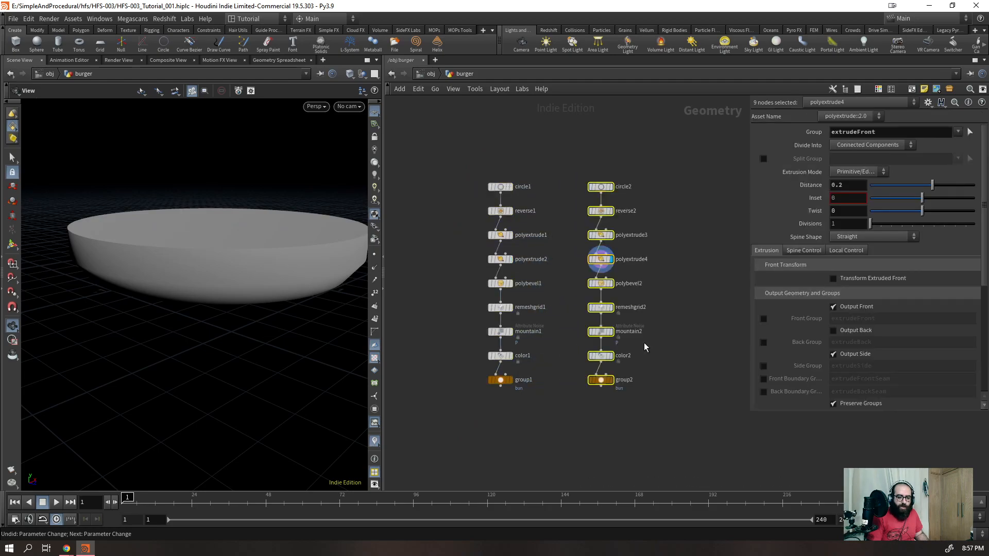
- Display polyextrude3 in the copied chain, turn off its Front Group output and delete polyextrude4
left_click(600, 259)
scroll(669, 206, "up", 2)
left_click(569, 180)
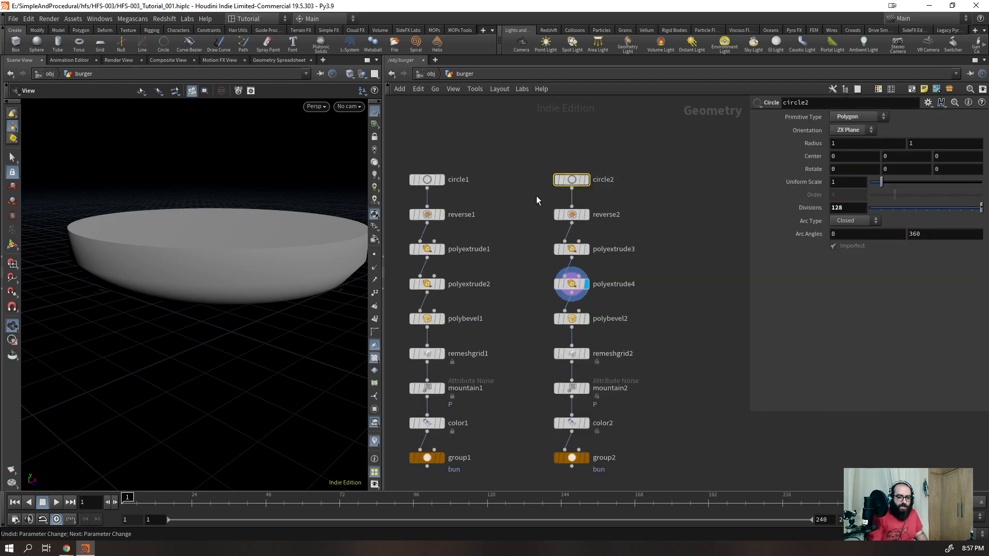
left_click(587, 179)
left_click(569, 214)
left_click(586, 214)
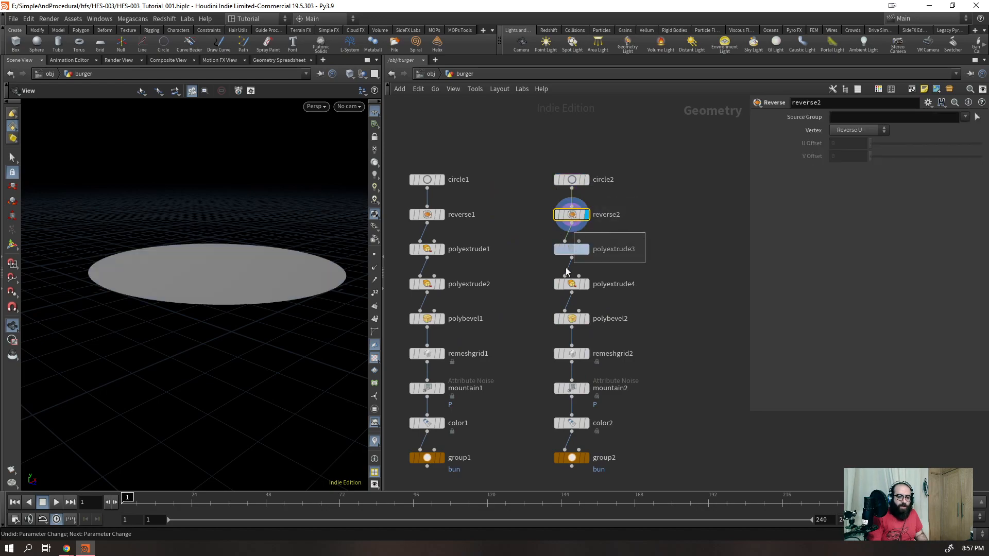
left_click(569, 249)
left_click(586, 249)
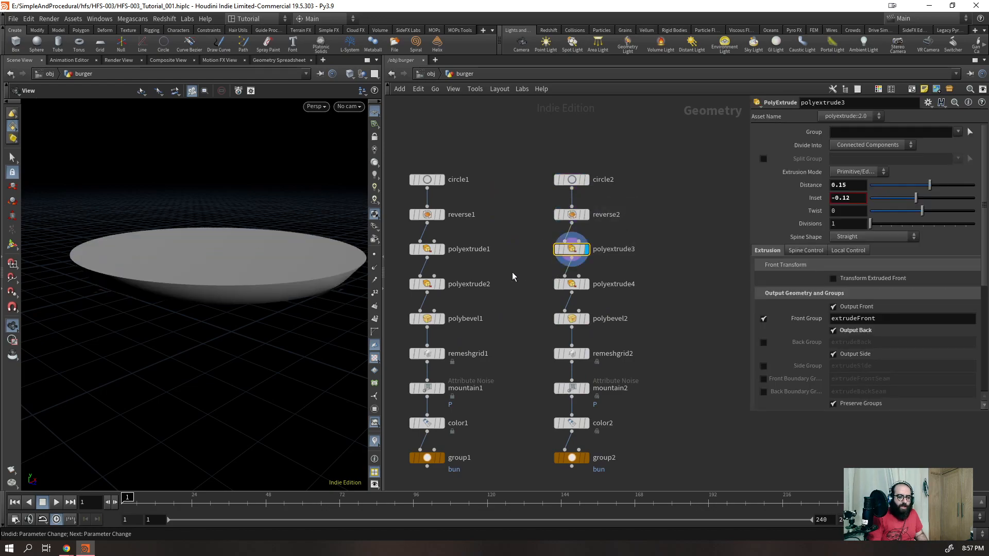
left_click(763, 318)
left_click(615, 284)
key("Delete")
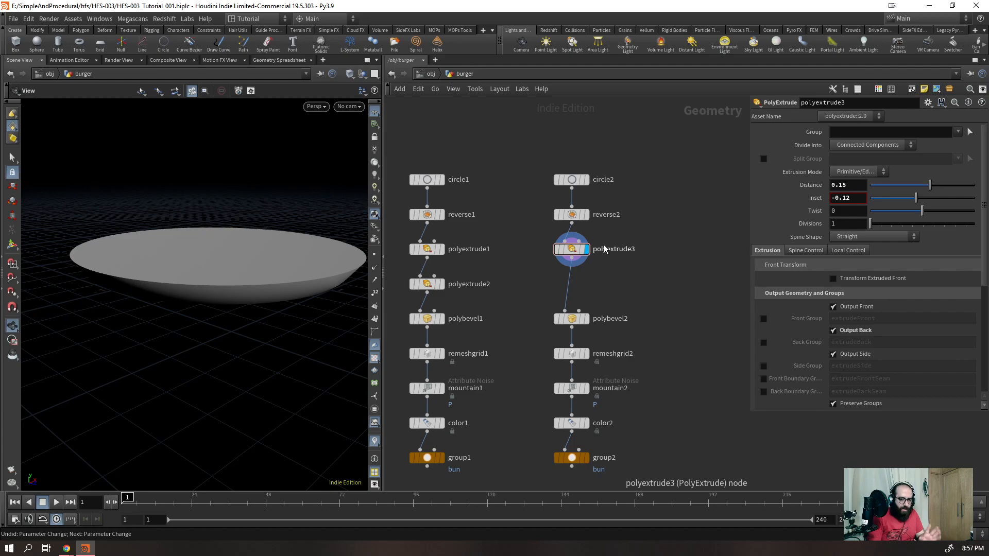
- Set polyextrude3's inset to 0 and show the wireframe over the shaded model
left_click_drag(858, 199, 744, 230)
type("0")
key("Return")
mouse_move(311, 304)
left_mouse_down()
mouse_move(298, 280)
mouse_move(357, 294)
left_mouse_up()
key("shift+w")
- Lay out the copied node chain evenly and display polybevel2's output
left_click_drag(624, 144, 552, 485)
key("l")
left_click_drag(641, 303, 553, 334)
key("r")
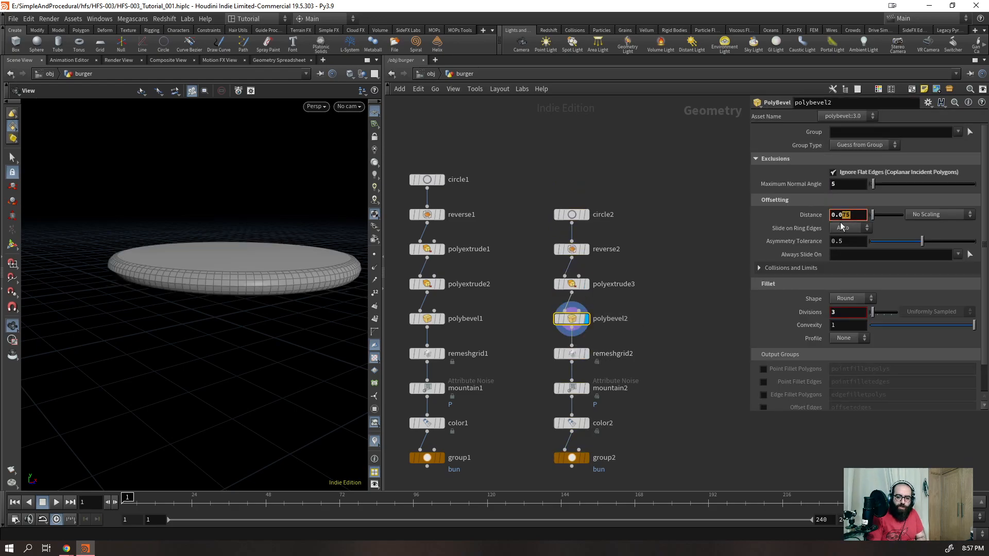
- Try bevel distances of 0.05 and 0.06 on polybevel2
key("Return")
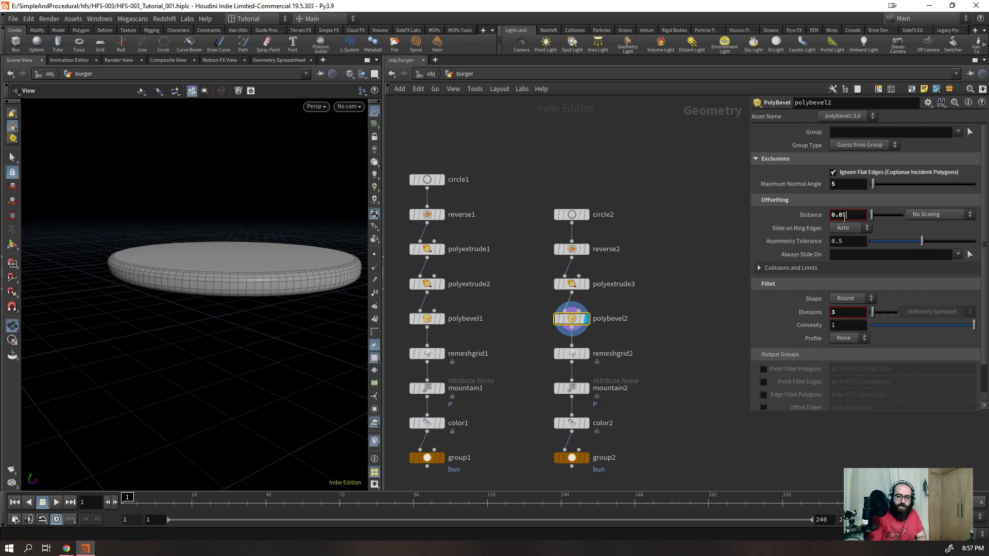
type("6")
key("Return")
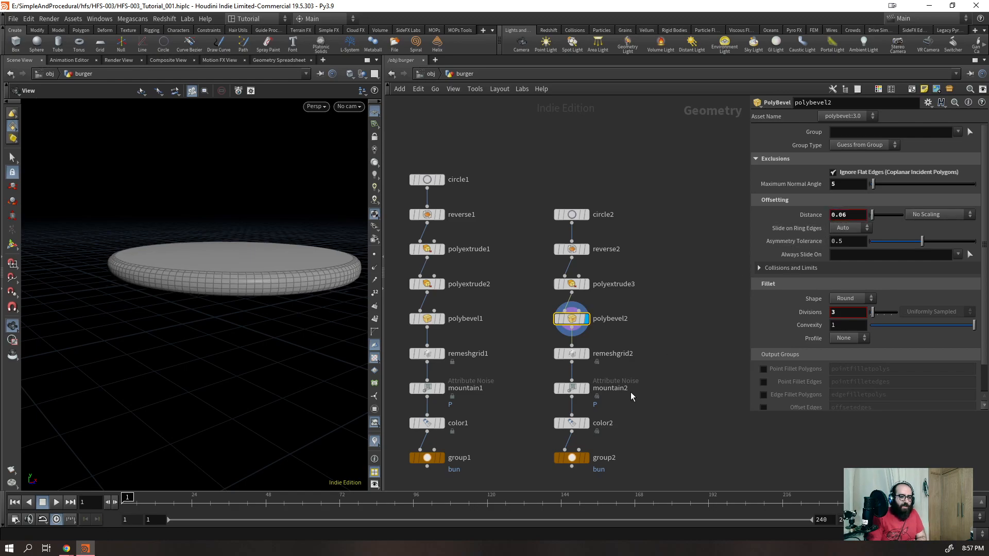
- Display the remeshed and noise-deformed copy, and set polyextrude3's distance to 0.16
left_click(586, 354)
left_click_drag(630, 340, 553, 365)
left_click(587, 388)
left_click_drag(625, 272, 570, 302)
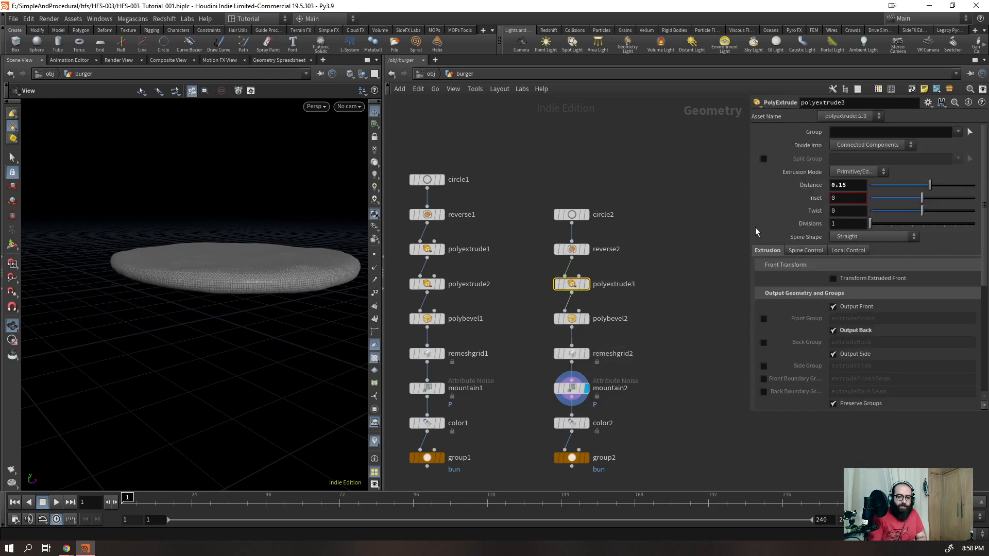
left_click(859, 182)
type("0.")
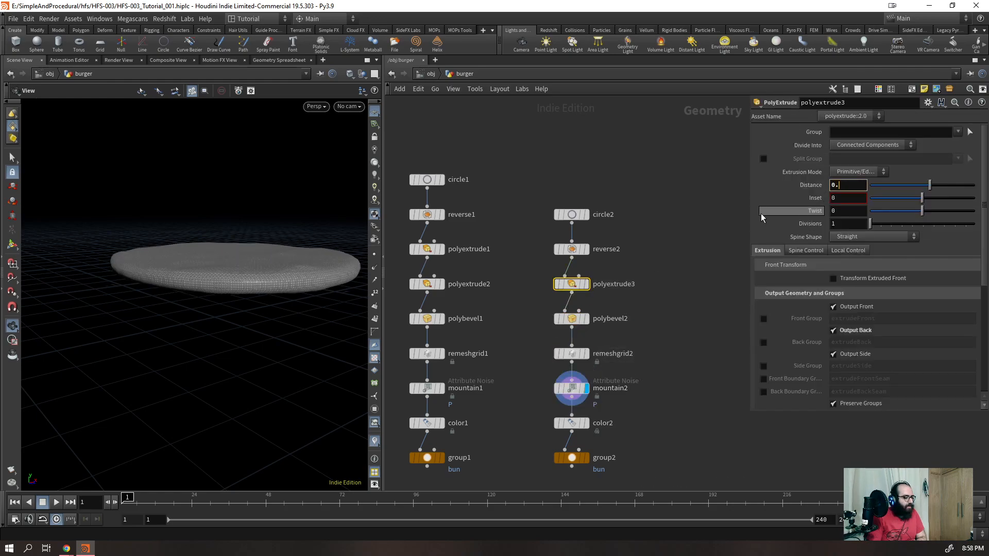
type("16")
key("Return")
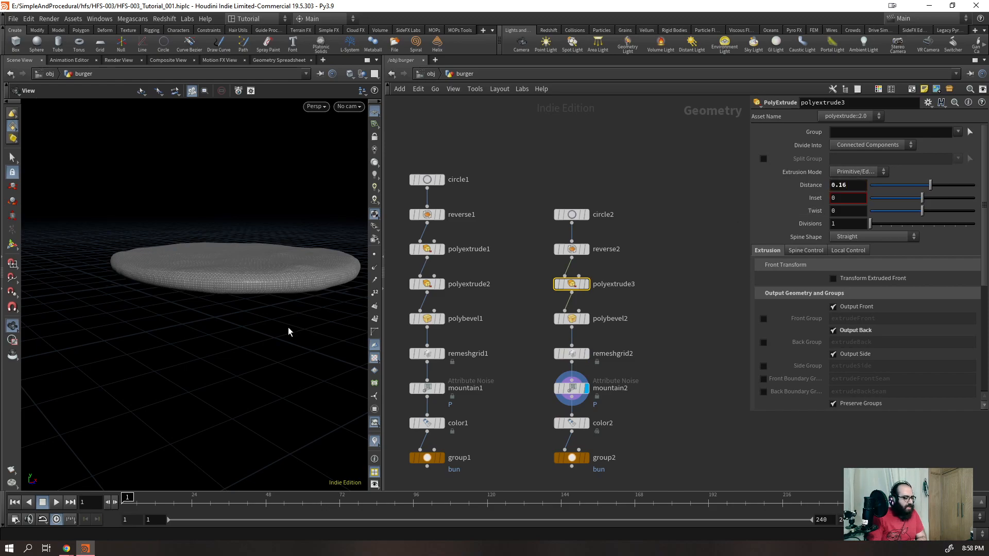
- Set polyextrude3's extrusion distance to 0.2
mouse_move(422, 319)
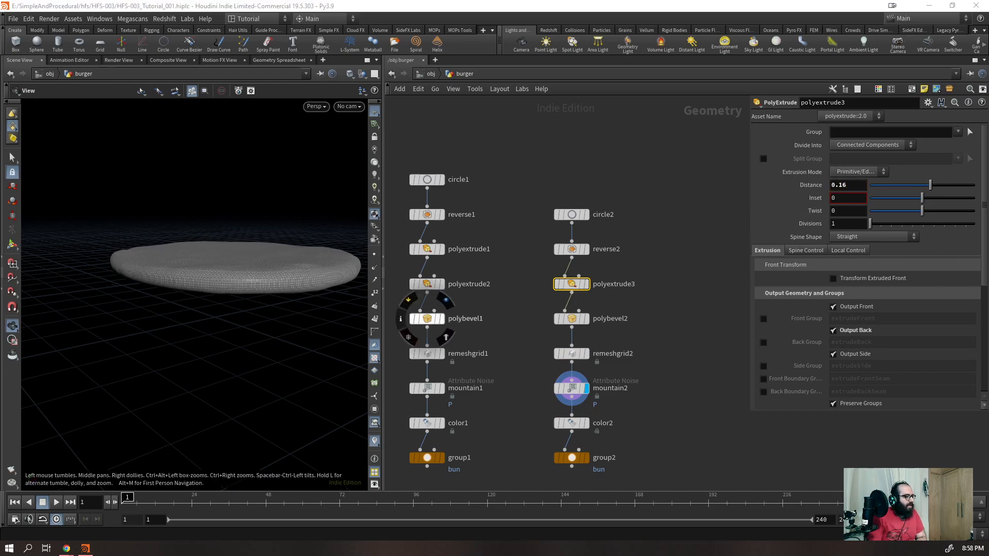
left_click(845, 185)
type("0.2")
key("Return")
mouse_move(273, 296)
left_mouse_down()
mouse_move(265, 278)
mouse_move(258, 306)
left_mouse_up()
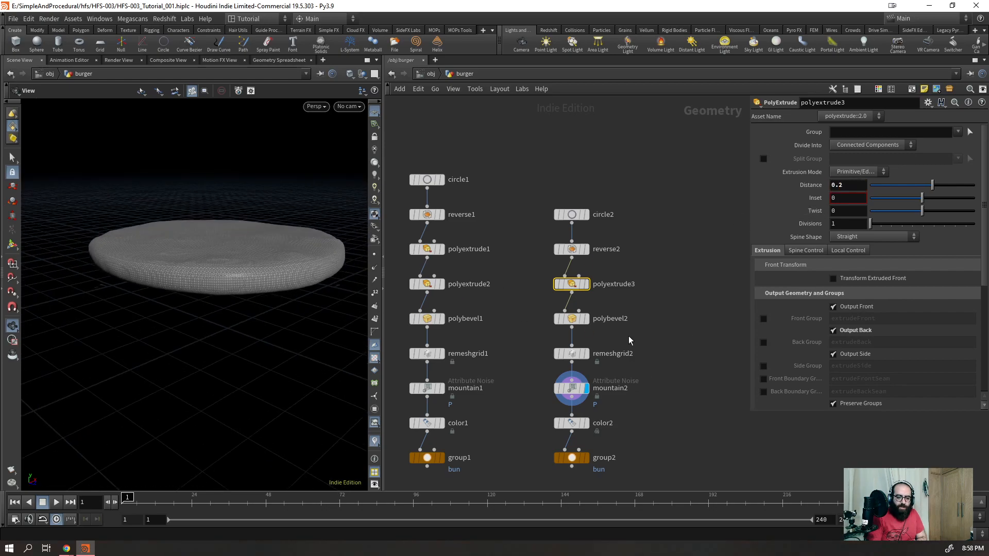
- Display polybevel2 and try bevel distances of 0.07 and 0.08
left_click(626, 320)
left_click(585, 319)
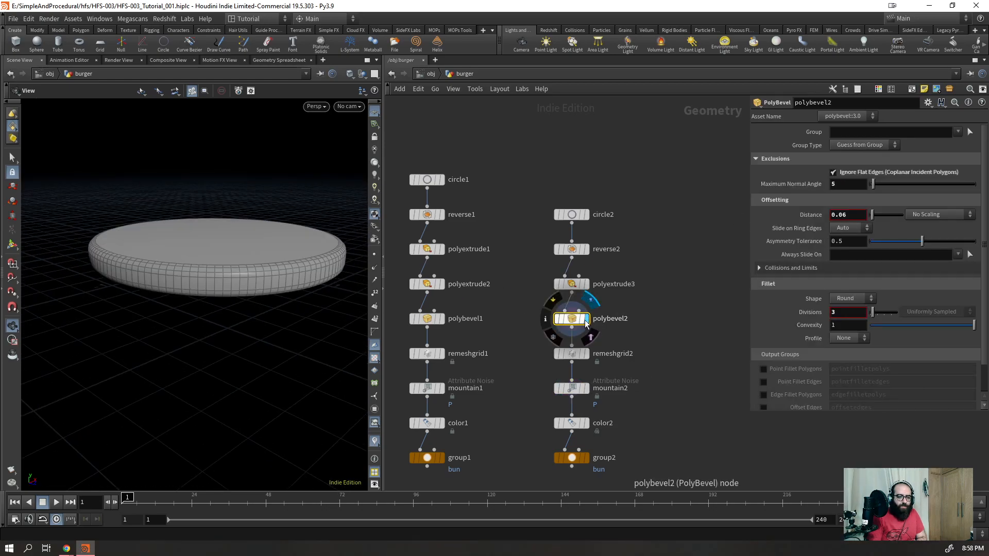
key("BackSpace")
type("7")
key("Return")
key("BackSpace")
type("8")
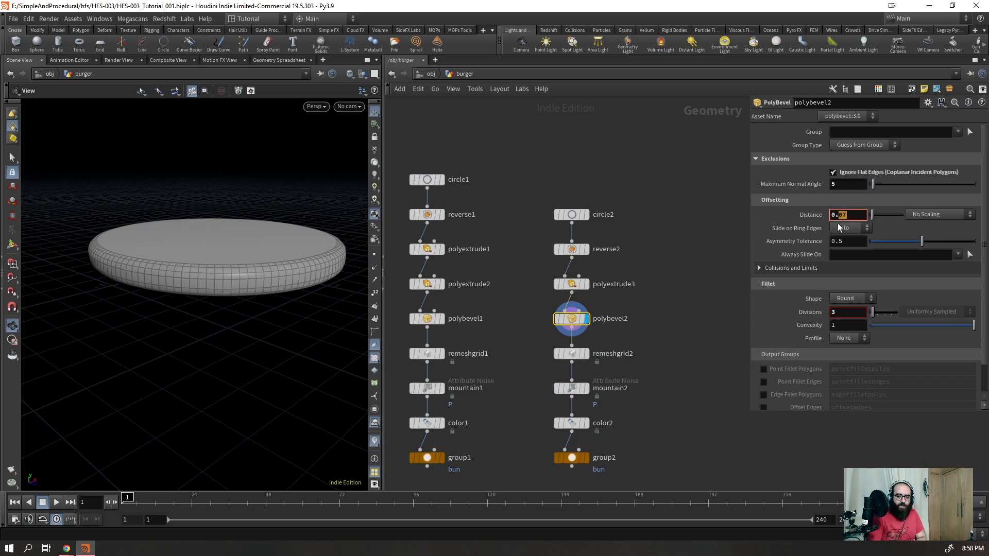
key("Return")
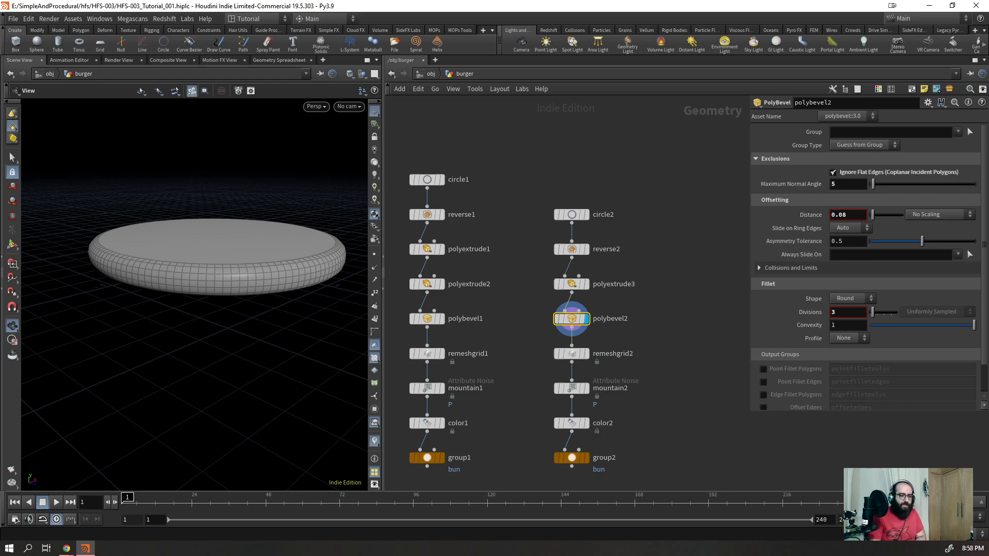
- Copy polyextrude3's Distance parameter and paste it as a relative reference into polybevel2's Distance
left_click(572, 284)
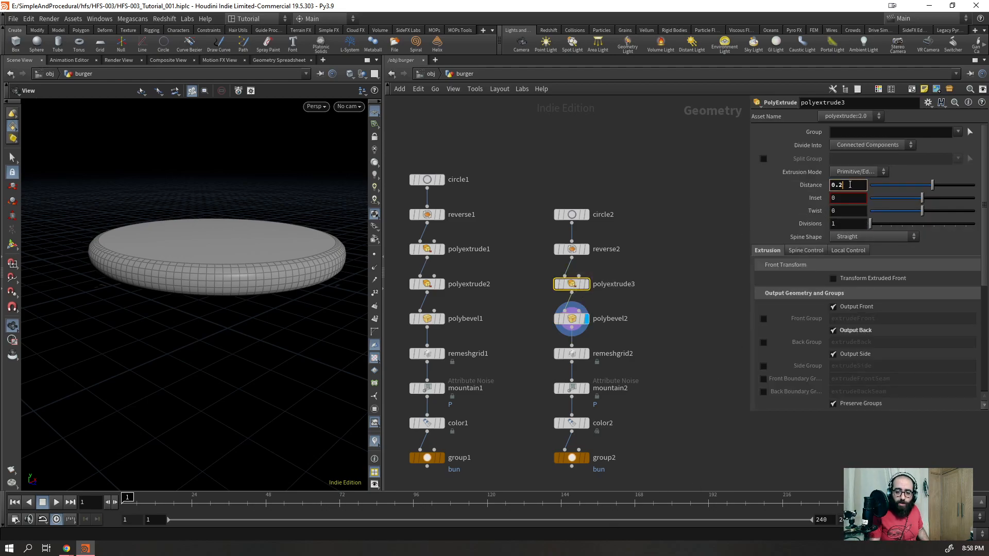
right_click(841, 186)
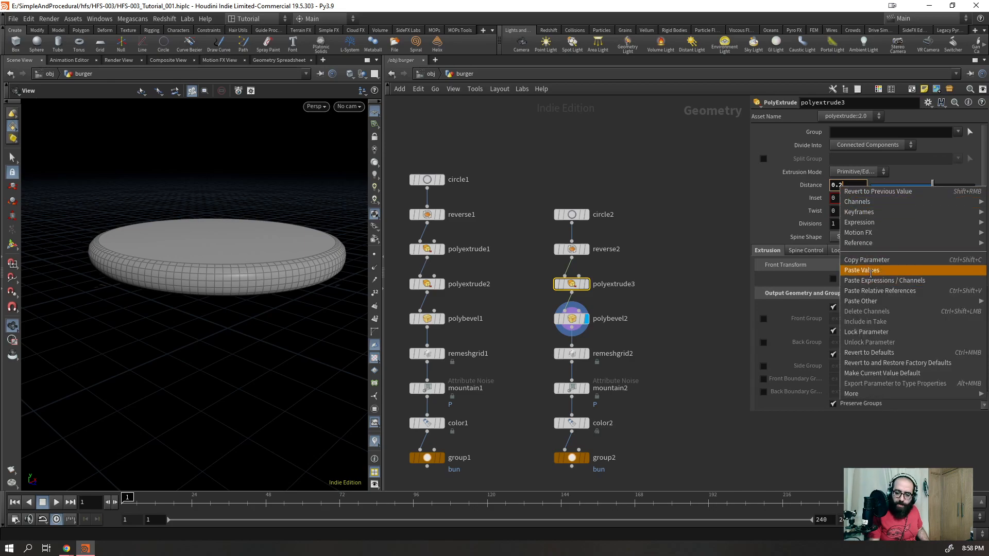
left_click(862, 270)
left_click(571, 318)
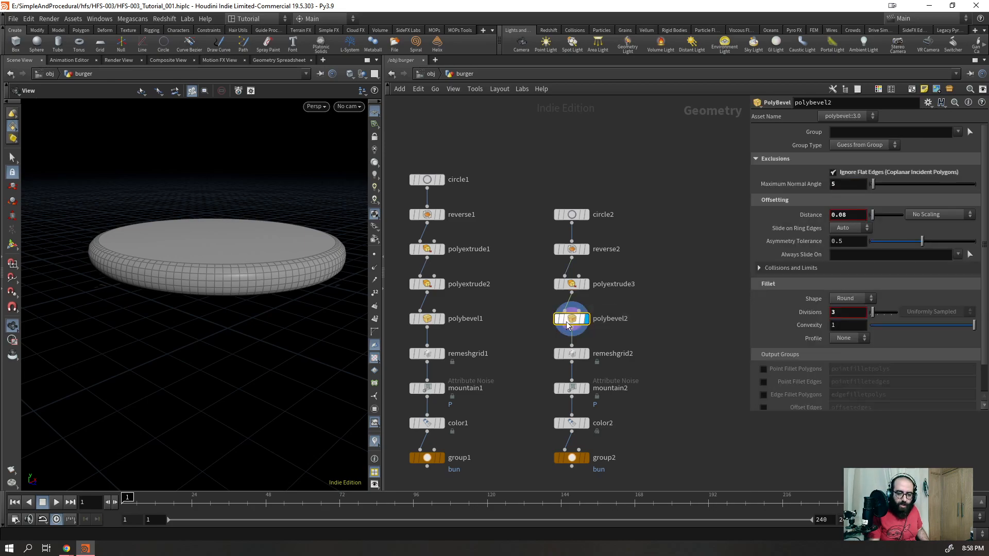
right_click(850, 213)
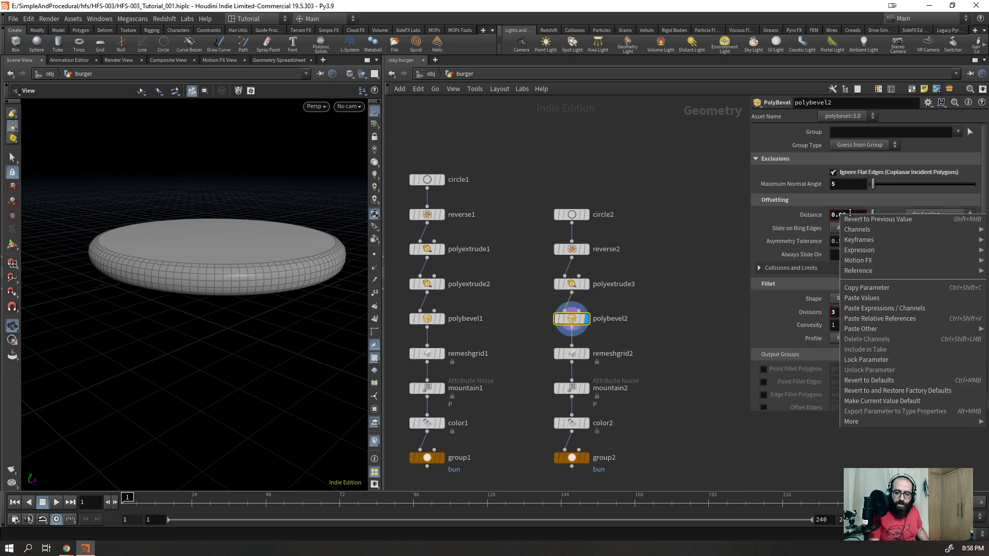
left_click(851, 319)
- Divide polybevel2's referenced distance expression by 2
left_click(796, 216)
left_click(808, 218)
left_click(851, 215)
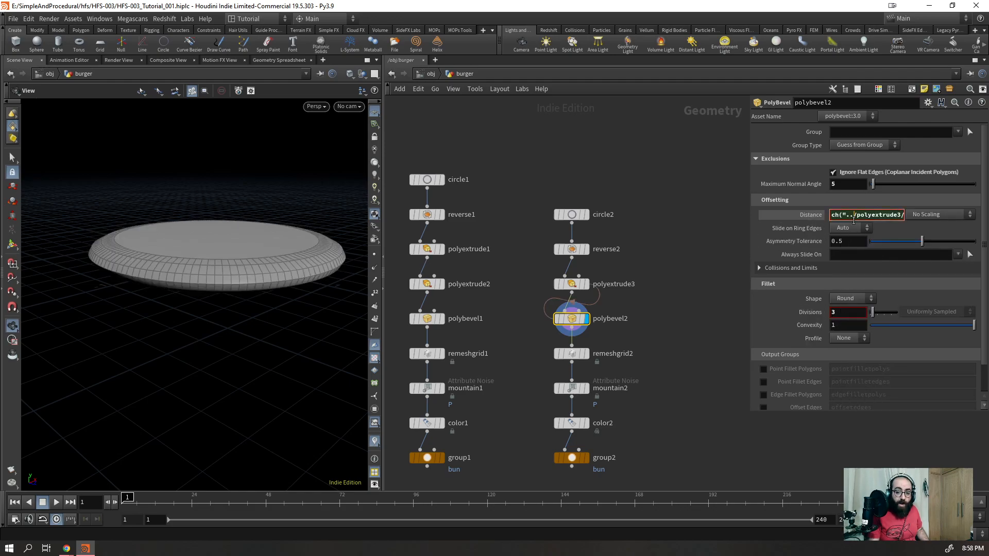
key("End")
type("/2")
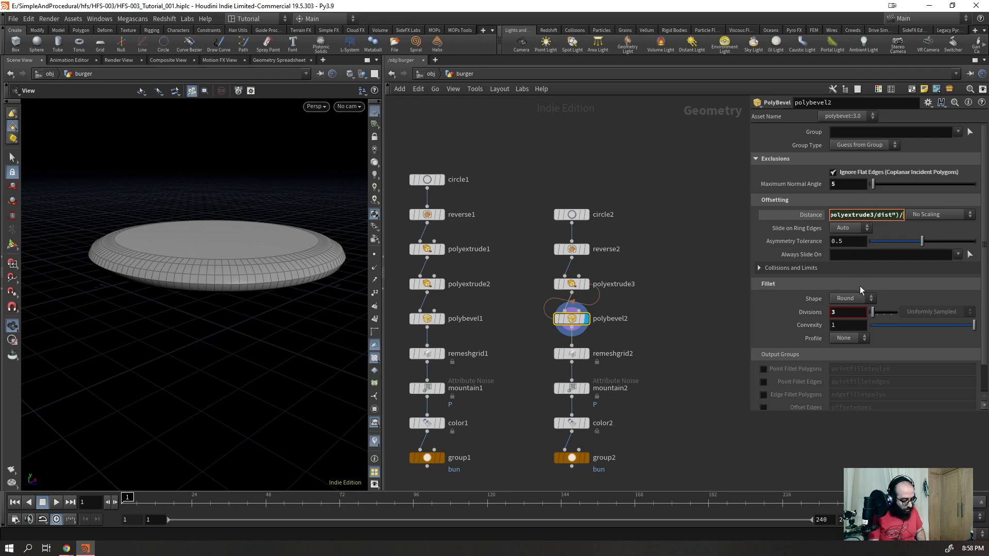
key("Return")
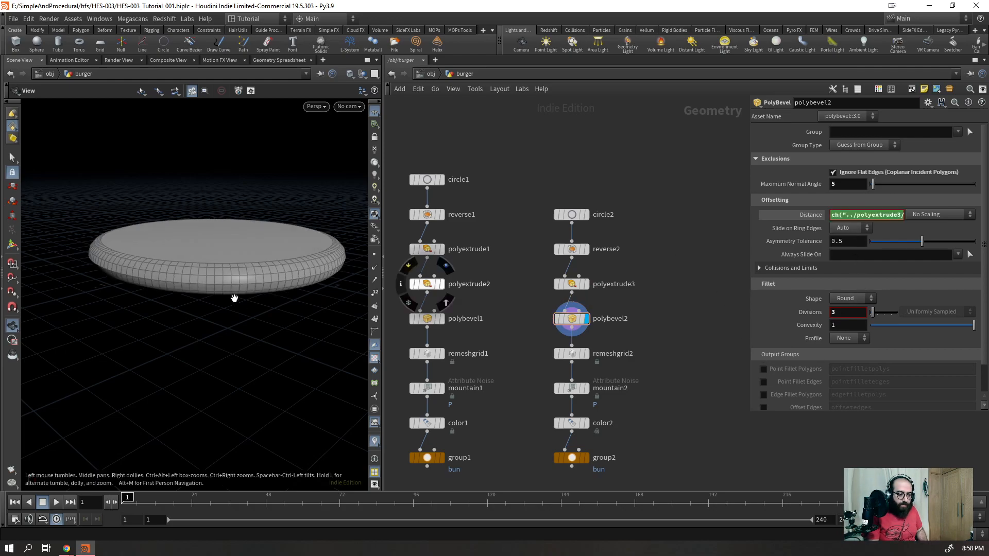
- Examine the beveled rim up close without the wireframe, showing point numbers temporarily to check for overlapping points
right_click_drag(233, 274, 335, 178)
left_click_drag(335, 178, 201, 307)
key("shift+w")
right_click_drag(201, 307, 281, 247)
left_click_drag(281, 247, 223, 264)
left_click_drag(316, 307, 355, 314)
left_click(375, 294)
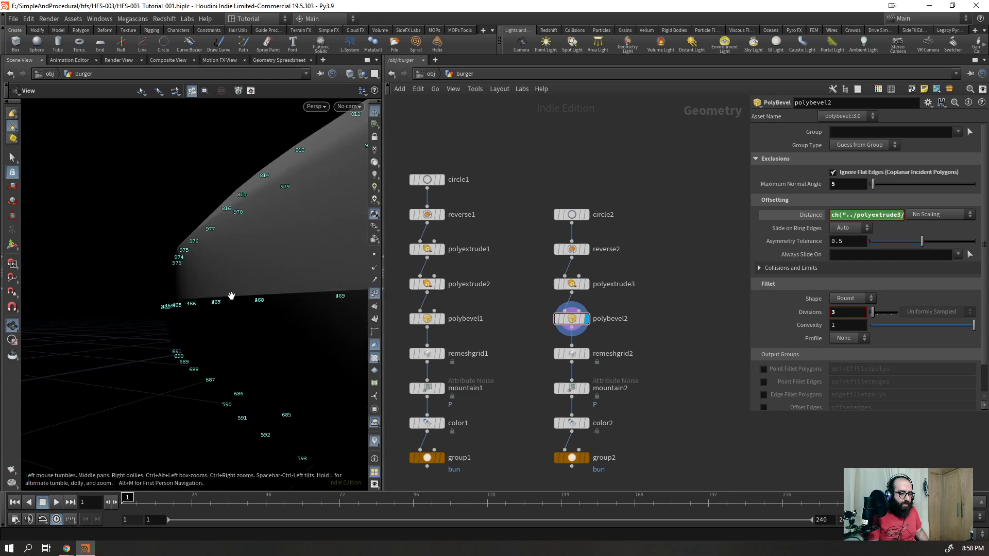
left_click_drag(230, 296, 283, 311)
right_click_drag(283, 311, 322, 289)
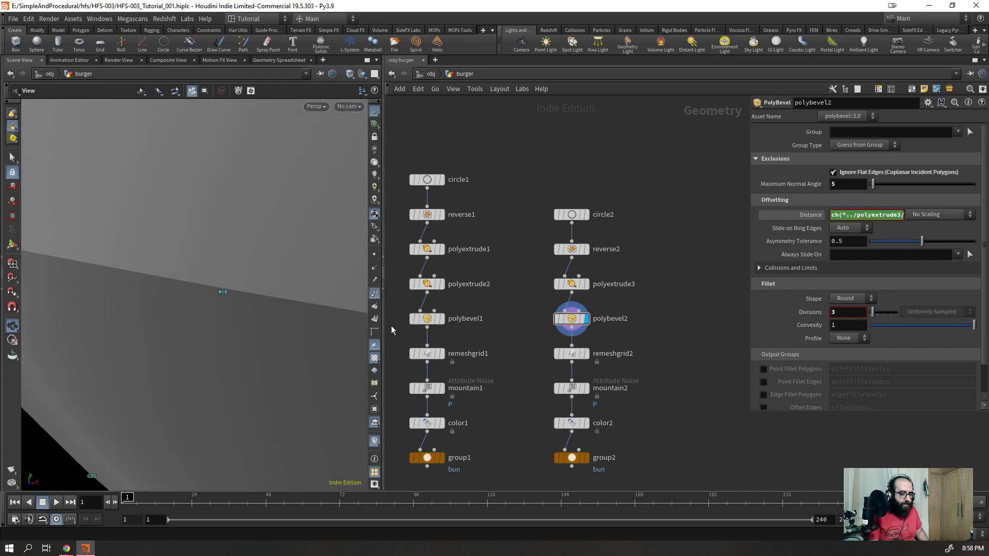
left_click(375, 294)
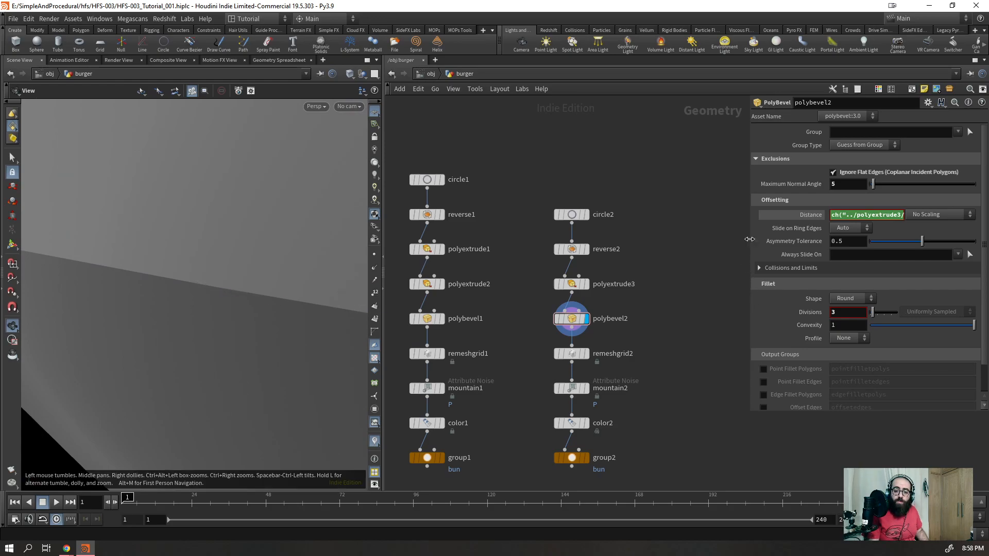
- Widen the parameter area, multiply polybevel2's distance expression by 0.9 and show the wireframe on the rim
left_click_drag(749, 241, 549, 241)
type("*")
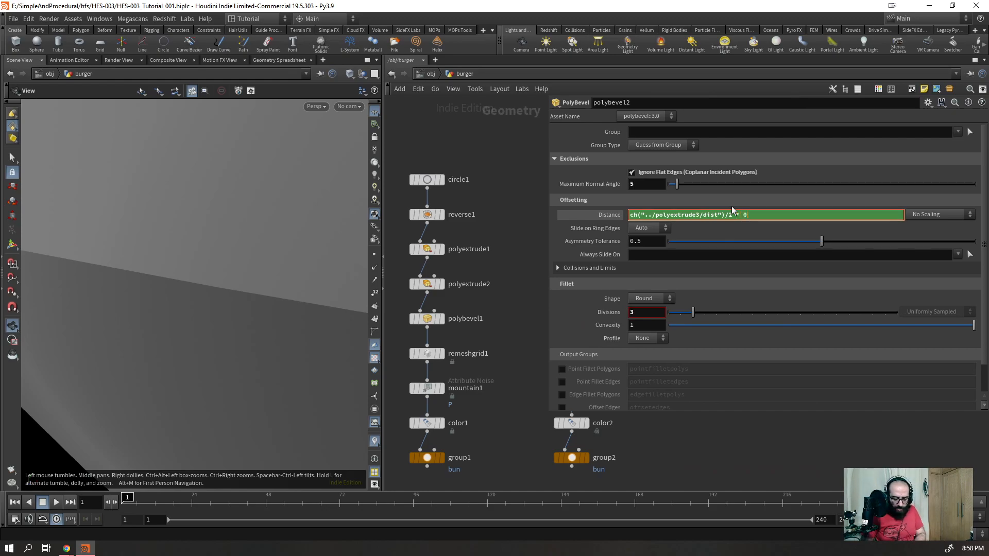
key("Return")
mouse_move(185, 216)
right_mouse_down()
mouse_move(117, 316)
mouse_move(118, 374)
right_mouse_up()
key("shift+w")
left_click_drag(166, 256, 236, 299)
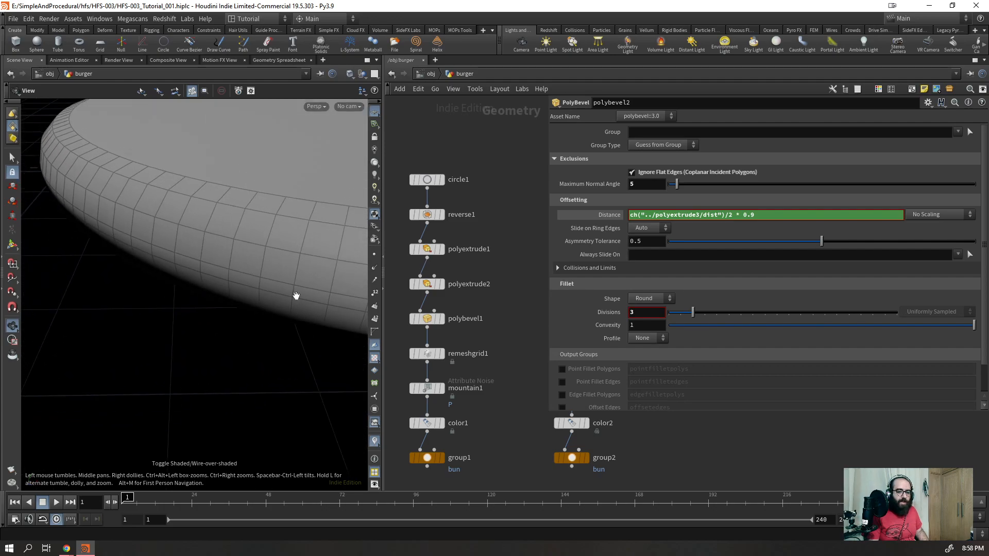
- Change the multiplier in polybevel2's distance expression to 0.8
left_click(767, 217)
key("BackSpace")
type("8")
key("Return")
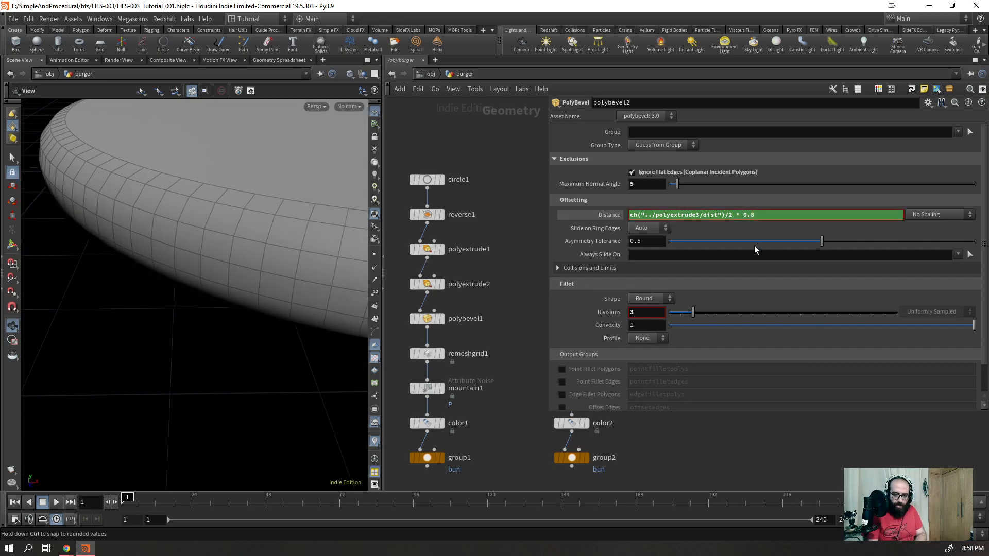
- Replace the division by 2 in polybevel2's distance expression with a multiplication by 0.5, and narrow the parameter area
left_click(732, 214)
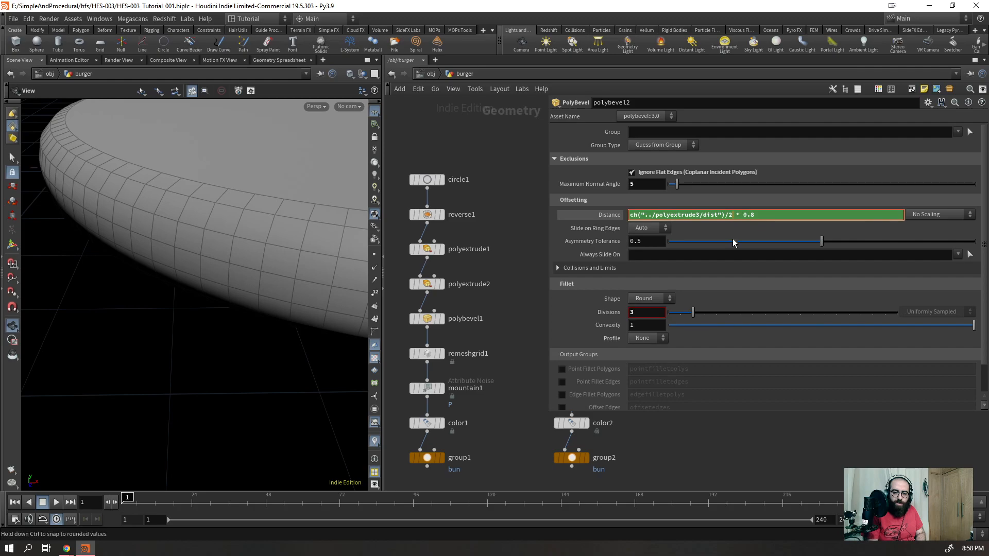
key("BackSpace")
key("BackSpace")
type("* 0.5")
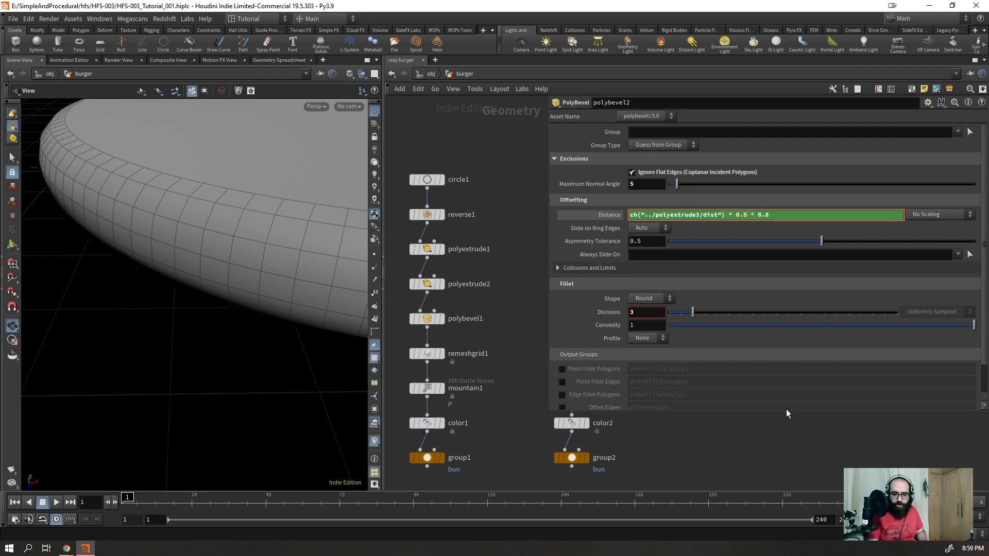
key("Return")
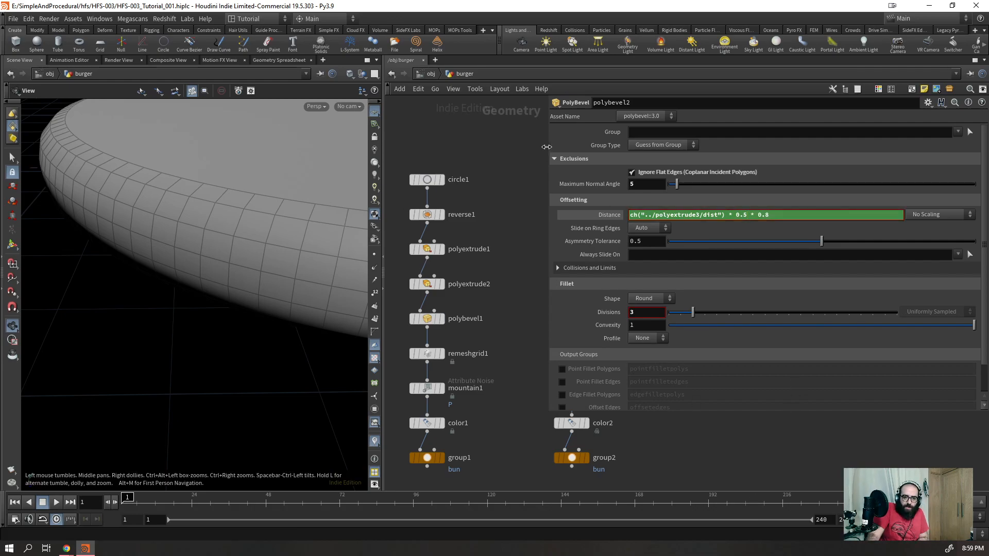
left_click_drag(544, 149, 695, 154)
left_click(752, 216)
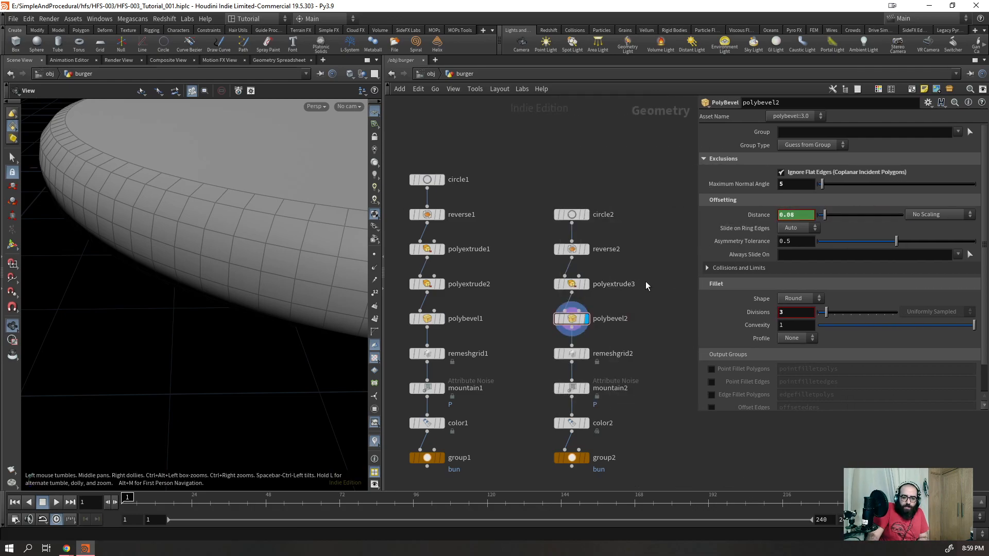
- Try other extrusion distances on polyextrude3 to test how the bevel follows the thickness, and undo the changes
left_click(598, 284)
left_click_drag(910, 187, 911, 207)
scroll(289, 214, "down", 10)
key("ctrl+z")
key("ctrl+z")
key("ctrl+z")
key("ctrl+z")
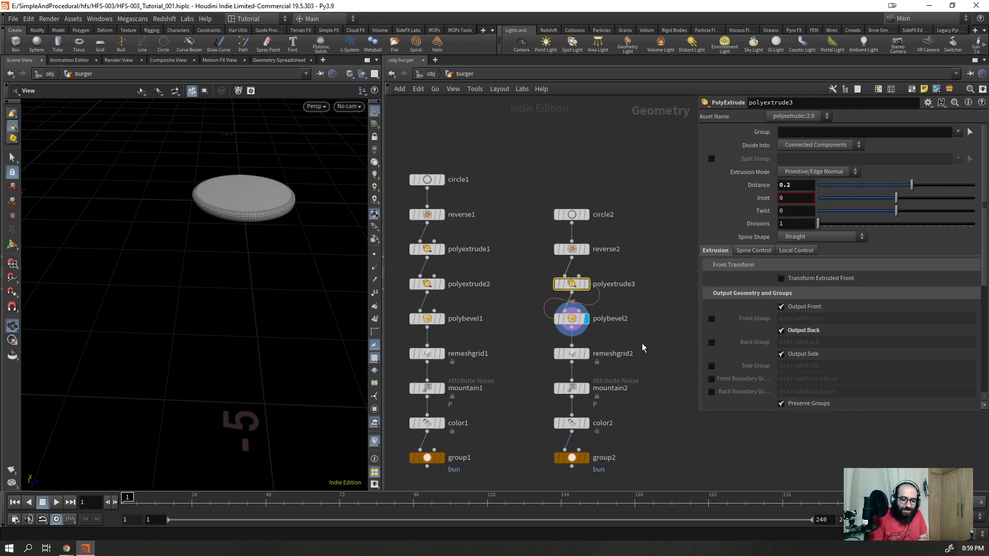
- Display remeshgrid2, mountain2 and color2 one after another to check each stage of the copied chain
left_click_drag(612, 343, 521, 370)
left_click(586, 354)
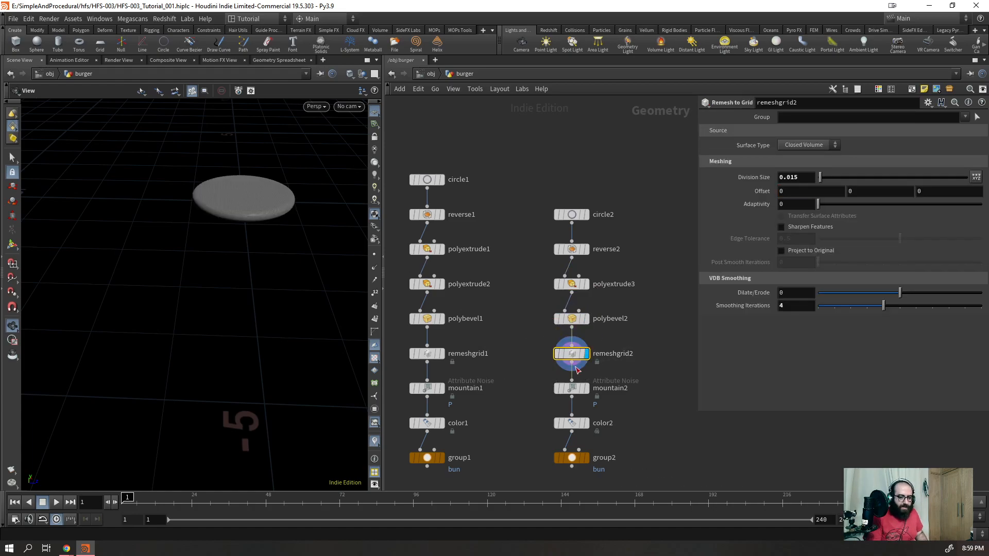
left_click_drag(573, 395, 565, 396)
left_click(586, 389)
left_click_drag(603, 429, 555, 421)
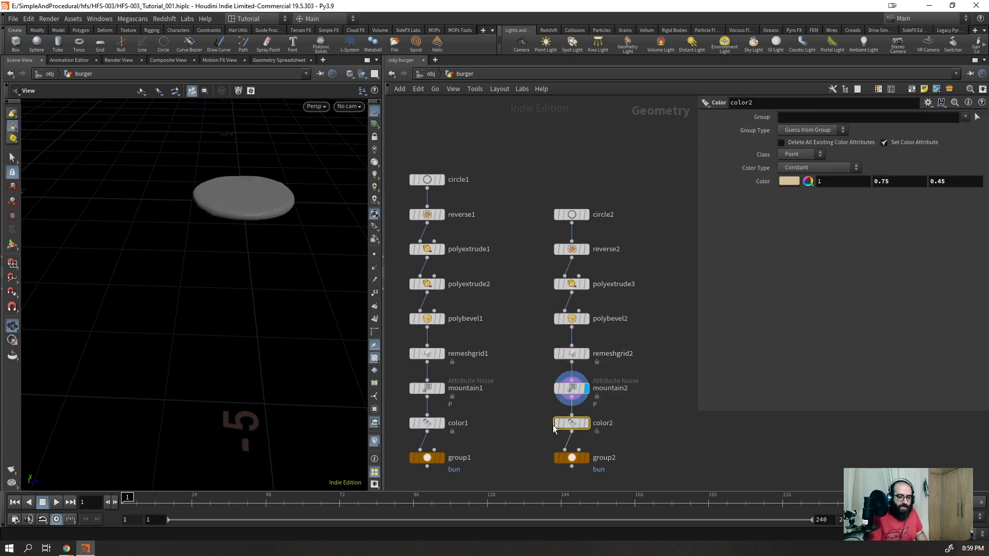
left_click(586, 424)
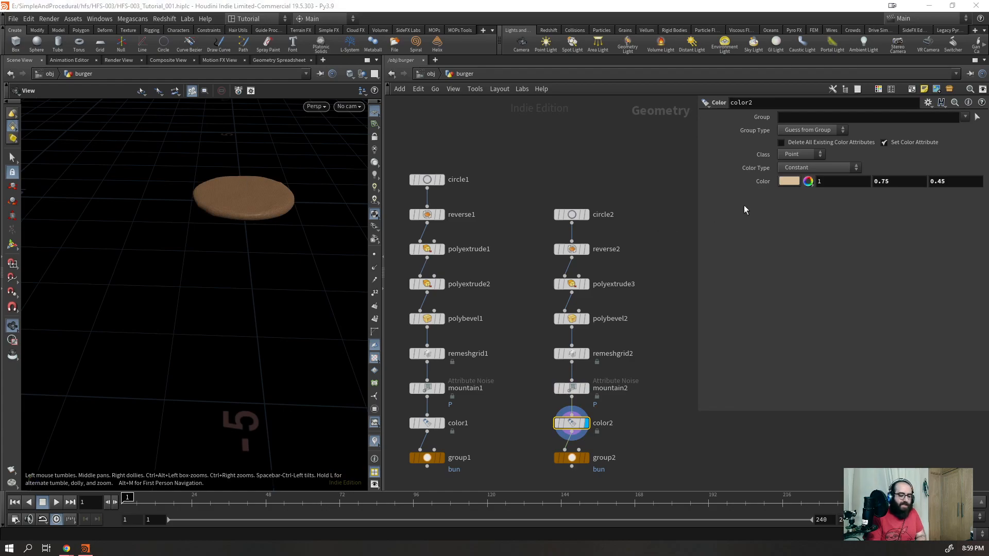
- Set color2's constant color to 0.3, 0.22, 0.13
left_click(860, 183)
type("0.3")
key("Tab")
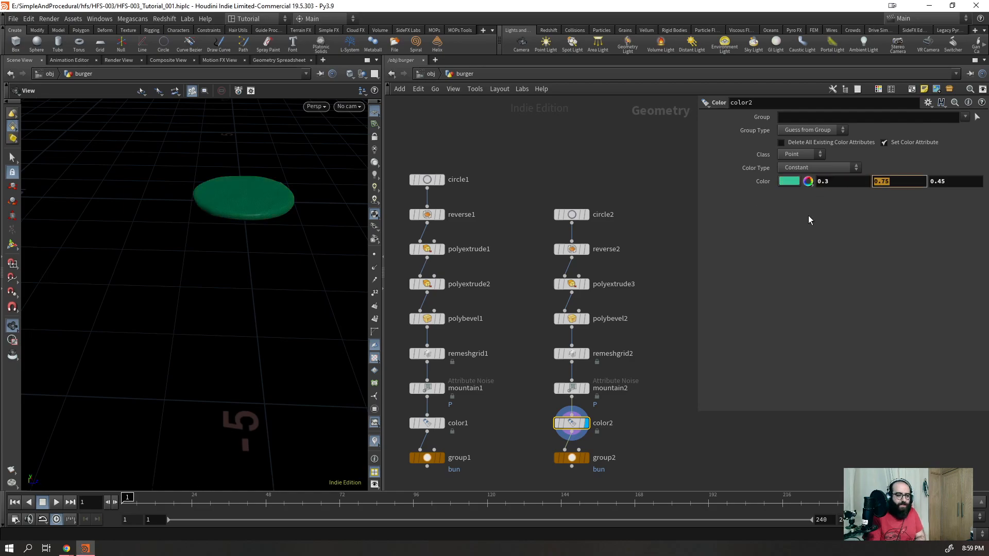
type("0.2")
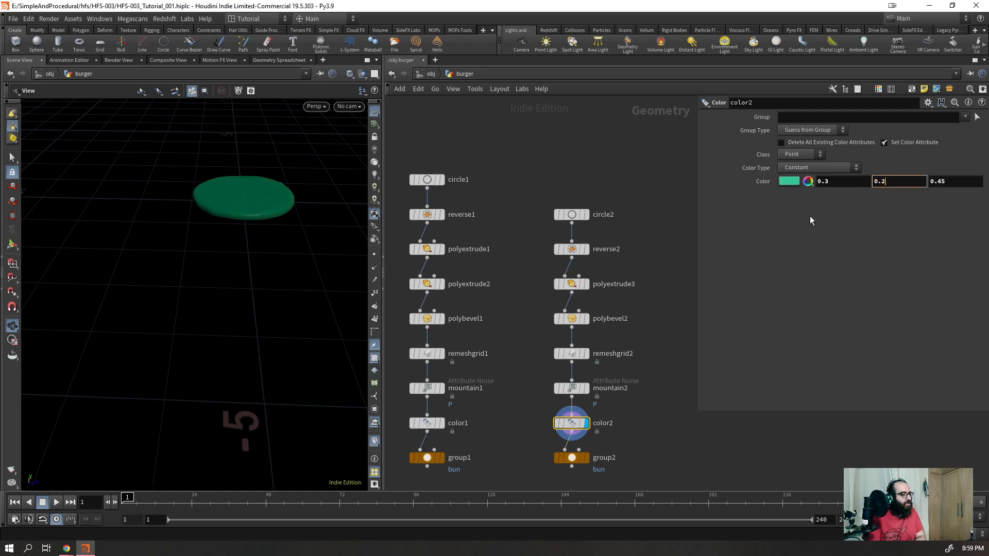
type("2")
key("Tab")
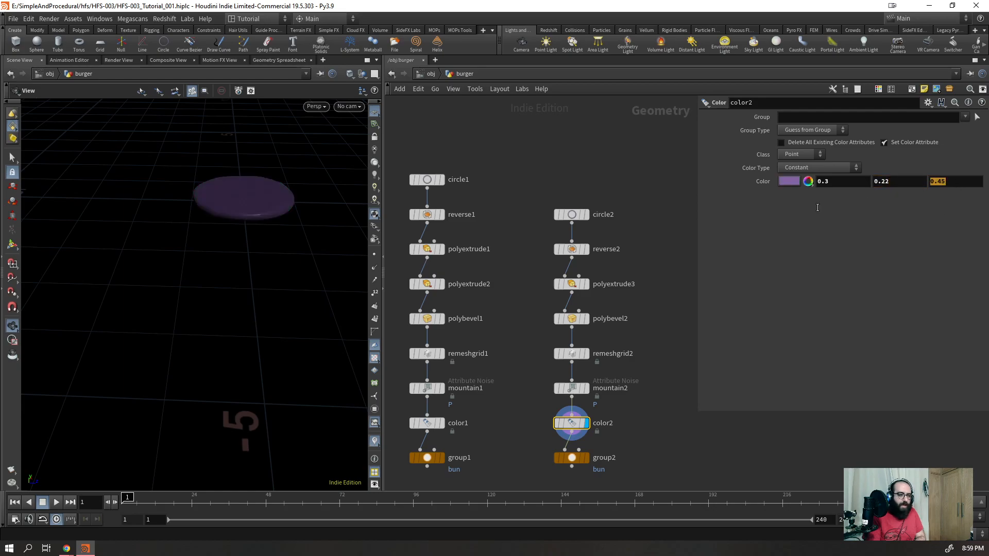
type("0.13")
key("Return")
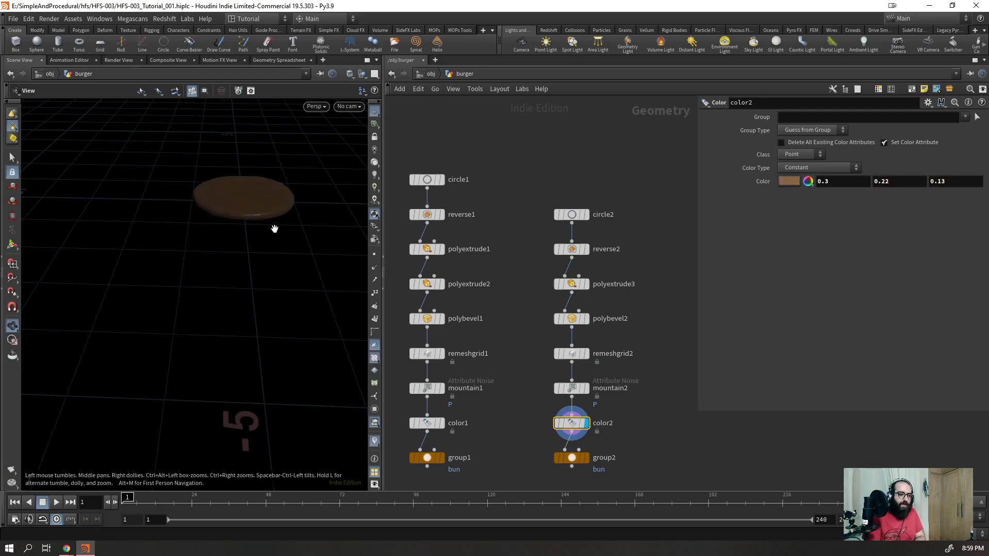
- Hide the wireframe and change the blue component of color2 to 0.125
scroll(283, 228, "up", 5)
left_click_drag(296, 213, 242, 256)
key("shift+w")
left_click(956, 181)
key("BackSpace")
key("Return")
- Try green values of 0.25 and 0.21 for color2, and return the component to 0.22
left_click_drag(909, 181, 839, 190)
type("0.25")
key("Return")
type("0.2")
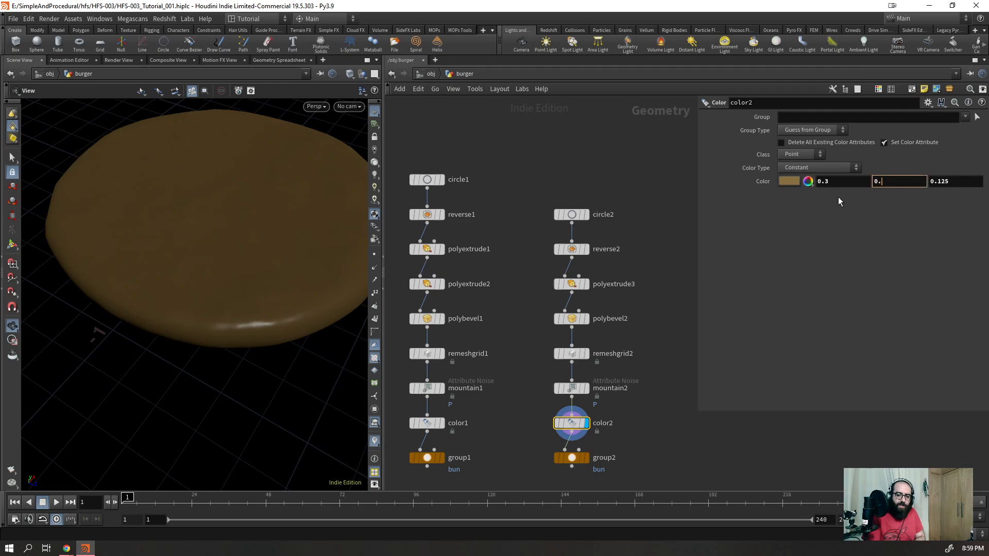
key("Return")
right_click_drag(162, 263, 337, 313)
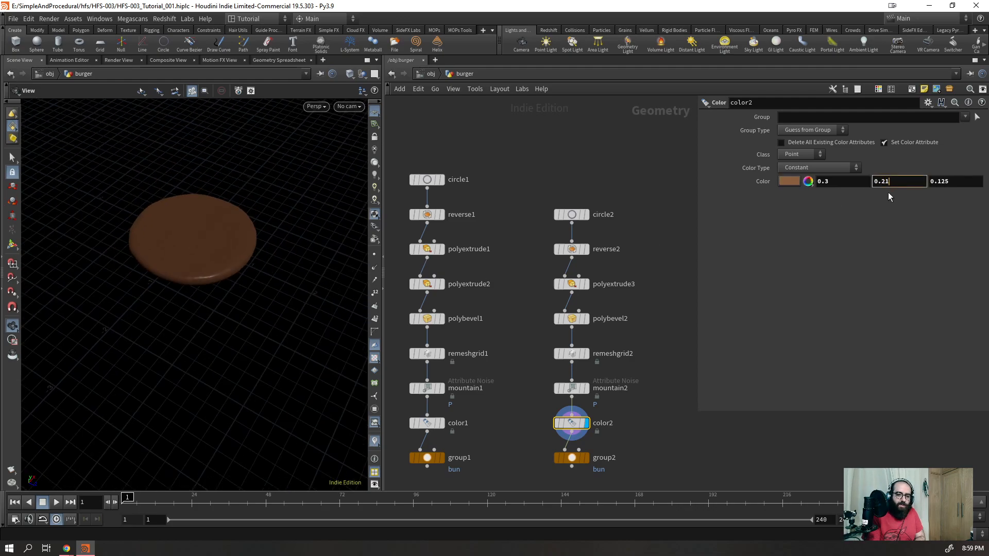
left_click_drag(893, 187, 824, 208)
type("0.22")
key("Return")
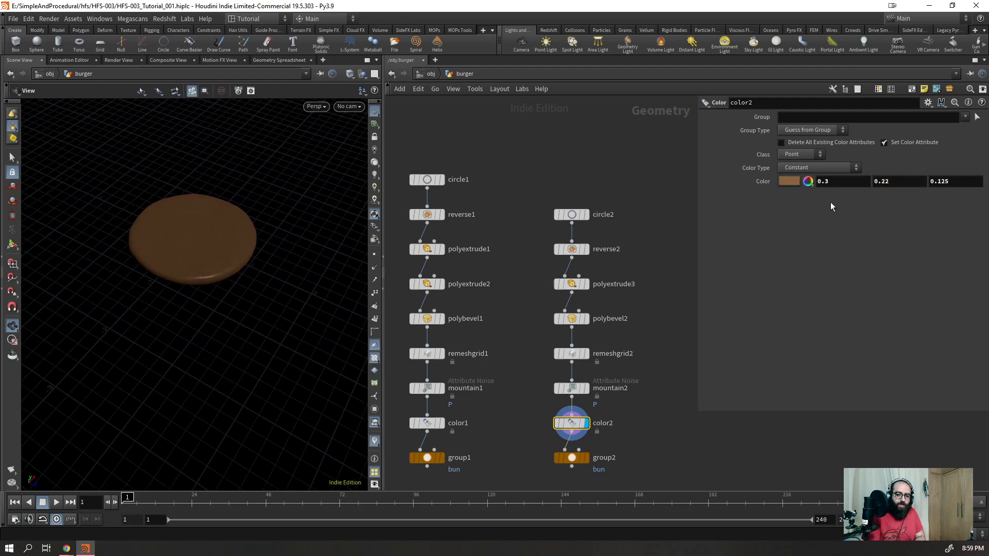
- Set the group name on group2 to meat and display the node
left_click_drag(250, 325, 258, 243)
left_click(587, 458)
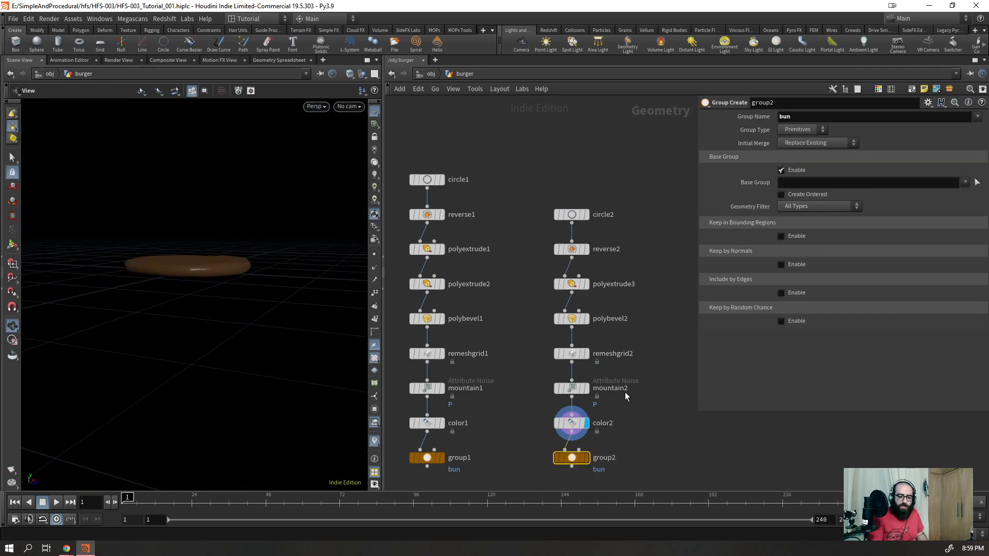
type("meat")
key("Return")
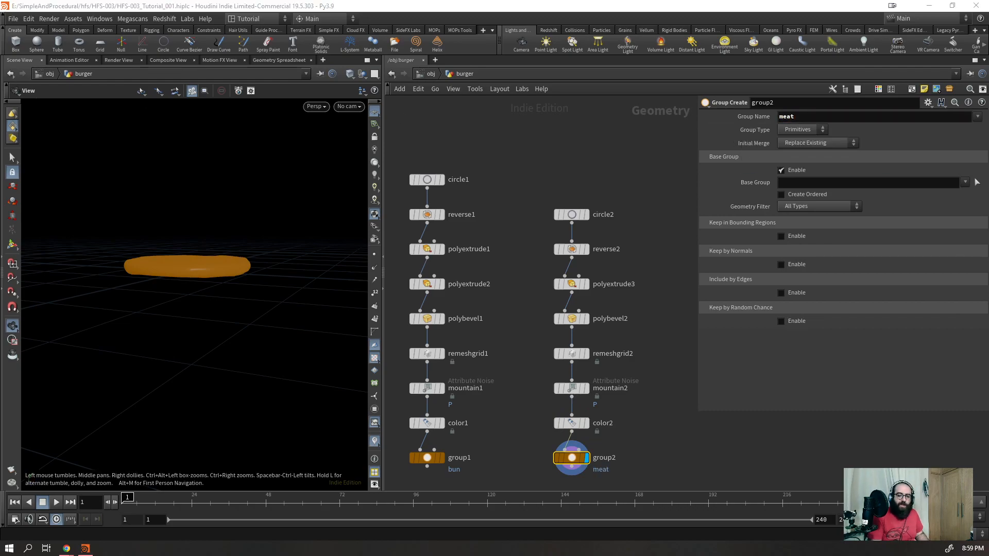
- Add a Grid node beside the meat chain, level with circle2, and show its wireframe
scroll(517, 179, "down", 3)
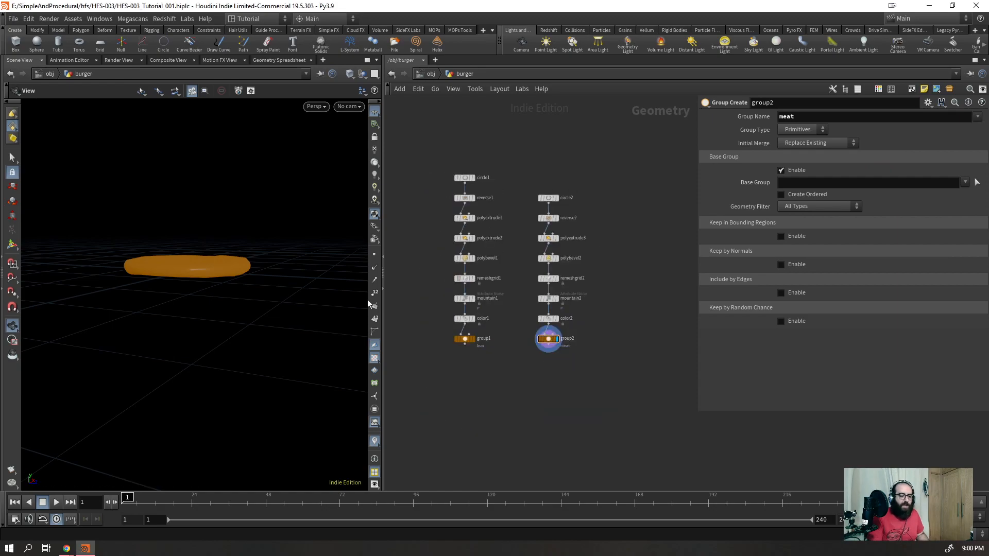
left_click_drag(696, 247, 784, 237)
key("Tab")
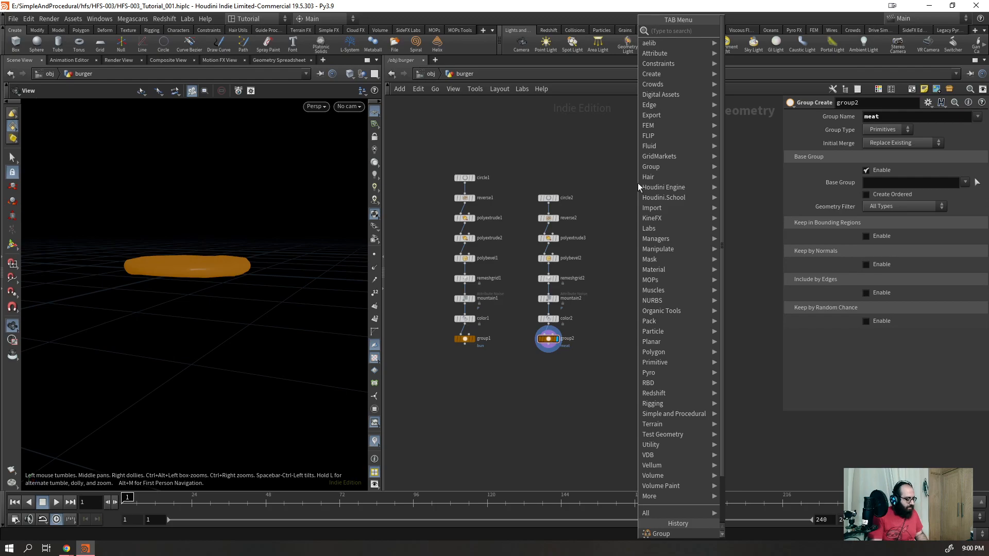
type("grid")
key("Return")
left_click(637, 184)
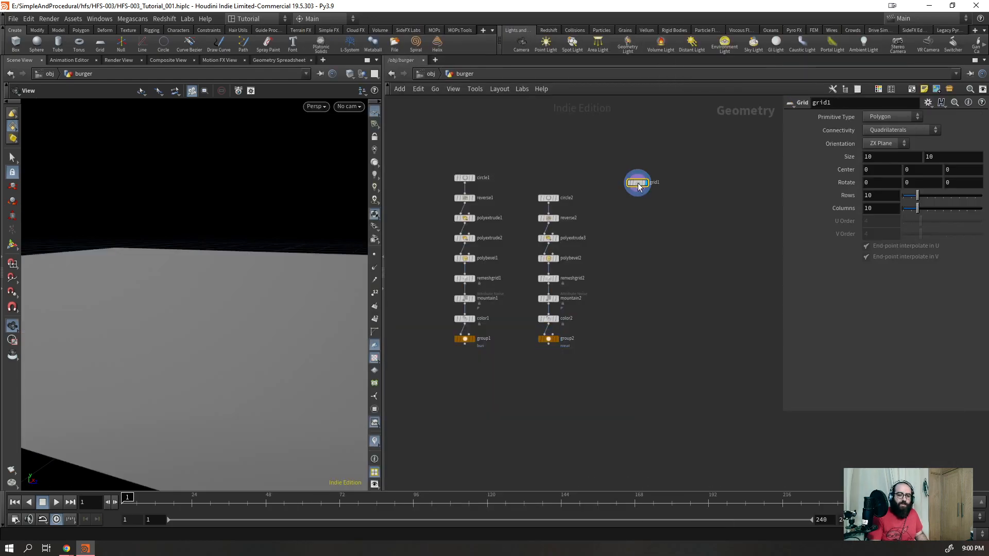
left_click_drag(634, 187, 637, 202)
left_click_drag(243, 292, 215, 326)
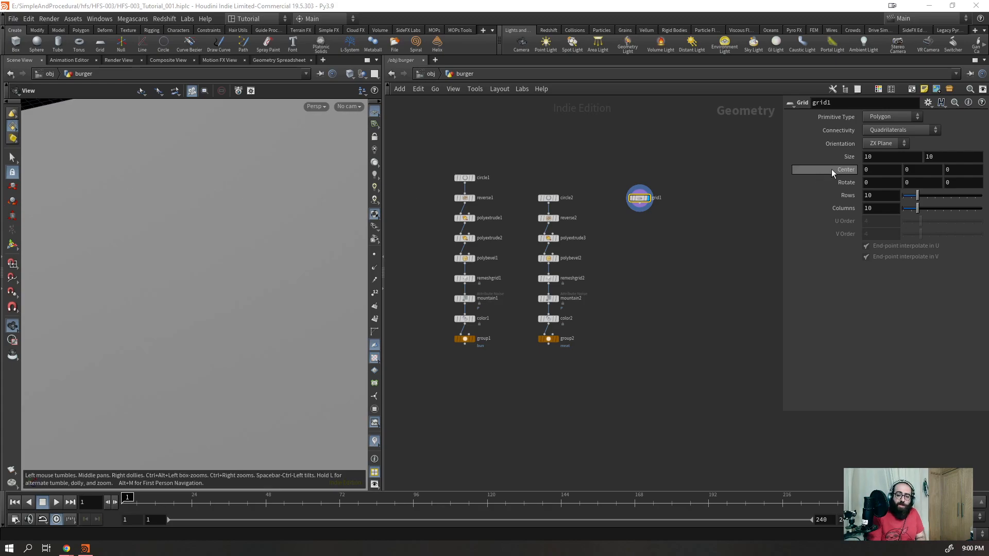
right_click_drag(253, 246, 57, 368)
left_click_drag(263, 231, 283, 231)
key("shift+w")
mouse_move(845, 155)
middle_mouse_down()
mouse_move(685, 157)
mouse_move(783, 159)
mouse_move(849, 177)
mouse_move(851, 155)
mouse_move(759, 152)
mouse_move(330, 168)
mouse_move(848, 154)
middle_mouse_up()
key("ctrl+z")
key("ctrl+z")
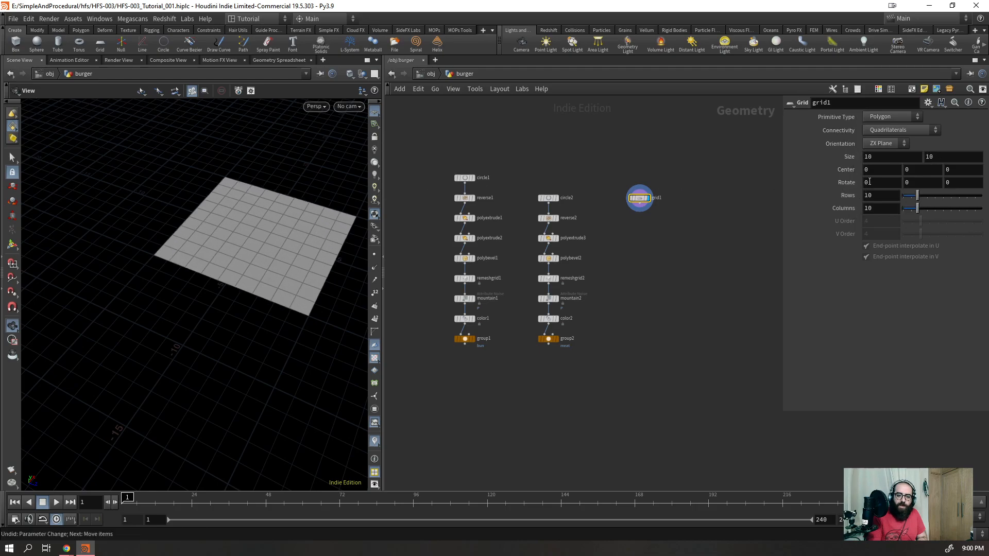
- Set grid1's first size value to 0.5 and link the second size value to it with a relative reference
left_click(906, 158)
type("0.5")
key("Return")
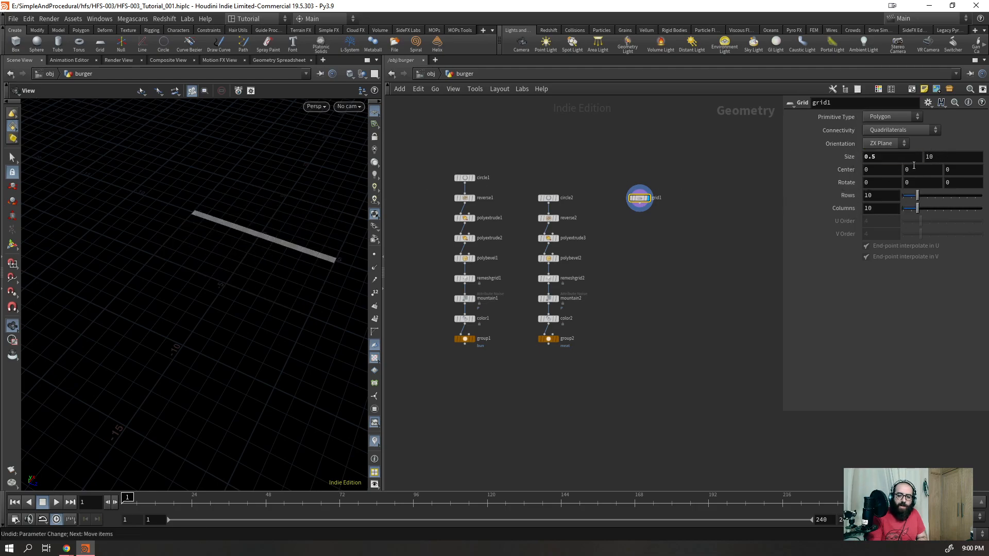
right_click(878, 154)
key("Escape")
right_click(942, 156)
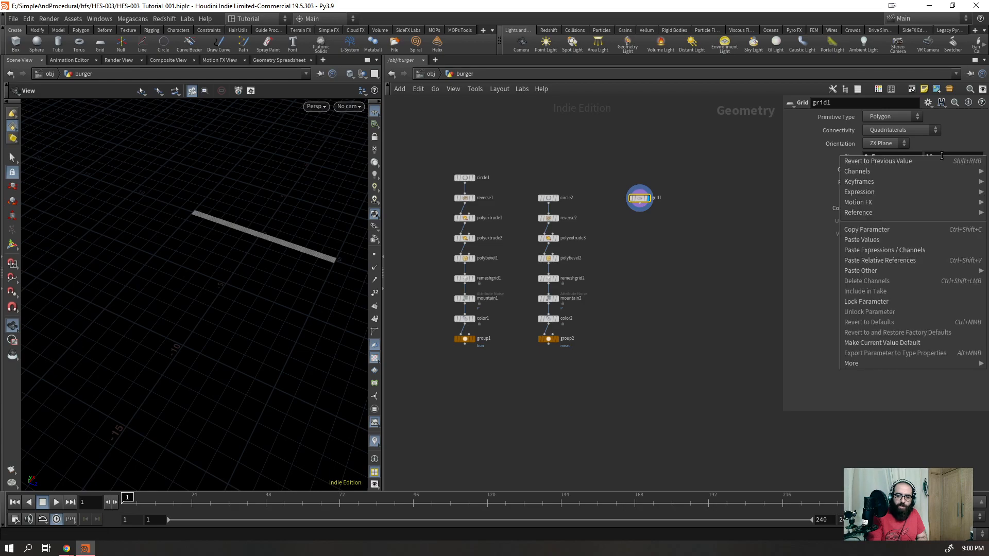
left_click(885, 260)
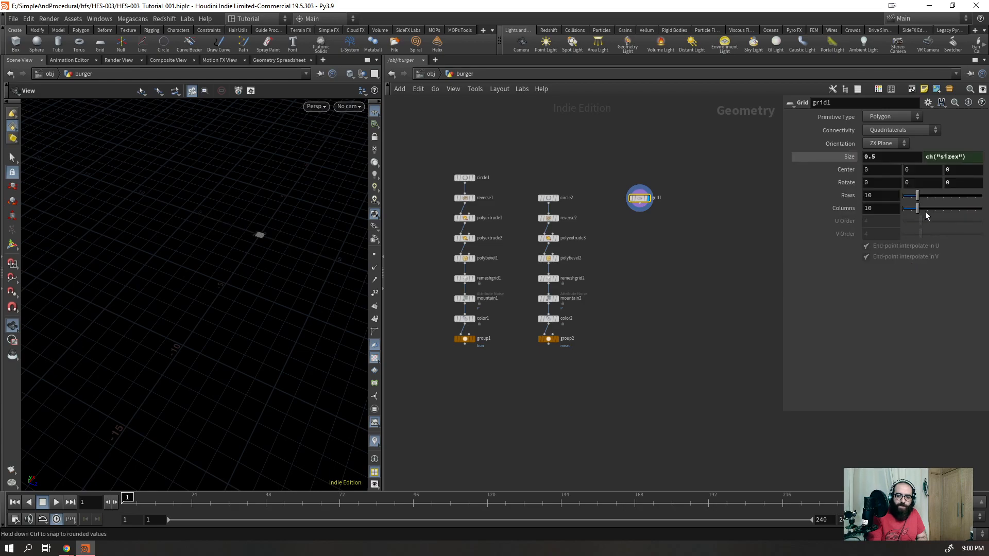
- Try a size of 1 for grid1, and set the linked size to 2
double_click(885, 158)
type("1")
key("Return")
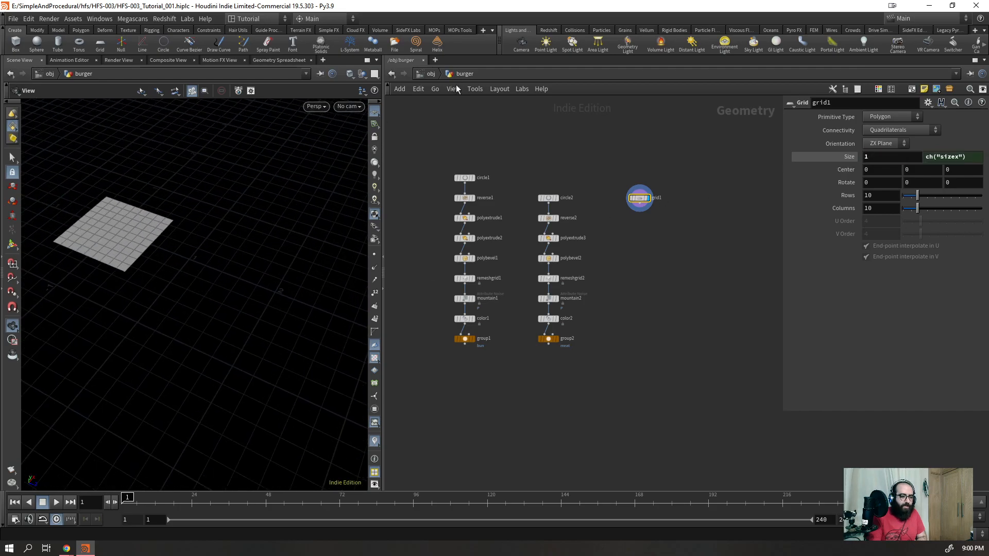
left_click_drag(880, 157, 821, 184)
type("2")
key("Return")
right_click_drag(317, 168, 272, 212)
left_click(835, 158)
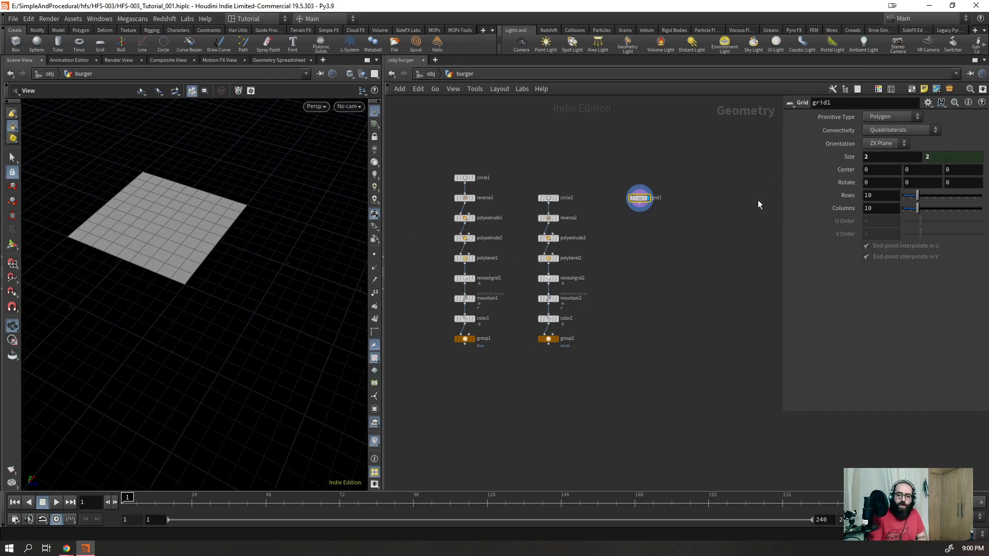
- Duplicate polyextrude3 and polybevel2 and place the copies below grid1
left_click_drag(666, 266, 600, 191)
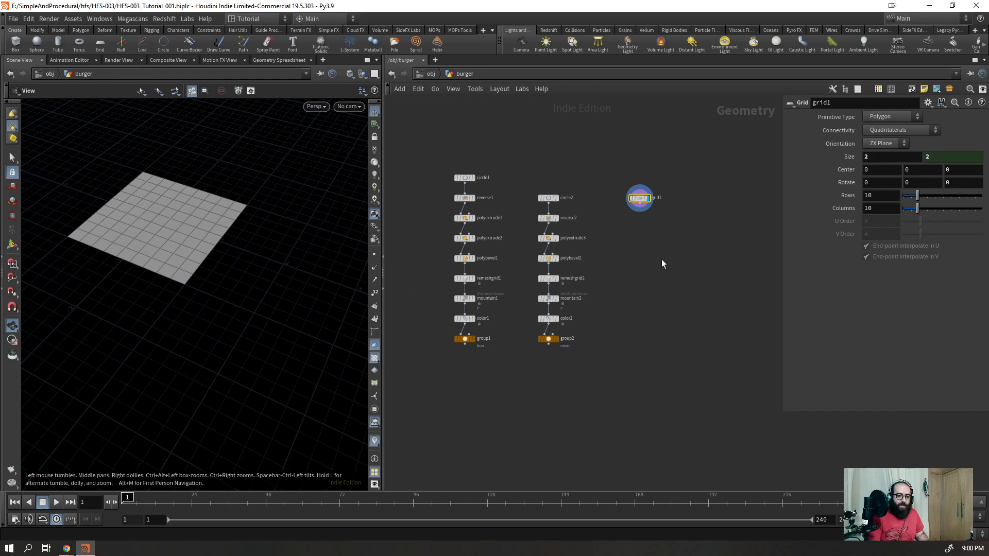
left_click(553, 257)
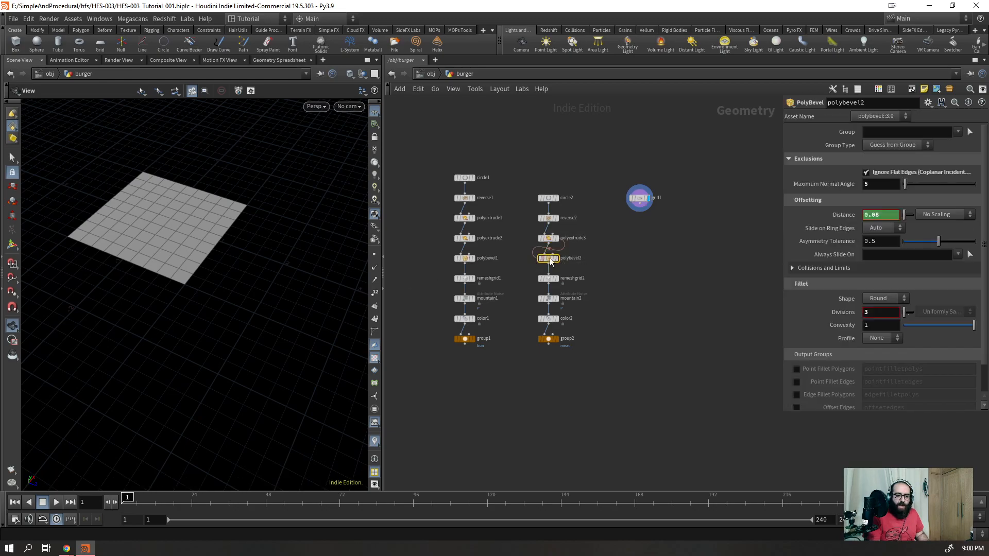
scroll(649, 214, "up", 3)
left_click_drag(573, 245, 622, 246)
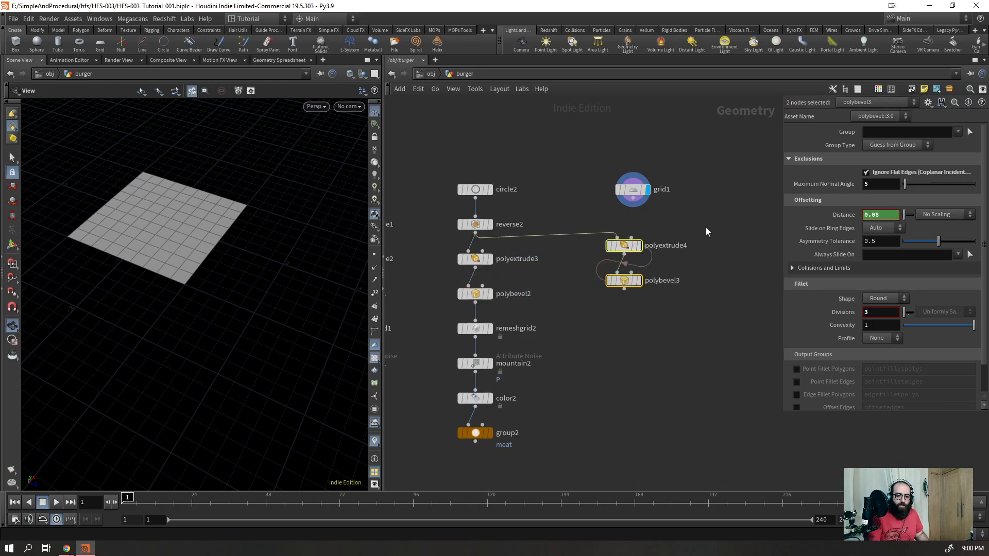
- Connect grid1 to the copied polyextrude4 and lay out the three nodes in a neat column
left_click(623, 246)
left_click_drag(656, 307, 598, 274)
left_click_drag(633, 199, 632, 250)
left_click_drag(662, 162, 621, 292)
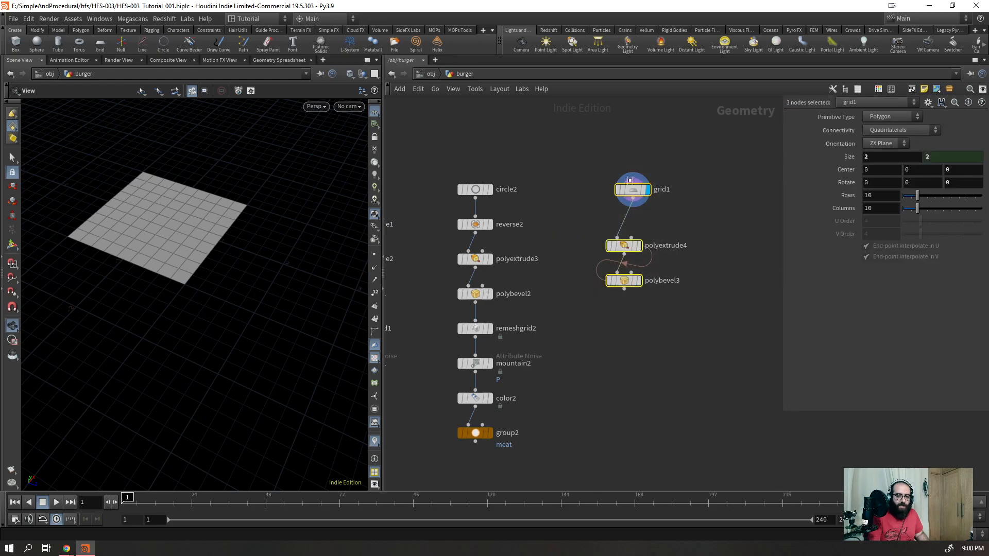
key("l")
left_click_drag(628, 217, 619, 193)
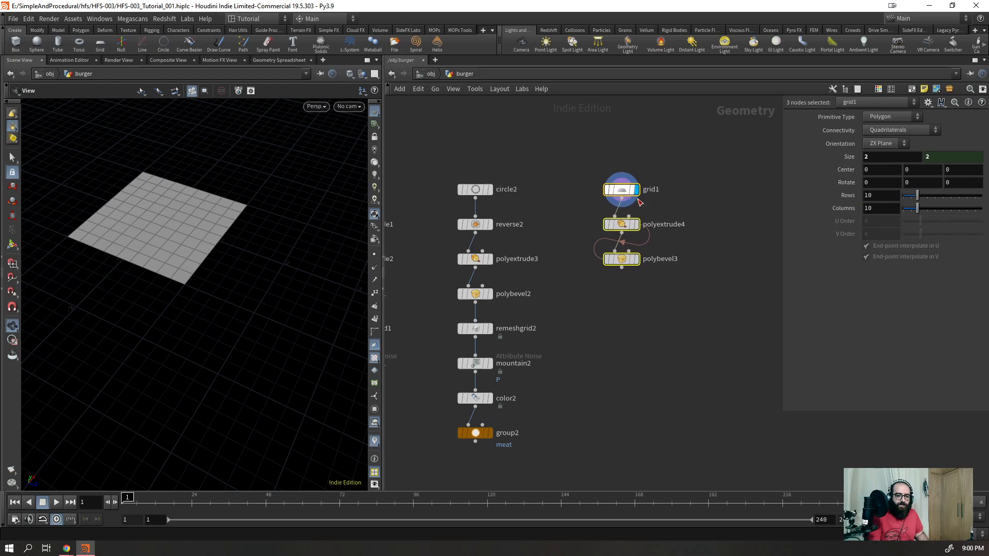
- Display the extruded slab and its bevel through polybevel3, and open polyextrude4's parameters
left_click(619, 225)
key("r")
middle_click_drag(198, 193, 201, 272)
left_click_drag(201, 272, 236, 327)
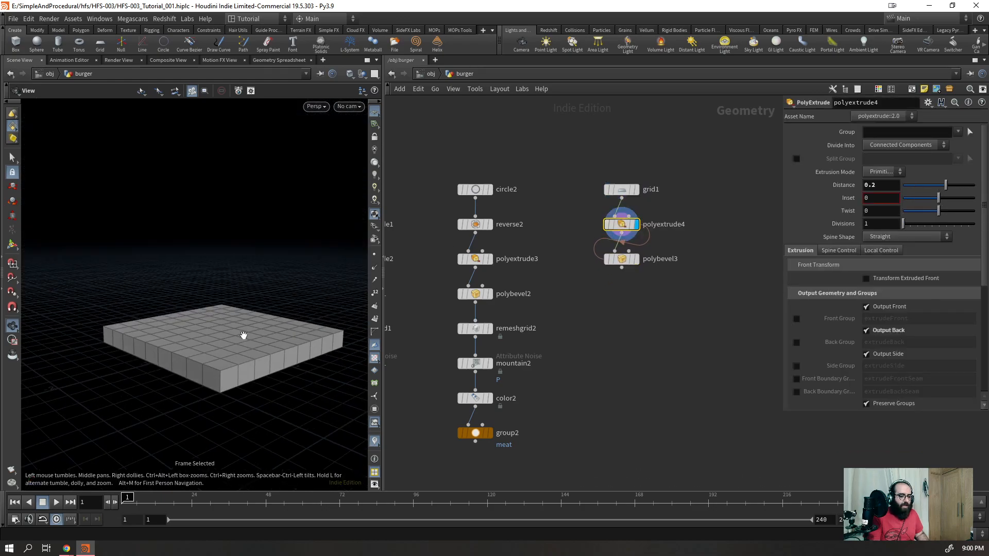
right_click_drag(237, 327, 304, 324)
key("Down")
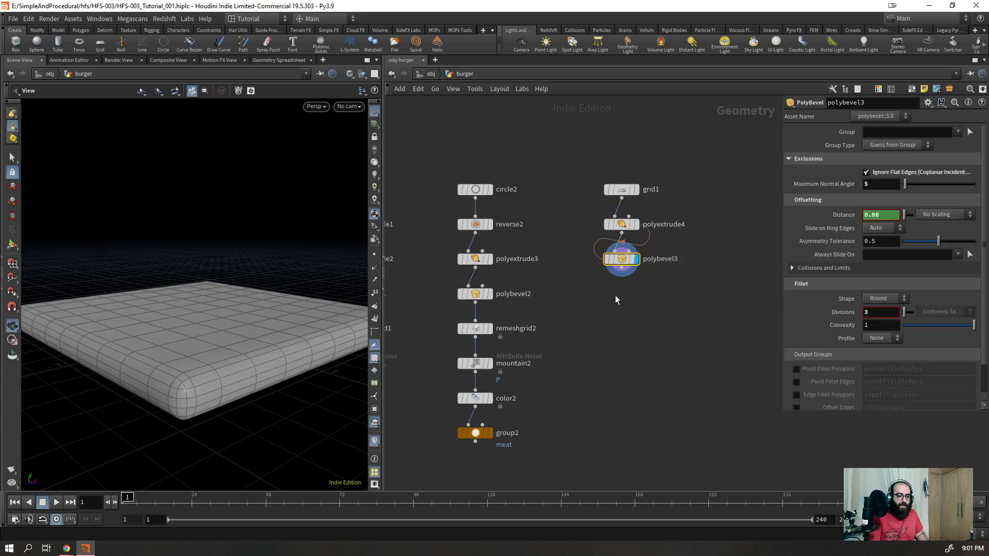
left_click(684, 225)
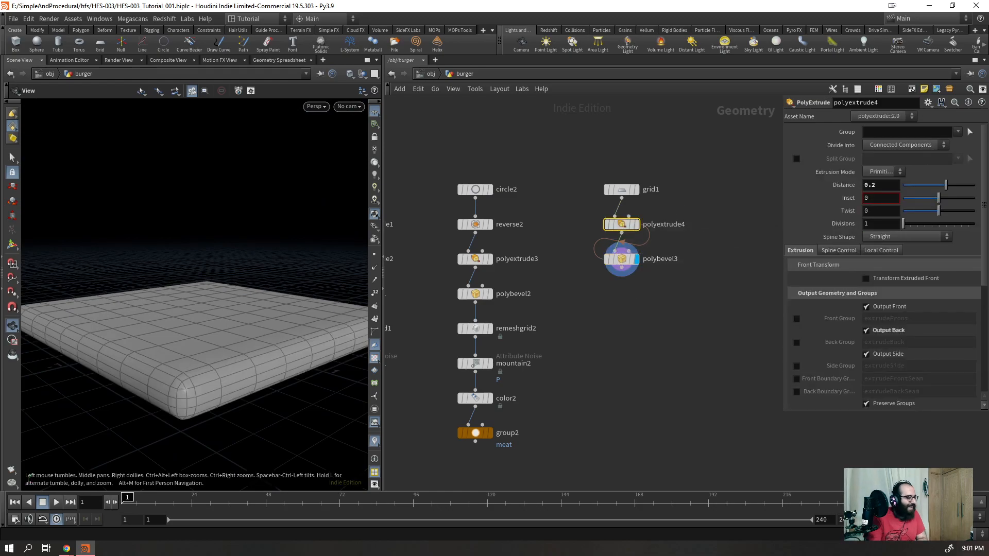
- Set polyextrude4's extrusion distance to 0.04
left_click_drag(887, 186, 810, 212)
type("0.0")
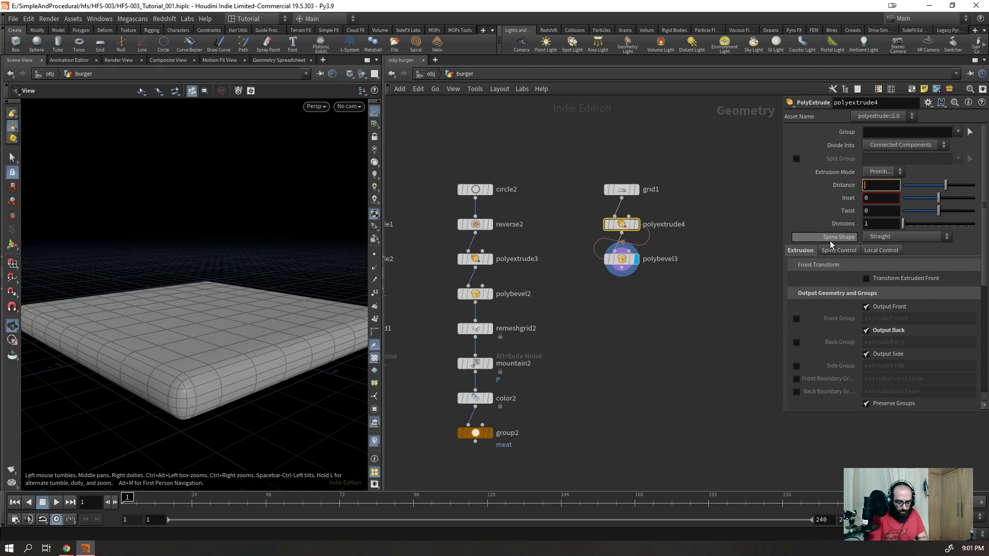
type("4")
key("Return")
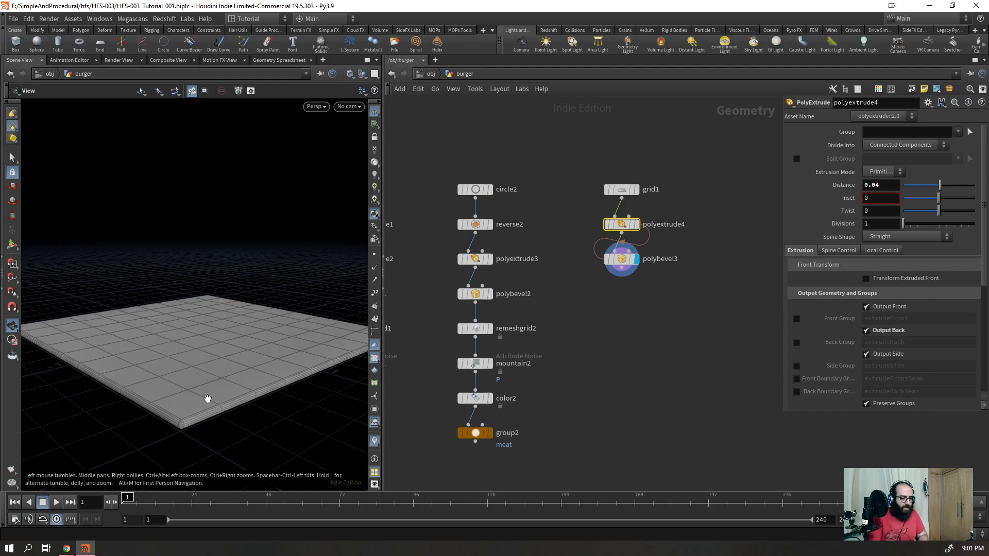
- Duplicate remeshgrid2 below polybevel3, connect polybevel3's output to the copy, and display the remeshed result
left_click_drag(660, 329, 597, 248)
left_click(464, 329)
left_click_drag(464, 329, 621, 328, "alt")
left_click_drag(621, 267, 621, 320)
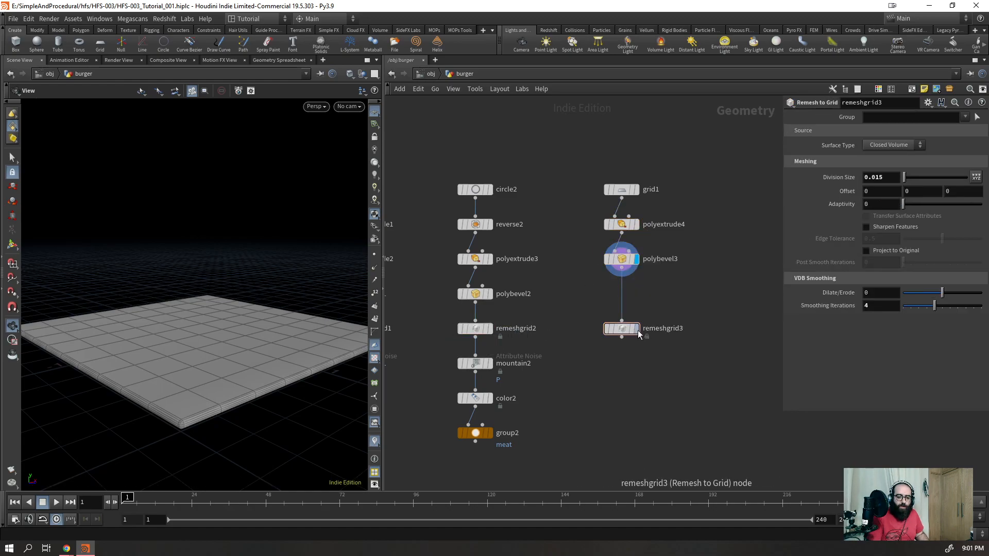
left_click(636, 328)
left_click_drag(309, 344, 314, 320)
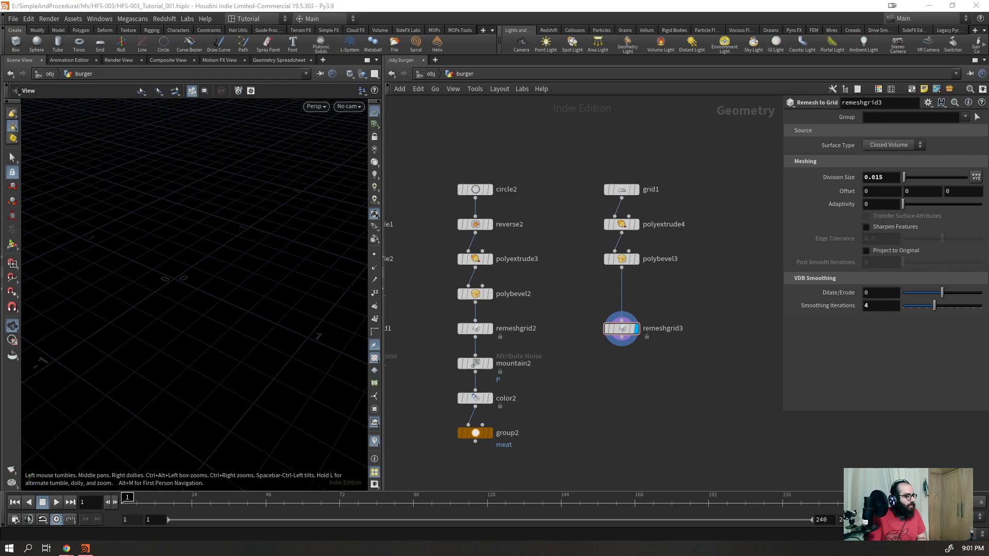
- Set remeshgrid3's division size to 0.01 and smoothing iterations to 0, and save the scene
left_click(892, 182)
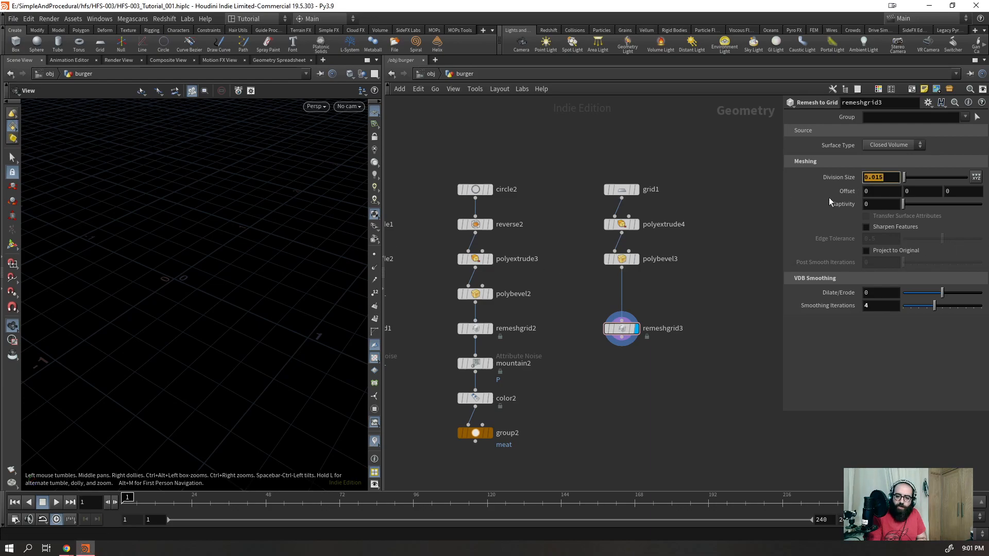
type("0.01")
key("Return")
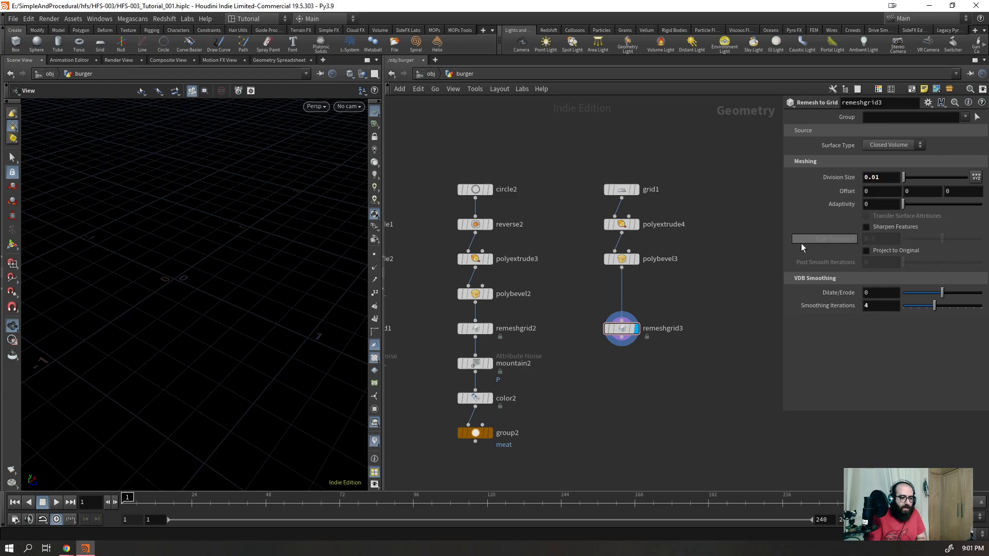
left_click_drag(883, 308, 837, 308)
type("0")
key("Return")
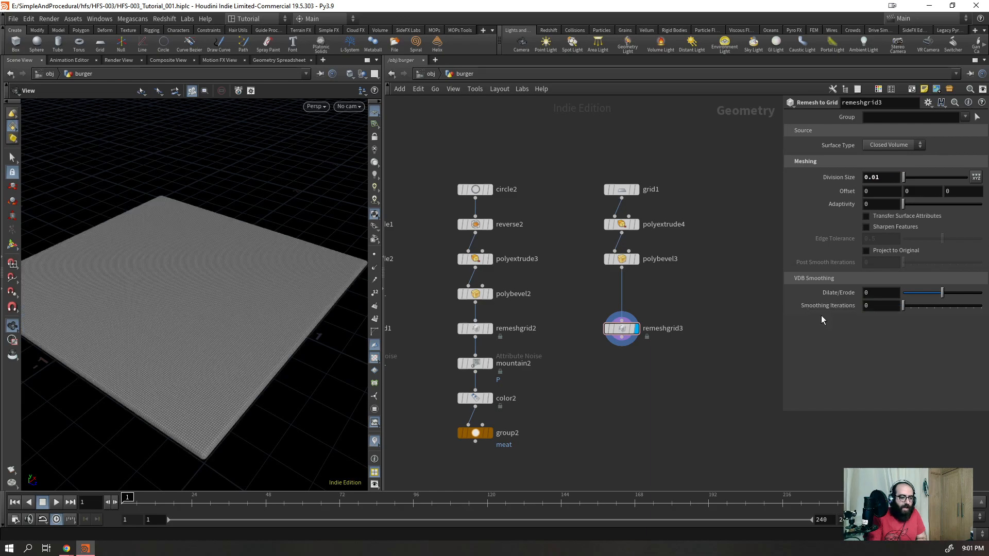
left_click_drag(174, 354, 186, 360)
right_click_drag(222, 413, 303, 333)
key("ctrl+s")
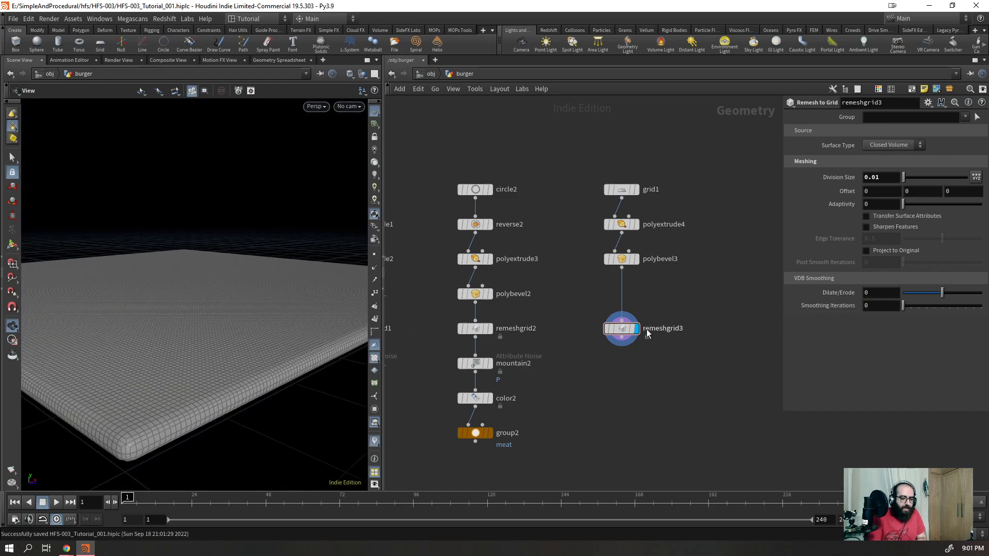
- Compare the slab with polybevel3's result, try 2 smoothing iterations on remeshgrid3, and set them to 1
left_click(636, 259)
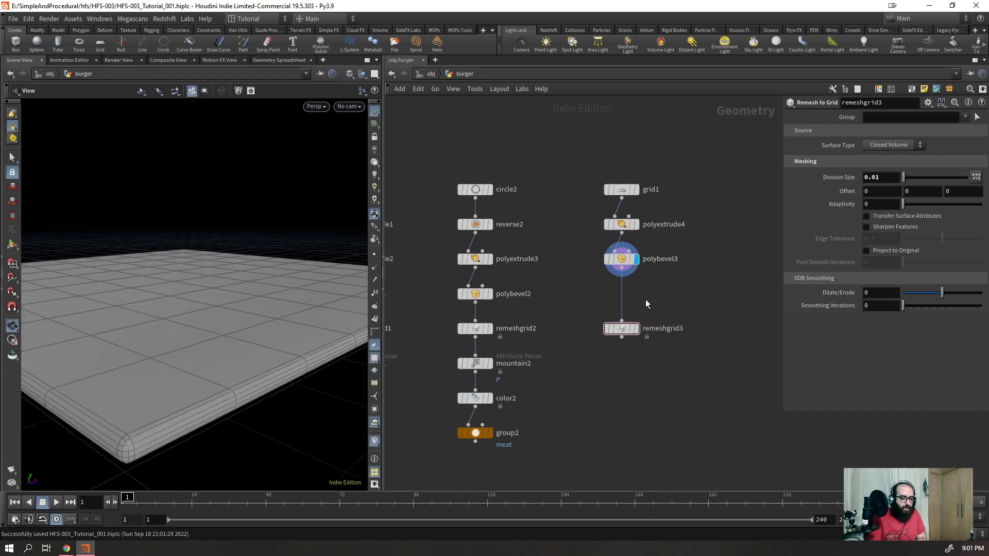
left_click(636, 328)
left_click(870, 305)
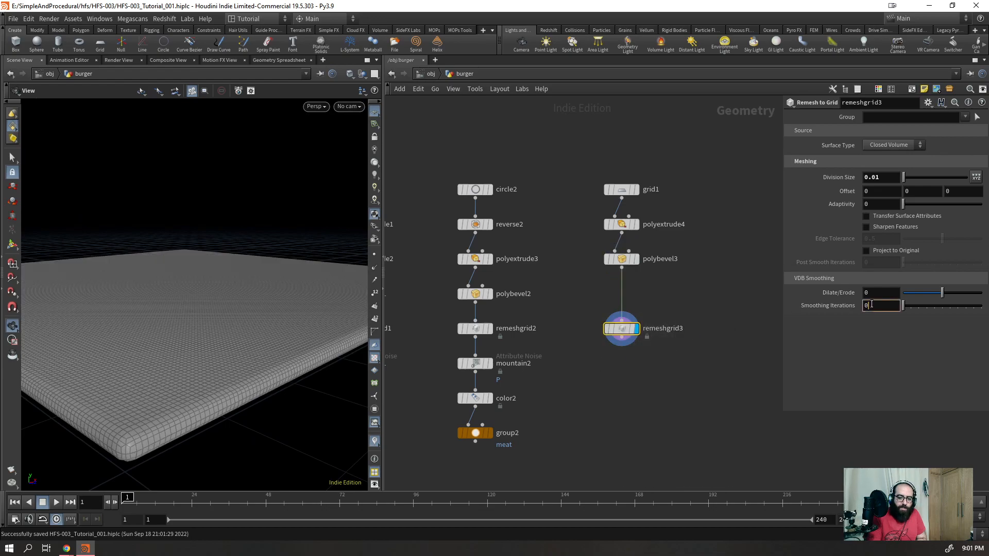
type("1")
key("Return")
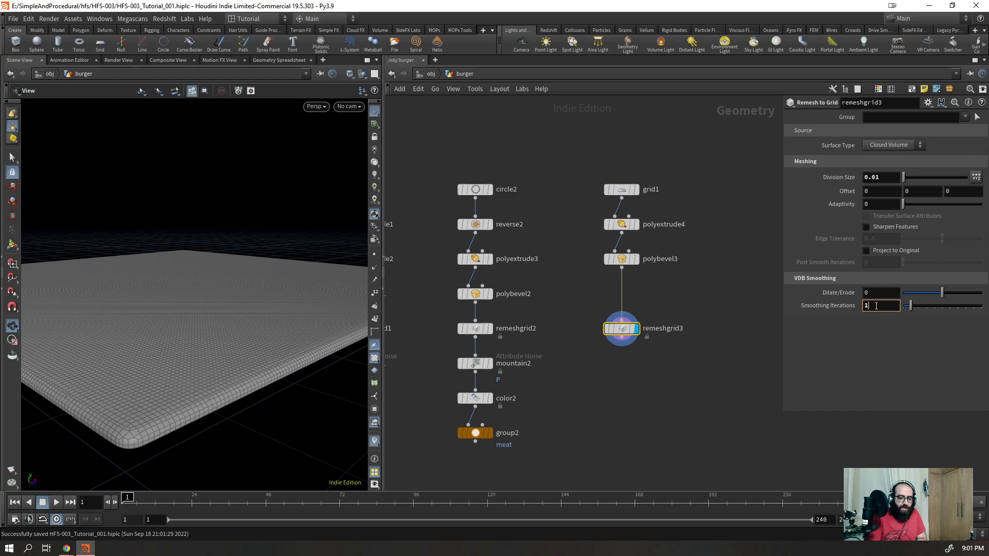
type("2")
key("Return")
key("BackSpace")
type("1")
key("Return")
left_click_drag(199, 377, 258, 366)
left_click_drag(173, 288, 192, 357)
key("shift+w")
key("shift+w")
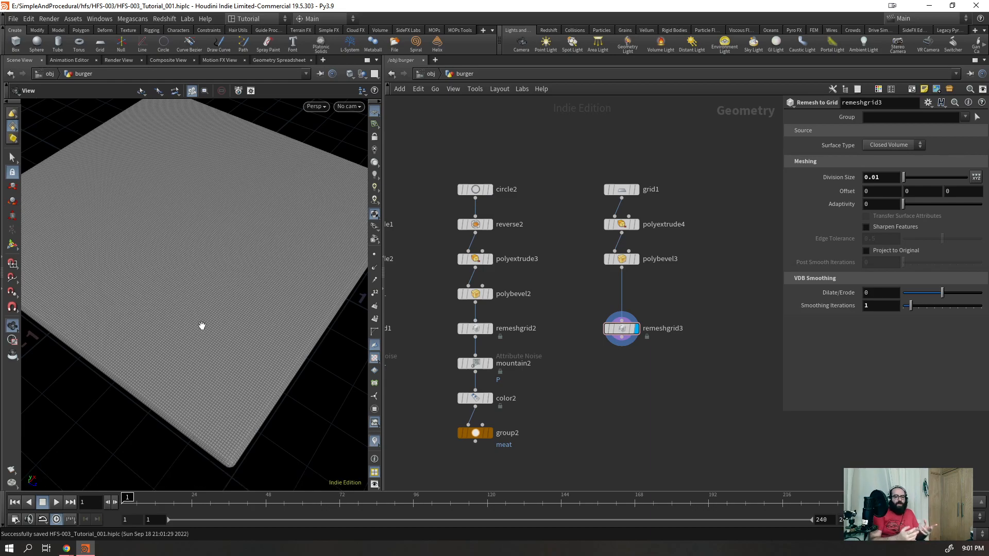
- Lay out grid1, polyextrude4, polybevel3 and remeshgrid3 in an evenly spaced column and check the slab with and without wireframe
left_click_drag(664, 152, 592, 358)
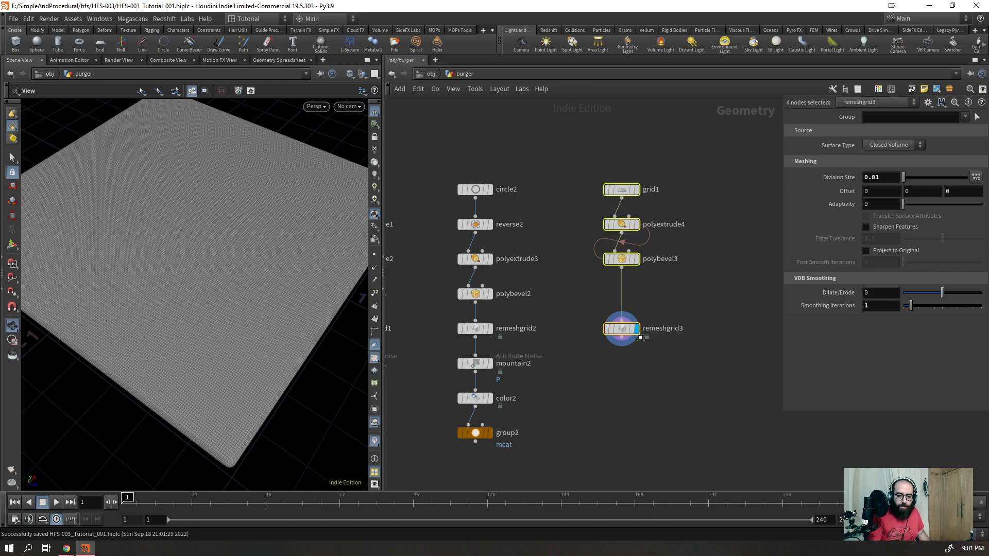
key("l")
scroll(203, 291, "down", 4)
key("shift+w")
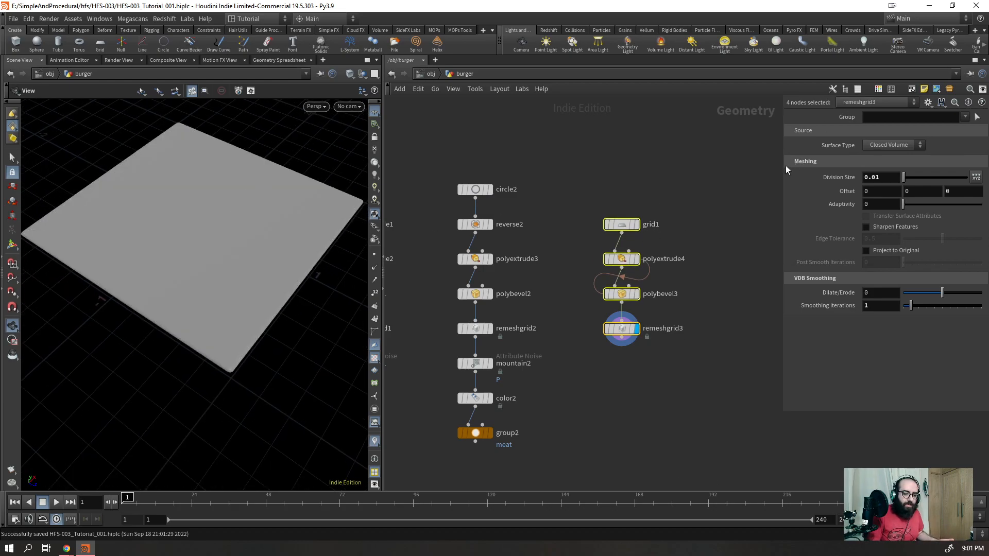
right_click_drag(252, 289, 239, 172)
key("shift+w")
right_click_drag(236, 227, 264, 283)
mouse_move(265, 282)
left_mouse_down()
mouse_move(262, 263)
mouse_move(253, 287)
left_mouse_up()
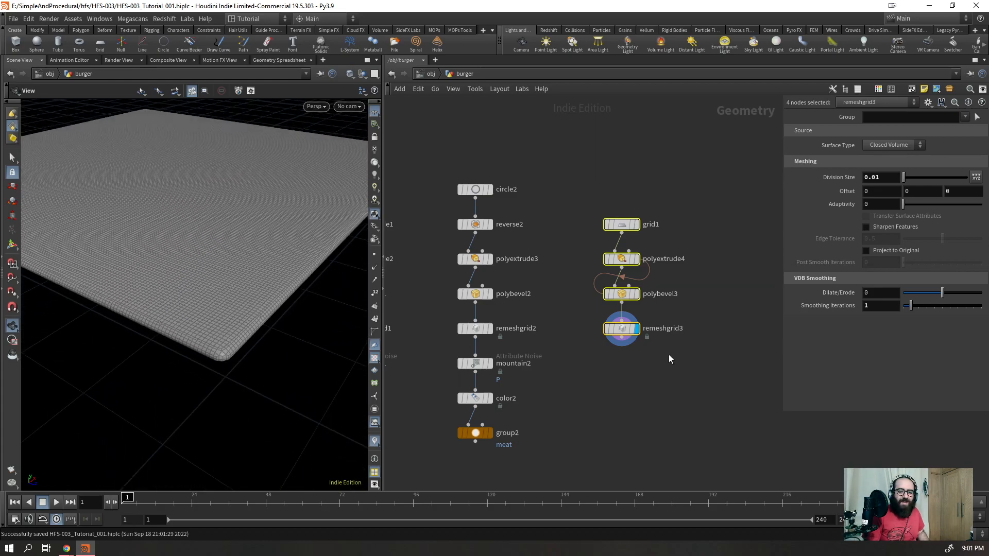
- Display remeshgrid1, remeshgrid2 and remeshgrid3 in turn to compare their mesh density
left_click_drag(675, 410, 625, 322)
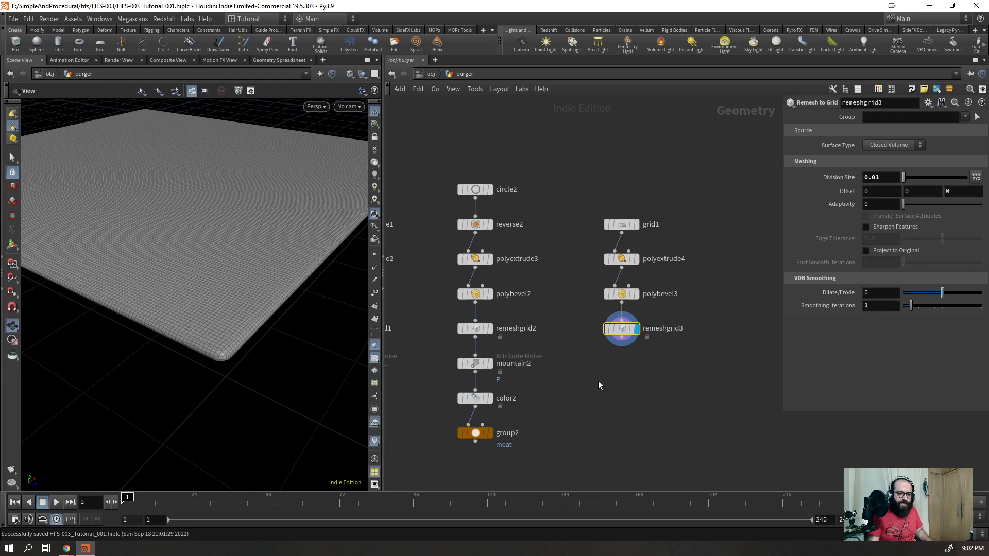
scroll(567, 396, "down", 4)
scroll(452, 375, "up", 3)
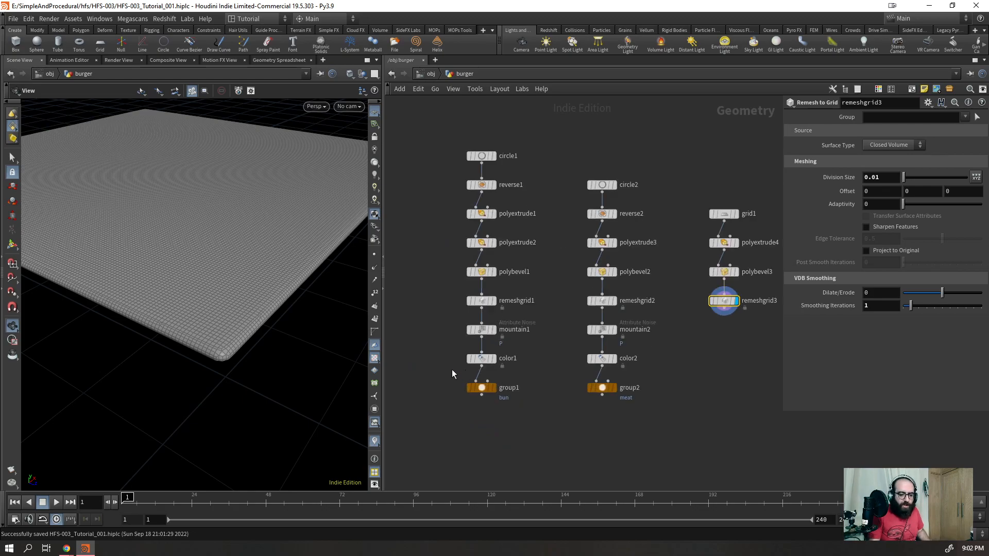
scroll(592, 341, "up", 2)
scroll(218, 278, "up", 5)
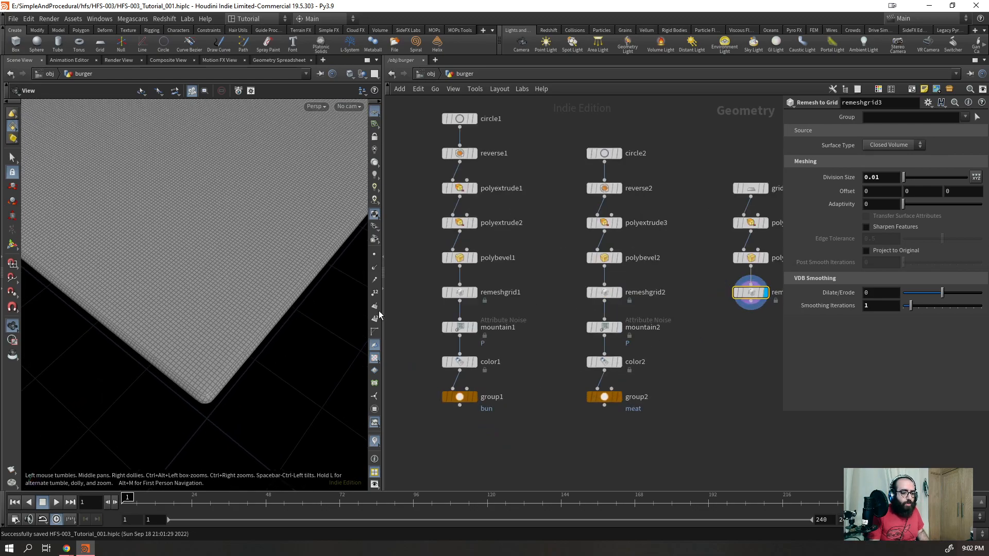
left_click_drag(539, 311, 441, 275)
left_click(473, 292)
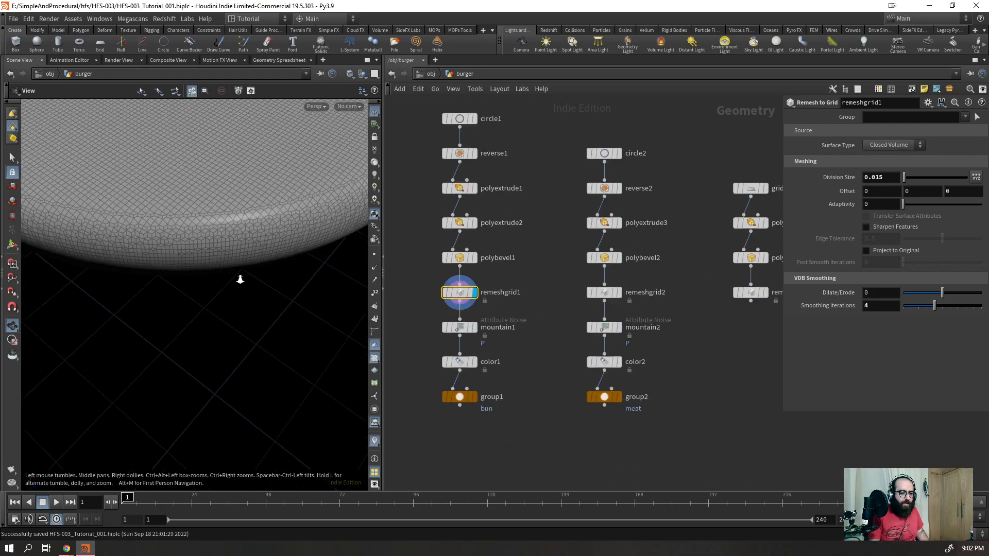
scroll(254, 253, "down", 5)
left_click_drag(710, 279, 560, 311)
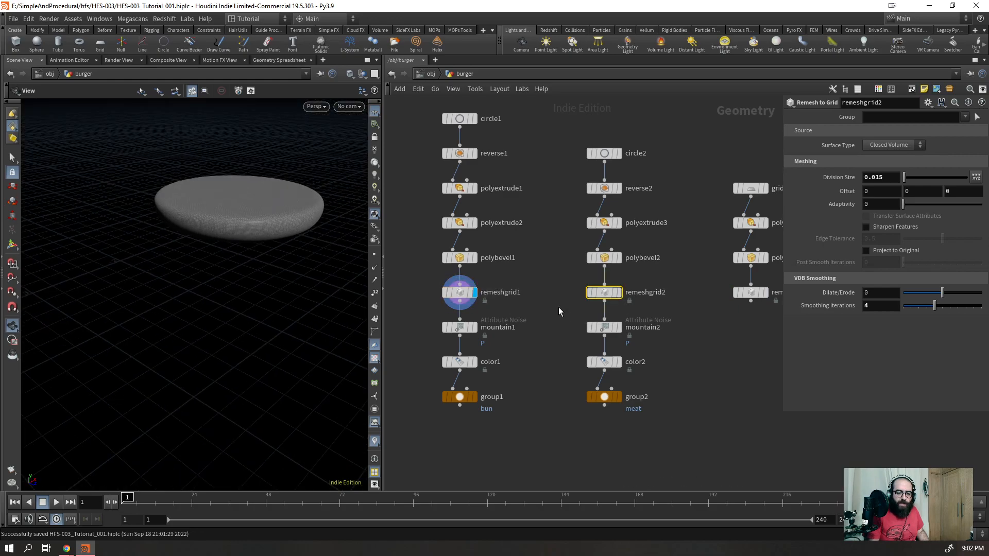
key("r")
left_click(751, 290)
key("r")
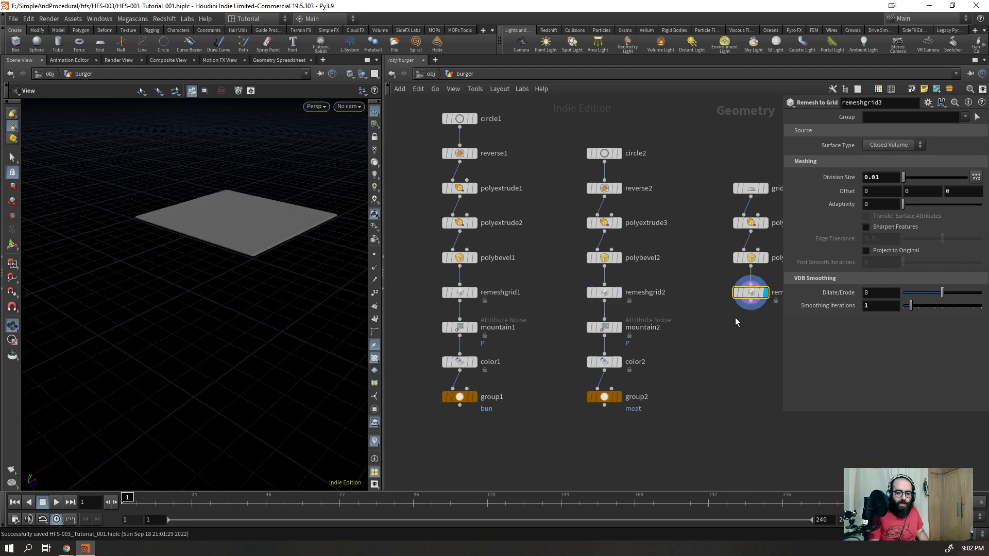
- Add a Remesh node after remeshgrid3 and set its target size to 0.015
scroll(494, 330, "up", 3)
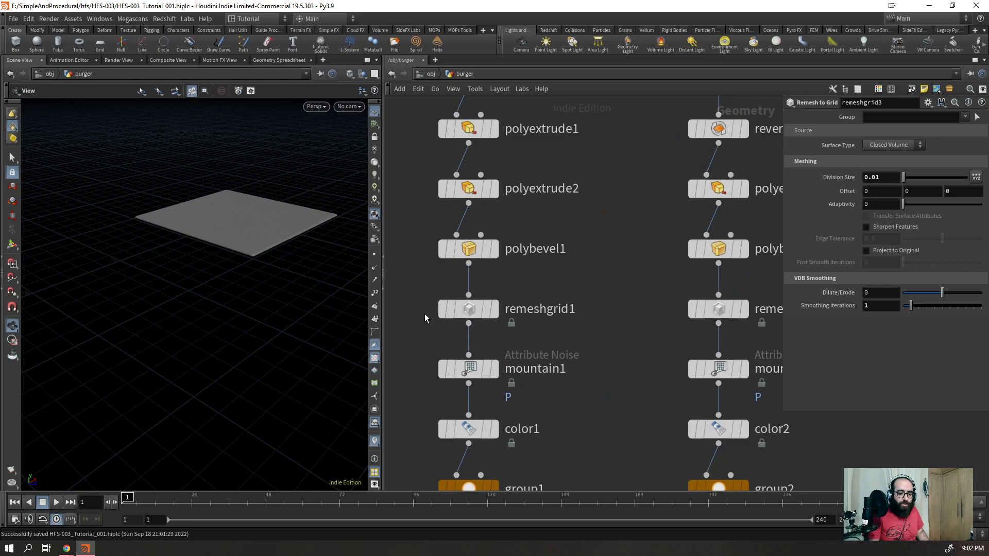
scroll(608, 354, "down", 5)
scroll(665, 335, "up", 5)
left_click_drag(258, 250, 255, 197)
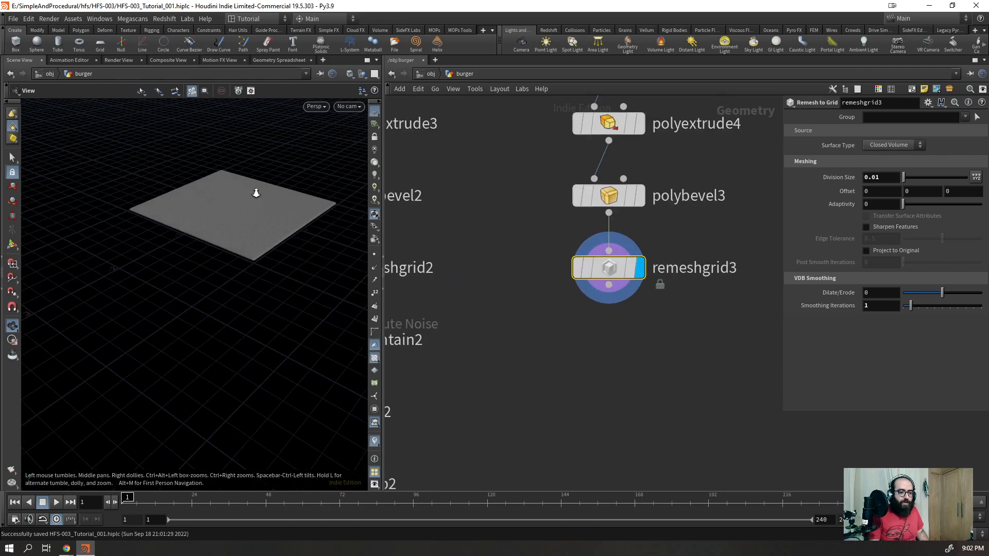
scroll(254, 197, "up", 5)
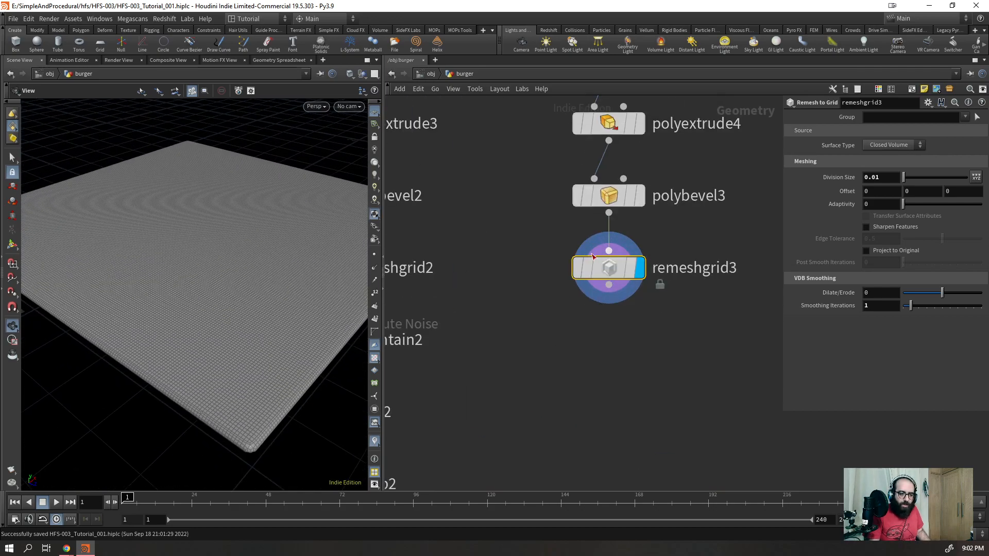
key("Tab")
type("remesh")
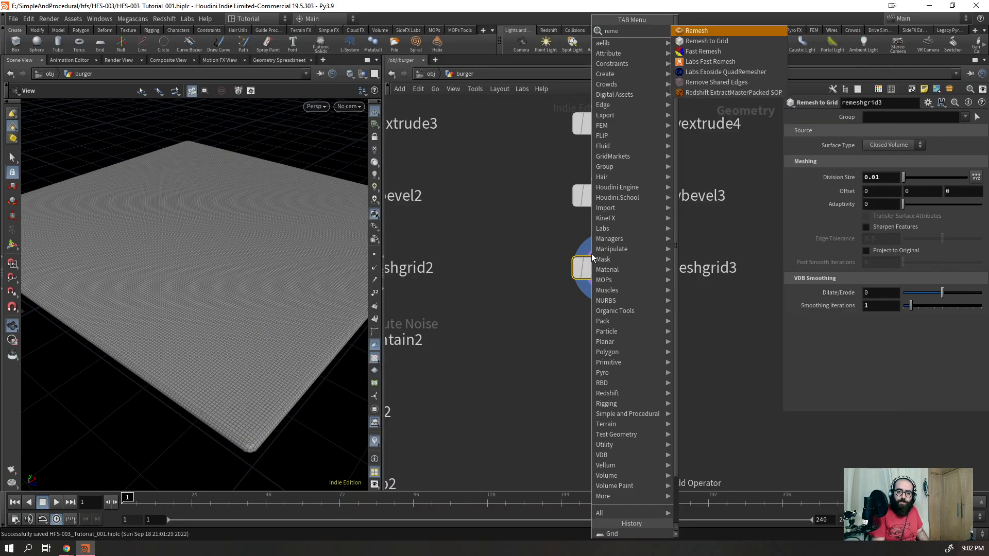
key("Return")
left_click_drag(242, 303, 265, 253)
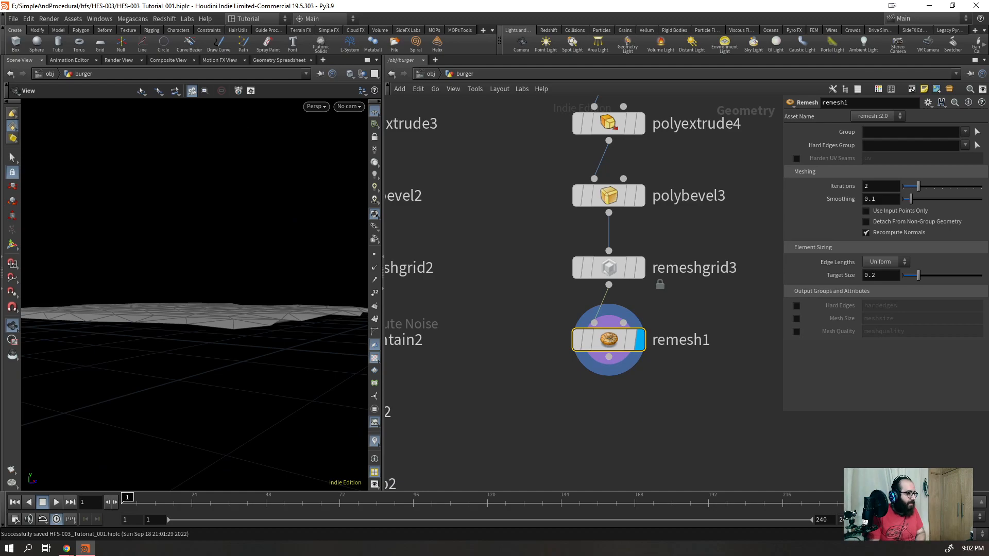
double_click(862, 278)
type("0.015")
key("Return")
left_click_drag(224, 297, 269, 335)
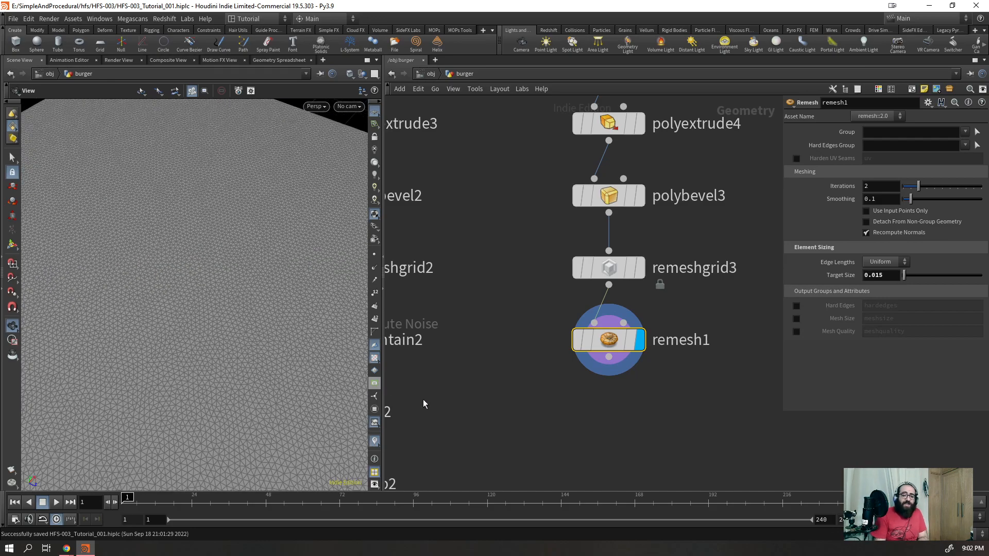
- Compare the point and polygon counts of remesh1 and remeshgrid3 in their node info
left_click(560, 343)
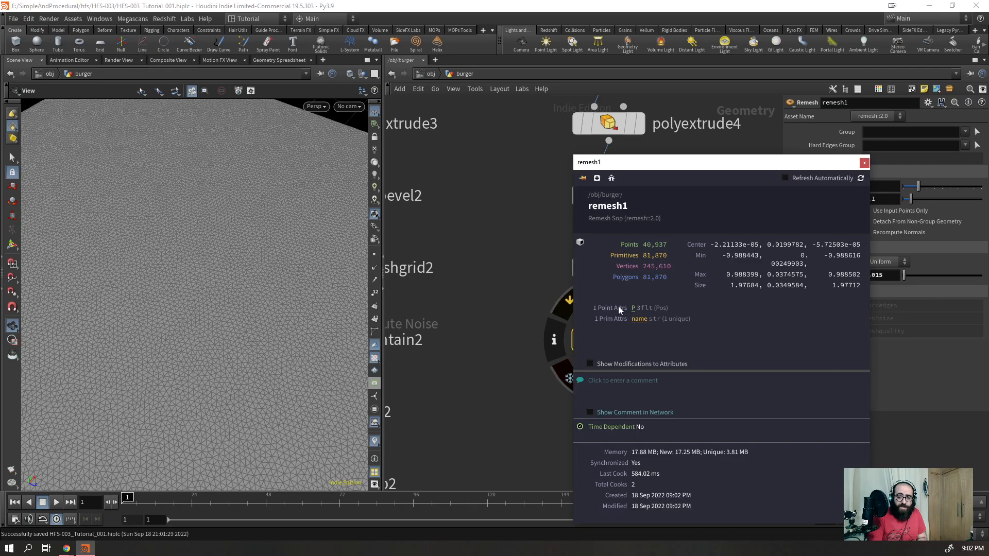
mouse_move(597, 265)
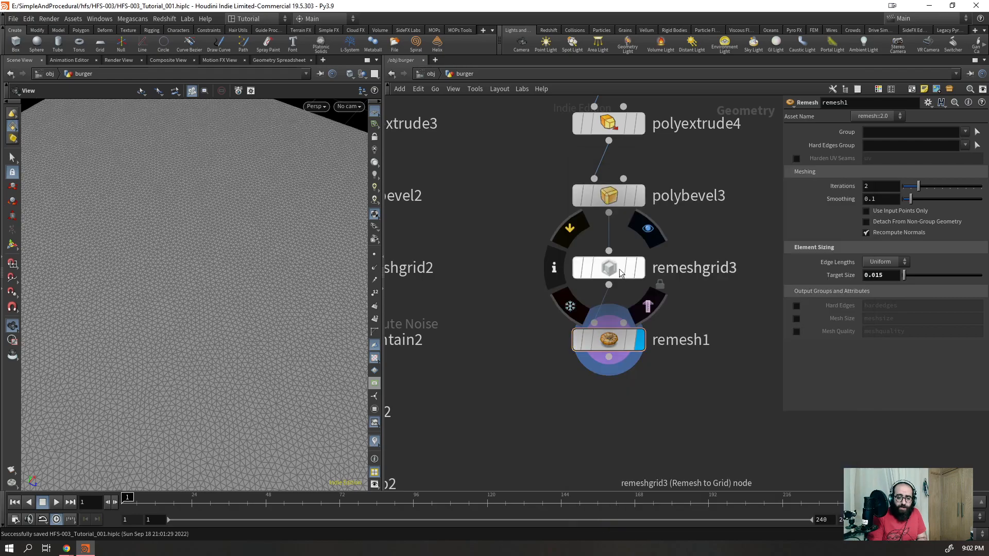
left_click(554, 267)
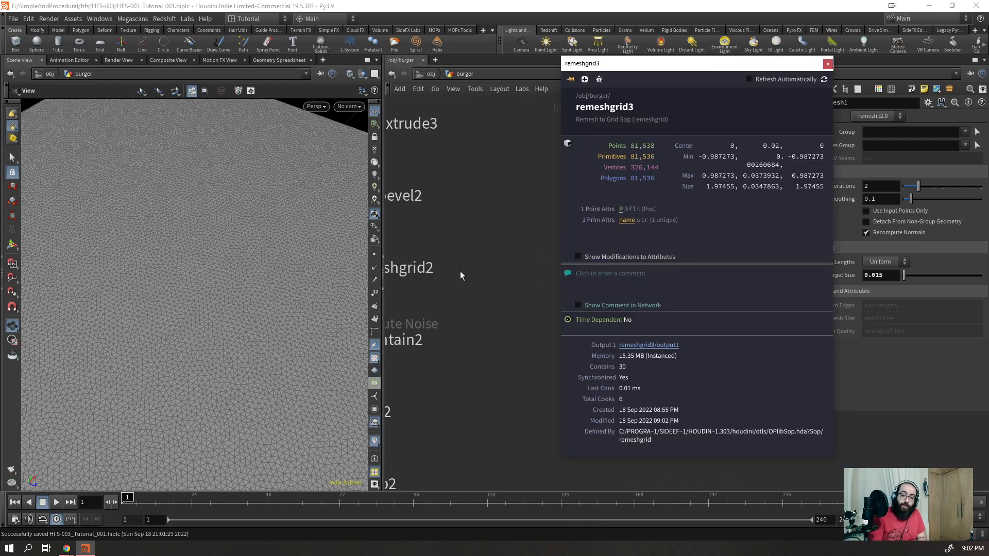
left_click_drag(514, 327, 645, 355)
key("h")
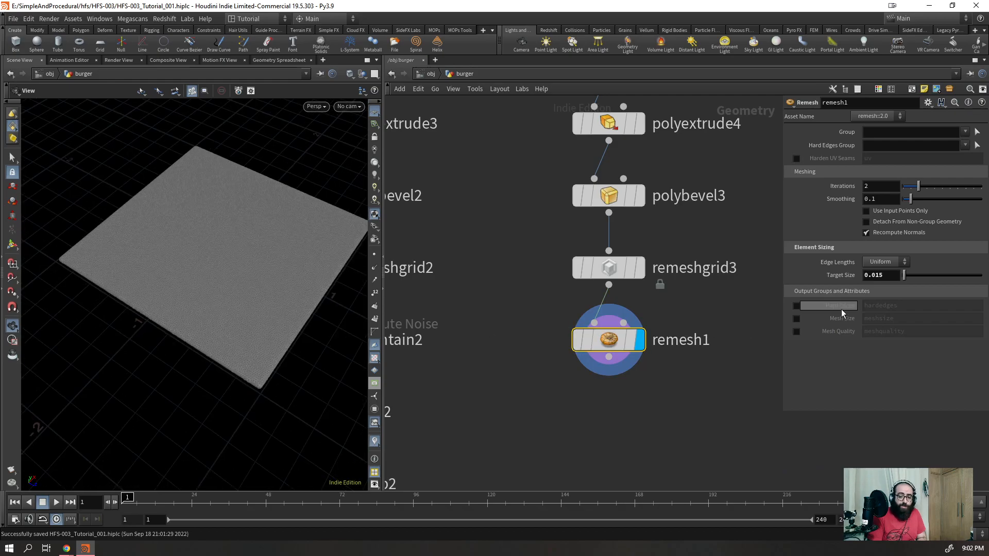
- Try a target size of 0.02 on remesh1, inspect the slab's edges, and set the size back to 0.015
left_click_drag(885, 278, 874, 288)
type("2")
key("Return")
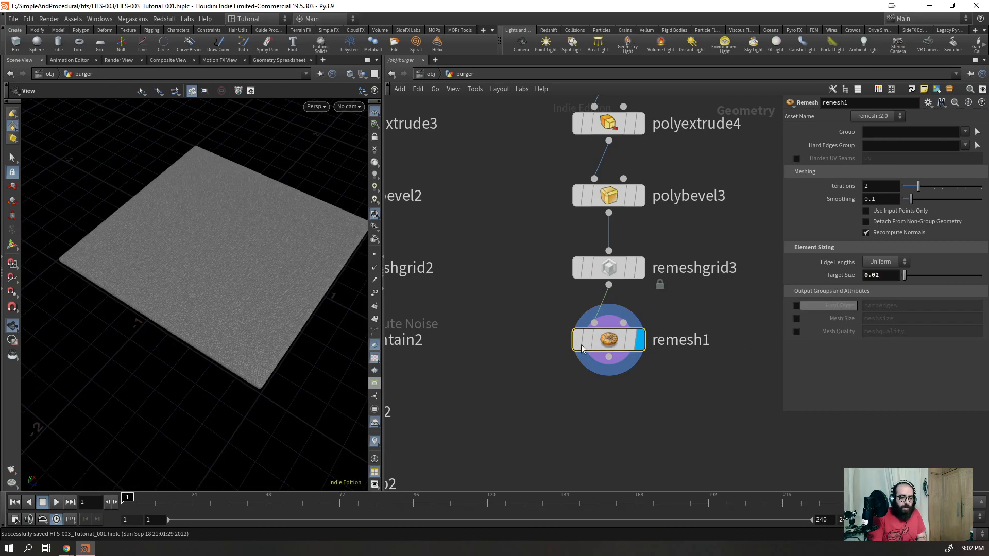
scroll(258, 316, "up", 5)
left_click_drag(277, 361, 272, 311)
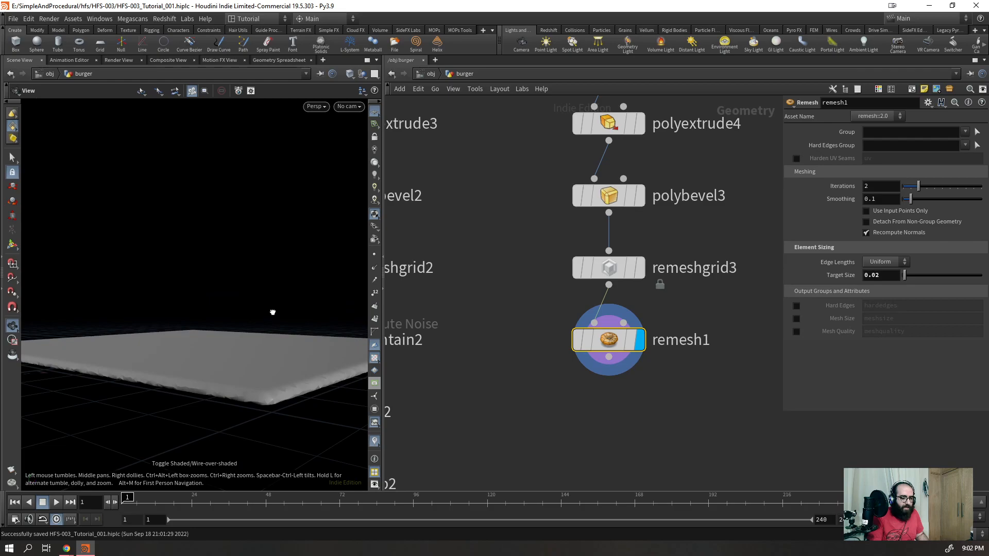
type("15")
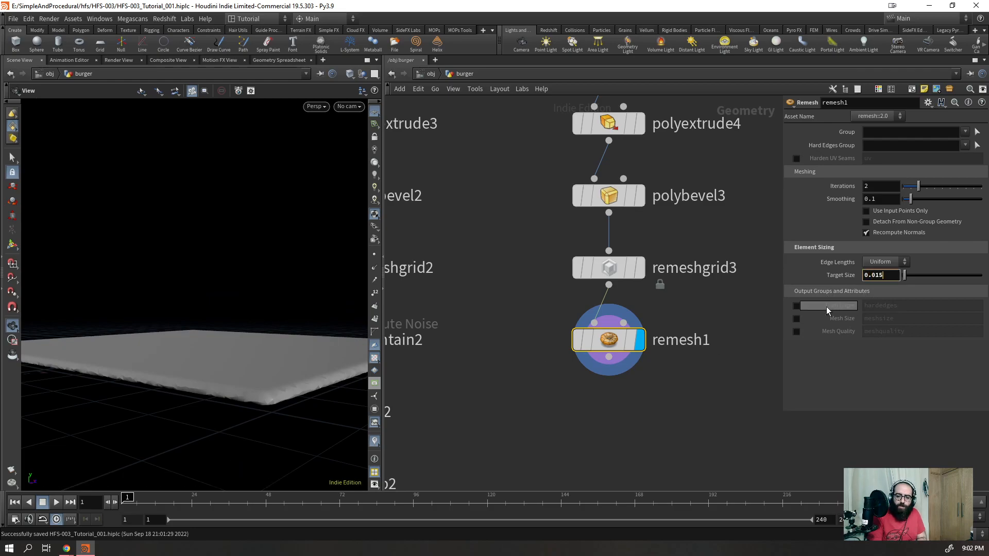
key("Return")
scroll(309, 384, "up", 3)
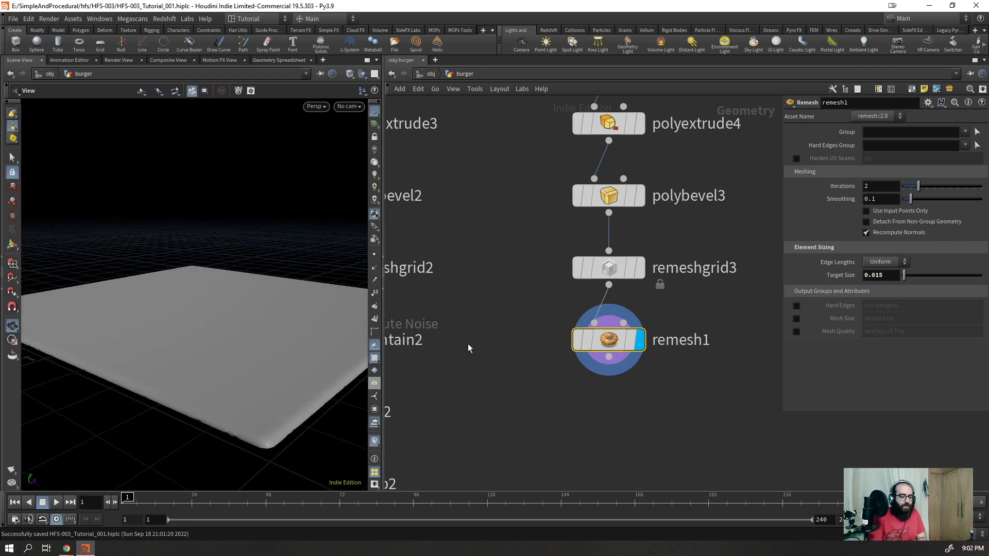
- Add a Color node after remesh1 and set its color to pure yellow, FFFF00
key("h")
key("Tab")
type("color")
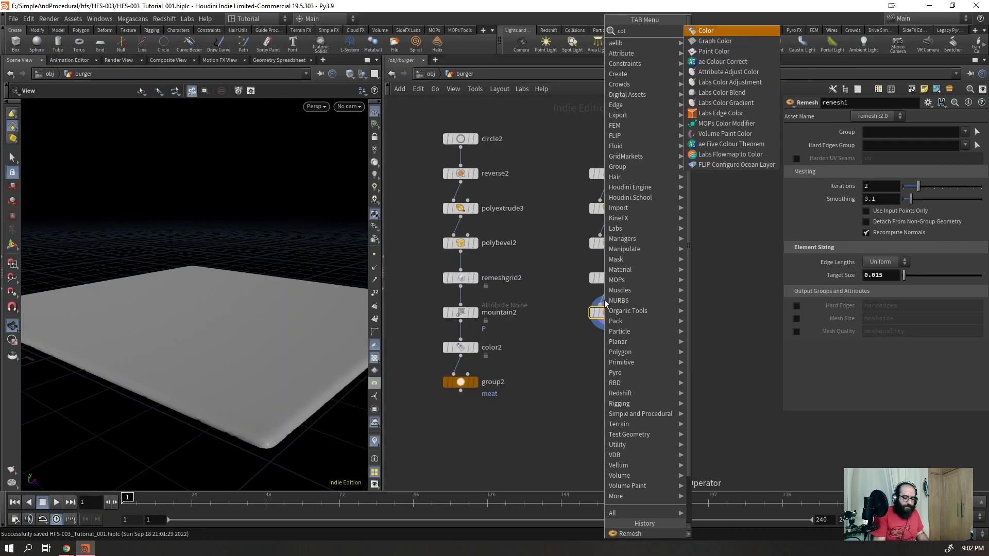
key("Return")
left_click(872, 182)
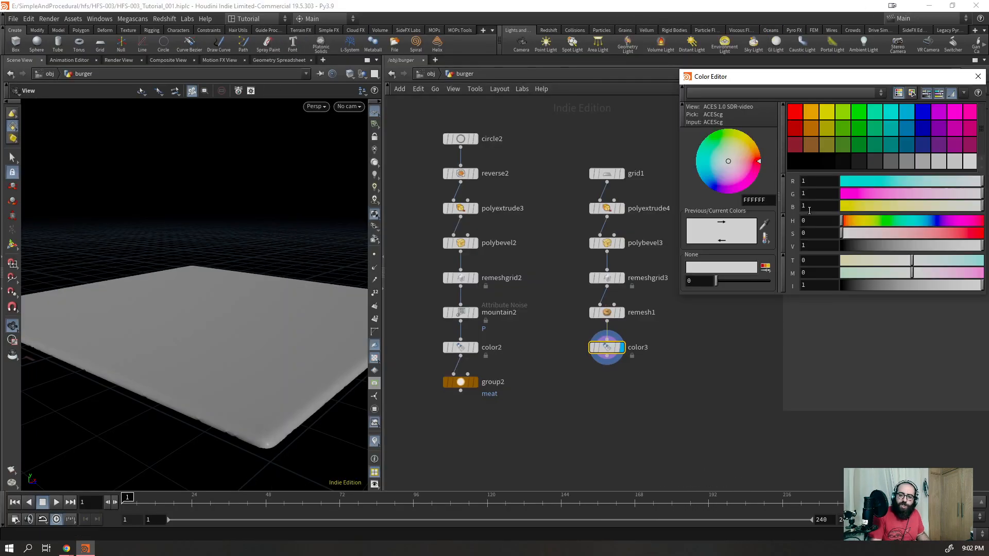
left_click(823, 118)
left_click_drag(831, 76, 764, 77)
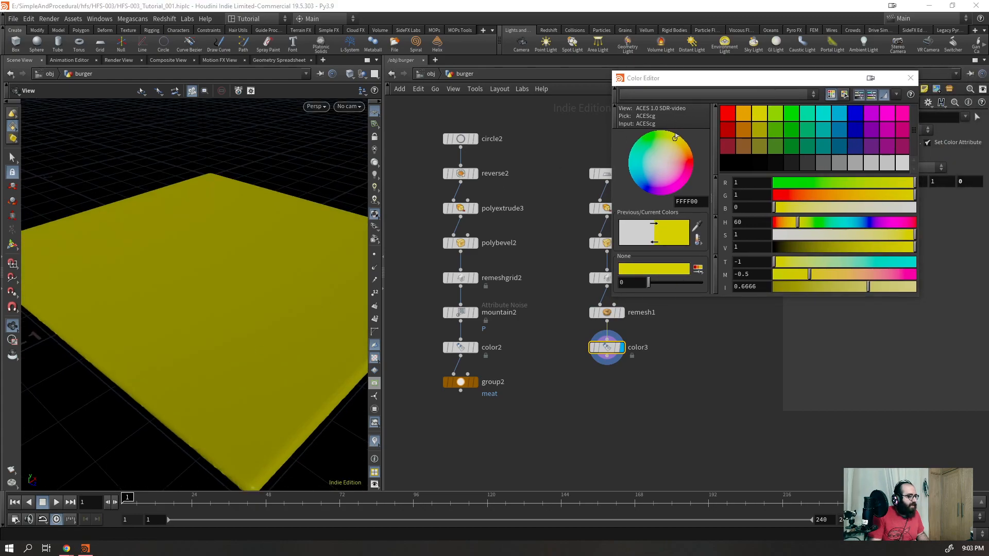
left_click(910, 78)
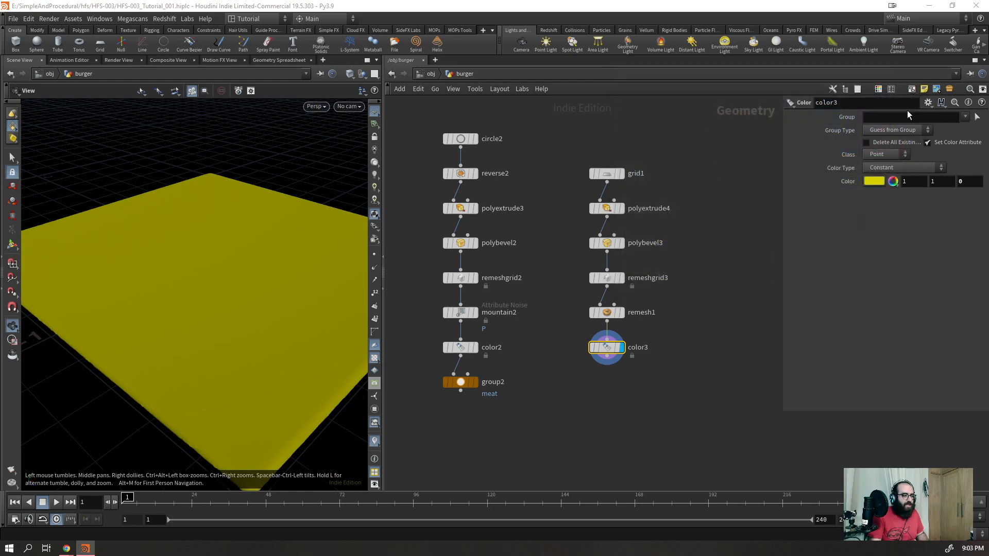
- Set the green value of color3 to 0.7 for a warmer cheese yellow and check the whole slab
left_click(938, 183)
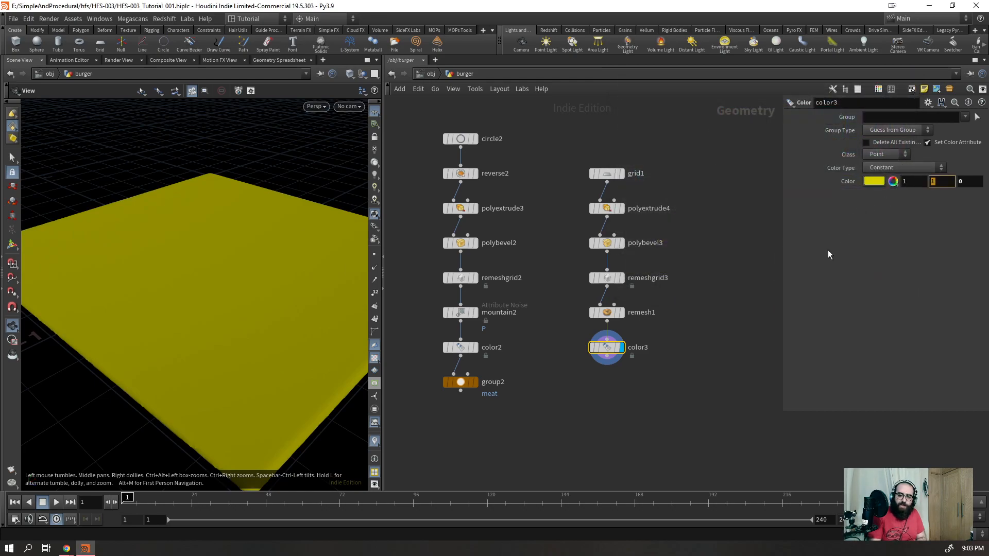
type("0.7")
key("Return")
scroll(233, 302, "down", 5)
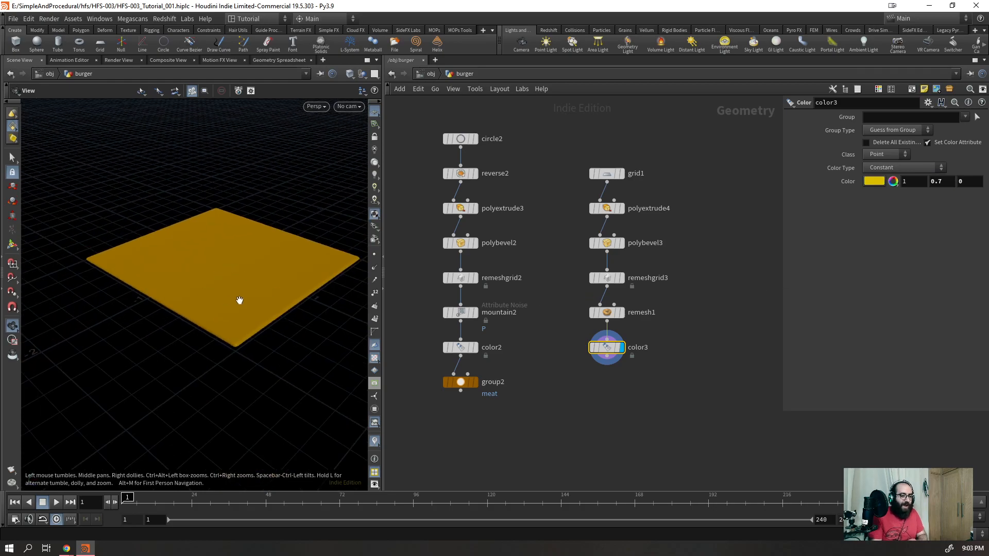
scroll(243, 293, "up", 3)
left_click_drag(278, 245, 324, 289)
- Add a Group node after color3 and name its group cheese
left_click_drag(668, 445, 592, 345)
key("Tab")
type("group")
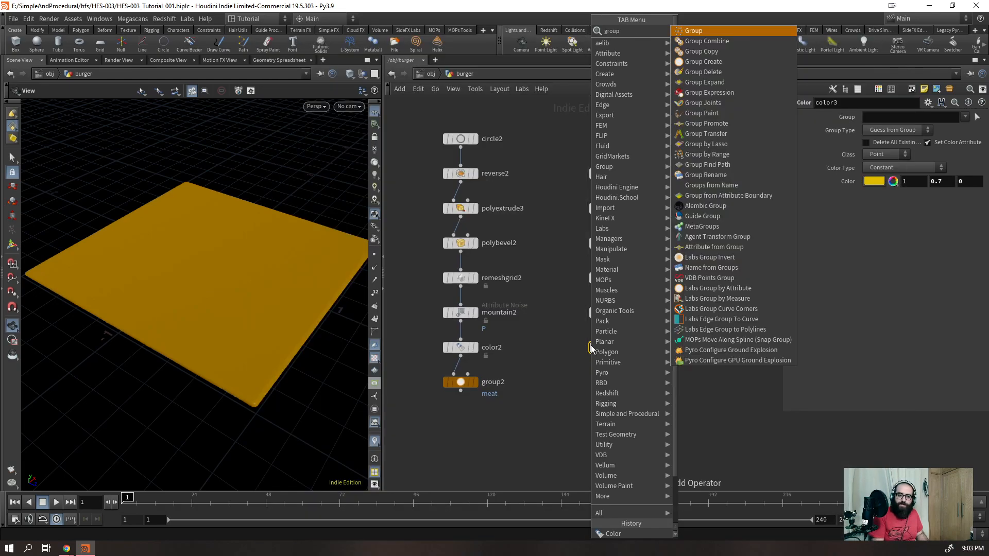
key("Return")
left_click(896, 116)
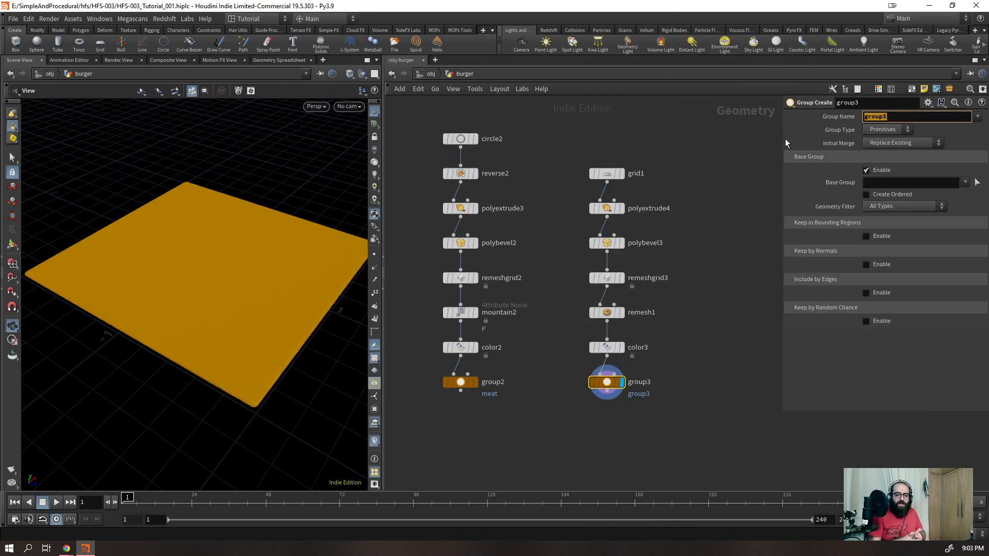
type("cheese")
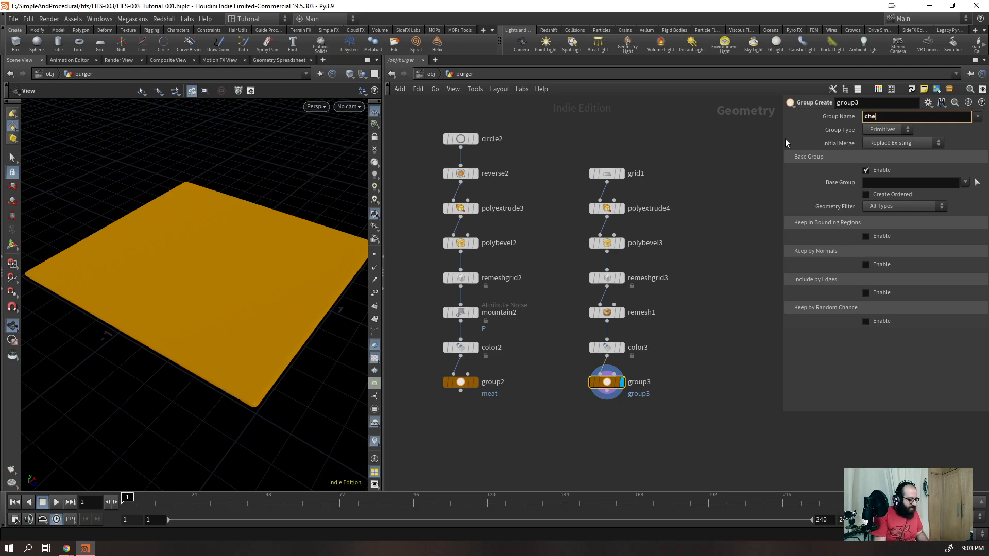
key("Return")
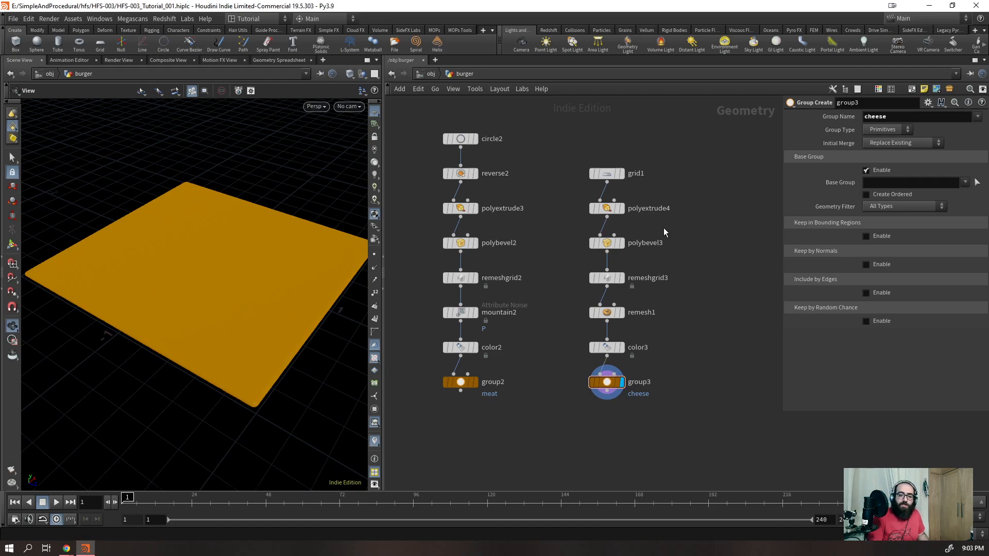
- Widen the network area, add a Planar Patch node, display it with its wireframe, and place it beside grid1
scroll(663, 228, "down", 3)
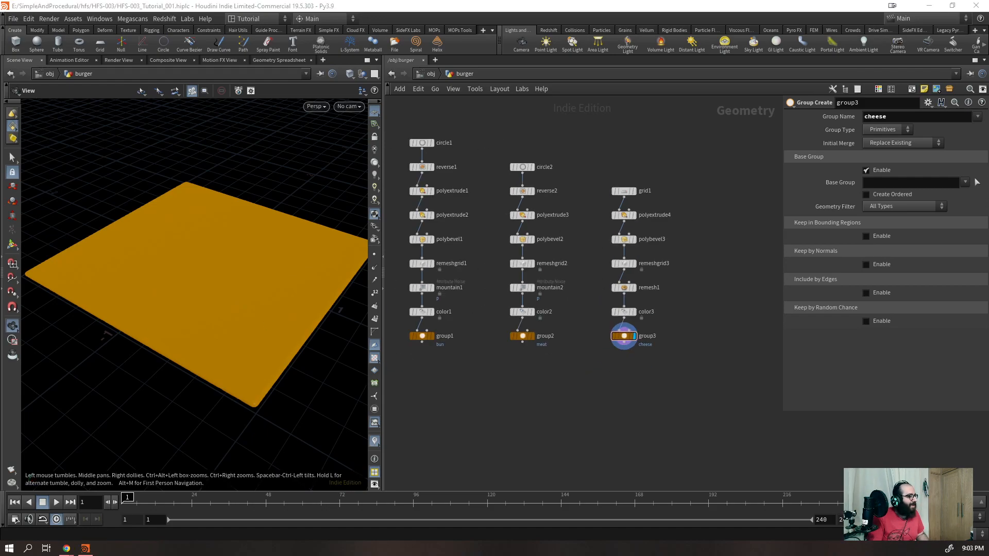
left_click_drag(783, 202, 821, 206)
left_click_drag(382, 169, 292, 175)
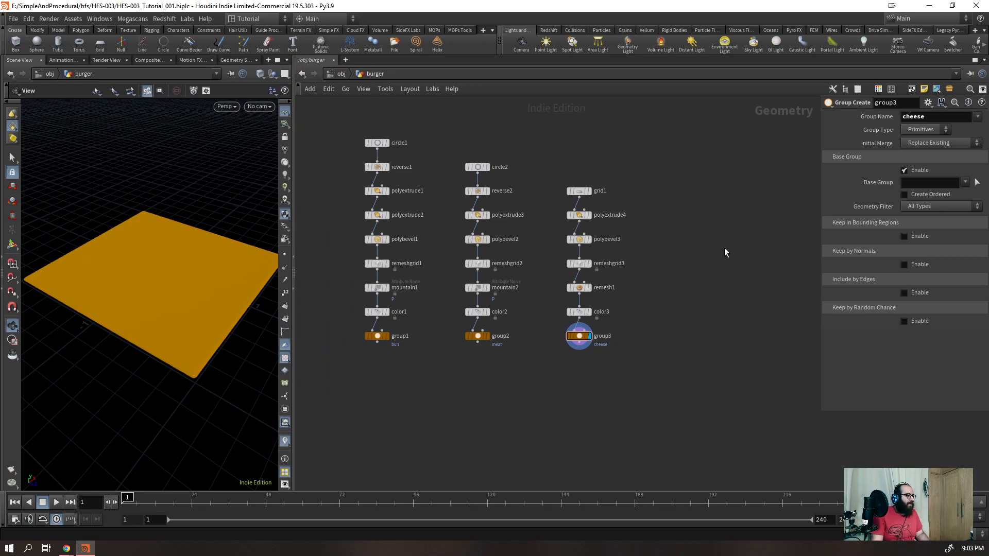
key("Tab")
type("plana")
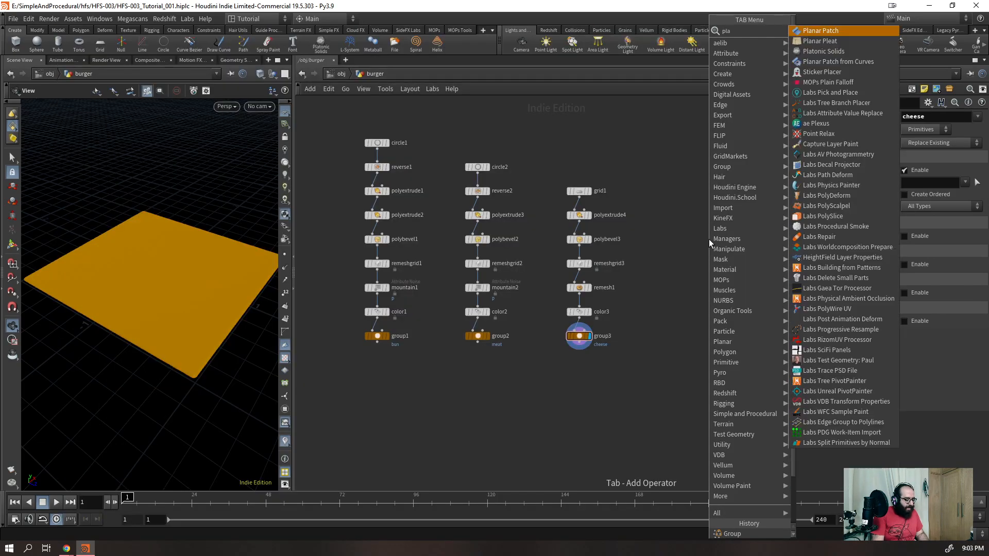
key("Return")
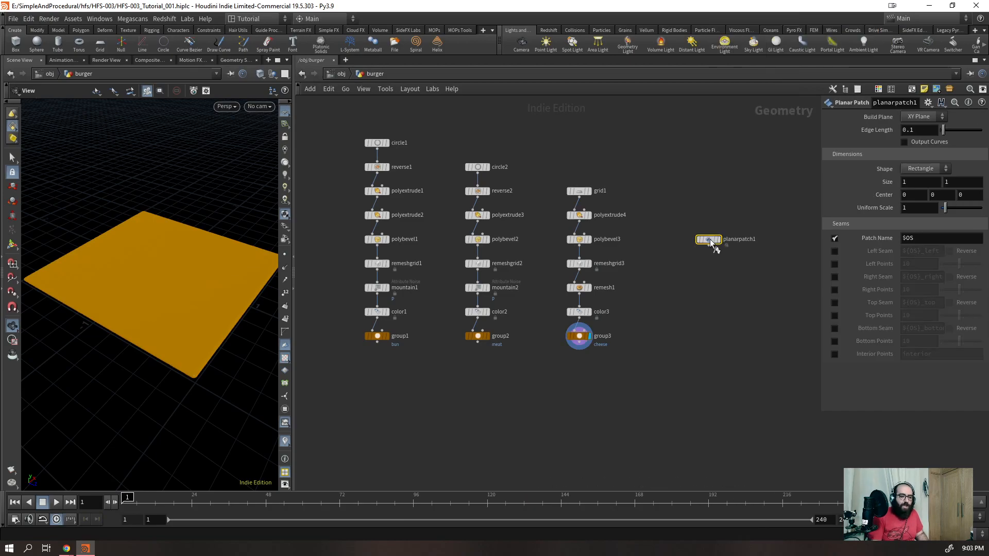
left_click(708, 239)
key("shift+w")
right_click_drag(183, 273, 260, 170)
mouse_move(261, 170)
left_mouse_down()
mouse_move(158, 238)
mouse_move(148, 231)
left_mouse_up()
right_click_drag(183, 287, 150, 324)
left_click_drag(150, 324, 198, 332)
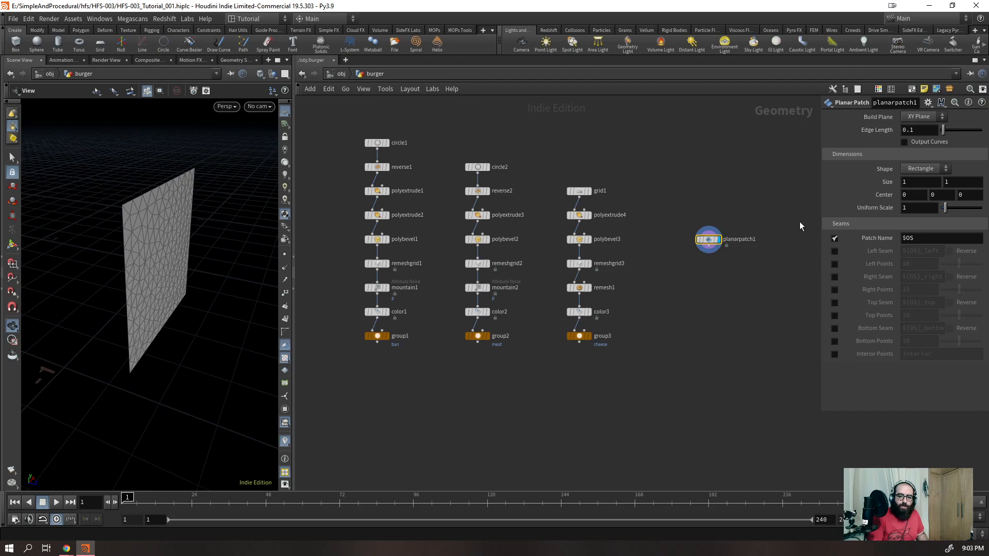
left_click_drag(710, 245, 671, 196)
- Display grid1, try a Remesh node branched from it as a comparison with the planar patch, and delete that node
left_click_drag(624, 160, 539, 215)
key("r")
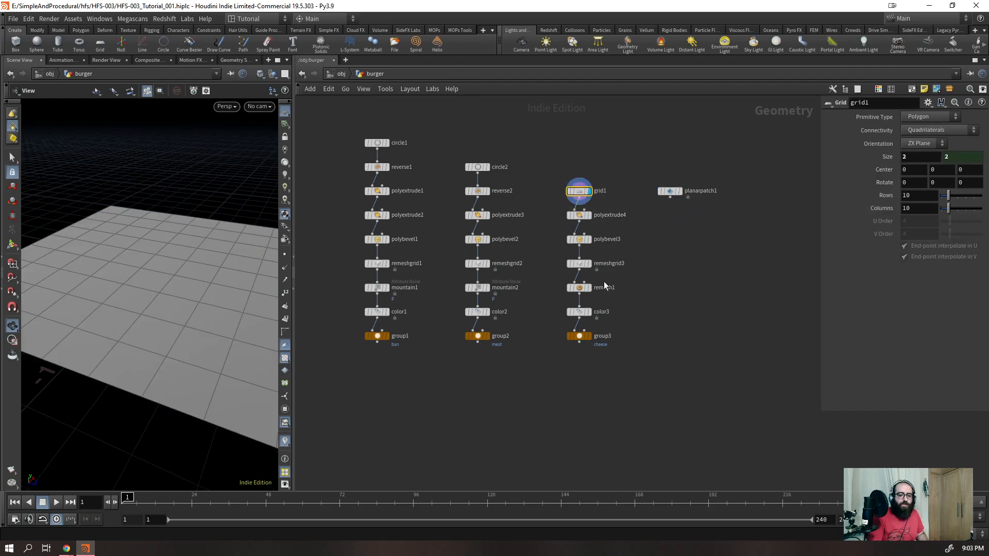
left_click(580, 200)
key("Tab")
type("remesh")
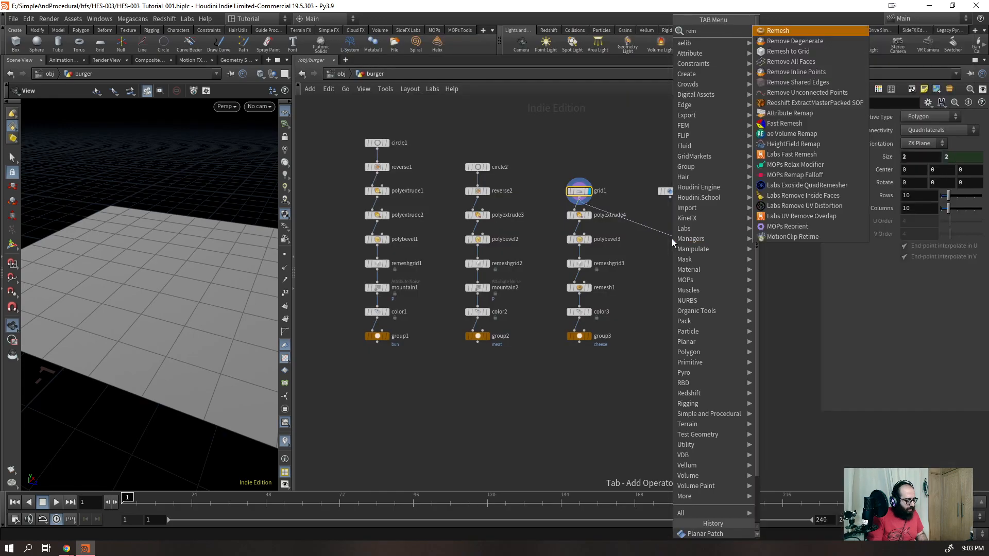
key("Return")
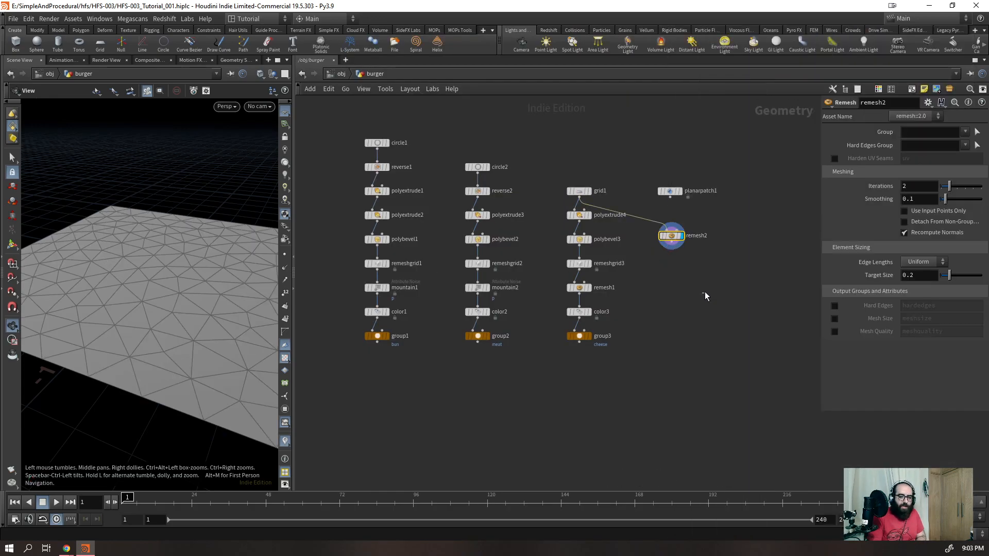
key("Delete")
key("ctrl+z")
key("Delete")
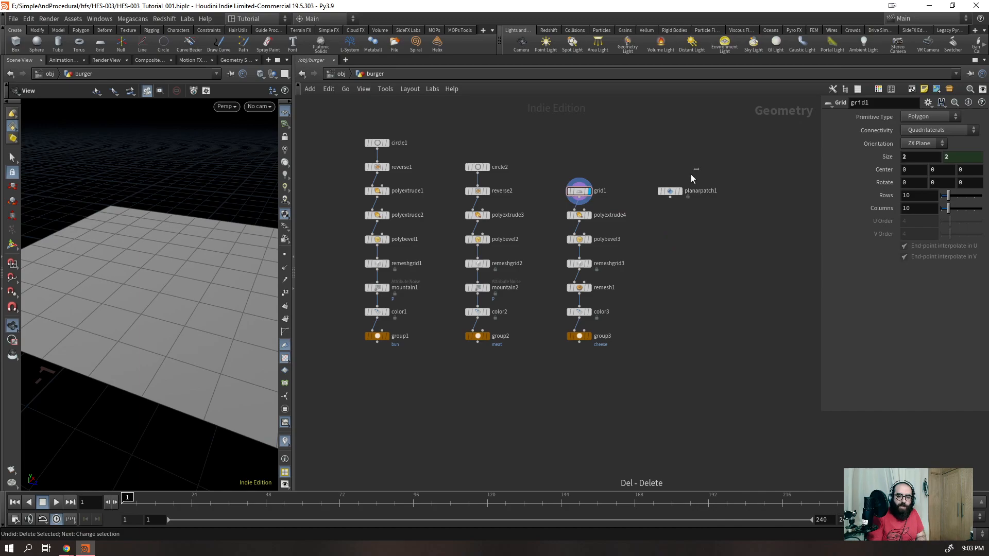
- Display planarpatch1 and set its build plane to ZX Plane
left_click(676, 191)
left_click(679, 192)
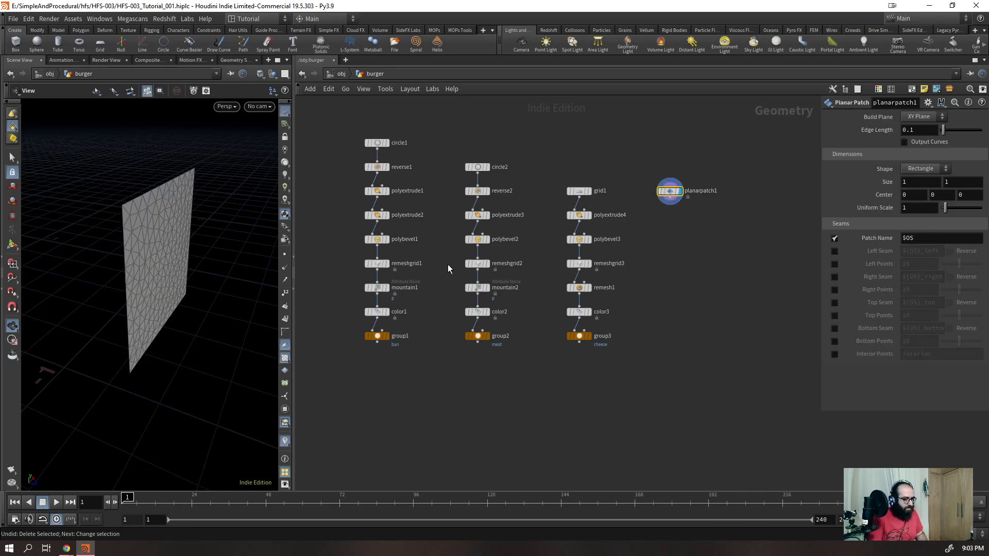
left_click(919, 118)
left_click(920, 148)
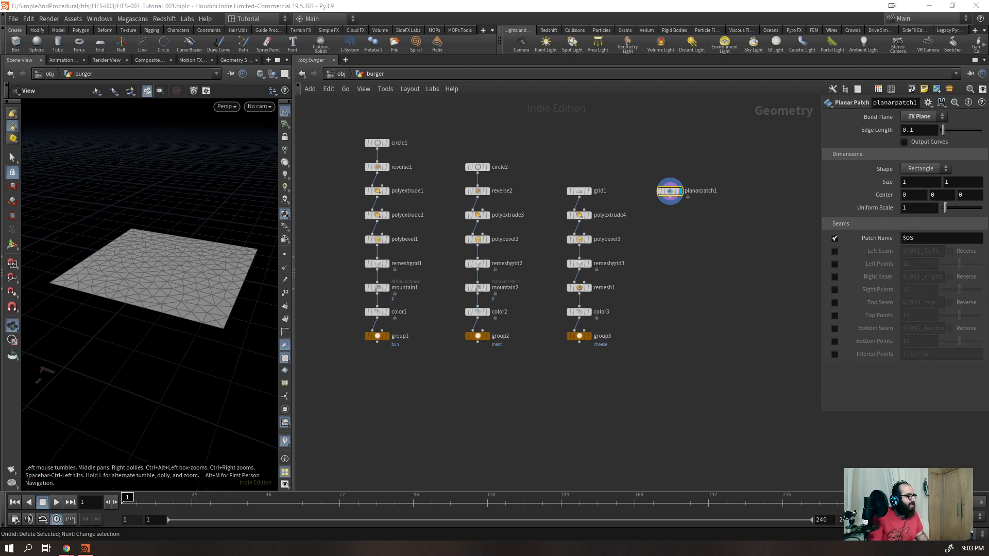
- Set the size of planarpatch1 to 0.5 by 1.5
left_click_drag(915, 183, 870, 197)
type("0.5")
left_click_drag(956, 182, 870, 208)
type("1.5")
key("Return")
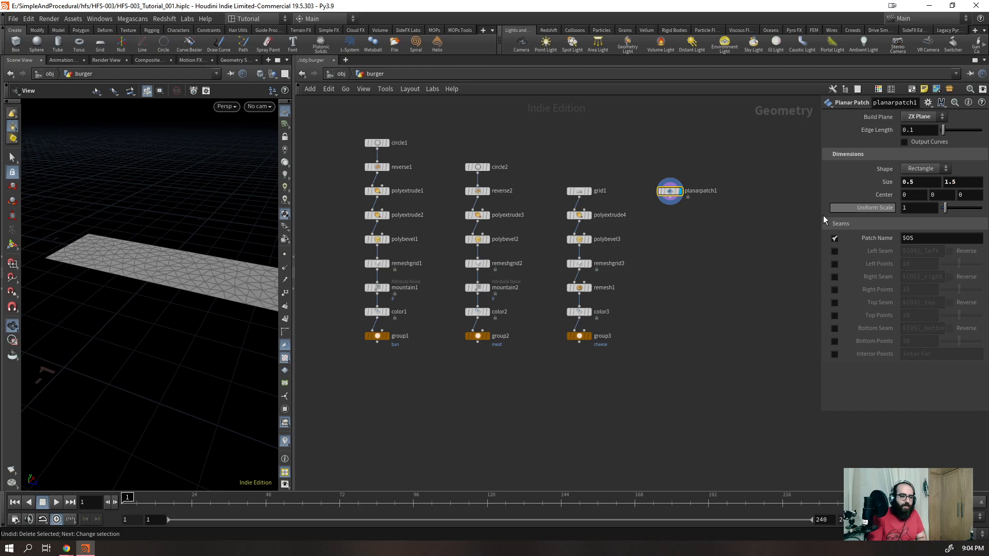
- Try an edge length of 0.05 on planarpatch1, inspect the mesh density, and undo the change
left_click_drag(130, 276, 153, 259)
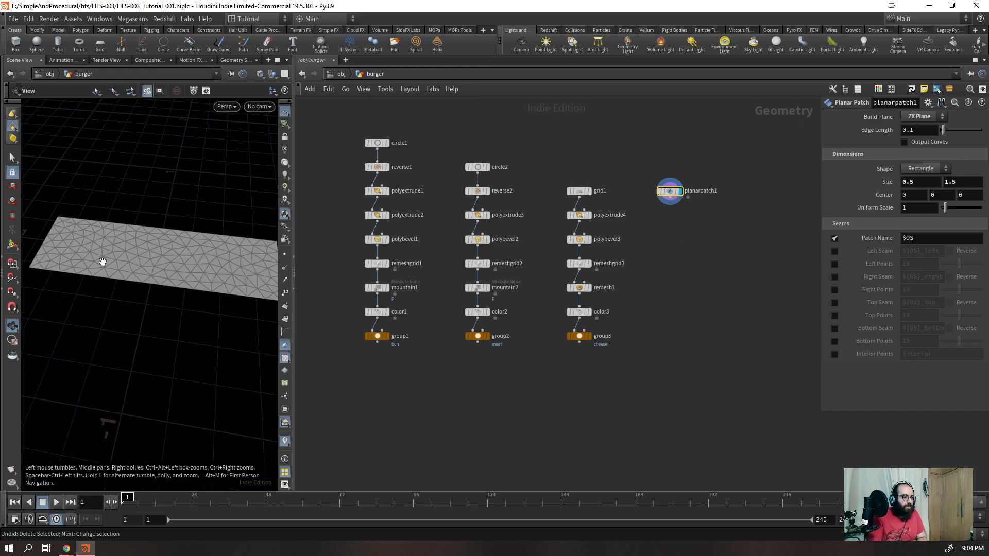
right_click_drag(104, 263, 66, 296)
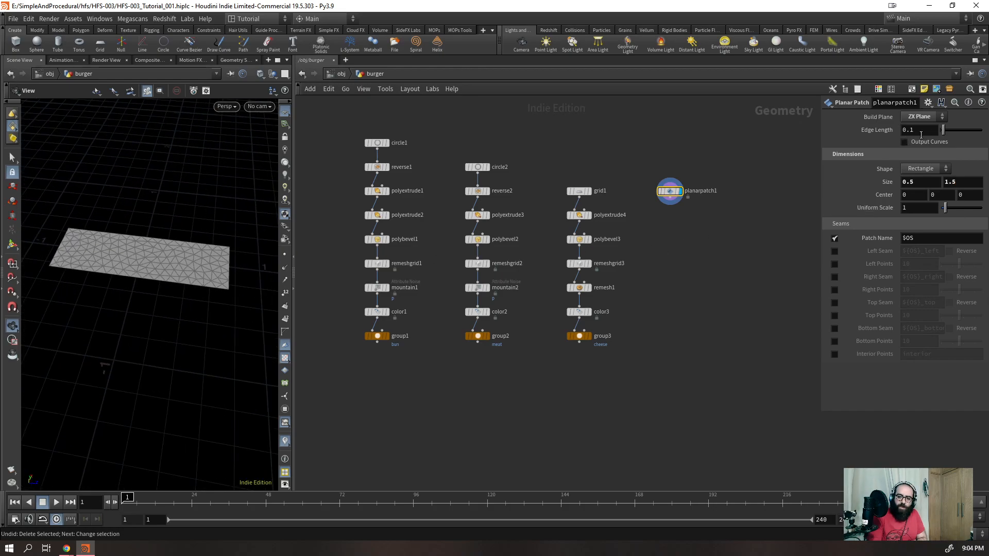
type("0.05")
key("Return")
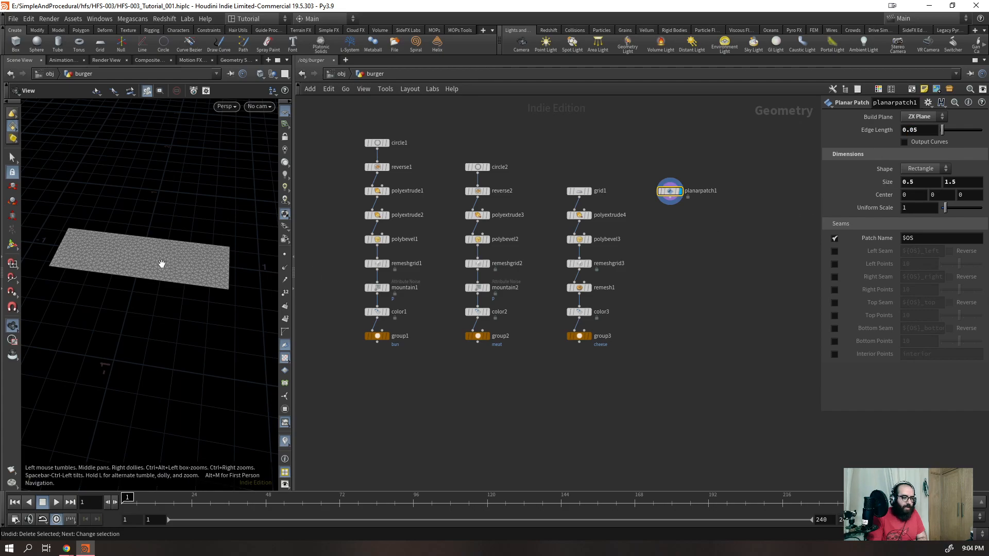
right_click_drag(161, 265, 222, 280)
left_click_drag(222, 280, 187, 242)
key("ctrl+z")
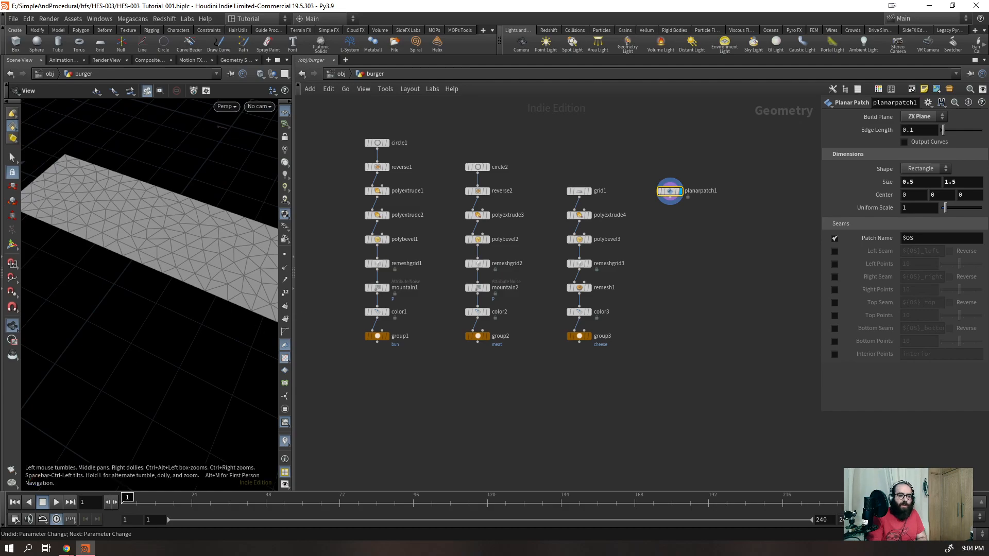
right_click_drag(211, 287, 141, 267)
left_click_drag(141, 267, 143, 221)
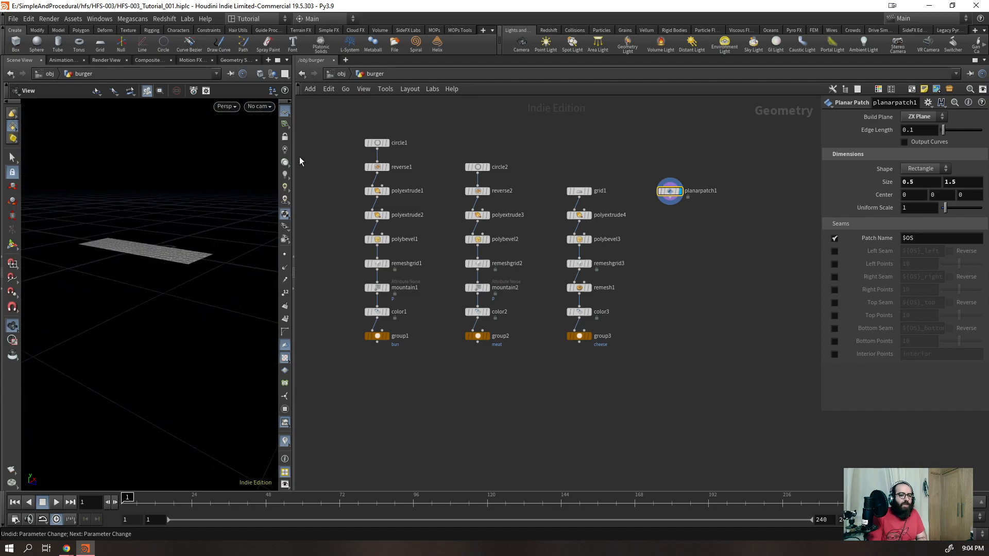
left_click_drag(294, 150, 348, 155)
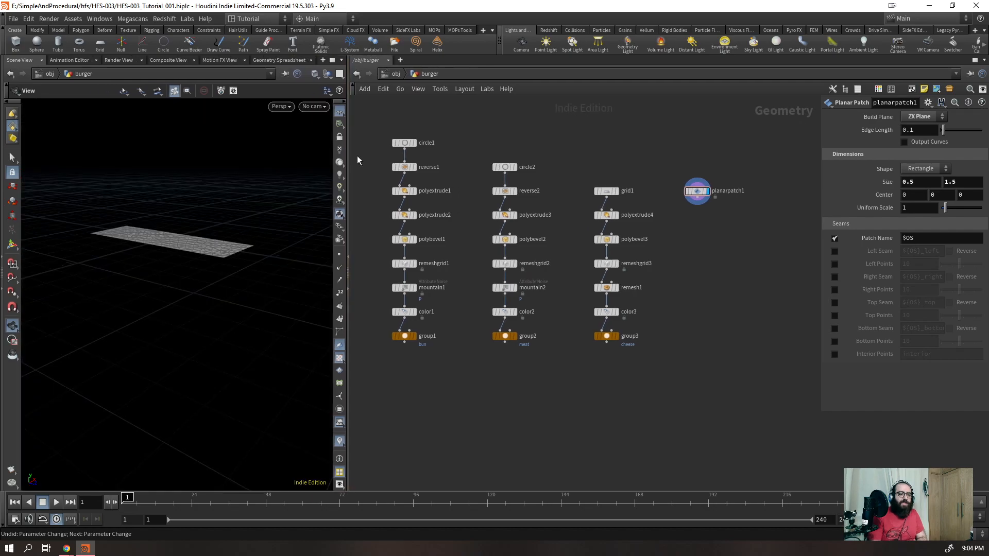
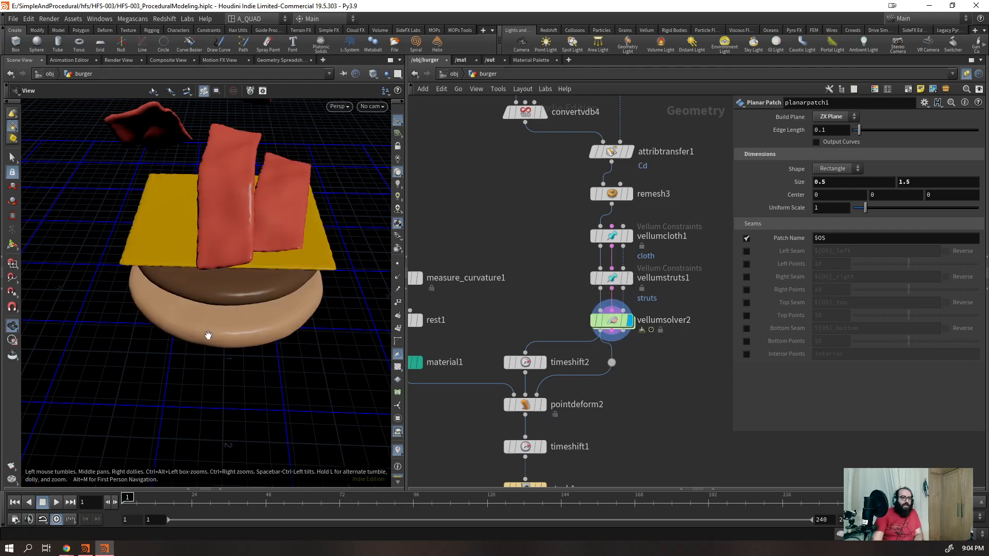
- In the finished HFS-003_ProceduralModeling scene, play the vellumsolver2 simulation of the falling burger layers and stop it
left_click_drag(208, 335, 267, 244)
scroll(227, 302, "down", 8)
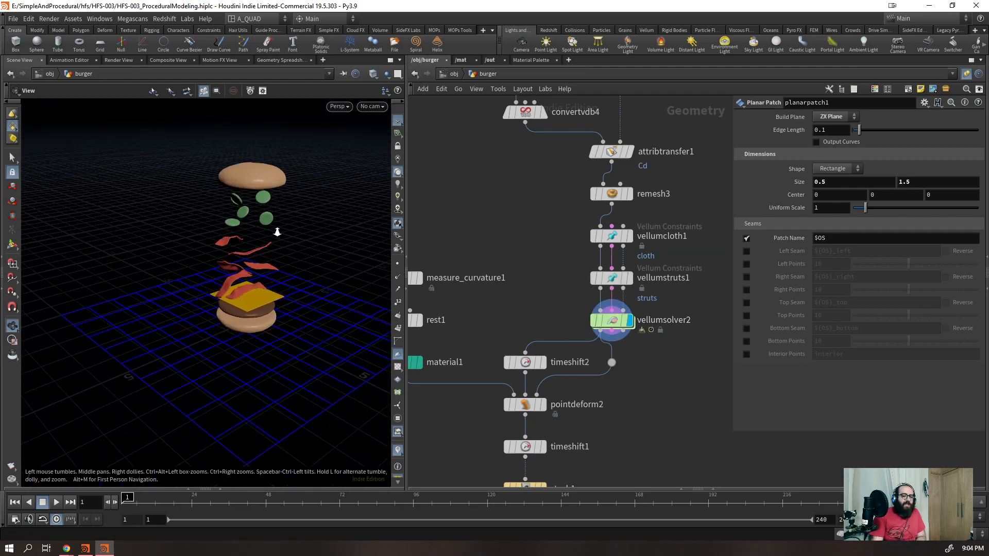
scroll(268, 258, "up", 4)
left_click_drag(278, 281, 291, 258)
right_click_drag(291, 258, 256, 314)
key("Up")
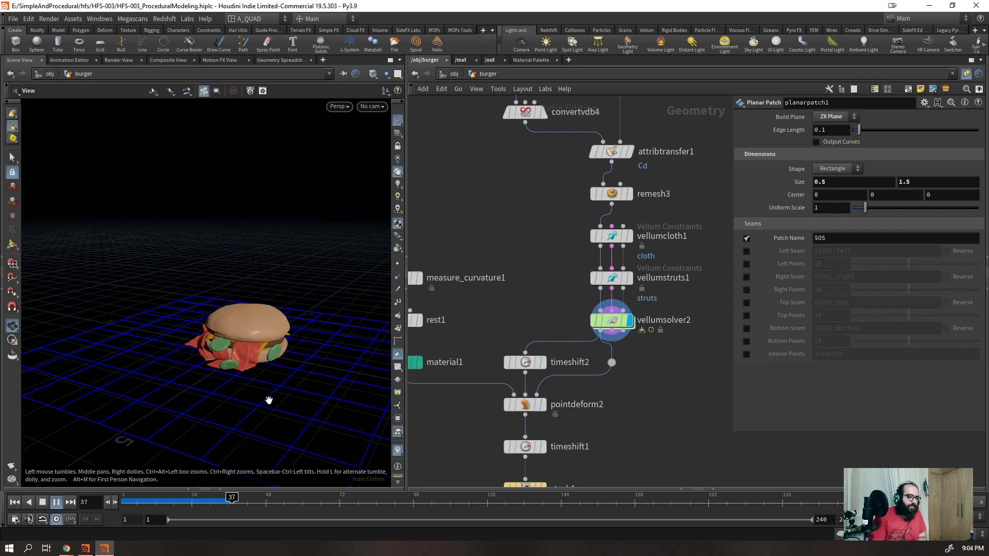
key("Escape")
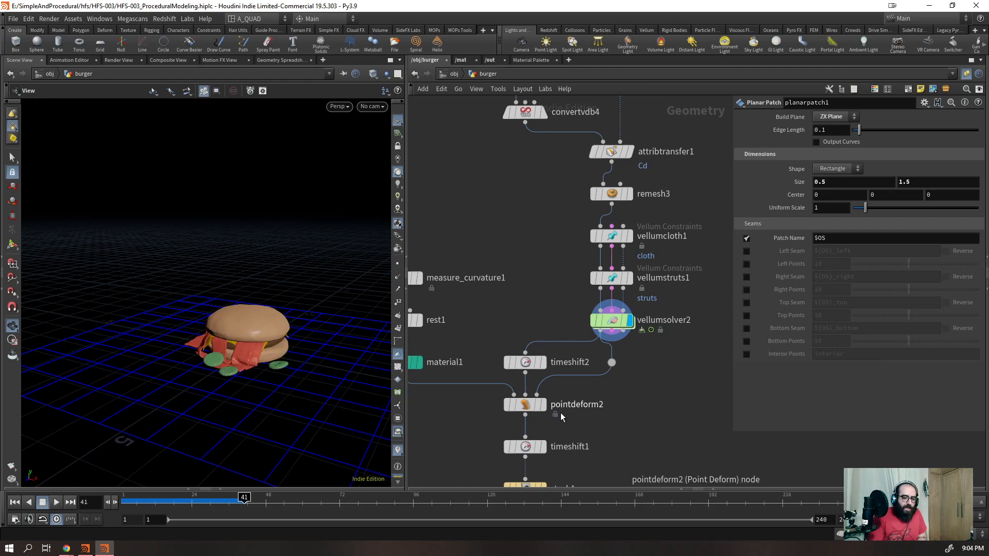
- Display pointdeform2, toggle its wireframe shading, and examine the deformed burger's bun, bacon and pickle surfaces up close
mouse_move(548, 405)
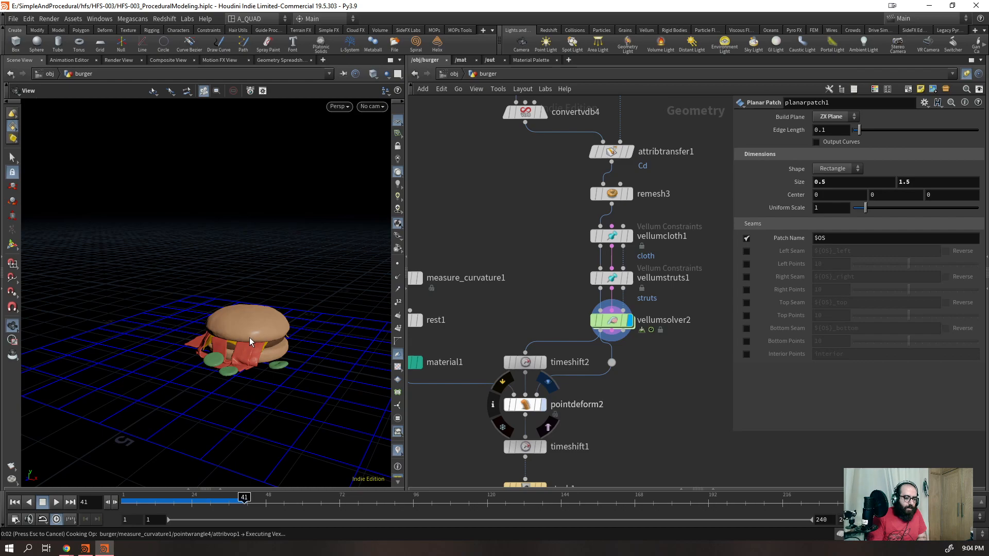
left_click(543, 407)
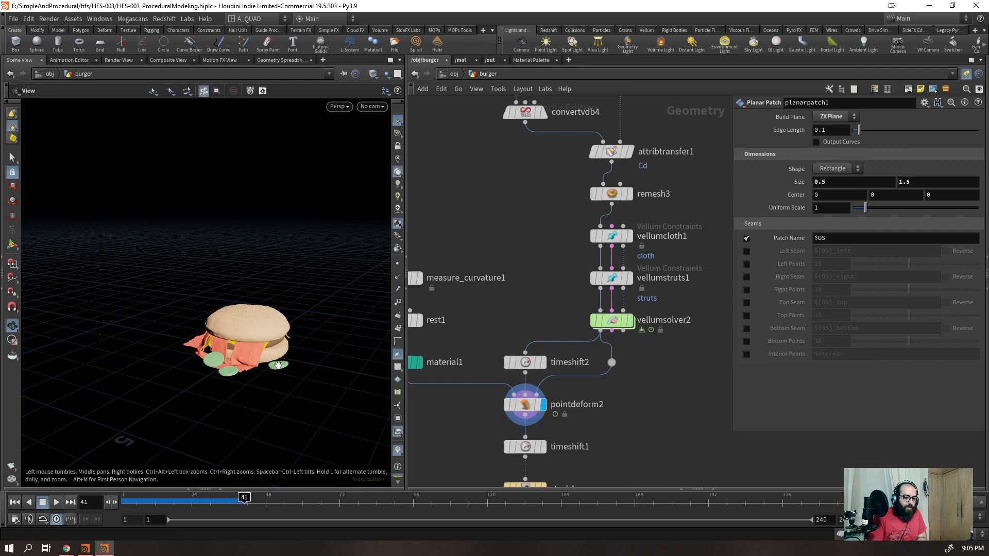
scroll(247, 325, "up", 5)
key("shift+w")
key("shift+w")
mouse_move(256, 298)
left_mouse_down()
mouse_move(242, 296)
mouse_move(286, 276)
mouse_move(242, 375)
mouse_move(258, 353)
mouse_move(293, 391)
mouse_move(287, 266)
mouse_move(355, 264)
mouse_move(244, 279)
left_mouse_up()
scroll(243, 376, "down", 5)
scroll(287, 266, "up", 6)
scroll(355, 265, "up", 3)
scroll(319, 302, "up", 2)
left_click_drag(319, 303, 134, 406)
scroll(134, 406, "down", 6)
left_click_drag(234, 365, 280, 327)
scroll(279, 327, "up", 3)
scroll(279, 327, "up", 4)
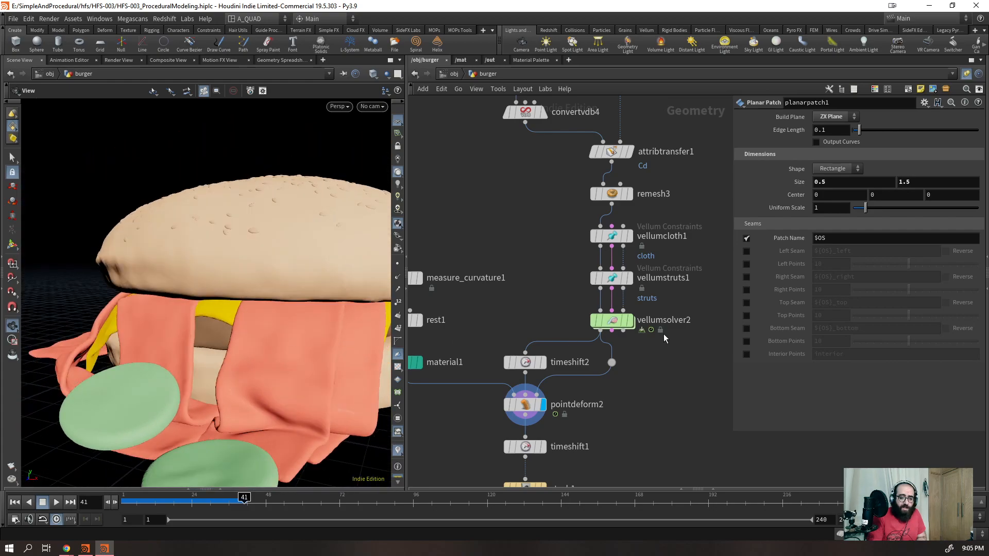
- Display vellumsolver2 at the first frame and examine how the bacon strips and other burger layers are stacked before falling
left_click(631, 323)
left_click_drag(196, 346, 161, 312)
scroll(241, 353, "down", 5)
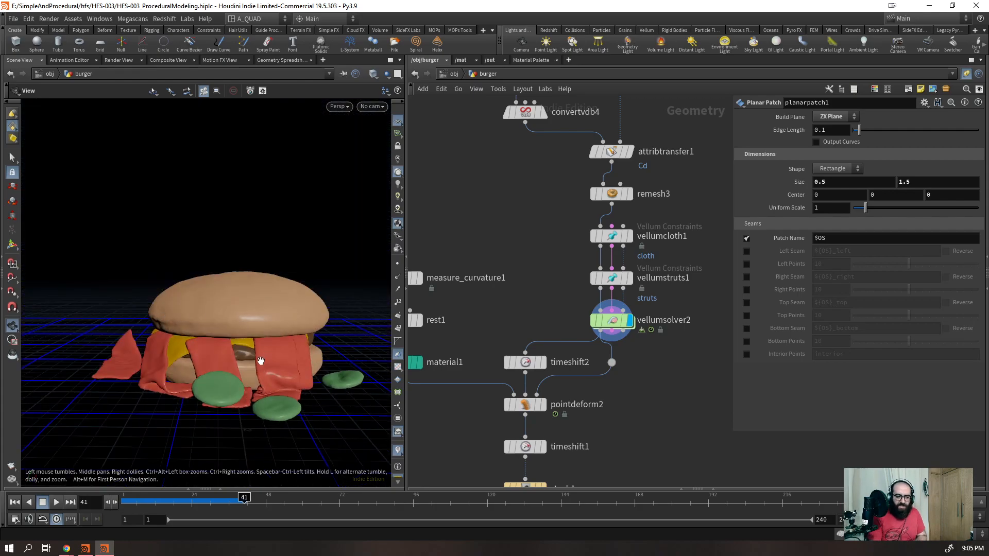
key("ctrl+Up")
scroll(195, 364, "down", 5)
left_click_drag(194, 364, 205, 353)
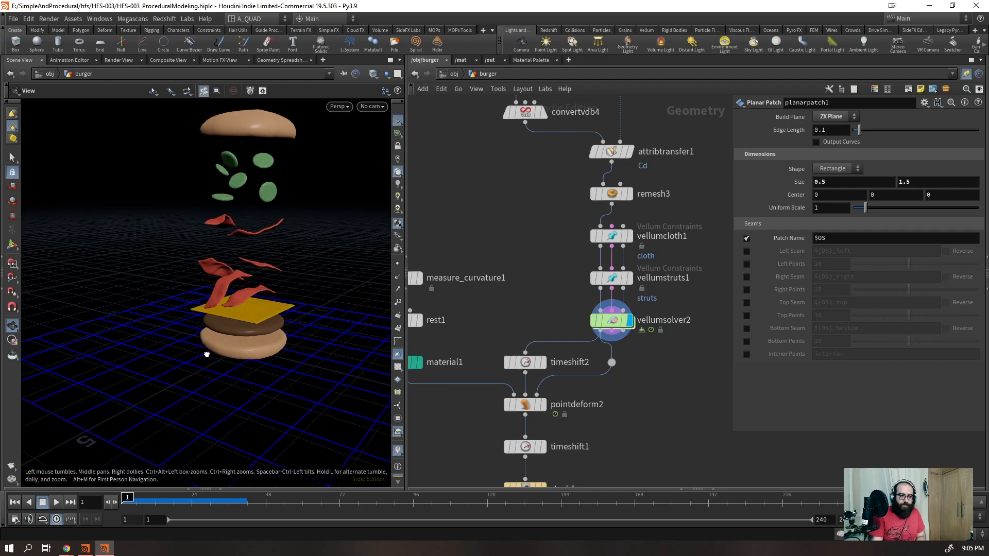
scroll(262, 158, "up", 3)
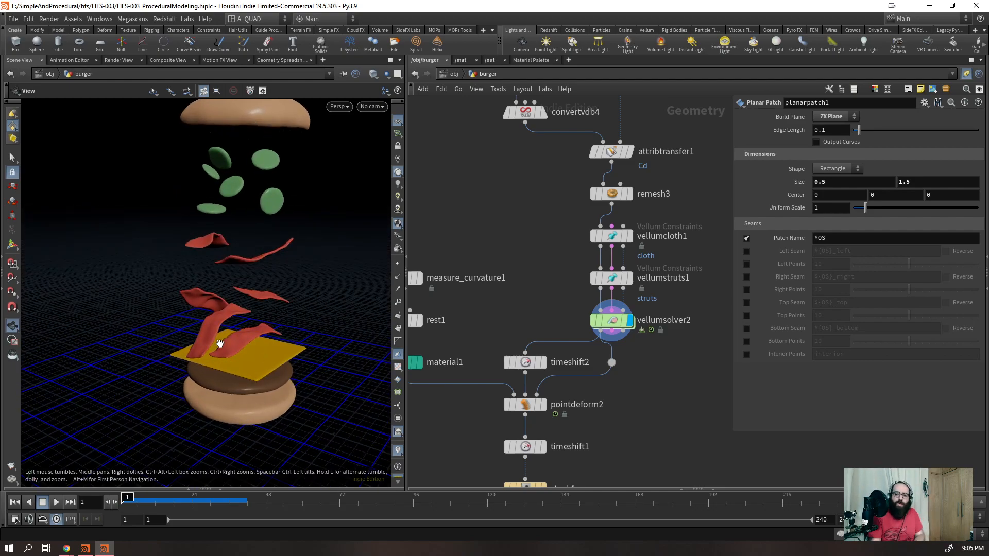
left_click_drag(265, 265, 288, 258)
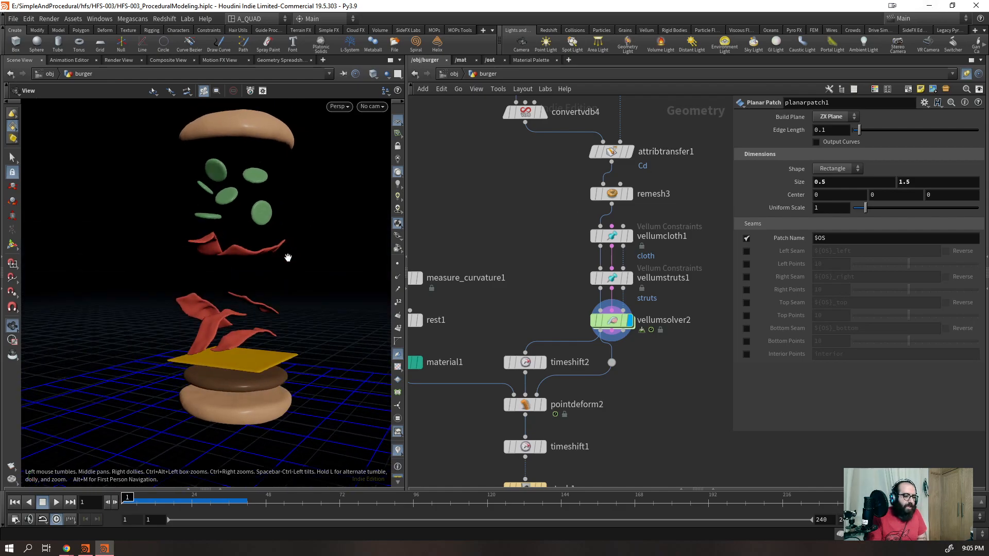
left_click_drag(310, 223, 234, 314)
scroll(229, 287, "up", 3)
left_click_drag(174, 265, 170, 242)
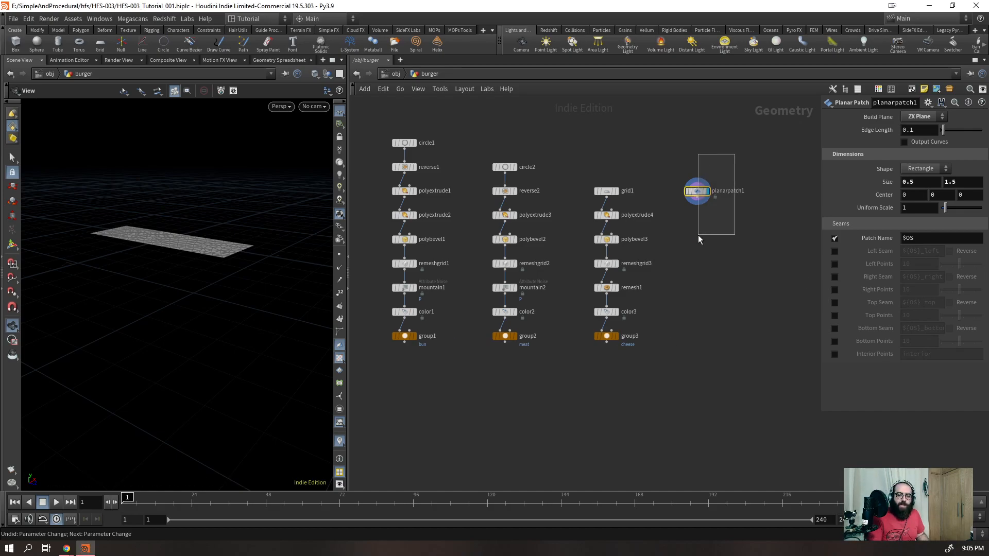
- Back in the HFS-003_Tutorial_001 scene, add a Box node beside planarpatch1 and display it
scroll(676, 233, "down", 3)
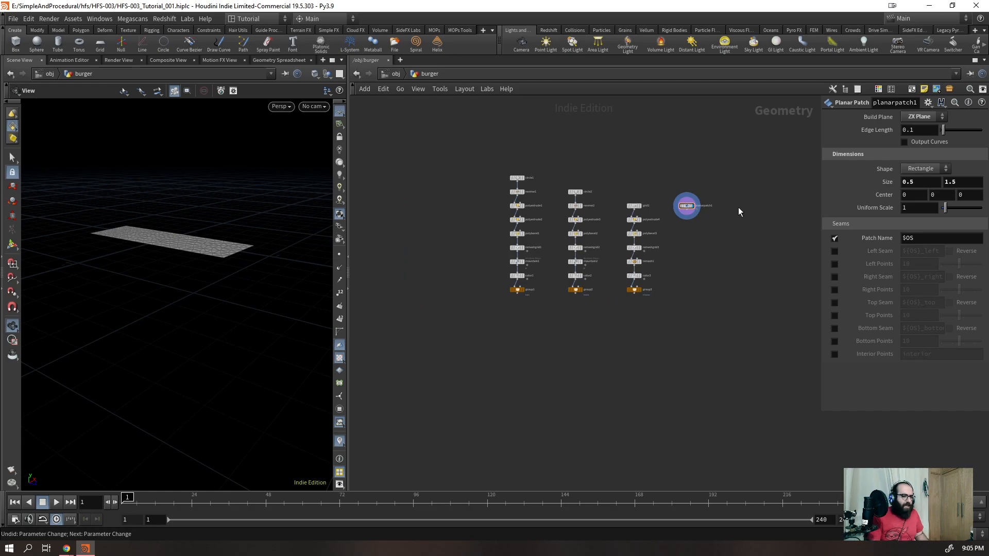
key("Tab")
type("box")
key("Return")
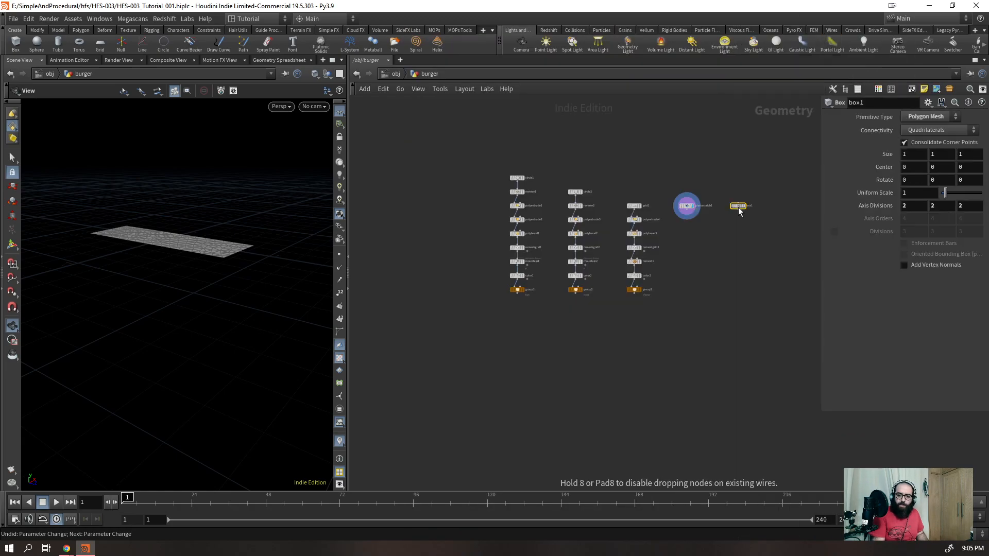
left_click(738, 207)
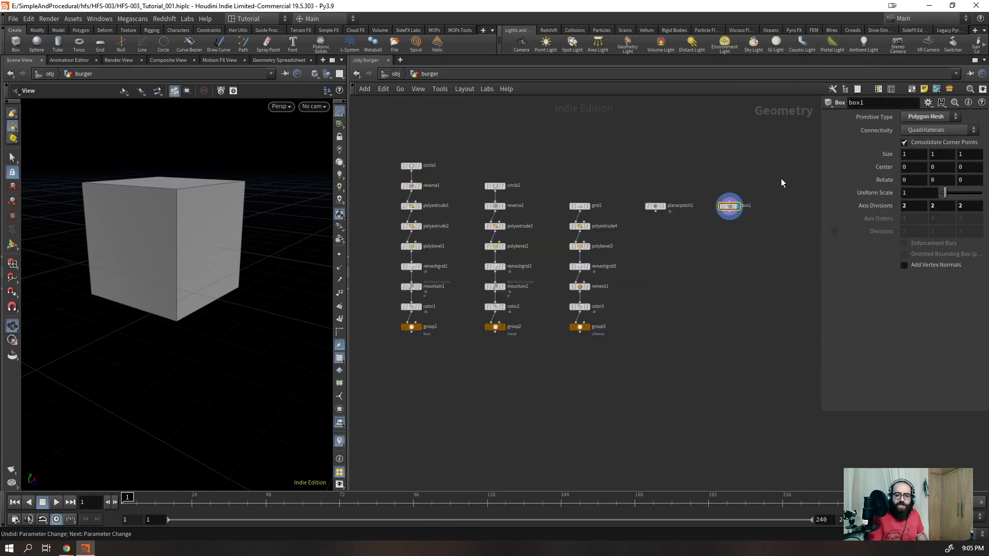
scroll(768, 194, "up", 5)
left_click_drag(679, 236, 660, 236)
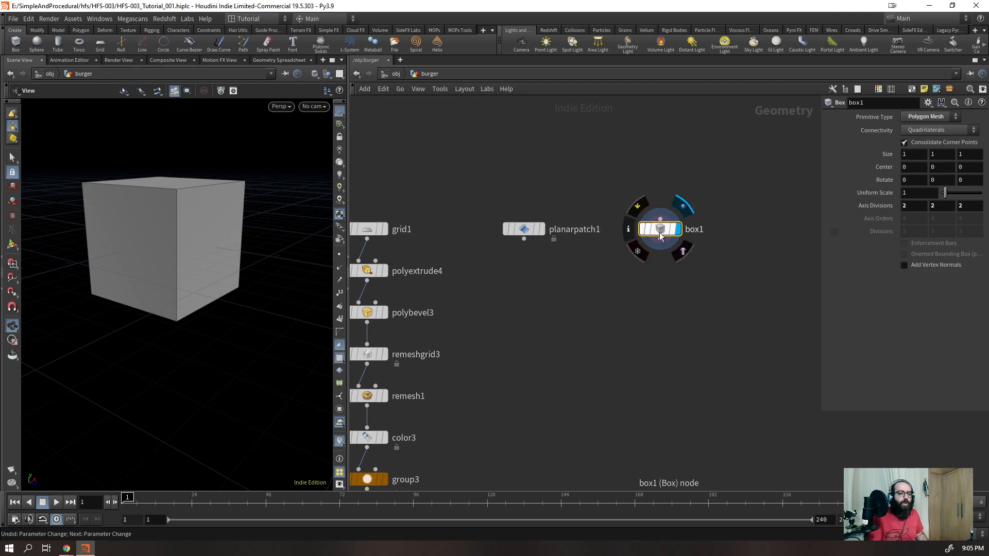
- Append a Scatter node to box1
key("Tab")
type("scat")
key("Return")
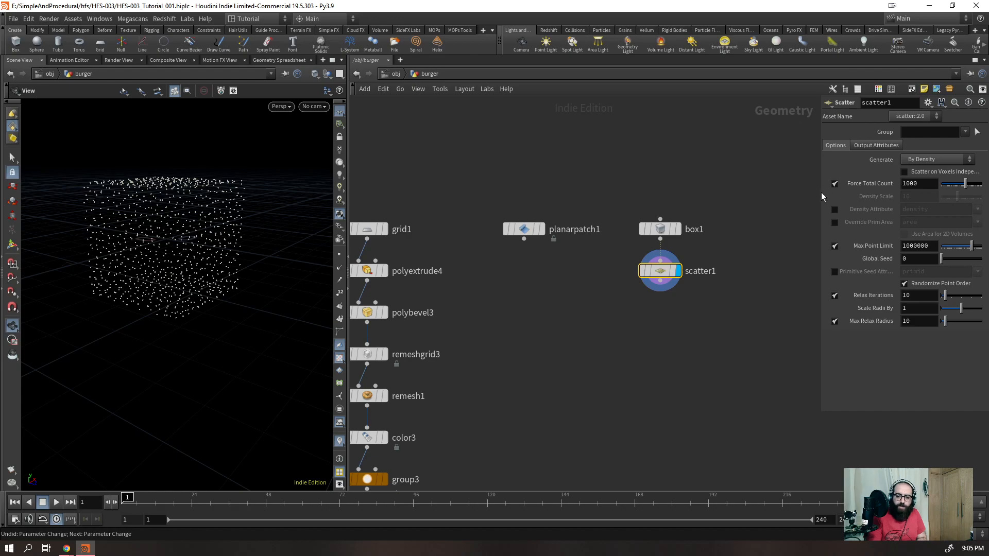
- Widen the parameter area and try a Force Total Count of 10 on scatter1 before settling on 6
left_click_drag(821, 194, 765, 211)
double_click(859, 184)
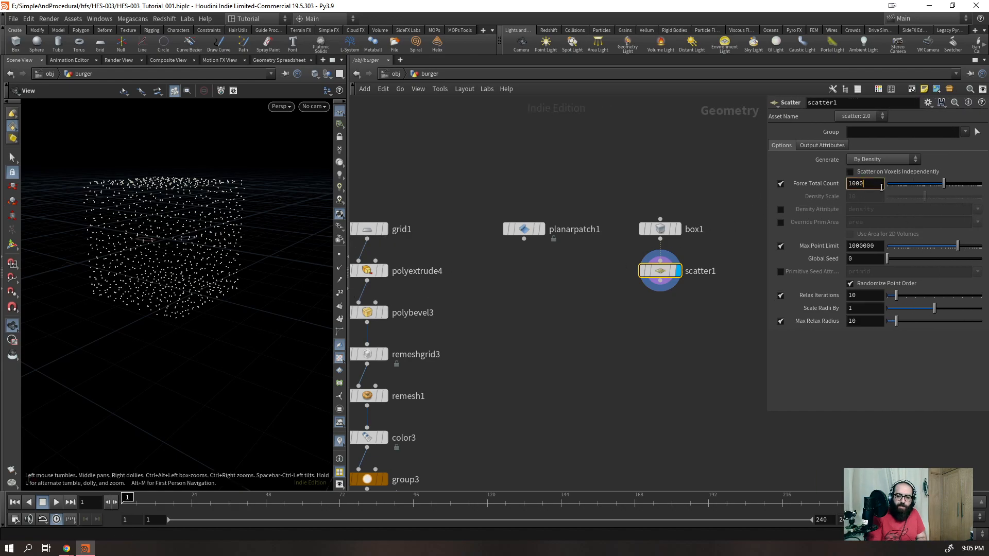
type("10")
key("Return")
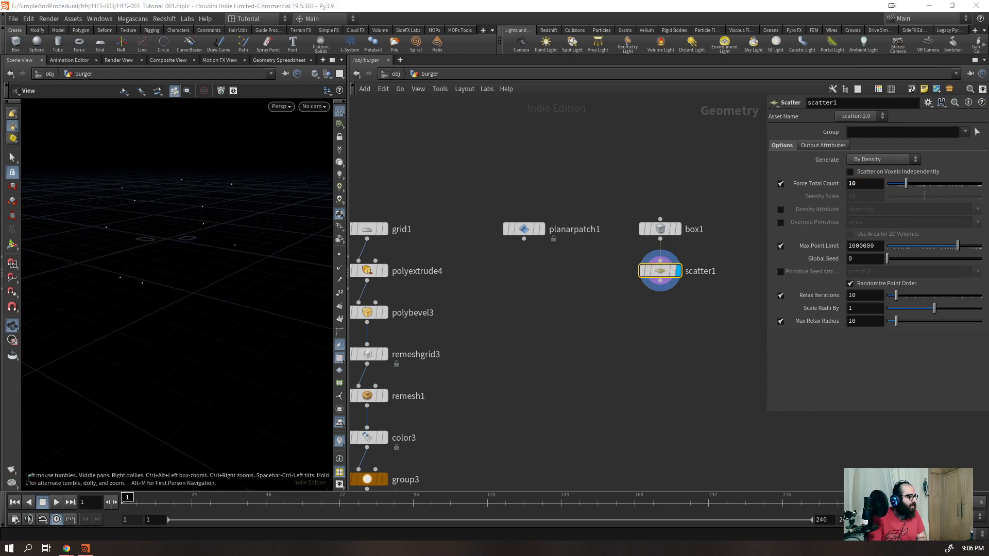
left_click(876, 183)
type("6")
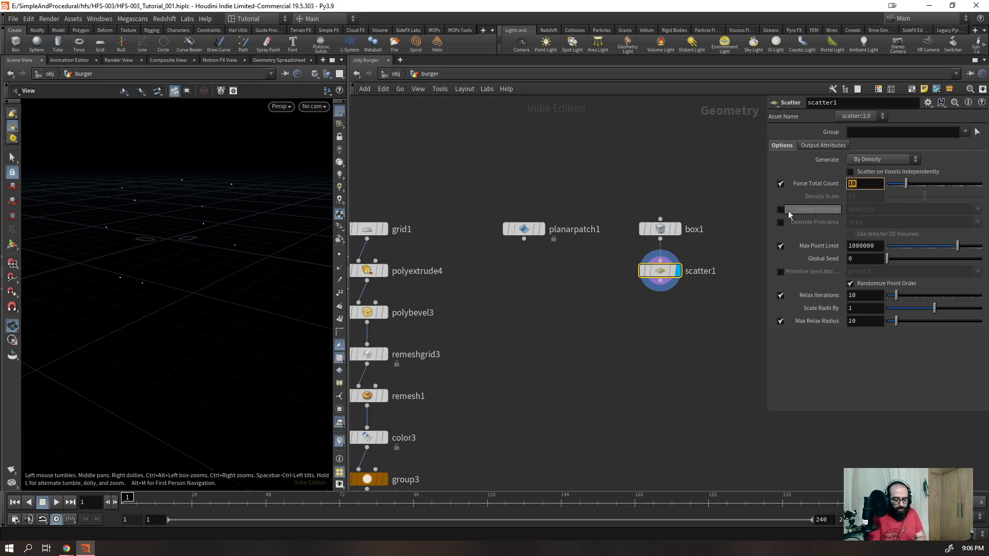
key("Return")
- Move planarpatch1 down level with scatter1 and display the patch
left_click_drag(521, 232, 525, 279)
left_click(543, 273)
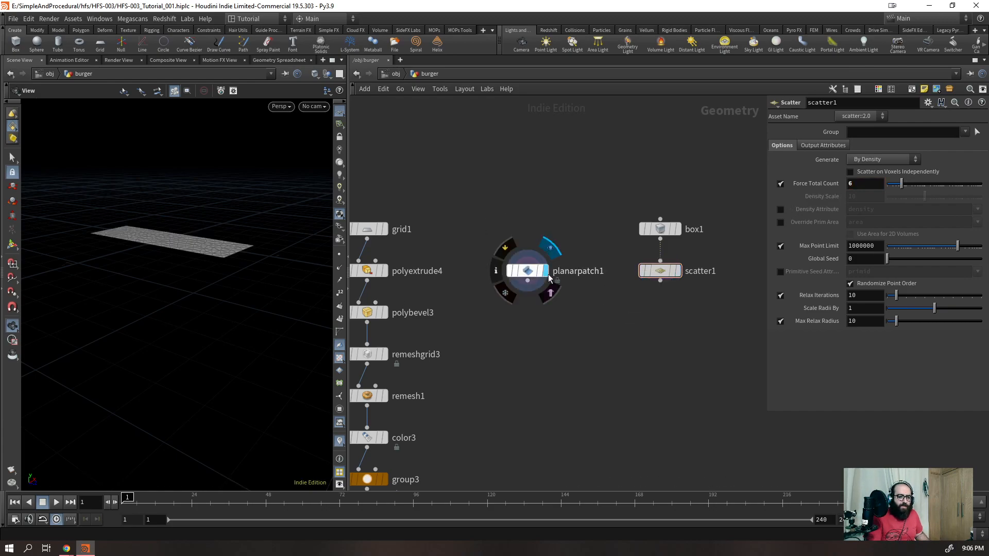
left_click_drag(678, 328, 508, 254)
left_click(527, 281)
key("Escape")
left_click_drag(551, 221, 493, 343)
left_click_drag(708, 319, 654, 260)
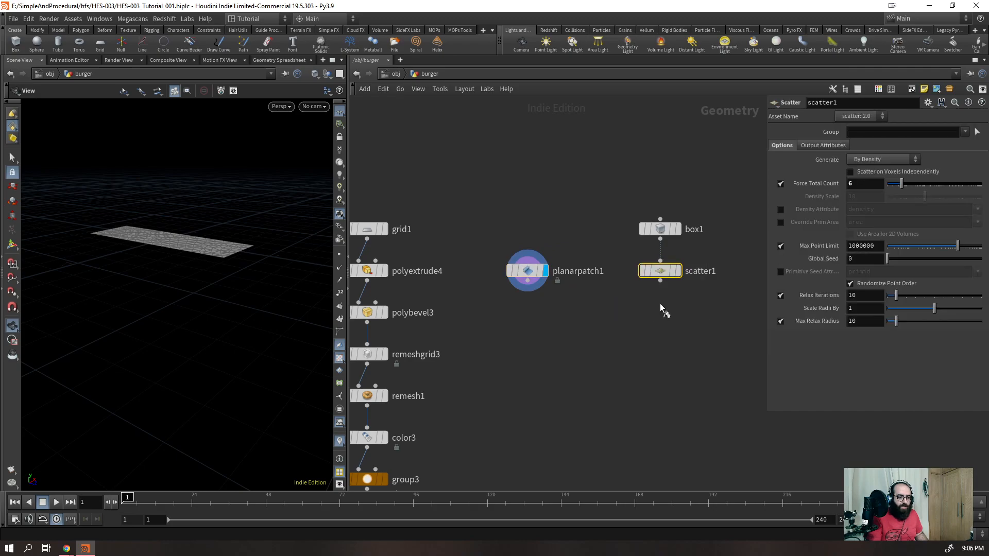
- Display scatter1 and add a Copy to Points node below planarpatch1 and scatter1
key("r")
left_click(558, 369)
key("Tab")
type("ctp")
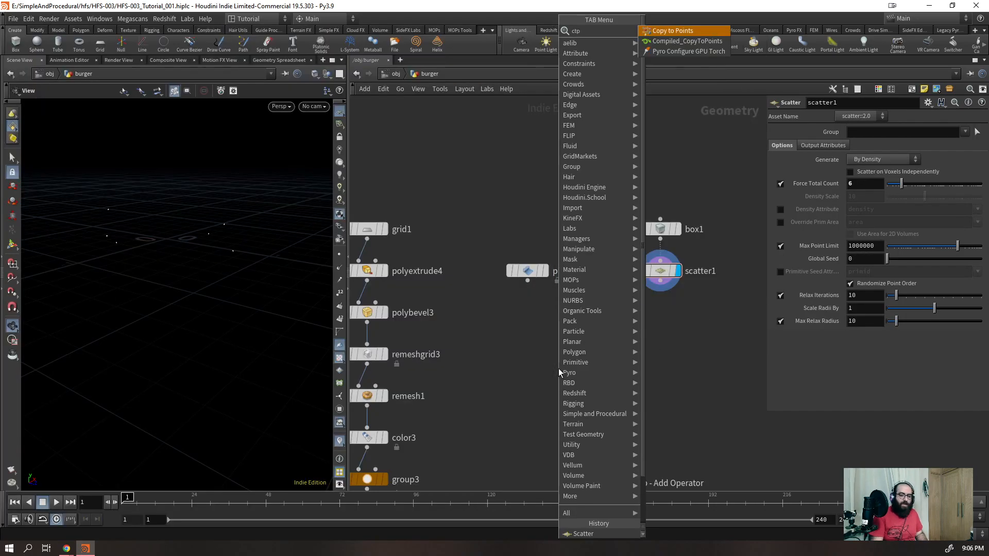
key("Return")
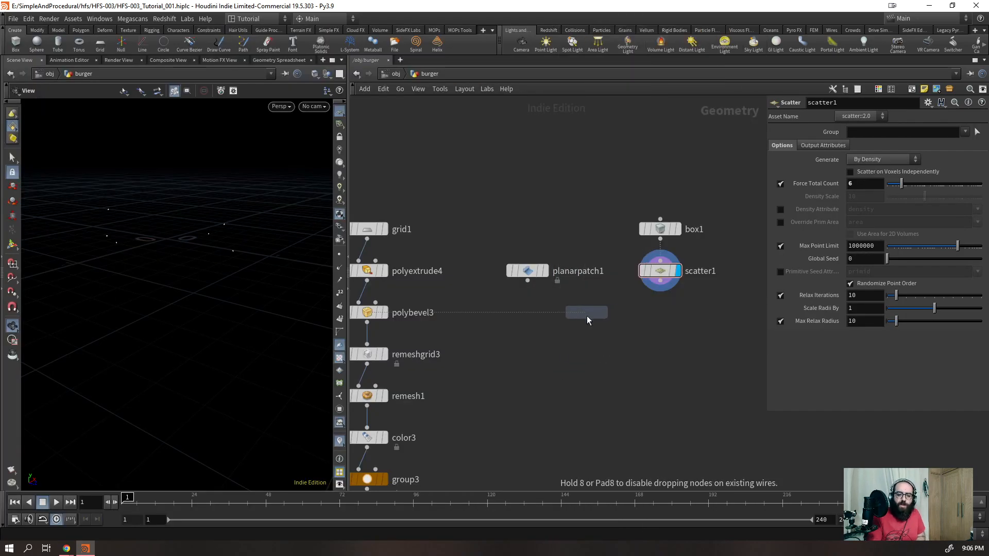
- Place a Copy to Points node, wire planarpatch1 into its first input and scatter1 into its second, and display it
left_click(594, 312)
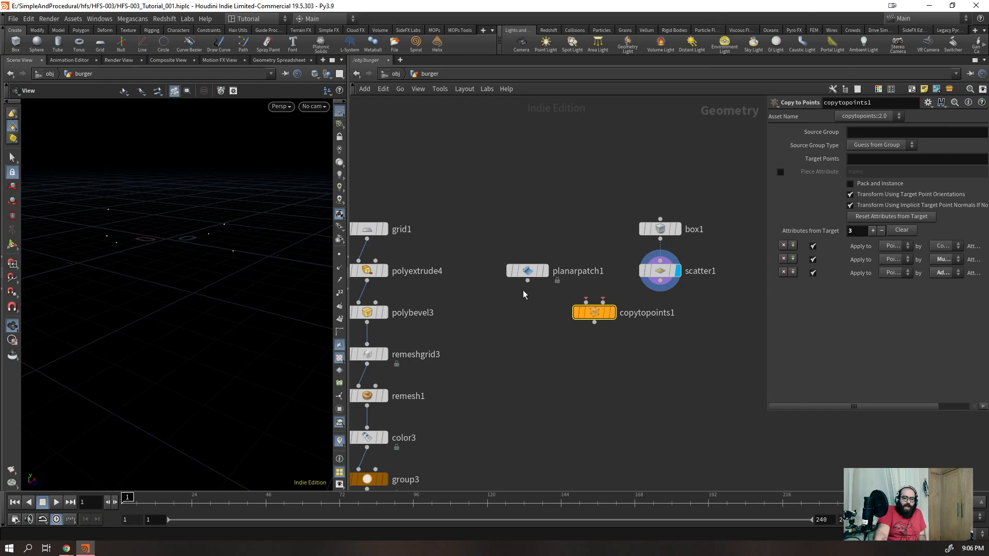
left_click_drag(527, 280, 582, 314)
left_click_drag(662, 292, 612, 311)
left_click_drag(217, 289, 265, 280)
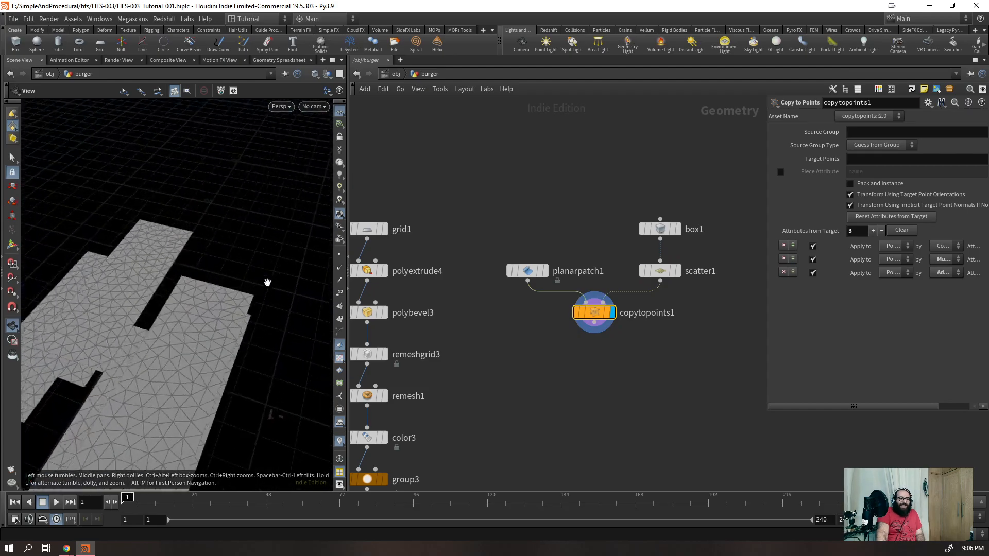
- Compare the display of box1 with the copied patches, with box1 selected and its viewport handles active
left_click(679, 231)
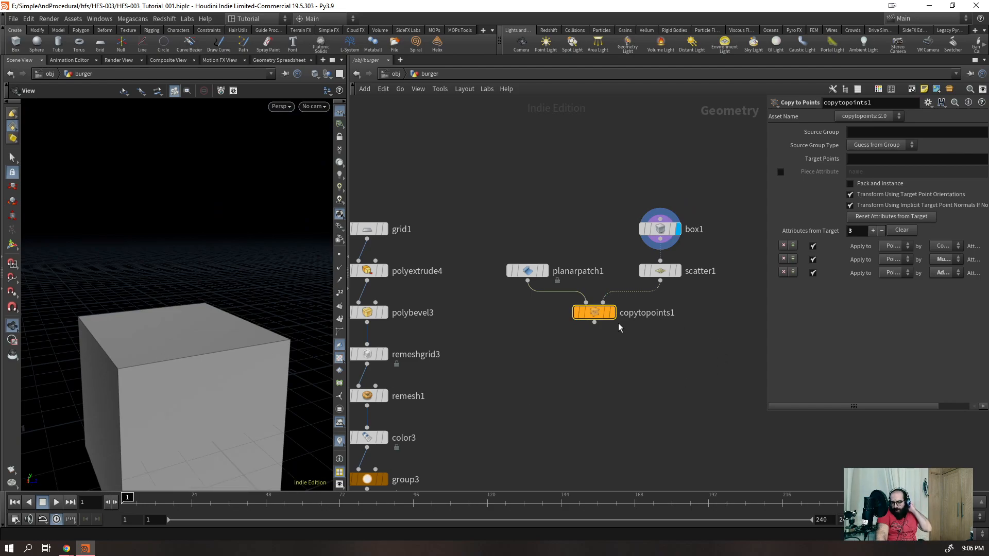
left_click(612, 312)
left_click(669, 230)
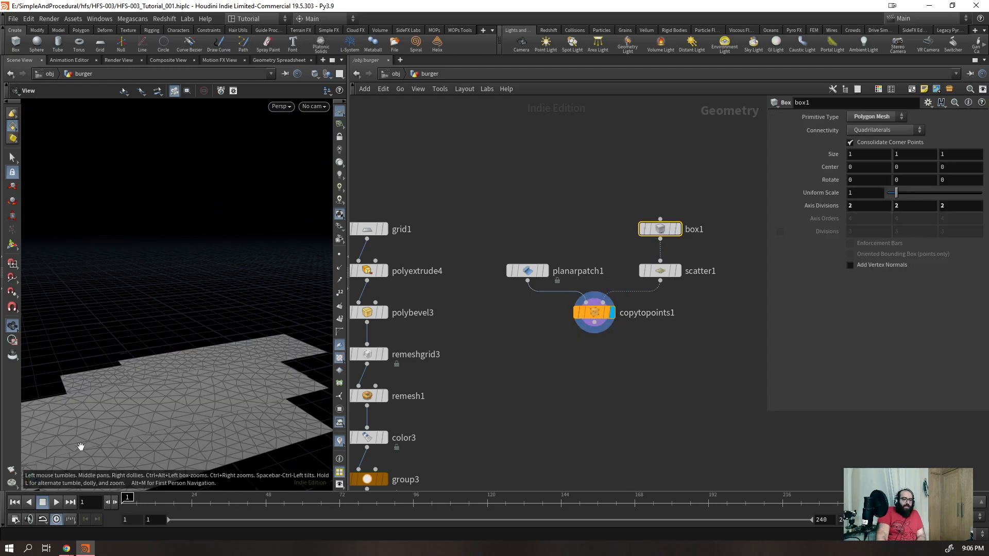
scroll(177, 395, "down", 4)
key("Return")
left_click_drag(707, 183, 642, 248)
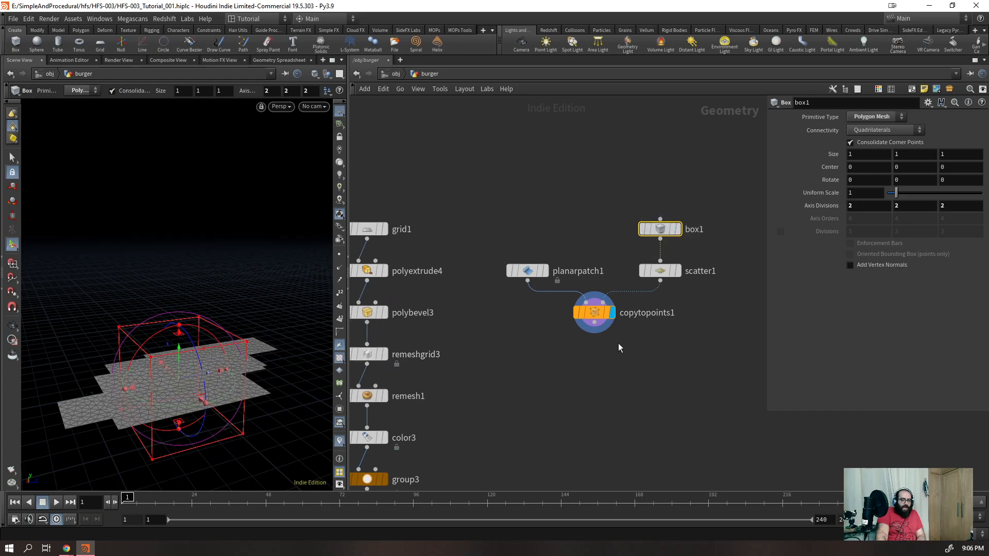
mouse_move(613, 315)
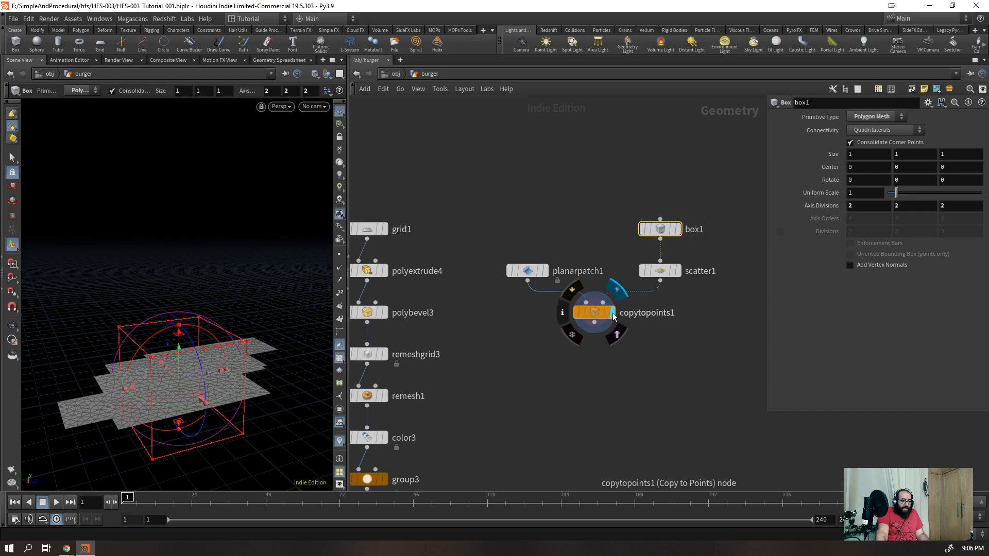
left_click(612, 313)
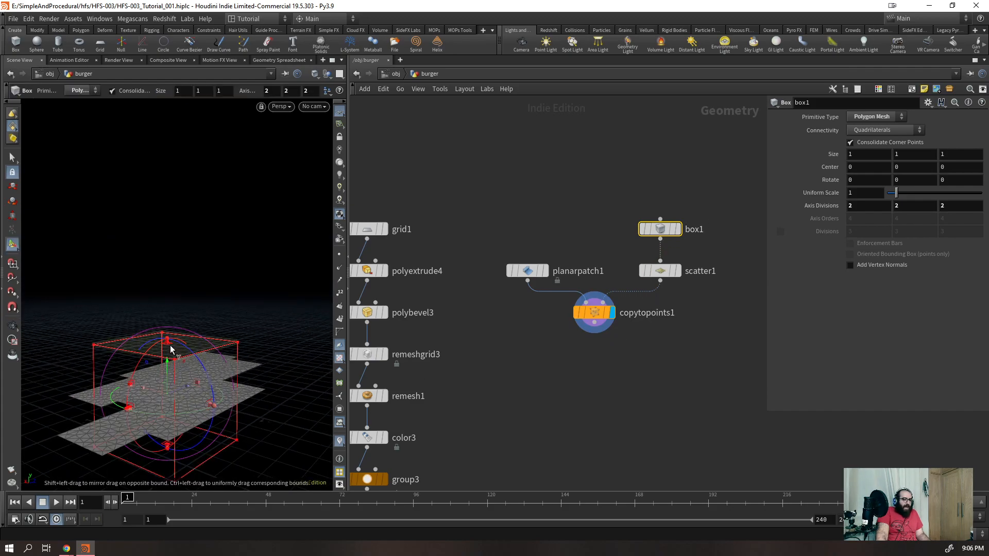
- Try to enlarge box1 with its bounding handles in the viewport
left_click_drag(171, 349, 189, 377)
key("ctrl+z")
right_click_drag(228, 306, 215, 361, "alt")
left_click_drag(215, 362, 215, 355, "alt")
left_click_drag(200, 320, 238, 176)
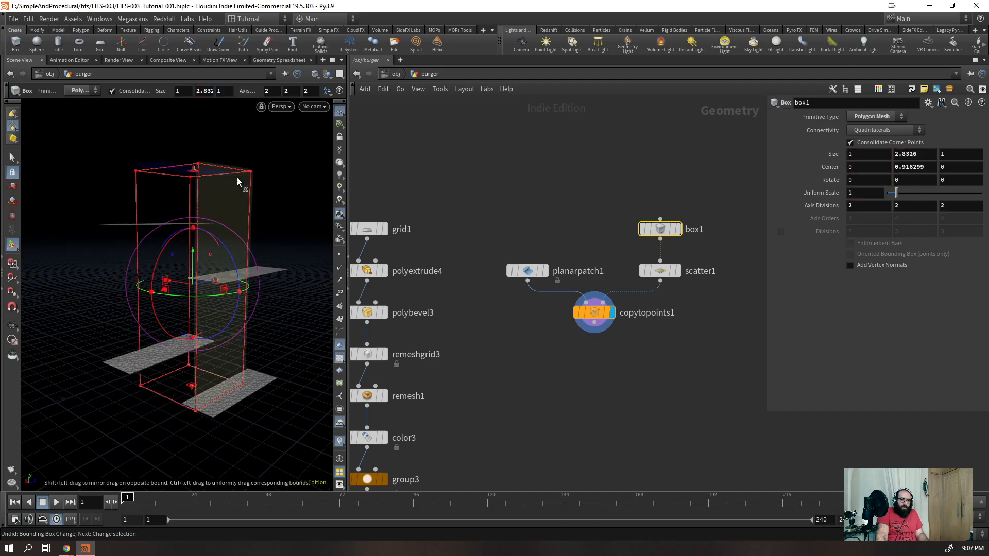
key("ctrl+z")
left_click_drag(197, 316, 232, 331, "shift")
- Set box1's size to 1.5 on all three axes
key("Escape")
left_click(922, 154)
key("BackSpace")
type("1.5")
key("Return")
left_click(875, 158)
type("1.5")
key("Return")
left_click(948, 154)
type("1.5")
key("Return")
left_click_drag(232, 331, 205, 331)
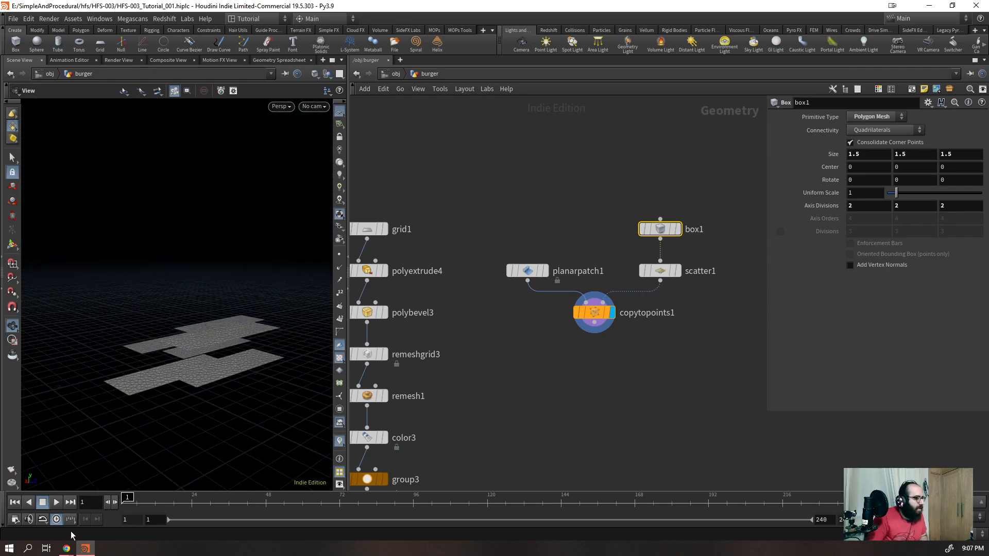
- Display scatter1 and box1 in turn to inspect where the points are scattered relative to the box
left_click(678, 271)
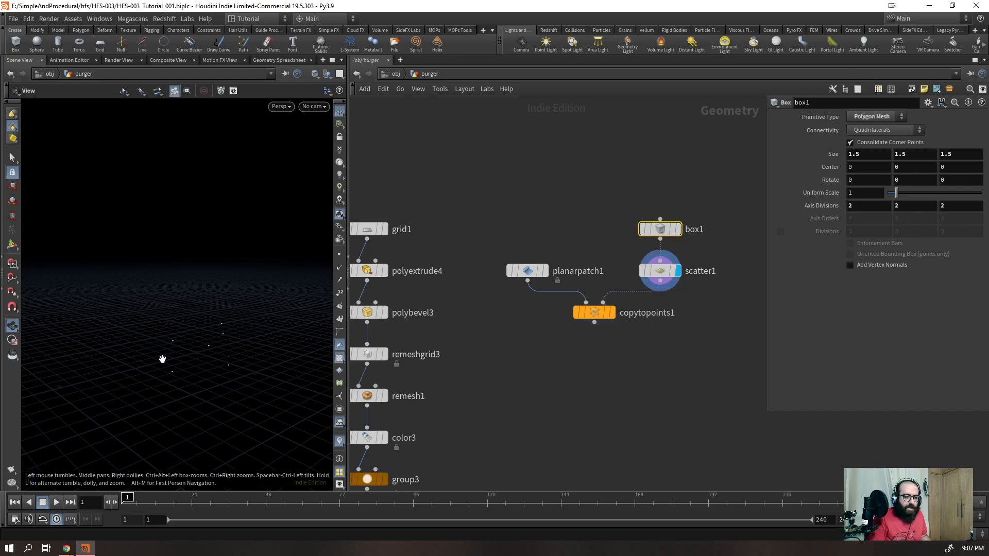
left_click(673, 228)
left_click_drag(181, 400, 209, 309)
left_click(676, 229)
- Move box1 higher, insert an IsoOffset node between box1 and scatter1, and display the resulting volume
left_click_drag(663, 237, 664, 182)
key("Tab")
mouse_move(651, 228)
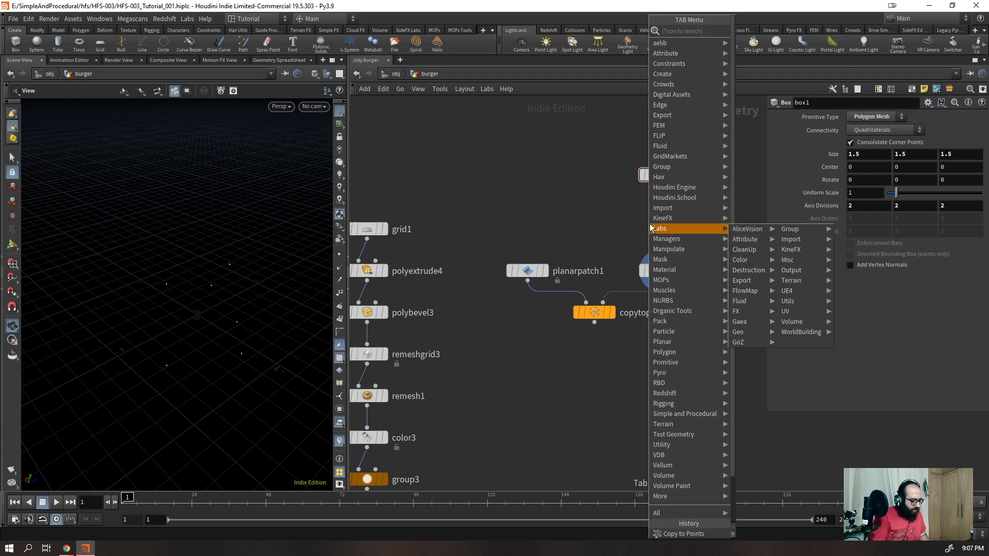
type("iso")
key("Return")
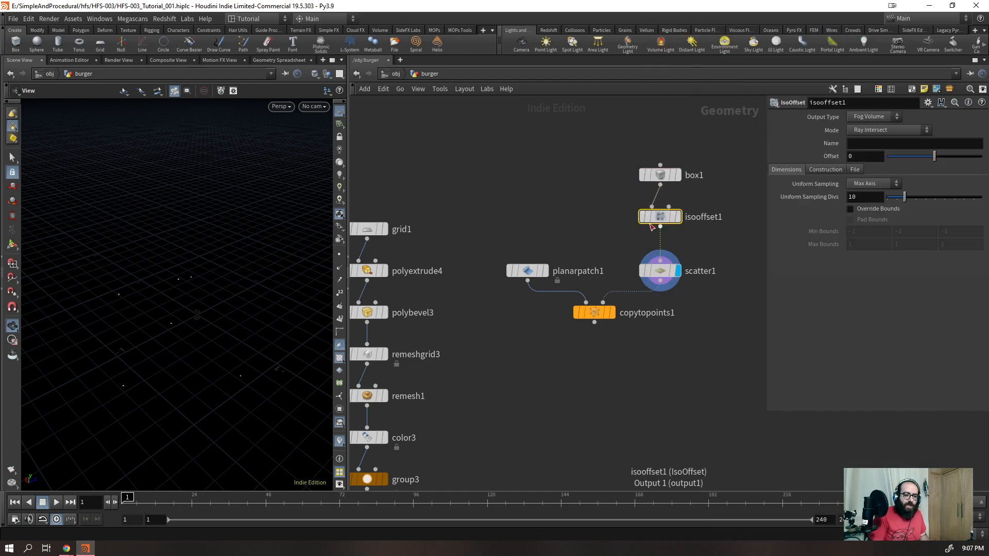
left_click(677, 216)
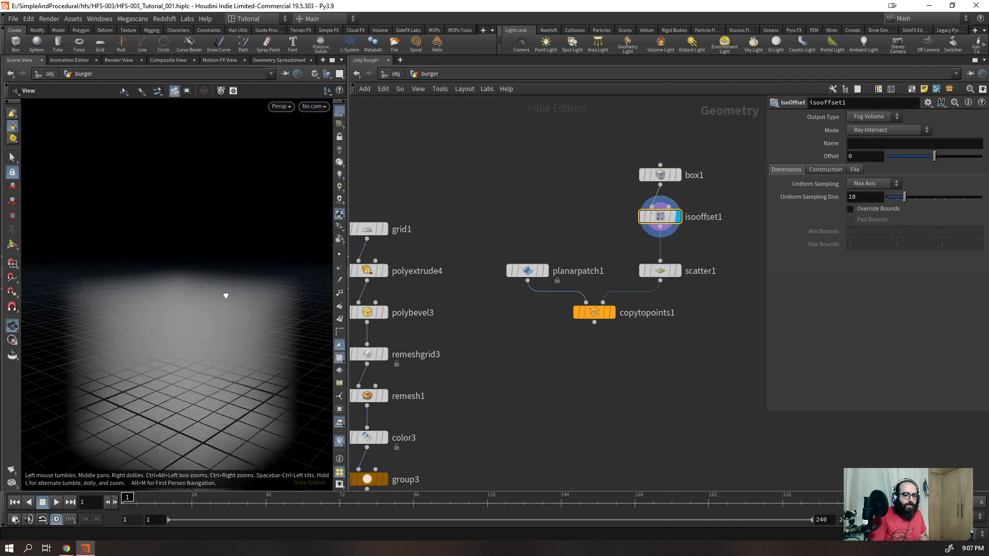
left_click_drag(226, 295, 233, 317)
- Lay out box1 and the IsoOffset node neatly above scatter1 and set the IsoOffset's Uniform Sampling Divs to 50
left_click_drag(718, 141, 635, 285)
key("l")
left_click_drag(719, 208, 633, 251)
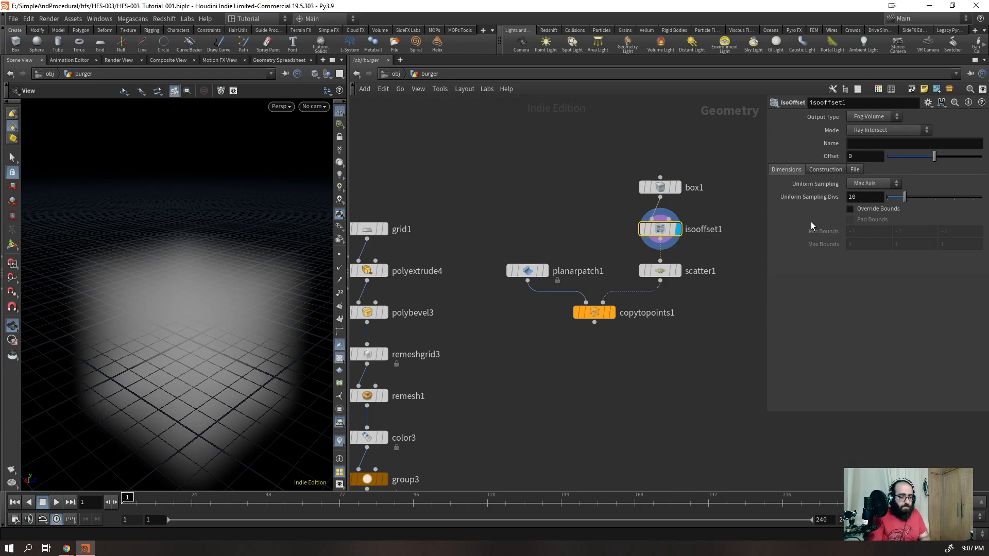
left_click(855, 197)
type("50")
key("Return")
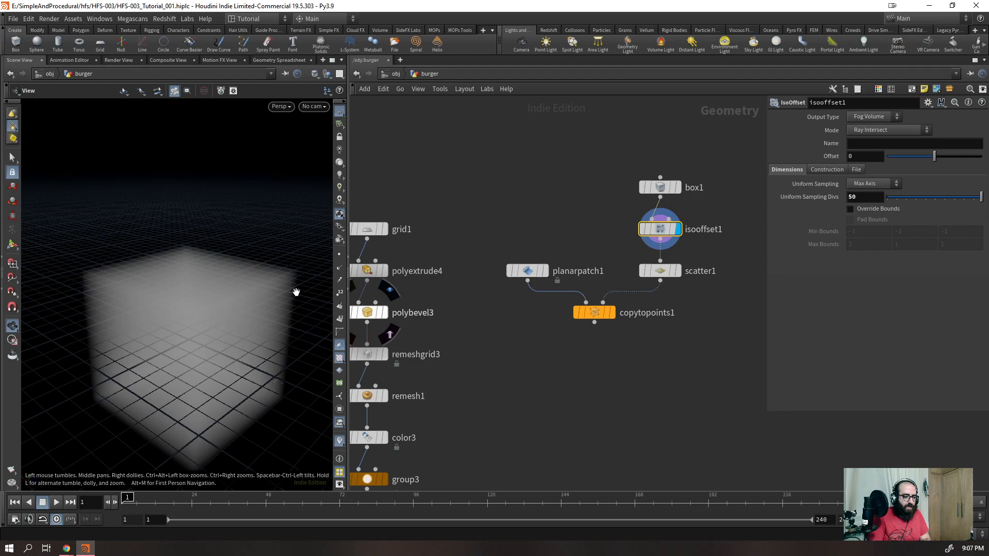
- Compare the scattered points with box1 in the top and perspective views
left_click(678, 270)
key("space+2")
left_click(675, 187)
scroll(137, 360, "up", 3)
key("space+1")
left_click_drag(181, 278, 261, 292)
left_click(675, 187)
- Select copytopoints1 and display the patches copied onto the scattered points
left_click(586, 309)
left_click(612, 313)
left_click_drag(204, 389, 178, 357)
right_click_drag(178, 356, 191, 395)
left_click_drag(191, 395, 223, 383)
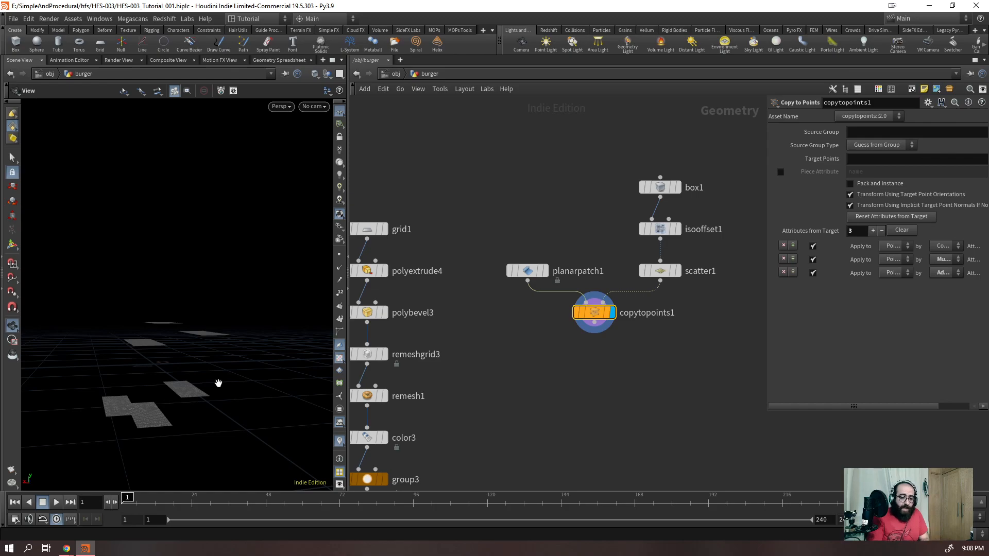
- Open the node information of copytopoints1 to inspect its geometry and attributes, and close it
mouse_move(599, 316)
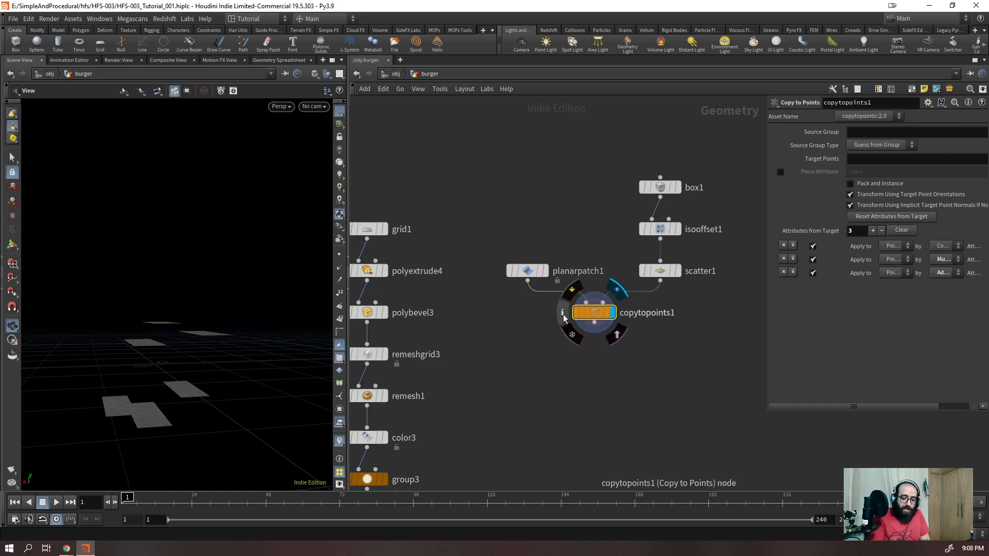
left_click(564, 314)
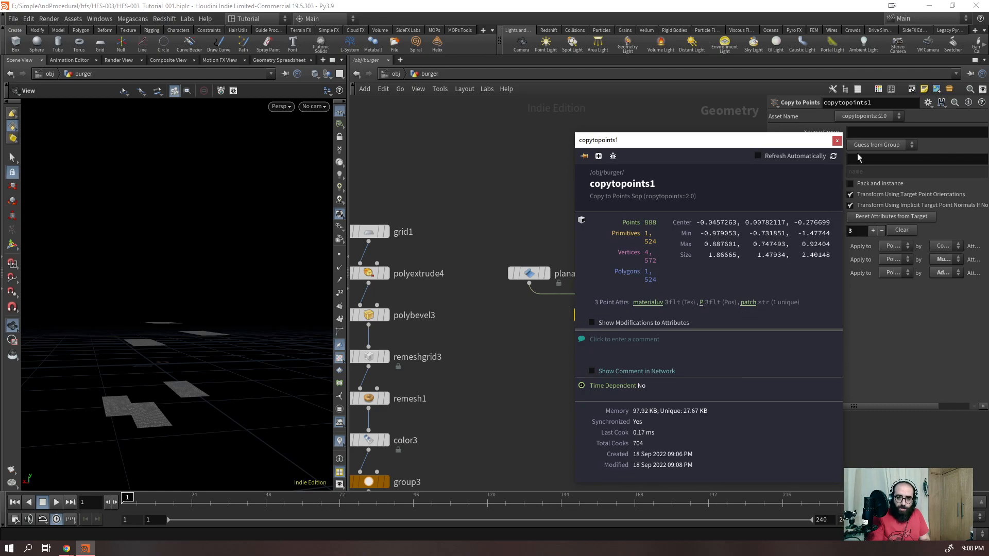
left_click(837, 140)
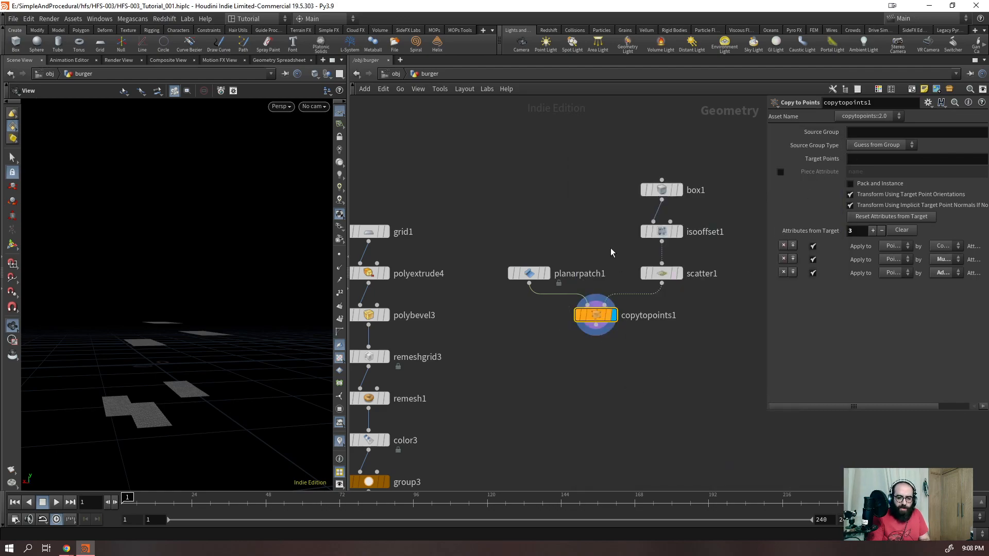
- Move planarpatch1 and copytopoints1 down together to make room in the network below scatter1
left_click_drag(613, 252, 521, 329)
left_click_drag(533, 272, 530, 356)
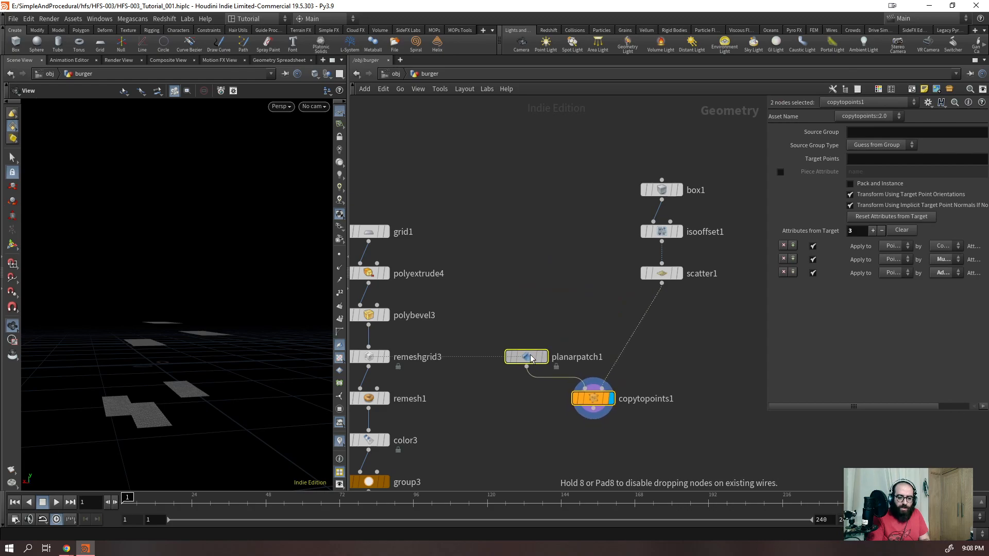
left_click(548, 308)
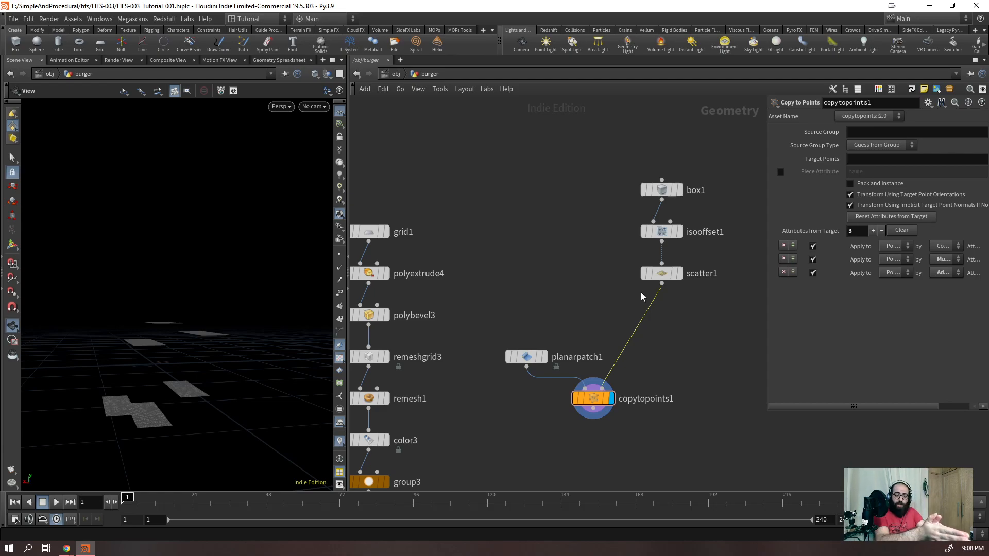
- Annotate the viewport with a vertical arrow labelled "up", starting from the grid's origin
left_click_drag(157, 337, 264, 374, "alt")
left_click_drag(211, 357, 198, 360, "alt")
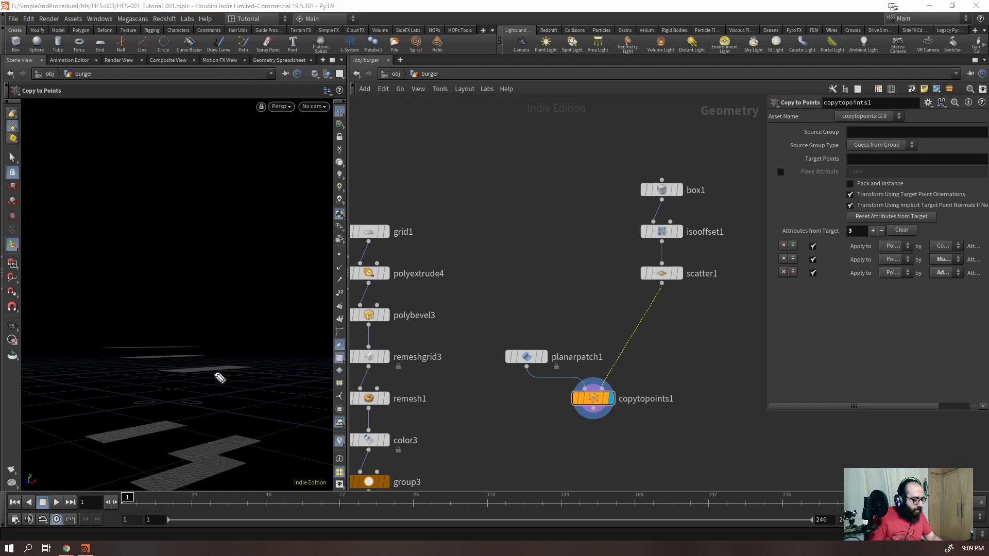
mouse_move(171, 405)
left_mouse_down()
mouse_move(173, 269)
mouse_move(142, 263)
left_mouse_up()
left_click_drag(175, 218, 202, 240)
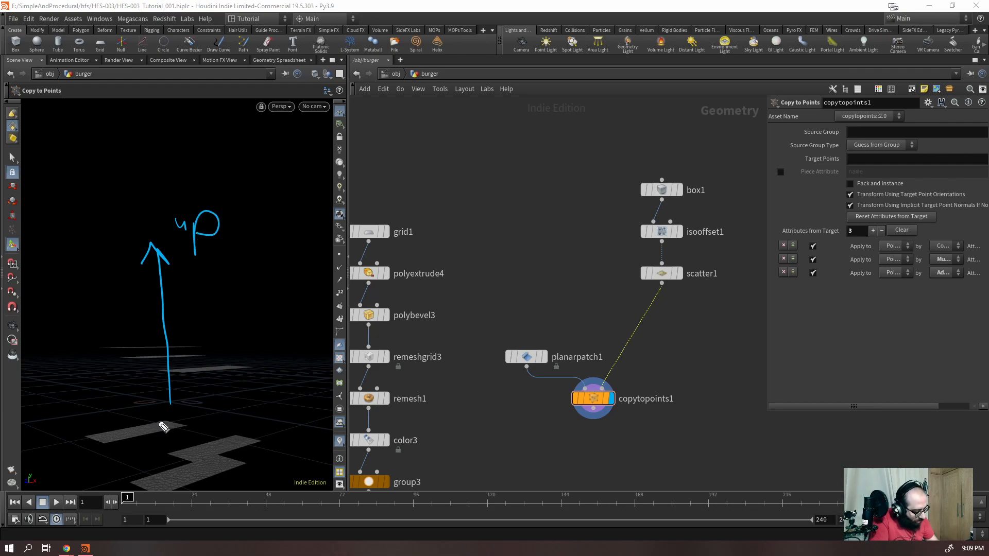
- Annotate the viewport with a second arrow labelled "Forward = N" and frame the "N" and "up" labels
mouse_move(171, 405)
left_mouse_down()
mouse_move(82, 453)
mouse_move(77, 433)
mouse_move(69, 451)
left_mouse_up()
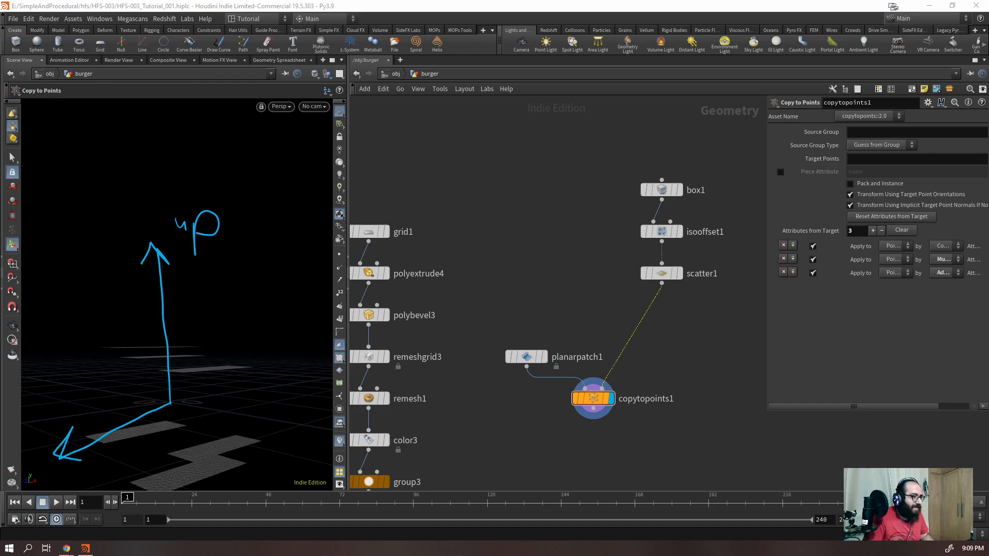
key("ctrl+z")
mouse_move(170, 404)
left_mouse_down()
mouse_move(53, 430)
mouse_move(48, 419)
mouse_move(30, 432)
mouse_move(46, 453)
mouse_move(105, 469)
mouse_move(155, 463)
mouse_move(170, 479)
mouse_move(167, 455)
left_mouse_up()
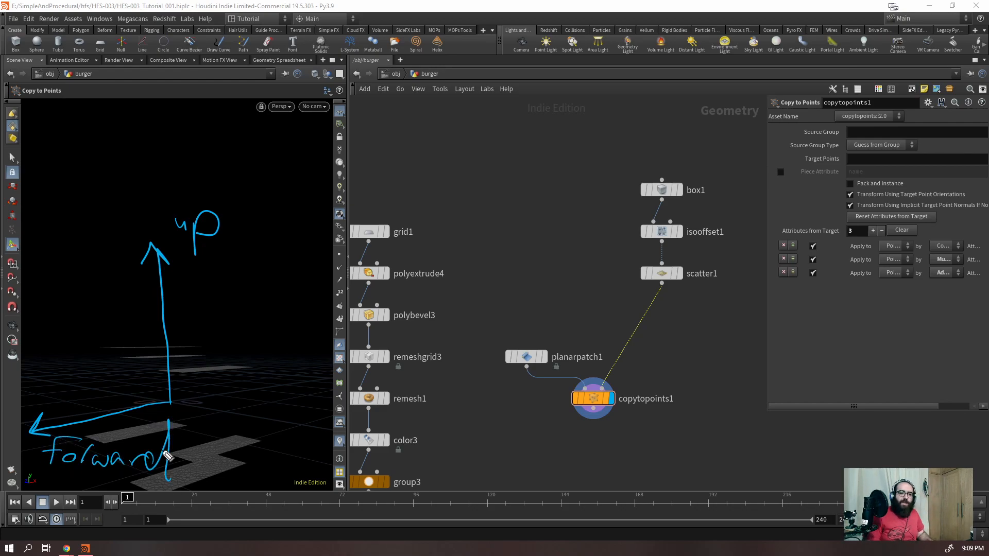
left_click_drag(181, 460, 201, 460)
mouse_move(183, 467)
left_mouse_down()
mouse_move(239, 461)
mouse_move(259, 441)
left_mouse_up()
mouse_move(270, 482)
left_mouse_down()
mouse_move(212, 481)
mouse_move(271, 478)
left_mouse_up()
mouse_move(227, 256)
left_mouse_down()
mouse_move(211, 256)
mouse_move(171, 201)
mouse_move(232, 248)
left_mouse_up()
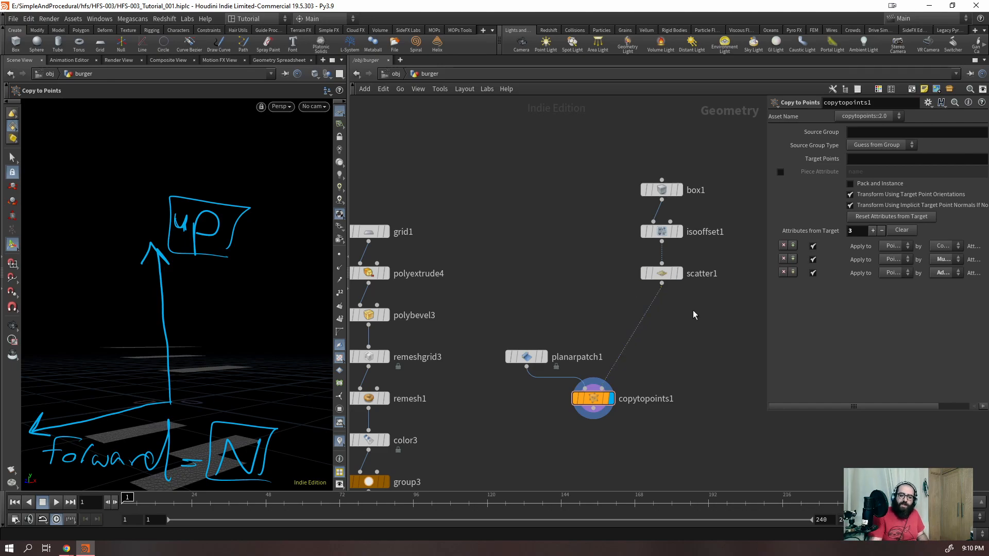
- Widen the parameter pane and move planarpatch1 up level with scatter1
left_click_drag(773, 412, 731, 417)
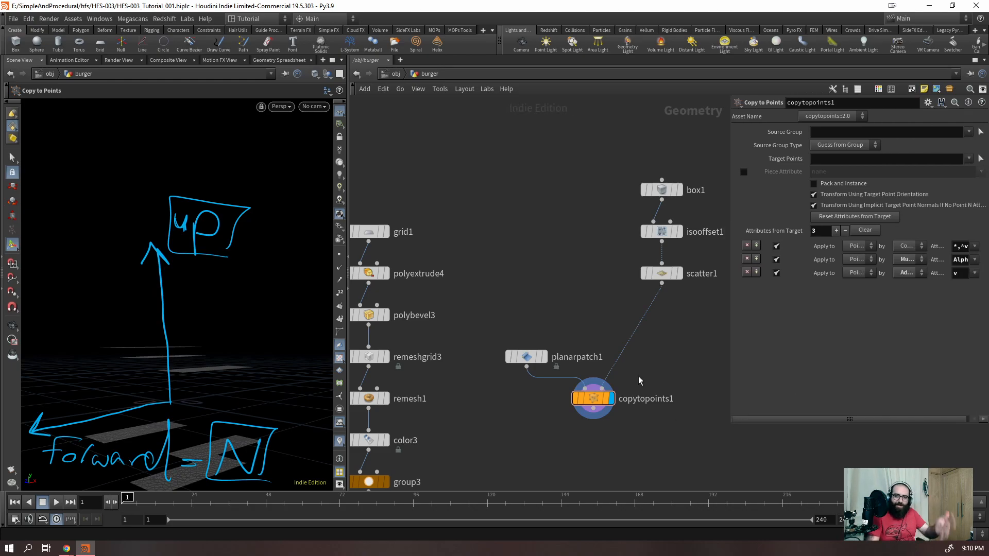
scroll(480, 256, "down", 3)
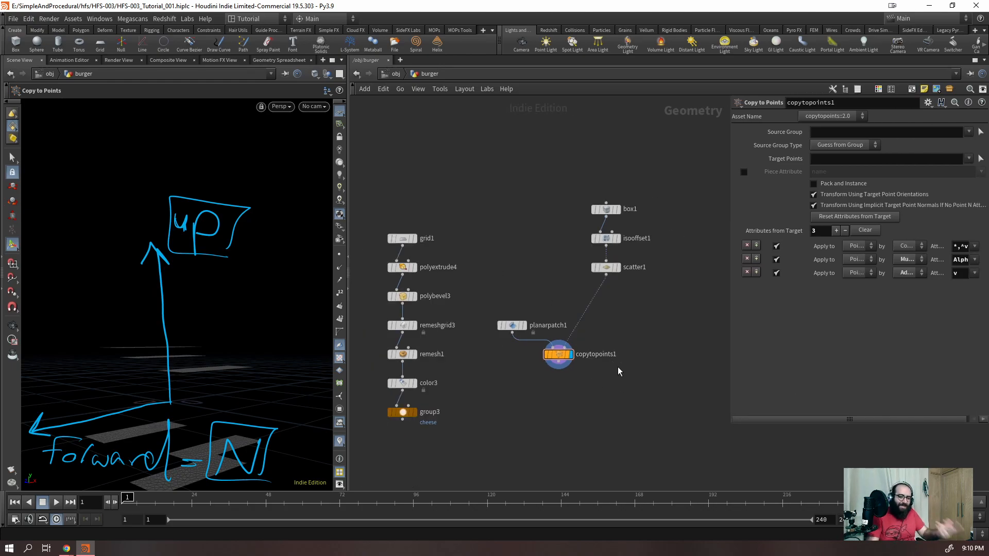
left_click_drag(511, 327, 515, 268)
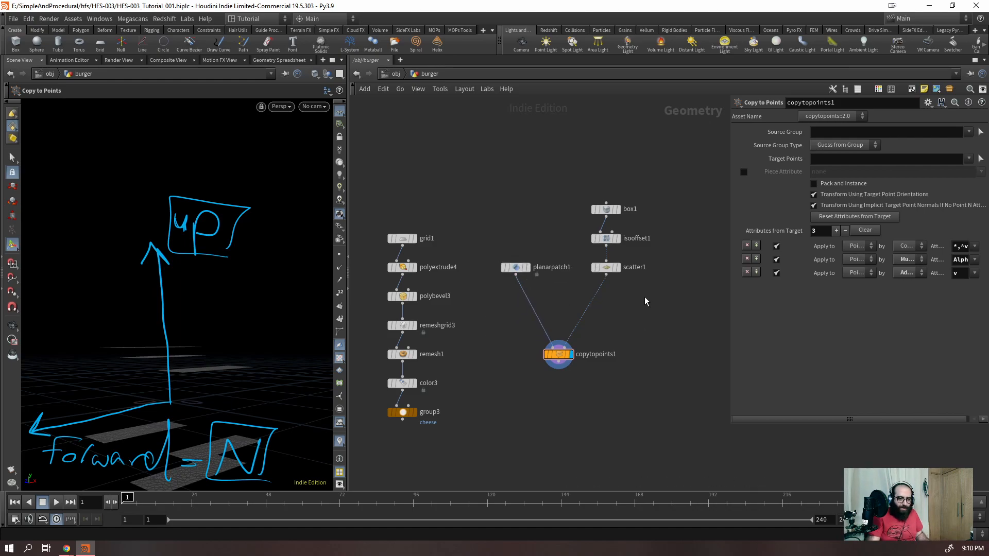
key("Tab")
type("a")
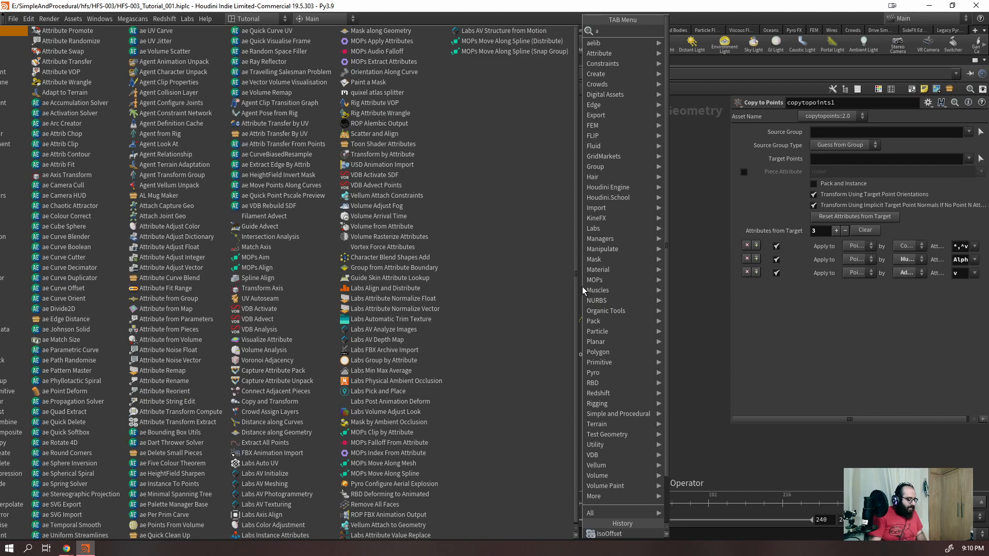
type("t")
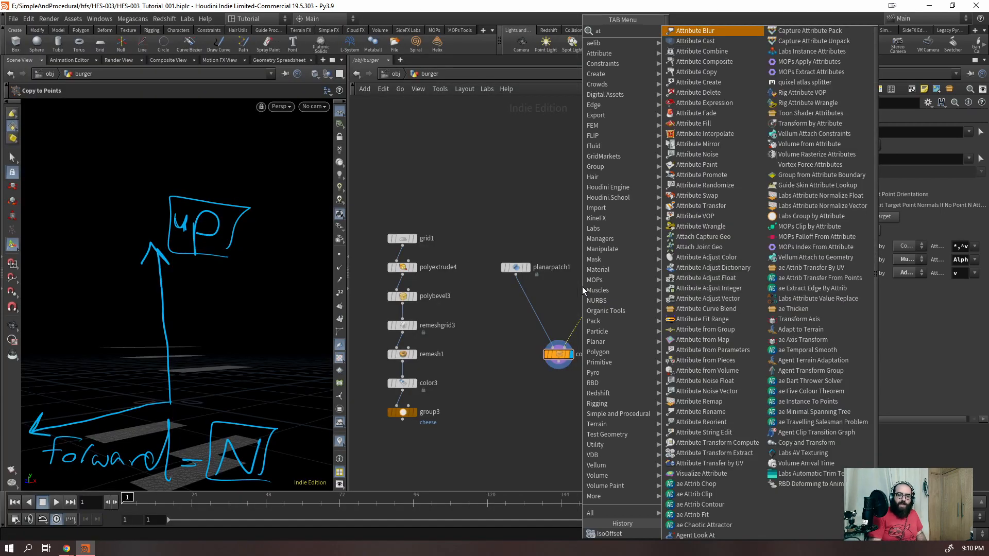
type("ricrea")
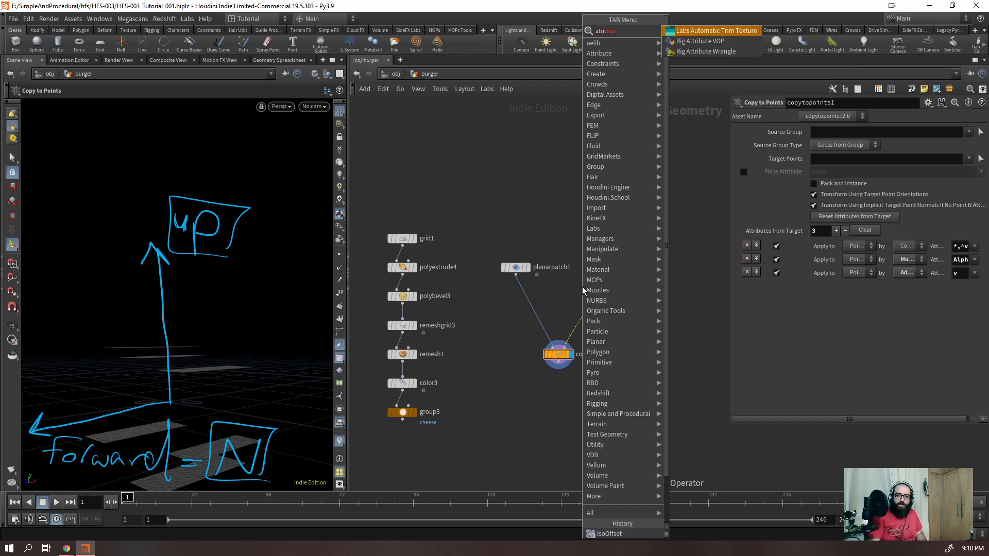
key("Escape")
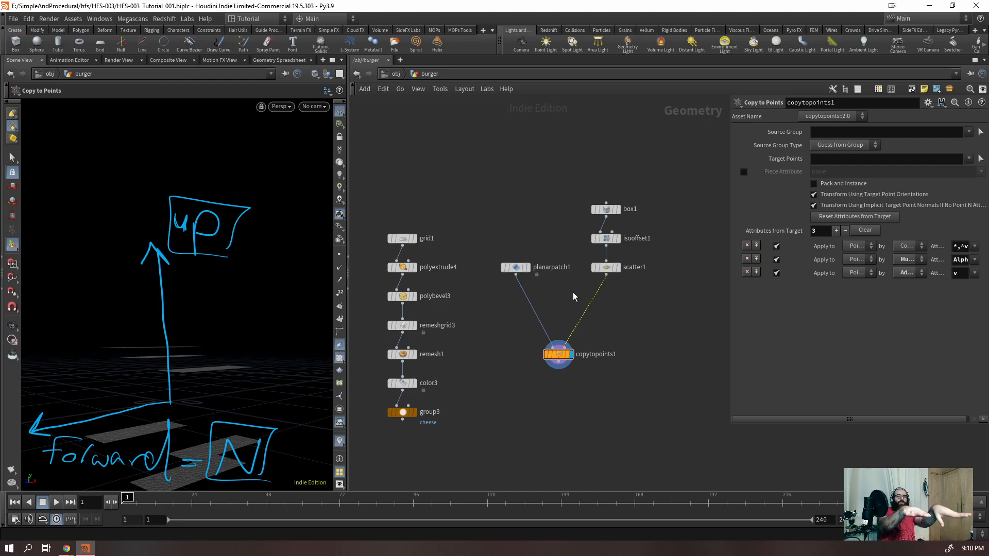
- Insert an Attribute Randomize node between scatter1 and copytopoints1
key("Tab")
type("ara")
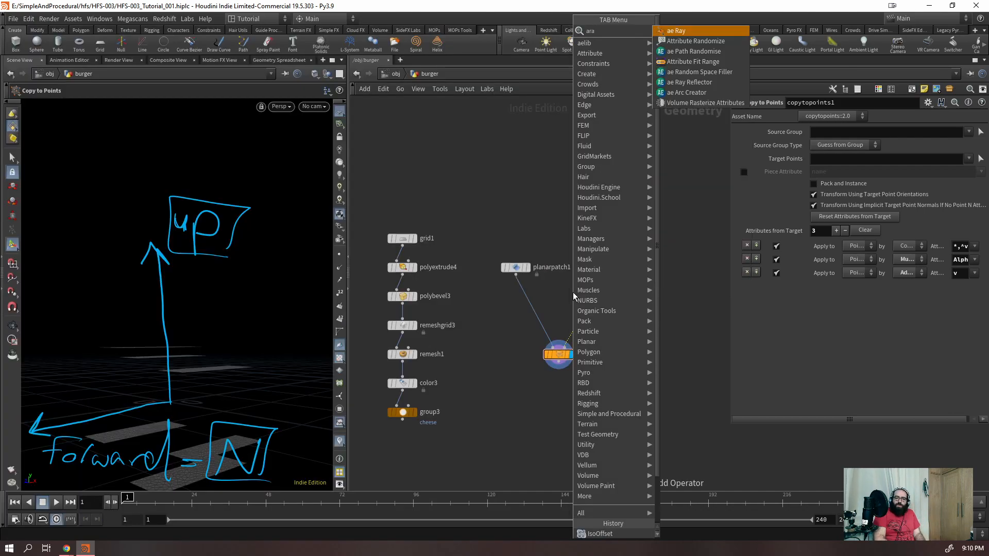
key("Down")
key("Return")
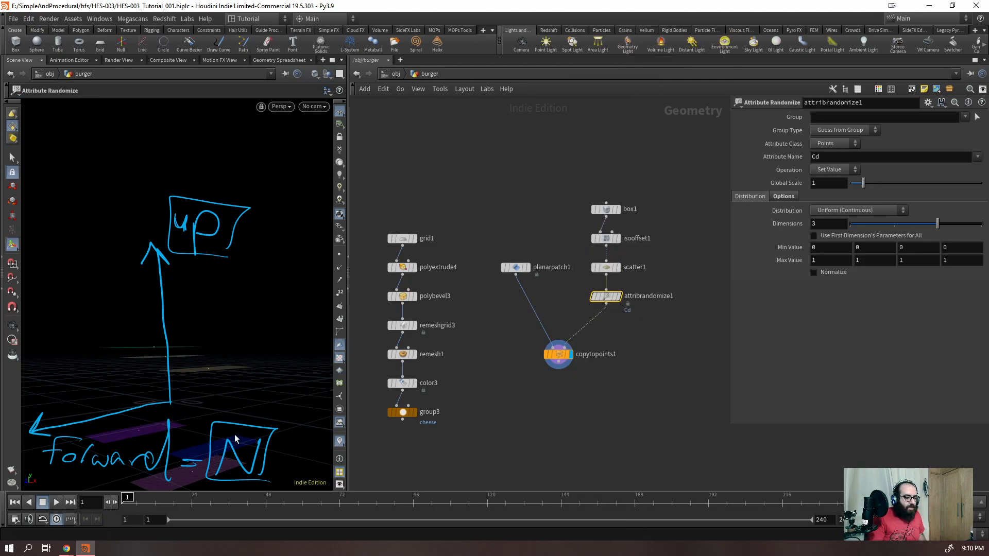
- Set the attribute randomized by attribrandomize1 to "up" on points
left_click(837, 144)
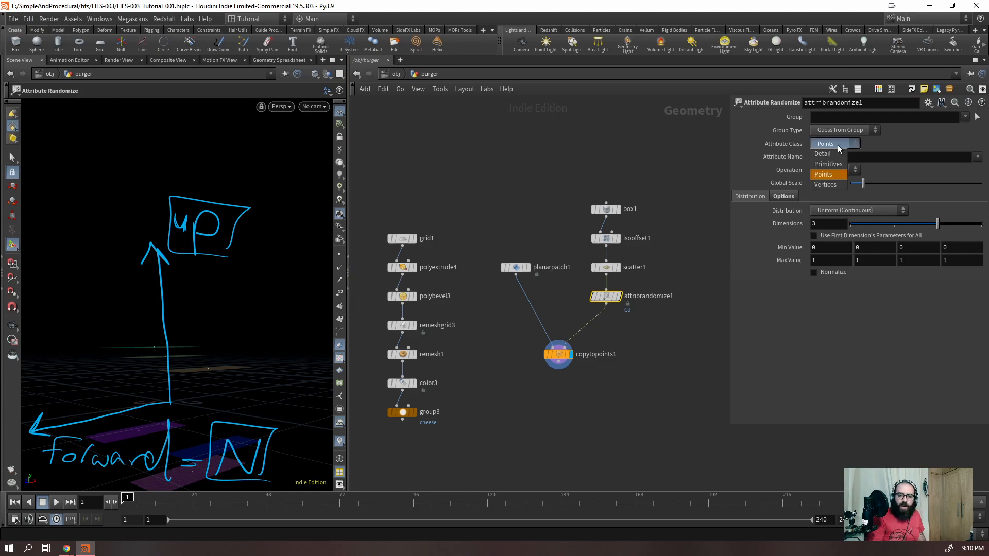
left_click(838, 146)
left_click_drag(835, 155, 663, 217)
type("up")
key("Return")
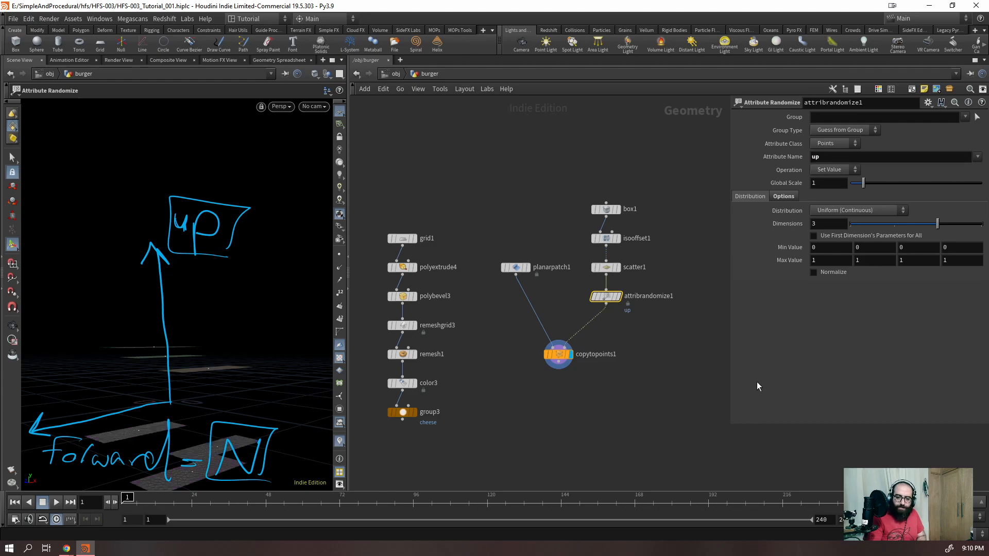
- Use the Direction or Orientation distribution for the up attribute, with the cone angle enabled and direction 0, 1, 0
left_click(824, 212)
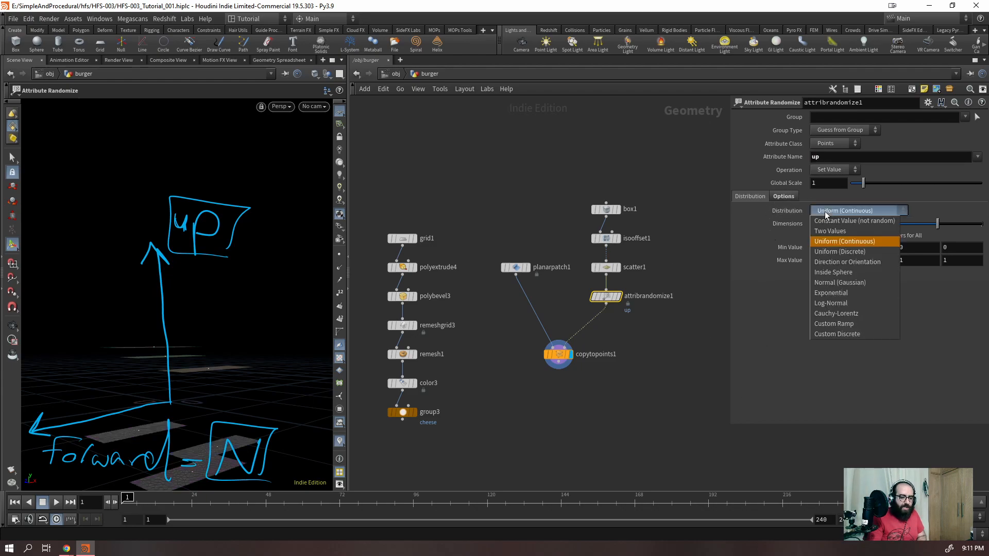
left_click(830, 261)
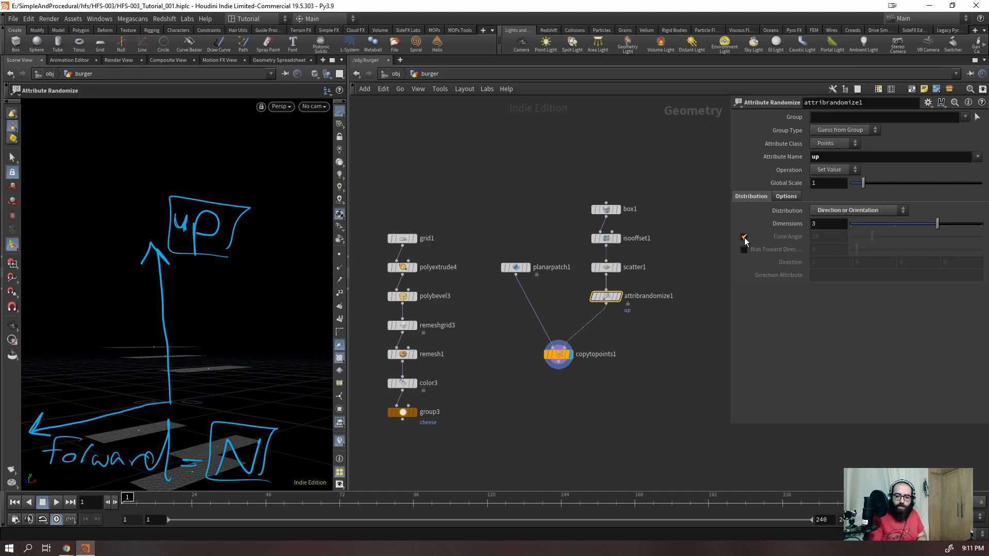
left_click(744, 237)
left_click(818, 263)
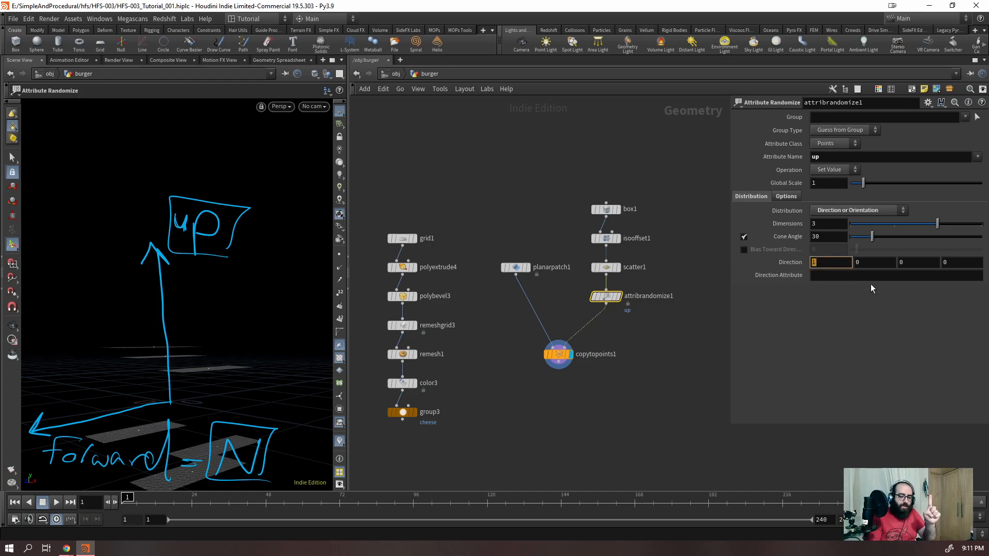
type("0")
key("Tab")
type("1")
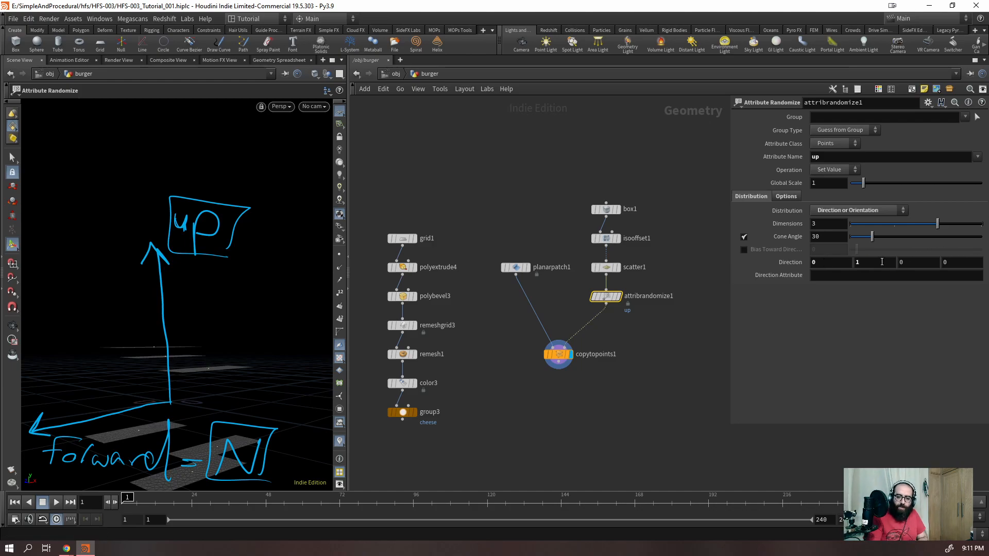
left_click_drag(867, 235, 883, 279)
key("ctrl+z")
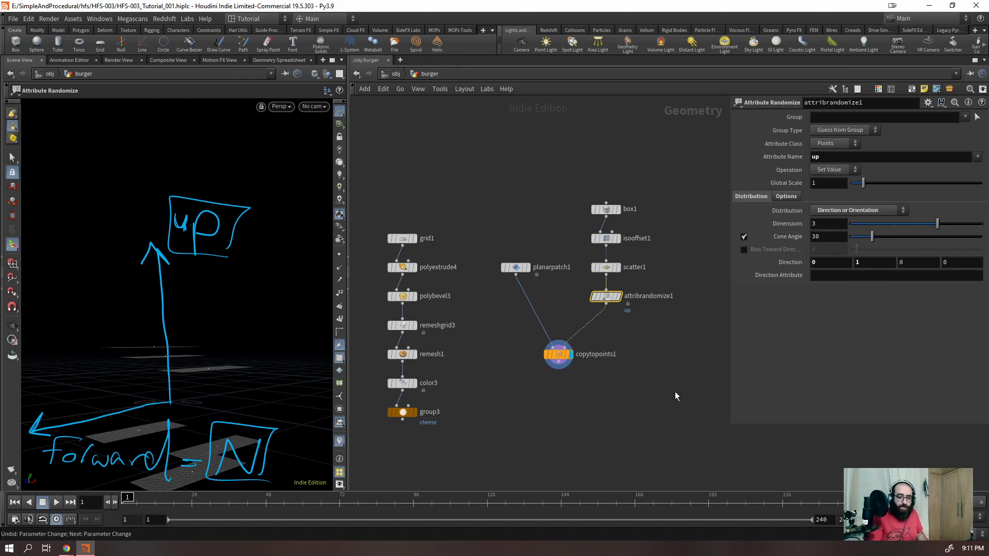
- Duplicate attribrandomize1 below itself in the chain and set the copy's attribute name to N
left_click_drag(608, 305, 598, 329, "alt")
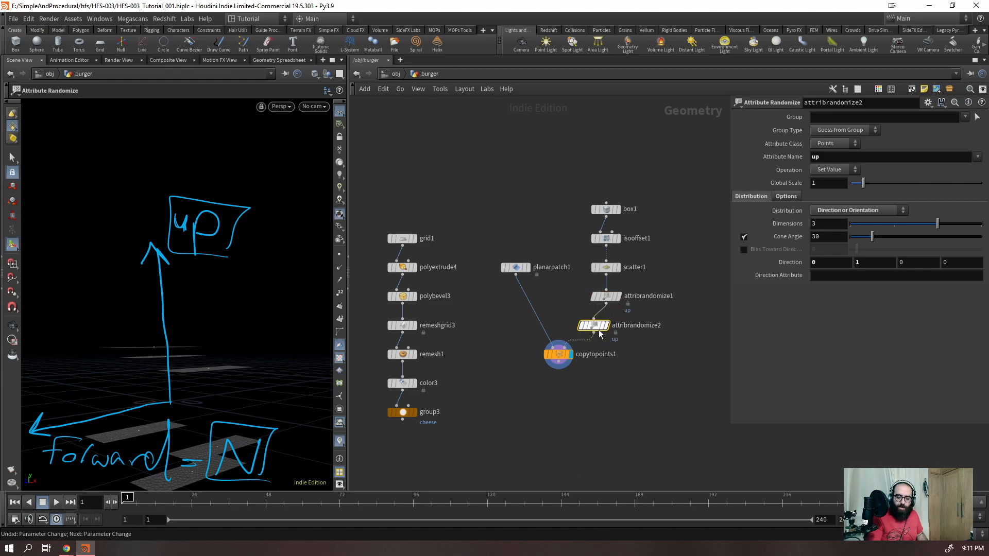
double_click(845, 160)
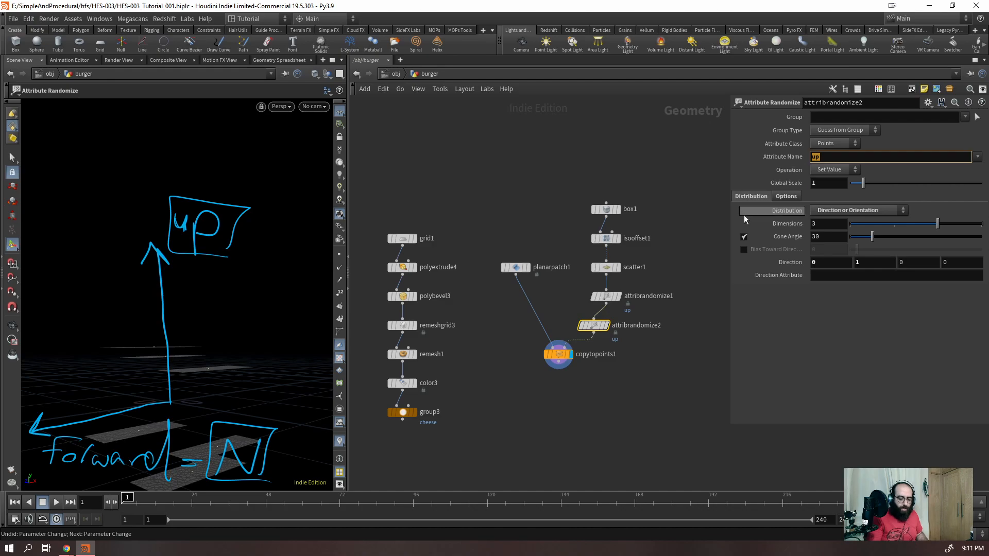
type("N")
key("Return")
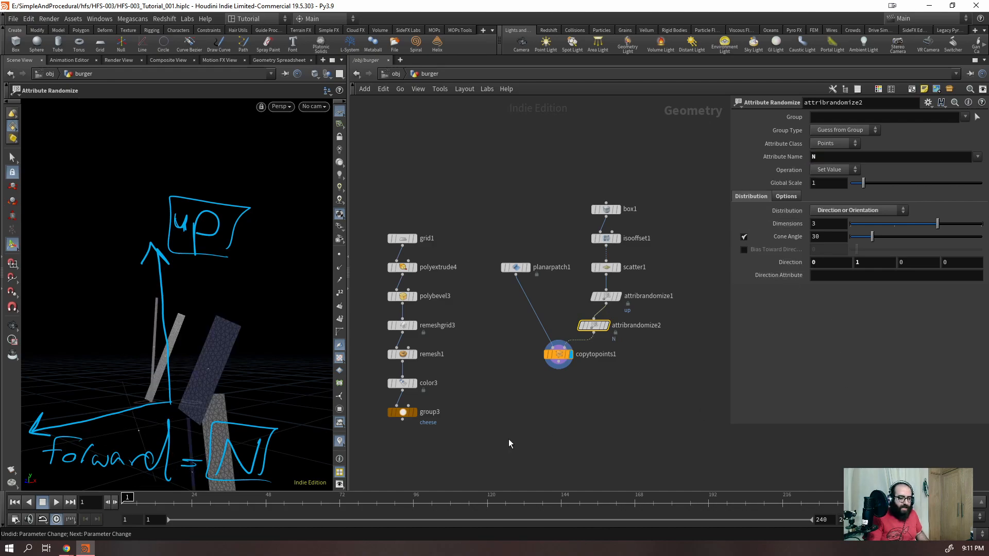
- Try wider cone angles for the N and up randomizations, and set attribrandomize1's global seed to 8436
mouse_move(872, 237)
left_mouse_down()
mouse_move(907, 239)
mouse_move(875, 268)
mouse_move(921, 239)
mouse_move(848, 248)
mouse_move(882, 240)
left_mouse_up()
left_click(607, 296)
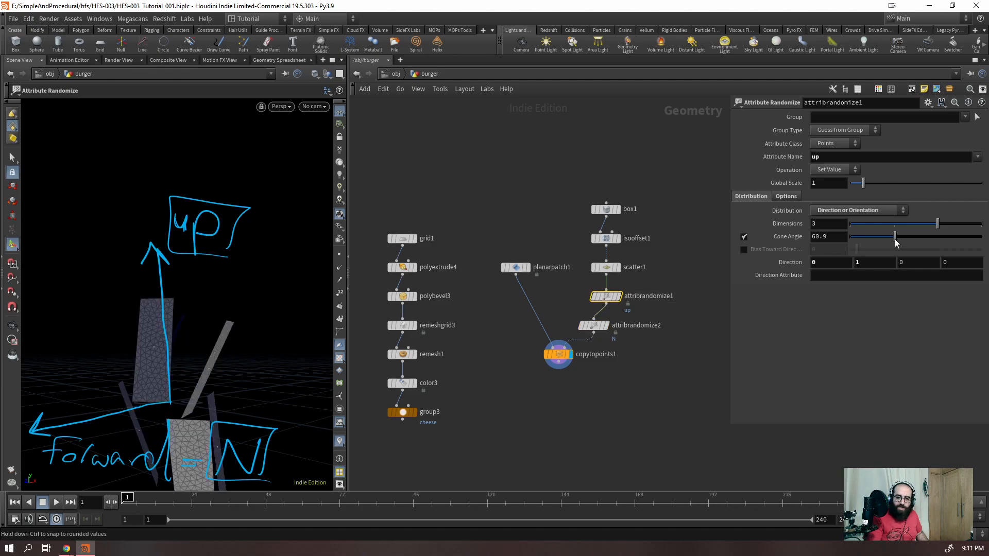
key("ctrl+z")
left_click(785, 196)
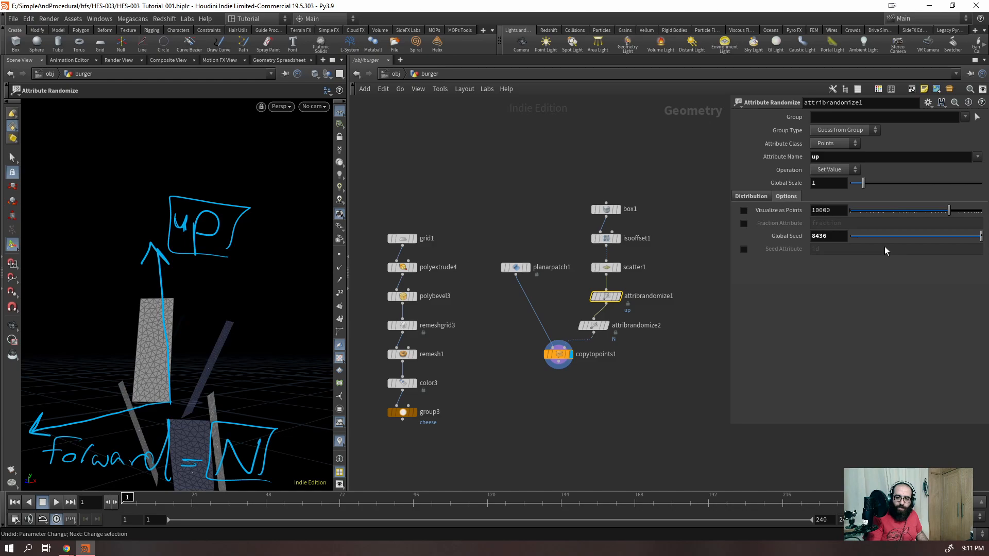
left_click(745, 198)
- Widen the cone angles of both randomize nodes, taking the N cone angle to 99.2
left_click(594, 325)
left_click_drag(872, 237, 917, 309)
left_click(606, 297)
left_click_drag(874, 237, 912, 243)
key("ctrl+s")
left_click_drag(666, 358, 570, 317)
mouse_move(910, 241)
left_mouse_down()
mouse_move(839, 248)
mouse_move(922, 242)
left_mouse_up()
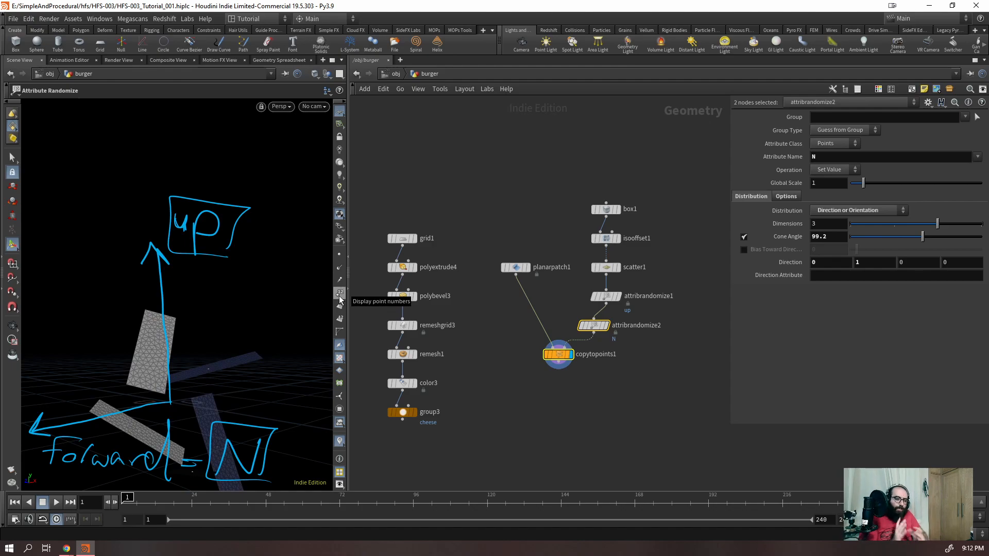
- Set the cone angle to 0 for the up randomization and 180 for the N randomization
key("Escape")
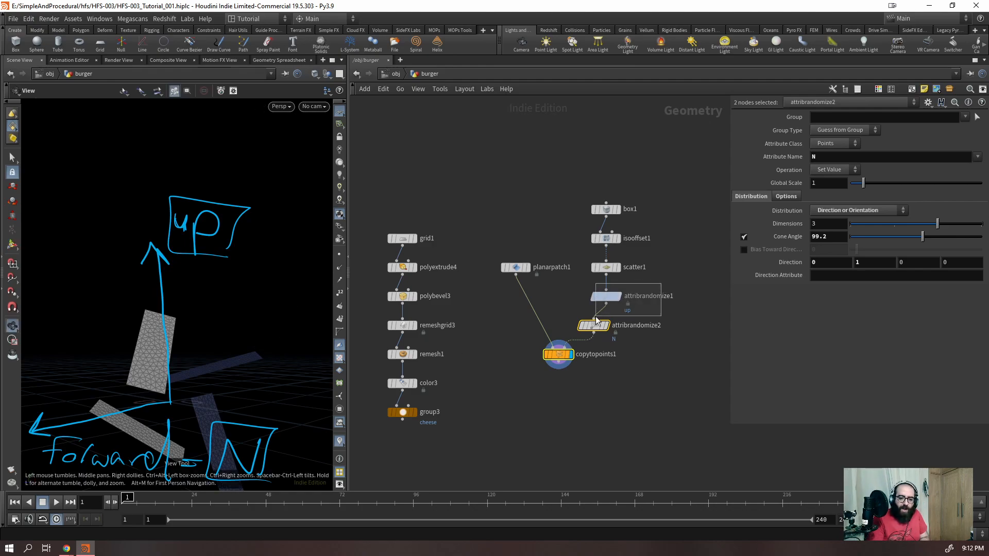
left_click(607, 297)
left_click_drag(912, 236, 812, 239)
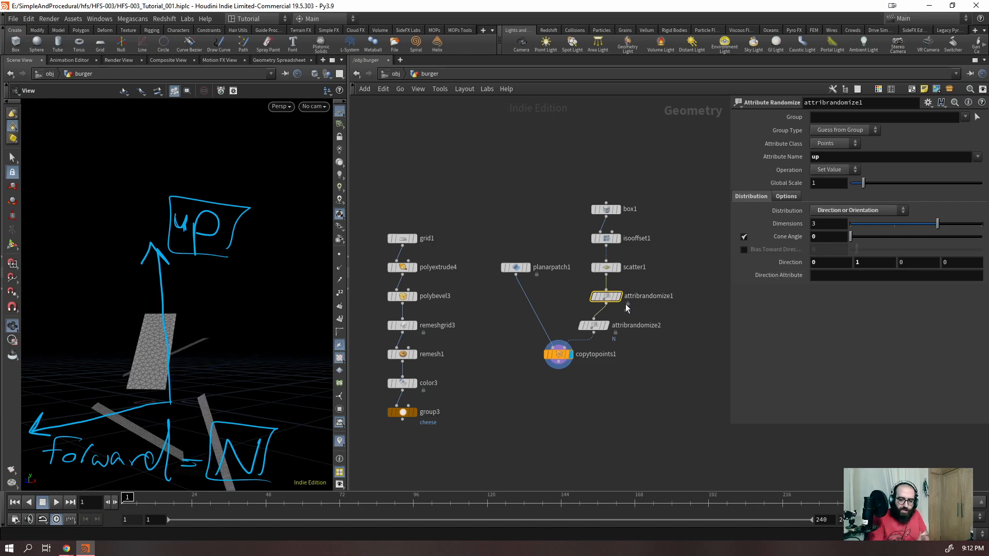
left_click(599, 326)
left_click_drag(912, 237, 981, 238)
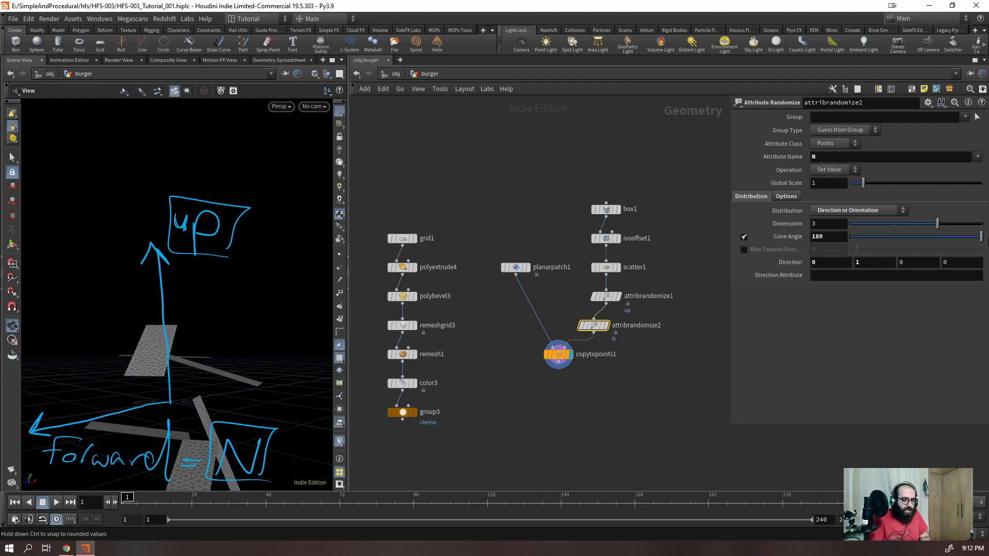
- Align the nodes from box1 to attribrandomize2 in a straight column
left_click_drag(665, 194, 581, 337)
left_click_drag(214, 326, 188, 340)
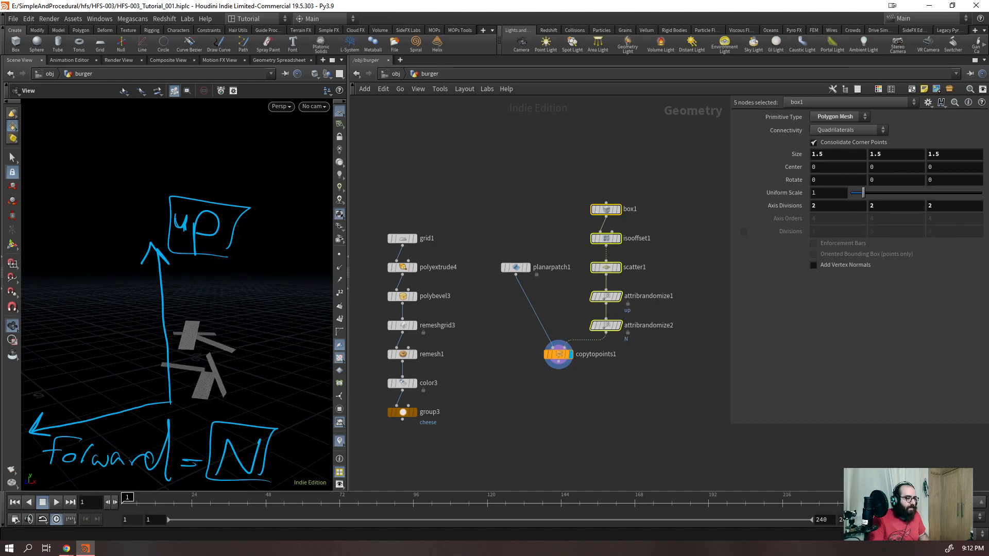
mouse_move(315, 408)
left_mouse_down()
mouse_move(268, 327)
mouse_move(242, 364)
mouse_move(225, 330)
mouse_move(296, 331)
mouse_move(256, 313)
mouse_move(227, 322)
mouse_move(154, 306)
mouse_move(119, 320)
mouse_move(129, 314)
left_mouse_up()
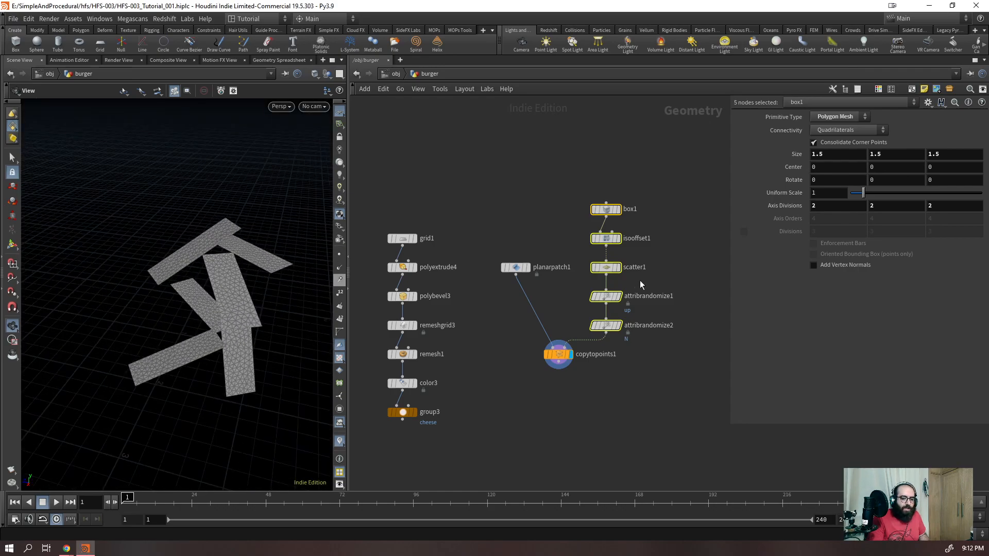
- Adjust scatter1 to redistribute the points that carry the patch copies
left_click_drag(604, 282, 602, 279)
left_click_drag(857, 258, 900, 256)
left_click_drag(278, 288, 276, 260)
left_click_drag(899, 259, 886, 263)
- Set the global seed of attribrandomize2 to 5.91 to vary the patches' N directions
left_click(607, 326)
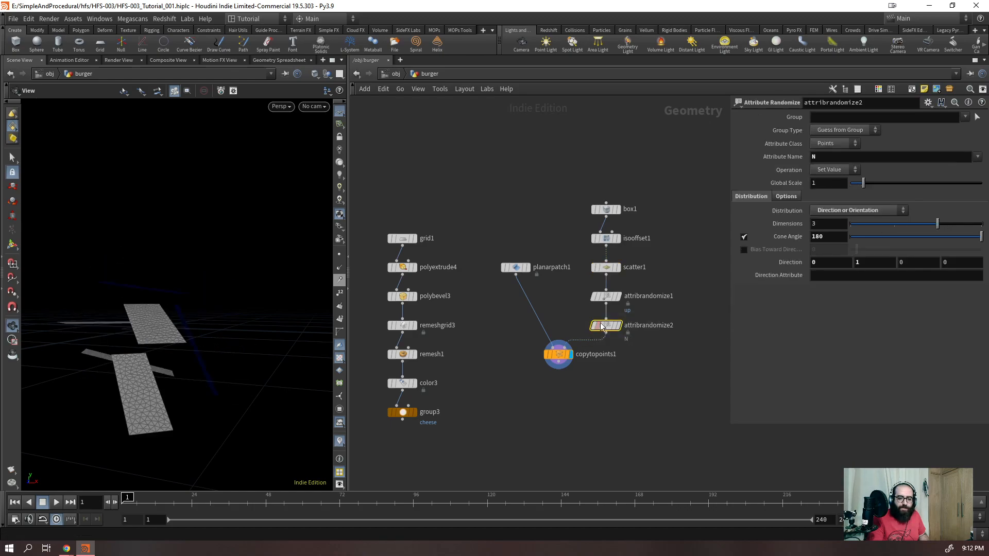
left_click(784, 197)
left_click_drag(902, 238, 927, 239)
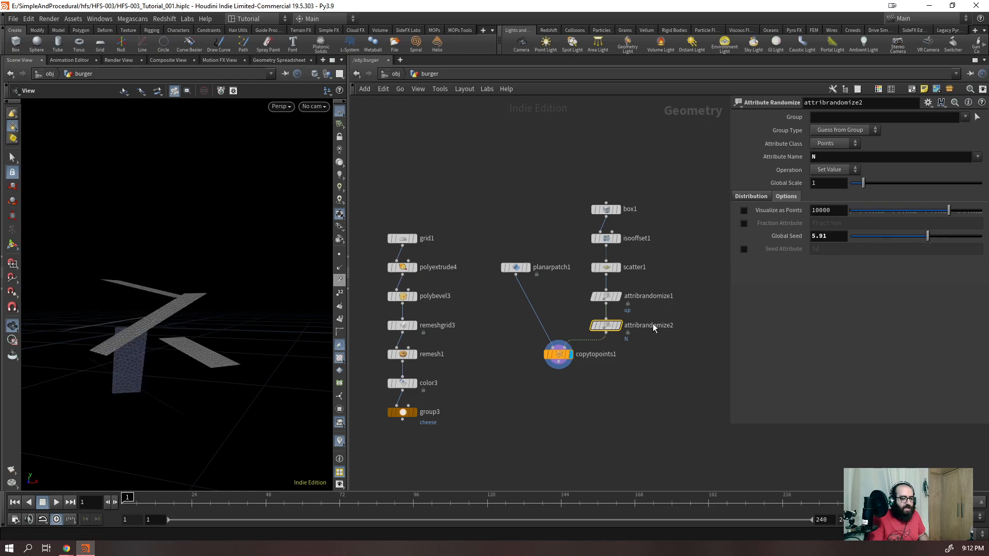
- Test the cone angle of attribrandomize1, return it to 0 and inspect the scattered patches from several angles
left_click(618, 299)
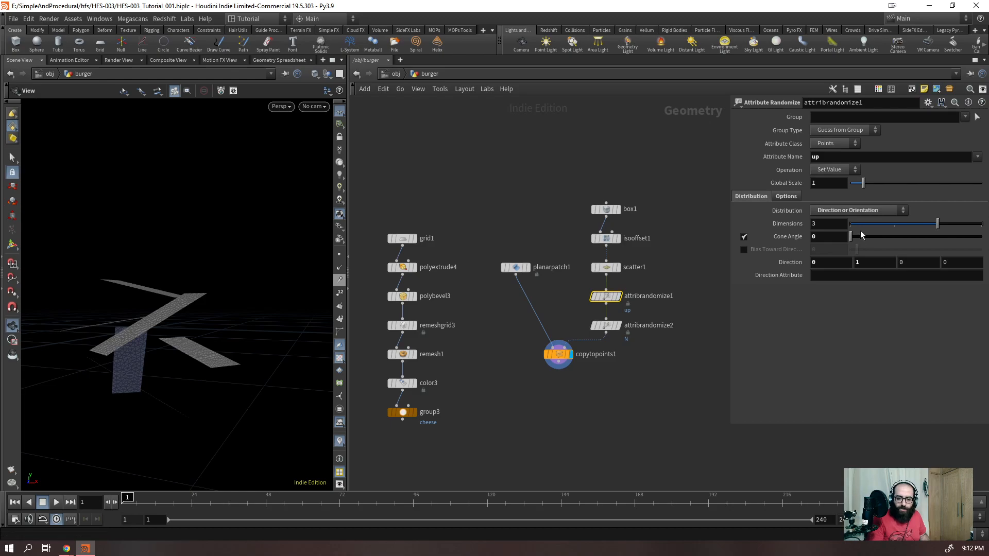
mouse_move(854, 237)
left_mouse_down()
mouse_move(927, 237)
mouse_move(845, 245)
left_mouse_up()
left_click_drag(218, 342, 84, 357)
left_click_drag(47, 343, 37, 340)
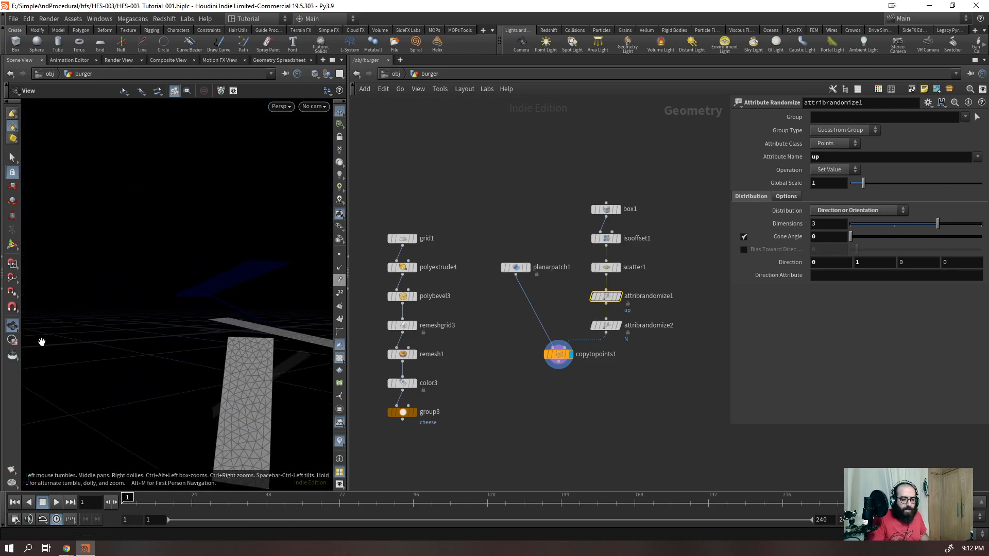
left_click_drag(248, 282, 283, 362)
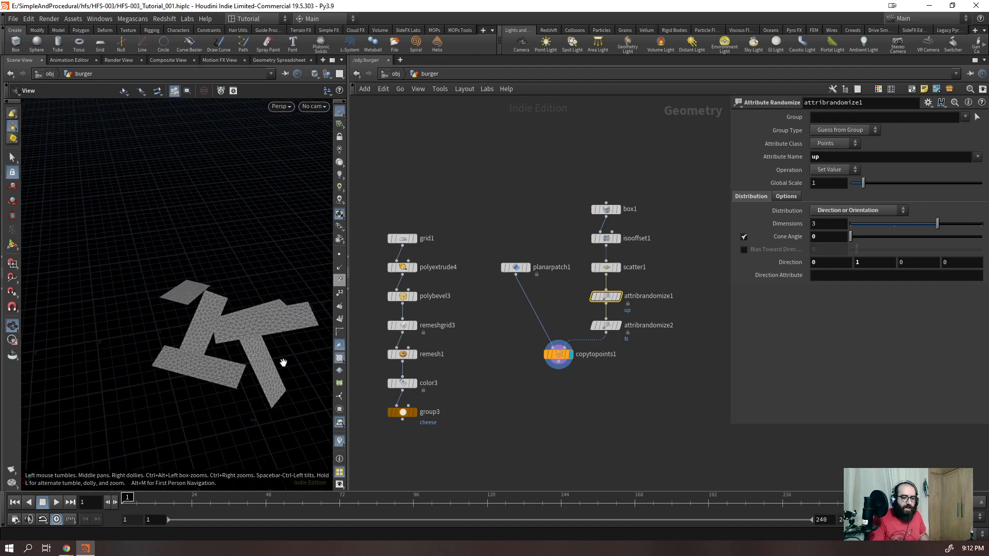
- Place planarpatch1 level with attribrandomize2 and shift the whole copytopoints1 network up
left_click_drag(515, 270, 521, 335)
left_click_drag(654, 168, 490, 397)
left_click_drag(550, 363, 552, 276)
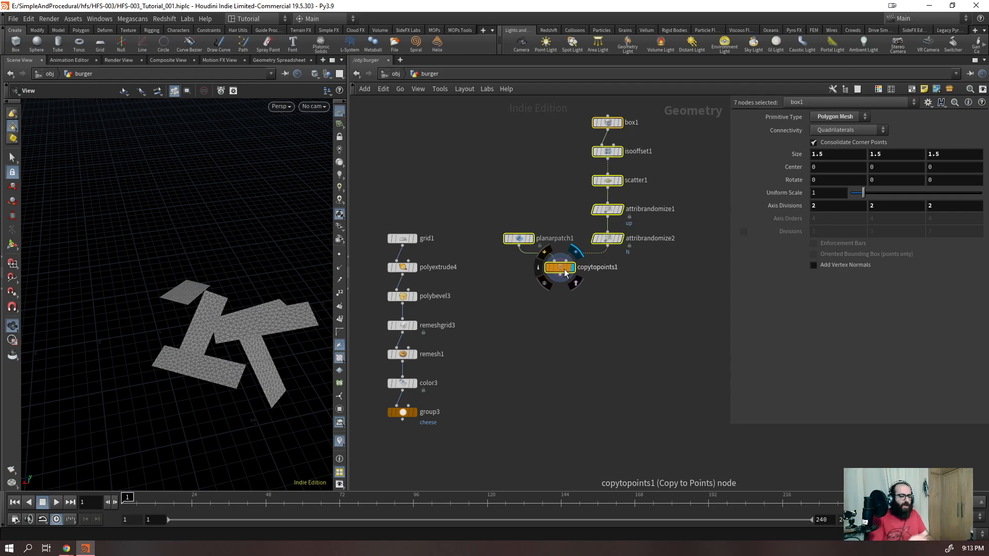
- Add a Mountain node after copytopoints1 and display its result
left_click_drag(620, 327, 554, 258)
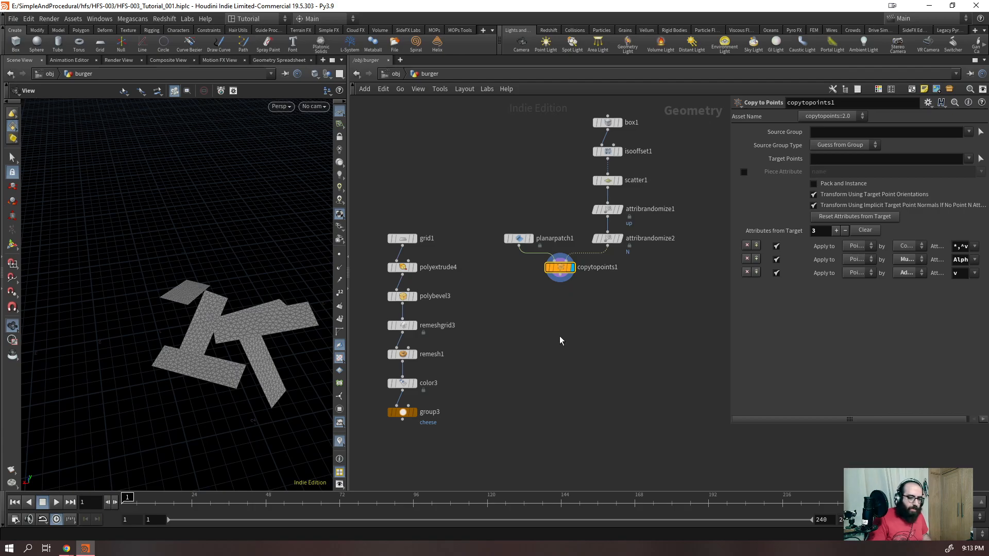
key("Tab")
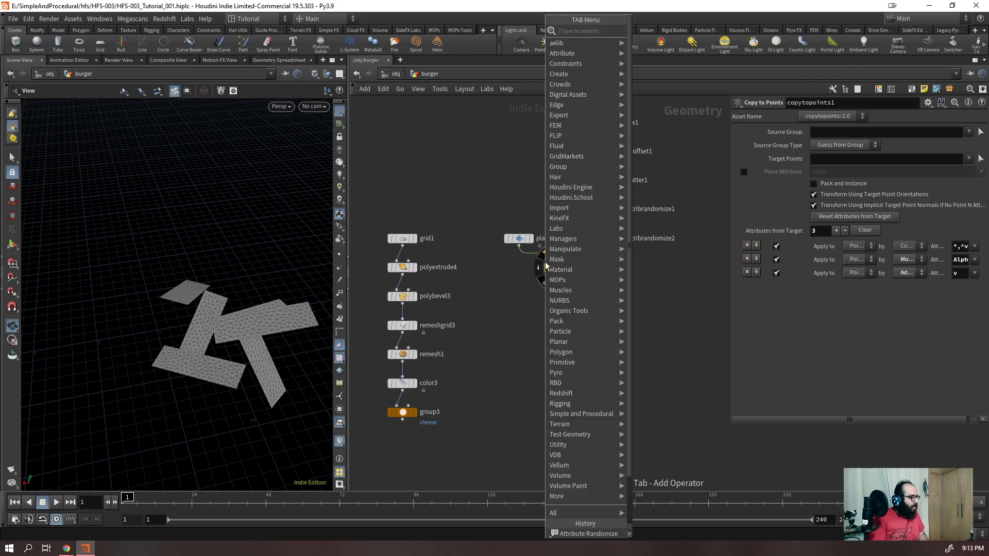
type("mountain")
key("Return")
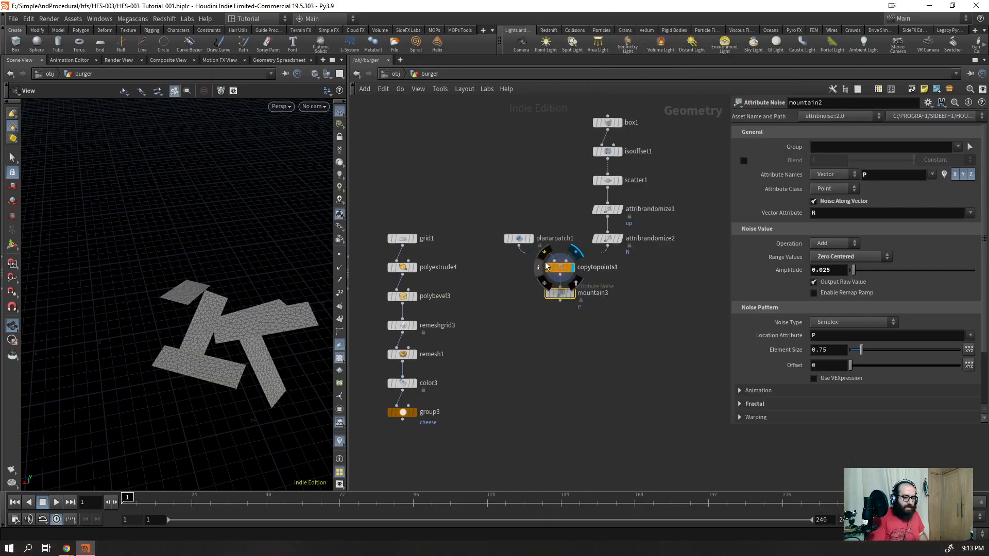
left_click_drag(165, 411, 269, 360)
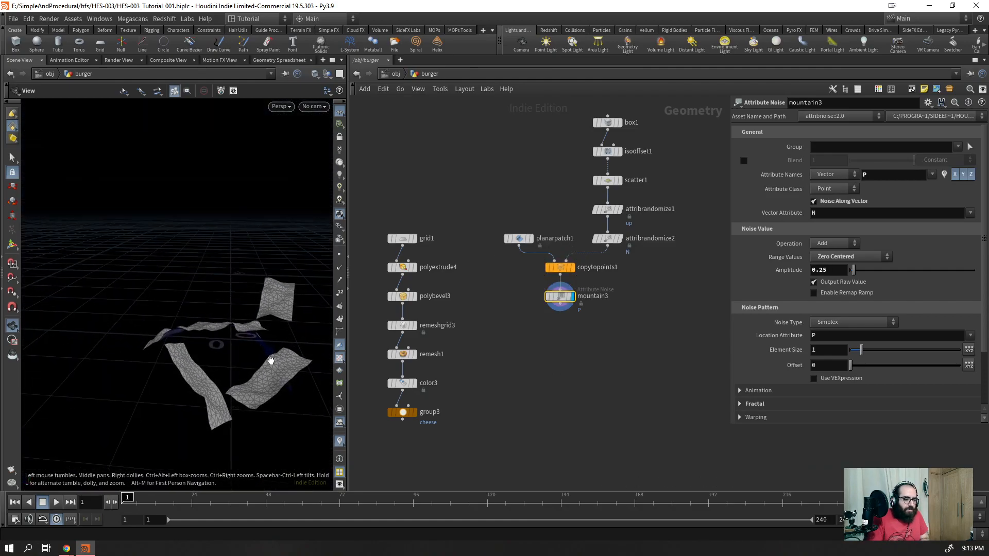
- Set mountain3's amplitude to 0.45 and its element size to 1.2
left_click(841, 270)
scroll(840, 269, "up", 2)
left_click(830, 353)
scroll(830, 353, "up", 2)
left_click_drag(217, 382, 179, 324)
right_click_drag(178, 325, 268, 362)
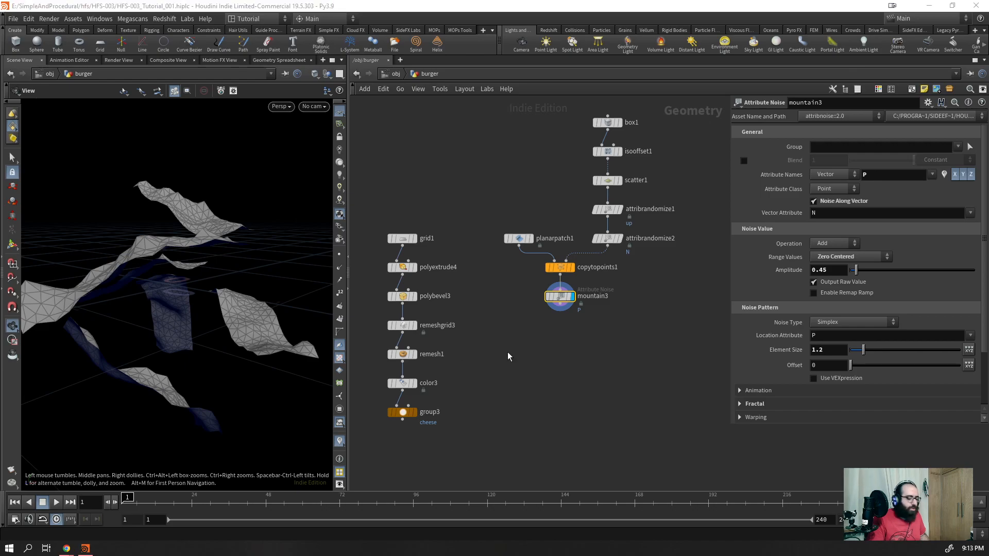
- Add a PolyExtrude node after mountain3 and display it
key("Tab")
type("polyex")
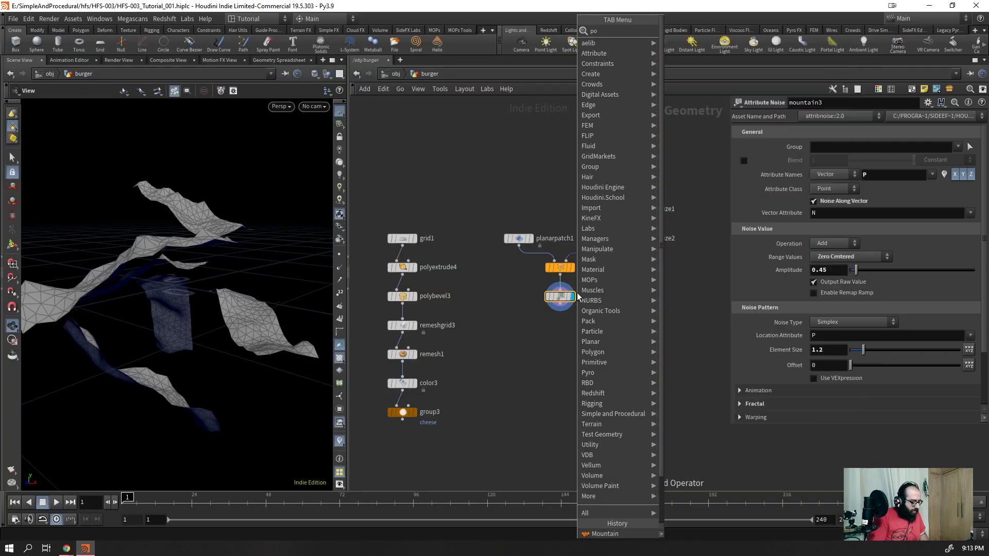
key("shift+Return")
key("Return")
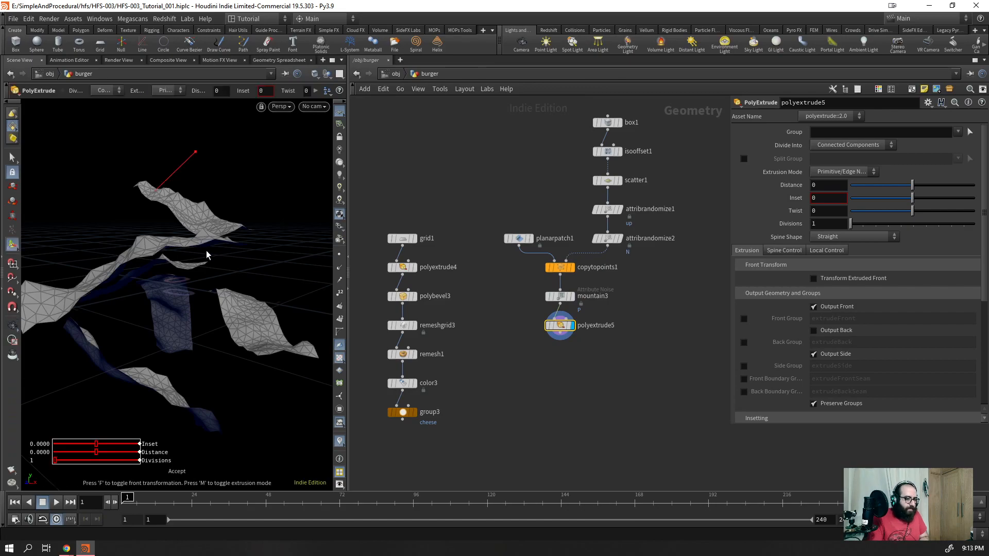
- Set the patches' extrusion distance to 0.02 and enable Output Back to close the geometry
middle_click_drag(207, 246, 209, 246)
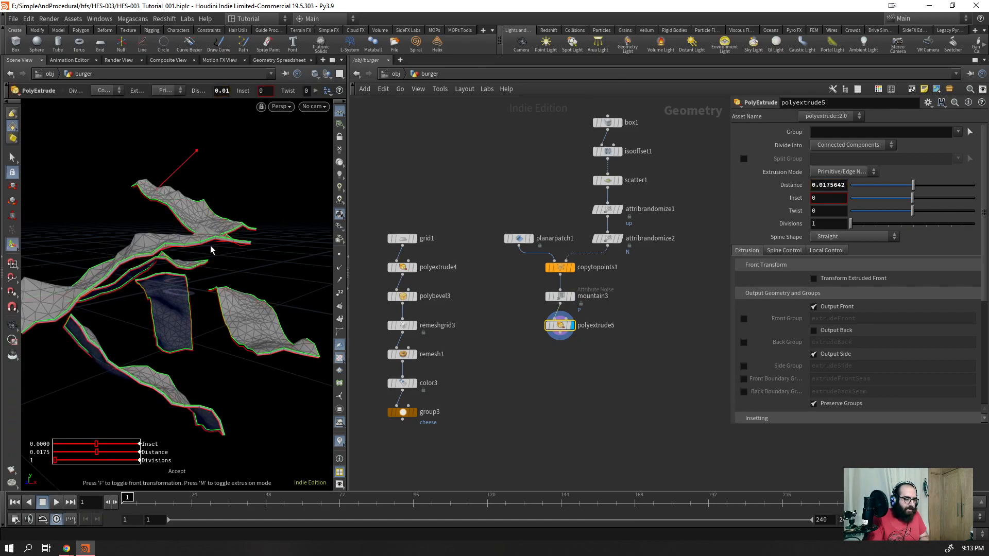
left_click(826, 186)
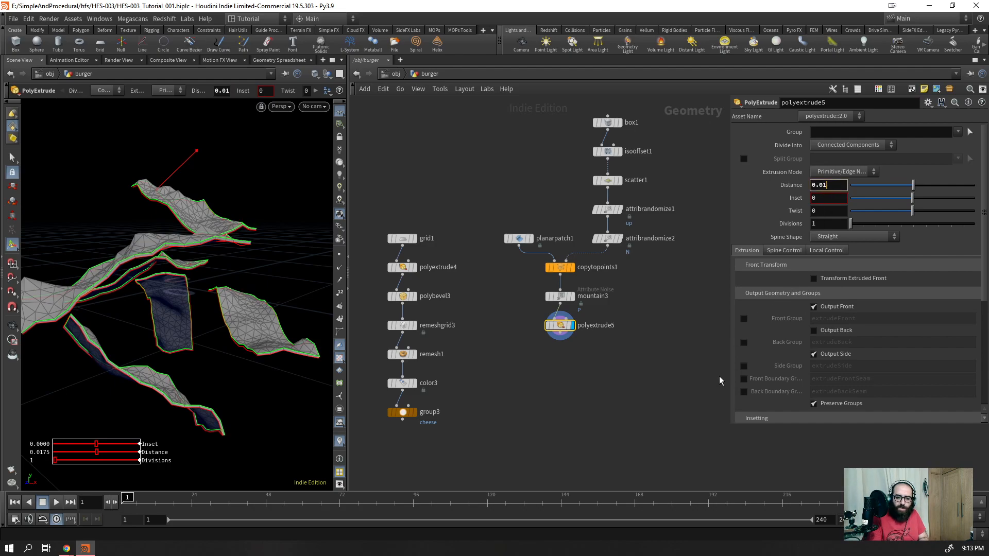
key("Return")
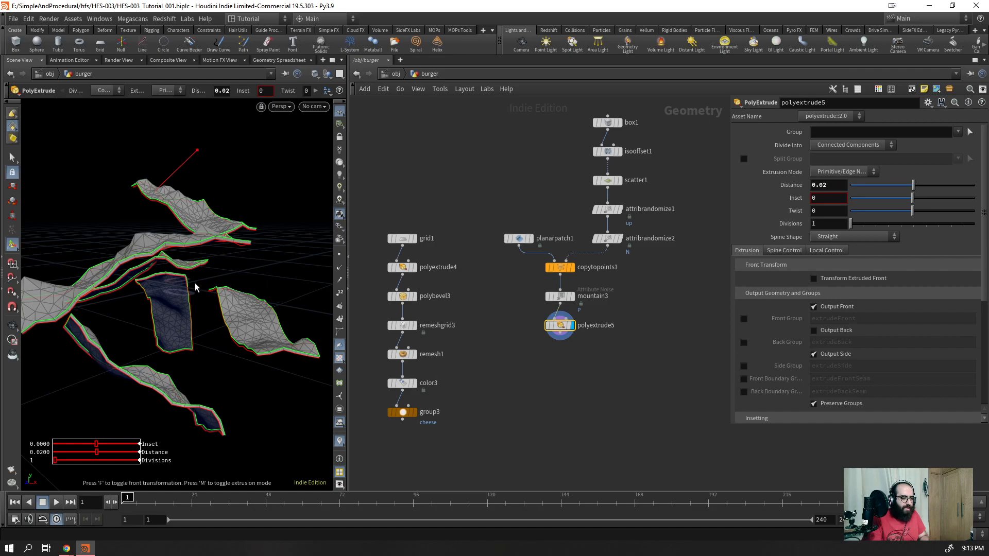
key("Escape")
left_click(818, 332)
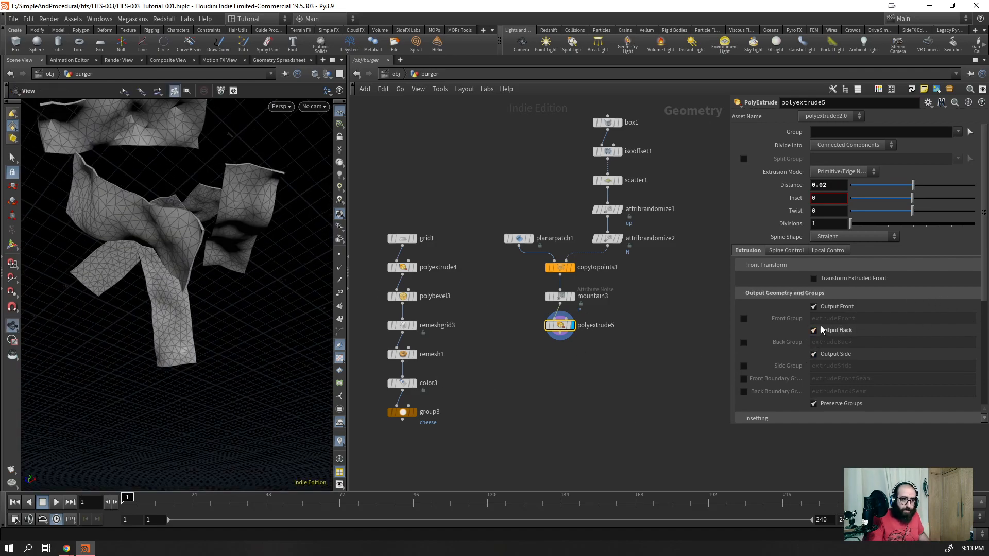
- Compare the extruded patches with Output Back off and on, and examine their thickness up close without wireframe
left_click(818, 331)
left_click(818, 332)
left_click_drag(216, 231, 234, 323)
key("shift+w")
right_click_drag(223, 305, 239, 179)
left_click_drag(258, 324, 278, 283)
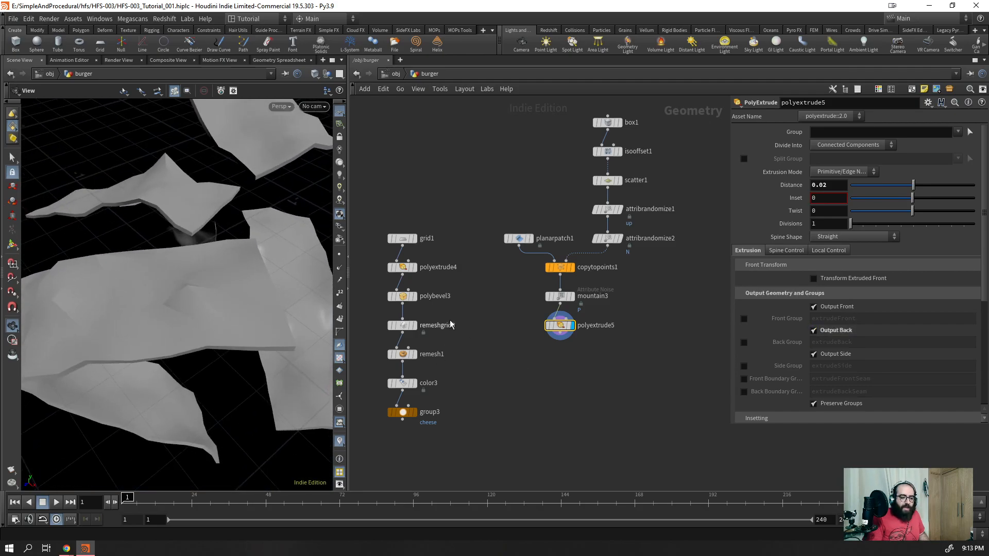
- Duplicate remeshgrid3, connect the copy after polyextrude5, display it and set its smoothing iterations to 0
left_click_drag(408, 331, 552, 348)
left_click(565, 355)
left_click_drag(591, 430, 561, 355)
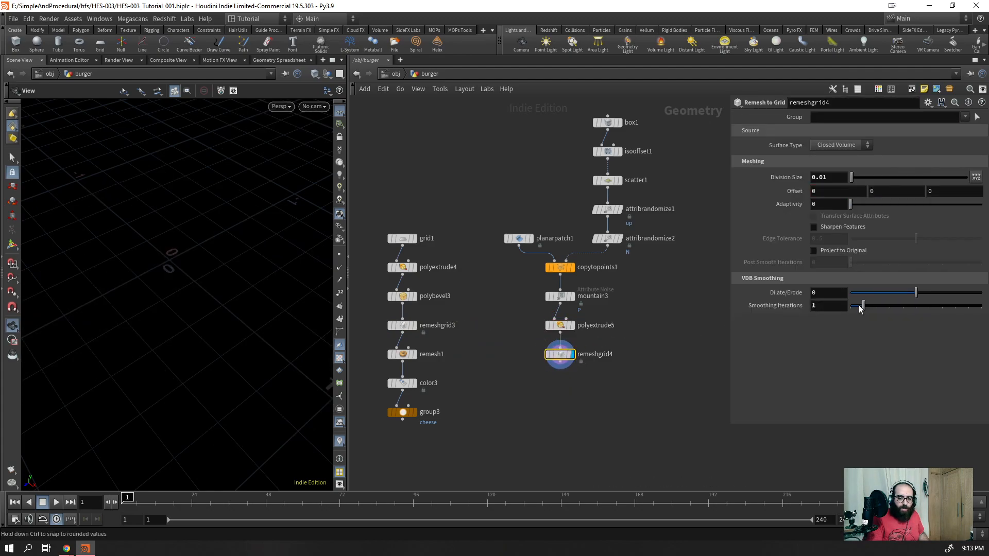
left_click_drag(863, 309, 849, 309)
scroll(244, 274, "down", 3)
mouse_move(181, 350)
left_mouse_down()
mouse_move(163, 299)
mouse_move(175, 225)
mouse_move(250, 280)
mouse_move(170, 334)
left_mouse_up()
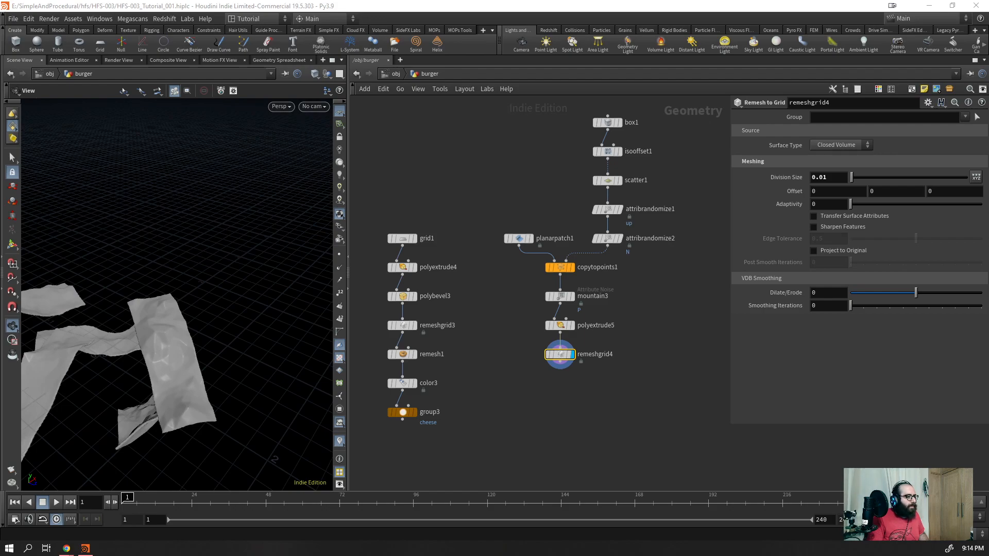
- Try a division size of 0.005 on remeshgrid4, and set it back to 0.01
left_click_drag(832, 181, 697, 221)
type("0.005")
key("Return")
right_click_drag(174, 341, 278, 269)
key("shift+w")
left_click_drag(183, 336, 247, 291)
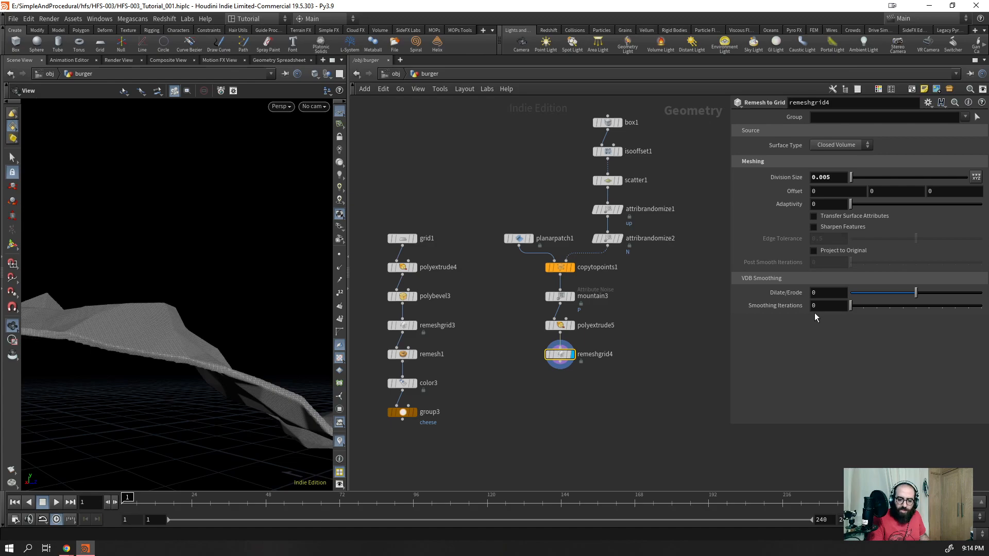
left_click(840, 178)
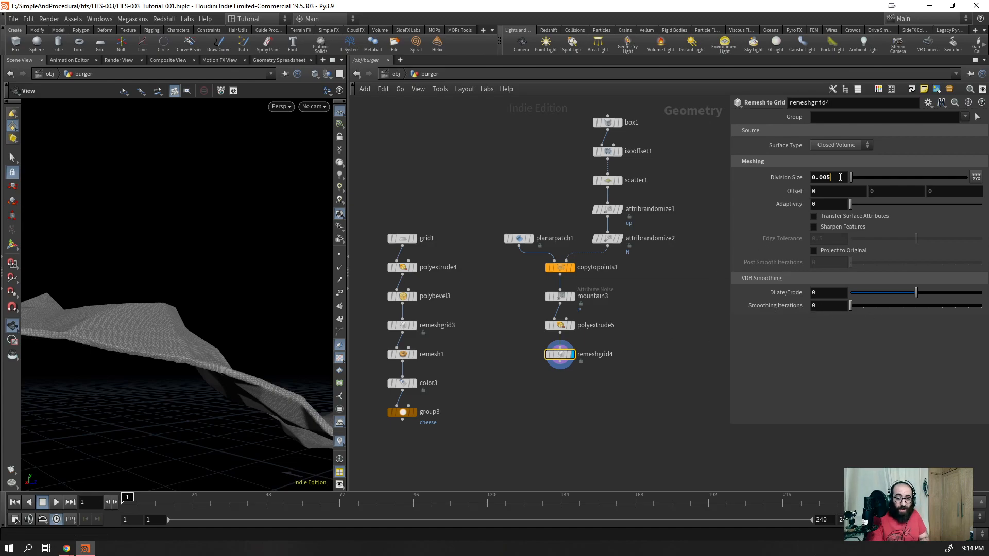
type("1")
key("Return")
- Set polyextrude5's extrusion distance to 0.04 and check the thicker patches
left_click(592, 326)
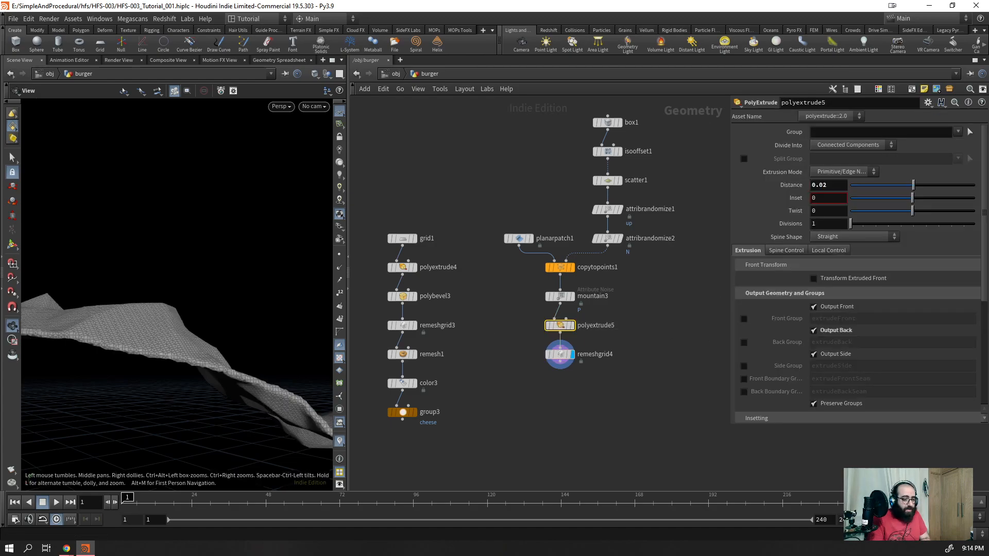
right_click(557, 311)
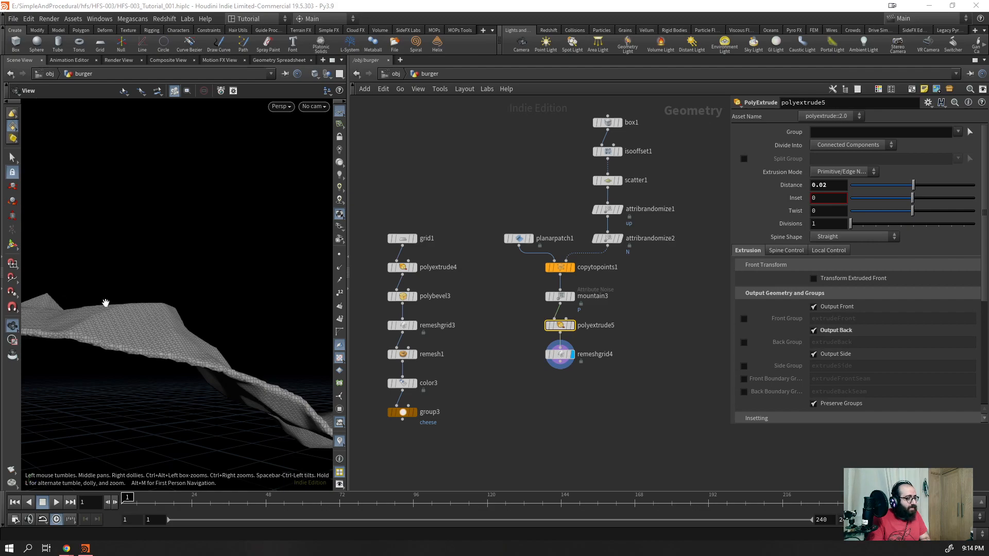
left_click(825, 190)
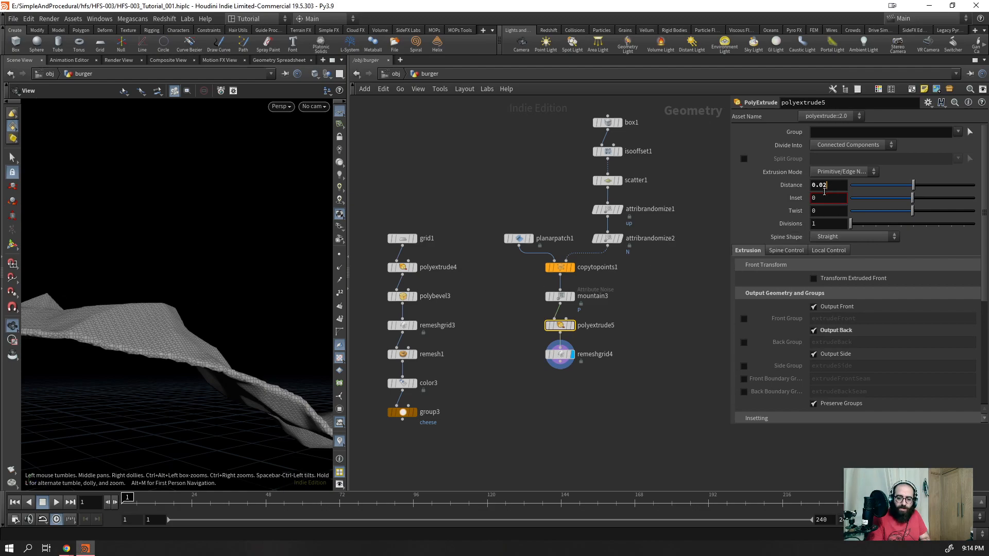
type("4")
key("Return")
left_click_drag(153, 332, 138, 405)
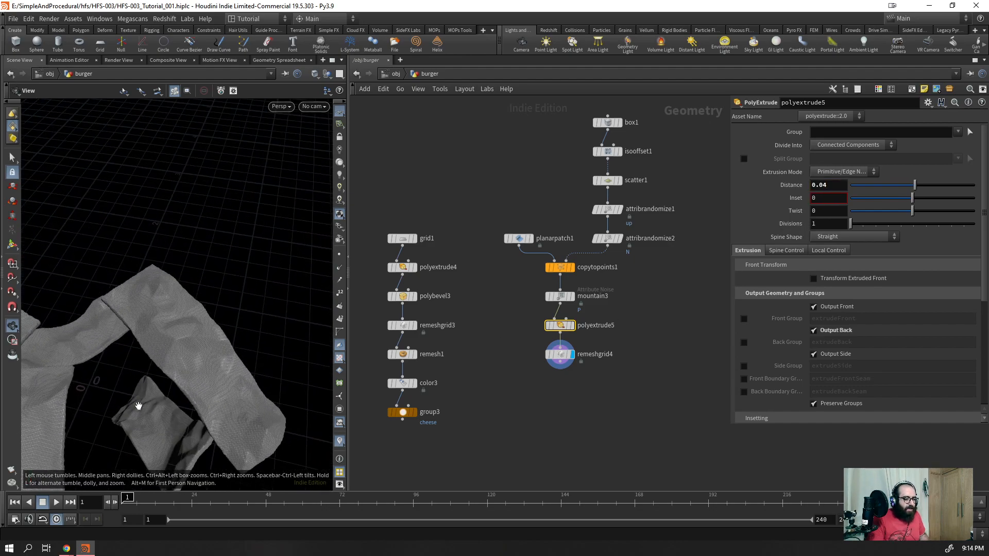
key("shift+w")
scroll(181, 345, "up", 5)
mouse_move(217, 295)
left_mouse_down()
mouse_move(212, 282)
mouse_move(198, 323)
left_mouse_up()
- Set remeshgrid4's smoothing iterations to 2 and check the patch edges
left_click(562, 355)
left_click(822, 310)
scroll(822, 310, "up", 2)
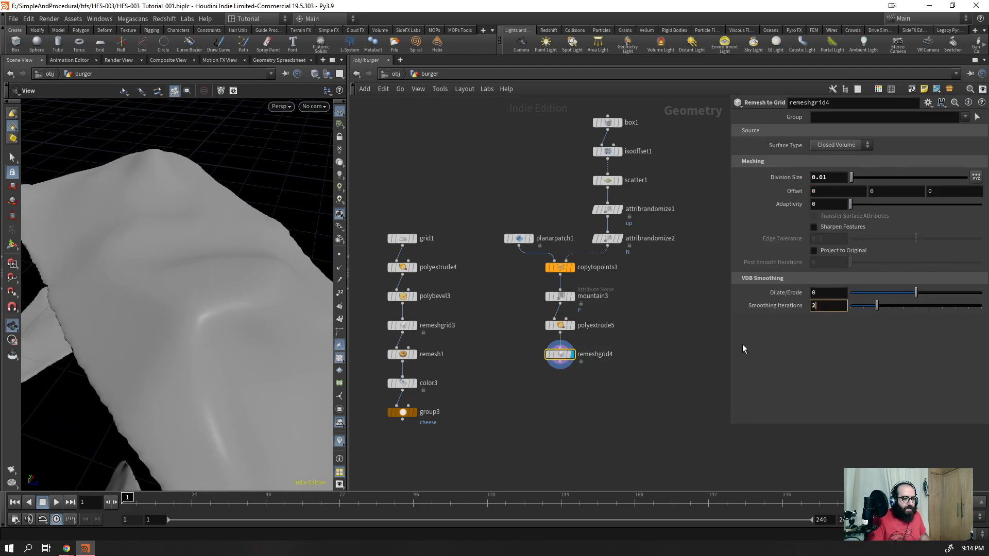
right_click_drag(201, 340, 64, 463)
mouse_move(64, 464)
left_mouse_down()
mouse_move(217, 331)
mouse_move(214, 353)
left_mouse_up()
right_click_drag(214, 353, 184, 382)
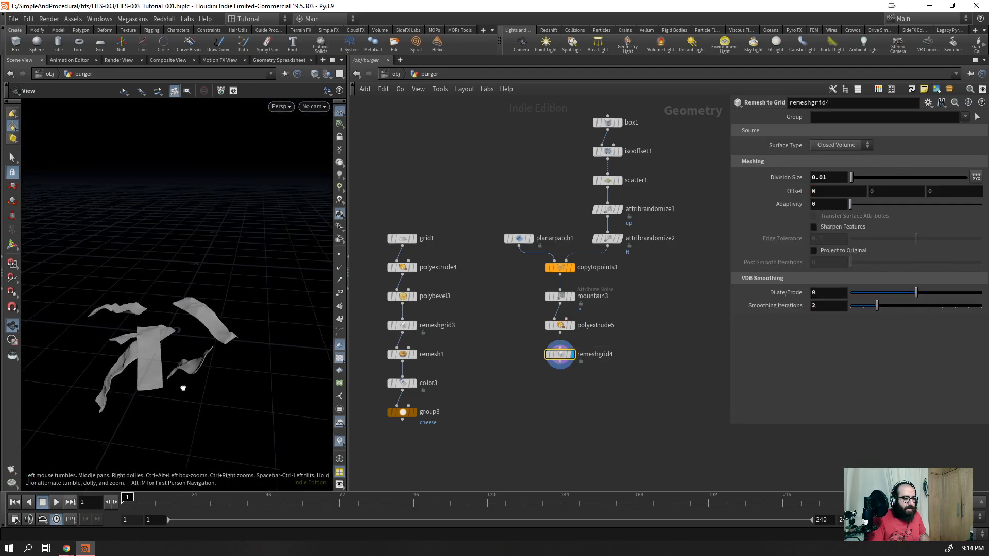
left_click_drag(183, 382, 201, 407)
right_click_drag(201, 406, 340, 192)
key("shift+w")
mouse_move(339, 192)
left_mouse_down()
mouse_move(247, 321)
mouse_move(257, 267)
left_mouse_up()
- Set mountain3's noise amplitude to 0.25
left_click_drag(558, 196, 496, 249)
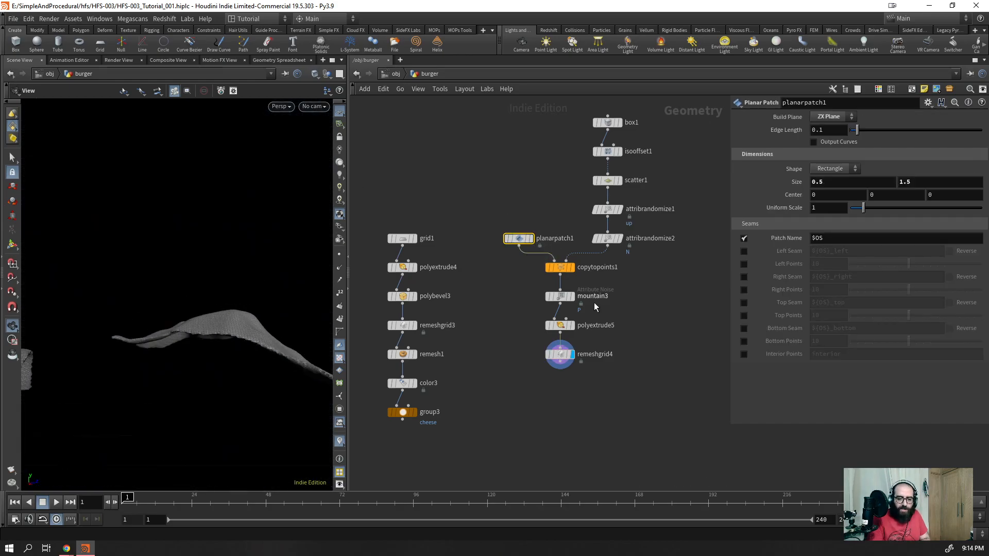
left_click(557, 297)
left_click(830, 266)
type("0")
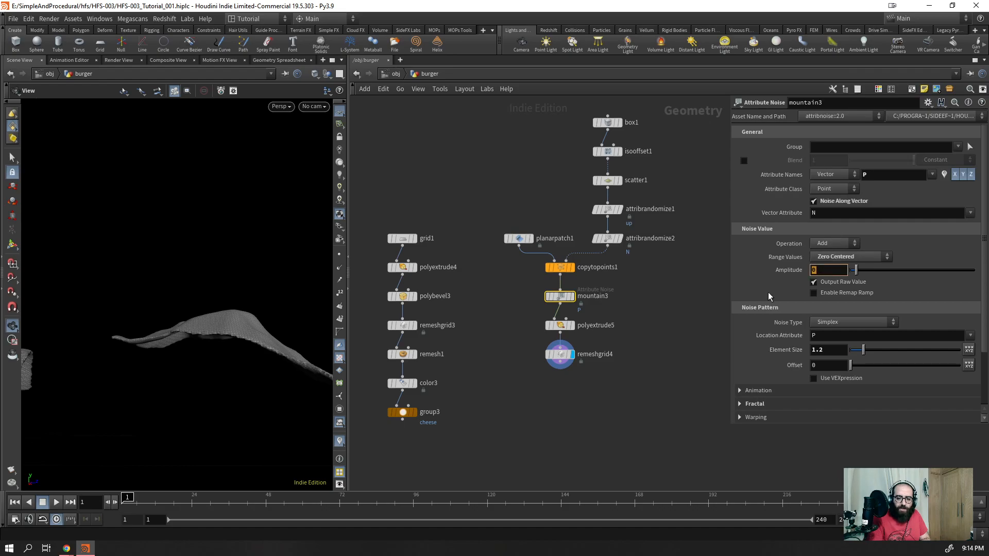
type("25")
key("Return")
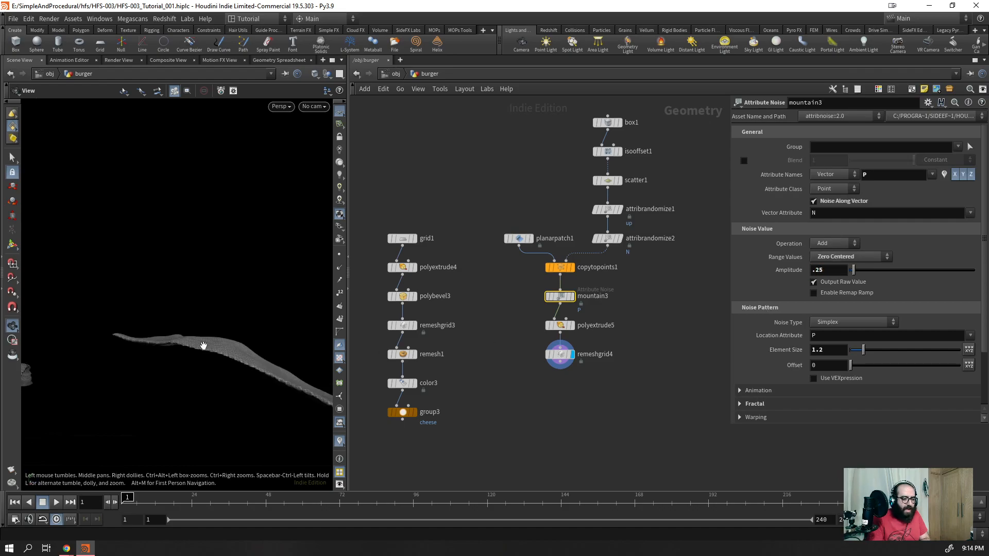
left_click_drag(205, 345, 396, 338)
- Set mountain3's noise amplitude to 0.3 and check the shape of the patches
left_click(829, 270)
type("0.3")
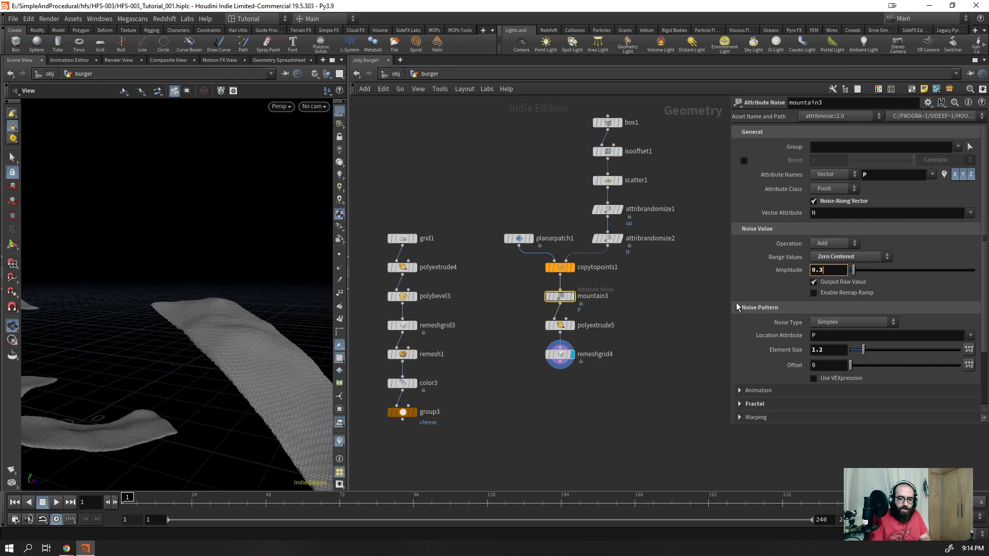
key("Return")
left_click_drag(179, 284, 206, 378)
key("shift+w")
left_click_drag(106, 354, 212, 344)
right_click_drag(212, 345, 152, 331)
left_click_drag(152, 331, 237, 367)
right_click_drag(108, 347, 201, 271)
left_click_drag(200, 271, 212, 289)
scroll(254, 255, "down", 5)
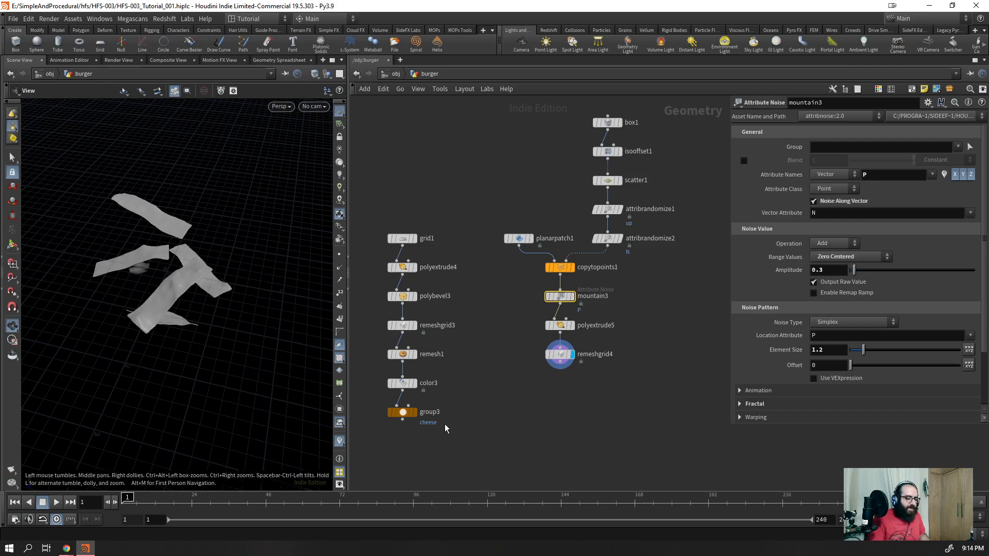
- Add a new Color node after remeshgrid4
left_click(554, 354)
key("Tab")
type("color")
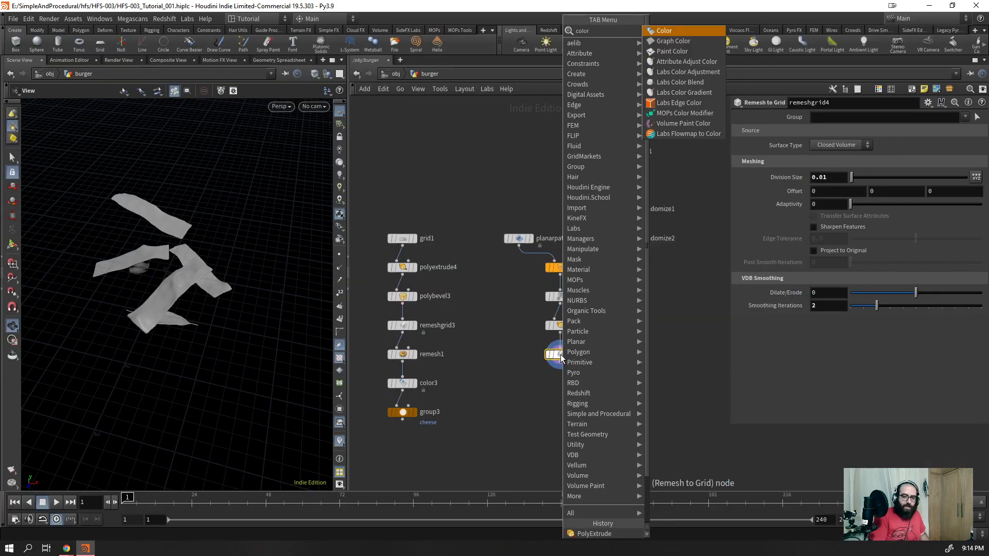
key("Return")
key("Tab")
key("Escape")
- Replace the Color node below remeshgrid4 with copies of color3 and group3, connected to remeshgrid4 and aligned under it
left_click_drag(457, 375, 390, 422)
left_click_drag(400, 385, 530, 435, "alt")
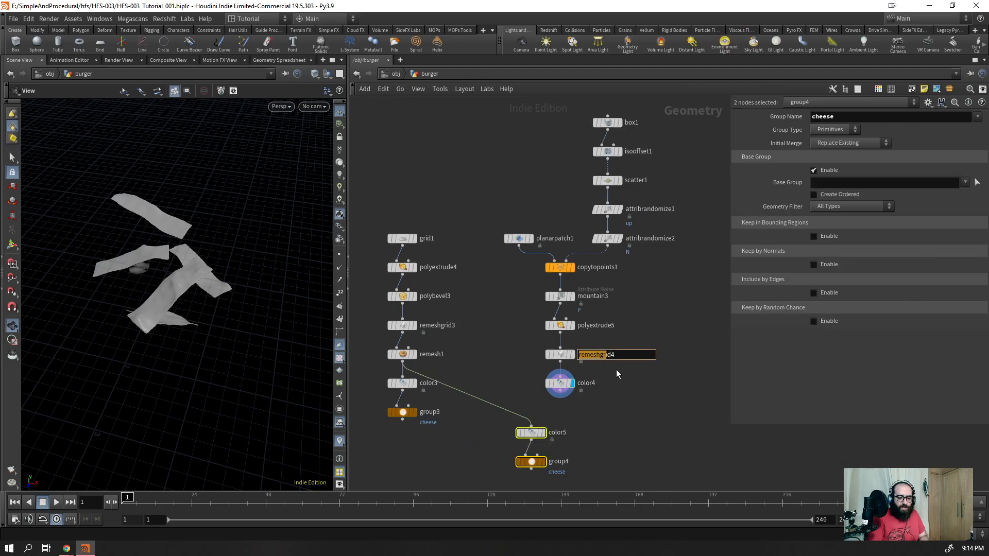
left_click(559, 383)
key("Delete")
left_click_drag(560, 363, 531, 425)
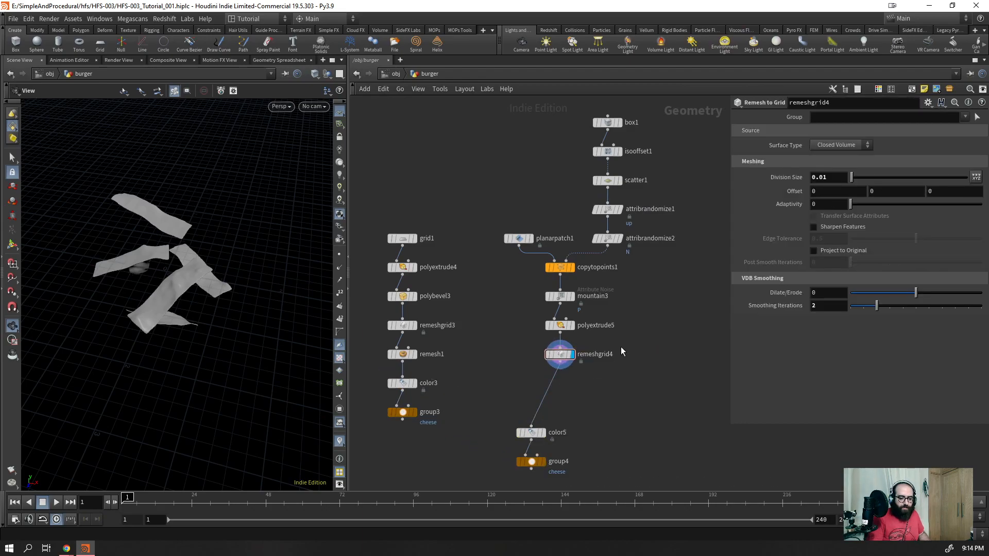
left_click_drag(623, 347, 517, 474)
key("a")
left_click_drag(586, 402, 590, 420)
- Display color5 and change its color to pure red, with the green component set to 0.33
left_click(559, 384)
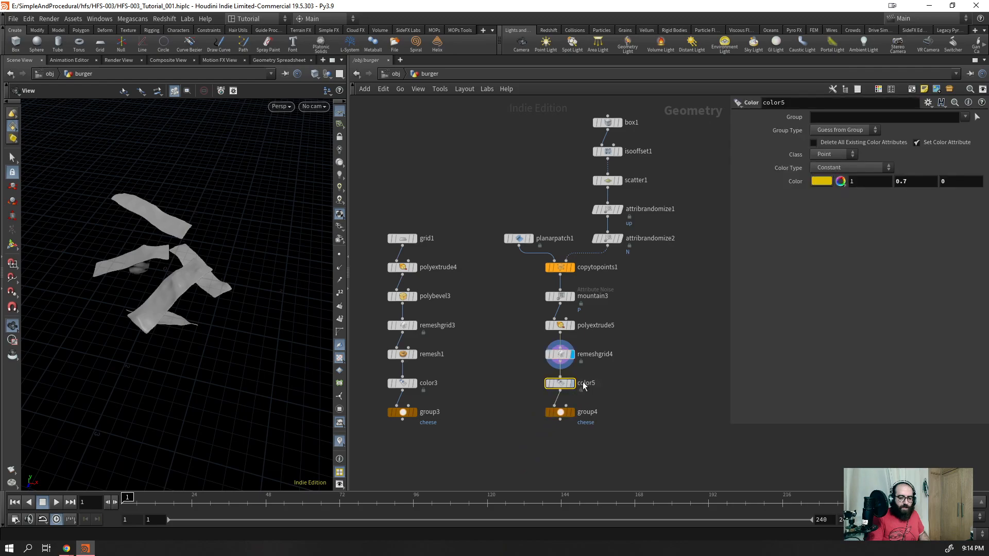
left_click(572, 384)
left_click(820, 183)
left_click(727, 120)
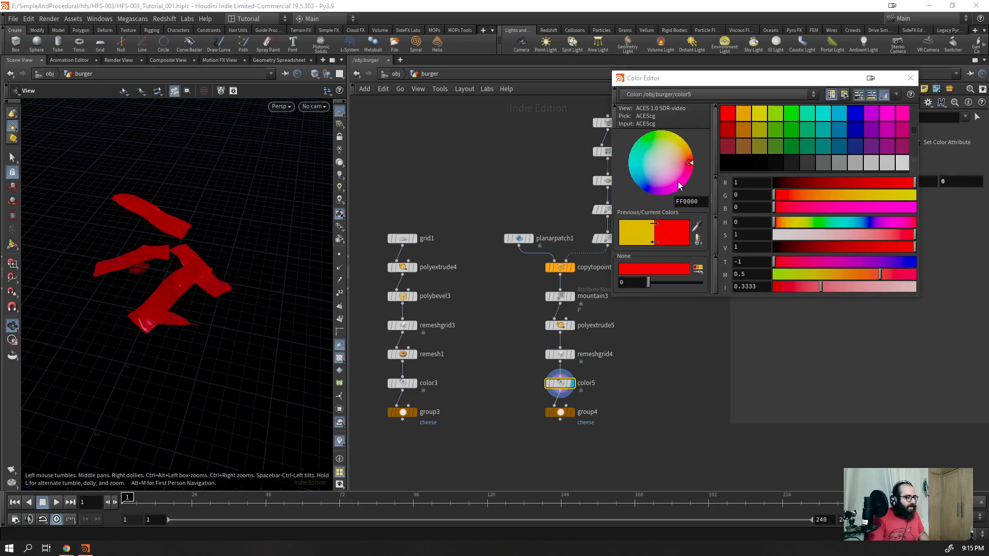
left_click(910, 78)
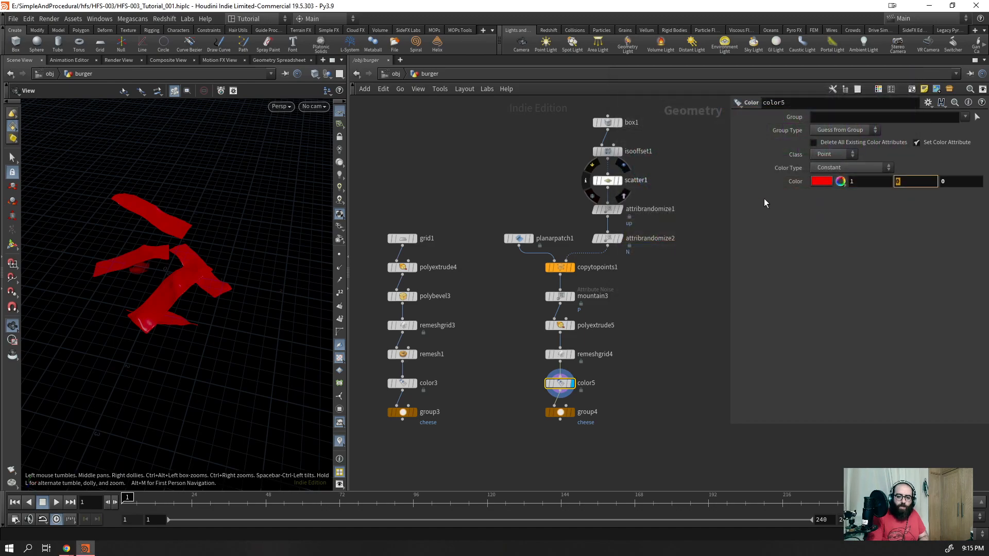
type("0.3")
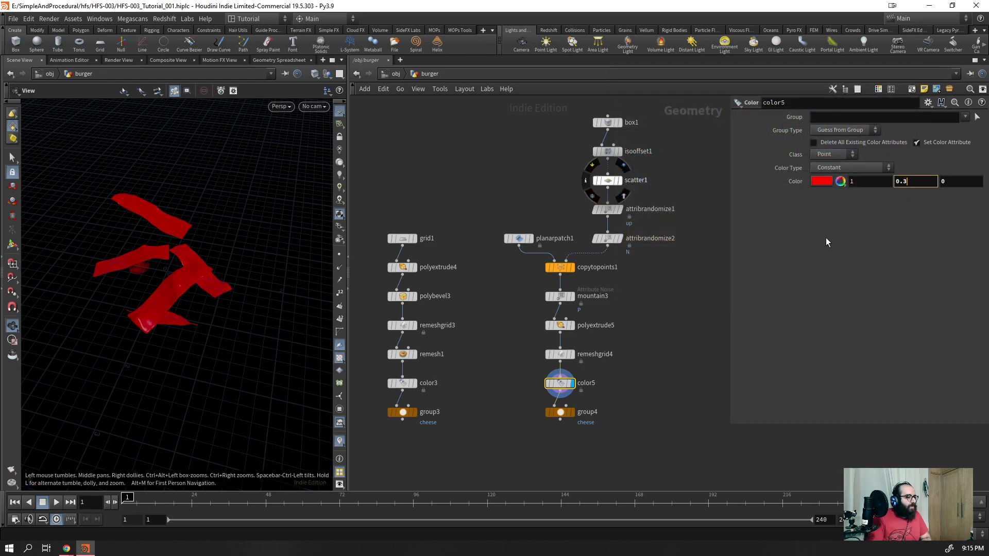
type("3")
key("Return")
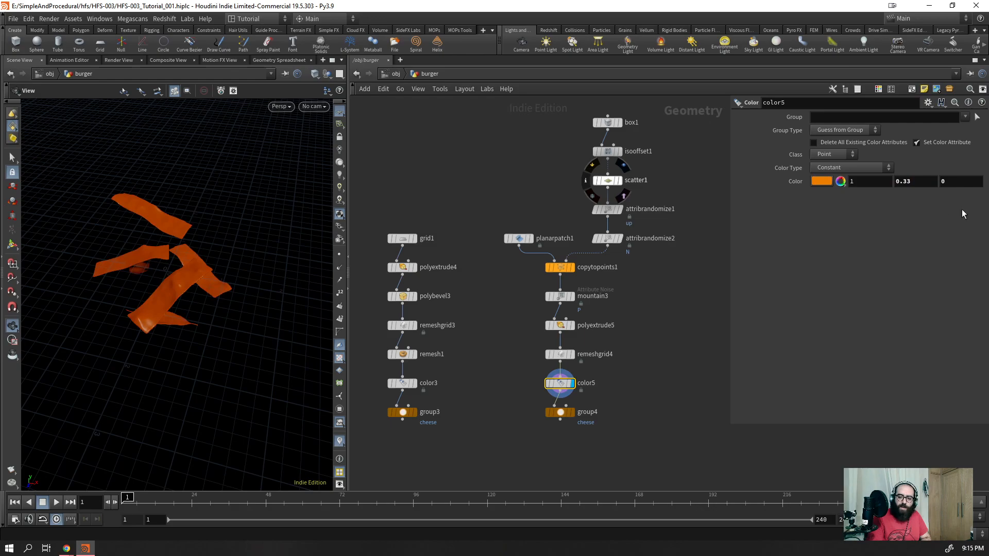
- Set color5's blue component to 0.21
left_click(958, 180)
type("0.21")
key("Return")
right_click_drag(150, 320, 182, 309)
left_click_drag(183, 309, 212, 252)
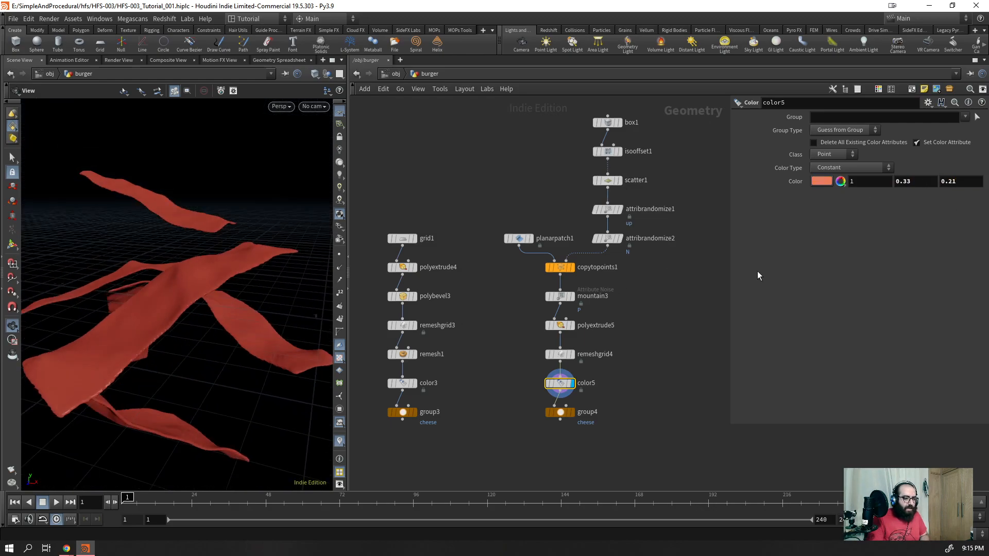
- Set color5's blue component to 0.2 and its green component to 0.3
left_click(958, 181)
type("0.2")
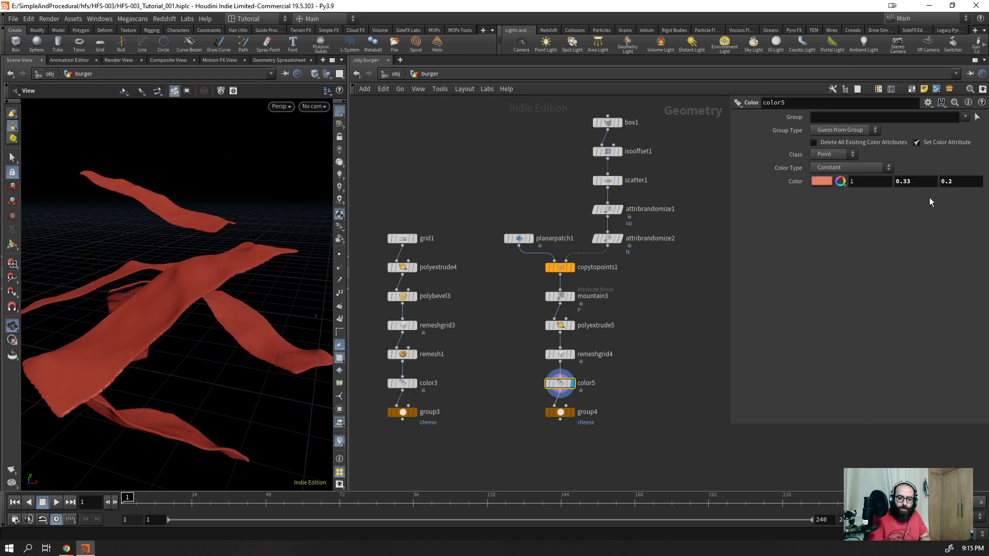
key("Return")
left_click_drag(226, 309, 252, 363)
key("shift+w")
right_click_drag(231, 304, 285, 195)
key("shift+w")
mouse_move(208, 280)
left_mouse_down()
mouse_move(165, 261)
mouse_move(186, 276)
mouse_move(212, 190)
mouse_move(166, 236)
mouse_move(169, 252)
mouse_move(222, 250)
mouse_move(219, 280)
left_mouse_up()
right_click_drag(219, 281, 35, 424)
mouse_move(159, 297)
left_mouse_down()
mouse_move(204, 298)
mouse_move(208, 308)
mouse_move(199, 307)
mouse_move(206, 289)
mouse_move(159, 287)
left_mouse_up()
right_click_drag(261, 333, 289, 329)
key("shift+w")
key("shift+w")
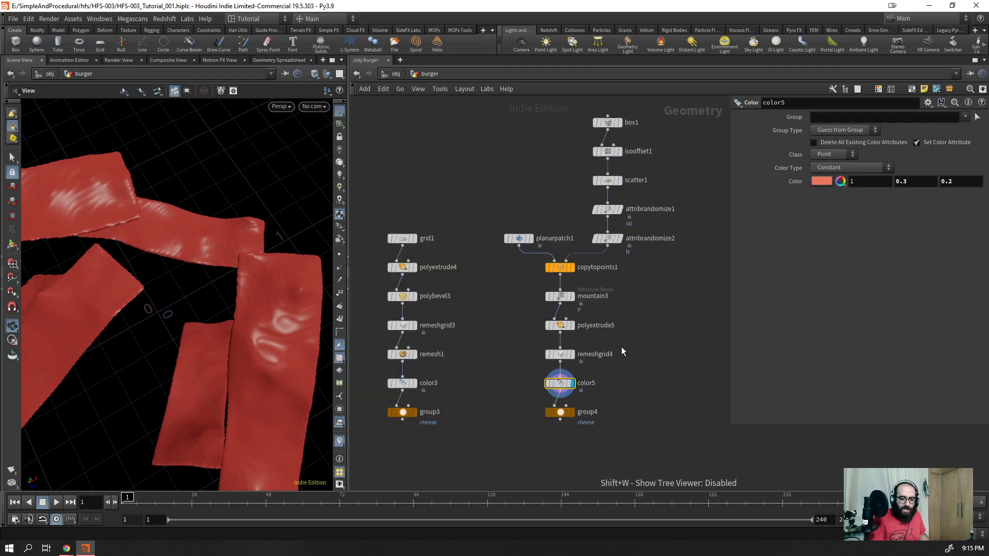
- Set polyextrude5's extrusion distance to 0.06 to thicken the patches
left_click(600, 352)
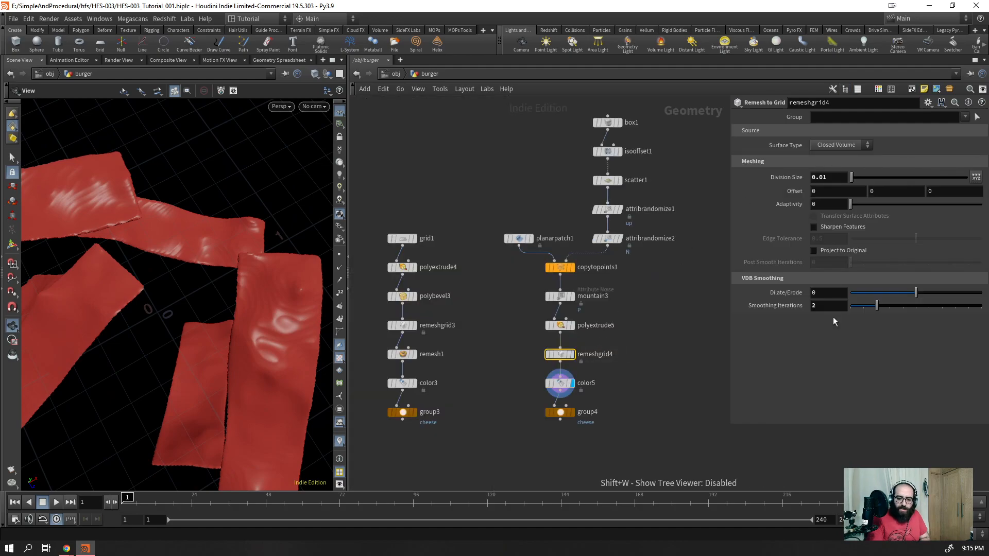
left_click(861, 310)
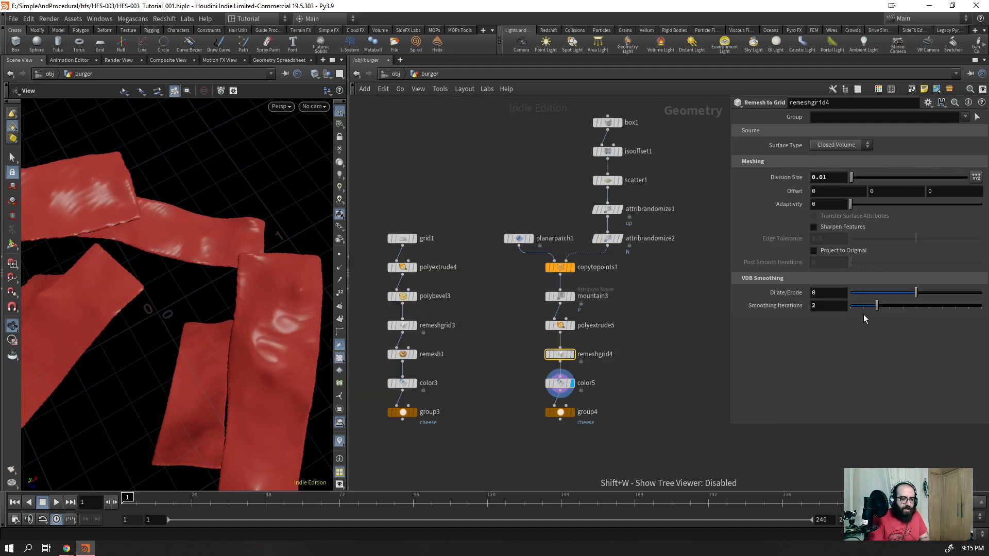
left_click(560, 325)
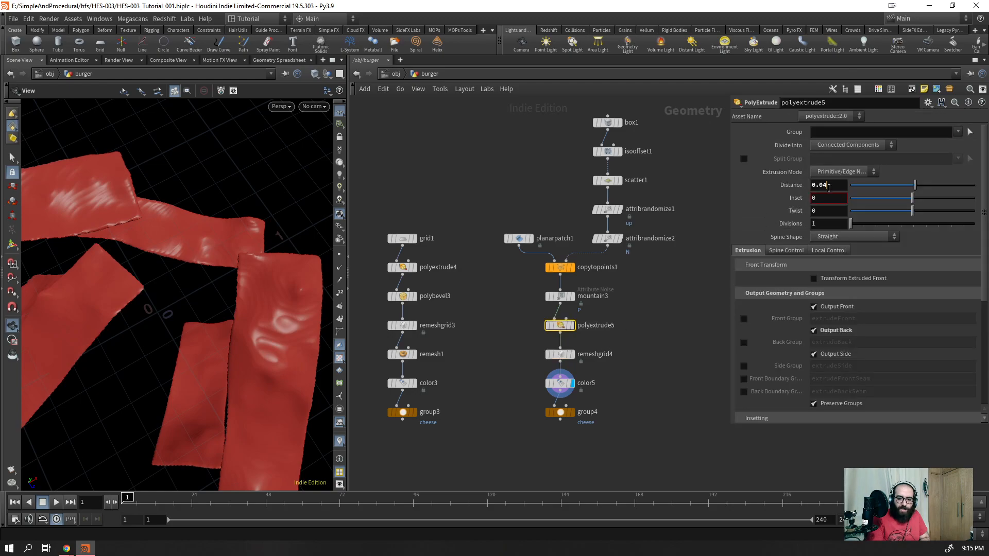
type("6")
key("Return")
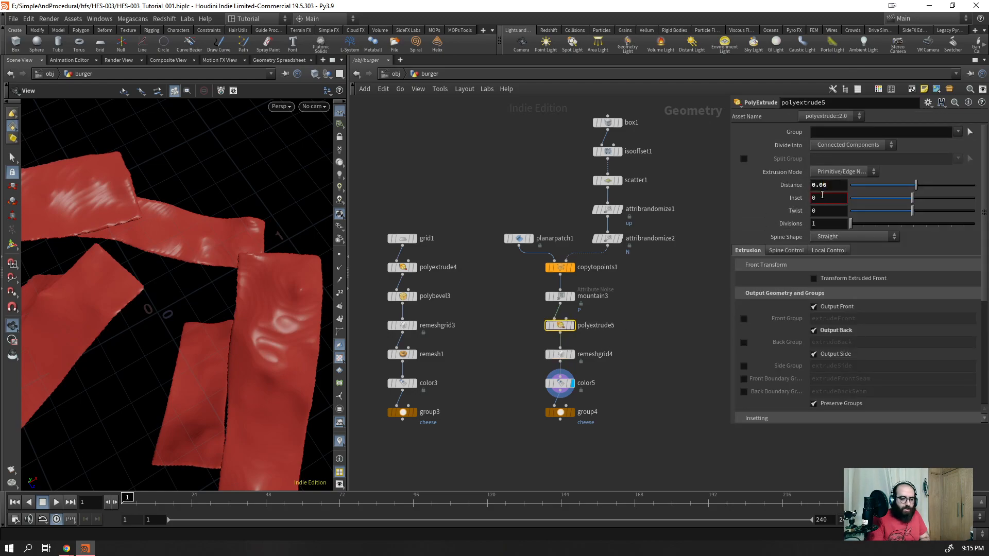
left_click_drag(268, 344, 218, 286)
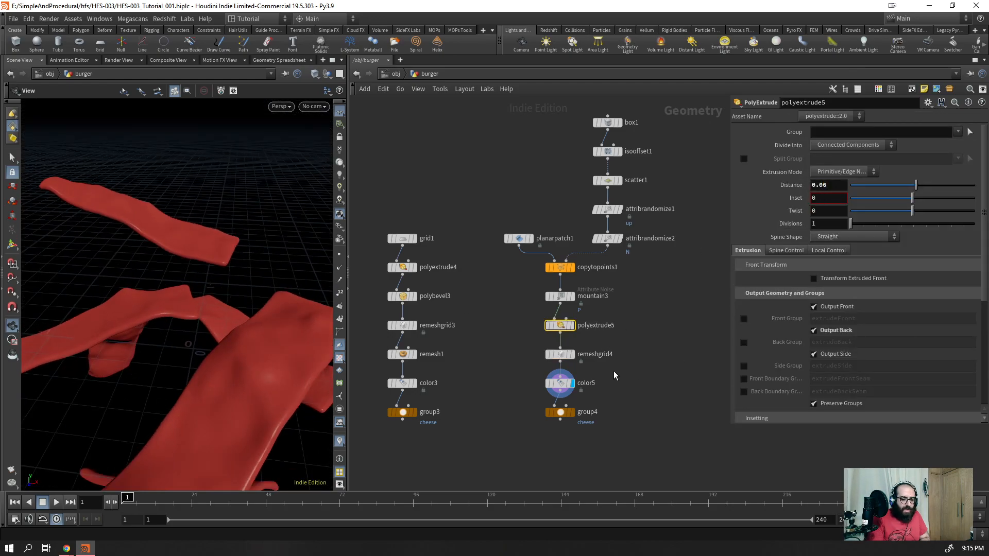
- Set remeshgrid4's smoothing iterations to 3 and check the patches from several angles
left_click(560, 383)
left_click(592, 353)
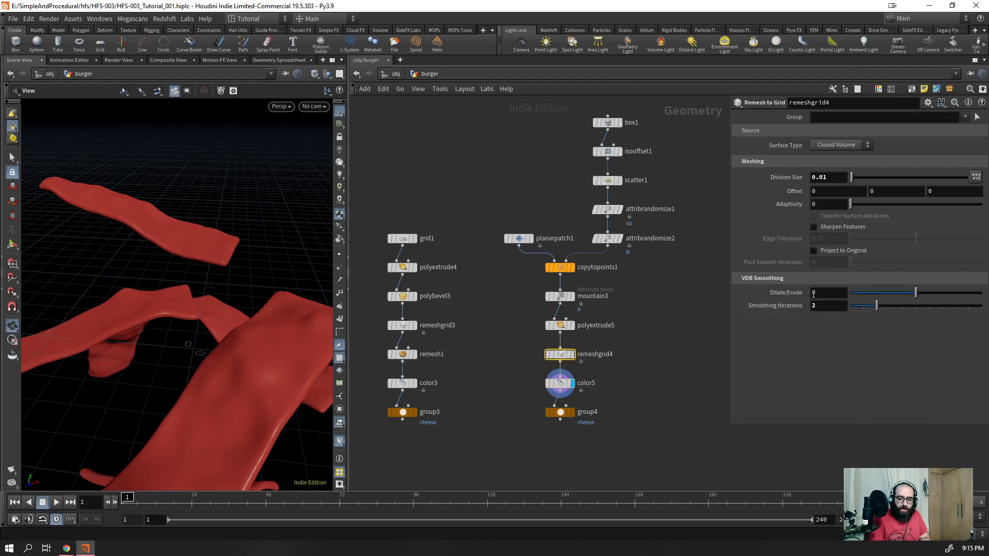
left_click_drag(874, 307, 885, 308)
right_click_drag(227, 319, 152, 433)
left_click_drag(191, 268, 237, 352)
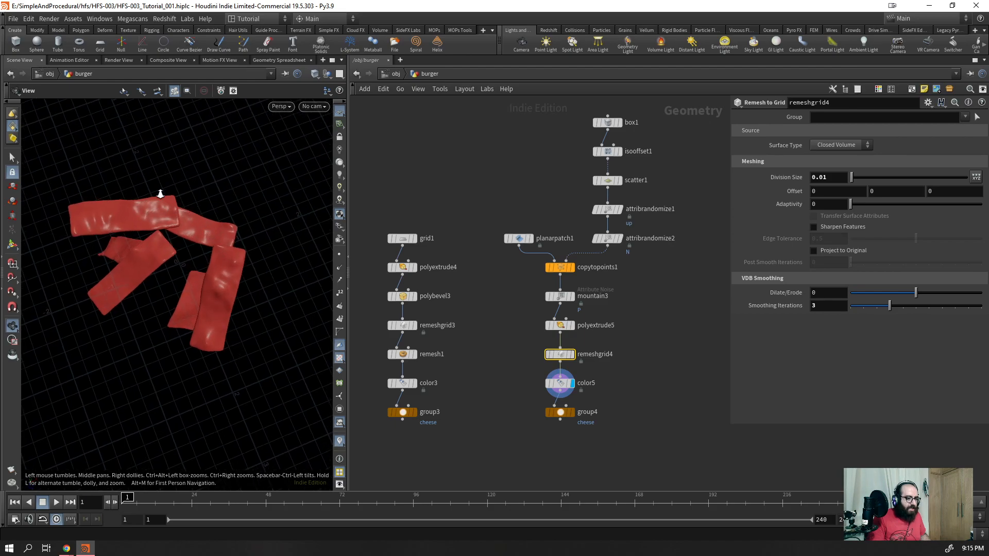
middle_click_drag(163, 196, 178, 257)
right_click_drag(178, 258, 309, 139)
mouse_move(211, 286)
left_mouse_down()
mouse_move(170, 299)
mouse_move(168, 229)
left_mouse_up()
key("shift+w")
right_click_drag(196, 292, 184, 368)
key("shift+w")
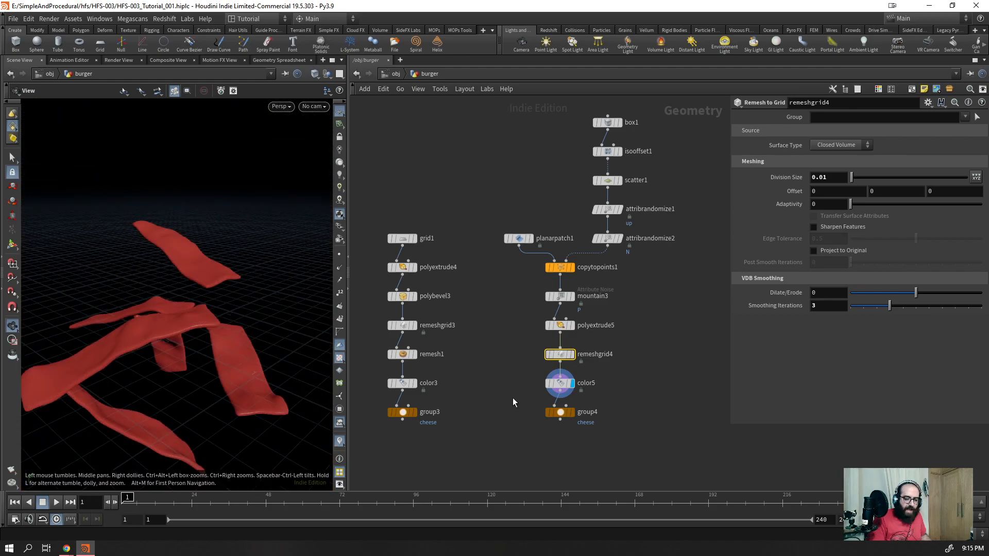
- Rename the group in group4 to bacon
left_click(573, 412)
double_click(851, 119)
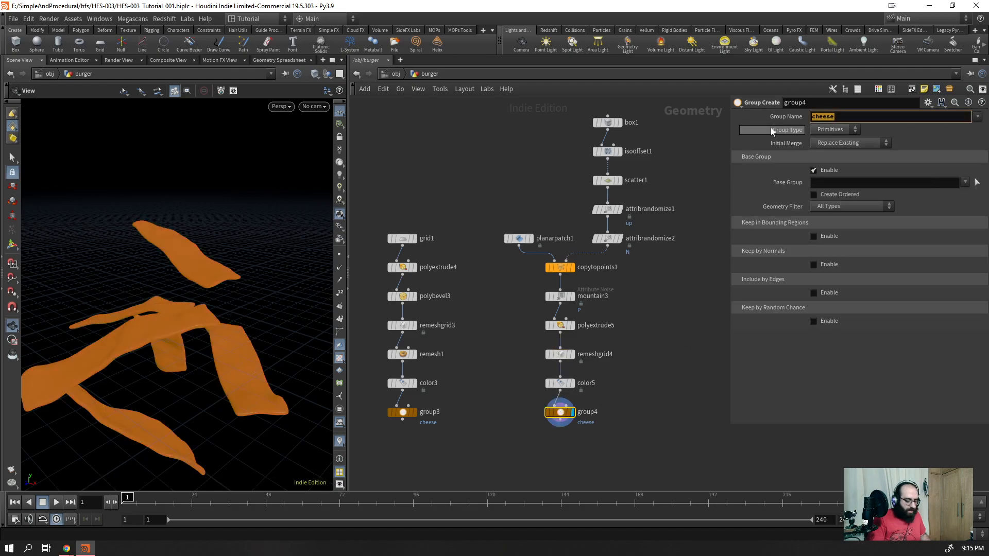
type("bacon")
key("Return")
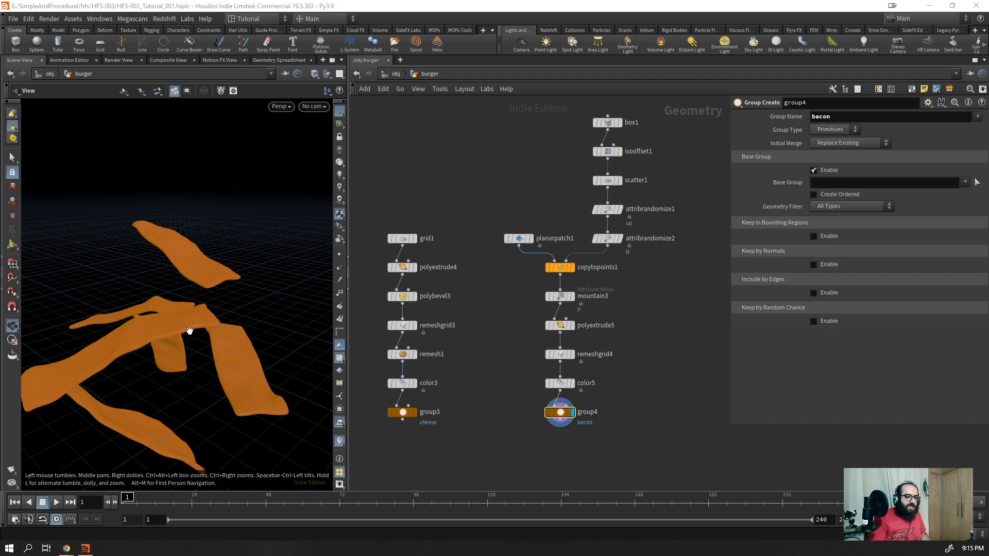
- Duplicate the whole bacon node chain, including its planar patch and scatter branch, beside the original and display the copied group node
scroll(196, 333, "down", 5)
scroll(451, 251, "down", 3)
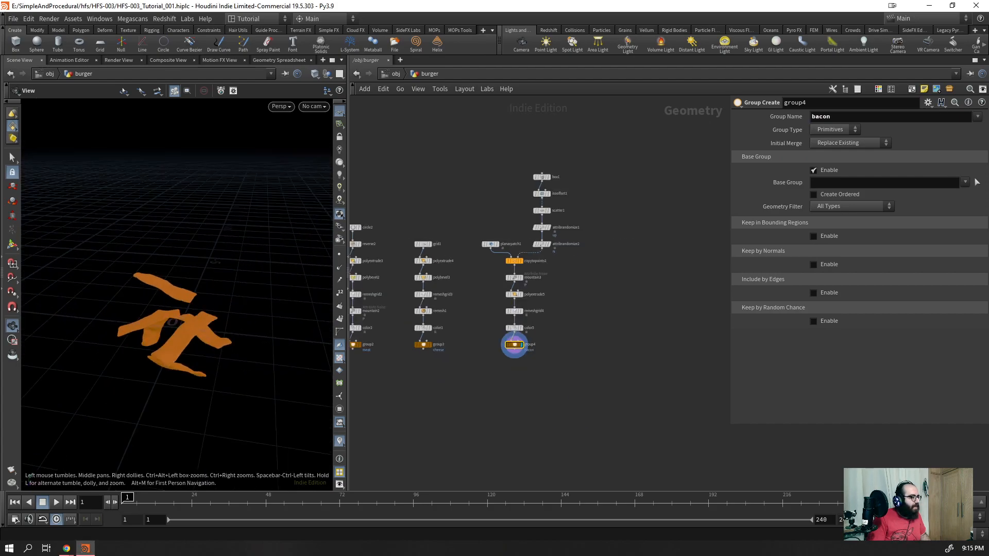
left_click_drag(584, 137, 499, 350)
left_click(492, 243, "shift")
left_click_drag(511, 245, 615, 244, "alt")
left_click_drag(611, 310, 632, 339, "alt")
- Name the group in the duplicated group5 node pickle
left_click_drag(837, 118, 704, 137)
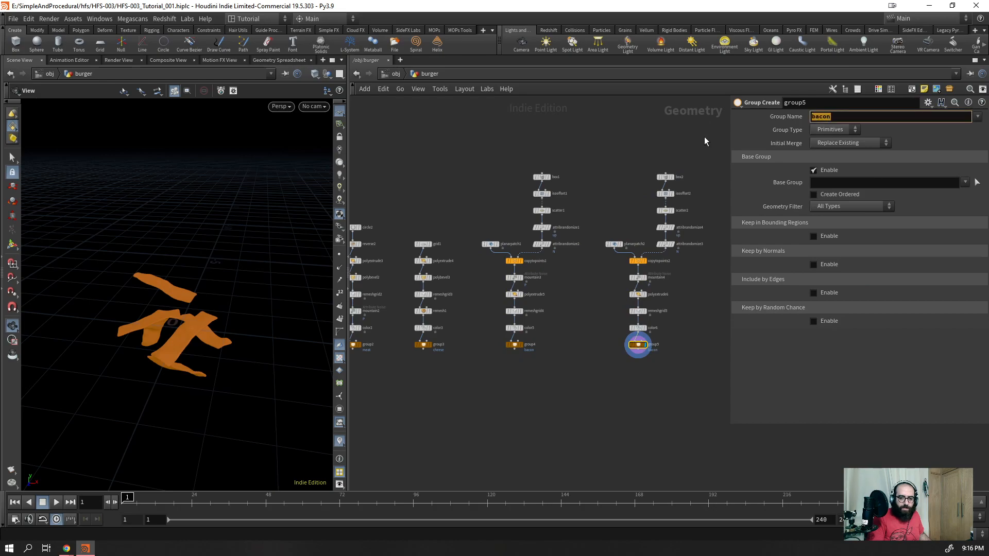
type("pickle")
key("Return")
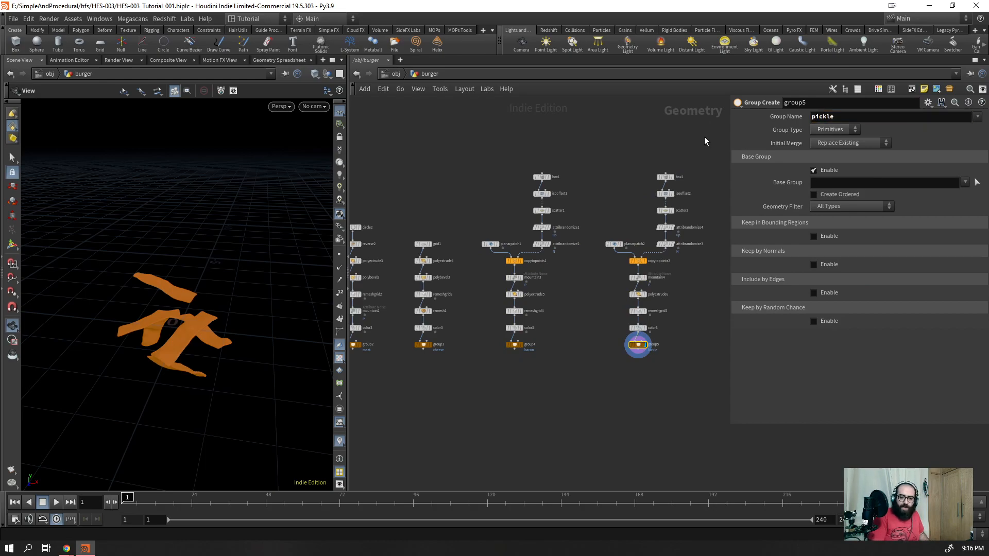
- Display copytopoints2 and delete the mountain4 and polyextrude6 nodes below it
scroll(612, 252, "up", 3)
scroll(618, 237, "up", 3)
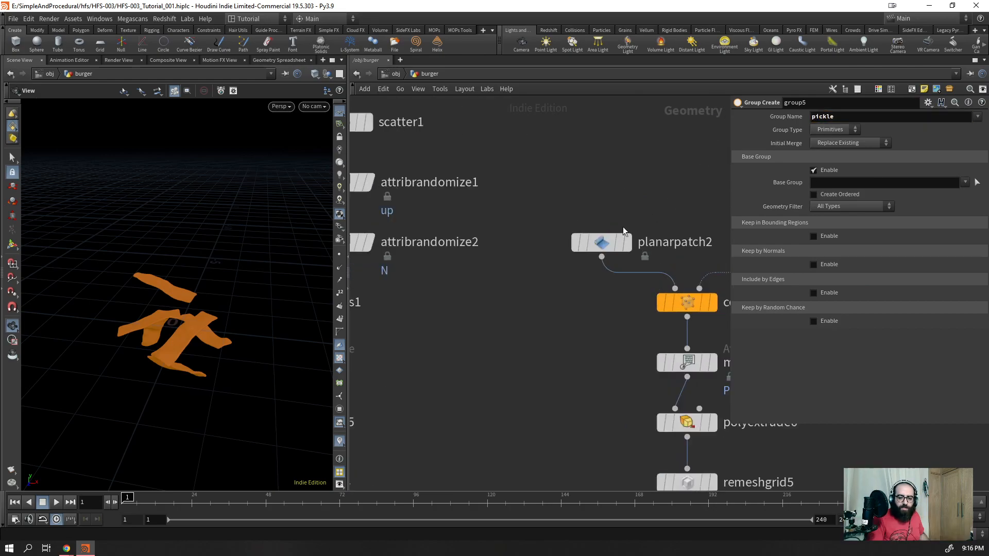
scroll(510, 227, "down", 3)
scroll(680, 311, "up", 2)
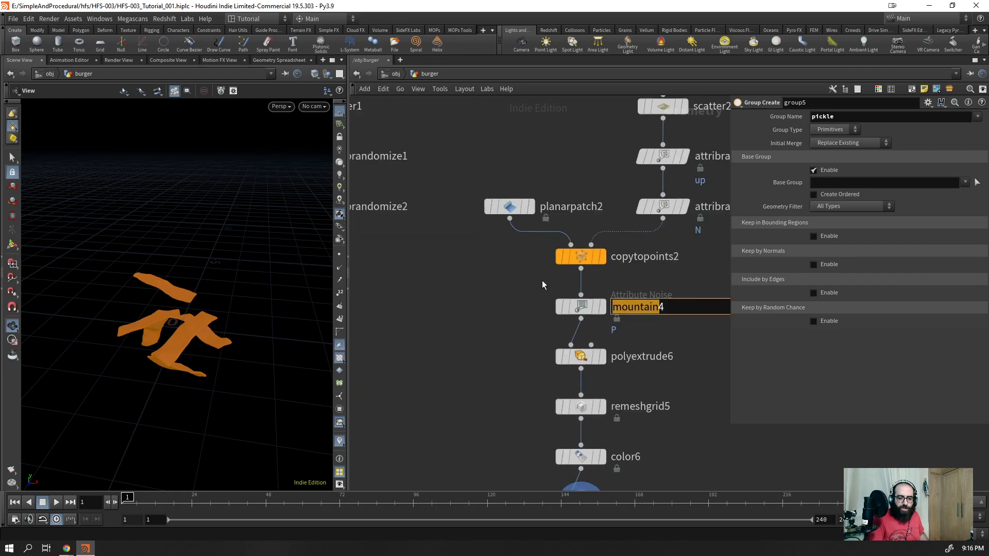
left_click(582, 257)
key("r")
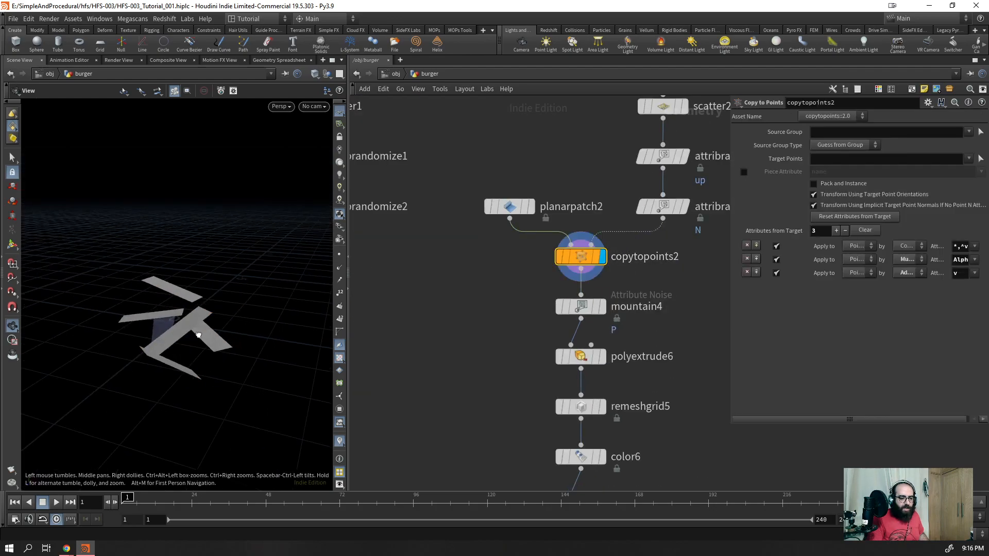
left_click_drag(629, 281, 569, 384)
key("Delete")
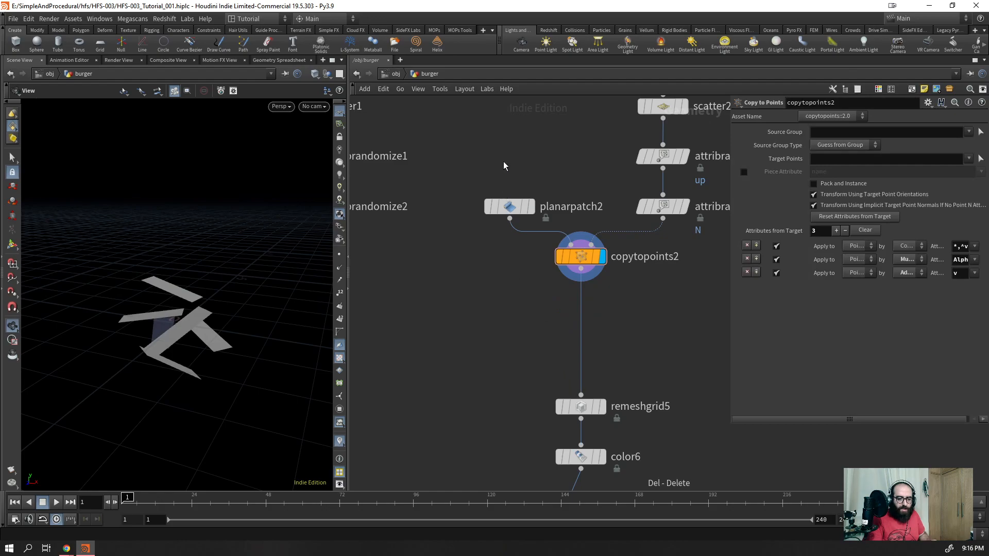
- Add a Tube node, wire it into copytopoints2's first input in place of planarpatch2, and display the tube
key("Tab")
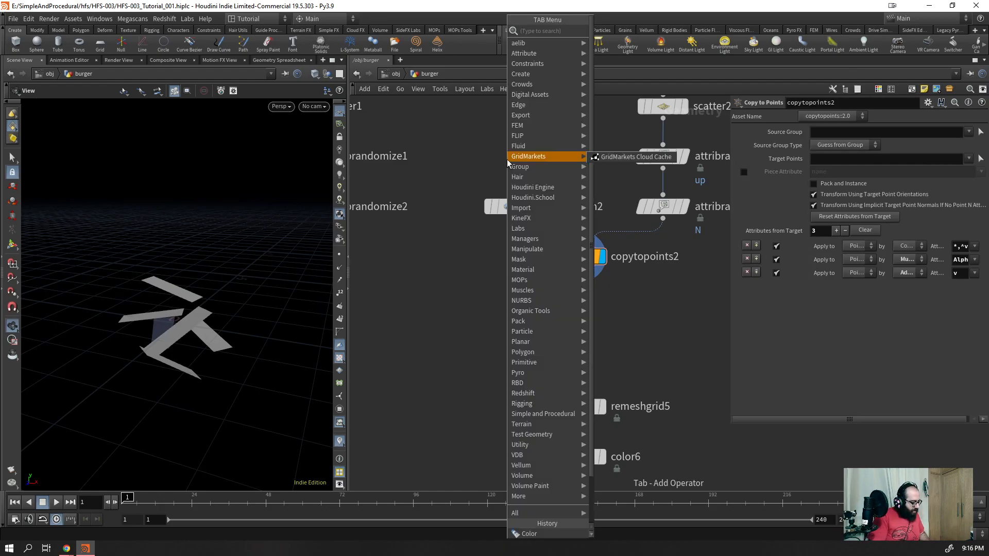
type("tube")
key("Return")
key("Return")
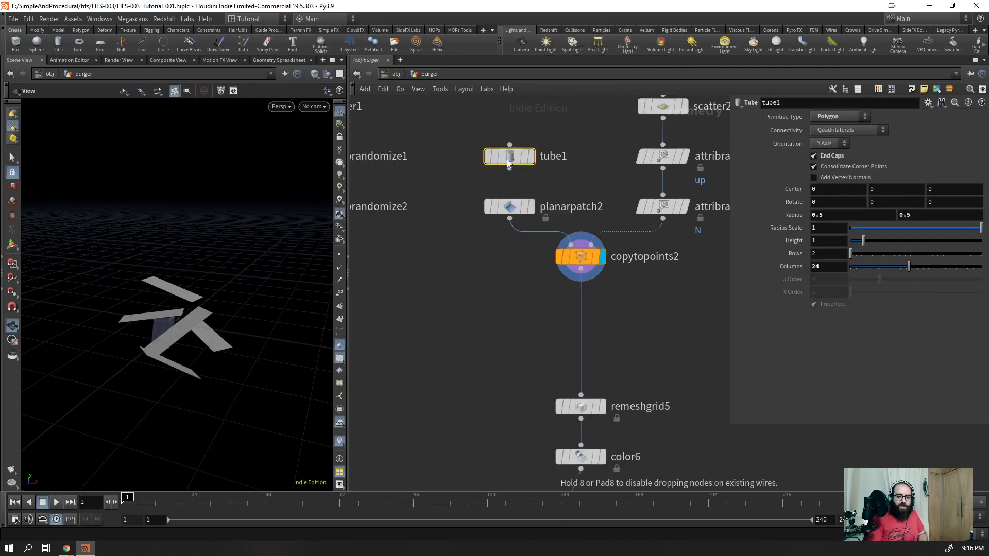
left_click(530, 206)
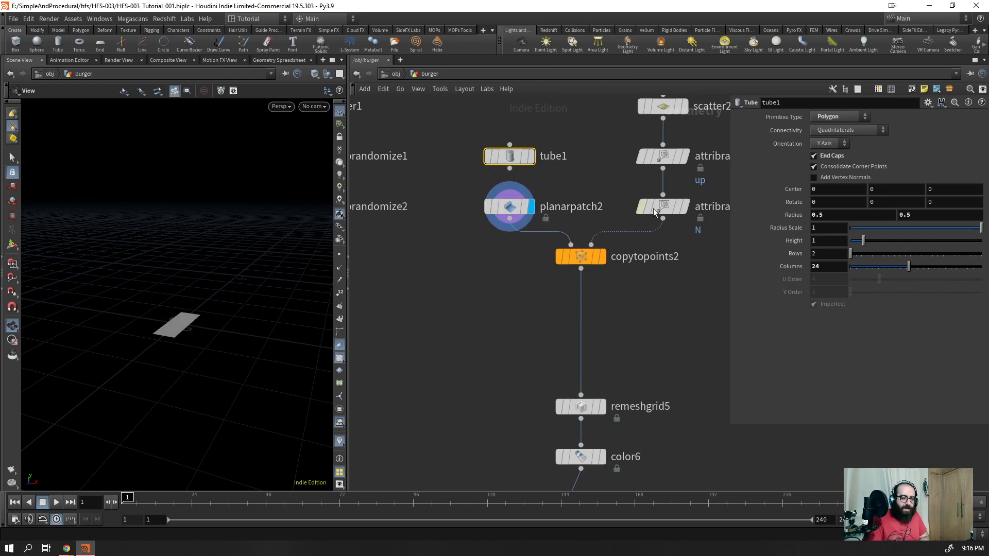
left_click(686, 210)
left_click_drag(509, 169, 570, 244)
left_click(531, 156)
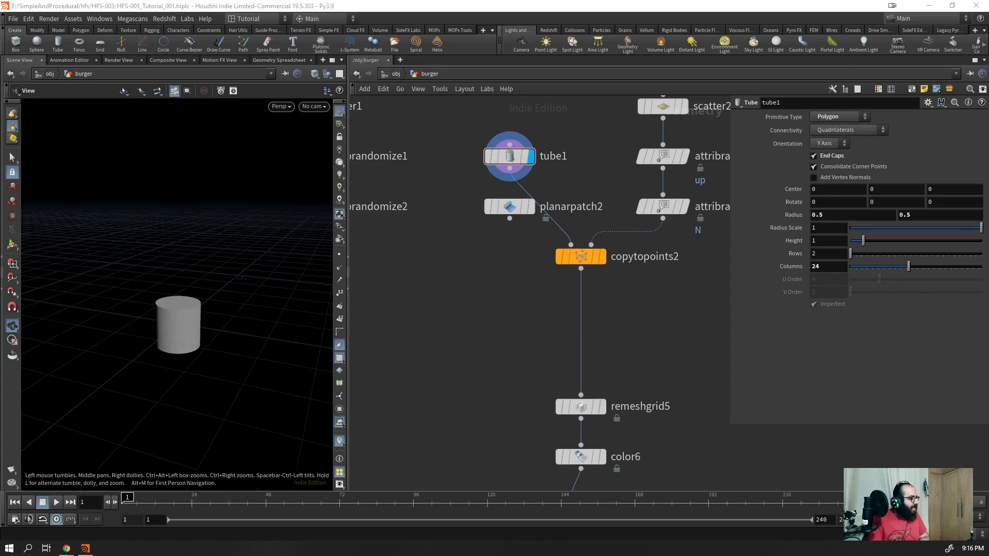
- Set tube1's two radii to 0.25 and its height to 0.065 to form a thin pickle slice
double_click(833, 215)
type("0.25")
key("Tab")
type("0.25")
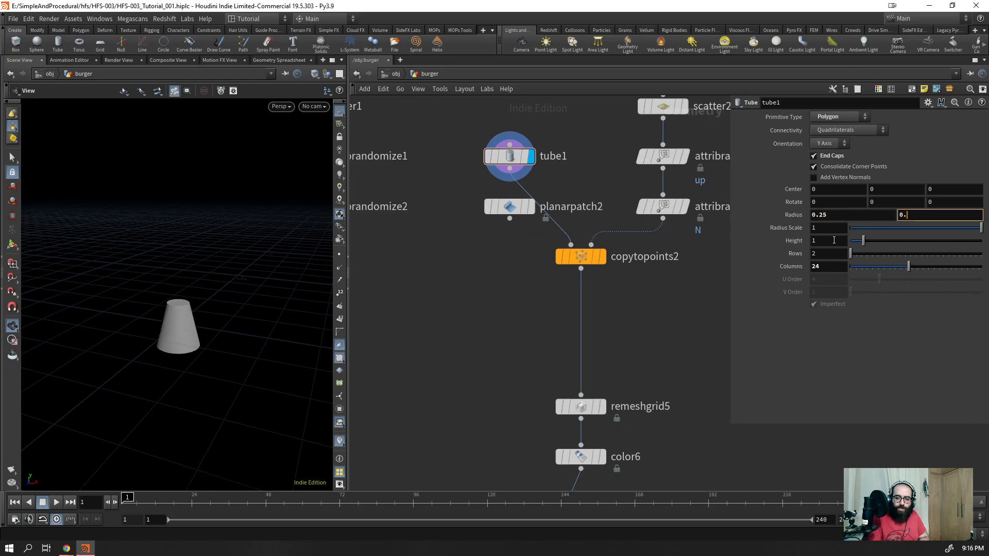
key("Tab")
type("0.065")
key("Return")
right_click_drag(164, 323, 242, 314)
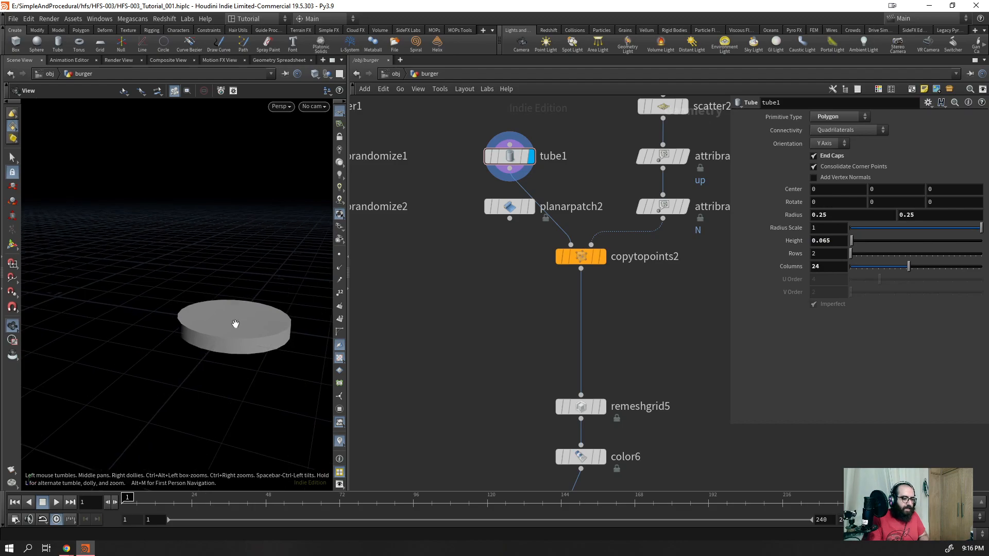
left_click_drag(243, 314, 217, 352)
key("shift+w")
right_click_drag(210, 285, 177, 391)
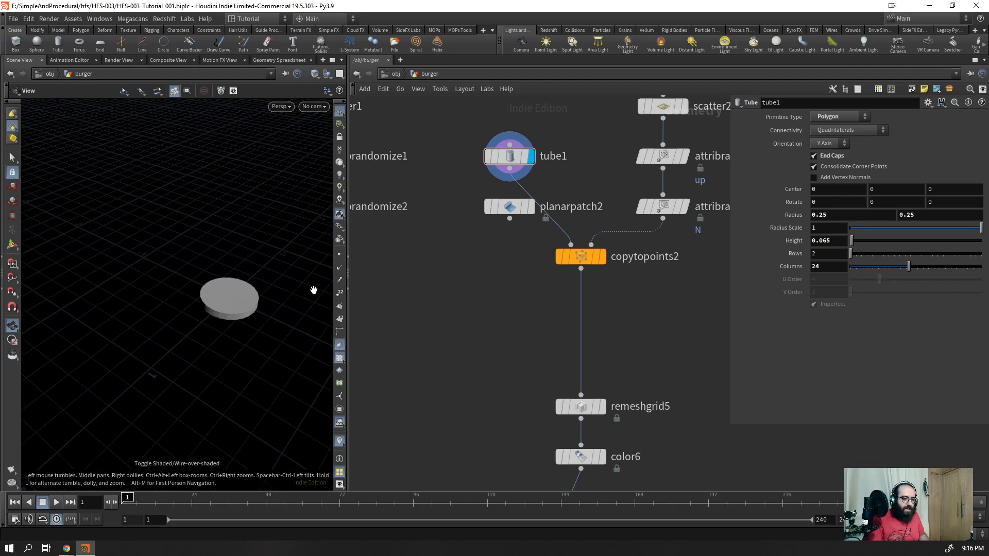
- Display copytopoints2's copied slices and delete the unused planarpatch2 node
left_click(602, 256)
left_click_drag(434, 272, 521, 194)
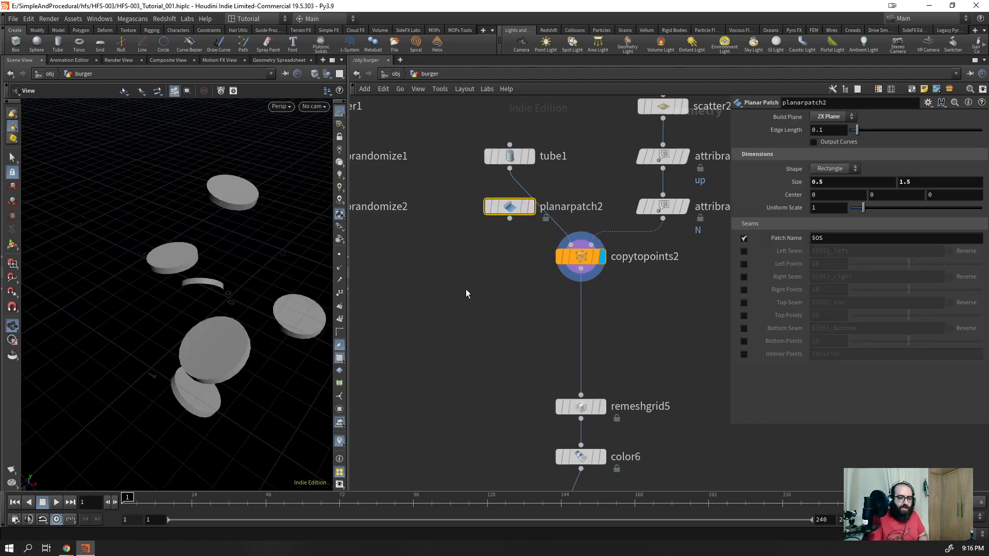
key("Delete")
scroll(502, 269, "down", 5)
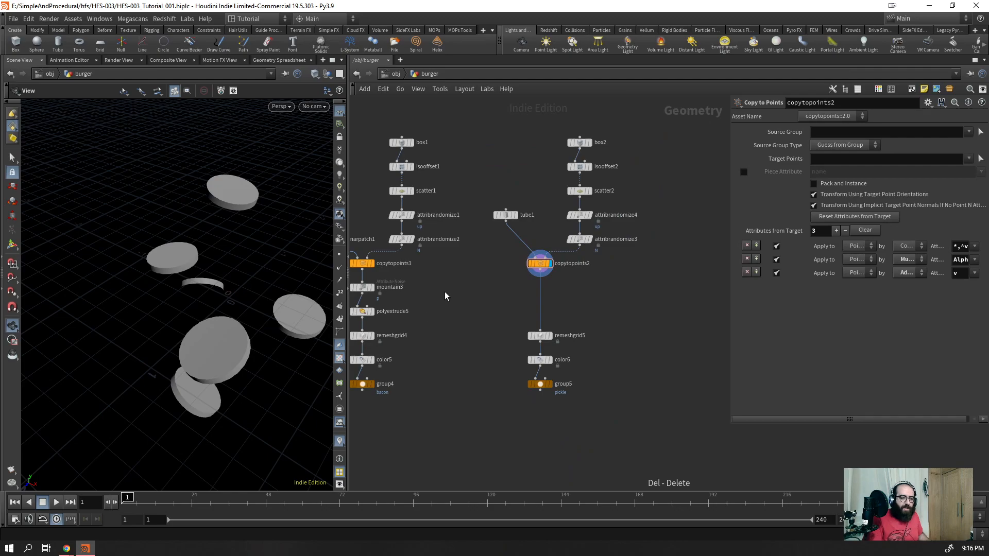
- Compare the slices with the bacon copies and vary scatter2's Global Seed to give the slices a different arrangement
left_click(372, 263)
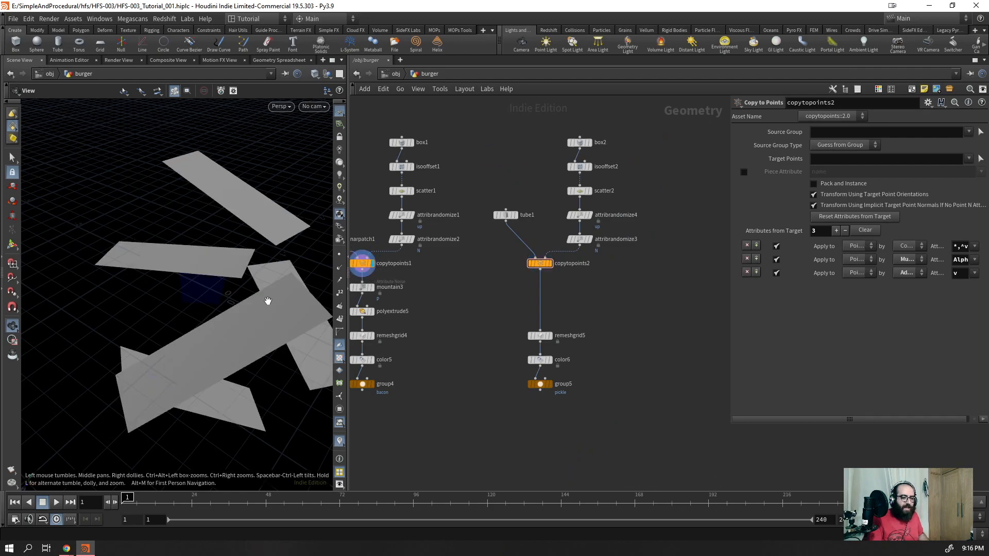
left_click(554, 270)
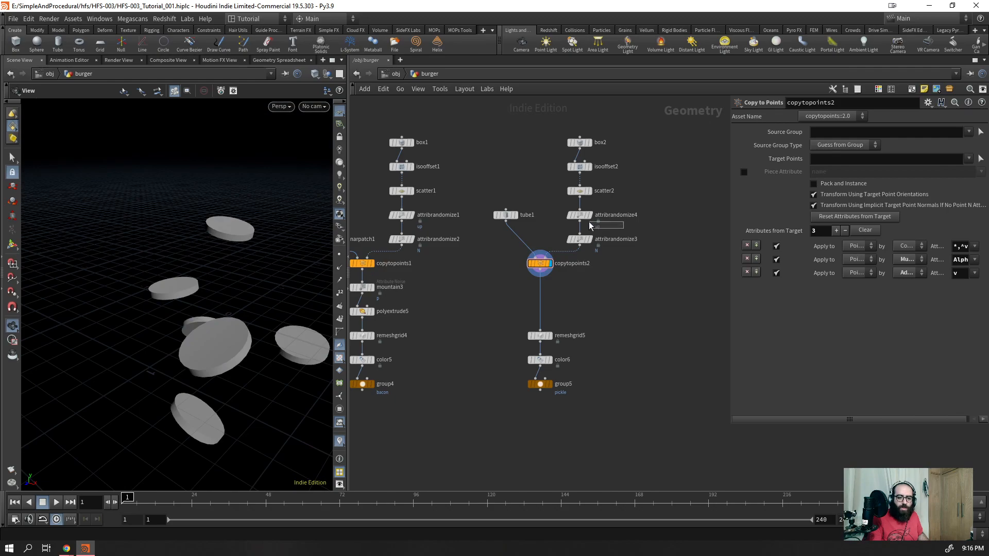
left_click(579, 241)
left_click_drag(874, 239, 913, 275)
left_click(580, 191)
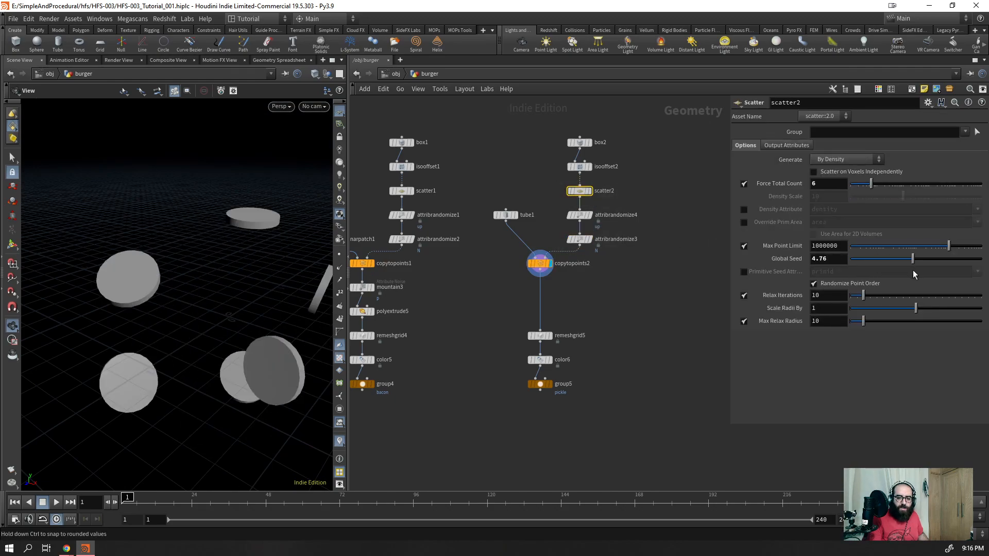
left_click(579, 215)
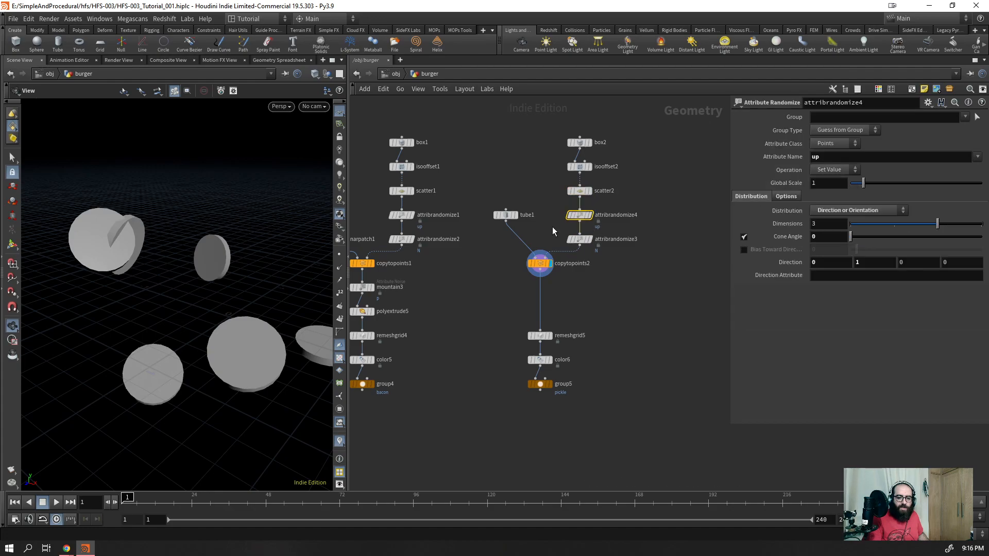
scroll(252, 298, "down", 4)
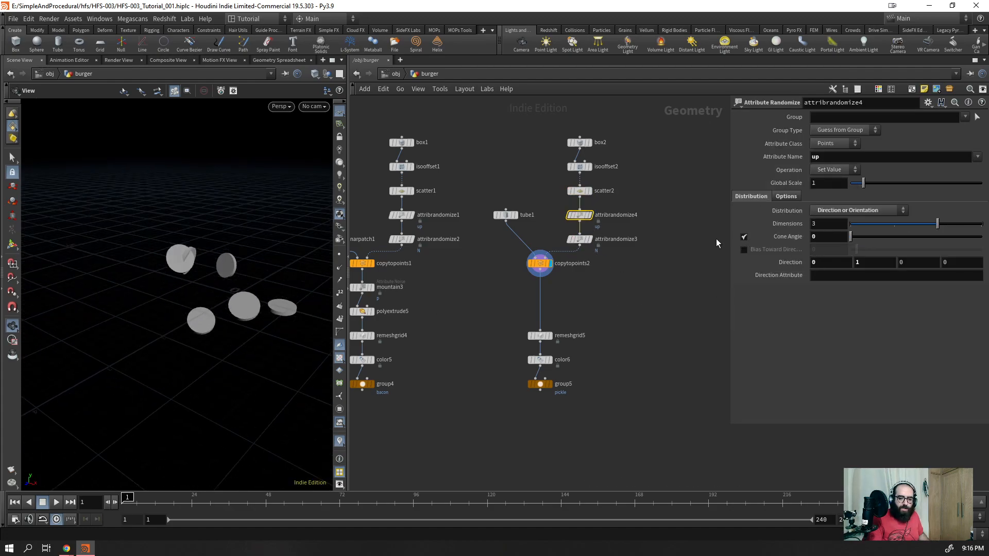
left_click(580, 191)
left_click_drag(140, 280, 173, 304)
left_click_drag(939, 263, 901, 271)
left_click_drag(270, 287, 252, 260)
- Move remeshgrid5, color6 and group5 up beneath copytopoints2 and display the remeshed slices
left_click_drag(545, 431, 525, 257)
left_click_drag(531, 338, 555, 300)
key("r")
left_click_drag(314, 311, 253, 230)
scroll(260, 242, "up", 5)
- Display color6 and set its color to 0.5 red, 0.725 green and 0.4 blue
left_click(540, 311)
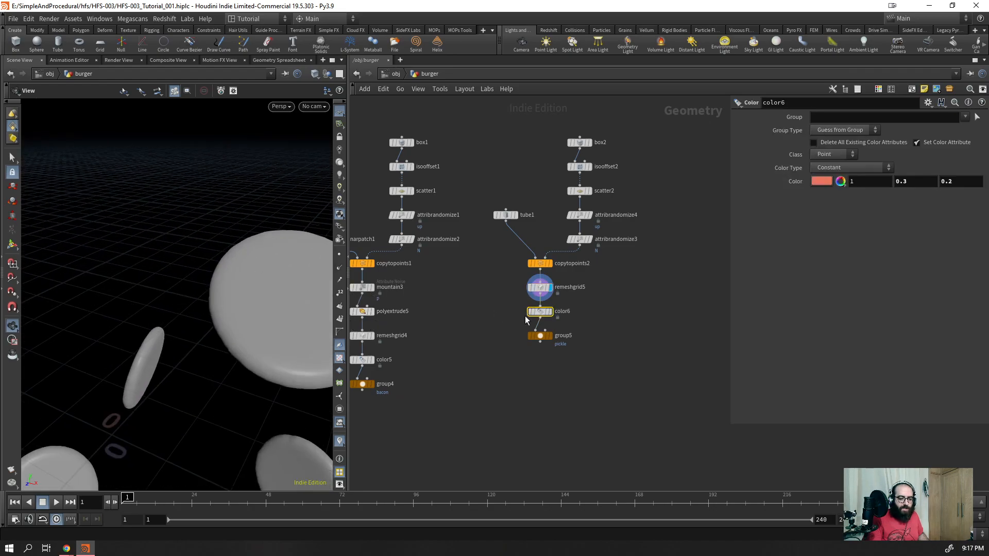
key("r")
left_click(539, 335)
left_click(531, 311)
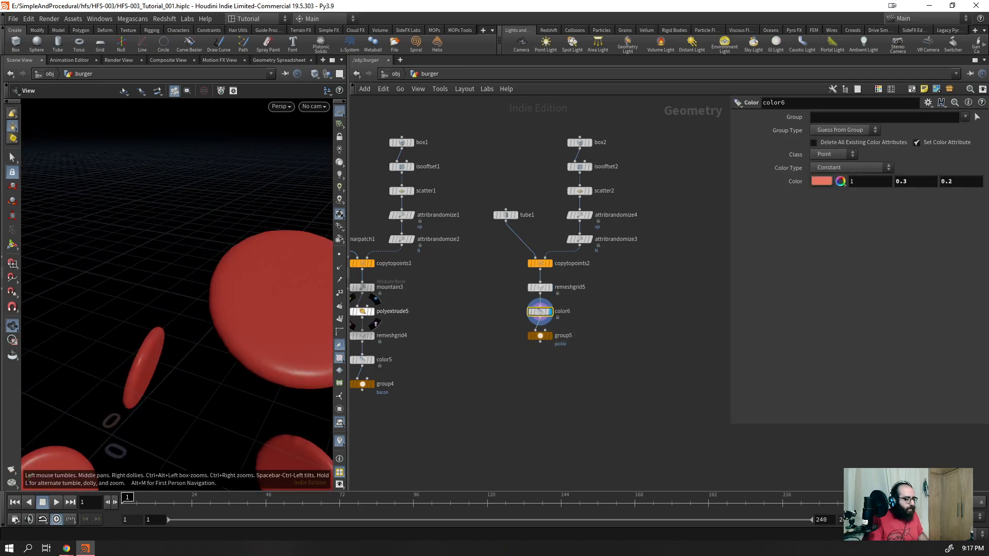
left_click(853, 183)
type("0.5")
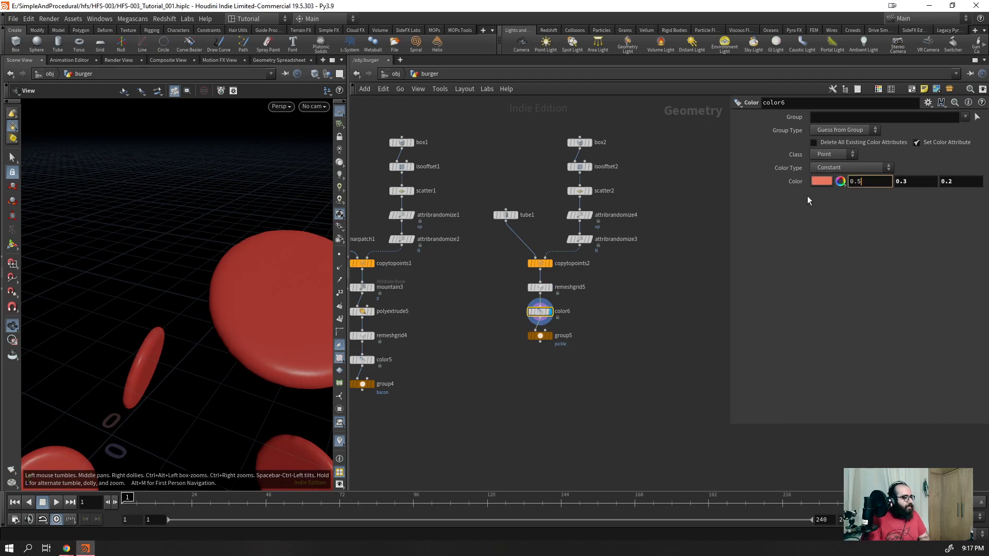
key("Tab")
type("0.")
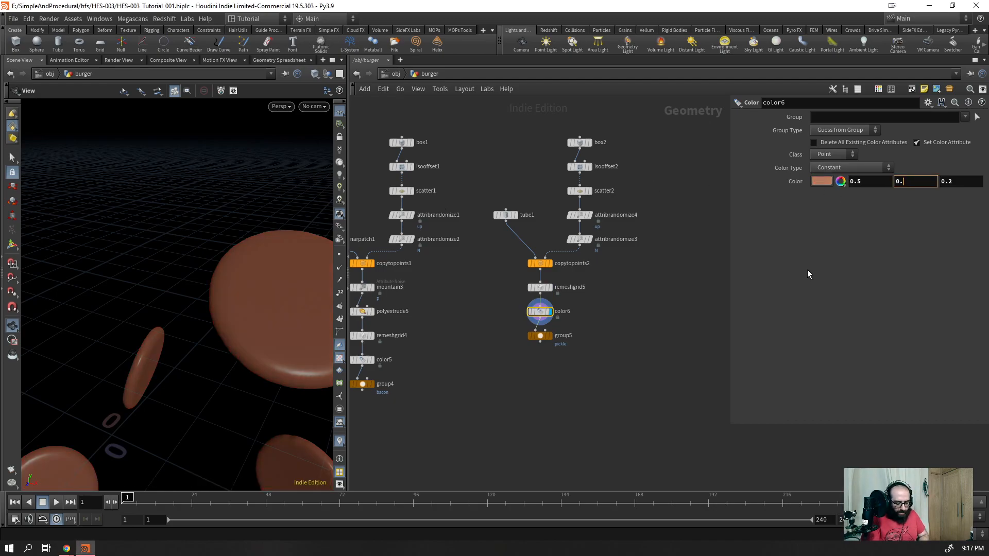
type("725")
key("Tab")
type("0.4")
key("Return")
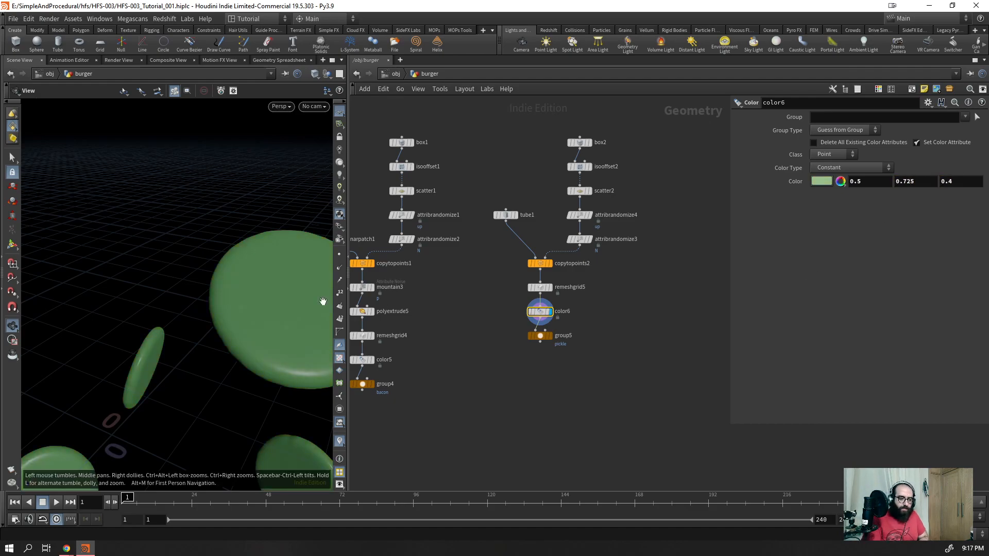
- Set color6's green component to 0.7
scroll(230, 385, "down", 5)
left_click_drag(231, 385, 253, 244)
scroll(253, 244, "up", 5)
left_click(922, 180)
type("0.7")
key("Return")
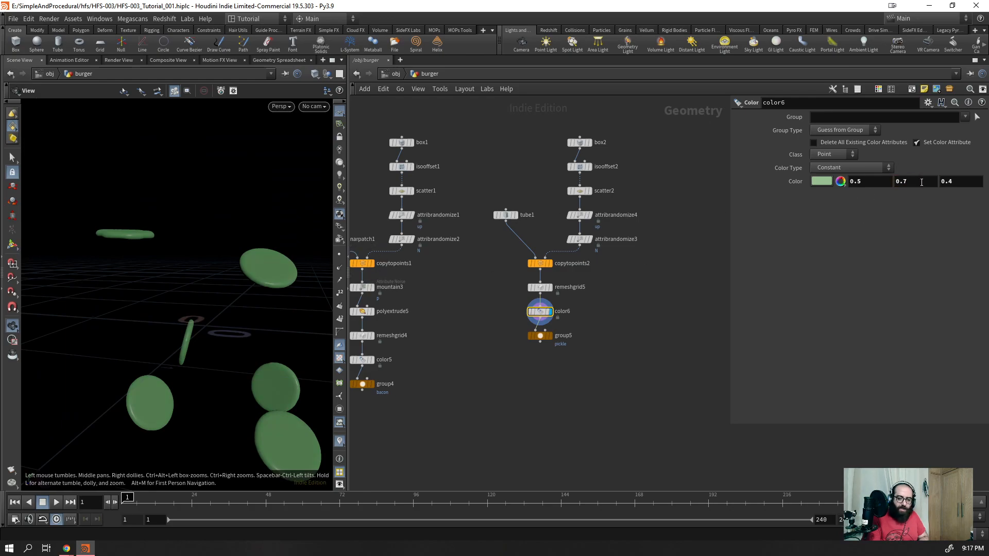
- Darken color6's green in the Color Editor and shift its hue to about 88 for an olive tone
left_click(821, 180)
left_click_drag(870, 247, 844, 251)
left_click_drag(814, 222, 808, 222)
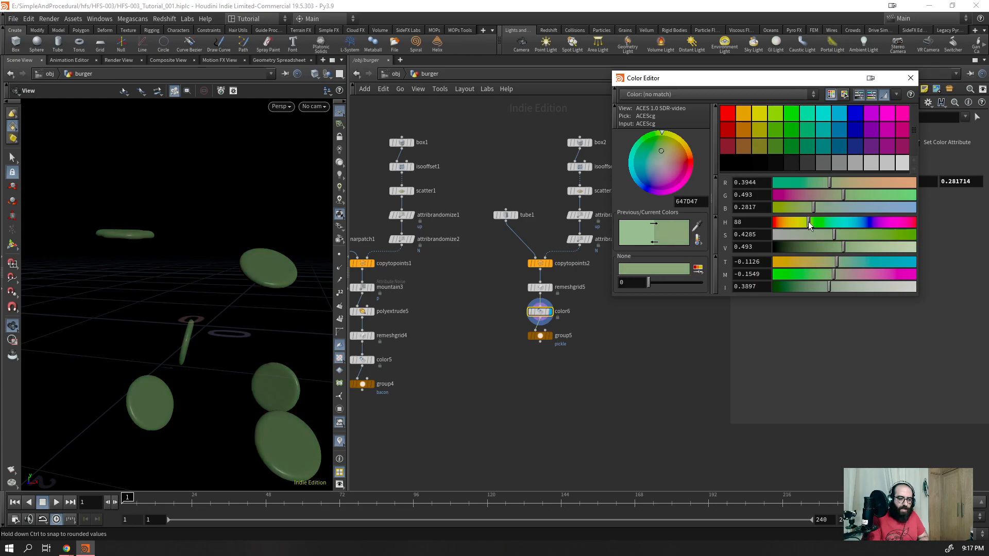
left_click(911, 78)
- Set color6's color to 0.4 red, 0.5 green and 0.3 blue, and display group5's output
left_click_drag(980, 182, 885, 220)
type("0.28")
key("shift+Tab")
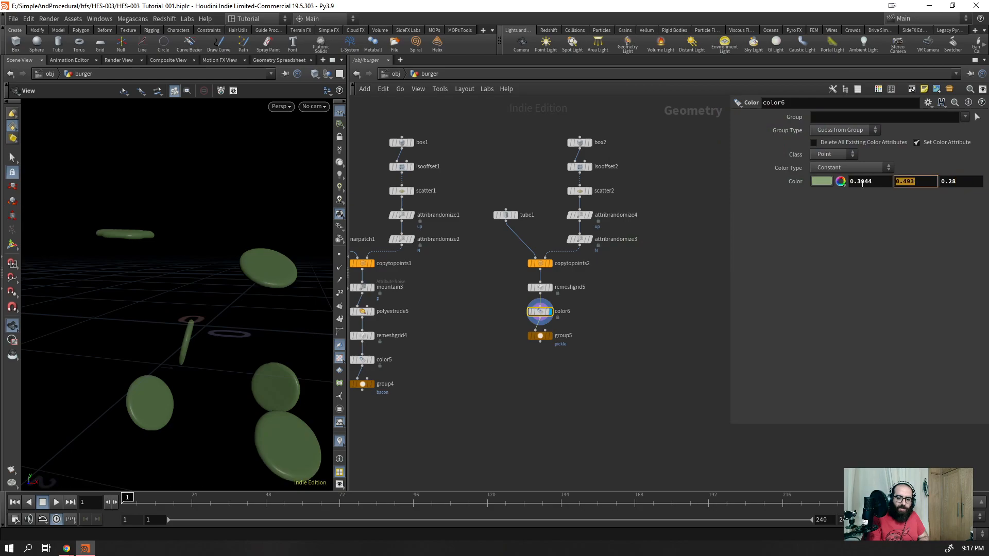
left_click_drag(856, 188, 805, 208)
type("0.4")
key("Return")
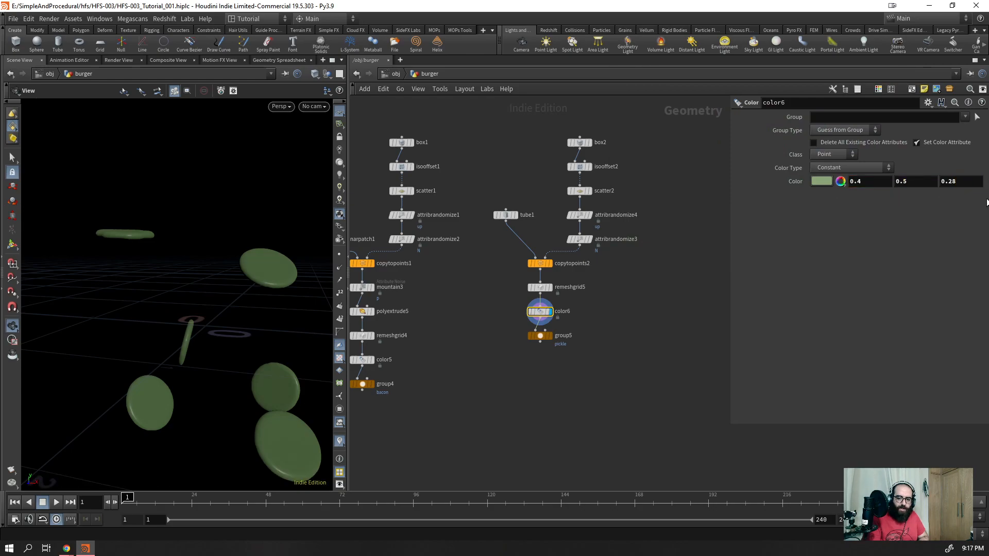
type("0.3")
left_click_drag(216, 238, 224, 327)
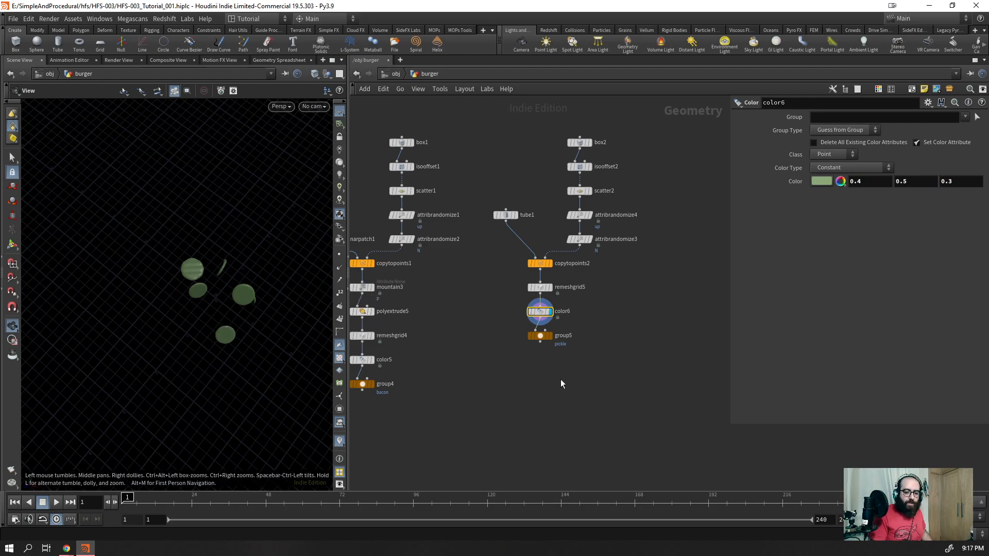
left_click(551, 337)
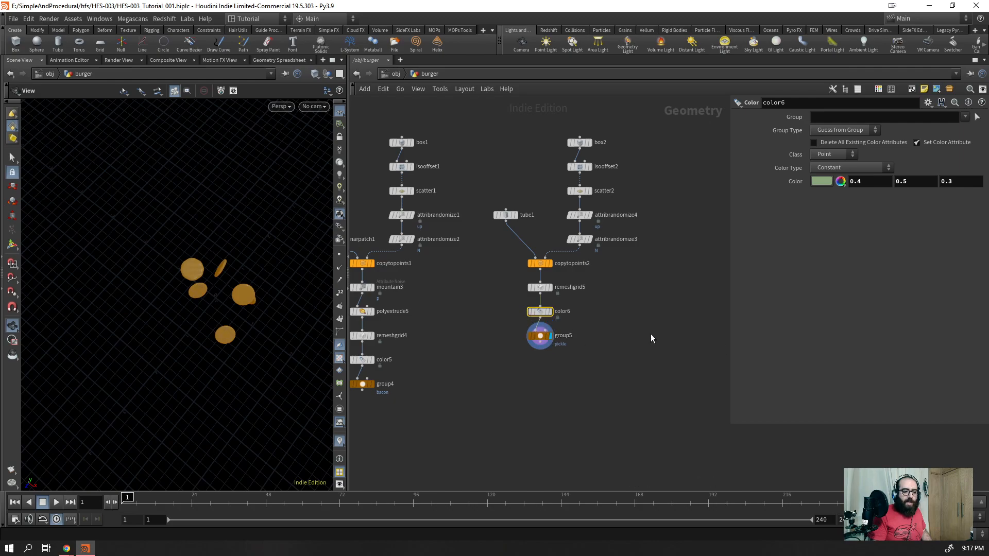
right_click(506, 222)
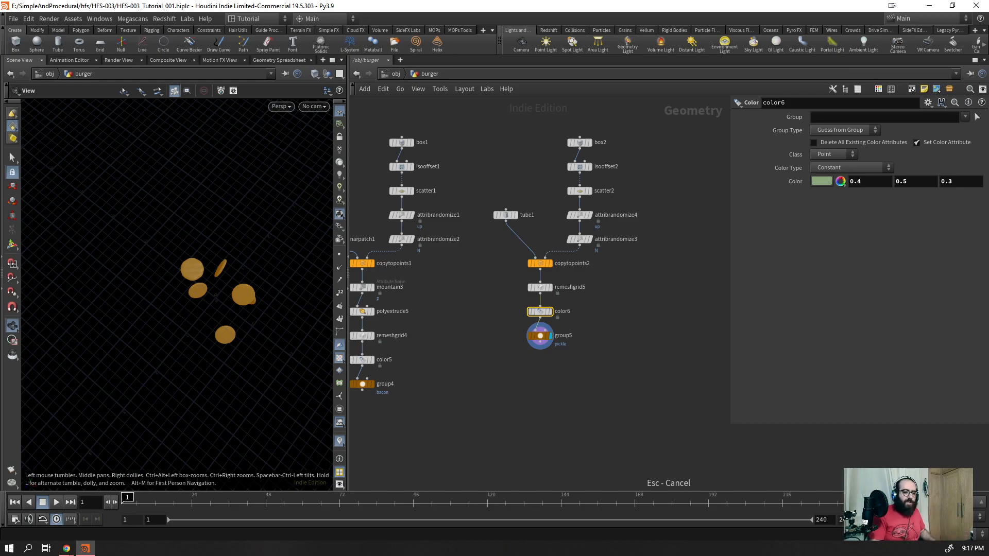
- Duplicate the nine-node bun chain and place the copy beside the pickle branch
scroll(540, 202, "down", 9)
scroll(412, 224, "up", 6)
left_click_drag(502, 132, 653, 288)
scroll(440, 313, "down", 3)
scroll(670, 309, "up", 8)
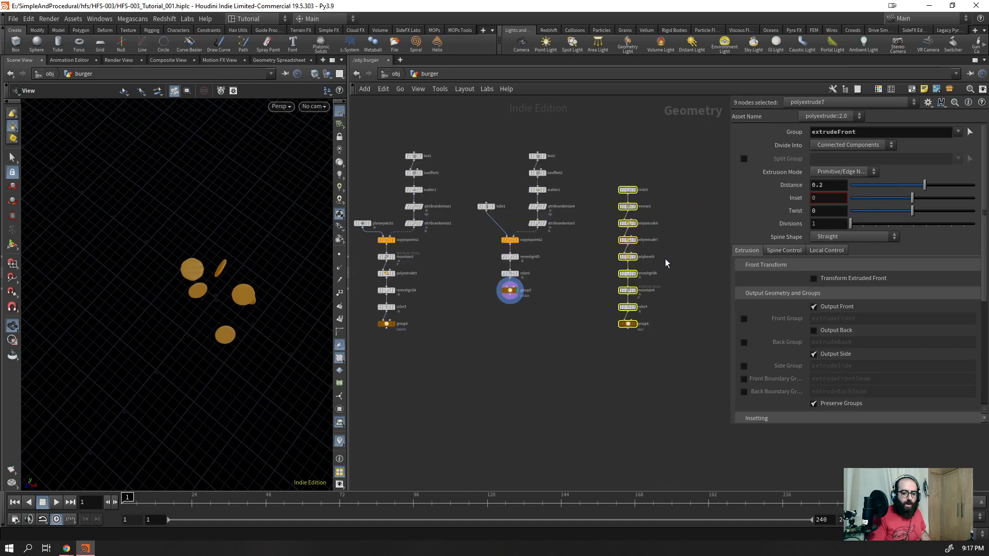
left_click(580, 146)
- Display polyextrude6 in the copied bun chain and set its inset to 0 and distance to 0.35
left_click(597, 212)
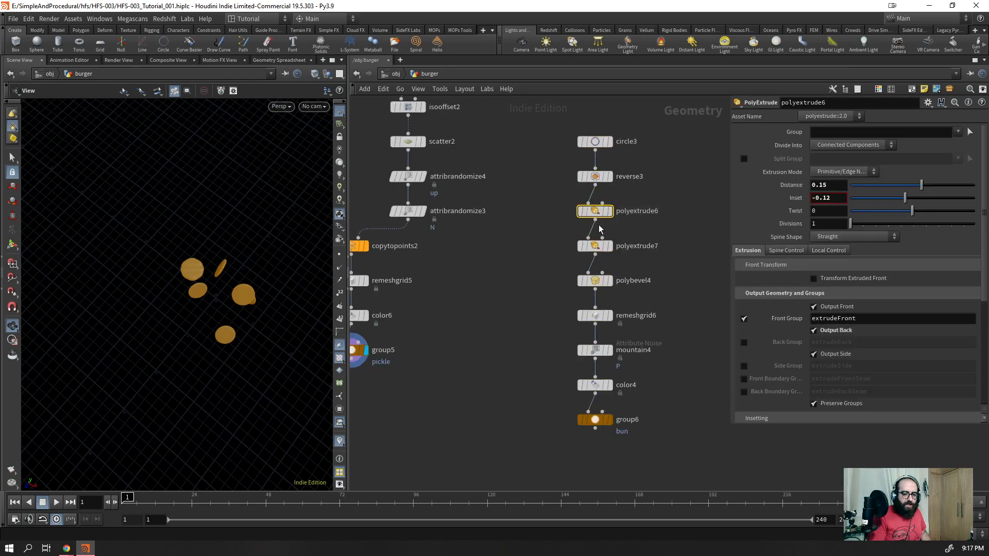
key("r")
left_click_drag(238, 330, 249, 262)
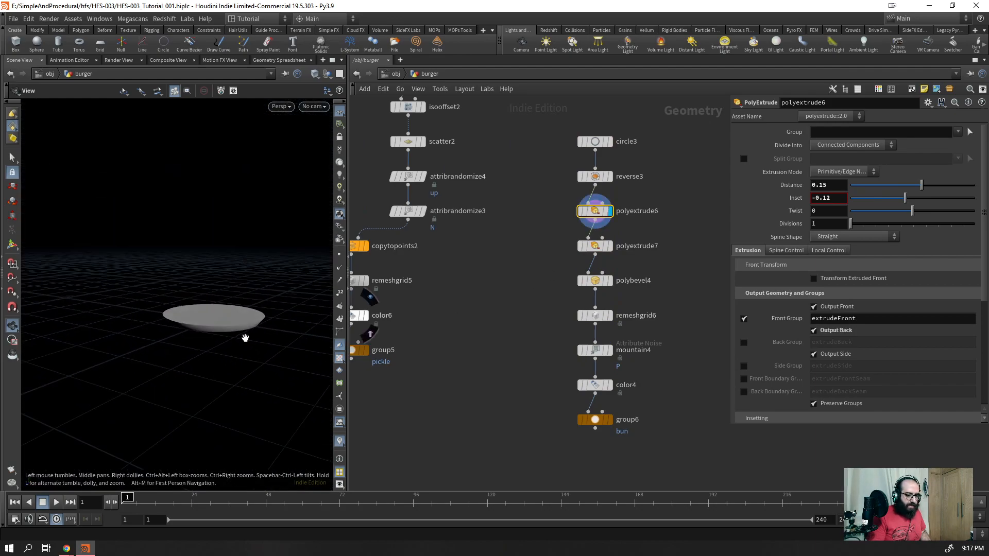
right_click_drag(244, 338, 306, 301)
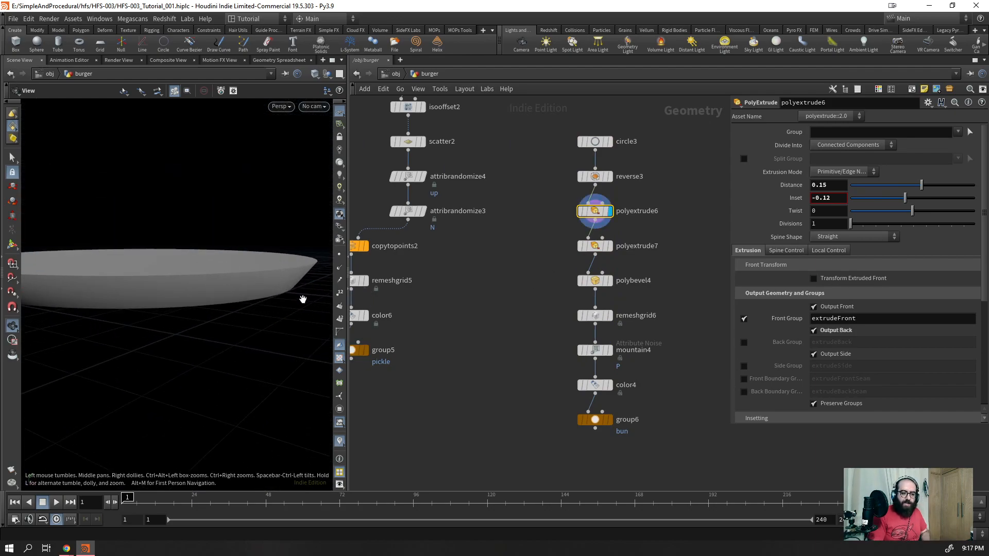
left_click(827, 198)
type("0")
key("Return")
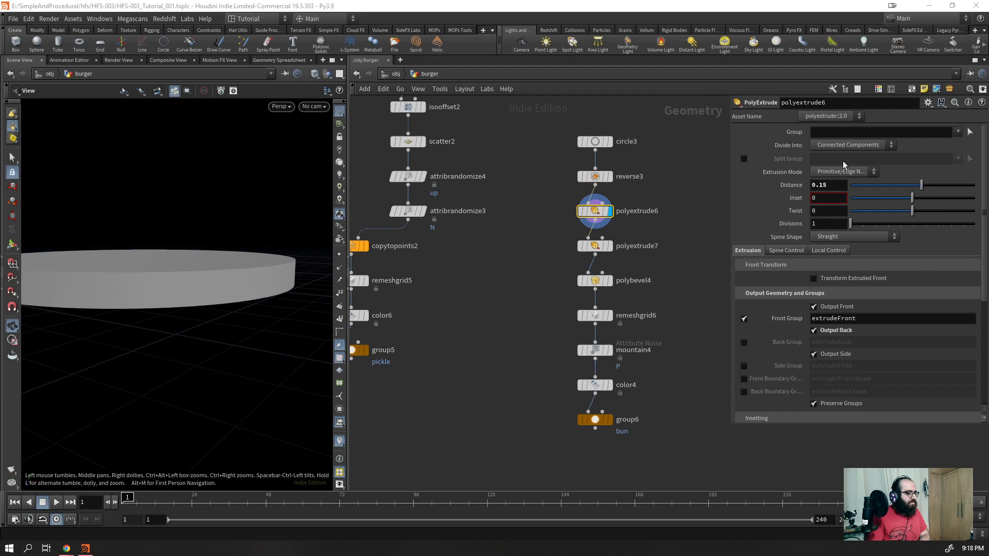
left_click(824, 185)
type("0.35")
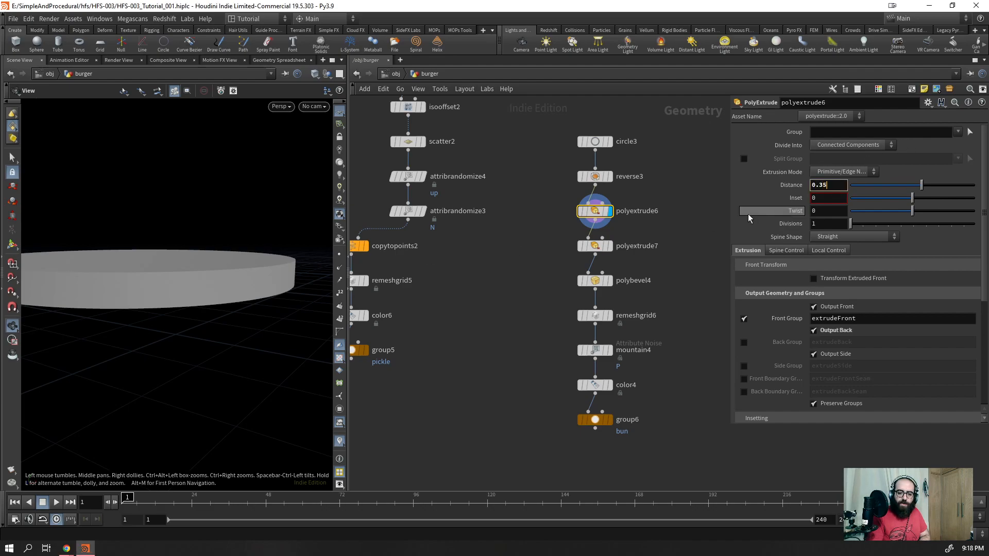
key("Return")
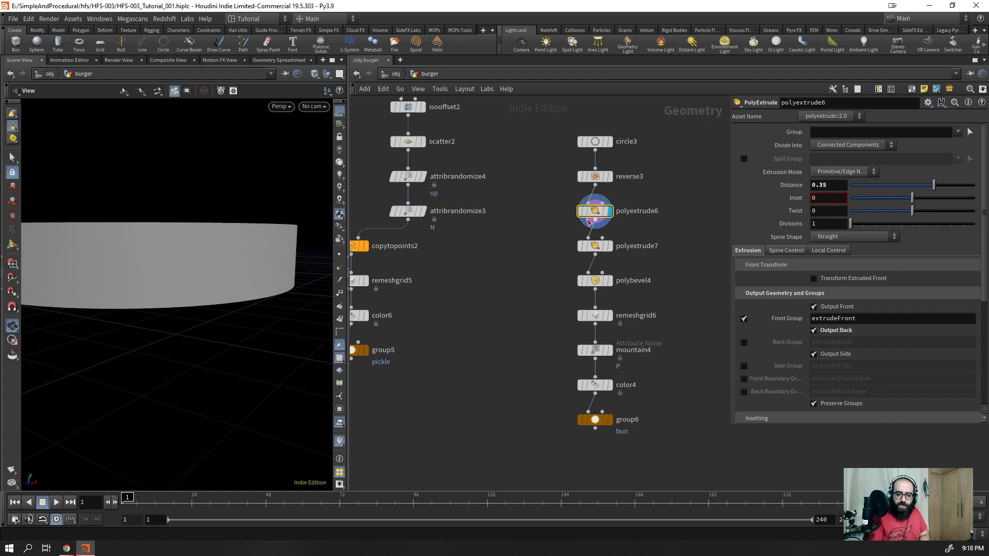
- Display polyextrude7, set its inset to 0.15 and show the wireframe over the shaded model
left_click(608, 246)
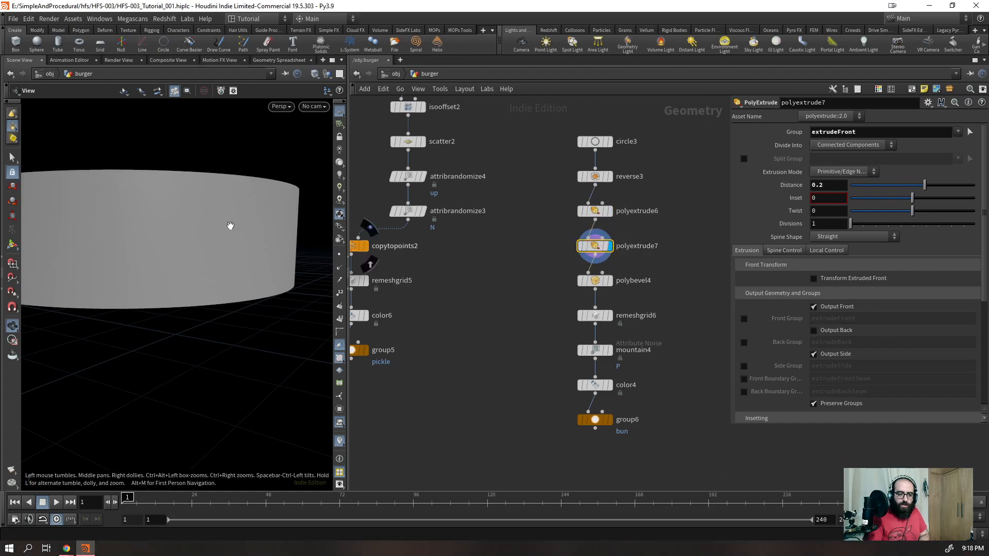
key("Return")
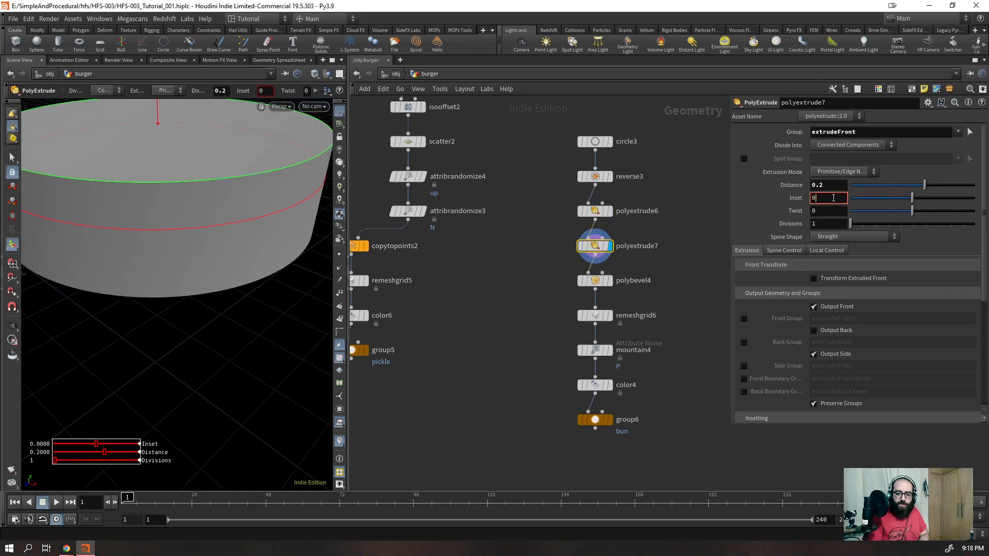
type(".1")
key("Return")
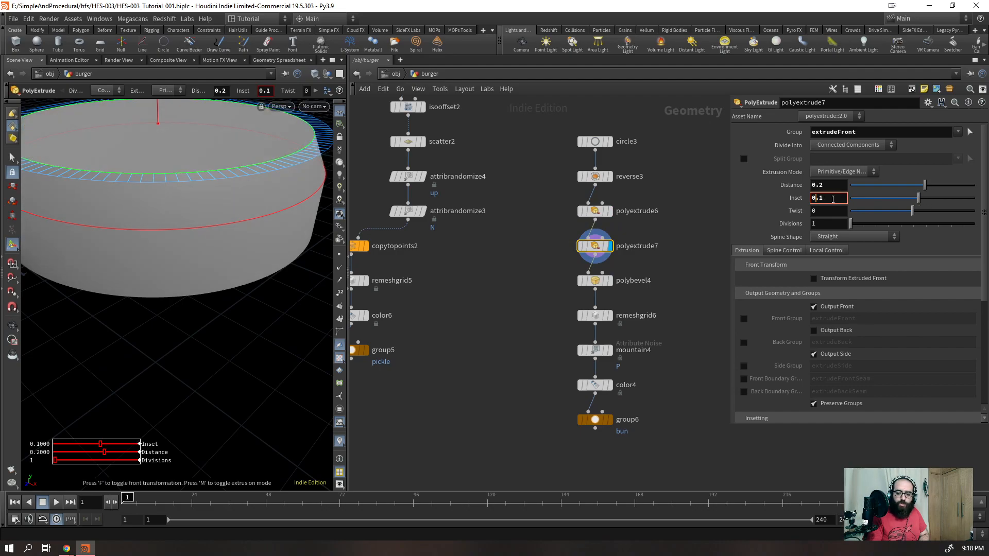
scroll(833, 199, "up", 1)
key("Delete")
key("Delete")
type(".15")
key("Return")
key("Escape")
right_click_drag(223, 202, 194, 268)
key("shift+w")
- Display remeshgrid6, try a different number of smoothing iterations and undo that change
left_click_drag(669, 298, 581, 332)
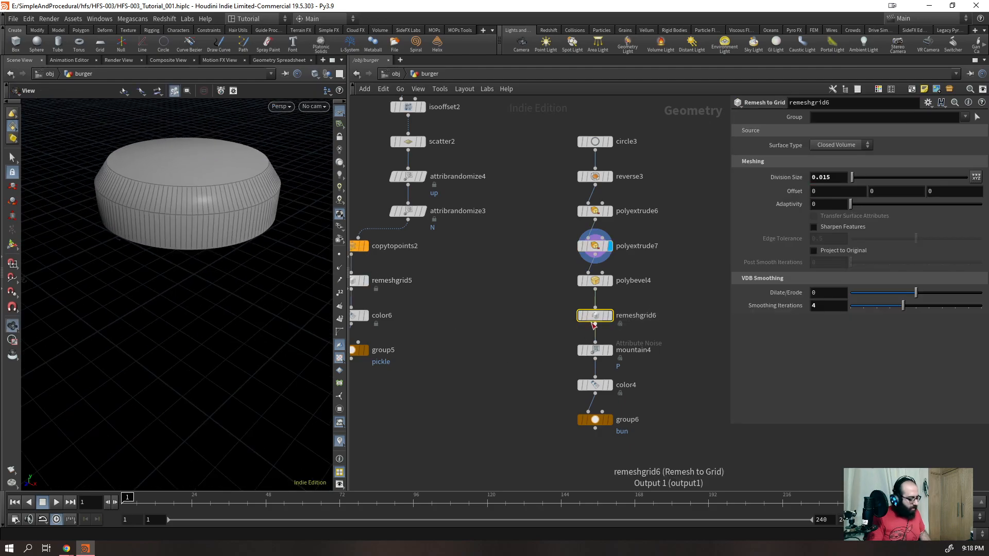
key("r")
left_click_drag(231, 210, 258, 227)
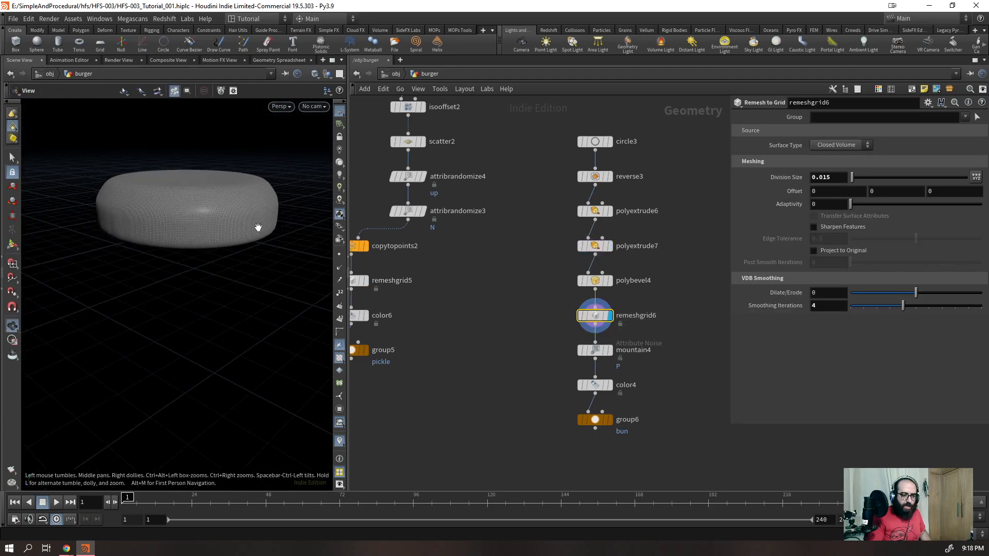
left_click_drag(915, 308, 981, 307)
key("ctrl+z")
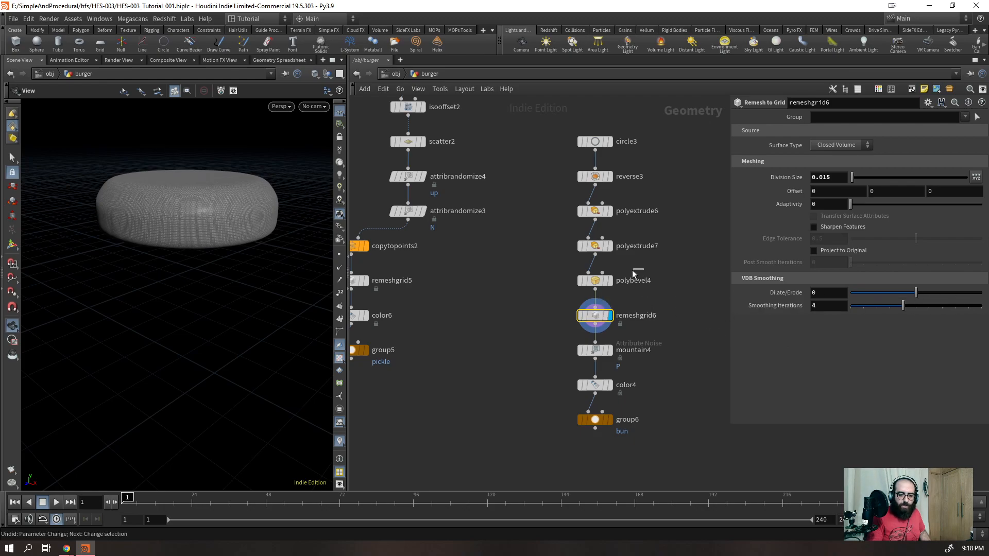
- Display polybevel4 and increase its bevel distance to round the bun's edges further
left_click(595, 280)
key("r")
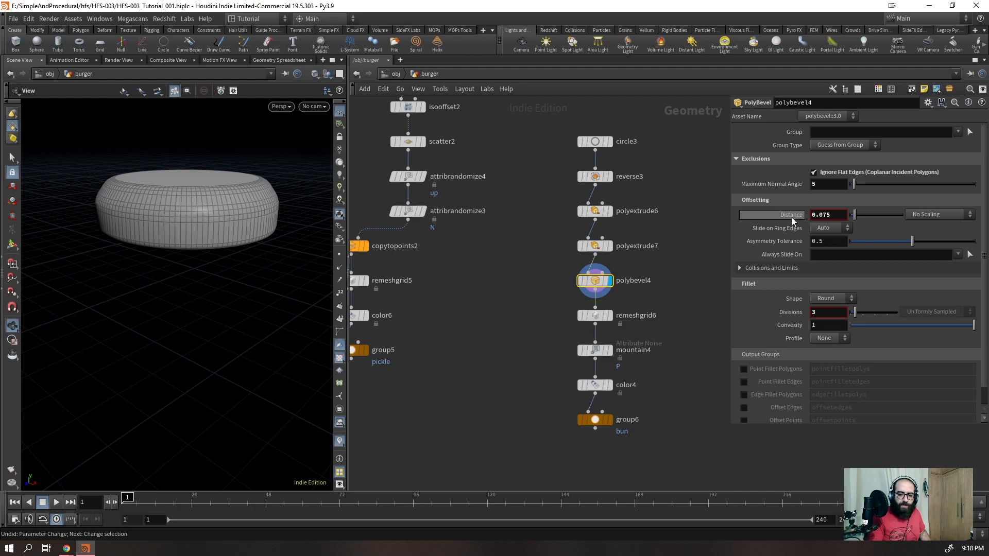
middle_click_drag(816, 219, 834, 239)
mouse_move(217, 220)
left_mouse_down()
mouse_move(214, 187)
mouse_move(216, 234)
left_mouse_up()
- Set polyextrude6's distance to 0.26 and return the view to plain shading
left_click(636, 211)
mouse_move(832, 186)
middle_mouse_down()
mouse_move(830, 202)
mouse_move(819, 204)
middle_mouse_up()
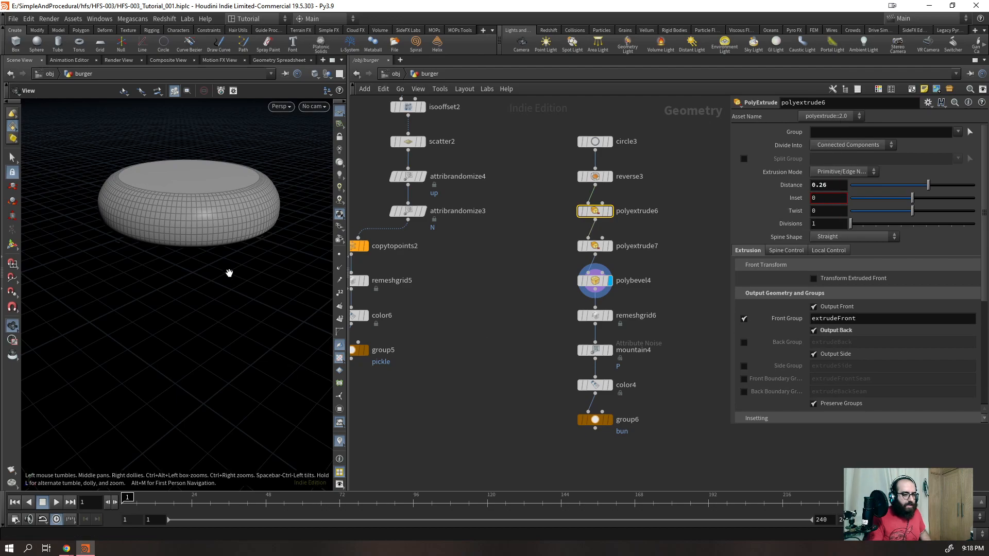
key("w")
left_click_drag(193, 201, 197, 175)
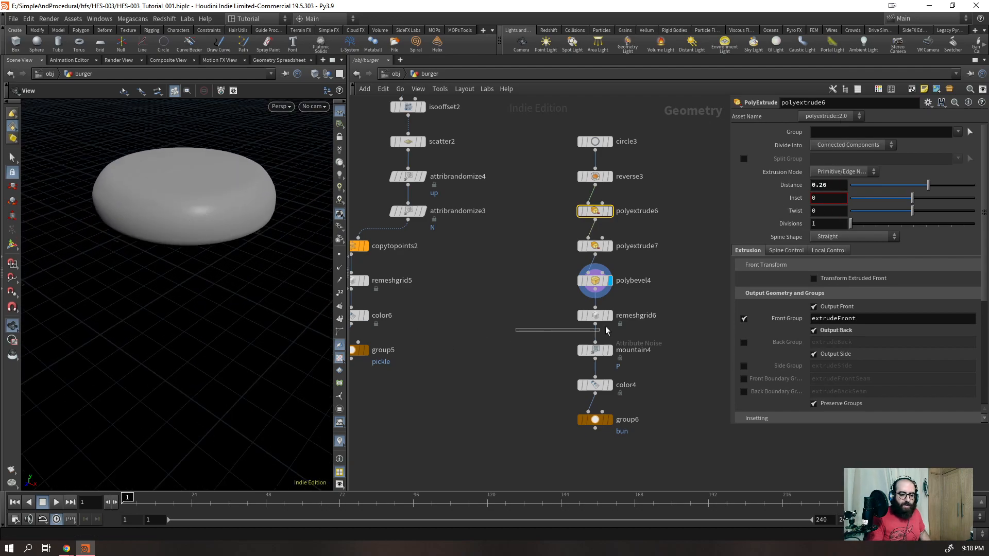
- Display remeshgrid6, mountain4, color4 and group6 in turn to check the new bun through to its final output
left_click(638, 313)
key("r")
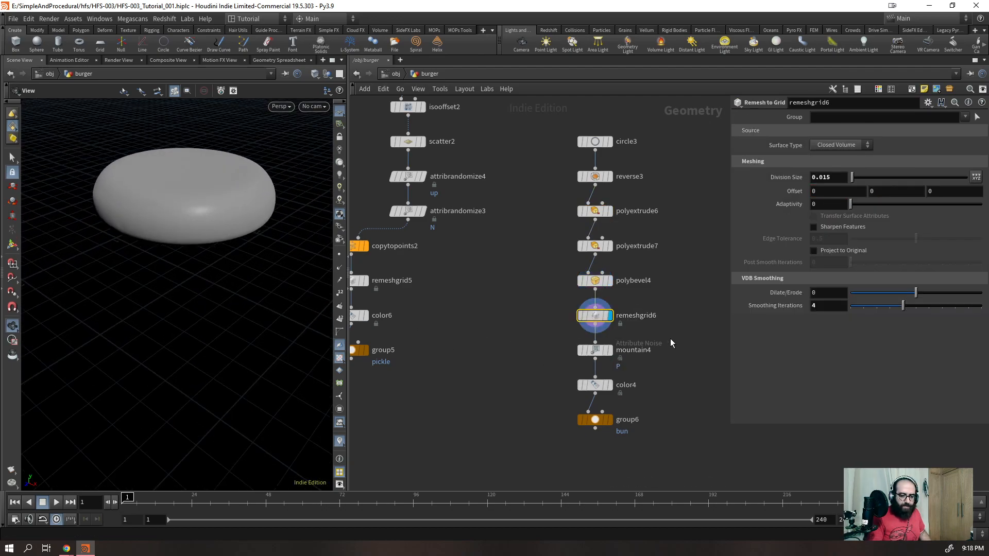
left_click(581, 355)
key("r")
left_click(633, 387)
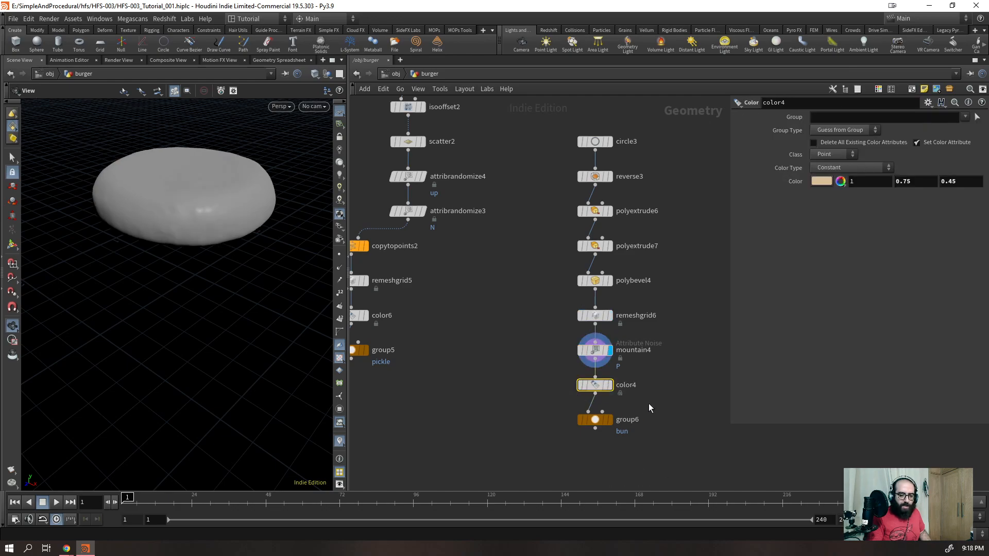
key("r")
left_click(598, 420)
key("r")
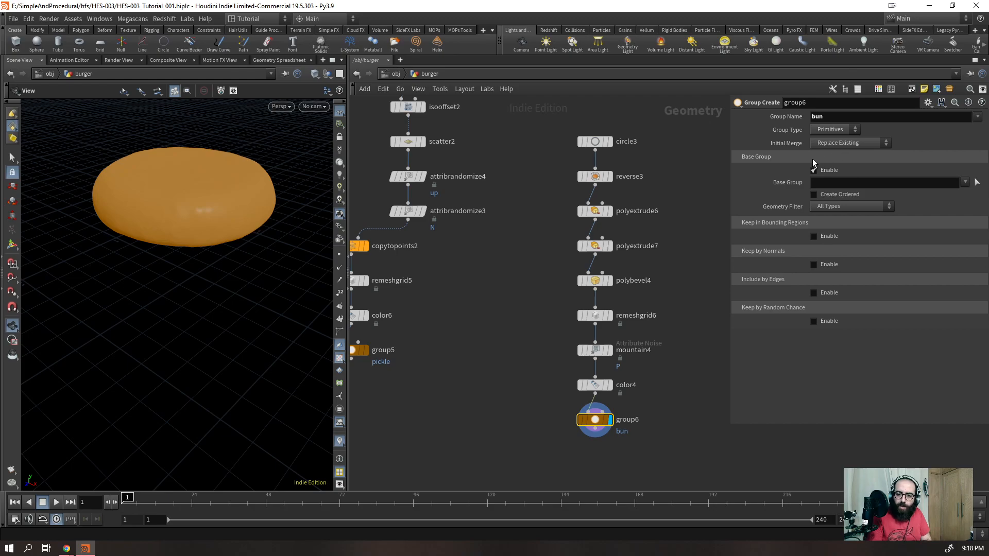
- Connect group1 and group6 into a merge node, display it and reverse its input order
scroll(660, 229, "down", 5)
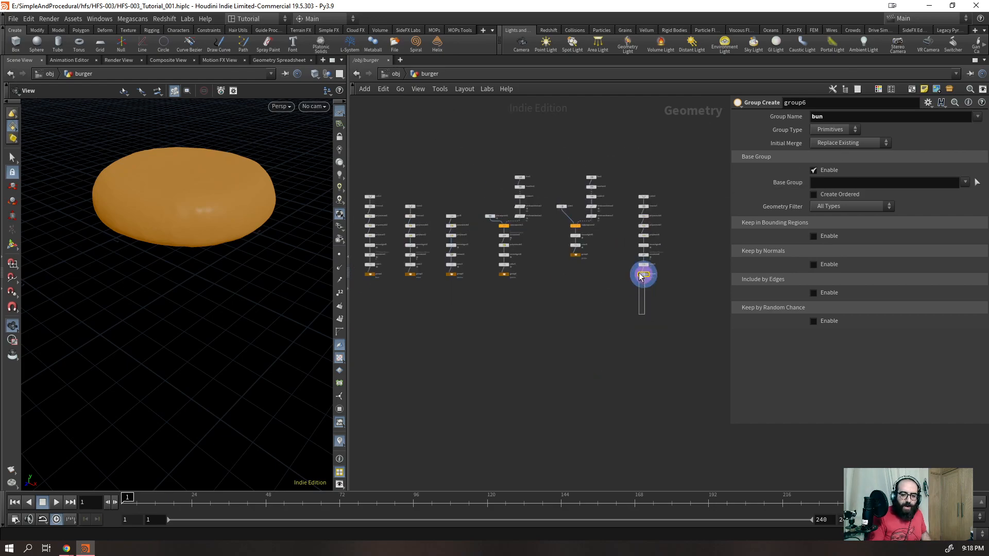
left_click_drag(639, 273, 639, 273)
scroll(574, 341, "down", 4)
scroll(479, 309, "up", 6)
left_click_drag(478, 330, 601, 419, "shift")
scroll(601, 419, "down", 3)
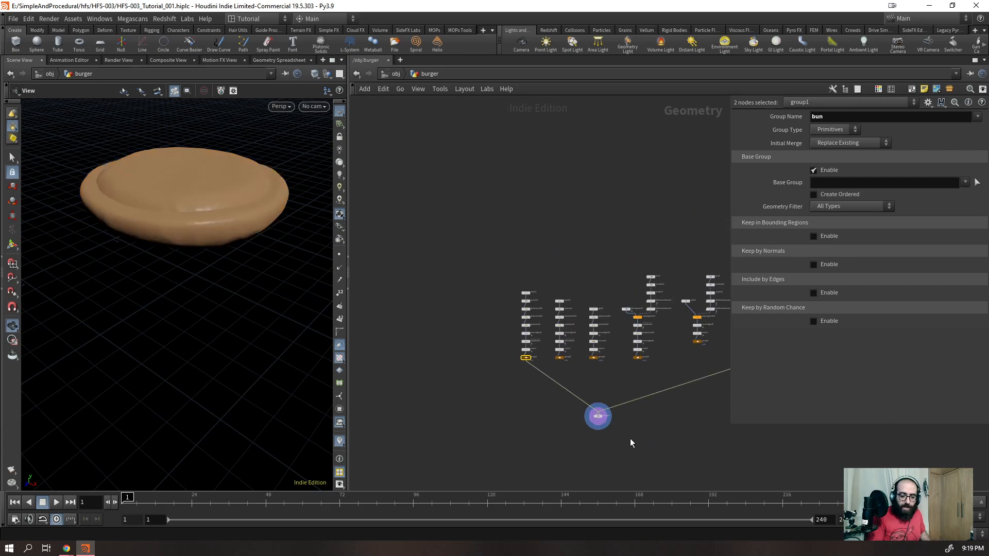
left_click(597, 416)
key("shift+r")
left_click(584, 416)
left_click(425, 336)
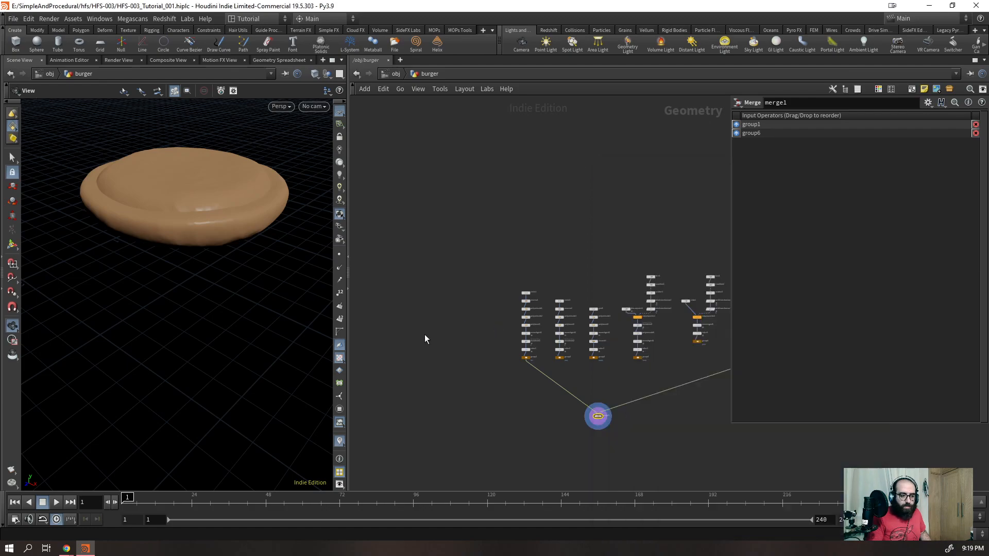
- Show the group list in the viewport to check the merged bun group, and delete the merge node
left_click(339, 411)
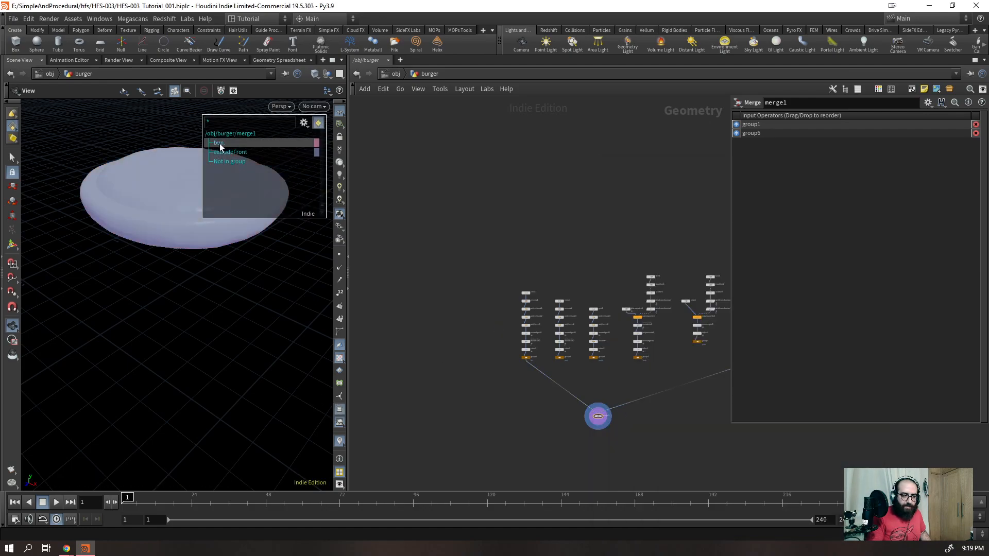
left_click_drag(530, 448, 621, 399)
key("Delete")
- Set group1's initial merge to Union with Existing
scroll(549, 433, "up", 7)
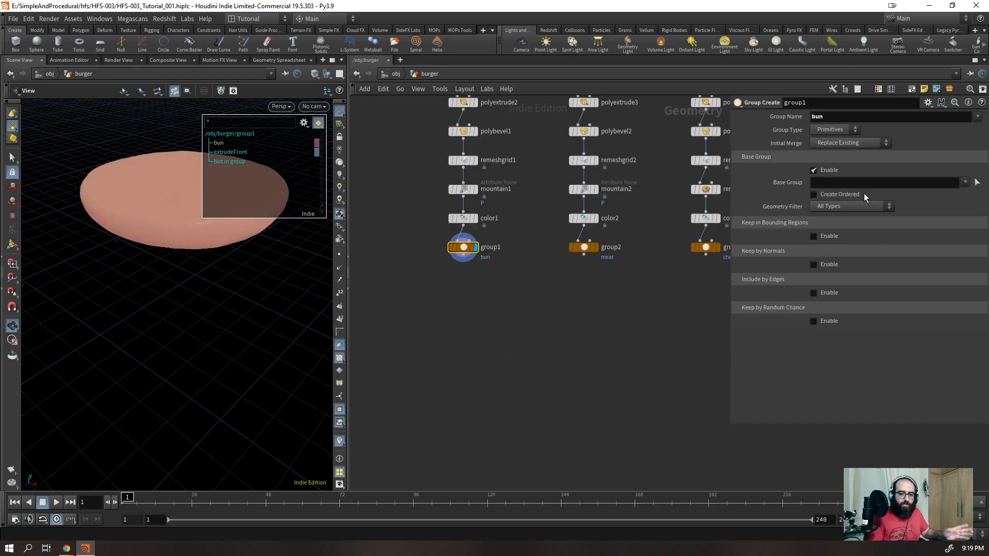
left_click(851, 142)
left_click(845, 152)
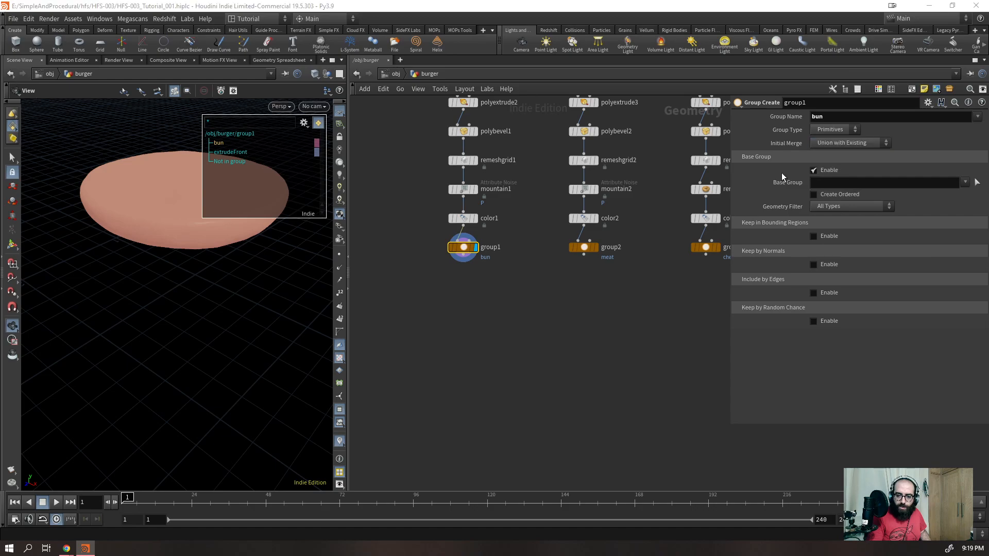
- Set group6's initial merge to Union with Existing
key("h")
scroll(691, 266, "up", 4)
left_click(673, 259)
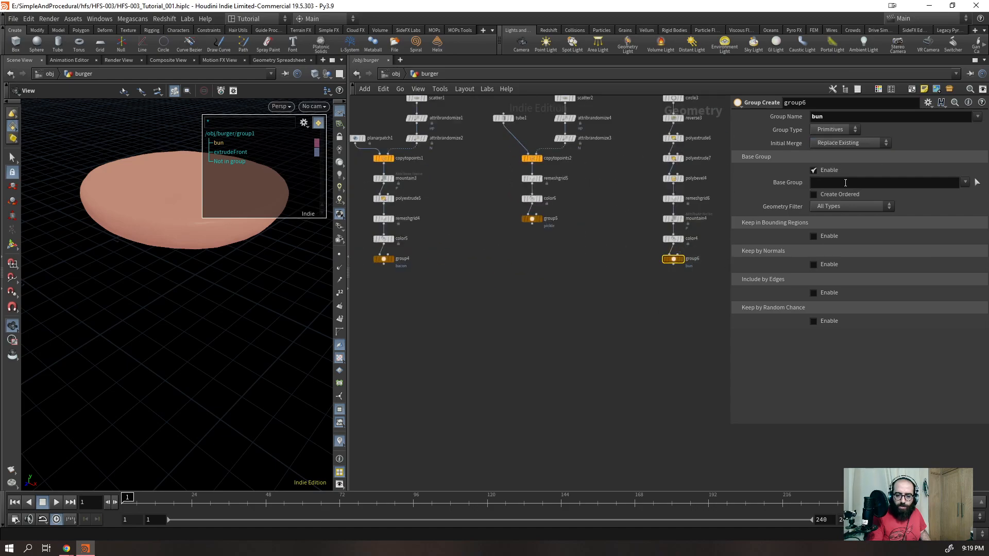
left_click(850, 143)
left_click(858, 164)
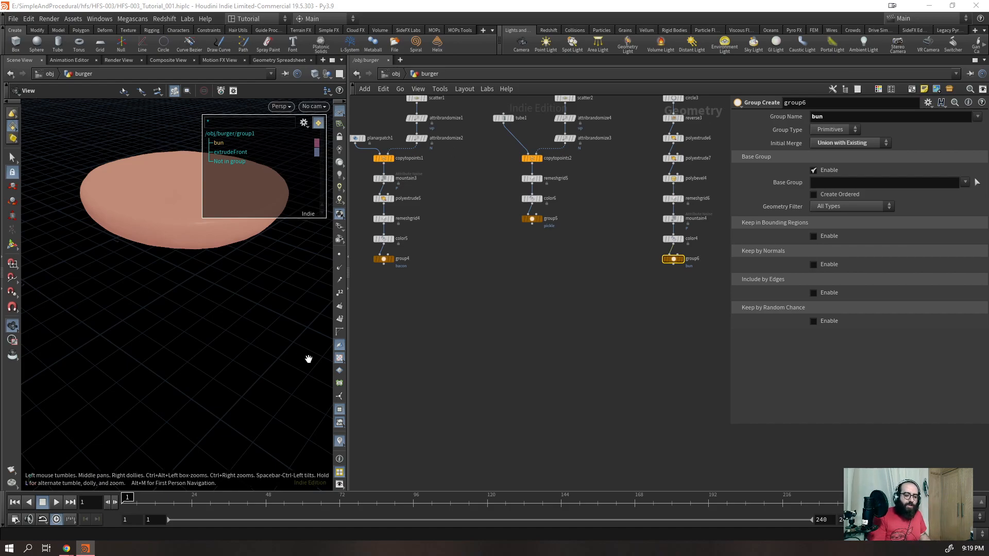
- Hide the viewport's group list and display group6's bun up close
left_click(339, 409)
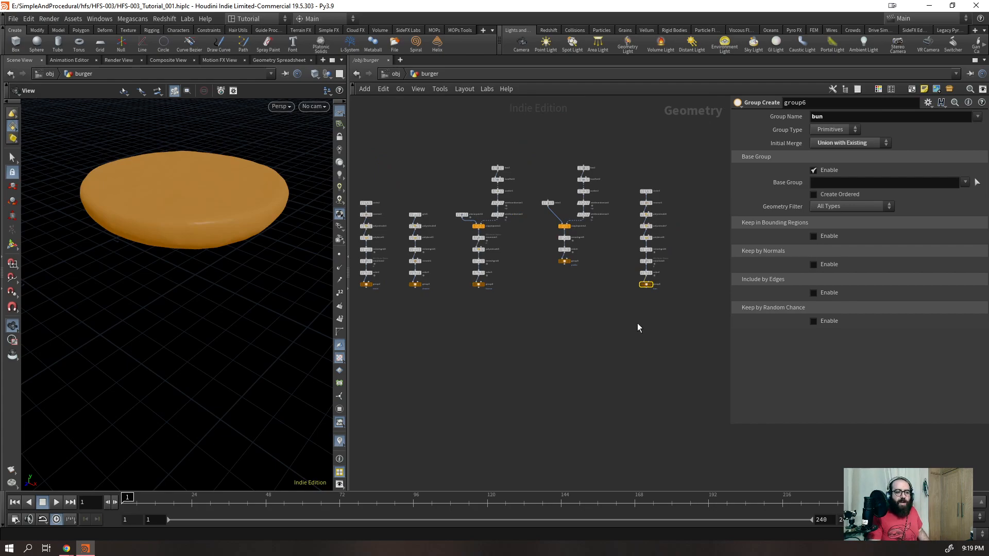
left_click(648, 285)
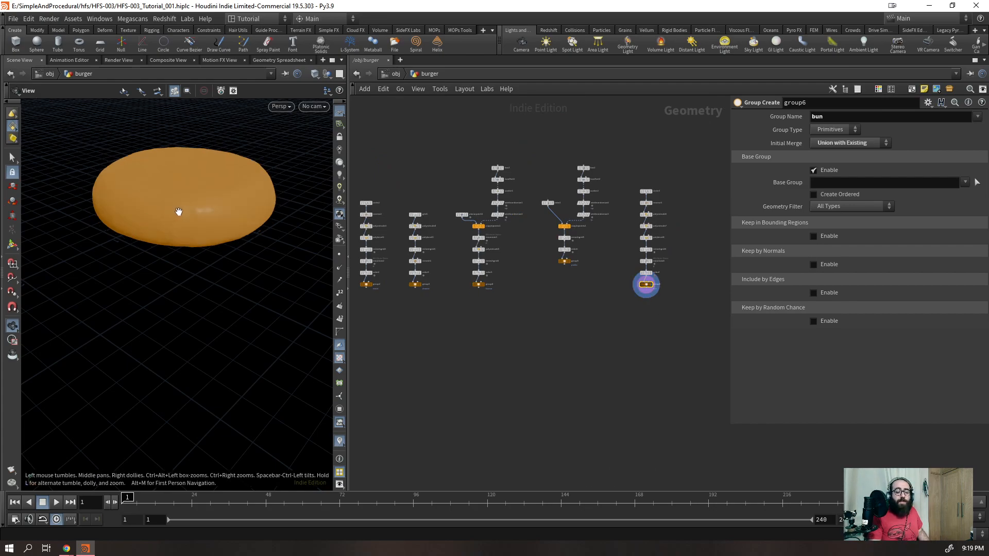
scroll(154, 211, "up", 5)
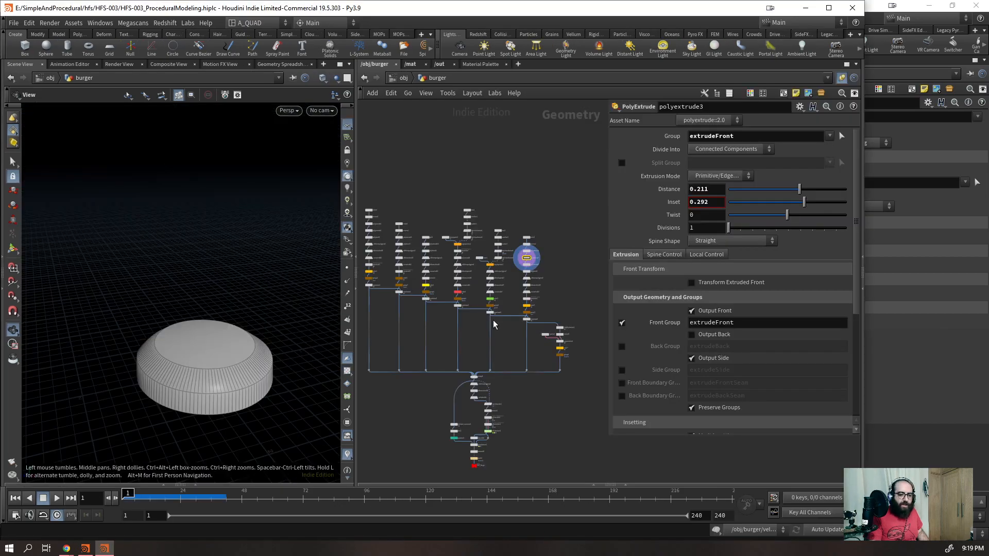
- In the HFS-003_ProceduralModeling reference scene, display the sesame group8 and the bun's matchsize6 node to examine how the seeds are built
scroll(572, 347, "up", 5)
left_click(466, 390)
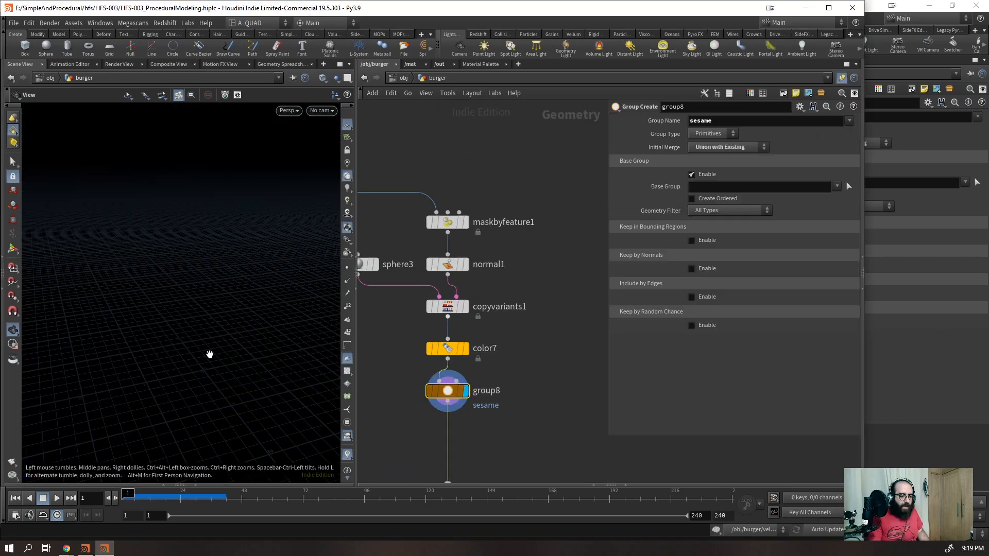
key("space+g")
left_click_drag(206, 309, 190, 345)
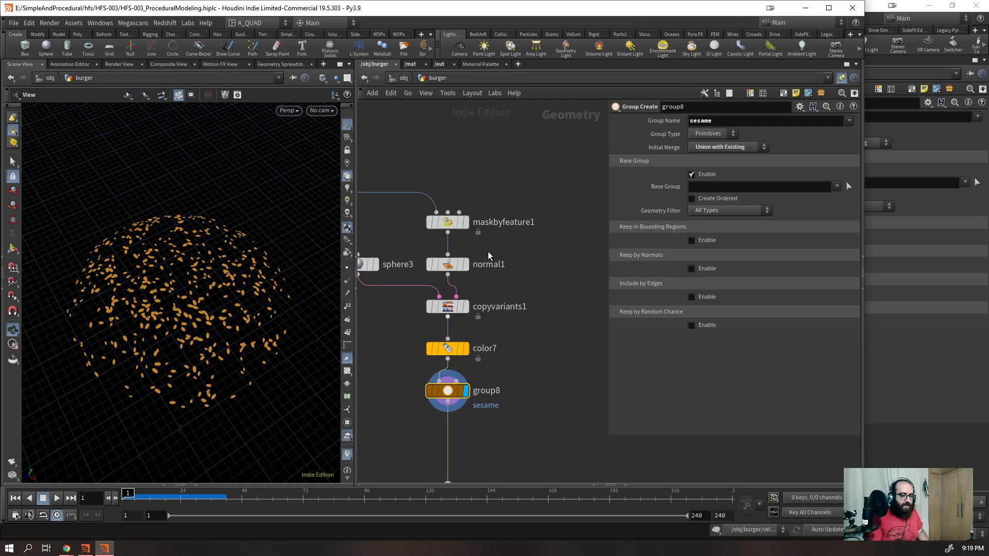
scroll(525, 254, "down", 5)
left_click(418, 220)
left_click_drag(189, 327, 191, 295)
key("shift+w")
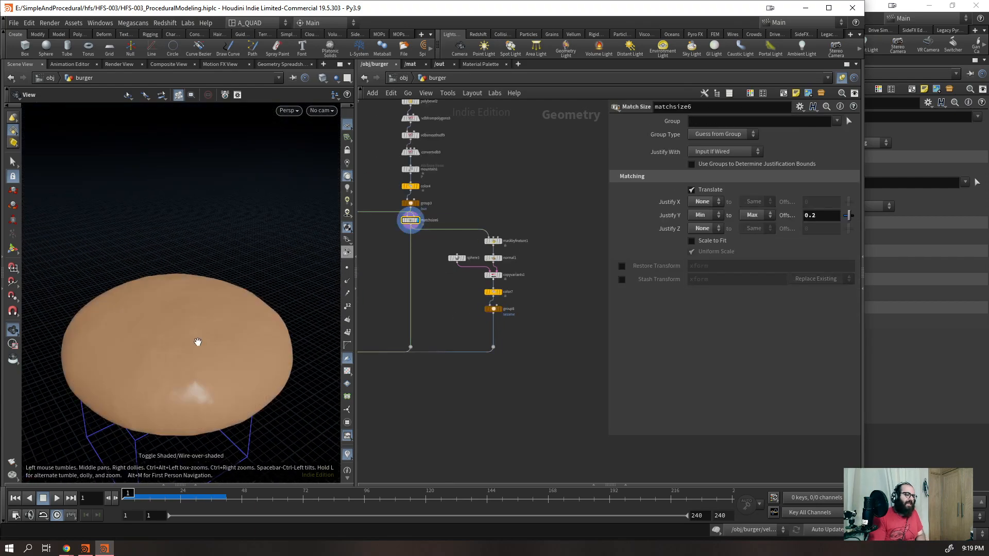
- Switch back to the tutorial scene and move the tube1 node slightly lower in the pickle branch
key("alt+Tab")
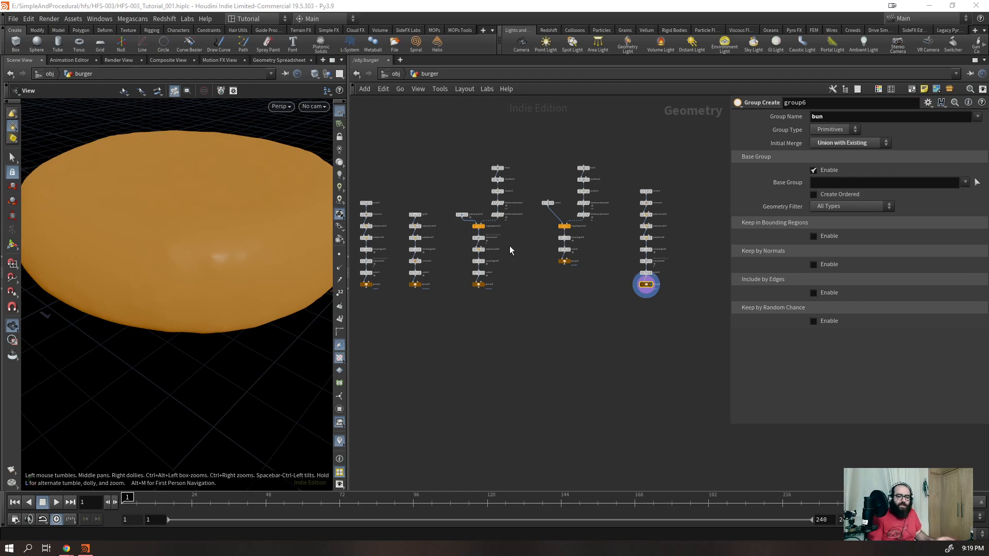
left_click_drag(546, 200, 550, 220)
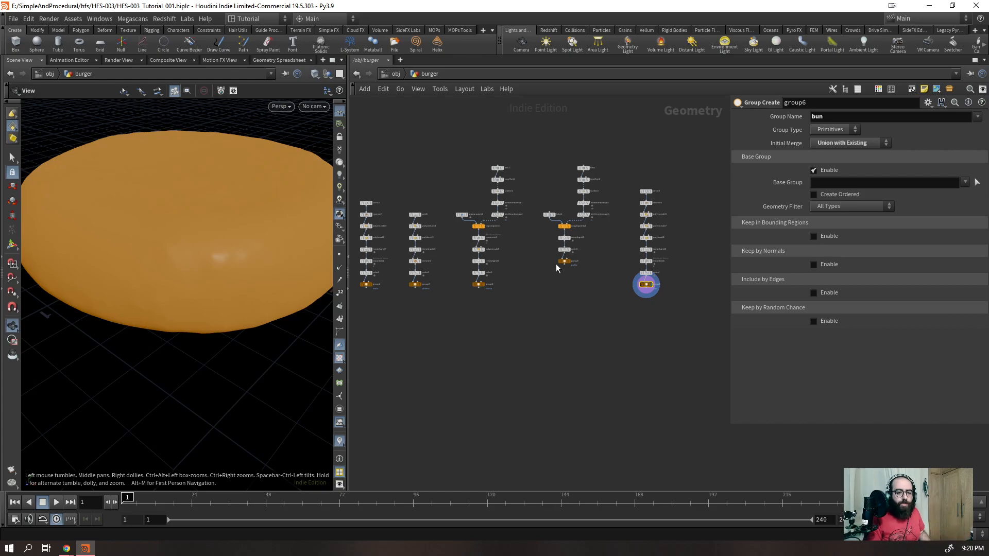
key("h")
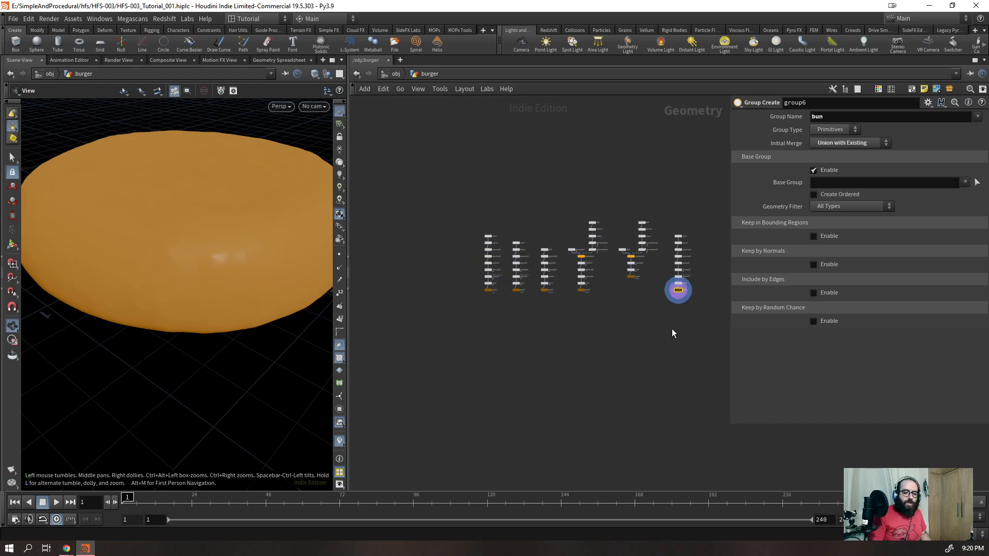
left_click_drag(699, 307, 379, 279)
left_click_drag(592, 260, 592, 260, "shift")
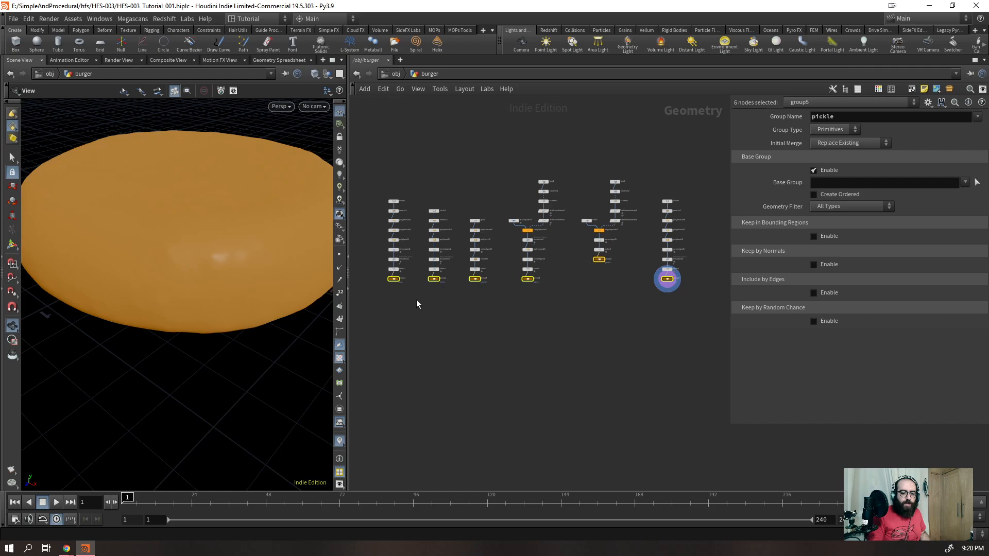
scroll(402, 293, "up", 5)
left_click_drag(384, 275, 629, 417)
scroll(549, 419, "down", 4)
key("Escape")
left_click_drag(568, 431, 555, 392)
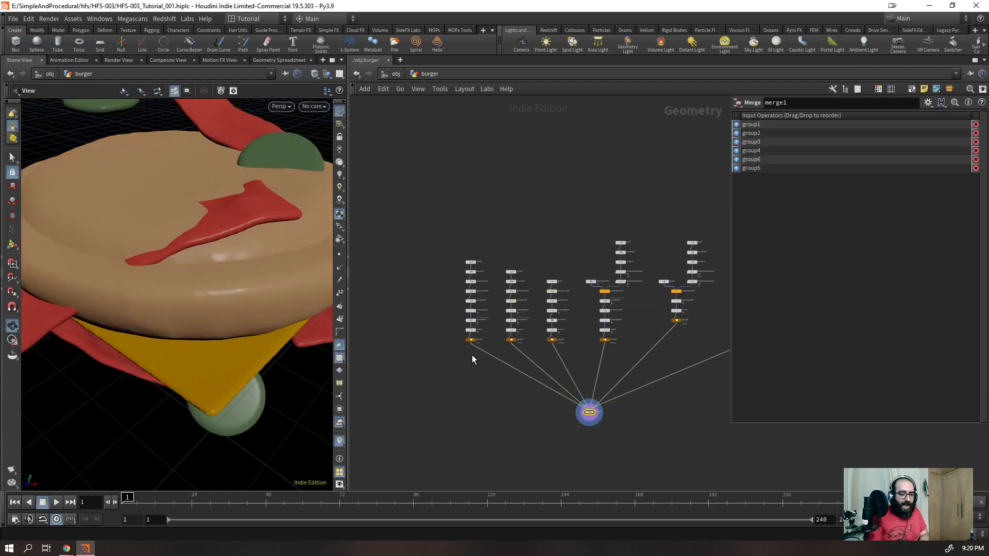
key("h")
key("Delete")
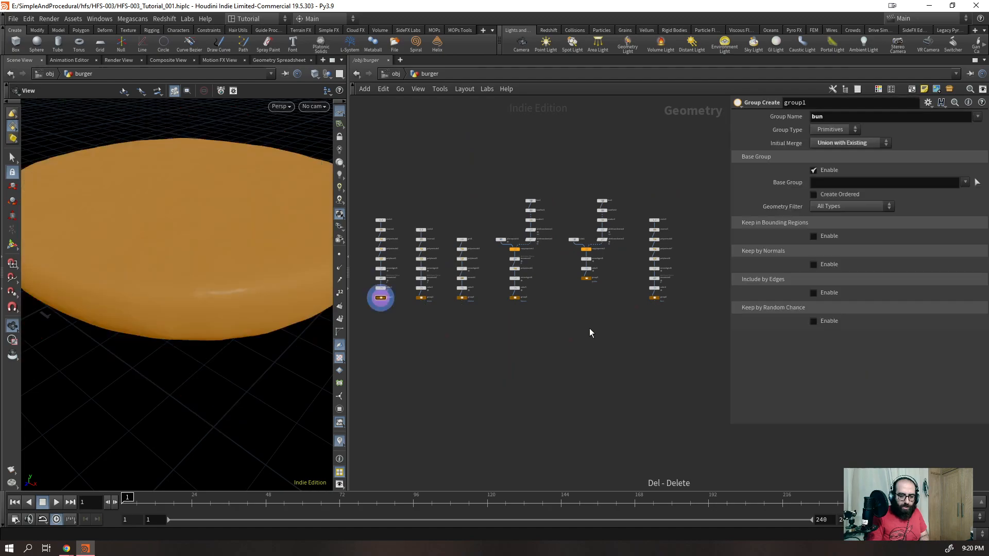
left_click_drag(358, 308, 565, 284)
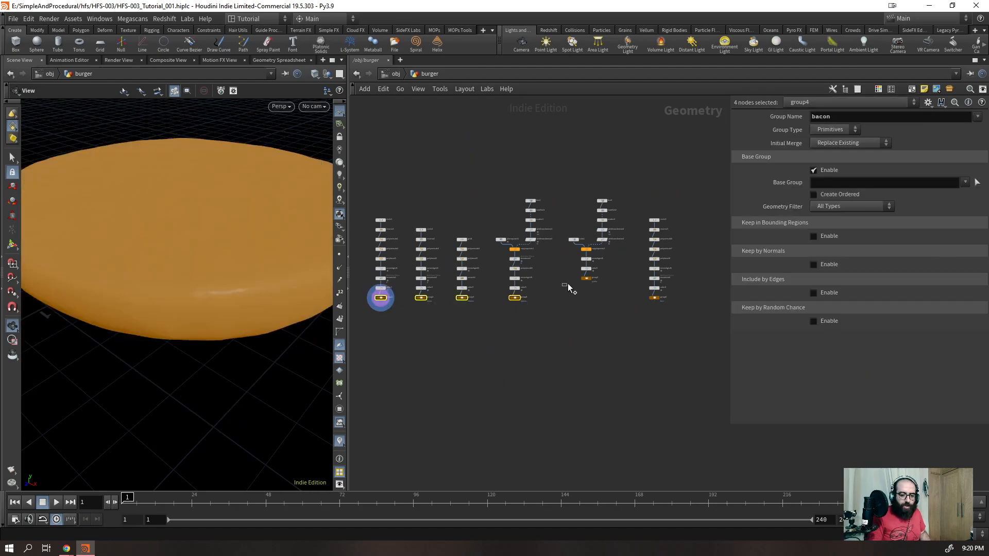
left_click_drag(664, 307, 694, 296, "shift")
scroll(423, 336, "up", 3)
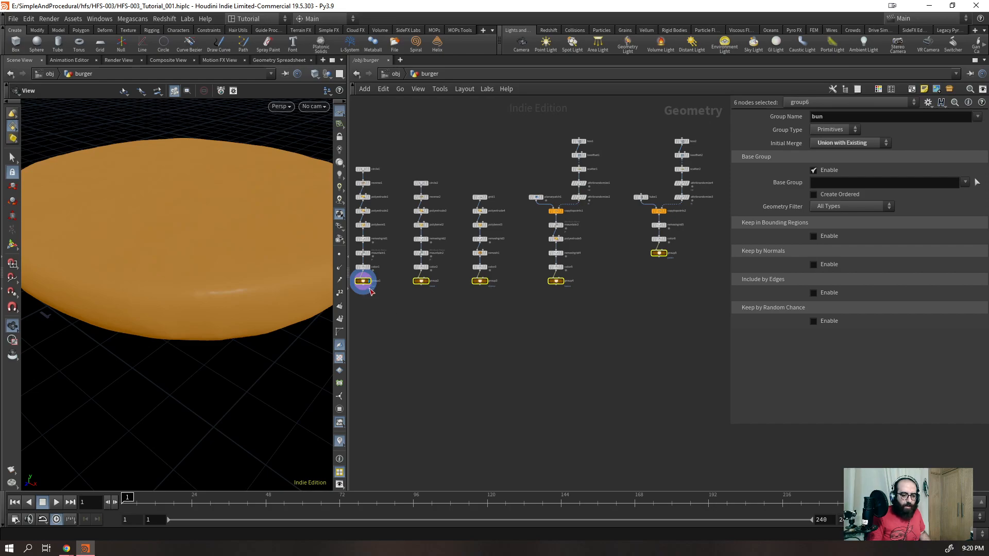
left_click_drag(363, 289, 622, 398)
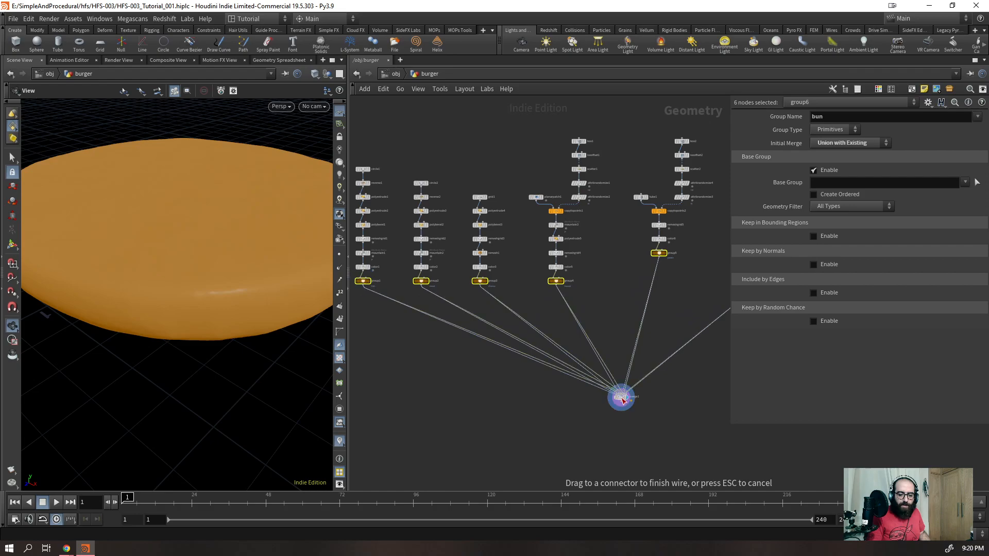
key("Escape")
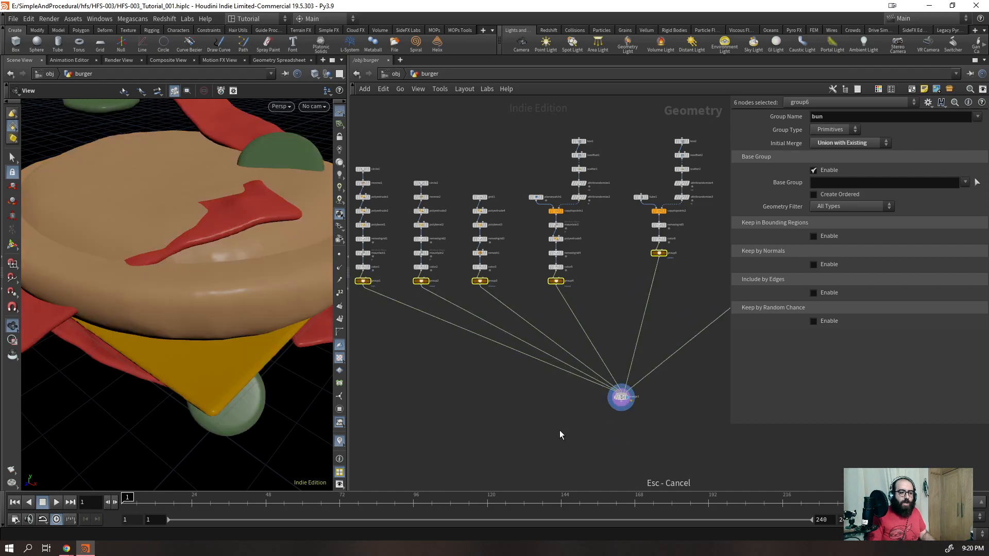
scroll(193, 329, "down", 5)
key("ctrl+z")
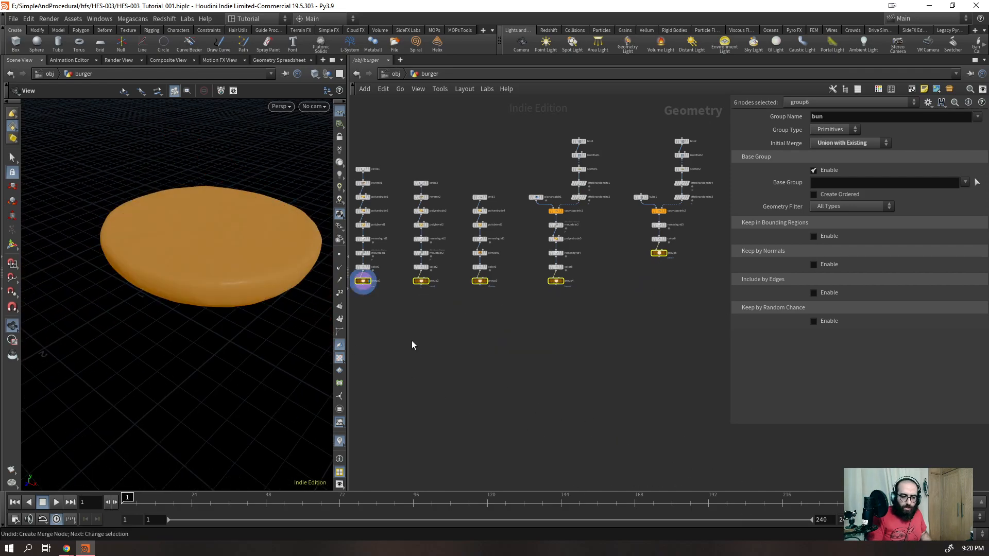
- Add a Merge node fed by group6 and place it below the ingredient branches
key("Tab")
type("merge")
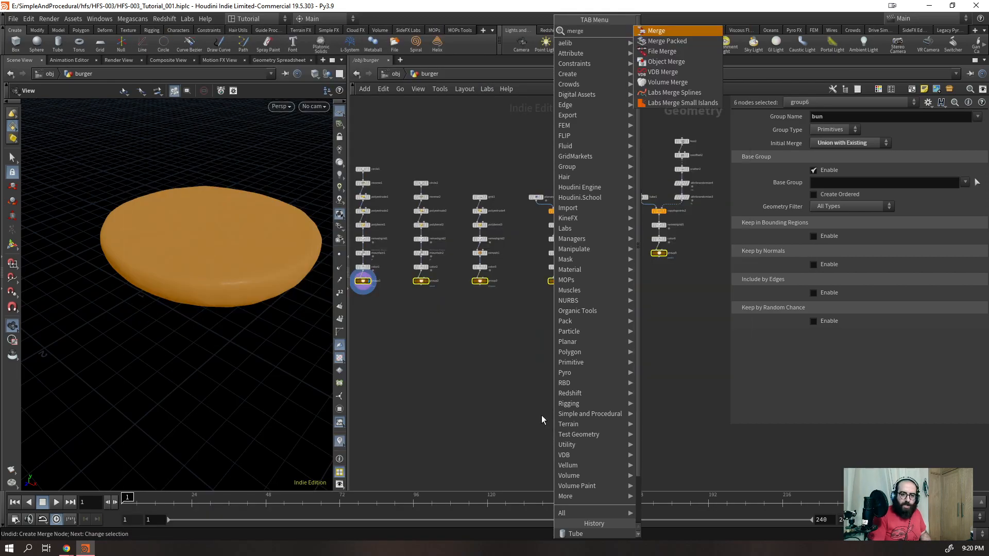
key("Return")
scroll(526, 325, "down", 5)
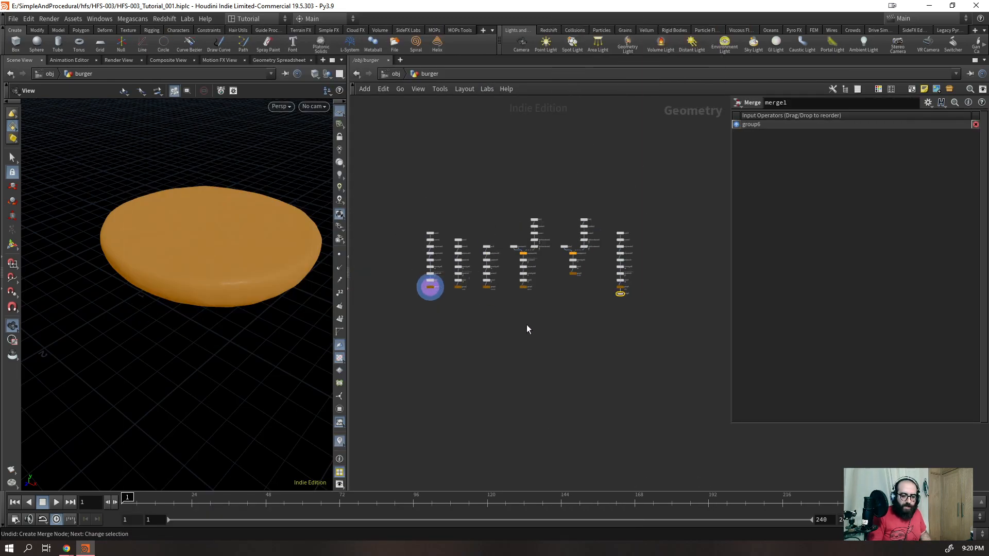
scroll(526, 335, "up", 4)
scroll(512, 347, "down", 5)
scroll(515, 361, "up", 5)
scroll(588, 220, "up", 5)
left_click_drag(629, 209, 415, 382)
key("h")
- Wire the bun, meat, cheese, bacon and pickle nodes group1 to group5 together into merge1
left_click_drag(456, 245, 564, 220)
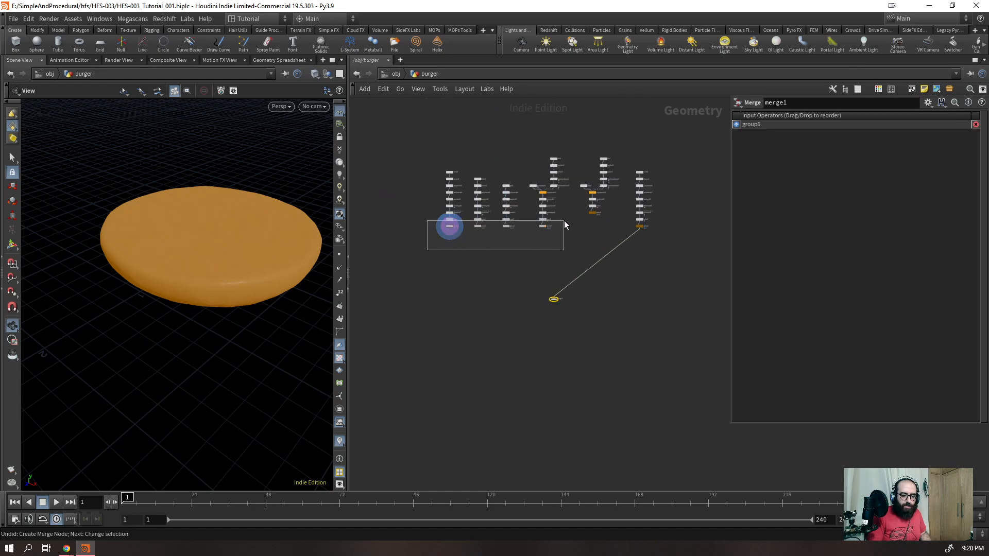
left_click(593, 212, "shift")
scroll(446, 239, "up", 5)
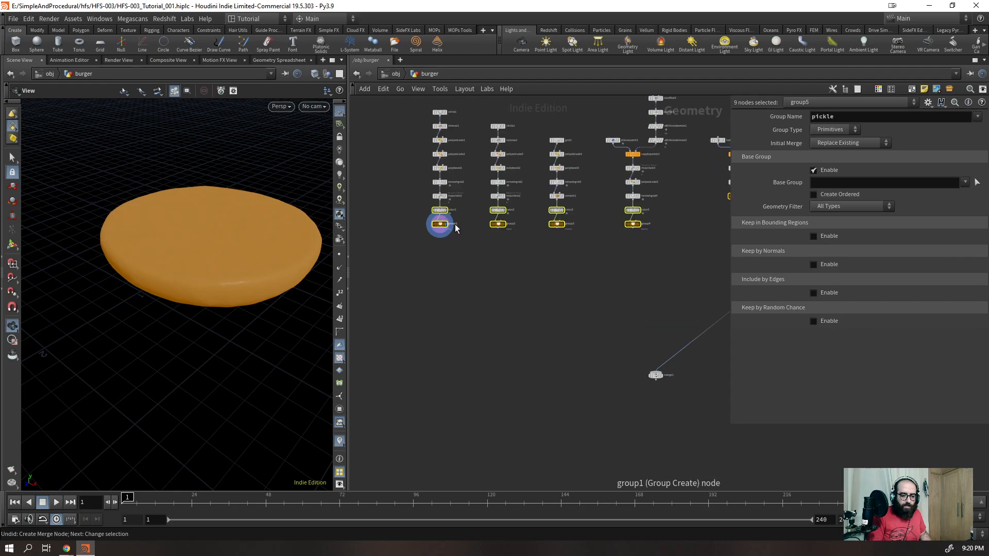
left_click_drag(411, 184, 648, 204, "ctrl")
scroll(630, 233, "down", 5)
middle_click_drag(630, 233, 569, 238)
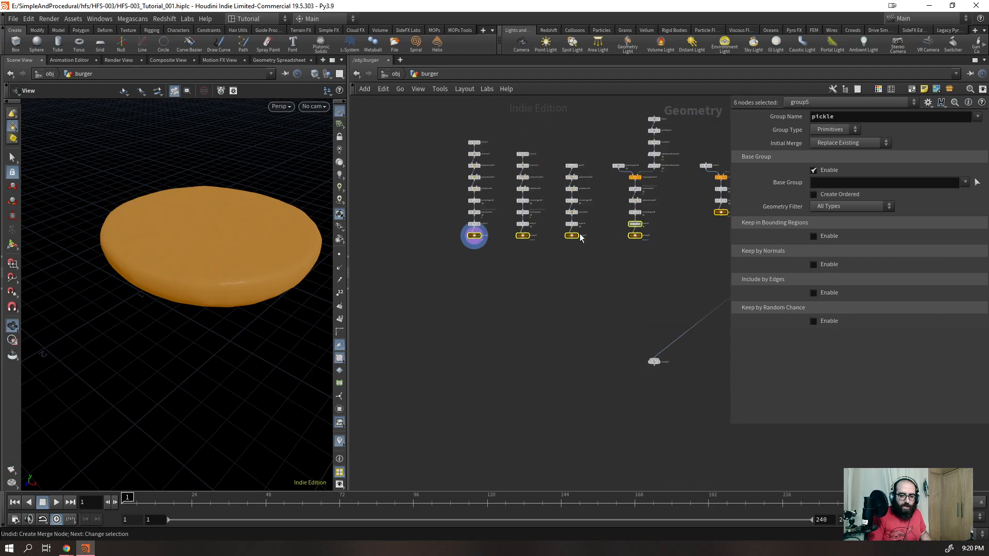
scroll(656, 217, "up", 5)
middle_click_drag(656, 218, 607, 249)
scroll(555, 259, "down", 5)
left_click_drag(599, 243, 530, 262, "ctrl")
scroll(403, 261, "up", 5)
left_click(403, 250)
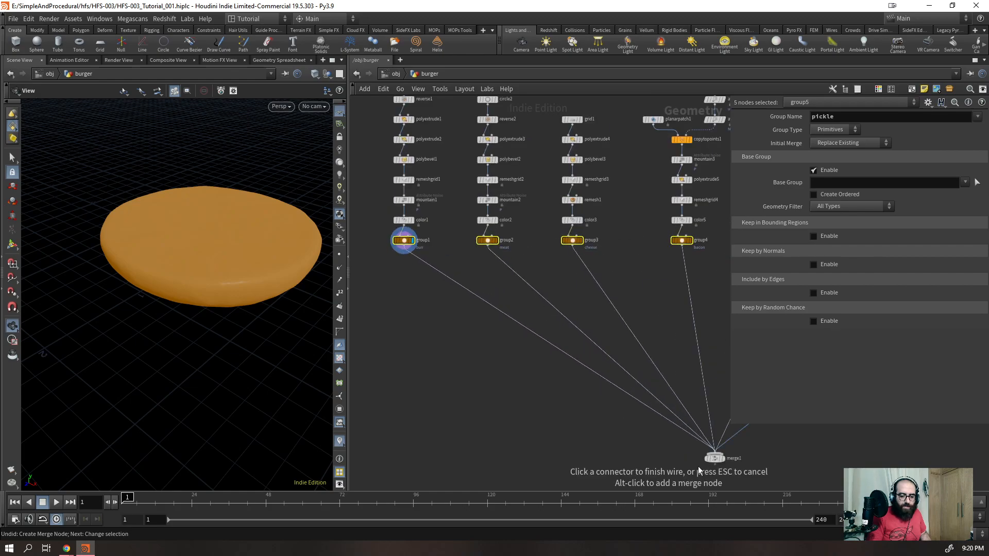
left_click(713, 454)
- Rewire merge1's inputs so that group6 comes last, after group5
scroll(439, 330, "down", 3)
middle_click_drag(665, 422, 536, 320)
scroll(537, 320, "up", 5)
left_click(546, 297)
scroll(541, 294, "down", 3)
middle_click_drag(361, 206, 437, 236)
scroll(512, 239, "up", 3)
left_click_drag(595, 255, 545, 346)
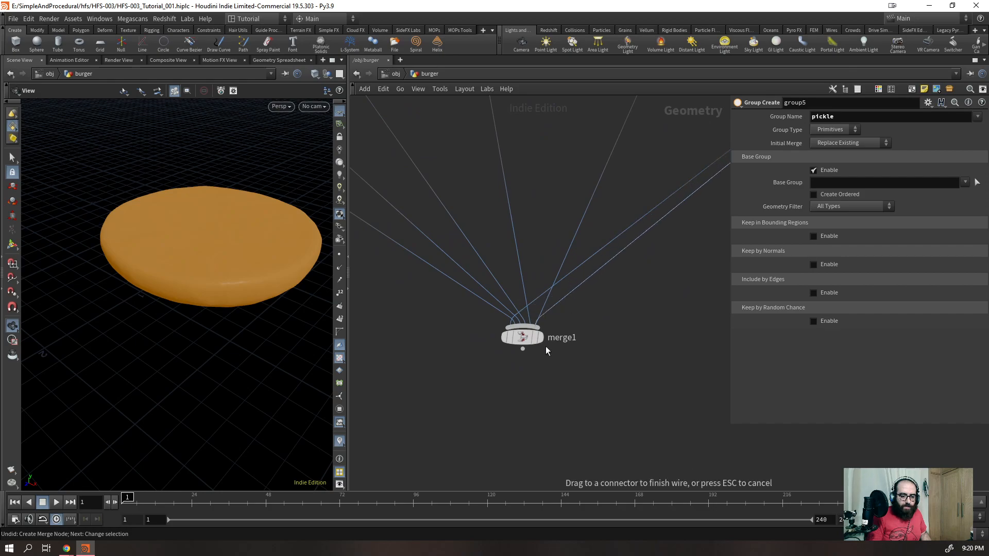
scroll(609, 346, "down", 8)
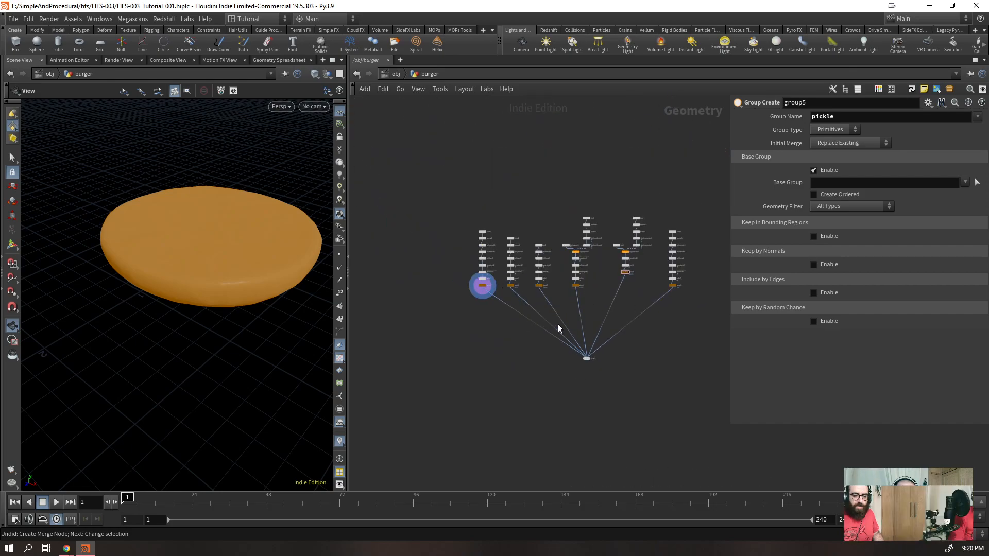
- Display merge1 in the viewport and view the combined ingredients from a low side angle
left_click_drag(598, 398, 564, 330)
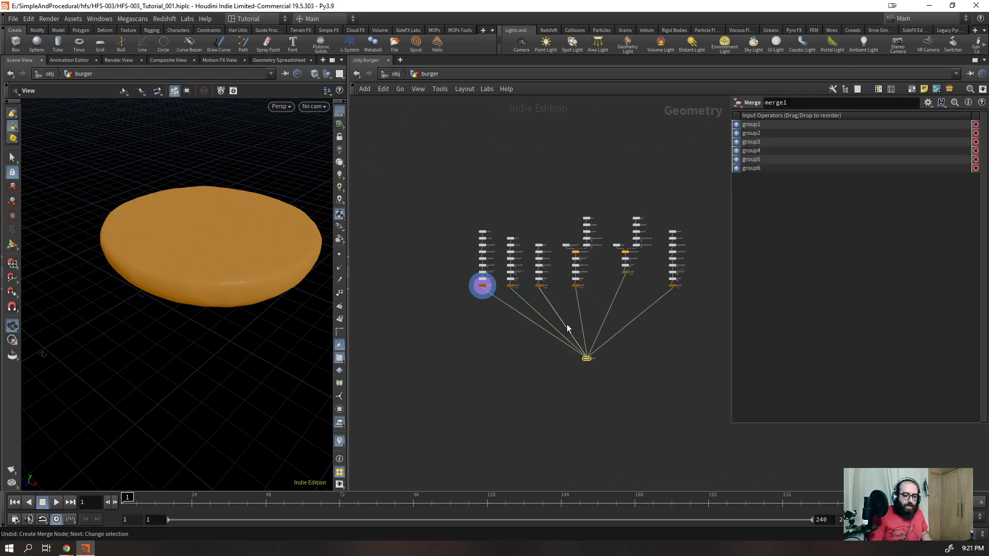
key("r")
left_click_drag(246, 344, 227, 283)
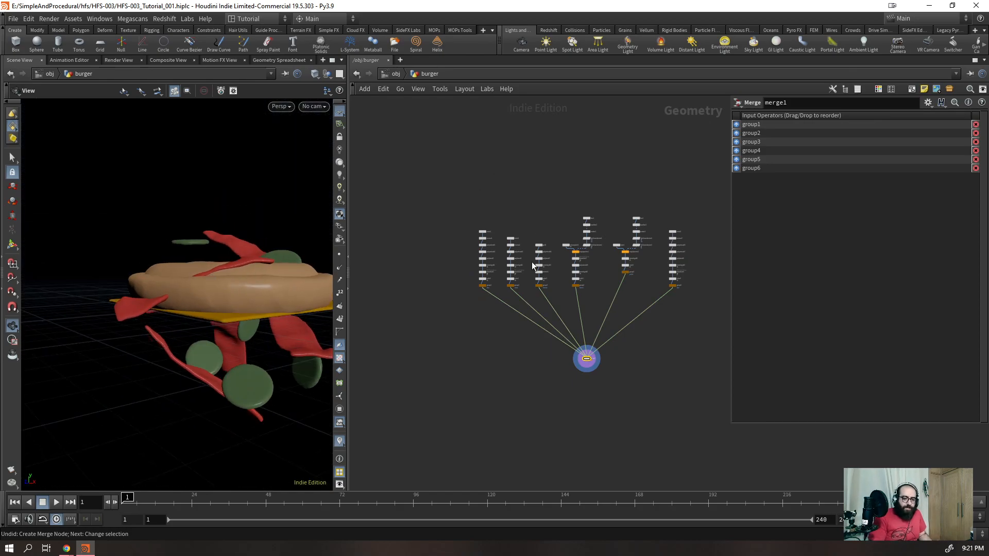
- Insert a Transform between the meat's group2 and merge1 and raise the meat about 0.46 in Y
scroll(540, 339, "up", 8)
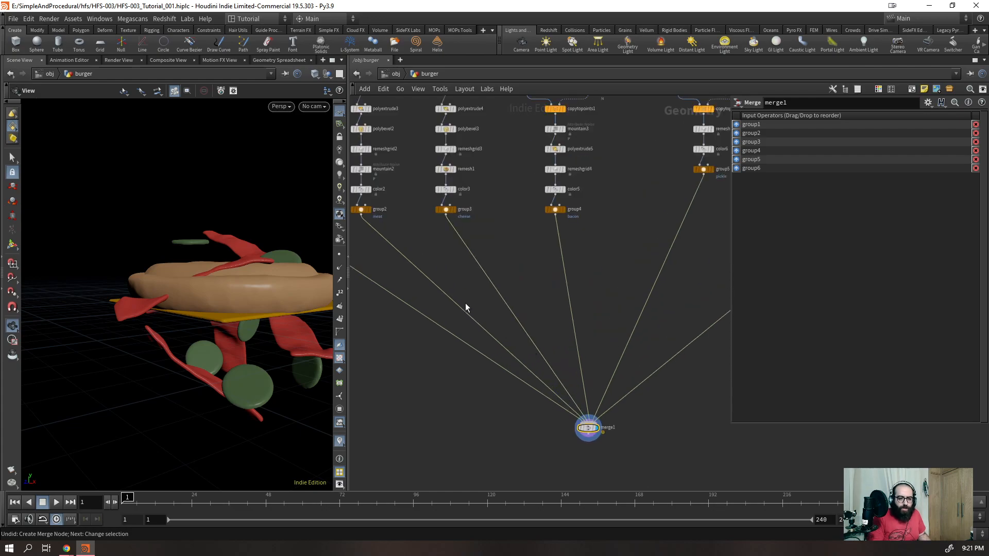
left_click(412, 261)
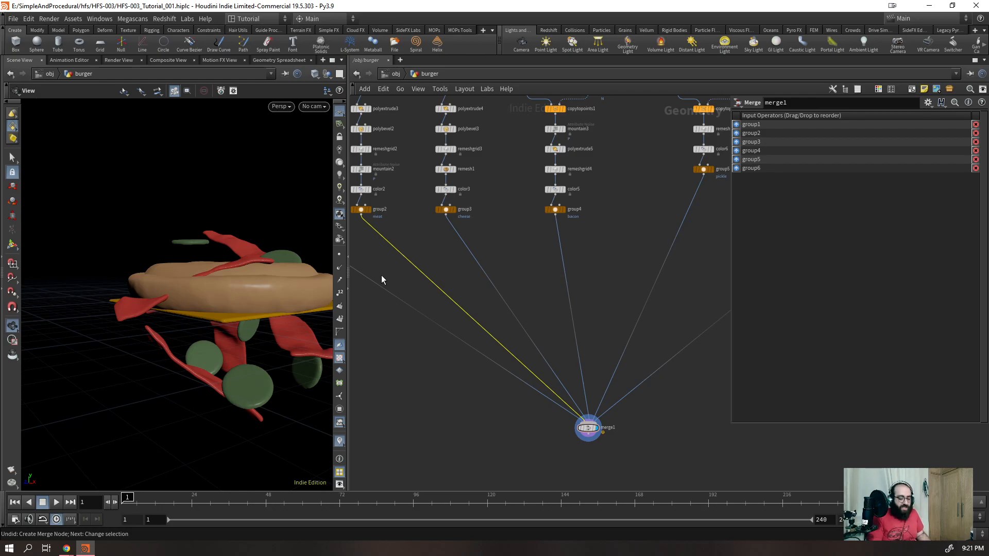
key("Tab")
type("tran")
key("Return")
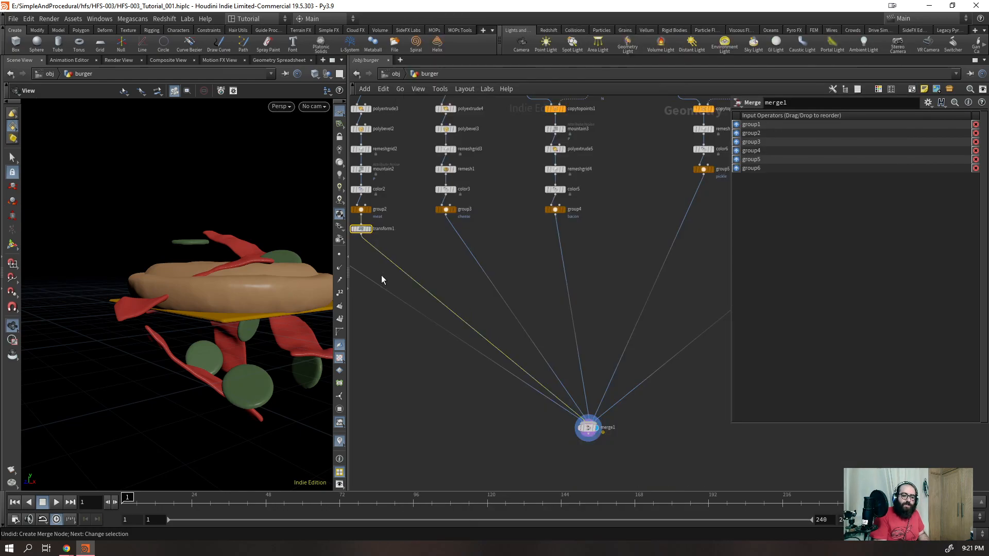
left_click_drag(226, 289, 237, 246)
- Copy the Transform into the wire below the cheese's group3 and raise its Y translate to about 0.83
left_click_drag(365, 233, 463, 239, "alt")
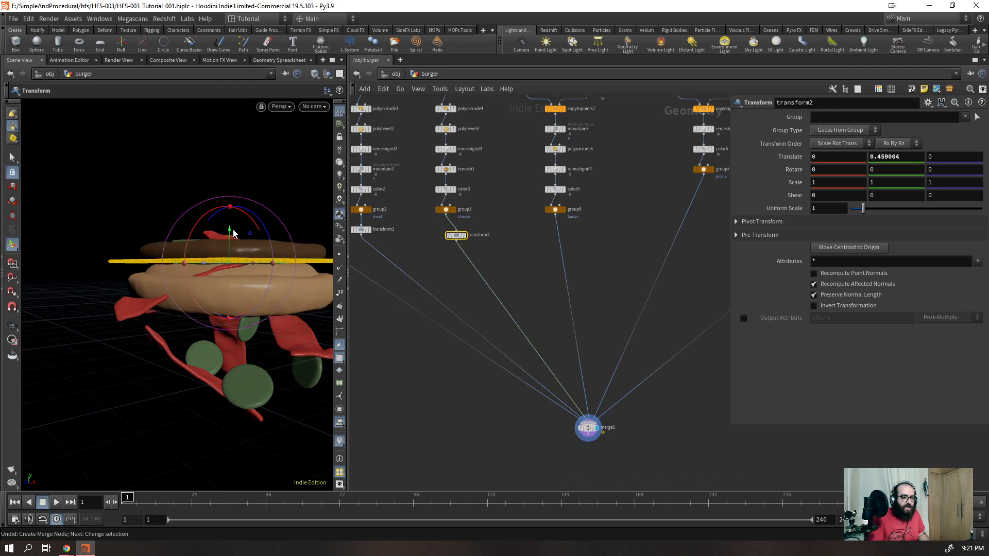
left_click_drag(227, 238, 237, 199)
key("Escape")
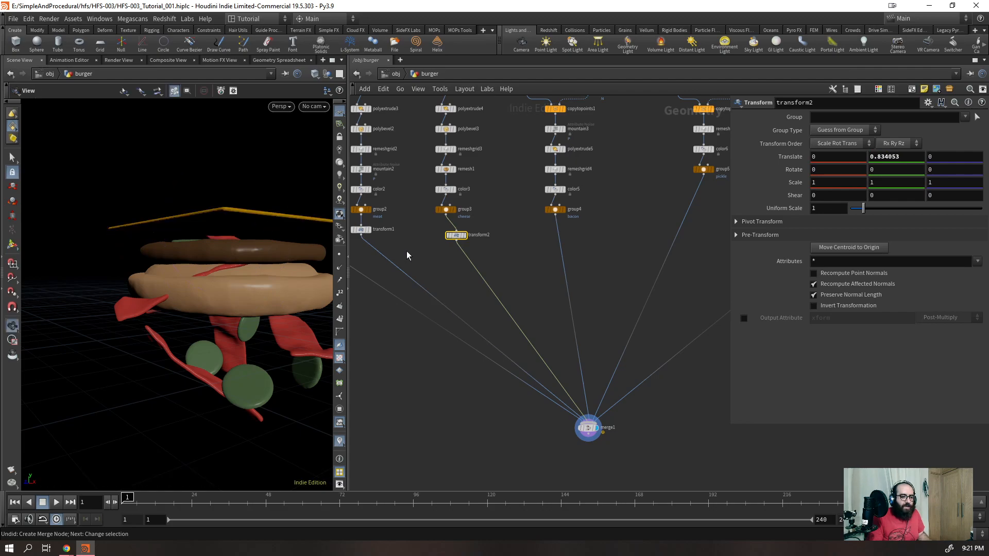
- Copy the Transform below the bacon's group4 and raise the bacon to a Y translate of about 2.36
left_click_drag(455, 235, 555, 242, "alt")
key("Return")
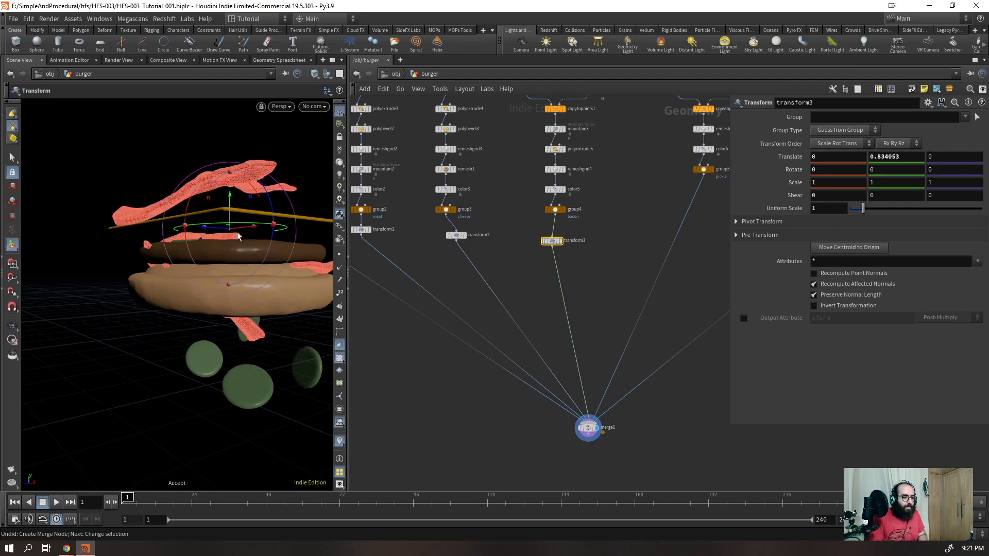
left_click_drag(233, 206, 248, 11)
key("Escape")
right_click_drag(235, 209, 138, 374)
mouse_move(221, 173)
left_mouse_down()
mouse_move(249, 225)
mouse_move(223, 180)
left_mouse_up()
right_click_drag(223, 179, 211, 137)
key("Return")
left_click_drag(211, 137, 233, 171)
- Copy the Transform below the pickles' group5 and raise the pickles to a Y translate of about 4.47
left_click_drag(552, 241, 679, 228, "alt")
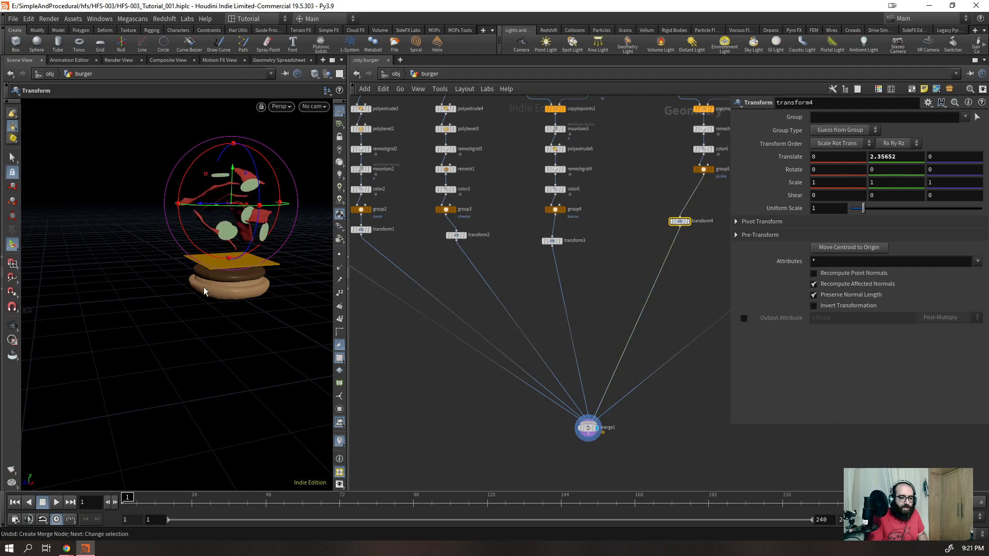
left_click_drag(227, 185, 261, 94)
scroll(191, 212, "down", 5)
left_click_drag(215, 212, 225, 201)
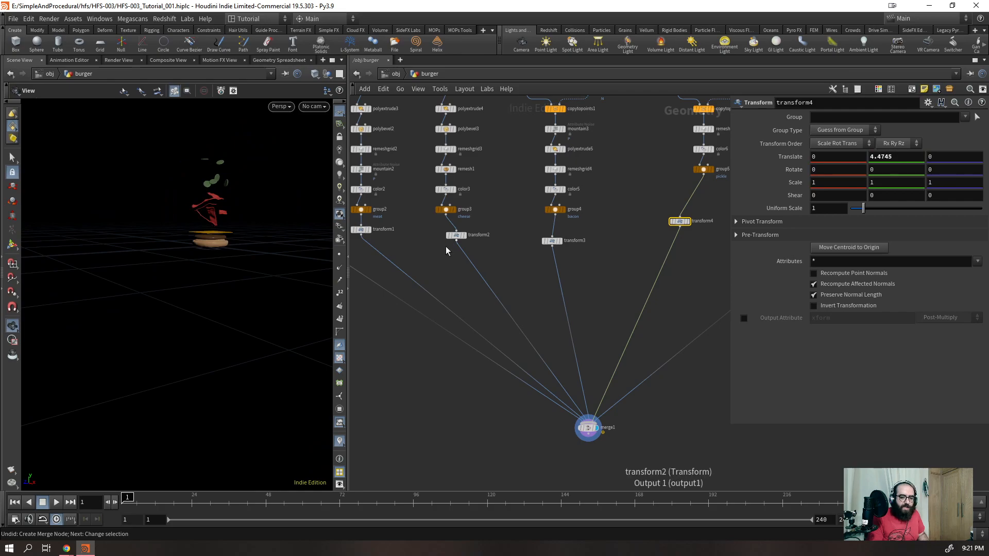
- Copy the Transform between group6 and merge1 and raise the top bun above the pickles
scroll(449, 250, "down", 3)
scroll(721, 226, "up", 3)
left_click_drag(497, 242, 642, 259, "alt")
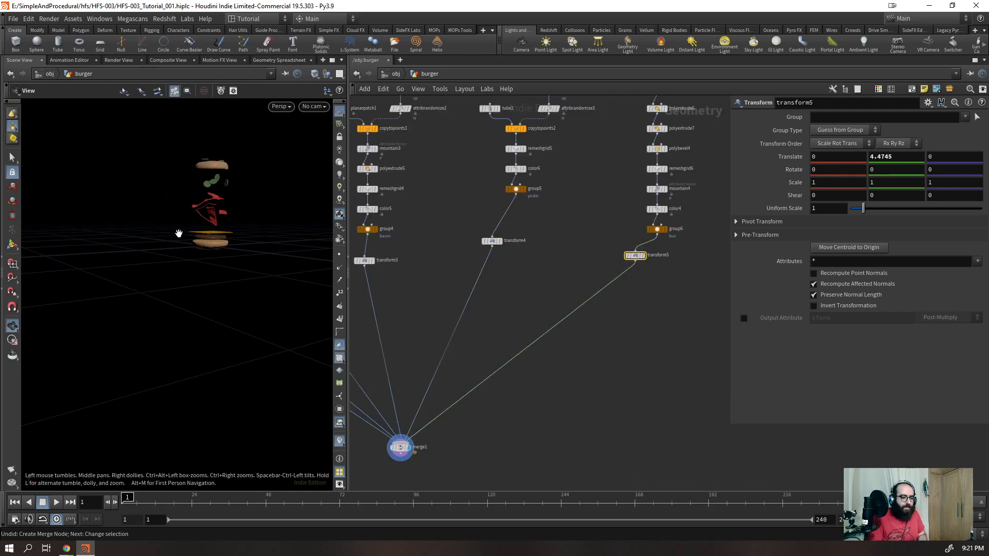
key("Return")
left_click_drag(212, 143, 217, 122)
left_click_drag(214, 165, 241, 160, "alt")
- Try a Y size of 5 on the bacon branch's box1, view the spread, and undo the change
scroll(641, 317, "down", 3)
scroll(544, 204, "up", 5)
left_click(478, 171)
left_click(879, 155)
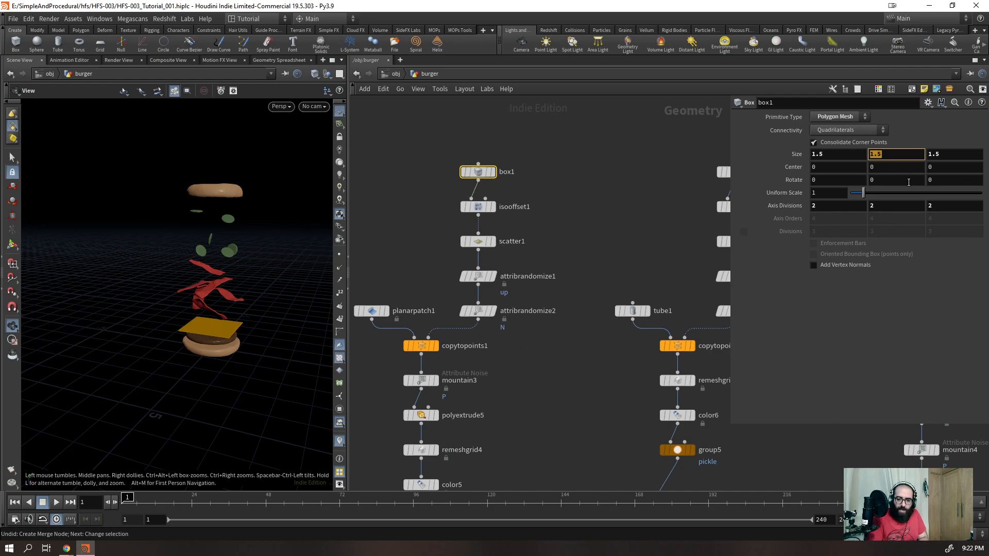
type("5")
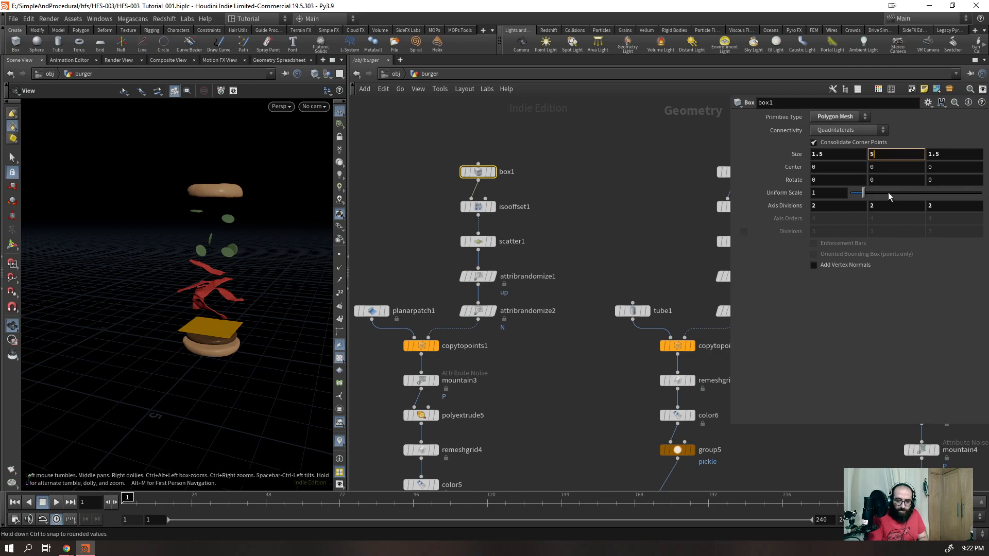
key("Return")
left_click_drag(265, 305, 289, 258)
right_click_drag(289, 257, 366, 210)
left_click_drag(253, 273, 230, 335)
right_click_drag(309, 221, 72, 356)
key("ctrl+z")
- Save the scene file
scroll(557, 235, "down", 6)
scroll(564, 292, "up", 4)
key("ctrl+s")
- Delete the five Transform nodes between the ingredient groups and merge1
left_click_drag(694, 317, 729, 242)
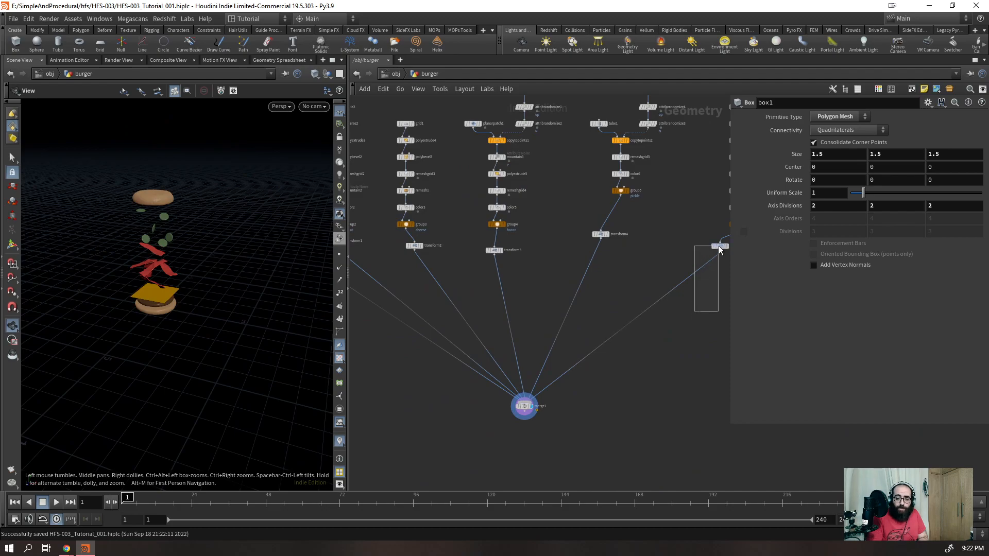
key("Delete")
key("Delete")
left_click_drag(631, 234, 482, 264)
key("Delete")
left_click_drag(401, 235, 464, 266)
key("Delete")
scroll(465, 266, "down", 4)
scroll(375, 244, "up", 6)
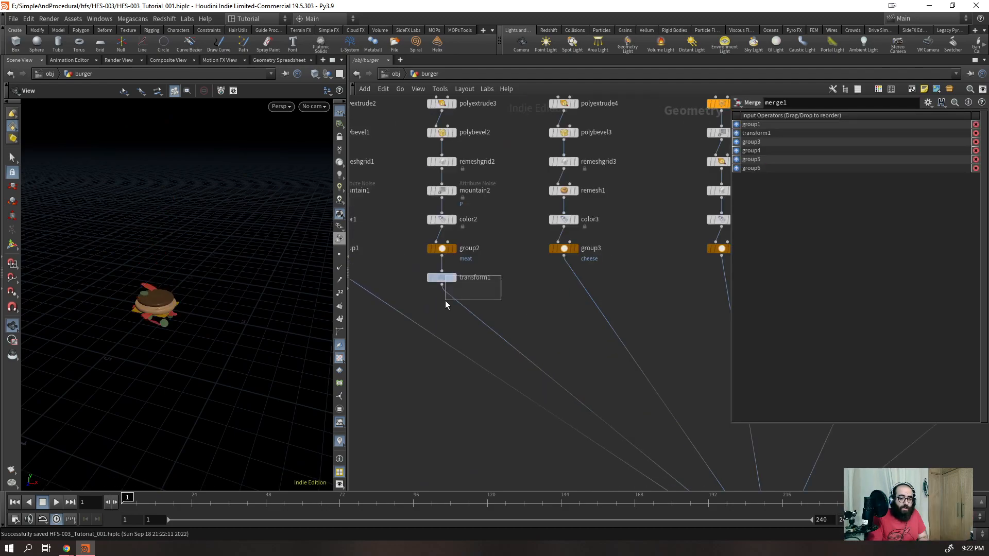
left_click_drag(446, 299, 447, 298)
key("Delete")
scroll(504, 258, "down", 5)
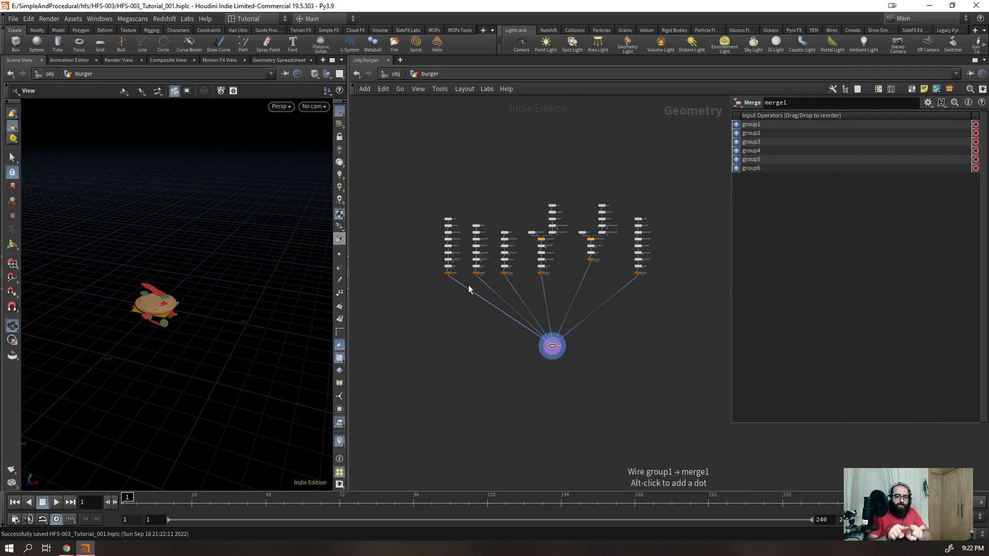
- Display the bun's group1 node and insert a Match Size node between it and merge1
scroll(453, 272, "up", 6)
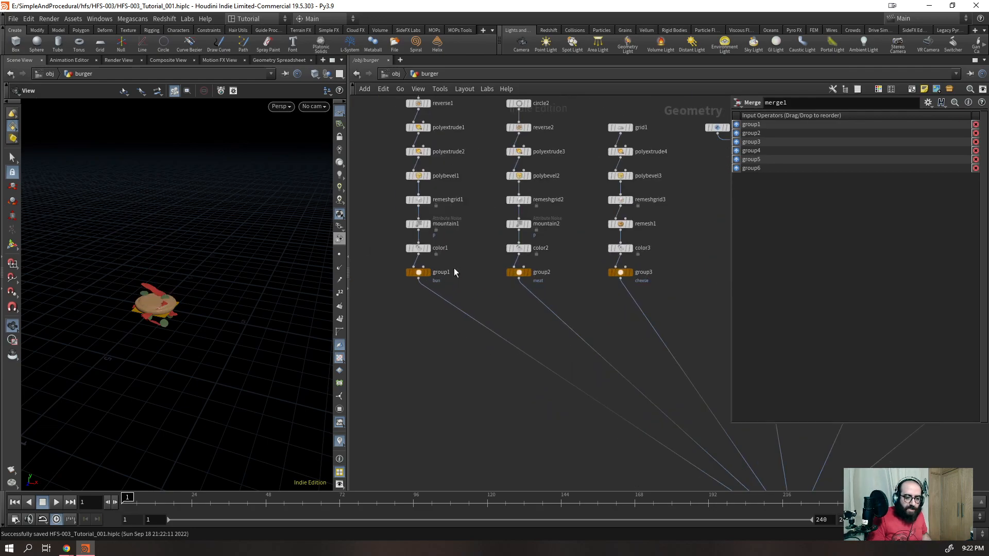
left_click(421, 272)
scroll(426, 271, "up", 6)
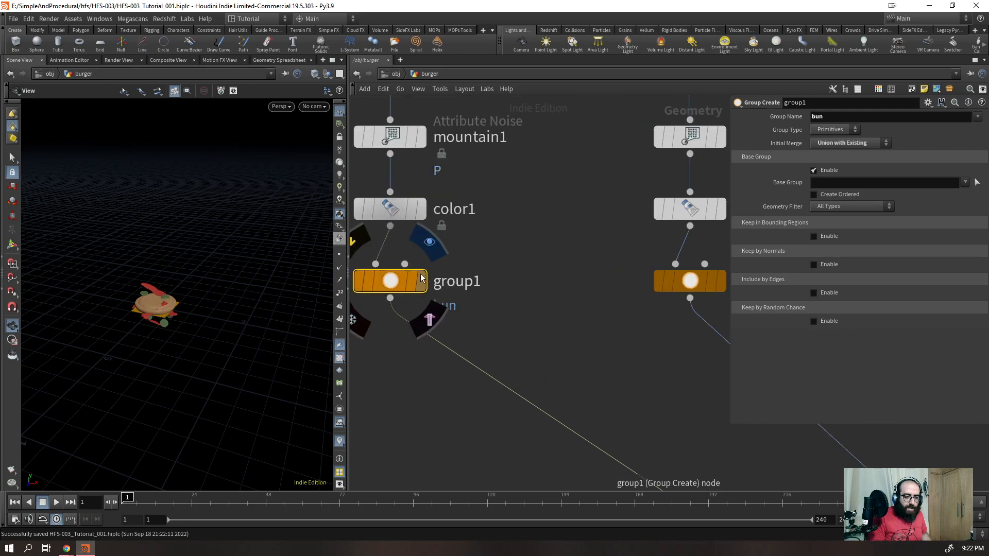
left_click(421, 278)
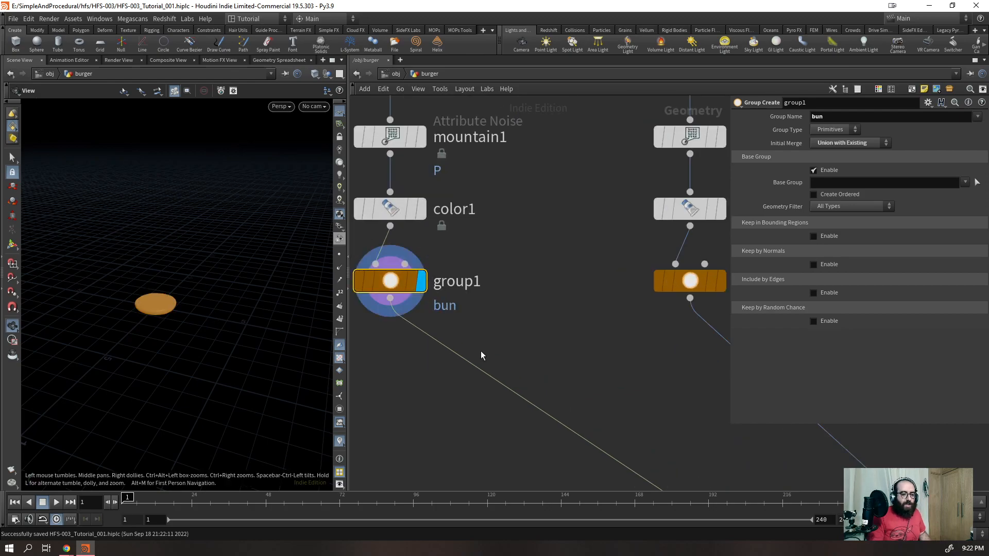
left_click_drag(486, 349, 384, 391)
key("Tab")
type("msi")
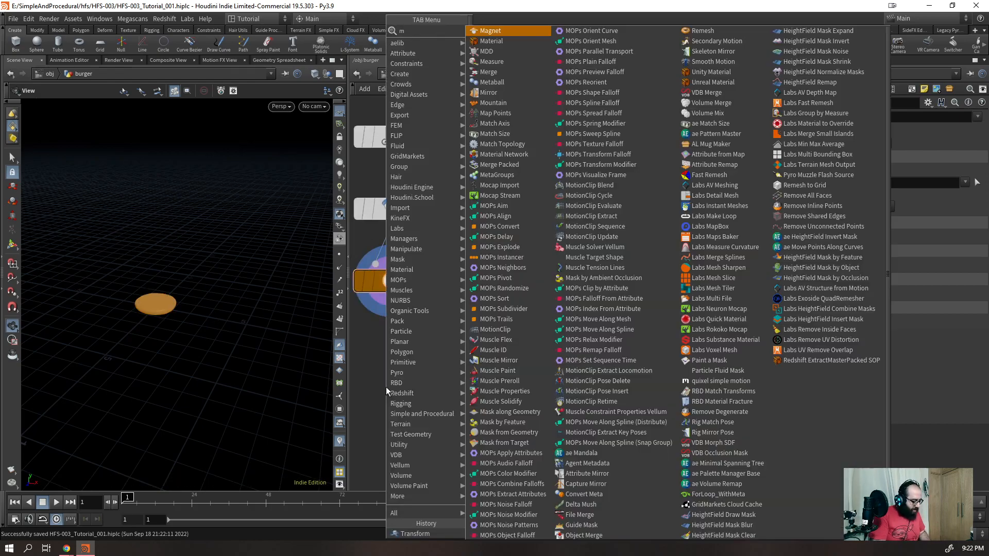
key("Return")
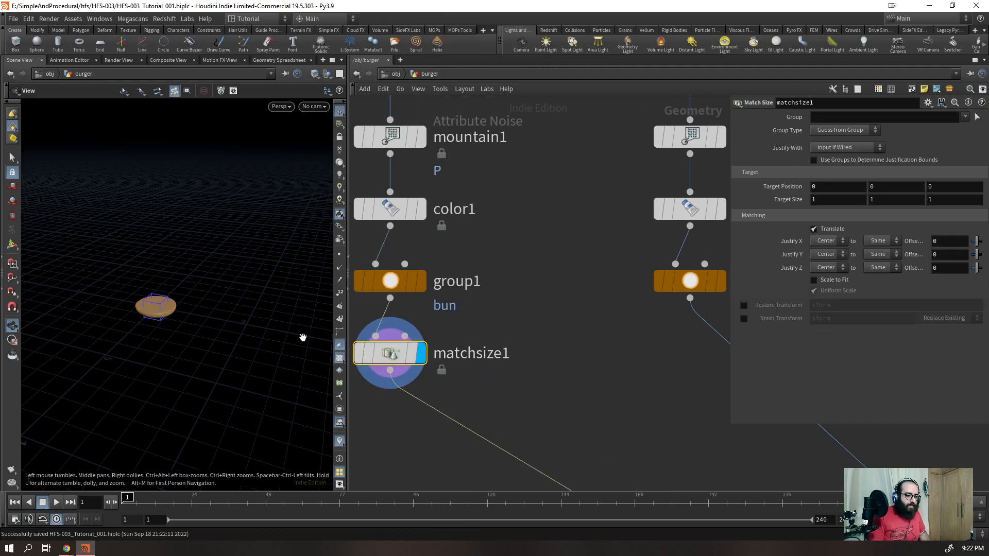
- Set matchsize1 to justify X and Z as None and Y as Min
key("f")
left_click(831, 240)
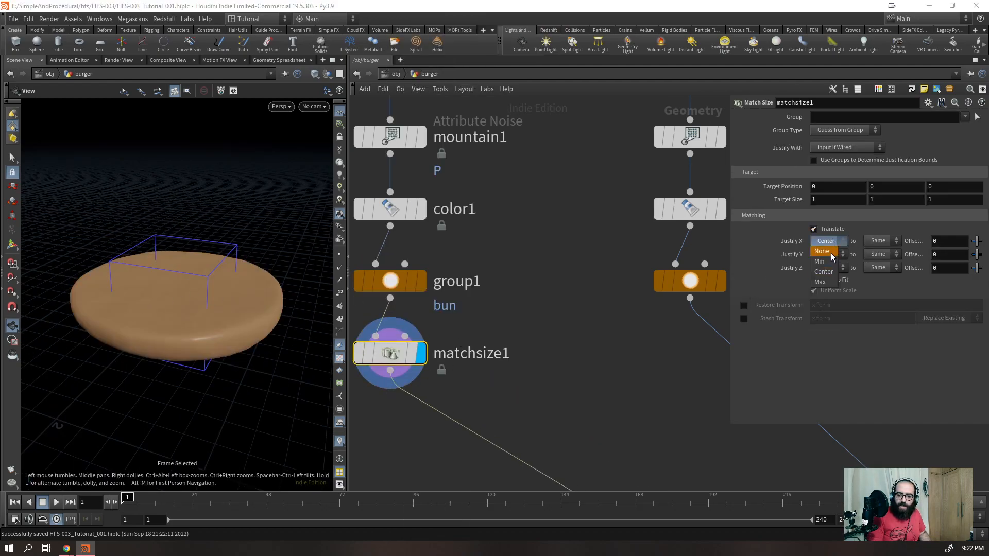
left_click(831, 252)
left_click(828, 266)
left_click(831, 283)
left_click(825, 254)
left_click(822, 277)
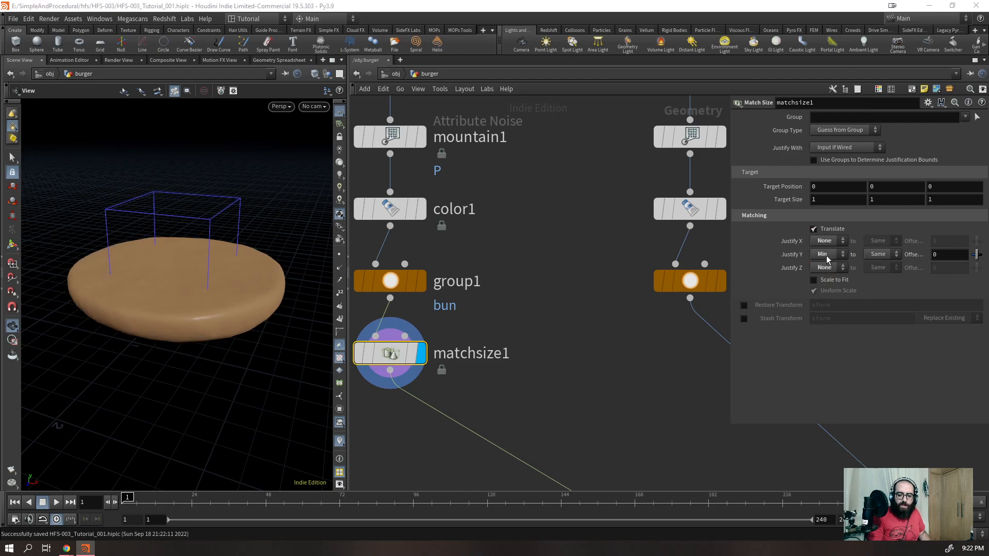
- Compare the bun's position with matchsize1's Translate off and on in the front view
left_click_drag(264, 276, 218, 288)
key("space+3")
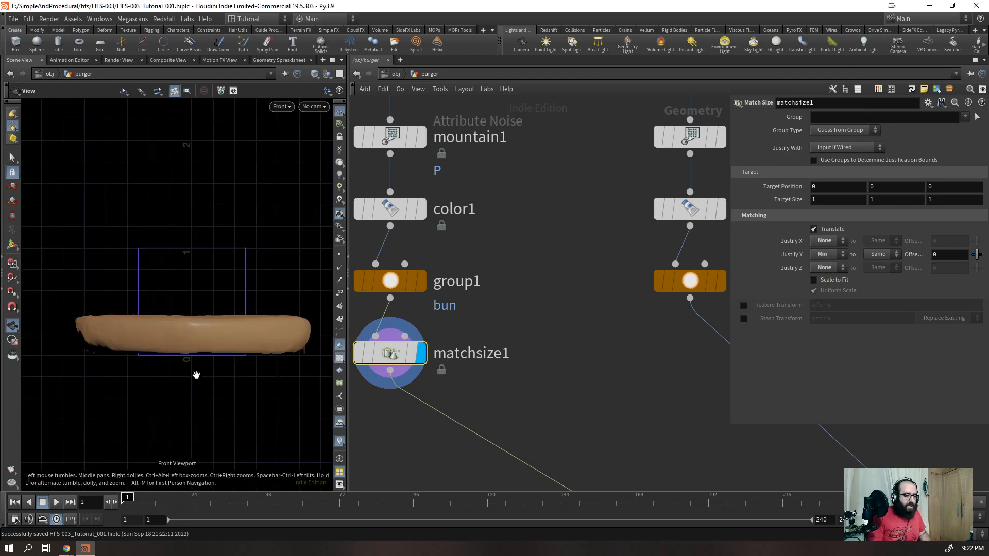
left_click(818, 230)
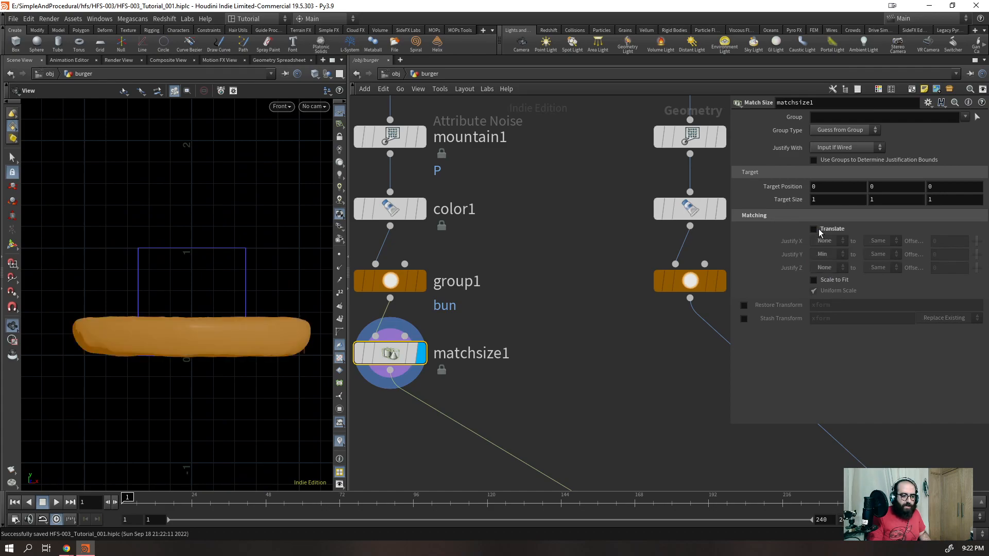
right_click_drag(307, 359, 463, 260)
right_click_drag(263, 332, 268, 307)
left_click(814, 229)
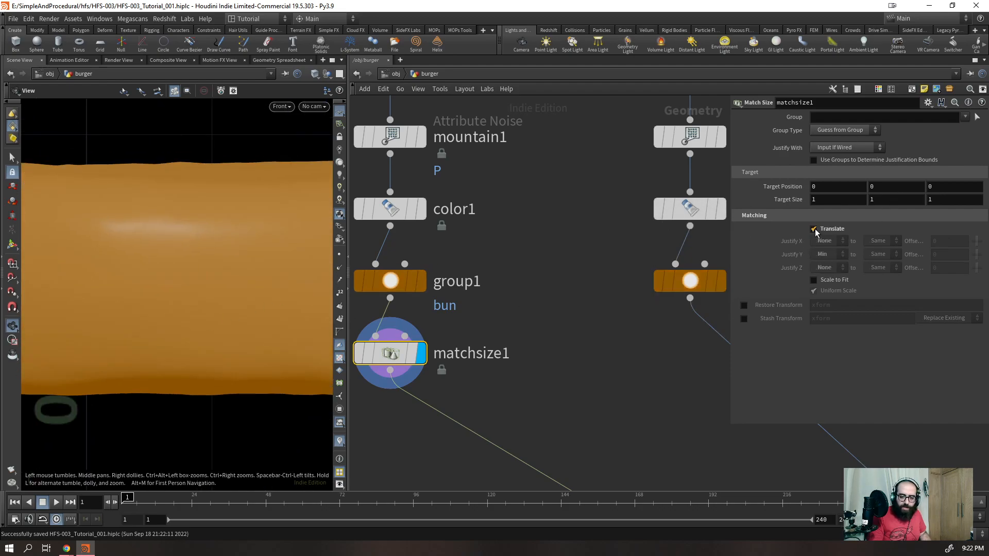
left_click(814, 229)
- Set matchsize1's Justify Y offset to 0.2 and return to the perspective view
scroll(946, 257, "up", 3)
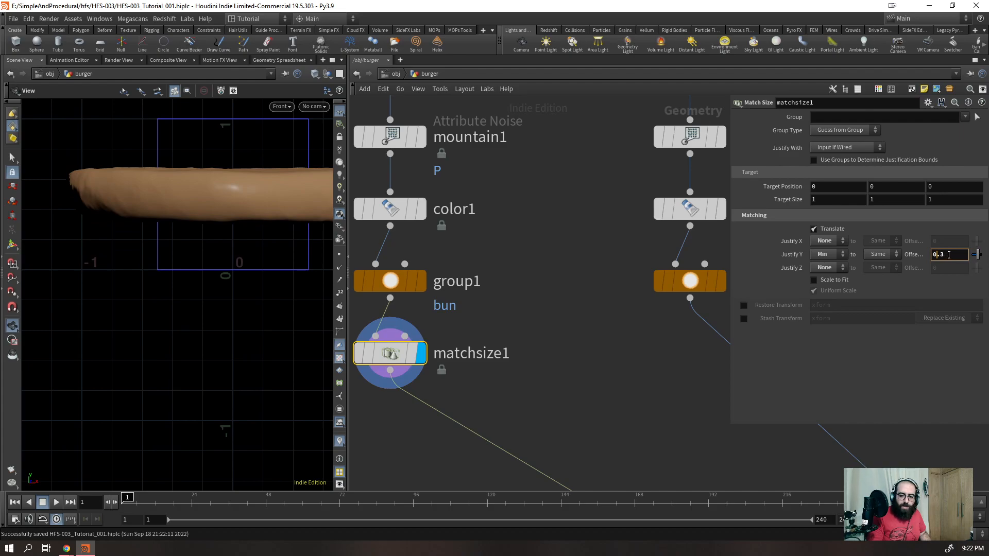
scroll(949, 254, "down", 1)
left_click(611, 393)
right_click_drag(165, 256, 106, 348)
key("space+1")
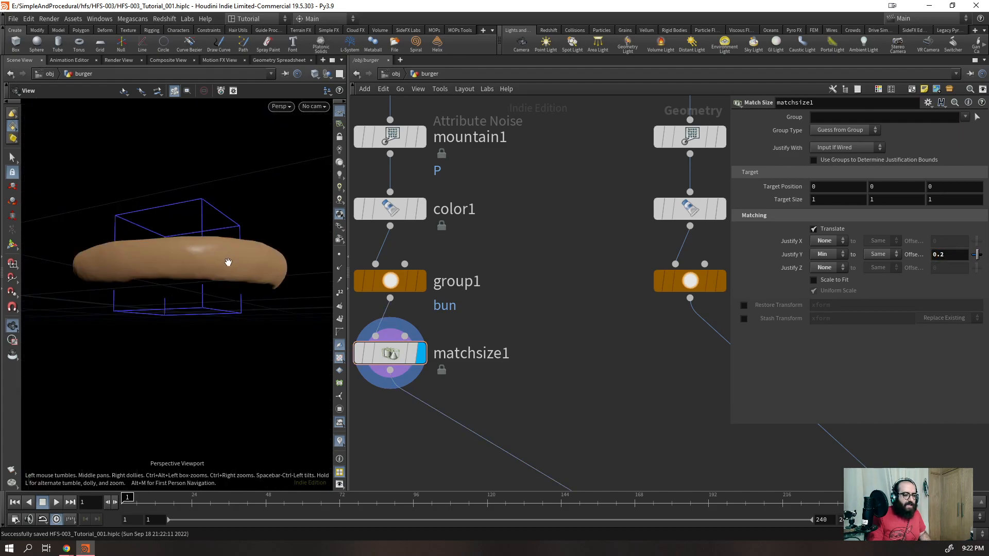
left_click_drag(229, 261, 212, 302)
scroll(524, 309, "down", 5)
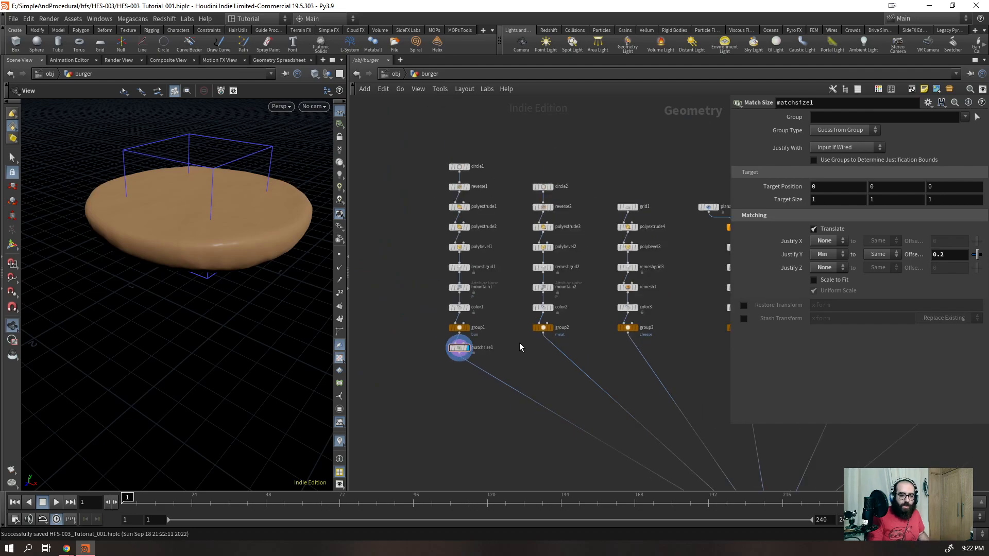
- Copy matchsize1 between group2 and merge1 on the meat branch and set the copy's Justify Y offset to 0
scroll(538, 427, "up", 2)
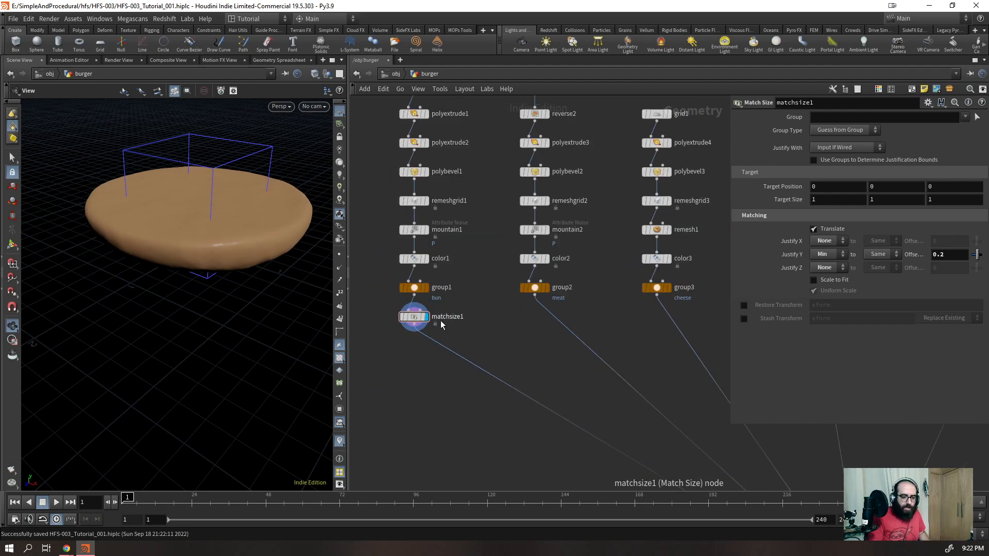
left_click_drag(414, 317, 535, 355, "alt")
double_click(944, 255)
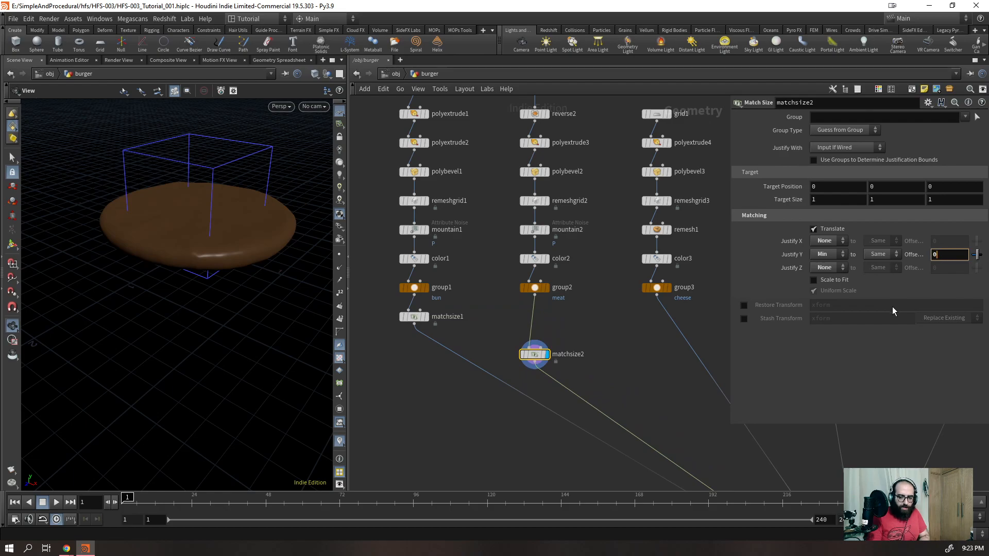
type("0")
key("Return")
- Wire matchsize1's output into the second input of matchsize2 so the meat uses the bun as its reference
left_click_drag(415, 328, 548, 355)
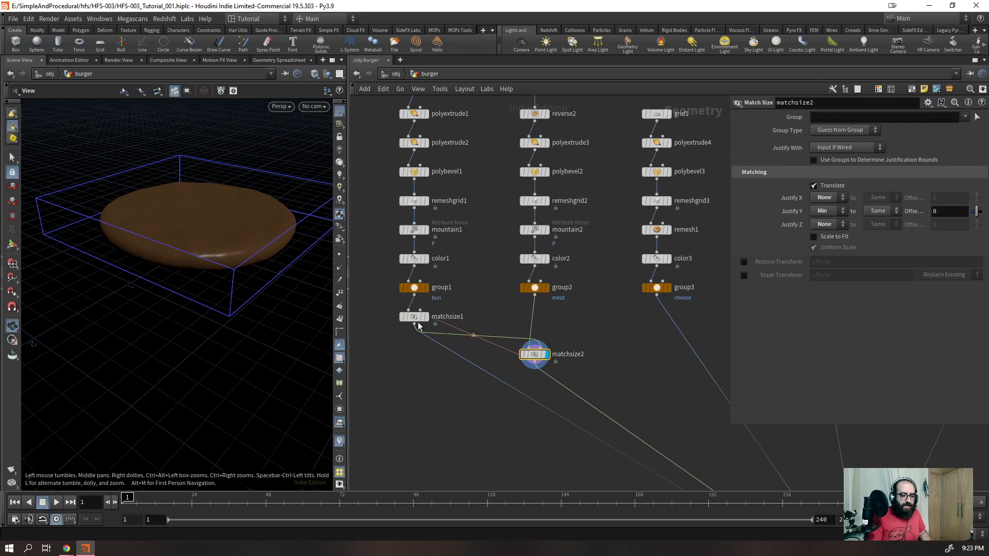
scroll(545, 365, "up", 6)
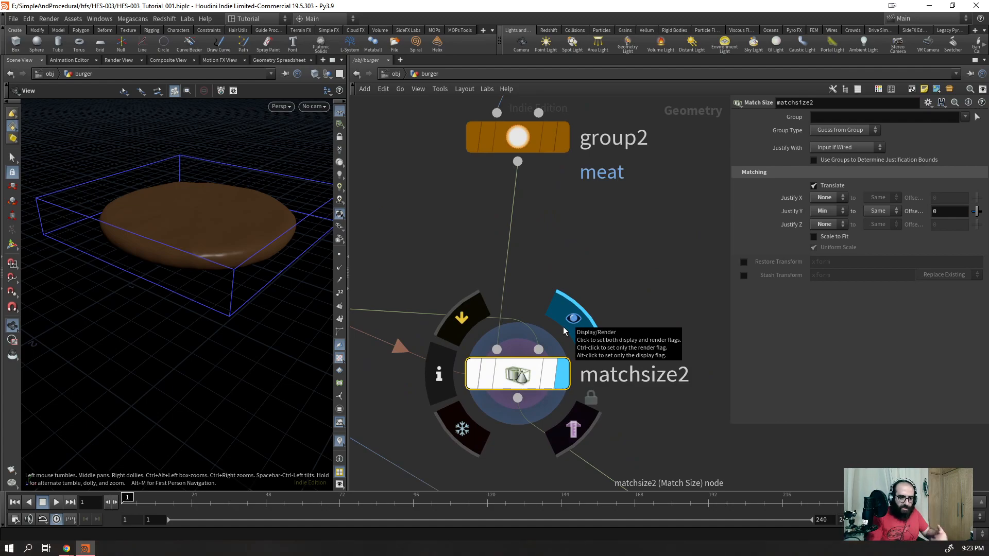
left_click_drag(437, 269, 410, 382)
scroll(561, 367, "down", 3)
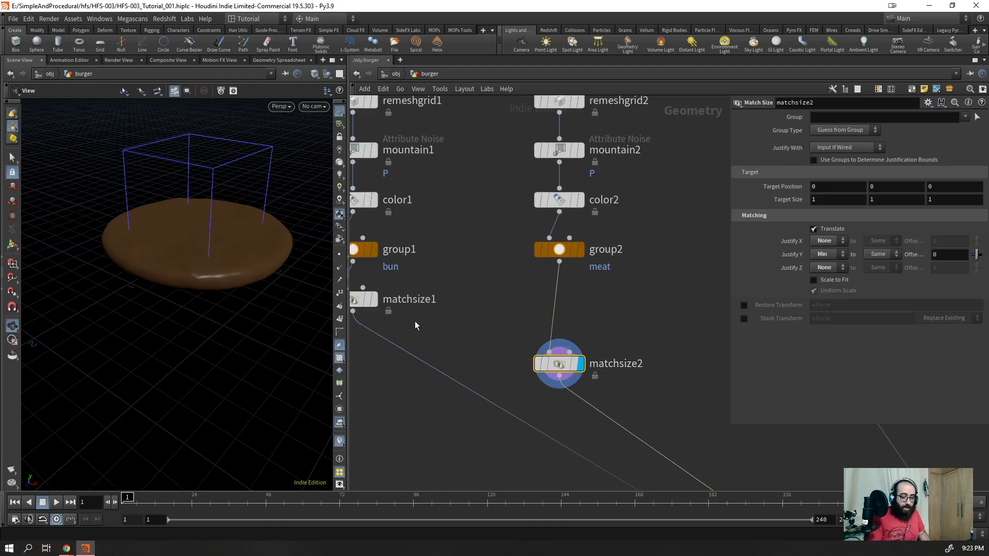
left_click_drag(353, 312, 569, 353)
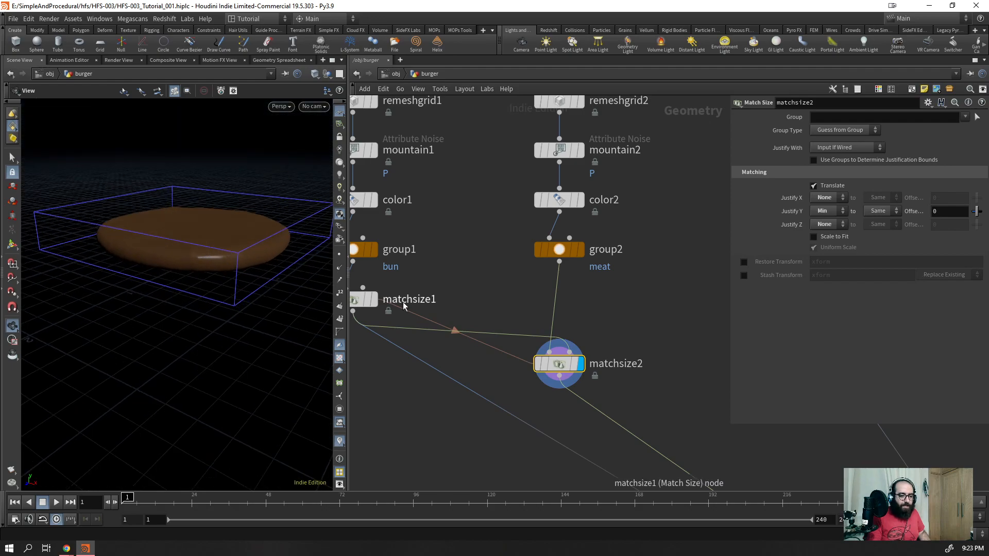
- Set matchsize2's Justify Y to align Min to Max so the meat rests on top of the bun
left_click(369, 304)
scroll(464, 287, "down", 3)
left_click_drag(465, 284, 385, 310)
scroll(507, 305, "up", 3)
left_click_drag(606, 308, 480, 369)
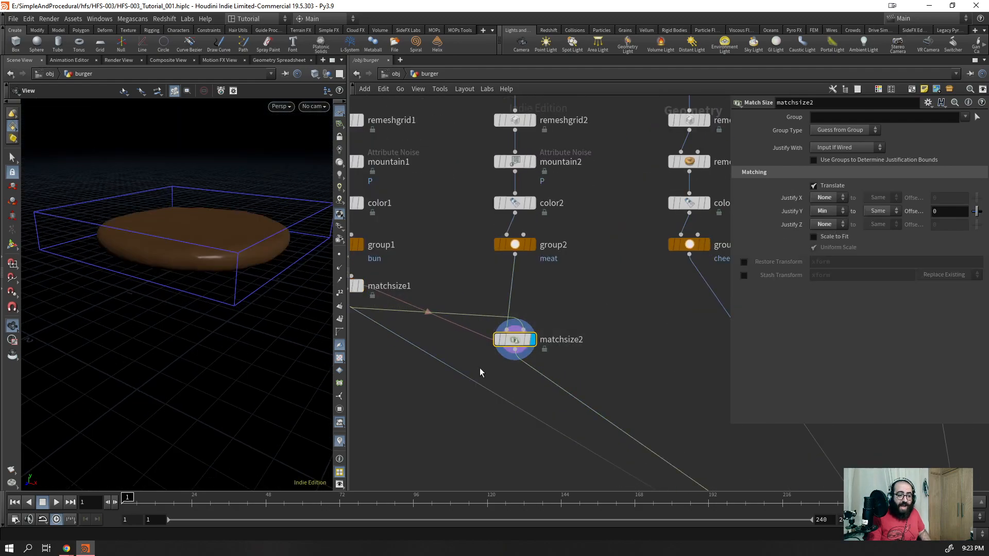
left_click(822, 212)
left_click(891, 216)
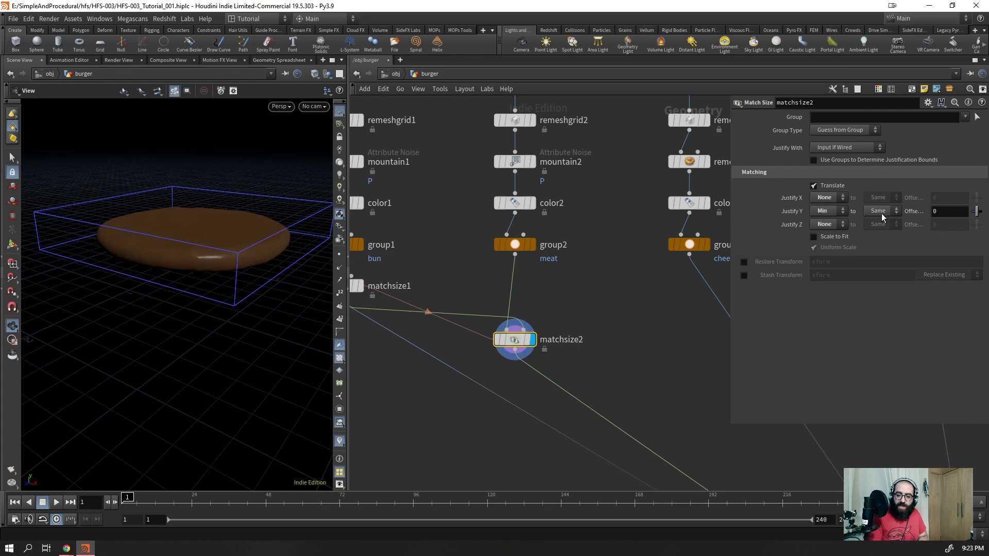
left_click(883, 219)
left_click(874, 253)
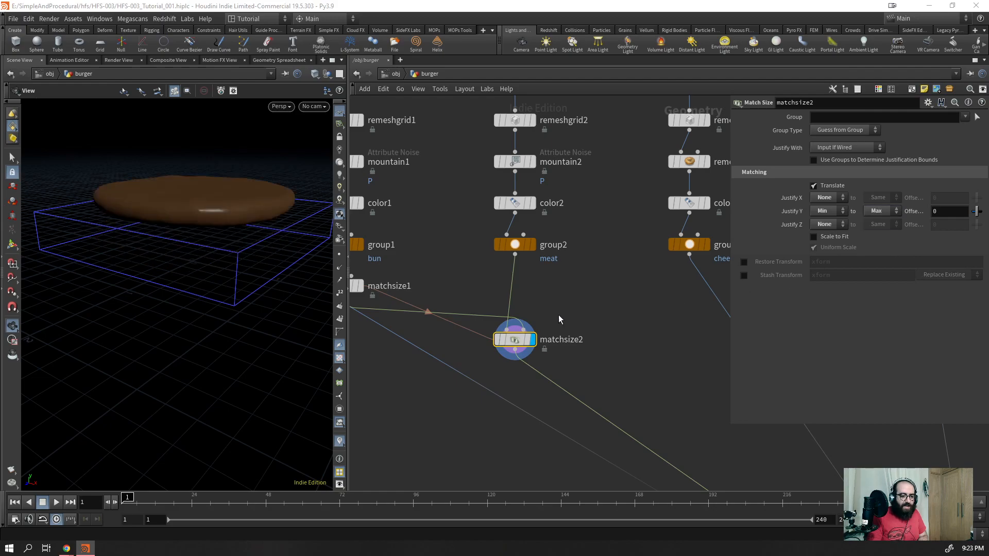
- Preview the meat on the bun through a temporary Merge of matchsize1 and matchsize2, and delete that Merge node
scroll(600, 294, "down", 3)
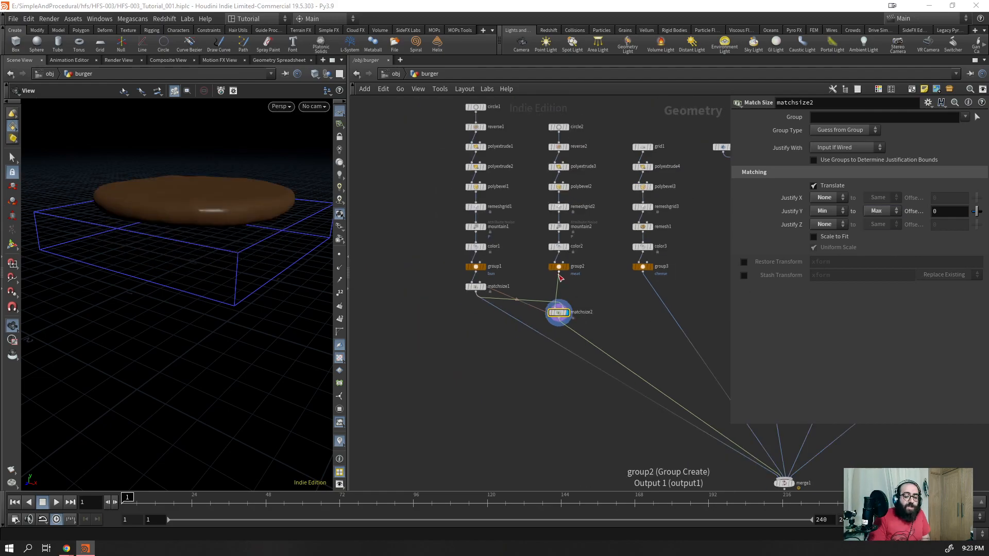
scroll(551, 359, "up", 2)
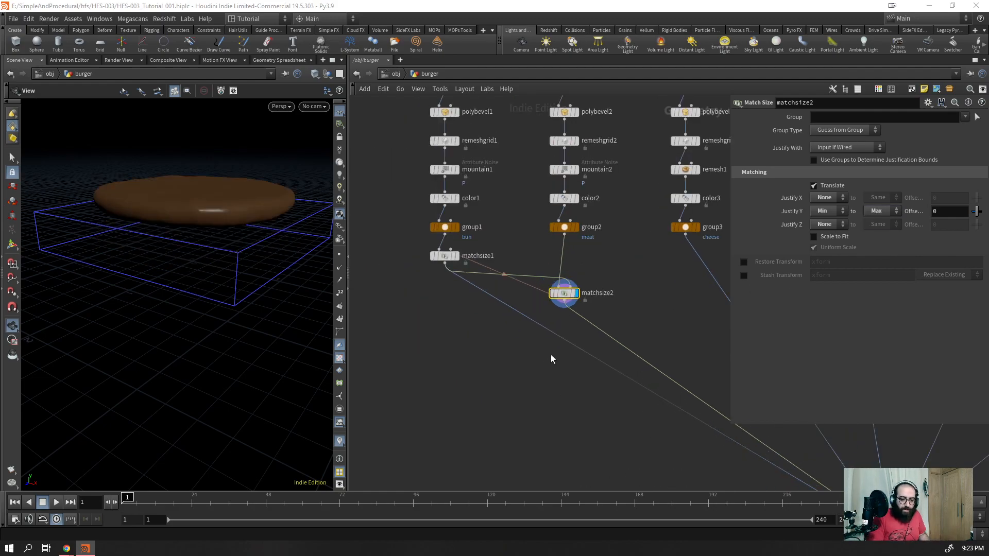
left_click_drag(626, 270, 536, 310)
left_click(437, 262)
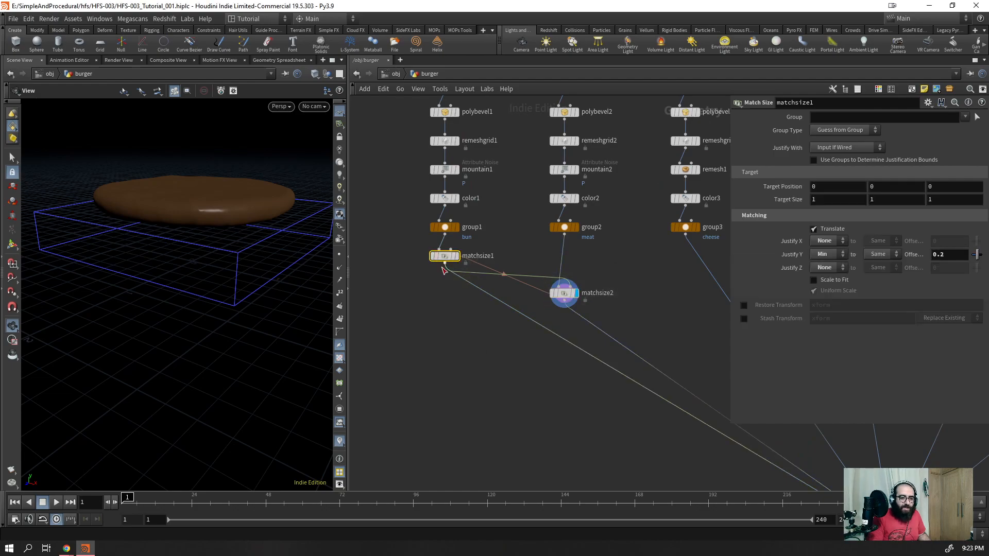
left_click_drag(595, 249, 433, 325)
left_click_drag(445, 263, 452, 373, "alt")
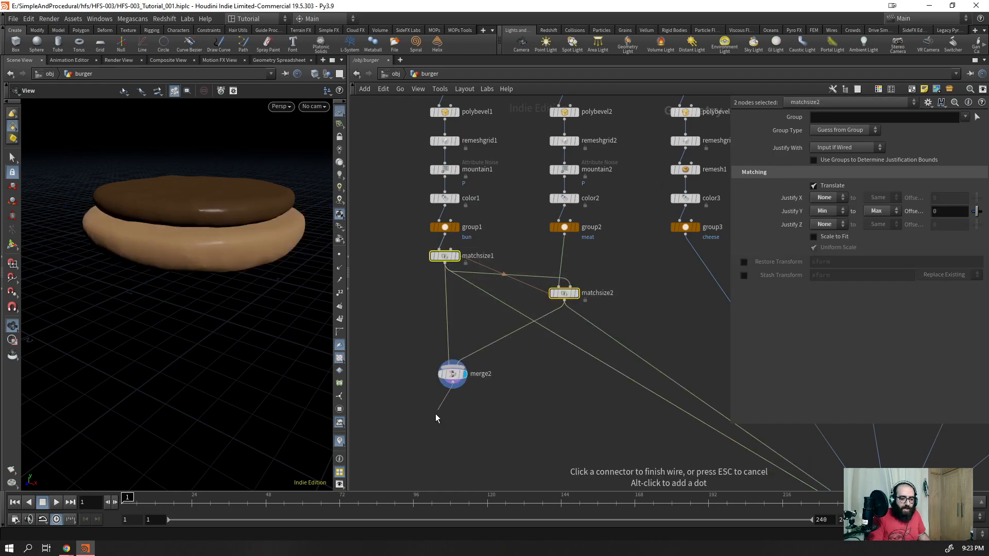
left_click_drag(168, 279, 185, 276)
right_click_drag(186, 276, 269, 252)
left_click_drag(269, 252, 272, 221)
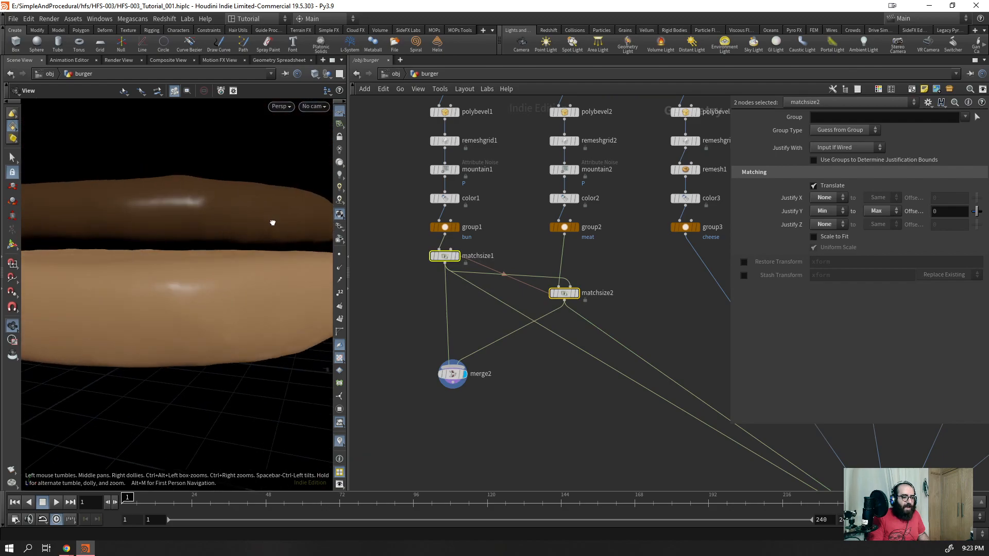
right_click_drag(271, 221, 232, 277)
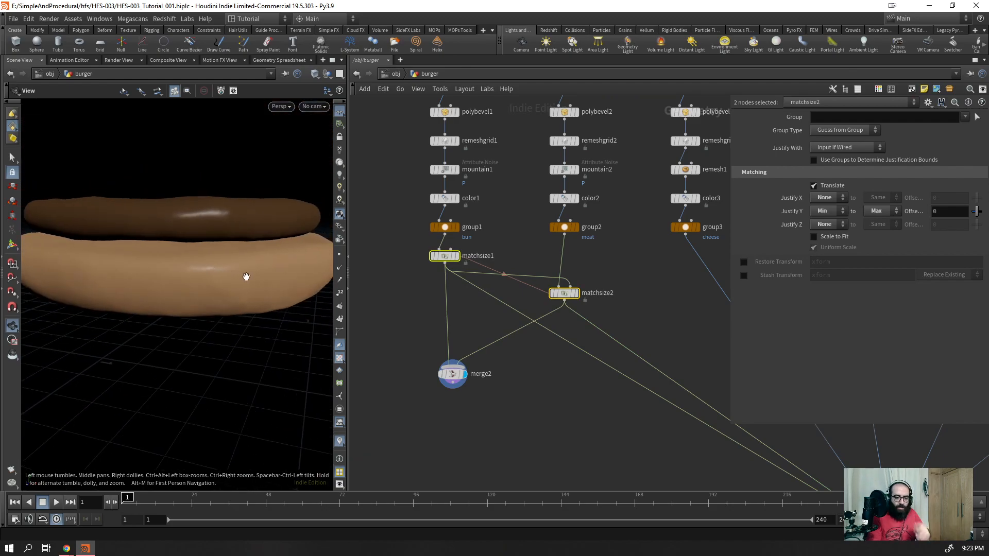
left_click(447, 374)
key("Delete")
- Set matchsize2's Justify Y offset to 0.3 and combine it with matchsize1 in a new, displayed Merge node
left_click(559, 297)
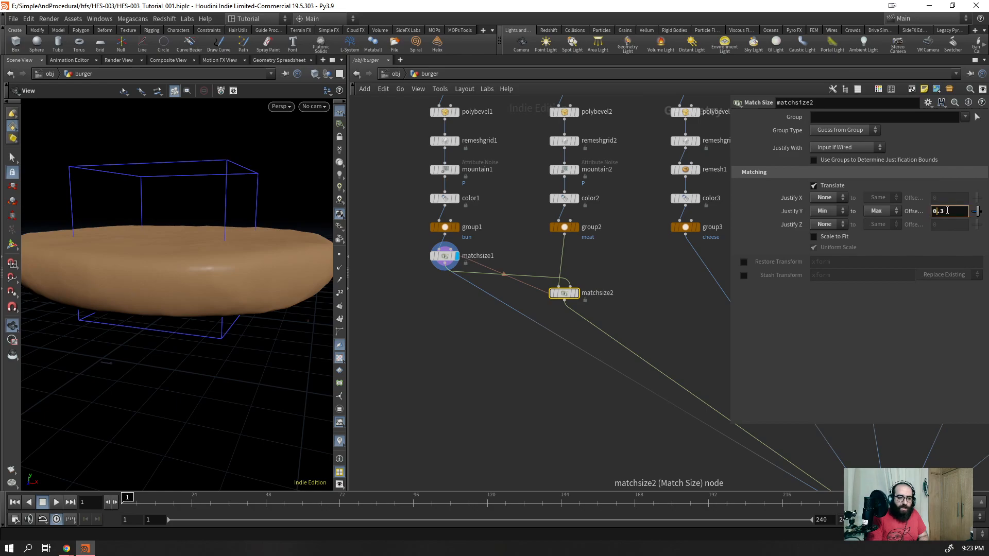
left_click(576, 294)
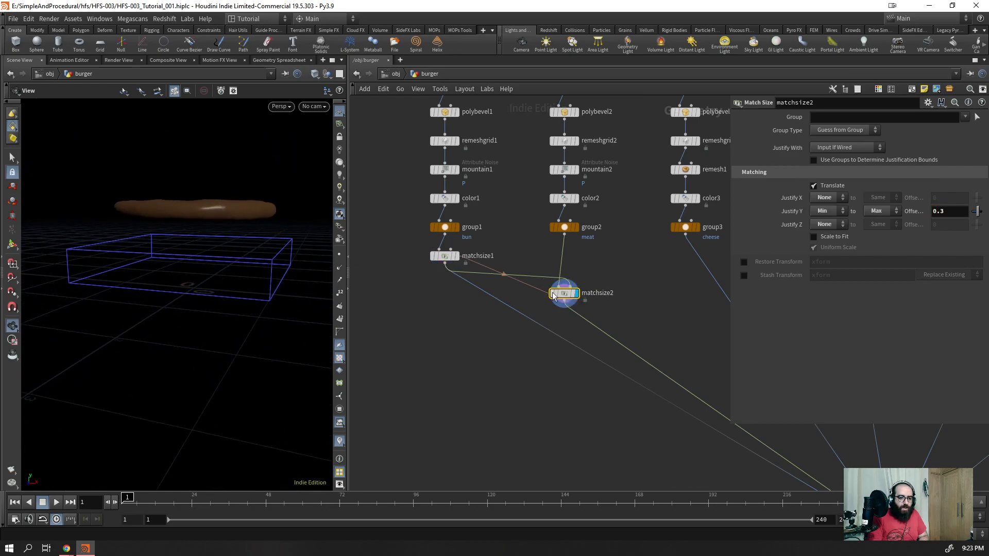
key("Return")
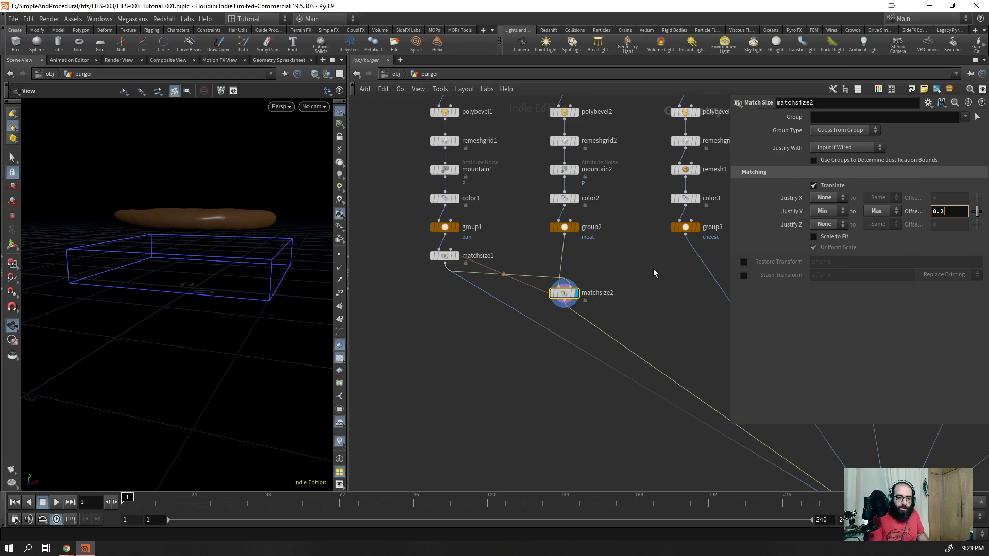
key("Up")
left_click_drag(611, 248, 418, 339)
left_click(445, 392)
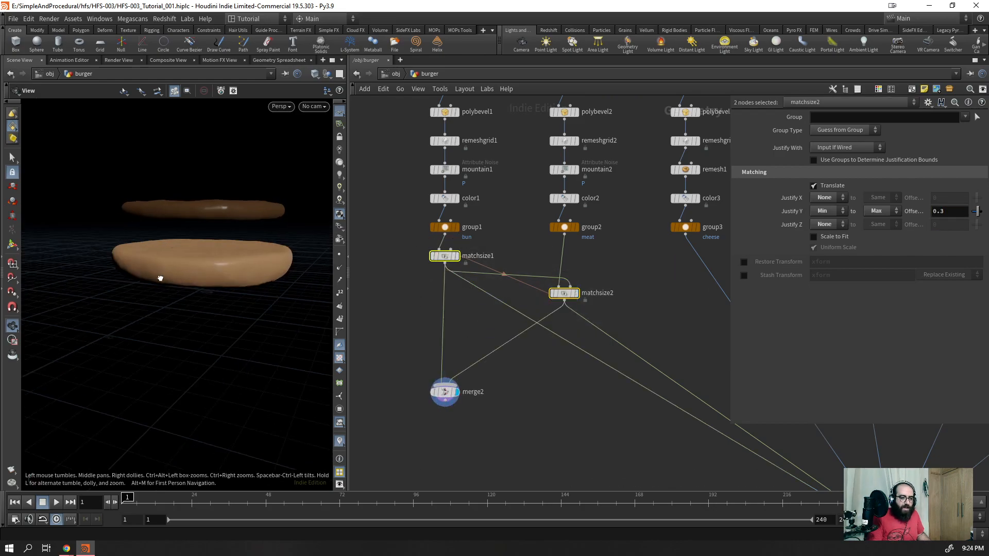
- Set matchsize2's Justify Y offset to 0, view the stacked layers from the side, and raise the offset to 0.3
left_click(607, 297)
scroll(950, 210, "down", 1)
scroll(950, 211, "up", 1)
scroll(952, 211, "down", 2)
scroll(954, 214, "down", 1)
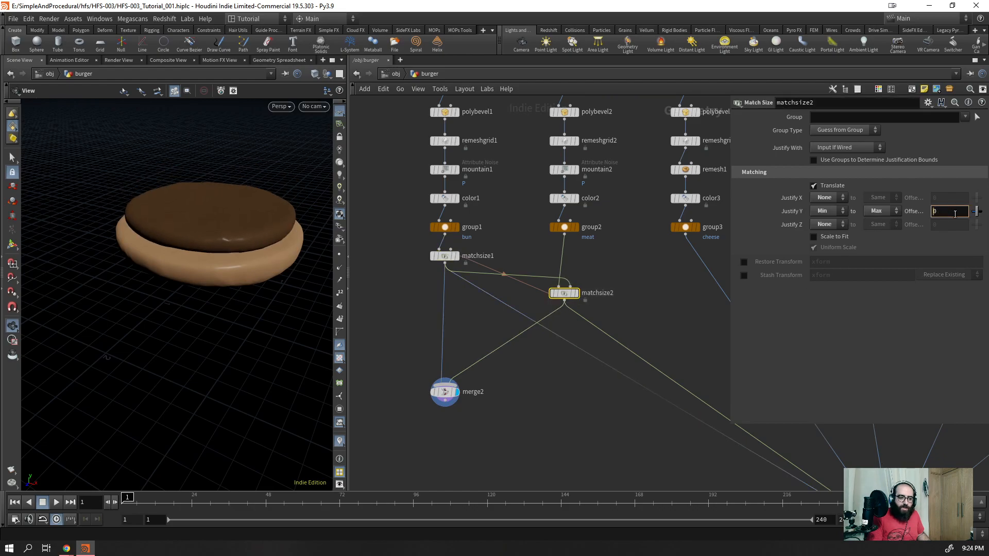
left_click_drag(217, 221, 211, 260)
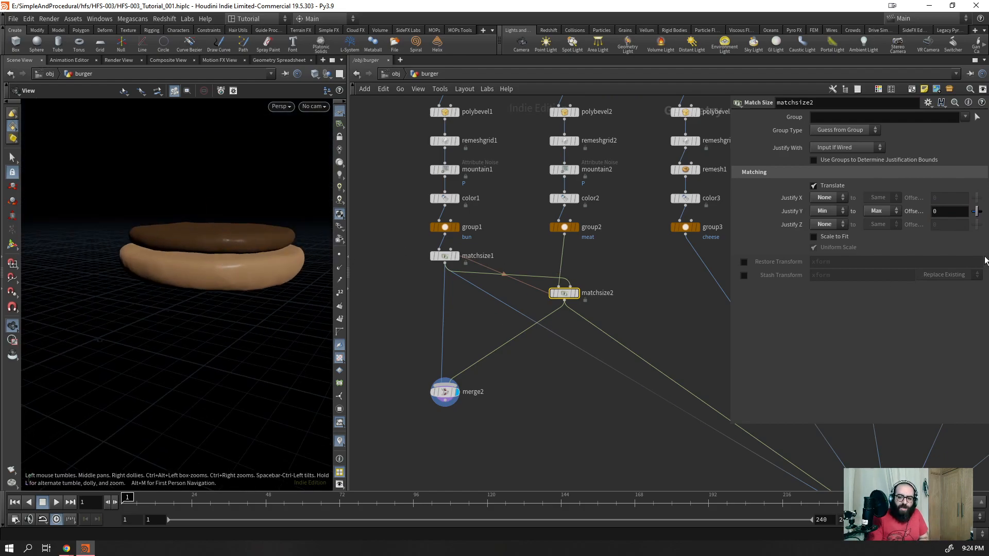
scroll(958, 215, "up", 2)
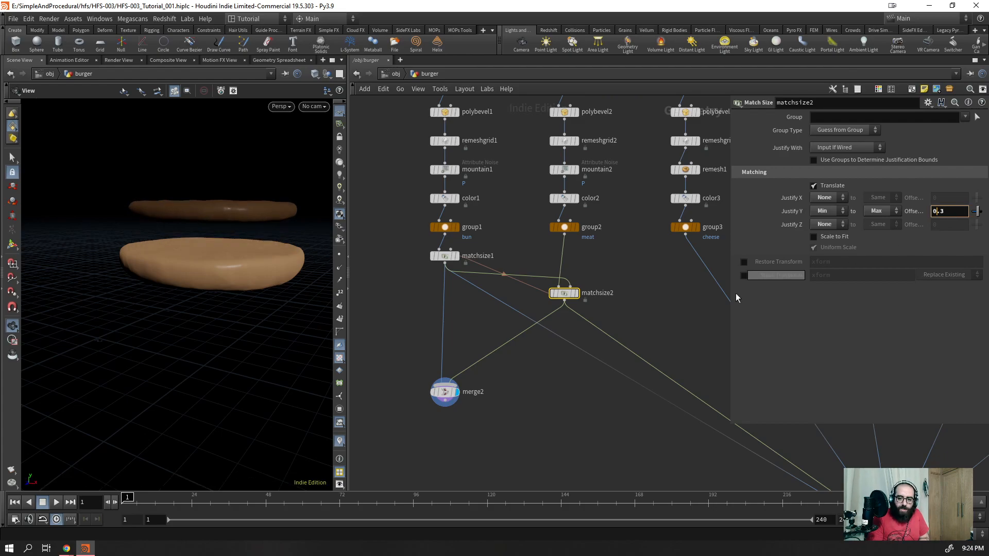
- Disconnect merge2 from both matchsize1 and matchsize2
left_click_drag(461, 438, 400, 366)
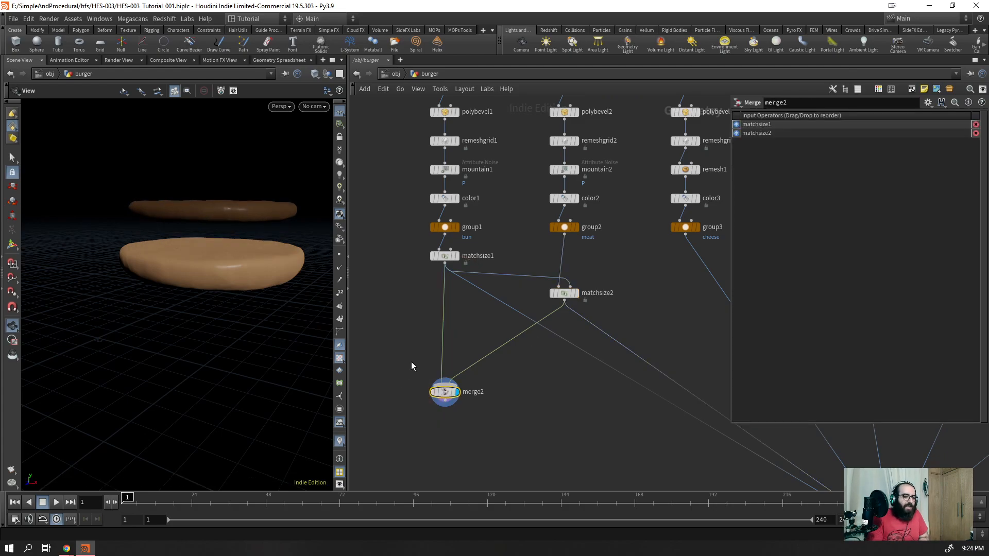
scroll(418, 363, "down", 4)
scroll(463, 372, "up", 4)
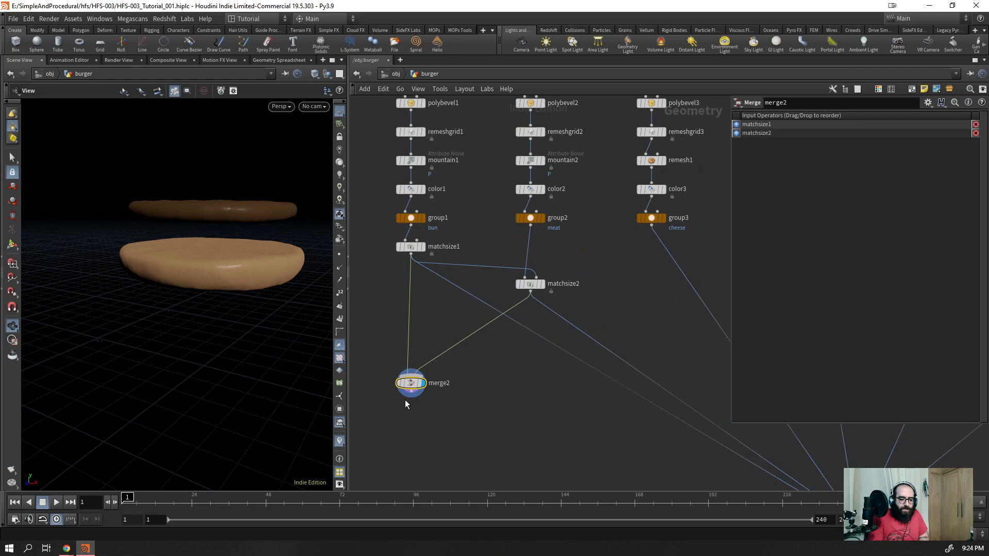
left_click_drag(456, 353, 380, 344)
key("Delete")
- Duplicate the matchsize2 node for the cheese layer and cut both input wires of the copy
left_click_drag(565, 272, 638, 321)
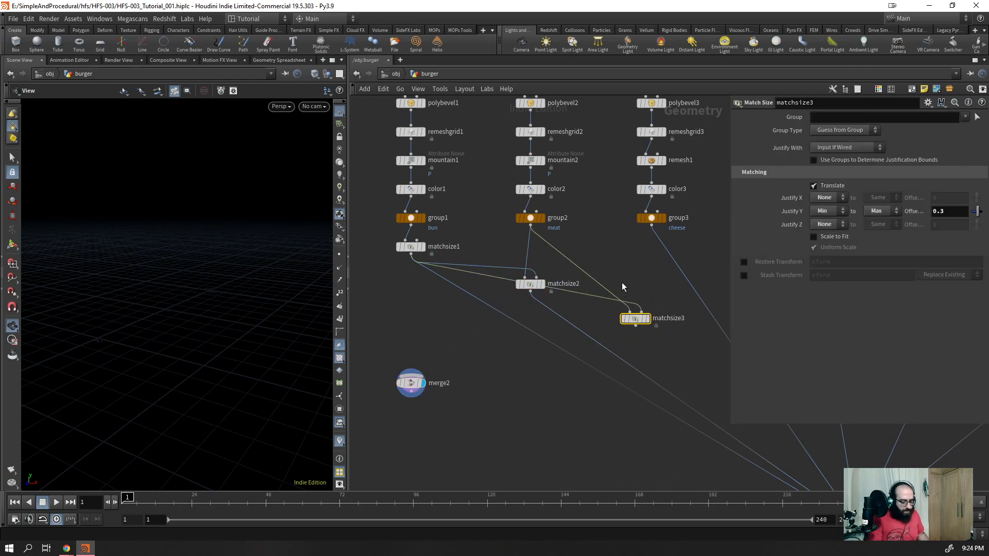
key("y")
left_click_drag(607, 269, 595, 305)
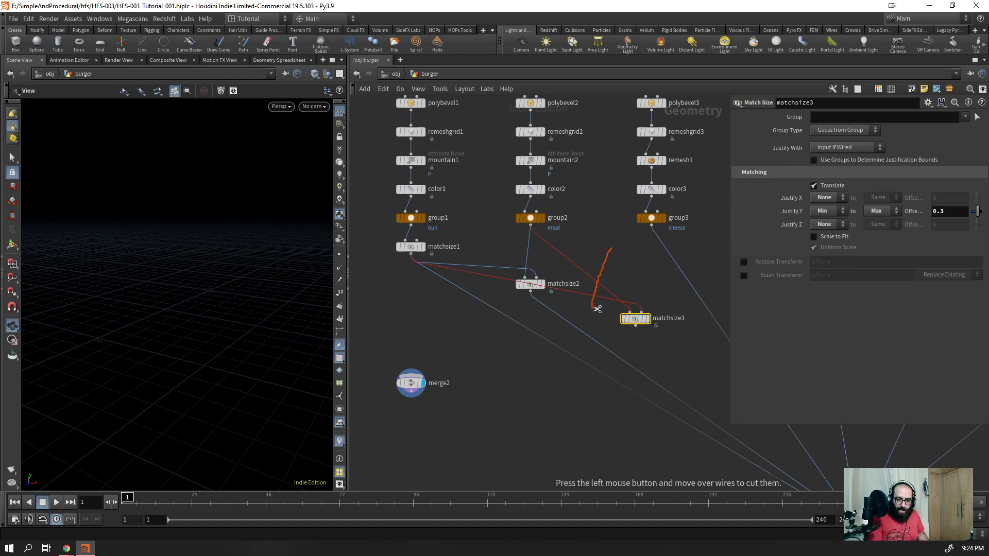
scroll(620, 302, "down", 2)
scroll(624, 242, "up", 6)
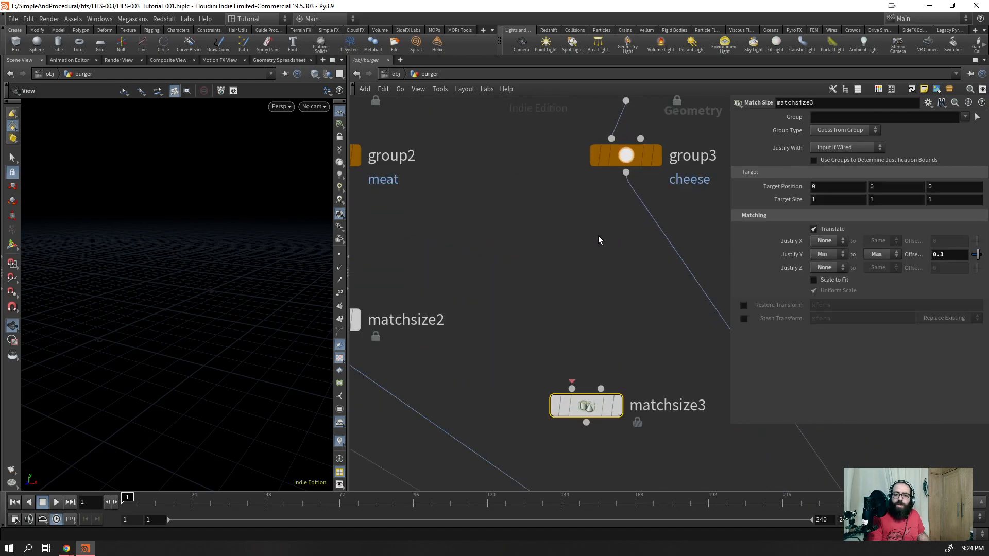
- Wire the cheese group3 into matchsize3's first input and matchsize2 into its second, and display matchsize3
left_click_drag(625, 183, 577, 358)
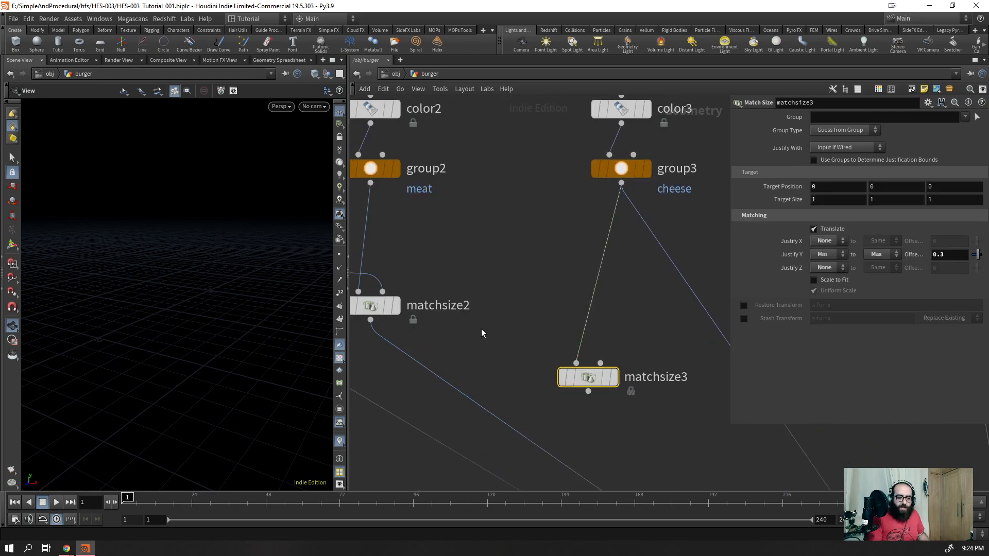
left_click_drag(370, 320, 608, 360)
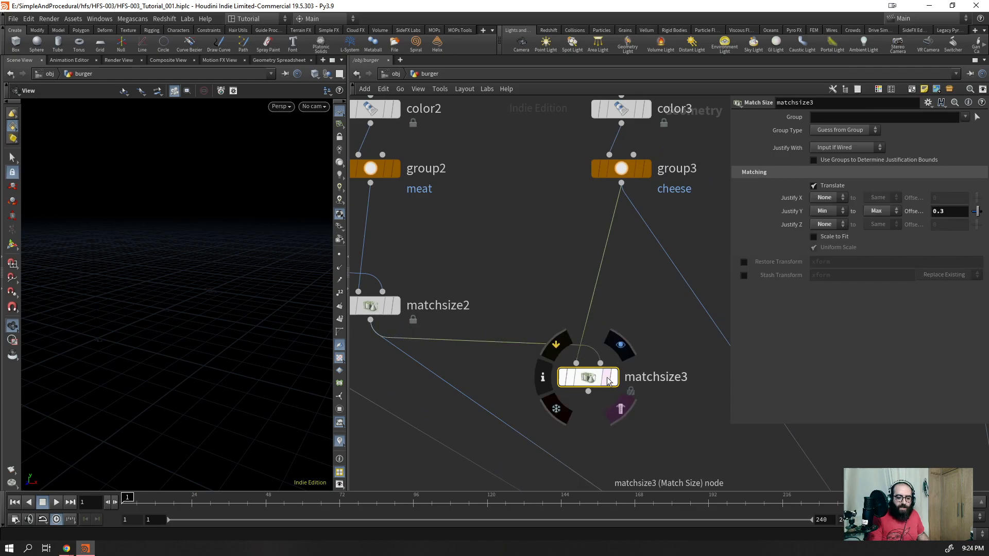
left_click(620, 346)
left_click_drag(208, 193, 212, 238)
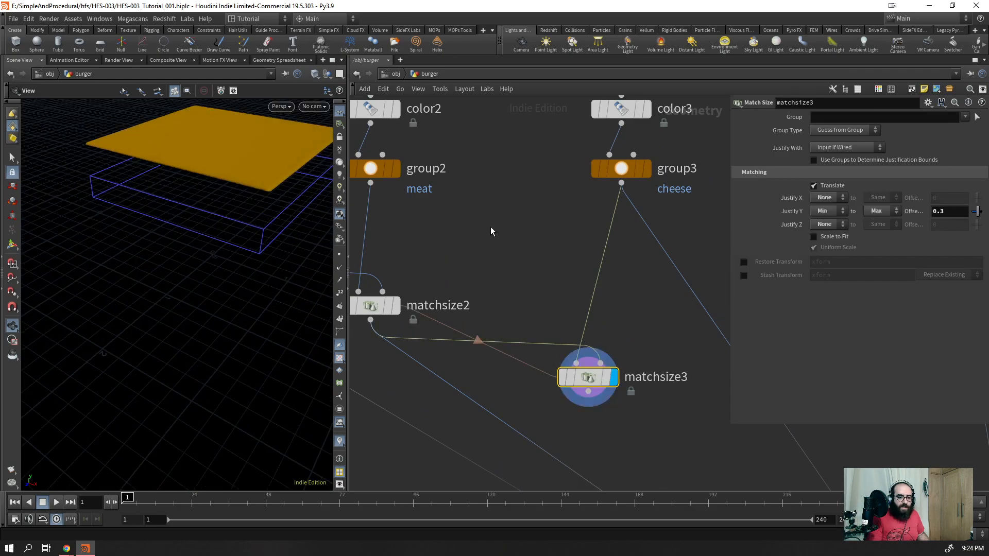
- Feed matchsize3 into merge1 in place of group3, display merge1, and try 0.2 as matchsize3's Justify Y offset
scroll(488, 230, "down", 3)
left_click_drag(599, 283, 536, 309)
scroll(538, 301, "down", 3)
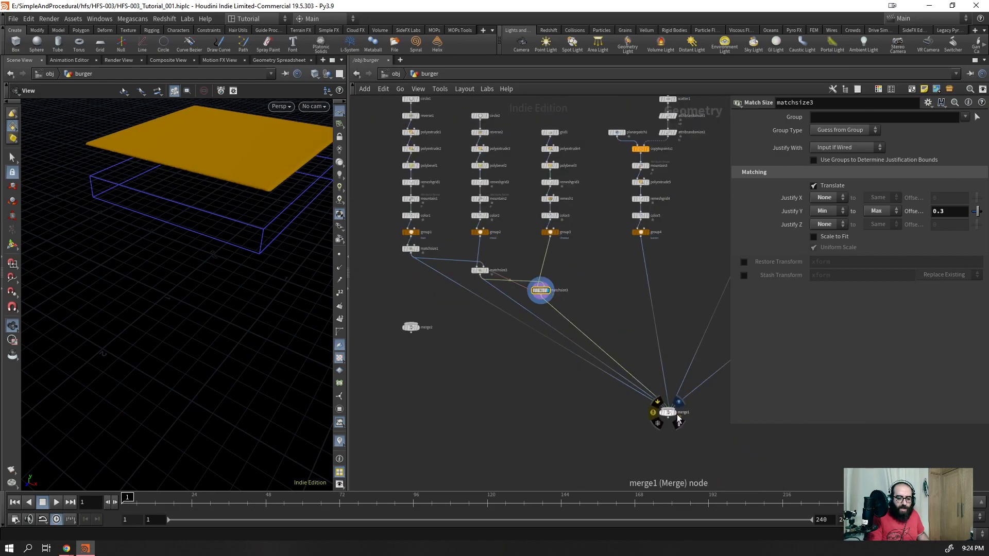
left_click(676, 414)
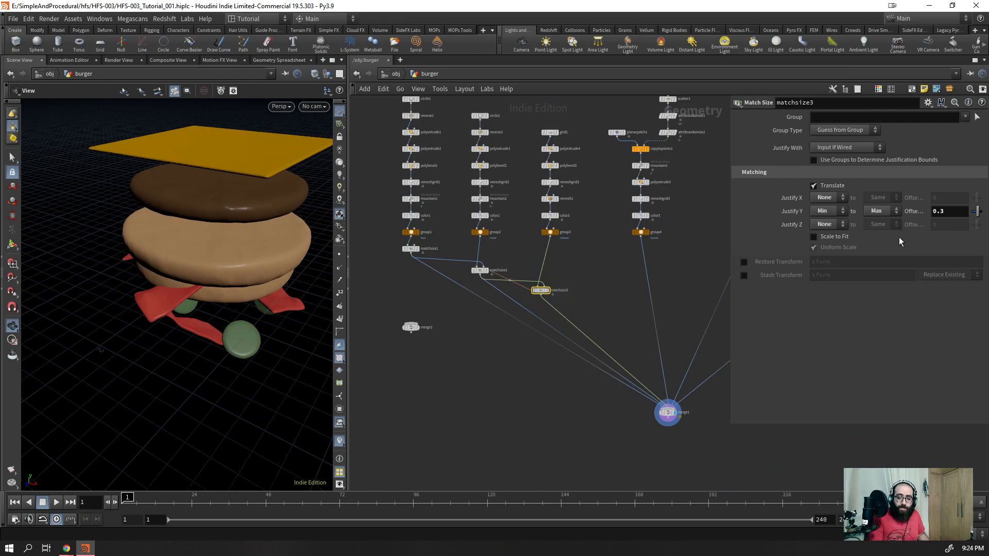
key("BackSpace")
type("2")
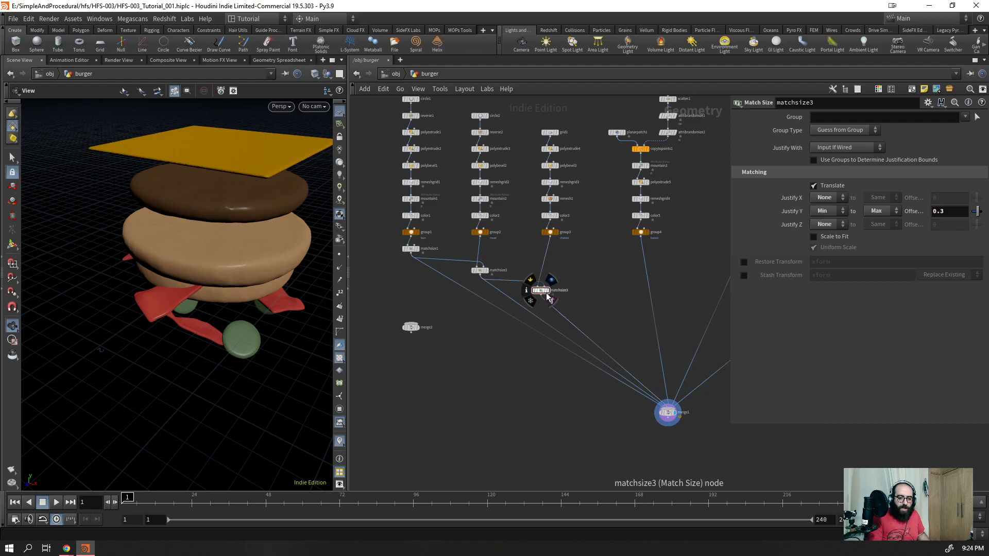
- Duplicate matchsize3 for the bacon, with group4 and matchsize3 as its inputs, and feed the copy into merge1 in place of group4
left_click_drag(548, 292, 629, 311, "alt")
scroll(644, 310, "up", 4)
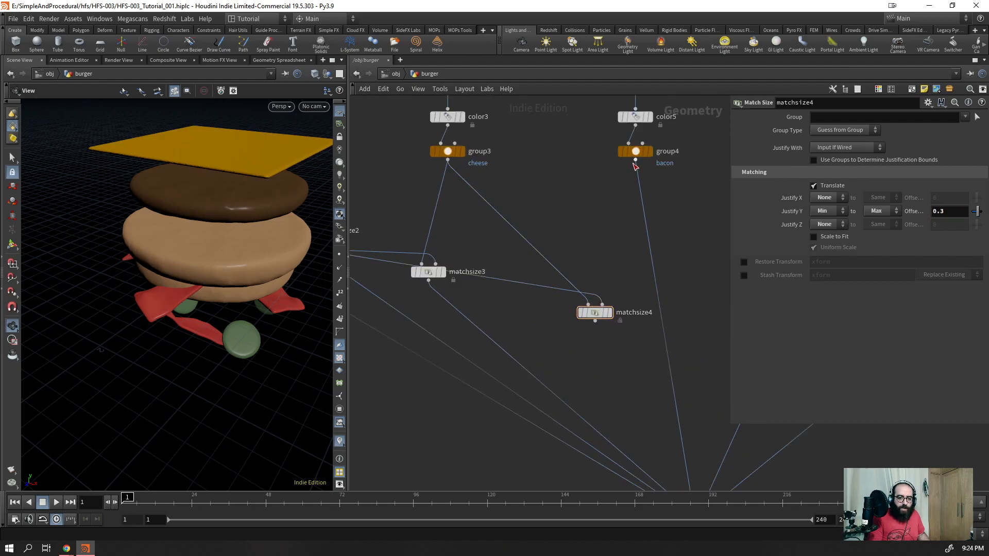
left_click_drag(635, 161, 588, 303)
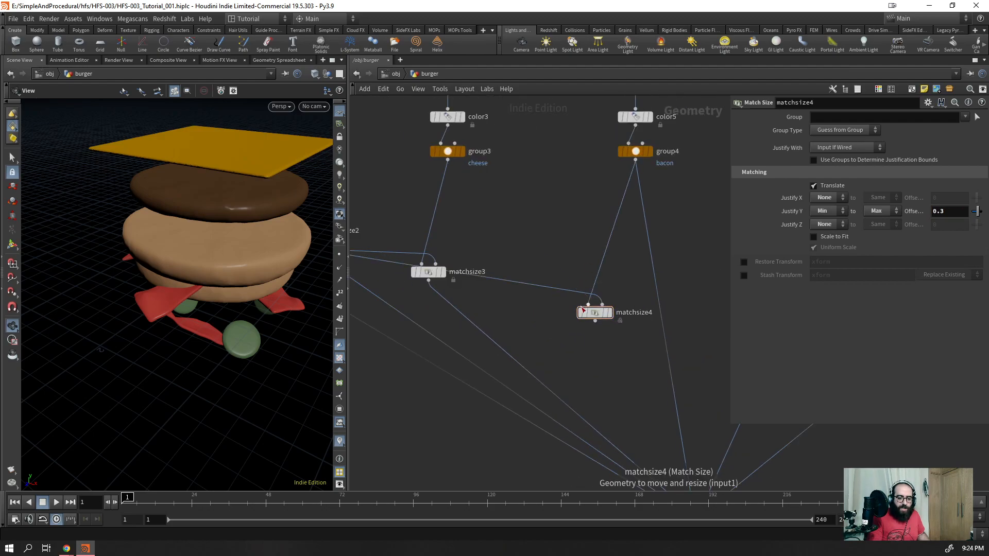
left_click_drag(429, 281, 601, 303)
left_click_drag(654, 280, 604, 336)
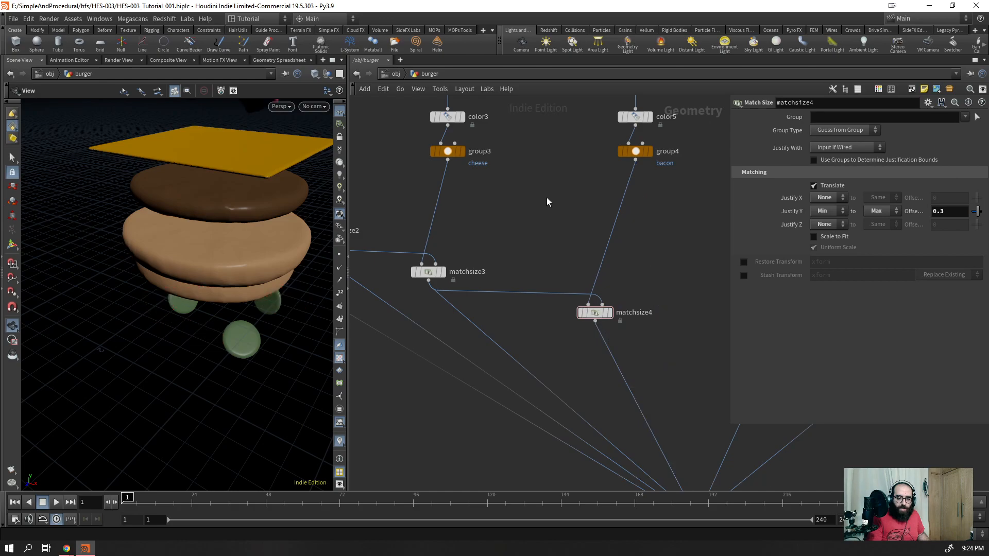
- Test the stacking by raising matchsize3's Justify Y offset to 1.2, and try 0.4 on matchsize4
scroll(547, 199, "down", 3)
right_click_drag(262, 242, 155, 353)
right_click_drag(253, 168, 214, 181)
left_click_drag(218, 227, 201, 210)
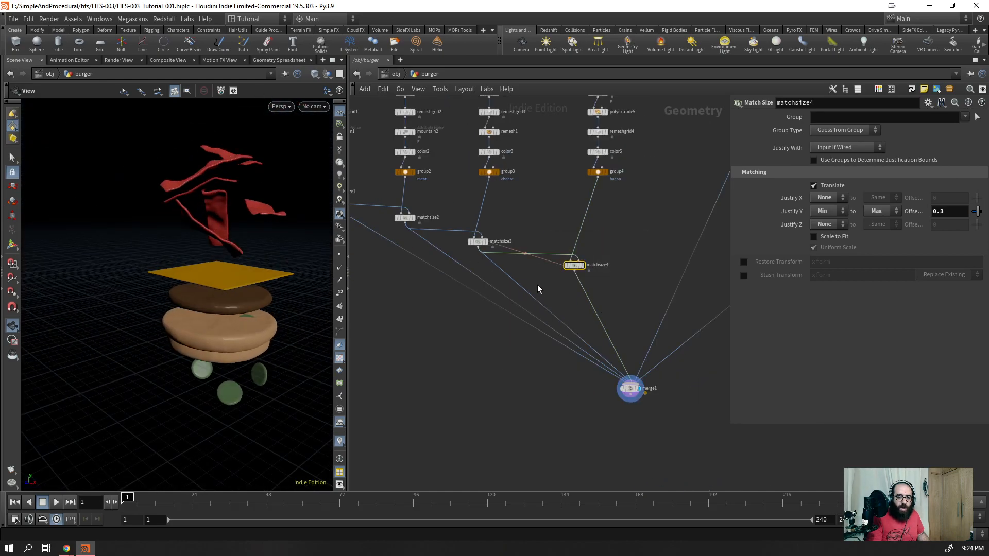
left_click(477, 241)
left_click(952, 210)
scroll(952, 210, "up", 9)
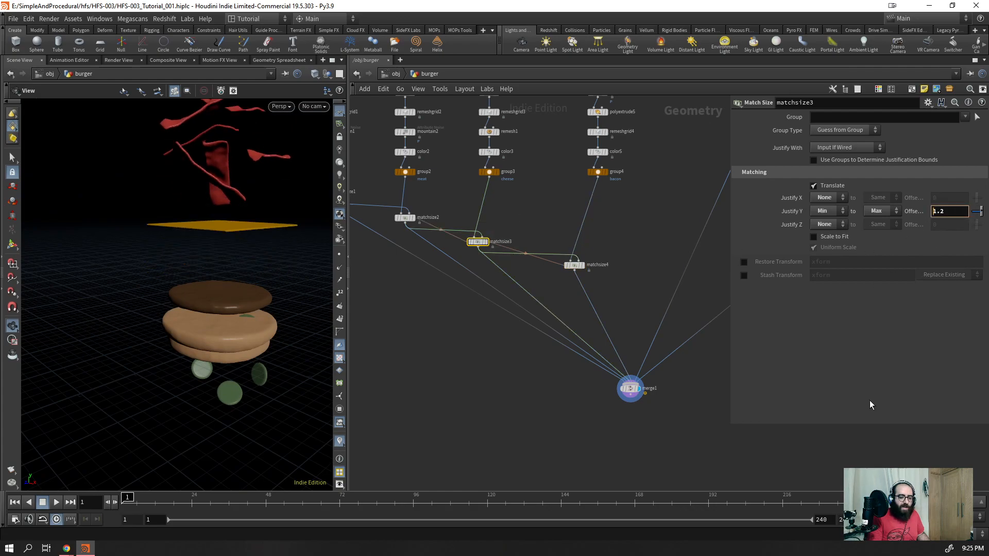
left_click_drag(631, 247, 525, 299)
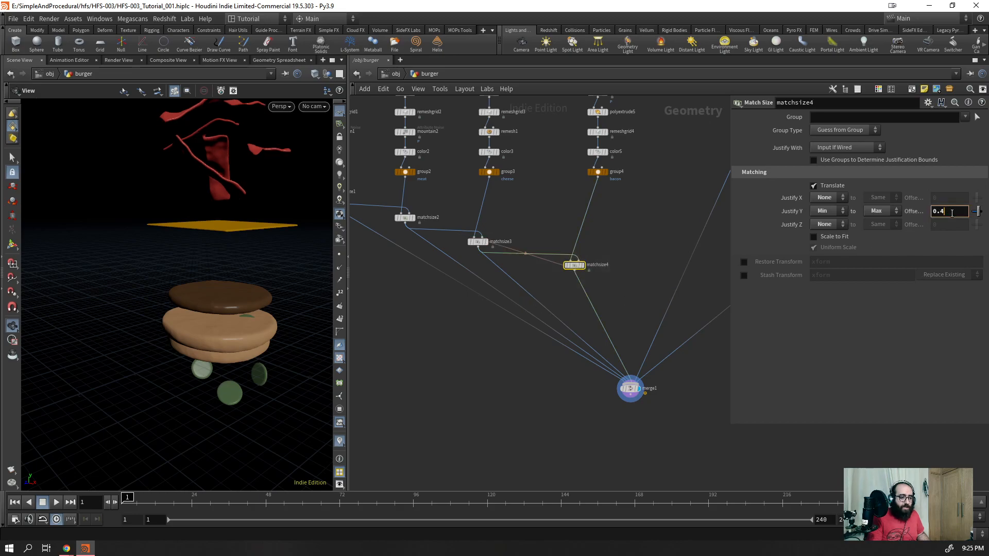
- Set matchsize3's Justify Y offset back to 0.3
left_click_drag(534, 218, 462, 267)
left_click_drag(950, 211, 897, 233)
type("0.3")
key("Return")
- Duplicate matchsize4 for the pickles, with group5 and matchsize4 as its inputs, and feed the copy into merge1 in place of group5
middle_click_drag(724, 302, 561, 300)
left_click(520, 279)
left_click_drag(417, 263, 484, 286, "alt")
scroll(484, 257, "up", 2)
scroll(561, 177, "down", 2)
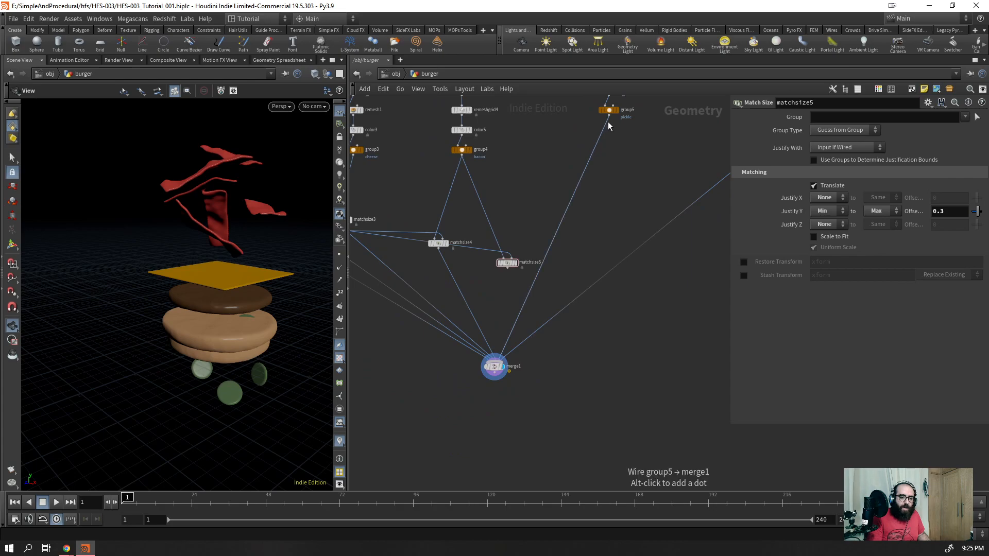
left_click_drag(609, 114, 506, 258)
left_click_drag(438, 249, 505, 273)
left_click(507, 267)
- Adjust matchsize5's Justify Y offset, trying 0.1 and -0.3, and set it to 0
scroll(84, 267, "down", 5)
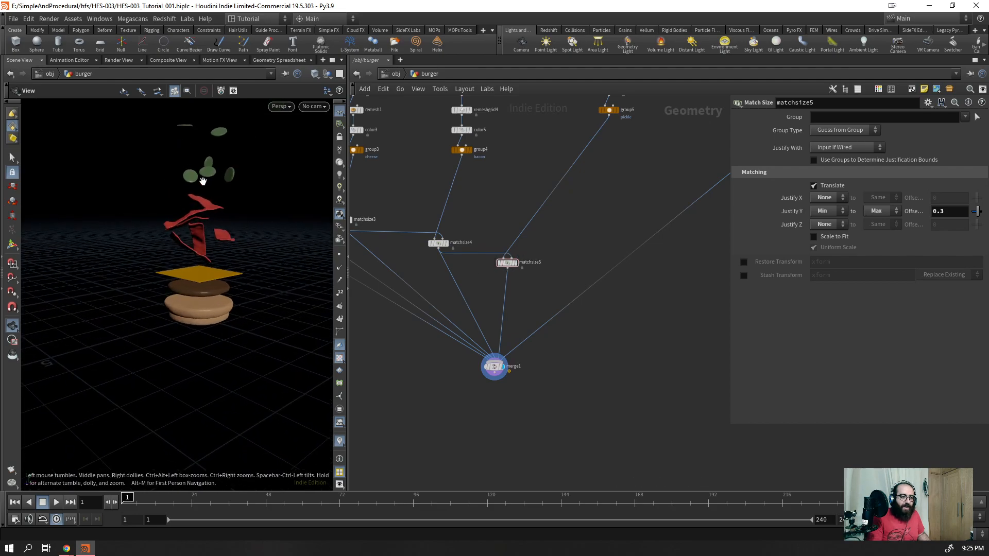
scroll(197, 192, "up", 5)
left_click_drag(564, 233, 482, 292)
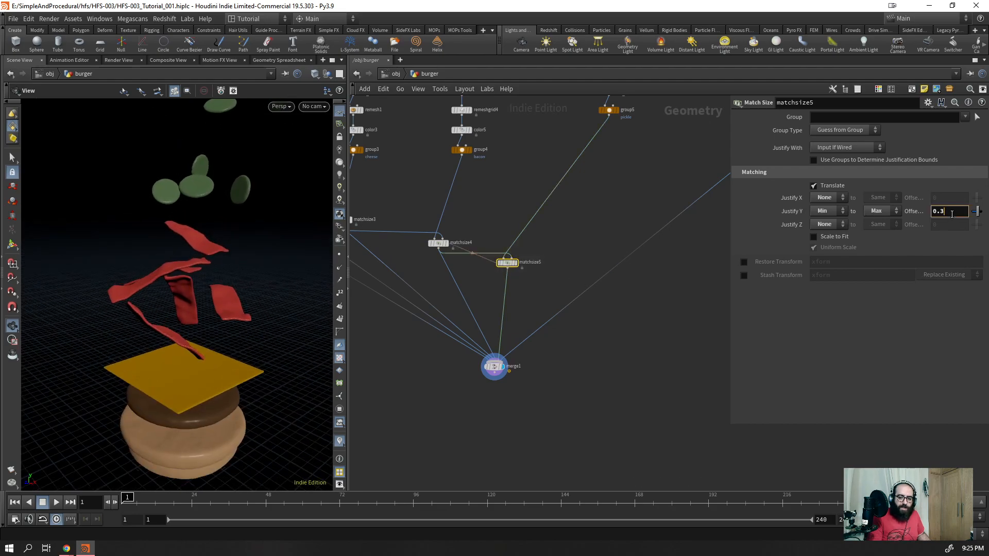
key("BackSpace")
type("1")
left_click_drag(268, 233, 164, 227)
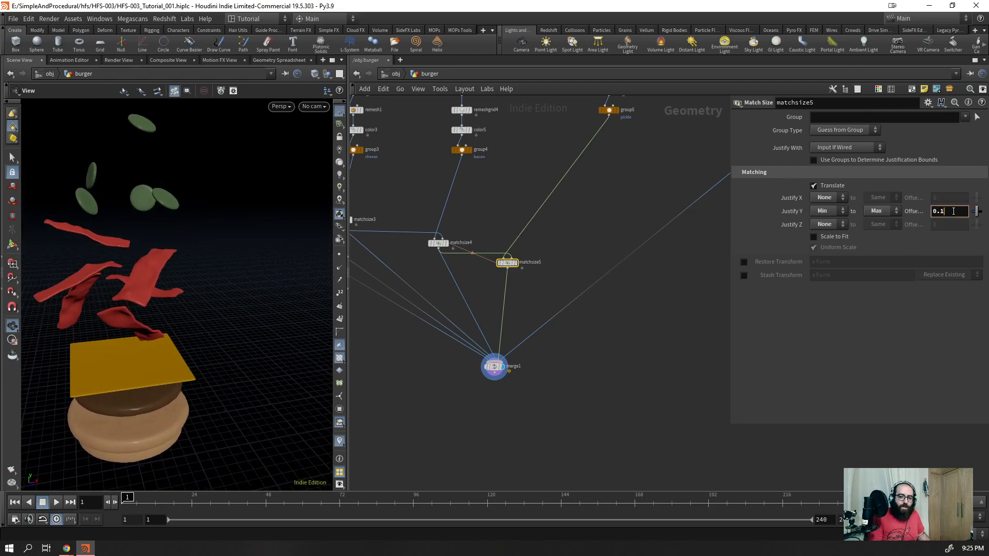
scroll(951, 213, "down", 4)
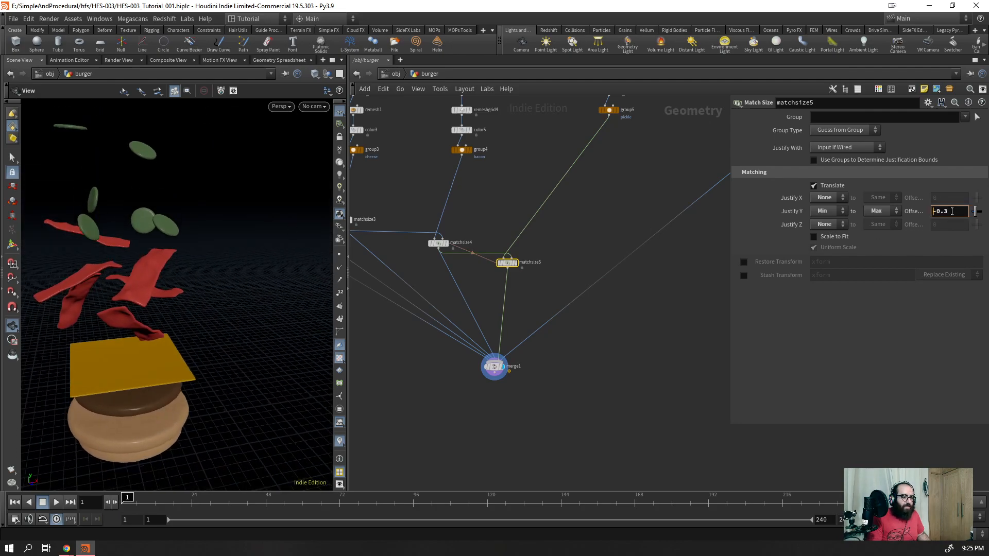
left_click_drag(92, 248, 172, 227)
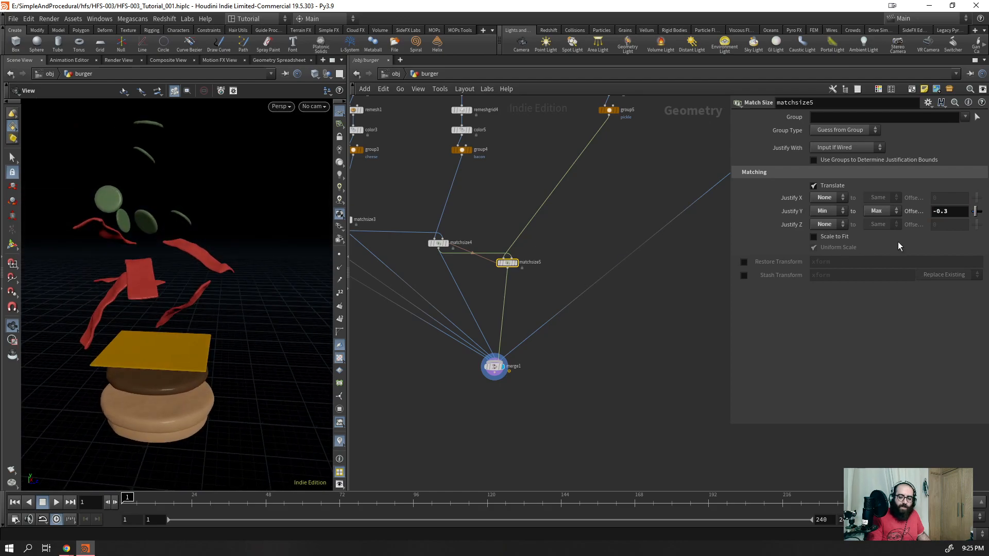
scroll(950, 212, "up", 3)
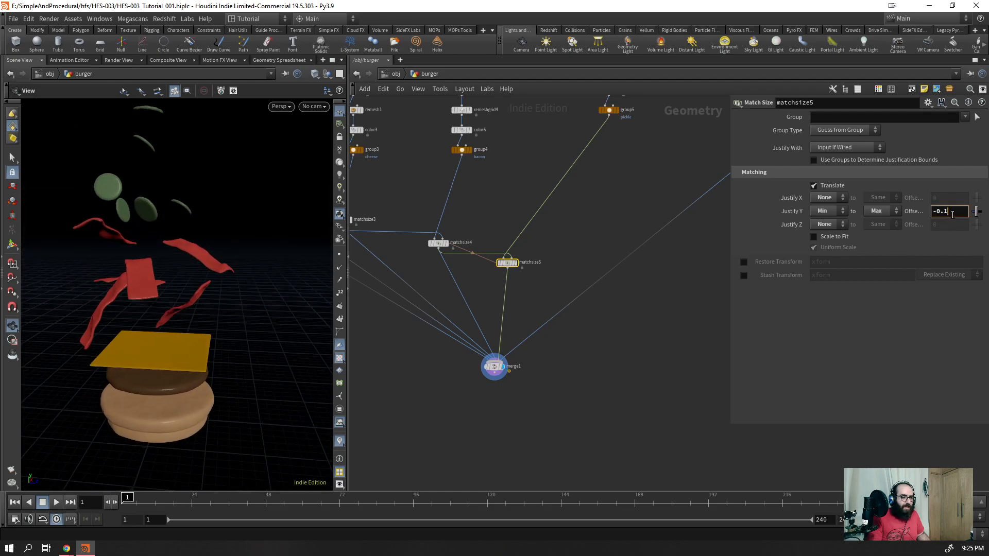
scroll(540, 272, "down", 2)
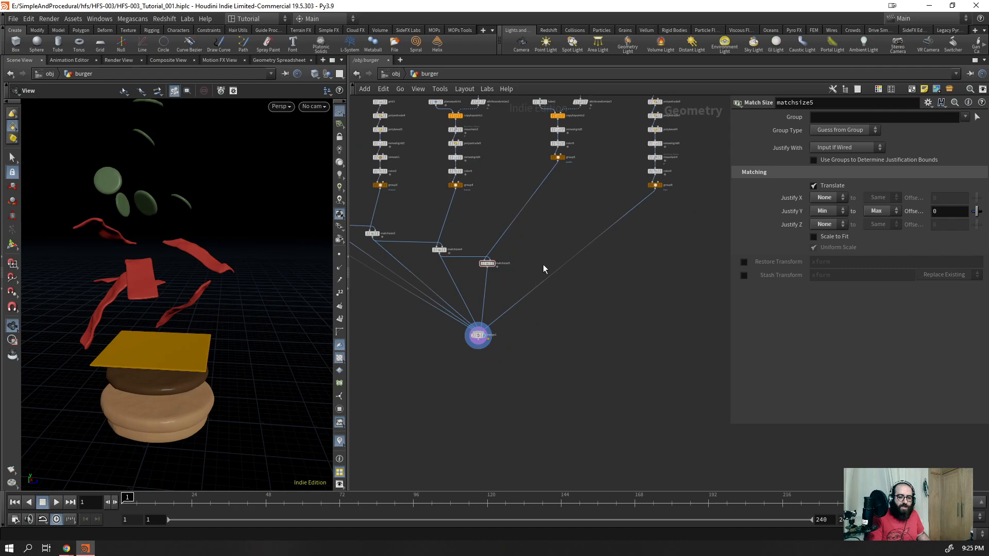
- Duplicate matchsize5 for the top bun and move the bun group's wire from merge1 to the copy's first input
left_click_drag(150, 226, 98, 226)
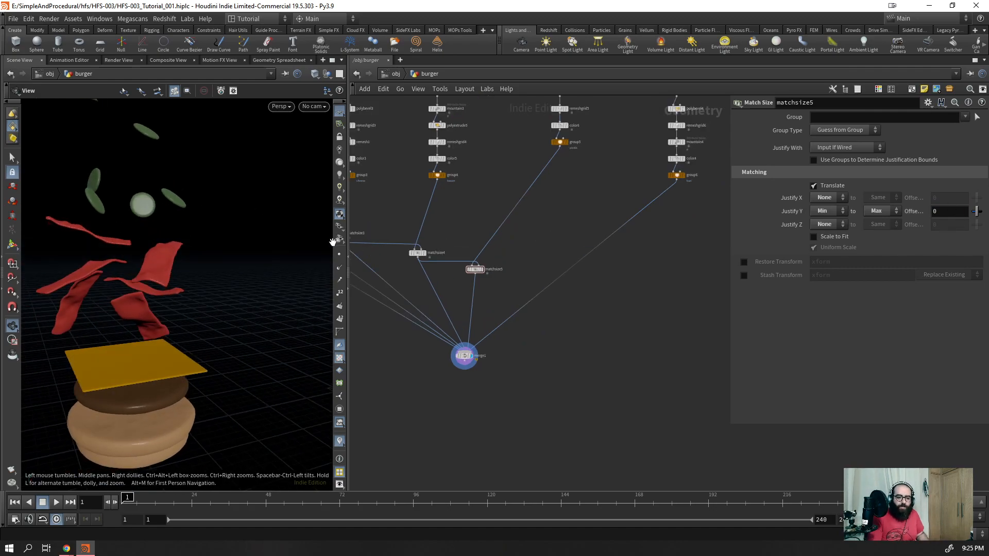
right_click_drag(209, 236, 161, 376)
left_click_drag(161, 376, 158, 330)
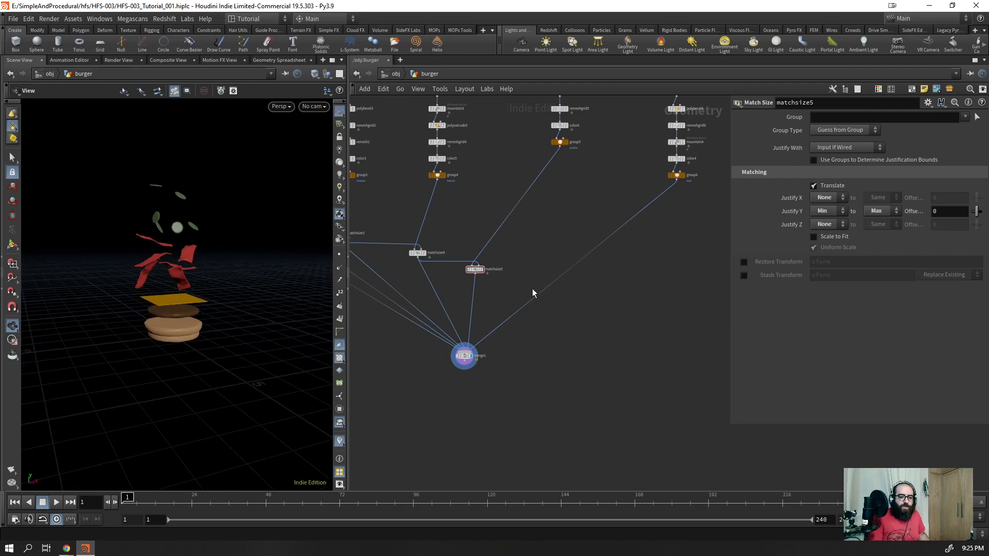
left_click_drag(477, 268, 573, 301, "alt")
left_click(566, 301)
left_click(565, 293)
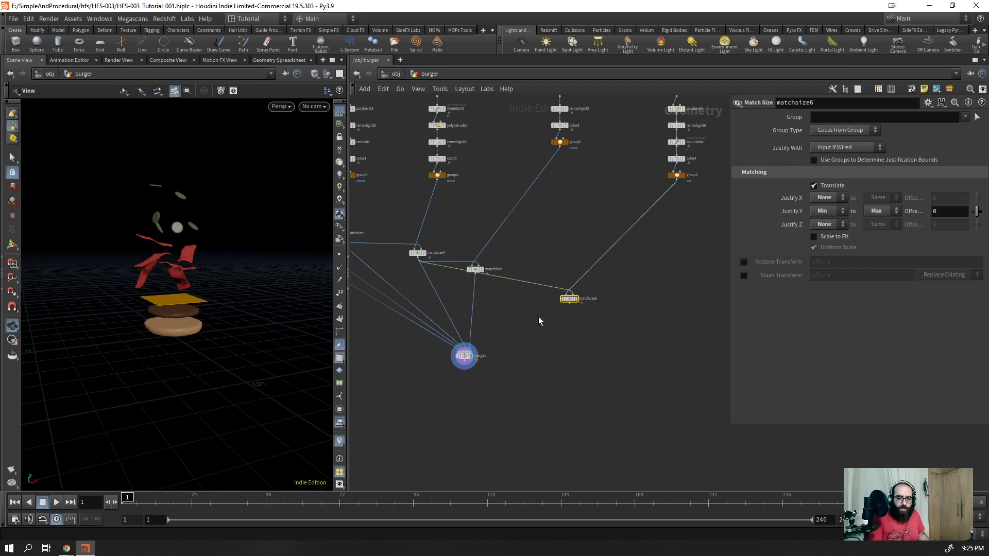
- Connect matchsize5 to matchsize6's second input and feed matchsize6 into merge1
scroll(496, 293, "up", 3)
left_click(461, 259)
left_click(628, 294)
left_click(623, 308)
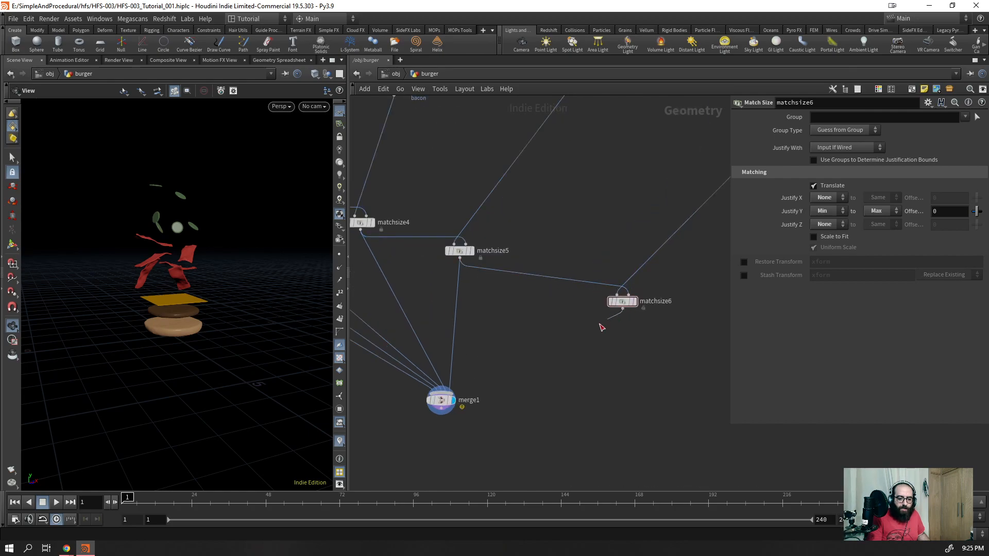
left_click(470, 400)
- Set matchsize6's Justify Y offset to 0.1
scroll(195, 127, "up", 2)
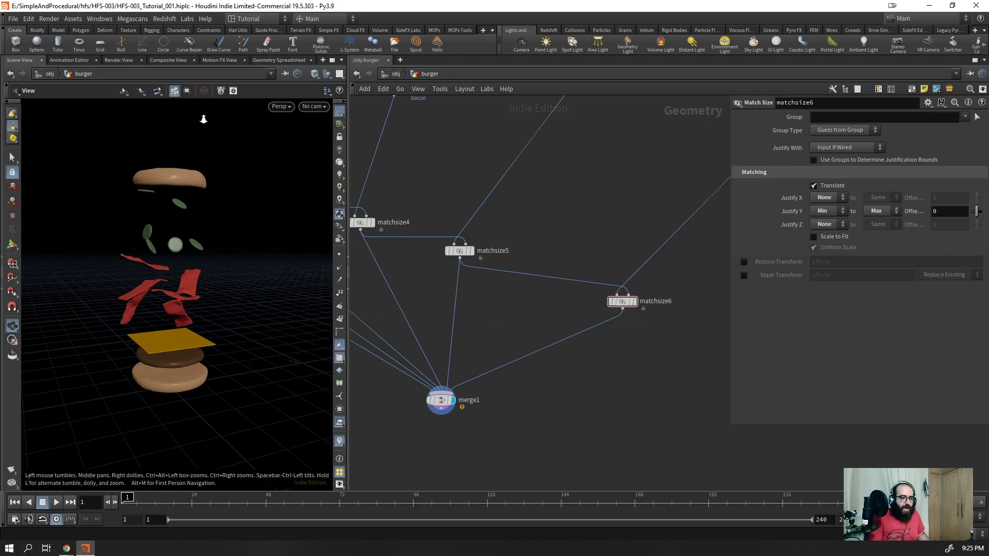
scroll(195, 126, "up", 2)
left_click(947, 212)
key("Return")
scroll(199, 247, "down", 4)
left_click_drag(199, 247, 190, 308)
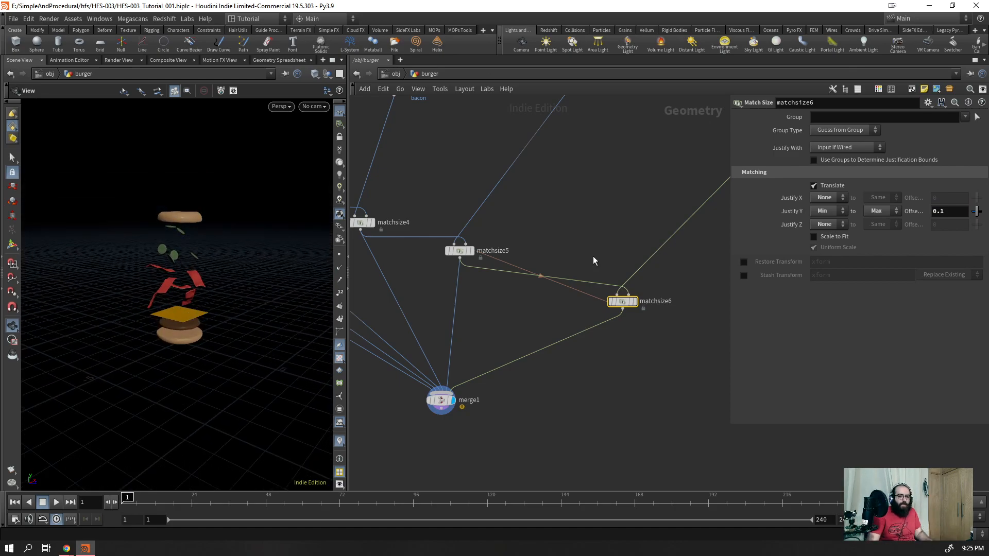
- Delete the unused merge2 node and save the scene file
scroll(569, 240, "down", 6)
left_click(565, 328)
left_click_drag(408, 328, 437, 254)
key("Delete")
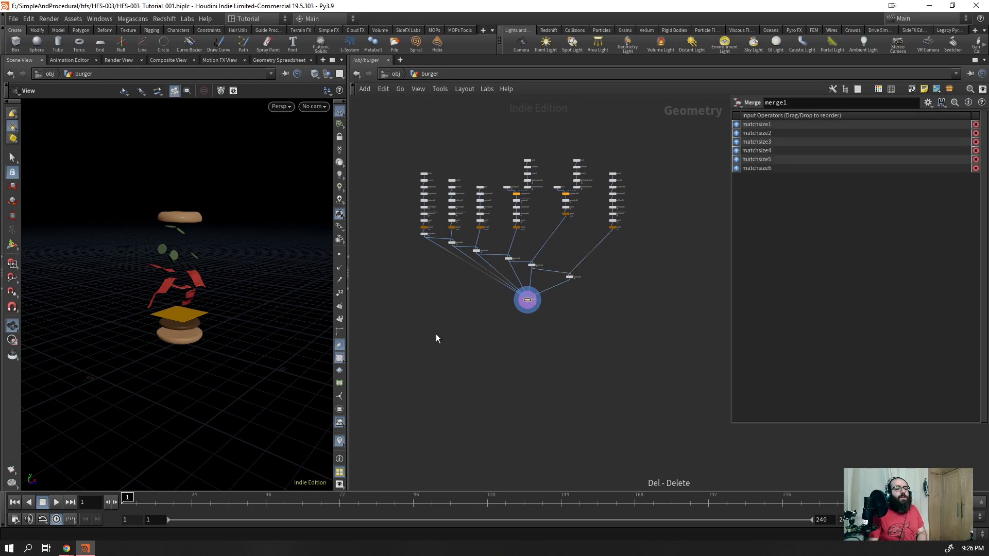
key("ctrl+s")
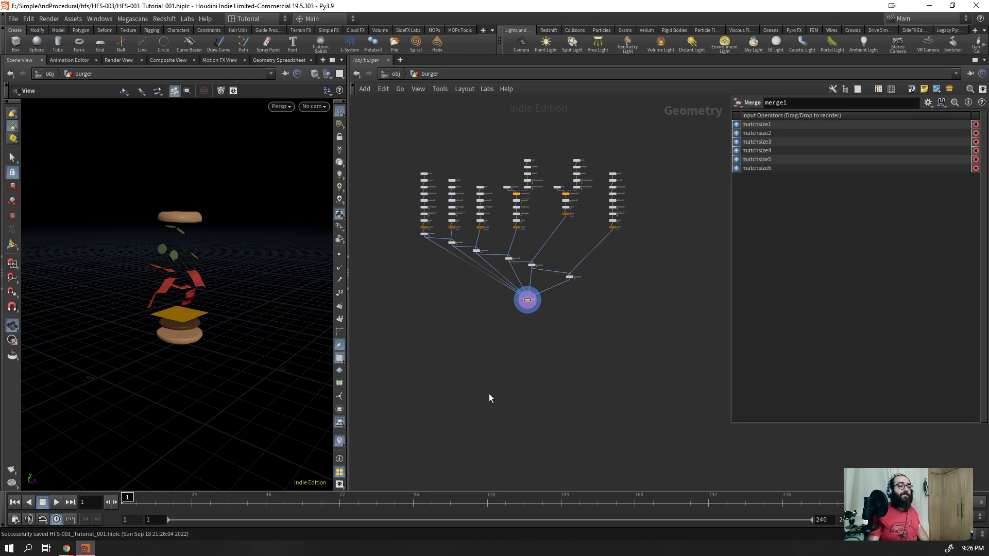
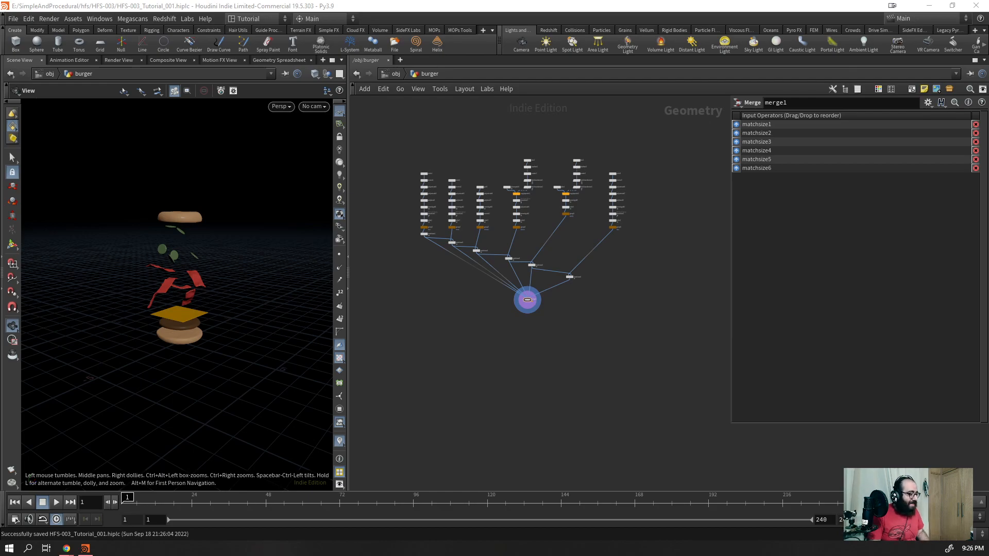
scroll(520, 309, "up", 5)
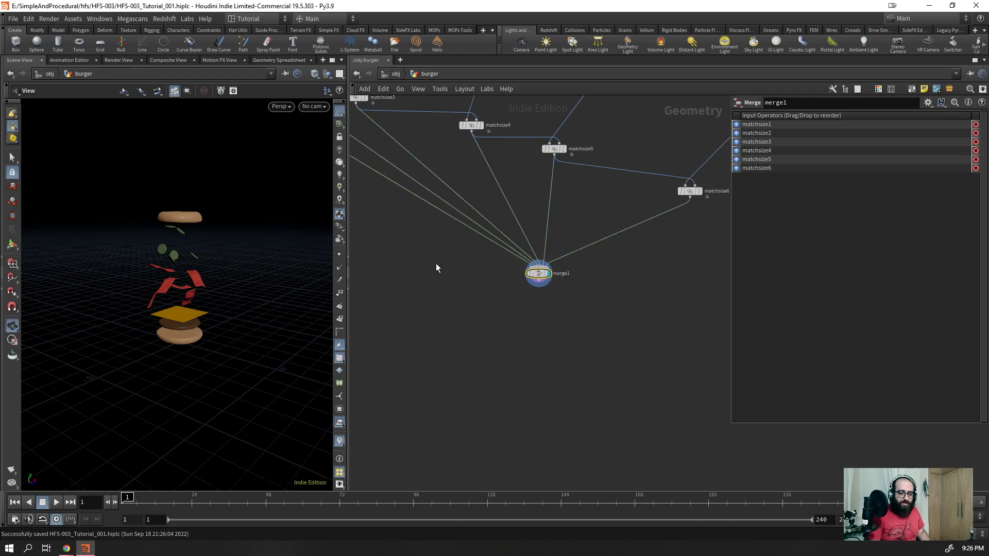
- Examine the stacked burger layers up close in the 3D view, checking them in both shaded and wireframe display
scroll(258, 268, "up", 5)
left_click_drag(258, 268, 238, 289)
key("shift+w")
key("shift+w")
scroll(201, 208, "down", 5)
scroll(172, 308, "up", 5)
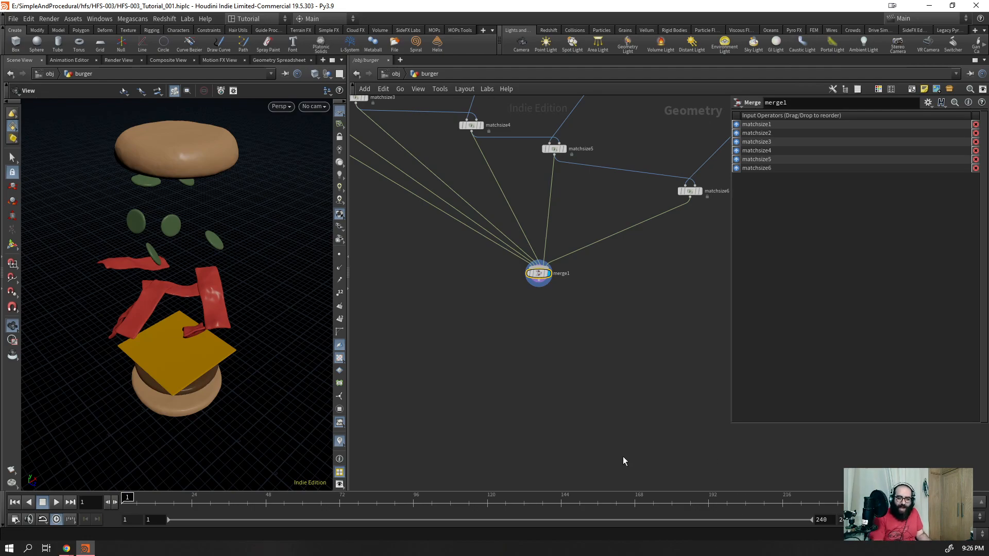
mouse_move(155, 267)
left_mouse_down()
mouse_move(157, 241)
mouse_move(154, 261)
left_mouse_up()
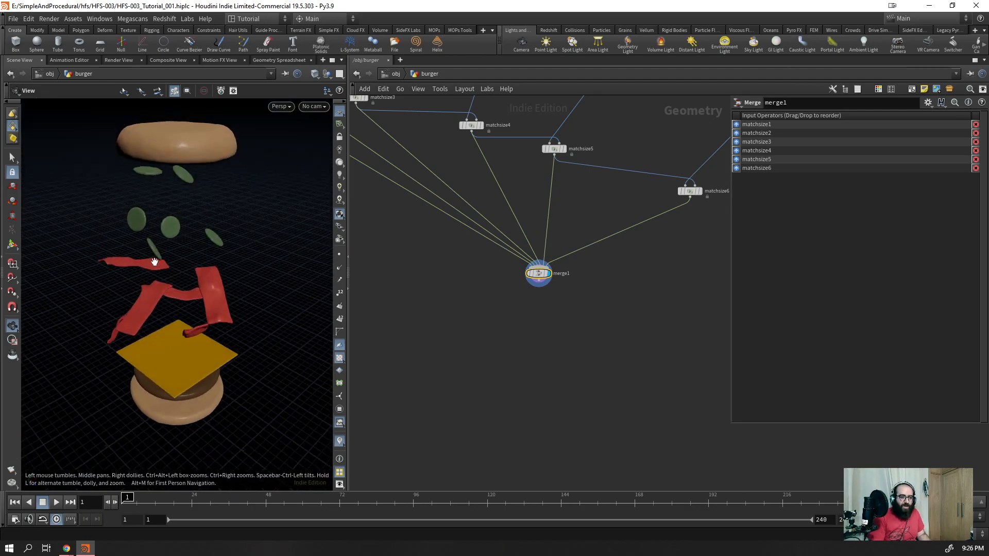
left_click_drag(560, 354, 522, 239)
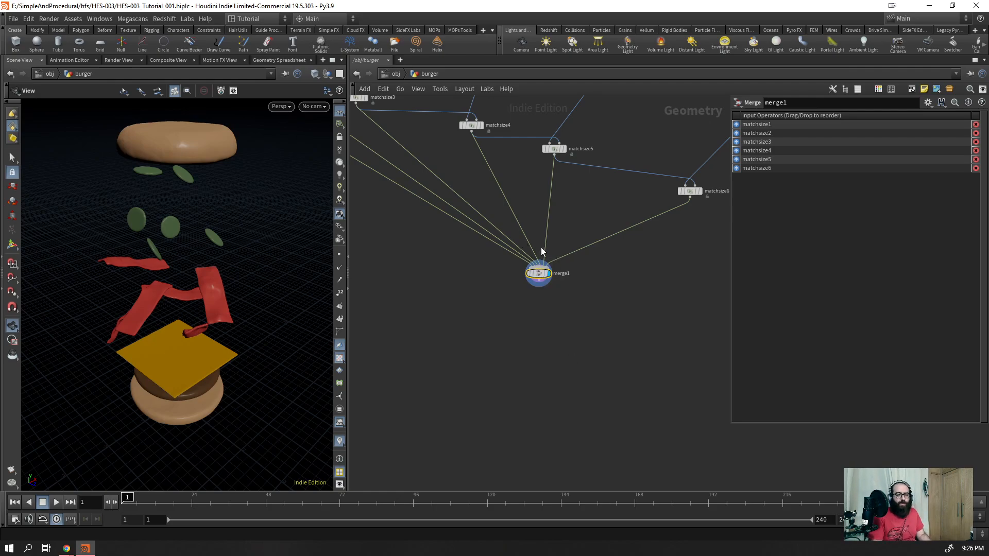
- Add a Vellum Configure Strut Softbody setup to the output of merge1
key("Tab")
type("velsof")
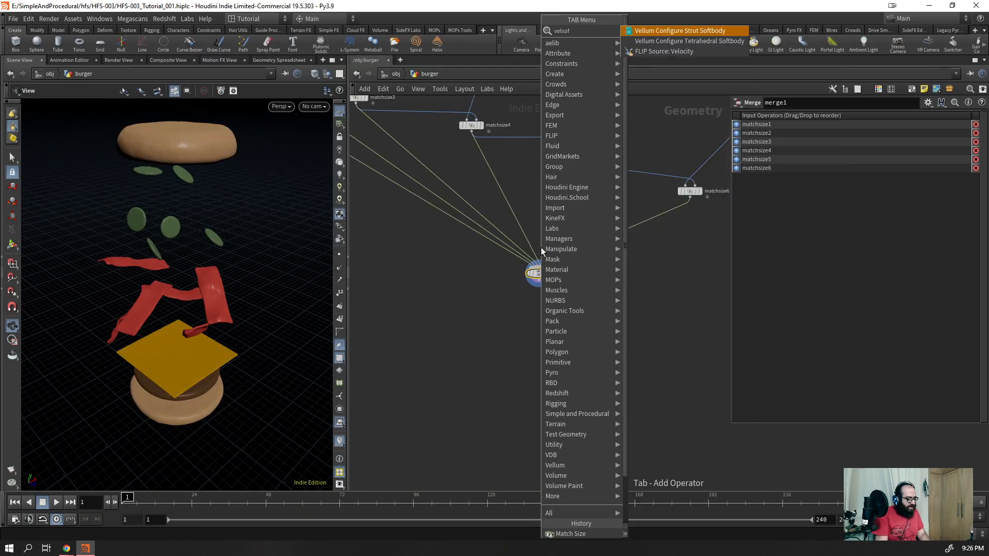
key("Return")
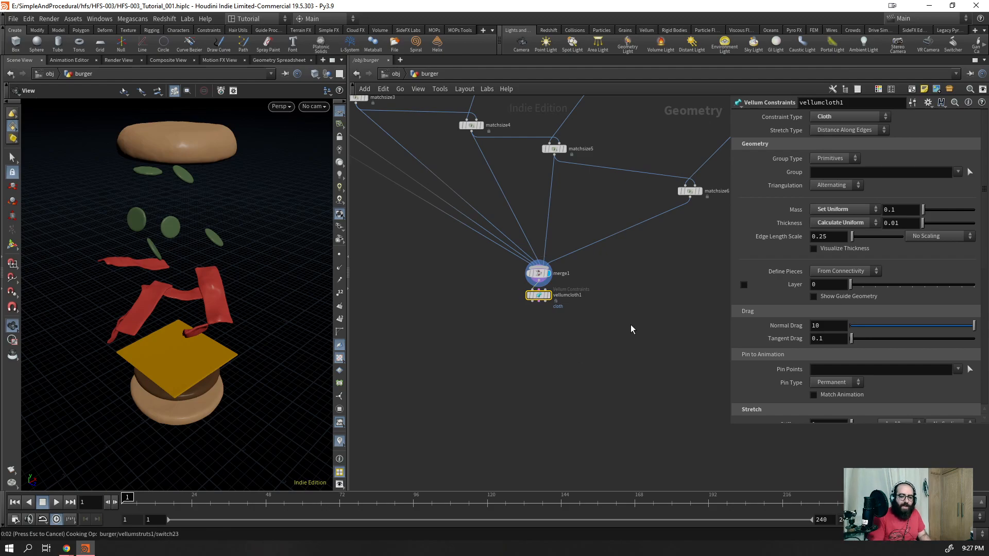
key("Tab")
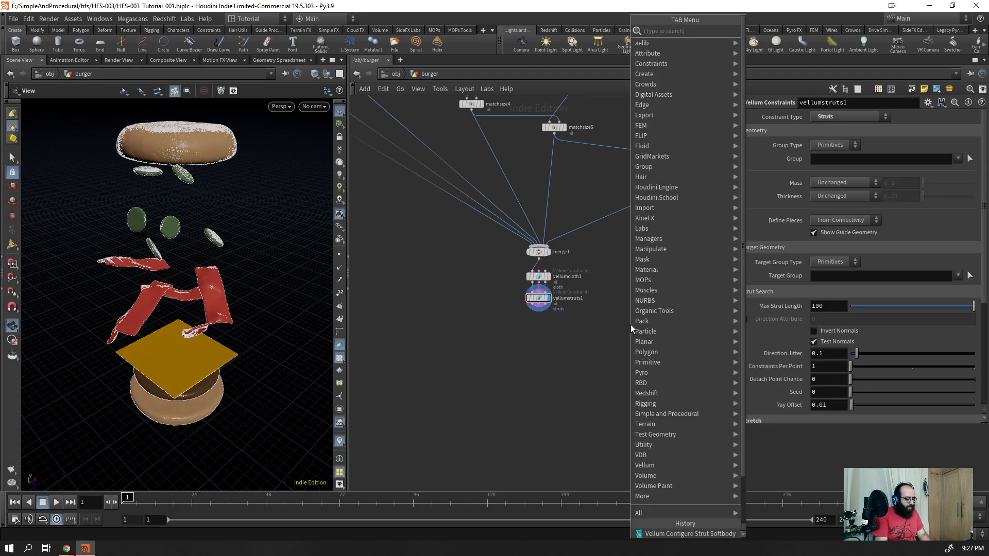
type("vellum")
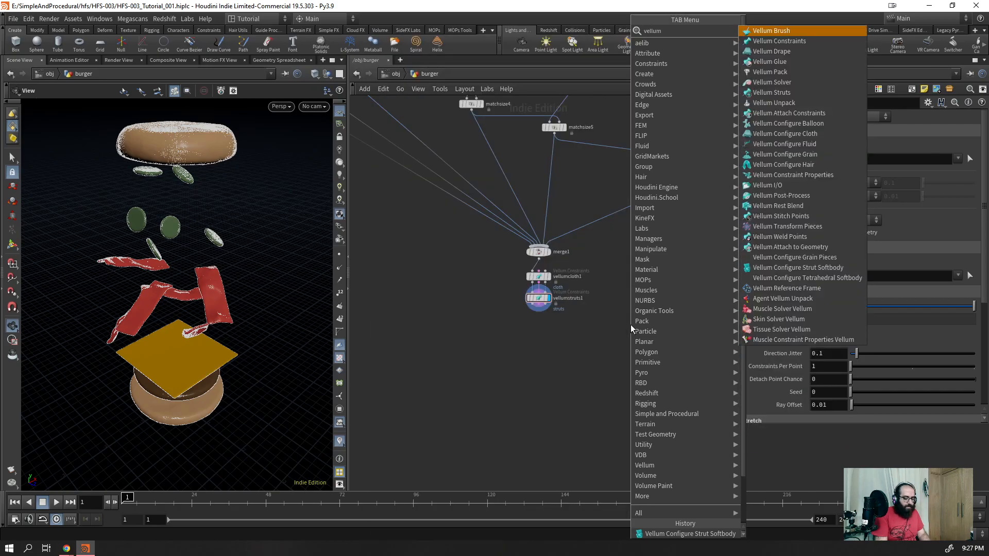
type("sof")
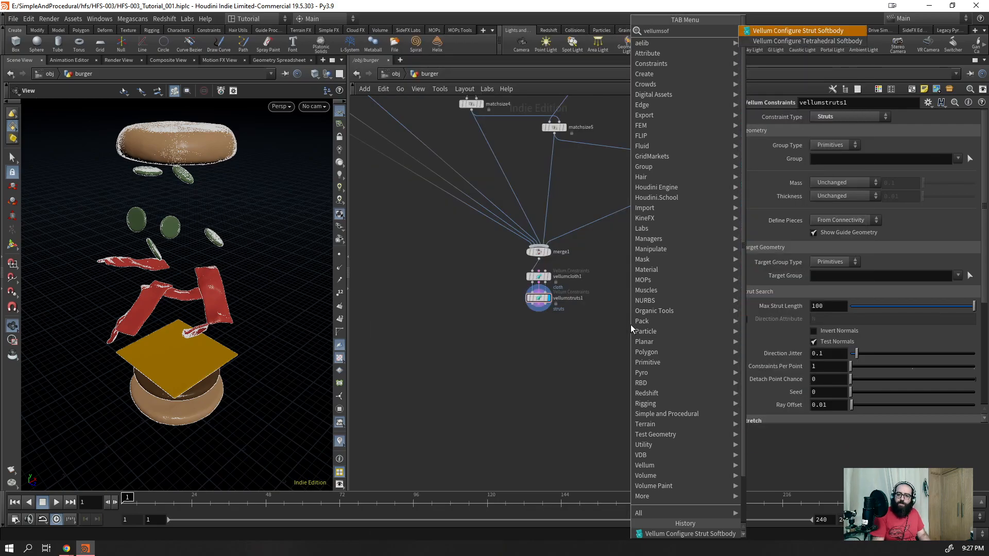
key("Escape")
- Tidy the vellumcloth1 and vellumstruts1 nodes into an evenly spaced column below merge1
scroll(567, 342, "up", 3)
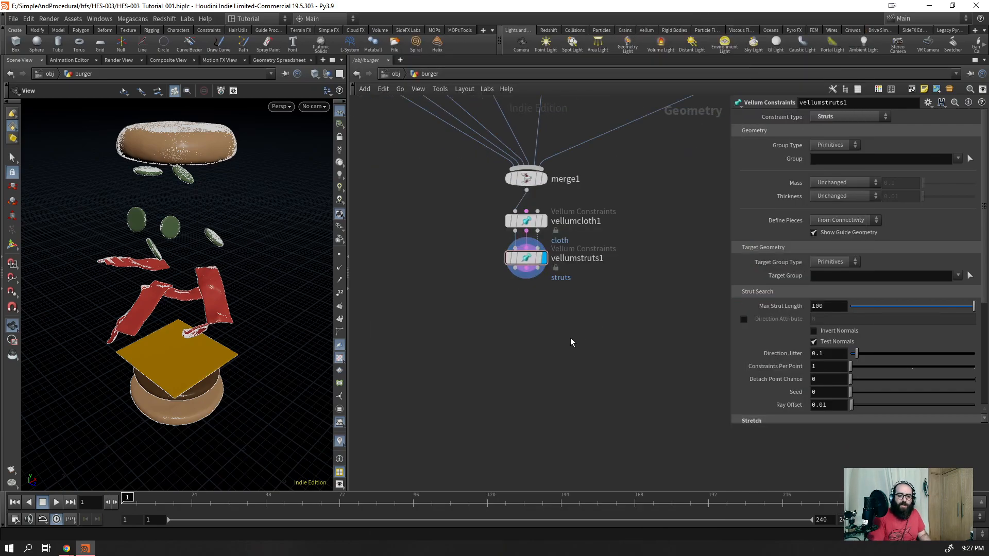
left_click(524, 221, "shift")
mouse_move(524, 220)
left_mouse_down()
mouse_move(529, 254)
mouse_move(525, 230)
left_mouse_up()
key("l")
mouse_move(547, 343)
left_mouse_down()
mouse_move(499, 206)
mouse_move(529, 223)
left_mouse_up()
left_click_drag(572, 310, 508, 157)
left_click(522, 265)
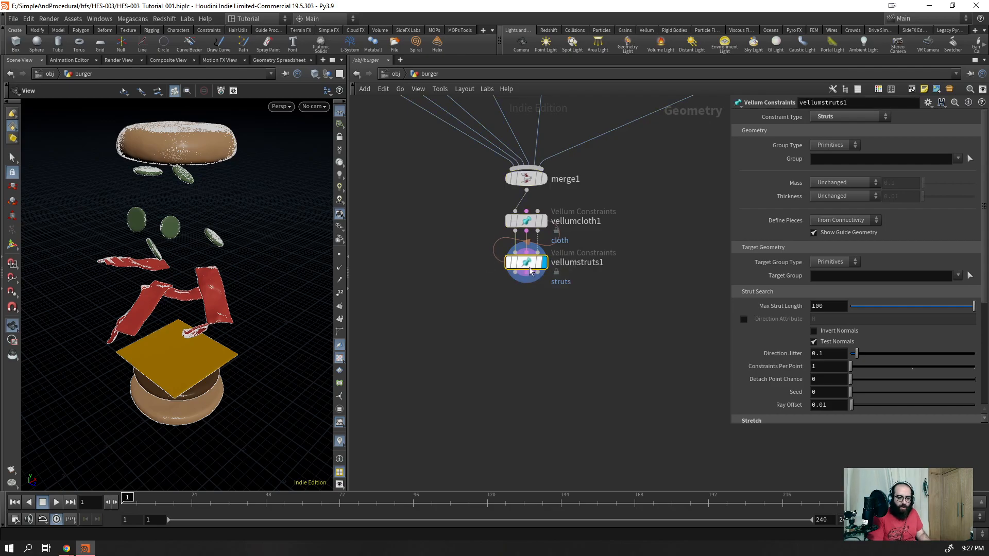
- Attach a Vellum Solver below vellumstruts1 as the displayed node and enable its Ground Position at 0, 0, 0
key("Tab")
type("vels")
key("Return")
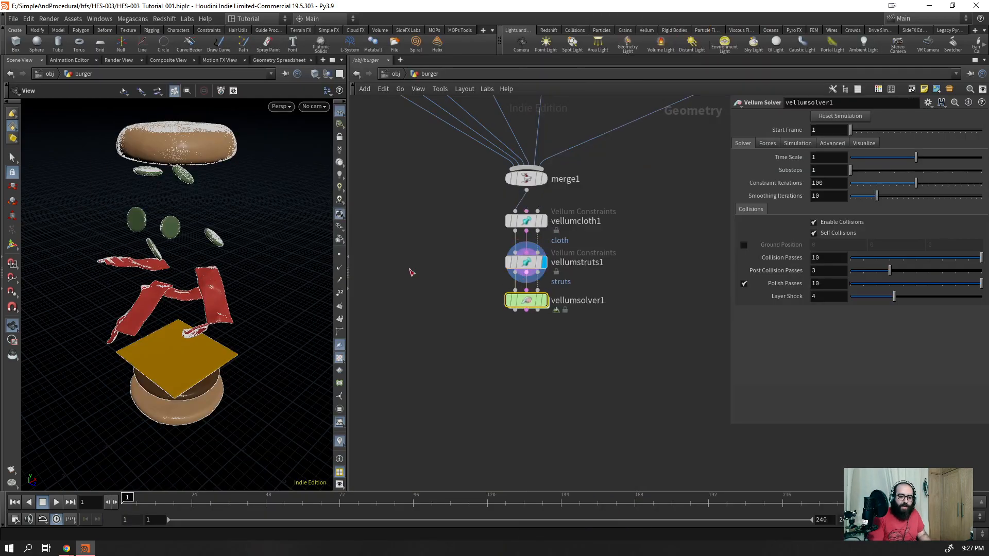
left_click(544, 304)
mouse_move(199, 413)
left_mouse_down()
mouse_move(198, 370)
mouse_move(200, 407)
mouse_move(206, 397)
left_mouse_up()
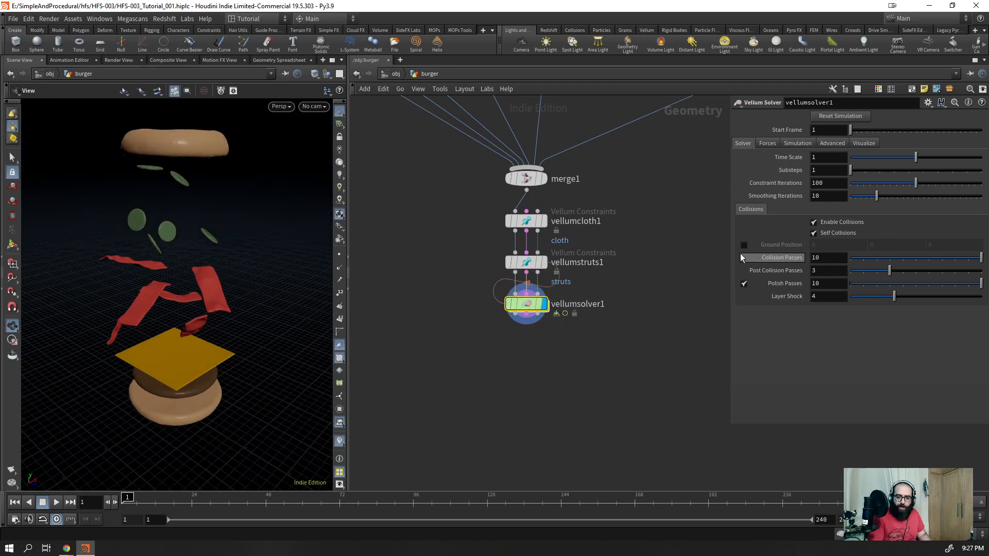
left_click(743, 245)
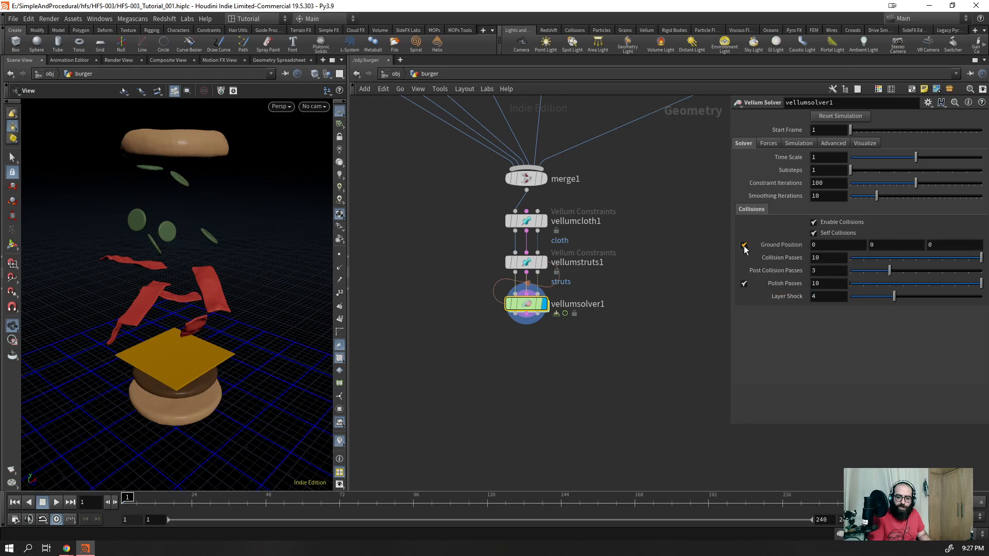
- Play the Vellum simulation to check how the lower burger layers fall and collide, ending back on frame 1
left_click_drag(206, 343, 134, 391)
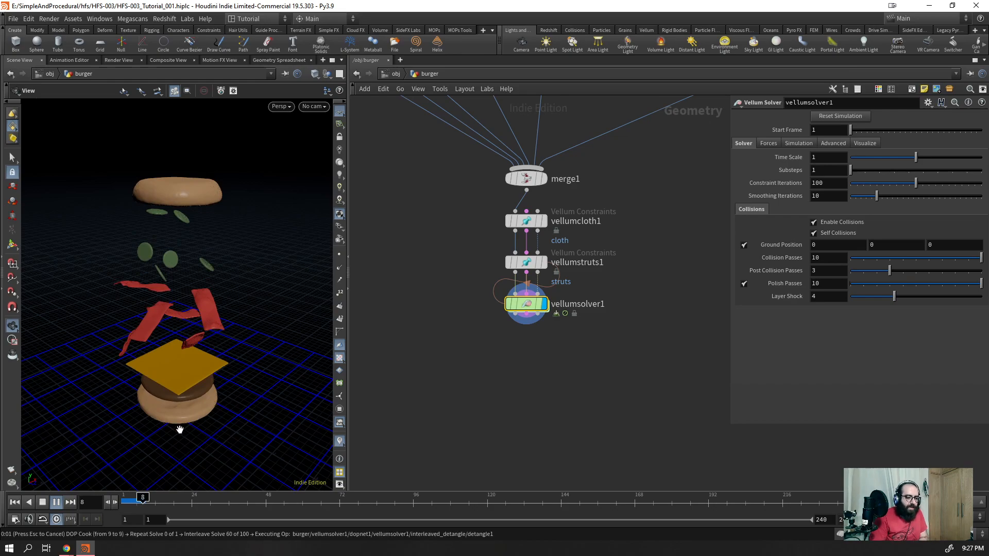
left_click_drag(165, 437, 172, 419)
right_click_drag(172, 419, 223, 354)
left_click_drag(223, 355, 192, 375)
right_click_drag(192, 376, 180, 415)
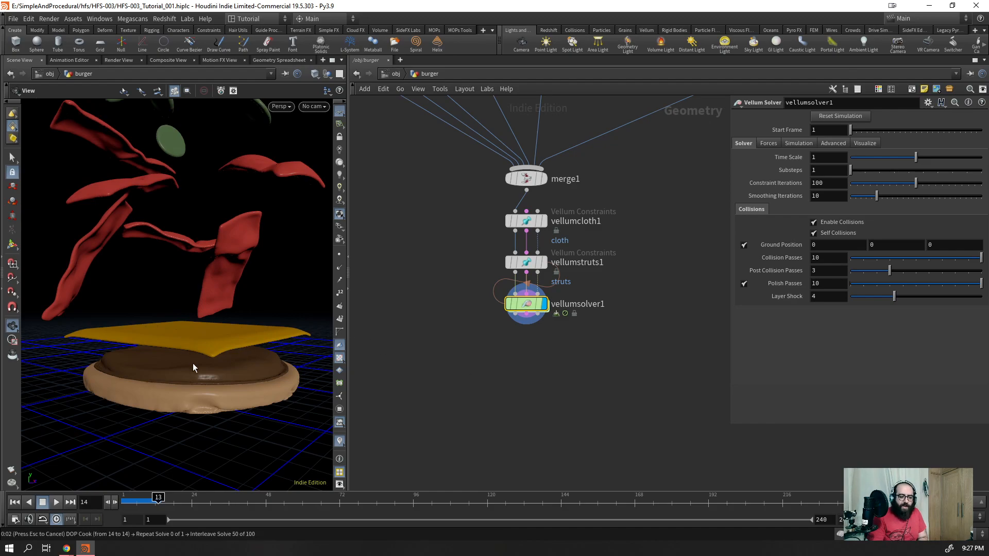
key("ctrl+Up")
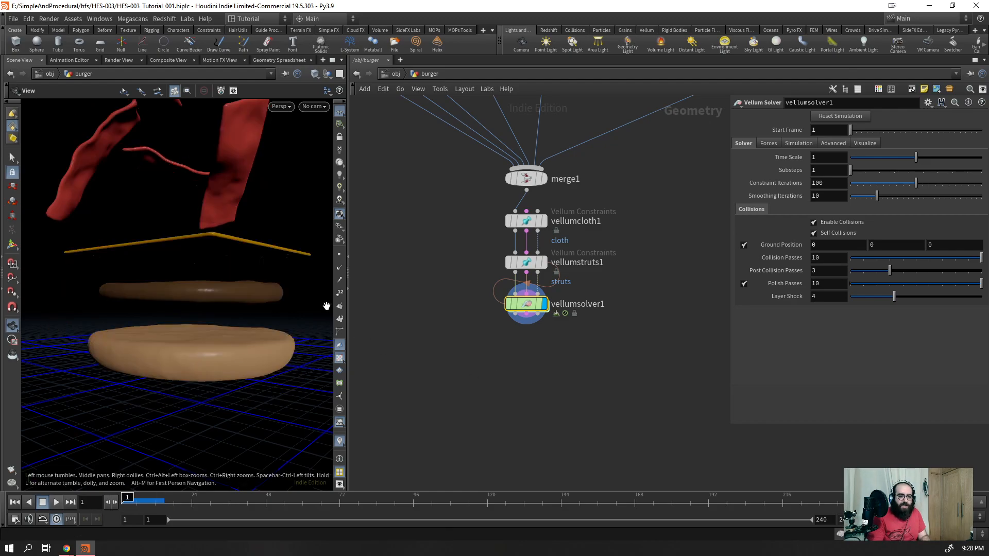
- Move the three Vellum nodes down and insert a displayed Remesh node between merge1 and vellumcloth1
left_click_drag(500, 206, 553, 378)
left_click_drag(533, 230, 533, 355)
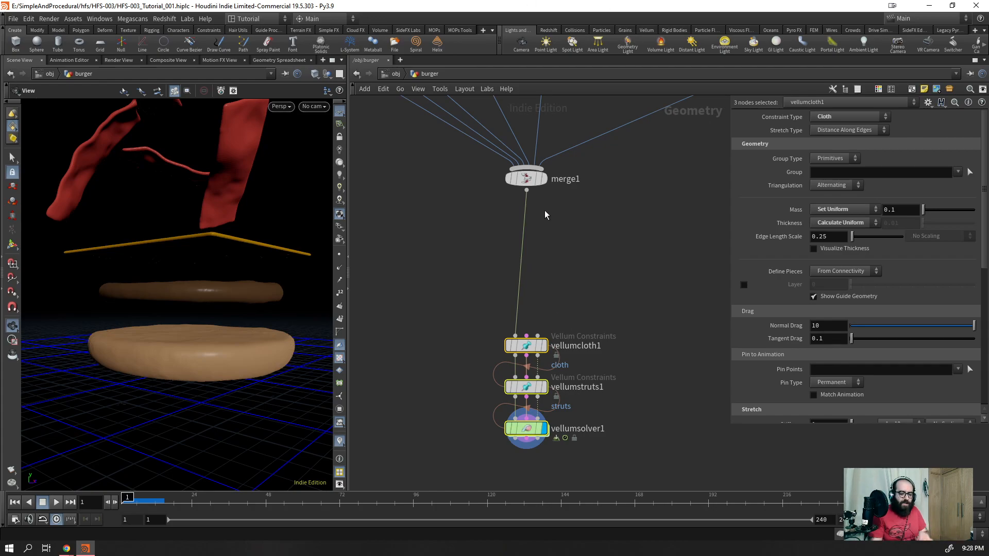
left_click(551, 226)
key("Tab")
type("remesh")
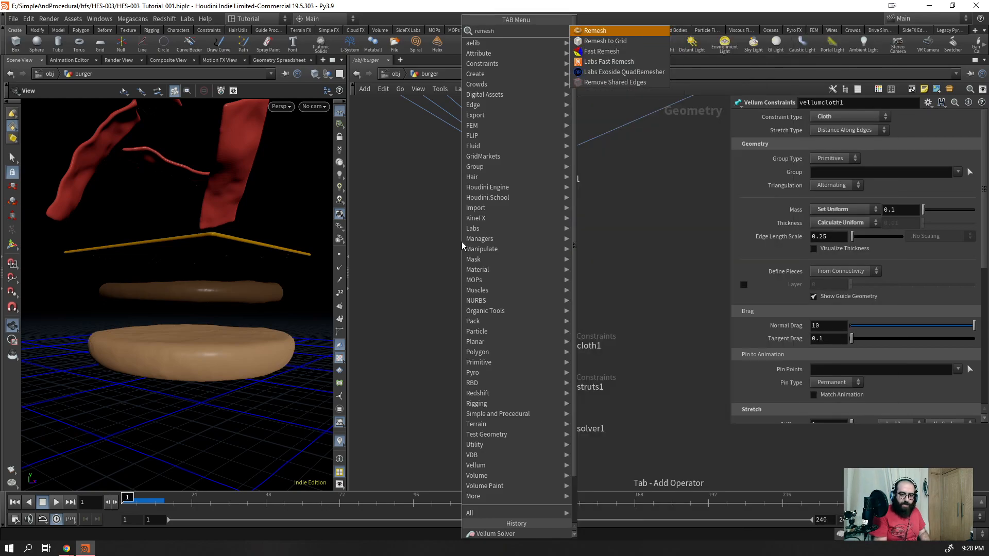
key("Return")
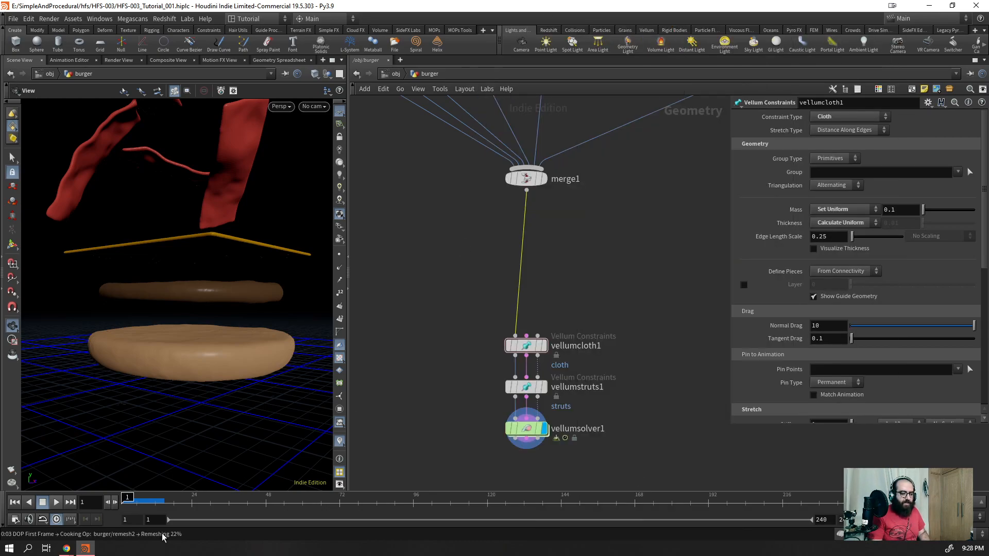
left_click(544, 221)
- Set remesh2's Target Size to 0.05 while checking the burger mesh in wireframe
right_click_drag(178, 340, 124, 431)
key("shift+w")
mouse_move(226, 199)
left_mouse_down()
mouse_move(208, 289)
mouse_move(227, 315)
left_mouse_up()
double_click(836, 279)
type("0.05")
key("Return")
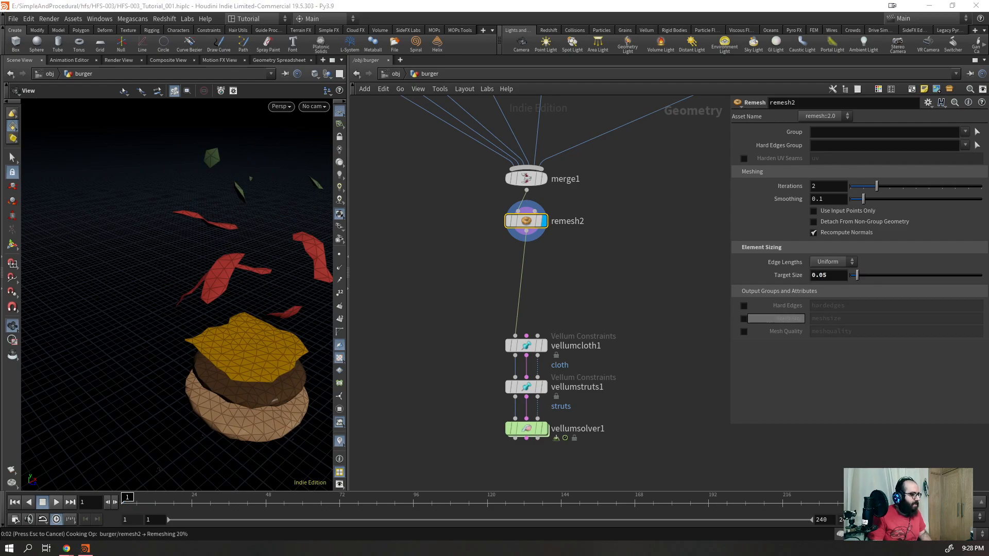
left_click_drag(249, 314, 233, 291)
- Branch a Labs Fast Remesh node off merge1 beside remesh2 and display its result
scroll(654, 230, "up", 3)
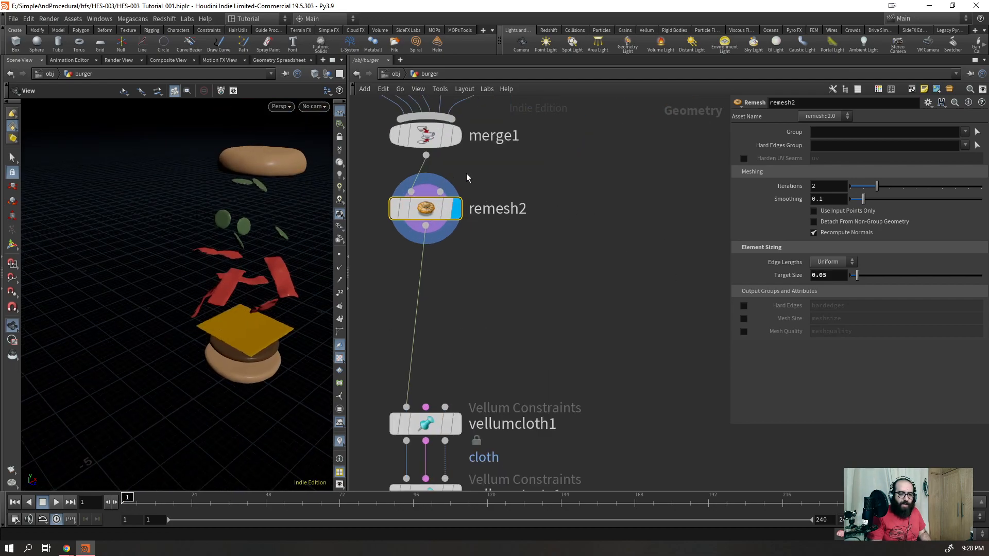
left_click(426, 155)
key("Tab")
type("fast")
key("Down")
key("Down")
key("Down")
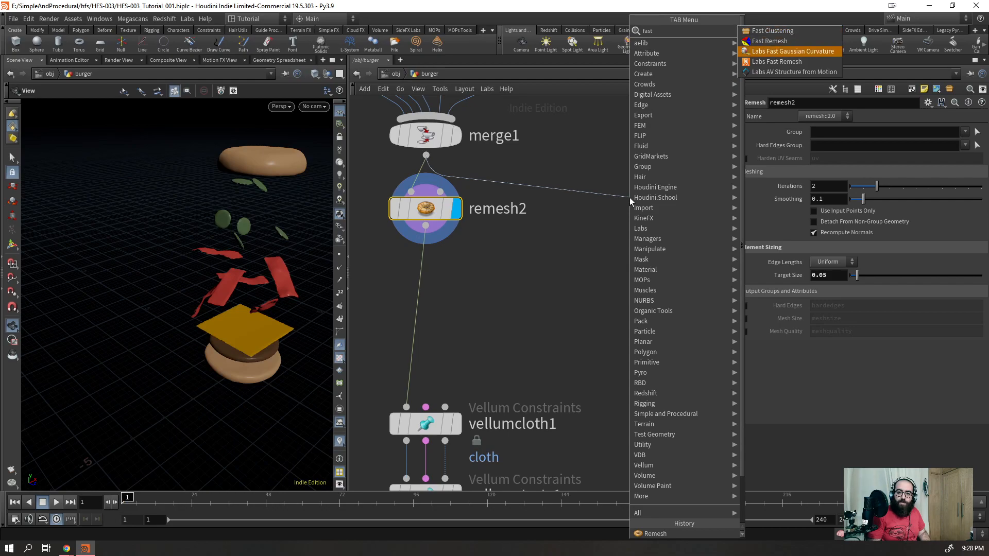
key("Return")
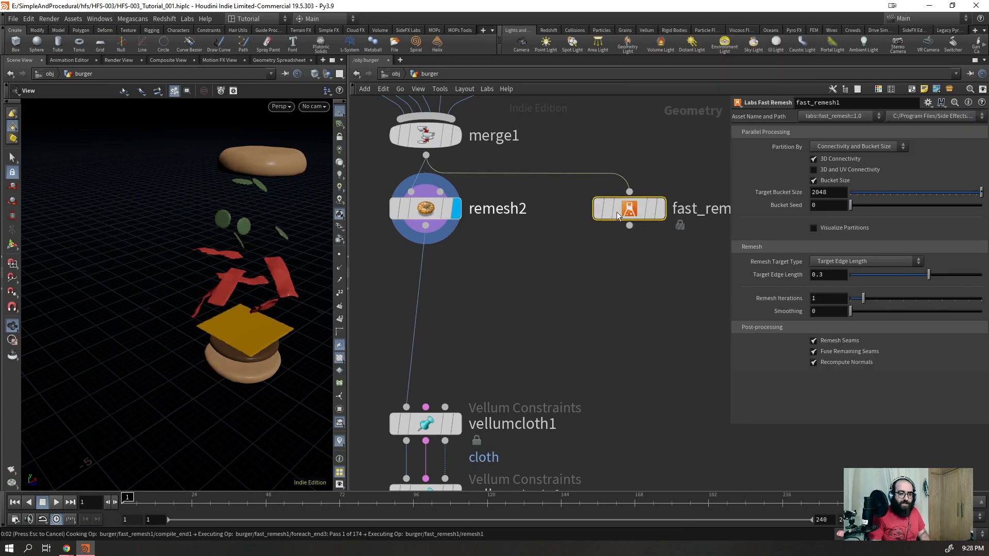
left_click(660, 209)
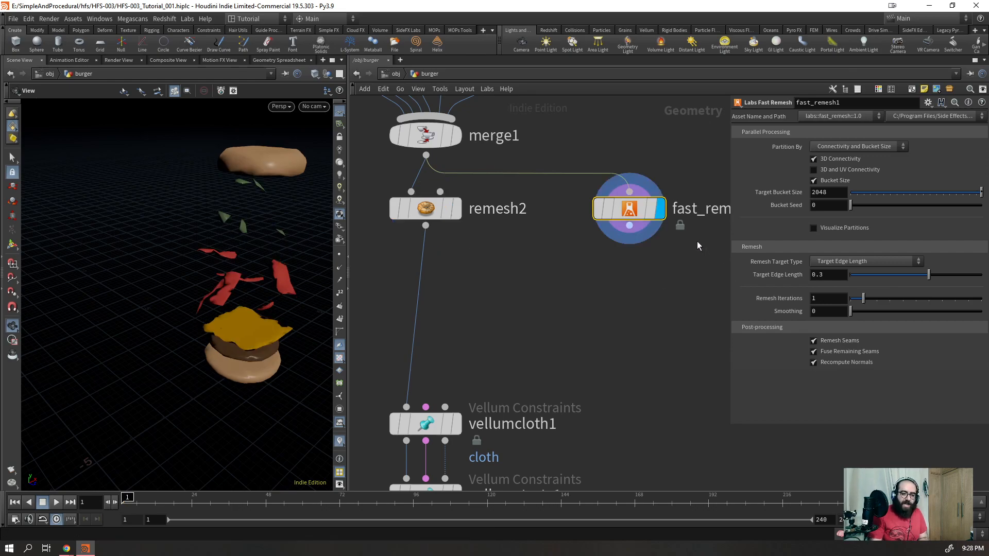
- Set fast_remesh1's Target Edge Length to 0.05, check the wireframe result, and place the node closer to remesh2
left_click(830, 278)
type("0.0")
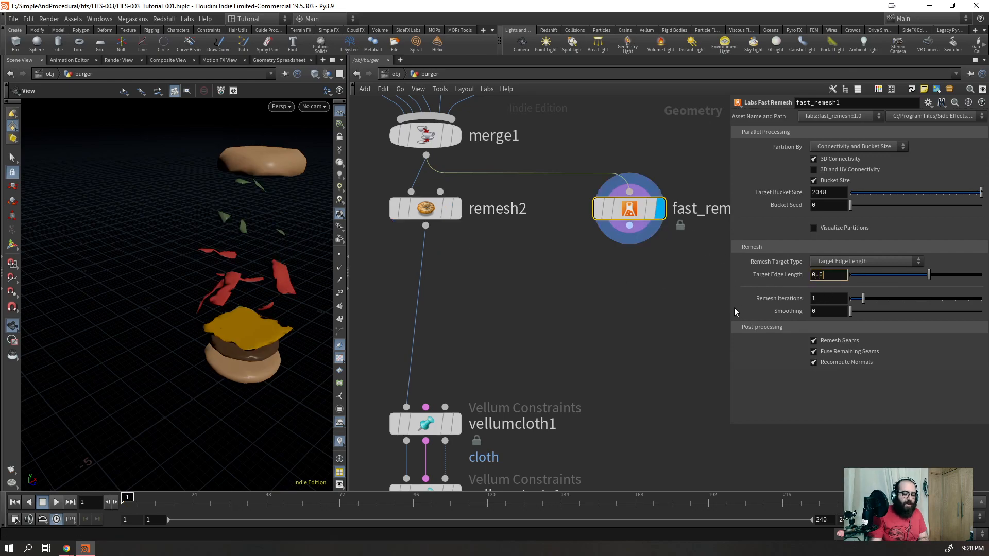
type("5")
key("Return")
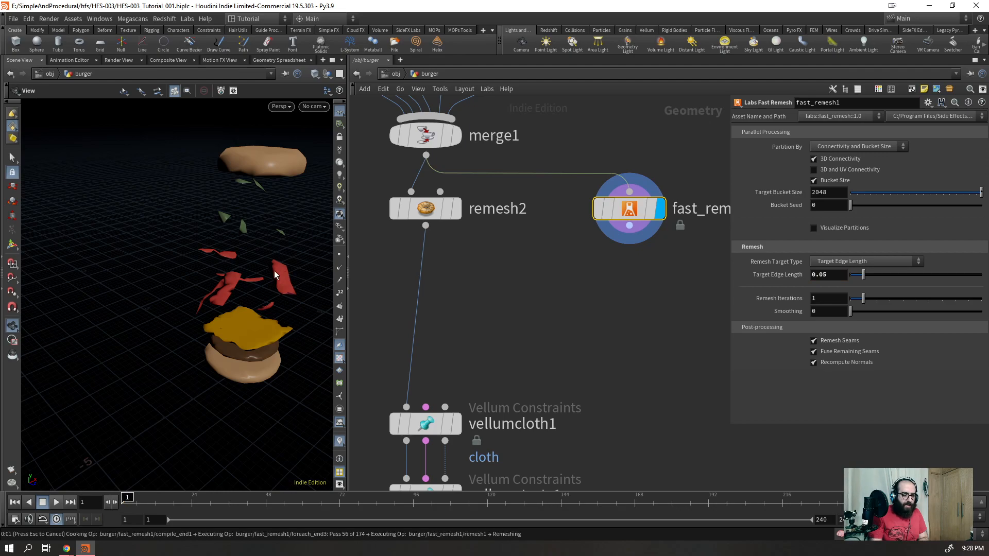
right_click_drag(277, 251, 355, 165)
right_click_drag(225, 275, 161, 357)
key("shift+w")
mouse_move(162, 358)
left_mouse_down()
mouse_move(218, 285)
mouse_move(217, 316)
left_mouse_up()
mouse_move(631, 215)
left_click_drag(629, 215, 589, 215)
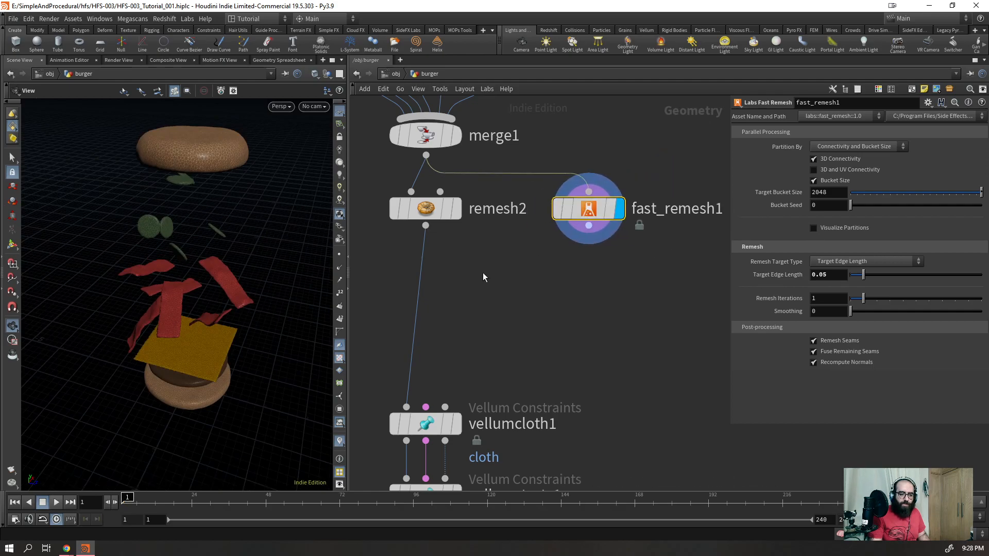
- Display remesh2 again and examine its triangulation on the cheese, bacon and pickles
left_click(425, 209)
key("shift+w")
mouse_move(188, 271)
left_mouse_down()
mouse_move(214, 292)
mouse_move(256, 256)
mouse_move(194, 249)
mouse_move(211, 250)
left_mouse_up()
right_click_drag(193, 287, 263, 222)
key("shift+w")
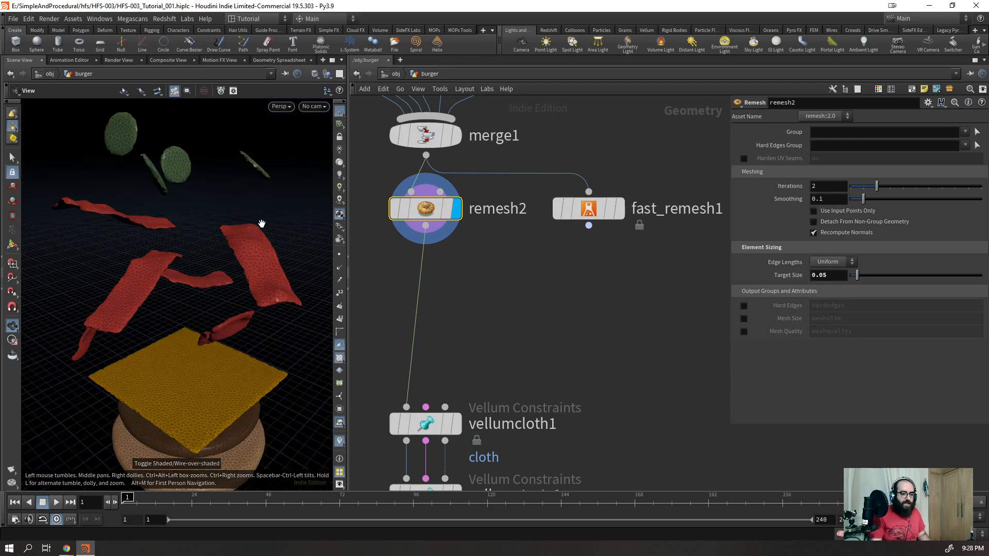
scroll(567, 297, "down", 3)
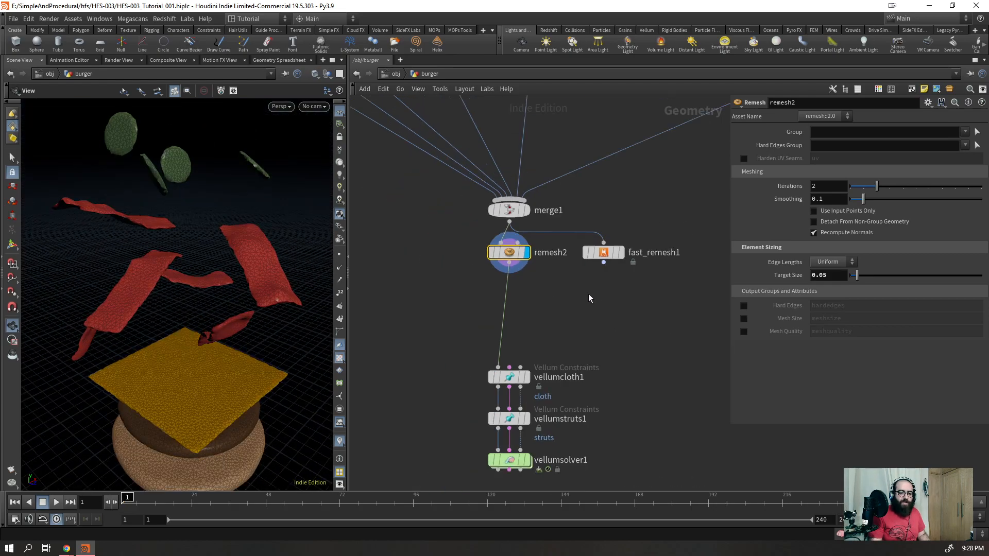
- Compare the geometry information of merge1 and remesh2, displaying each node in turn
scroll(515, 217, "up", 4)
left_click(488, 208)
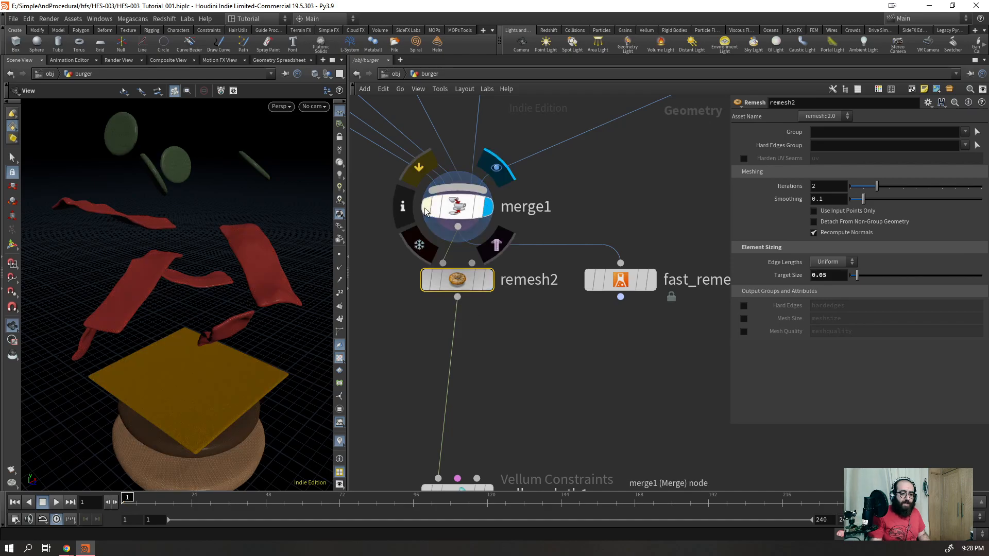
right_click_drag(250, 364, 207, 358)
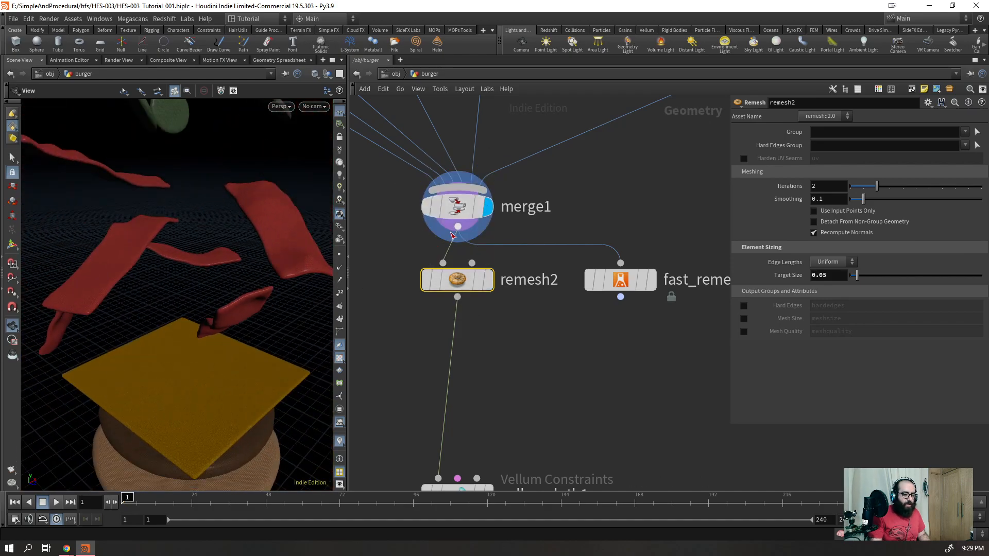
left_click(404, 208)
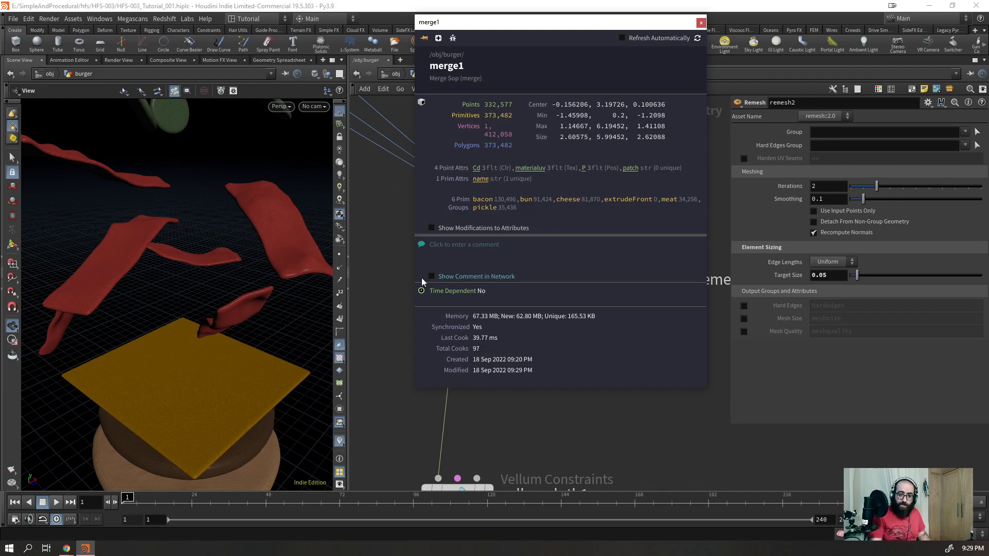
mouse_move(482, 289)
left_click(496, 241)
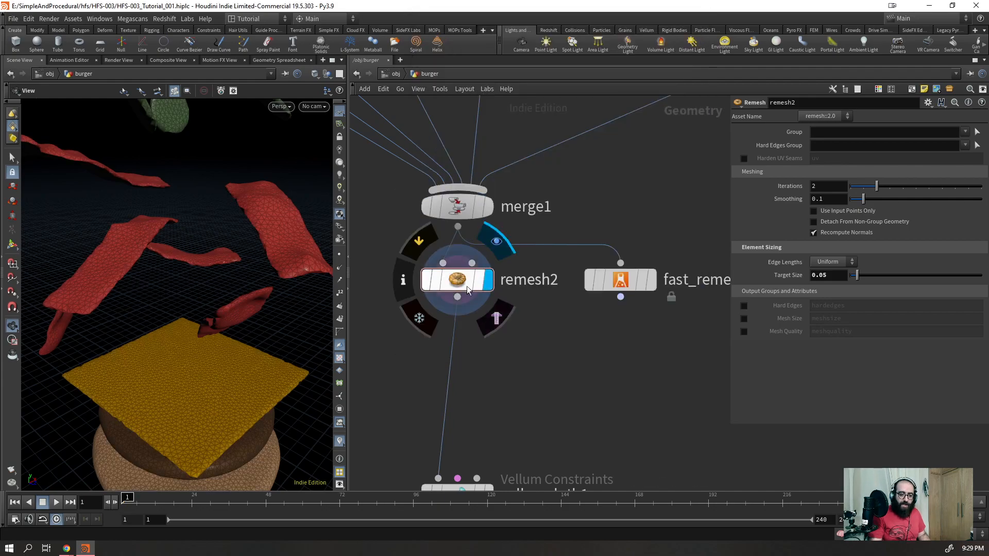
left_click(403, 280)
- Inspect the remeshed burger up close, especially the top bun's triangles, and review the Vellum nodes below remesh2
right_click_drag(222, 275, 123, 412)
scroll(473, 273, "down", 6)
scroll(490, 403, "up", 6)
left_click_drag(488, 453, 418, 352)
scroll(206, 167, "up", 6)
left_click_drag(232, 194, 245, 183)
right_click_drag(245, 184, 187, 242)
left_click_drag(188, 242, 212, 191)
left_click_drag(526, 437, 433, 347)
left_click_drag(248, 210, 238, 232)
right_click_drag(238, 232, 329, 90)
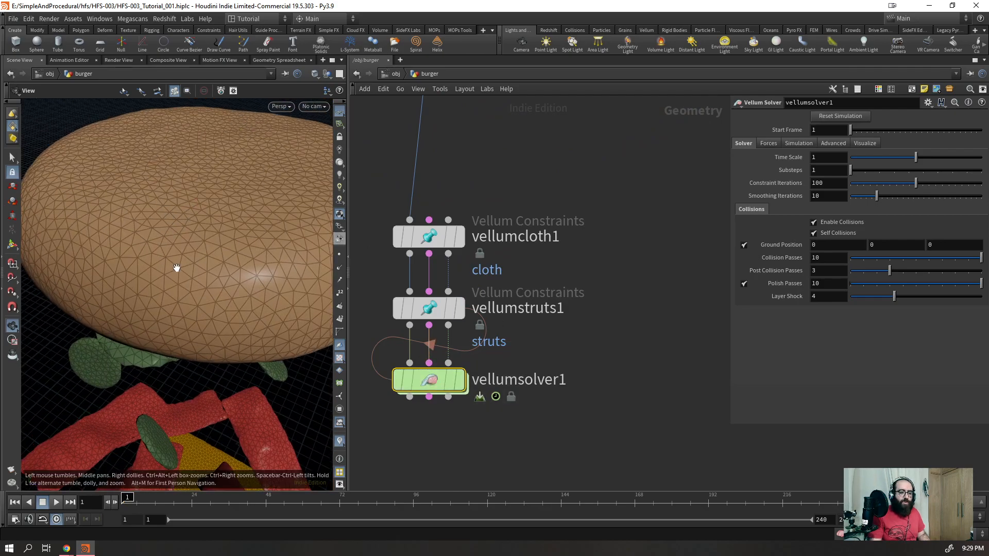
left_click_drag(198, 266, 192, 236)
right_click_drag(193, 237, 190, 326)
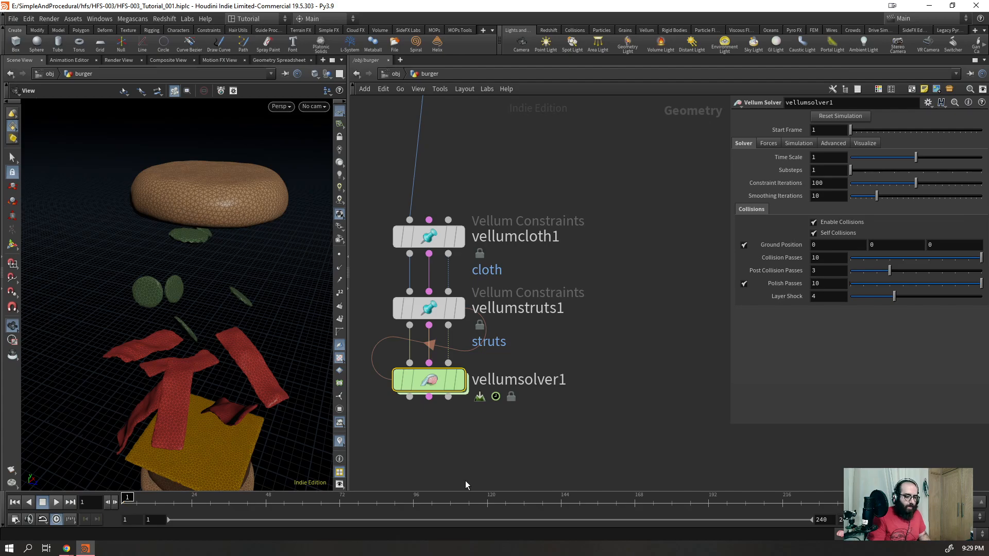
- Play the Vellum simulation of the remeshed burger, check how the layers collapse, and return to the first frame
key("r")
right_click_drag(258, 311, 279, 191)
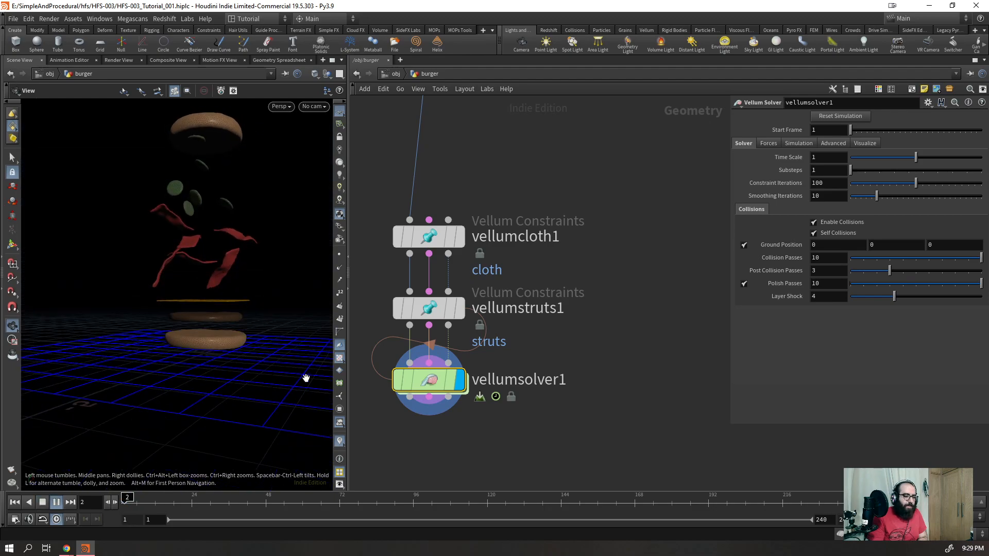
right_click_drag(231, 342, 278, 300)
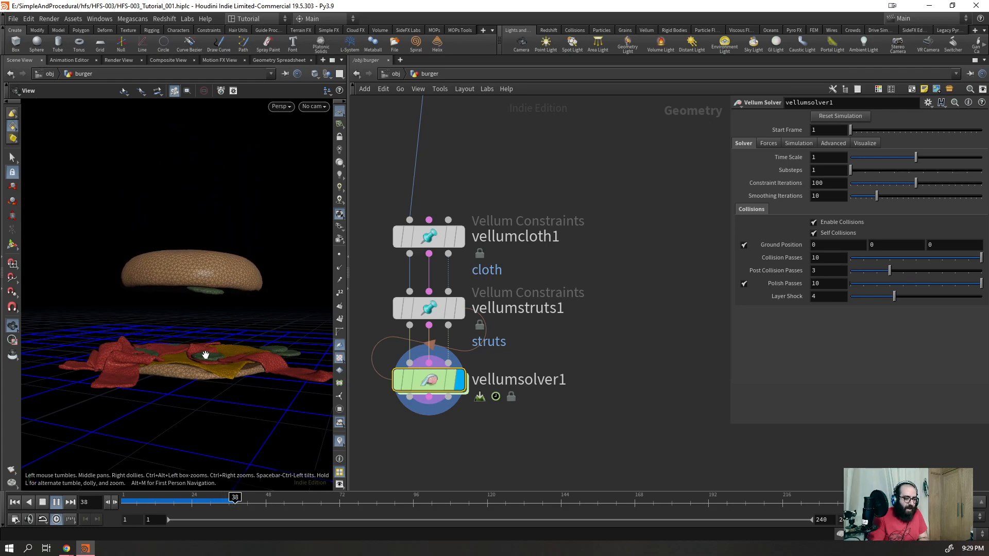
key("ctrl+Up")
- Widen the parameter area, review vellumcloth1's Stretch and Bend settings, and open vellumstruts1's parameters
scroll(533, 431, "down", 3)
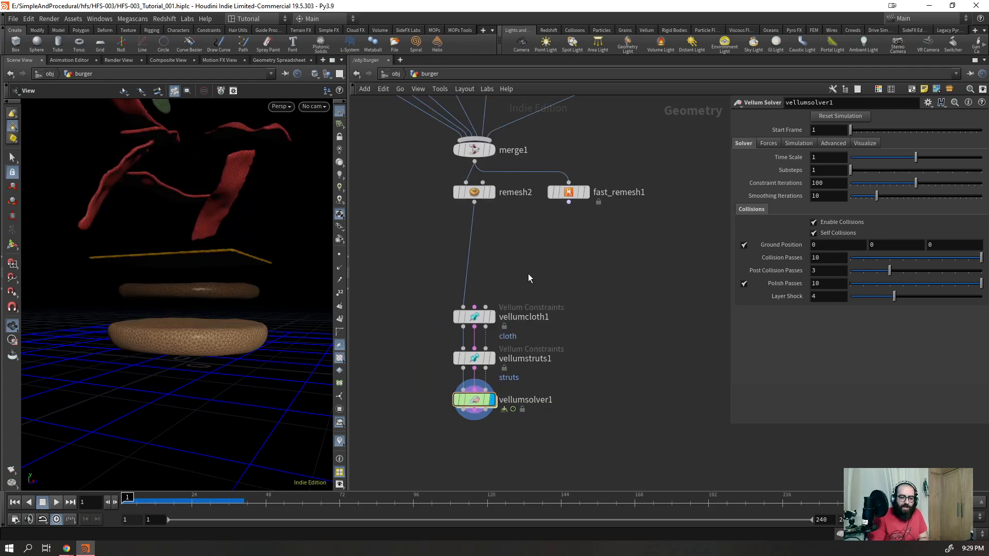
left_click(469, 319)
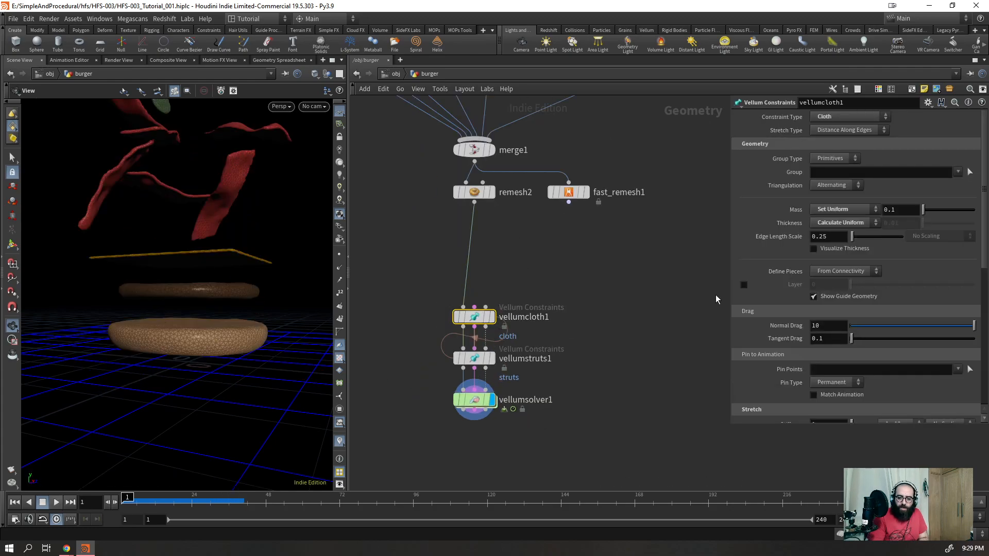
left_click_drag(717, 295, 638, 304)
scroll(676, 361, "down", 8)
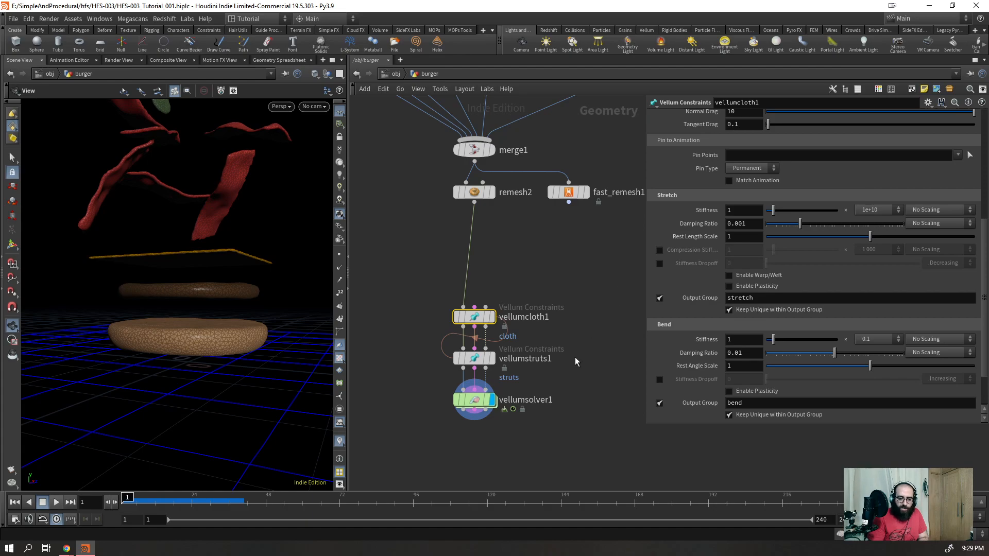
left_click(474, 359)
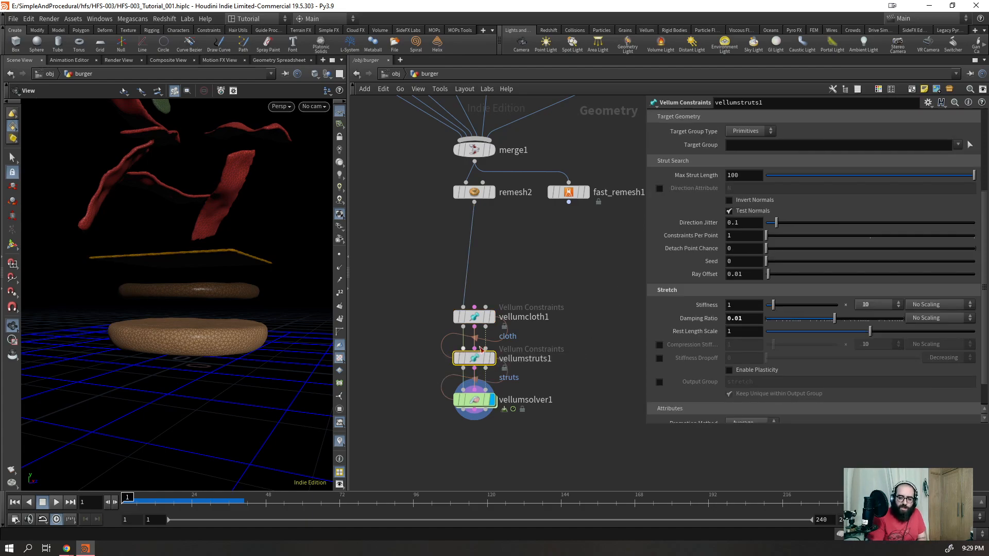
- Try a Stretch Stiffness multiplier of 100 000 on vellumstruts1, play the drop, and rewind to the first frame
left_click(859, 306)
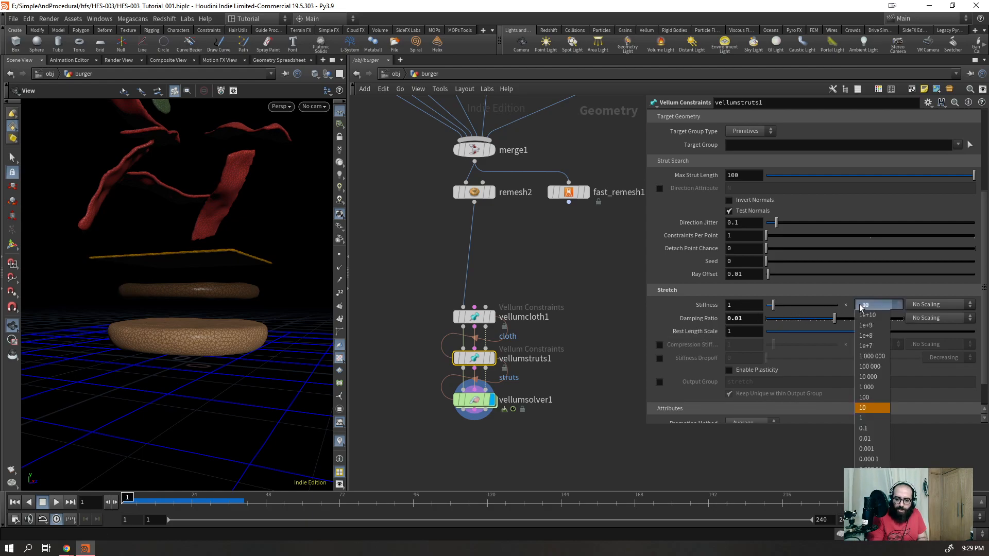
left_click(869, 367)
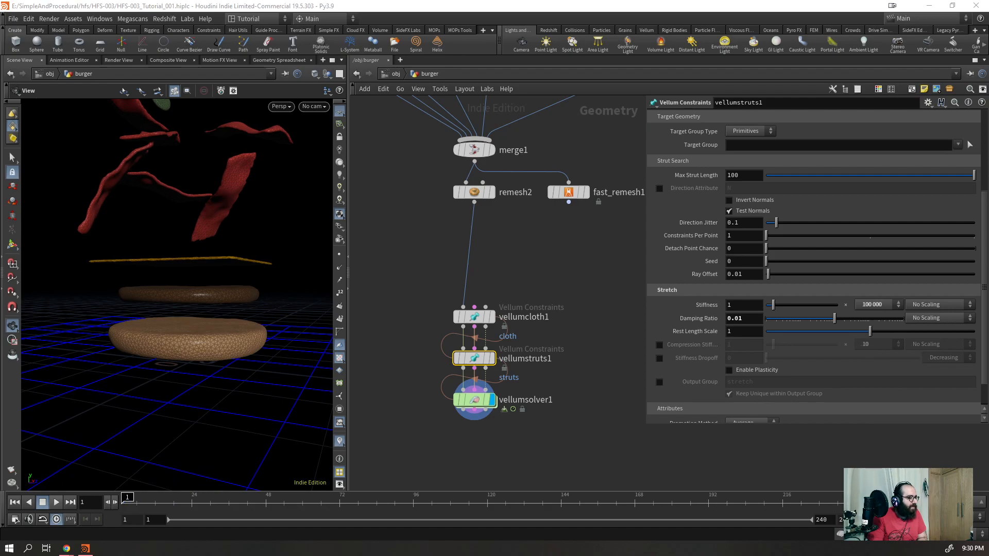
left_click(874, 306)
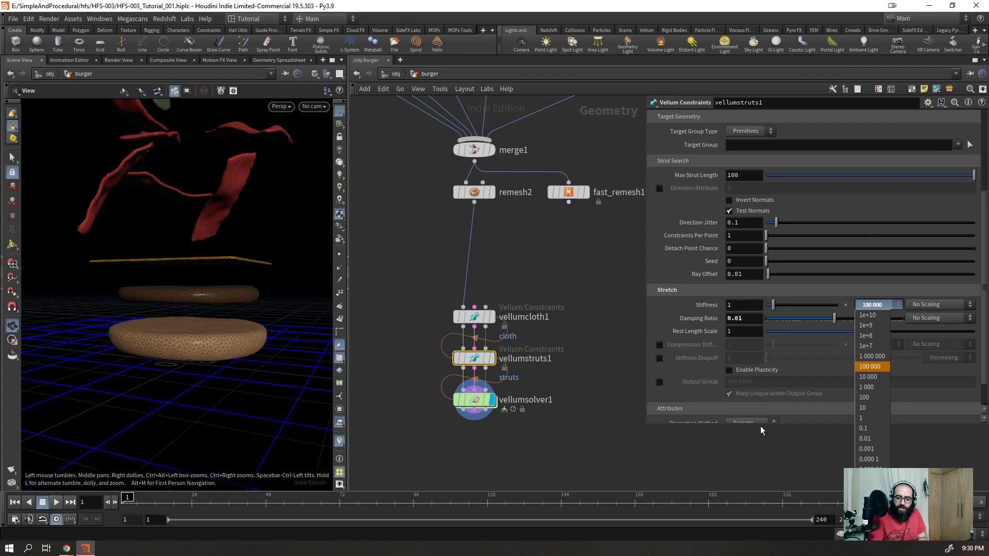
left_click(583, 385)
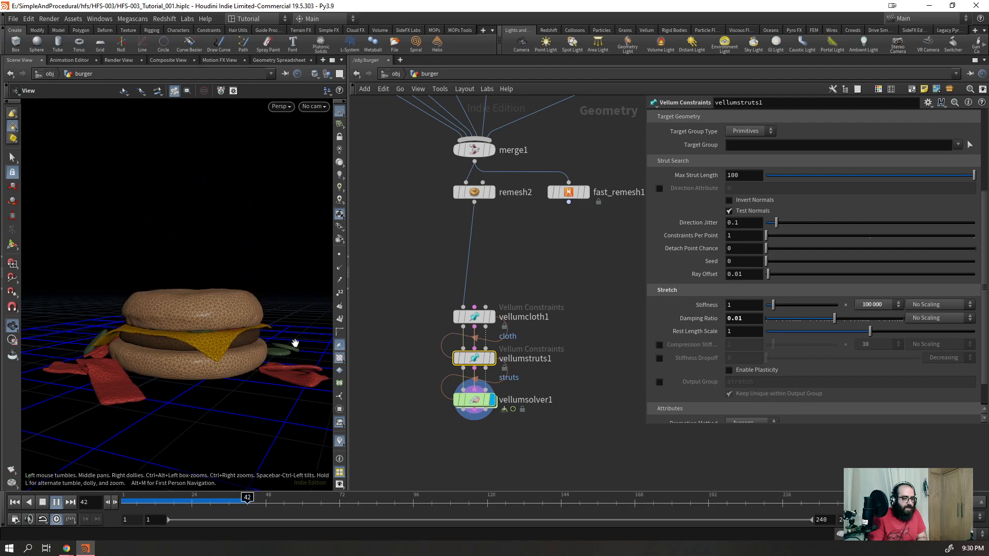
key("ctrl+Up")
- Set vellumstruts1's Stretch Stiffness multiplier to 1 000 000 and play the burger drop again
left_click(883, 305)
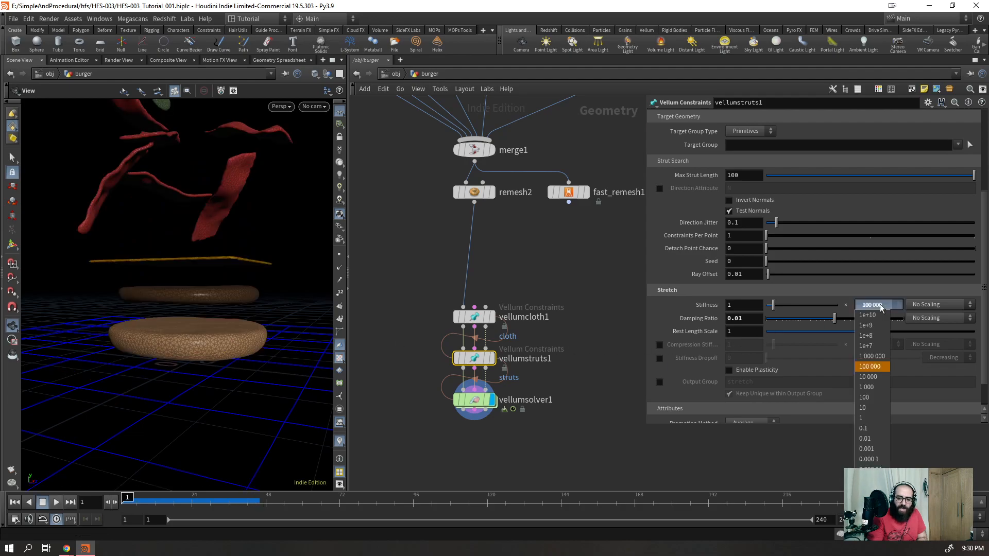
left_click(876, 355)
key("Up")
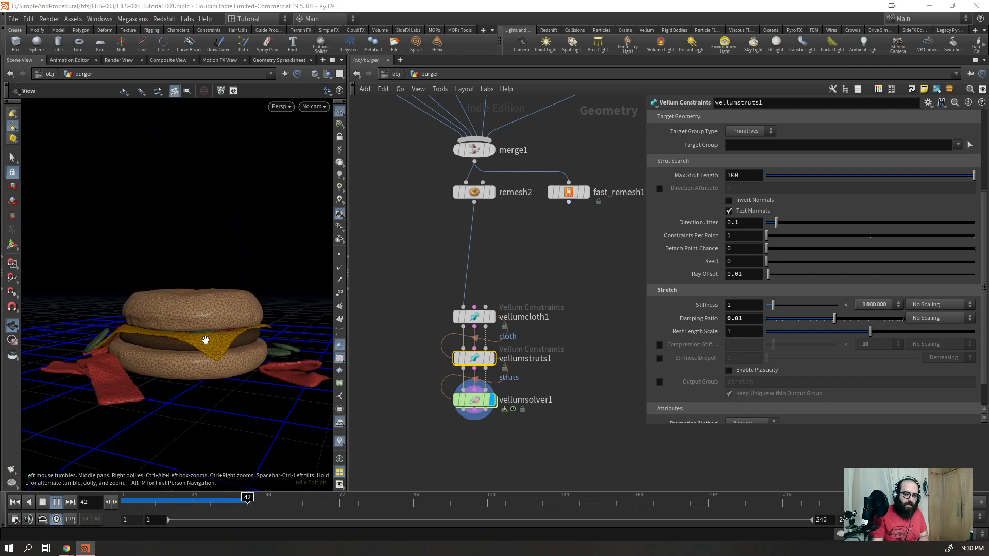
left_click_drag(205, 340, 154, 278)
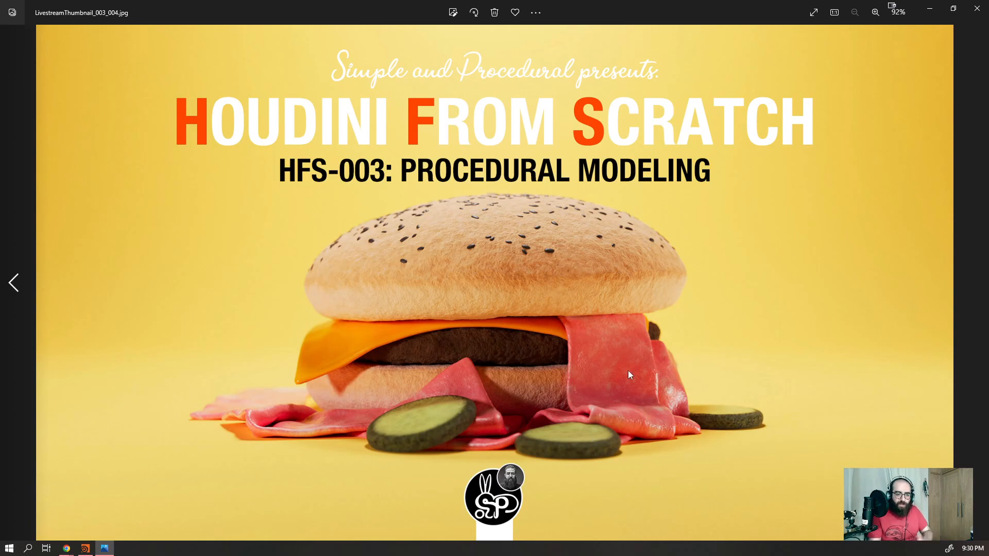
- Close the reference burger image and inspect the simulated layers from several angles while the simulation runs further
left_click(976, 5)
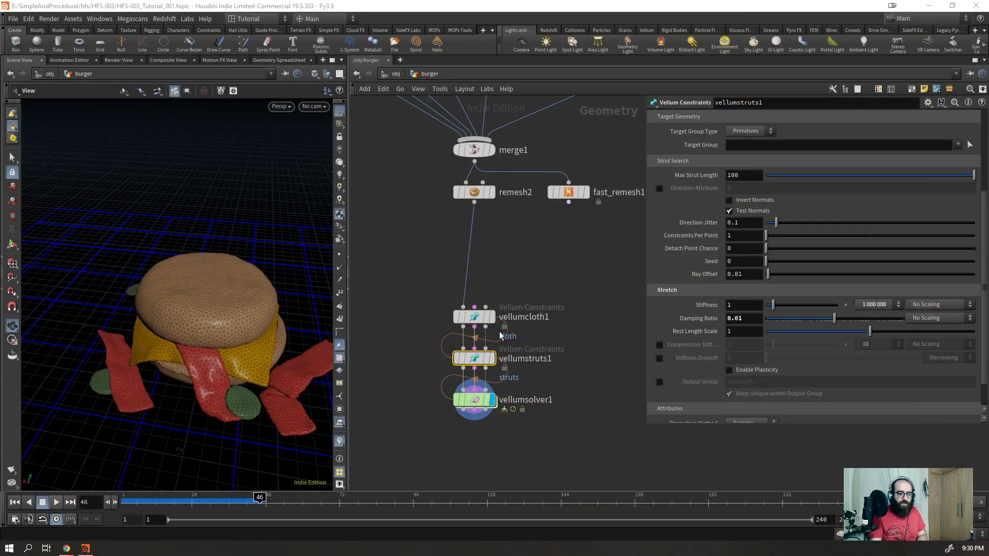
left_click_drag(237, 344, 382, 364)
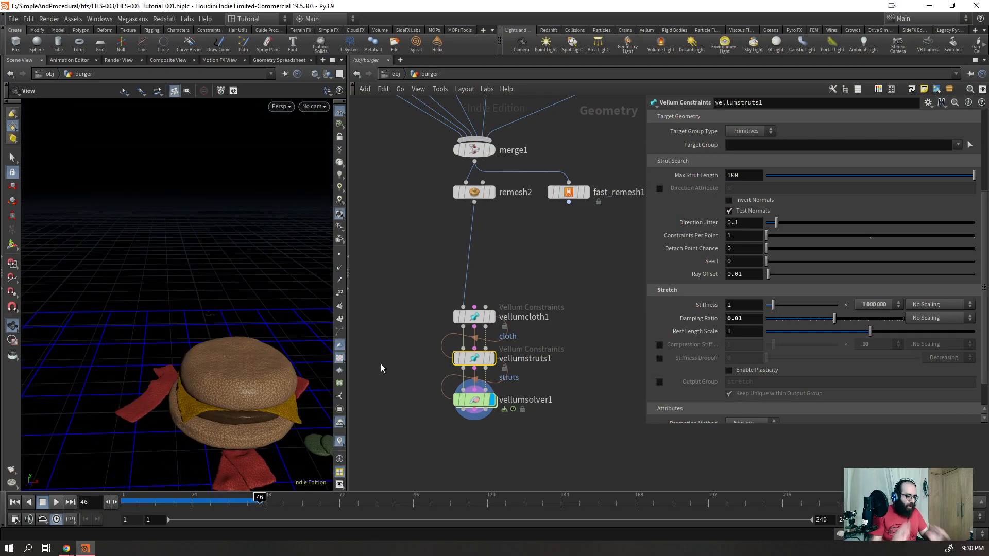
right_click_drag(243, 320, 98, 329)
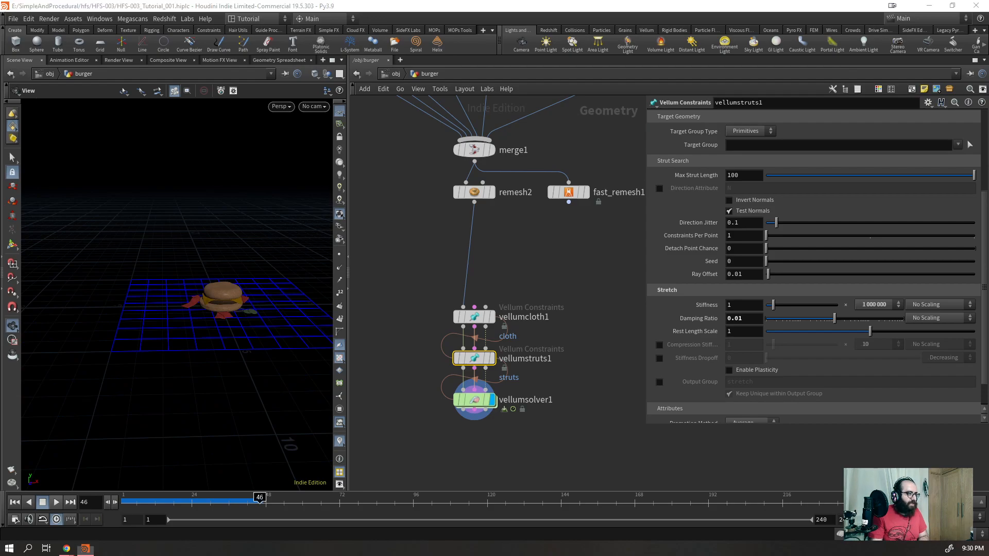
right_click_drag(210, 266, 261, 233)
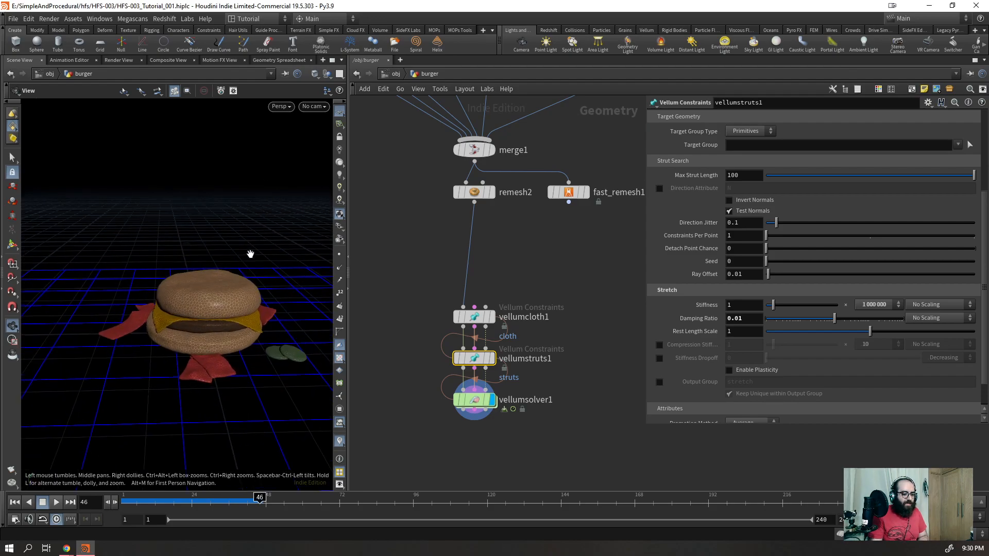
left_click_drag(187, 309, 179, 376)
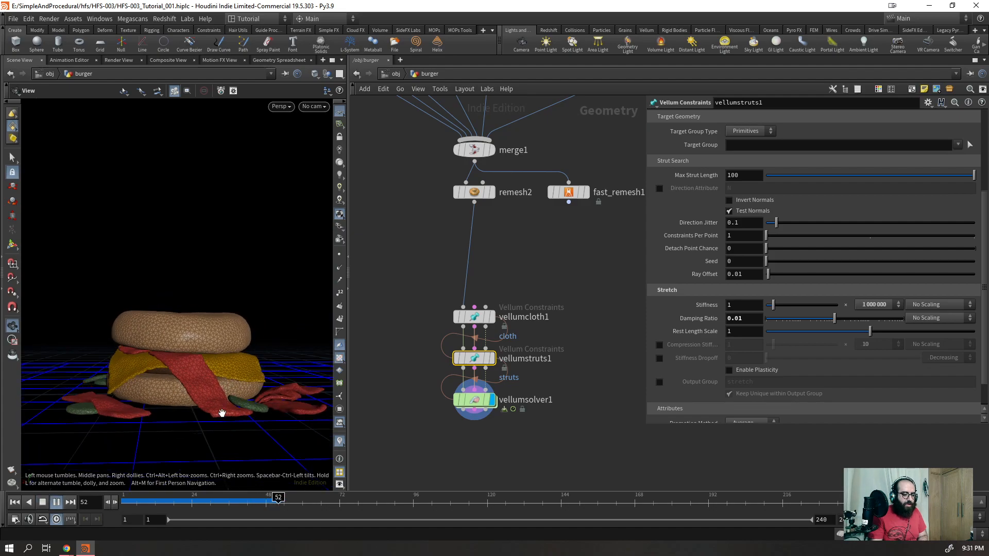
left_click_drag(221, 429, 156, 376)
right_click_drag(157, 375, 128, 415)
left_click_drag(128, 416, 140, 372)
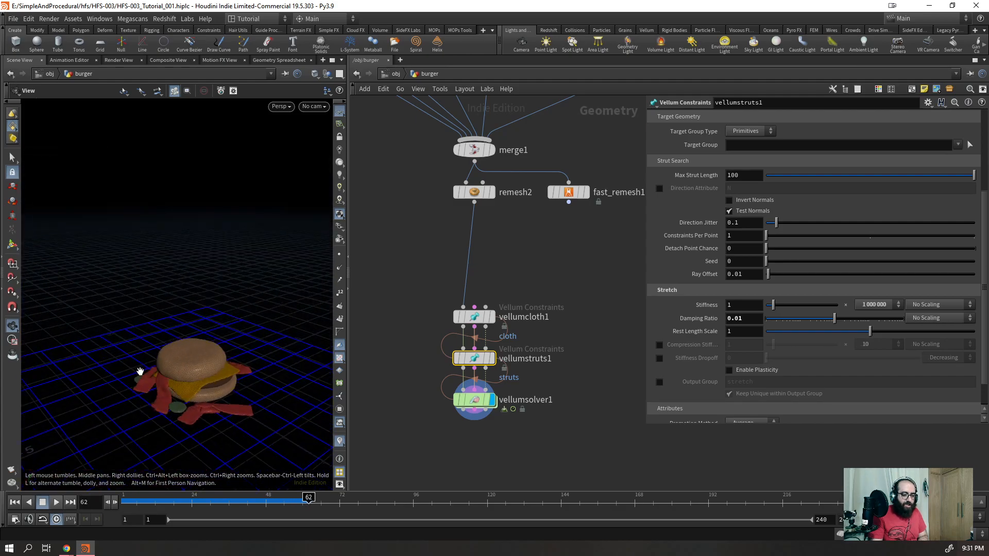
- Replay the simulation from the first frame and examine the collapsing bun, bacon and cheese from around the burger
key("ctrl+Up")
key("Up")
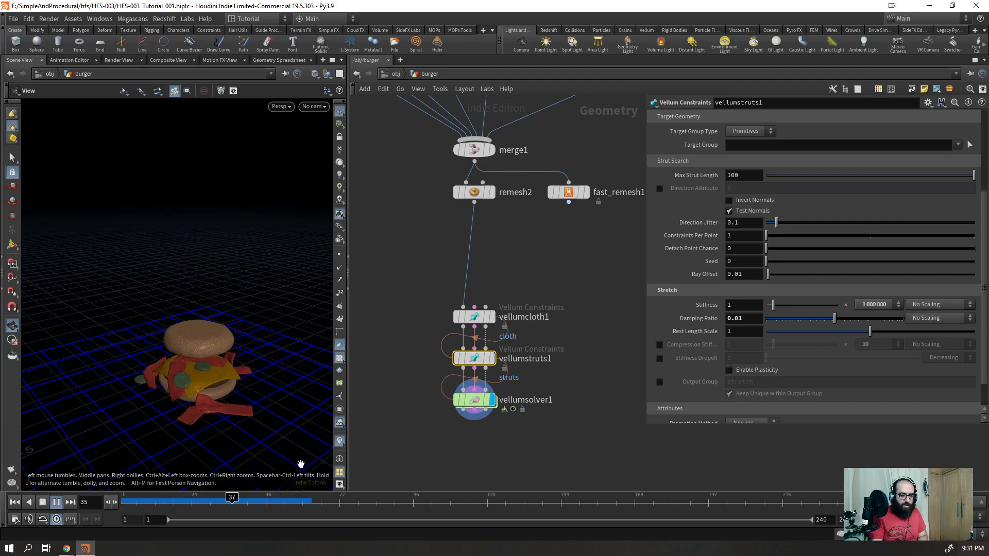
left_click_drag(258, 389, 224, 355)
right_click_drag(224, 355, 261, 355)
key("Left")
key("Left")
left_click_drag(174, 376, 311, 355)
right_click_drag(311, 356, 200, 380)
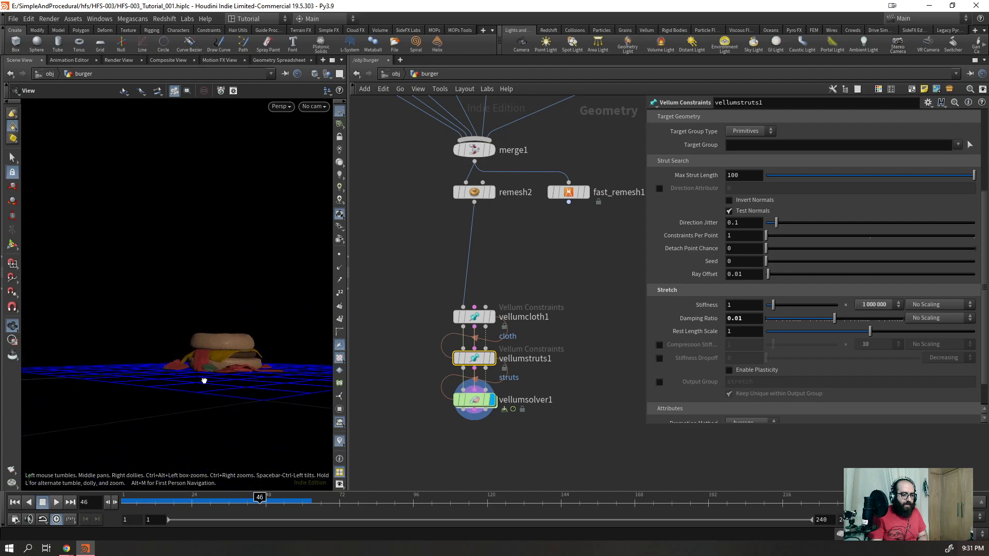
left_click_drag(201, 379, 278, 369)
right_click_drag(278, 369, 299, 367)
- Step back and forth through the simulated frames to examine how the burger layers settle
key("Right")
left_click_drag(298, 367, 231, 388)
key("Right")
key("Right")
key("Left")
key("Left")
key("Left")
key("Left")
key("Left")
key("Left")
key("Left")
key("Left")
key("Left")
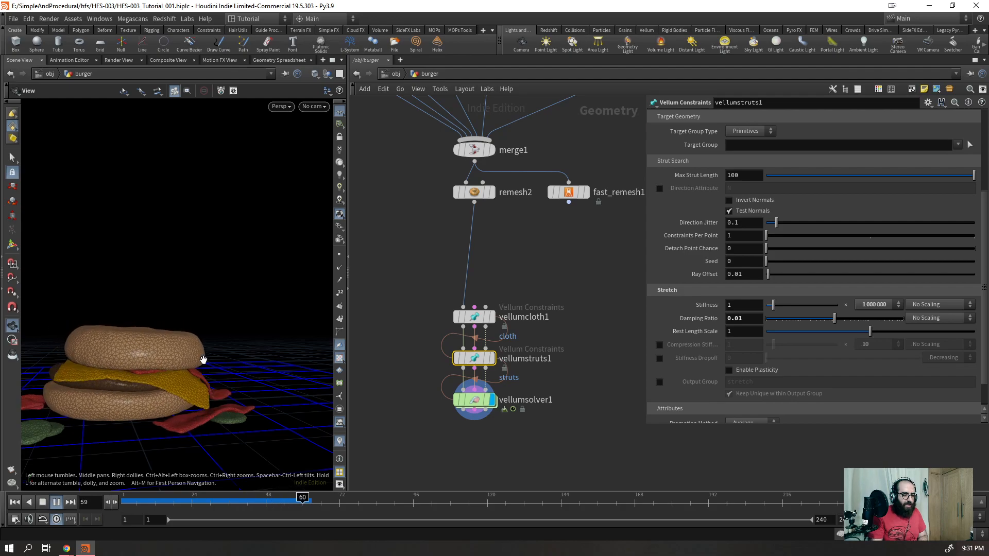
- Return to the first frame and set vellumsolver1's Substeps to 3
key("ctrl+Left")
left_click_drag(172, 280, 201, 289)
left_click_drag(521, 454, 453, 390)
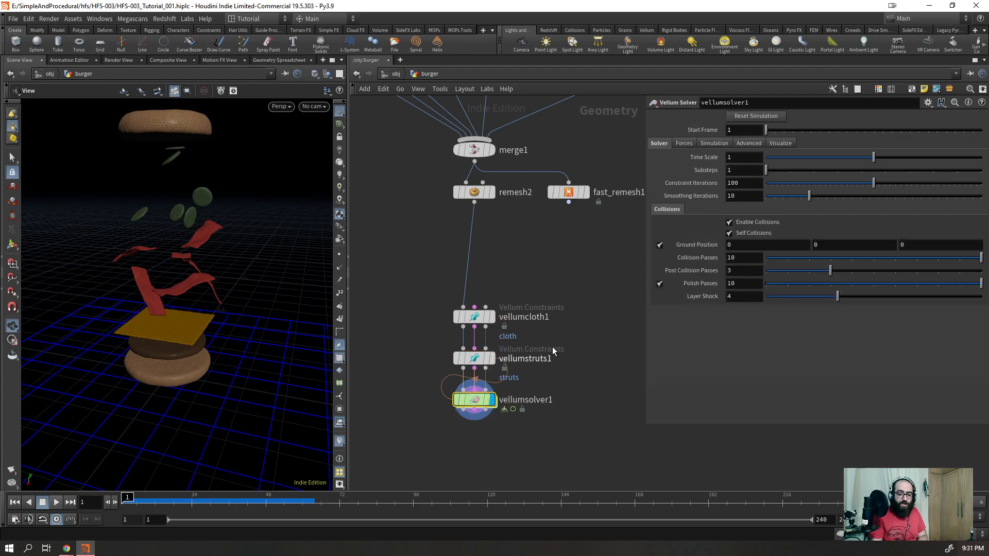
key("Return")
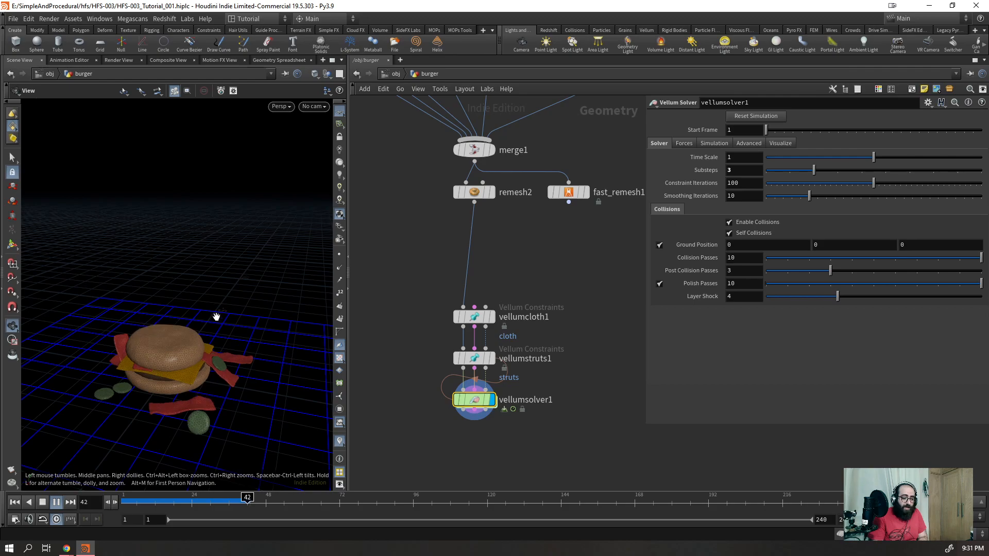
- Stop the three-substep simulation, step through its frames, and inspect the landed burger up close
key("Escape")
mouse_move(194, 370)
left_mouse_down()
mouse_move(227, 354)
mouse_move(245, 360)
mouse_move(137, 404)
mouse_move(231, 421)
left_mouse_up()
key("Left")
key("Left")
key("Left")
key("Left")
key("Right")
key("Right")
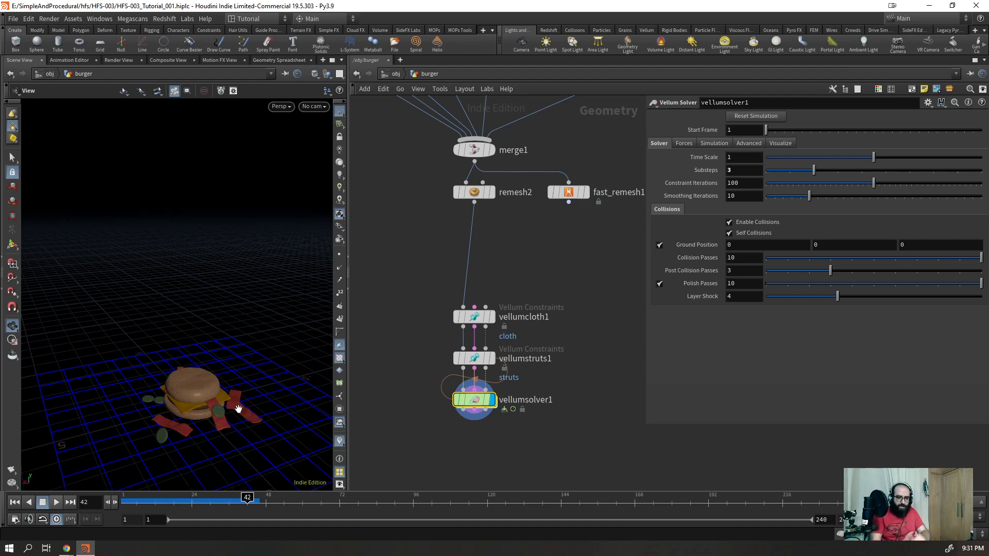
left_click_drag(169, 463, 303, 329)
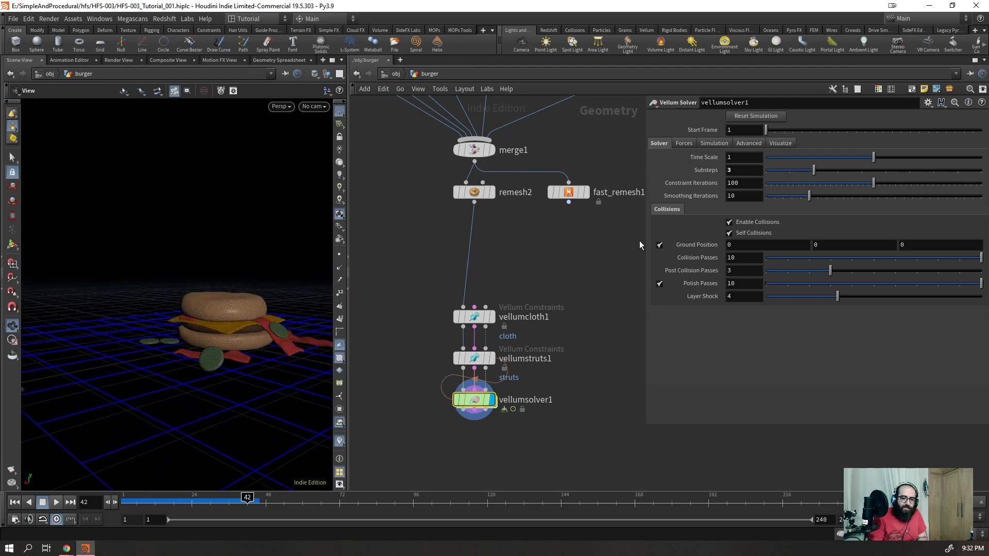
- Set vellumsolver1's Substeps to 2, replay the drop from the first frame, and stop it once the burger has landed
key("ctrl+Up")
key("Return")
left_click_drag(734, 171, 644, 196)
type("2")
key("Up")
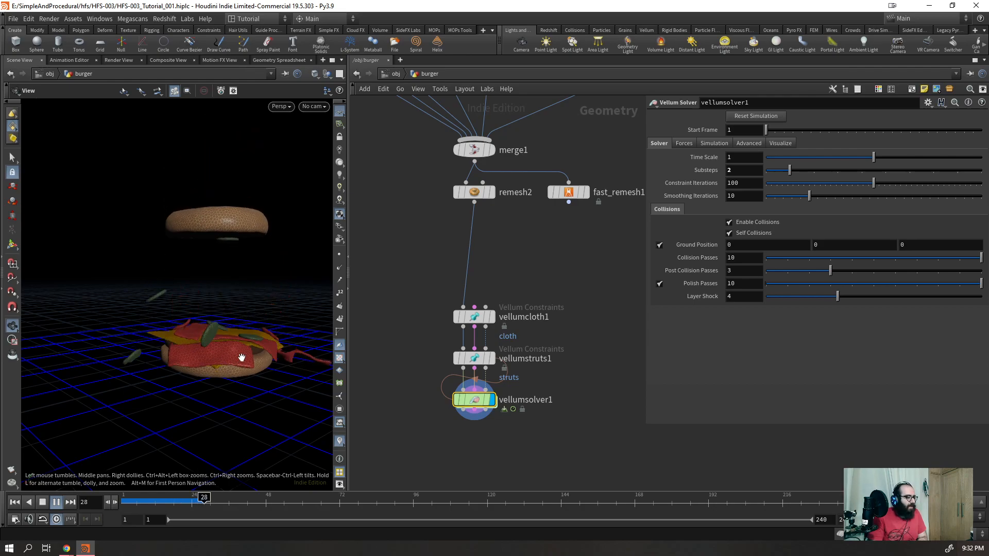
key("ctrl+Up")
key("Up")
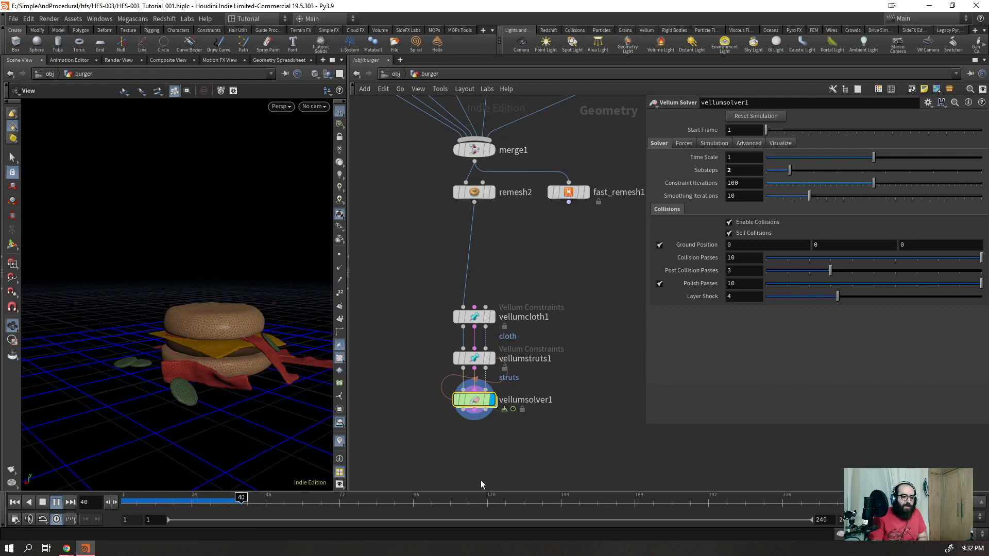
key("Up")
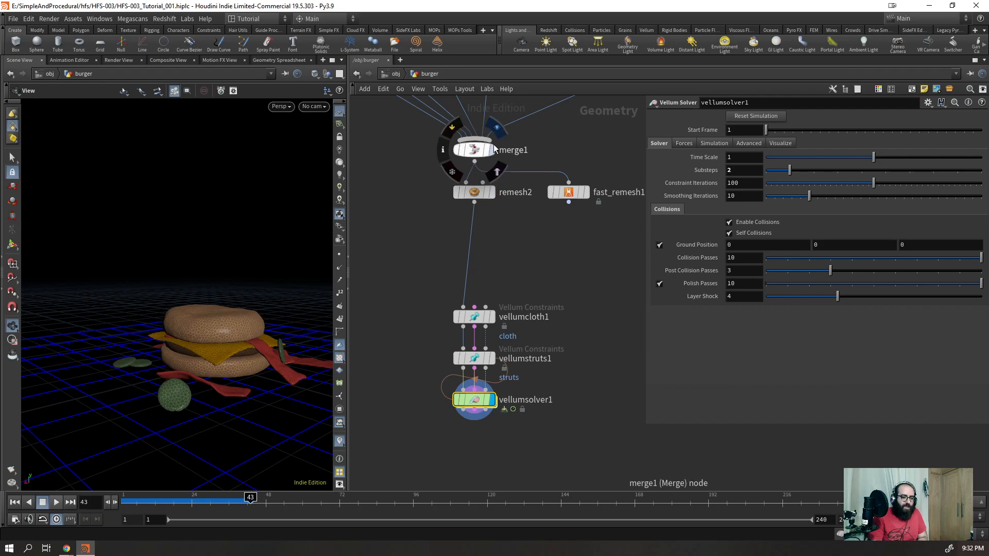
- Display merge1's original geometry without the wireframe overlay and save the scene
left_click(492, 150)
left_click_drag(242, 232, 192, 324)
key("shift+w")
scroll(295, 241, "up", 4)
key("ctrl+s")
right_click_drag(192, 325, 257, 213)
left_click_drag(221, 285, 238, 260)
right_click_drag(238, 260, 111, 437)
left_click_drag(211, 328, 192, 293)
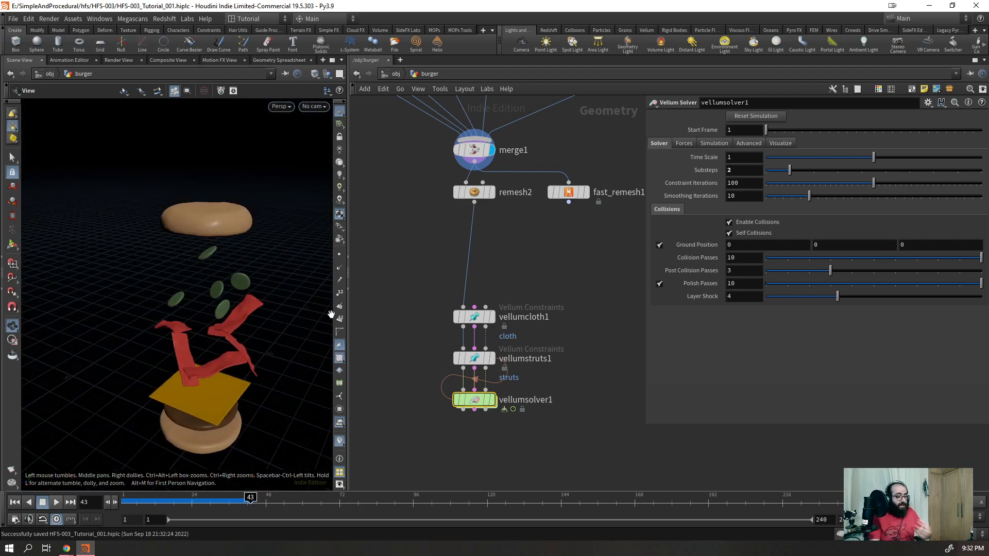
- Display remesh2 and examine the shaded pickles and bacon up close
scroll(493, 264, "down", 2)
left_click(475, 210)
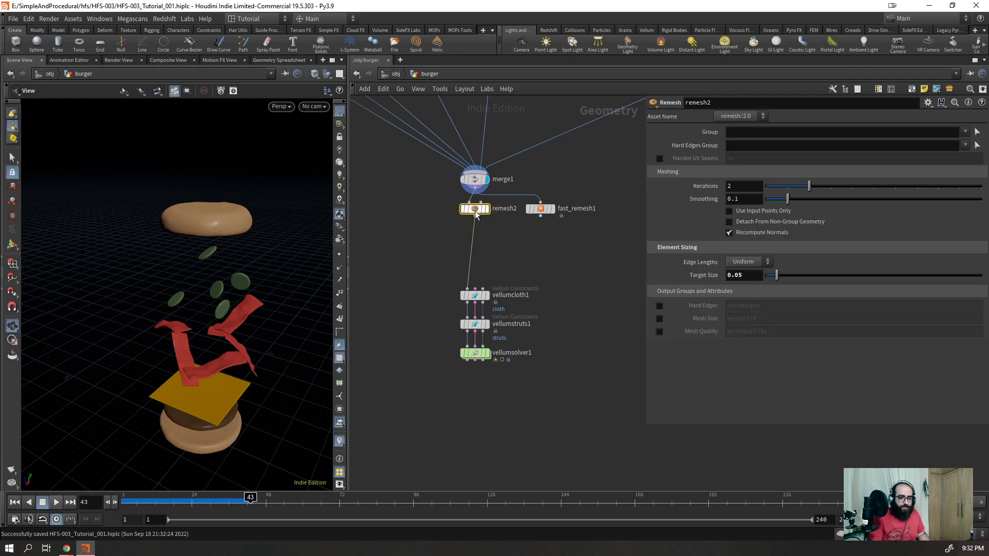
key("r")
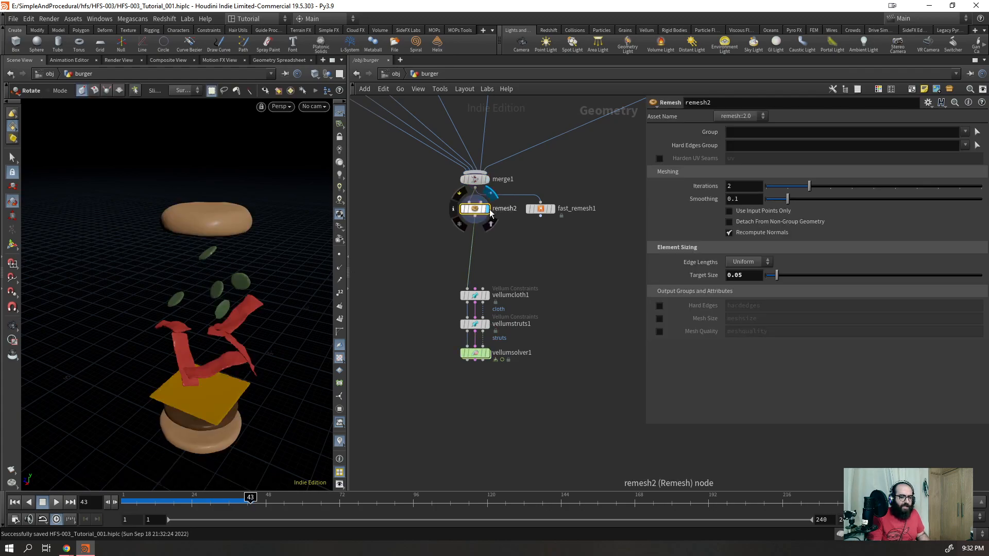
right_click_drag(207, 255, 278, 250, "alt")
left_click_drag(225, 393, 230, 363, "alt")
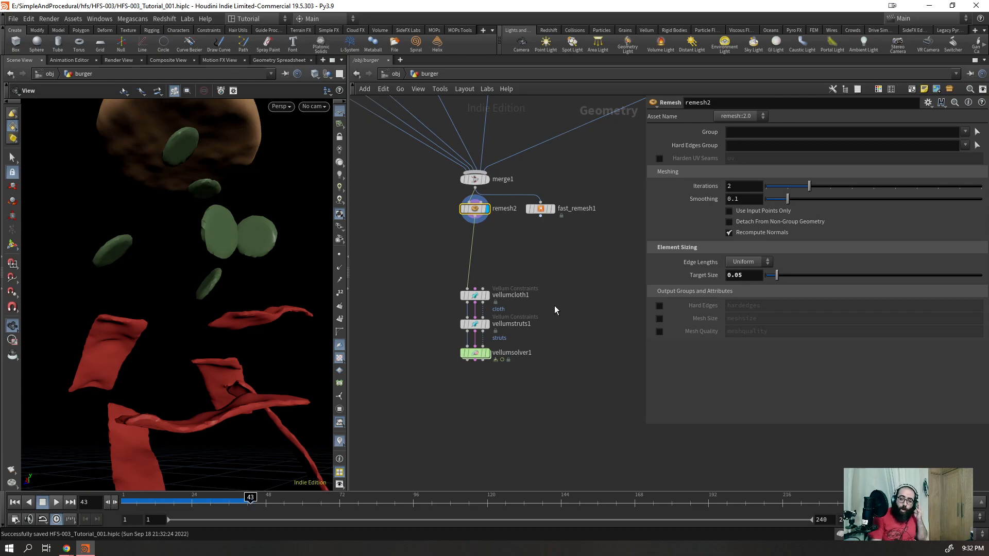
- Add a Point Deform node to the network below vellumsolver1, offset to its left
key("Tab")
type("pointd")
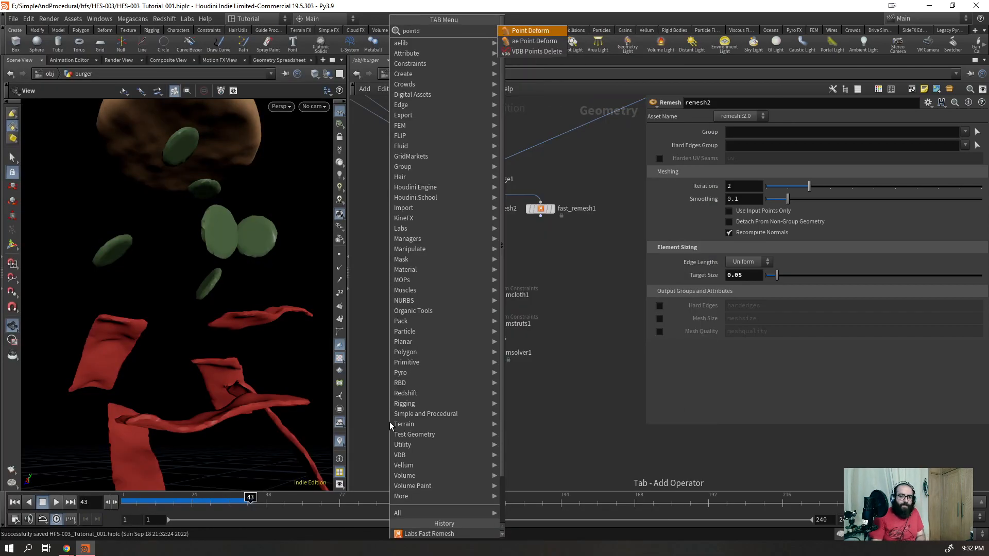
key("Return")
left_click(405, 405)
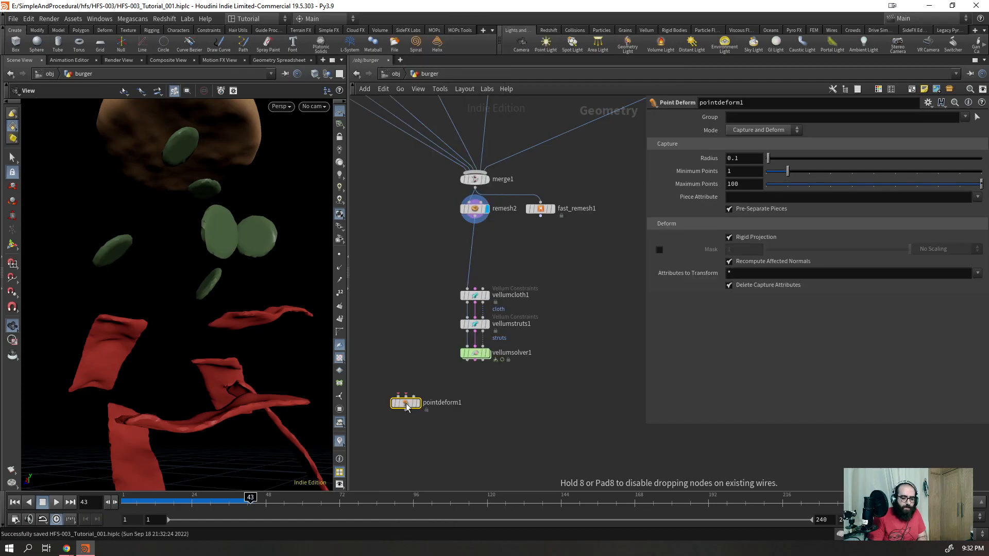
- Wire merge1's output into the first input of pointdeform1 and place that node lower in the network
scroll(391, 391, "down", 5)
scroll(454, 384, "up", 3)
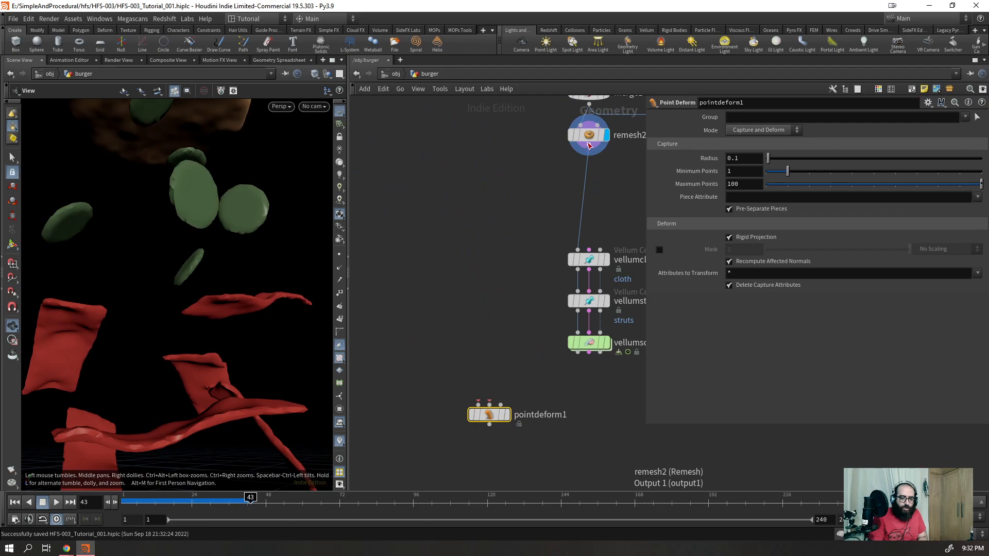
scroll(589, 143, "down", 3)
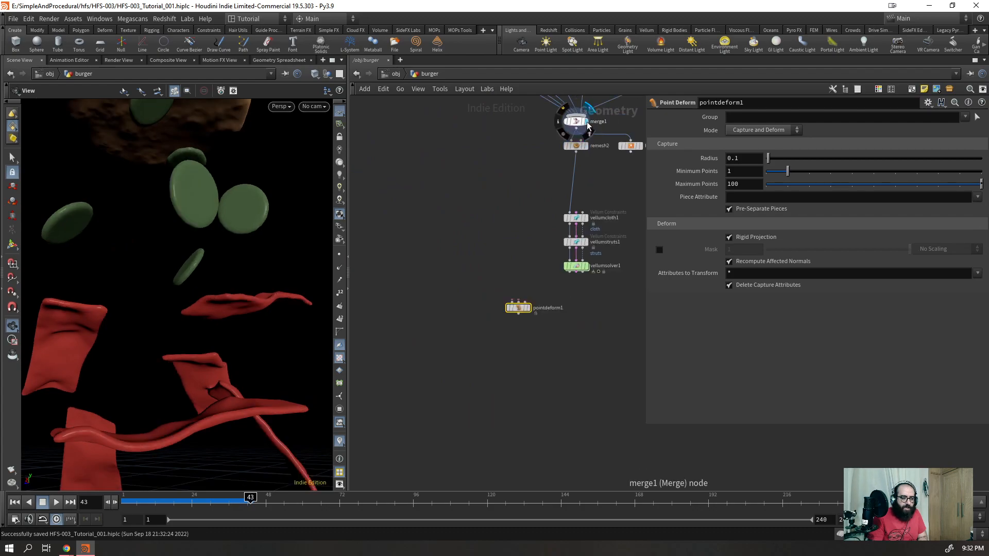
left_click(576, 150)
left_click(517, 307)
left_click_drag(519, 314, 500, 361)
- Display vellumsolver1 and replay the simulated burger drop from the first frame
left_click(586, 266)
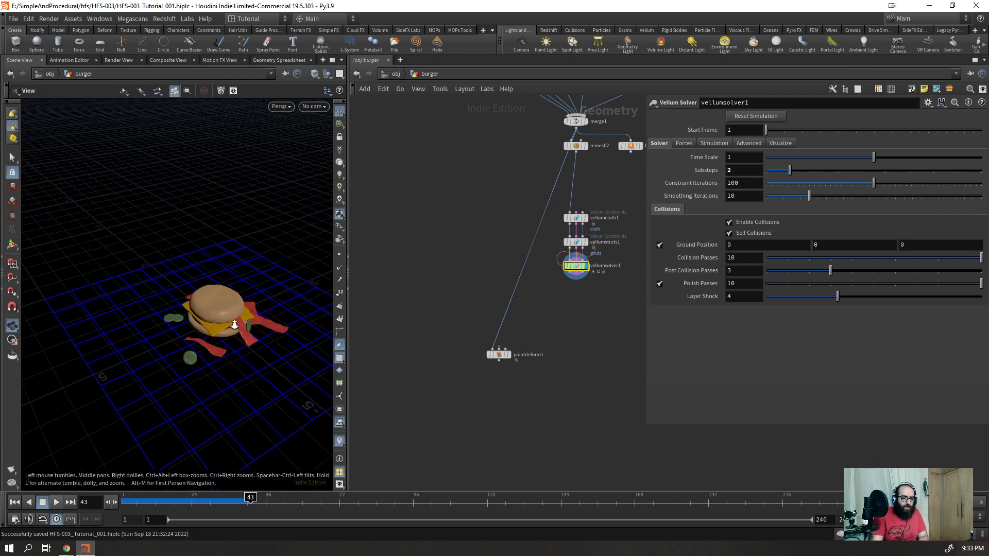
right_click_drag(234, 328, 280, 241)
key("ctrl+Up")
key("Up")
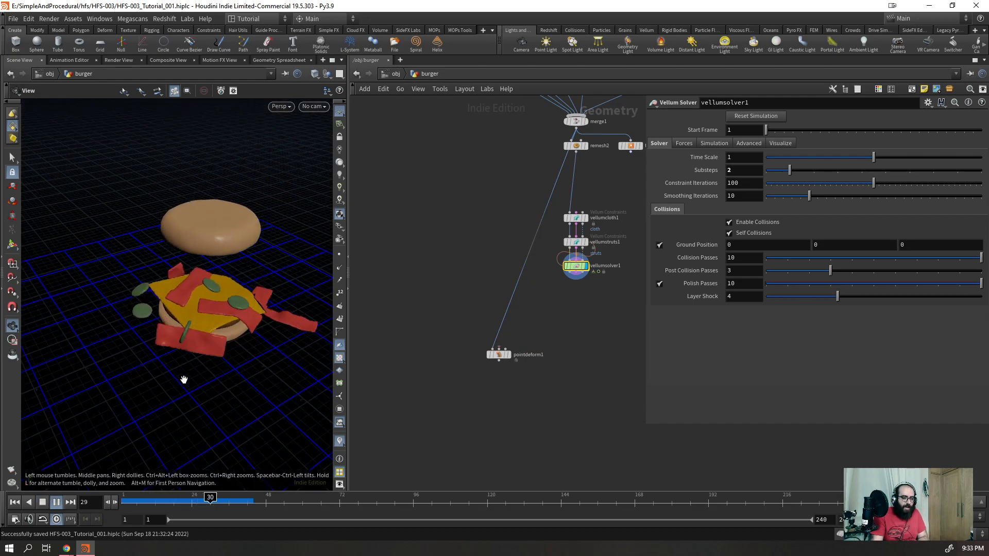
- Add a Time Shift node after vellumsolver1 and remove its Frame expression so it stays fixed at frame 1
key("ctrl+Up")
key("Tab")
type("timesh")
key("Return")
key("Return")
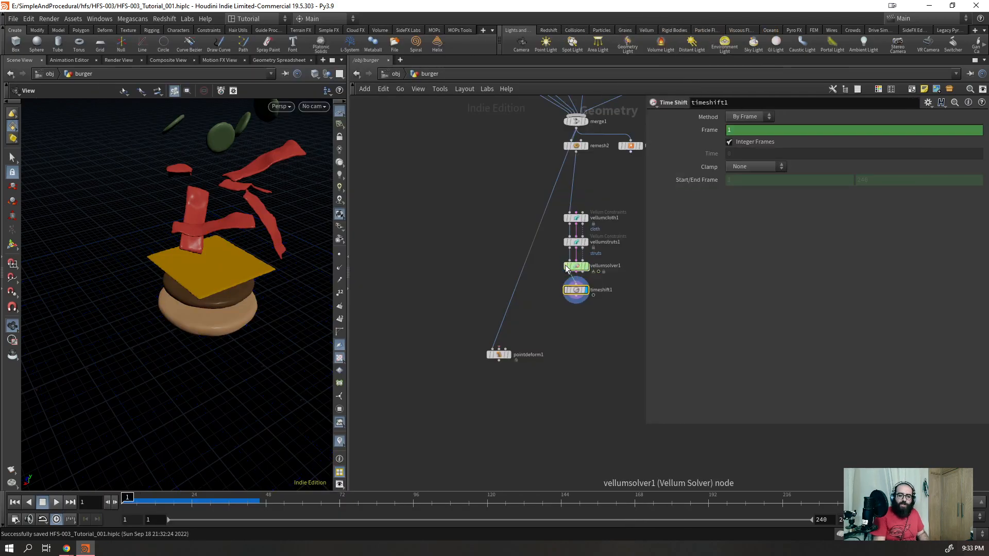
left_click(710, 137, "ctrl+shift")
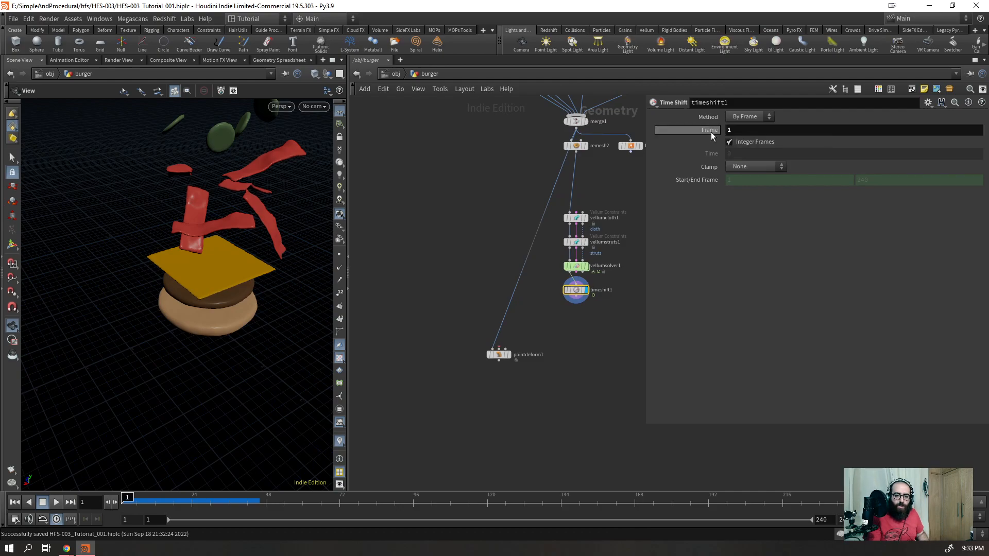
key("ctrl+Up")
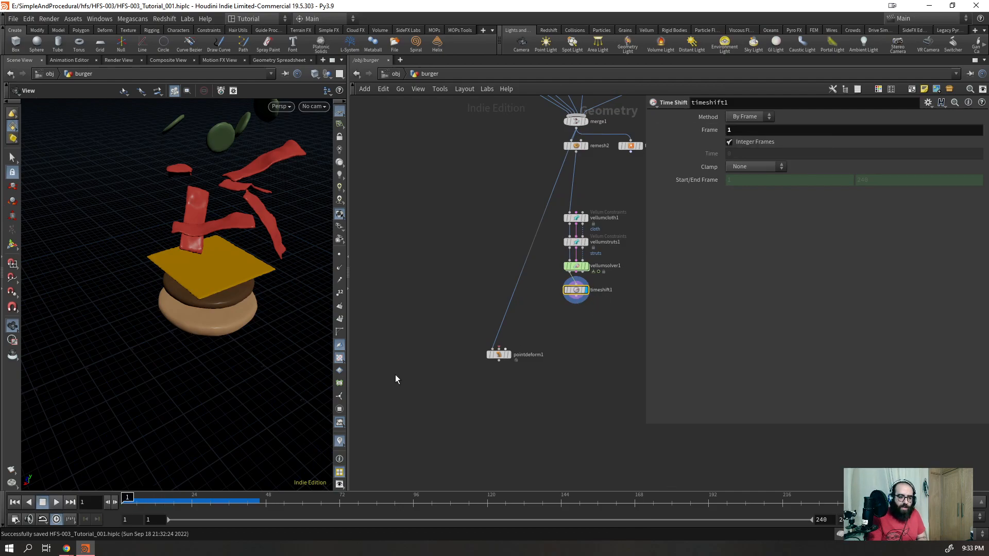
key("ctrl+Up")
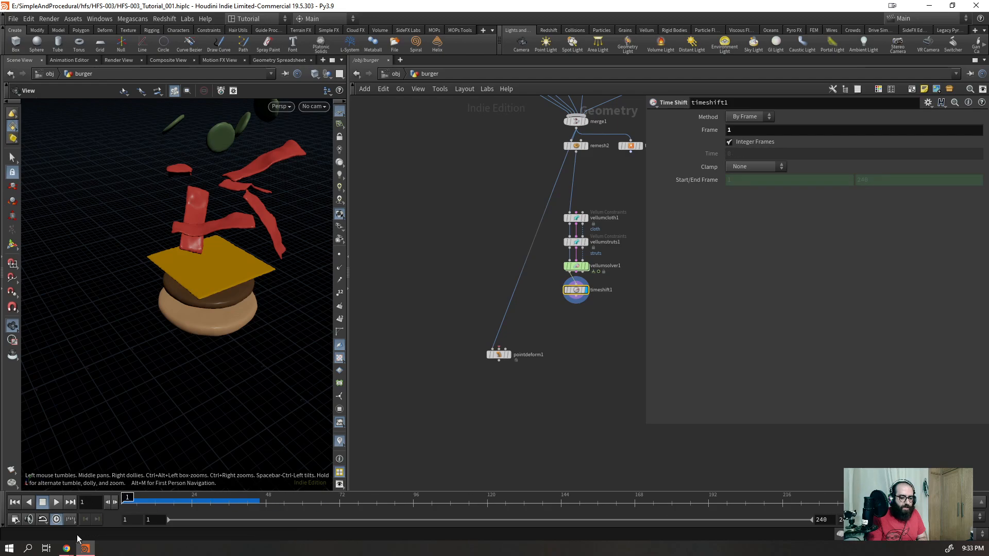
- Wire timeshift1 into pointdeform1's second input and vellumsolver1's first output into its third, Deformed Point Lattice input
left_click(575, 299)
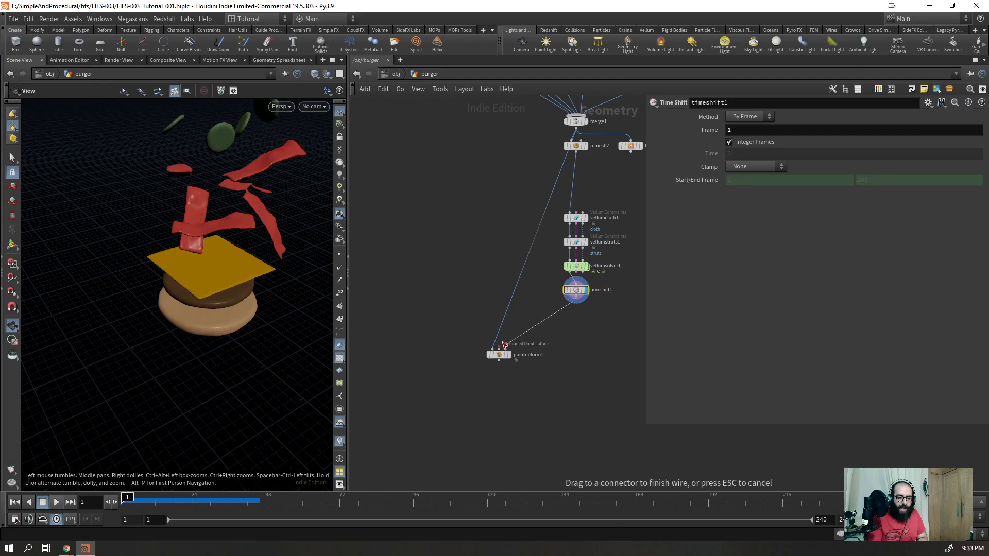
left_click(499, 353)
scroll(574, 288, "up", 5)
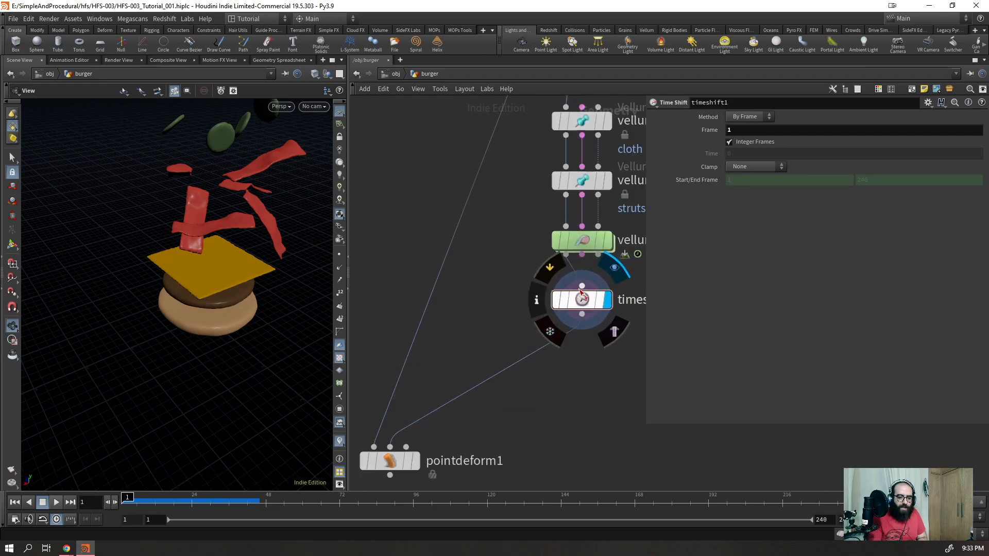
left_click(566, 255)
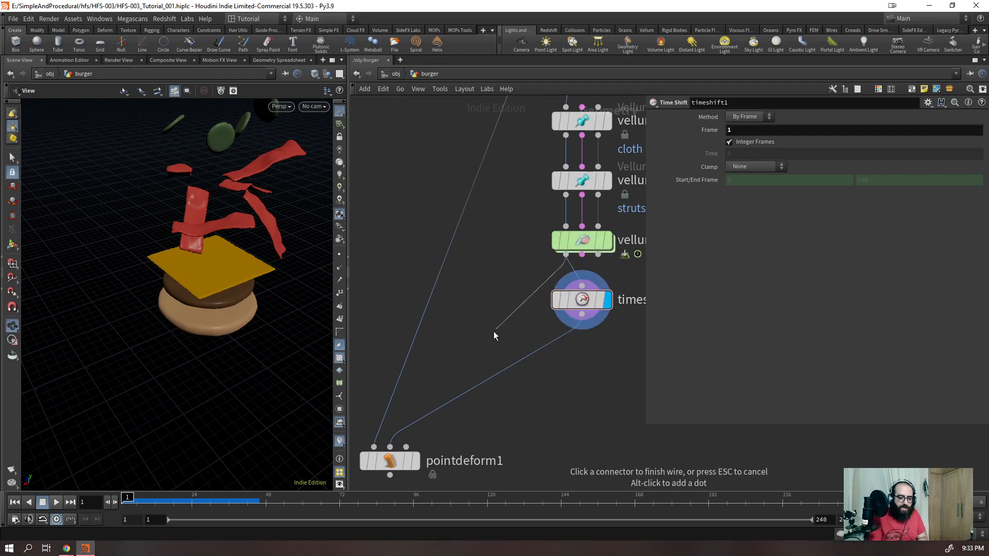
left_click(407, 448)
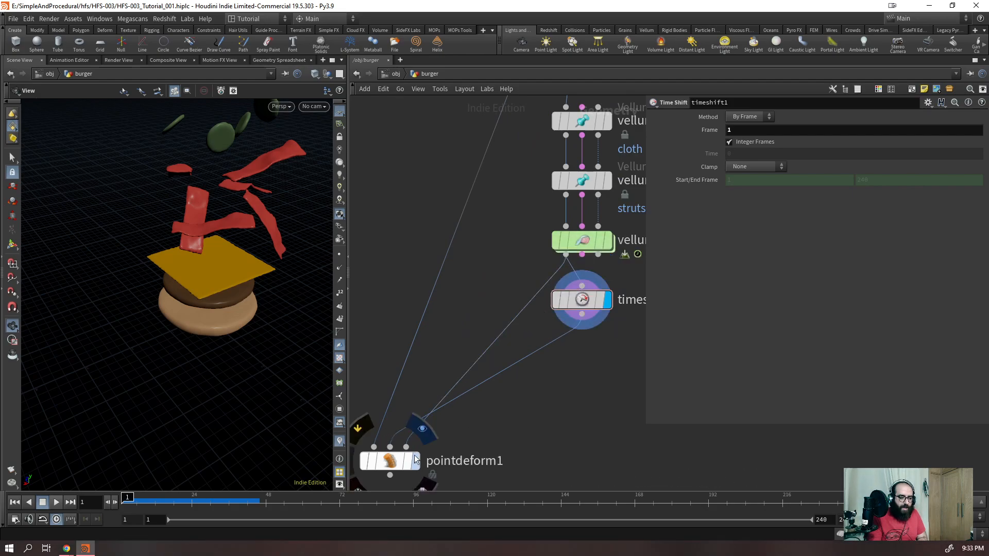
- Display pointdeform1 and compare its surface up close with vellumsolver1's simulated mesh
left_click(402, 460)
right_click_drag(222, 242, 340, 52)
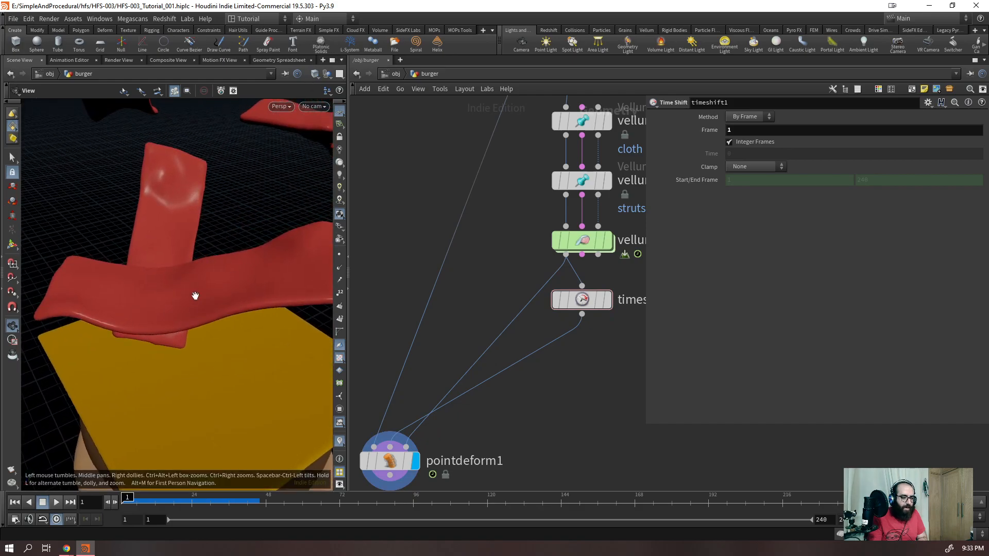
right_click_drag(195, 295, 86, 388)
right_click_drag(177, 137, 194, 319)
left_click_drag(195, 320, 206, 342)
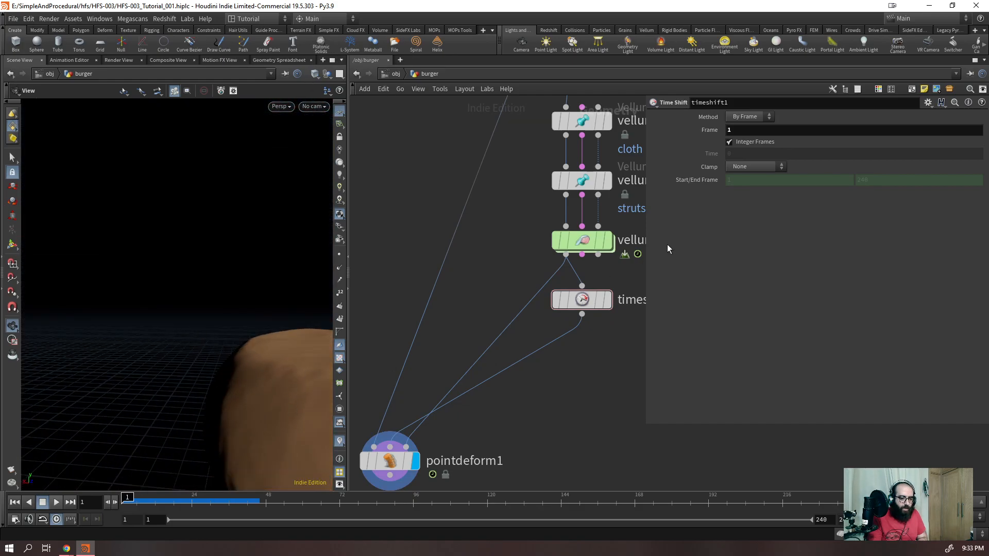
left_click(608, 240)
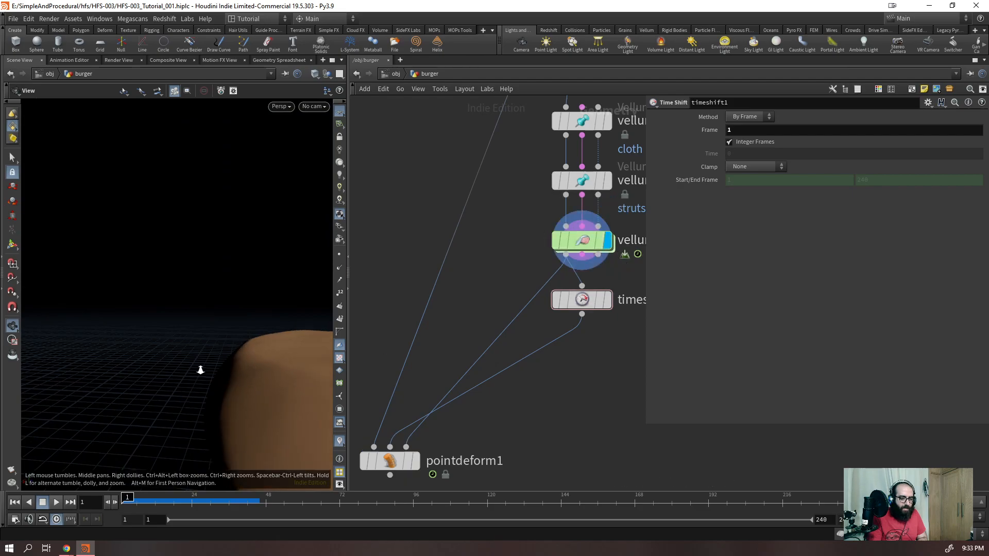
left_click(415, 461)
- Play the pointdeform1 animation and turn on the wireframe overlay to inspect the landed burger's dense mesh
left_click(57, 502)
right_click_drag(218, 447, 422, 315)
middle_click_drag(218, 338, 218, 380)
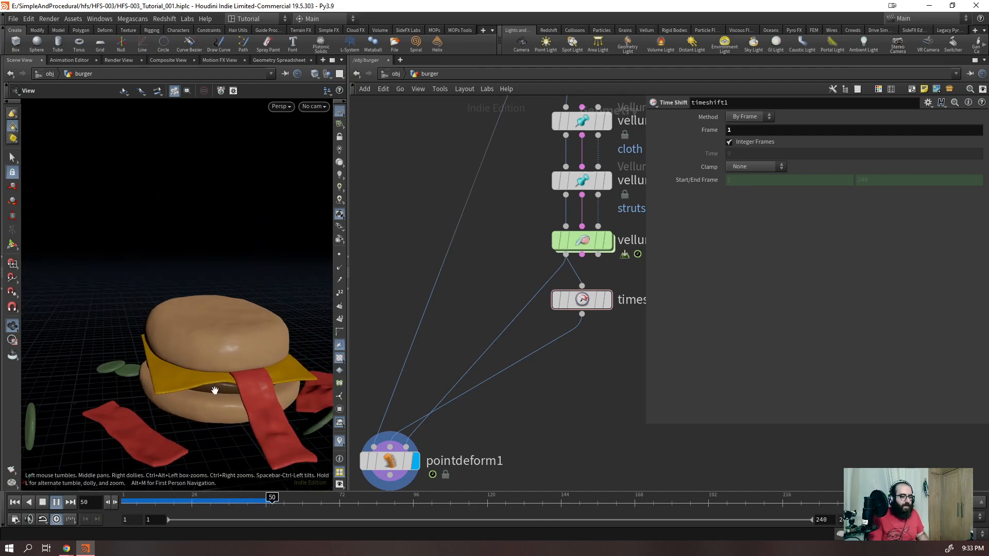
key("shift+w")
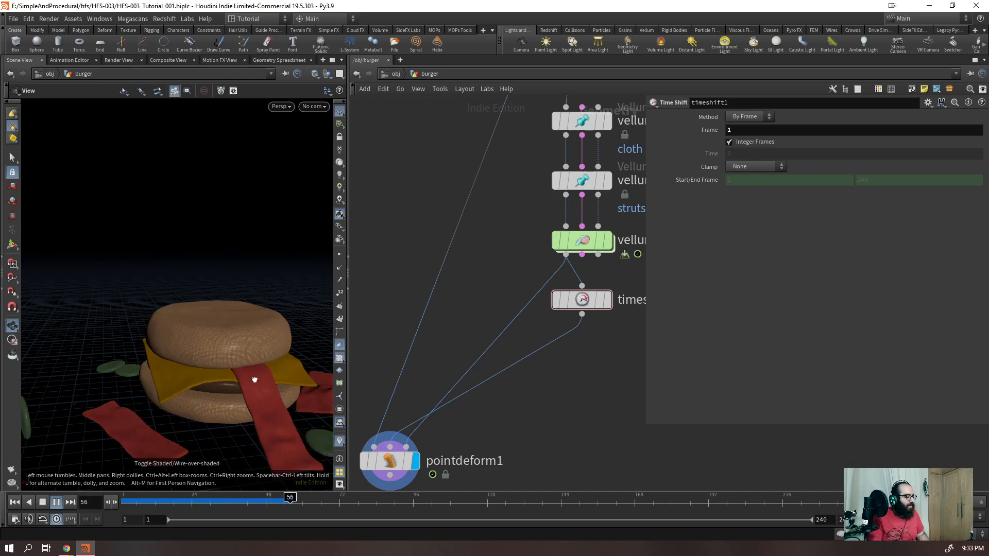
left_click_drag(200, 427, 328, 341)
- Replay the deformed burger drop from the first frame, examine it from several angles and distances, and return to frame 1
key("ctrl+Up")
key("Up")
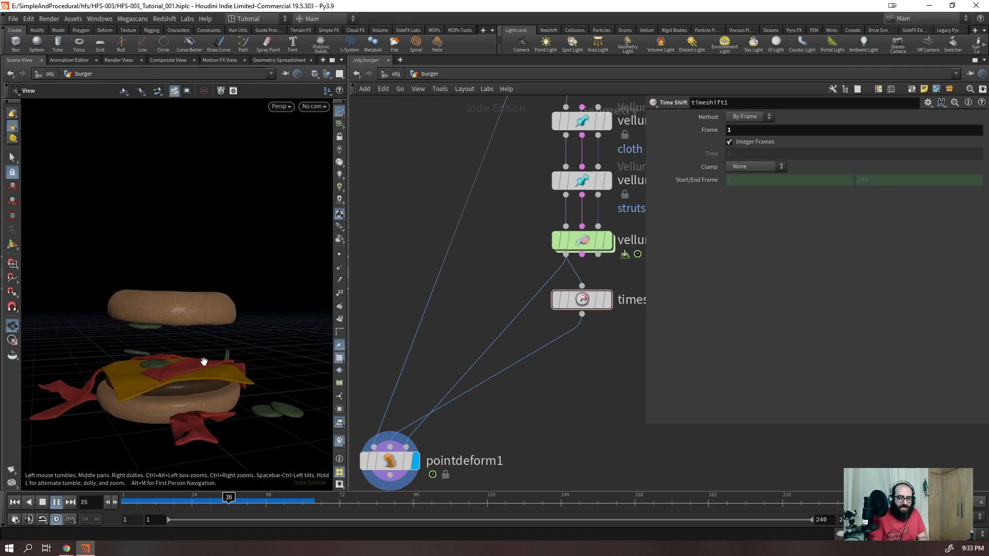
left_click_drag(203, 382, 141, 434)
key("Up")
key("ctrl+Up")
right_click_drag(158, 209, 218, 254)
left_click_drag(218, 254, 223, 272)
right_click_drag(190, 263, 219, 230)
left_click_drag(219, 230, 382, 236)
key("Up")
right_click_drag(236, 256, 49, 454)
right_click_drag(117, 355, 56, 406)
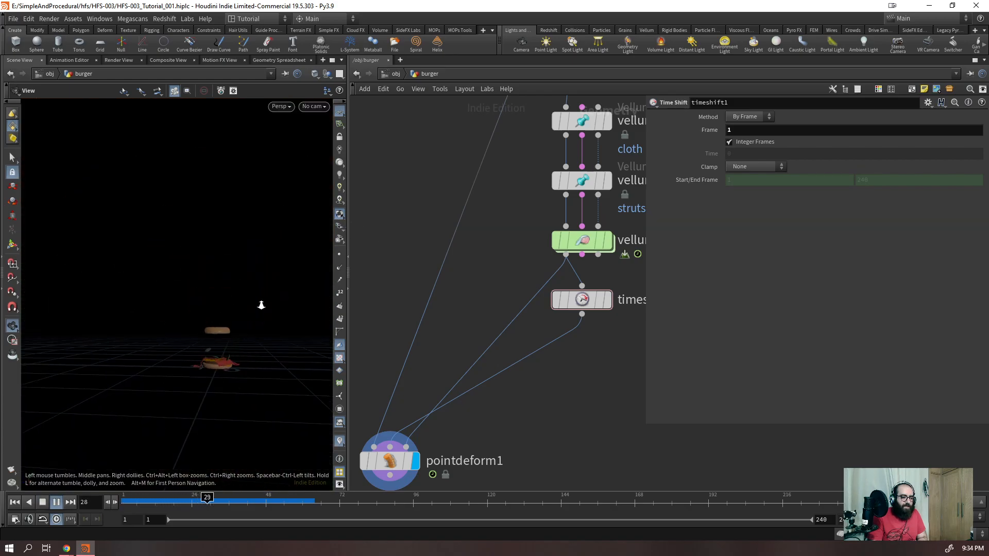
scroll(254, 320, "up", 5)
key("ctrl+Up")
scroll(415, 347, "down", 10)
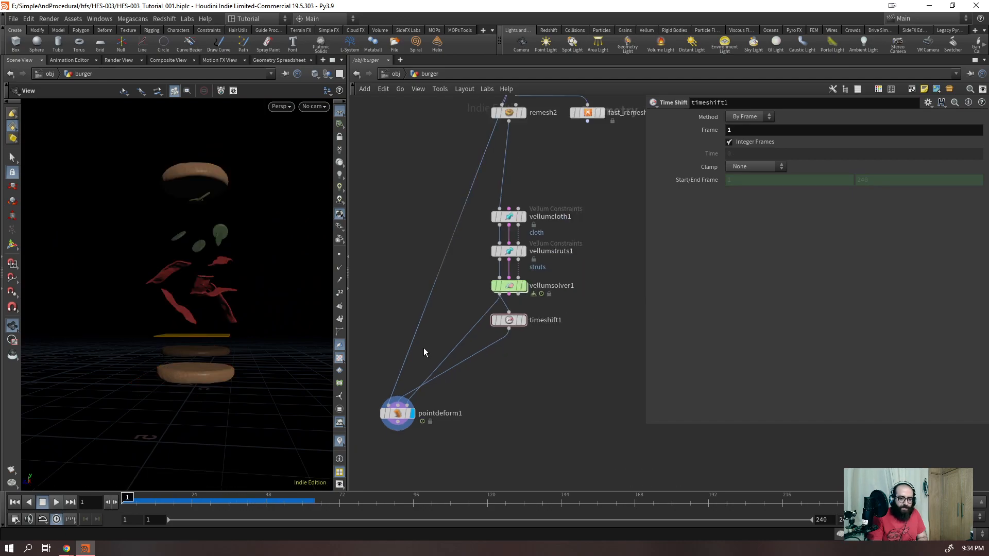